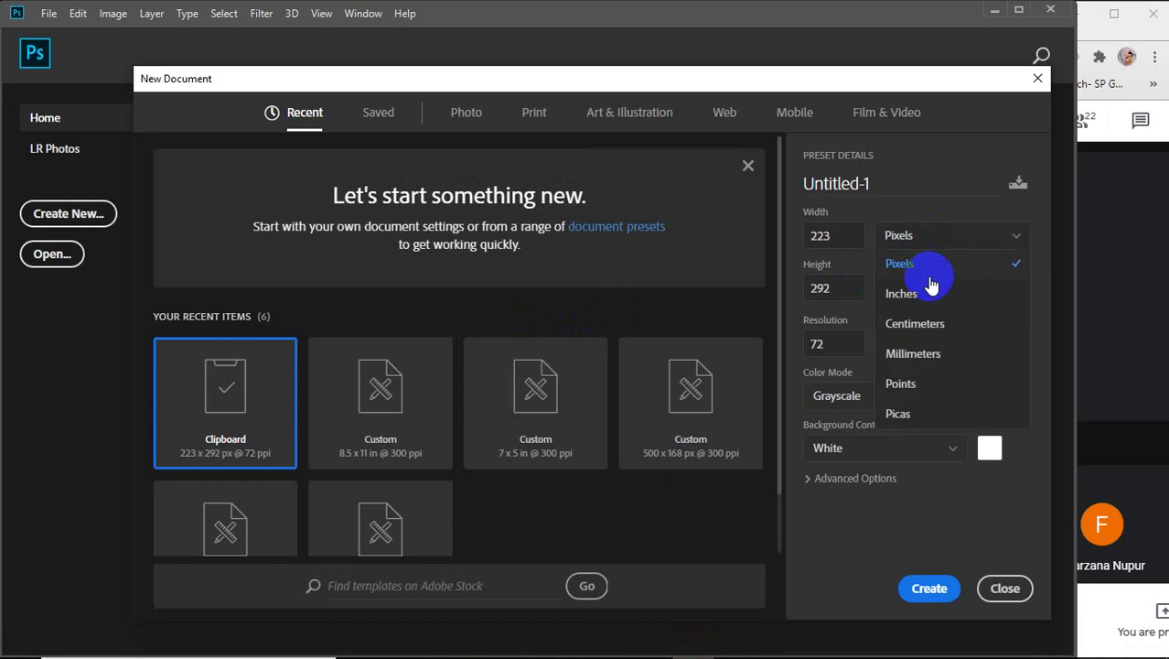
# Create a new document 7 inches wide and 5 inches high at a resolution of 300 pixels/inch
pyautogui.click(921, 295)
pyautogui.click(846, 245)
pyautogui.moveTo(846, 246); pyautogui.dragTo(783, 243)
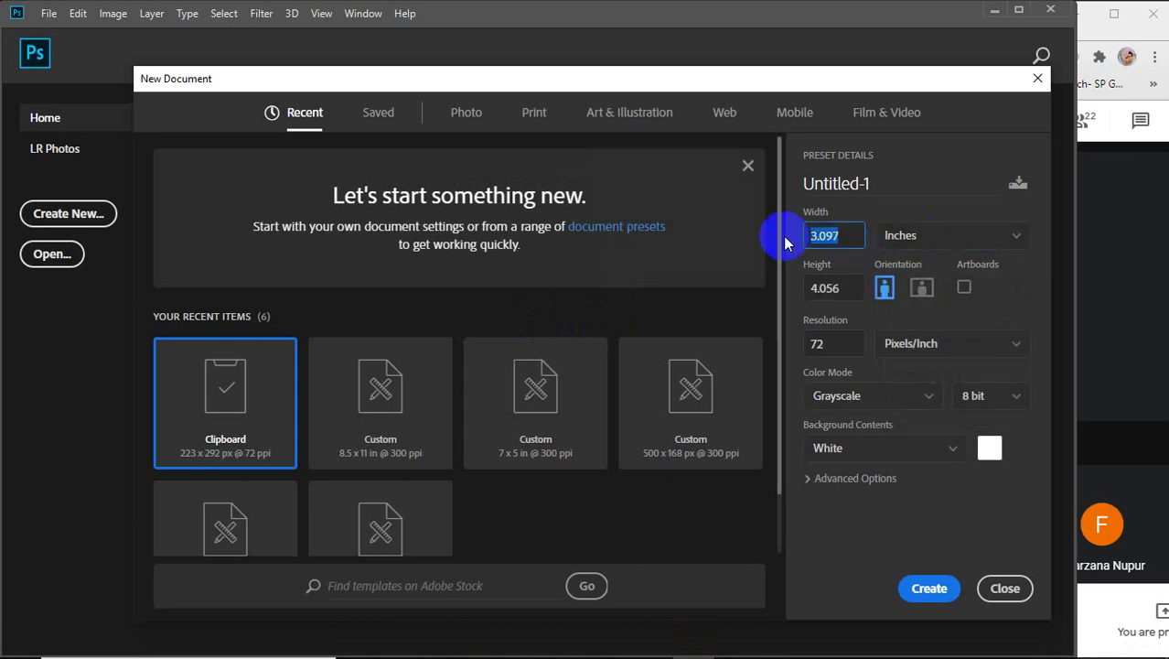
pyautogui.write('7')
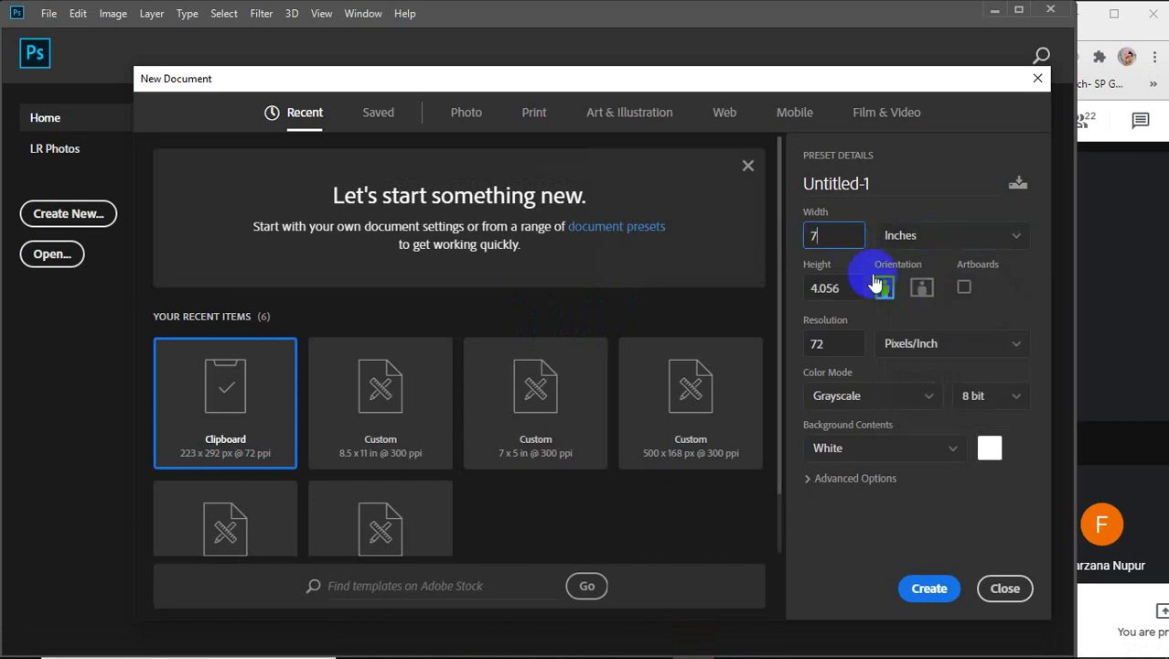
pyautogui.moveTo(855, 288); pyautogui.dragTo(782, 291)
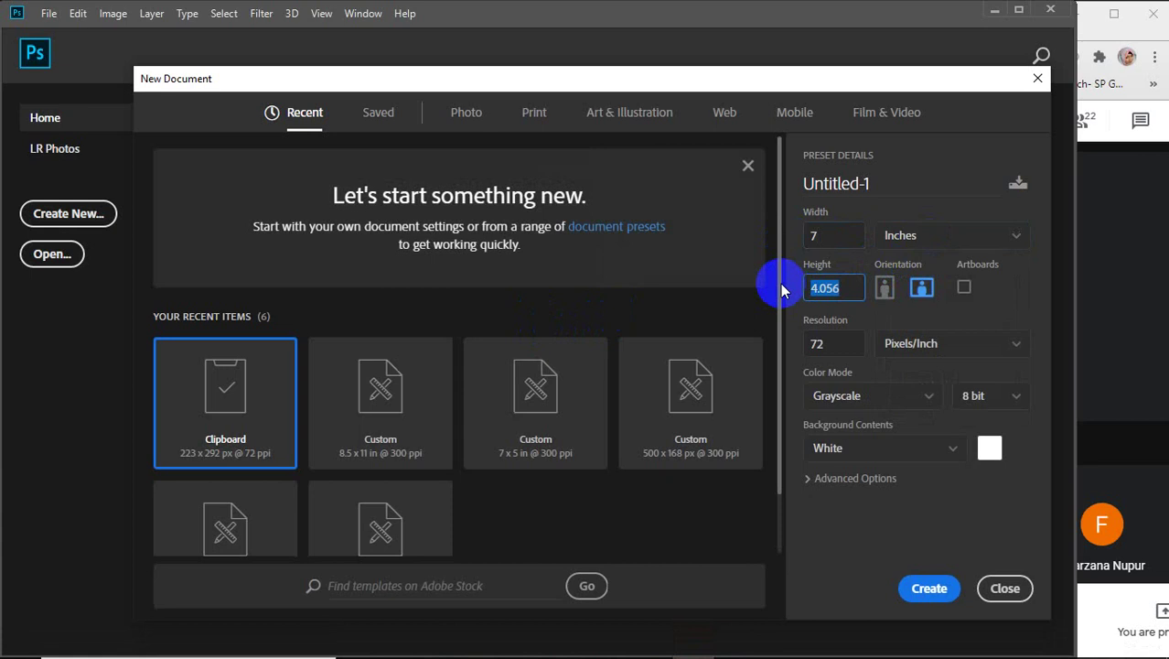
pyautogui.write('5')
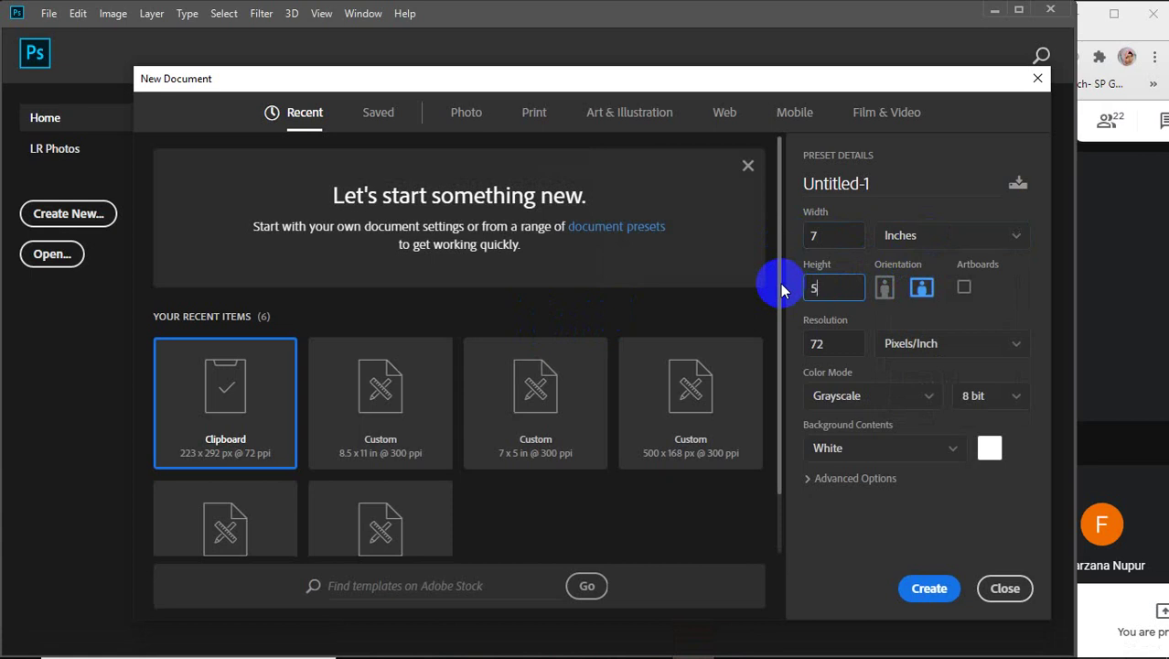
pyautogui.moveTo(817, 340); pyautogui.dragTo(765, 342)
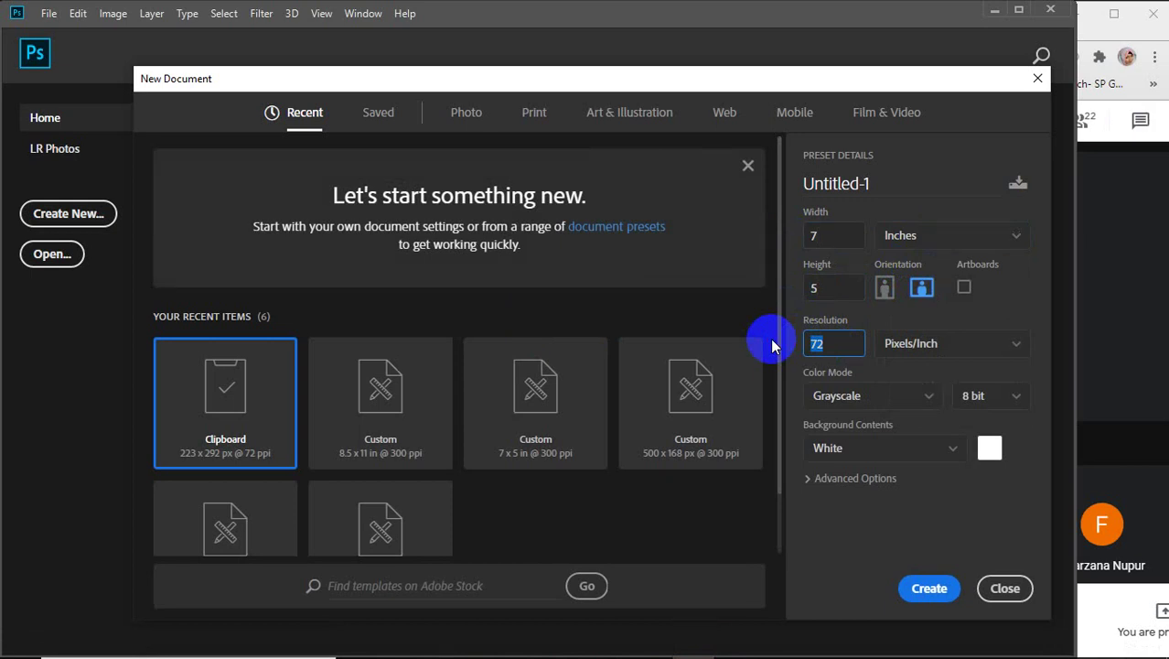
pyautogui.write('300')
pyautogui.click(915, 588)
# Collapse the Layers panel and hide the rulers around the blank canvas
pyautogui.click(638, 253)
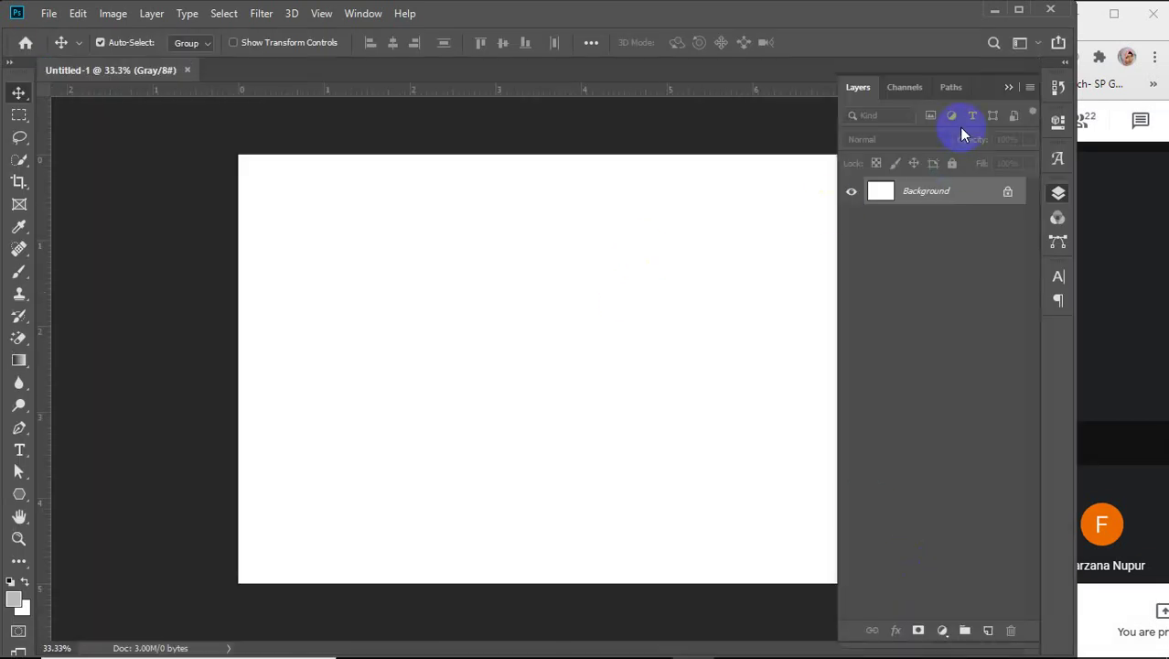
pyautogui.click(1009, 86)
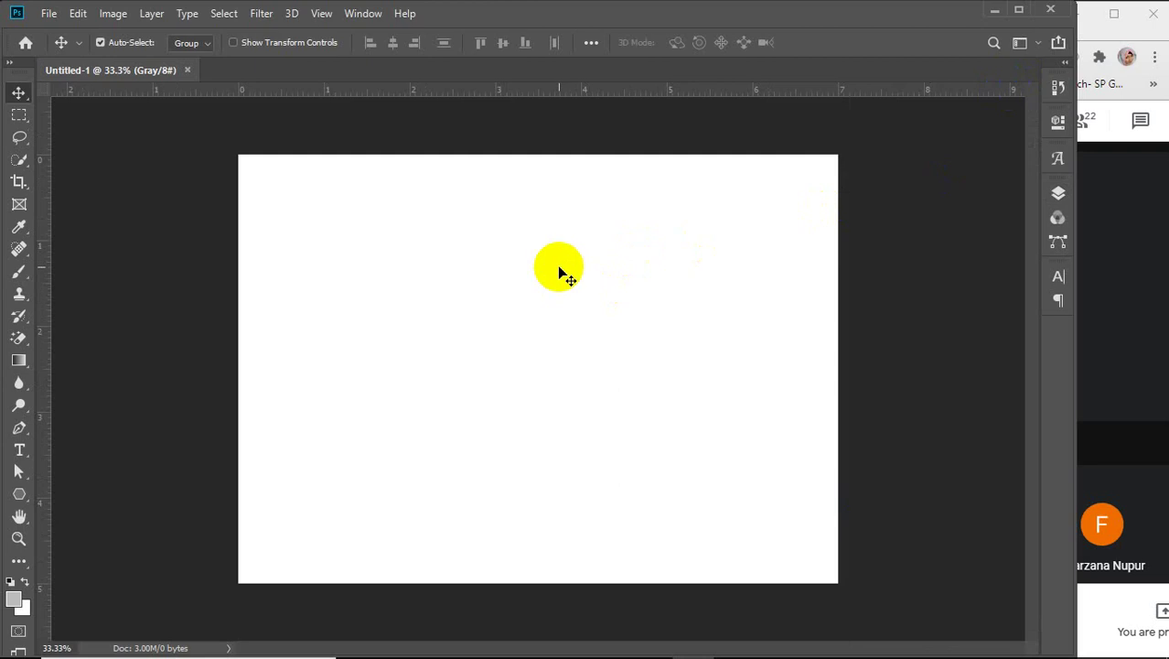
pyautogui.press('ctrl')
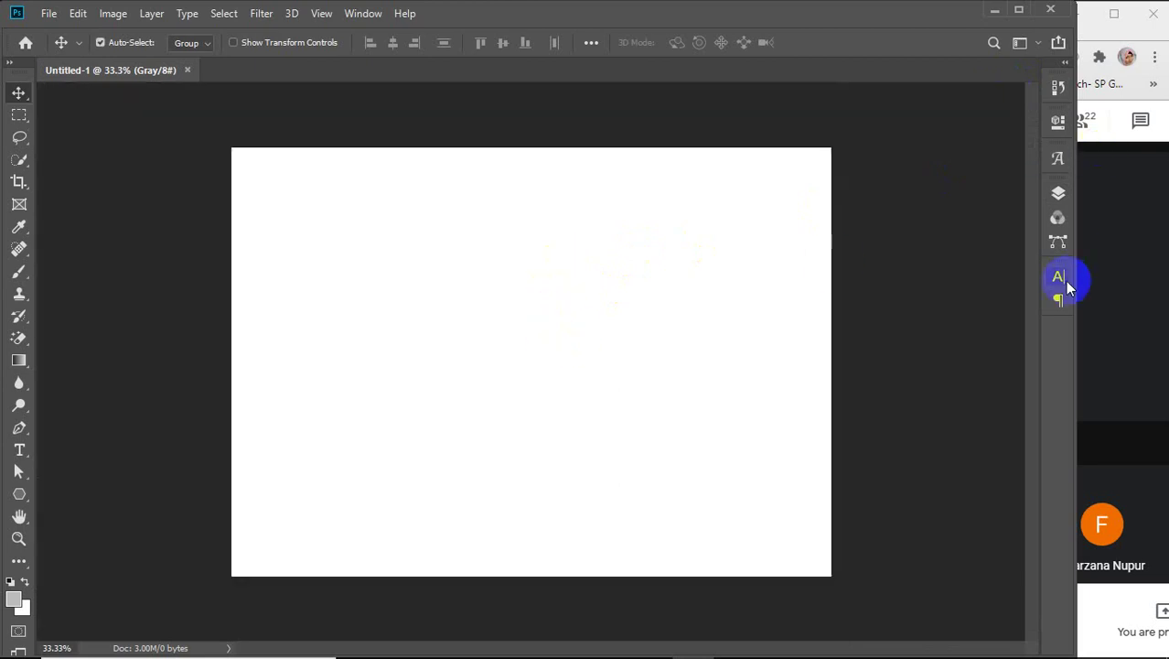
pyautogui.click(1123, 264)
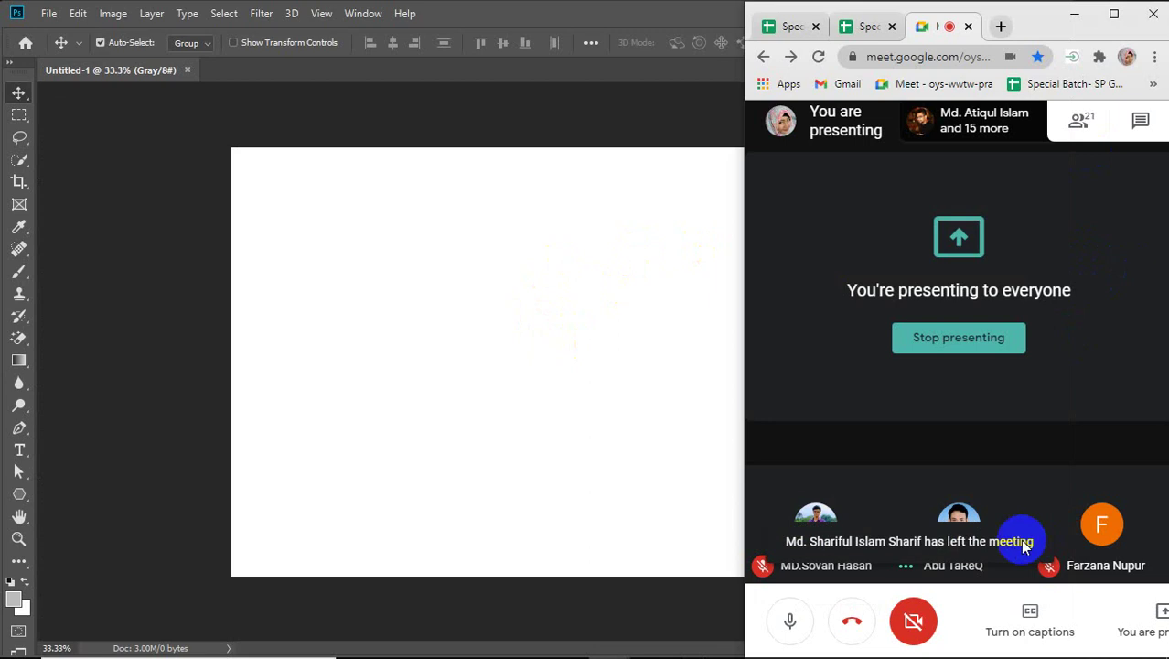
pyautogui.click(1019, 641)
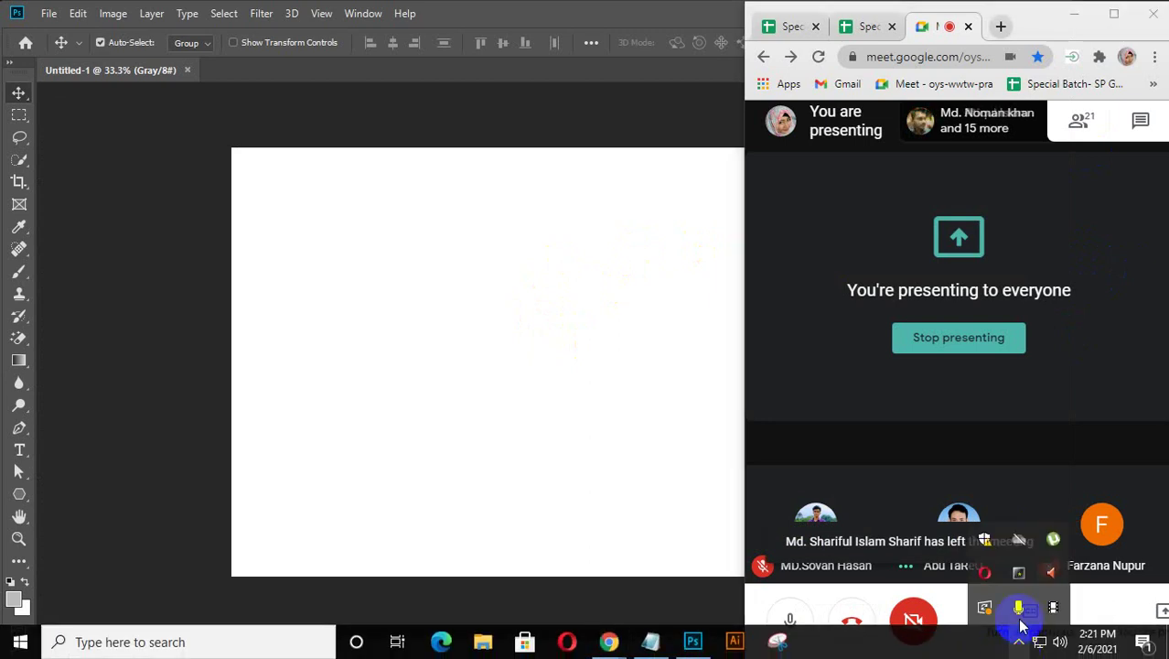
pyautogui.click(573, 295)
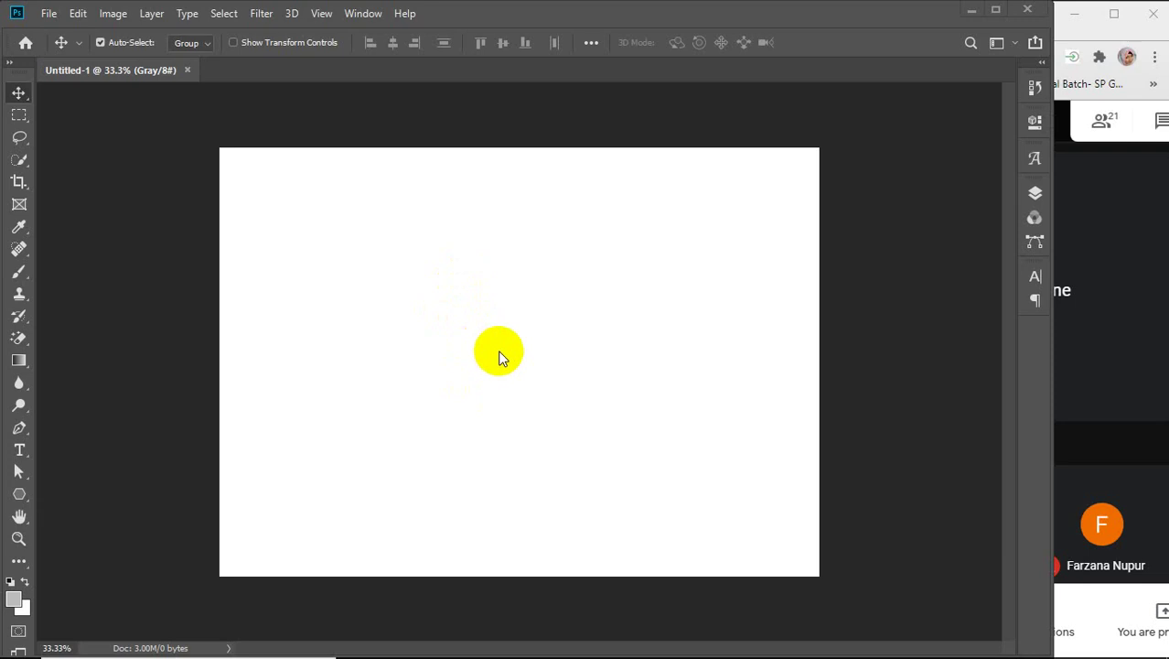
# Switch to Chrome, open a new tab, detach it into its own window and widen that window
pyautogui.moveTo(888, 650)
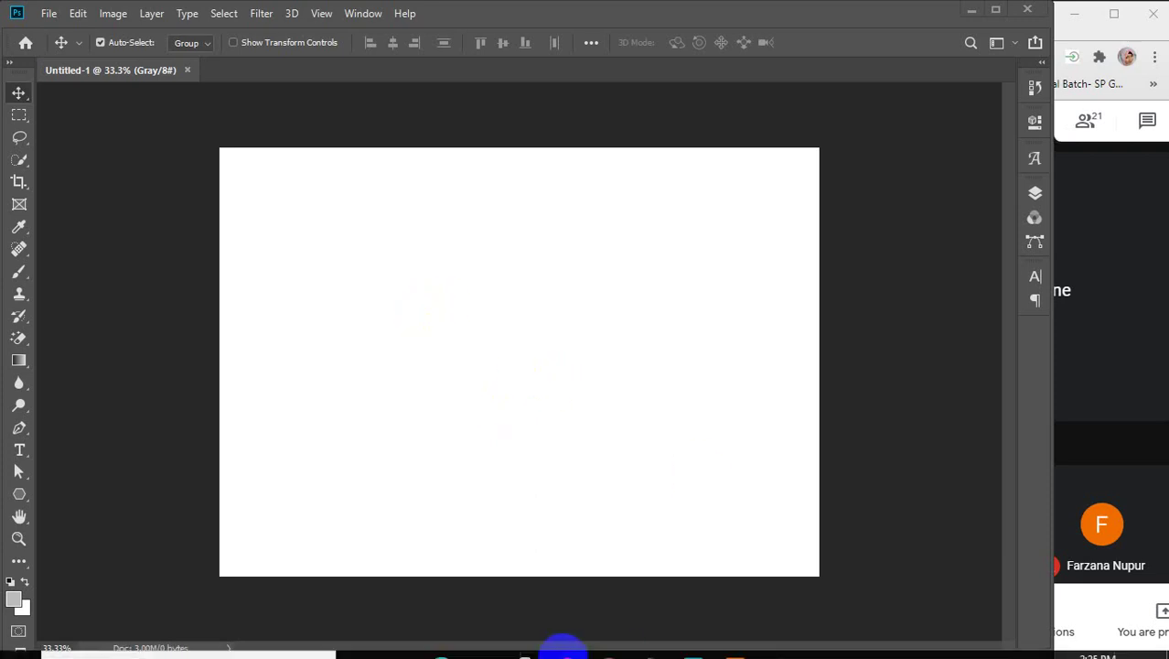
pyautogui.moveTo(608, 641)
pyautogui.click(543, 574)
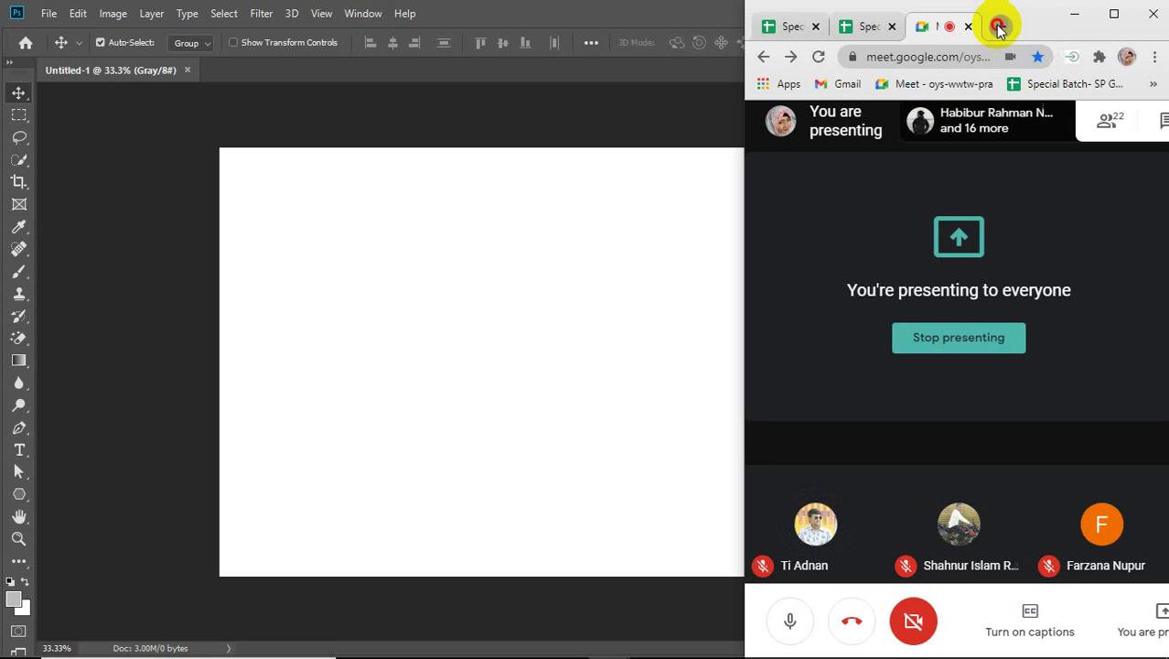
pyautogui.click(1000, 28)
pyautogui.moveTo(946, 33); pyautogui.dragTo(183, 26)
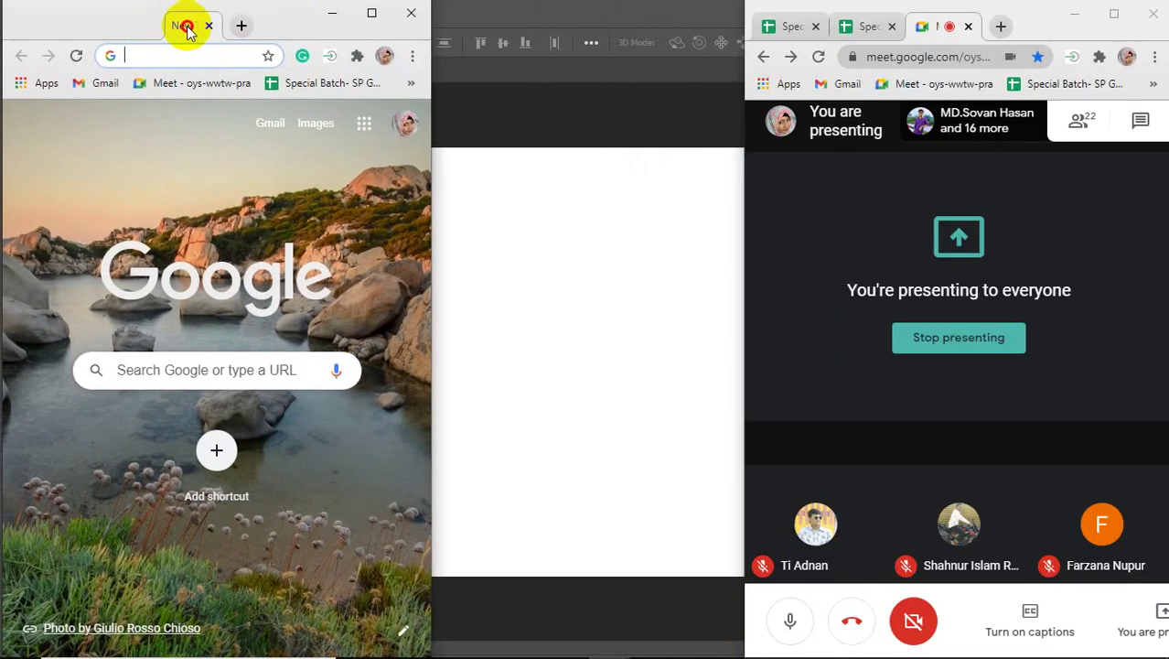
pyautogui.moveTo(431, 203); pyautogui.dragTo(850, 208)
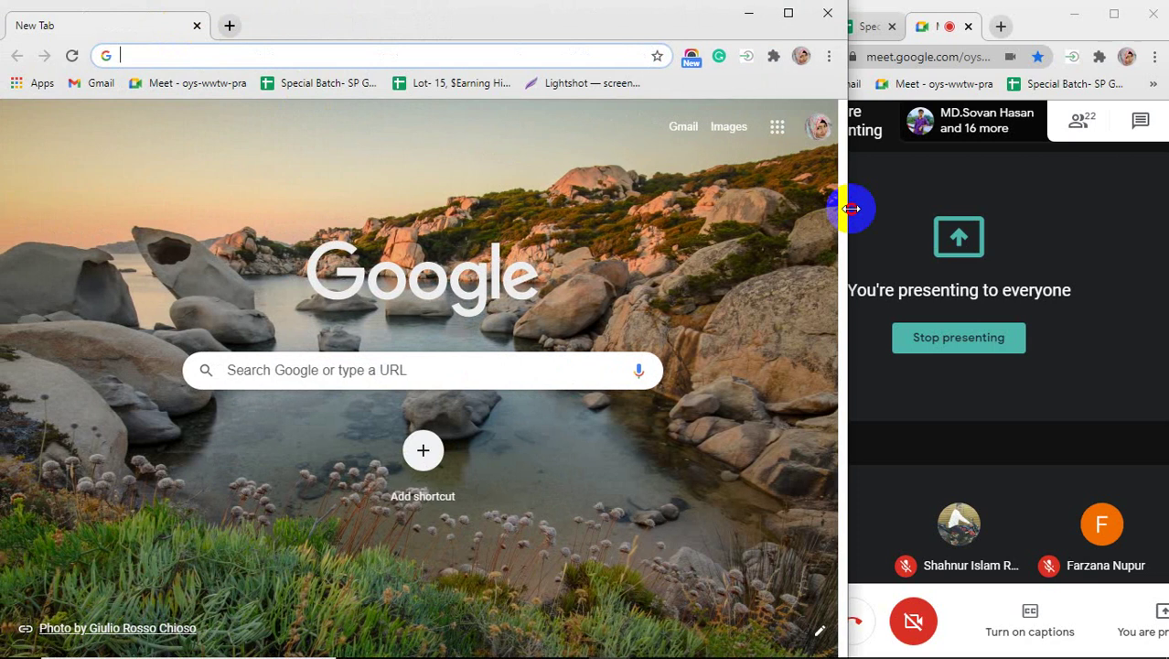
# Go to youtube.com, search for "iqra & faith" and open that channel's page
pyautogui.write('youtube.com')
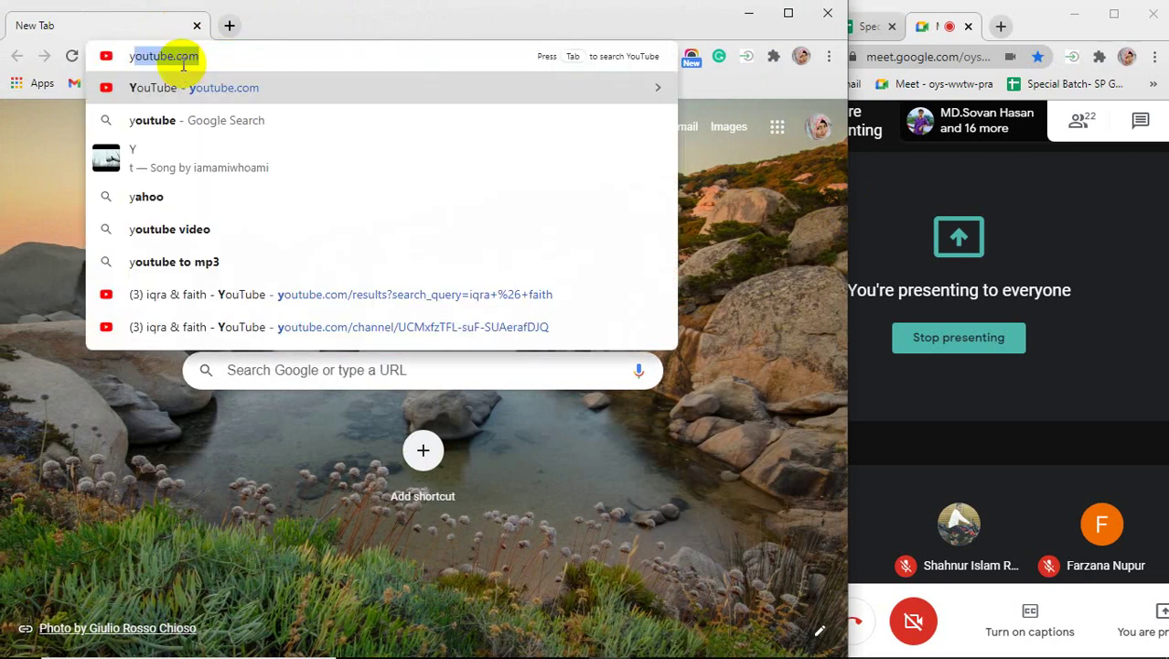
pyautogui.press('Return')
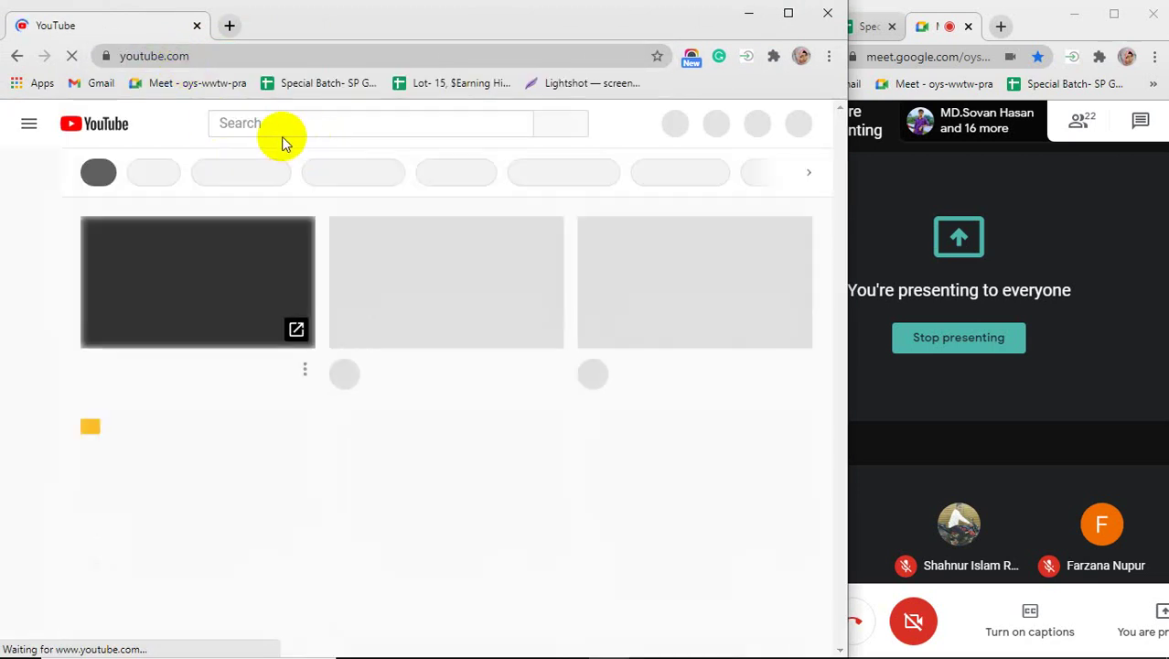
pyautogui.click(263, 122)
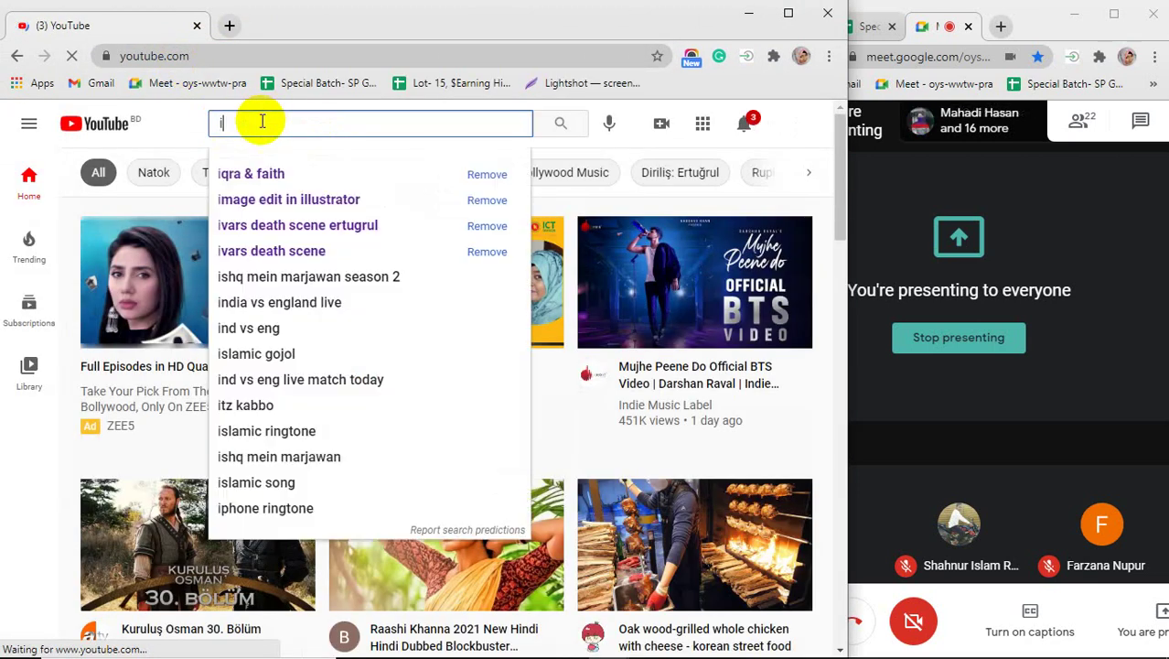
pyautogui.click(238, 173)
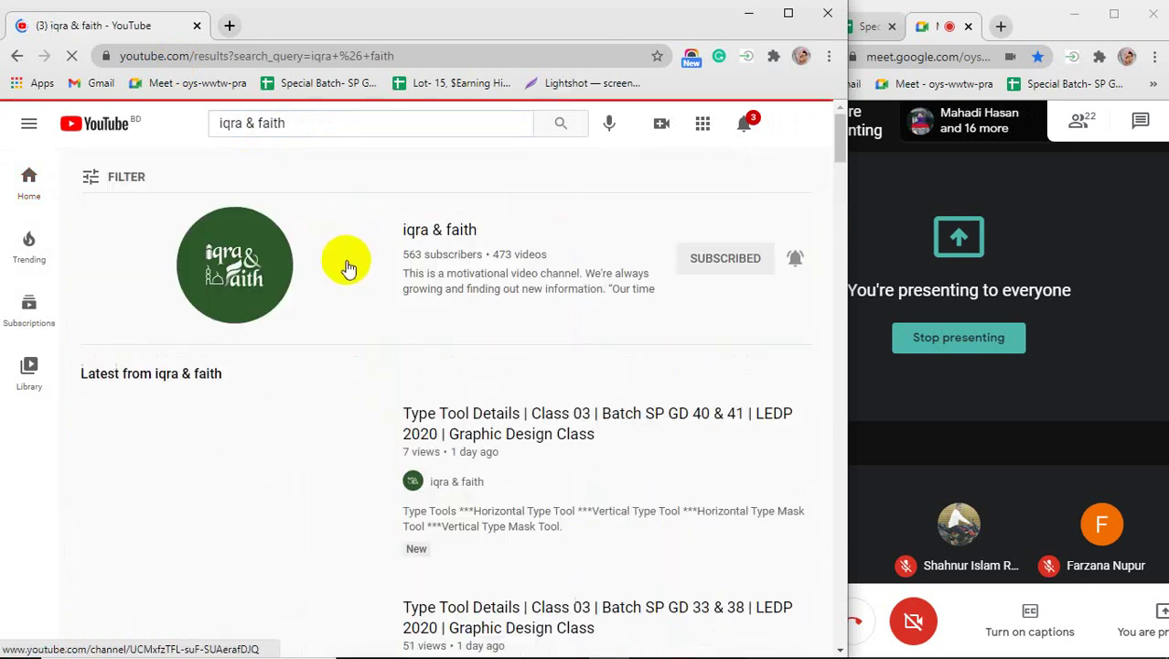
pyautogui.click(416, 254)
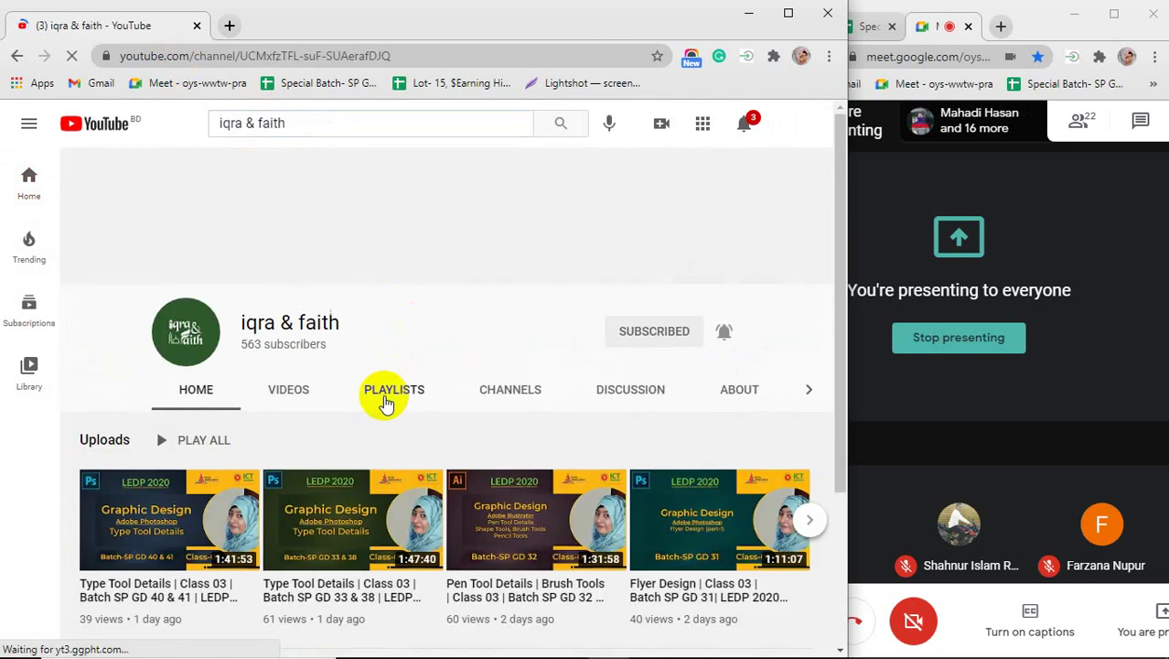
# Browse the channel's playlists, open the LEDP SP GD 03 playlist and pause its first video
pyautogui.scroll(-3, 383, 396)
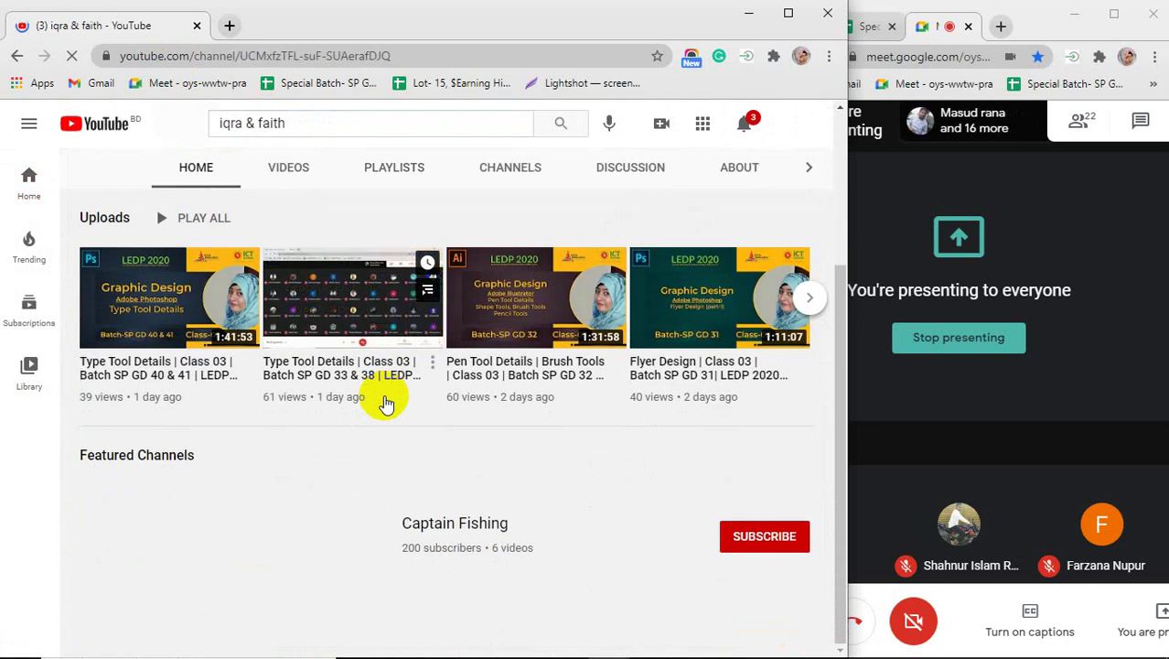
pyautogui.scroll(3, 383, 399)
pyautogui.click(395, 338)
pyautogui.scroll(-3, 394, 351)
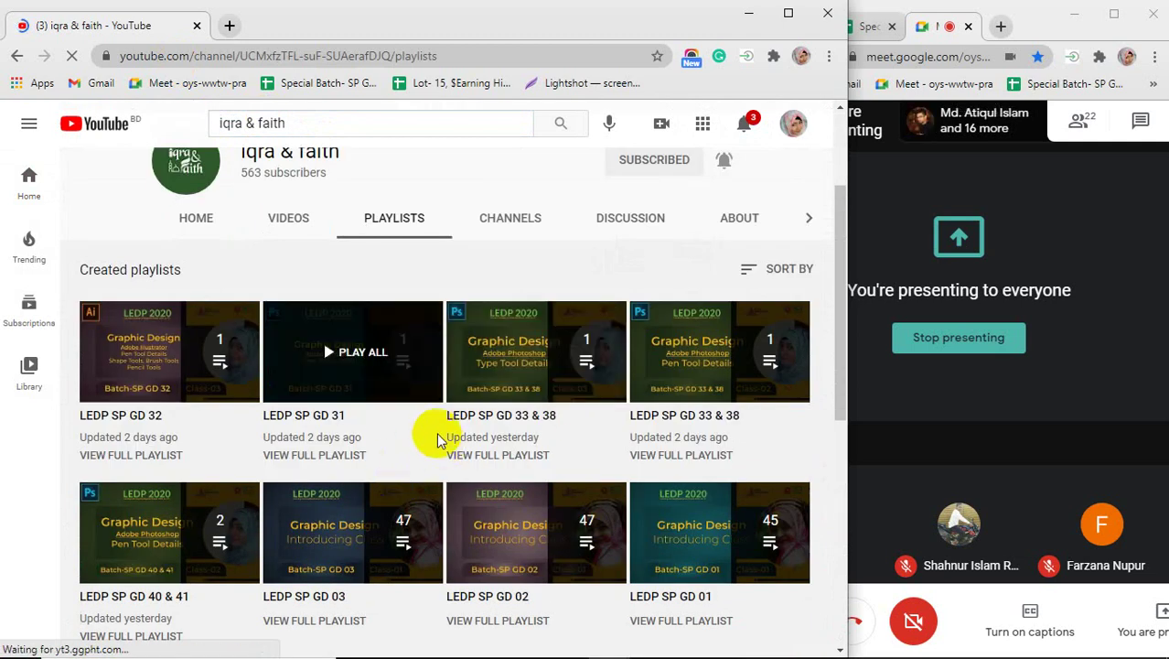
pyautogui.scroll(-1, 458, 444)
pyautogui.scroll(-2, 438, 456)
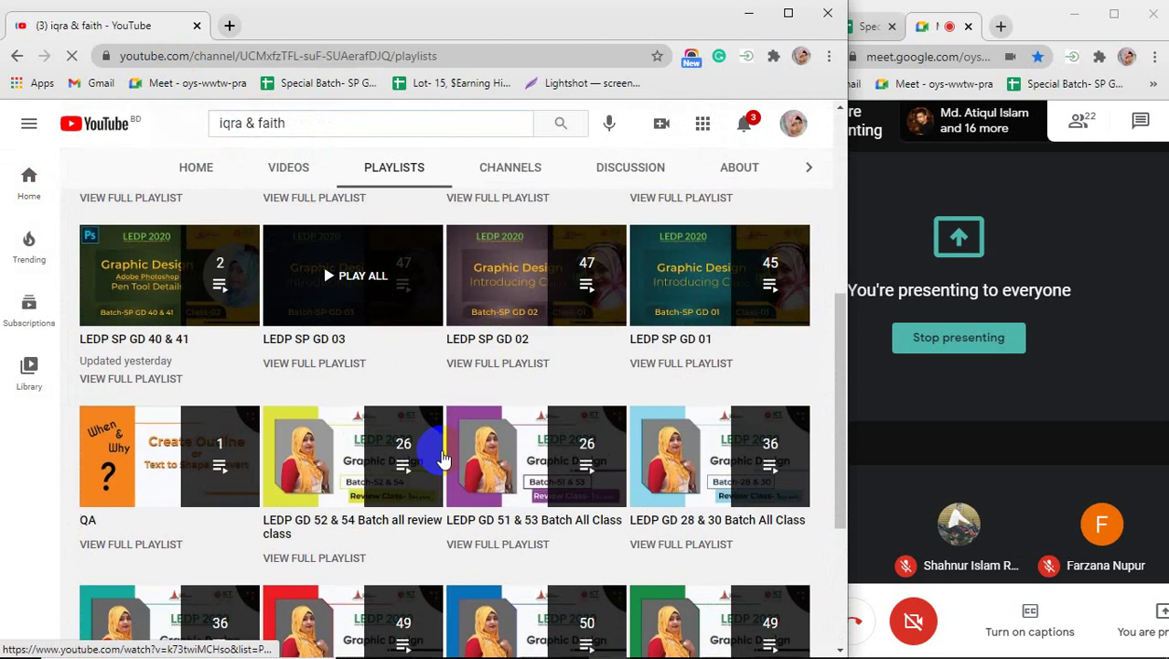
pyautogui.scroll(2, 403, 452)
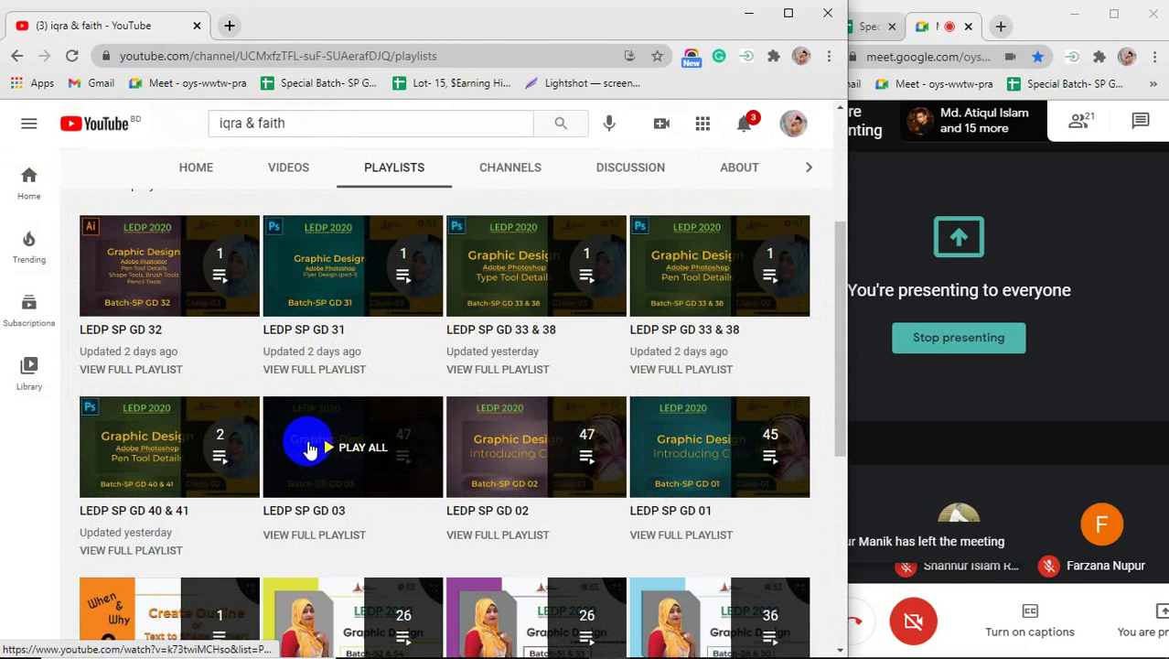
pyautogui.click(309, 448)
pyautogui.click(334, 306)
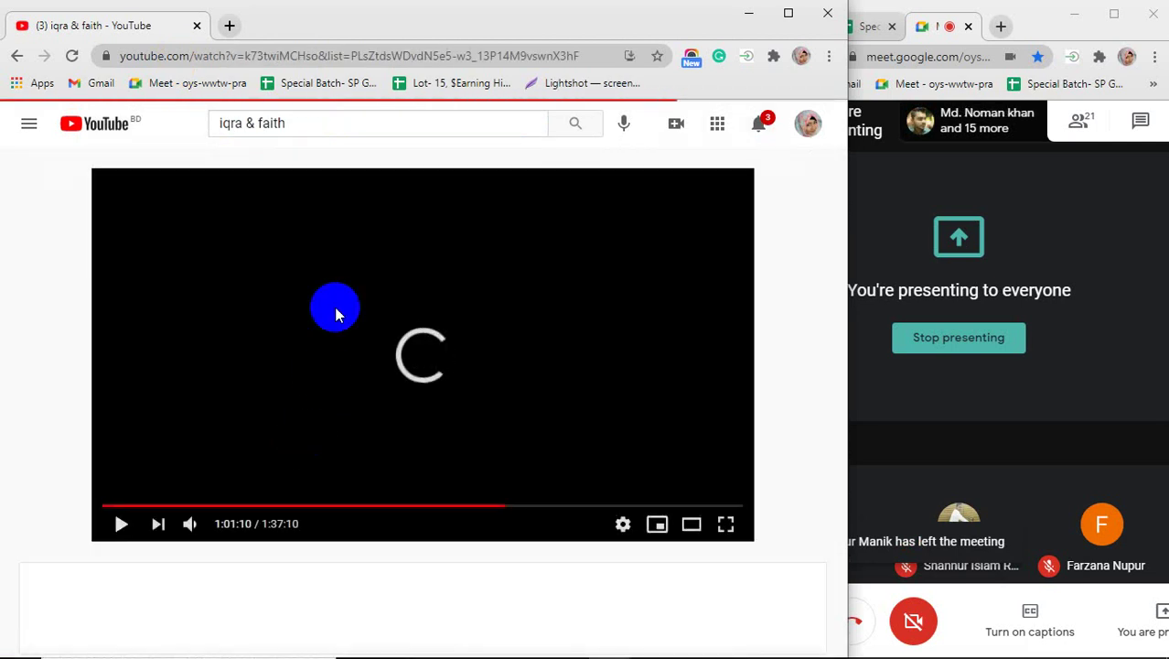
# Examine the class titles in the LEDP SP GD 03 playlist, especially the Photoshop tool and image editing classes
pyautogui.scroll(-12, 575, 400)
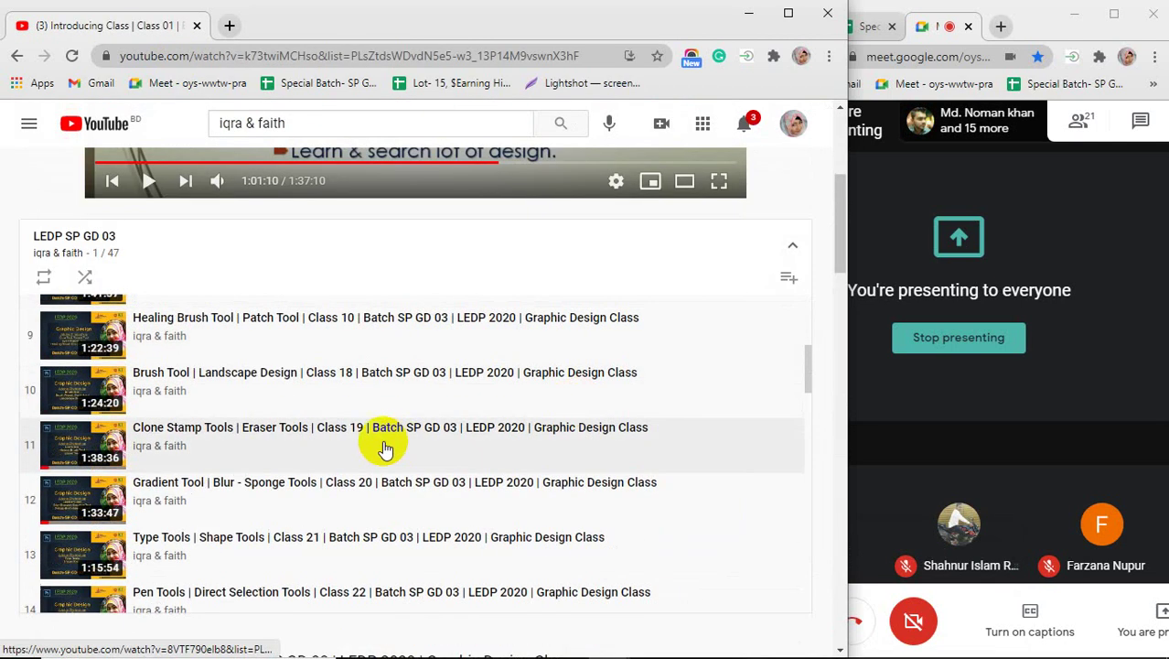
pyautogui.scroll(-3, 385, 450)
pyautogui.scroll(4, 385, 448)
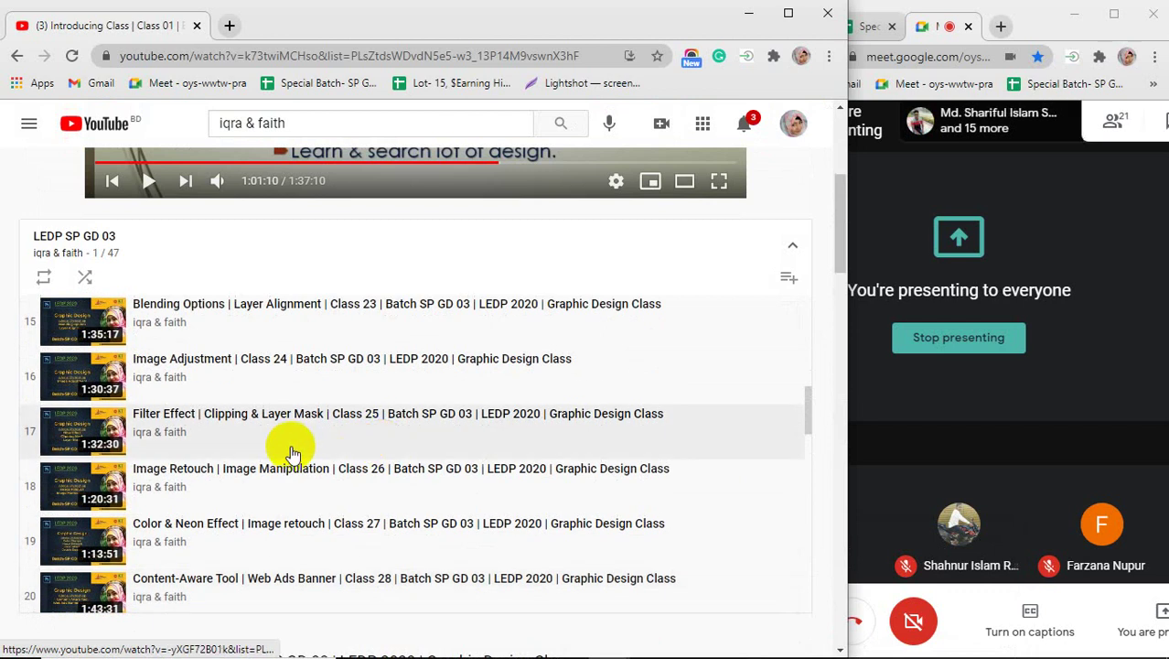
pyautogui.scroll(1, 289, 447)
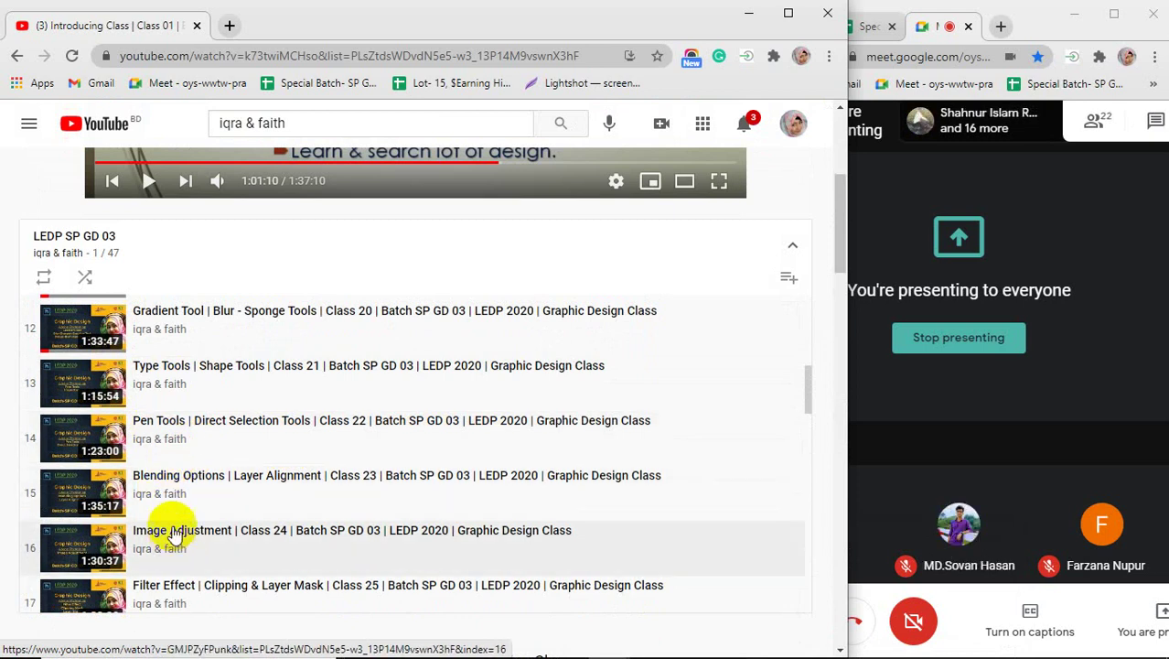
pyautogui.scroll(-1, 177, 545)
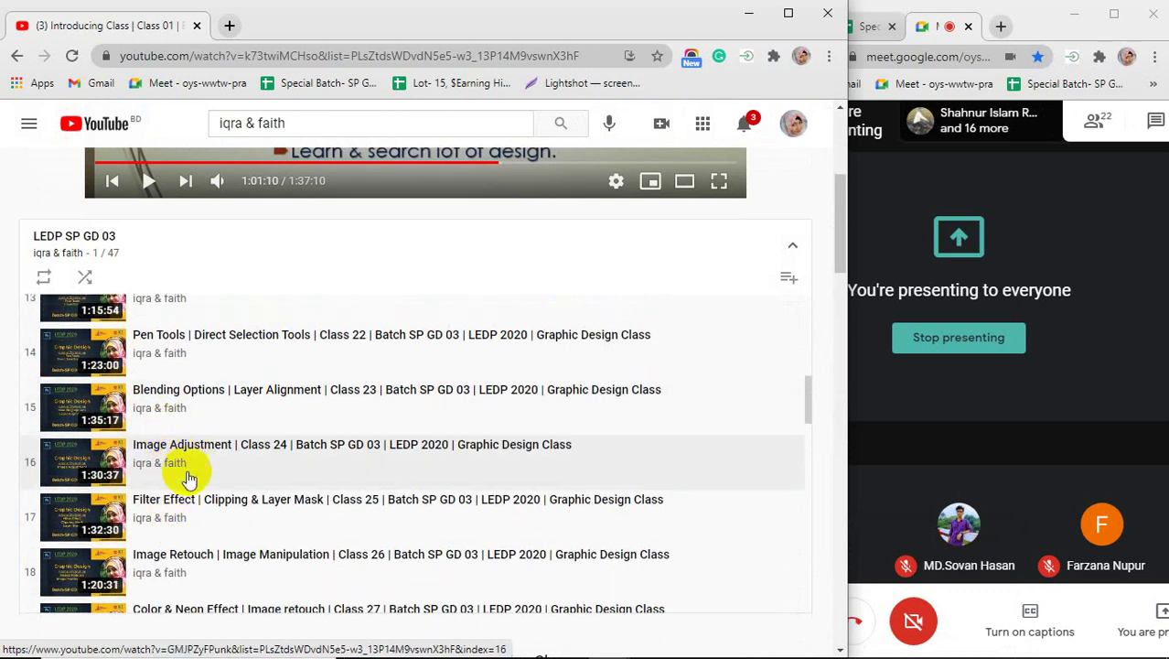
pyautogui.scroll(-1, 155, 518)
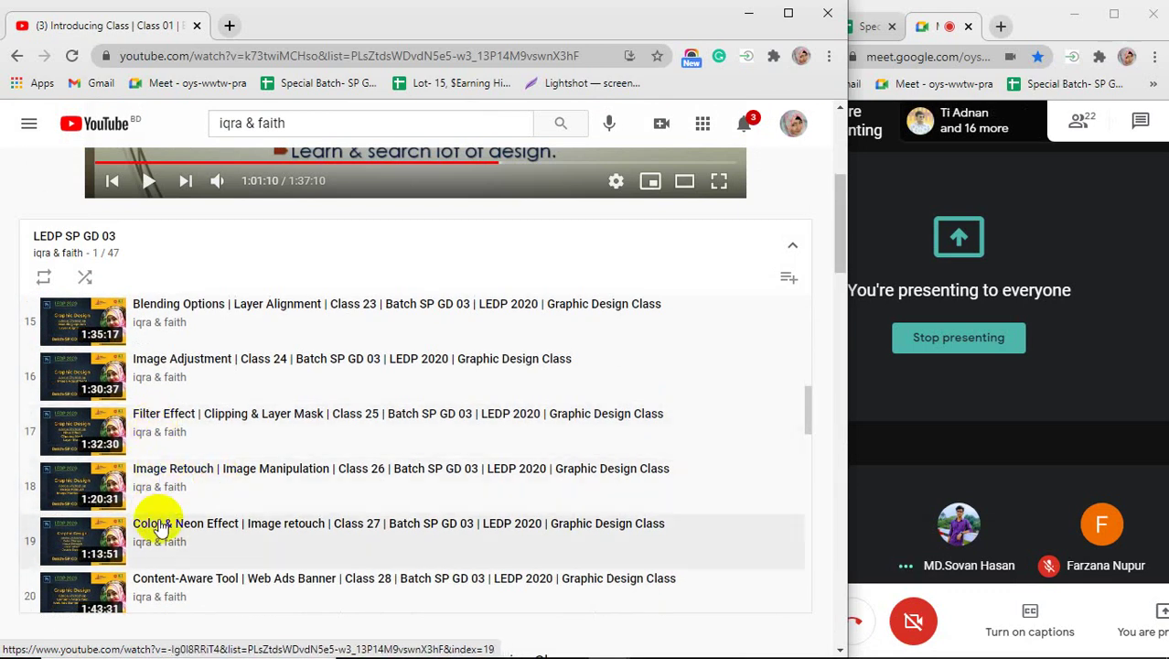
pyautogui.scroll(-1, 187, 529)
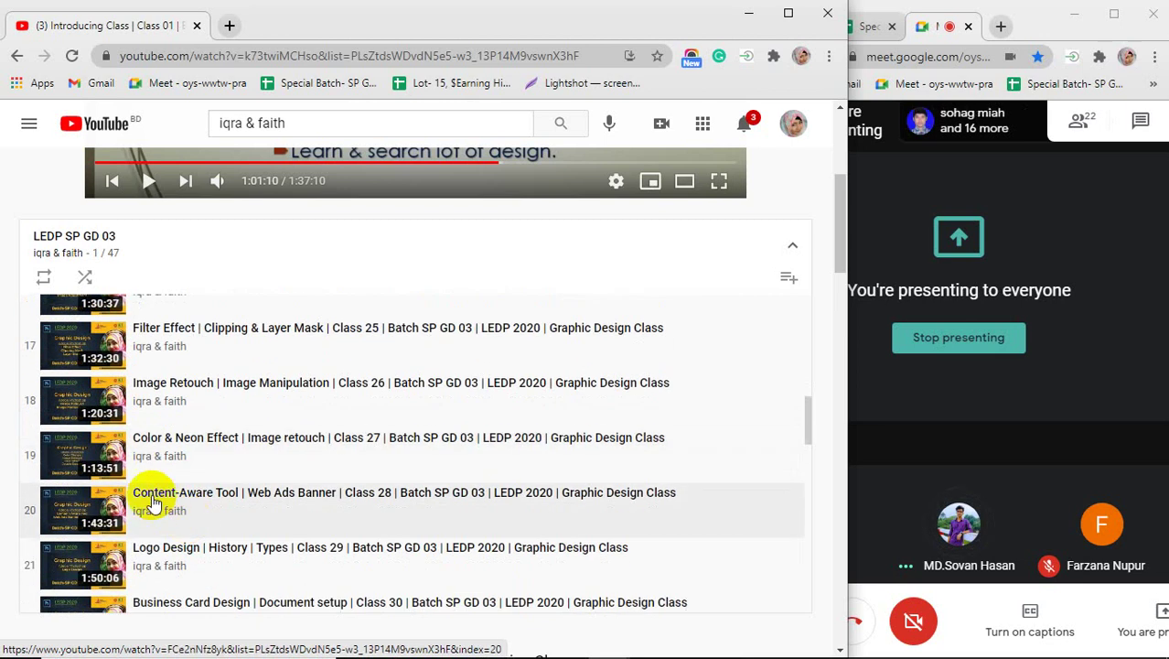
pyautogui.scroll(4, 247, 478)
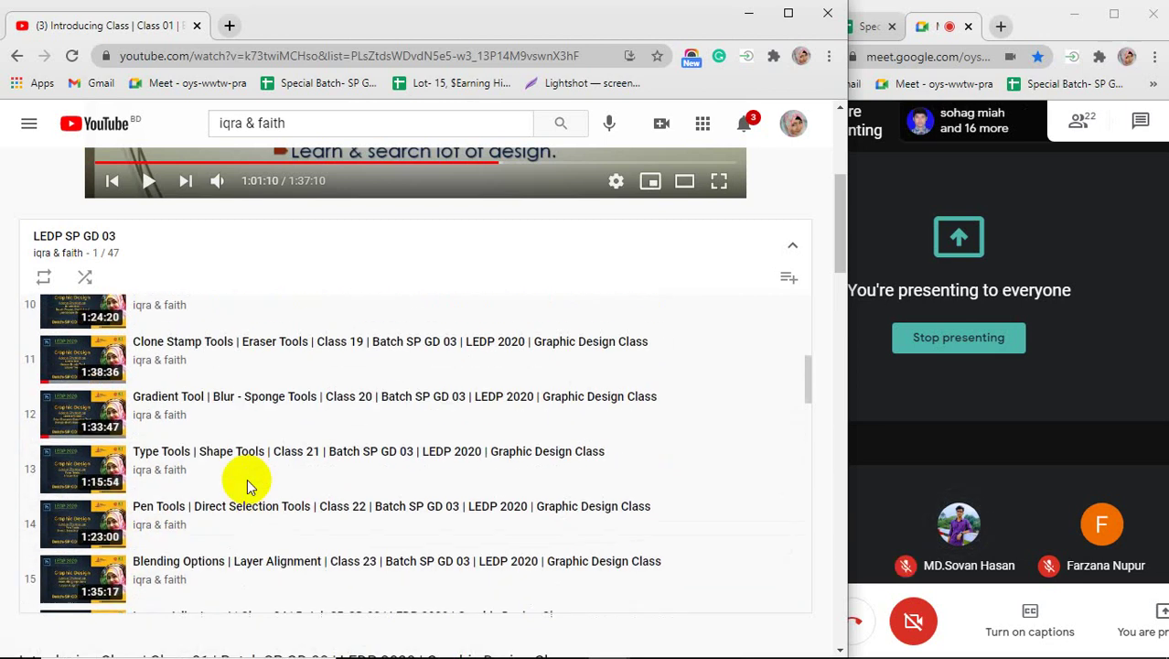
pyautogui.scroll(-1, 247, 478)
pyautogui.scroll(1, 247, 478)
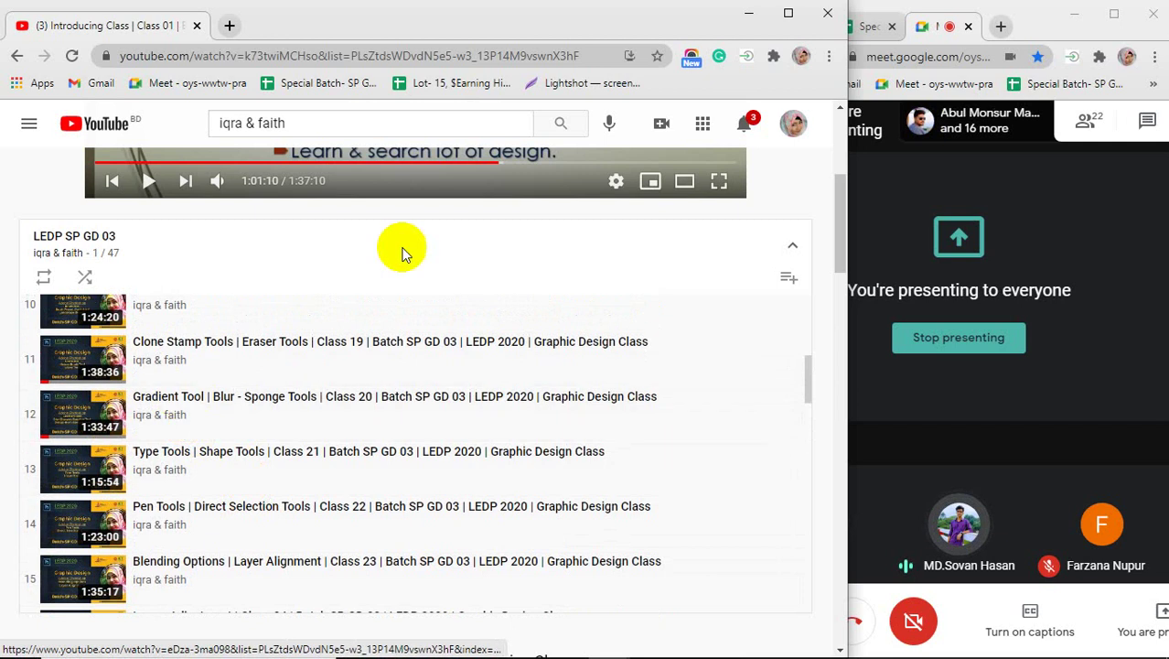
# Close the YouTube browser window and switch back to Photoshop
pyautogui.click(826, 15)
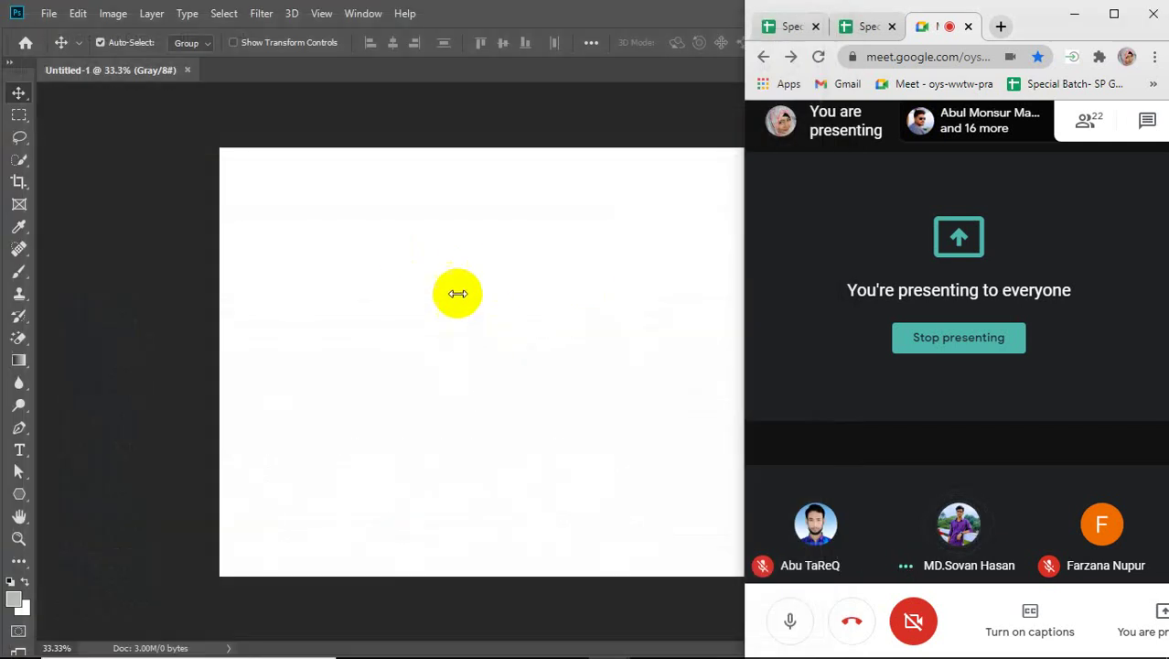
pyautogui.click(417, 260)
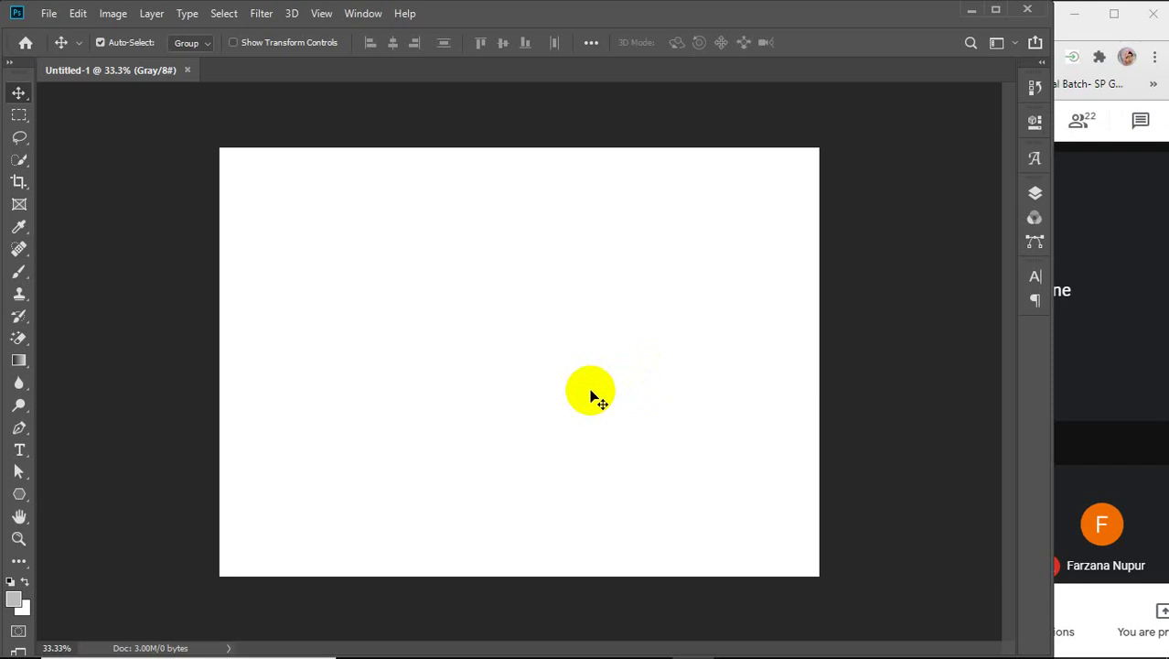
# Draw a black rectangle about 679 x 503 px near the middle of the grayscale canvas
pyautogui.scroll(1, 595, 399)
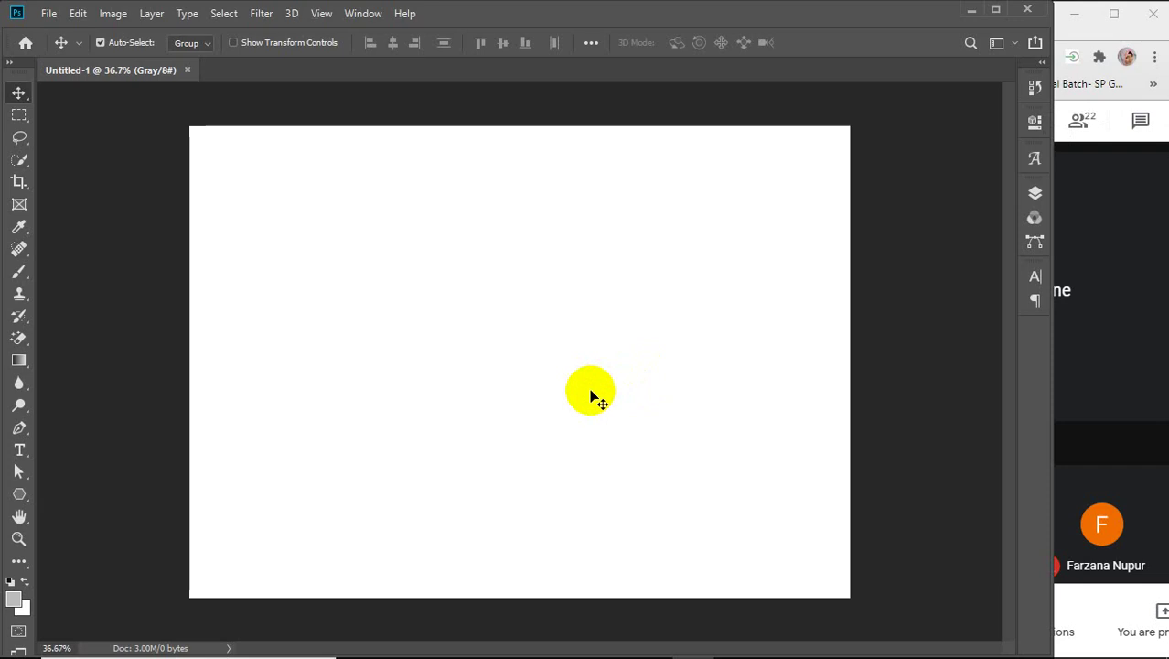
pyautogui.click(18, 494)
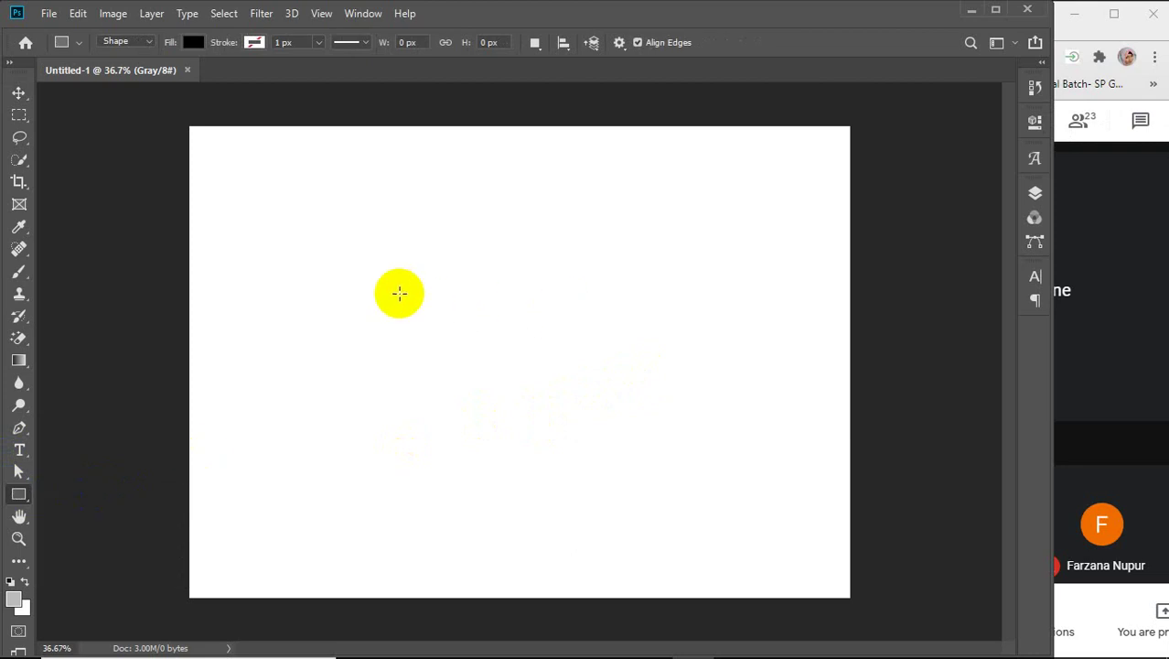
pyautogui.moveTo(374, 263); pyautogui.dragTo(590, 419)
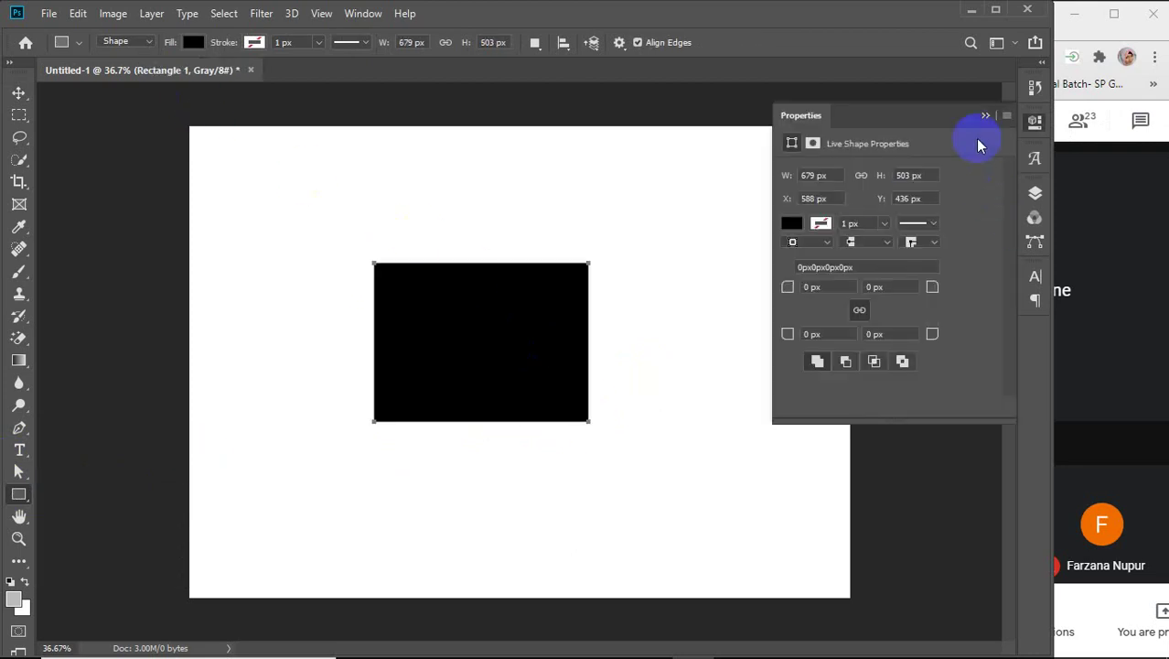
# Try a range of colour swatches as the rectangle's fill and close the shape properties
pyautogui.click(193, 43)
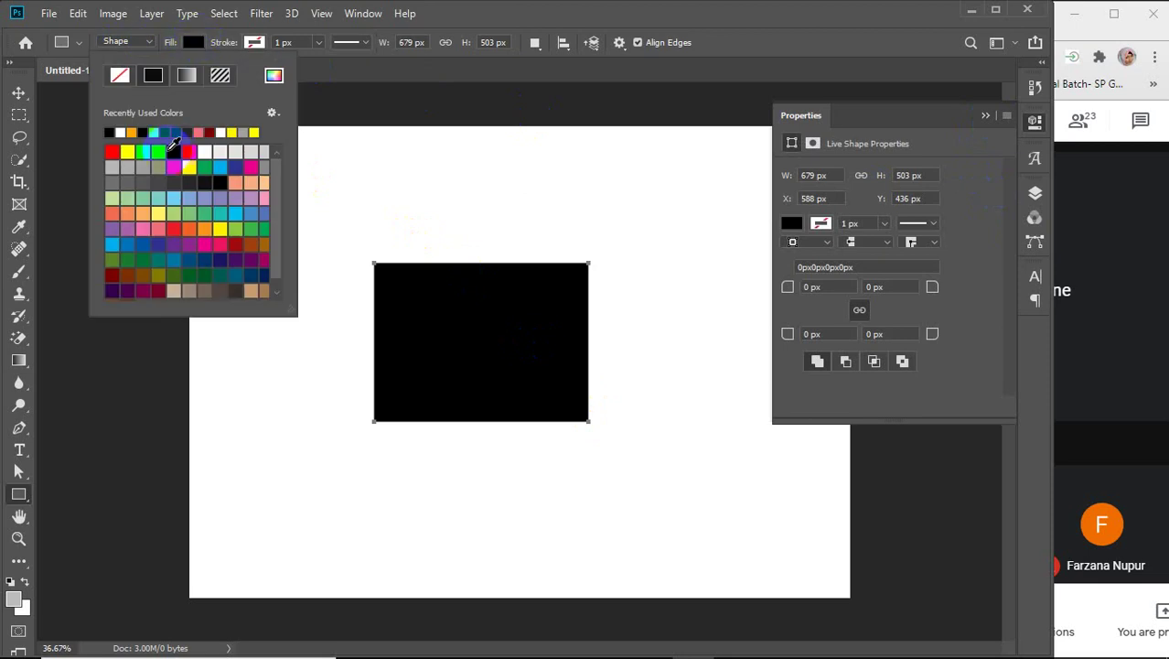
pyautogui.click(203, 131)
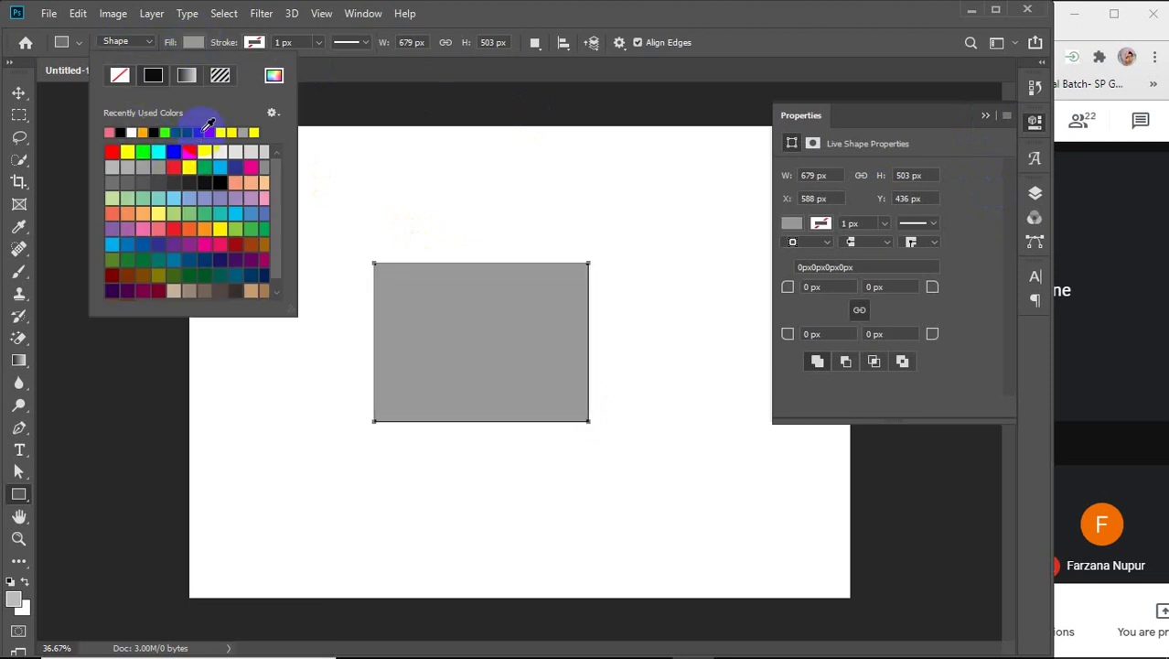
pyautogui.click(259, 213)
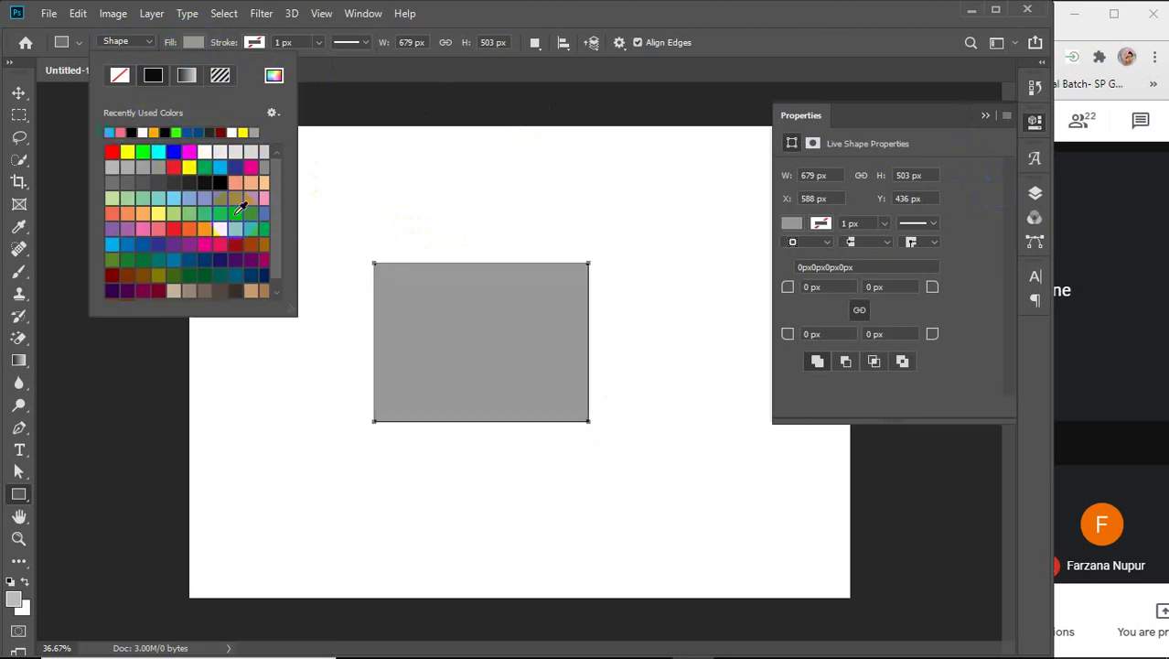
pyautogui.click(183, 196)
pyautogui.click(137, 202)
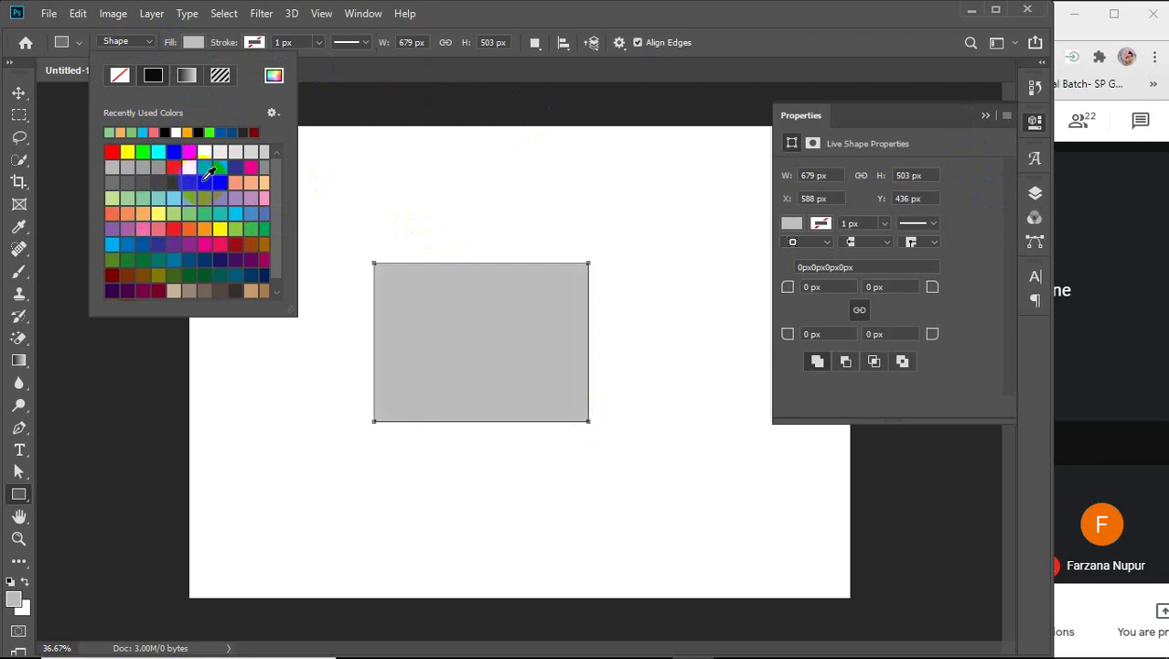
pyautogui.click(189, 182)
pyautogui.click(205, 151)
pyautogui.click(159, 166)
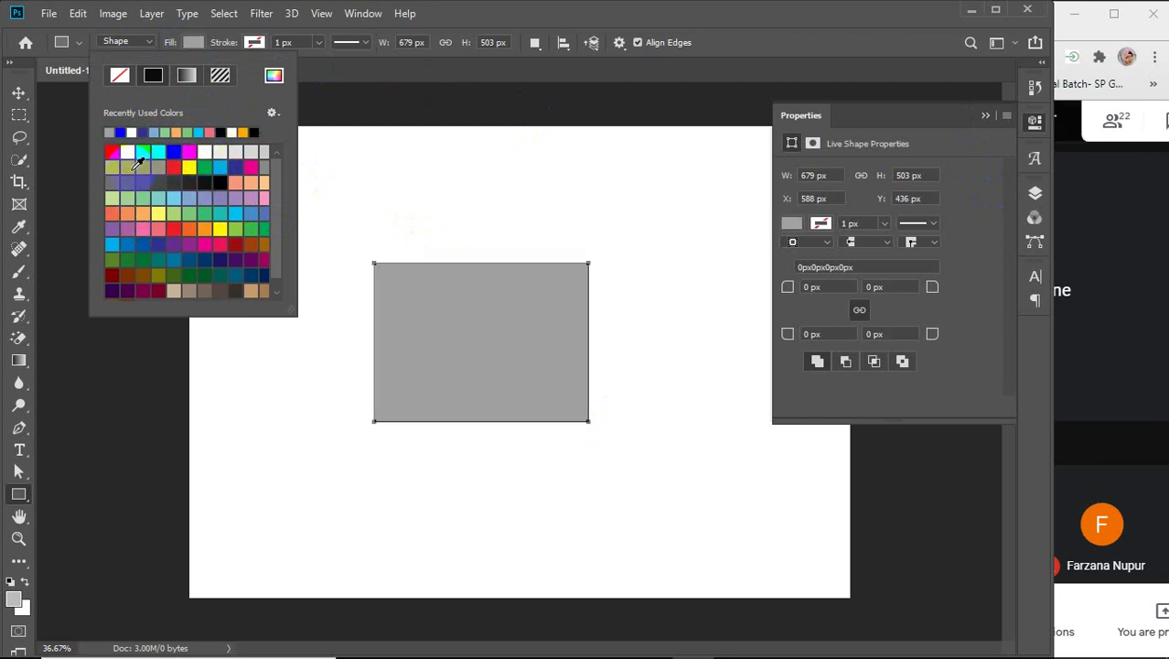
pyautogui.click(222, 229)
pyautogui.click(240, 230)
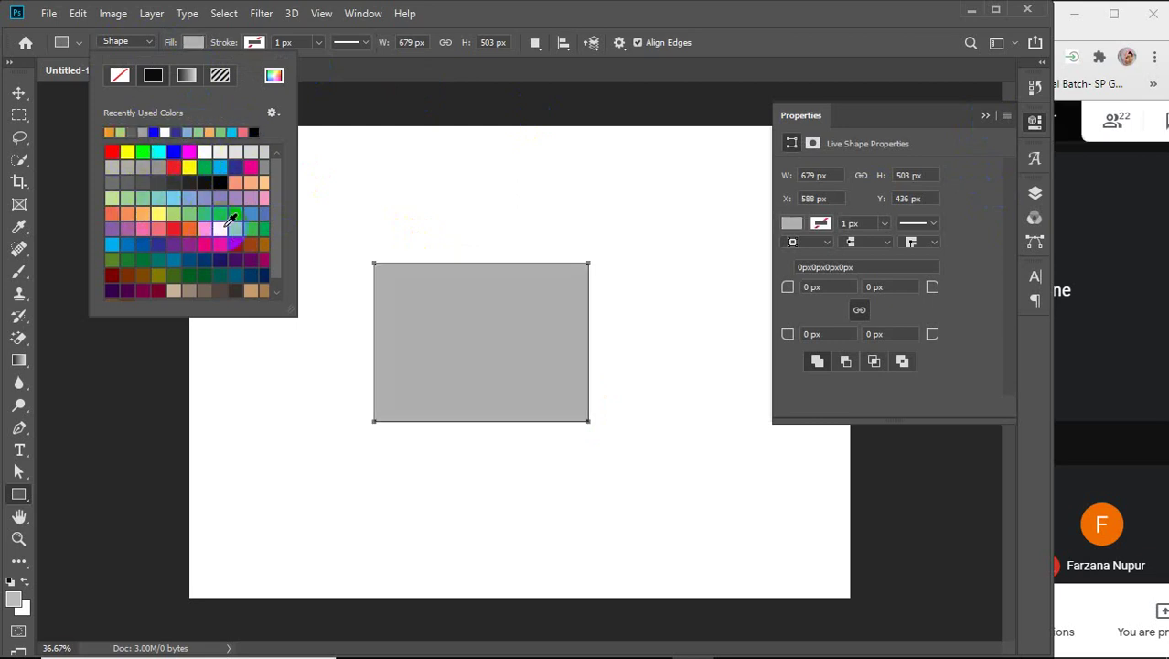
pyautogui.click(224, 228)
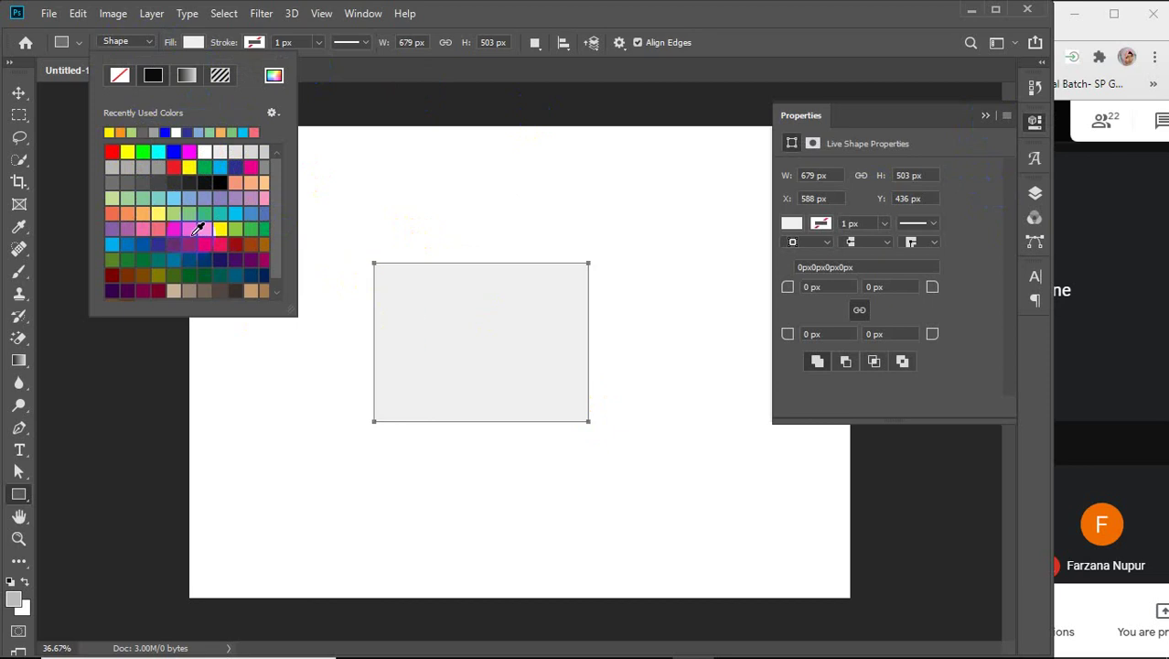
pyautogui.click(191, 235)
pyautogui.click(254, 257)
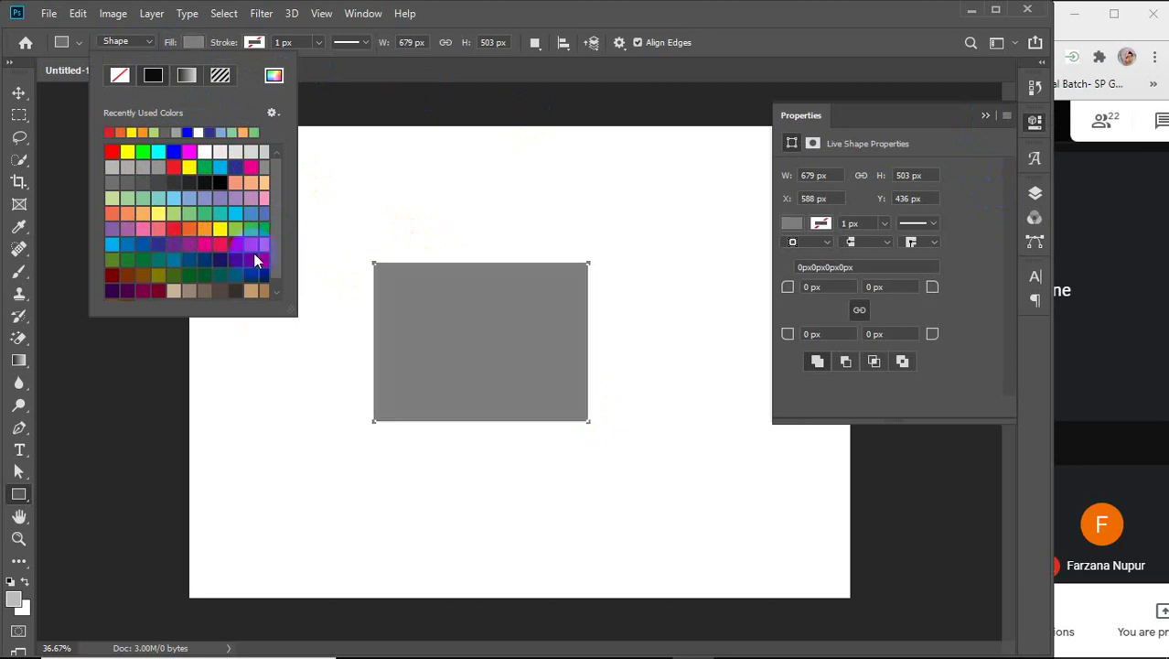
pyautogui.click(1007, 116)
pyautogui.click(1052, 171)
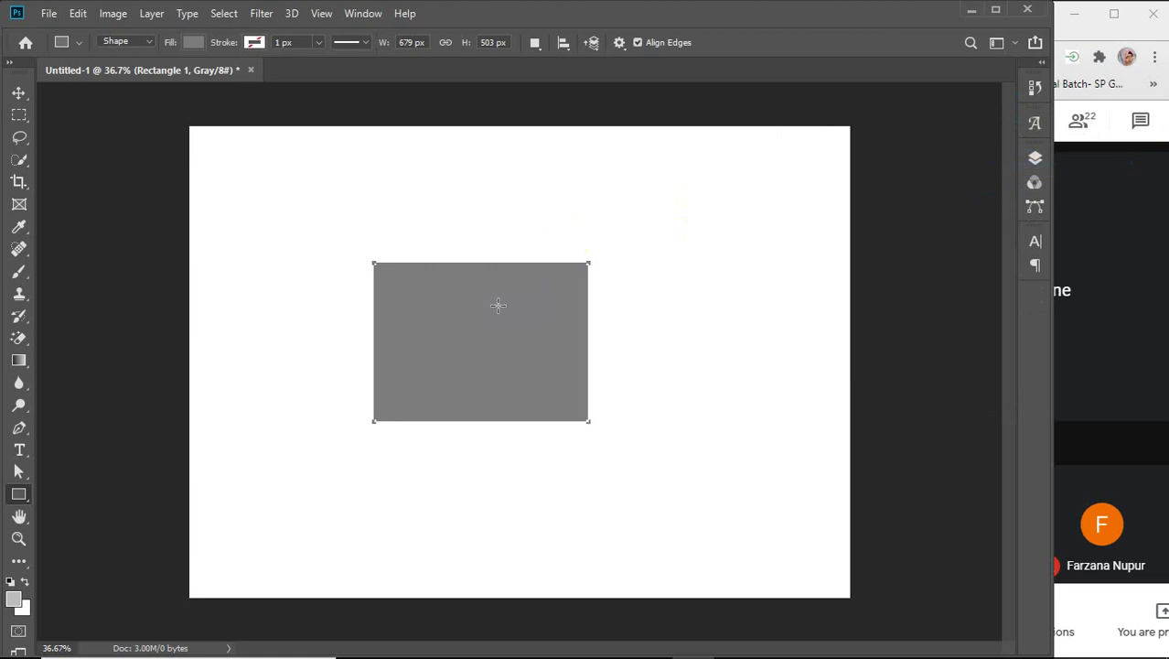
# Examine the colour mode options for a new document, then close the dialog without creating one
pyautogui.press('v')
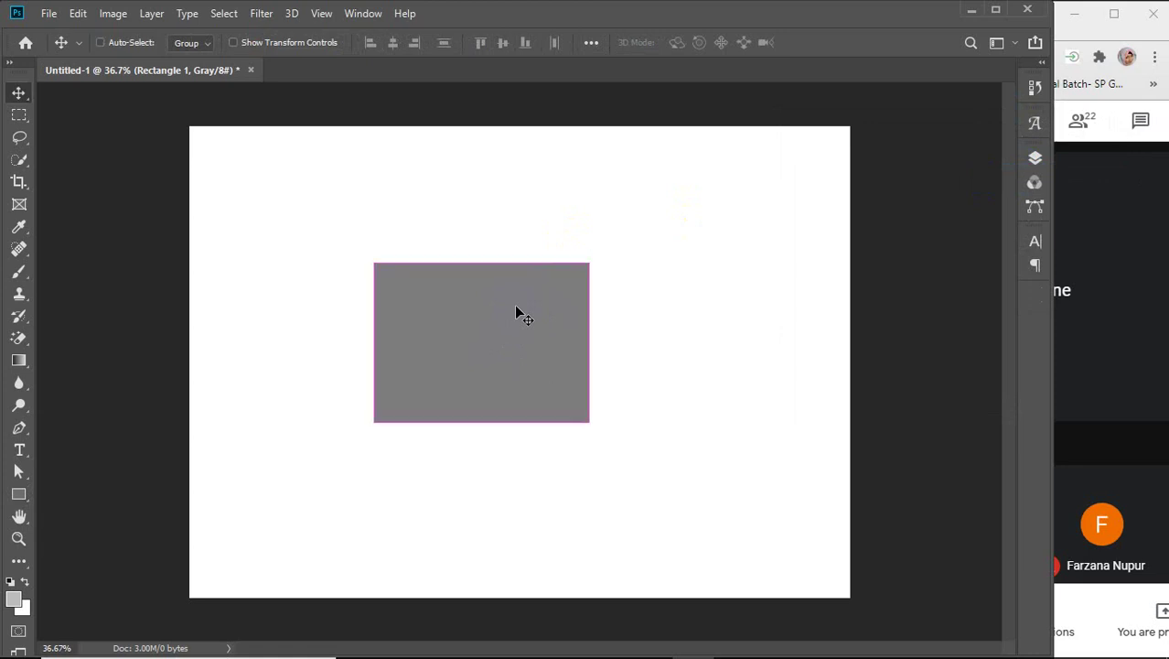
pyautogui.hotkey('ctrl', 'n')
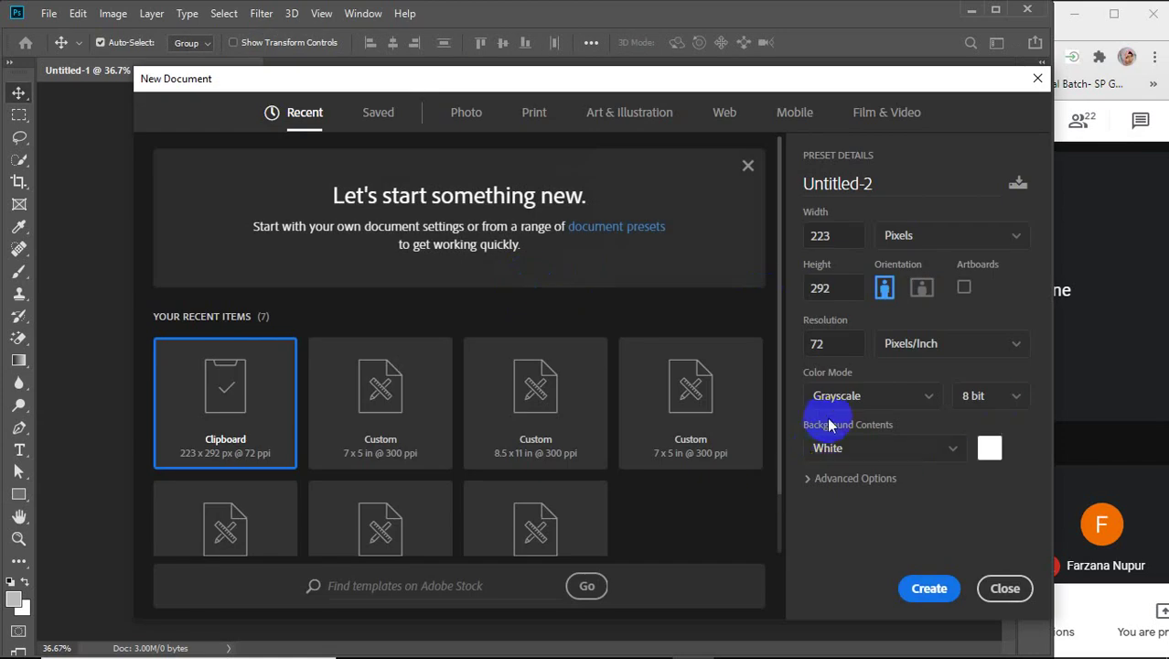
pyautogui.click(895, 399)
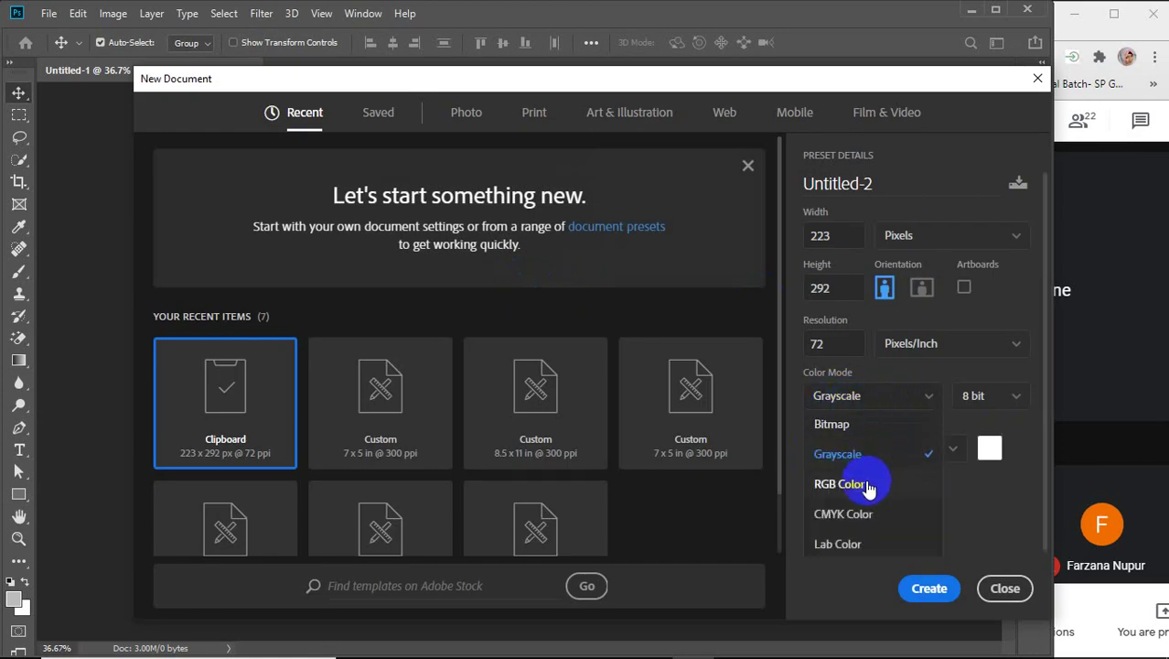
pyautogui.click(851, 395)
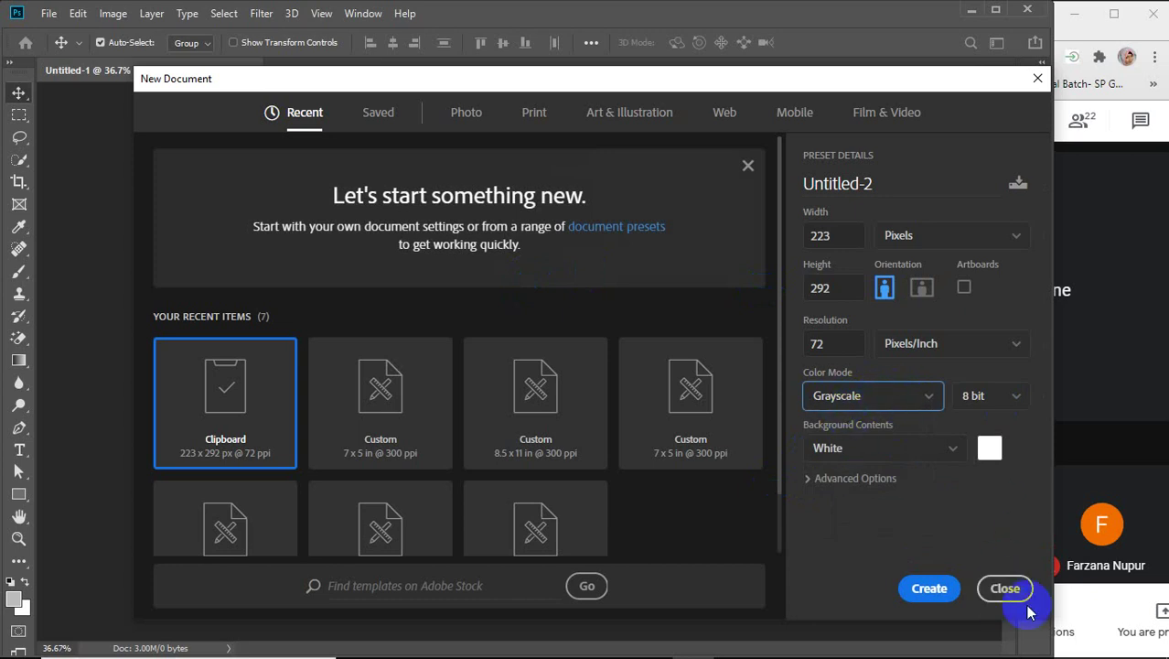
pyautogui.click(1005, 589)
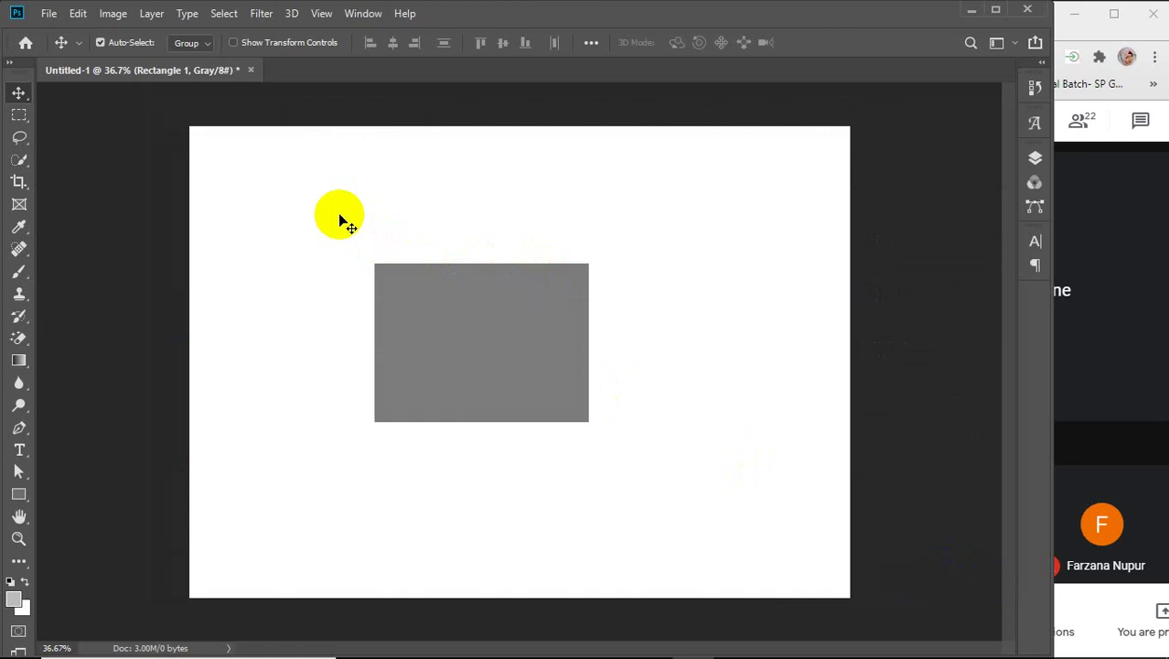
pyautogui.moveTo(331, 248); pyautogui.dragTo(672, 478)
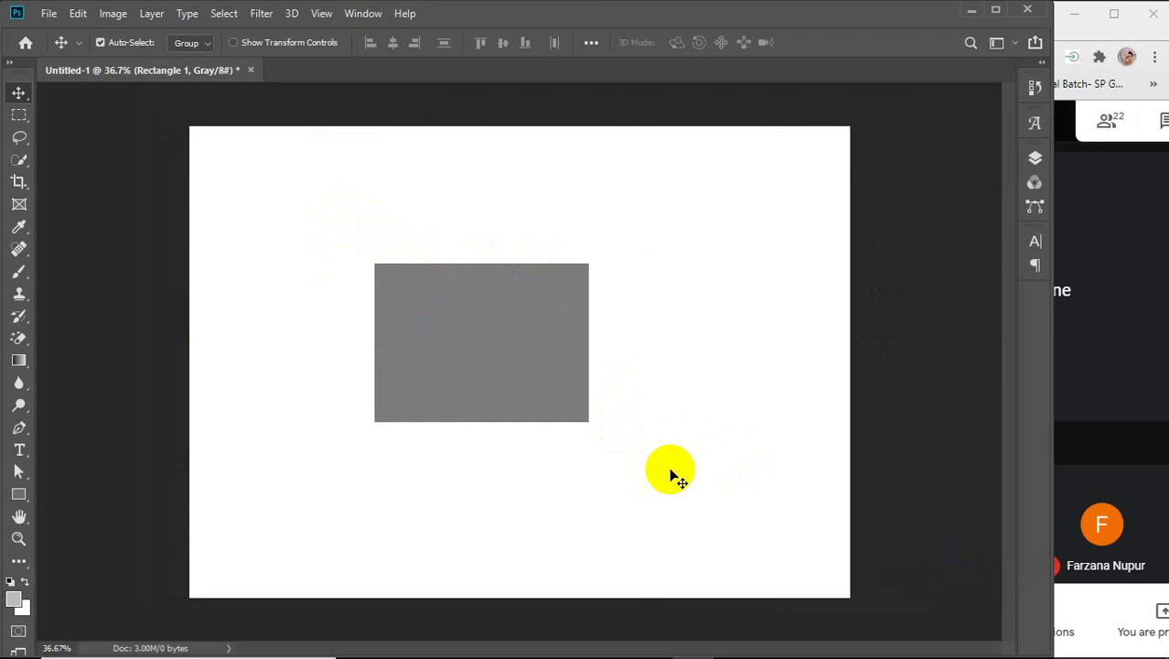
# Convert the document's colour mode to RGB Color, flattening the image
pyautogui.click(108, 19)
pyautogui.moveTo(119, 33)
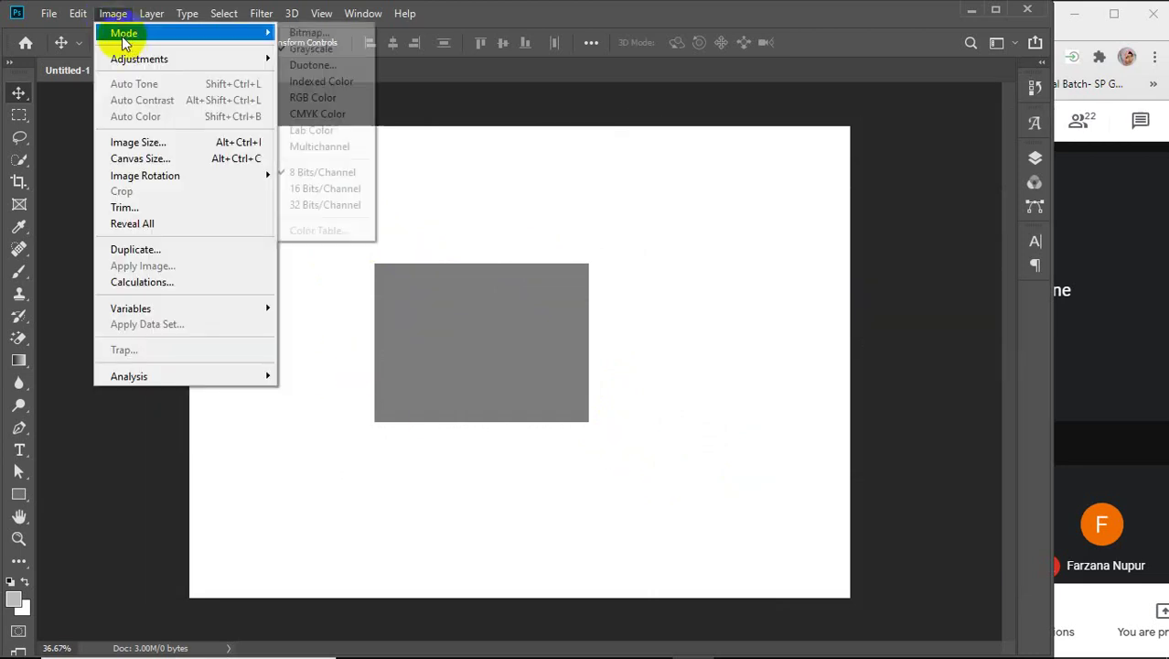
pyautogui.click(312, 98)
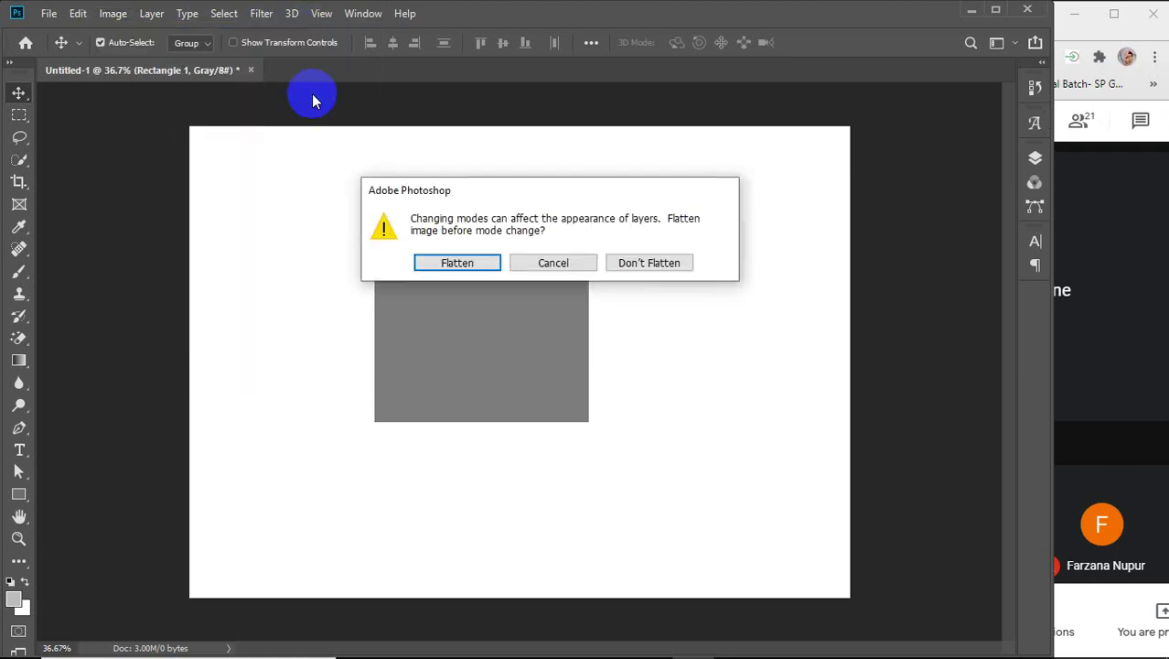
pyautogui.click(464, 262)
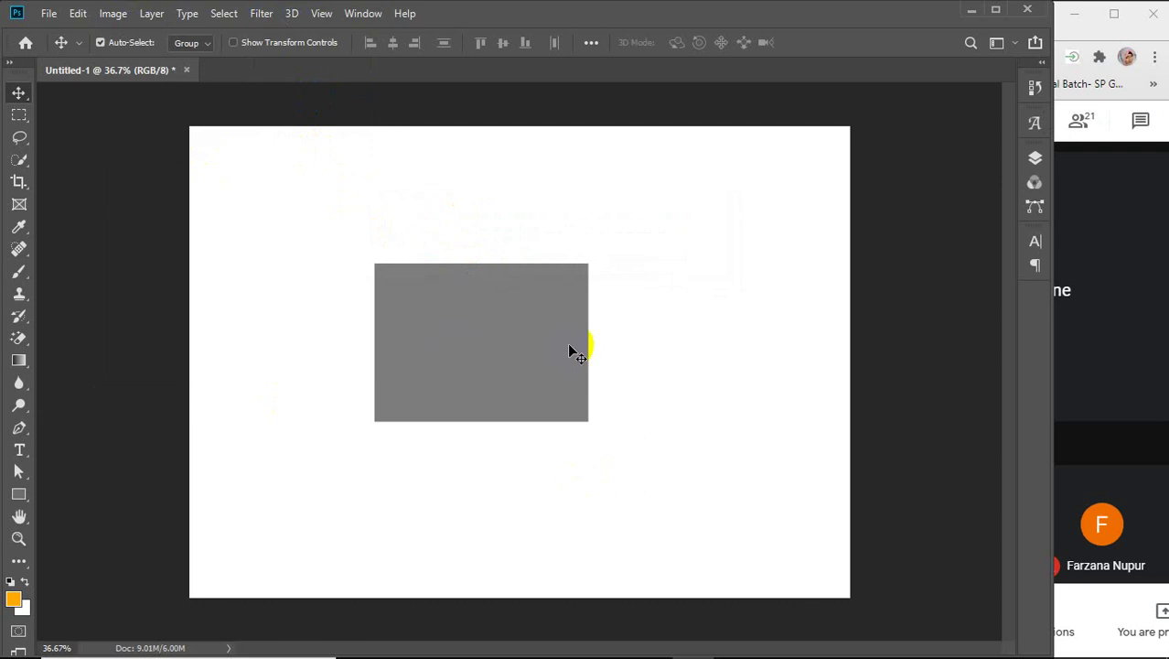
# Show the layers and unlock the Background layer
pyautogui.click(18, 494)
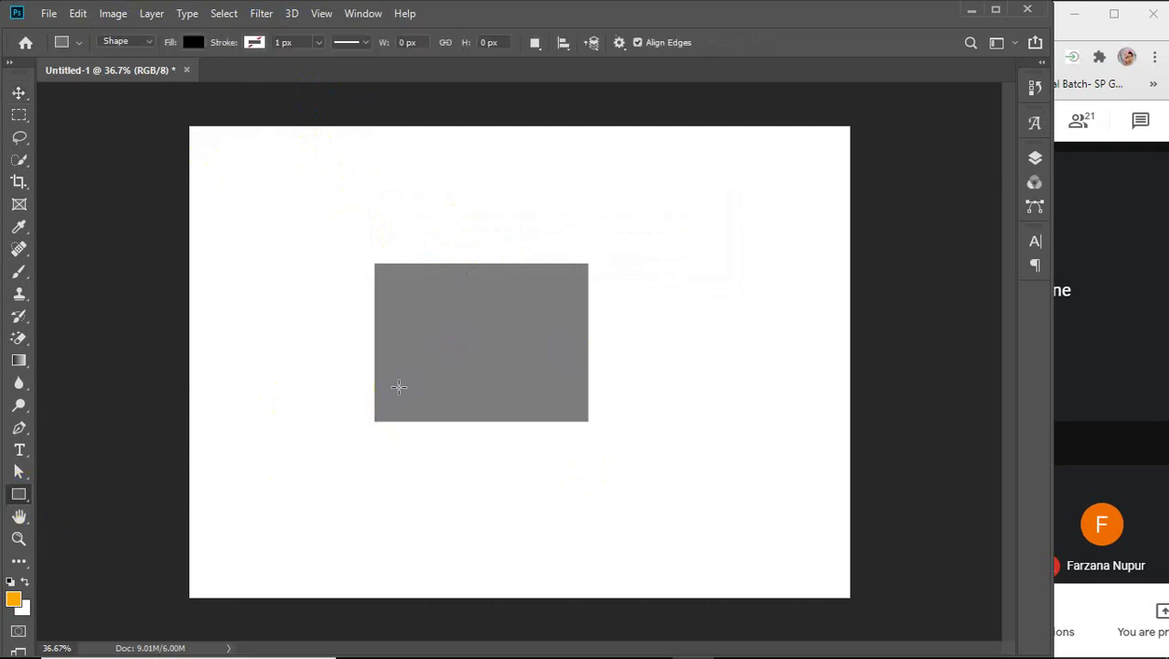
pyautogui.click(18, 93)
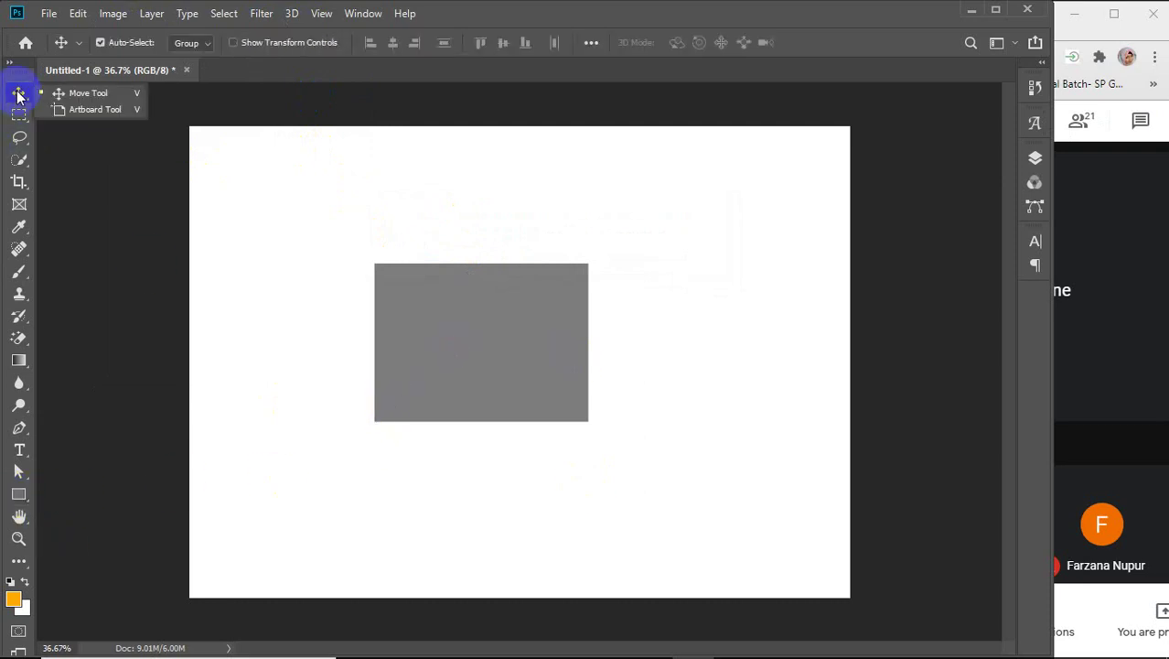
pyautogui.click(1036, 161)
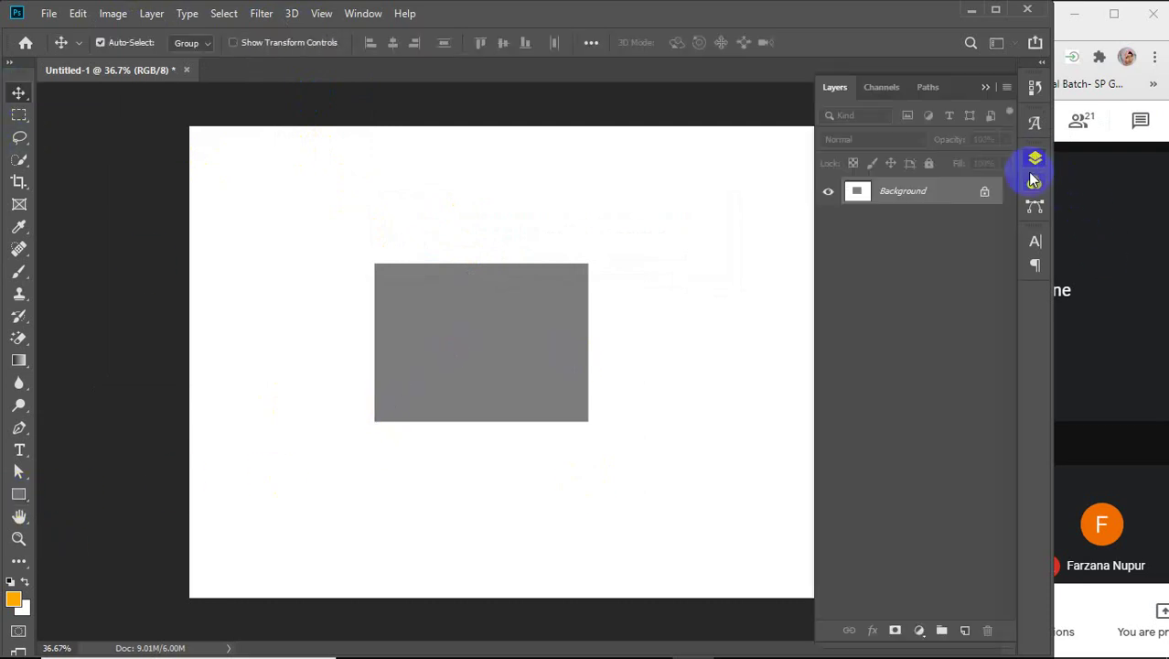
pyautogui.click(985, 194)
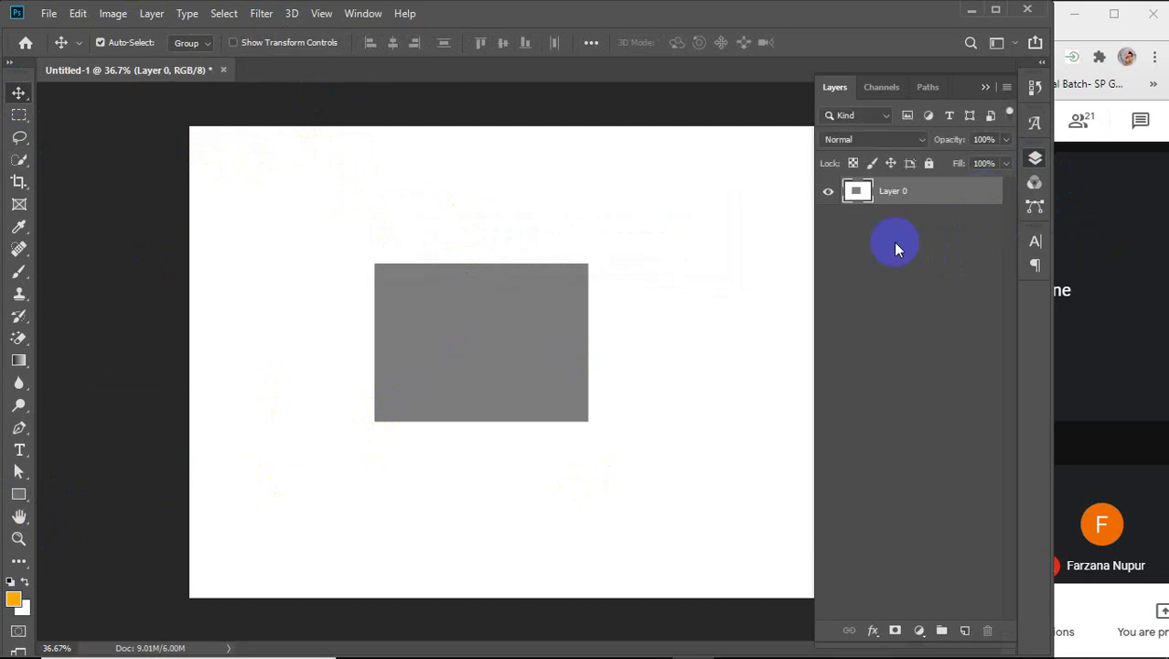
# Set the Rectangle tool's shape fill to the red swatch
pyautogui.click(18, 494)
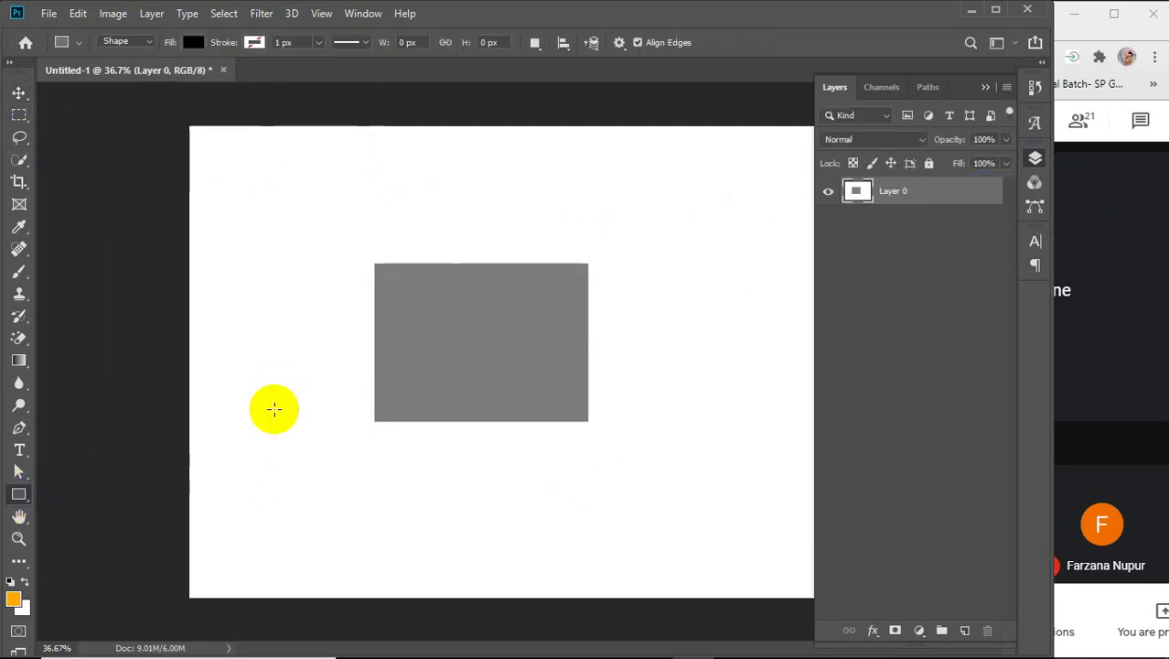
pyautogui.click(18, 93)
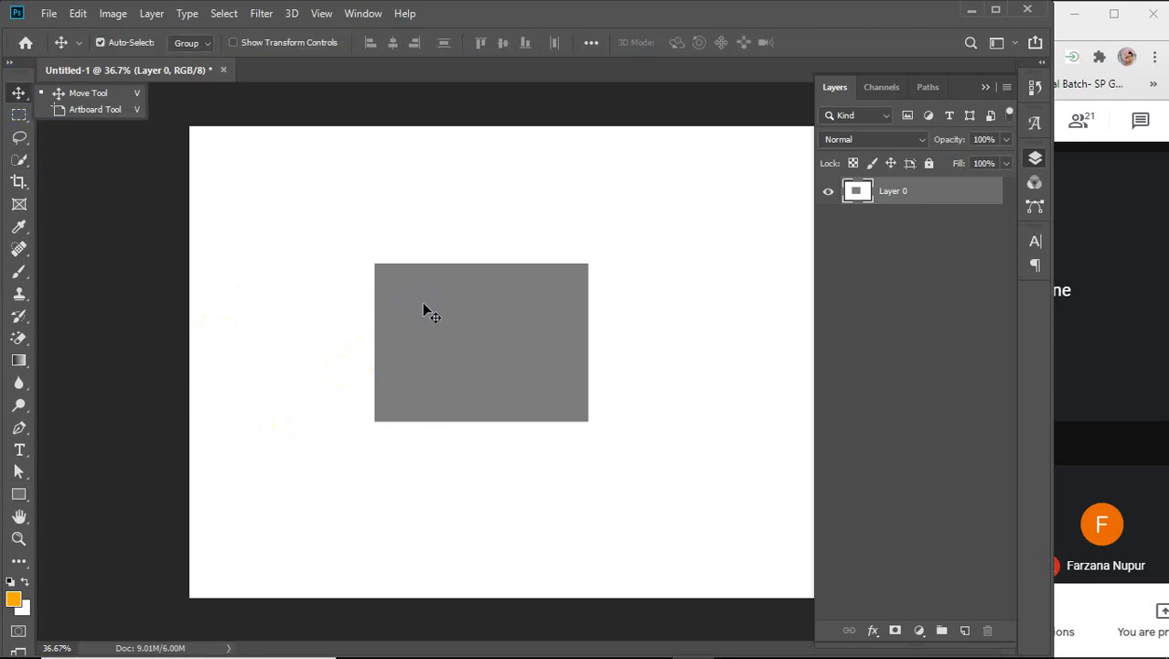
pyautogui.click(18, 497)
pyautogui.click(193, 42)
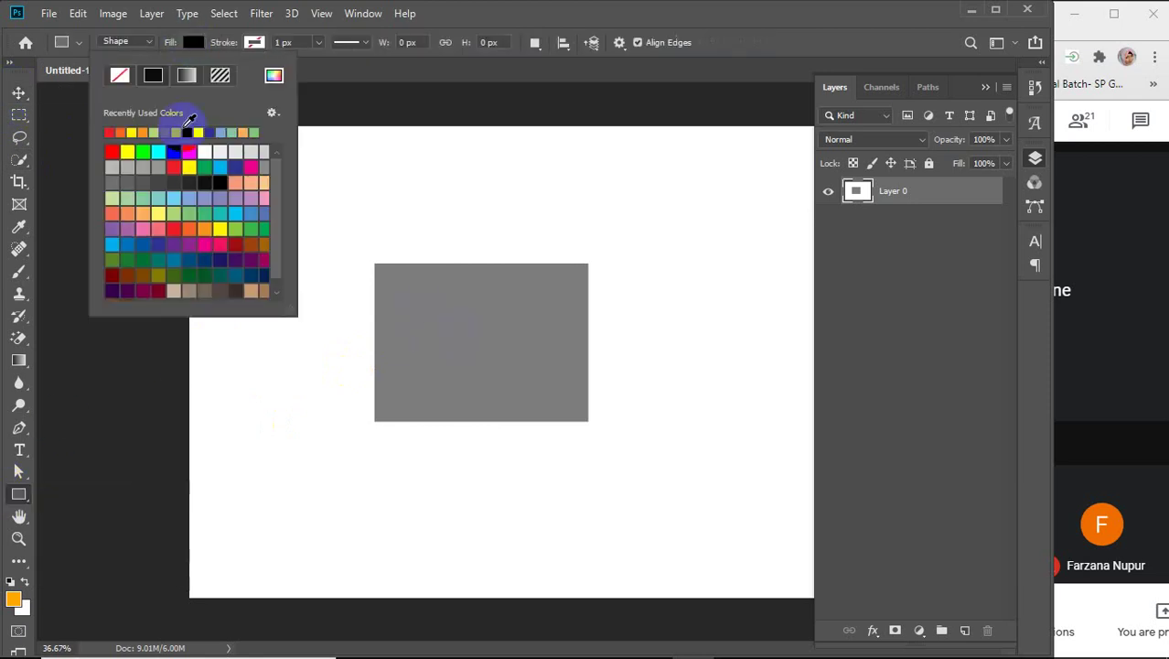
pyautogui.click(188, 166)
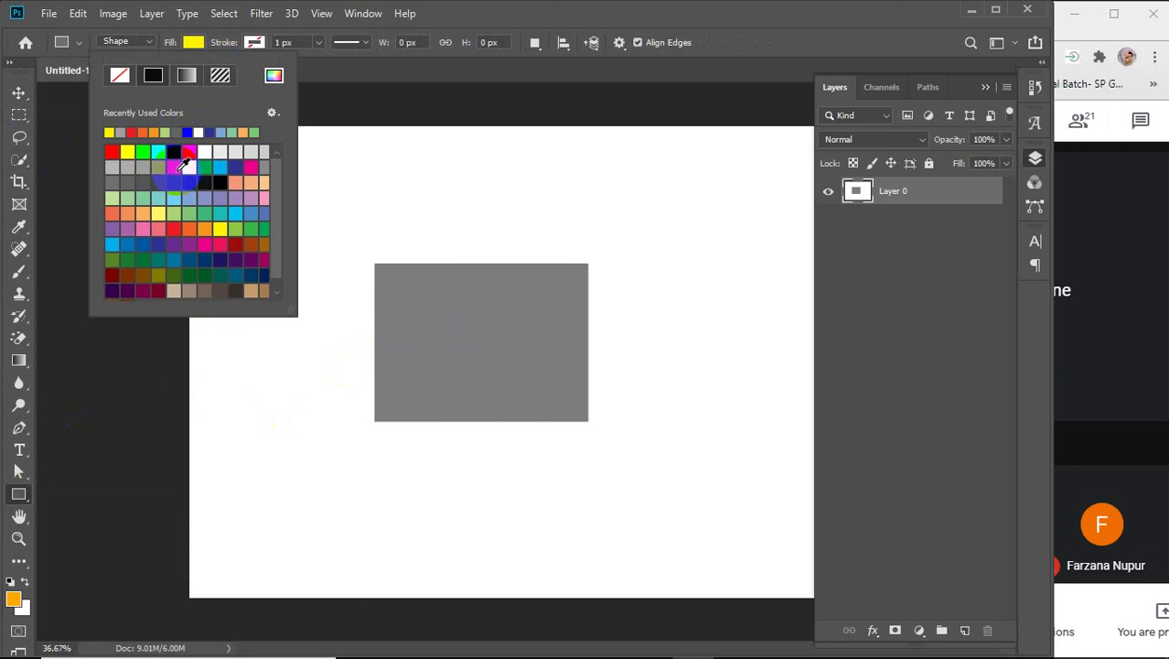
pyautogui.click(173, 166)
# Add a new empty layer and delete Layer 0, which holds the gray rectangle
pyautogui.click(965, 629)
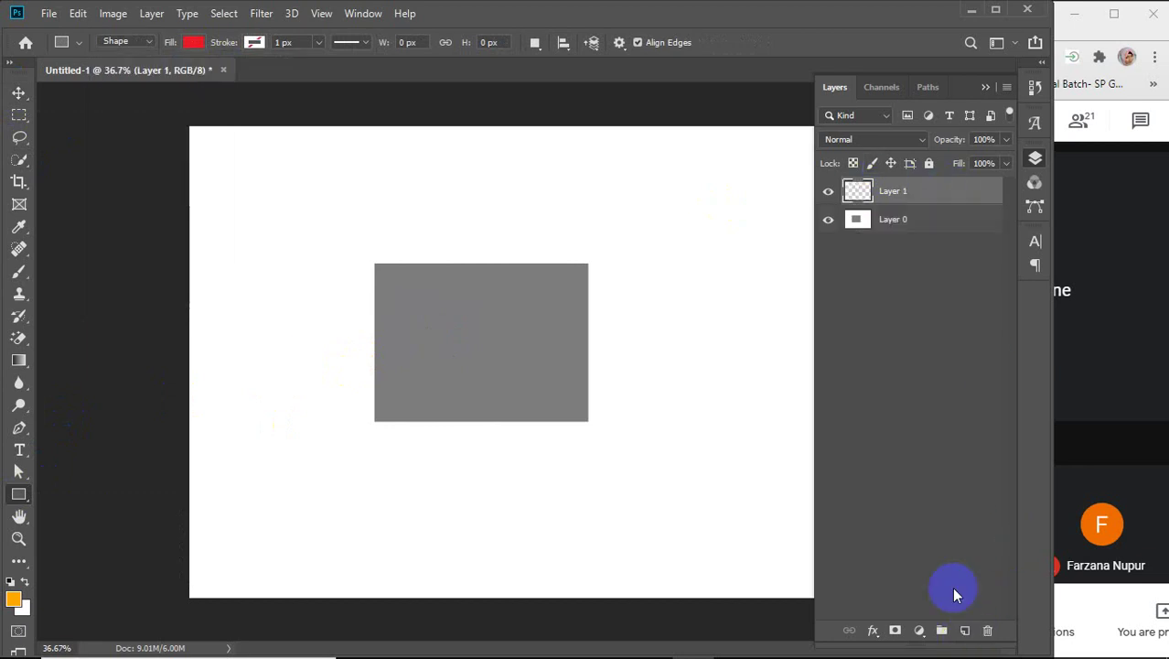
pyautogui.click(893, 229)
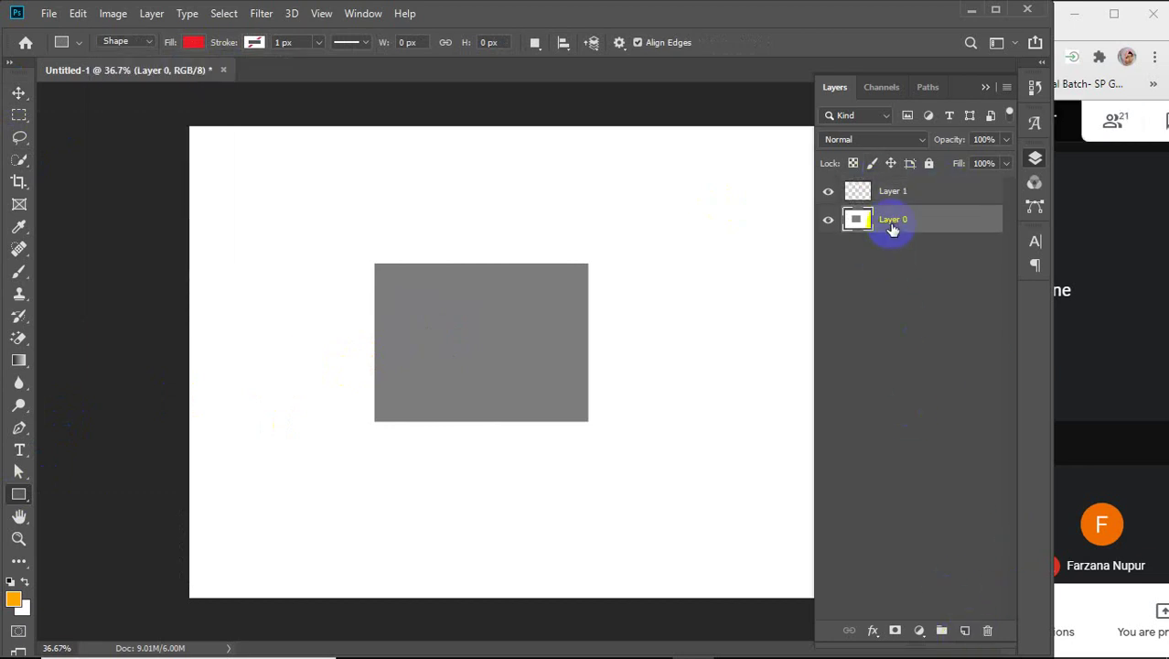
pyautogui.press('Delete')
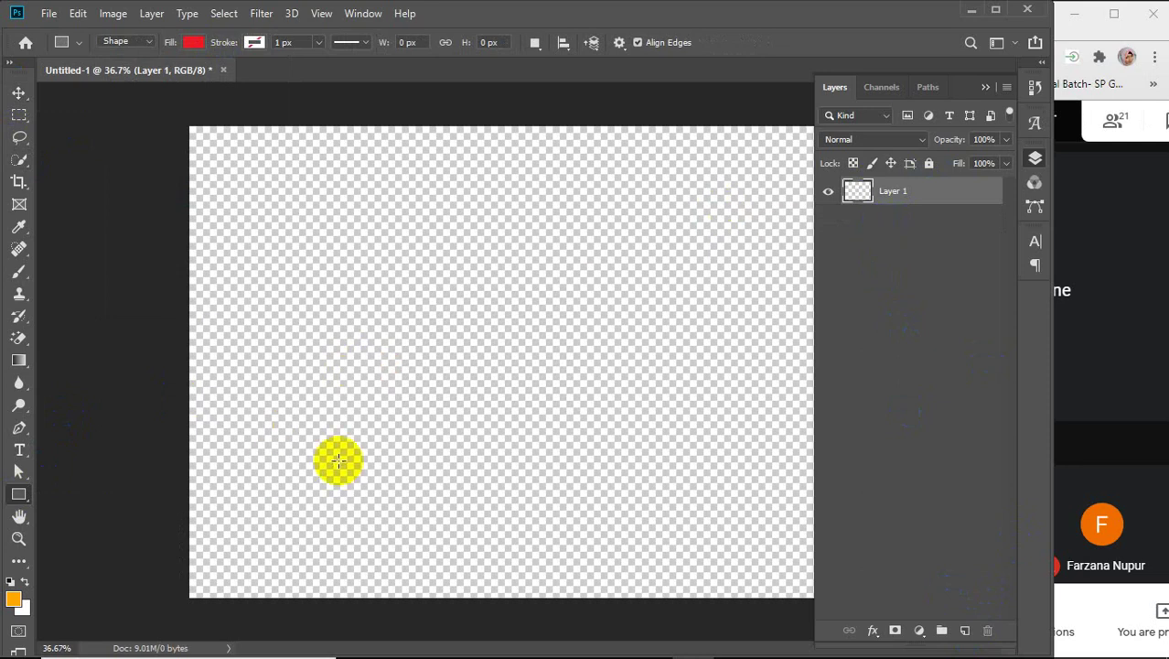
# Draw a red rectangle over the canvas and stretch it to about 2098 x 1503 px, covering the whole page
pyautogui.moveTo(191, 124); pyautogui.dragTo(860, 578)
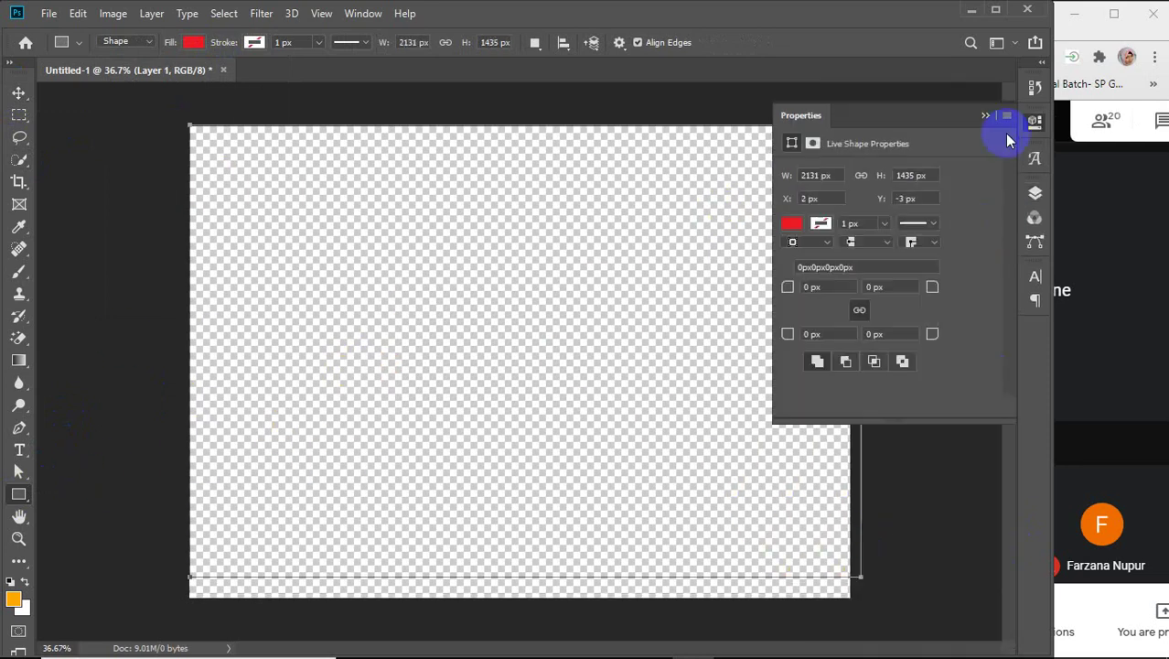
pyautogui.click(986, 112)
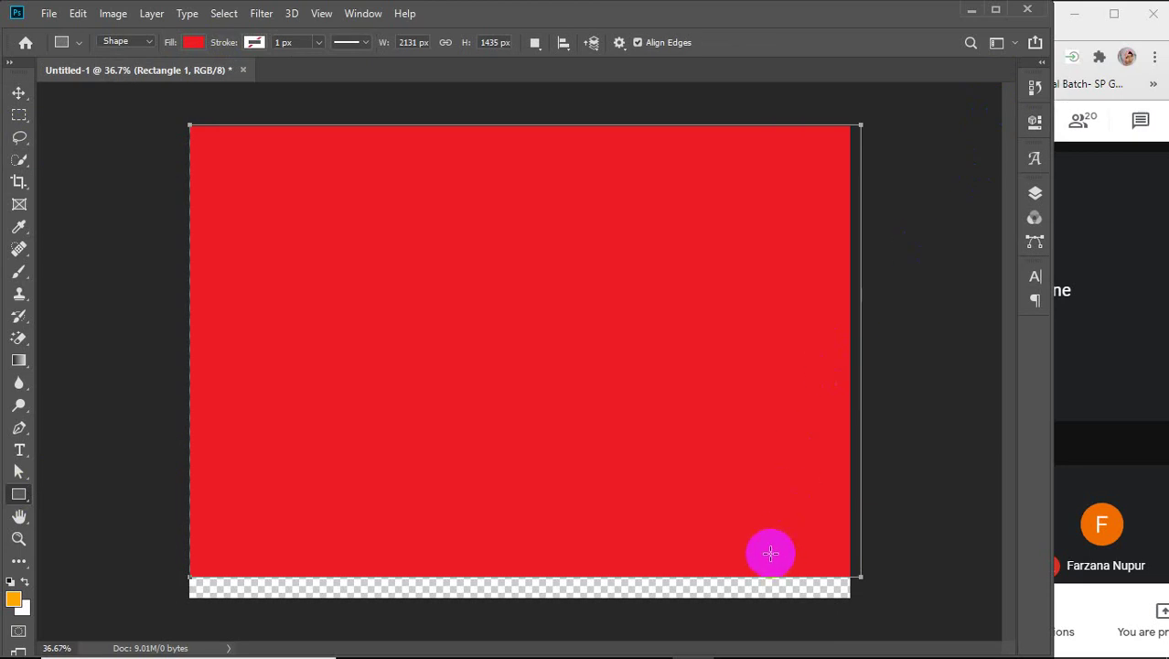
pyautogui.hotkey('ctrl', 't')
pyautogui.moveTo(860, 349); pyautogui.dragTo(851, 350)
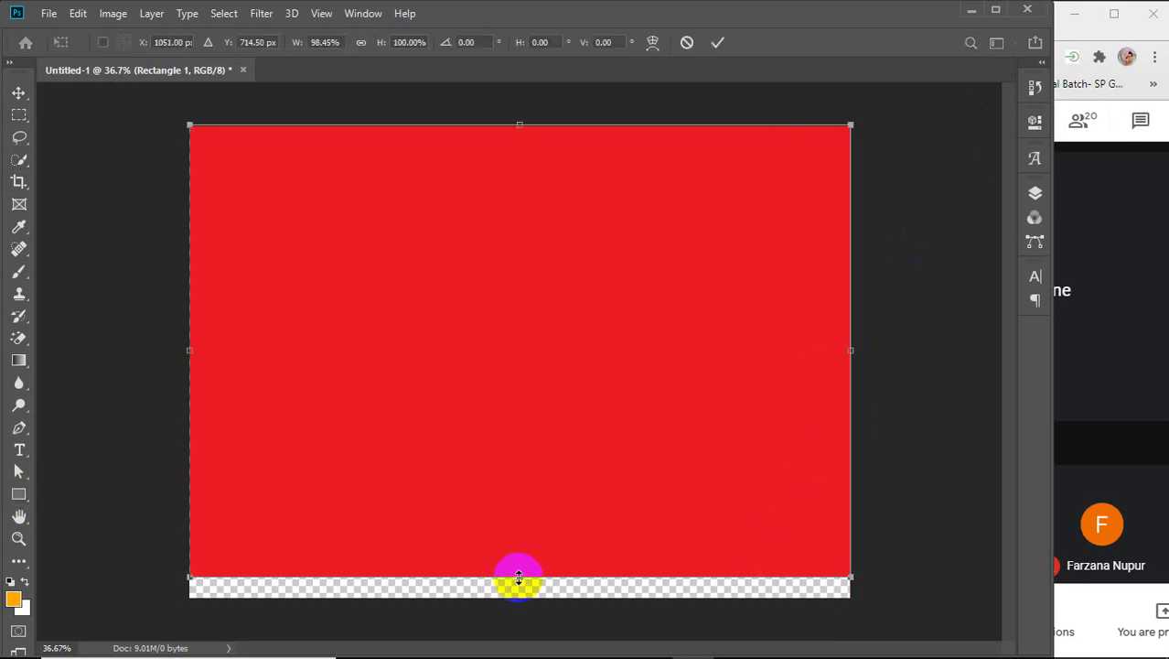
pyautogui.moveTo(520, 576); pyautogui.dragTo(520, 597)
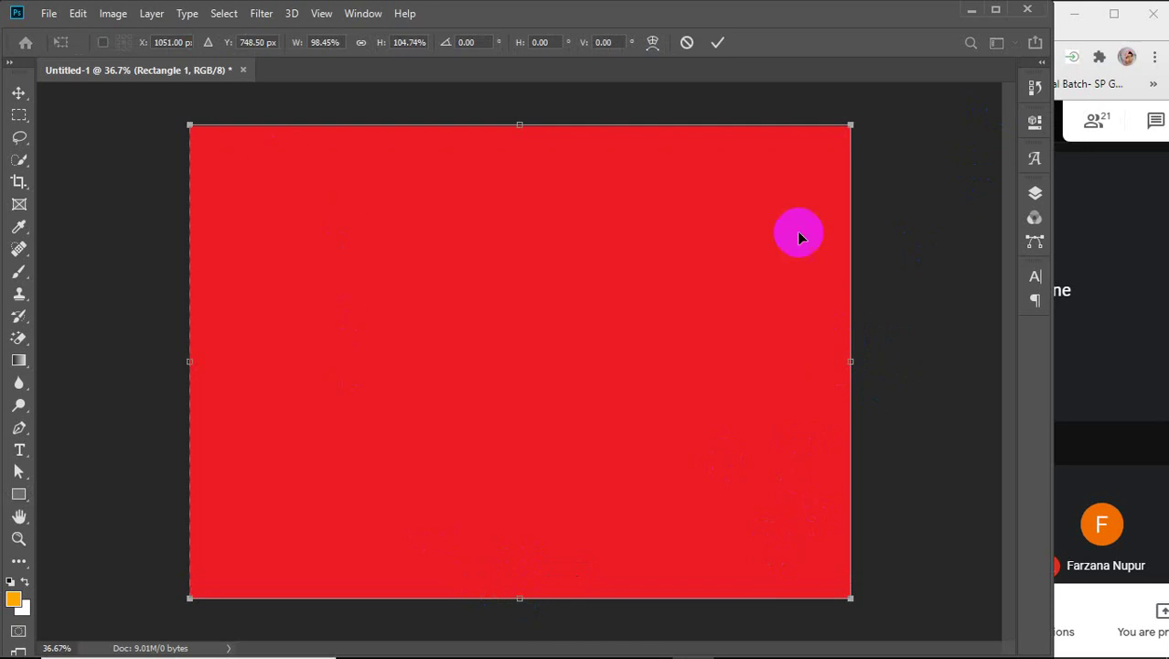
pyautogui.click(718, 42)
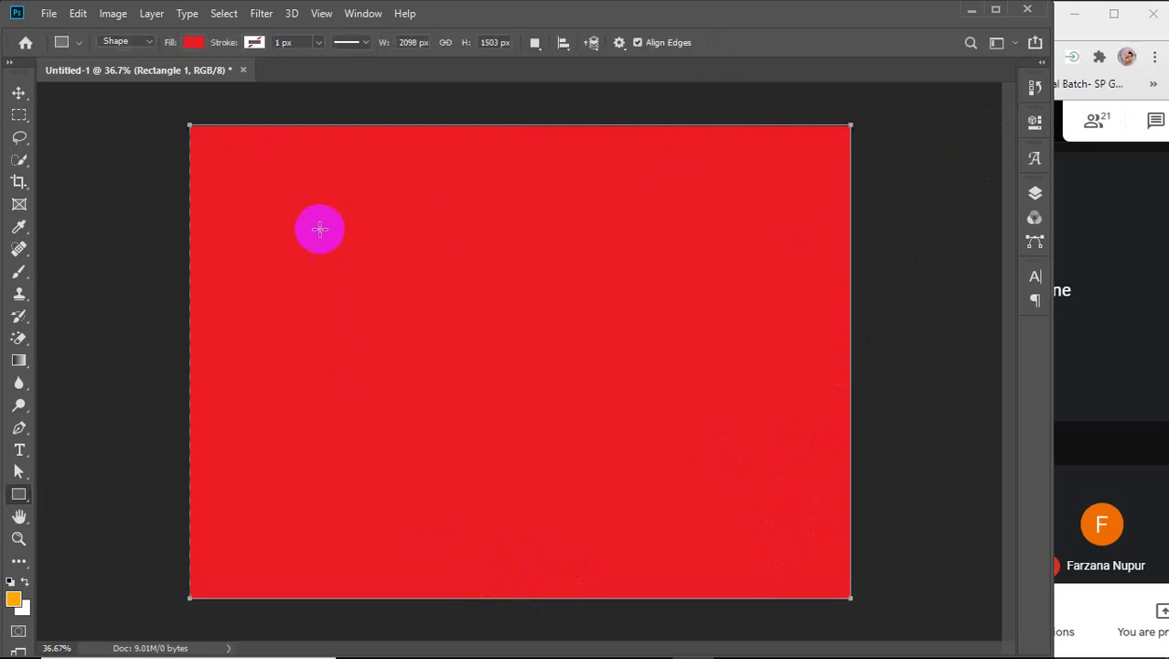
# Try several fill swatches on the page-sized rectangle, including pastel green, and settle on white
pyautogui.click(192, 43)
pyautogui.click(204, 167)
pyautogui.click(156, 261)
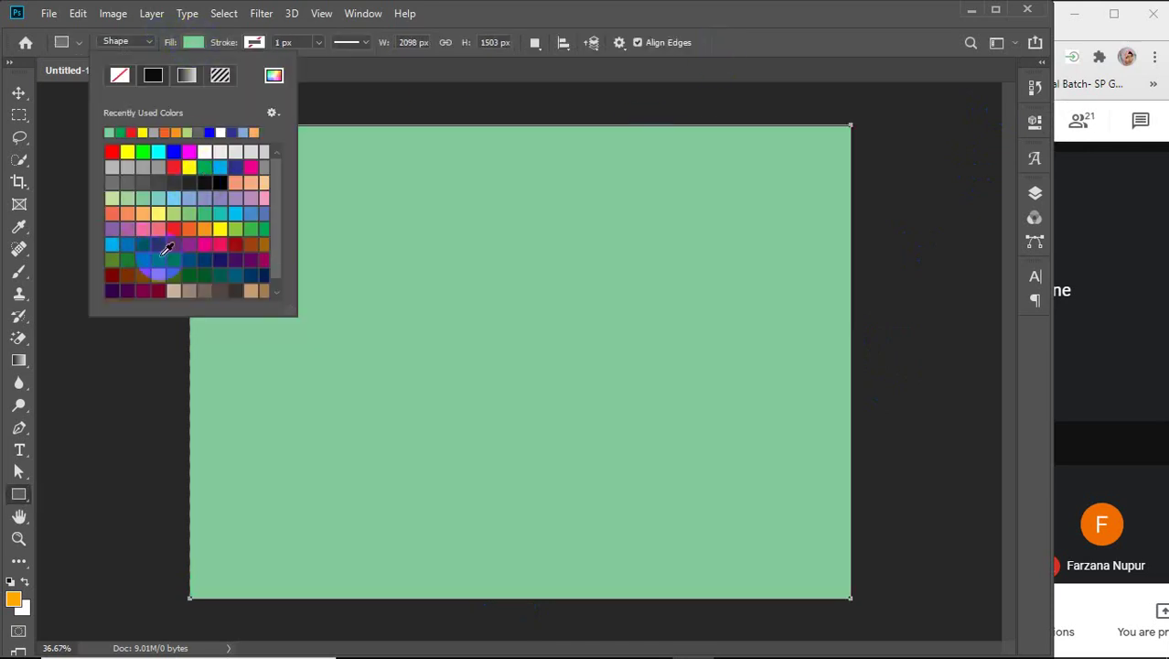
pyautogui.click(164, 247)
pyautogui.click(251, 229)
pyautogui.click(236, 182)
pyautogui.click(205, 152)
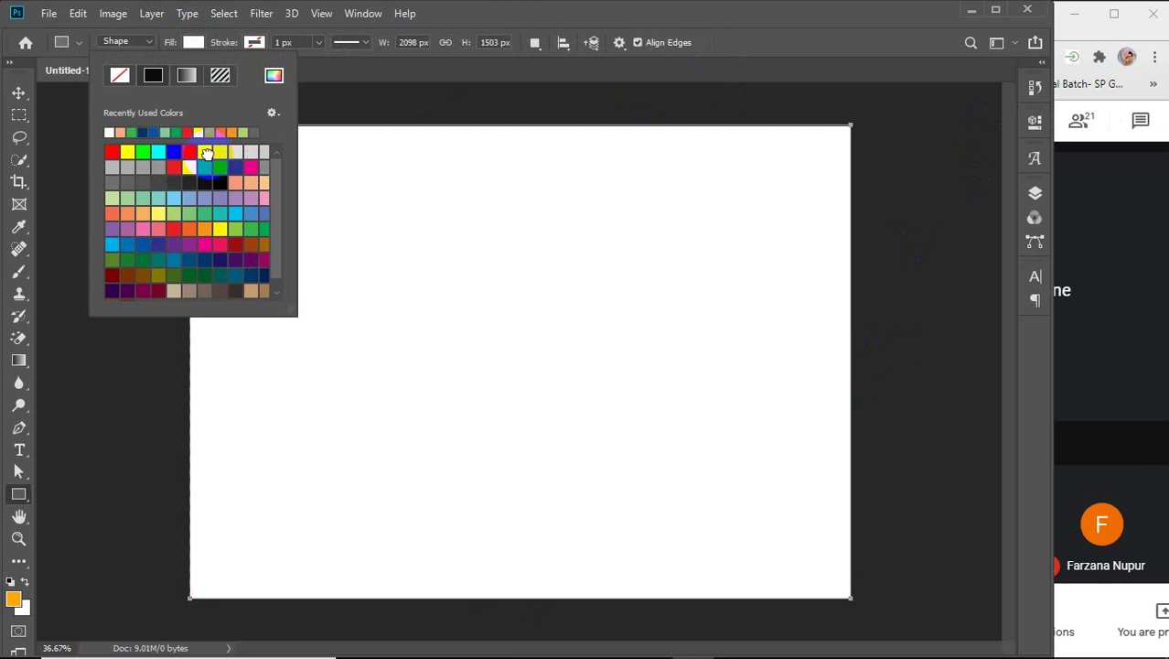
pyautogui.click(193, 42)
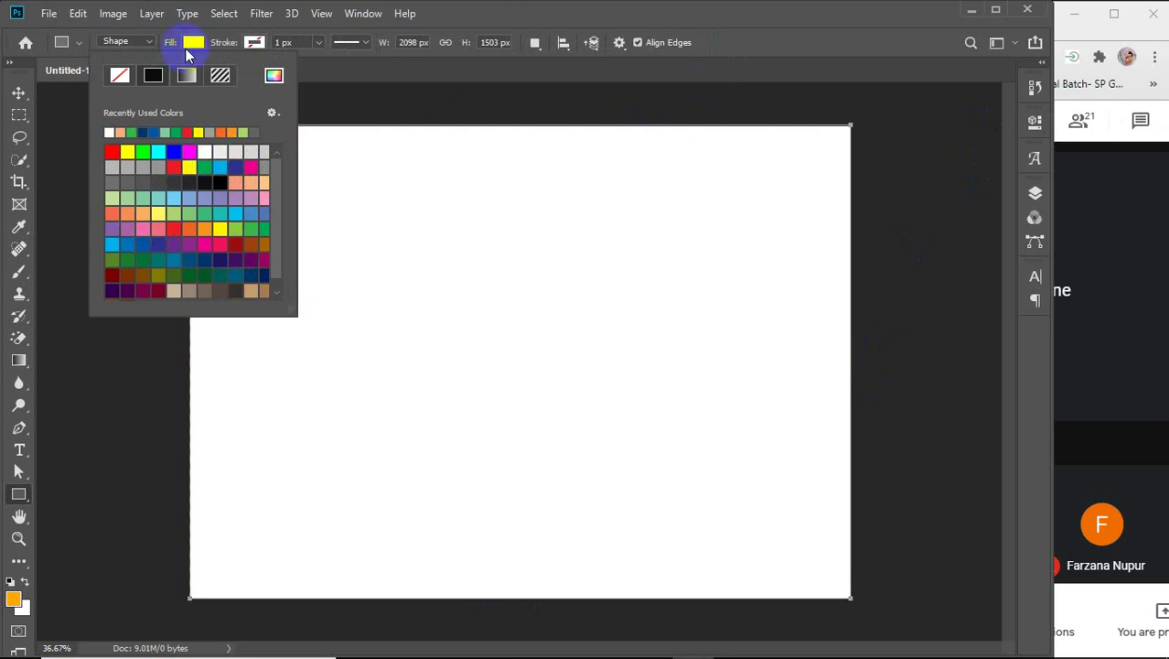
# Rename the white rectangle's layer as background and lock it completely
pyautogui.click(18, 92)
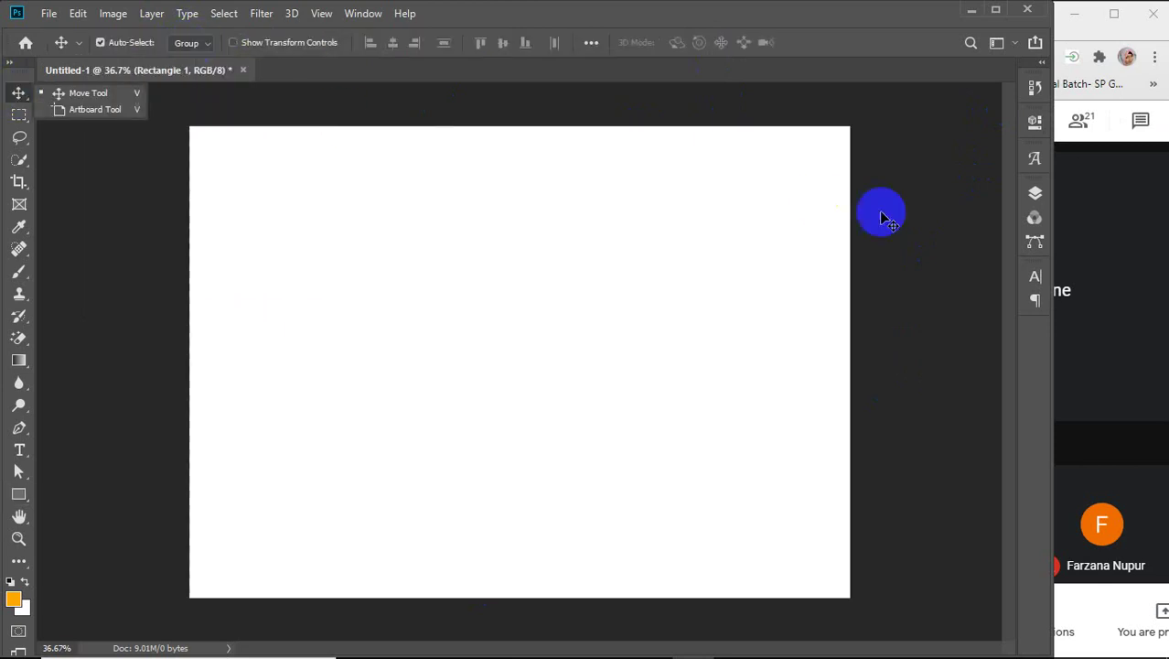
pyautogui.click(1034, 192)
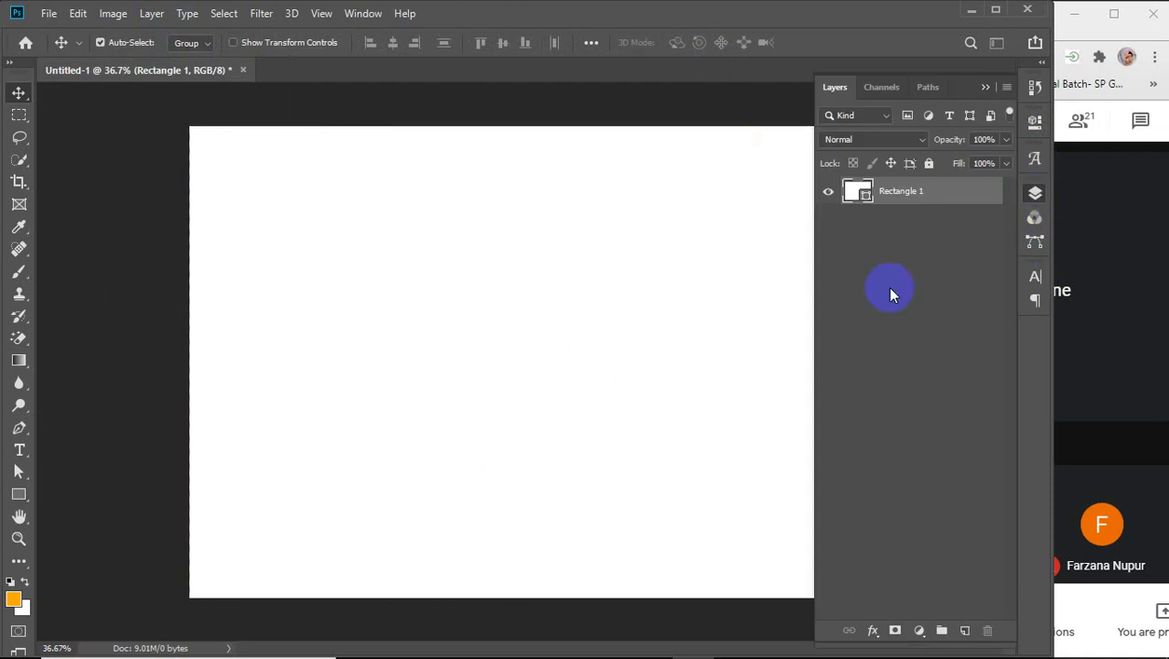
pyautogui.click(892, 197)
pyautogui.doubleClick(892, 194)
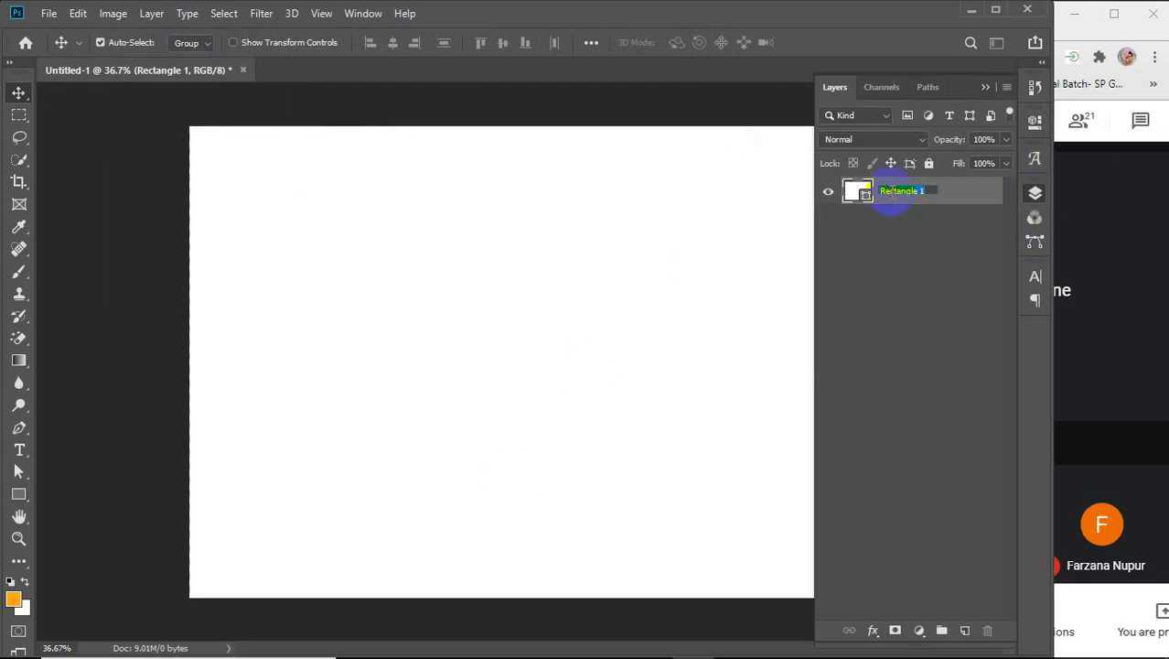
pyautogui.write('background')
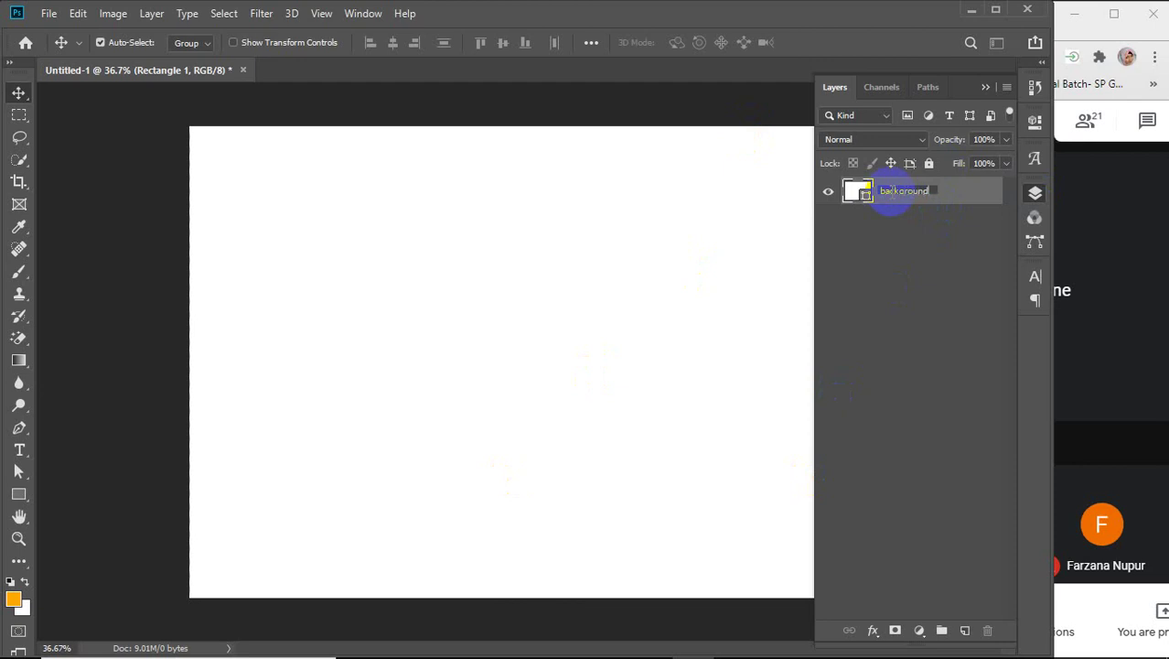
pyautogui.press('Return')
pyautogui.click(928, 162)
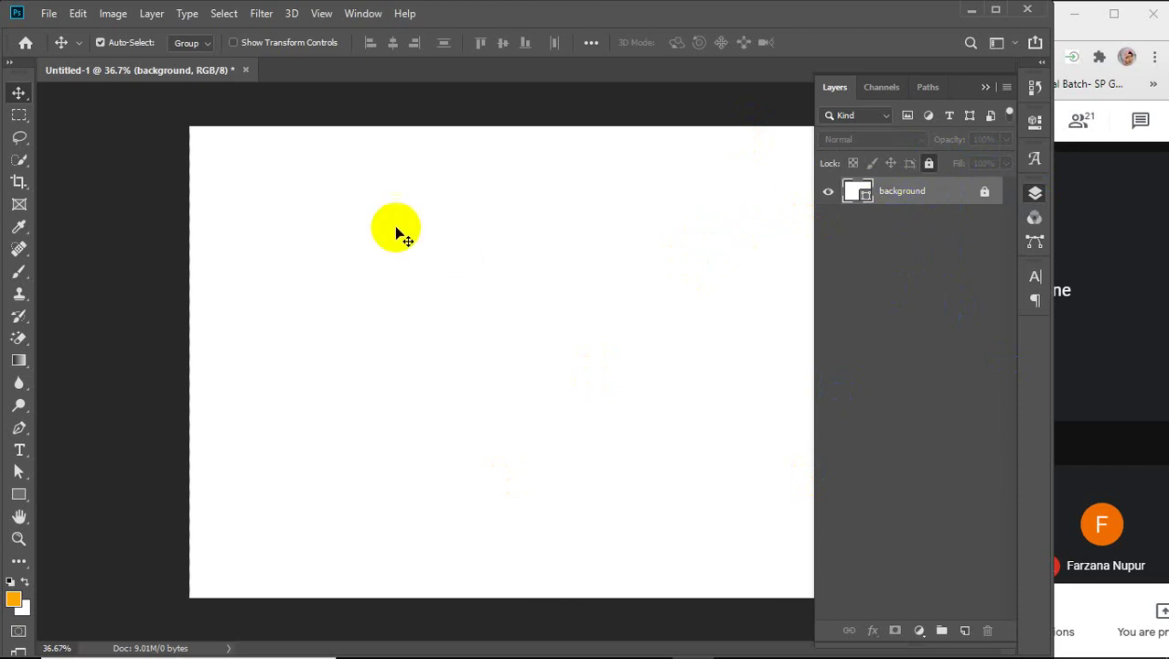
pyautogui.click(985, 87)
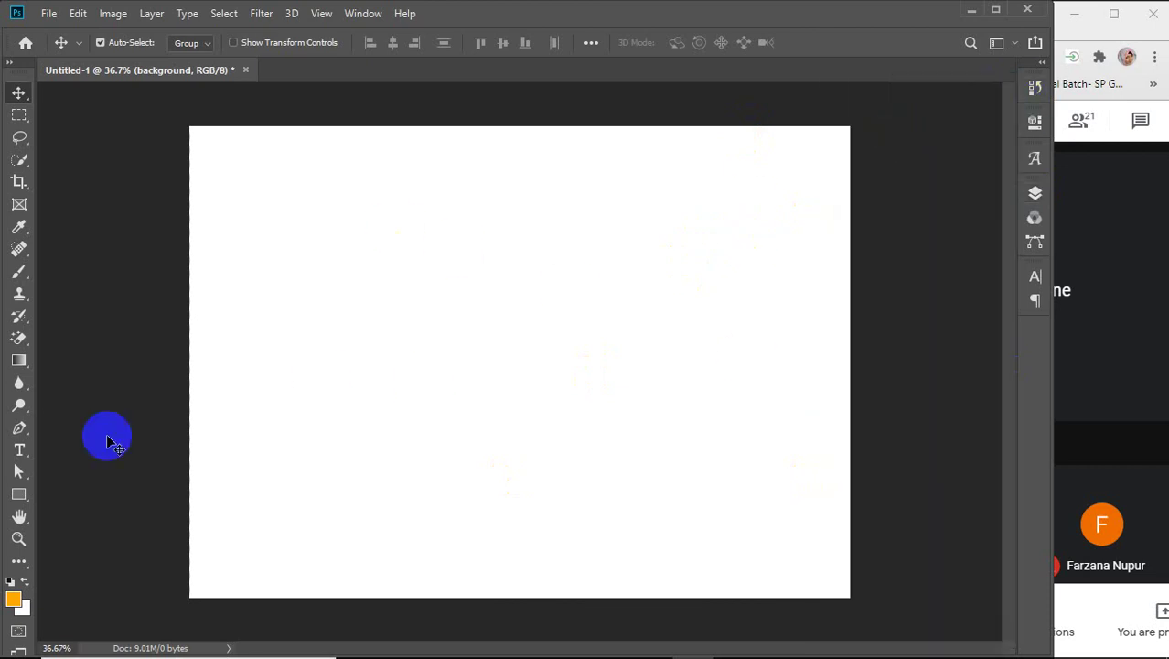
# Draw a rectangle about 655 x 486 px left of the page centre and fill it with orange
pyautogui.click(19, 494)
pyautogui.moveTo(361, 319); pyautogui.dragTo(567, 473)
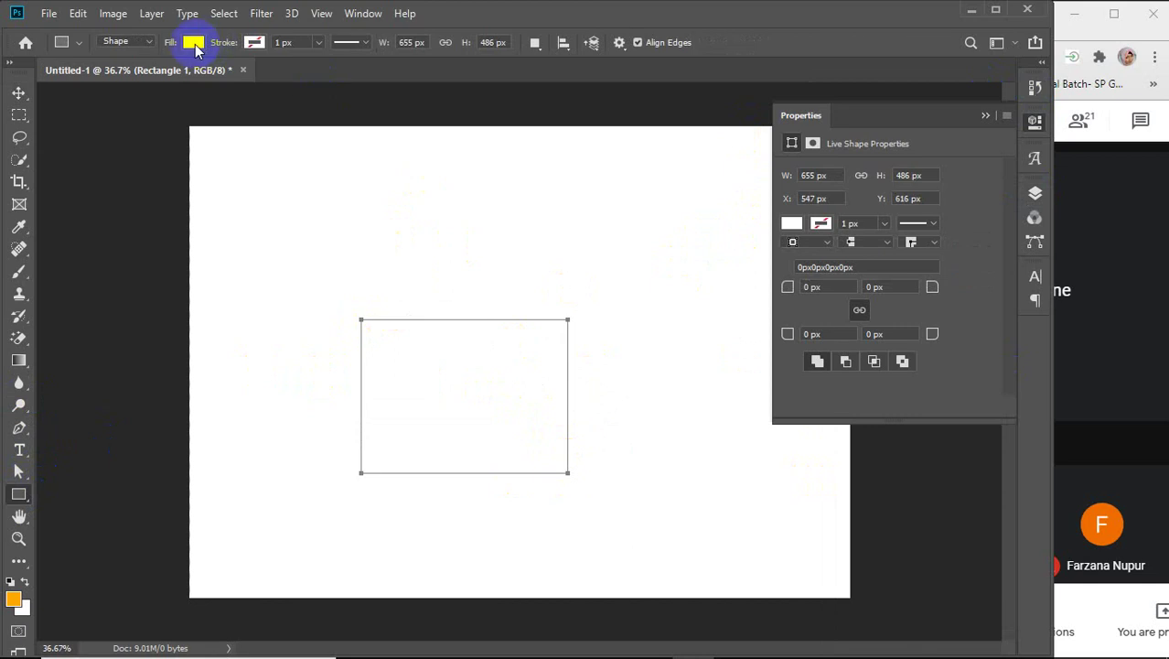
pyautogui.click(194, 43)
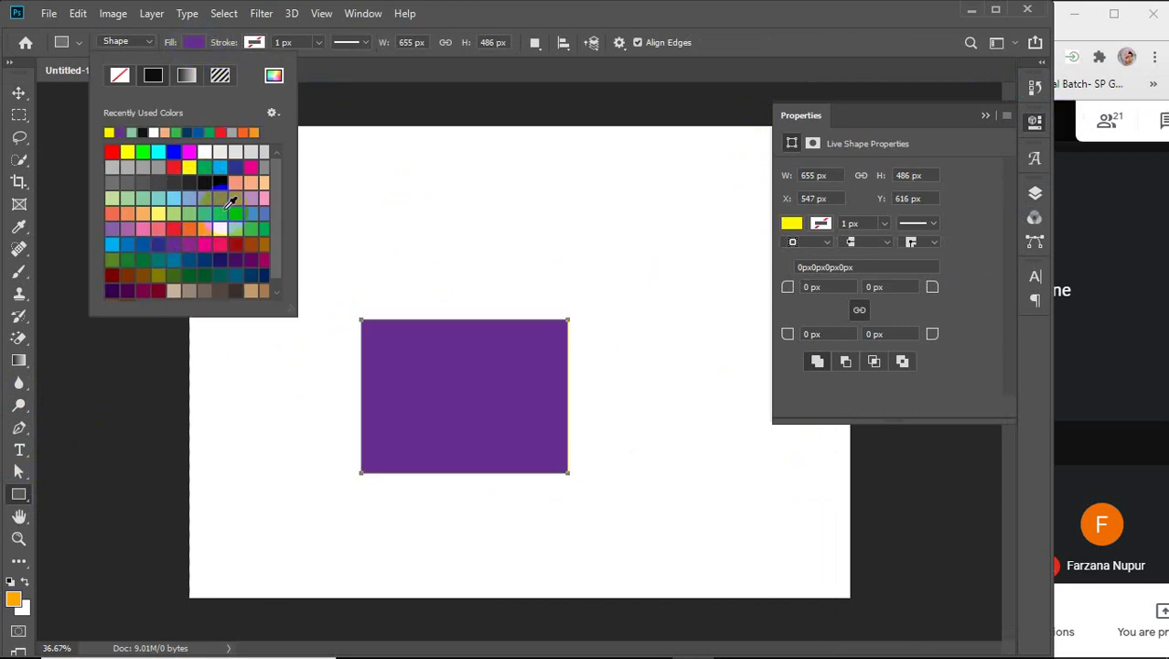
pyautogui.click(253, 132)
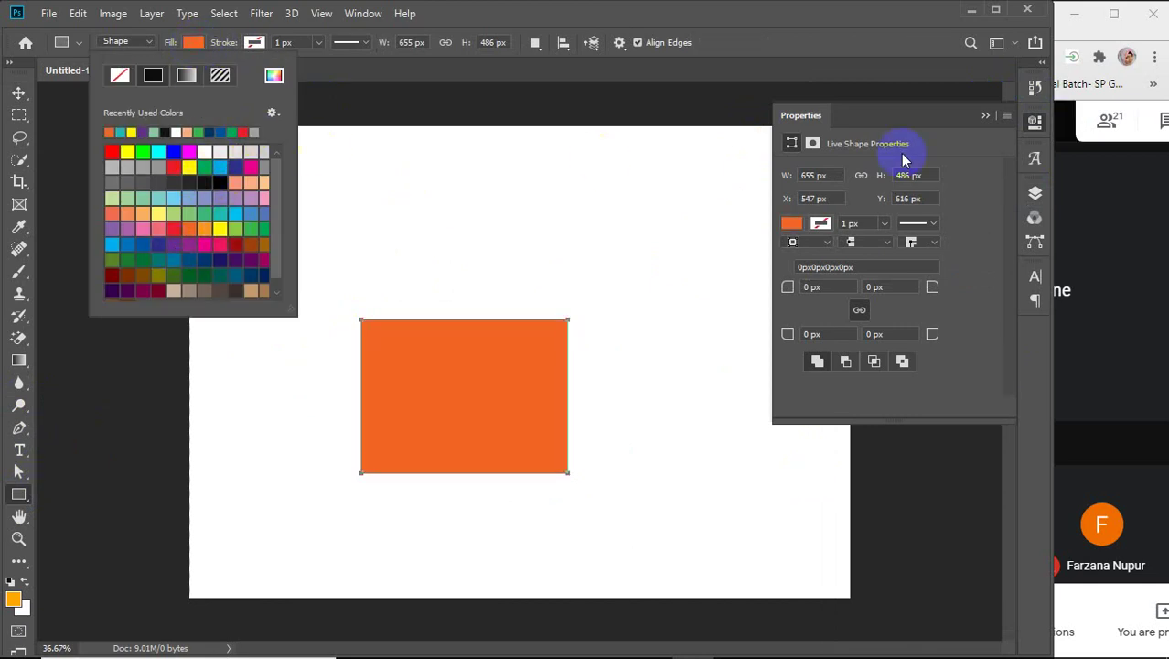
pyautogui.click(985, 117)
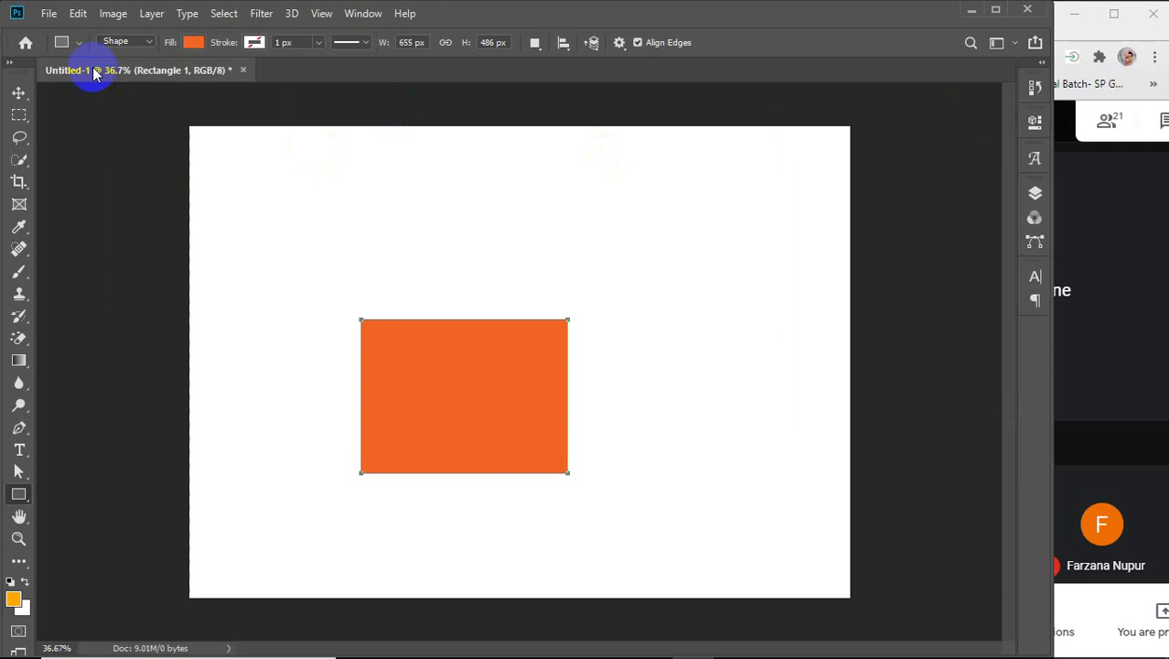
pyautogui.click(19, 92)
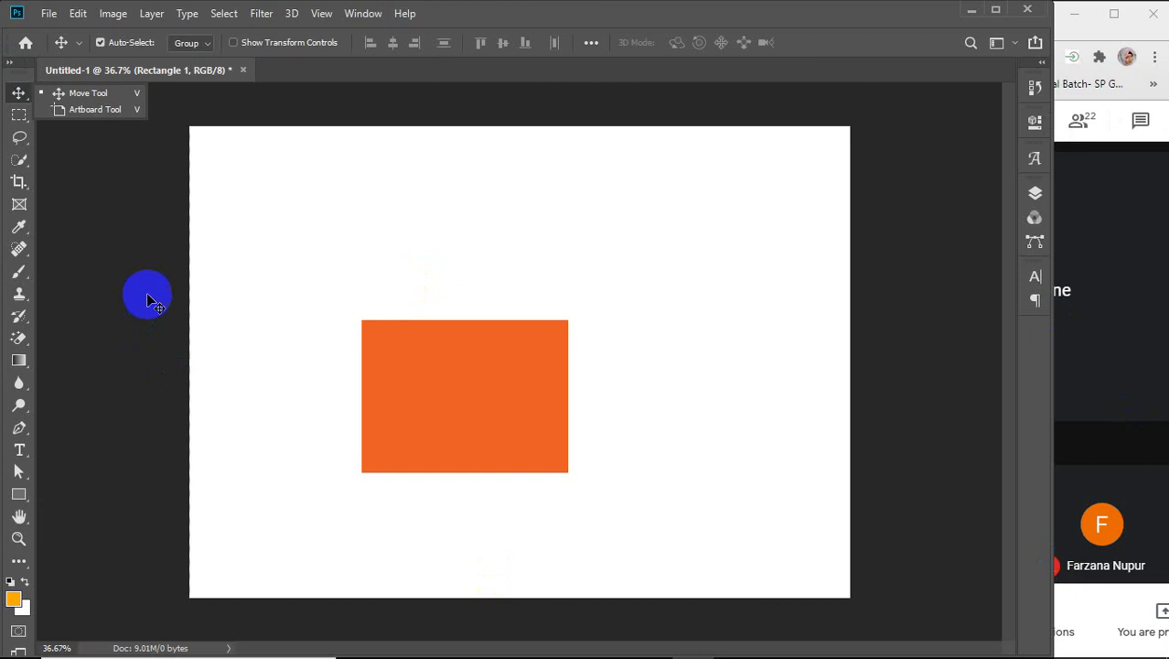
# Show the layer stack with the orange rectangle above the locked background layer, and hide it again
pyautogui.click(503, 423)
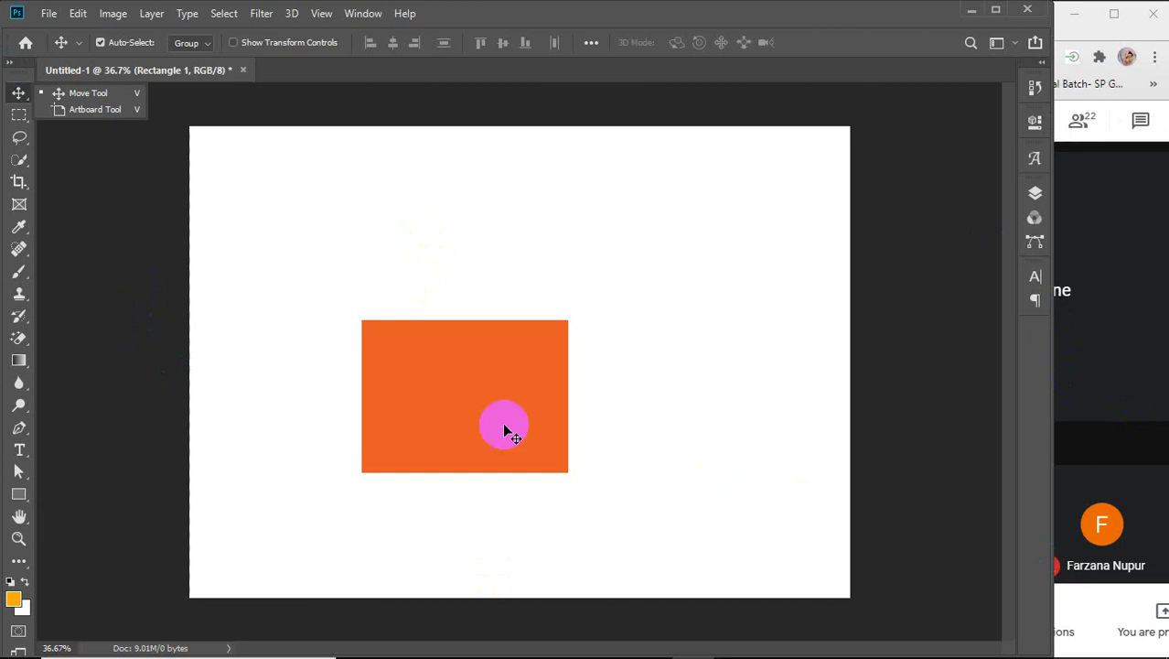
pyautogui.click(365, 413)
pyautogui.click(556, 405)
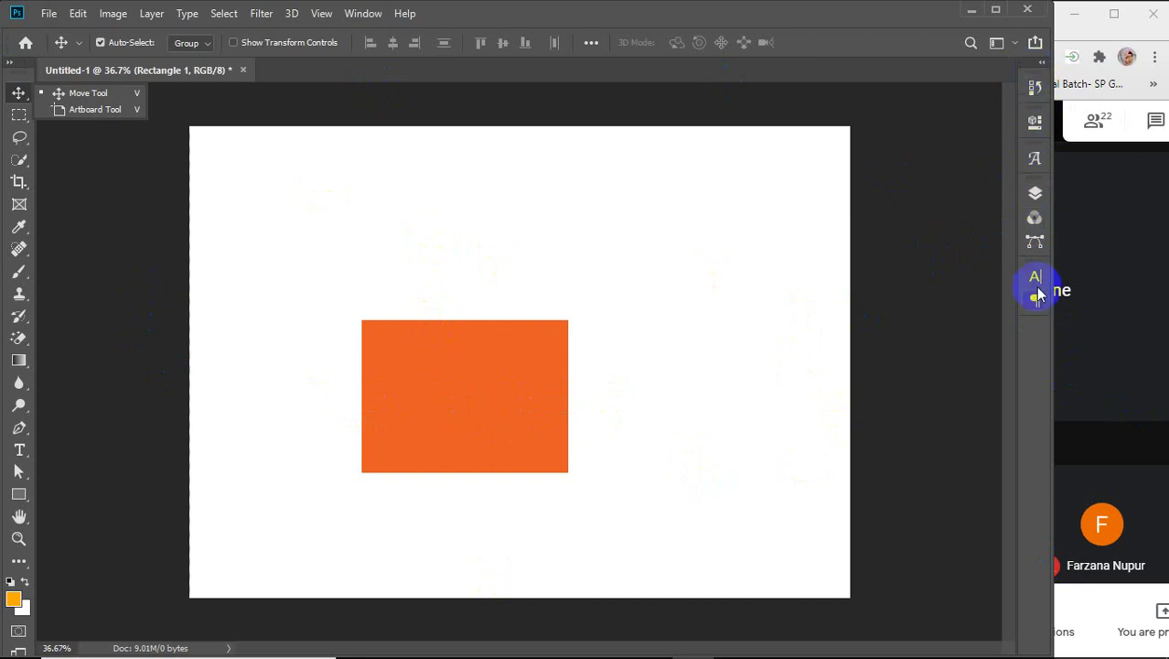
pyautogui.click(1033, 194)
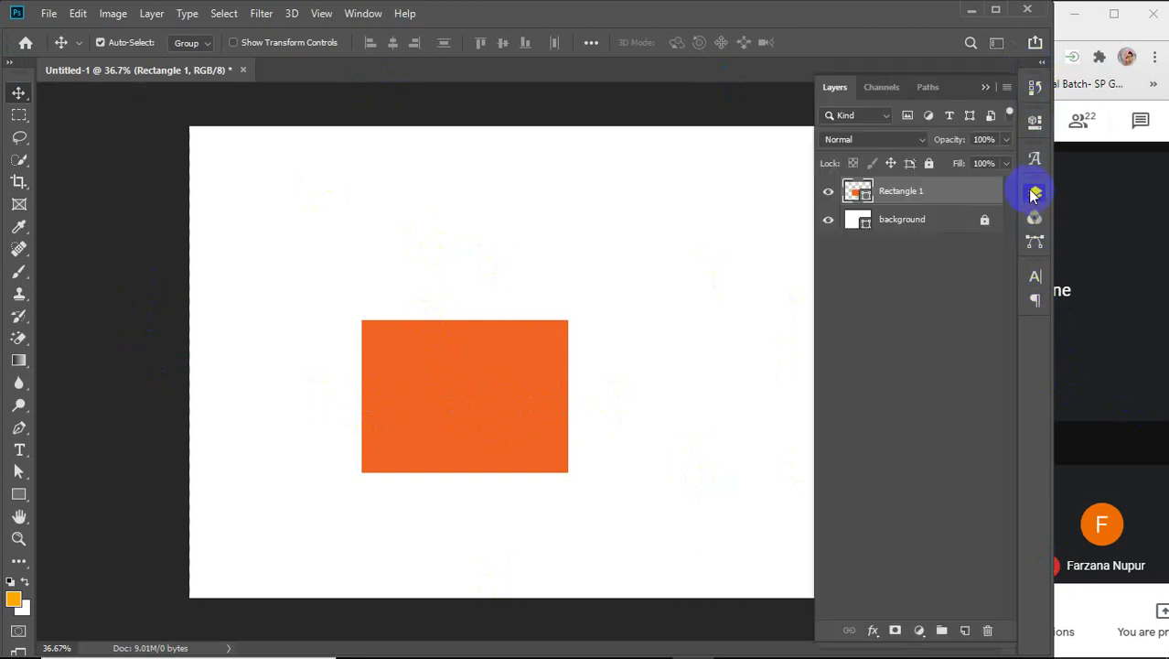
pyautogui.click(1034, 194)
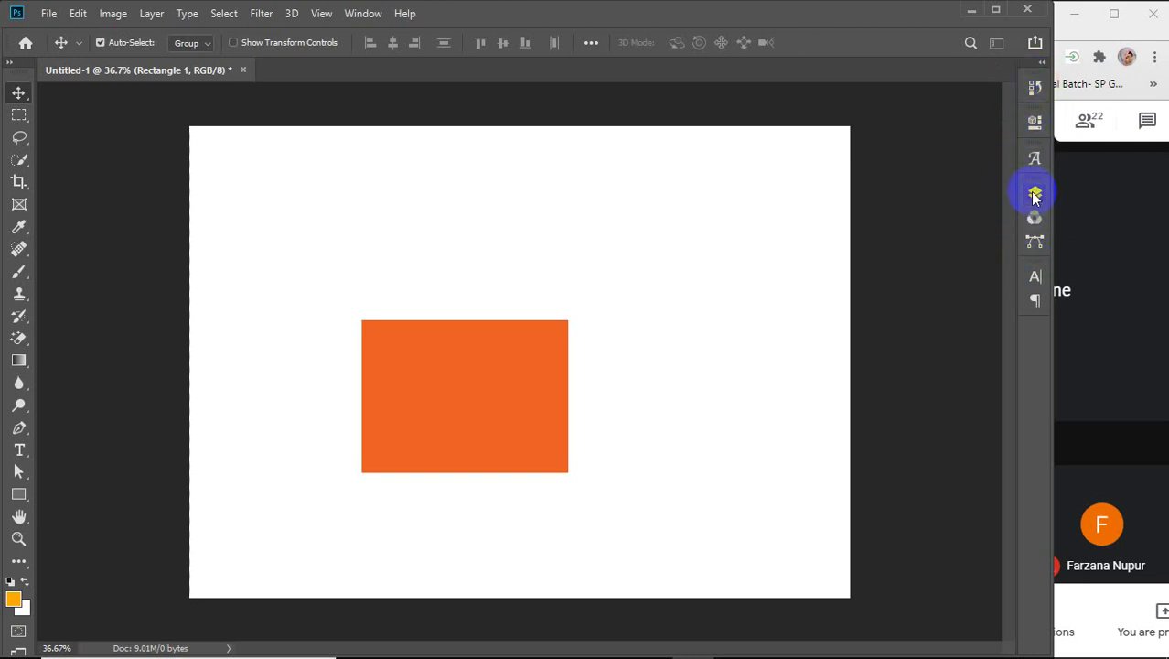
pyautogui.click(1034, 193)
pyautogui.click(1028, 190)
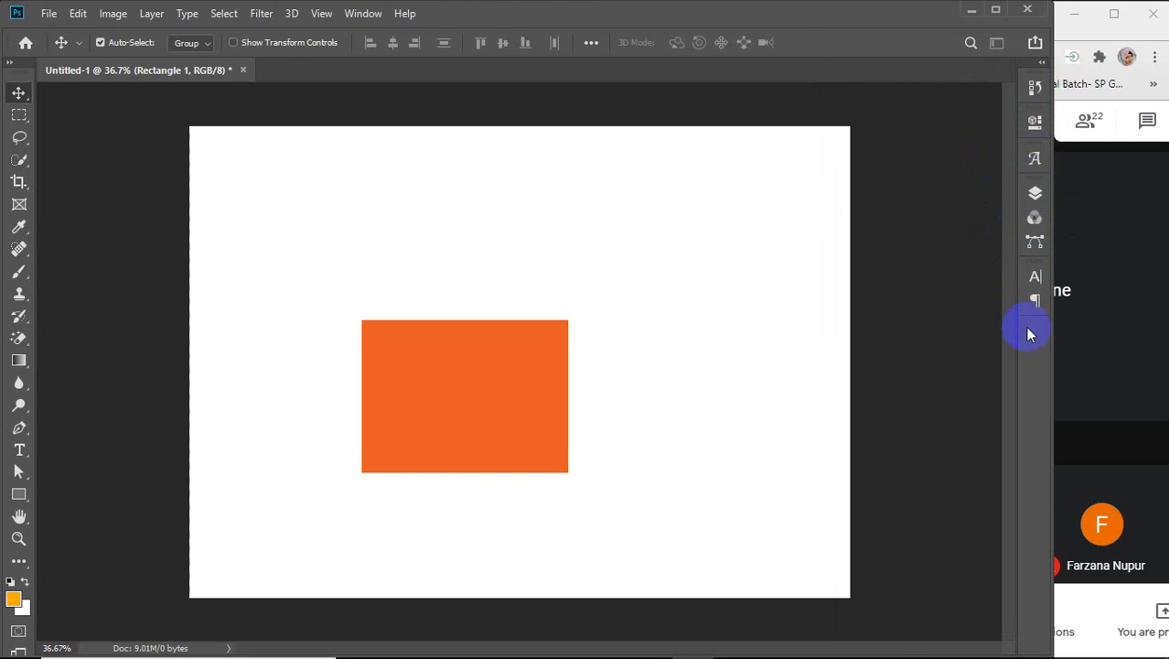
# Add the Brushes panel to the workspace and collapse it
pyautogui.click(358, 15)
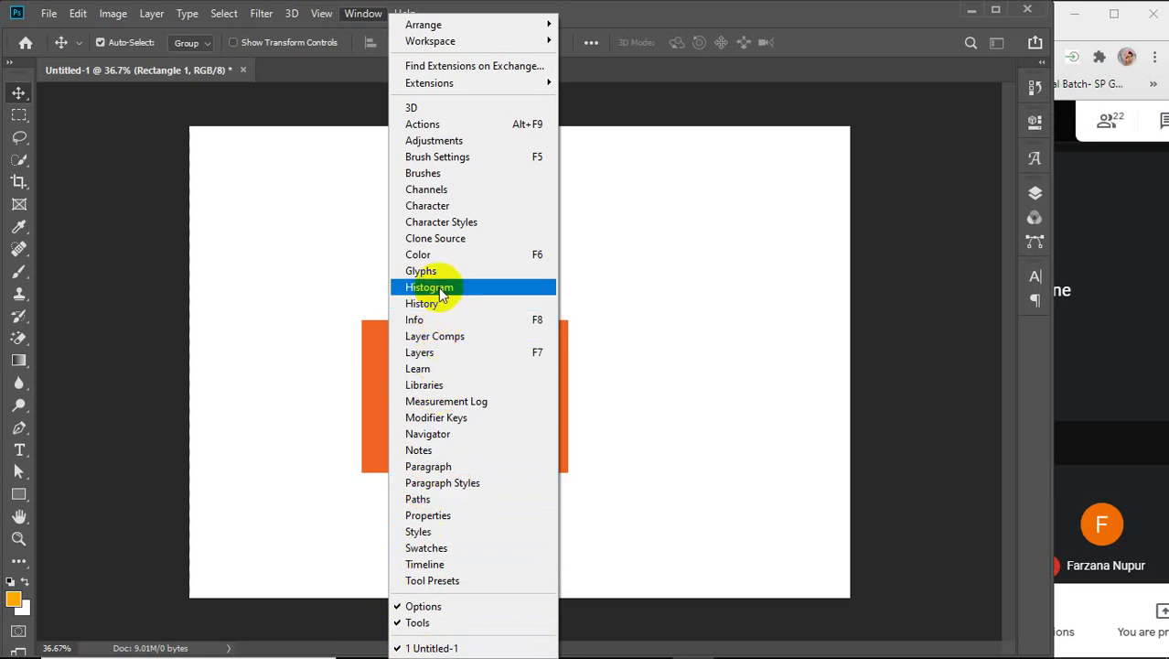
pyautogui.click(435, 174)
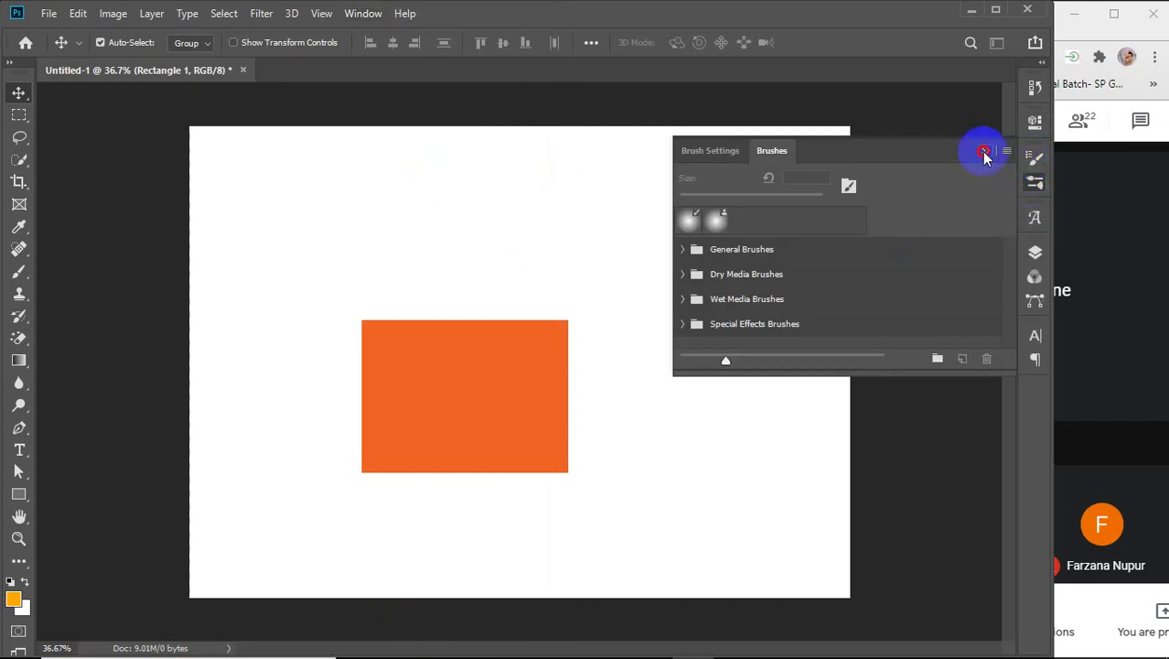
pyautogui.click(983, 152)
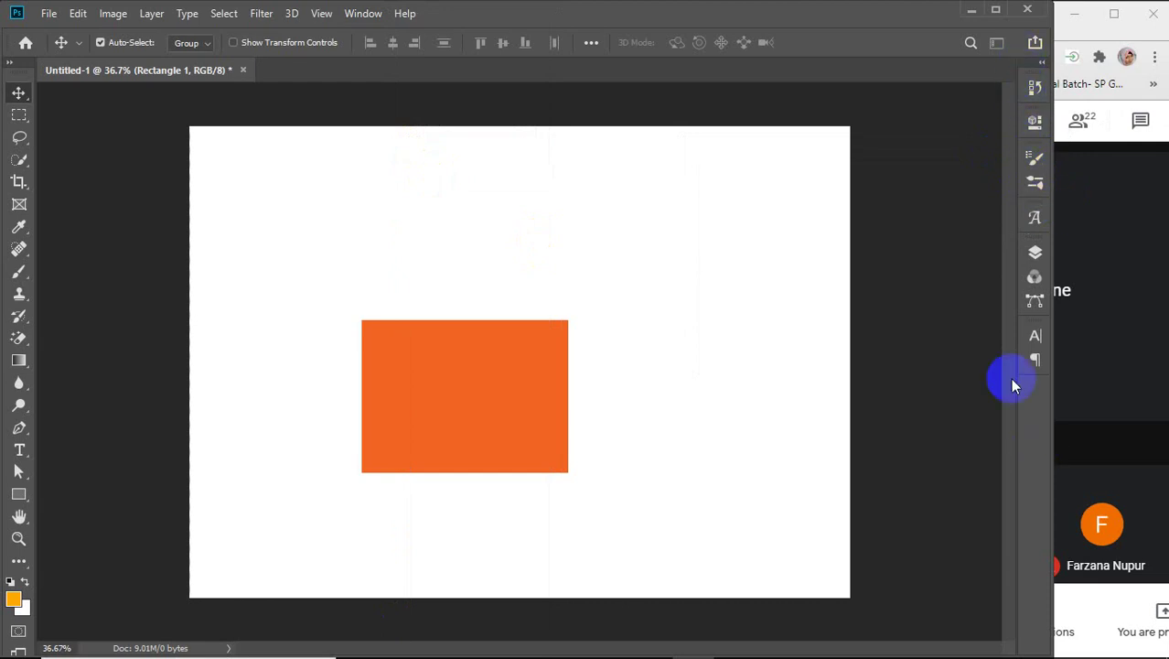
pyautogui.click(363, 13)
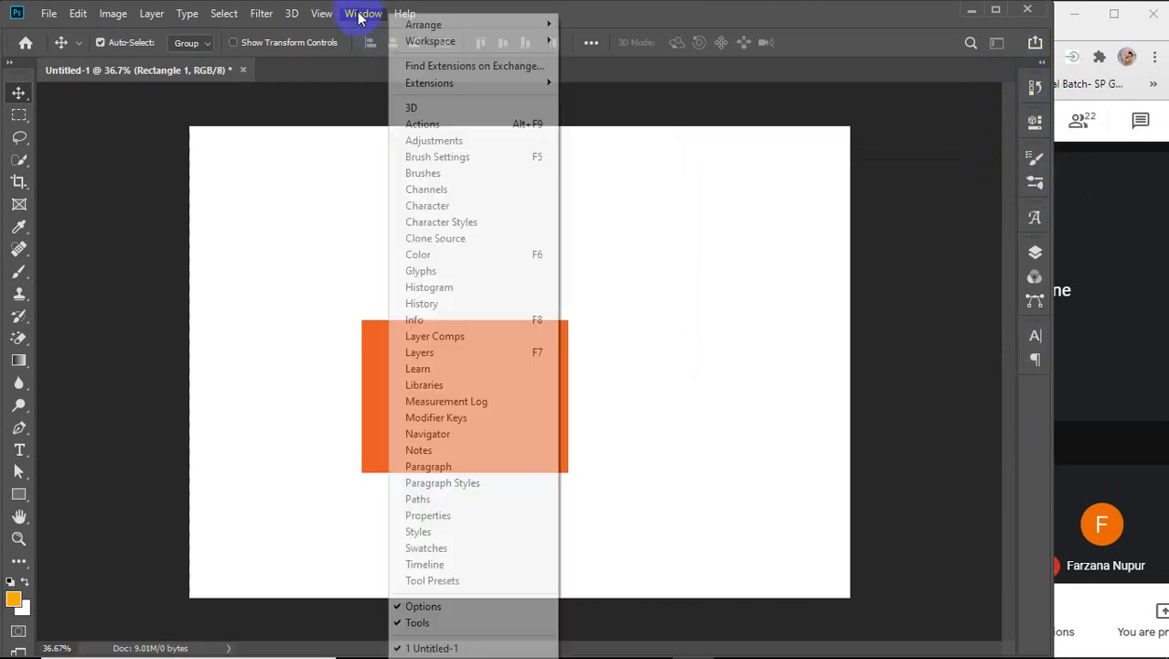
pyautogui.moveTo(419, 44)
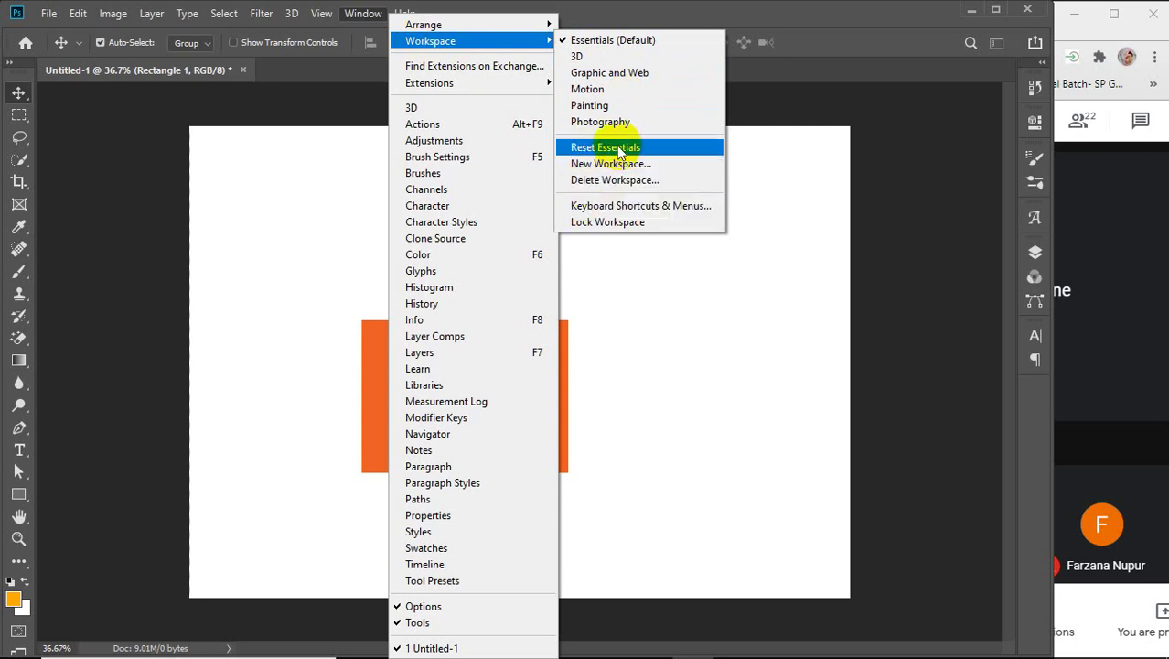
pyautogui.click(190, 12)
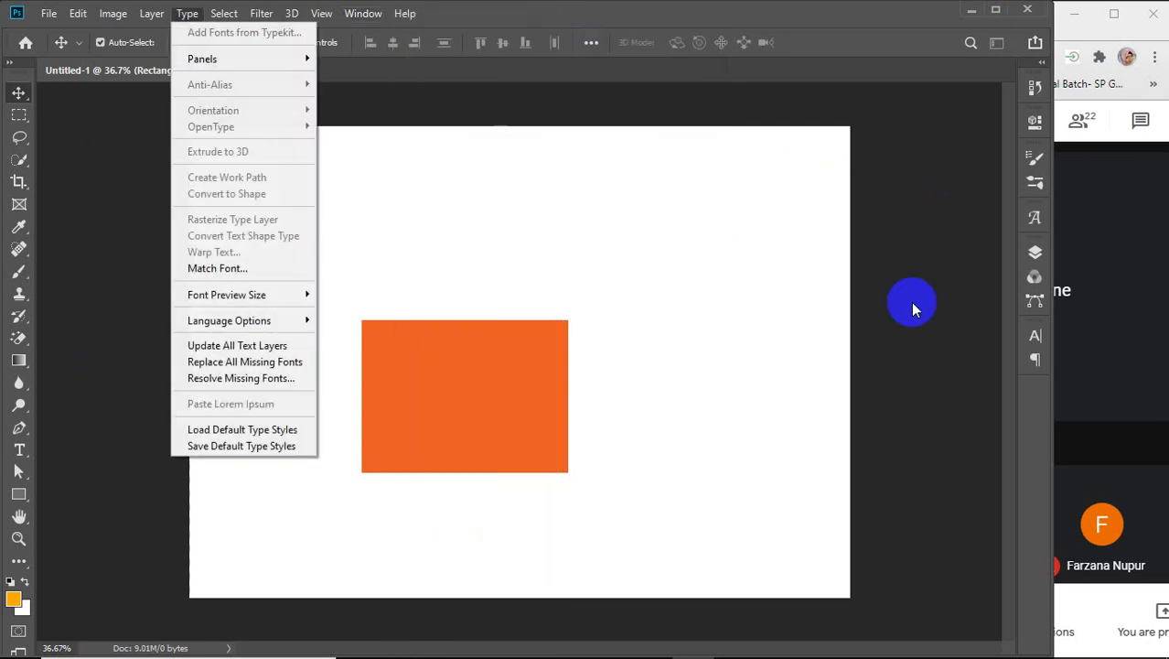
pyautogui.click(909, 251)
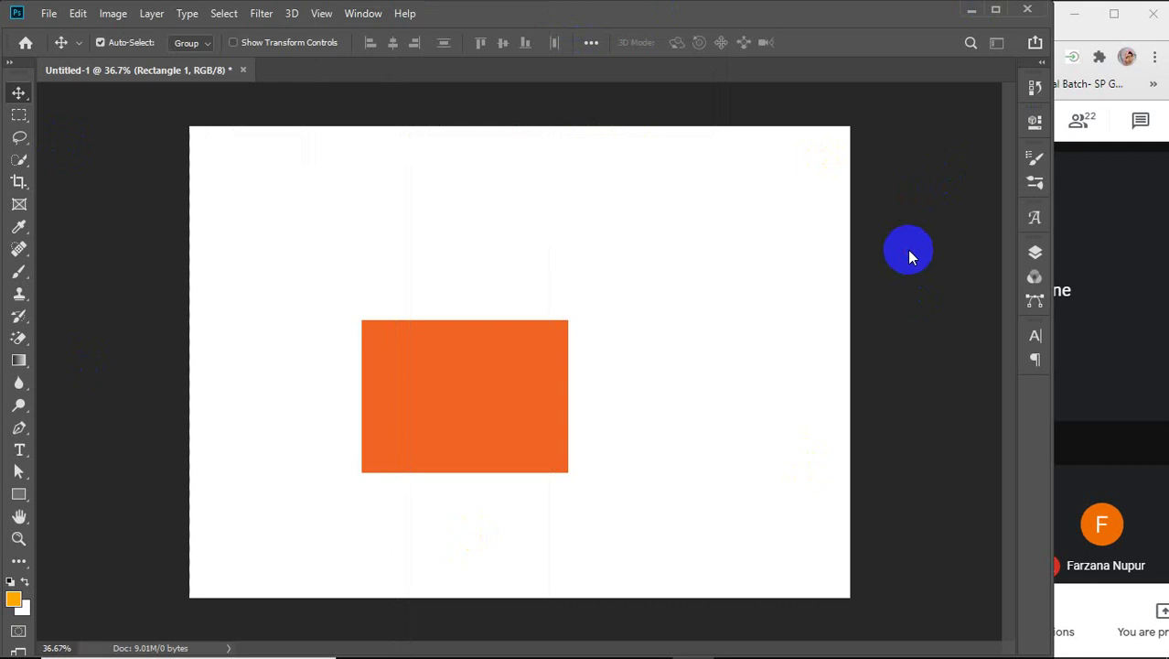
# Move the orange rectangle up and right towards the centre of the page
pyautogui.click(496, 394)
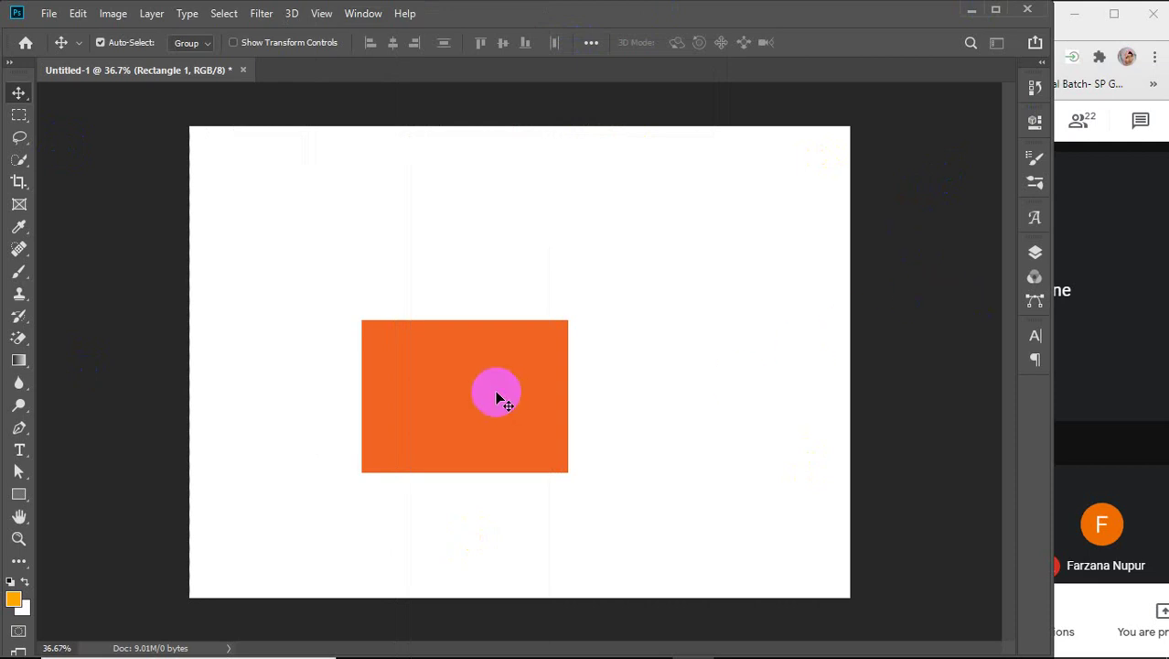
pyautogui.moveTo(449, 413); pyautogui.dragTo(492, 354)
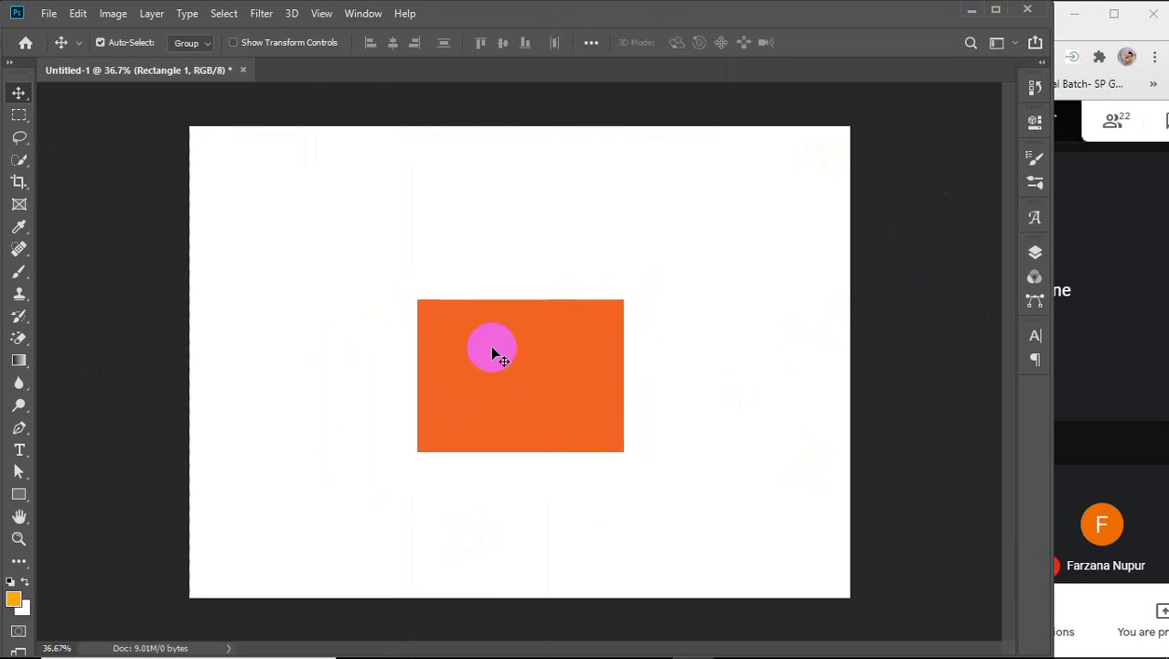
# Turn off Auto-Select for the Move tool, reposition the orange rectangle, and show the layers
pyautogui.click(100, 43)
pyautogui.moveTo(475, 347); pyautogui.dragTo(576, 321)
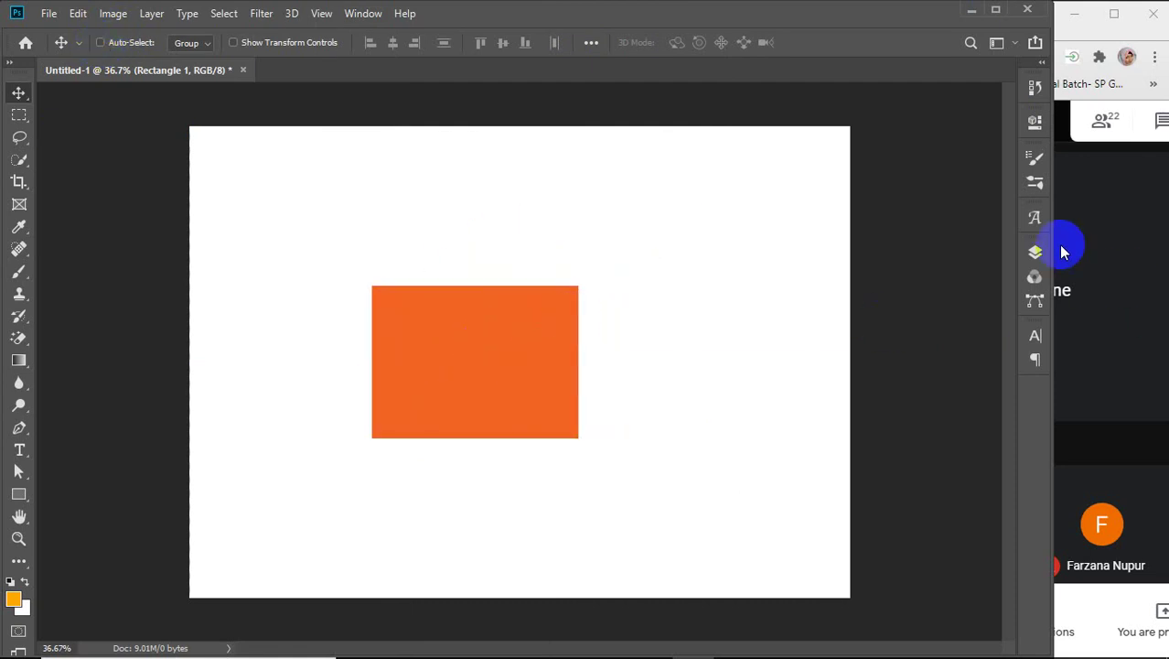
pyautogui.click(1031, 256)
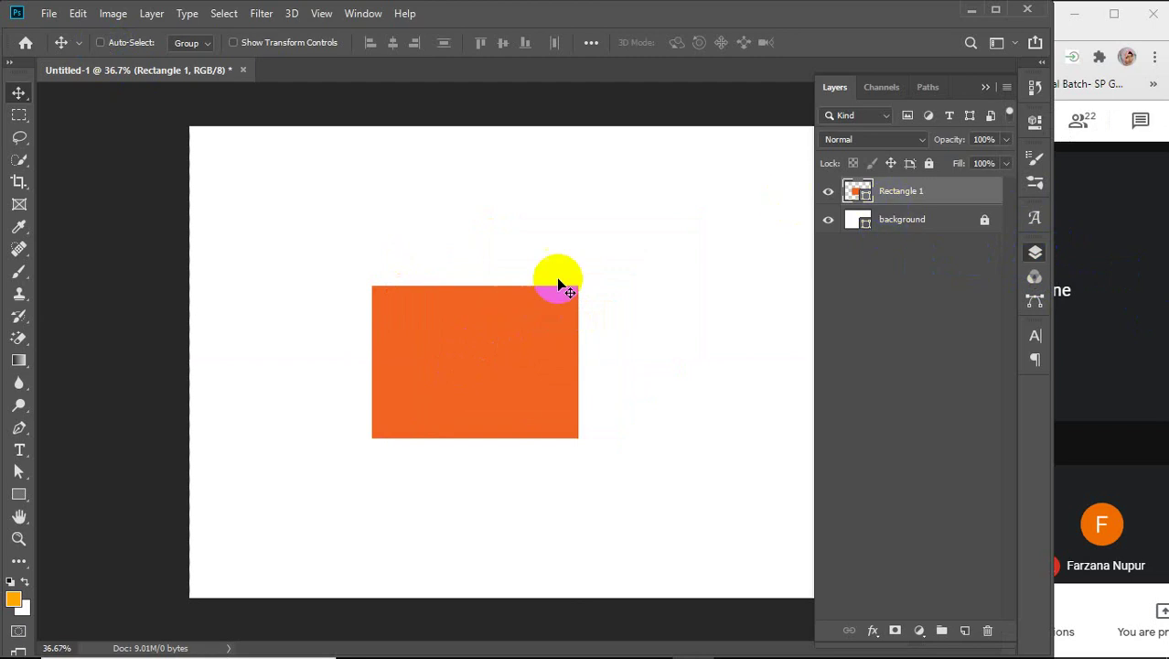
# Try to move the locked background layer with the Move tool, and reselect the orange rectangle's layer
pyautogui.click(870, 219)
pyautogui.click(529, 279)
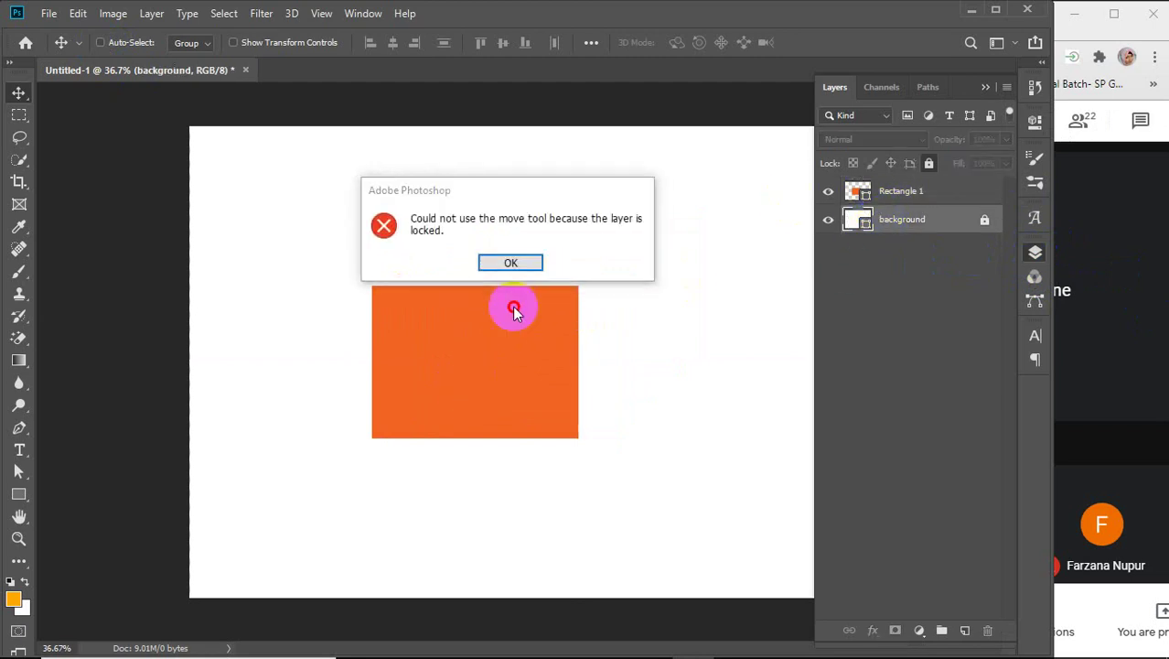
pyautogui.click(493, 356)
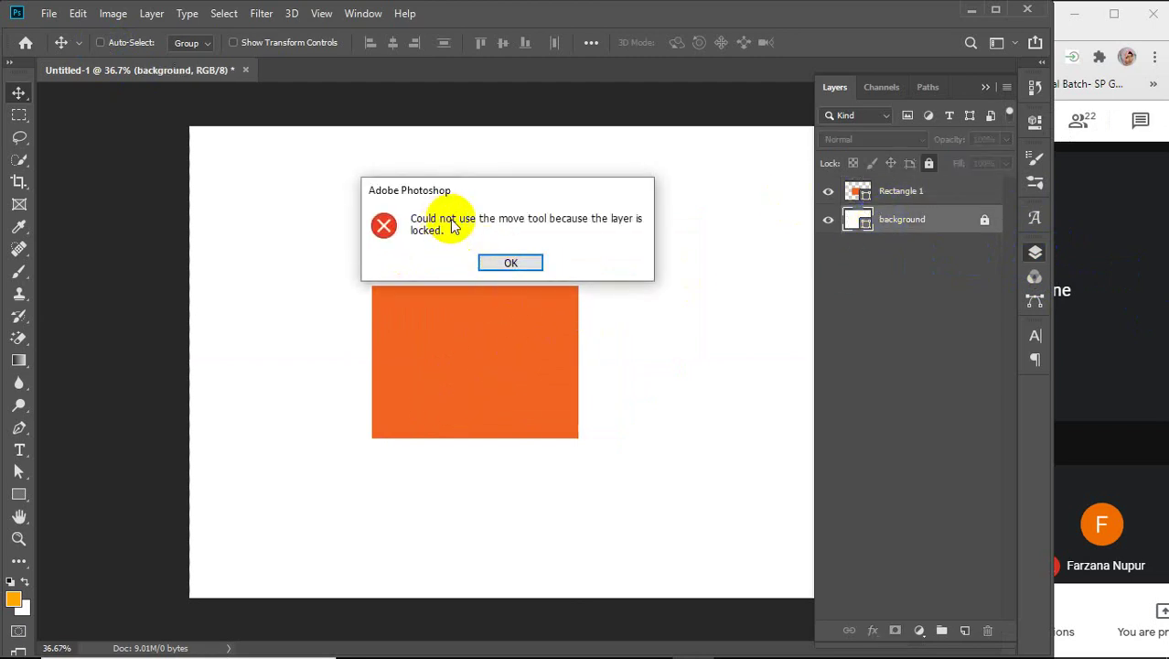
pyautogui.click(561, 285)
pyautogui.press('Return')
pyautogui.click(892, 192)
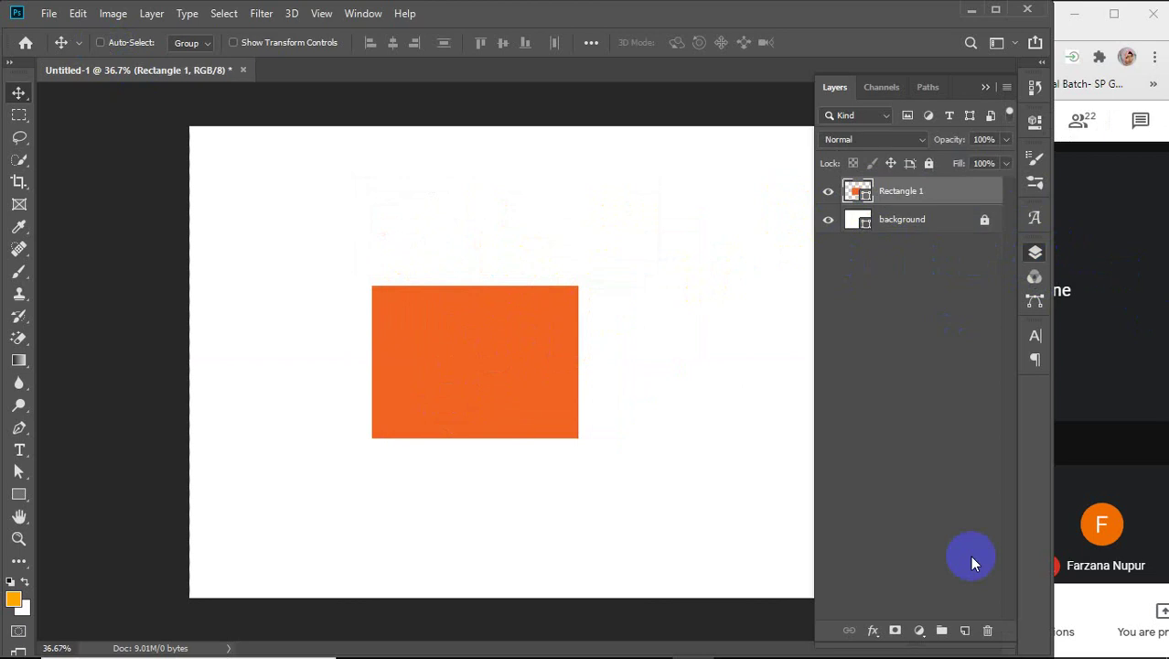
# Add a new layer above the orange rectangle and paint a soft, curved orange Brush stroke near the page's upper left
pyautogui.click(964, 630)
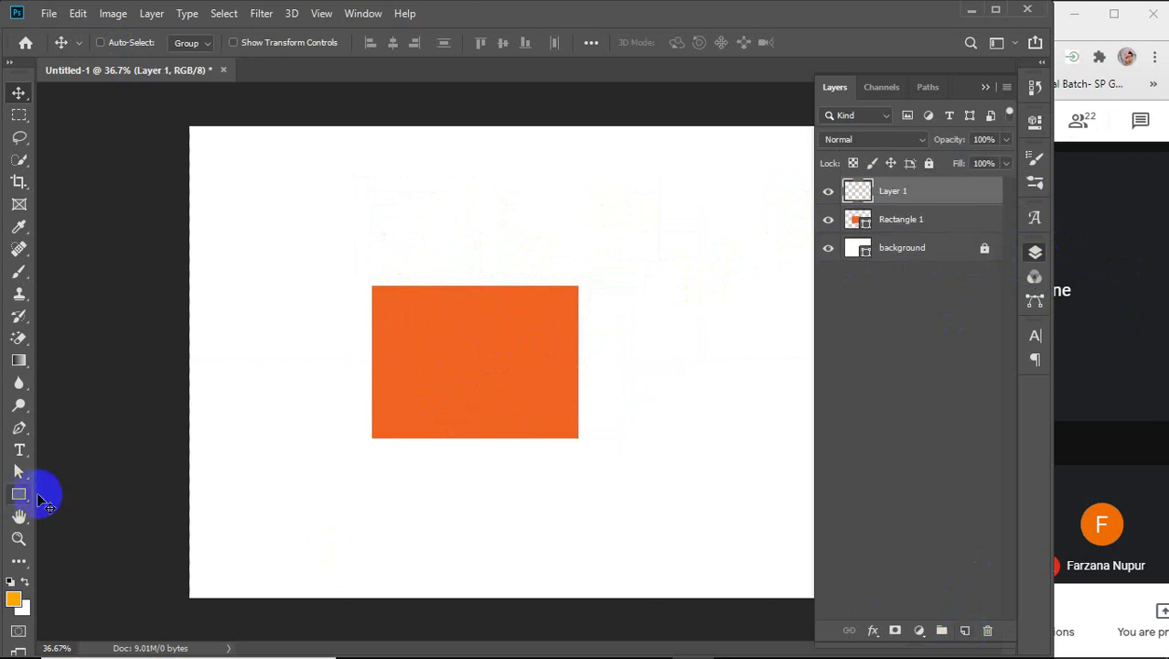
pyautogui.click(19, 271)
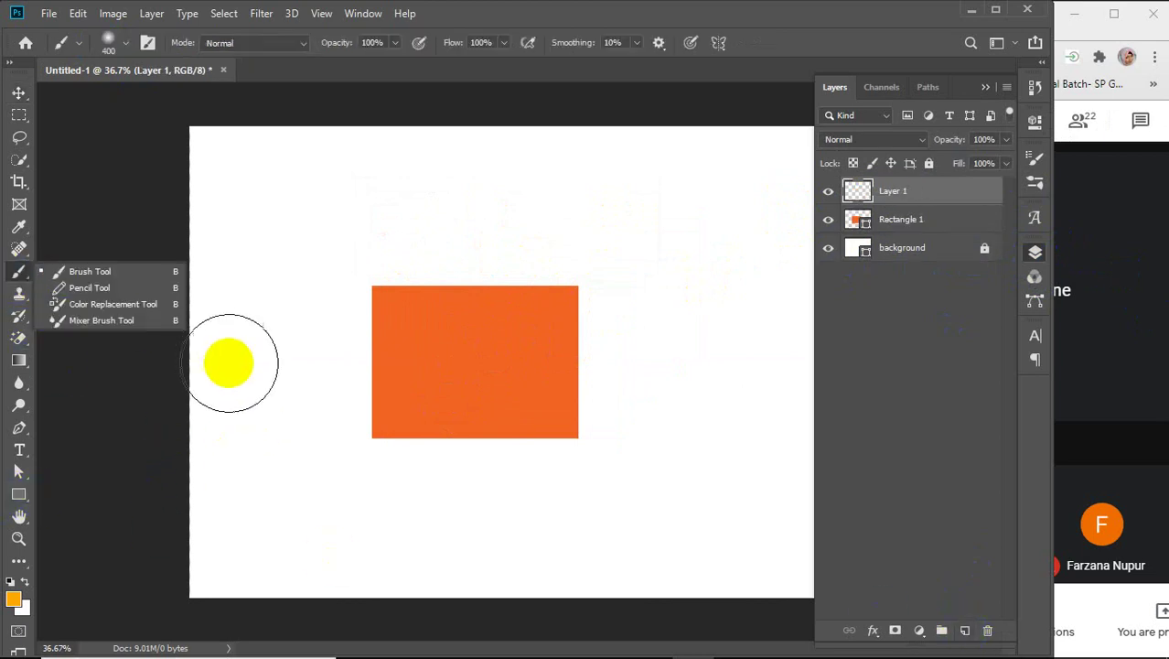
pyautogui.moveTo(227, 360)
pyautogui.mouseDown()
pyautogui.moveTo(256, 305)
pyautogui.moveTo(438, 183)
pyautogui.moveTo(430, 197)
pyautogui.mouseUp()
# Reposition the brush stroke with the Move tool while Auto-Select is off, and delete the stroke's layer
pyautogui.click(18, 93)
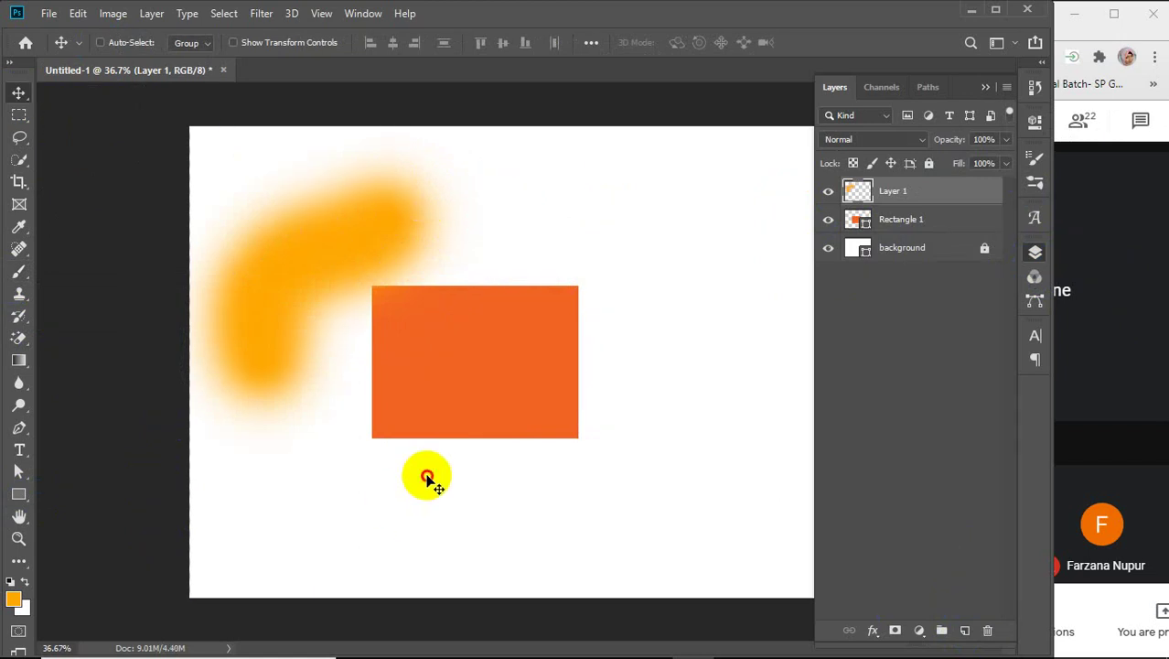
pyautogui.moveTo(272, 256)
pyautogui.mouseDown()
pyautogui.moveTo(535, 275)
pyautogui.moveTo(501, 390)
pyautogui.moveTo(572, 438)
pyautogui.moveTo(383, 316)
pyautogui.moveTo(553, 423)
pyautogui.moveTo(436, 403)
pyautogui.moveTo(514, 389)
pyautogui.moveTo(287, 239)
pyautogui.moveTo(478, 311)
pyautogui.moveTo(282, 229)
pyautogui.mouseUp()
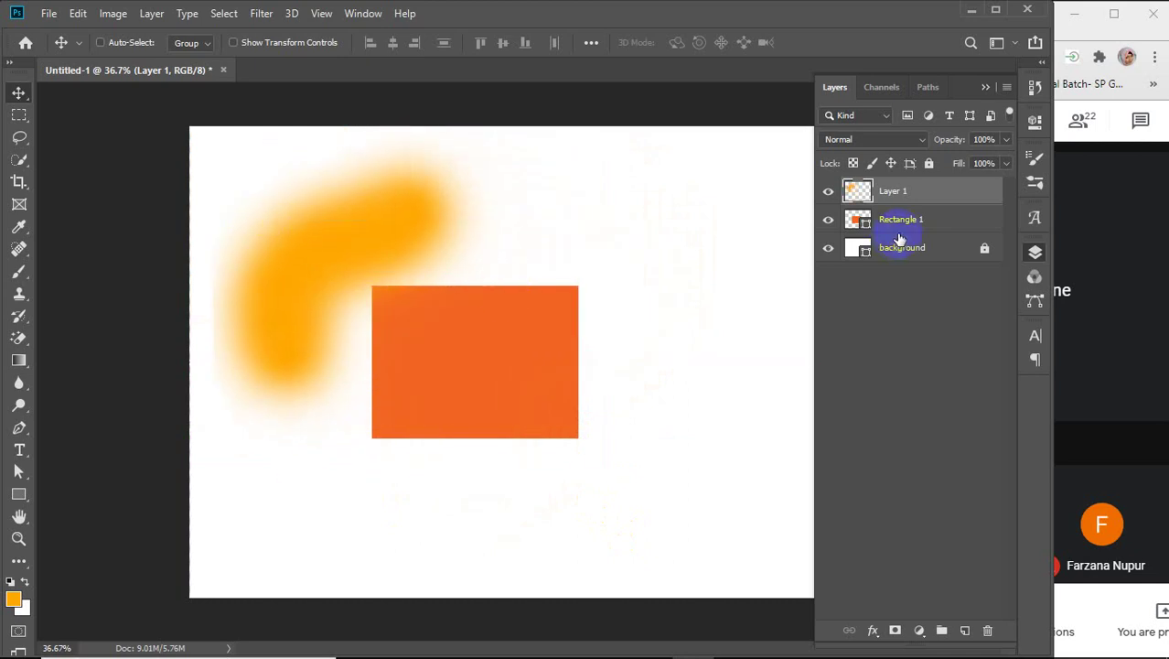
pyautogui.moveTo(541, 425)
pyautogui.mouseDown()
pyautogui.moveTo(567, 413)
pyautogui.moveTo(512, 400)
pyautogui.moveTo(306, 250)
pyautogui.moveTo(575, 425)
pyautogui.moveTo(574, 410)
pyautogui.moveTo(515, 355)
pyautogui.moveTo(530, 408)
pyautogui.mouseUp()
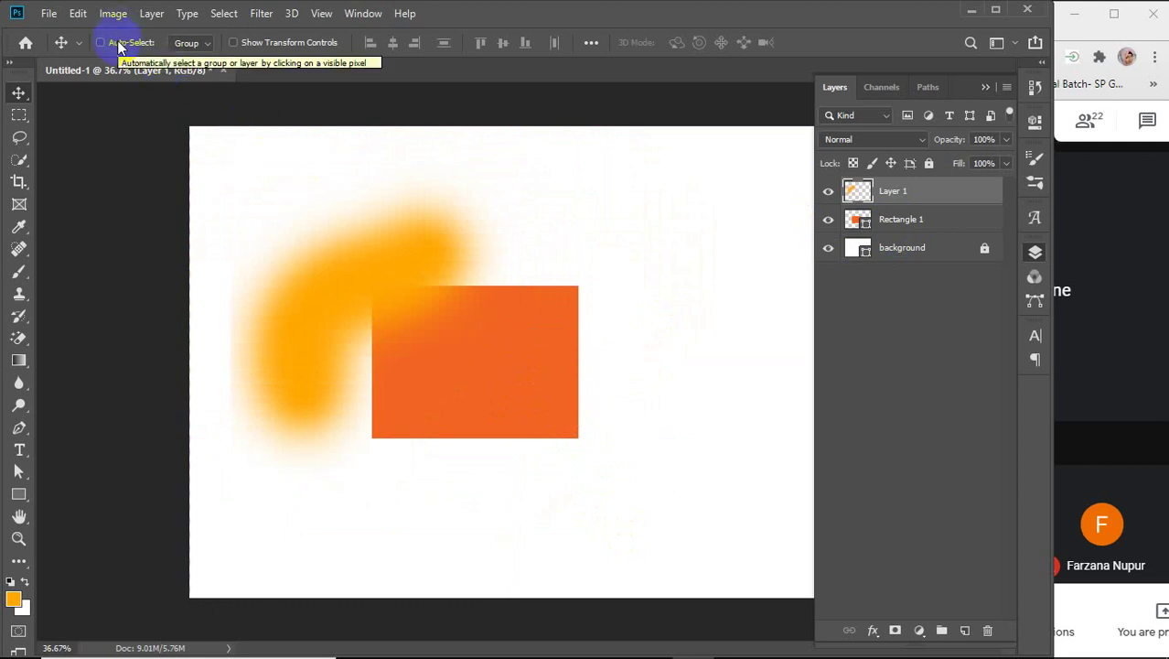
pyautogui.press('Delete')
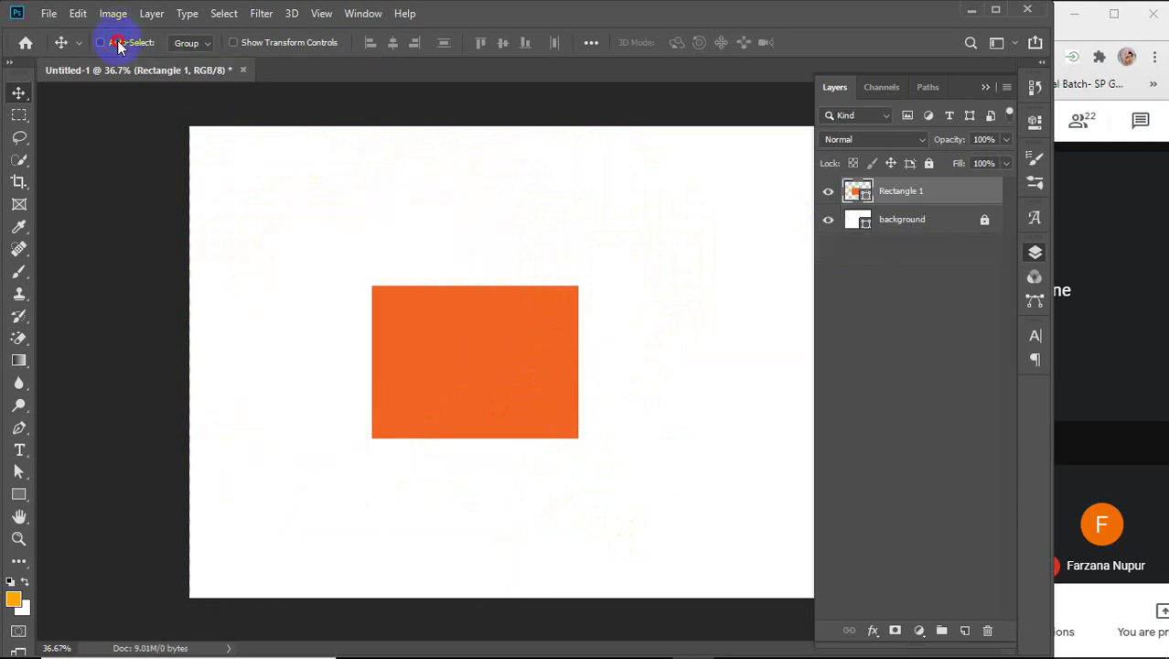
# Turn on Auto-Select for the Move tool and shift the orange rectangle slightly right and up, with the layers hidden
pyautogui.click(1035, 252)
pyautogui.moveTo(569, 328); pyautogui.dragTo(545, 345)
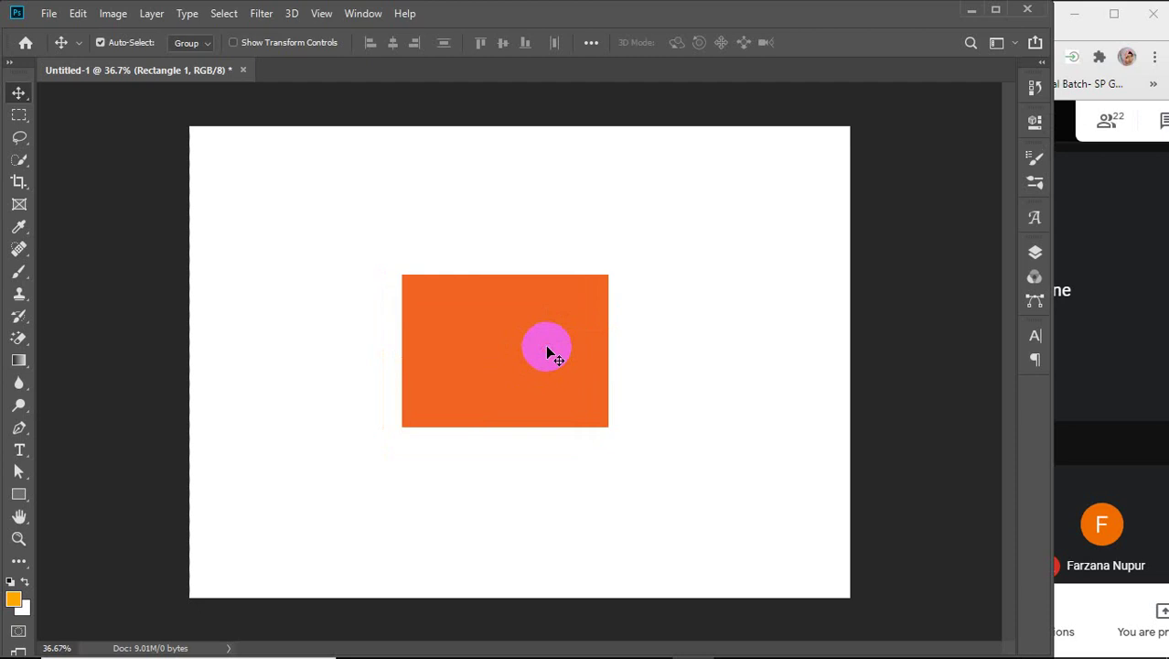
pyautogui.moveTo(586, 640)
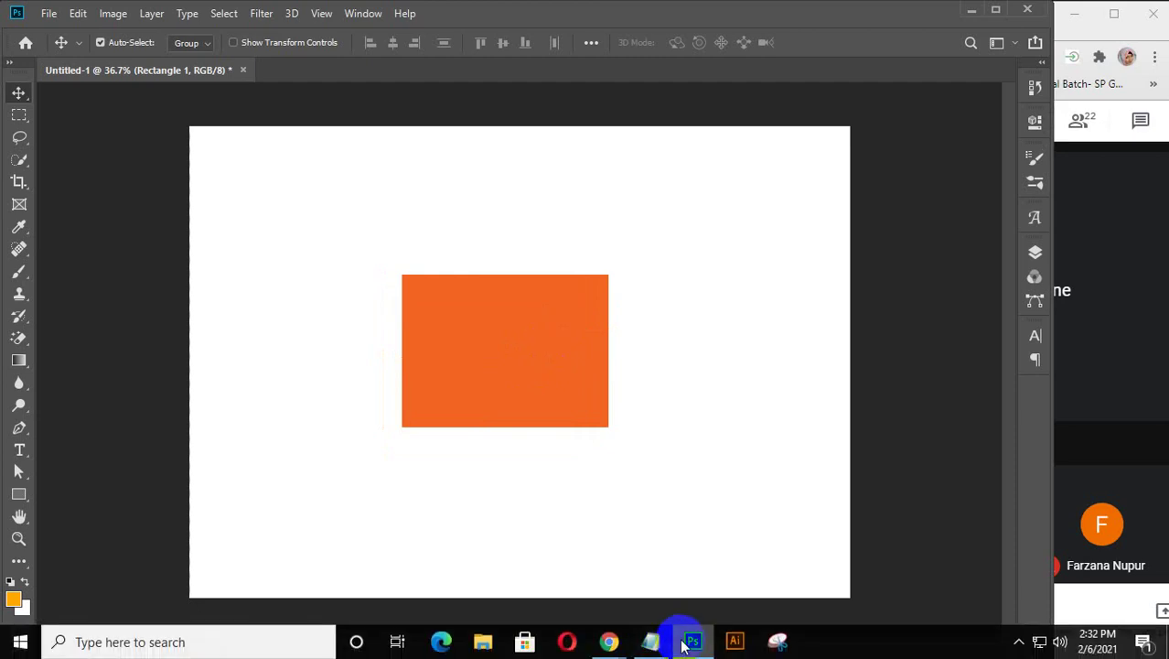
pyautogui.click(608, 645)
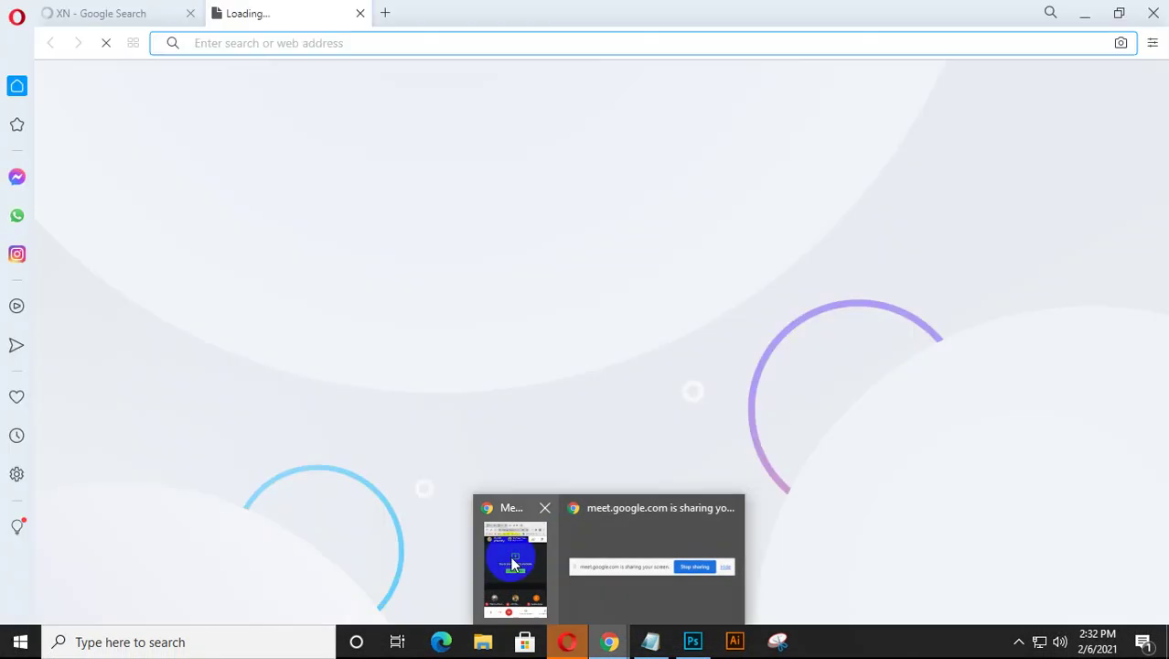
pyautogui.moveTo(513, 563)
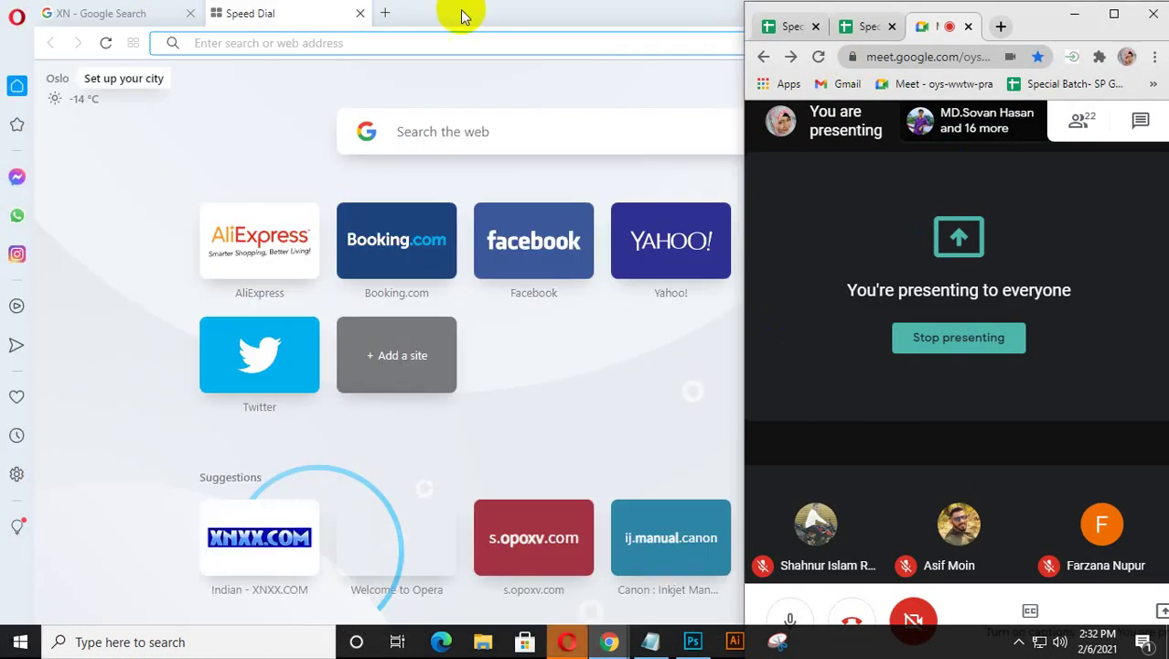
pyautogui.click(462, 17)
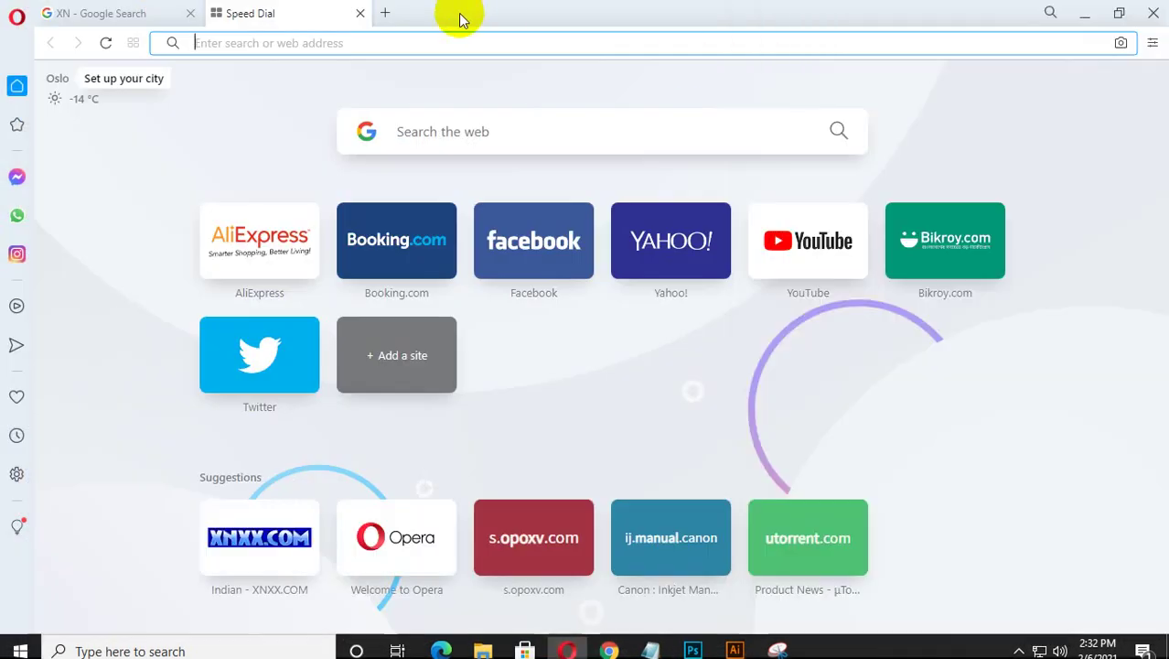
pyautogui.click(1151, 16)
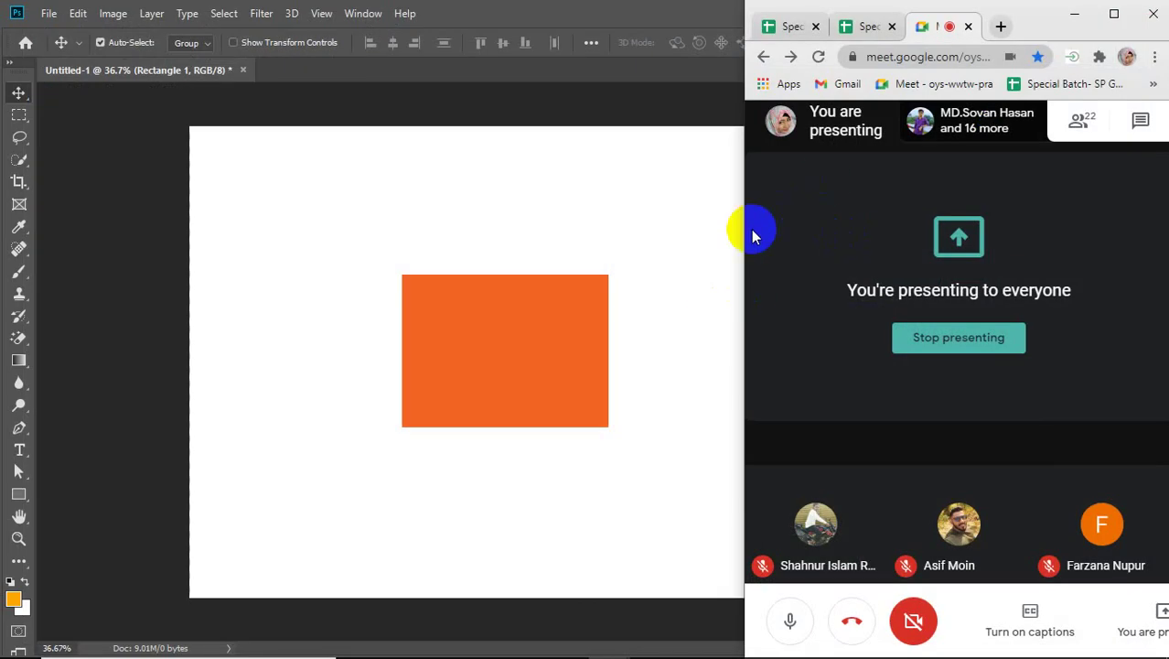
# Switch to Chrome, open a new tab as a separate window, and widen that window to cover the Photoshop workspace
pyautogui.moveTo(634, 643)
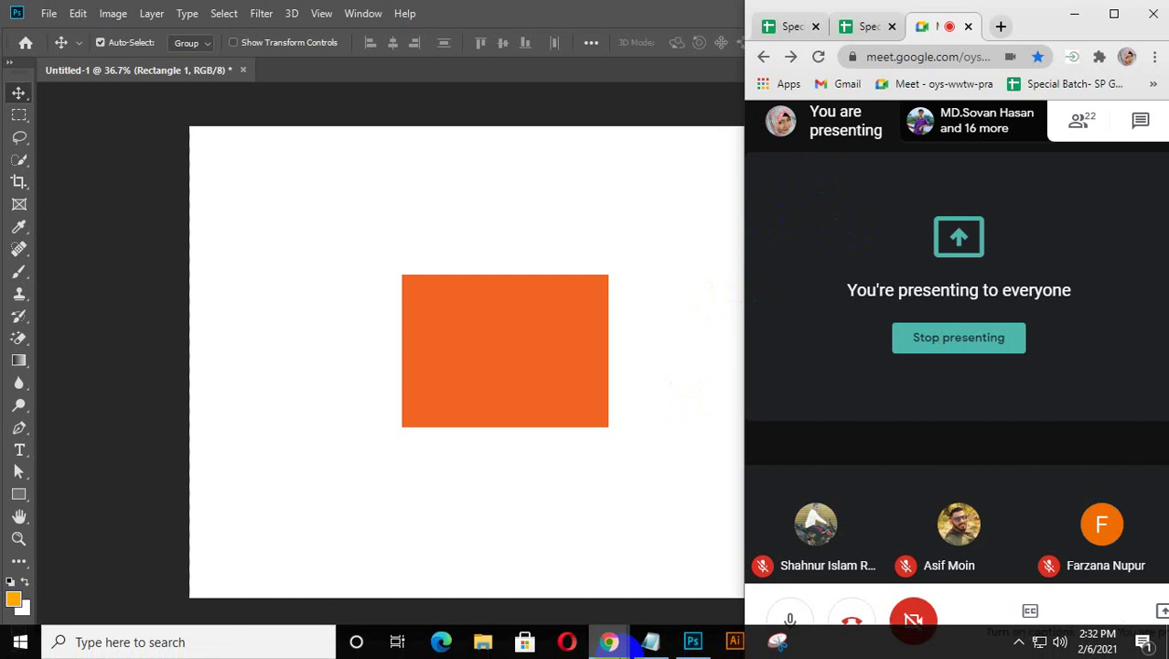
pyautogui.click(1001, 25)
pyautogui.moveTo(961, 27); pyautogui.dragTo(169, 25)
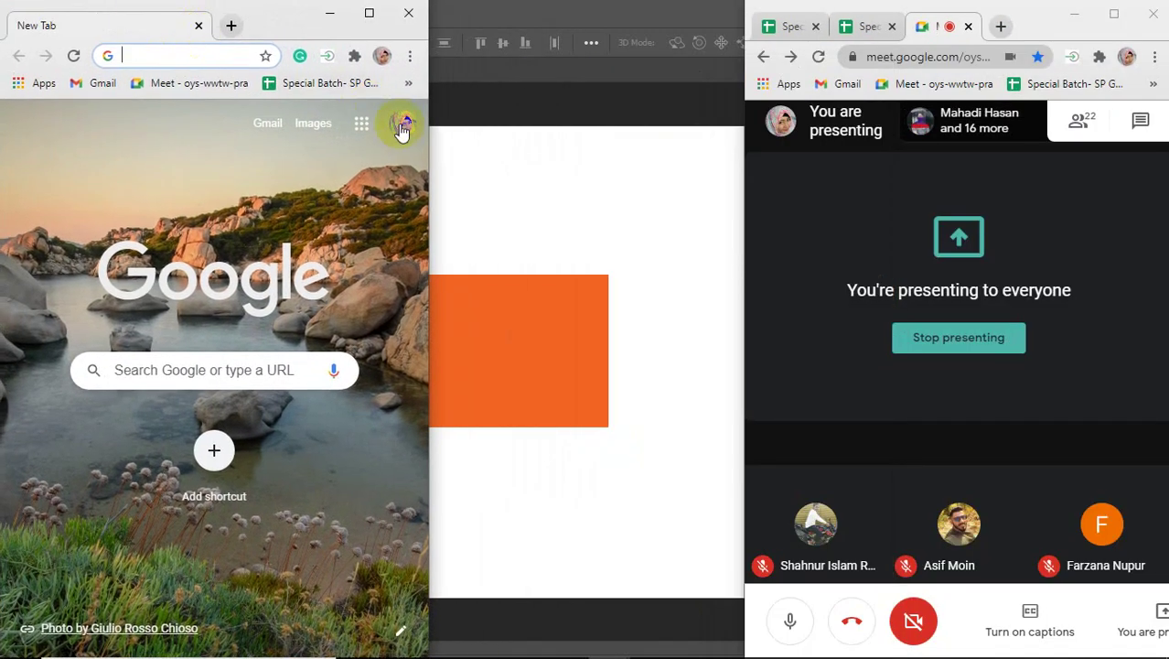
pyautogui.moveTo(675, 163); pyautogui.dragTo(1052, 195)
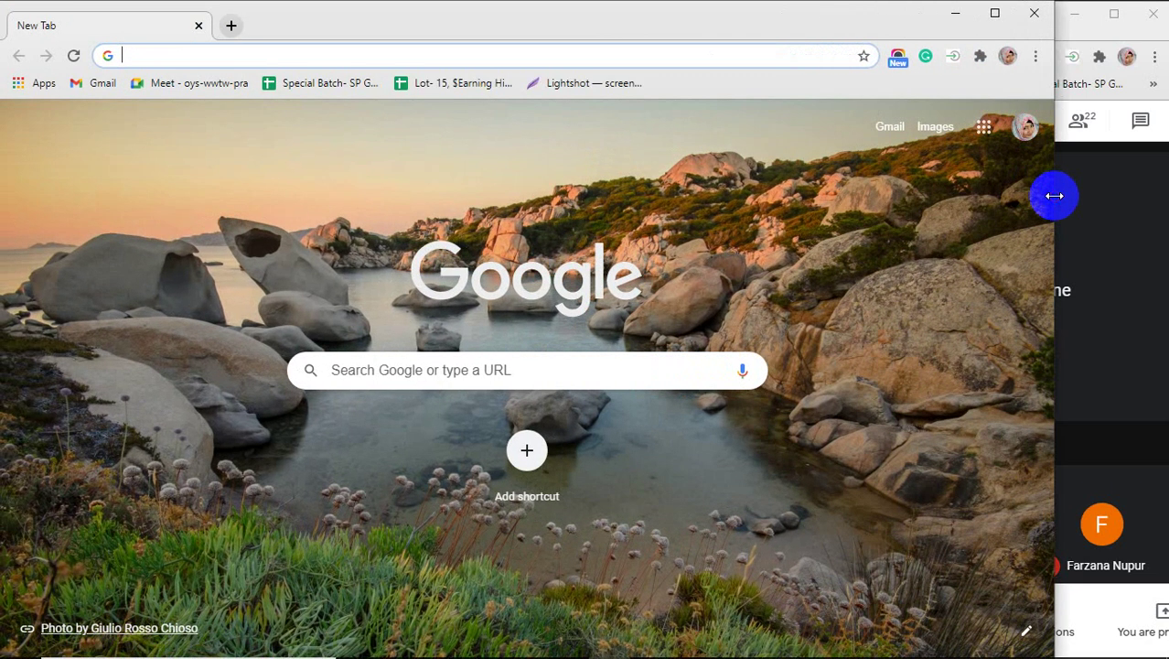
# Search Google for "business card design" and show the image results
pyautogui.click(146, 55)
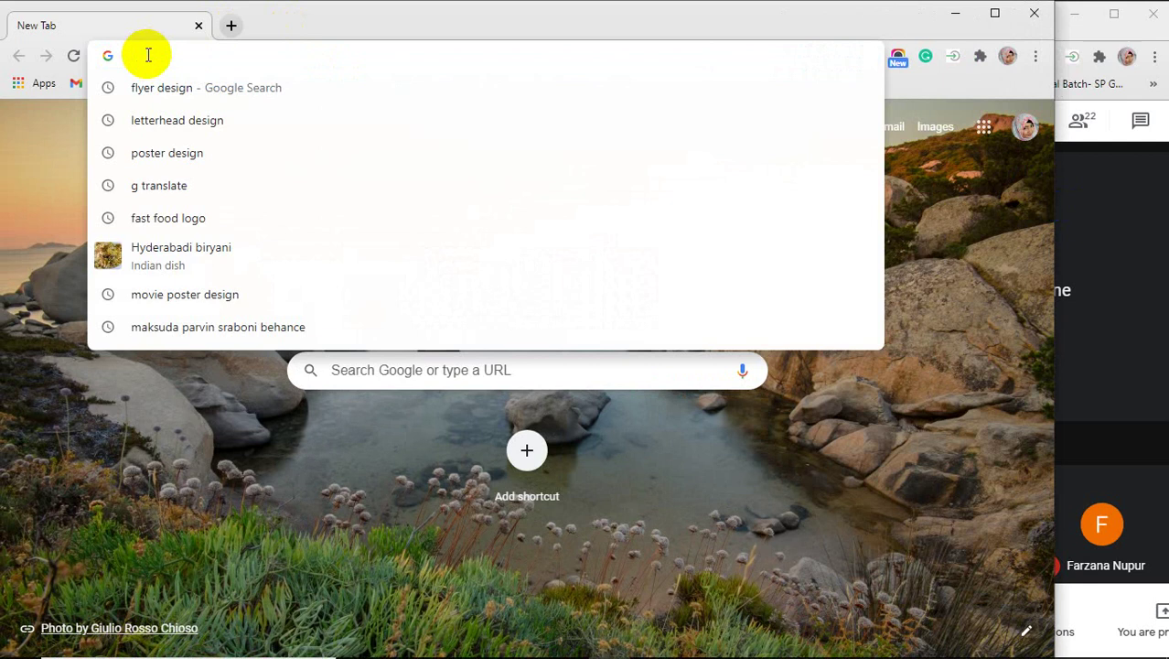
pyautogui.write('busine')
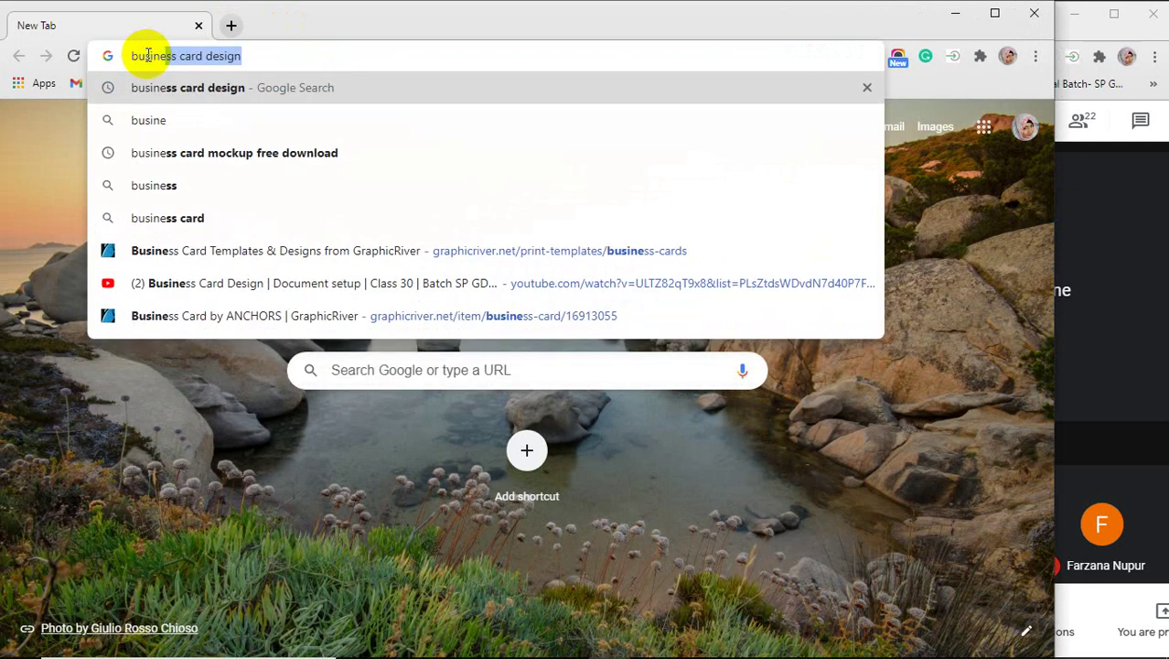
pyautogui.write('ss')
pyautogui.press('Return')
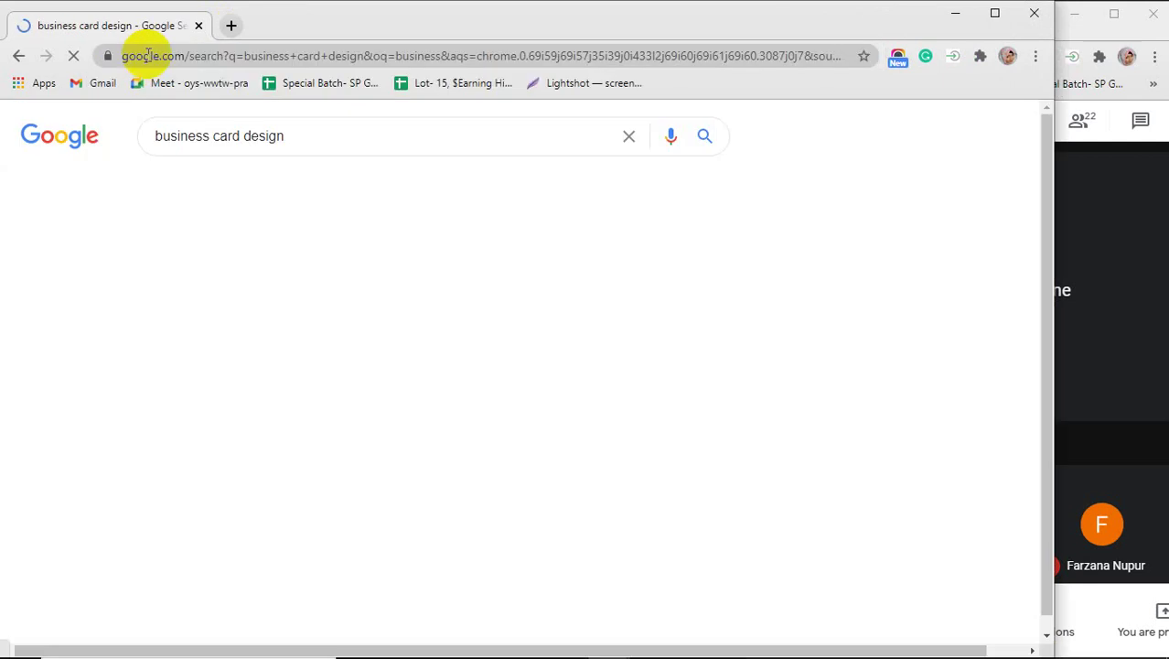
pyautogui.click(235, 182)
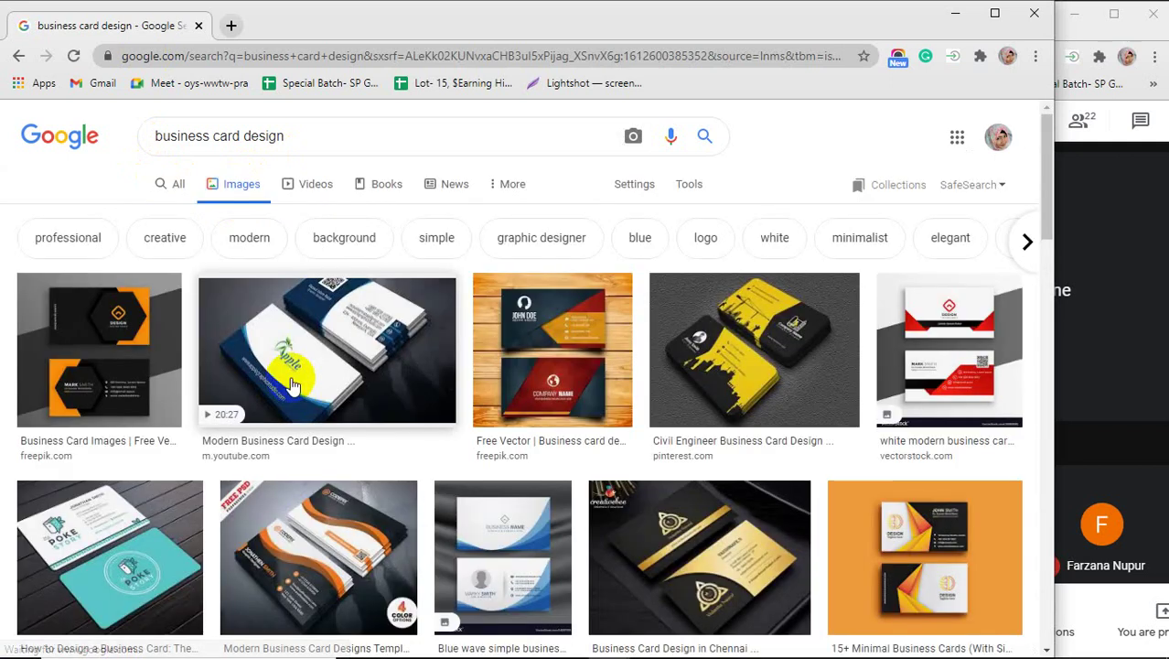
# Examine the business card image results, previewing the black-and-orange, red-and-blue and black-and-gold designs and browsing further examples
pyautogui.click(118, 360)
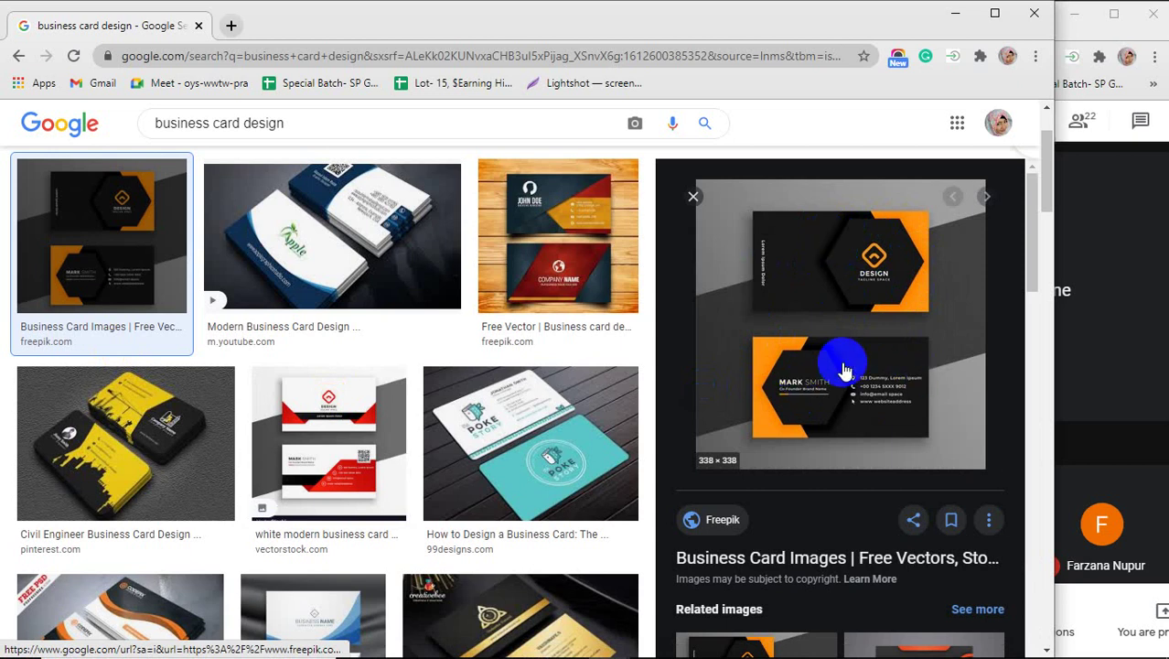
pyautogui.click(549, 210)
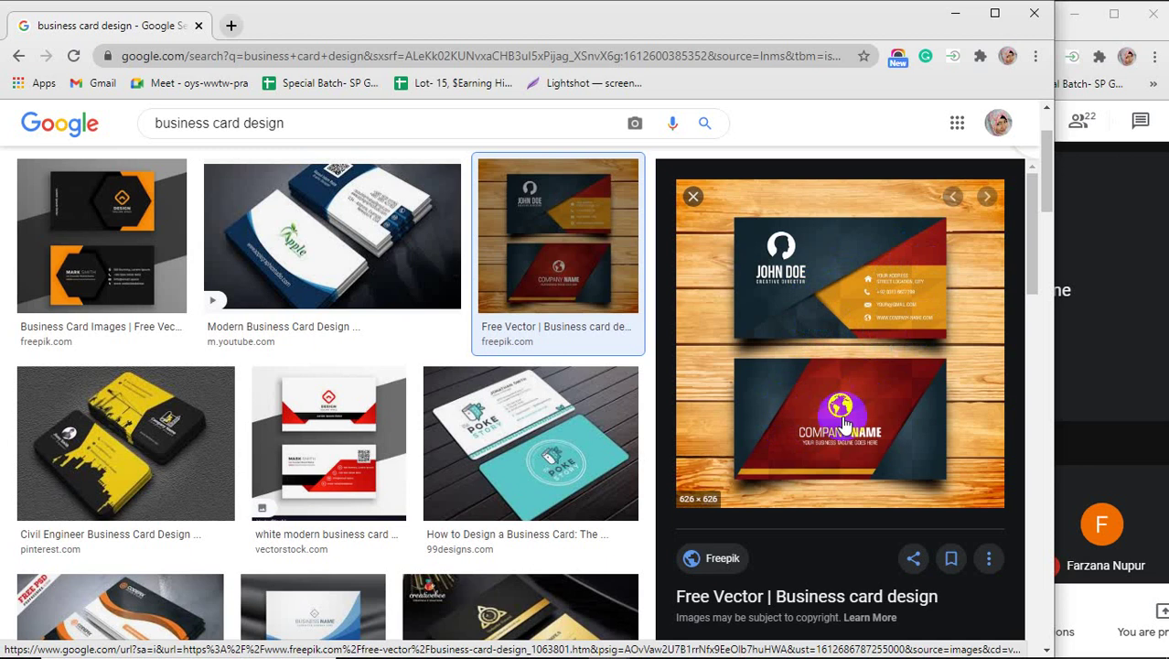
pyautogui.scroll(-4, 489, 403)
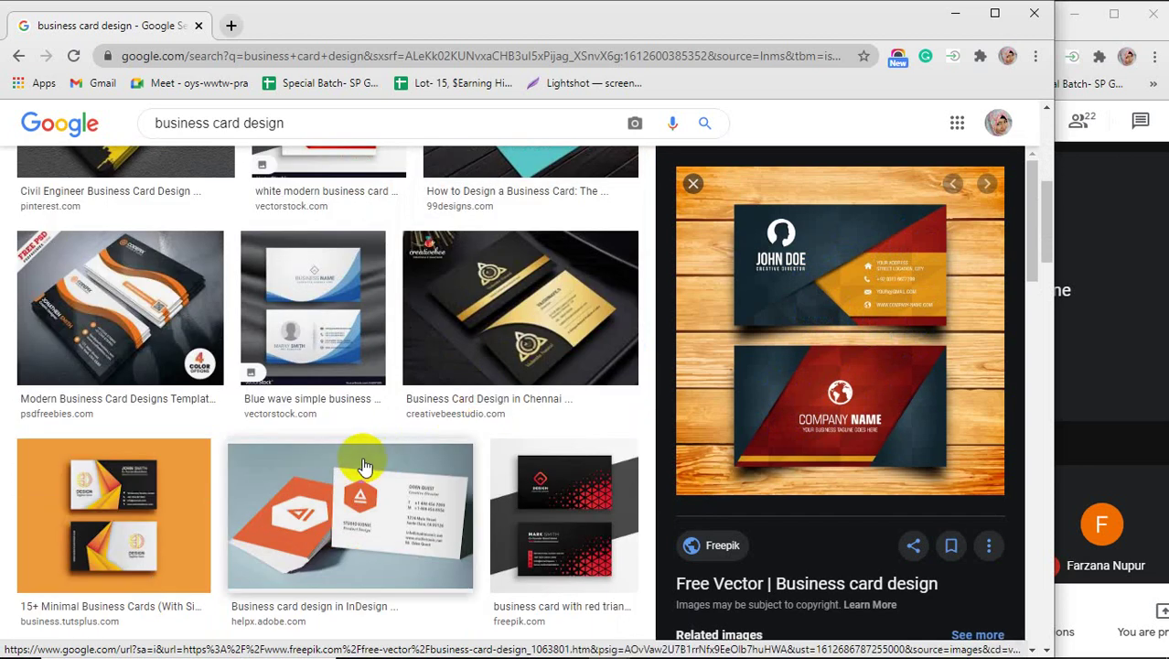
pyautogui.click(507, 329)
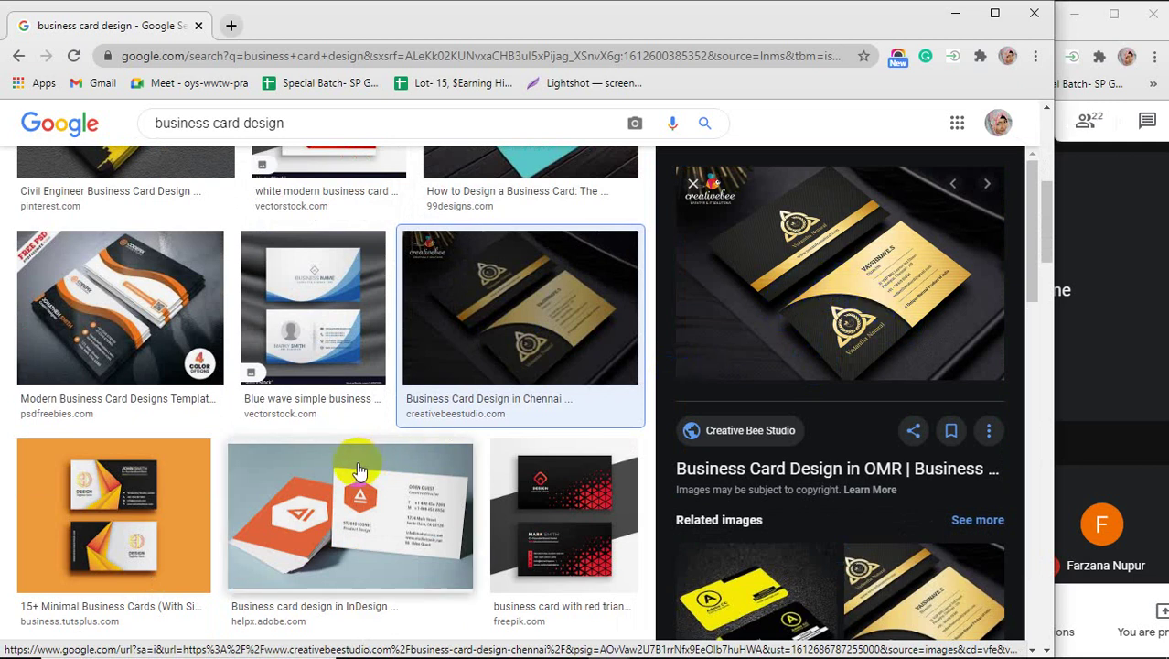
pyautogui.scroll(-4, 353, 466)
pyautogui.scroll(-1, 229, 460)
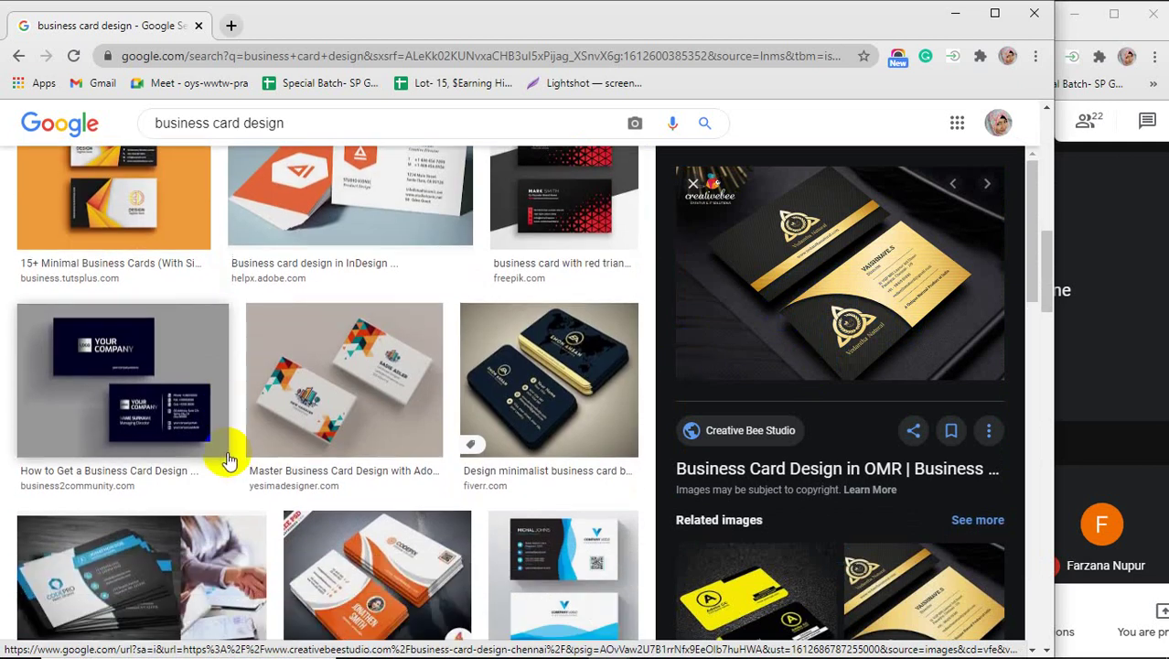
pyautogui.scroll(-2, 229, 460)
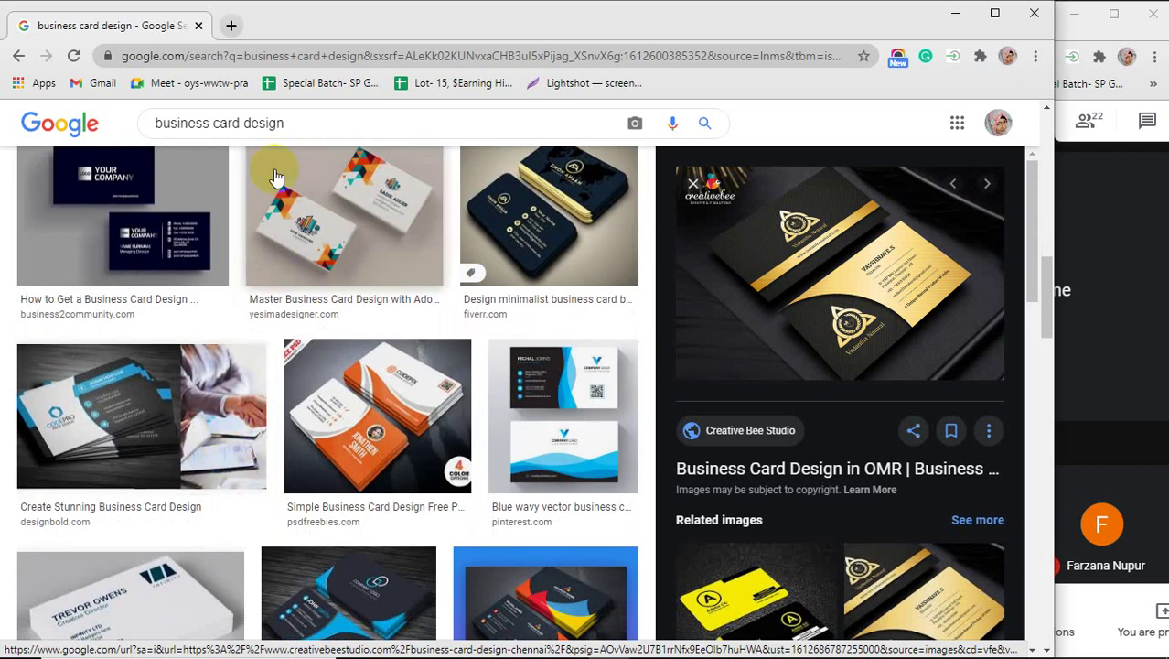
pyautogui.scroll(-2, 906, 483)
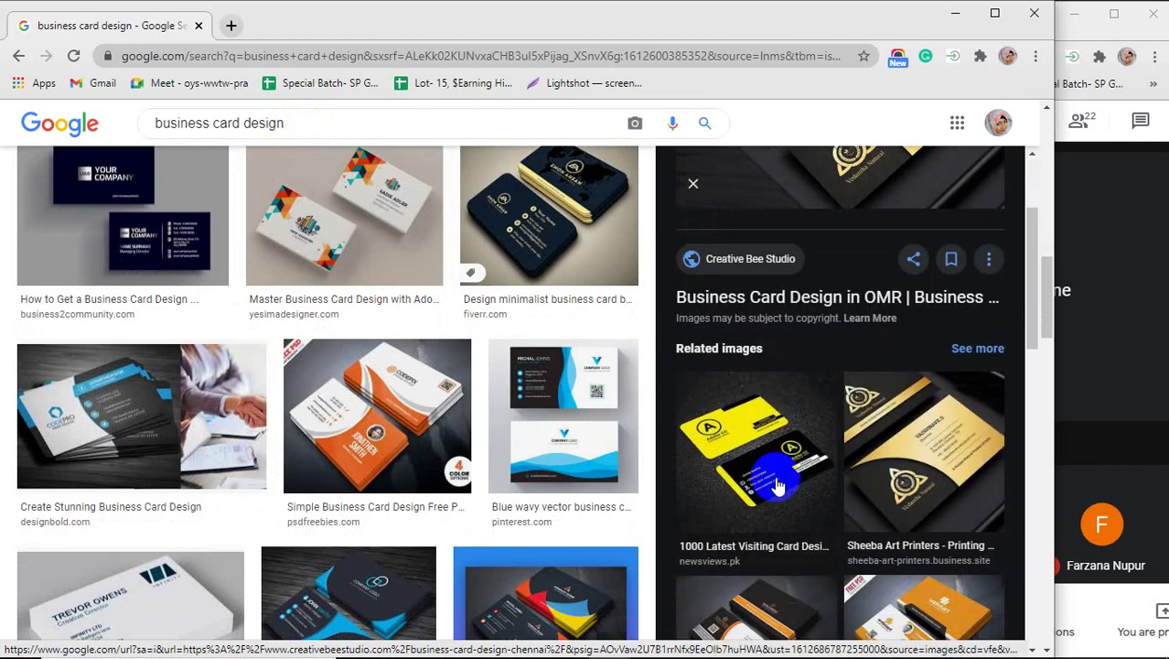
pyautogui.scroll(-3, 356, 467)
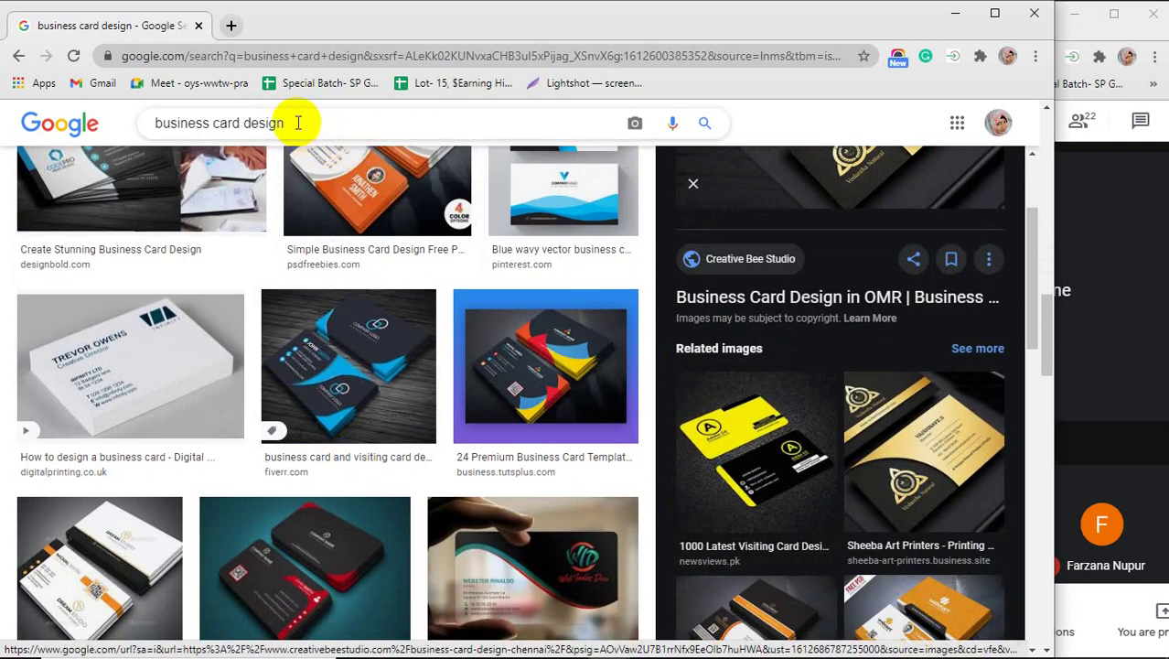
# Replace the image search with "image manipulation" and show its results
pyautogui.moveTo(295, 123); pyautogui.dragTo(146, 125)
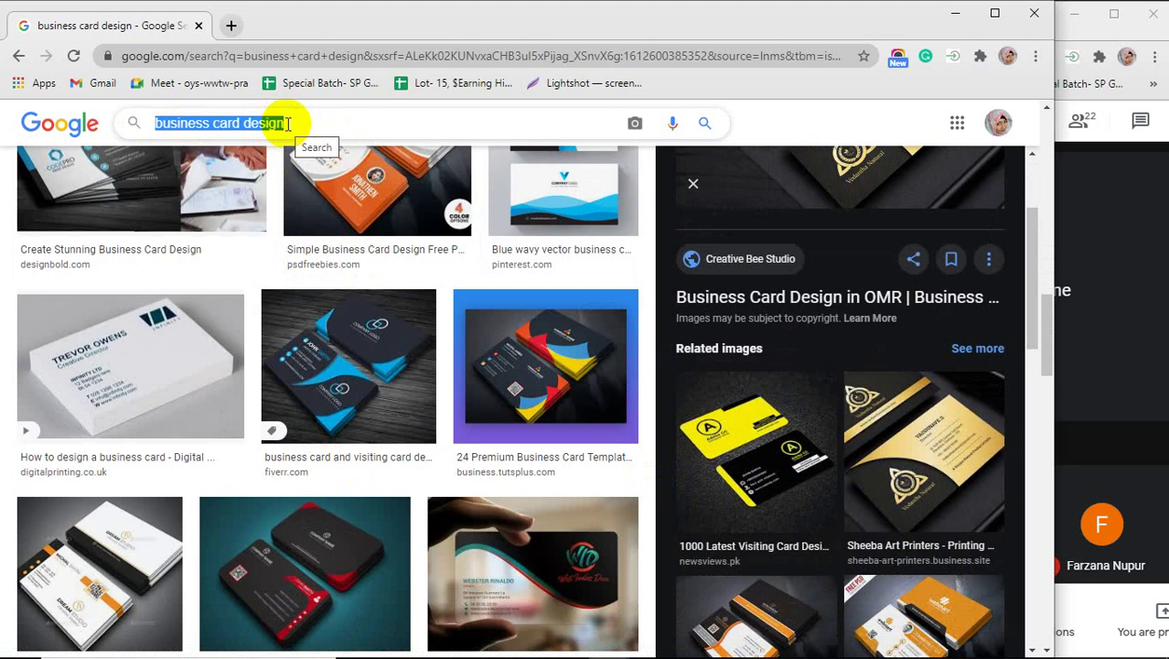
pyautogui.write('ima')
pyautogui.write('ge ')
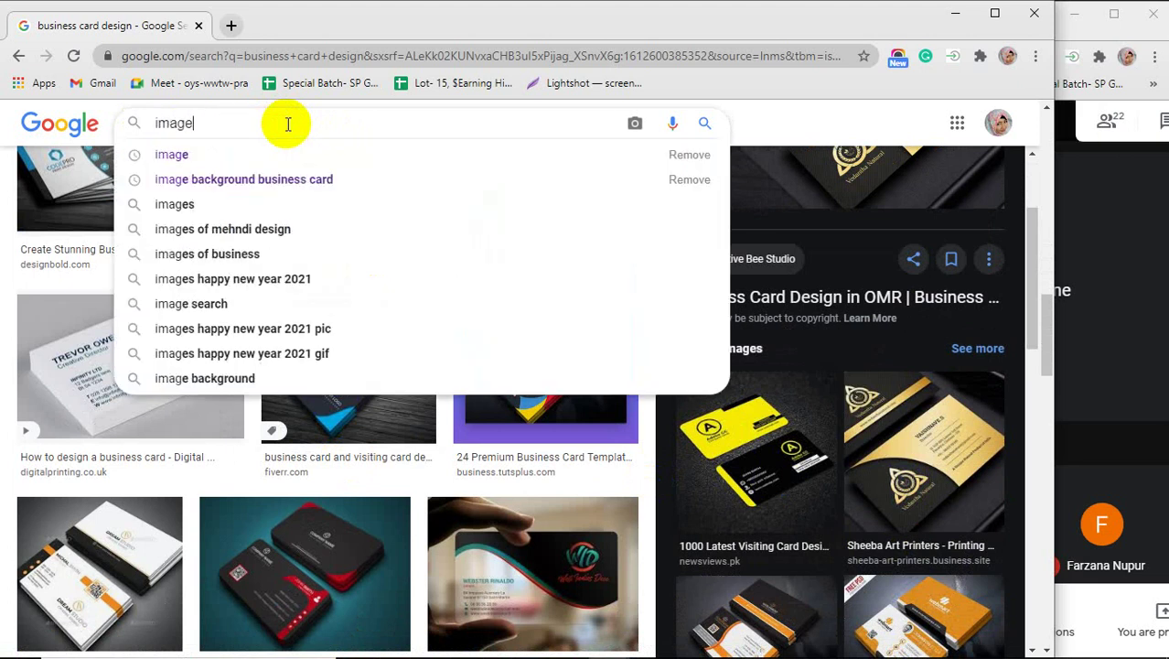
pyautogui.write('m')
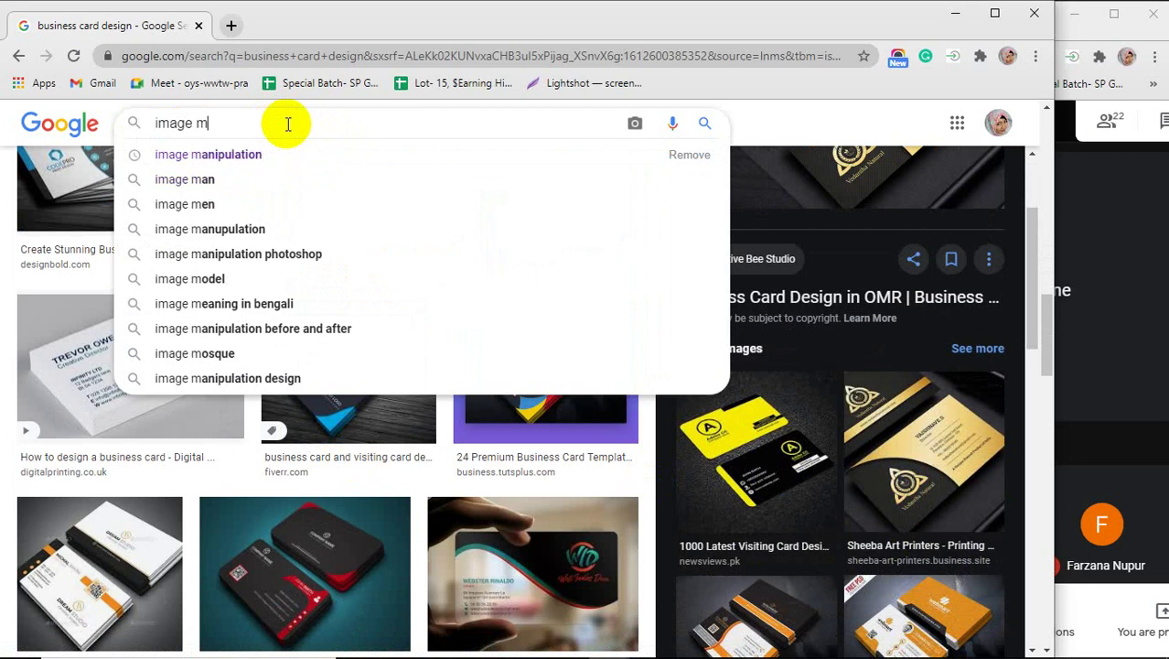
pyautogui.write('ani')
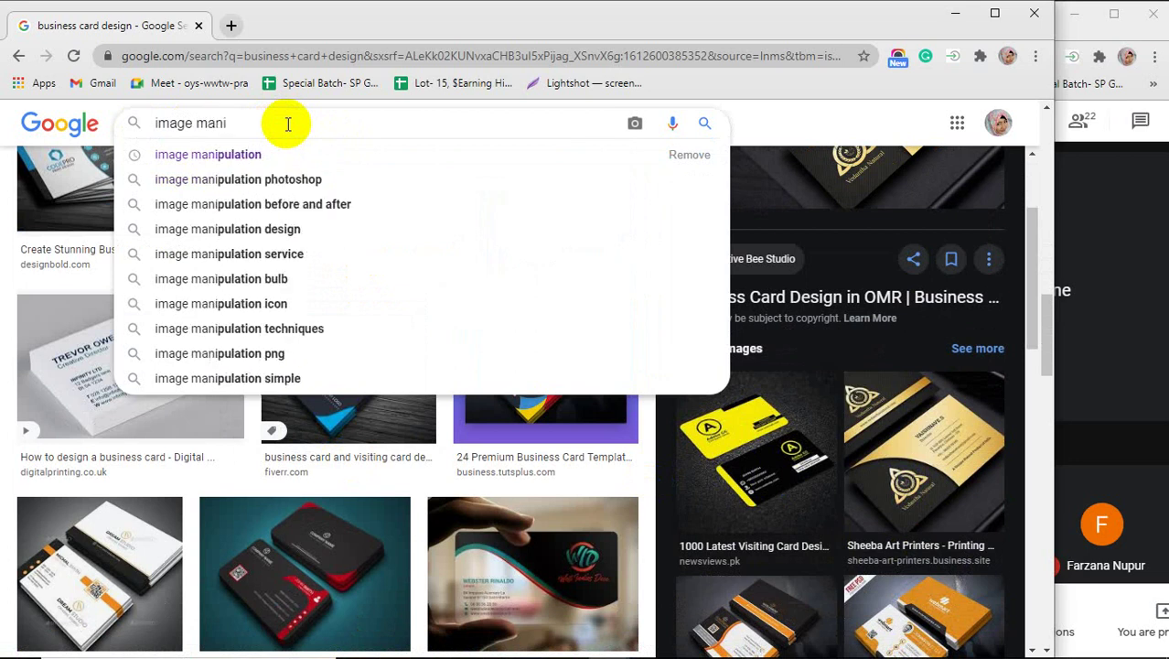
pyautogui.write('pulation')
pyautogui.press('Return')
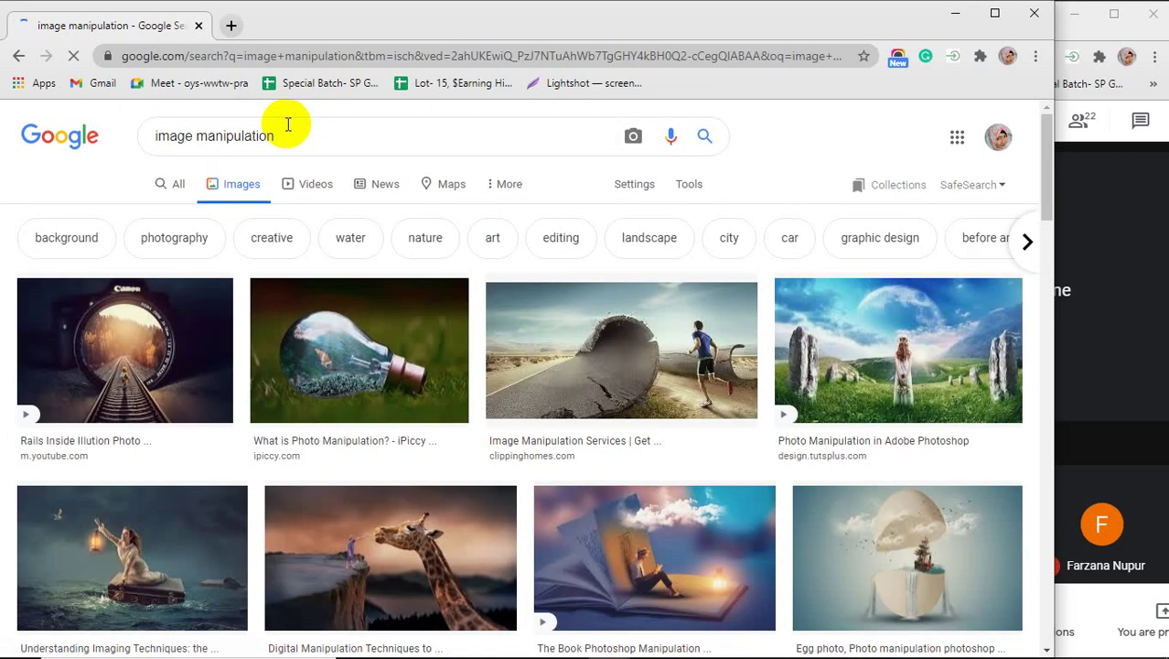
# Examine the image manipulation results, previewing the green lime teacup picture and browsing further examples
pyautogui.scroll(-1, 388, 379)
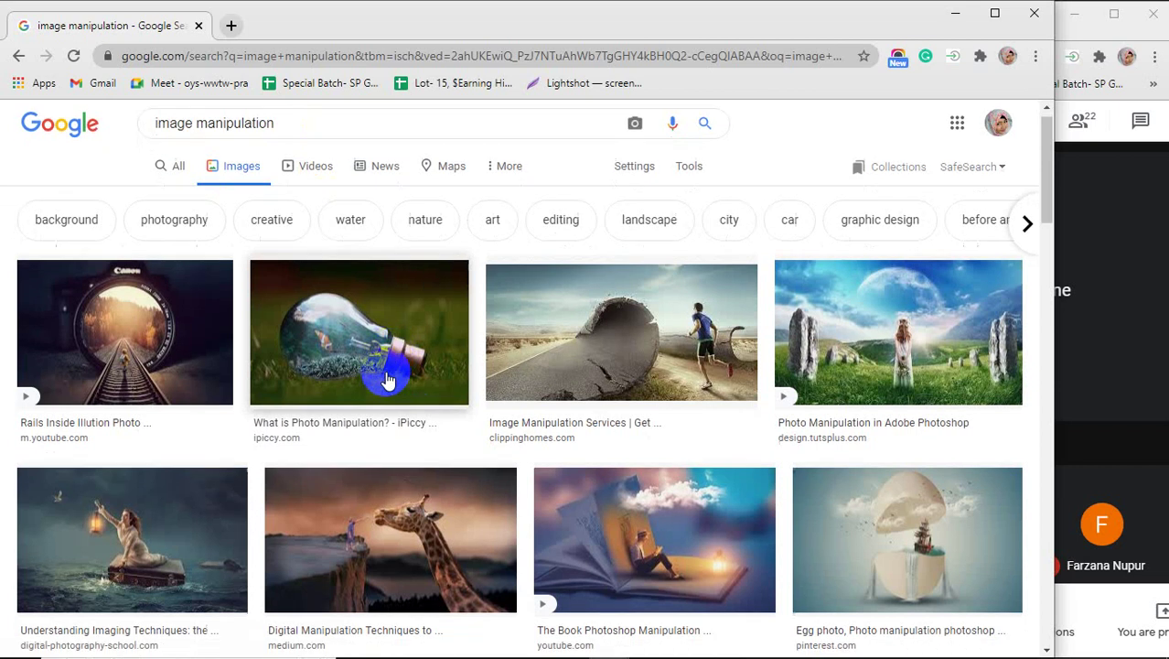
pyautogui.scroll(-5, 388, 380)
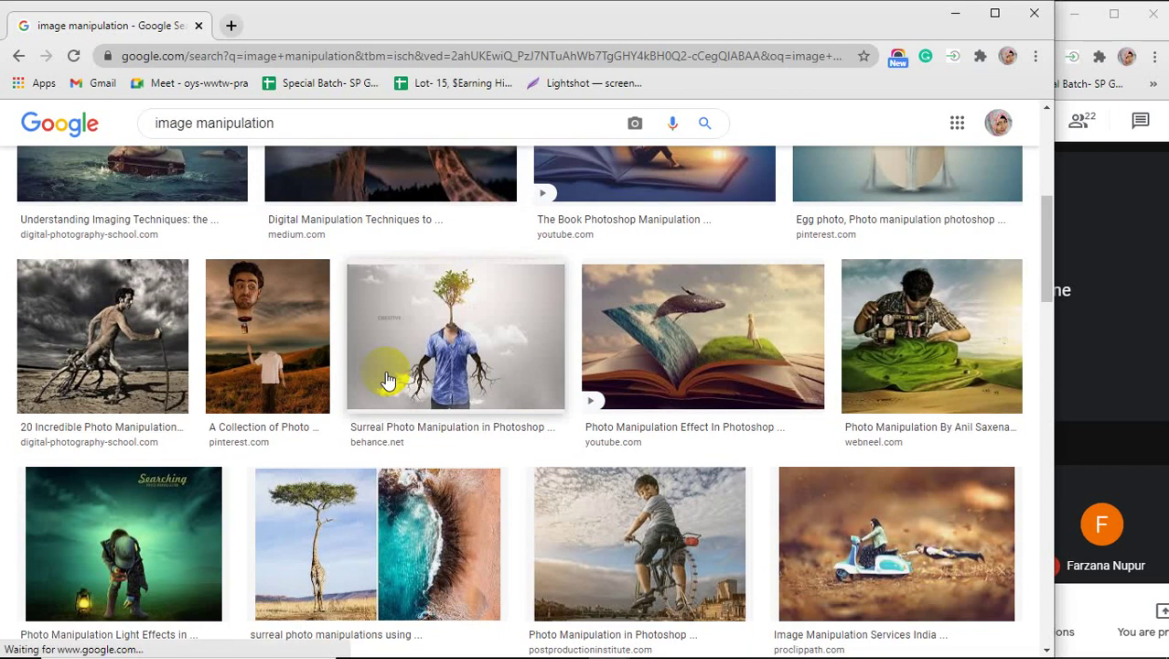
pyautogui.scroll(-15, 388, 380)
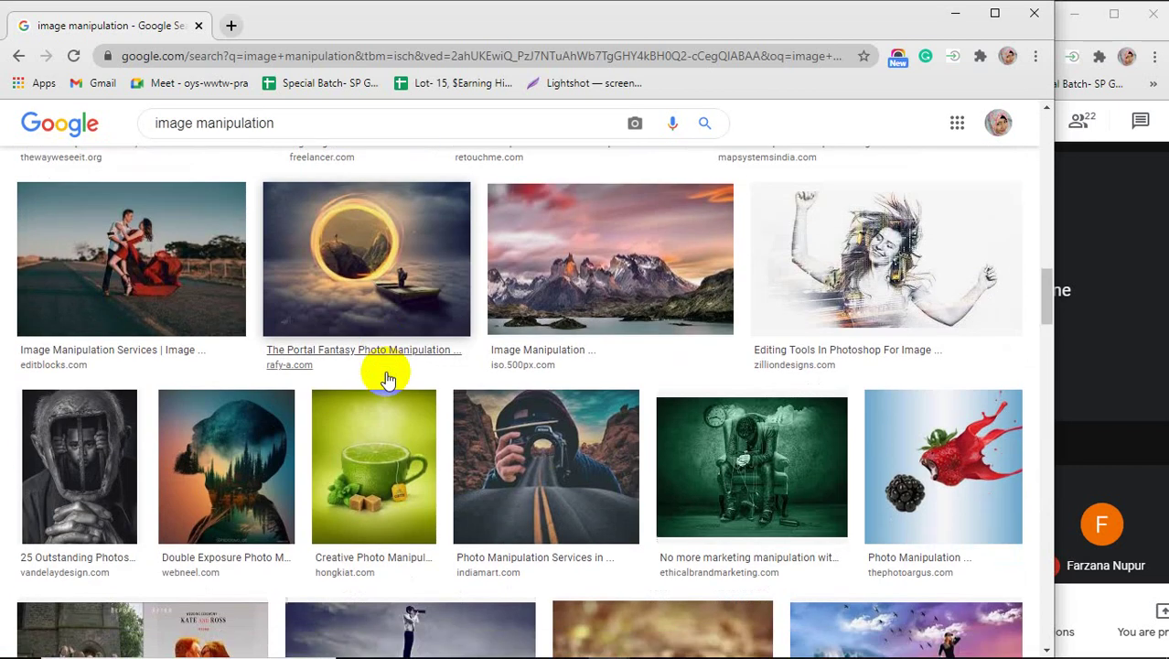
pyautogui.scroll(-3, 388, 379)
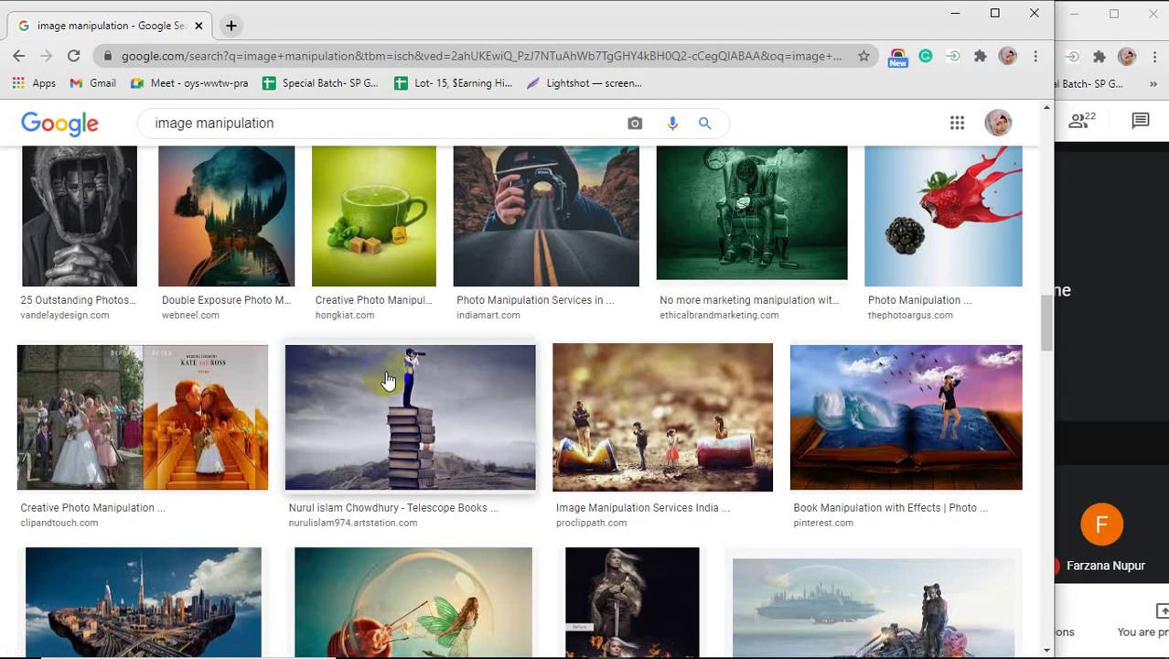
pyautogui.click(375, 219)
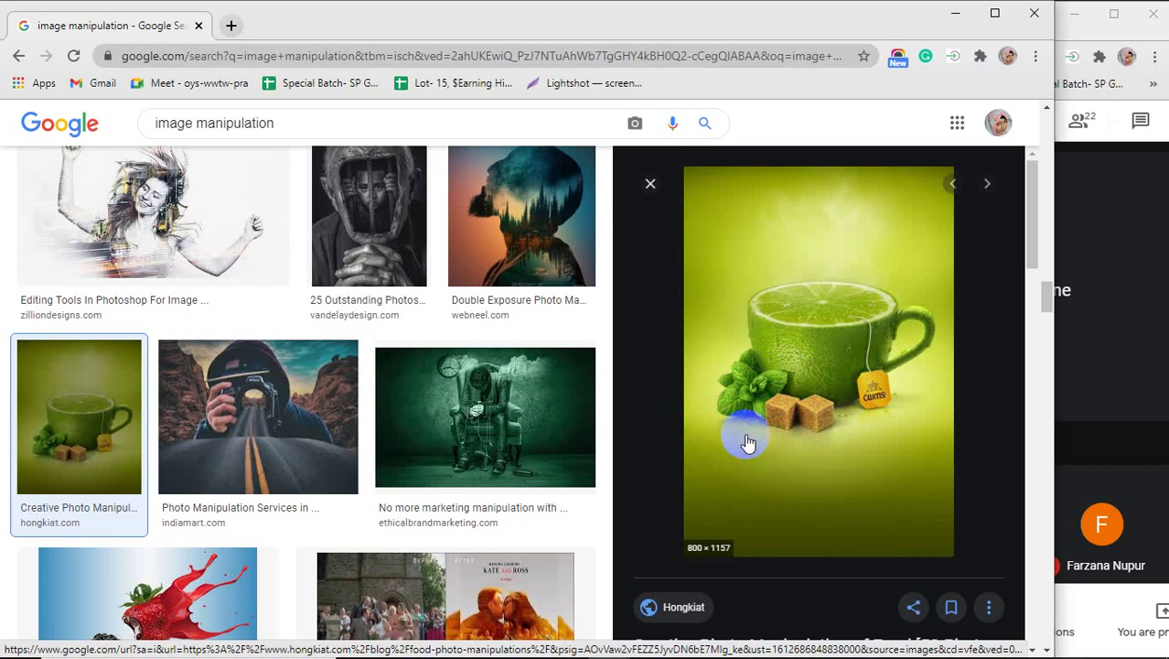
pyautogui.scroll(-3, 469, 439)
pyautogui.scroll(-1, 367, 423)
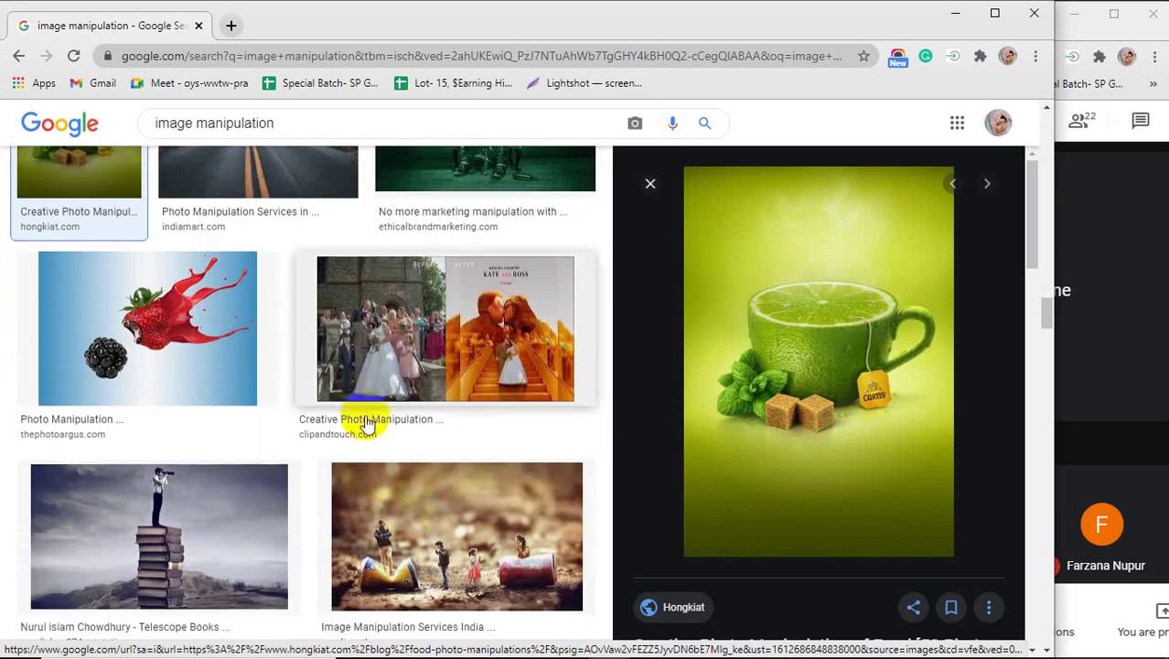
pyautogui.scroll(-4, 366, 424)
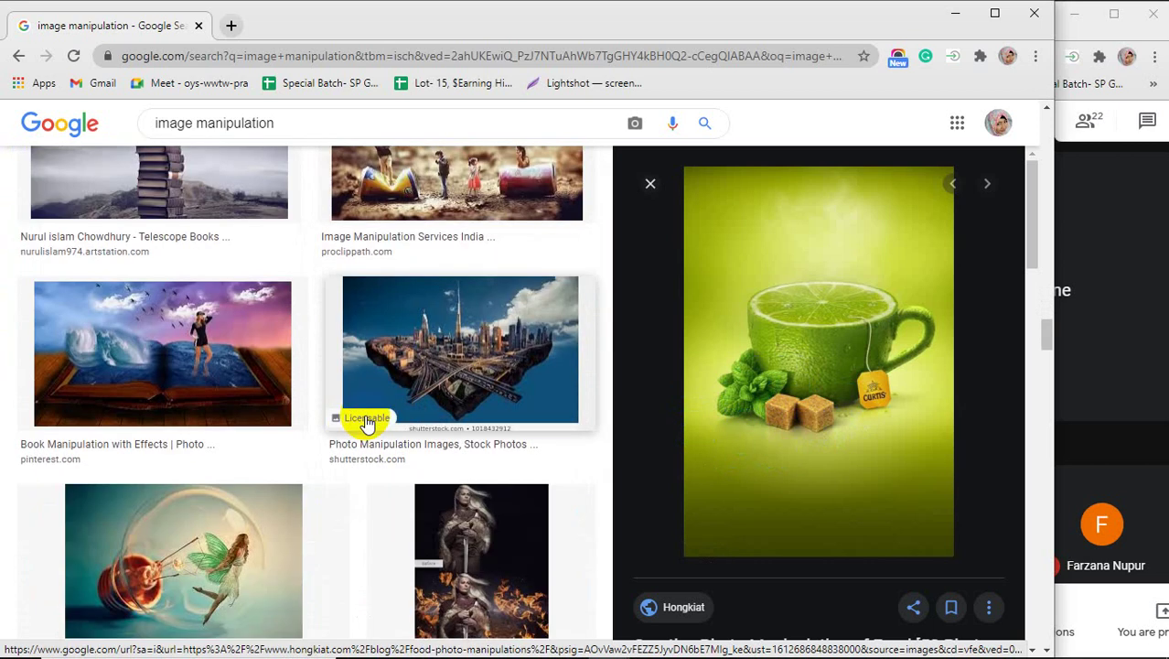
pyautogui.scroll(-2, 367, 424)
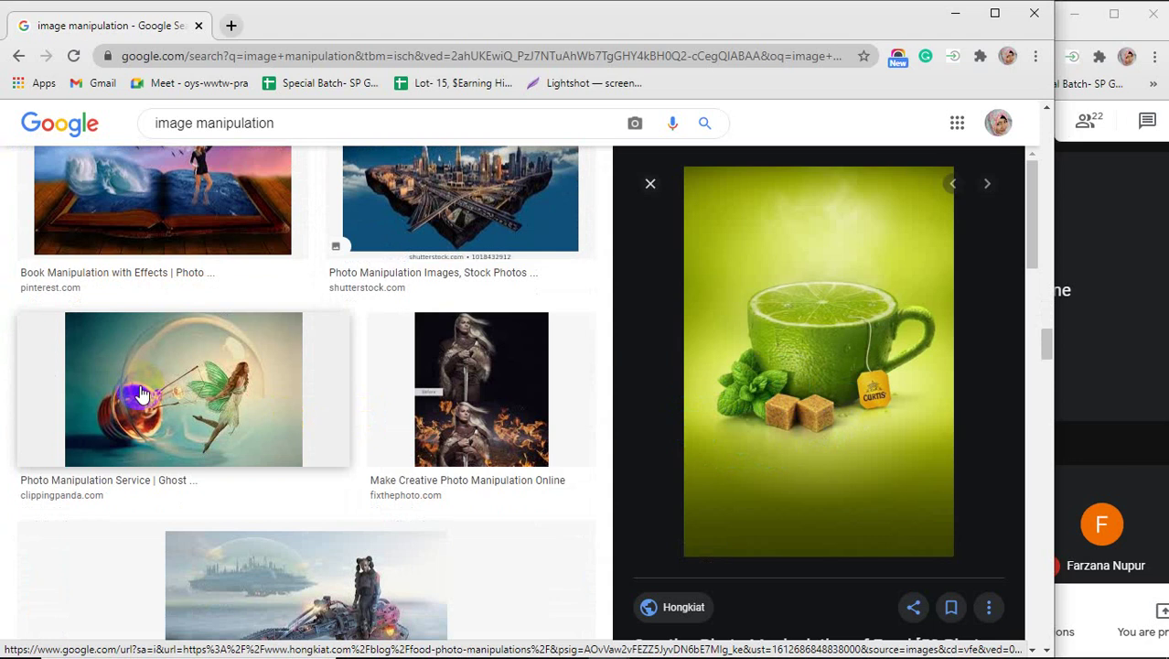
pyautogui.scroll(-9, 170, 392)
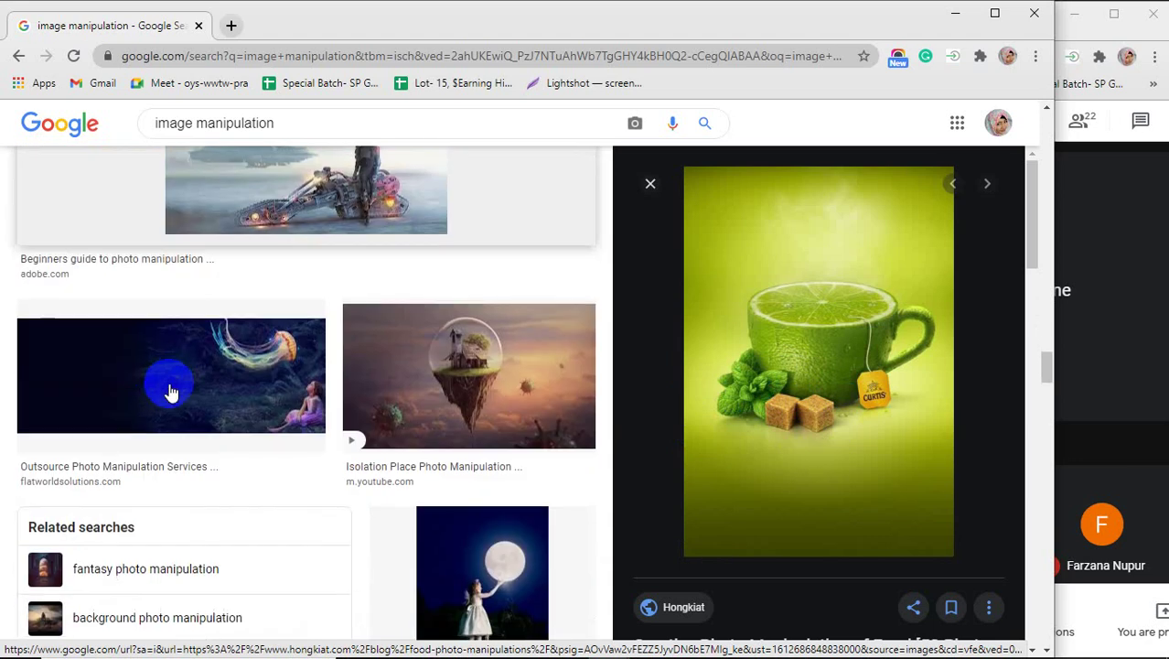
# Browse the related images of the lime teacup, previewing the green Lipton teacup poster and the Lipton Green Tea balance poster
pyautogui.scroll(-5, 751, 443)
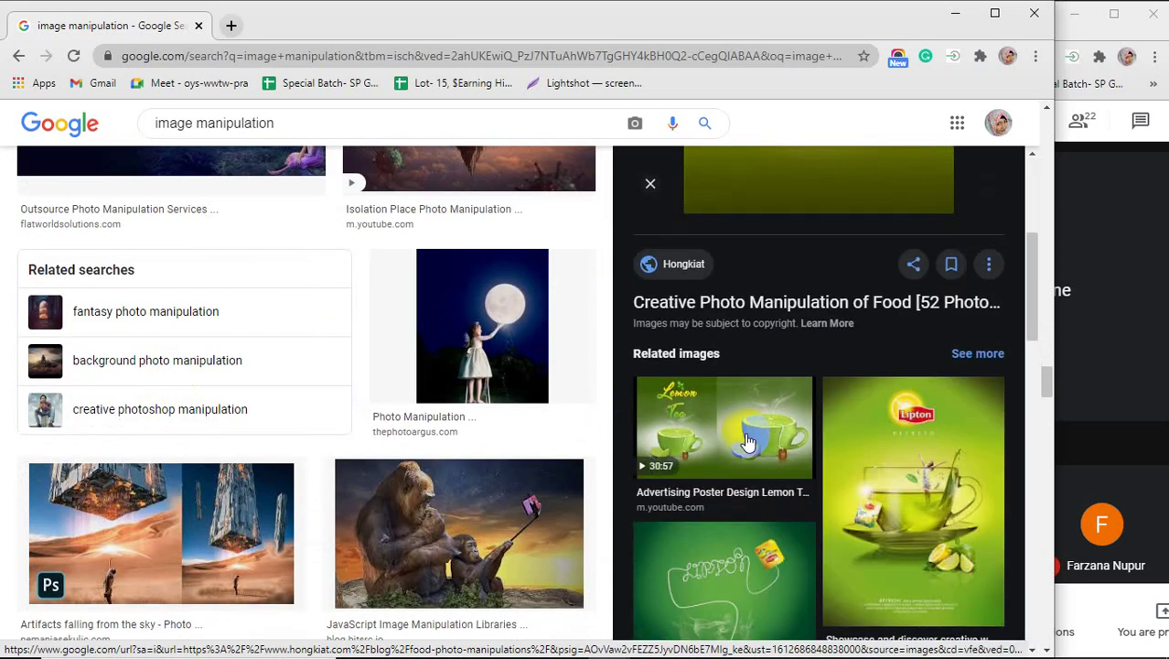
pyautogui.scroll(-1, 745, 432)
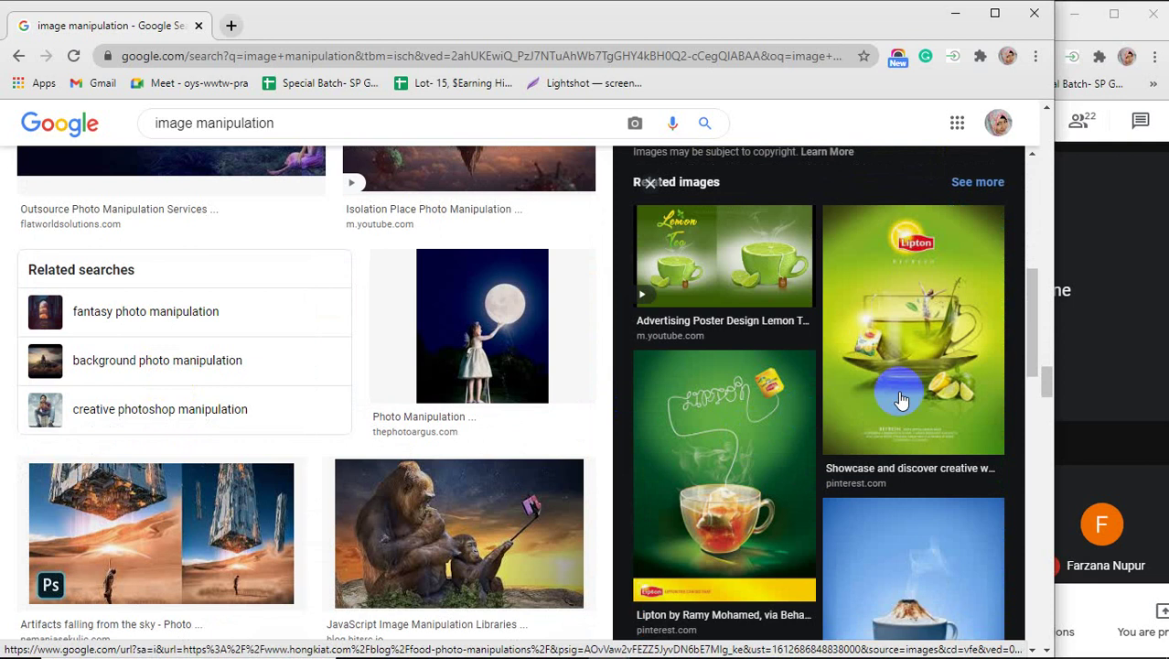
pyautogui.click(917, 359)
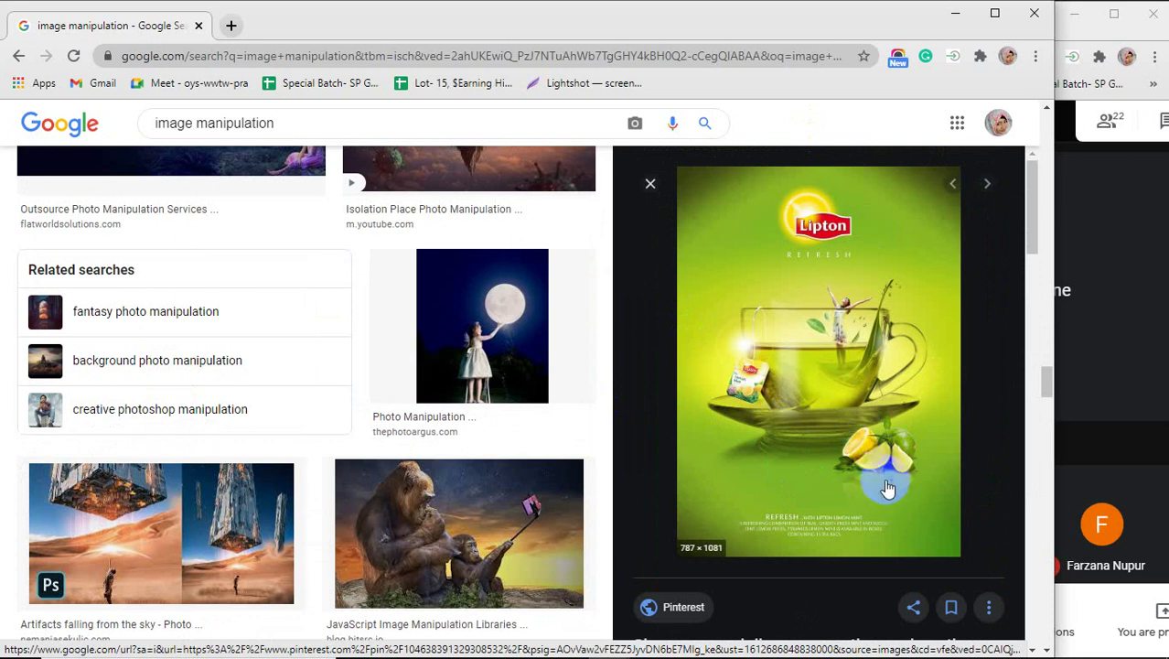
pyautogui.scroll(-4, 775, 450)
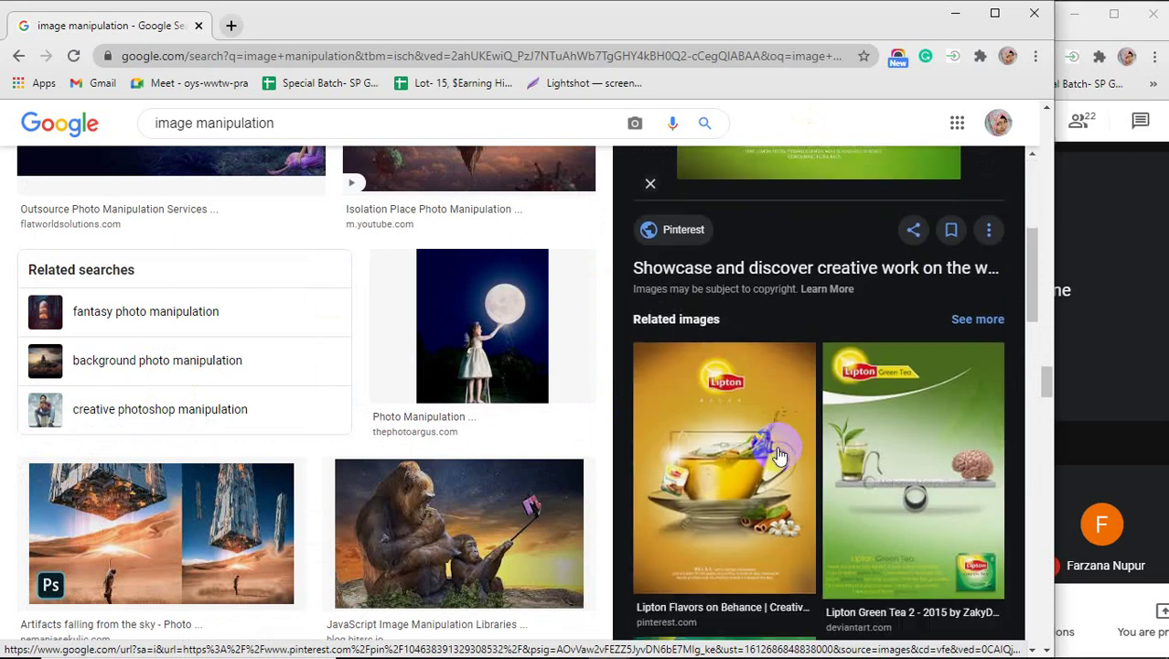
pyautogui.scroll(-2, 778, 455)
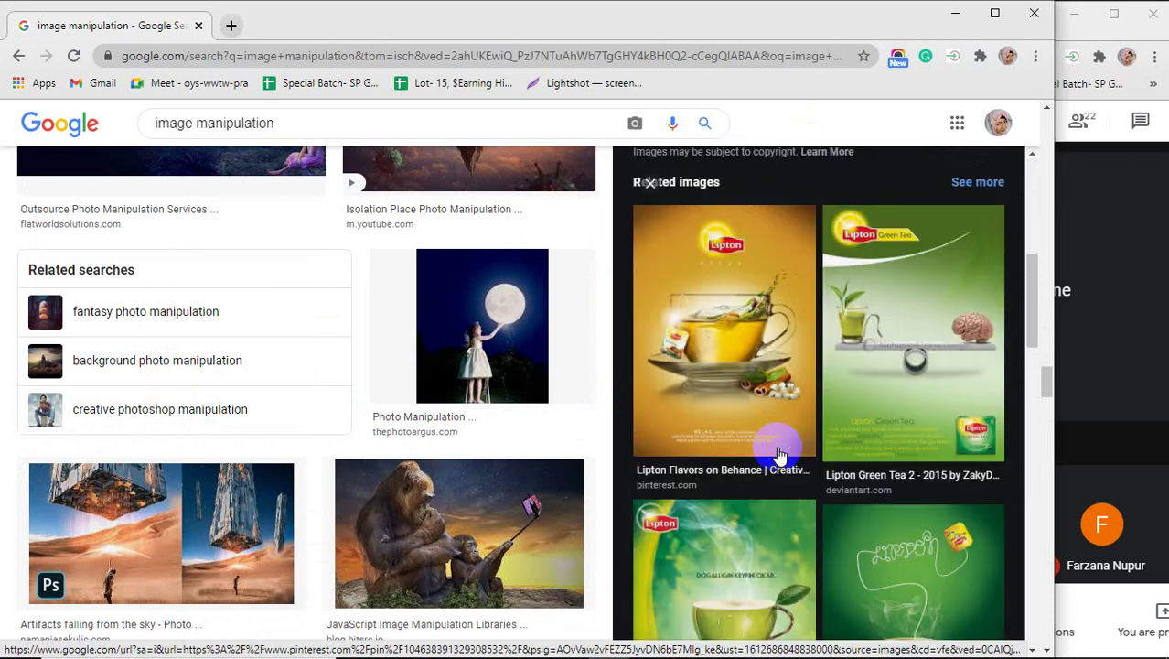
pyautogui.click(886, 358)
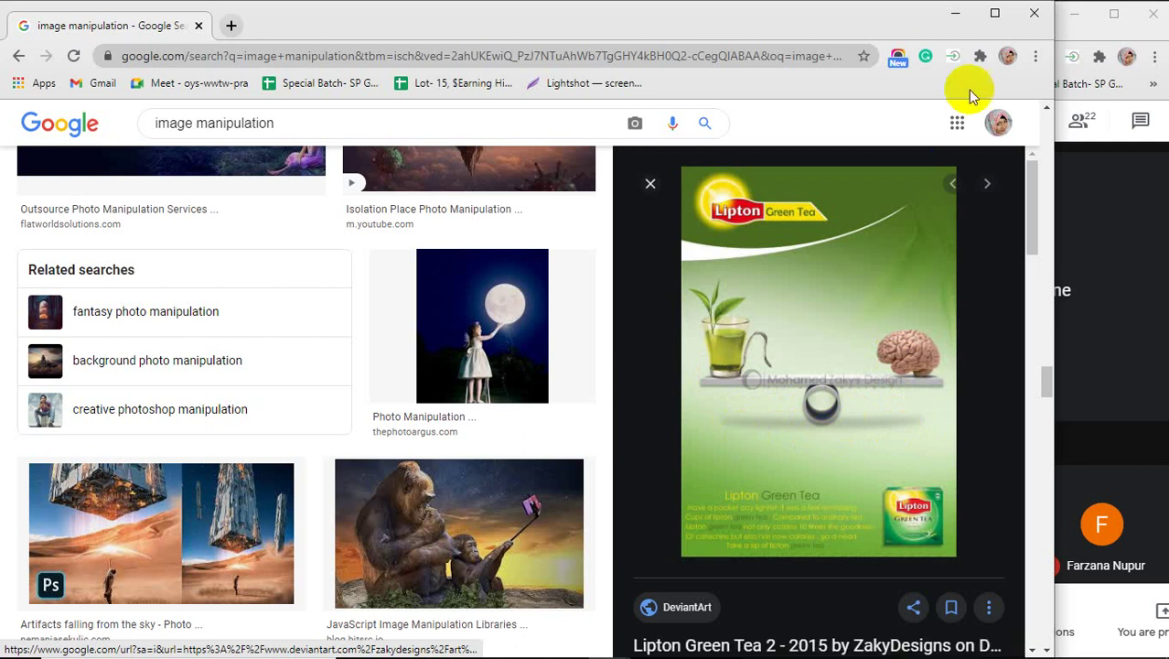
# Minimise the browser to return to Photoshop and shift the orange rectangle slightly downward on the canvas
pyautogui.click(955, 14)
pyautogui.click(473, 315)
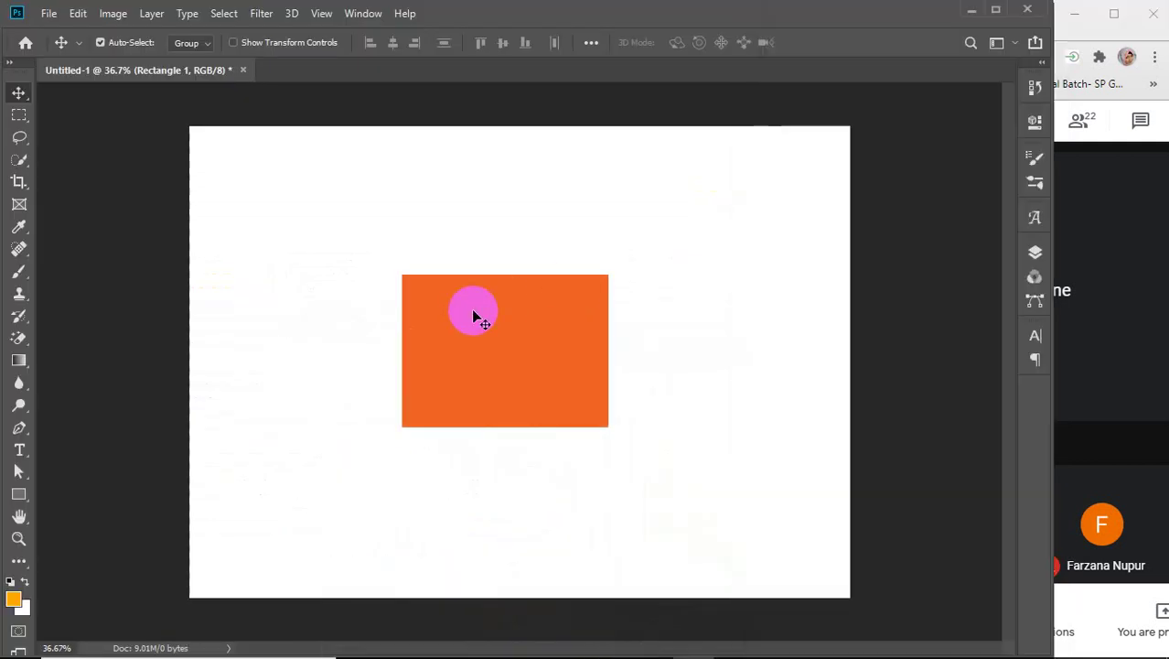
pyautogui.moveTo(467, 330)
pyautogui.mouseDown()
pyautogui.moveTo(523, 341)
pyautogui.moveTo(463, 341)
pyautogui.mouseUp()
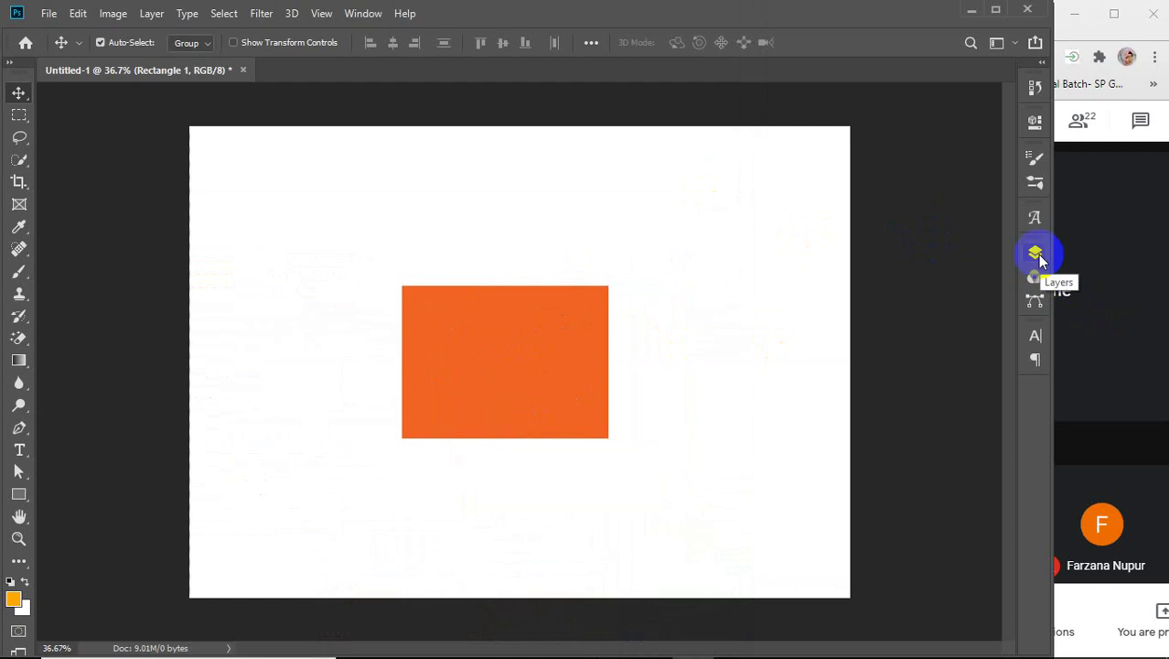
# Show the Layers panel and point out the Blending Options command for the Rectangle 1 layer
pyautogui.click(363, 13)
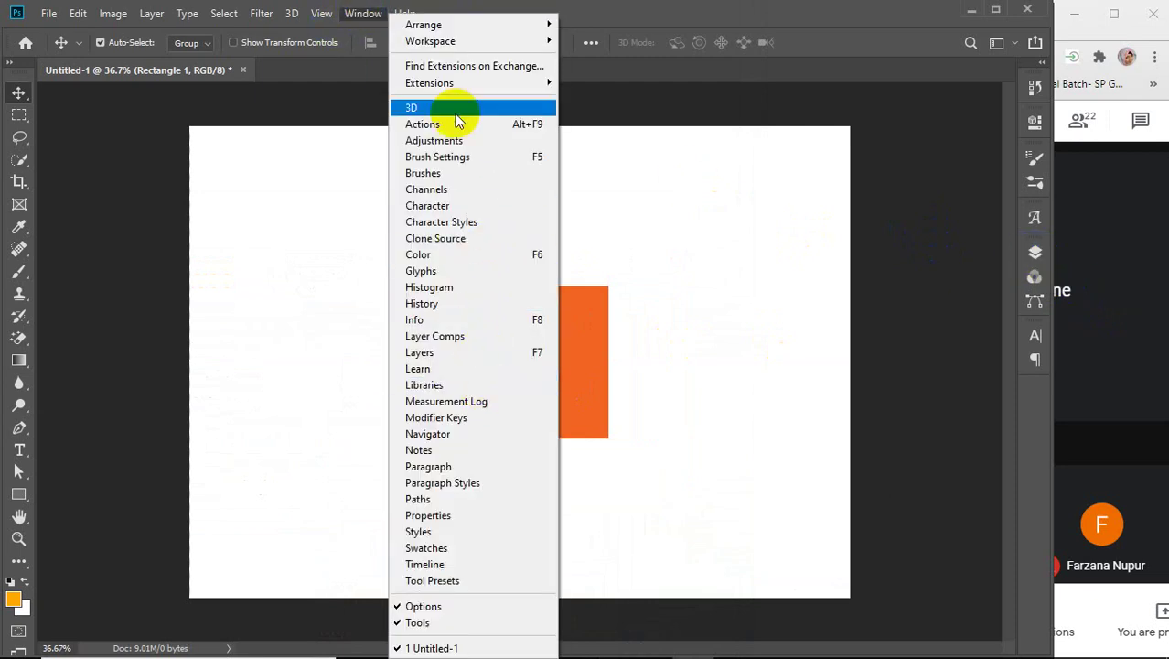
pyautogui.click(1036, 252)
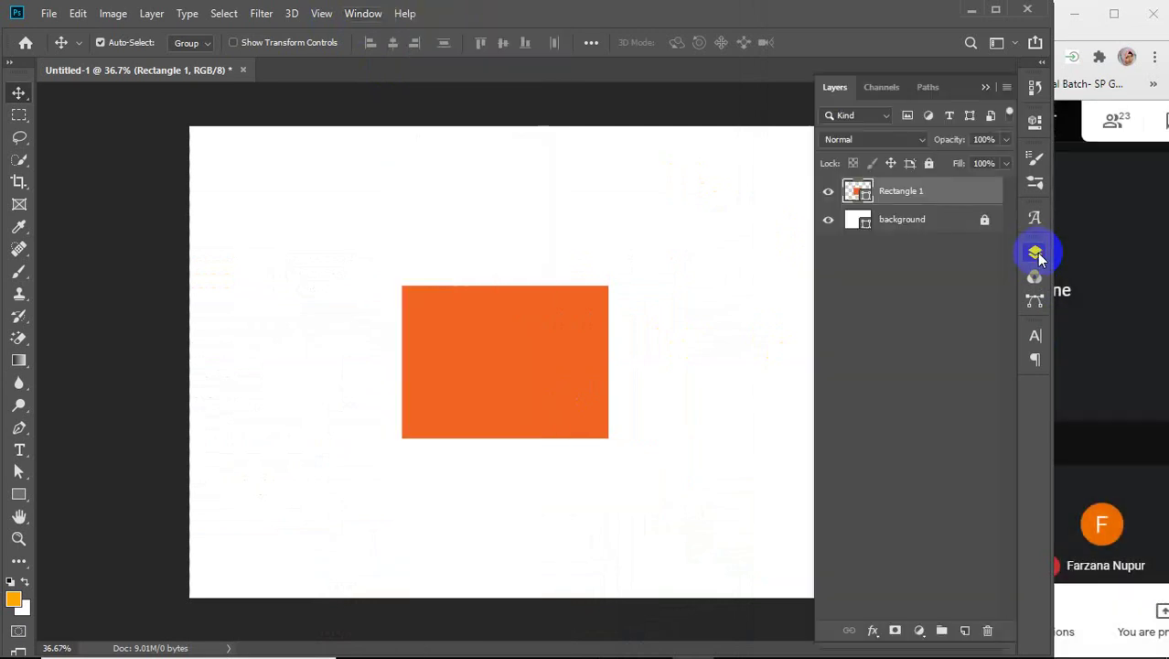
pyautogui.rightClick(947, 192)
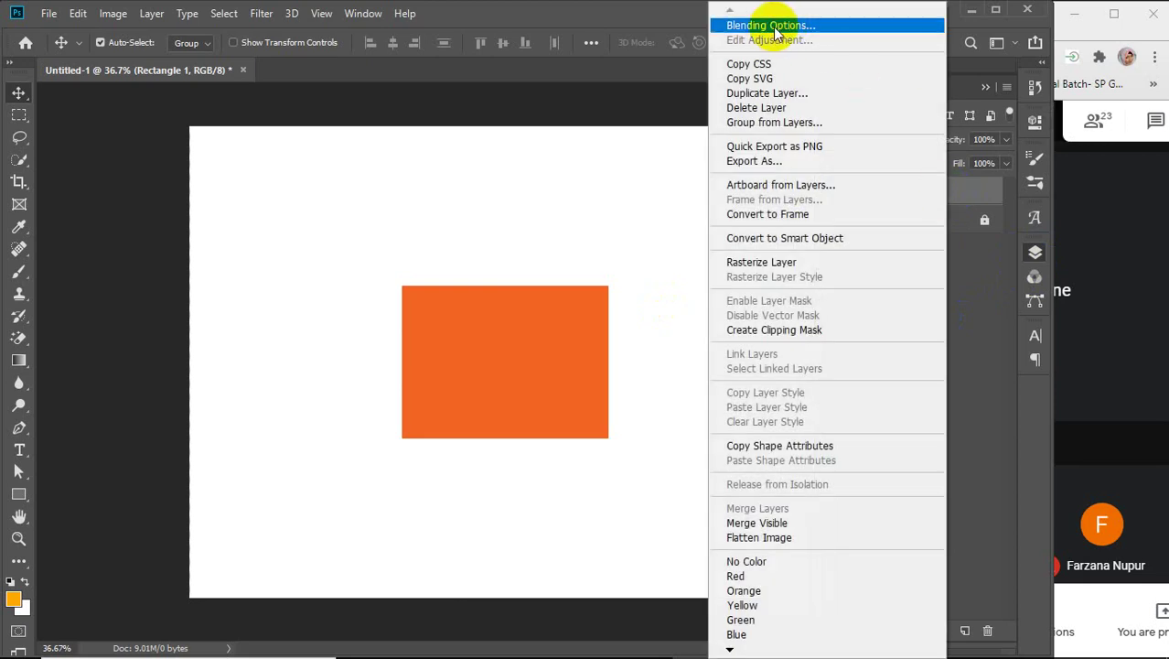
pyautogui.click(975, 198)
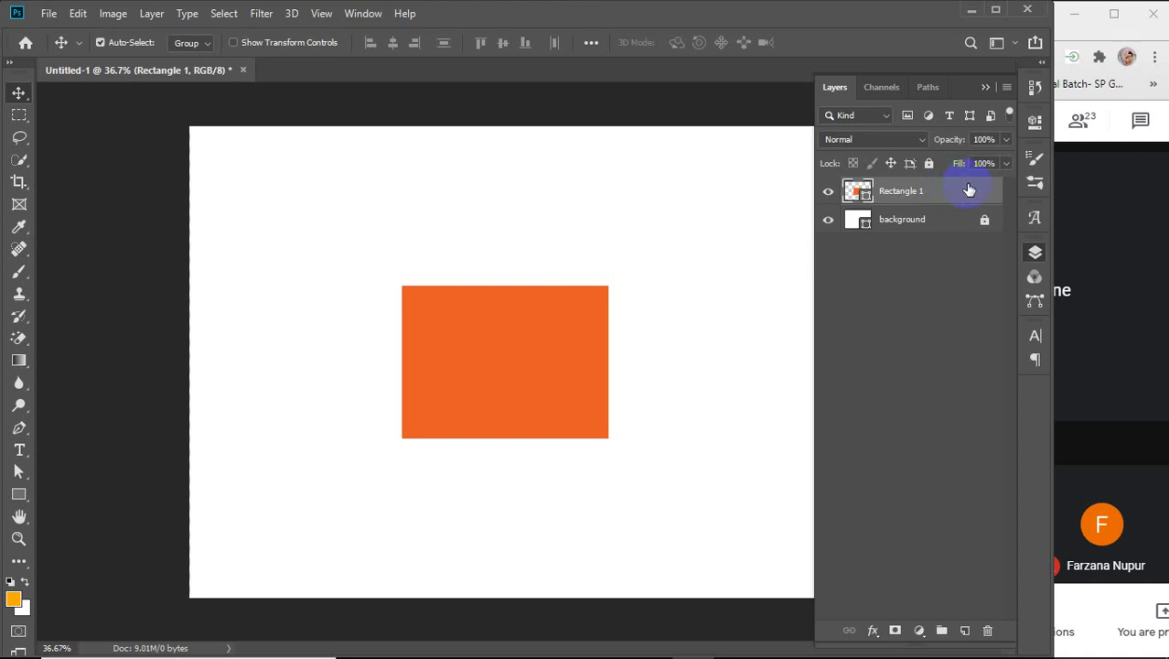
pyautogui.doubleClick(969, 189)
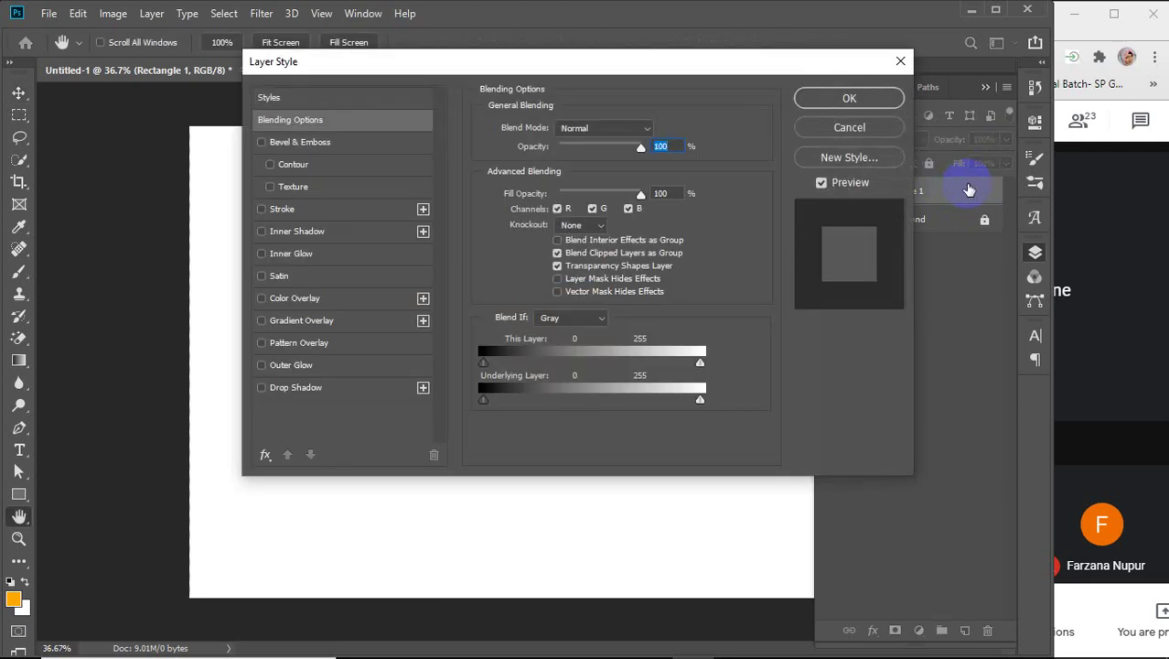
pyautogui.click(833, 126)
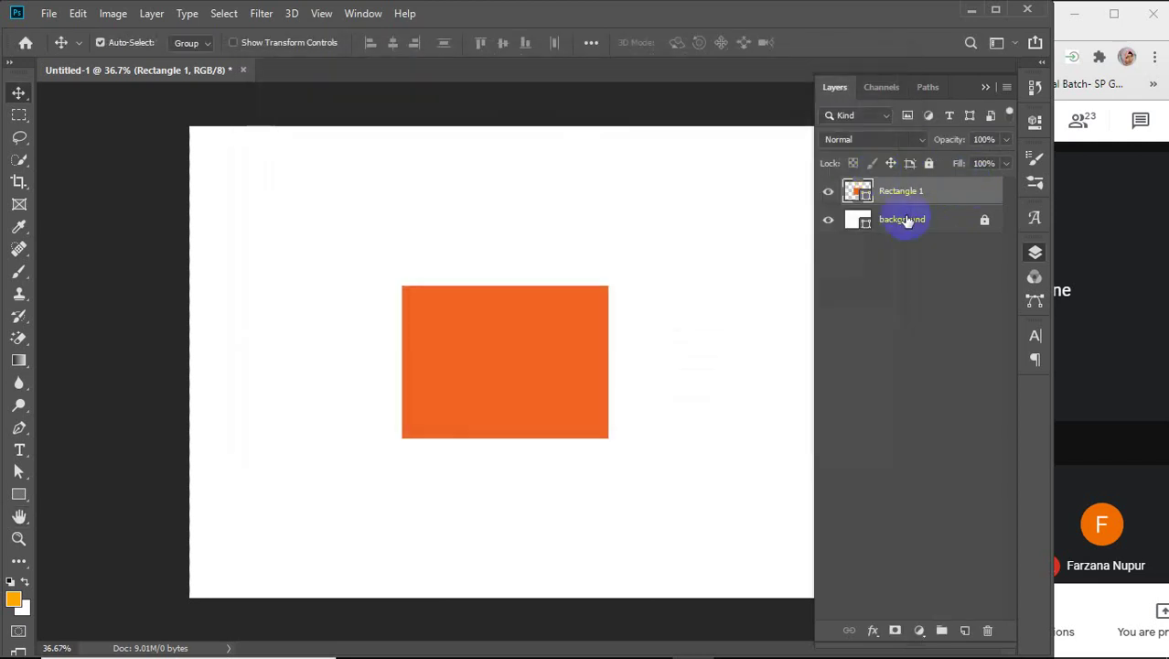
pyautogui.rightClick(953, 191)
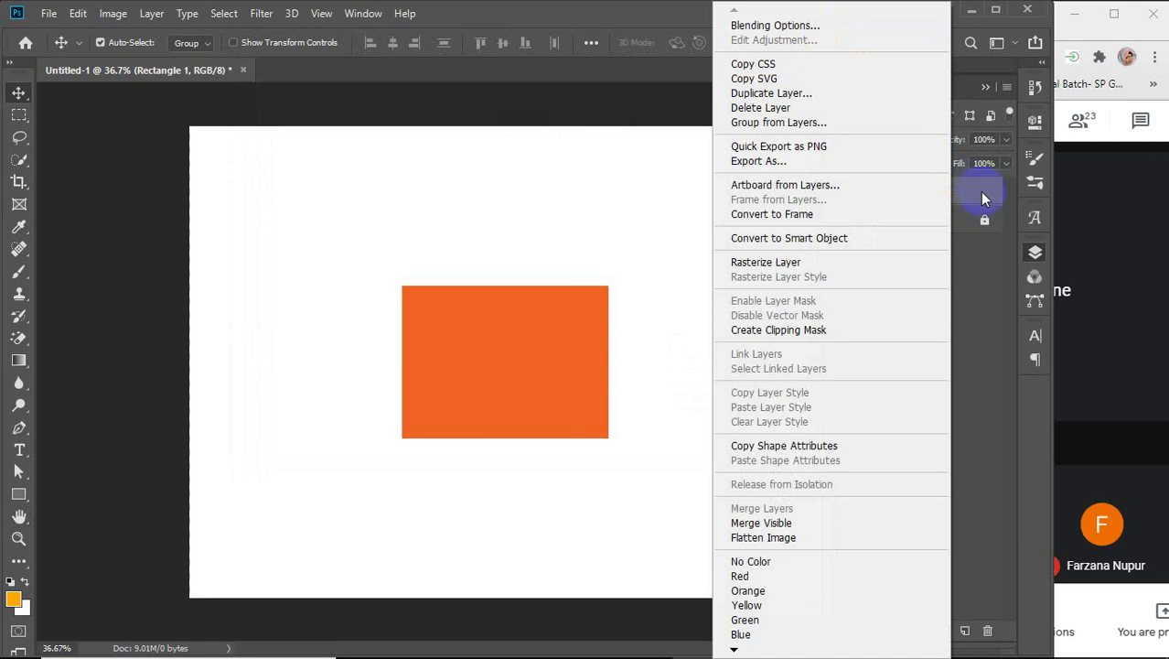
pyautogui.click(979, 191)
# Open the Layer Style settings of the Rectangle 1 layer and move the dialog aside to uncover the orange rectangle
pyautogui.doubleClick(974, 197)
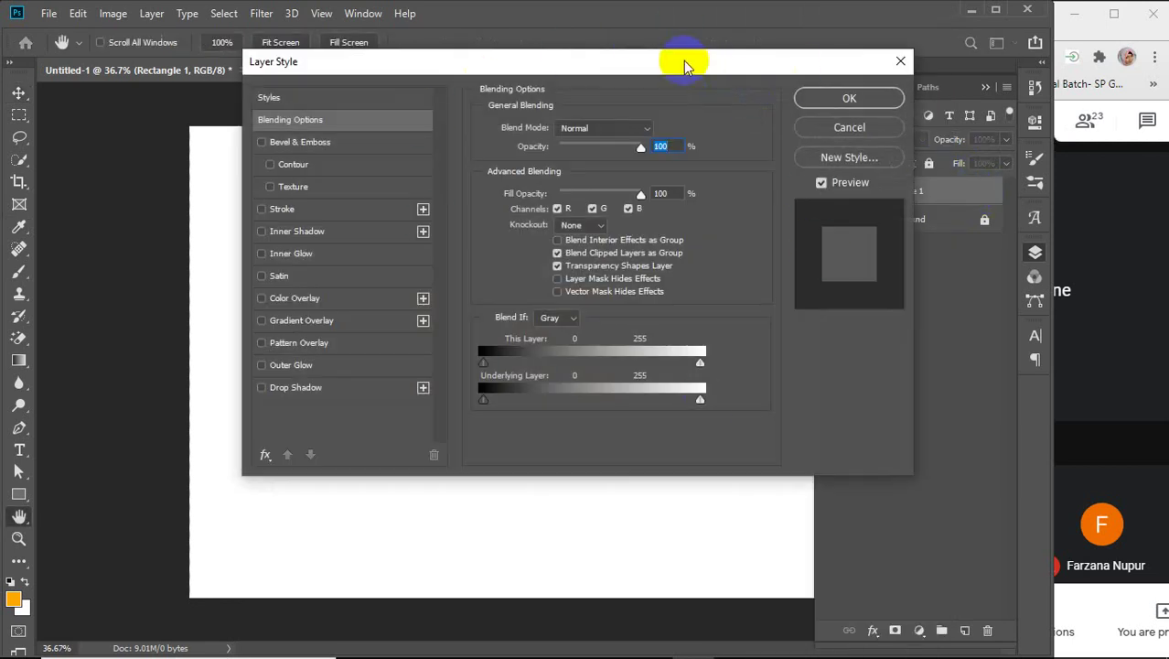
pyautogui.moveTo(683, 60); pyautogui.dragTo(1074, 38)
pyautogui.moveTo(986, 47); pyautogui.dragTo(1016, 49)
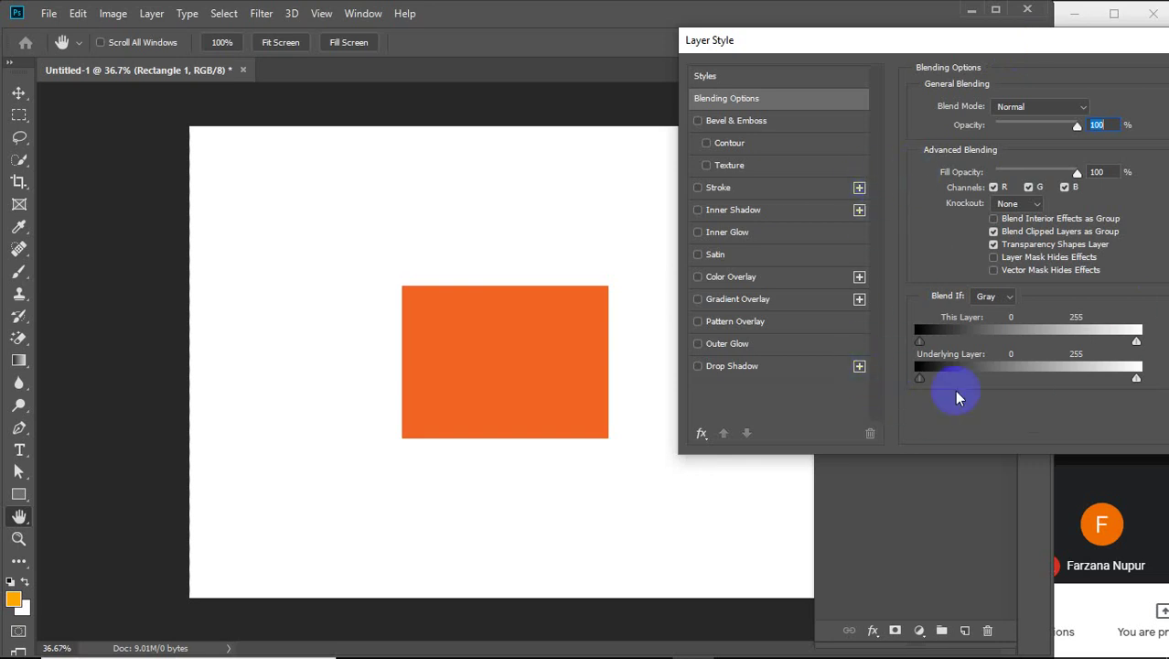
pyautogui.click(675, 430)
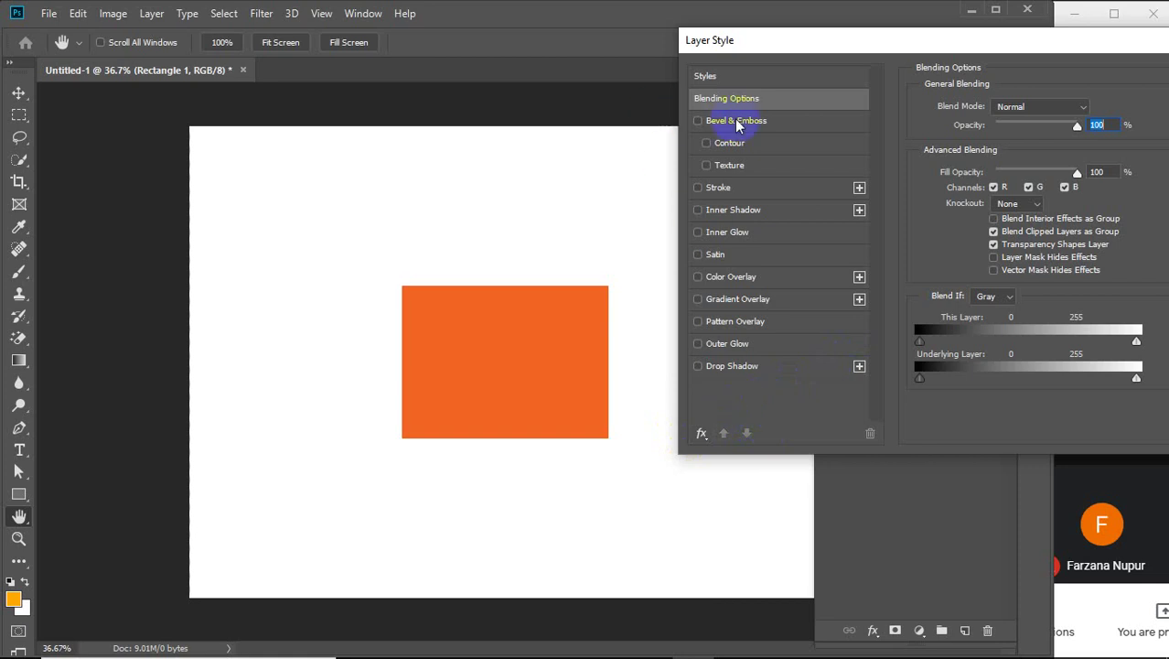
# Try the Drop Shadow, Pattern Overlay, Gradient Overlay, Satin and Inner Glow effects on the rectangle, switching each one off again
pyautogui.click(697, 367)
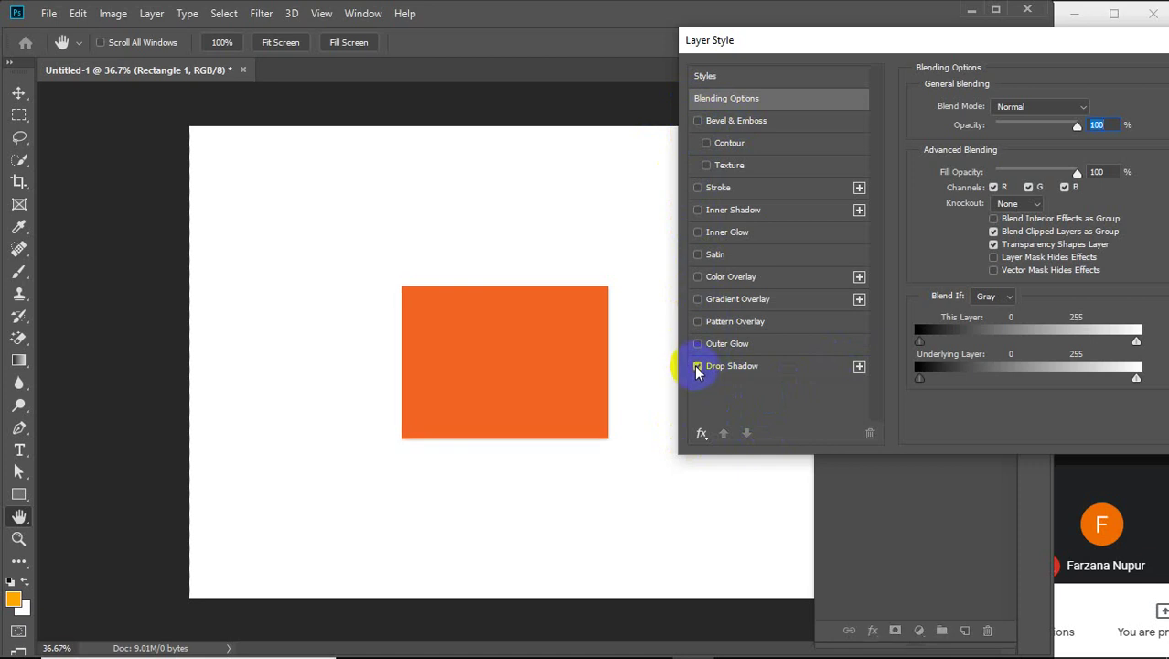
pyautogui.click(697, 367)
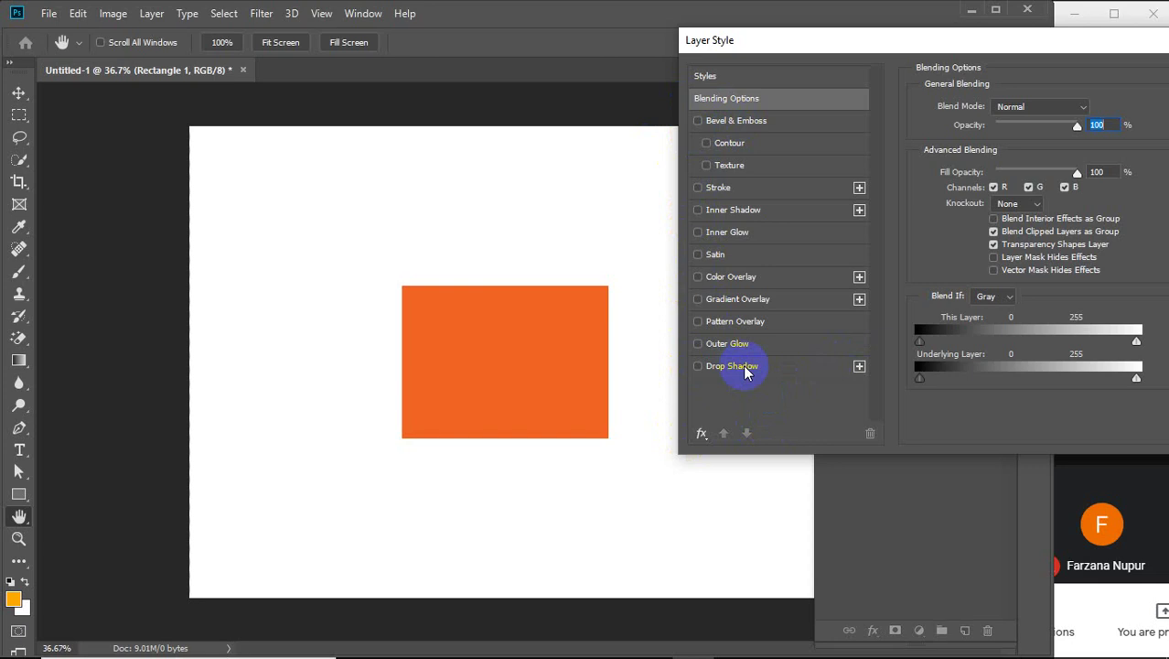
pyautogui.click(698, 322)
pyautogui.click(698, 322)
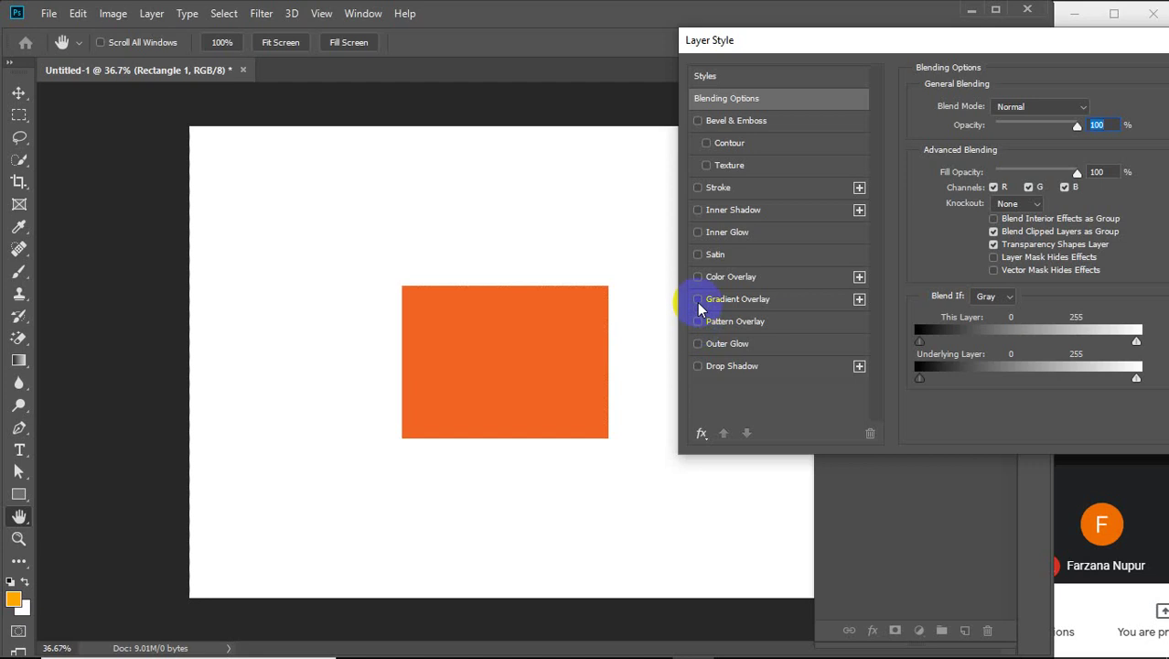
pyautogui.click(698, 299)
pyautogui.click(698, 299)
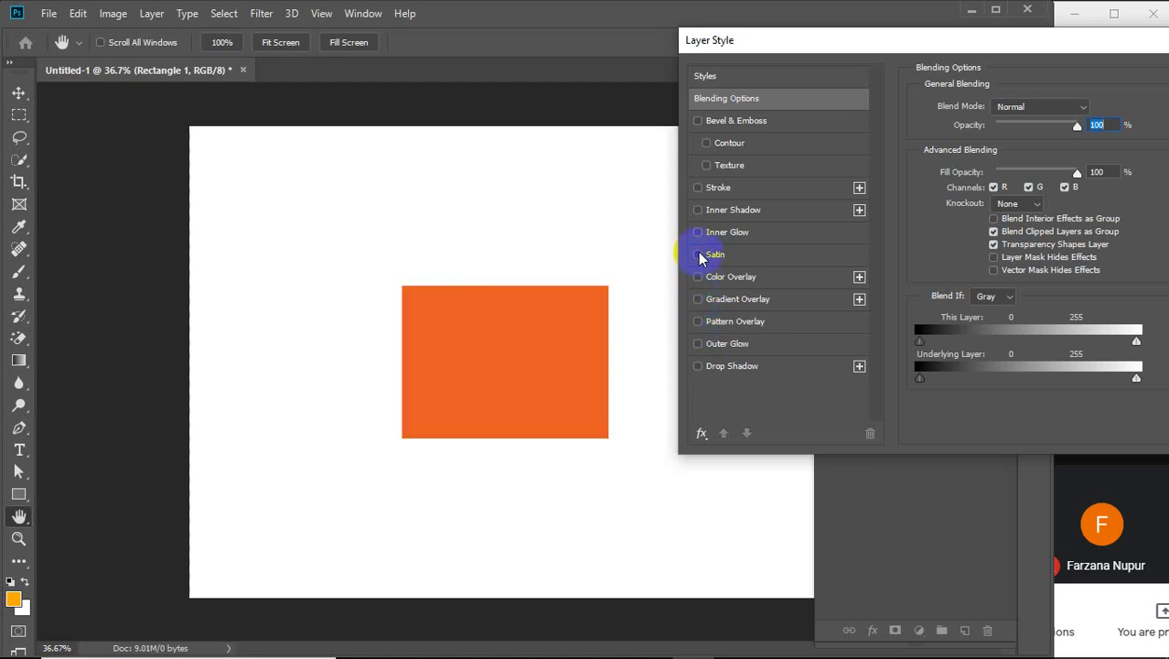
pyautogui.click(699, 255)
pyautogui.click(699, 254)
pyautogui.click(699, 233)
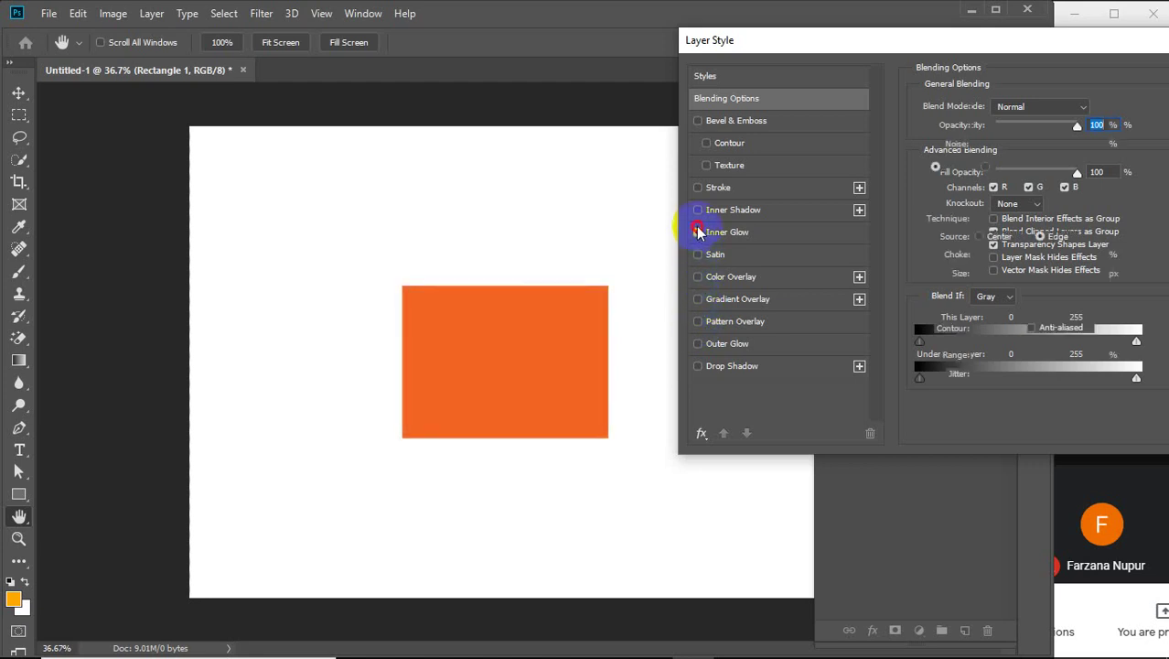
pyautogui.click(704, 233)
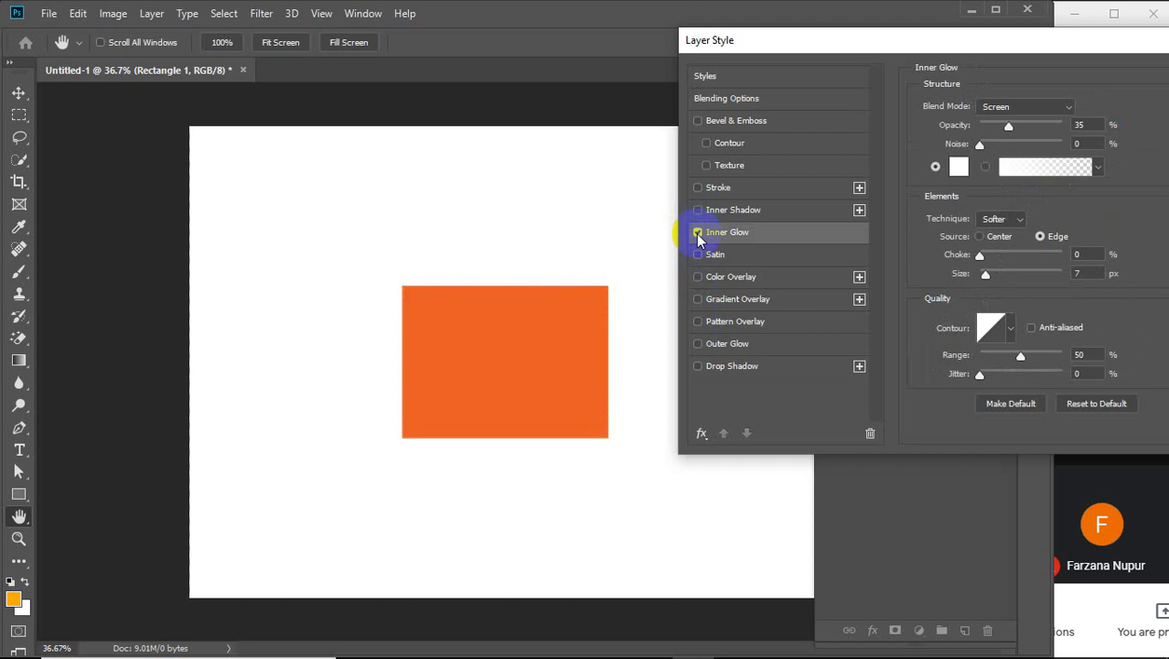
pyautogui.click(698, 233)
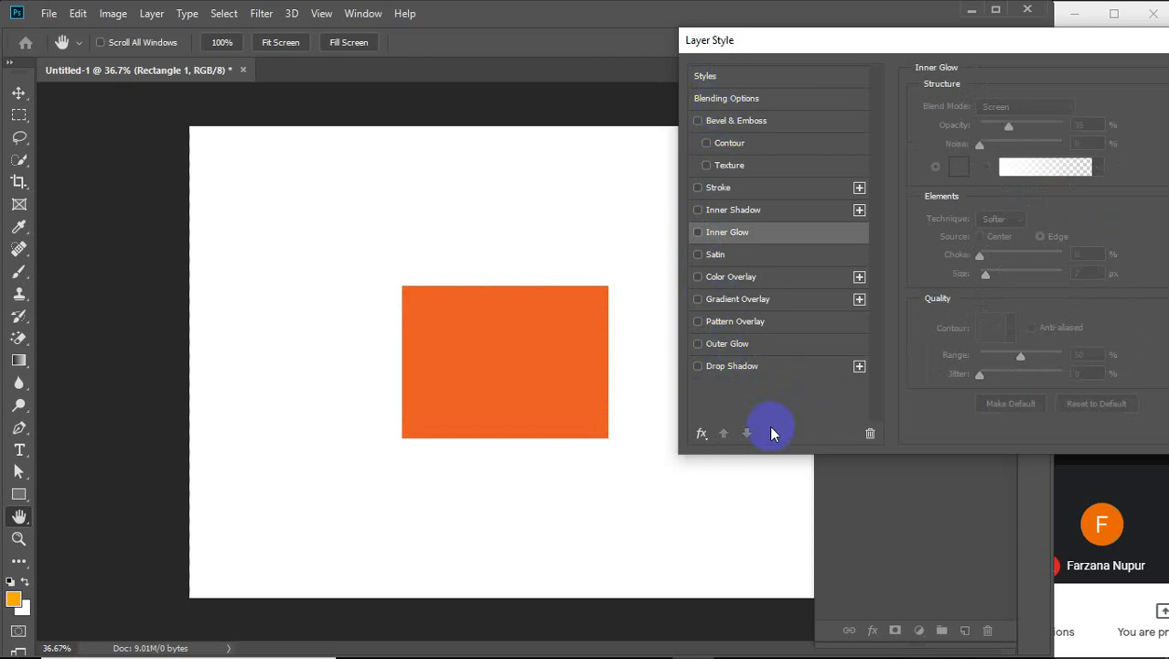
# Try the Drop Shadow and Pattern Overlay effects on the orange rectangle again, switching each one off after showing it
pyautogui.click(731, 365)
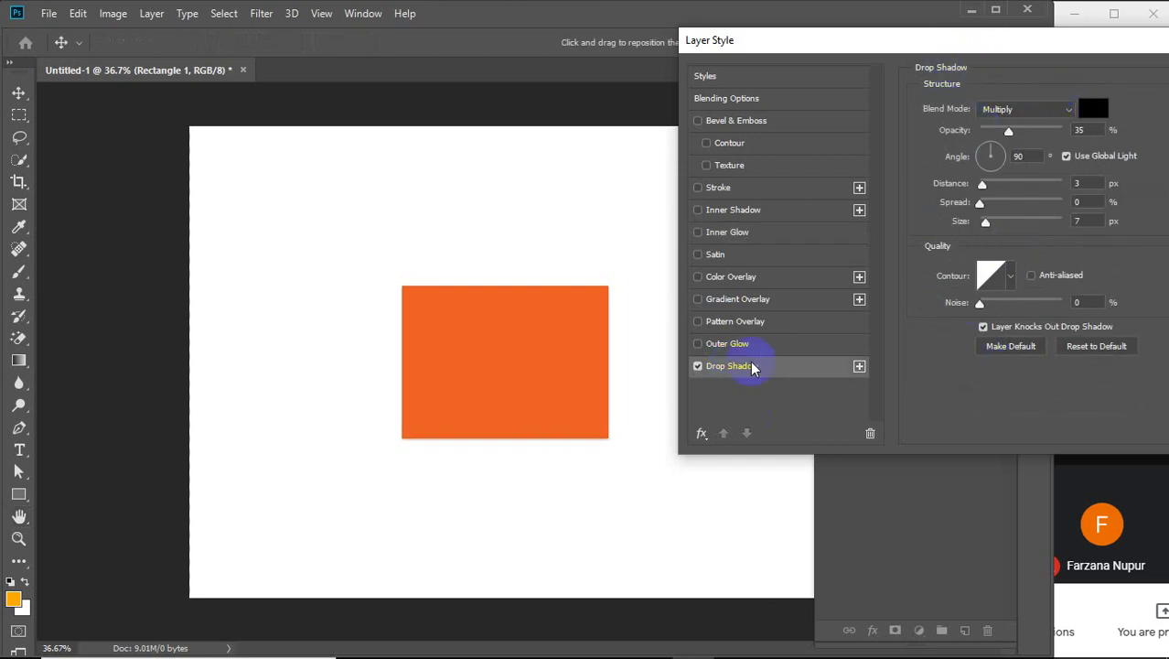
pyautogui.click(698, 366)
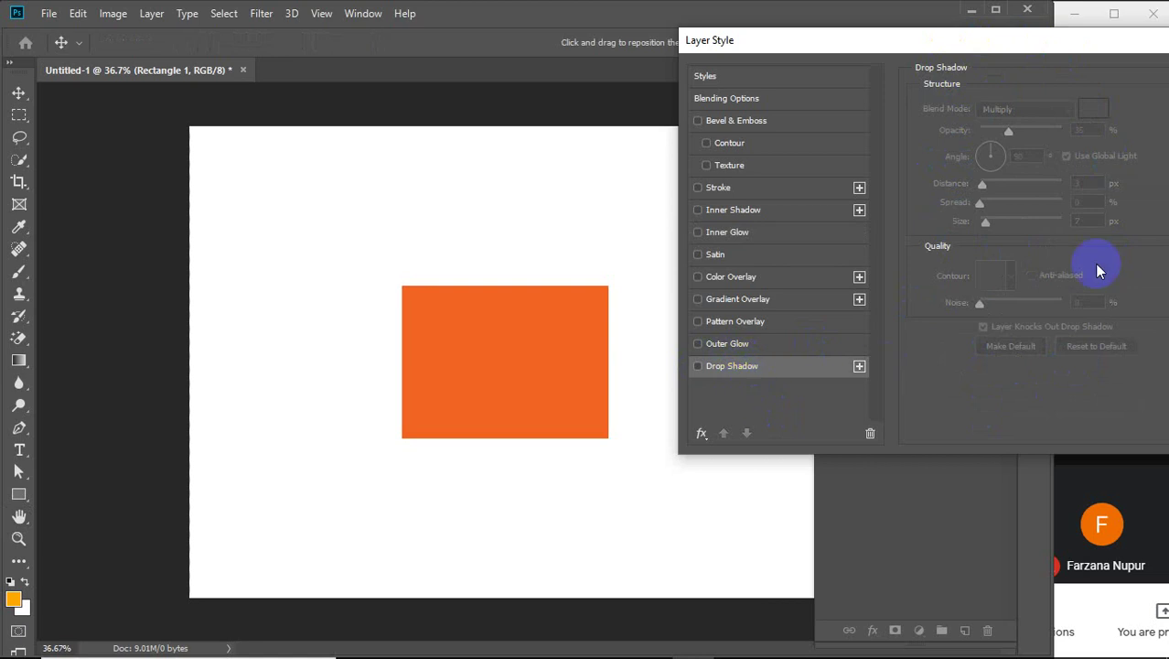
pyautogui.click(698, 321)
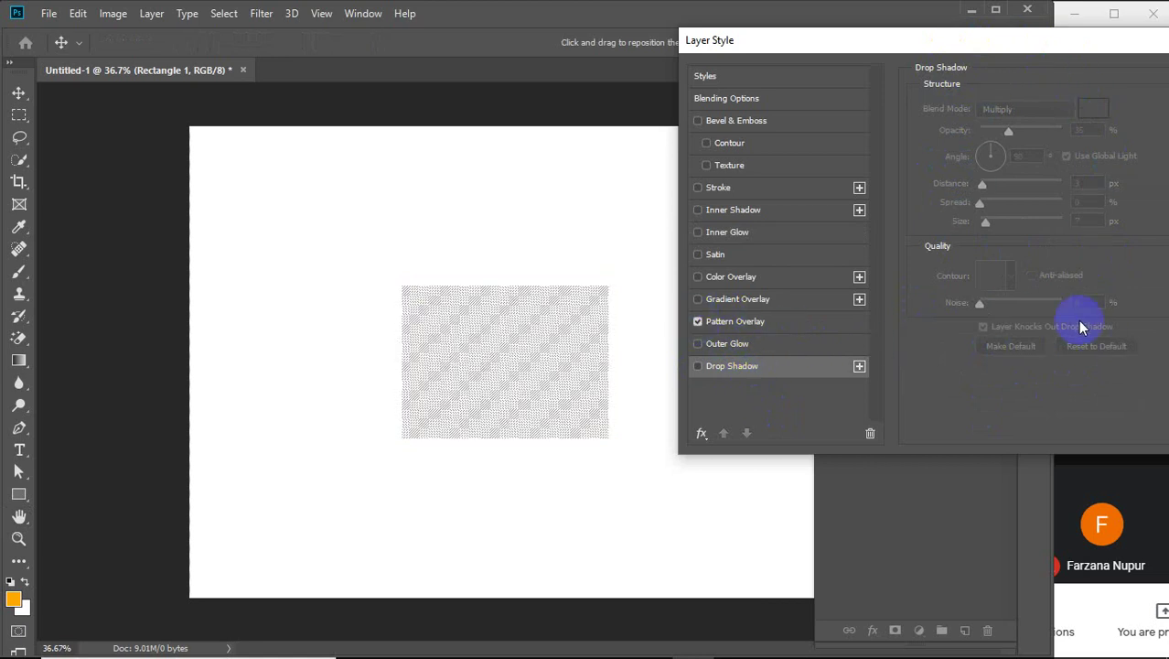
pyautogui.click(698, 321)
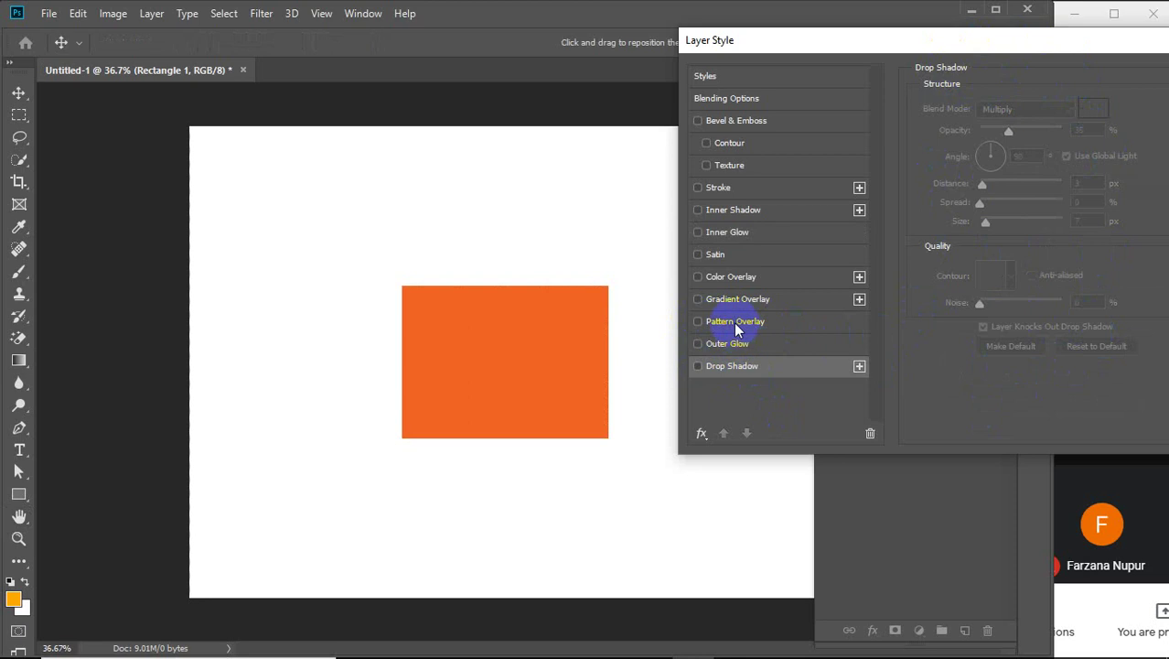
pyautogui.click(737, 322)
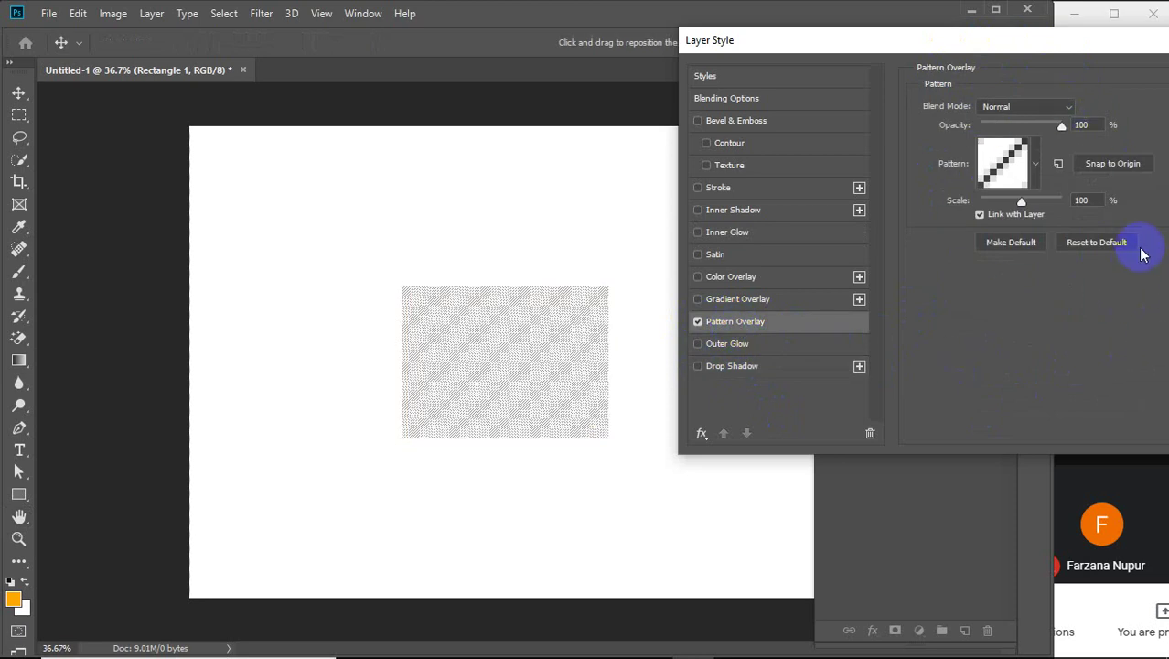
pyautogui.click(669, 306)
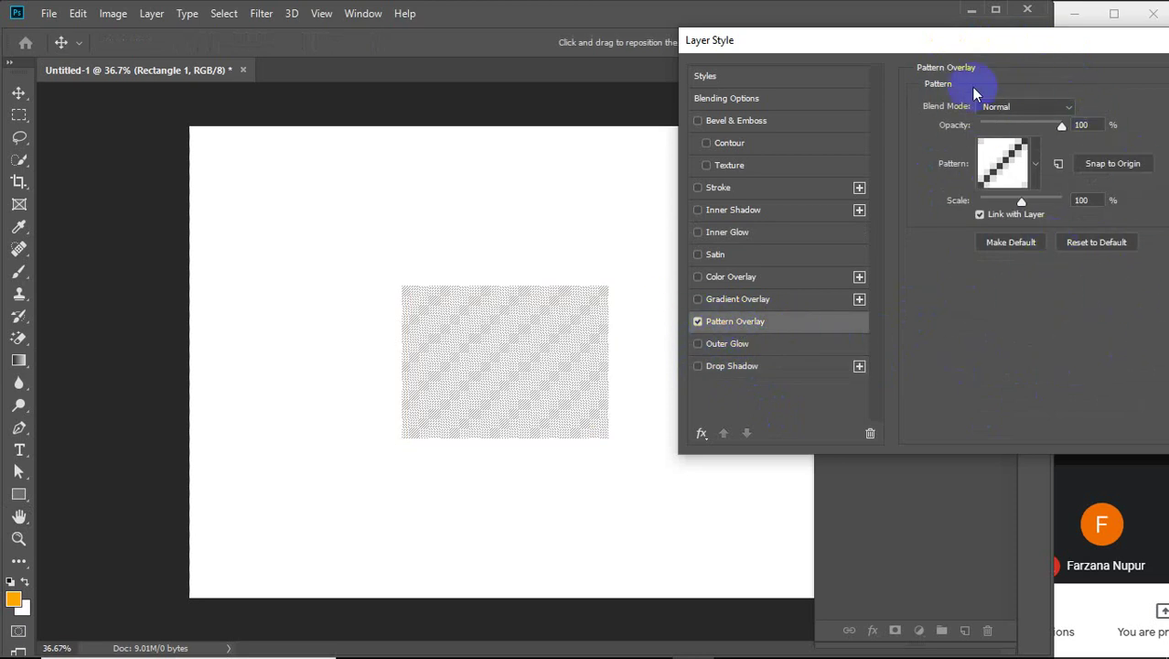
pyautogui.click(698, 321)
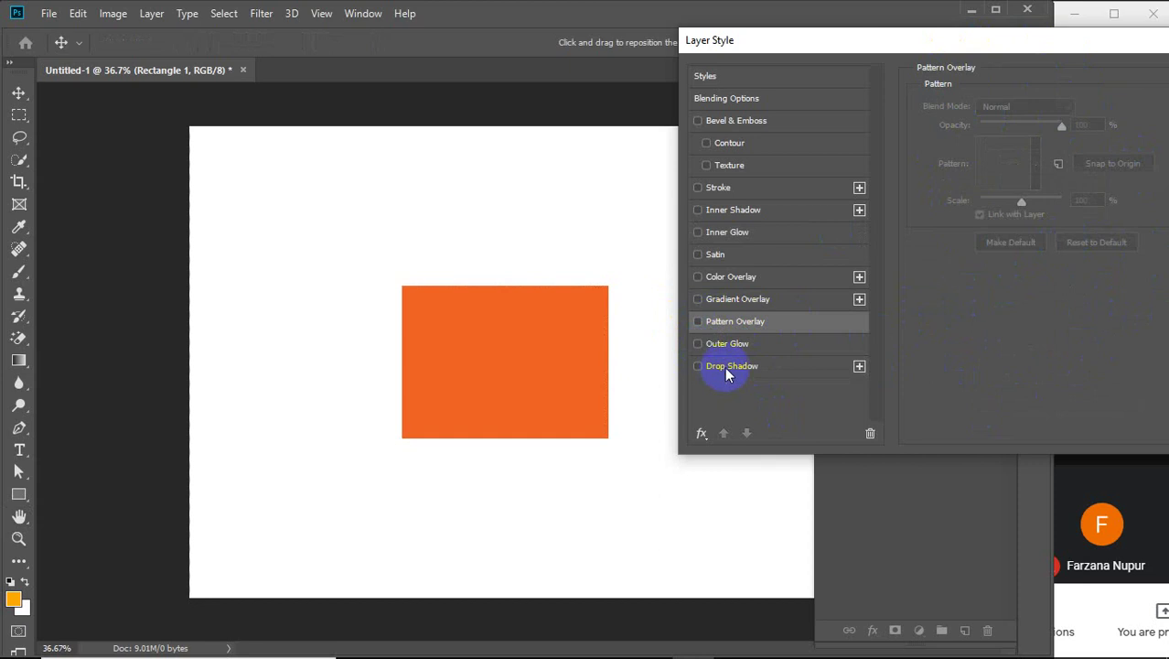
# Switch on Drop Shadow, cancel the Layer Style changes and show the blend modes available for the Rectangle 1 layer
pyautogui.click(700, 367)
pyautogui.moveTo(1038, 55)
pyautogui.mouseDown()
pyautogui.moveTo(865, 55)
pyautogui.moveTo(1019, 58)
pyautogui.moveTo(1021, 40)
pyautogui.mouseUp()
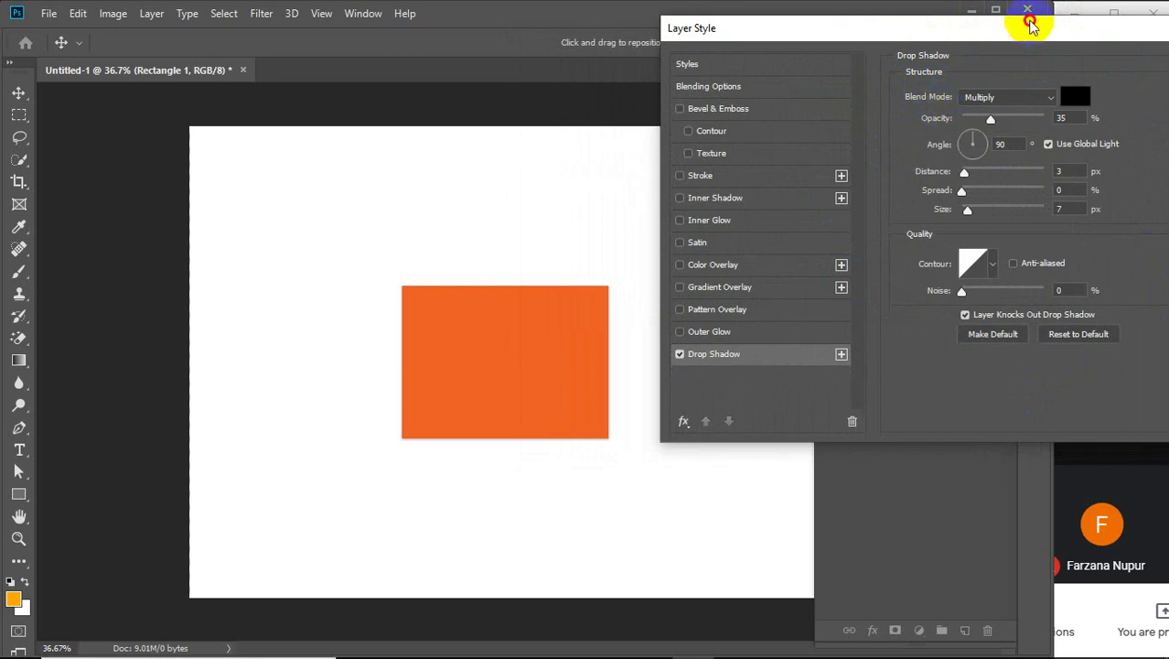
pyautogui.moveTo(1024, 28); pyautogui.dragTo(660, 26)
pyautogui.click(866, 98)
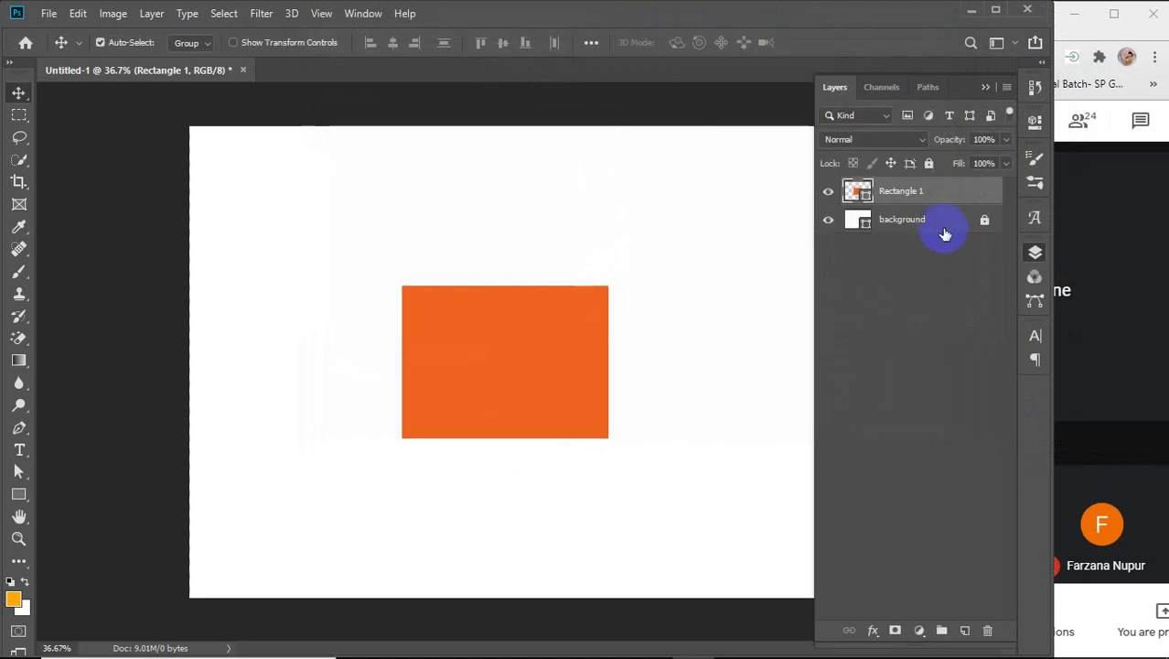
pyautogui.click(919, 146)
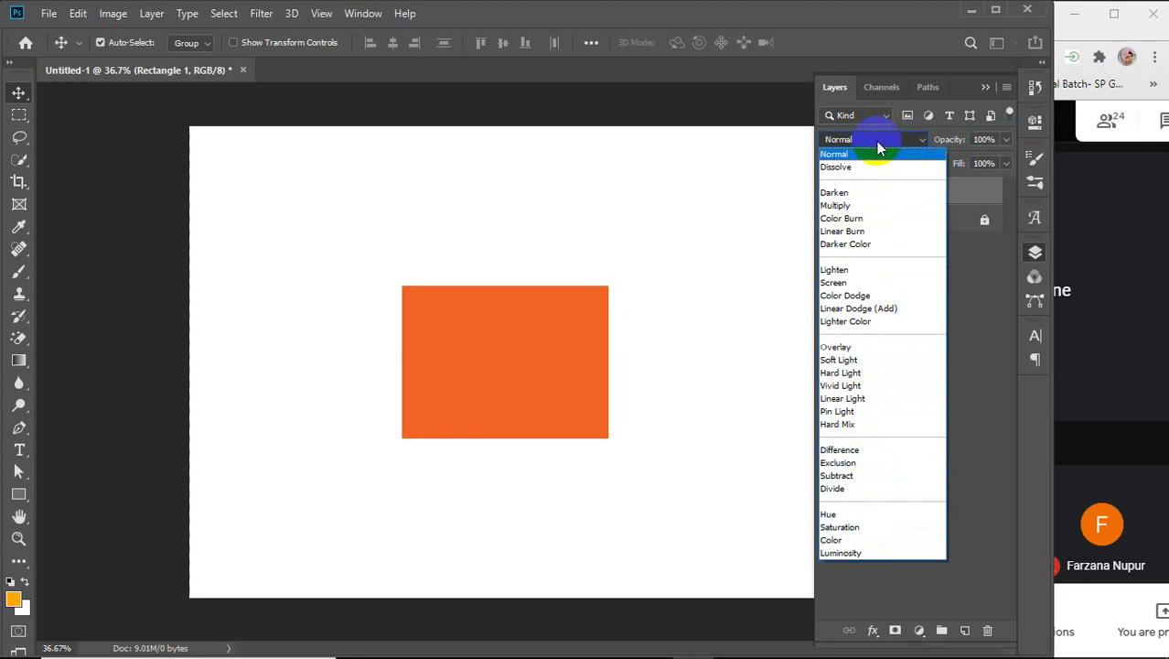
pyautogui.click(876, 148)
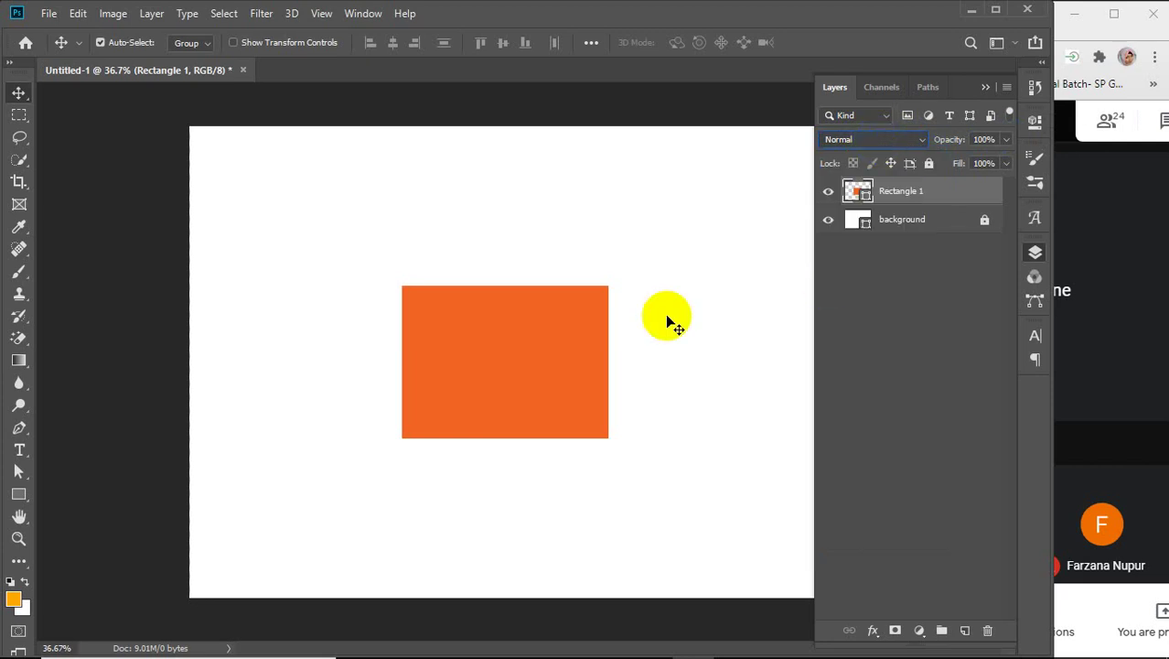
# Switch to Chrome to examine the Lipton Green Tea manipulation poster, and minimise the browser to return to Photoshop
pyautogui.moveTo(622, 651)
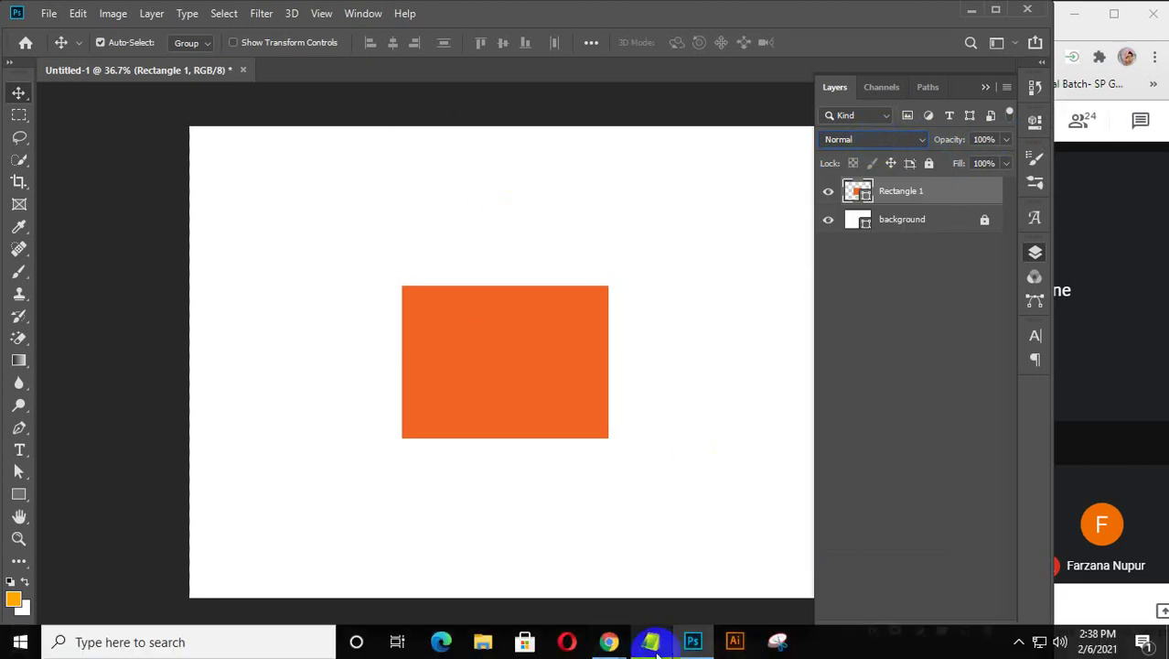
pyautogui.click(749, 590)
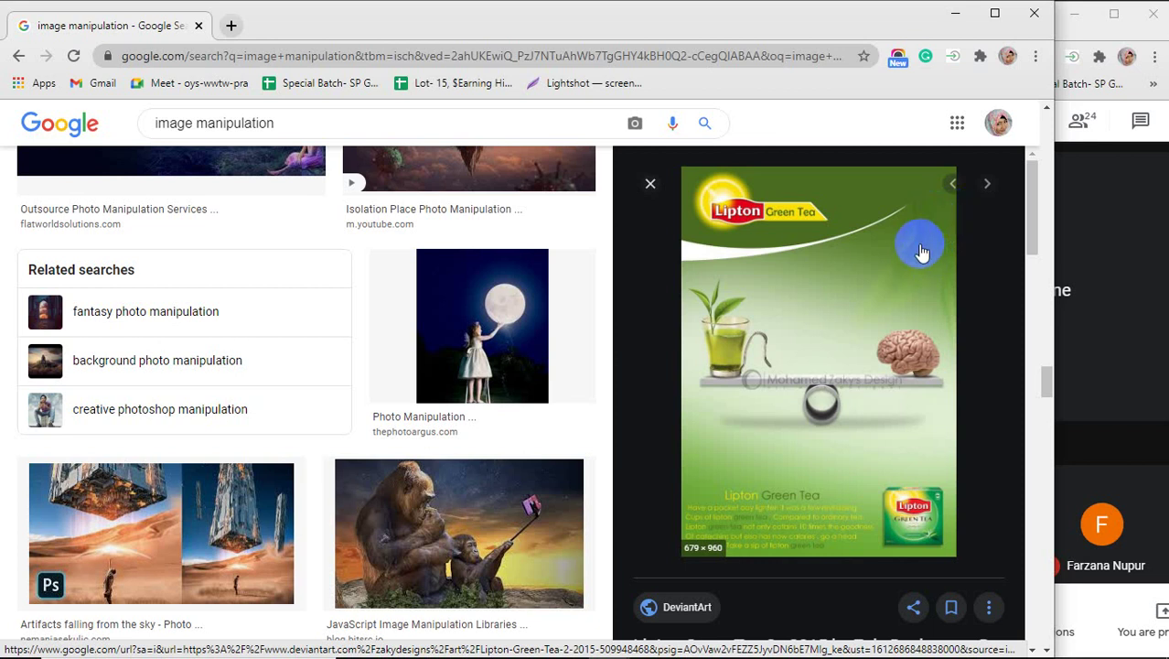
pyautogui.scroll(-5, 853, 322)
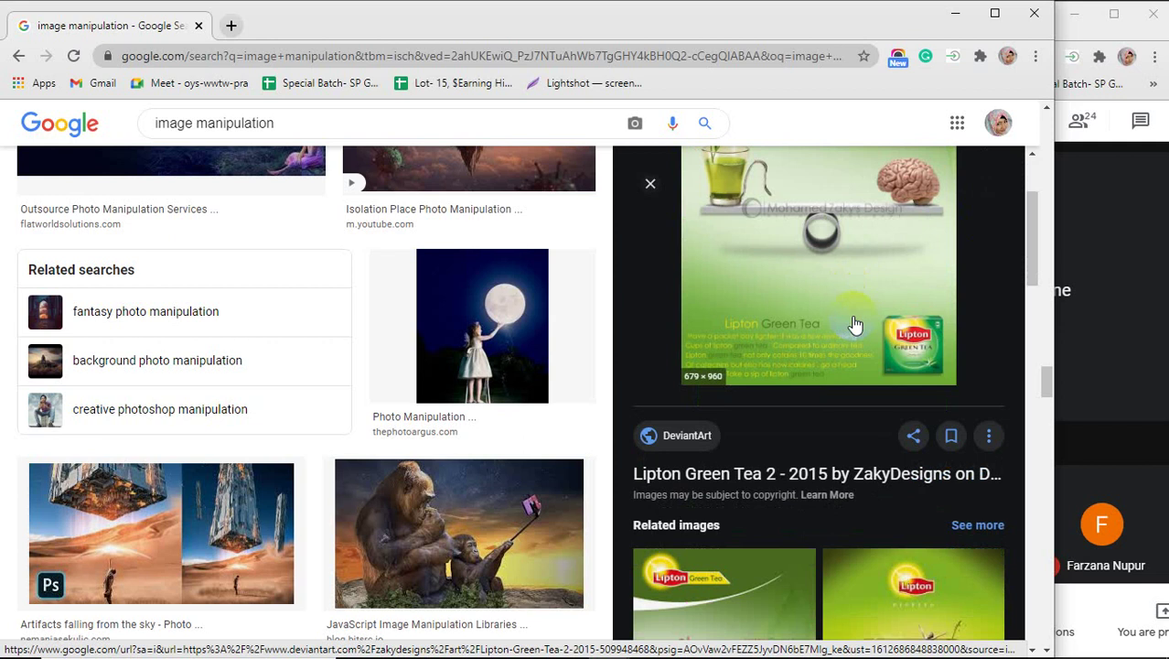
pyautogui.scroll(5, 854, 322)
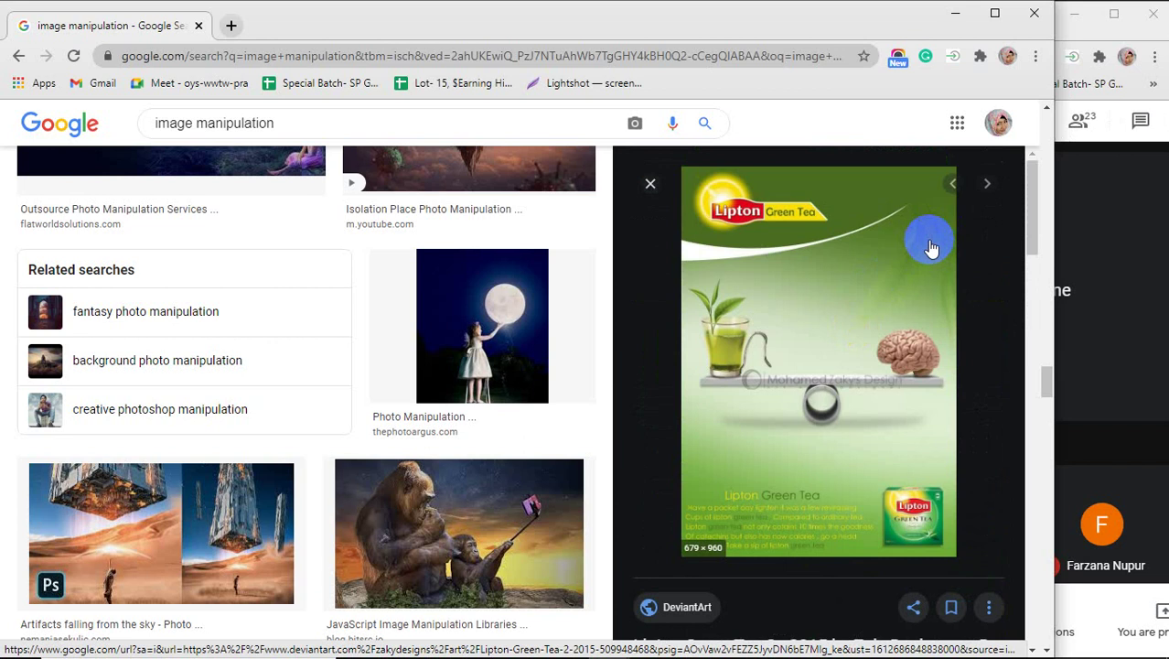
pyautogui.click(955, 12)
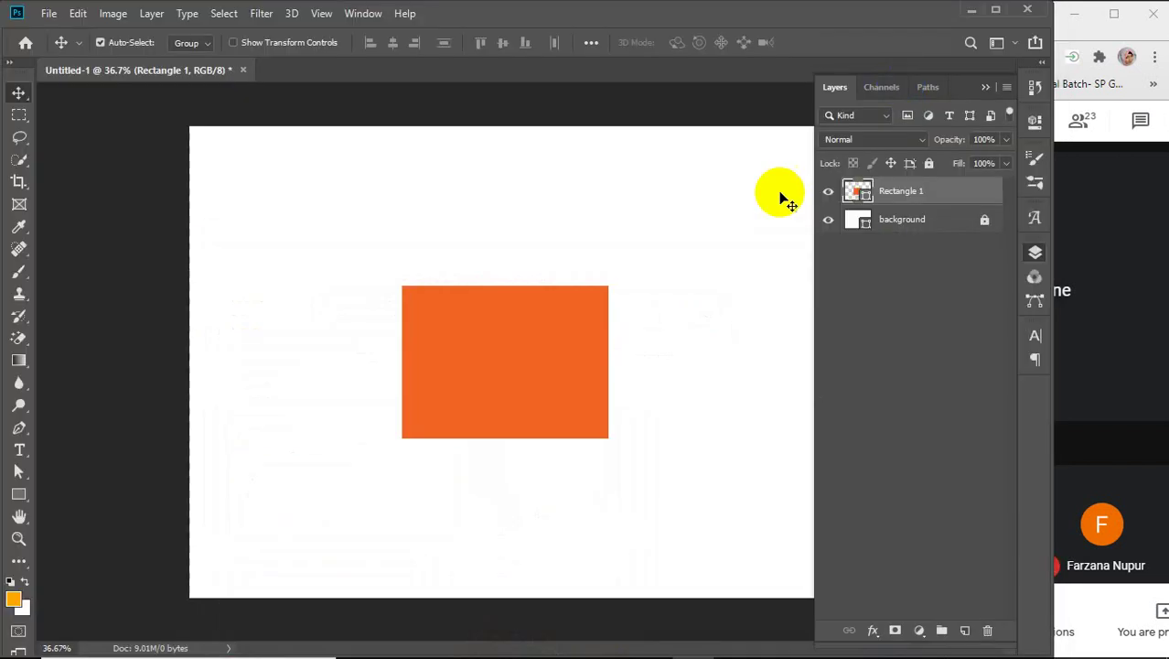
pyautogui.click(112, 13)
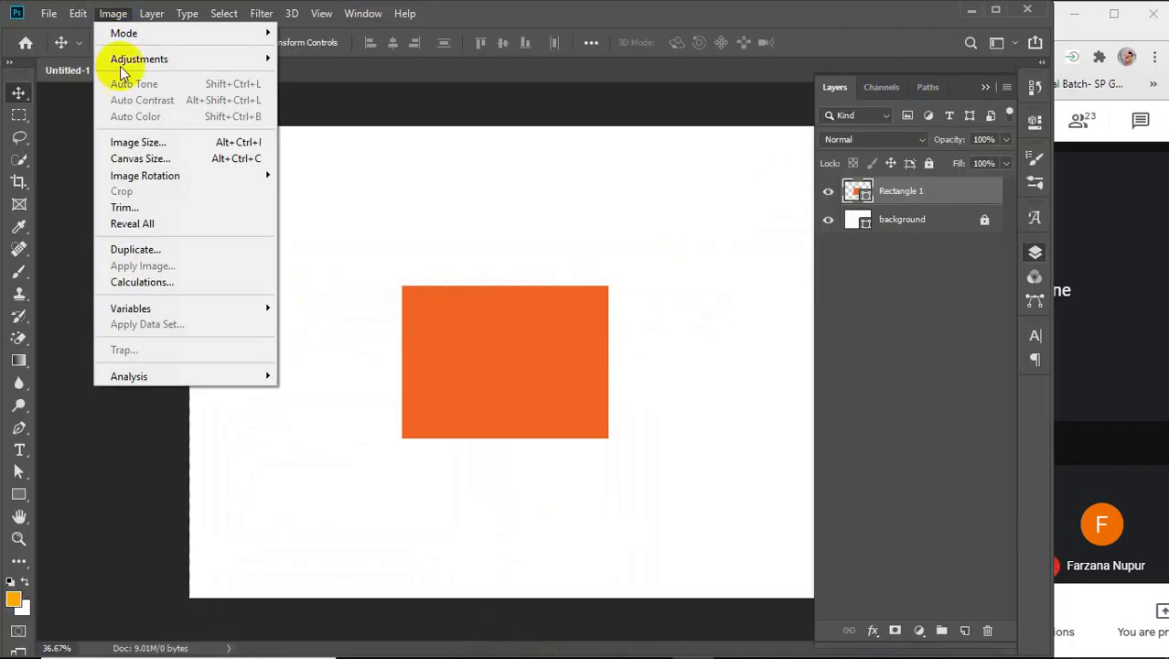
pyautogui.click(551, 283)
pyautogui.click(260, 15)
pyautogui.click(260, 15)
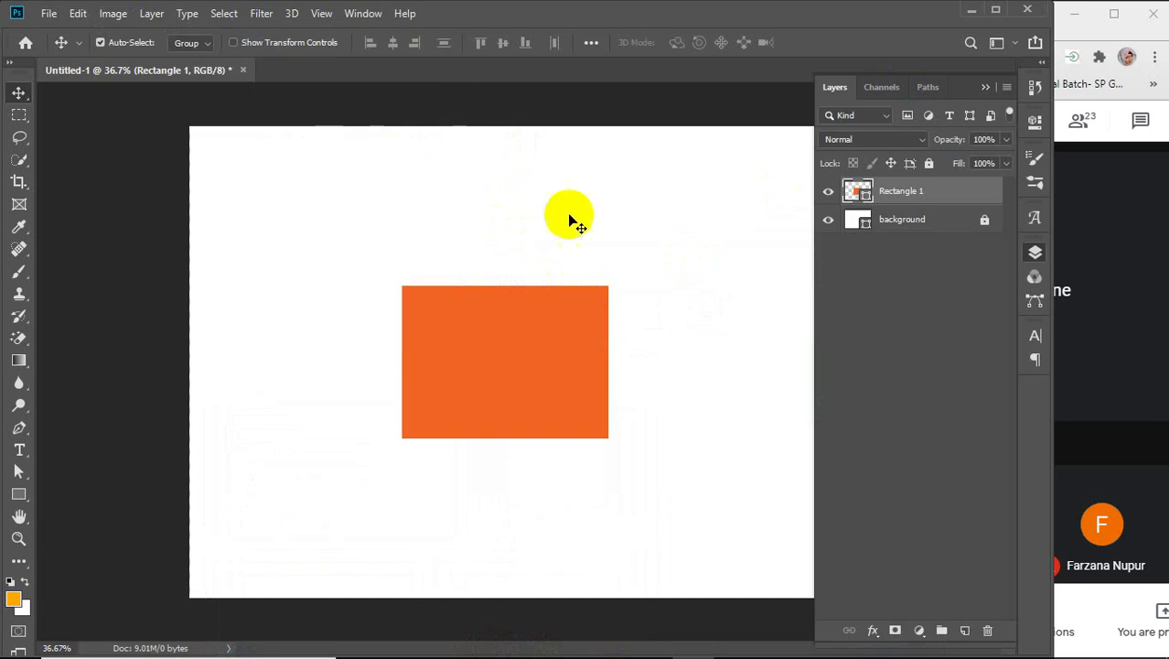
pyautogui.click(926, 200)
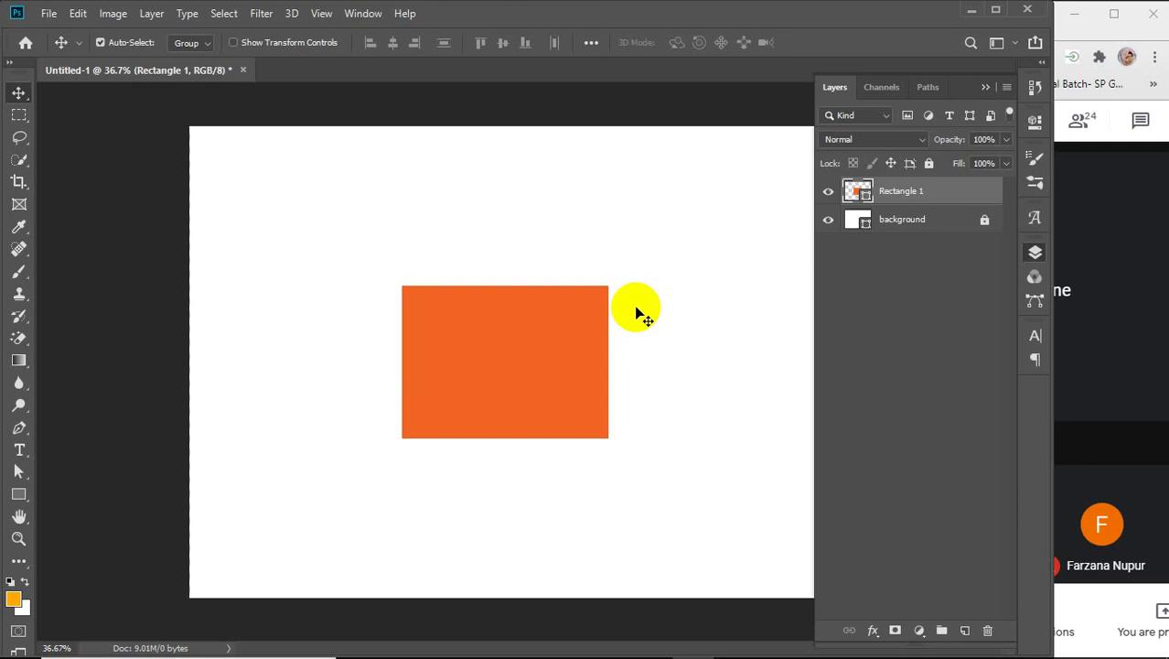
pyautogui.click(413, 314)
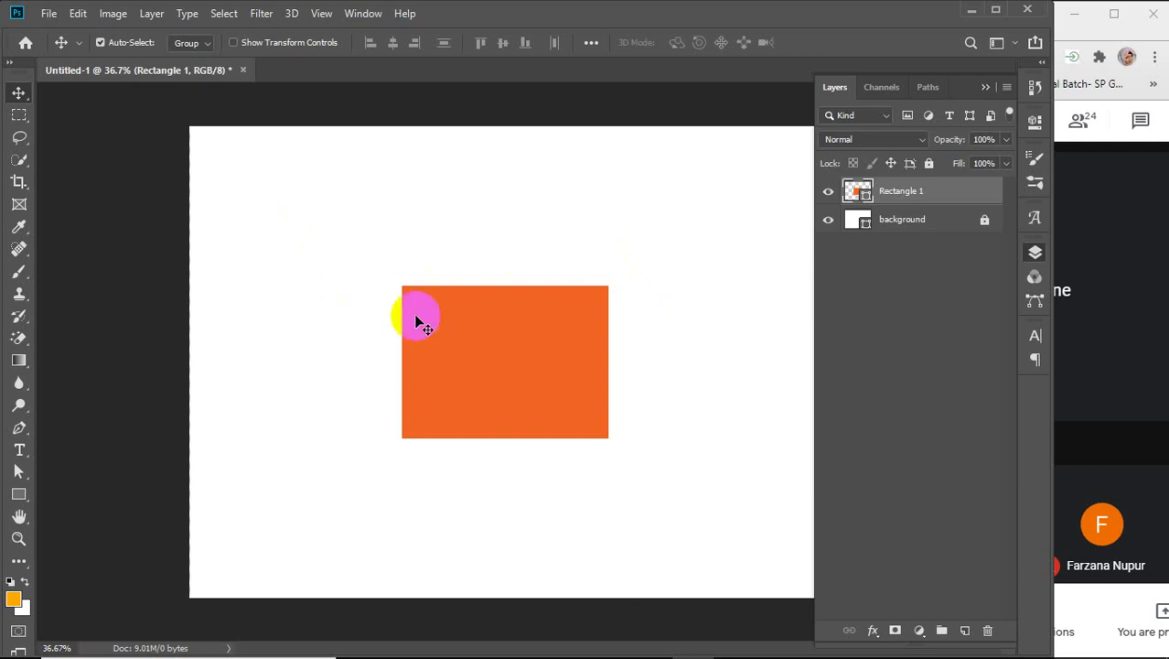
pyautogui.click(480, 303)
pyautogui.click(483, 392)
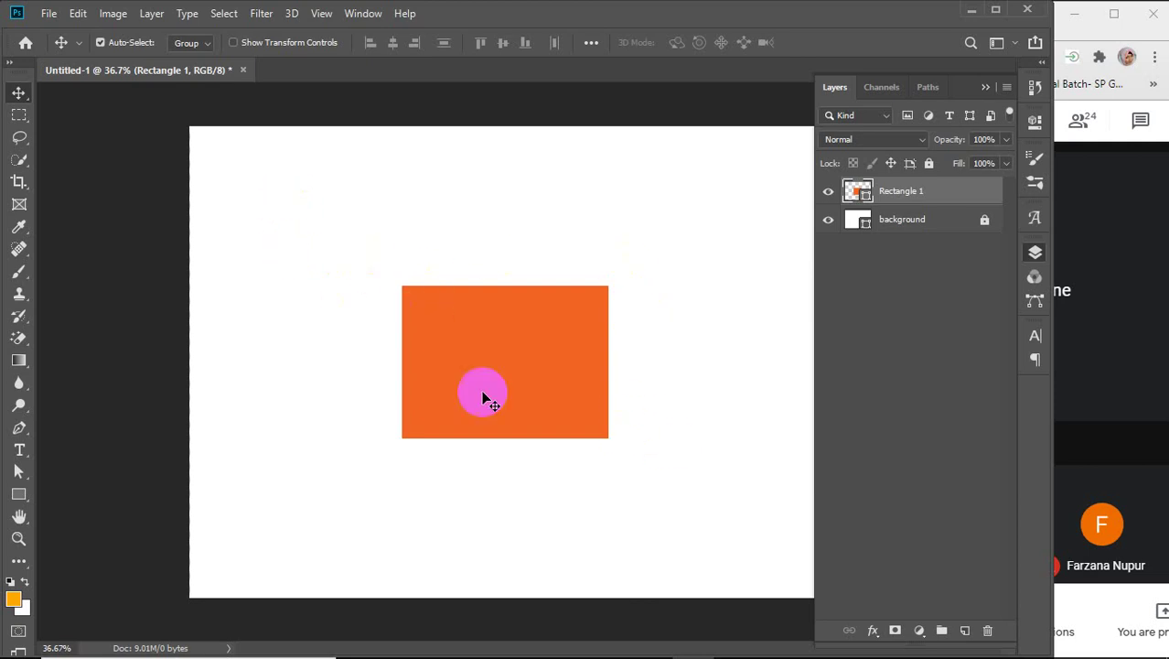
pyautogui.click(610, 344)
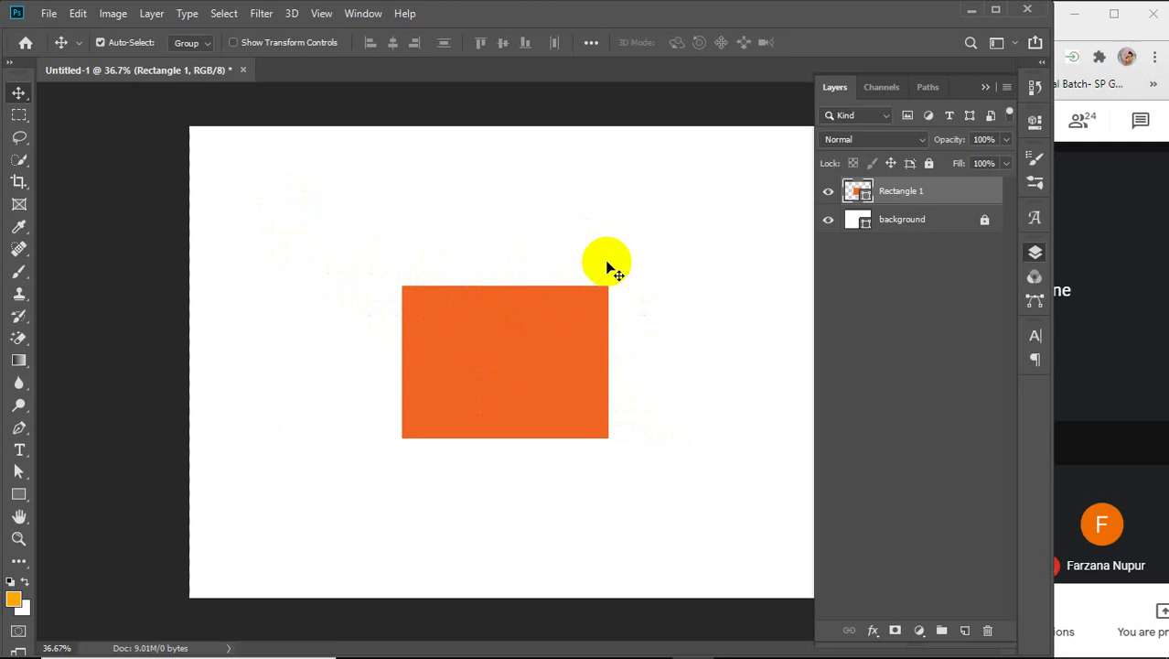
pyautogui.click(527, 371)
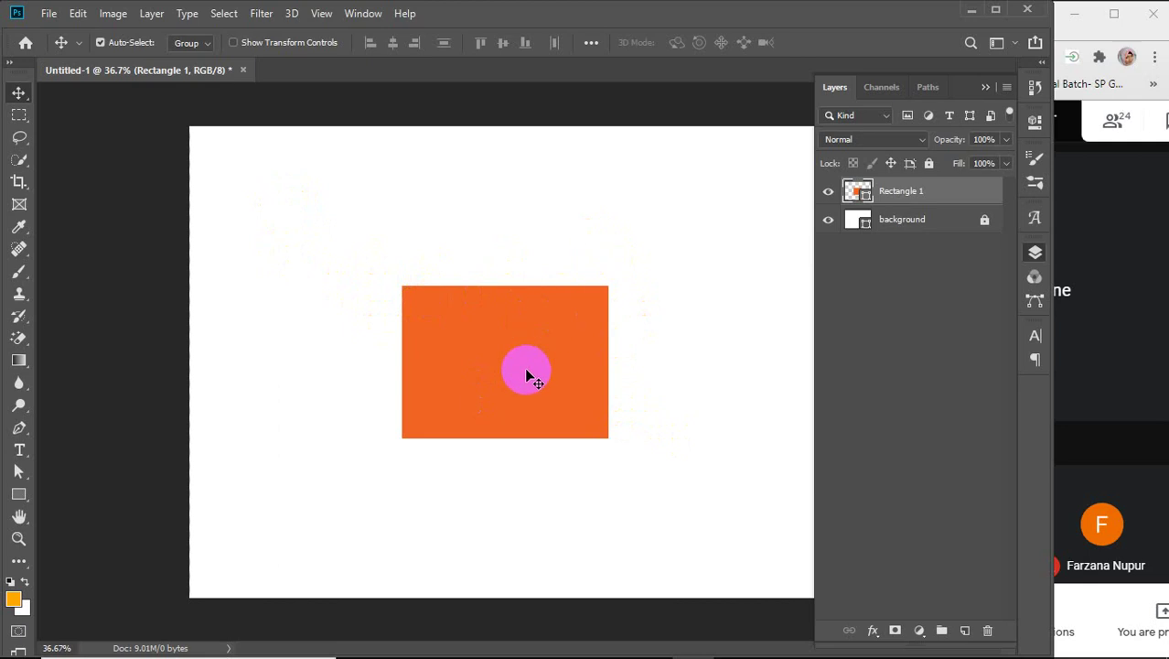
# Reopen the Layer Style settings of the Rectangle 1 layer and move the dialog aside to uncover the orange rectangle
pyautogui.press('h')
pyautogui.doubleClick(952, 201)
pyautogui.moveTo(594, 31); pyautogui.dragTo(930, 42)
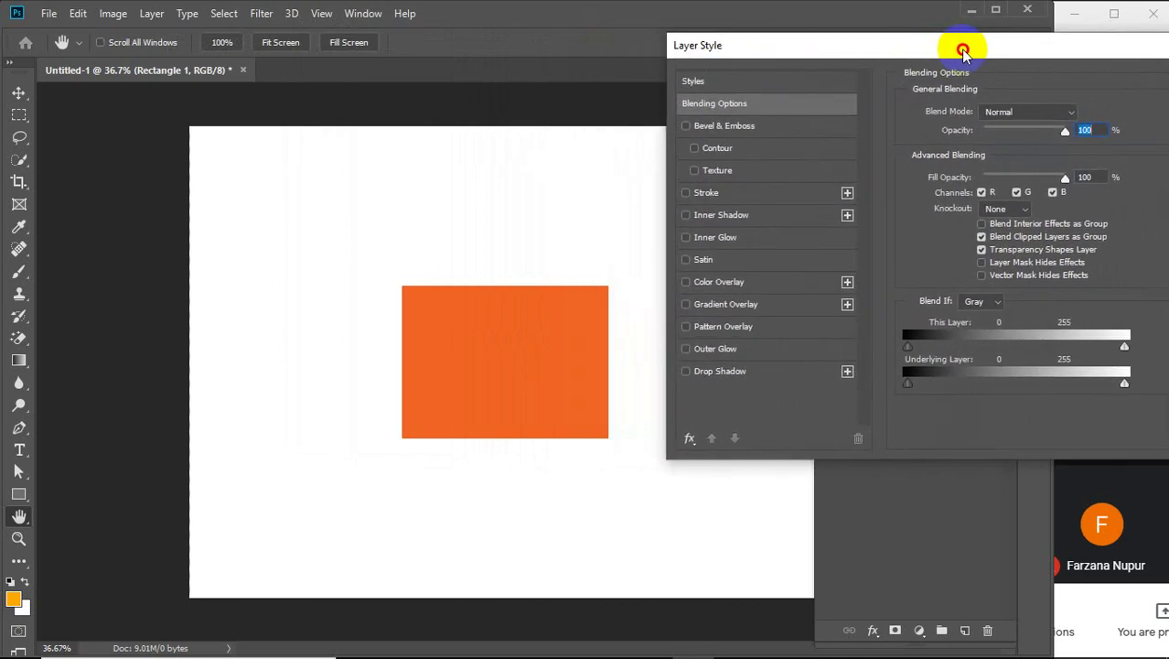
pyautogui.moveTo(962, 50); pyautogui.dragTo(960, 54)
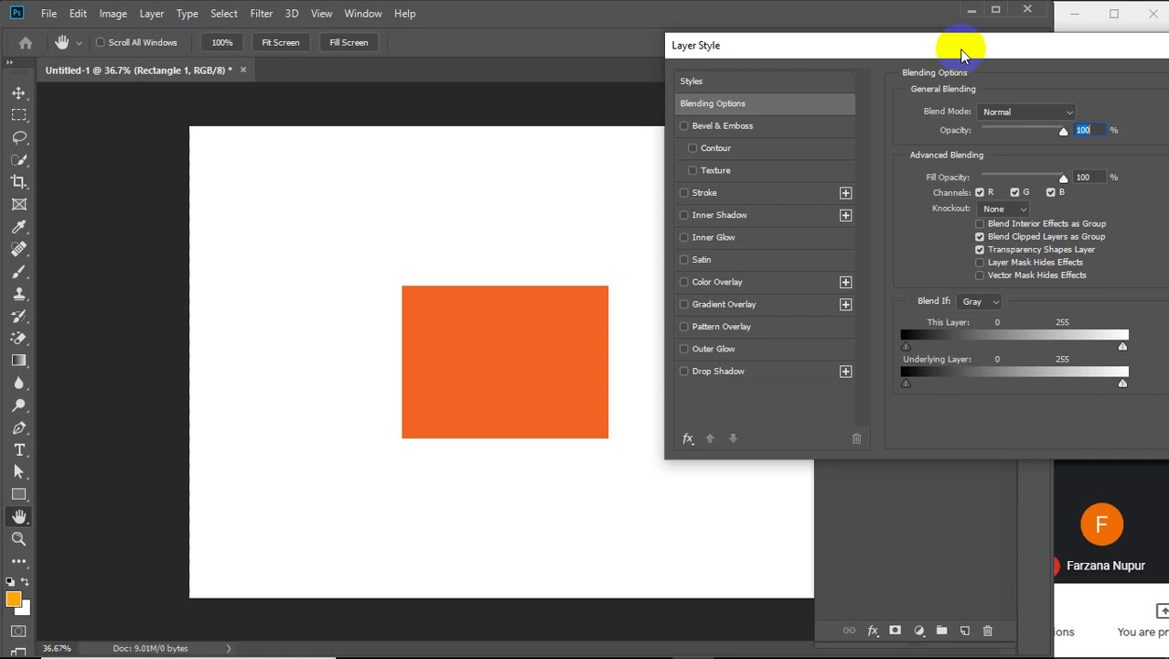
# Switch to Chrome and search Google Images for "business card design"
pyautogui.moveTo(704, 655)
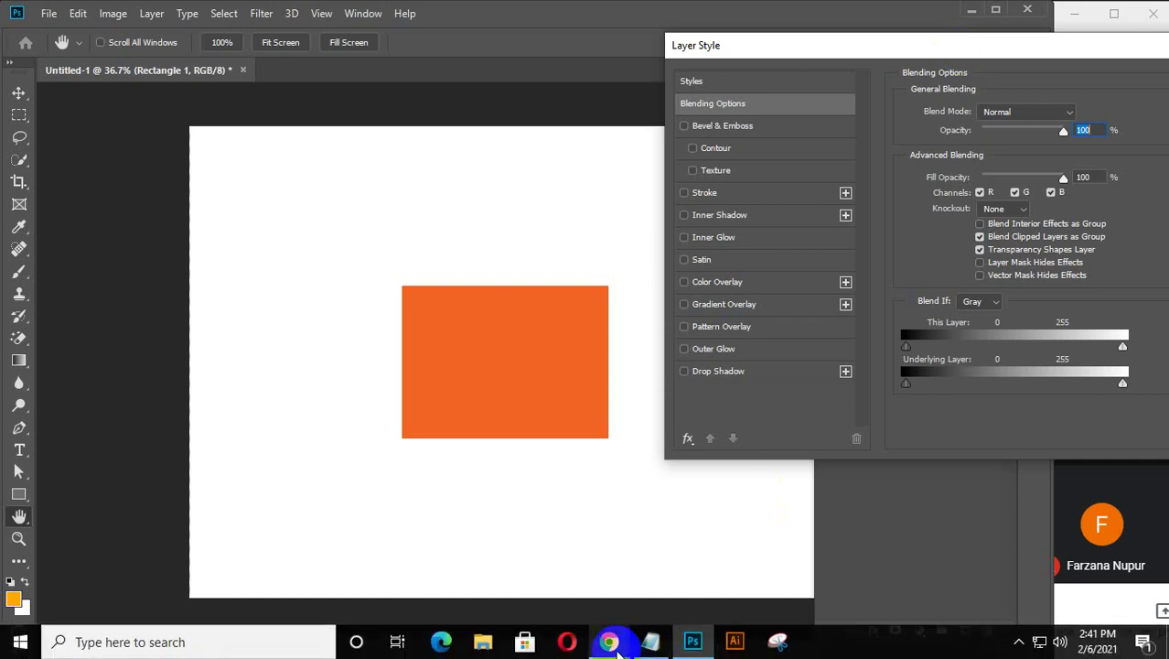
pyautogui.moveTo(608, 641)
pyautogui.click(745, 599)
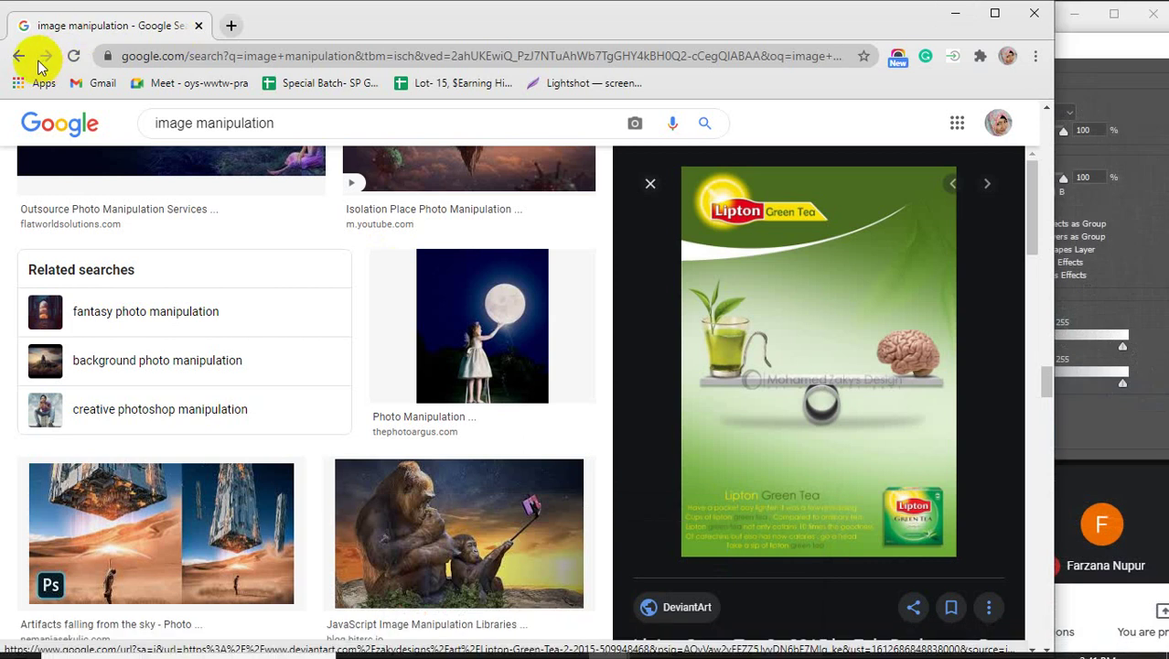
pyautogui.moveTo(275, 122); pyautogui.dragTo(150, 123)
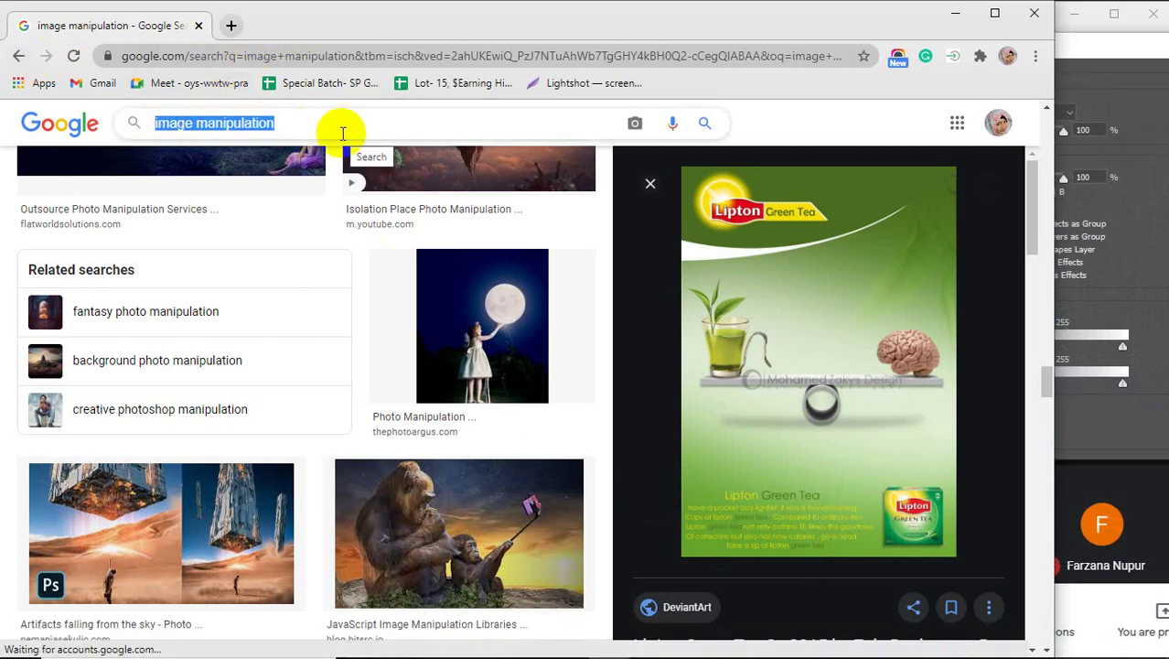
pyautogui.write('busi')
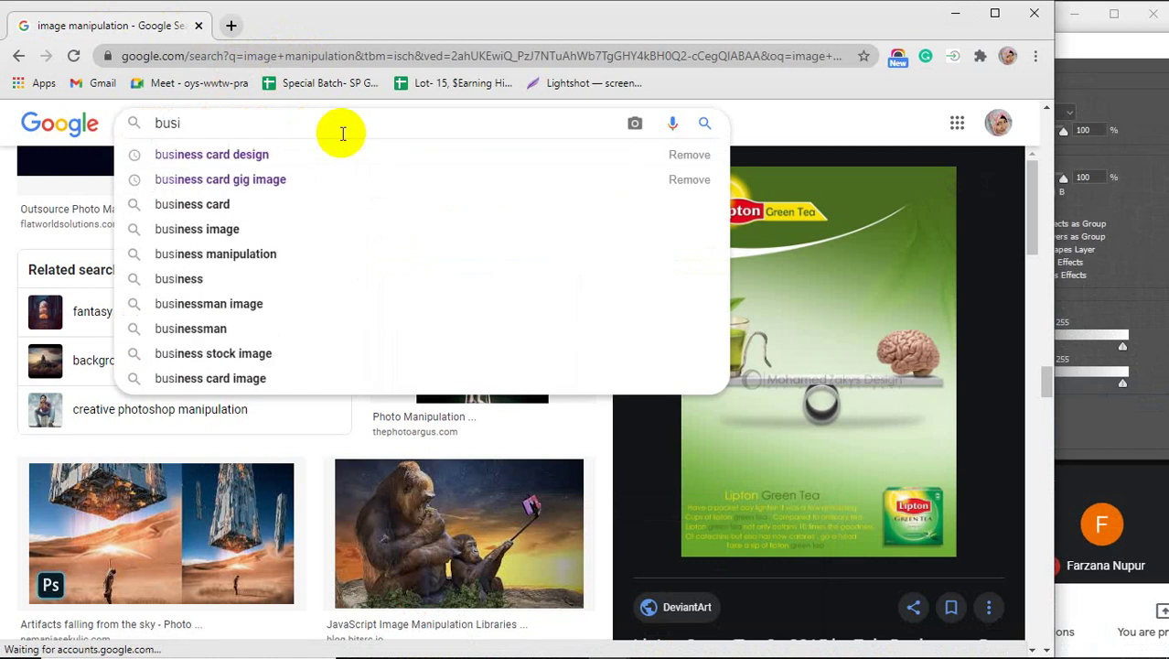
pyautogui.press('Down')
pyautogui.press('Return')
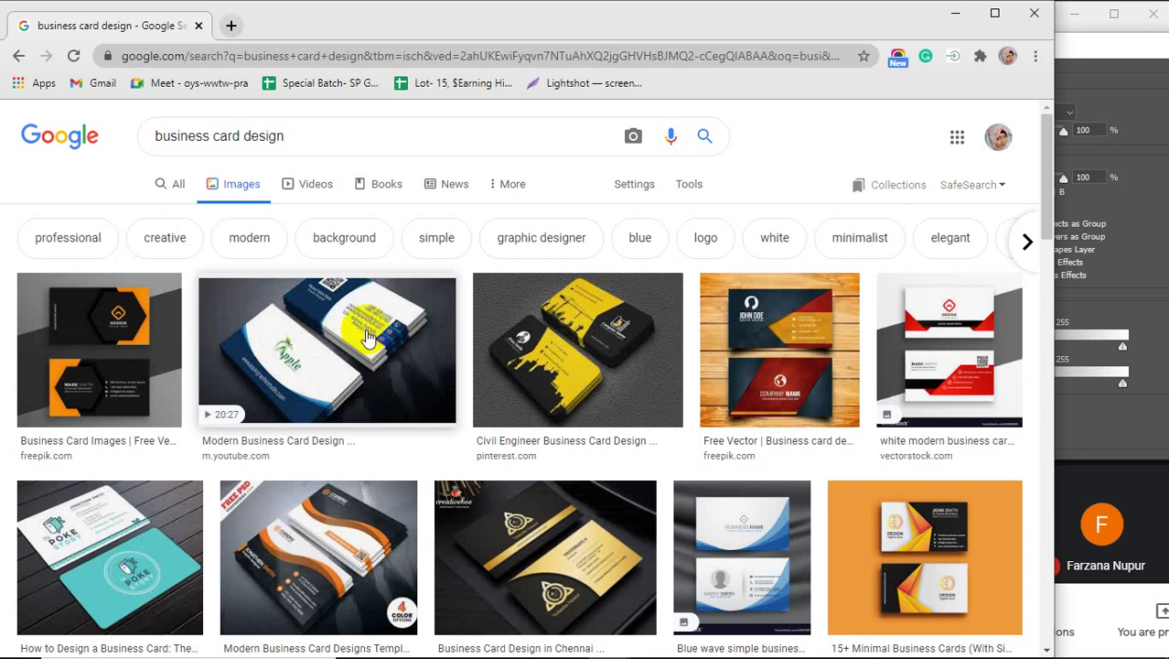
# Examine the business card examples, enlarging the teal Poke Story card from 99designs and a related card design from Bizzy Bizzy
pyautogui.click(569, 359)
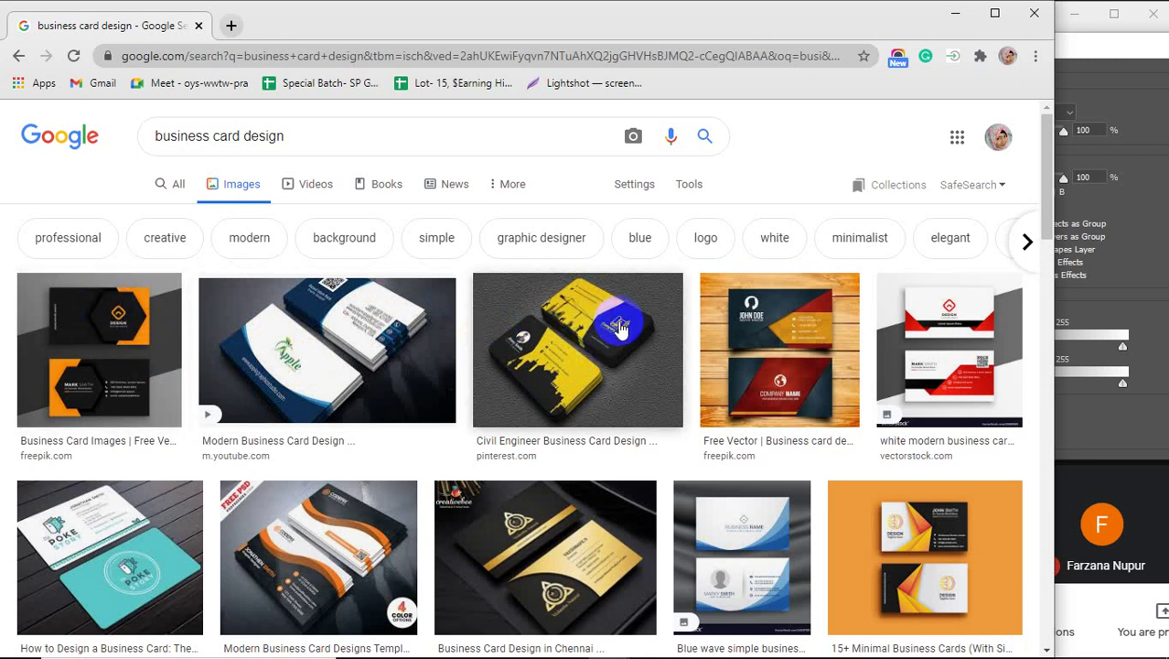
pyautogui.moveTo(602, 318)
pyautogui.mouseDown()
pyautogui.moveTo(619, 337)
pyautogui.moveTo(626, 327)
pyautogui.moveTo(619, 334)
pyautogui.moveTo(579, 292)
pyautogui.mouseUp()
pyautogui.moveTo(563, 379)
pyautogui.mouseDown()
pyautogui.moveTo(529, 383)
pyautogui.moveTo(522, 328)
pyautogui.moveTo(513, 353)
pyautogui.moveTo(782, 318)
pyautogui.moveTo(777, 368)
pyautogui.moveTo(754, 379)
pyautogui.moveTo(768, 400)
pyautogui.moveTo(759, 389)
pyautogui.moveTo(784, 395)
pyautogui.mouseUp()
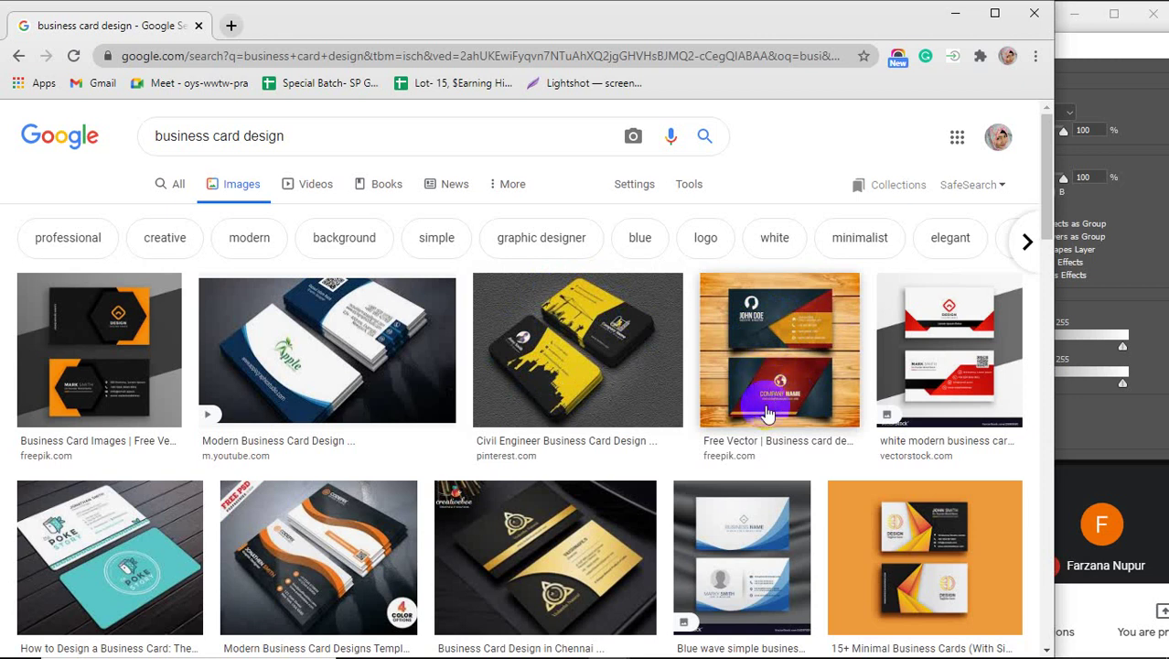
pyautogui.scroll(-1, 781, 407)
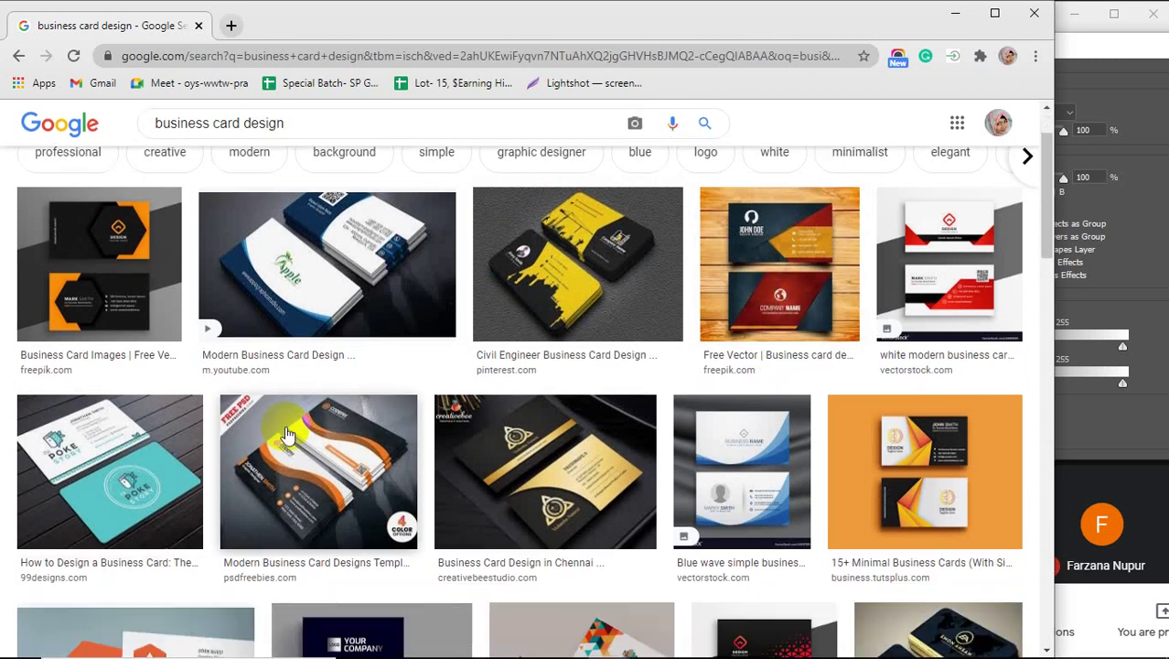
pyautogui.click(108, 470)
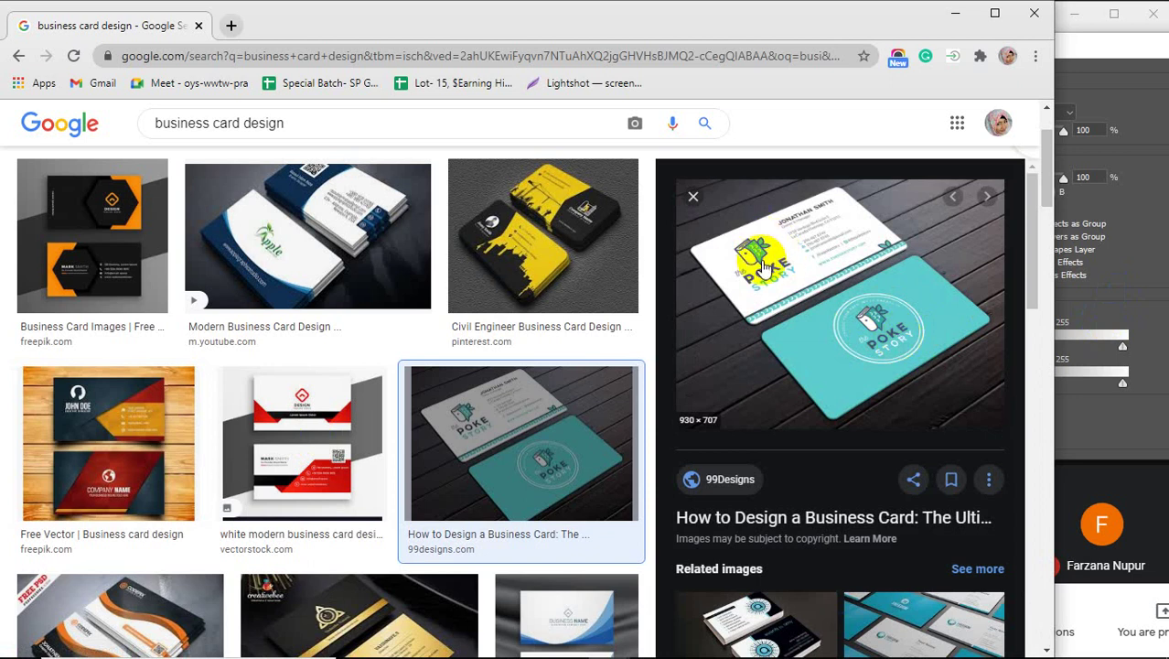
pyautogui.scroll(-2, 772, 275)
pyautogui.click(773, 464)
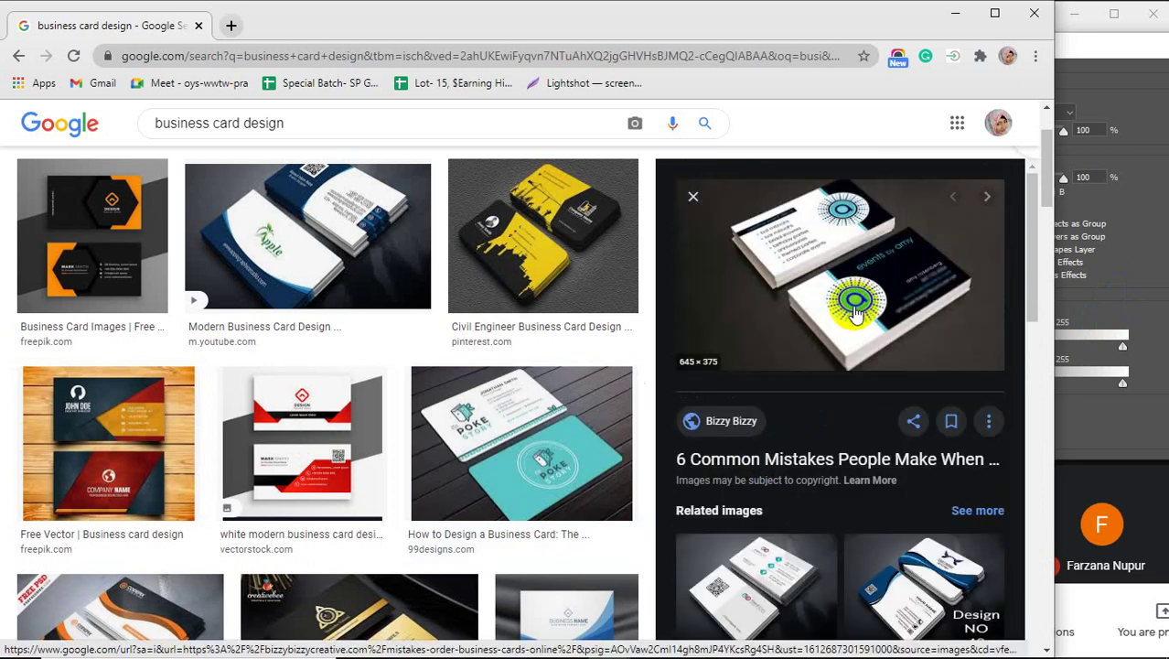
# Browse more business card examples and enlarge the black and gold card from Creative Bee Studio
pyautogui.scroll(-2, 827, 392)
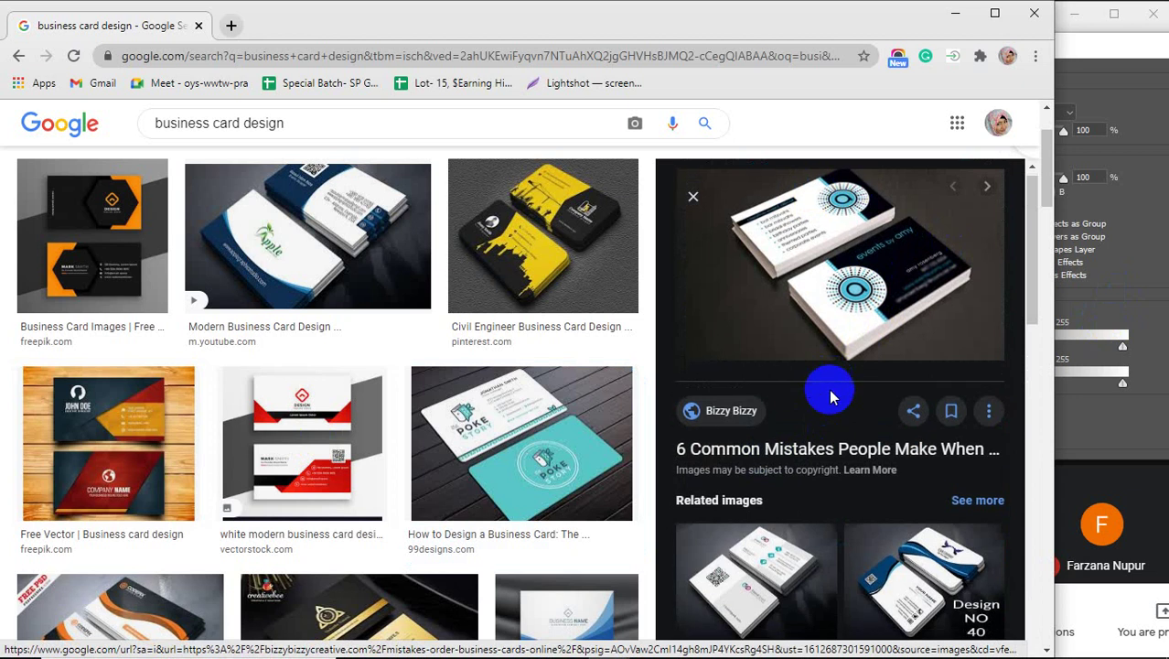
pyautogui.scroll(-2, 425, 576)
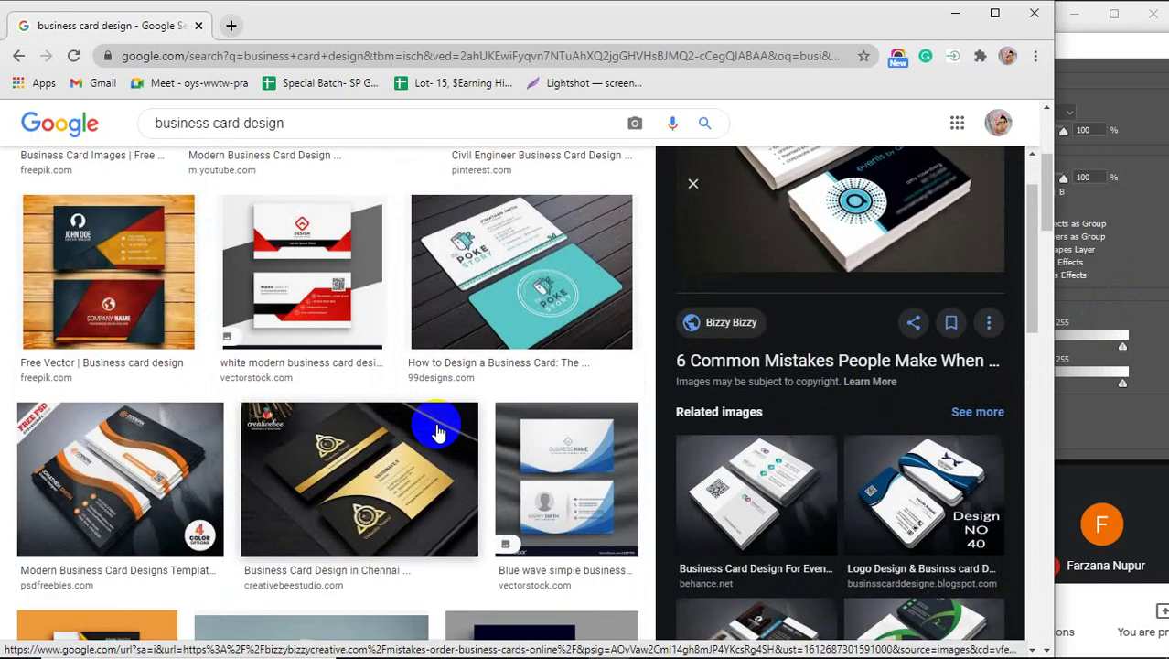
pyautogui.scroll(-1, 438, 431)
pyautogui.click(388, 409)
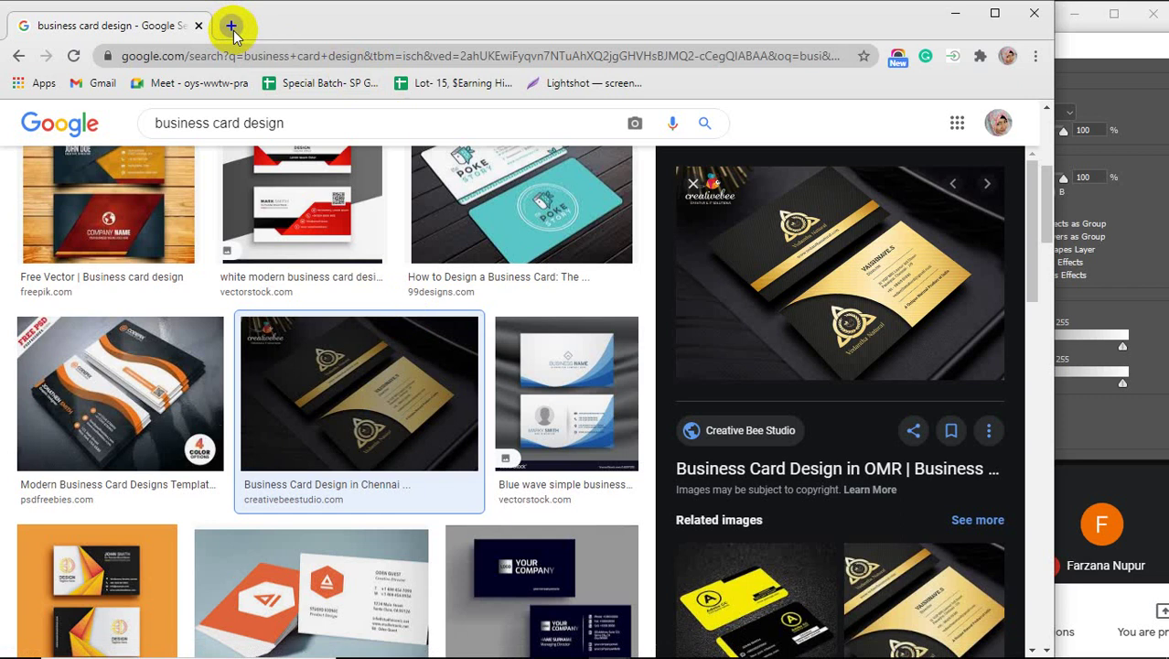
# Search Google for "best color combination in the world" in a new browser tab
pyautogui.click(232, 27)
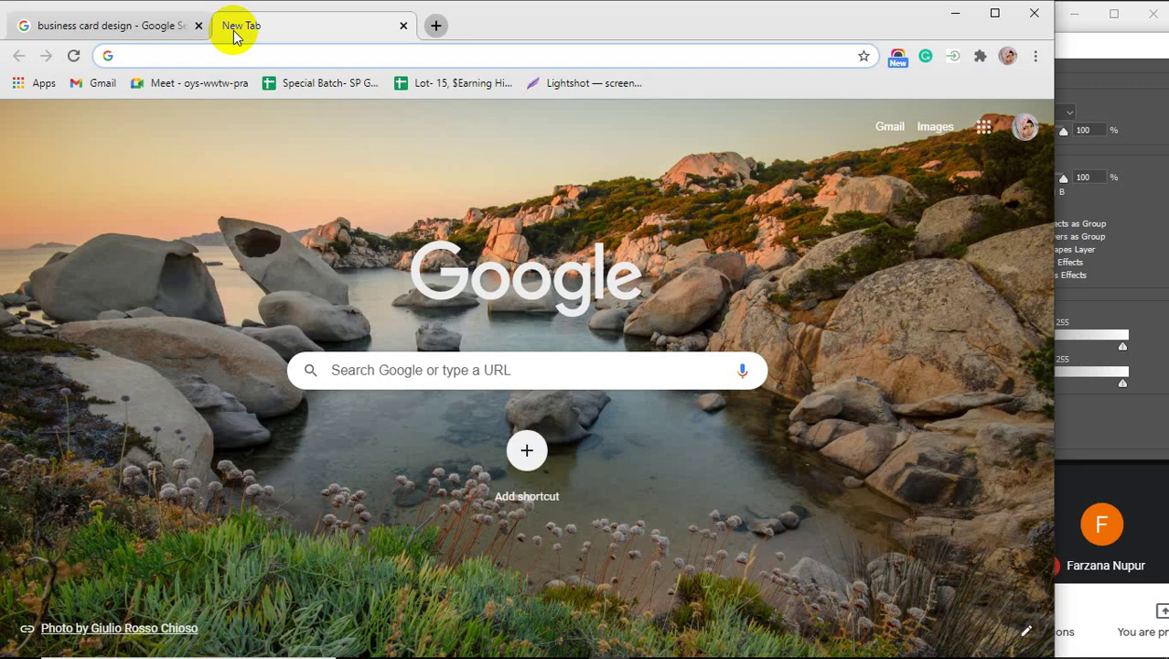
pyautogui.write('best')
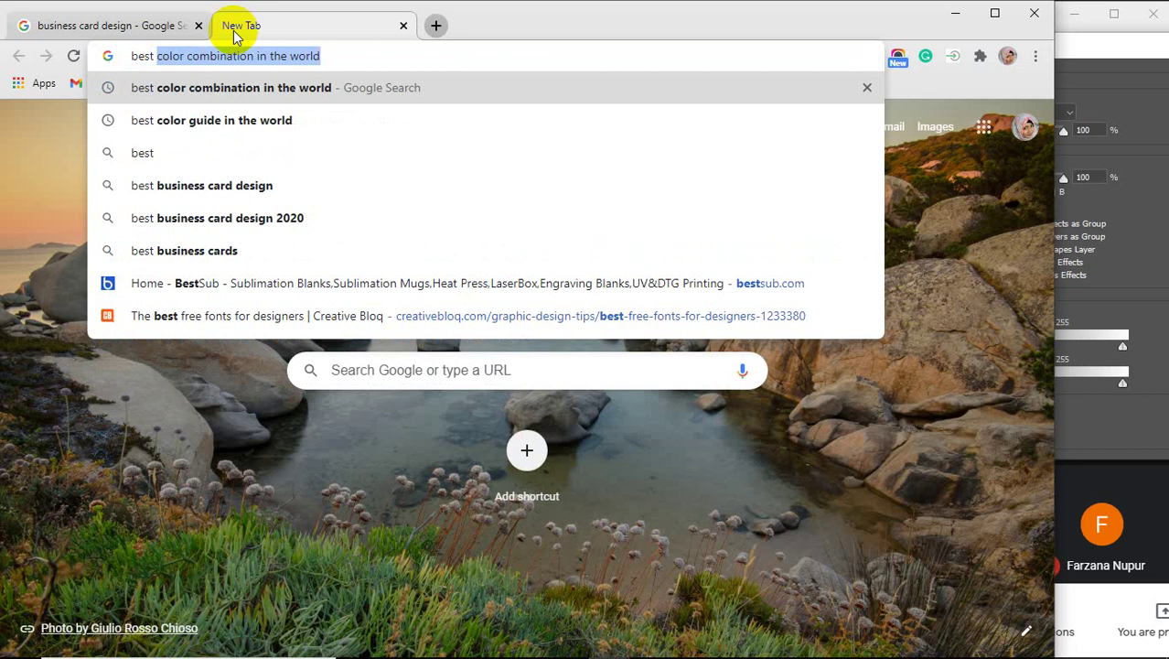
pyautogui.press('Return')
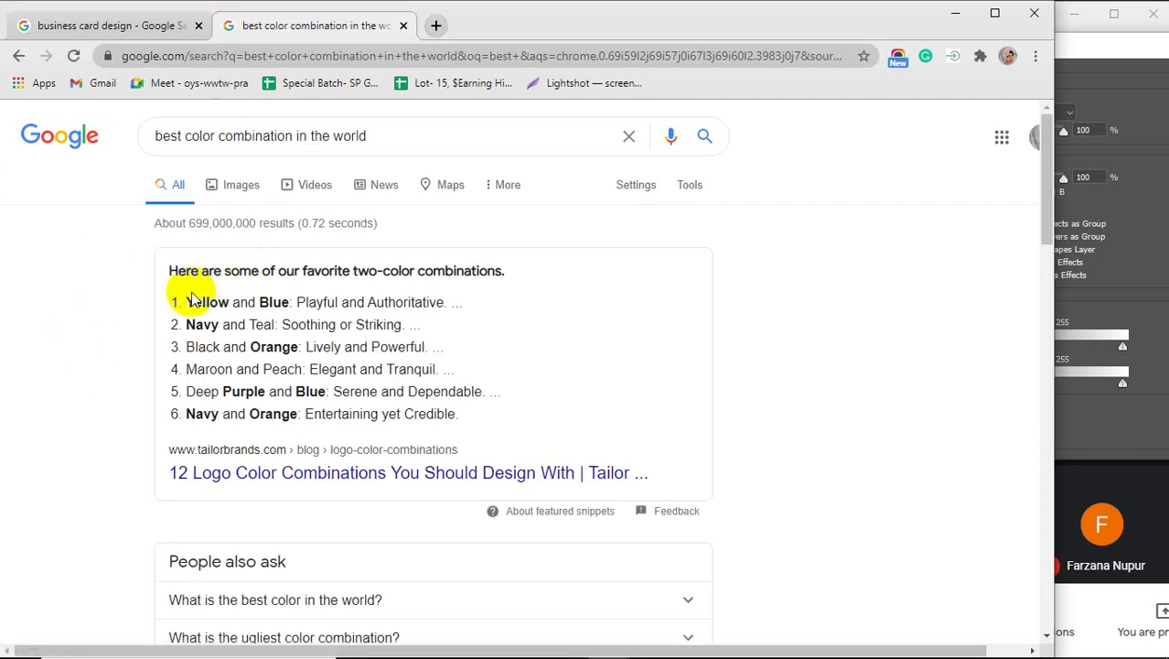
# Review the color combination search results and open Canva's "100 color combination ideas and examples" article in a separate tab
pyautogui.scroll(-3, 94, 458)
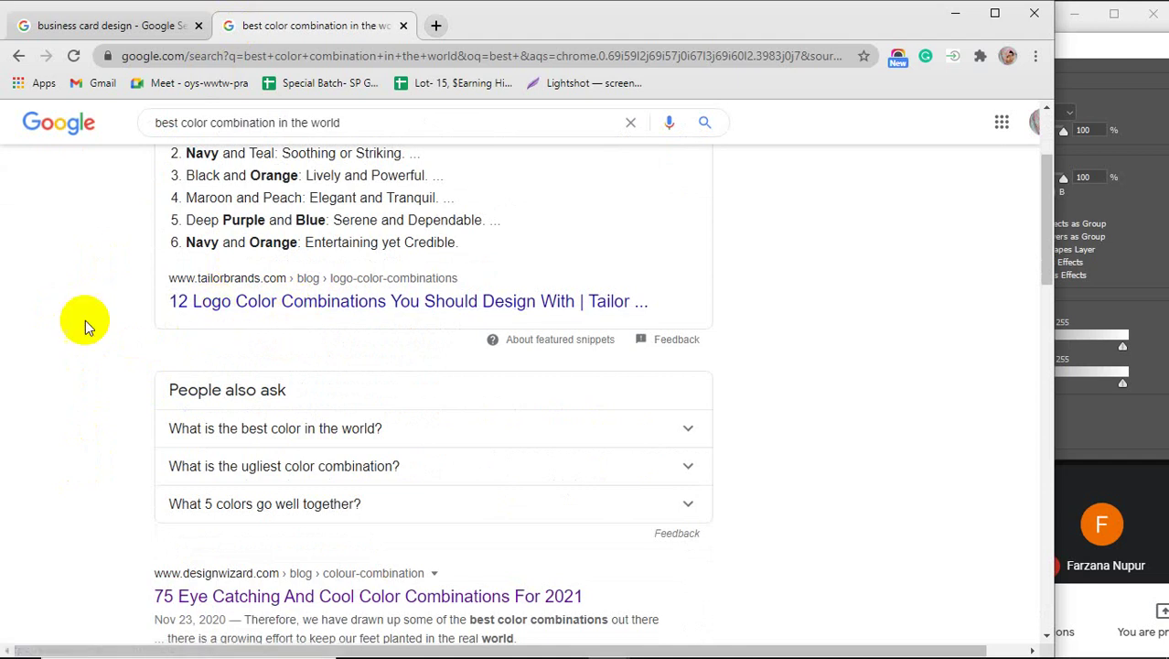
pyautogui.scroll(-3, 86, 324)
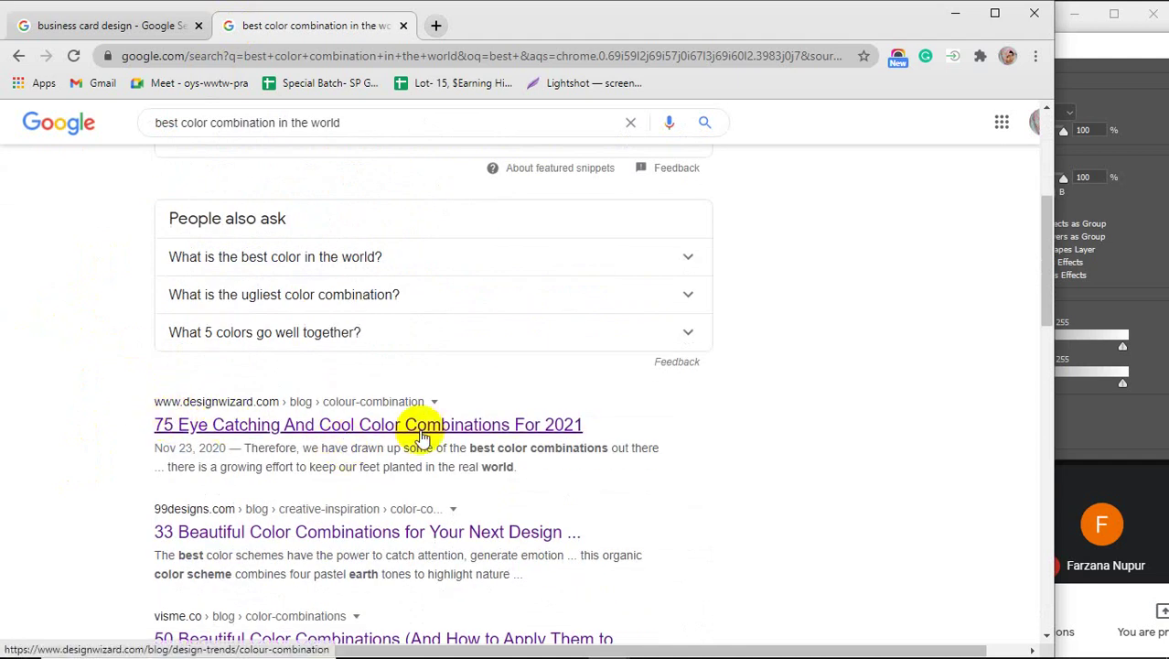
pyautogui.scroll(-1, 342, 426)
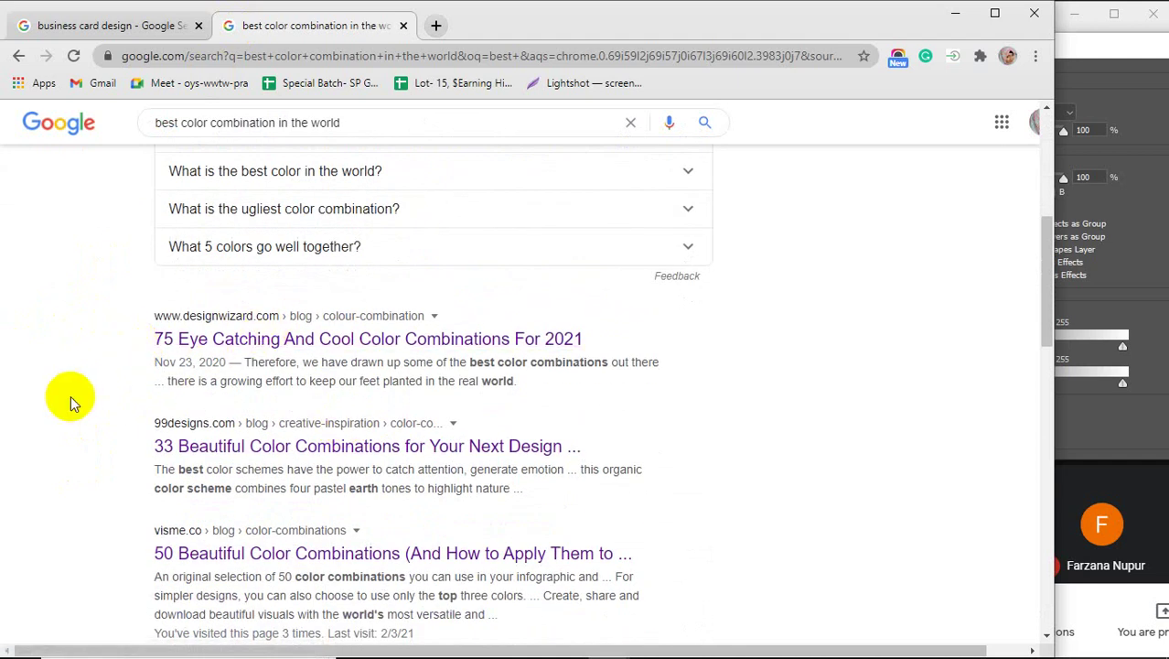
pyautogui.scroll(-2, 67, 361)
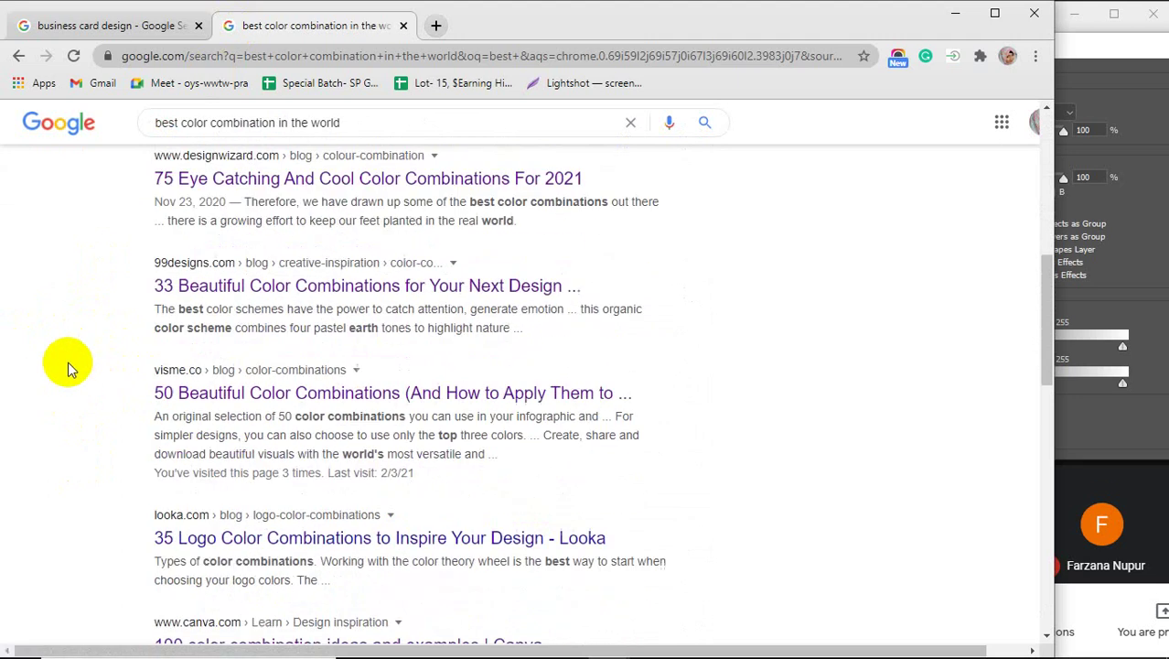
pyautogui.scroll(-3, 65, 392)
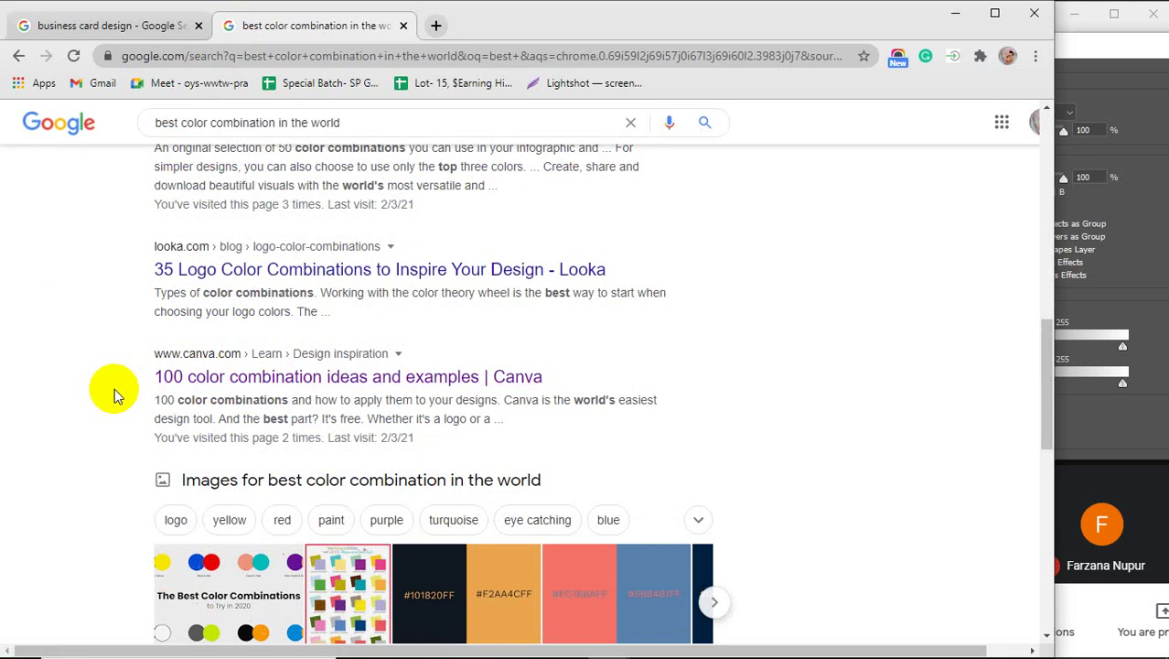
pyautogui.scroll(-1, 114, 388)
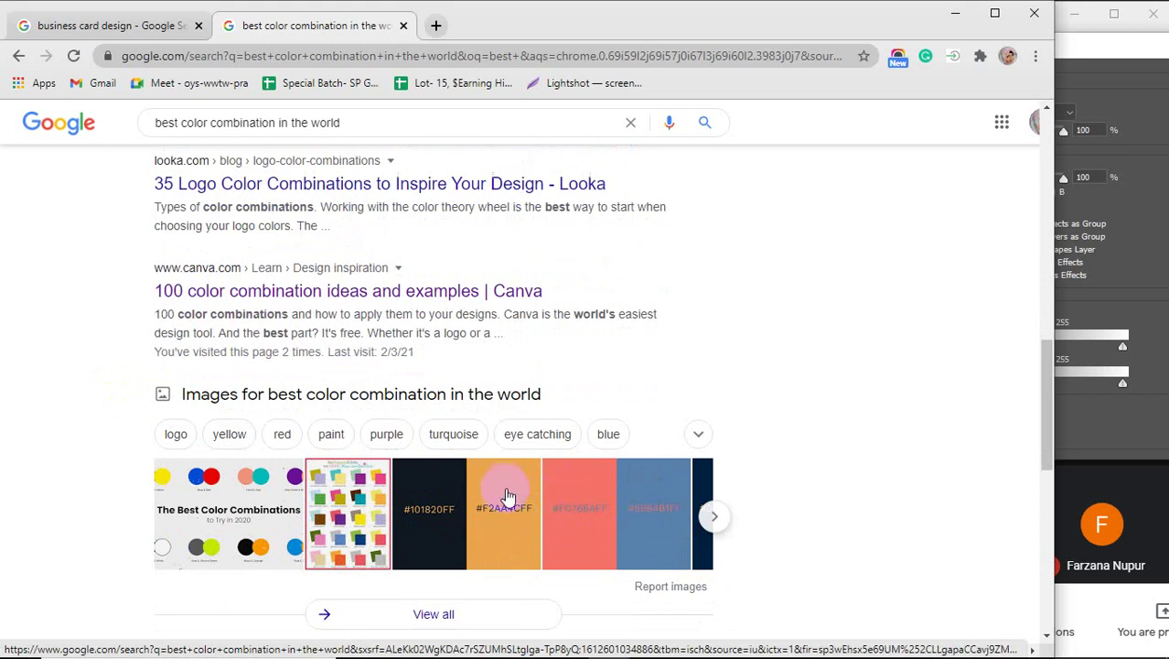
pyautogui.click(430, 520)
pyautogui.rightClick(259, 290)
pyautogui.click(356, 300)
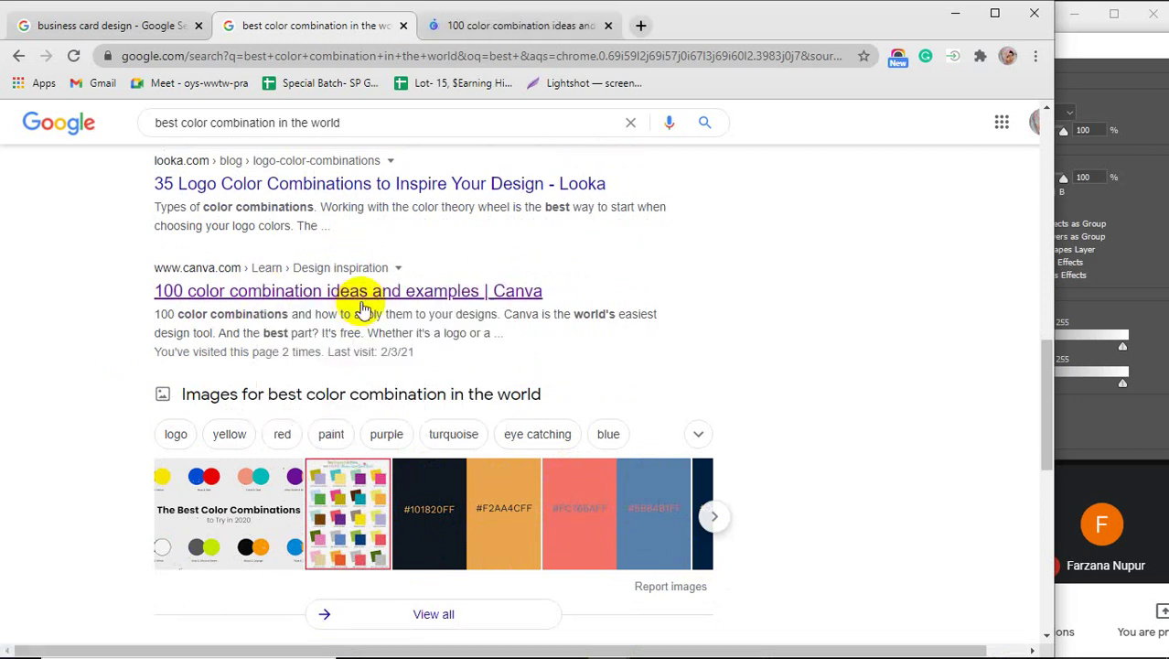
pyautogui.click(508, 29)
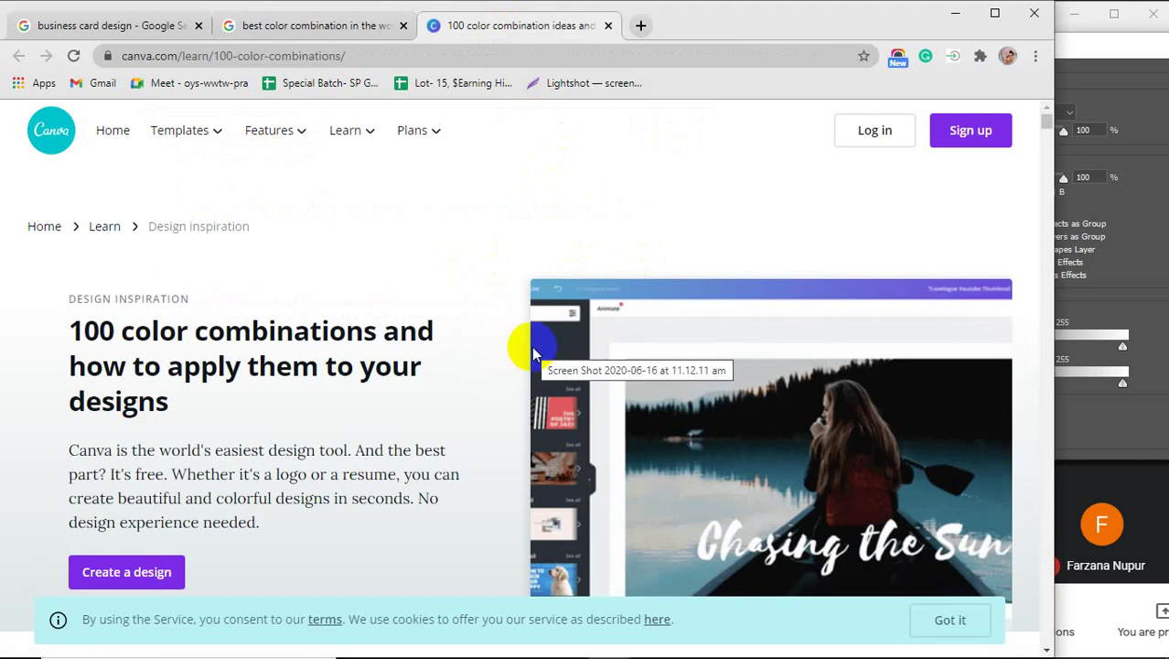
# Look through the Canva article's introduction and its color wheel sections on complementary, triadic, analogous and tetradic combinations
pyautogui.scroll(-2, 531, 346)
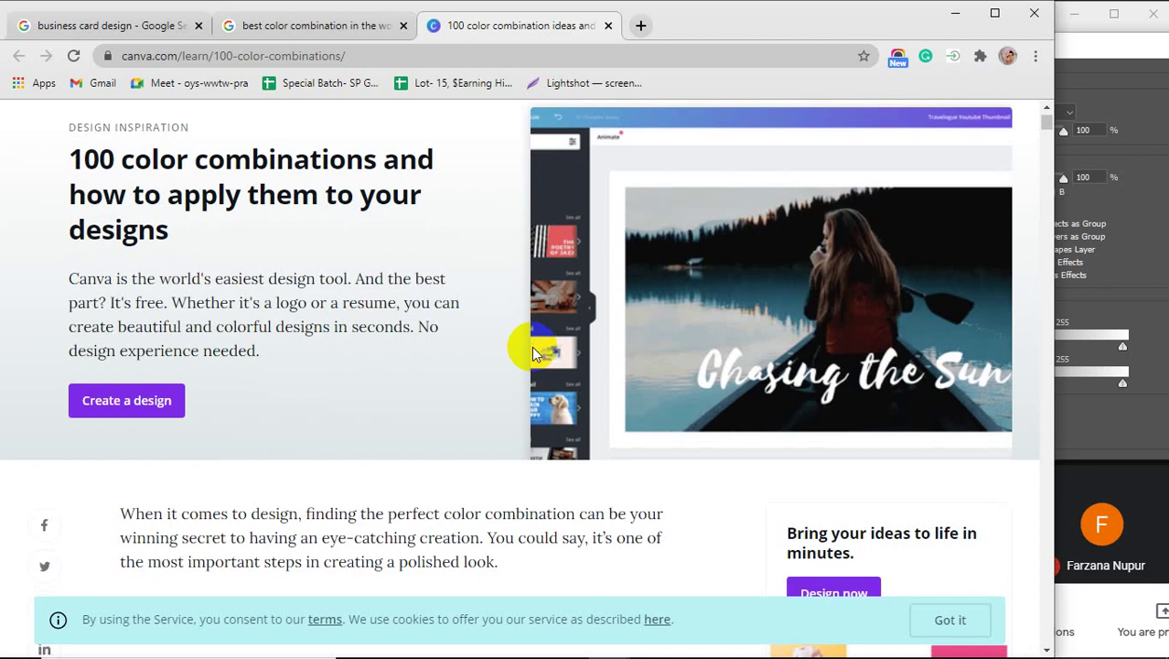
pyautogui.scroll(-3, 532, 345)
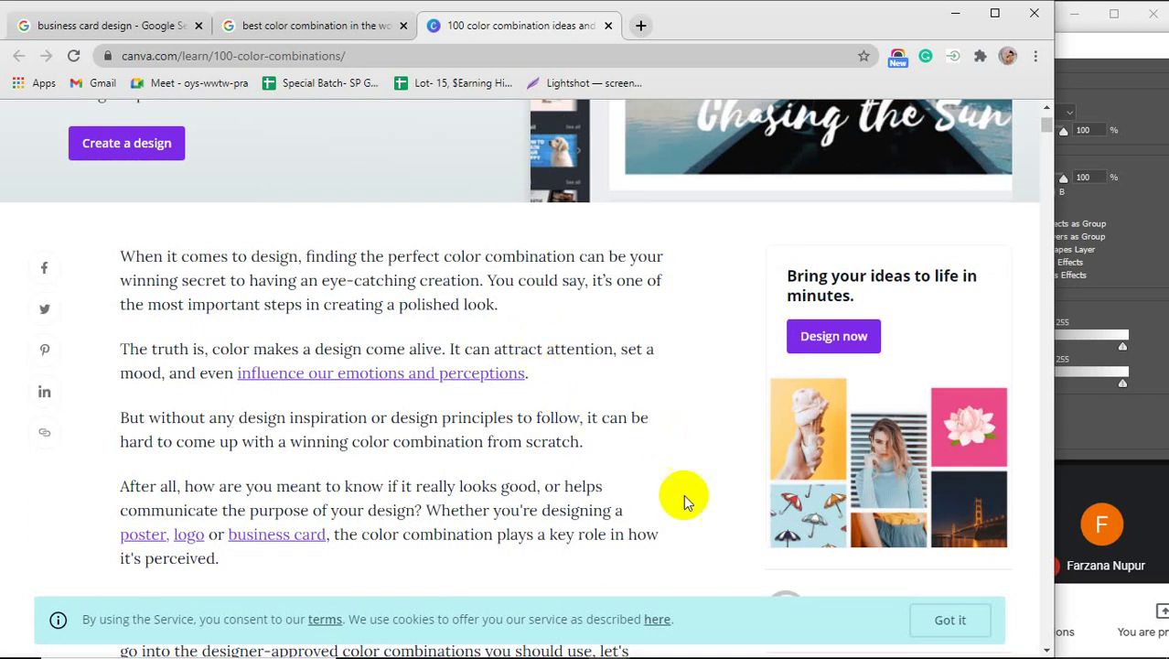
pyautogui.scroll(-3, 684, 494)
pyautogui.scroll(-6, 685, 495)
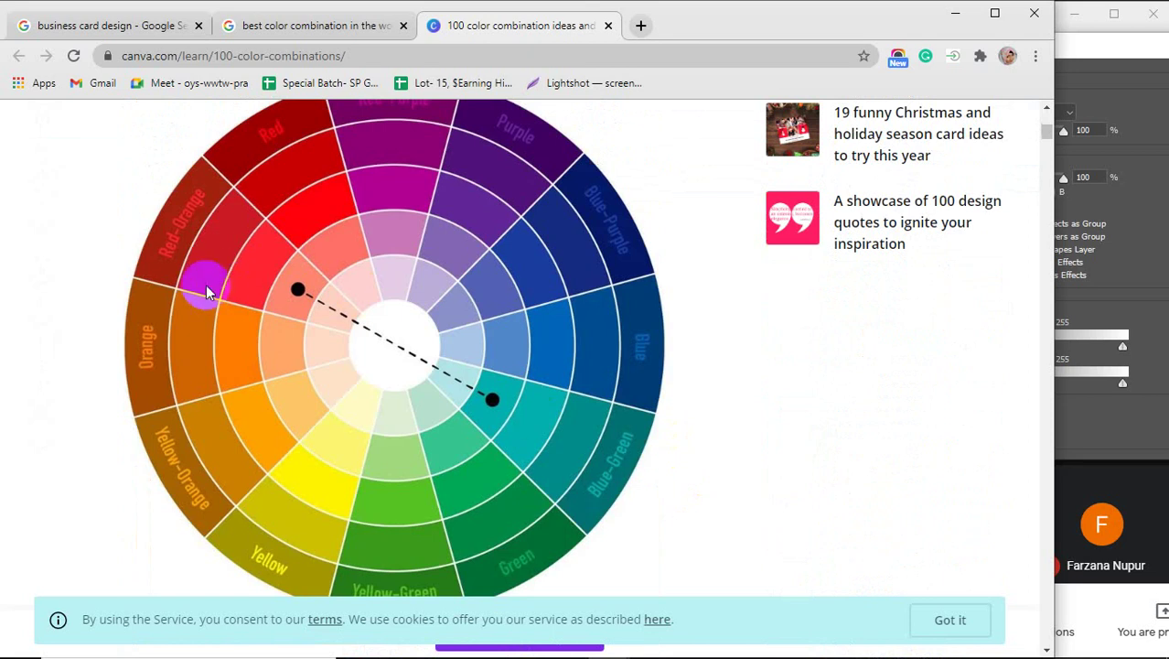
pyautogui.scroll(-7, 725, 449)
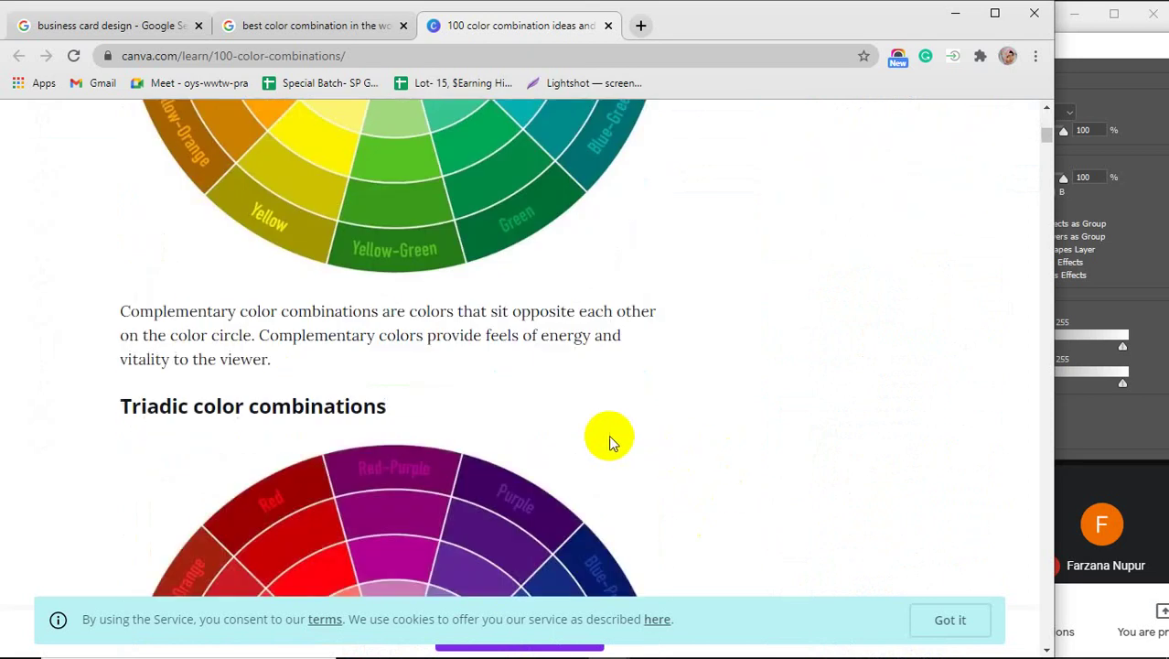
pyautogui.scroll(-8, 652, 440)
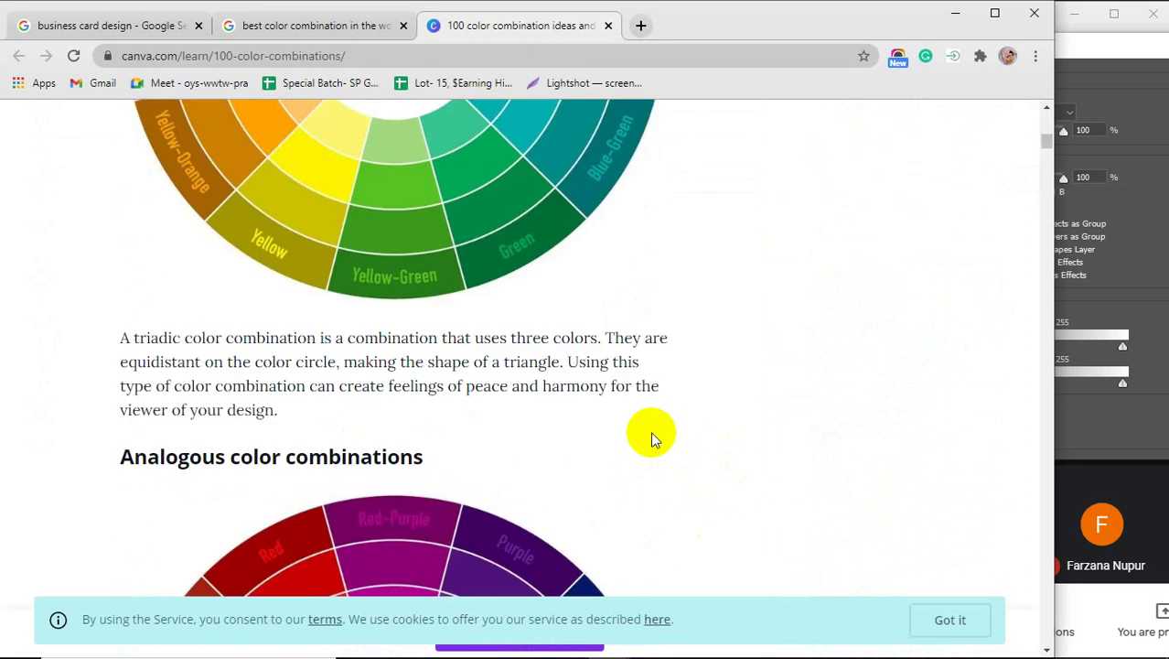
pyautogui.scroll(-10, 651, 431)
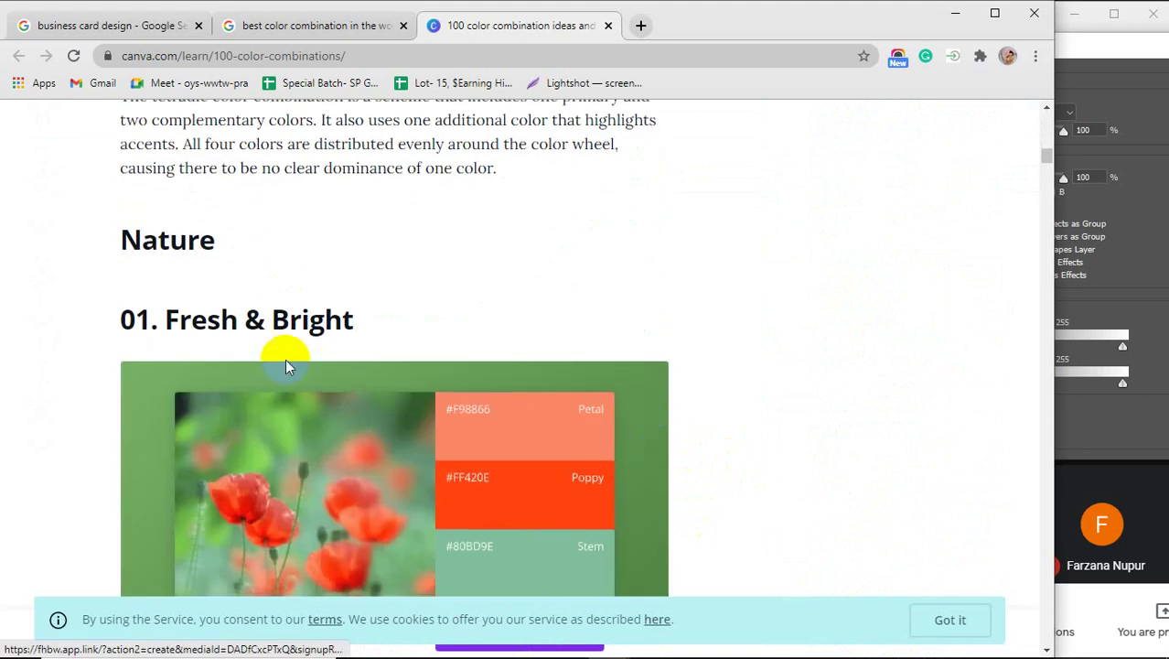
# Examine the "01. Fresh & Bright" palette, highlighting the word "Bright" in its heading and the description below it
pyautogui.scroll(-1, 179, 275)
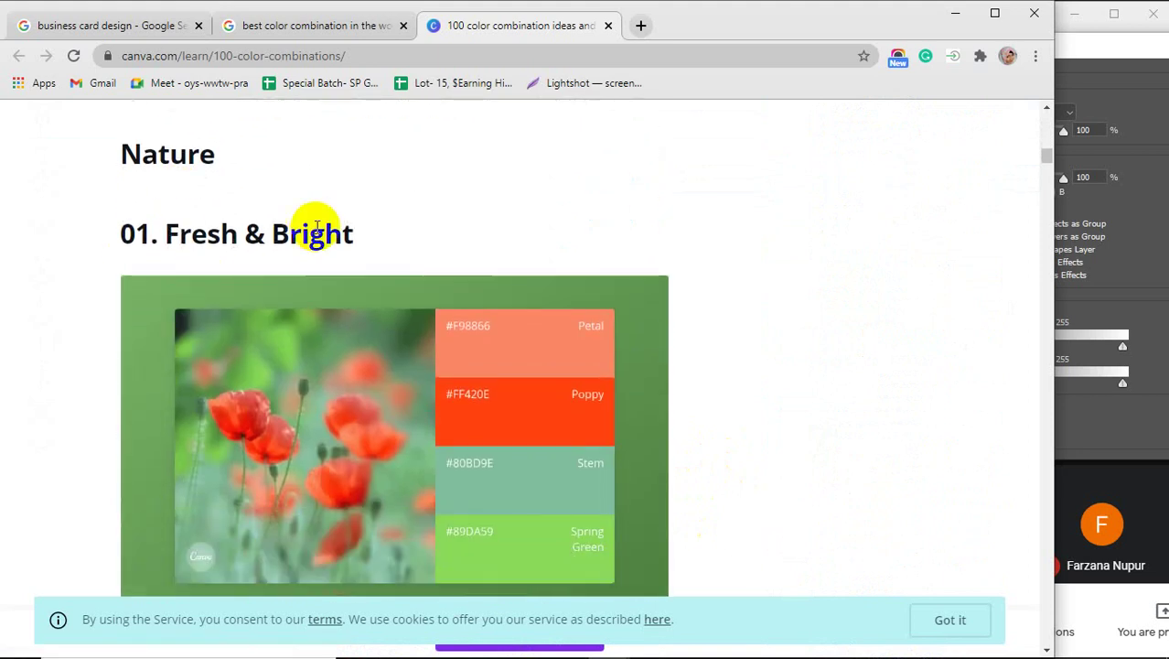
pyautogui.moveTo(179, 234); pyautogui.dragTo(368, 235)
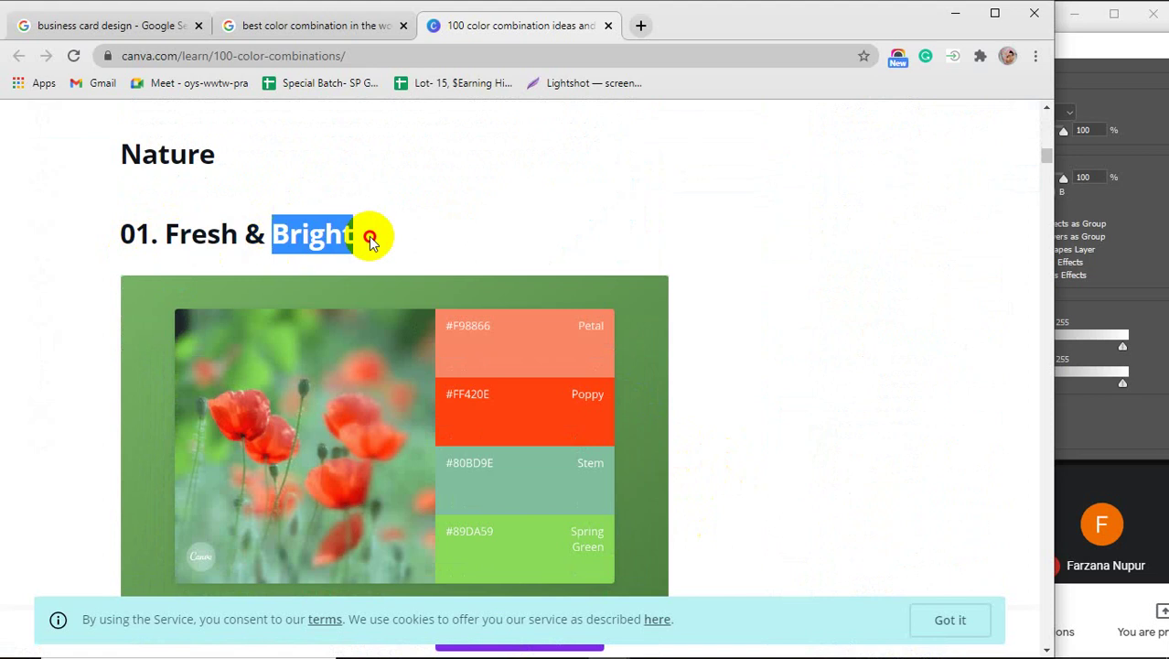
pyautogui.scroll(-2, 749, 323)
pyautogui.scroll(1, 749, 447)
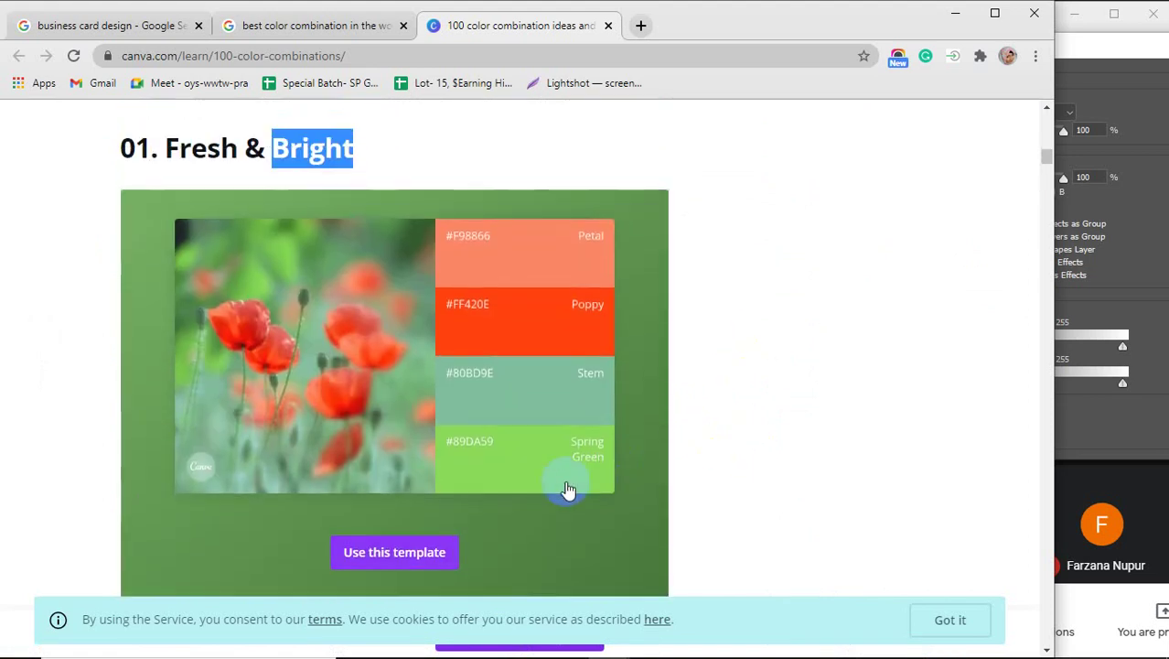
pyautogui.scroll(-2, 794, 421)
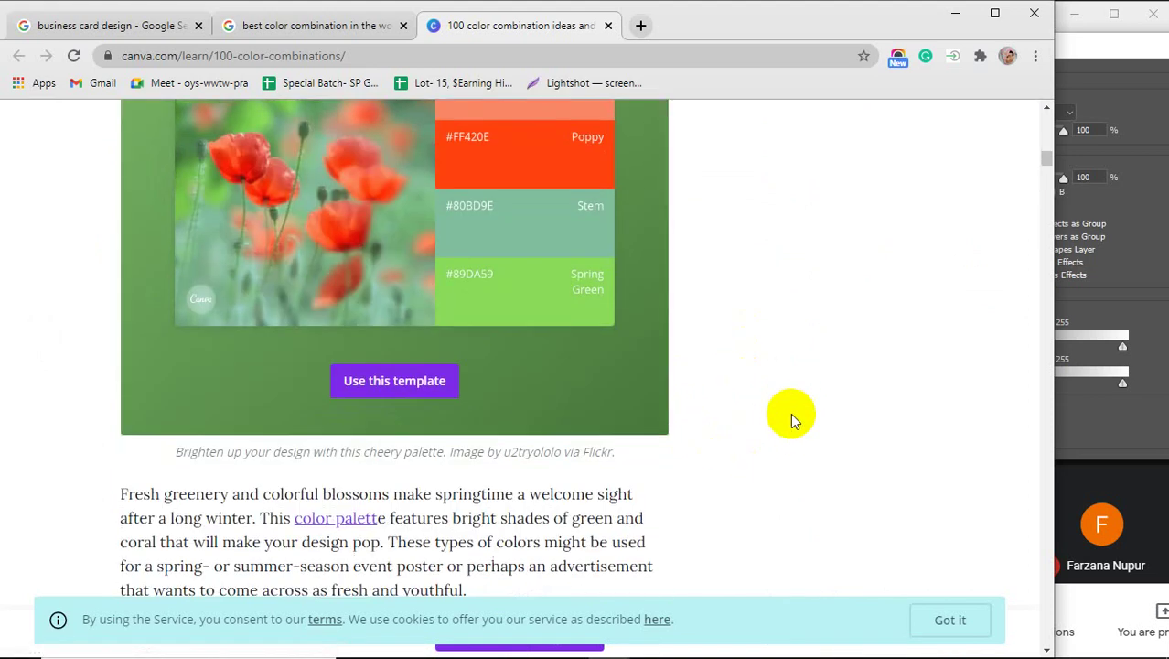
pyautogui.scroll(-2, 809, 428)
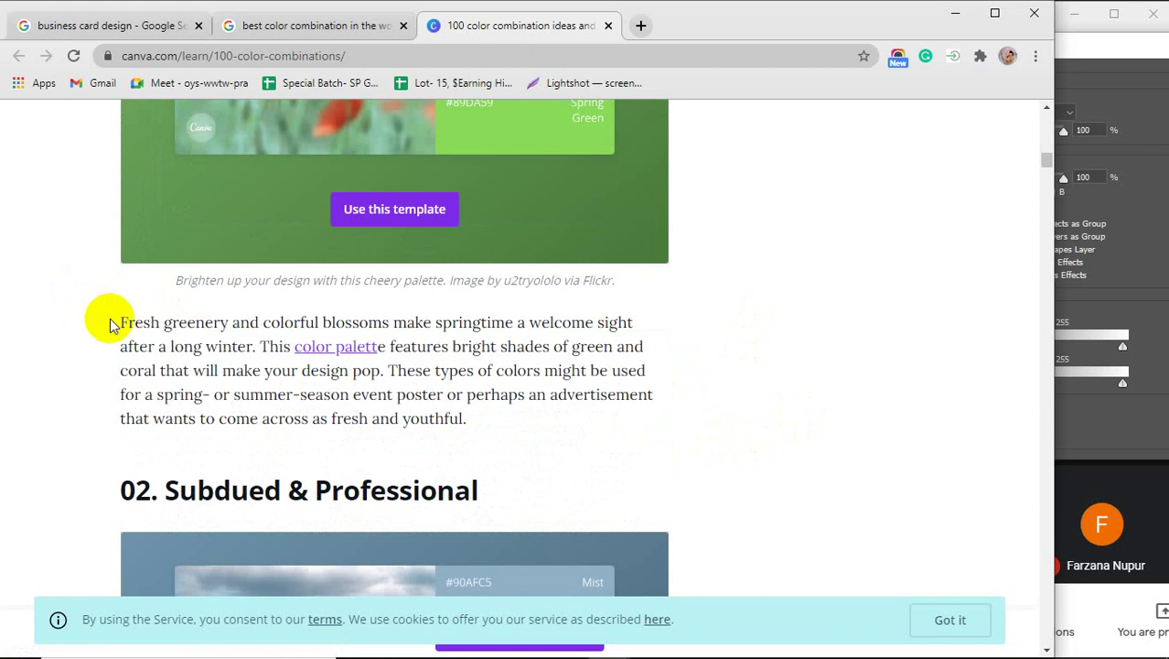
pyautogui.moveTo(110, 320); pyautogui.dragTo(565, 454)
# Clear the text highlight and examine the Subdued & Professional, Dark & Earthy, and Crisp & Dramatic palettes
pyautogui.scroll(-3, 773, 418)
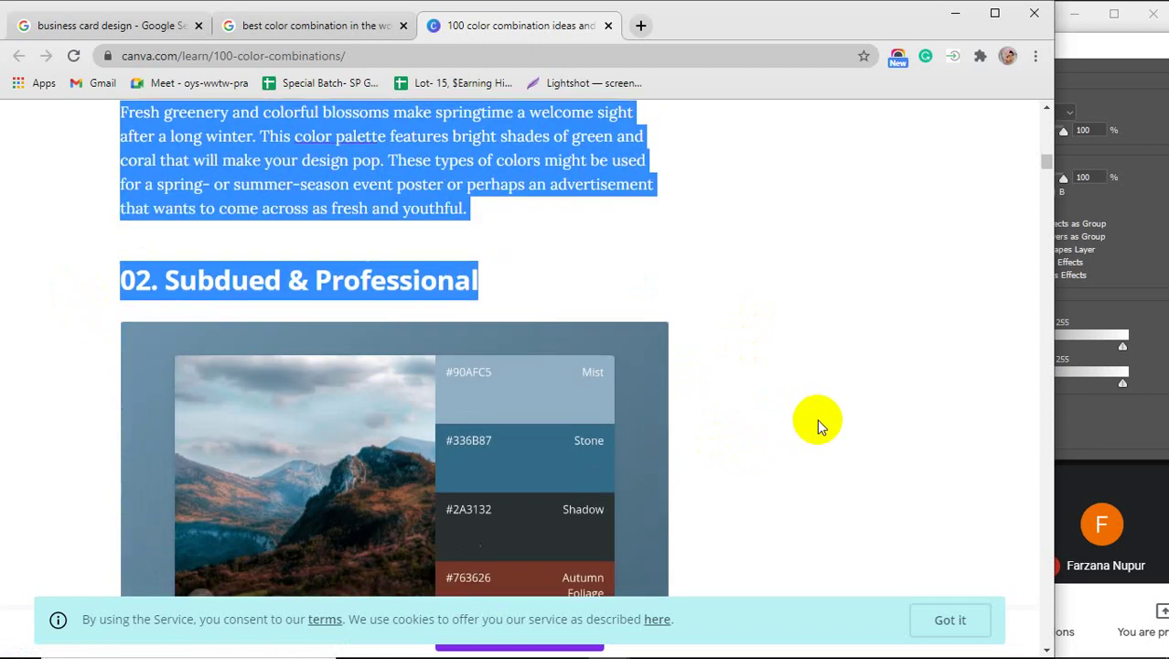
pyautogui.click(555, 369)
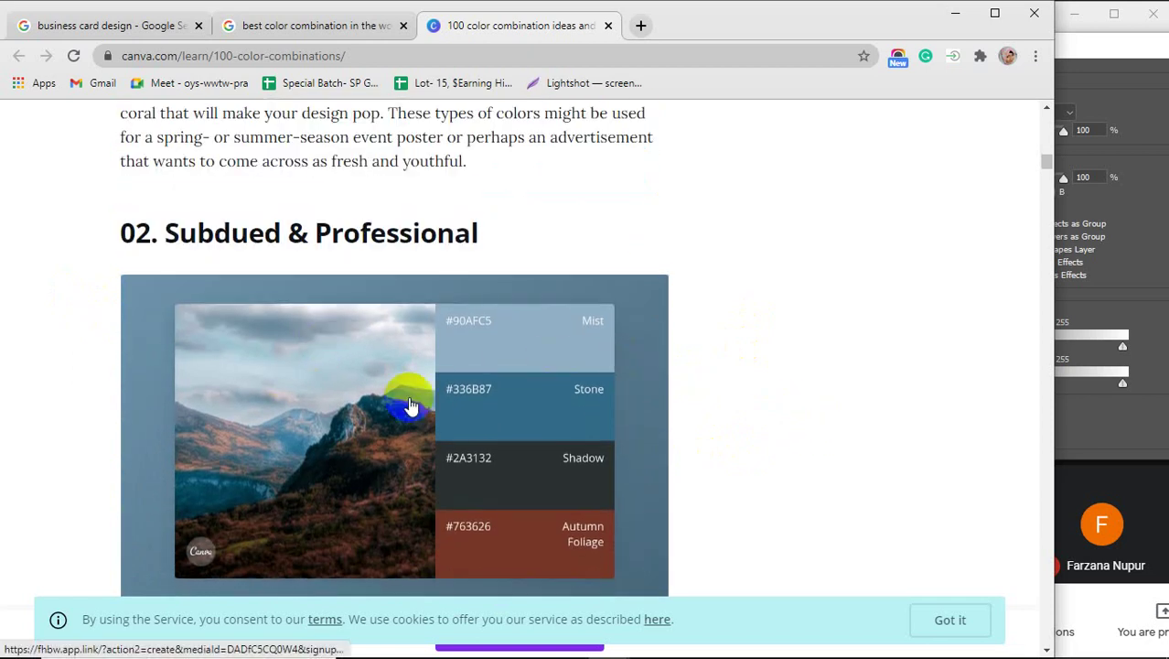
pyautogui.scroll(-2, 531, 403)
pyautogui.scroll(1, 543, 397)
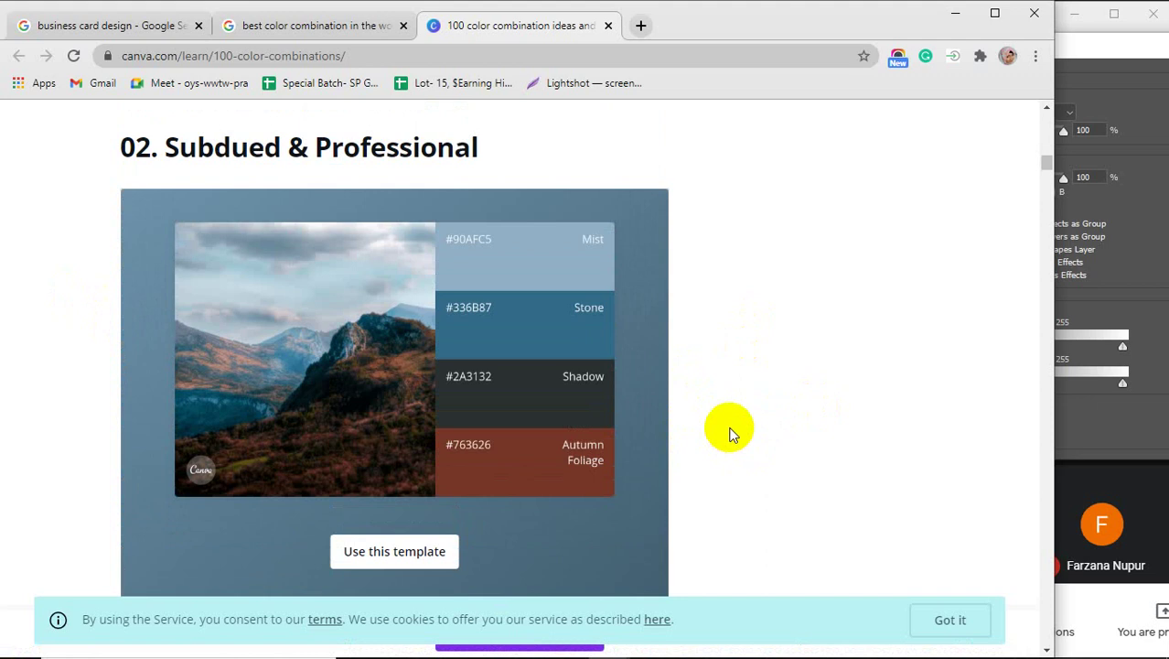
pyautogui.scroll(-8, 729, 435)
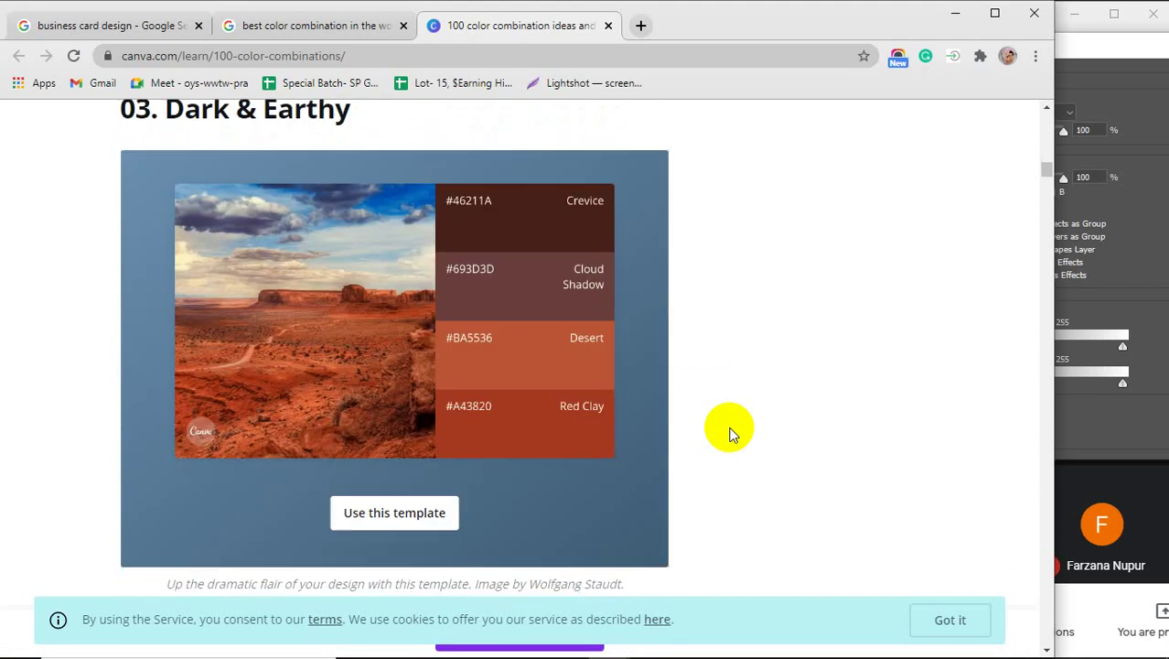
pyautogui.scroll(-8, 729, 434)
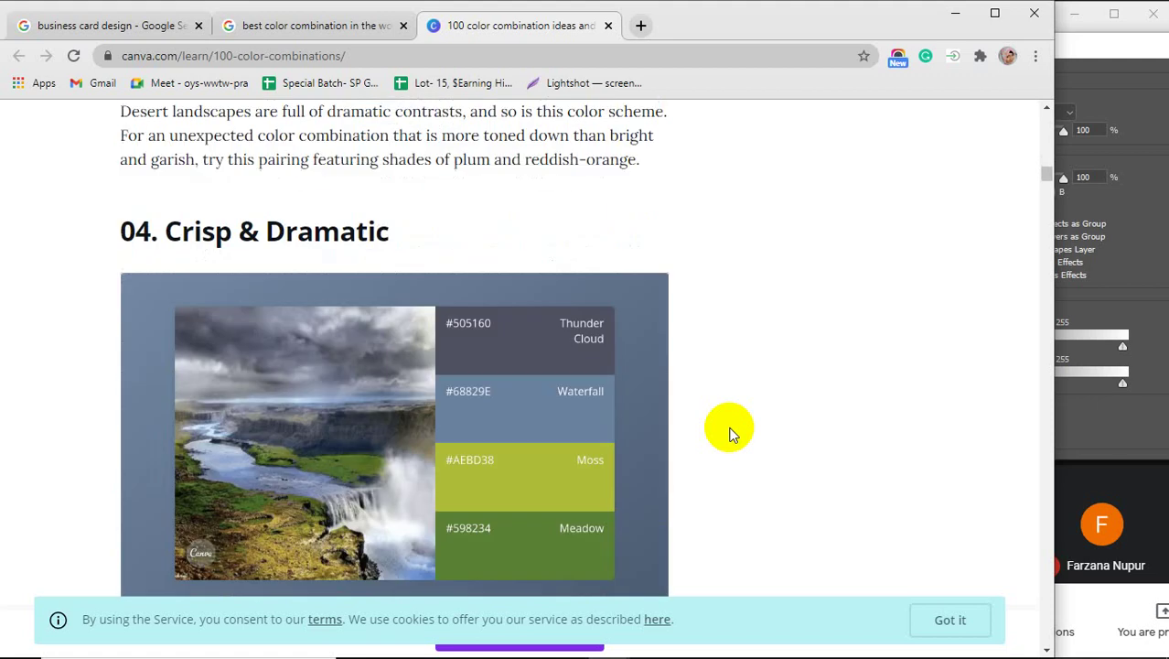
pyautogui.scroll(1, 730, 434)
# Examine the color swatches of the Cool Blues, Outdoorsy & Natural, and Watery Blue-Greens palettes
pyautogui.scroll(-7, 729, 435)
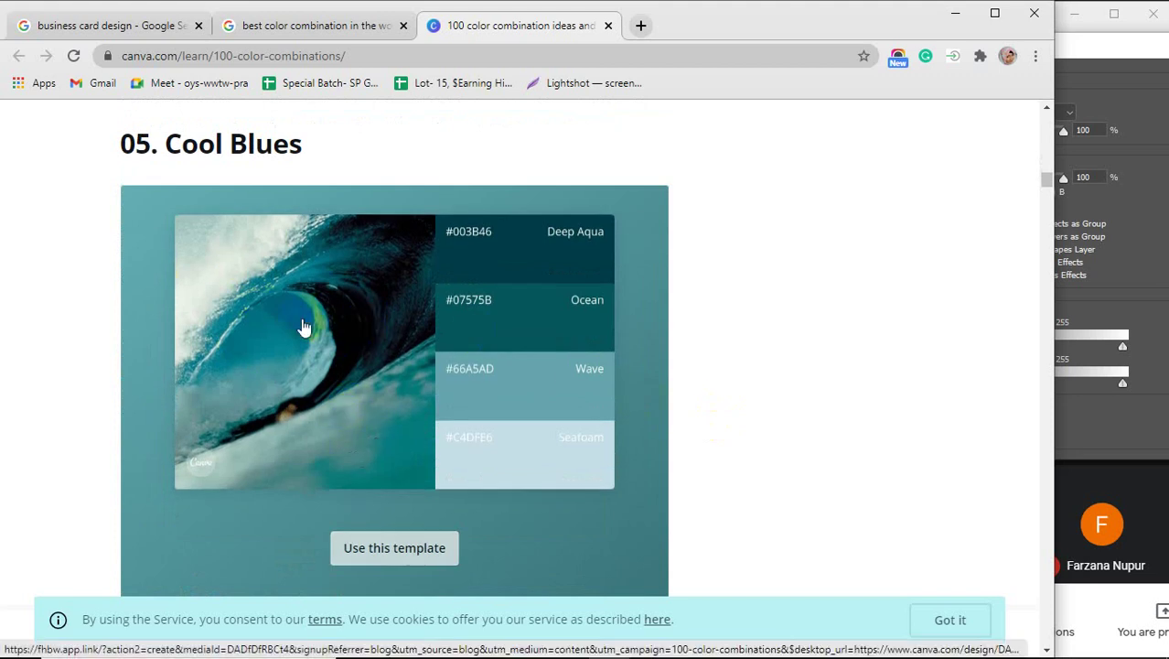
pyautogui.click(605, 249)
pyautogui.moveTo(603, 245)
pyautogui.mouseDown()
pyautogui.moveTo(433, 306)
pyautogui.moveTo(600, 243)
pyautogui.moveTo(574, 384)
pyautogui.mouseUp()
pyautogui.scroll(-3, 665, 332)
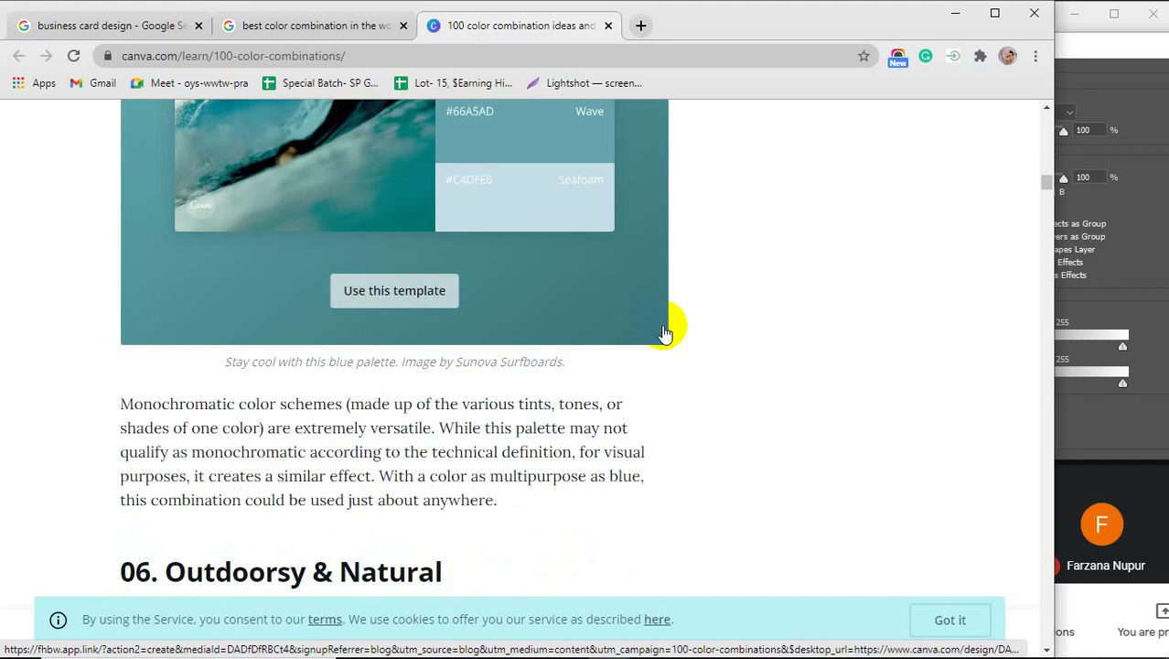
pyautogui.scroll(-5, 665, 332)
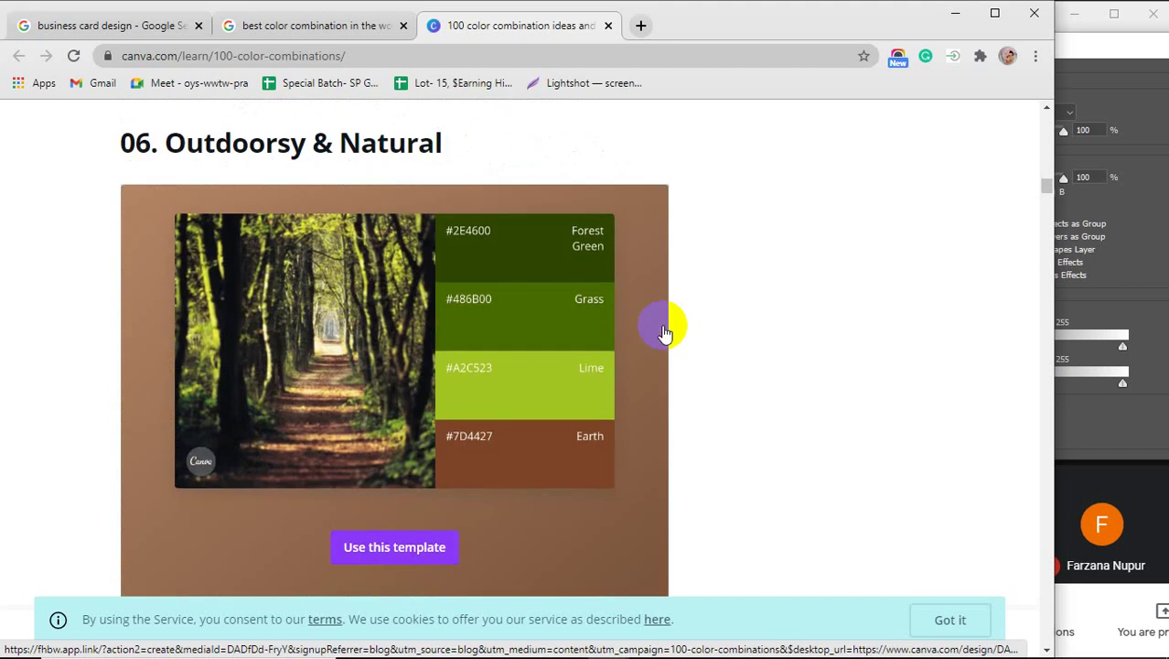
pyautogui.moveTo(665, 332)
pyautogui.mouseDown()
pyautogui.moveTo(582, 230)
pyautogui.moveTo(613, 328)
pyautogui.moveTo(600, 323)
pyautogui.moveTo(587, 391)
pyautogui.mouseUp()
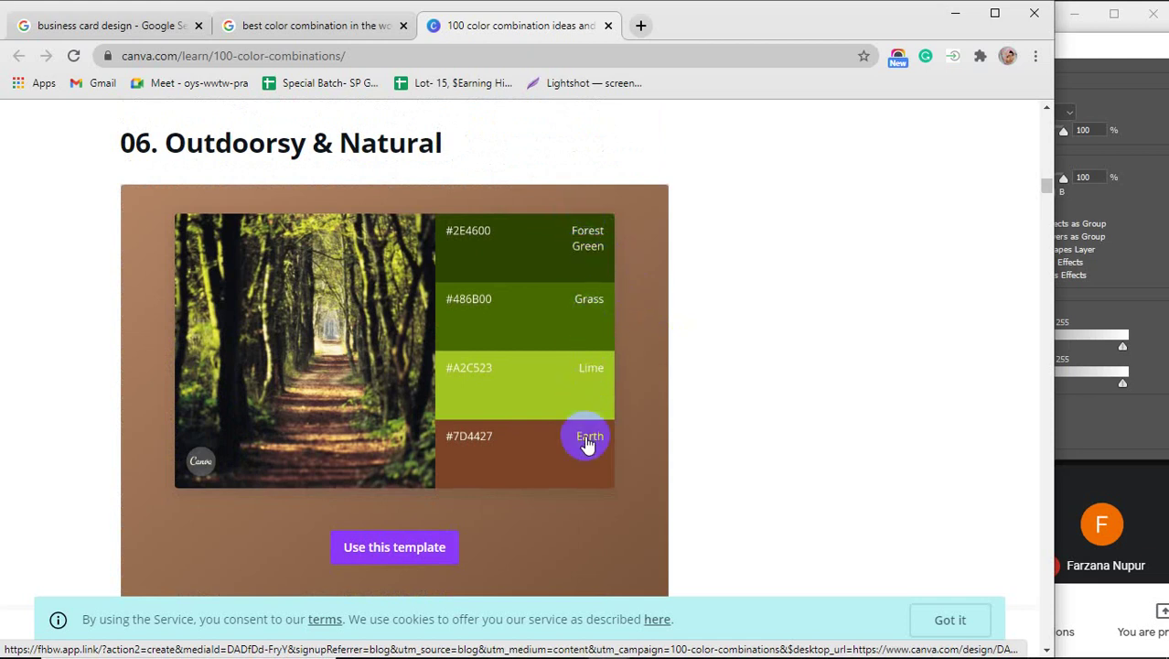
pyautogui.scroll(-6, 587, 437)
pyautogui.scroll(-2, 587, 444)
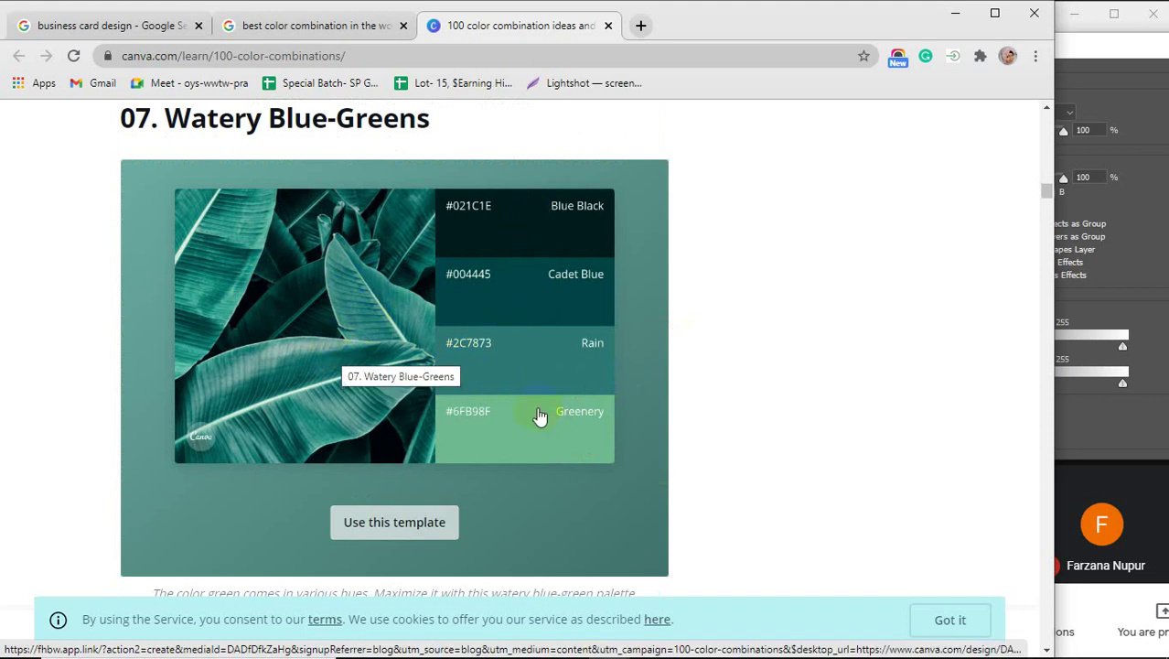
# Skim the palettes down to Refreshing & Pretty, close the Canva article, and look through the remaining color combination search results
pyautogui.scroll(-6, 536, 408)
pyautogui.scroll(-6, 537, 407)
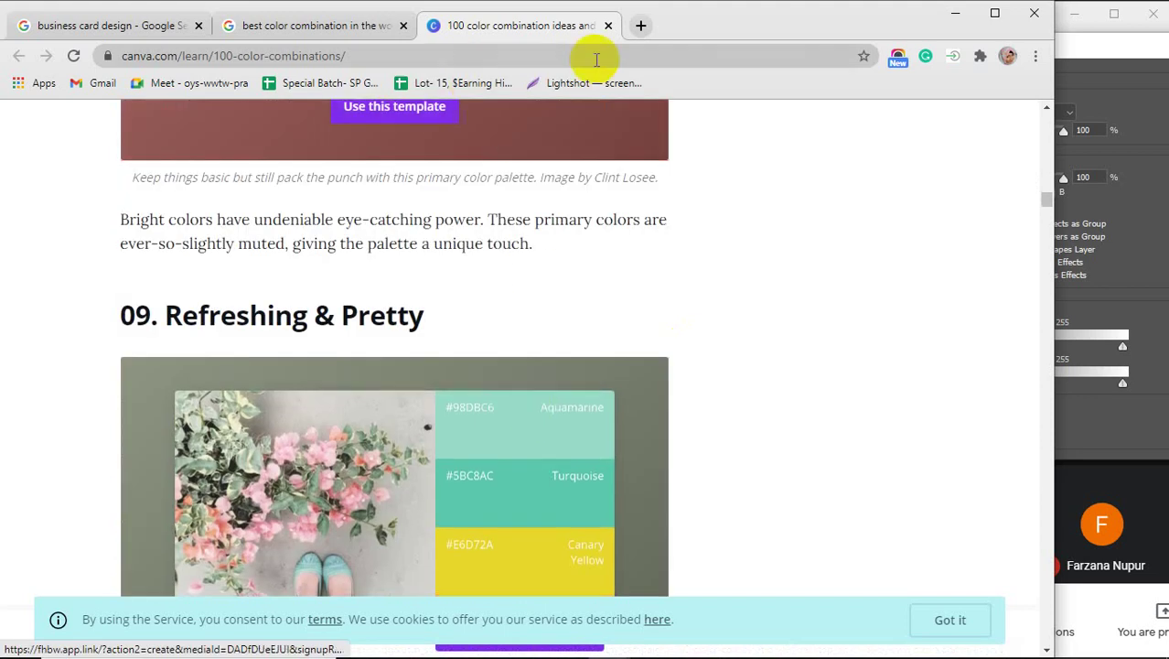
pyautogui.click(607, 26)
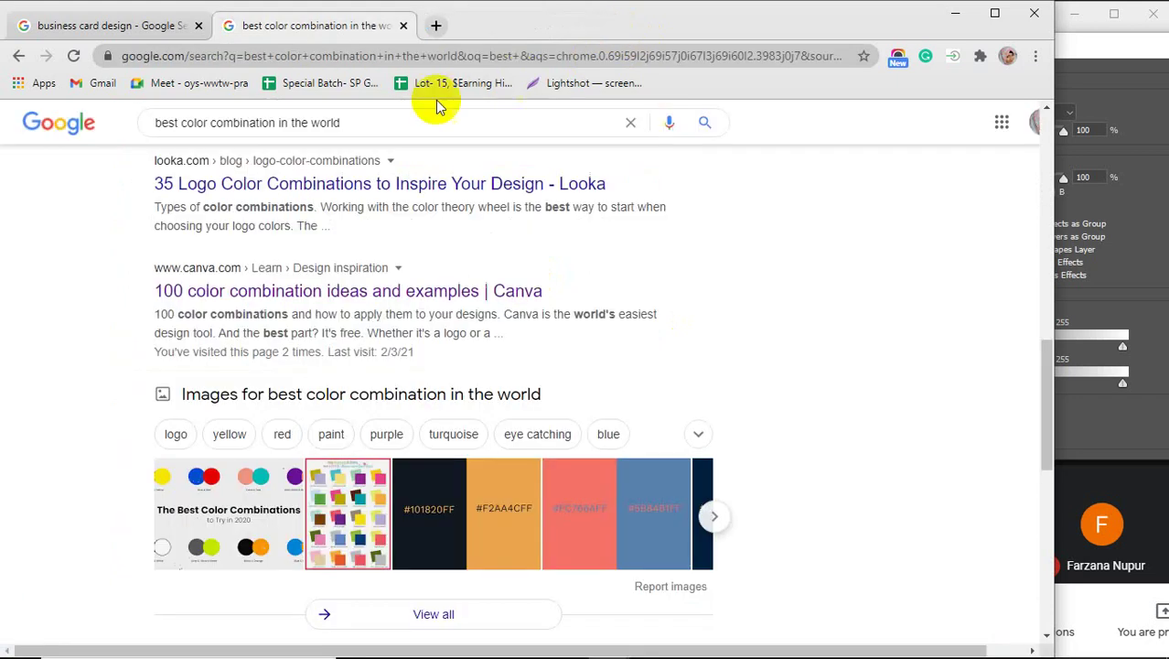
pyautogui.scroll(-3, 460, 367)
pyautogui.scroll(-2, 459, 371)
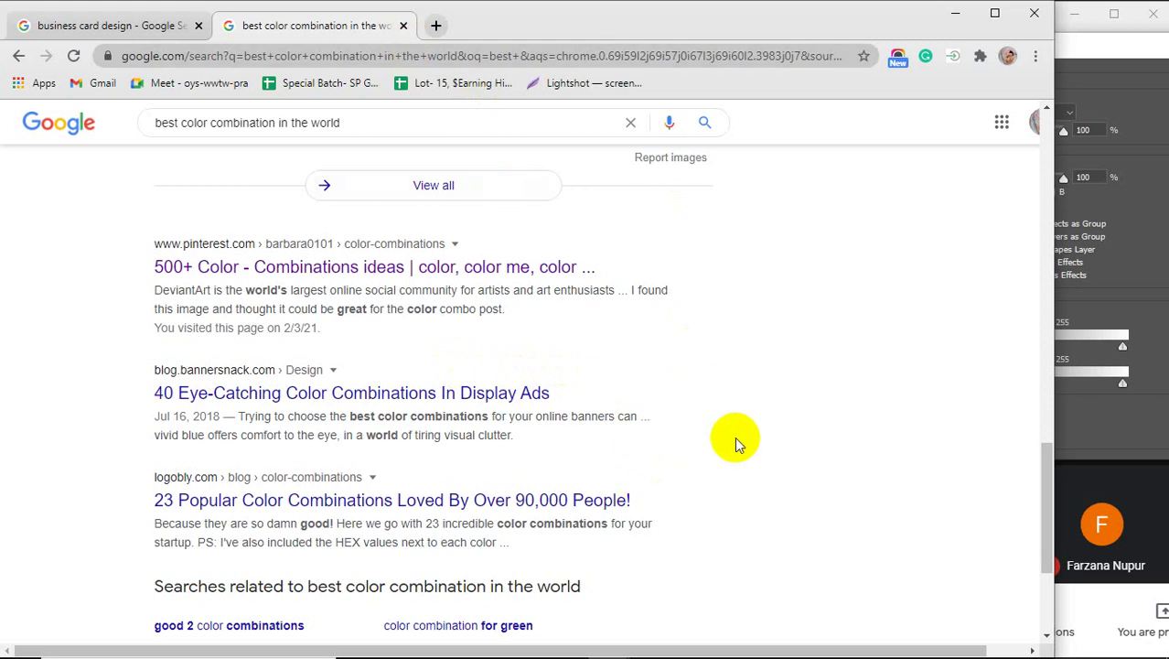
# Narrow the search window, switch to the Google Meet call in a maximized window, and show its participant list
pyautogui.moveTo(1053, 423); pyautogui.dragTo(965, 435)
pyautogui.click(1138, 486)
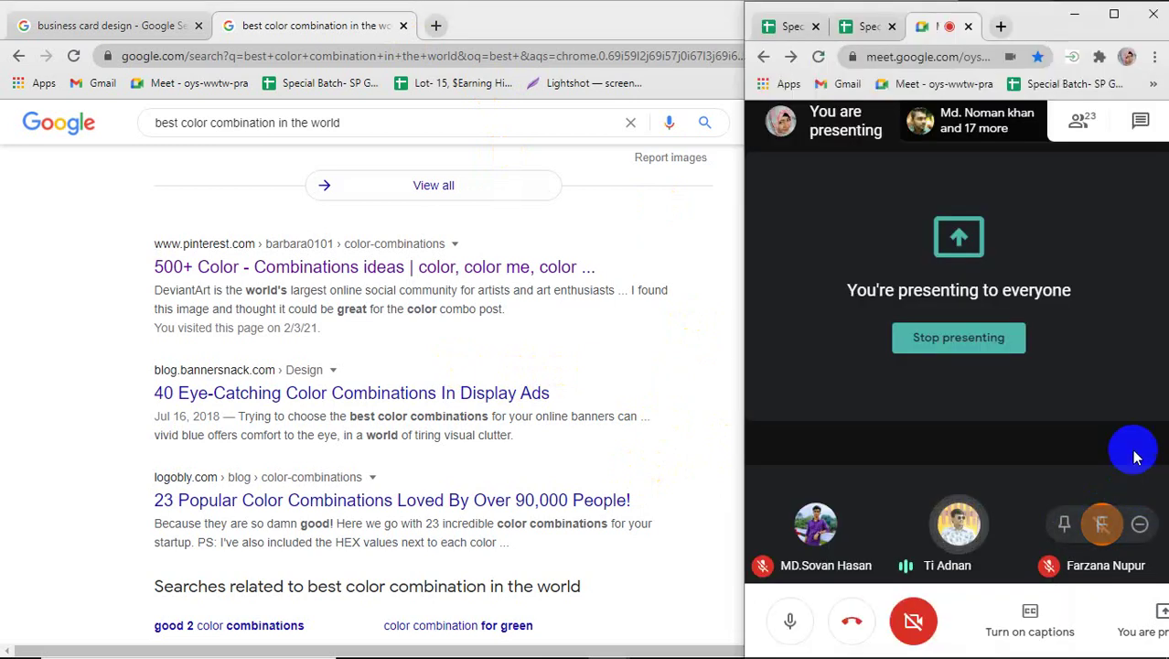
pyautogui.click(1114, 14)
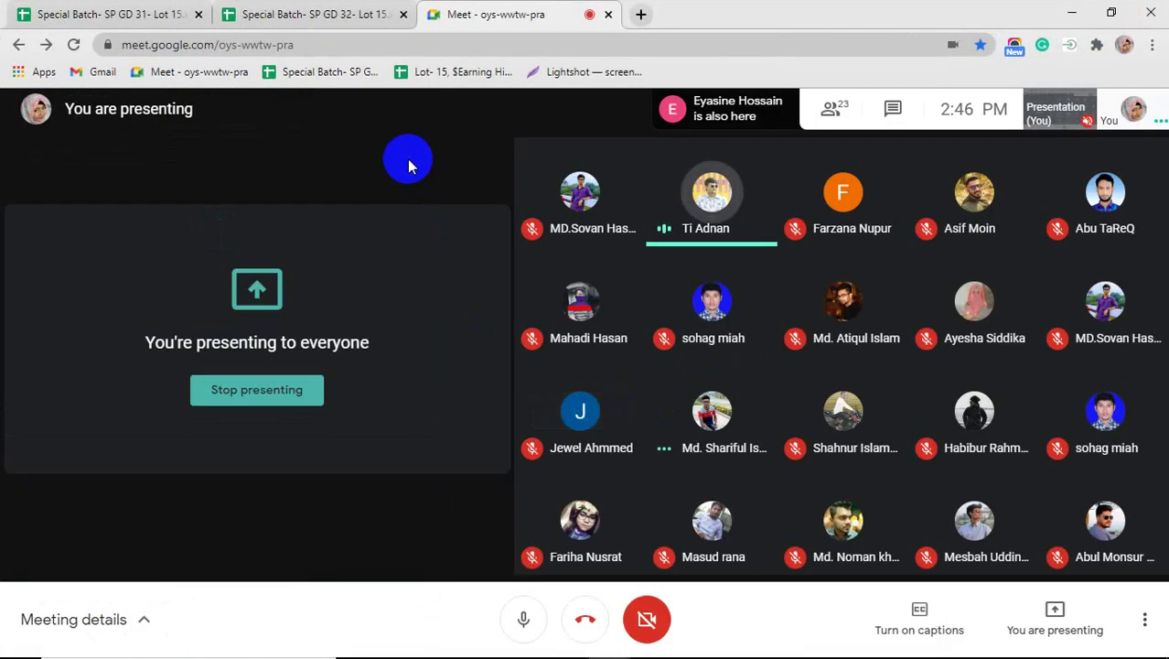
pyautogui.click(833, 109)
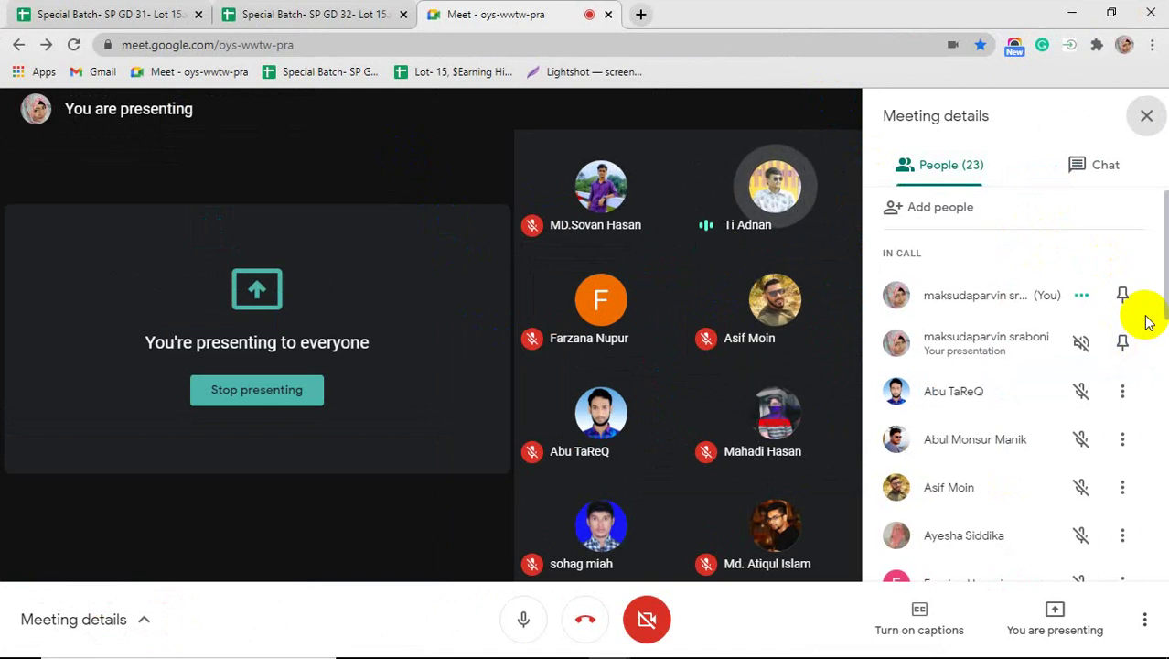
# Look through the entire participant list of the call, close it, and restore the Meet window to its smaller size
pyautogui.scroll(-2, 1148, 320)
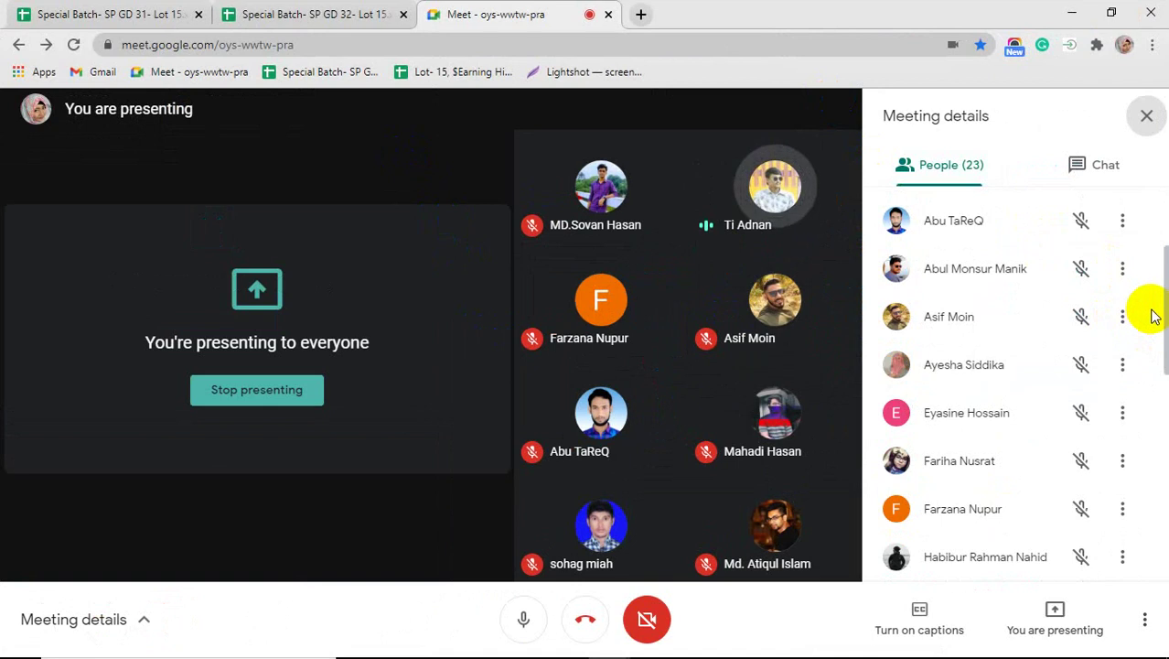
pyautogui.scroll(-3, 1152, 316)
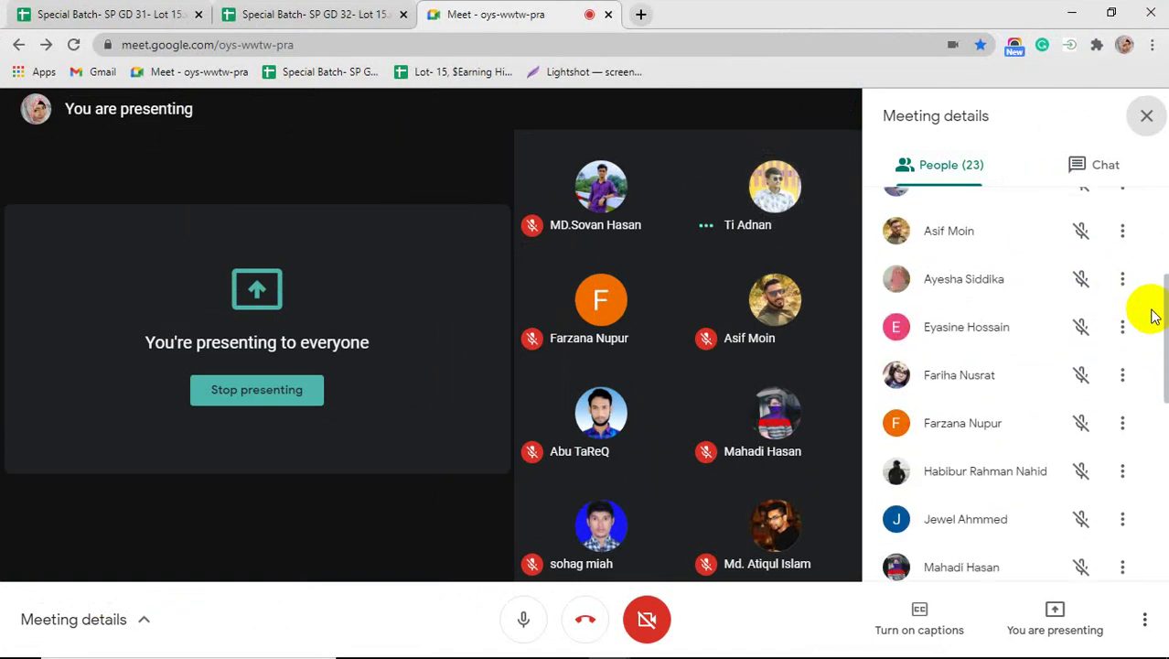
pyautogui.scroll(-1, 1153, 316)
pyautogui.scroll(-4, 1152, 316)
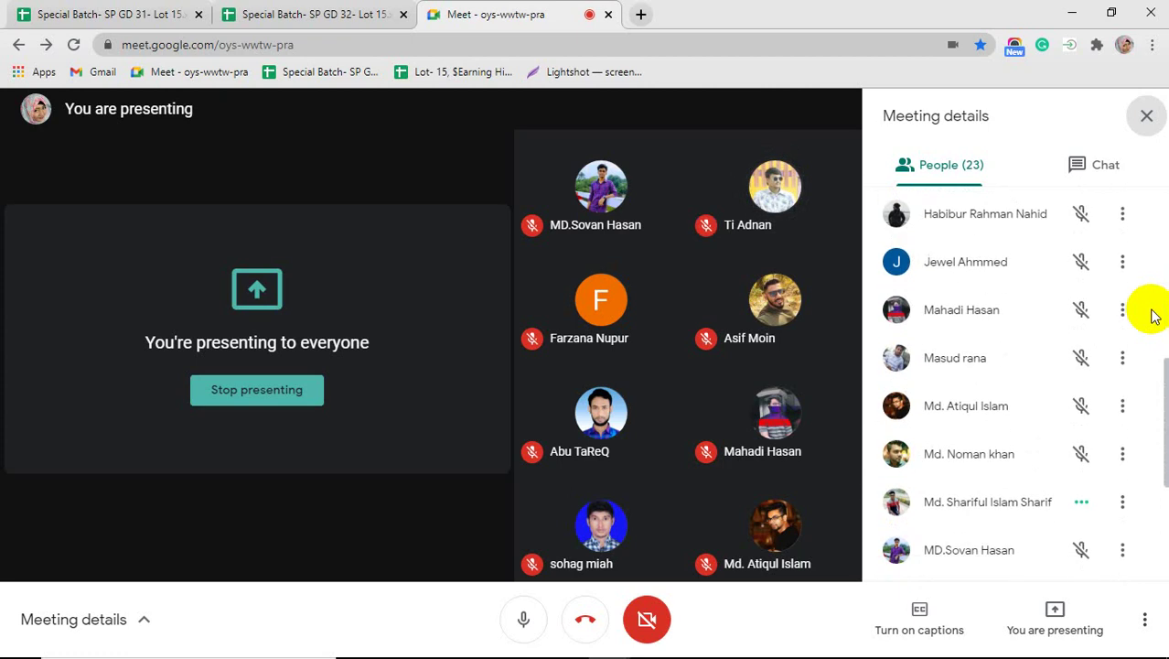
pyautogui.scroll(-2, 1152, 316)
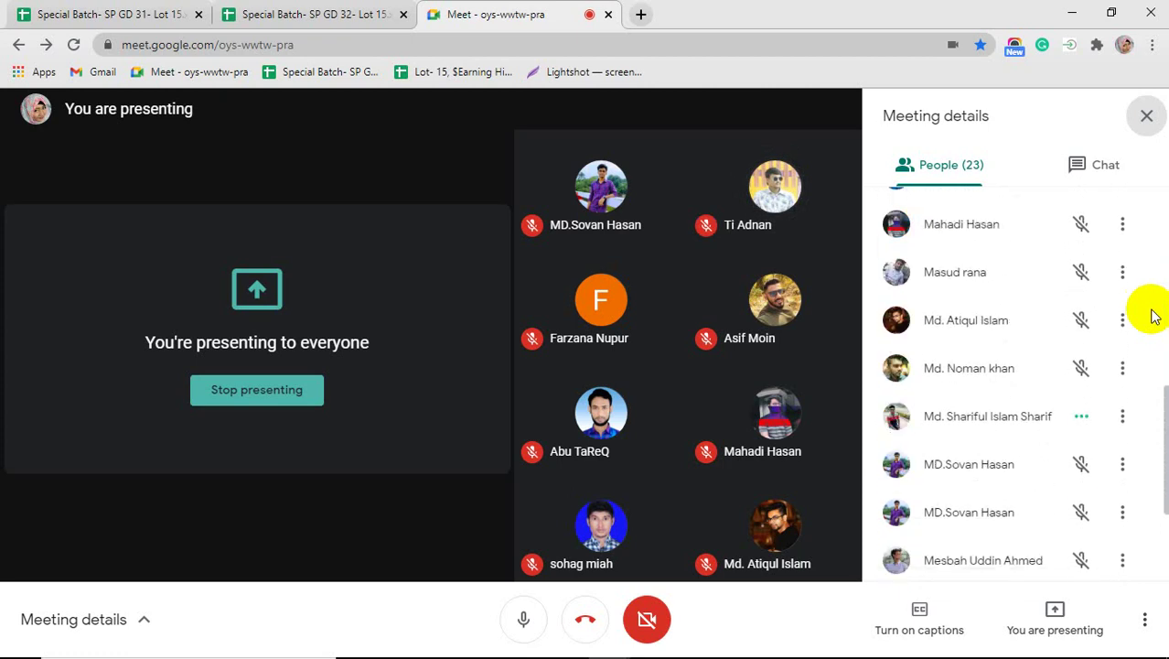
pyautogui.scroll(-2, 1153, 316)
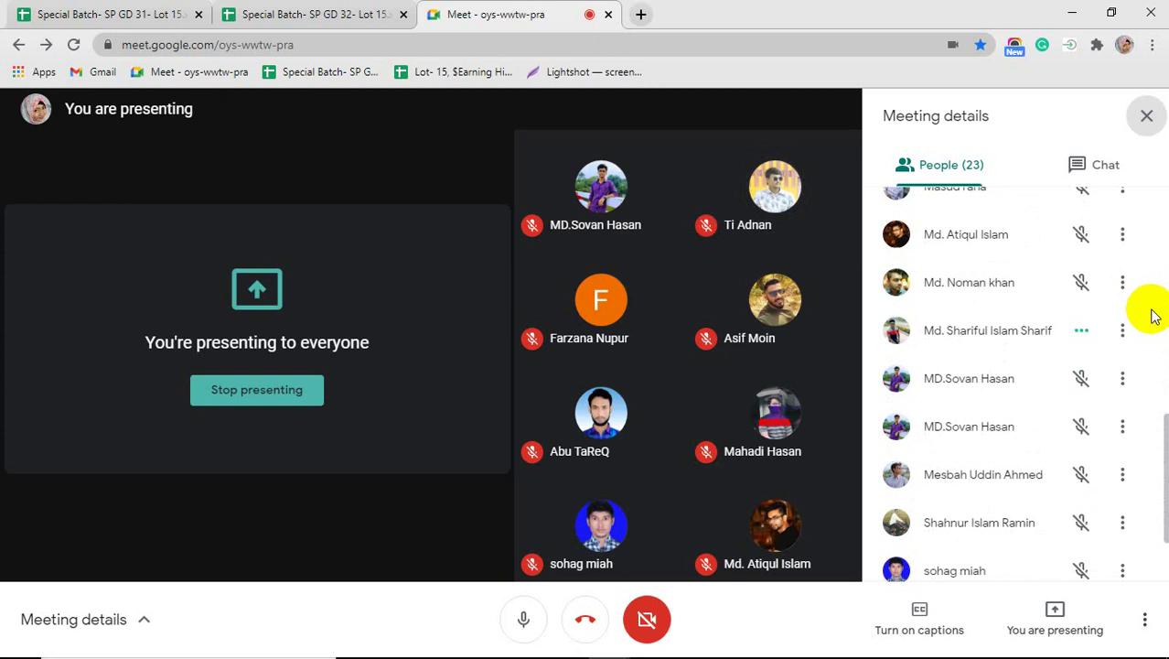
pyautogui.scroll(-2, 1153, 315)
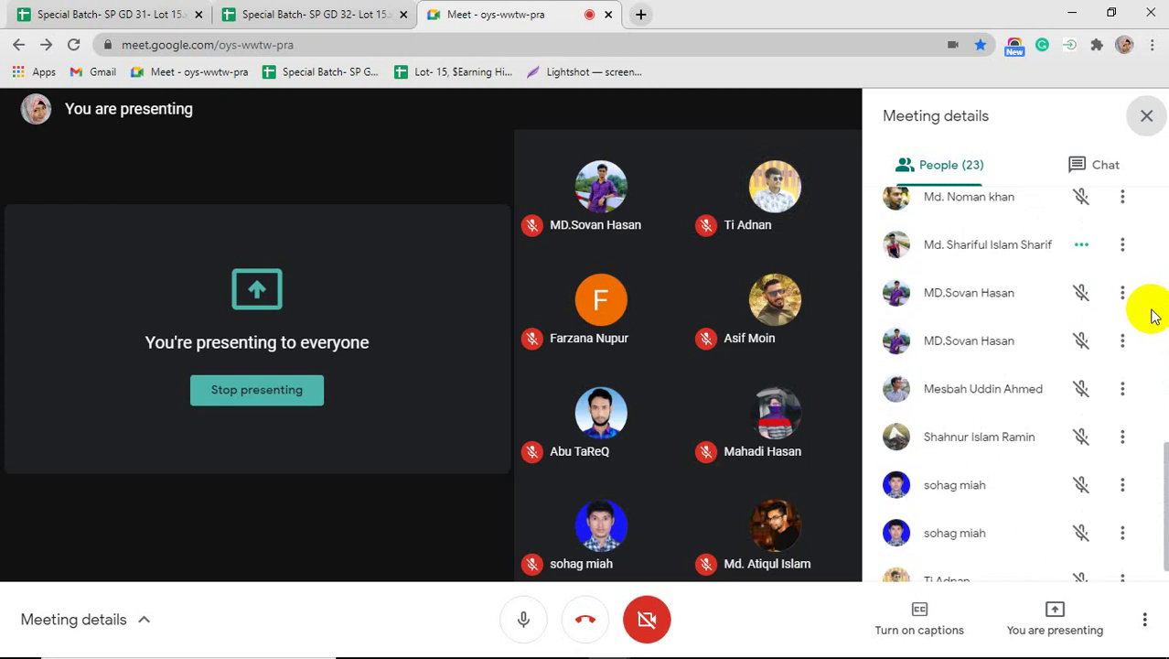
pyautogui.scroll(-1, 1153, 315)
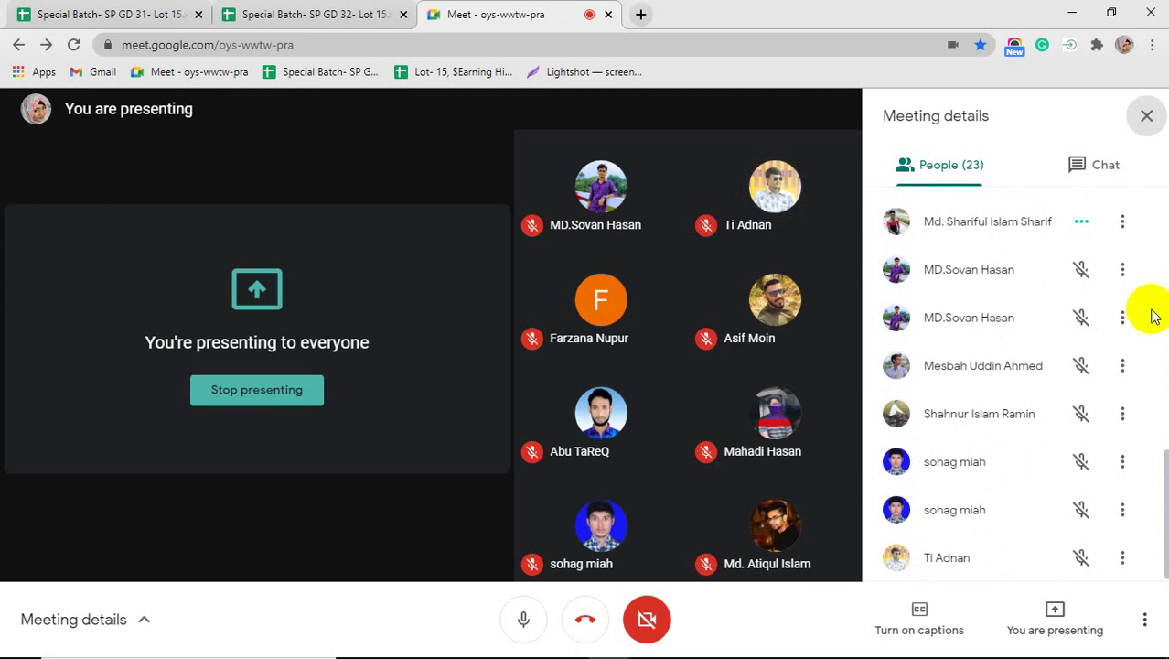
pyautogui.scroll(2, 1152, 315)
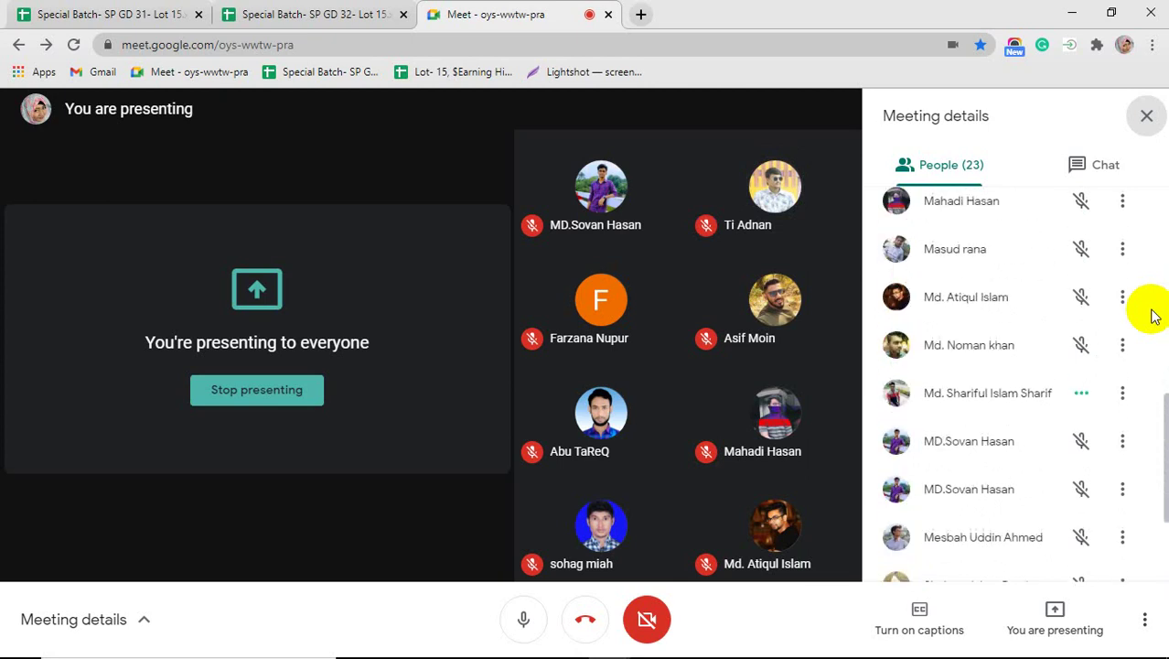
pyautogui.scroll(3, 1153, 315)
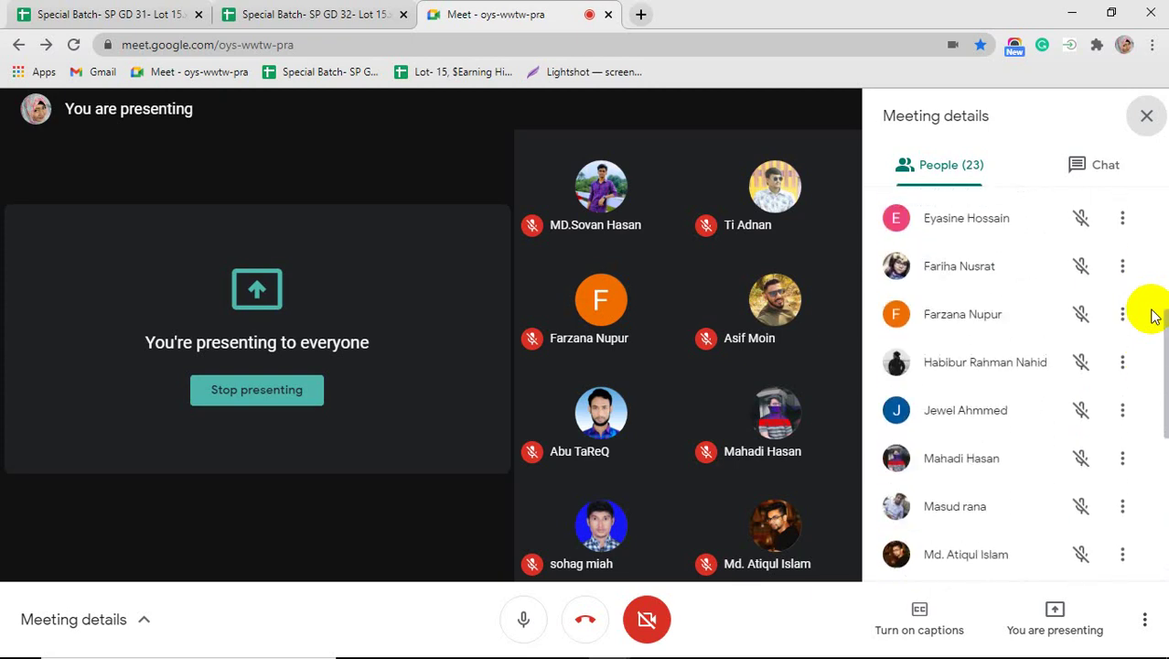
pyautogui.scroll(5, 1153, 316)
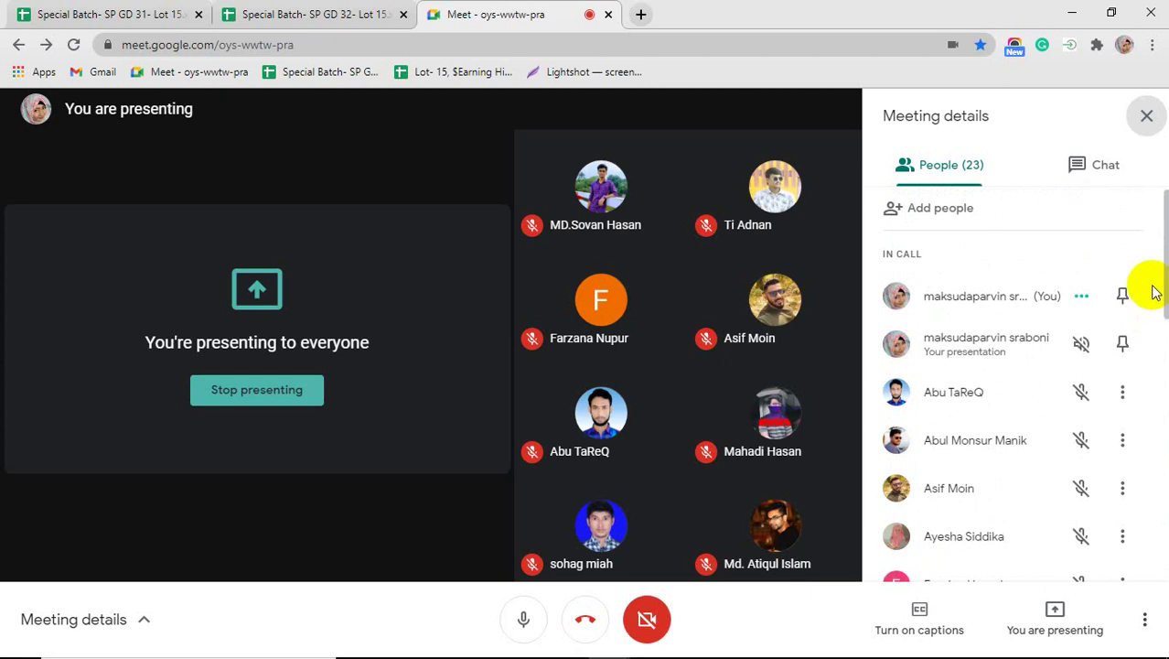
pyautogui.click(1146, 116)
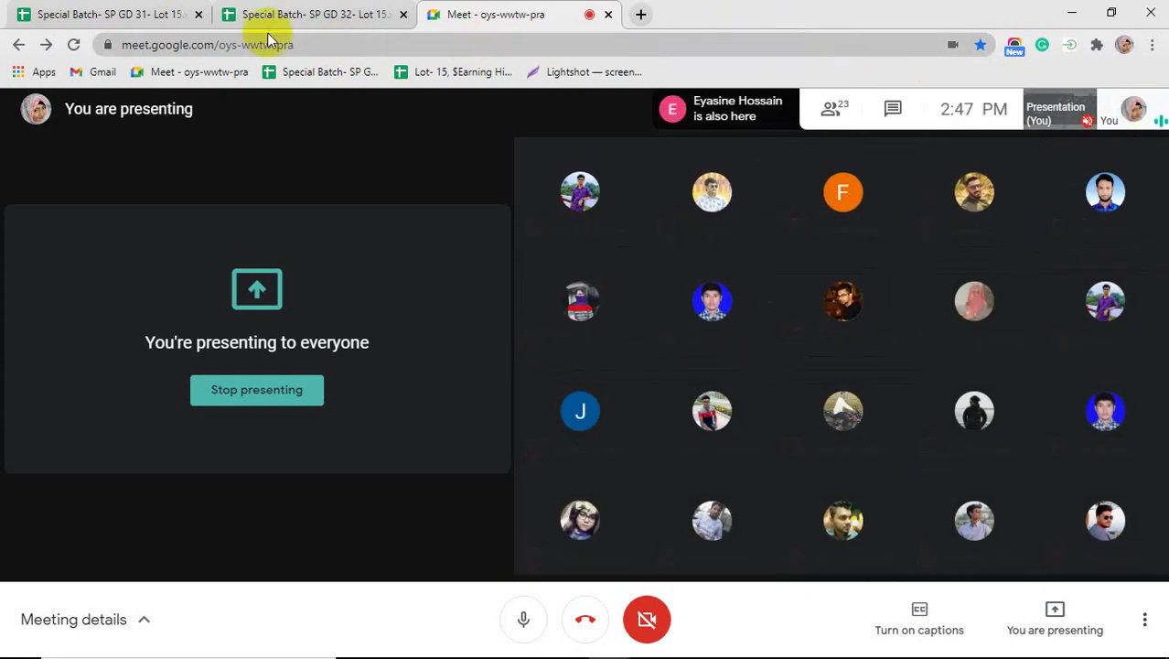
pyautogui.click(1111, 12)
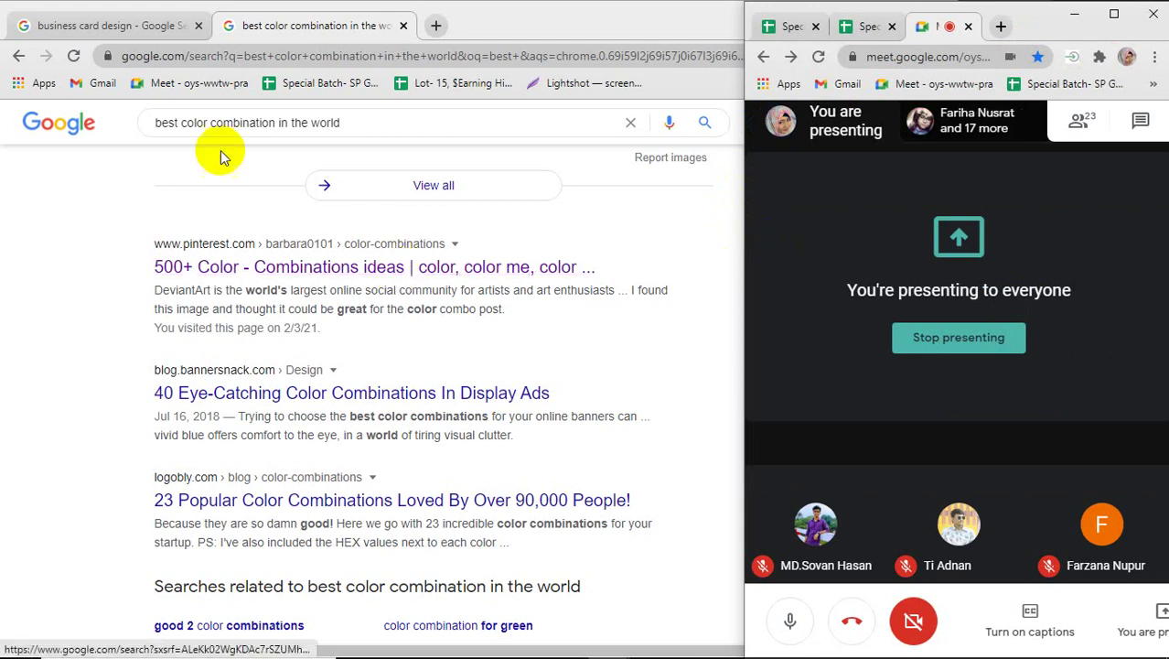
# Switch to the Google results window and search for "best logo color combination in the world"
pyautogui.click(181, 123)
pyautogui.write('logo')
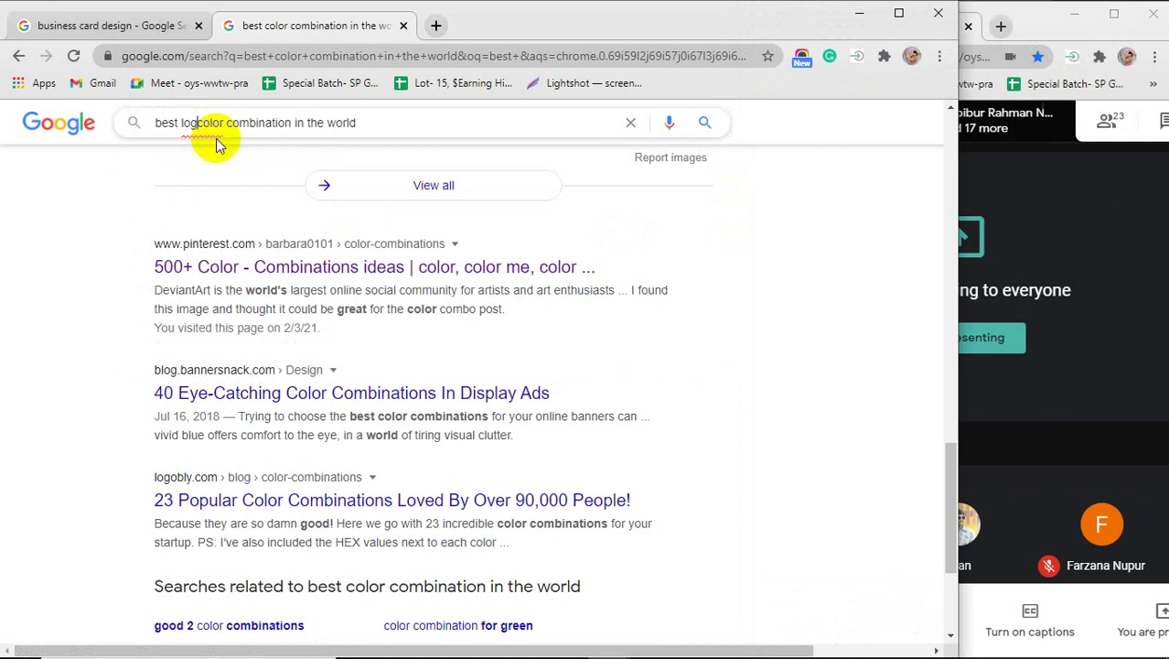
pyautogui.press('Return')
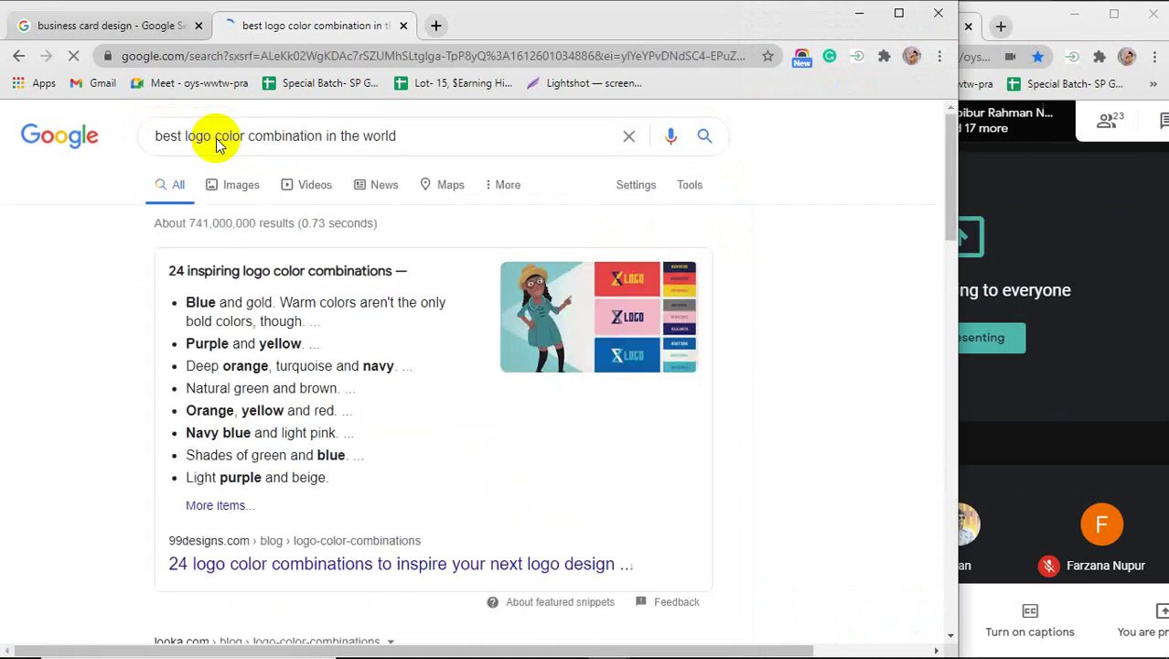
# Look through the logo color combination search results, including the featured list, article links and image previews
pyautogui.scroll(-2, 79, 461)
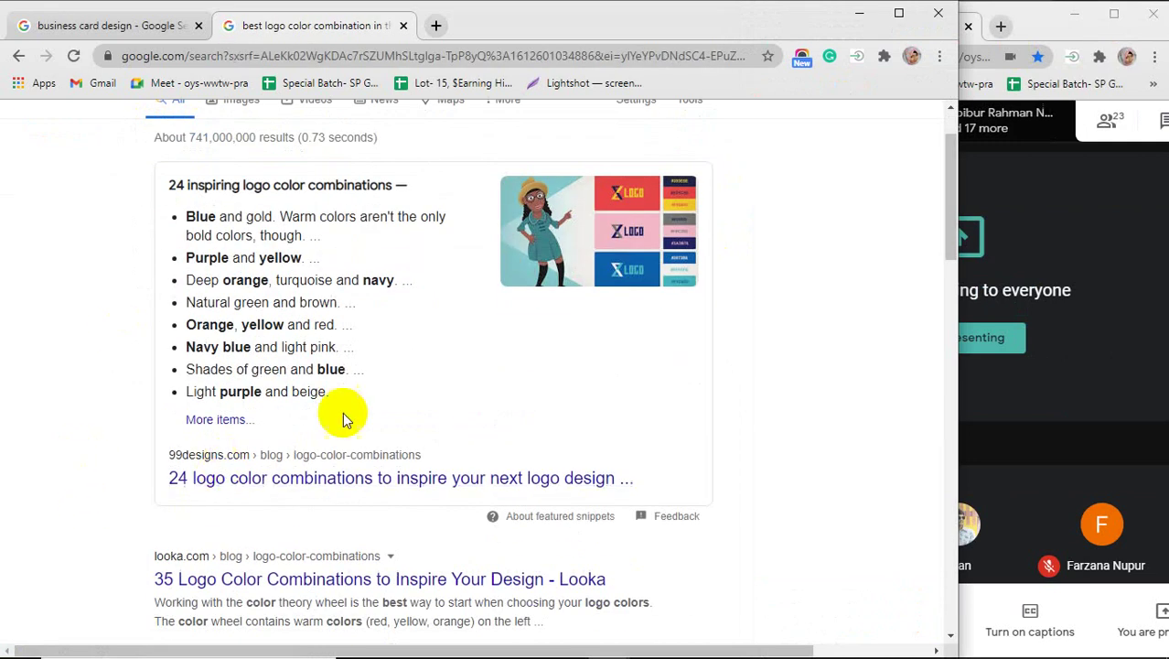
pyautogui.scroll(-2, 238, 375)
pyautogui.scroll(-5, 156, 428)
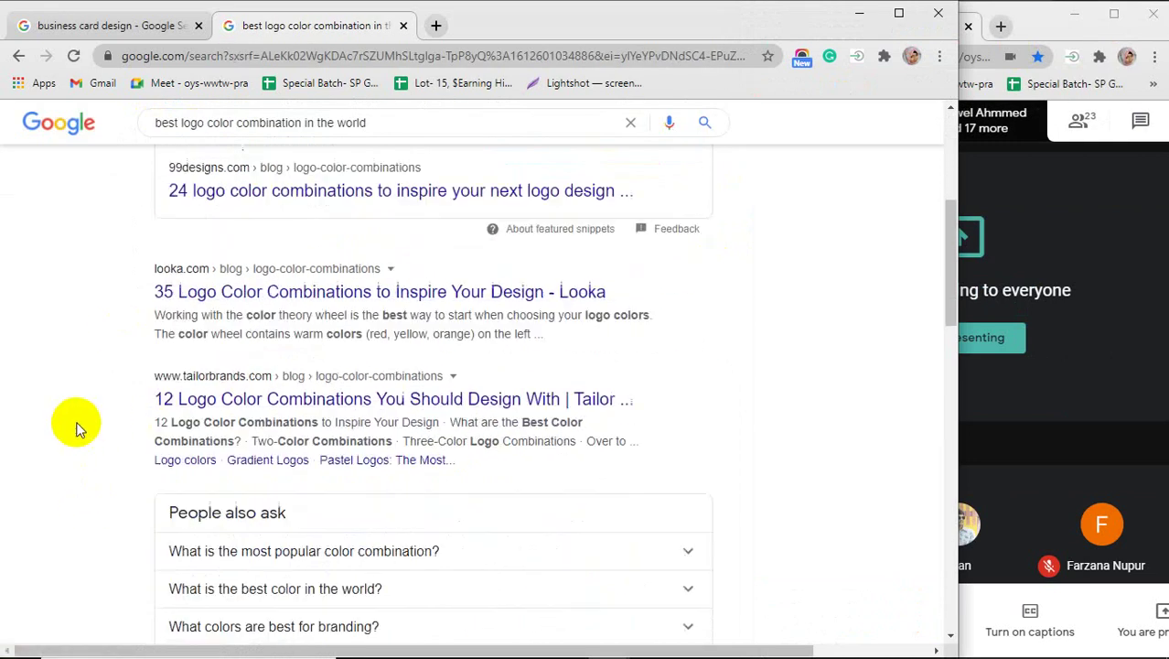
pyautogui.scroll(-1, 64, 423)
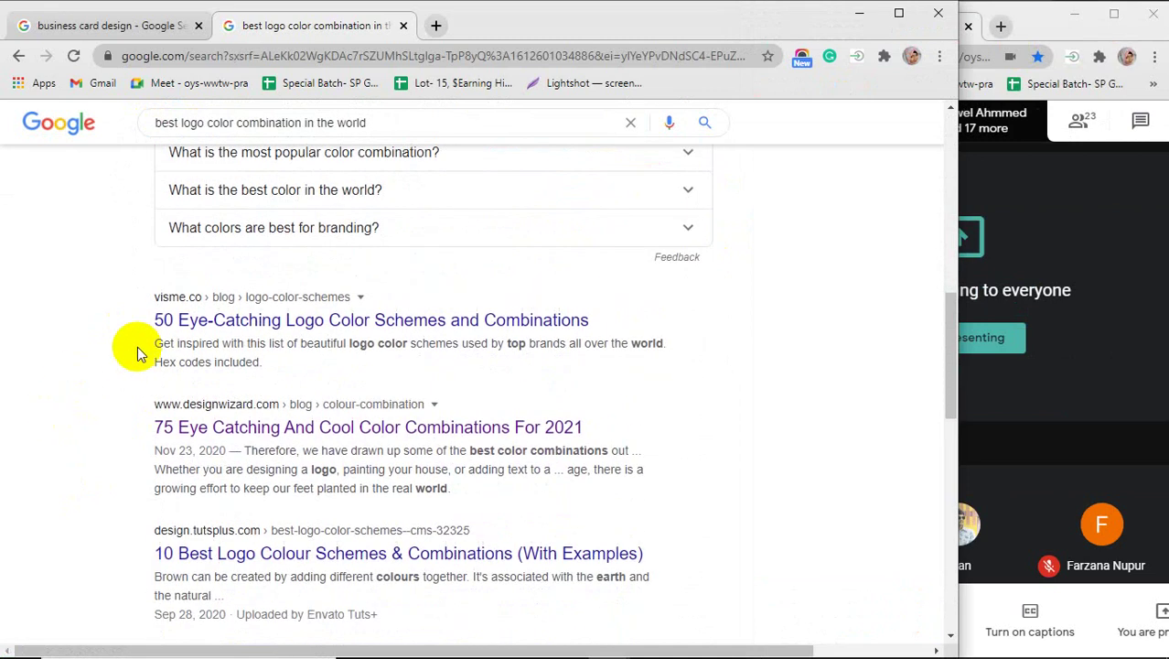
pyautogui.scroll(-1, 77, 385)
pyautogui.scroll(-1, 77, 385)
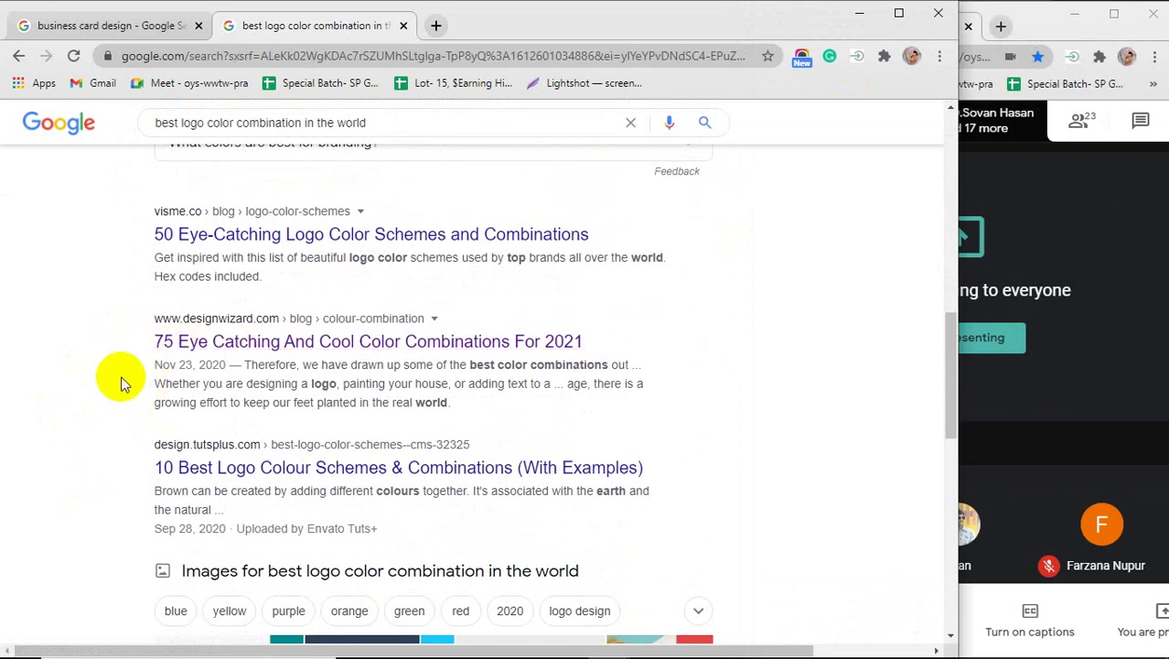
pyautogui.scroll(-2, 138, 383)
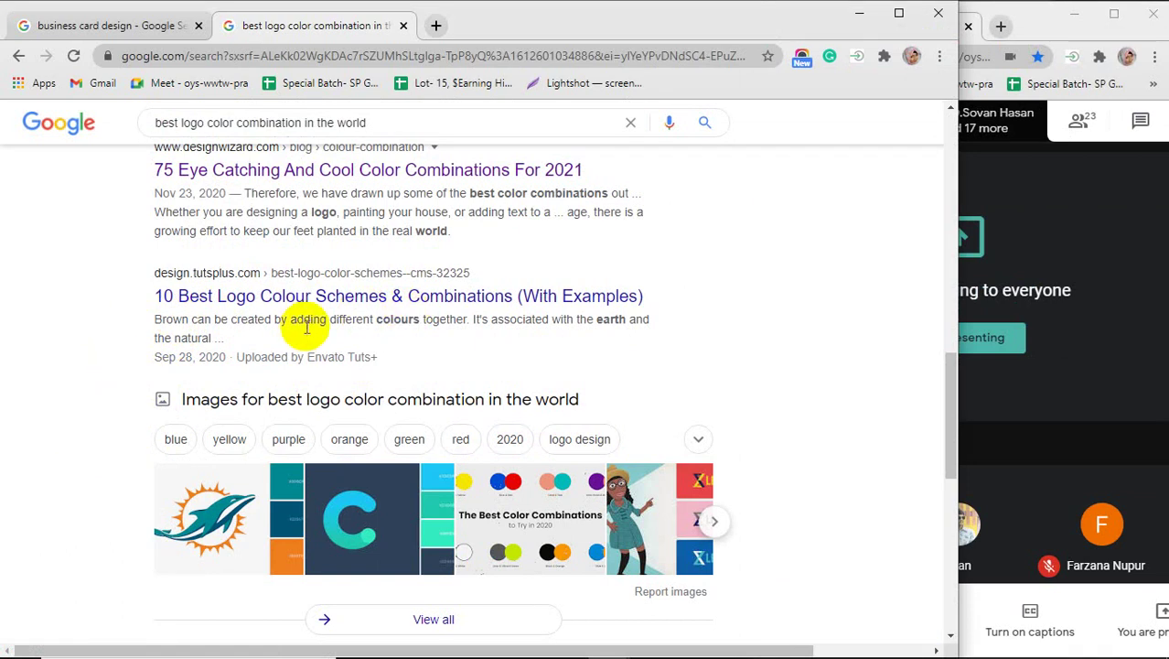
pyautogui.scroll(-4, 123, 373)
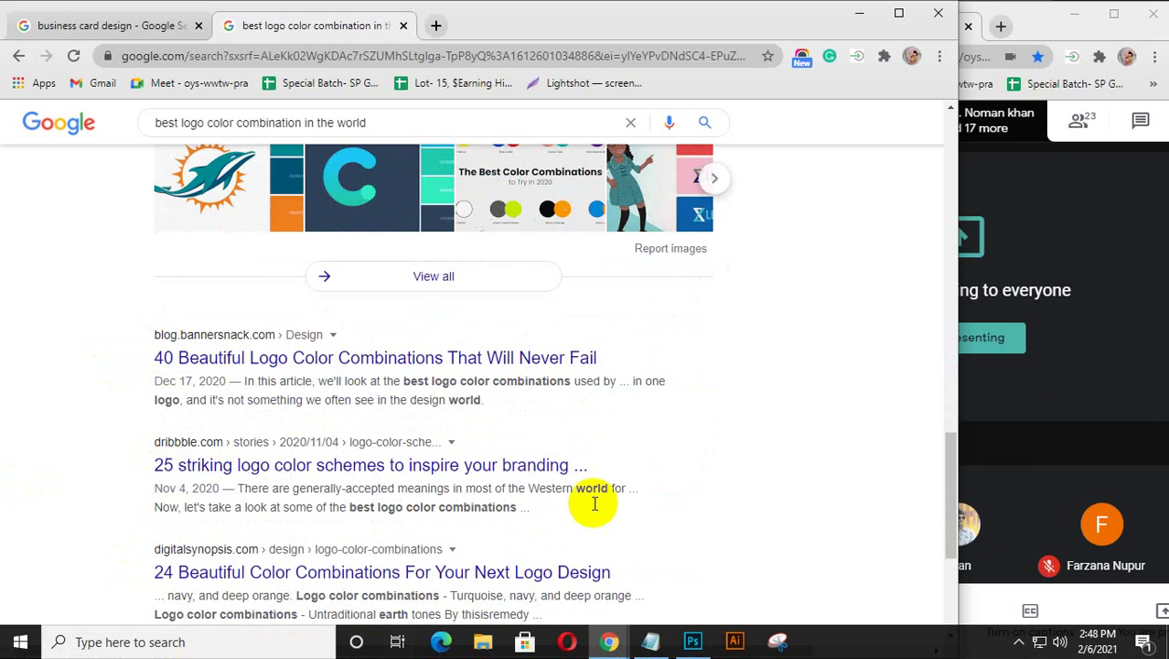
# Widen and minimize the browser to return to Photoshop, and add a Drop Shadow with Normal blend mode to the orange rectangle
pyautogui.moveTo(965, 413); pyautogui.dragTo(1041, 406)
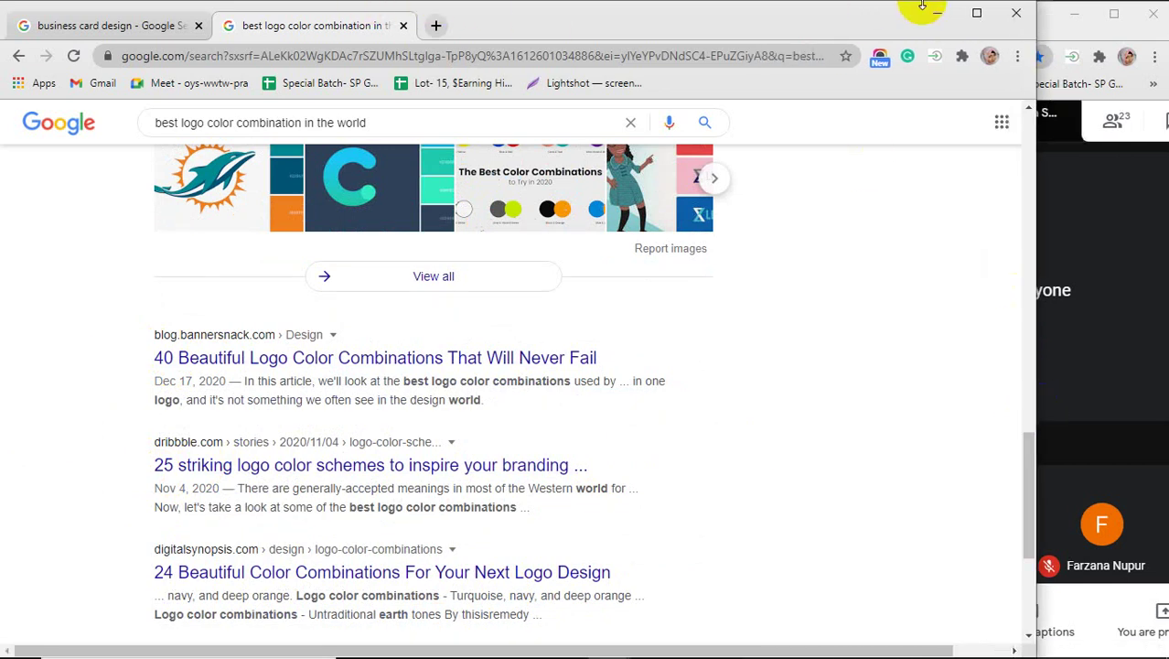
pyautogui.click(942, 15)
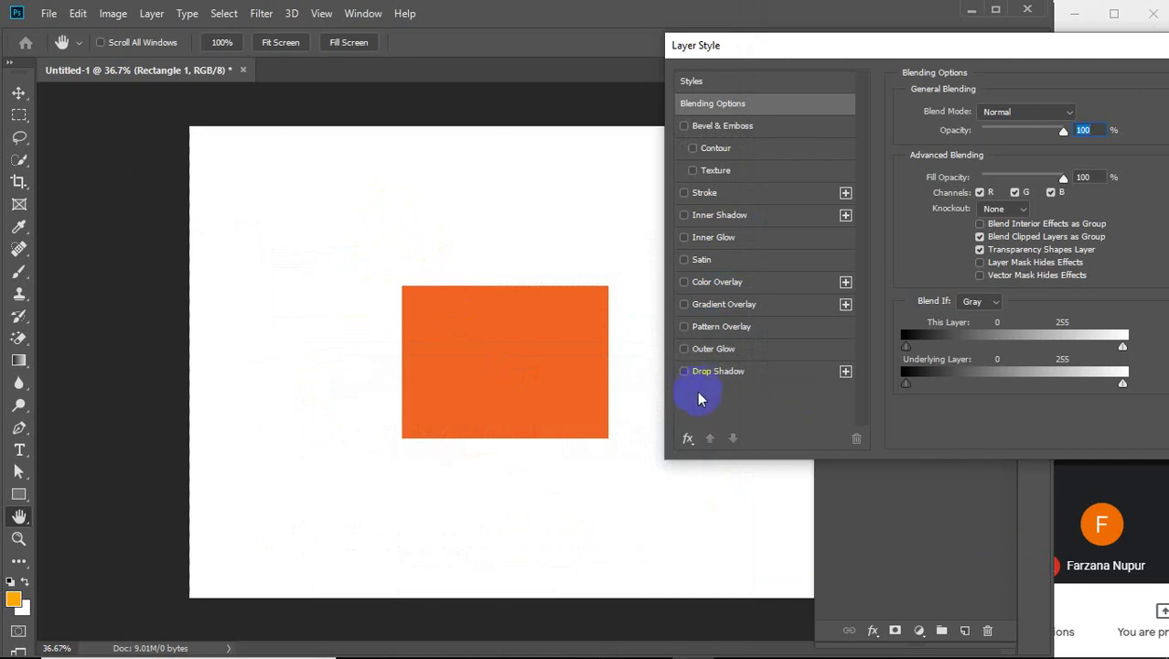
pyautogui.click(728, 378)
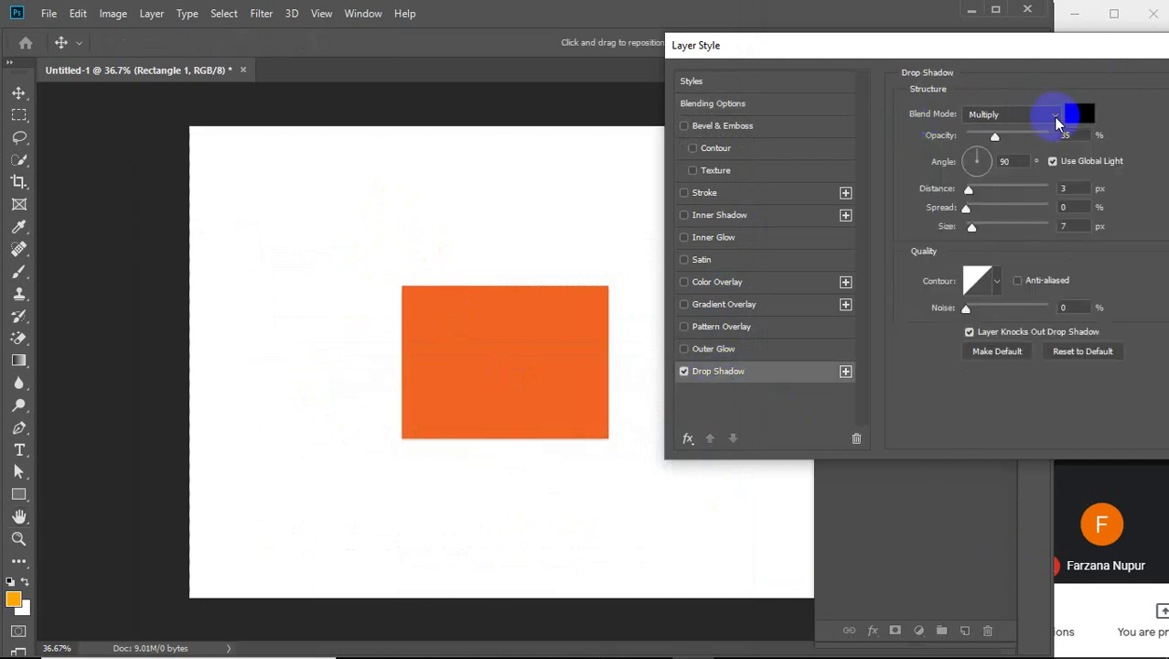
pyautogui.click(1052, 116)
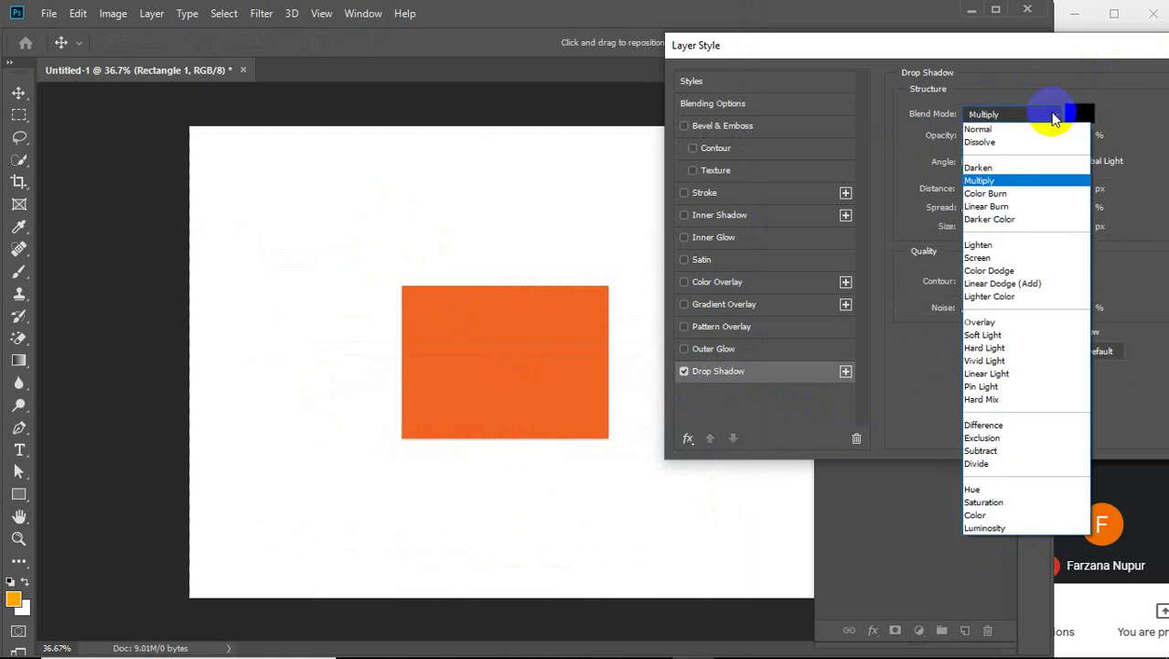
pyautogui.click(1022, 129)
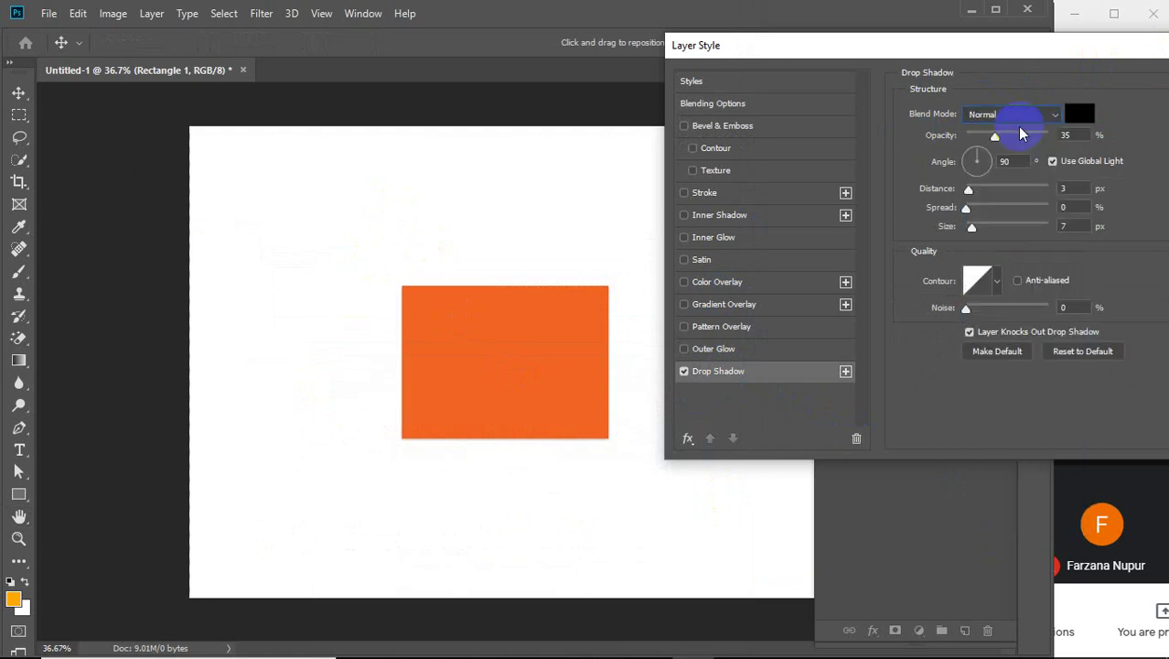
# Set the drop shadow's color to black, try its opacity at 0%, and raise the opacity to 100%
pyautogui.click(1080, 115)
pyautogui.click(339, 224)
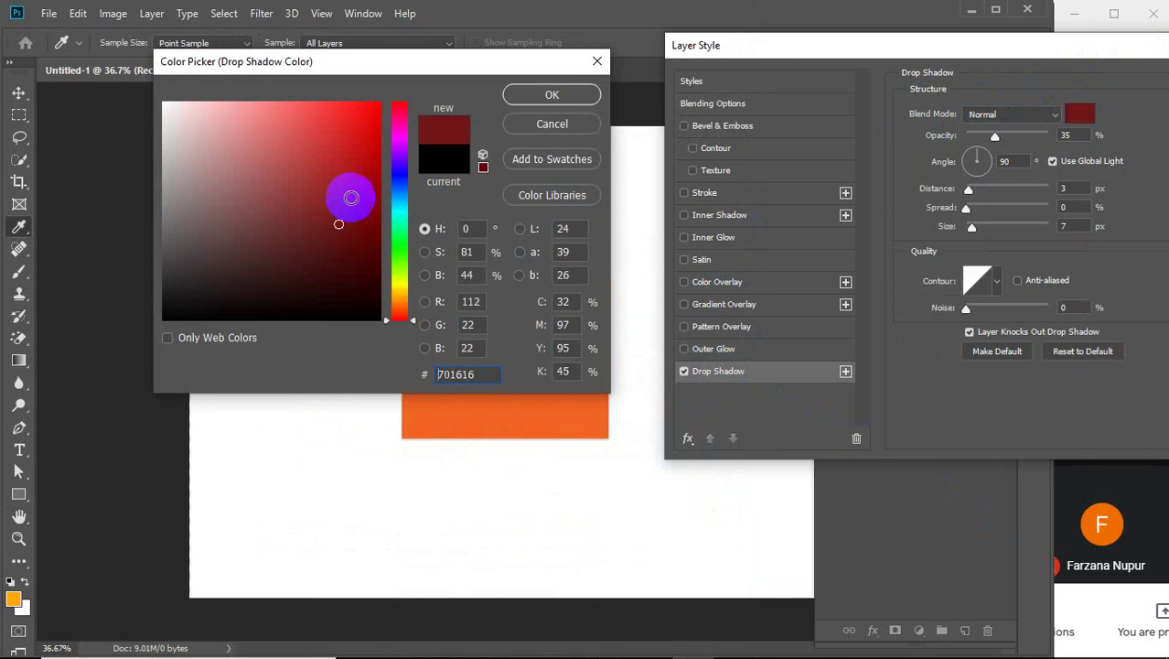
pyautogui.moveTo(339, 224)
pyautogui.mouseDown()
pyautogui.moveTo(363, 172)
pyautogui.moveTo(355, 126)
pyautogui.moveTo(188, 128)
pyautogui.moveTo(212, 235)
pyautogui.moveTo(156, 358)
pyautogui.mouseUp()
pyautogui.click(523, 94)
pyautogui.click(1079, 114)
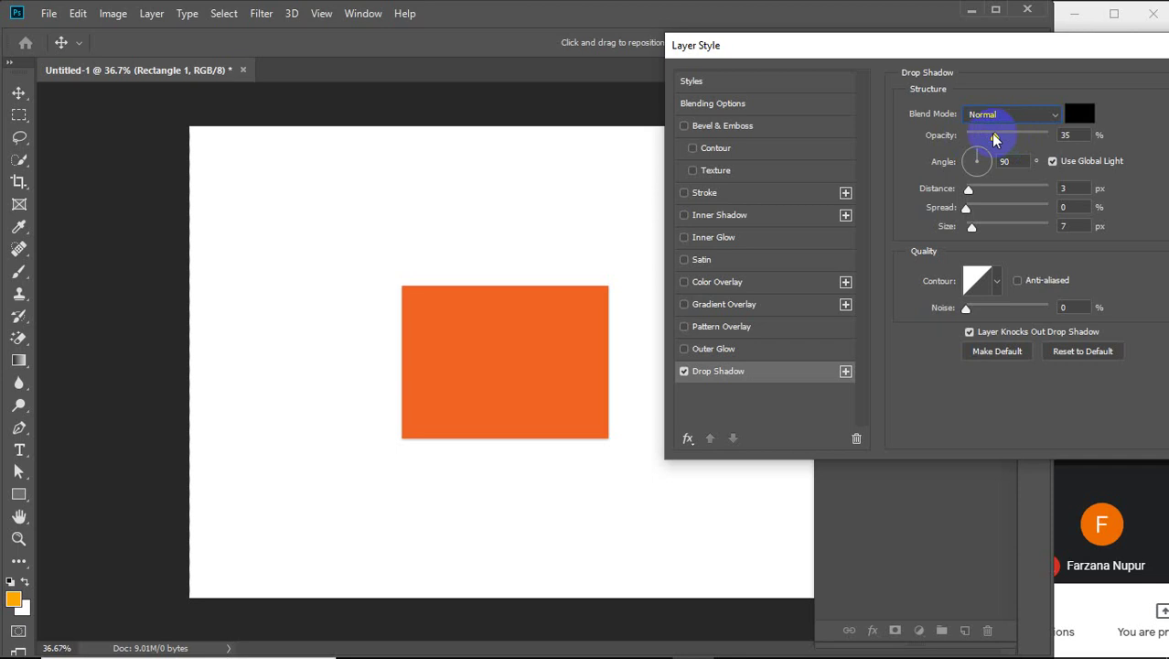
pyautogui.moveTo(996, 139); pyautogui.dragTo(905, 146)
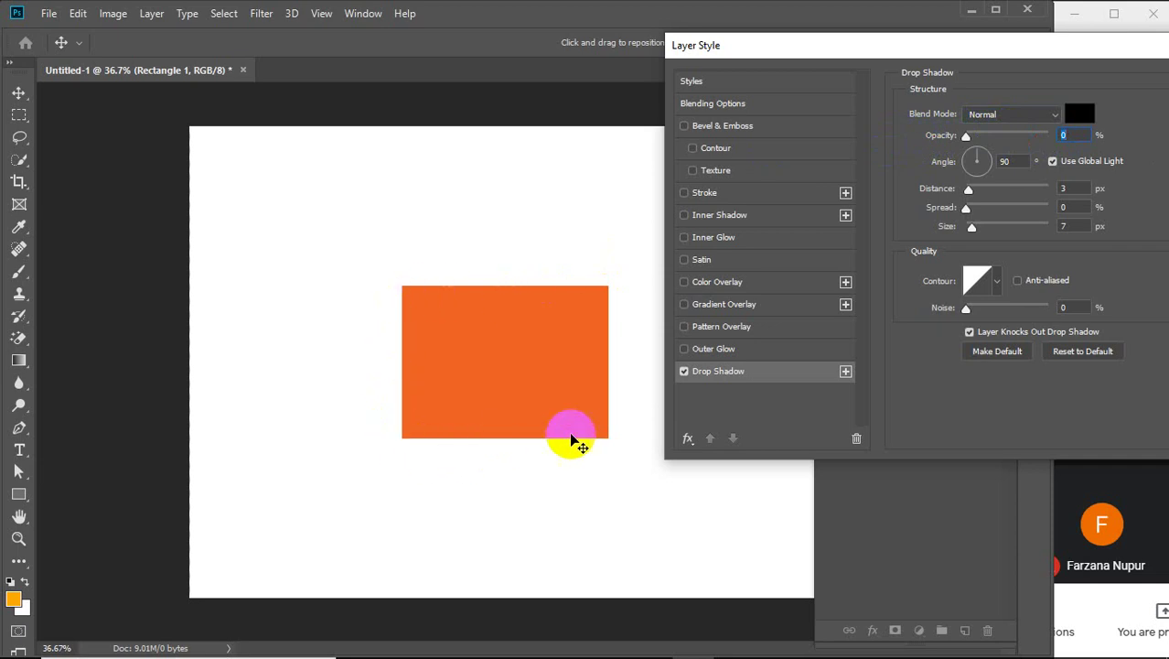
pyautogui.moveTo(971, 137); pyautogui.dragTo(1057, 136)
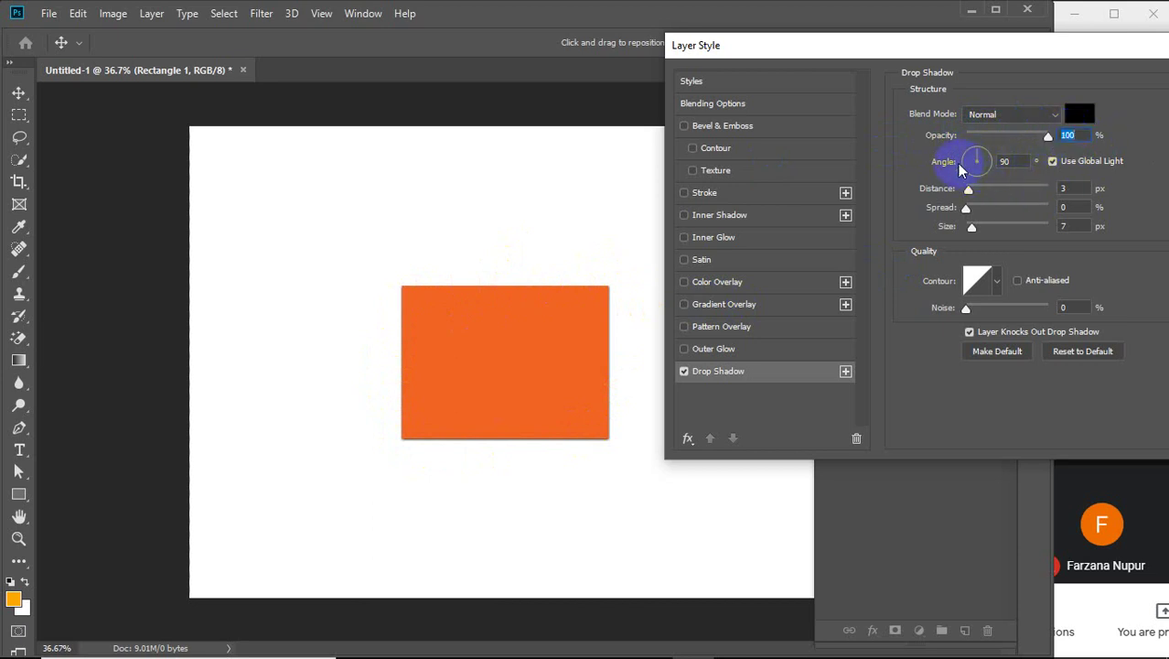
# Try turning off Use Global Light for the drop shadow and turn it back on
pyautogui.click(1005, 162)
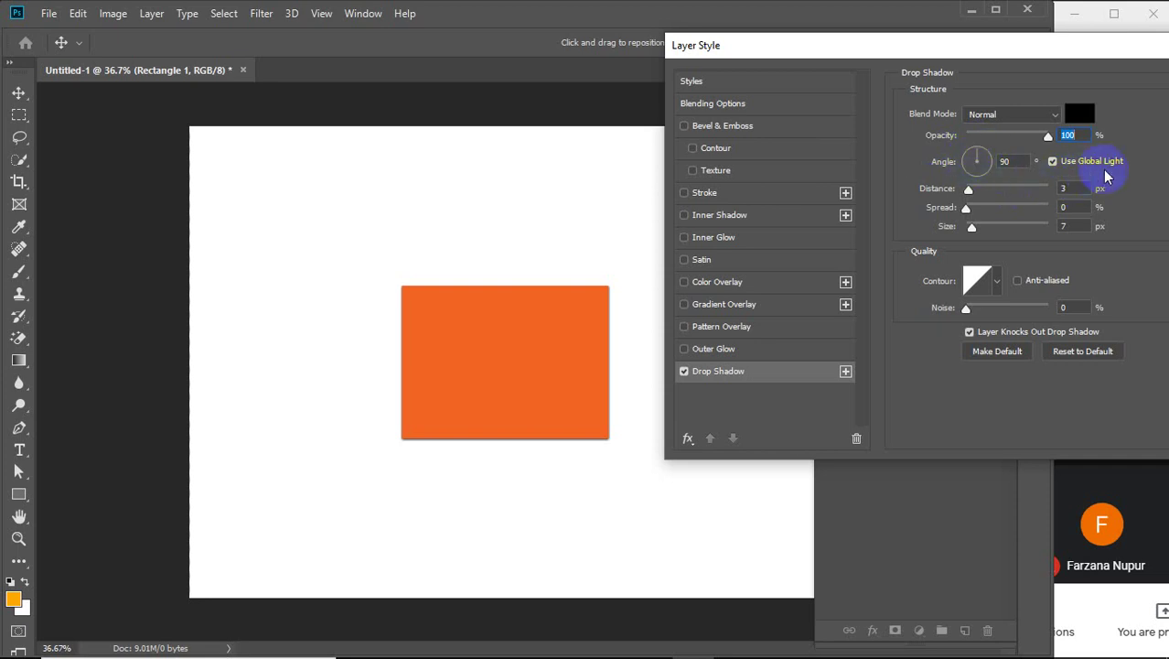
pyautogui.click(1053, 162)
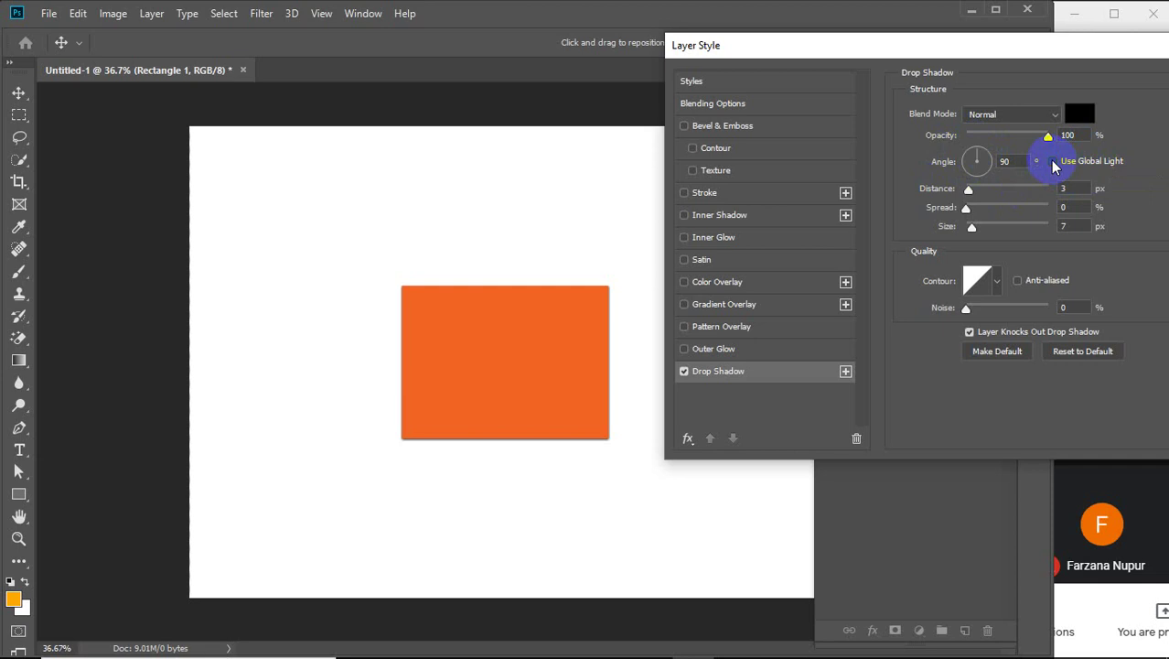
pyautogui.click(1053, 162)
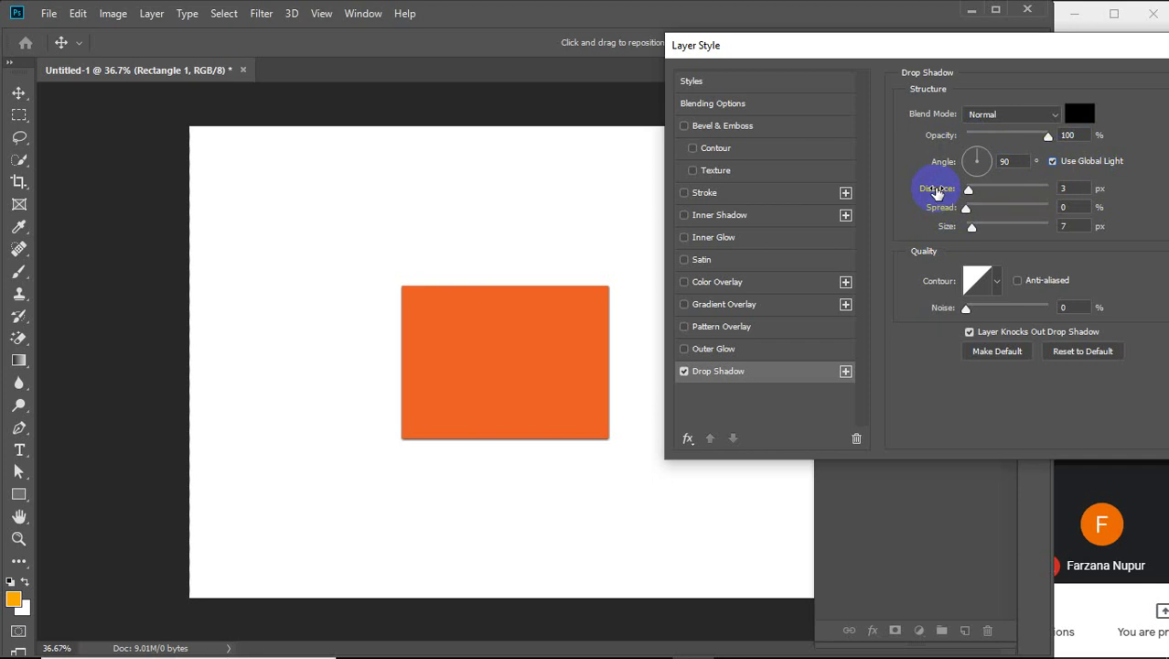
# Raise the drop shadow's distance gradually to 73 px and bring it back down to 30 px
pyautogui.click(1083, 189)
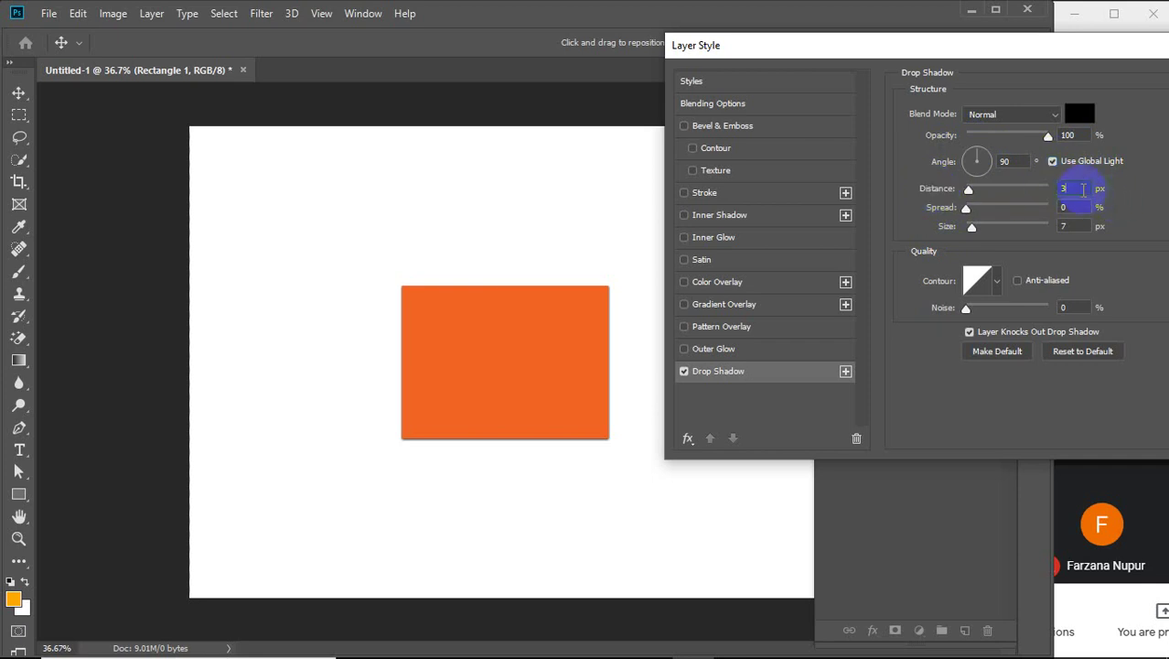
pyautogui.press('Up')
pyautogui.press('Up')
pyautogui.press('Up')
pyautogui.press('Up')
pyautogui.press('Up')
pyautogui.press('Up')
pyautogui.press('Up')
pyautogui.press('Up')
pyautogui.press('Up')
pyautogui.press('Up')
pyautogui.press('Up')
pyautogui.press('Up')
pyautogui.press('Up')
pyautogui.press('Up')
pyautogui.press('Up')
pyautogui.press('Up')
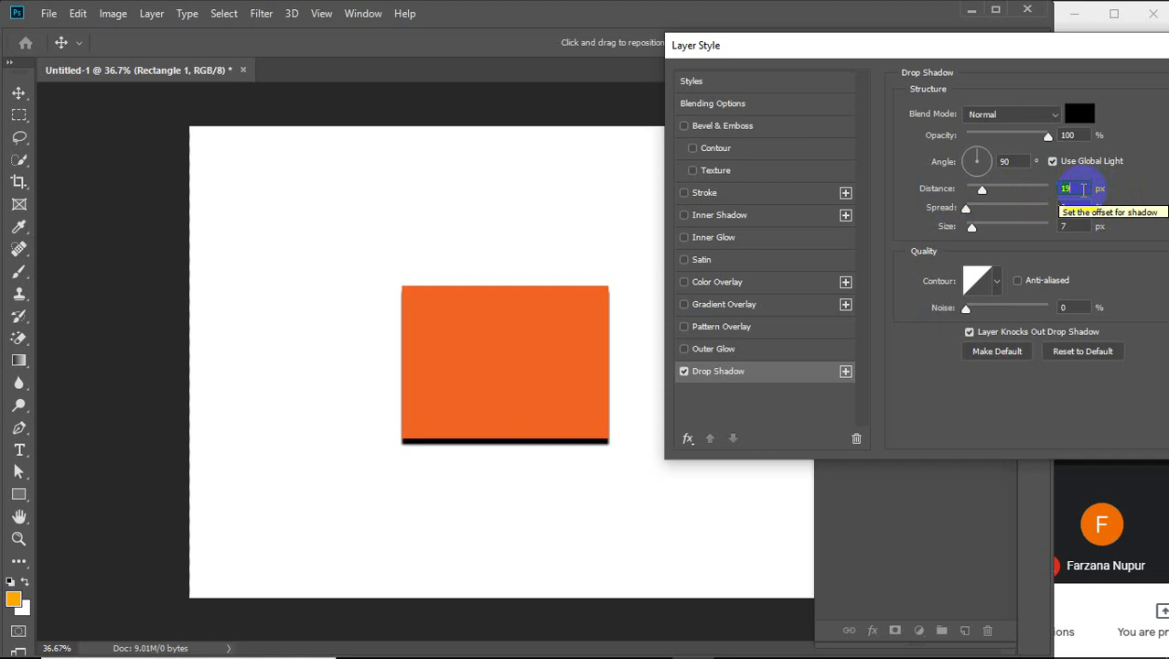
pyautogui.press('Up')
pyautogui.press('Up')
pyautogui.press('Up')
pyautogui.press('Up')
pyautogui.press('Up')
pyautogui.press('Up')
pyautogui.press('Up')
pyautogui.press('Up')
pyautogui.press('Up')
pyautogui.press('Up')
pyautogui.press('Up')
pyautogui.press('Up')
pyautogui.press('Up')
pyautogui.press('Up')
pyautogui.press('Up')
pyautogui.press('Up')
pyautogui.press('Up')
pyautogui.press('Up')
pyautogui.press('Up')
pyautogui.press('Up')
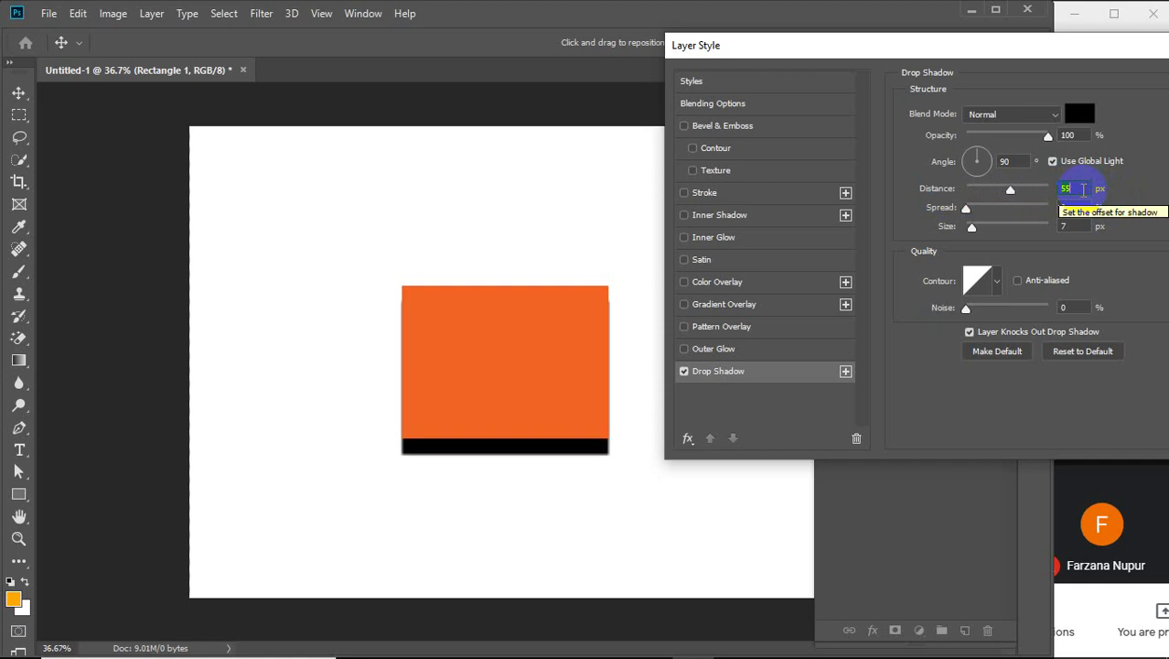
pyautogui.press('Up')
pyautogui.press('Up')
pyautogui.press('Up')
pyautogui.press('Up')
pyautogui.press('Up')
pyautogui.press('Up')
pyautogui.press('Up')
pyautogui.press('Up')
pyautogui.press('Up')
pyautogui.press('Up')
pyautogui.press('Up')
pyautogui.press('Up')
pyautogui.press('Up')
pyautogui.press('Up')
pyautogui.press('Up')
pyautogui.press('Up')
pyautogui.press('Up')
pyautogui.press('Up')
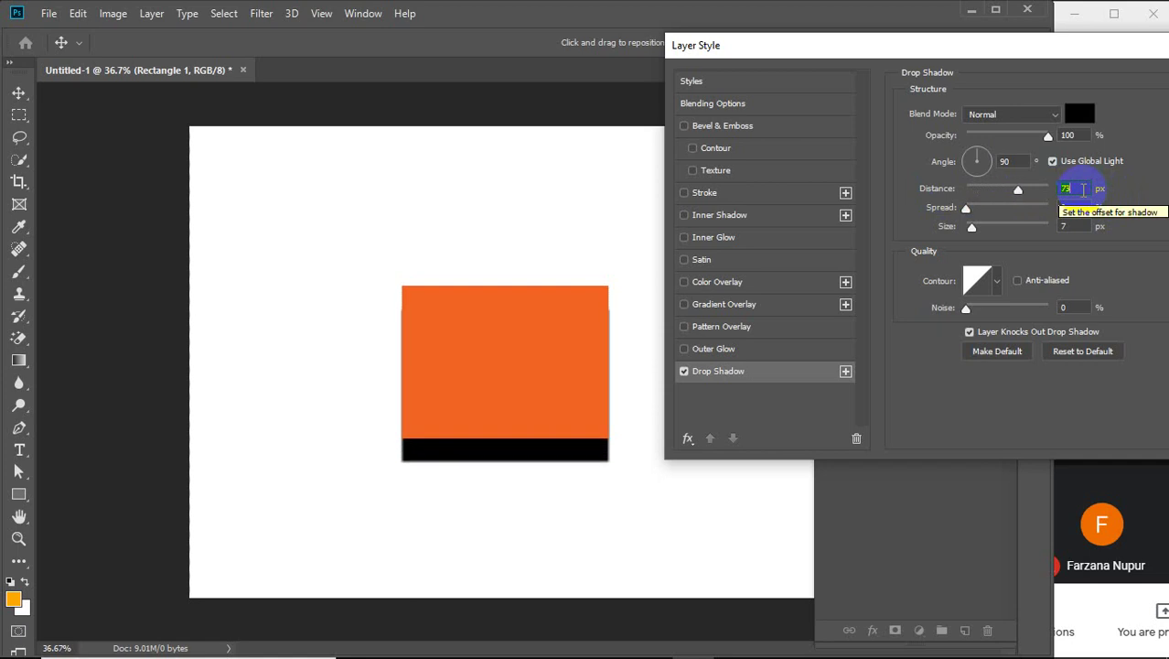
pyautogui.press('Down')
pyautogui.press('Down')
pyautogui.press('Down')
pyautogui.press('Down')
pyautogui.press('Down')
pyautogui.press('Down')
pyautogui.press('Down')
pyautogui.press('Down')
pyautogui.press('Down')
pyautogui.press('Down')
pyautogui.press('Down')
pyautogui.press('Down')
pyautogui.press('Down')
pyautogui.press('Down')
pyautogui.press('Down')
pyautogui.press('Down')
pyautogui.press('Down')
pyautogui.press('Down')
pyautogui.press('Down')
pyautogui.press('Down')
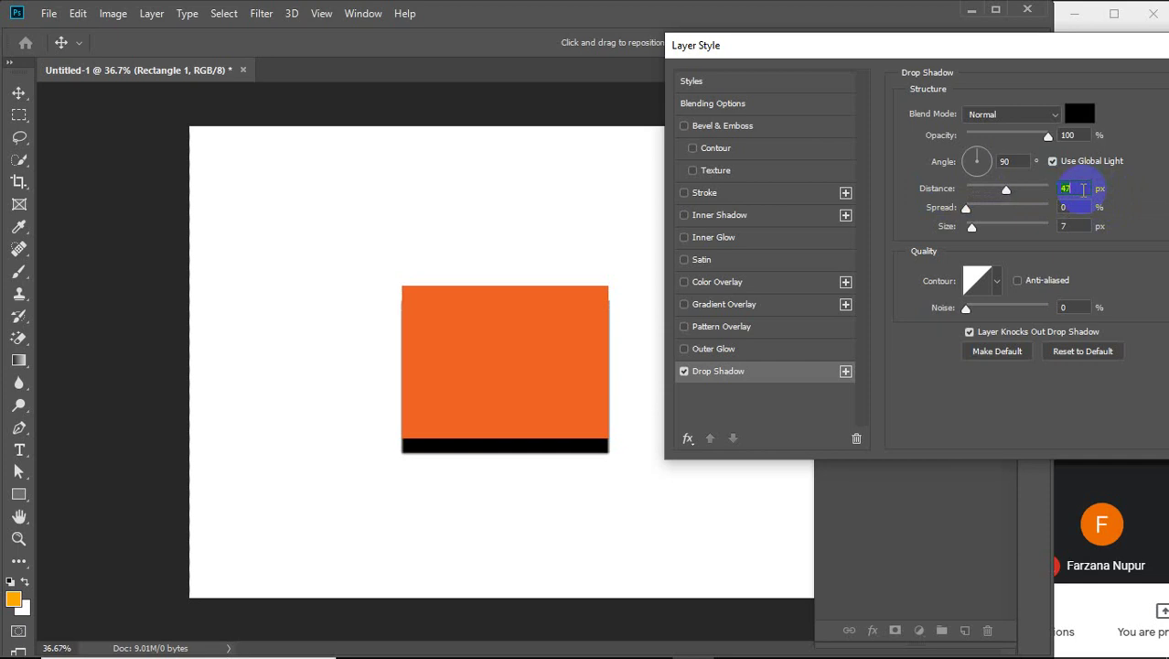
pyautogui.press('Down')
pyautogui.press('Down')
pyautogui.press('Down')
pyautogui.press('Down')
pyautogui.press('Down')
pyautogui.press('Down')
pyautogui.press('Down')
pyautogui.press('Down')
pyautogui.press('Down')
pyautogui.press('Down')
pyautogui.press('Down')
pyautogui.press('Down')
pyautogui.press('Down')
pyautogui.press('Down')
pyautogui.press('Down')
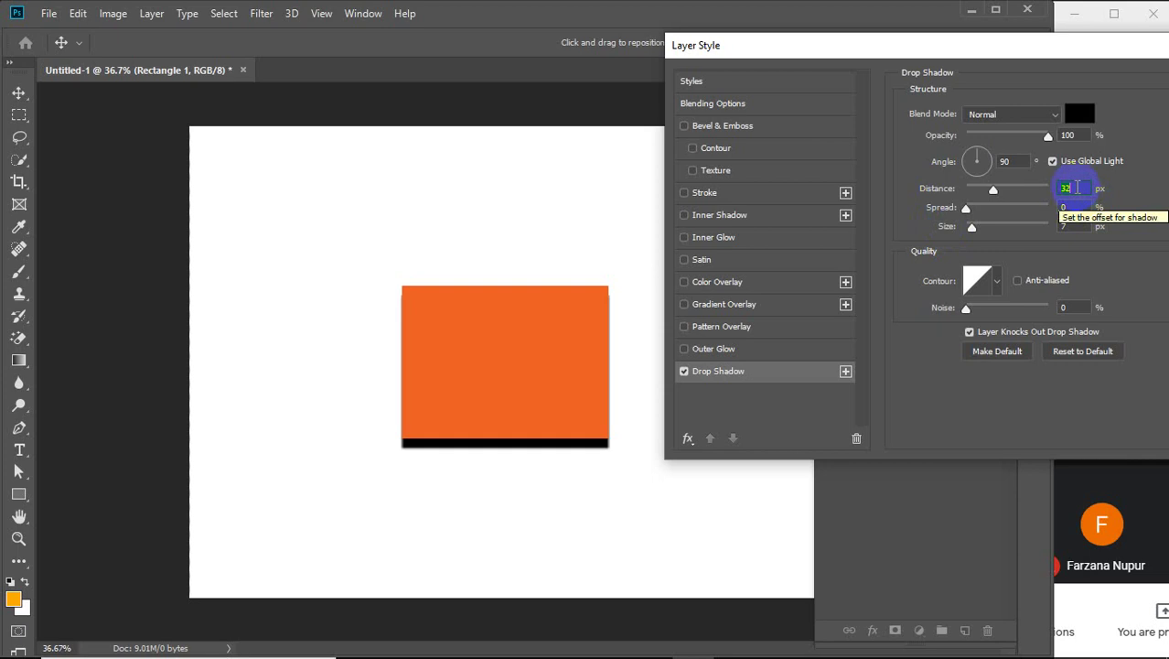
pyautogui.press('Down')
pyautogui.press('Down')
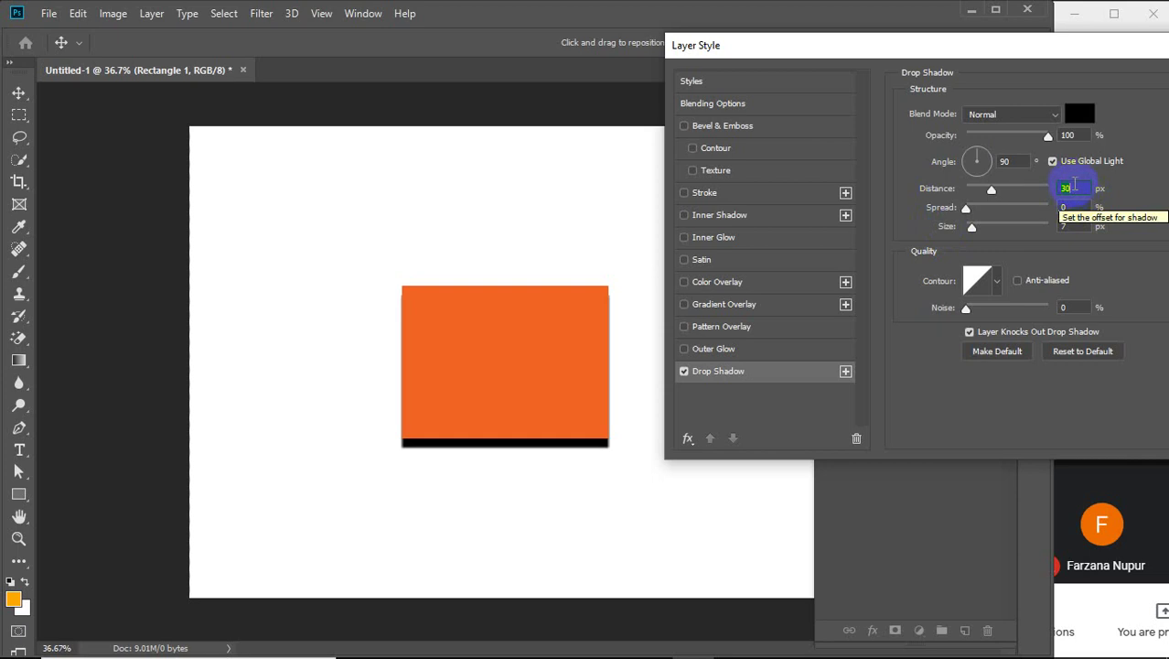
# Increase the drop shadow's spread to 25%
pyautogui.click(1067, 210)
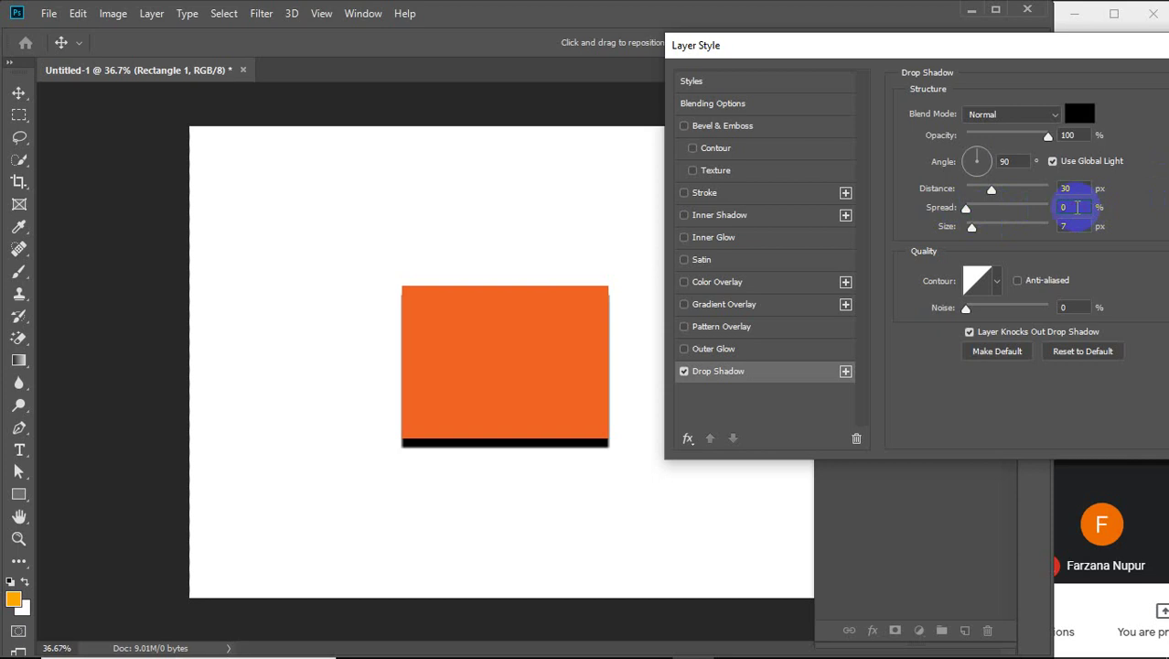
pyautogui.scroll(17, 1076, 207)
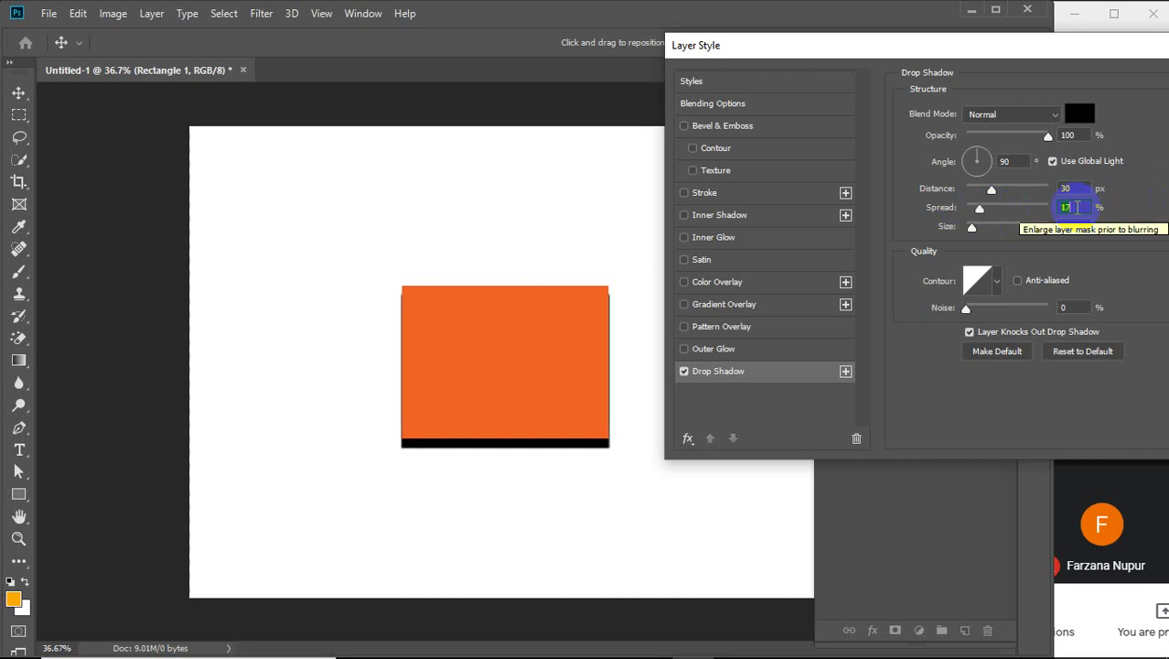
pyautogui.scroll(6, 1077, 207)
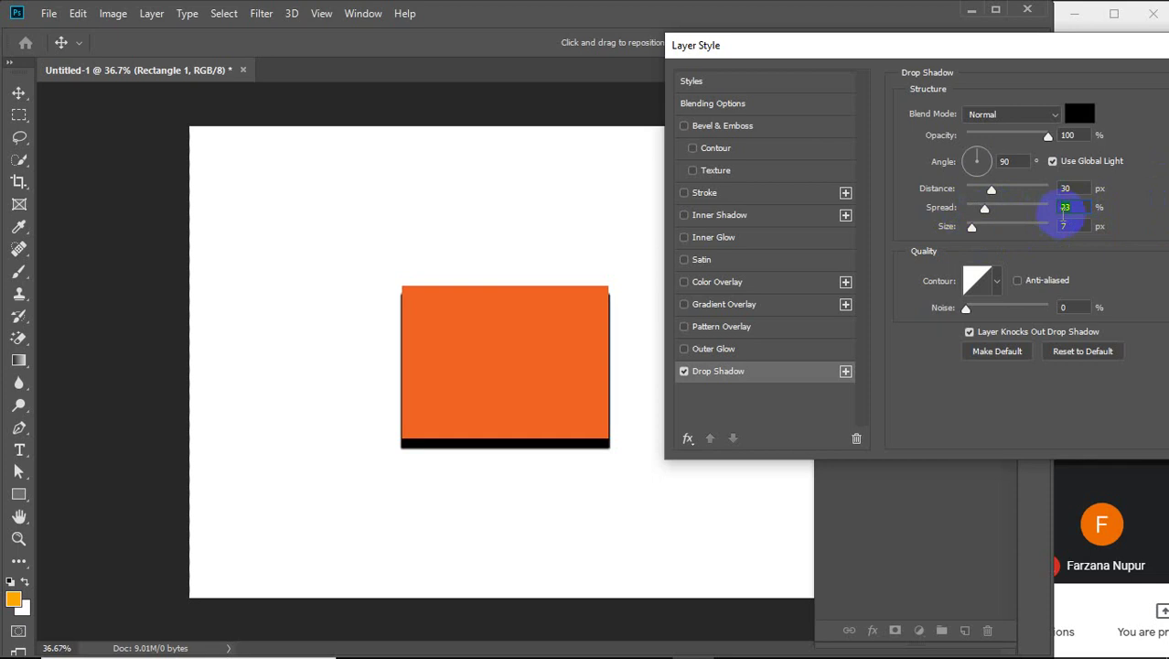
pyautogui.scroll(2, 1072, 208)
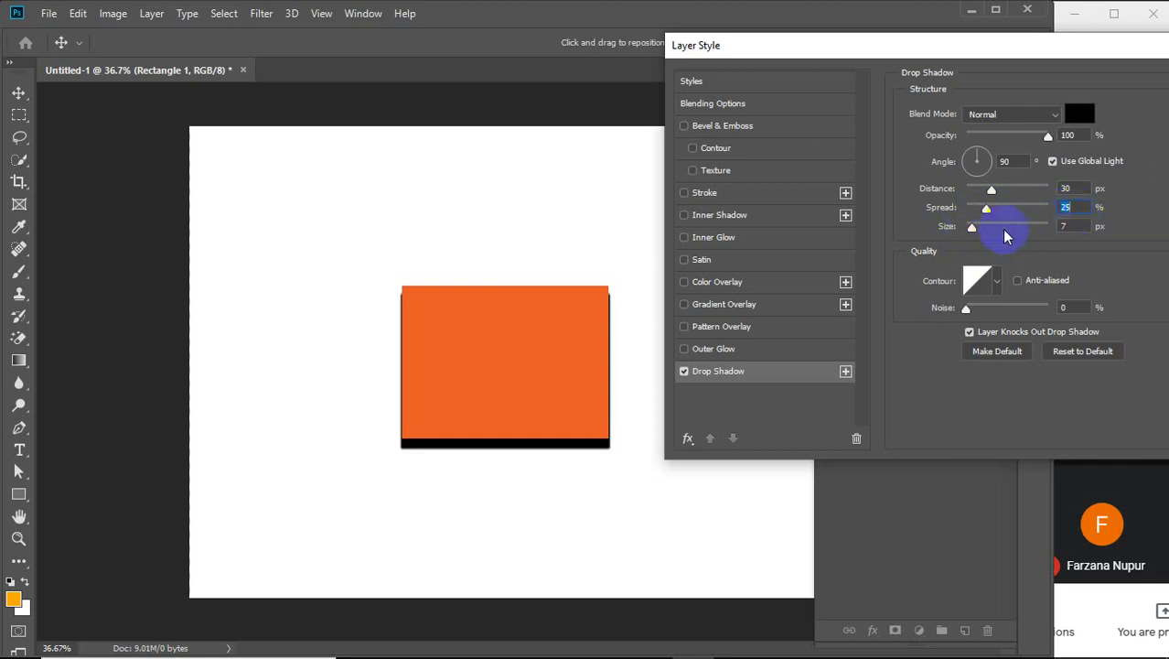
# Increase the drop shadow's size gradually to the maximum of 250 px
pyautogui.click(1072, 228)
pyautogui.scroll(20, 1072, 228)
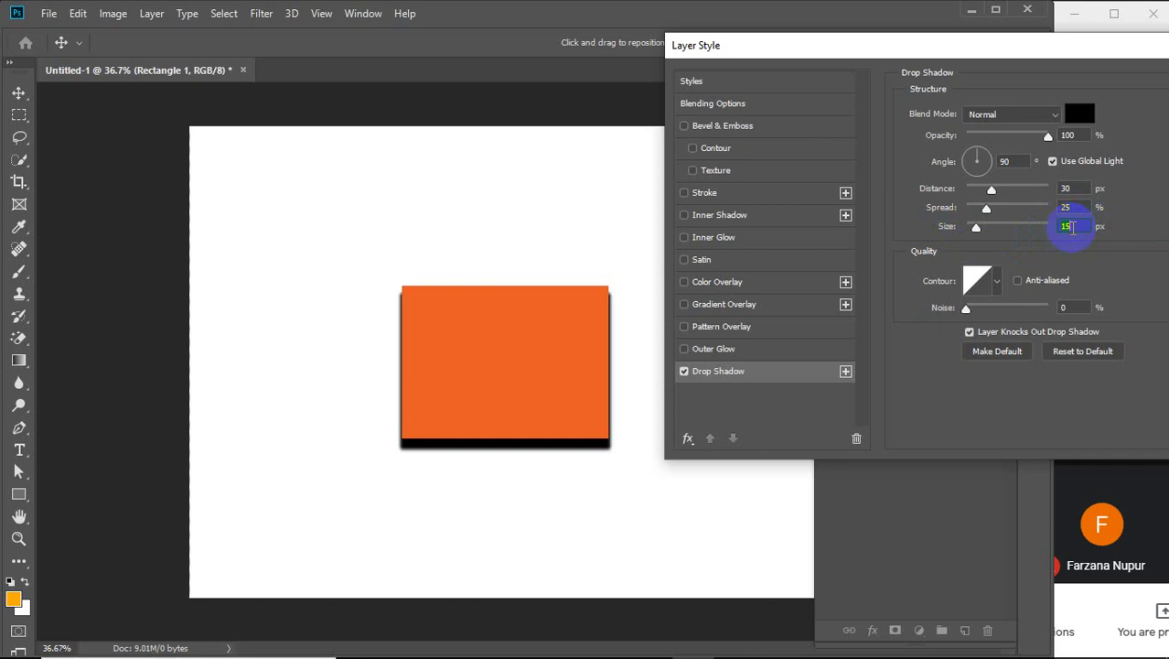
pyautogui.scroll(20, 1072, 228)
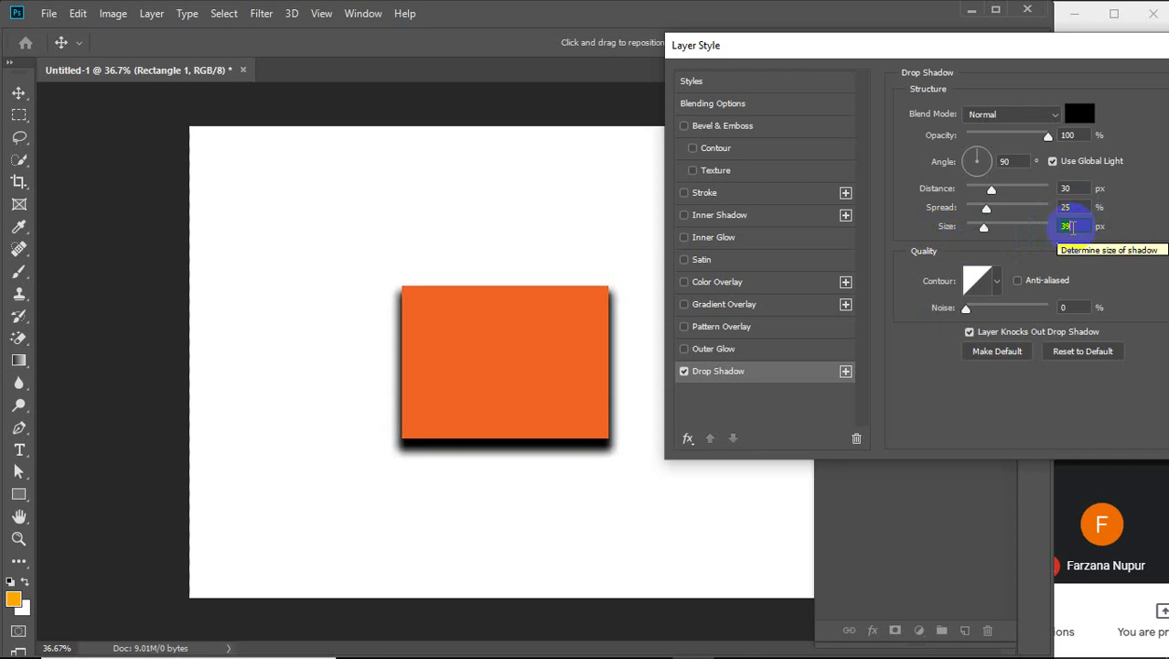
pyautogui.scroll(20, 1072, 228)
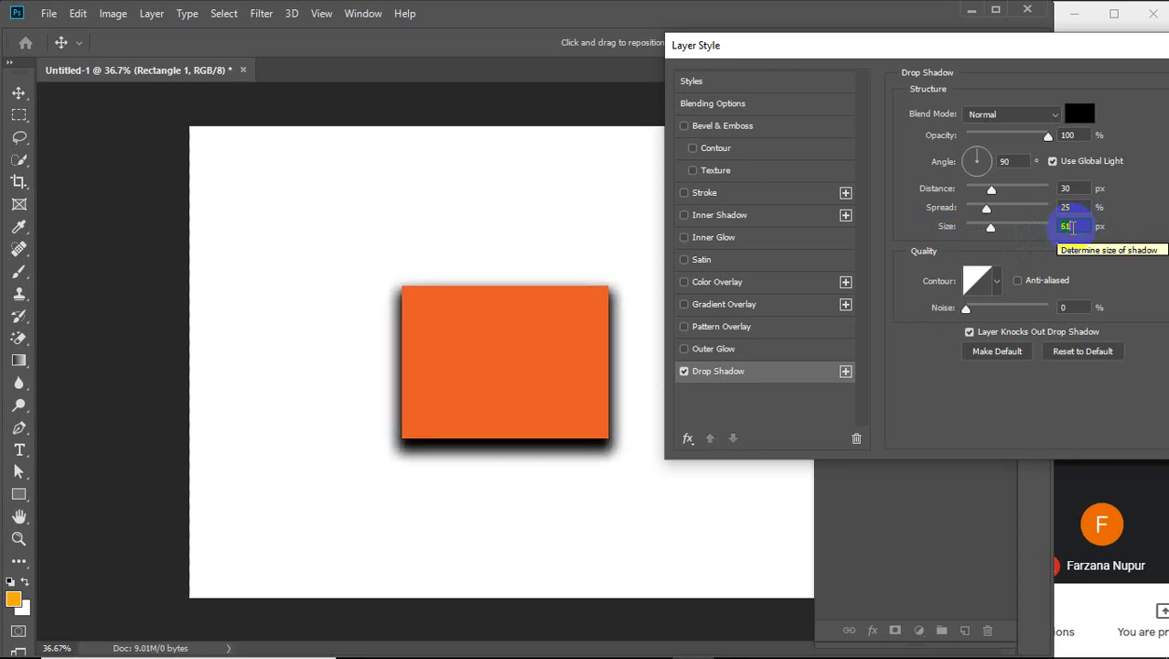
pyautogui.scroll(20, 1072, 227)
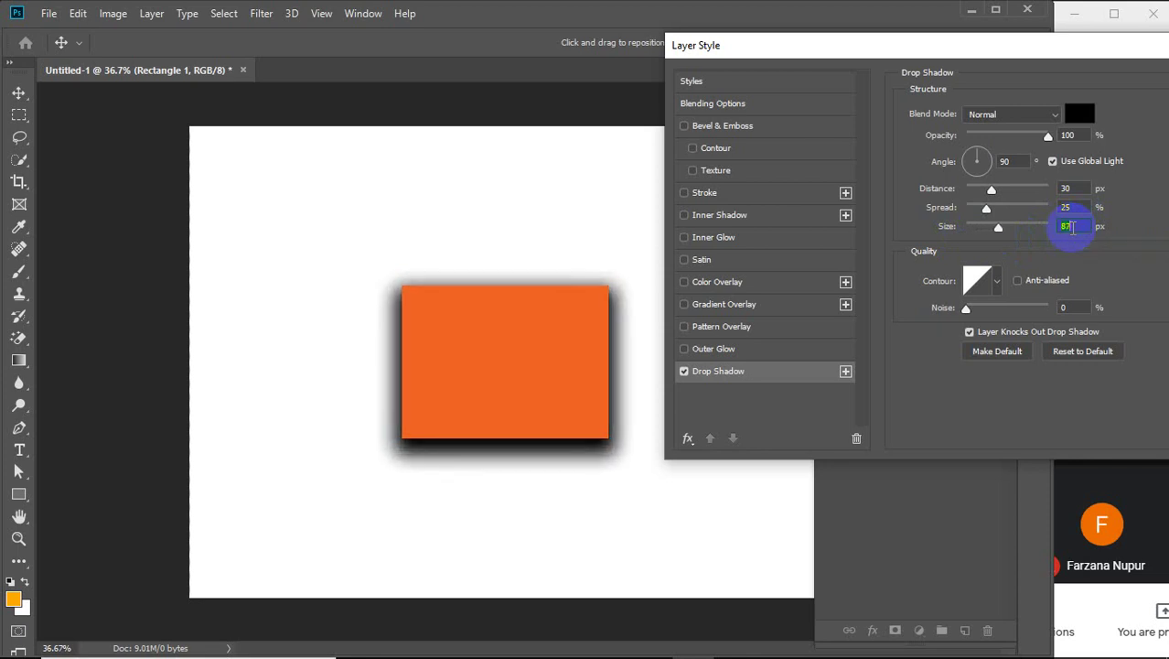
pyautogui.scroll(20, 1025, 228)
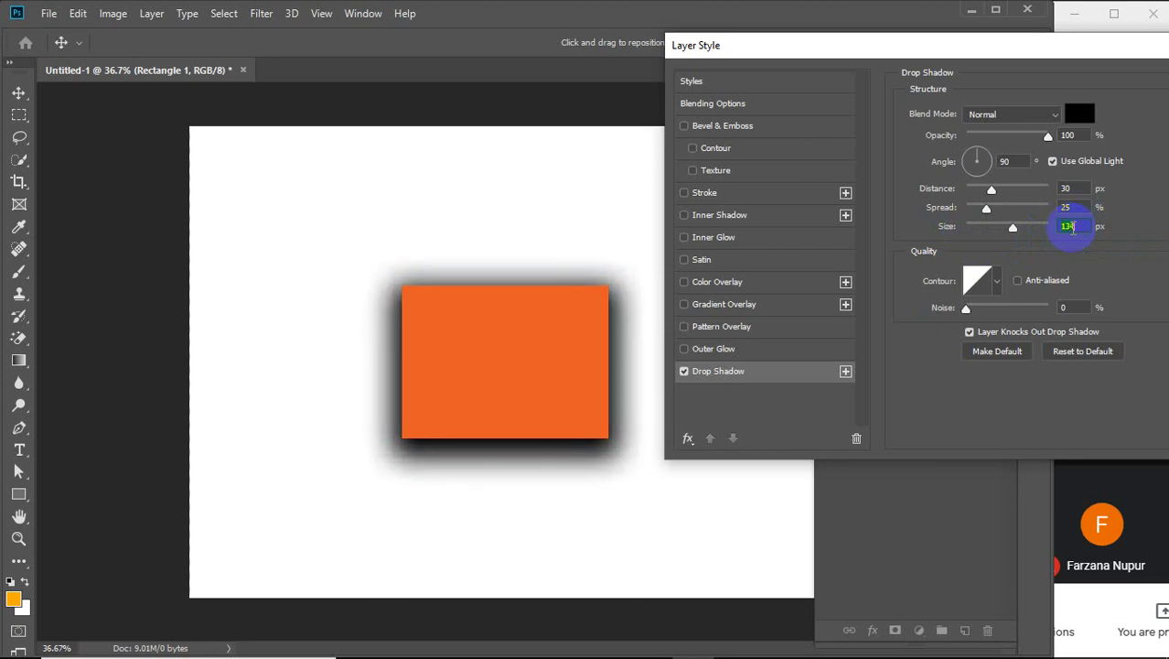
pyautogui.scroll(20, 1020, 229)
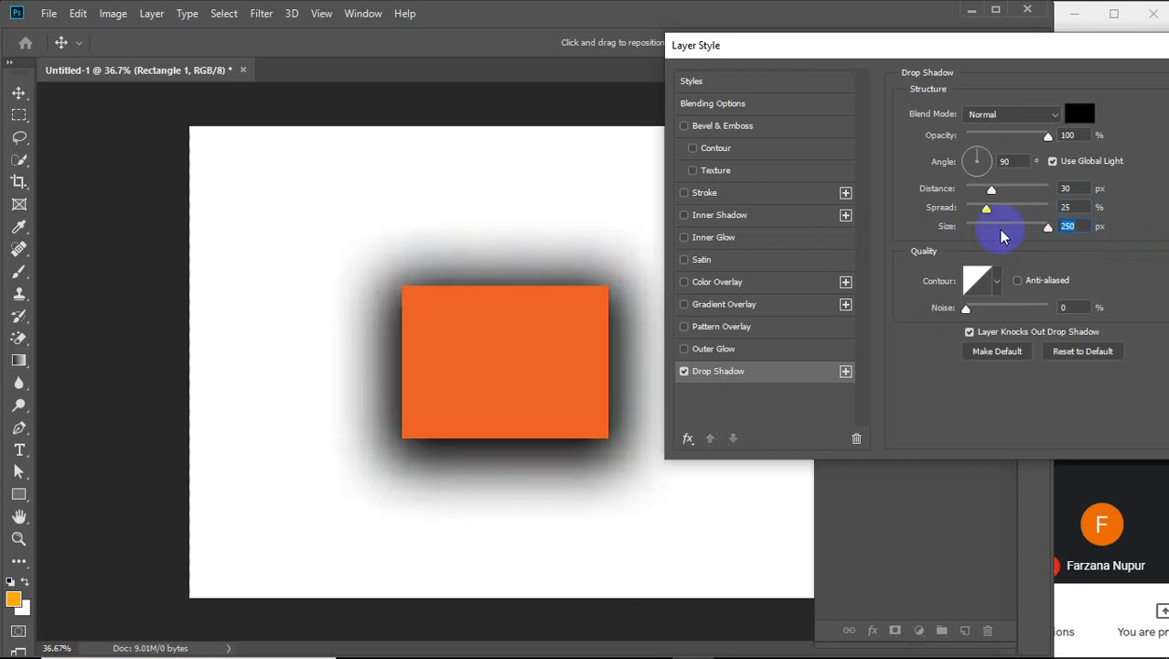
# Set the drop shadow's size to 87 px, its spread to 44% and its distance to 60 px
pyautogui.moveTo(1052, 233); pyautogui.dragTo(945, 203)
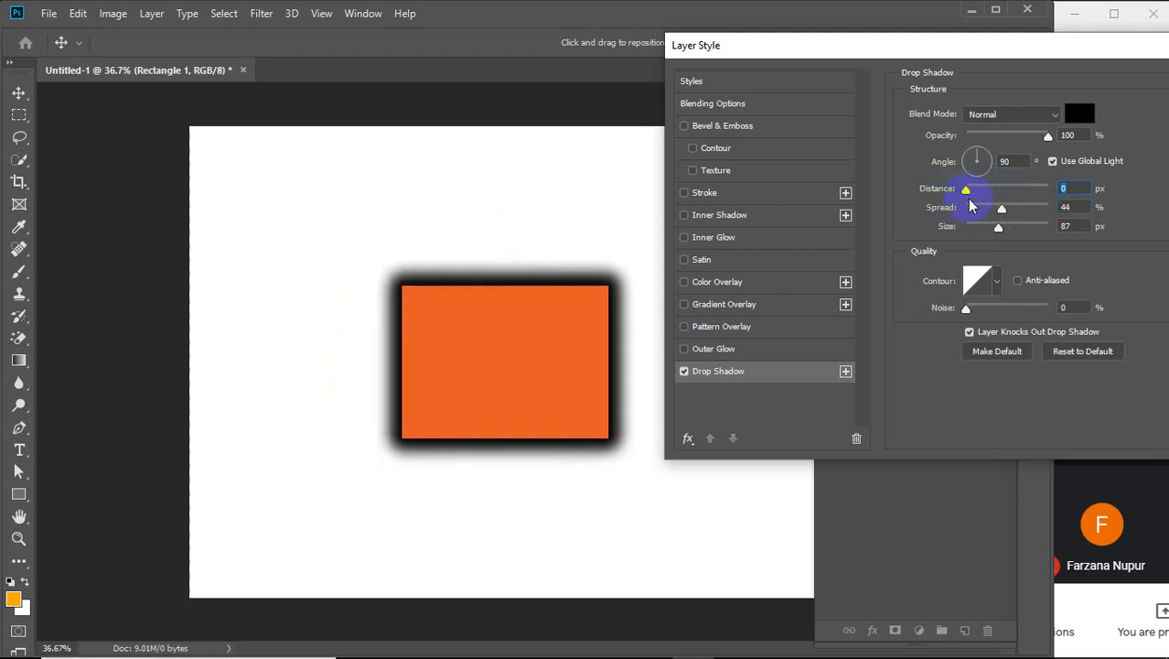
pyautogui.moveTo(967, 192); pyautogui.dragTo(1014, 188)
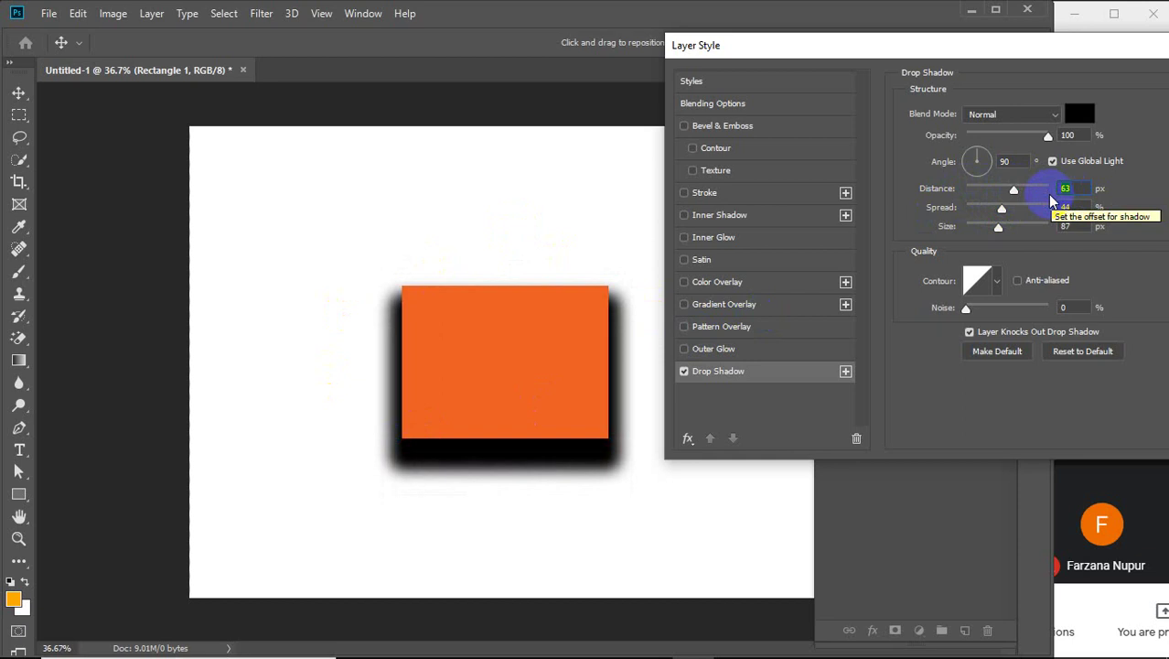
pyautogui.write('60')
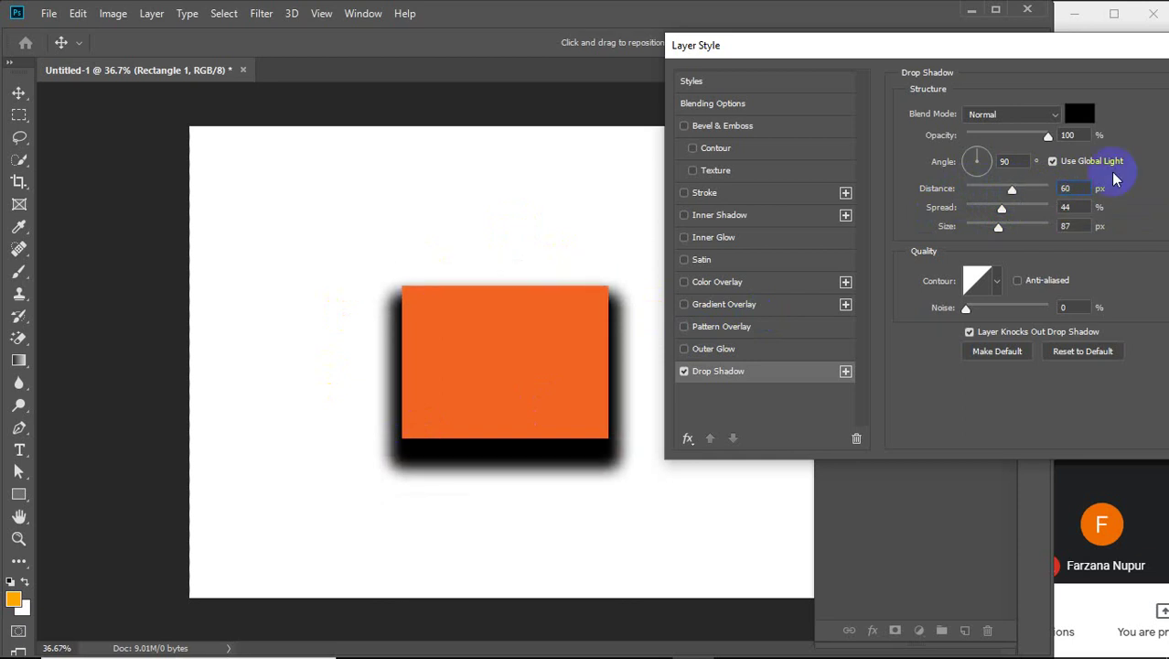
# Adjust the global light angle of the drop shadow and settle it at 60°
pyautogui.click(984, 158)
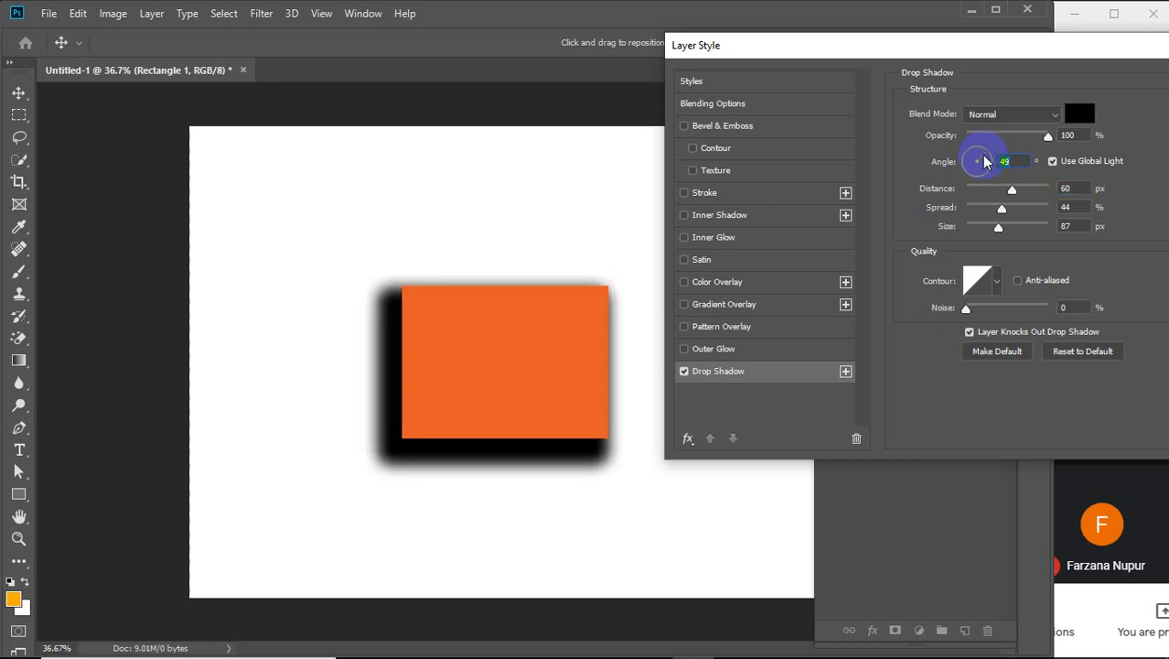
pyautogui.moveTo(985, 162)
pyautogui.mouseDown()
pyautogui.moveTo(960, 168)
pyautogui.moveTo(984, 149)
pyautogui.moveTo(985, 162)
pyautogui.mouseUp()
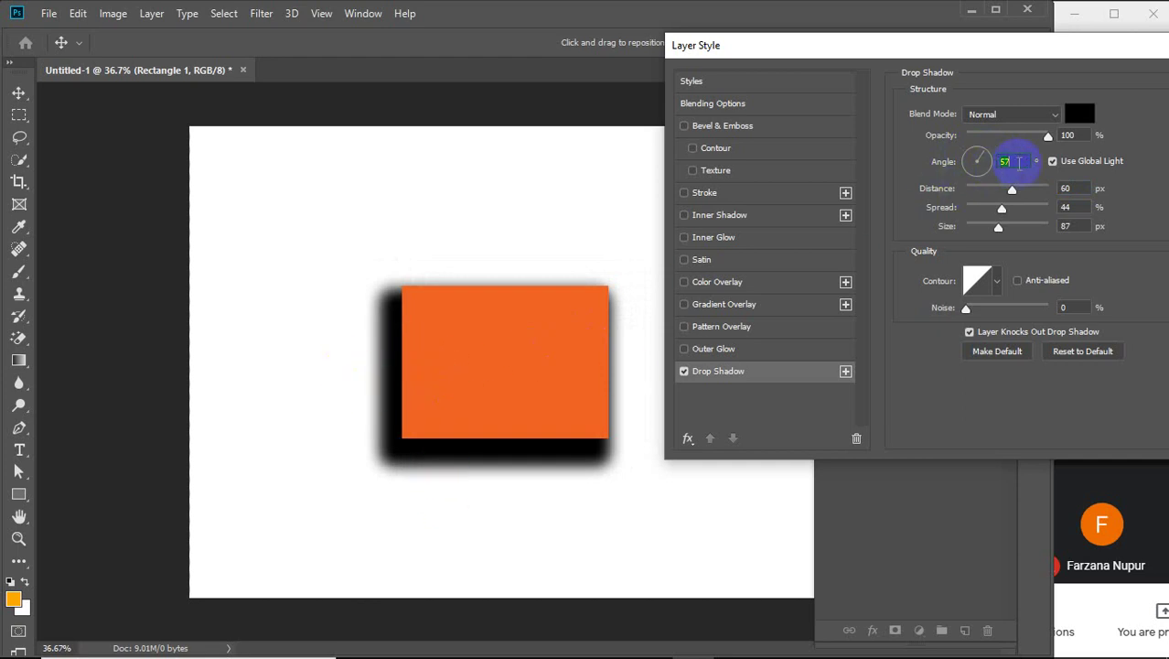
pyautogui.scroll(5, 1018, 162)
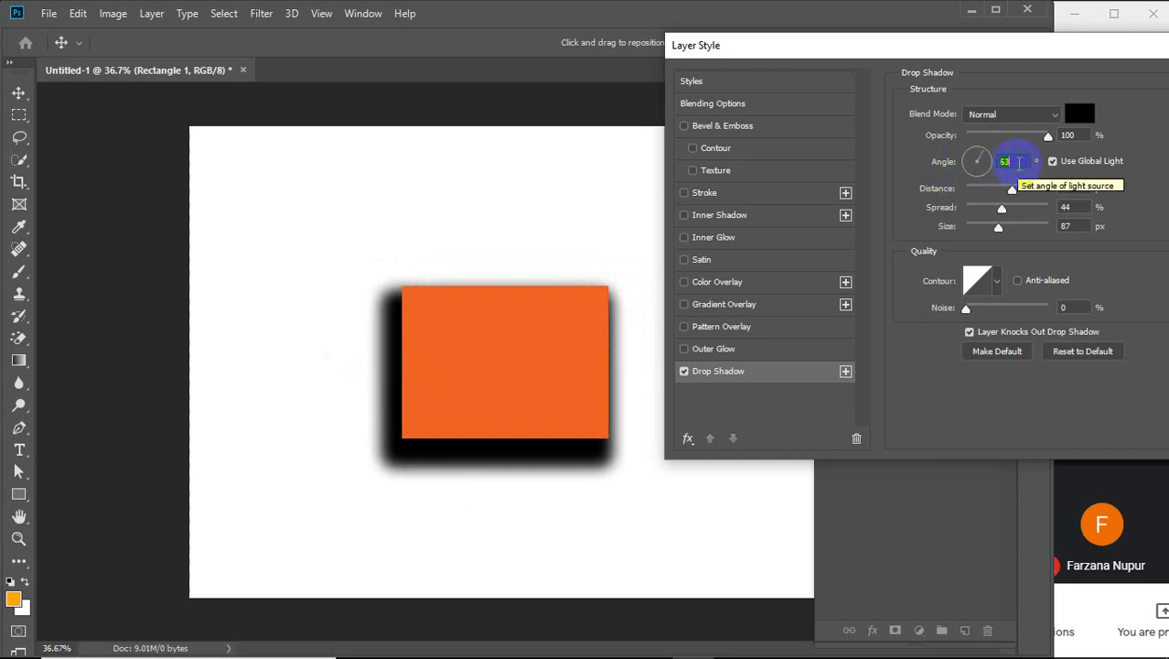
pyautogui.scroll(1, 1018, 162)
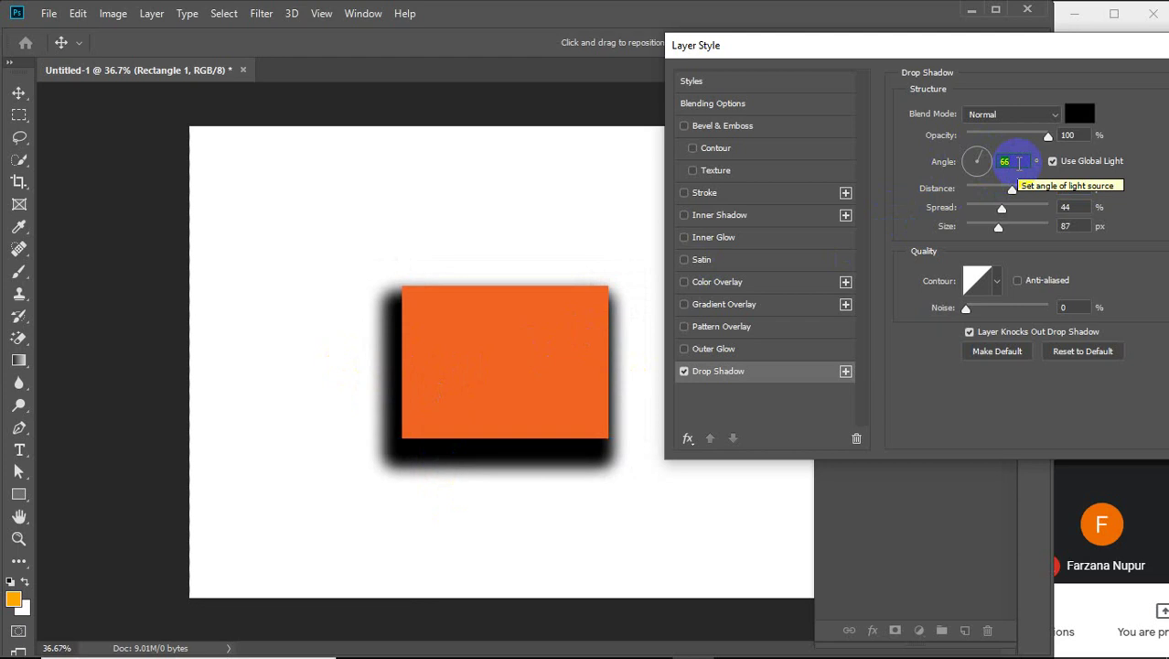
pyautogui.scroll(-6, 1018, 162)
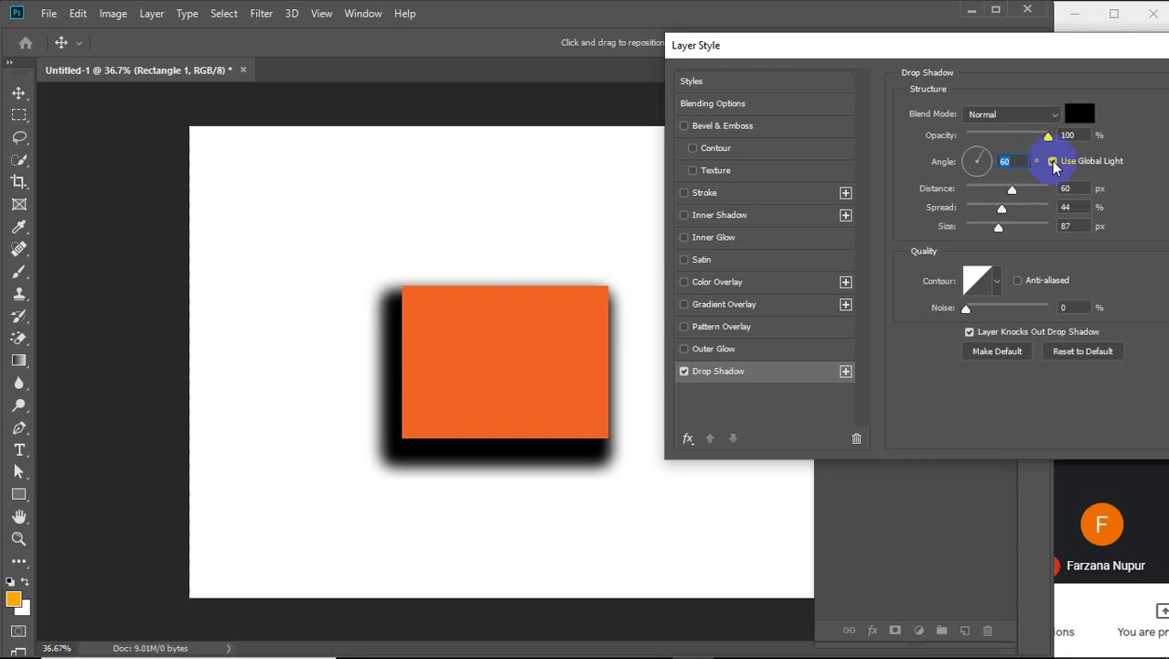
# Compare the drop shadow with Use Global Light on and off, and leave the option off
pyautogui.click(1053, 162)
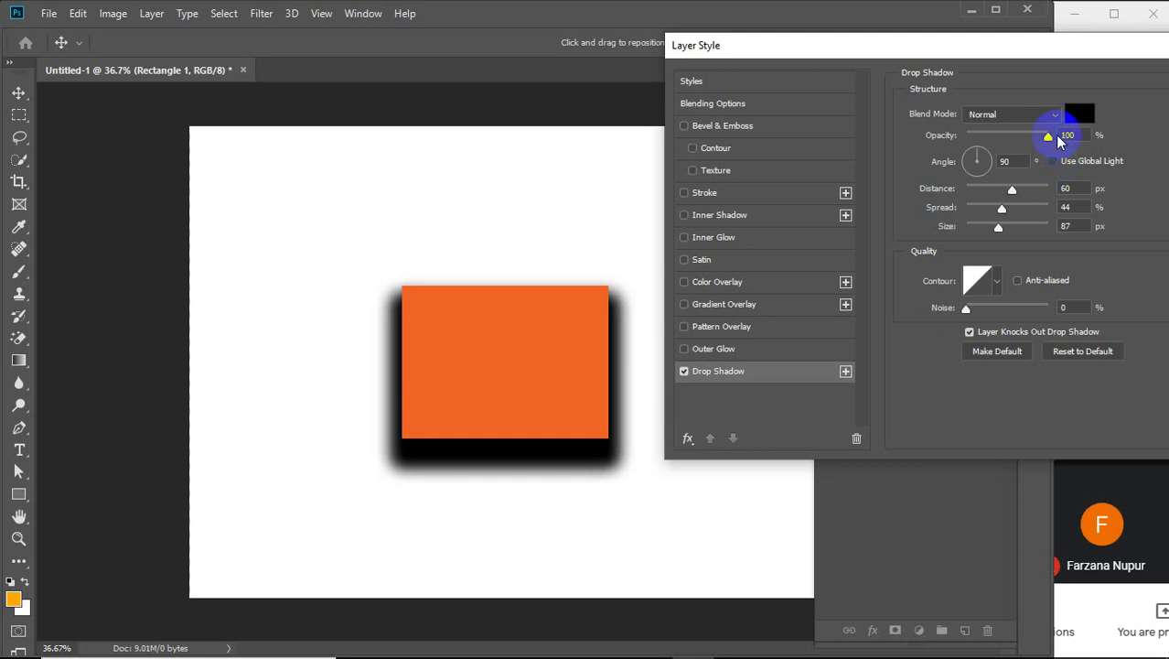
pyautogui.click(1053, 162)
pyautogui.click(1053, 161)
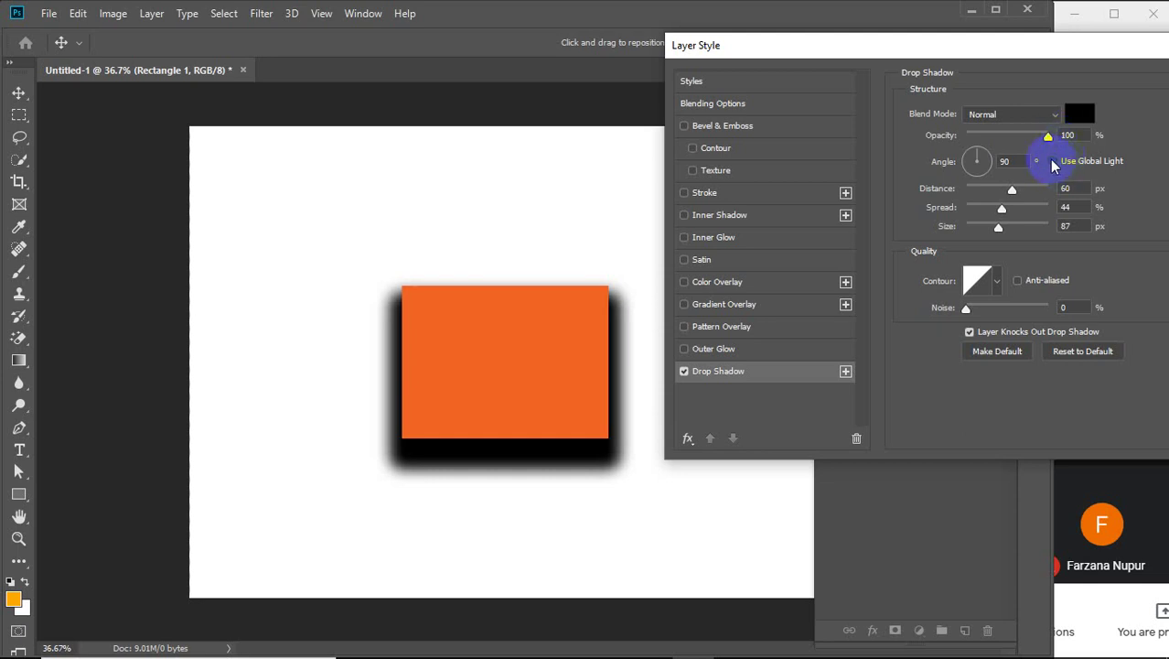
pyautogui.click(1052, 161)
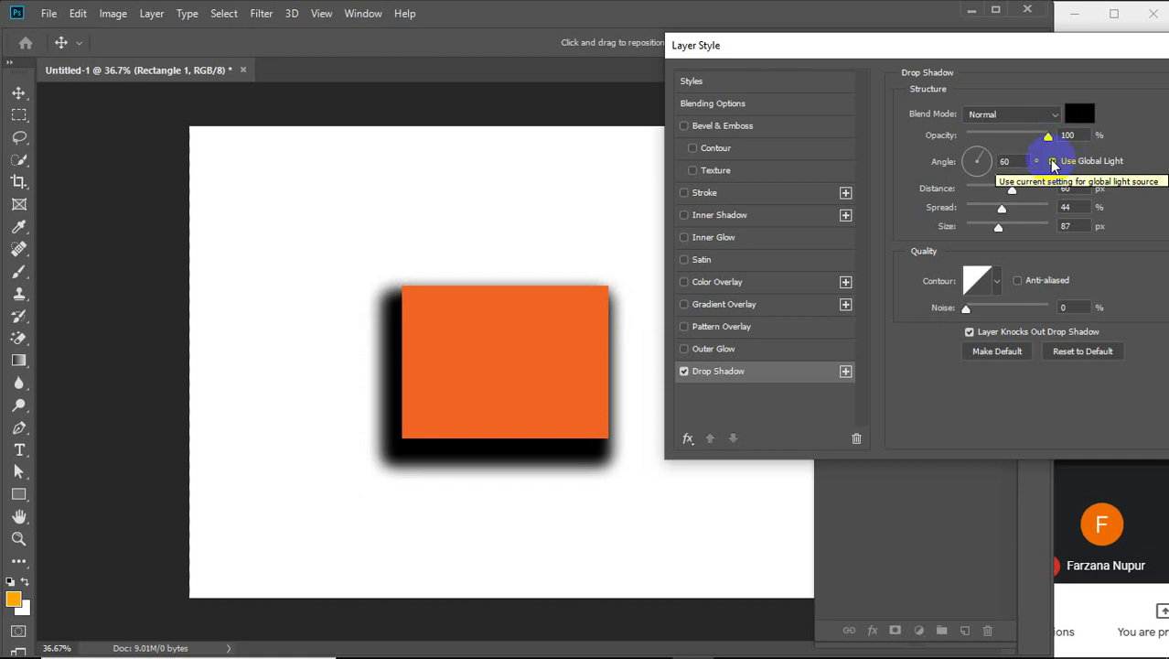
pyautogui.click(1054, 163)
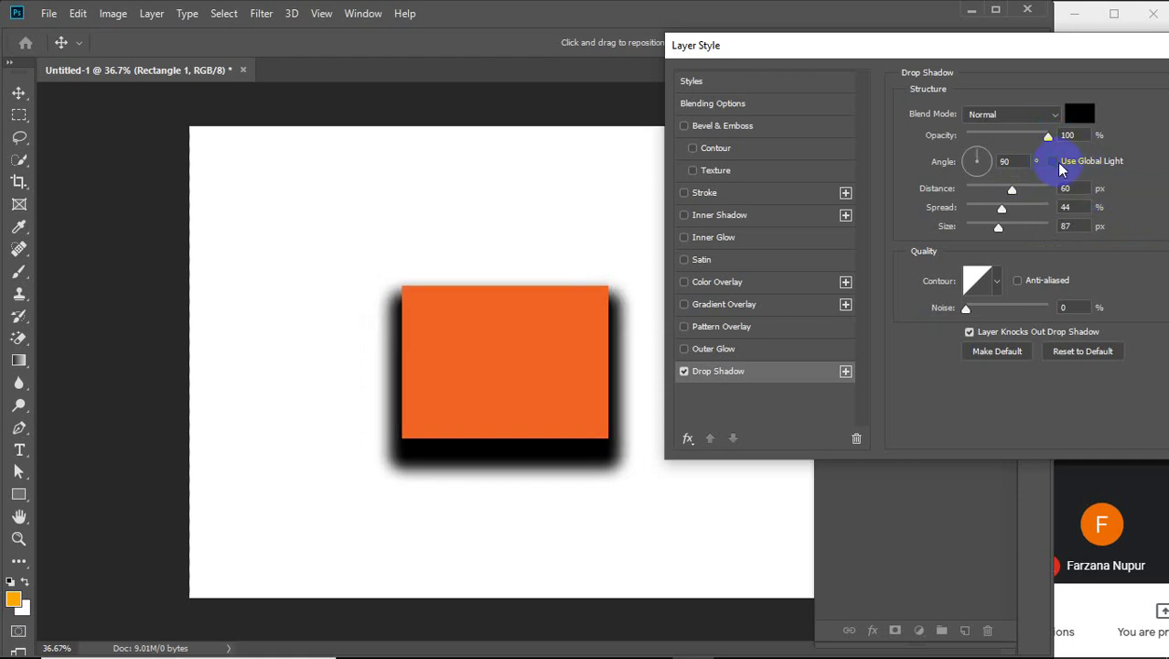
pyautogui.click(1053, 162)
# Try different local light angles for the drop shadow, such as 23° and 104°, ending at -78°
pyautogui.click(988, 165)
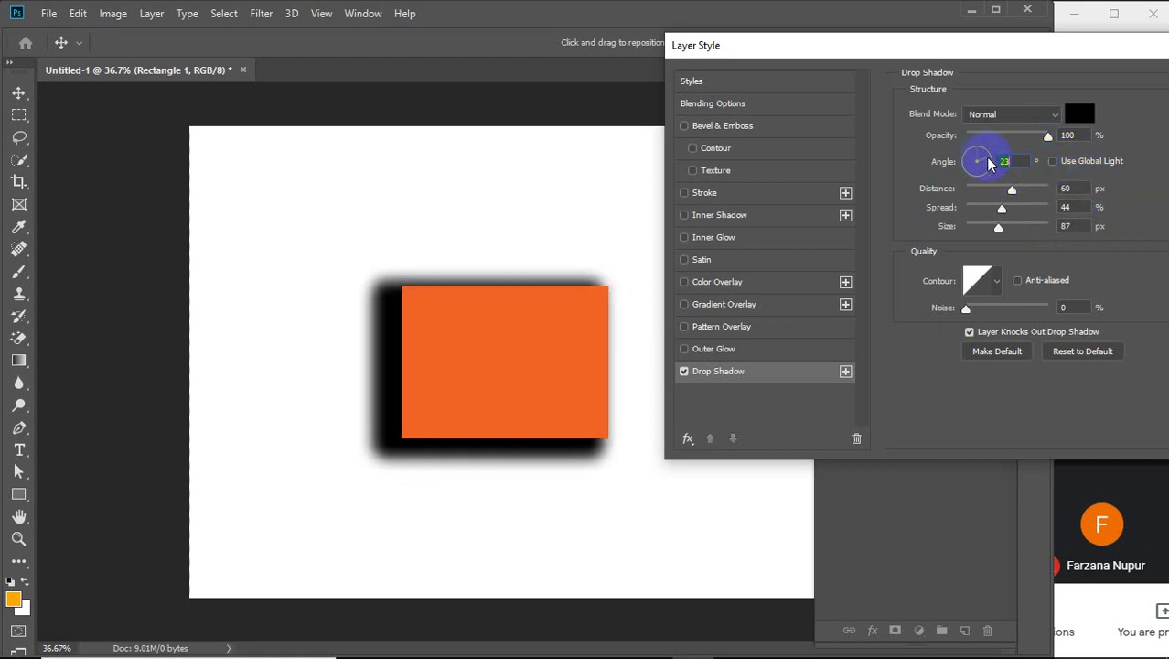
pyautogui.click(984, 160)
pyautogui.click(981, 163)
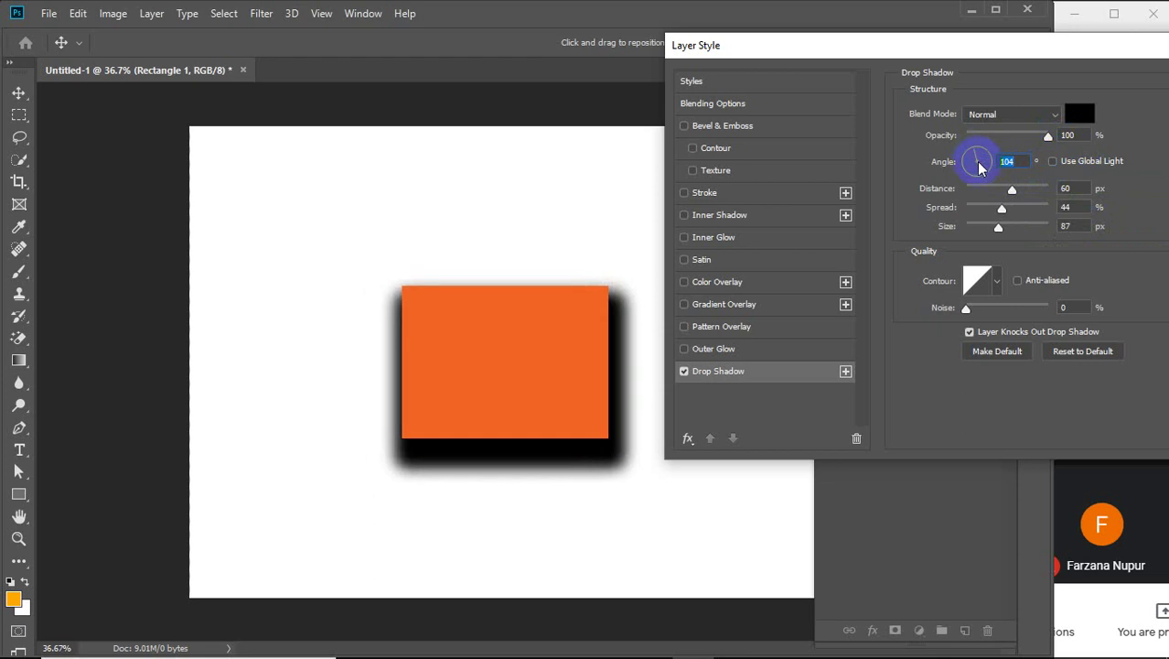
pyautogui.click(983, 170)
pyautogui.click(973, 172)
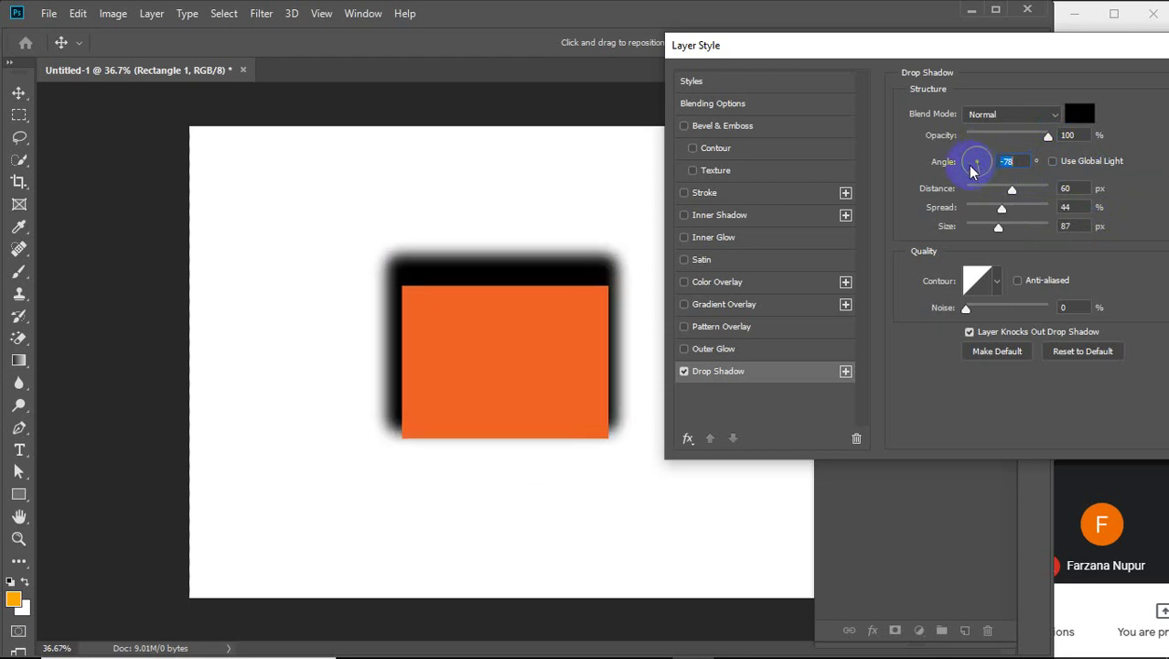
# Try other local light angles for the drop shadow and settle the angle at 42°
pyautogui.click(985, 157)
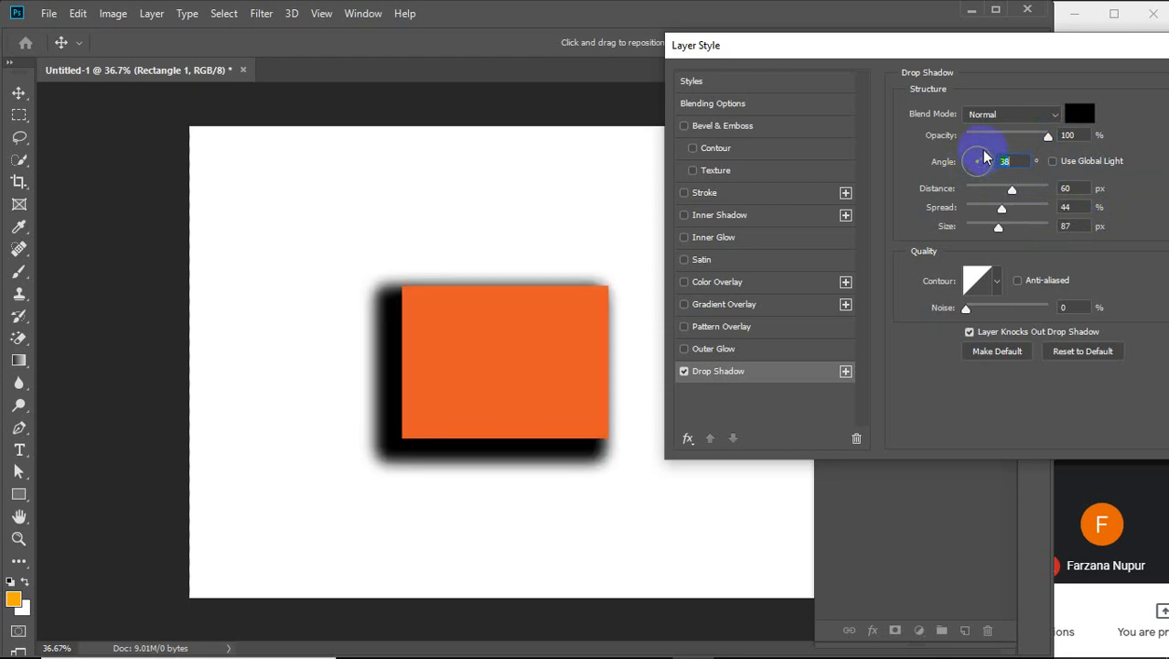
pyautogui.click(1010, 161)
pyautogui.press('Down')
pyautogui.press('Down')
pyautogui.press('Down')
pyautogui.press('Down')
pyautogui.press('Down')
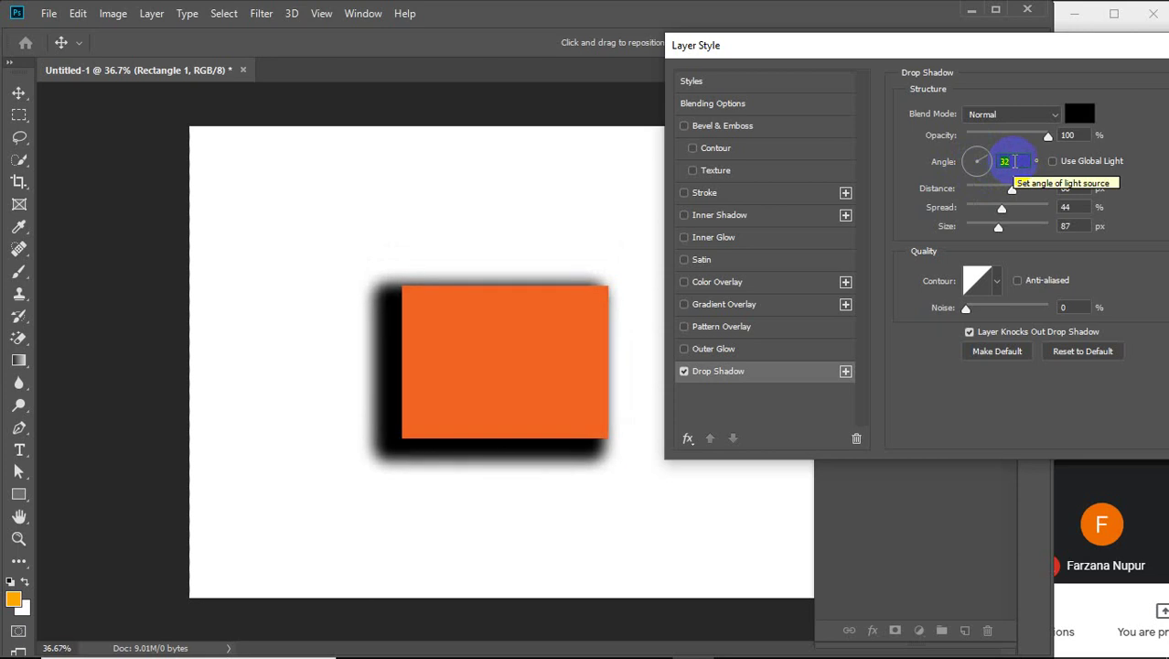
pyautogui.press('Up')
pyautogui.press('Up')
pyautogui.press('Up')
pyautogui.press('Up')
pyautogui.press('Up')
pyautogui.press('Up')
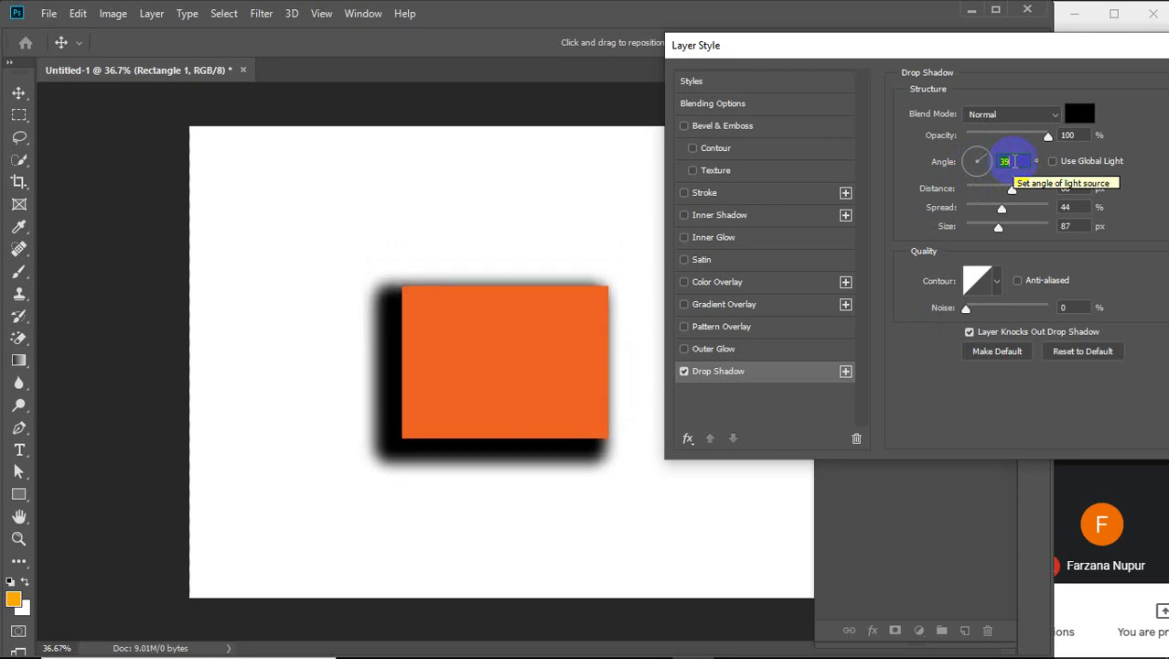
pyautogui.press('Up')
pyautogui.press('Up')
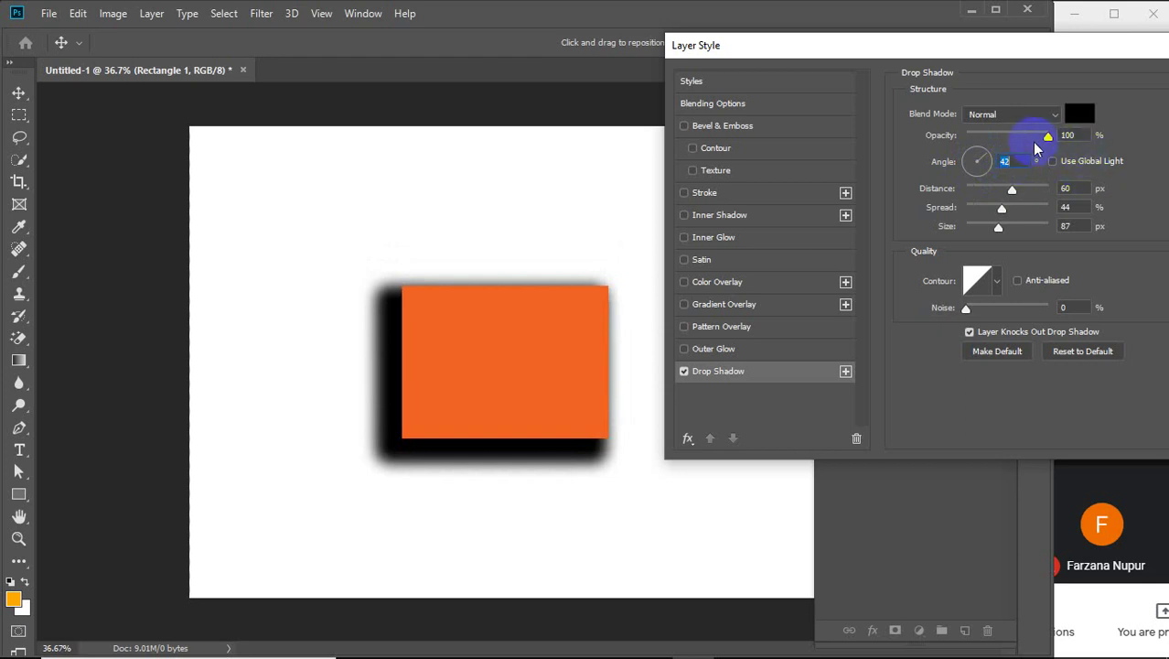
# Lower the drop shadow's opacity to 75% and set its distance to 15 px
pyautogui.moveTo(1026, 141); pyautogui.dragTo(1031, 136)
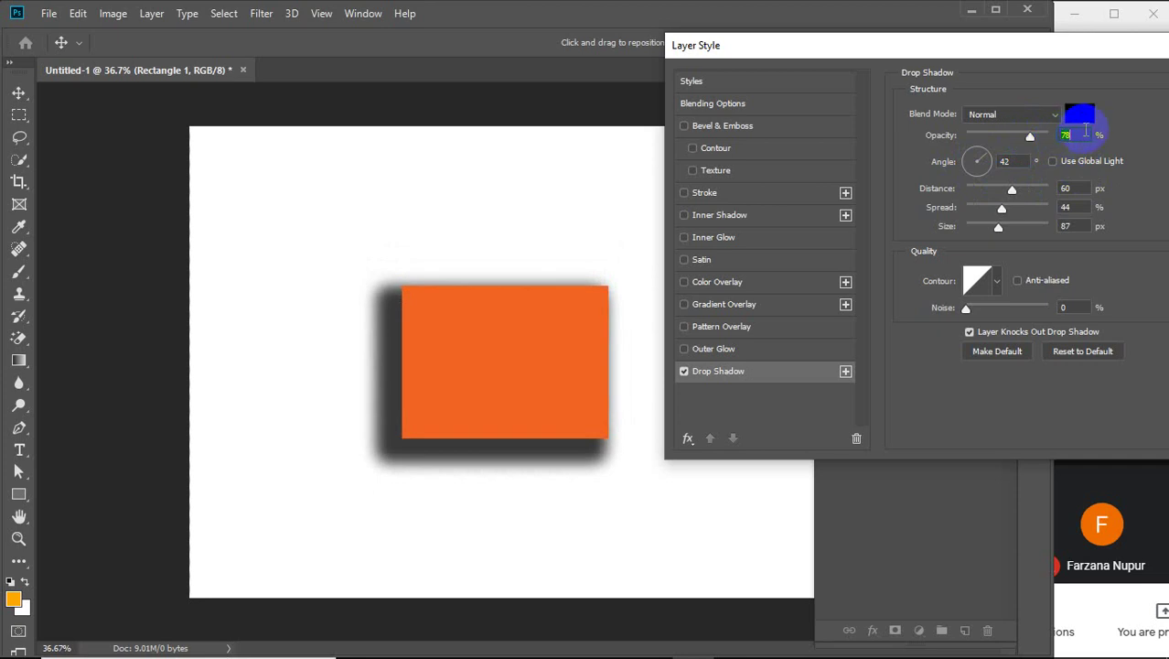
pyautogui.scroll(-2, 1085, 131)
pyautogui.moveTo(1011, 190); pyautogui.dragTo(984, 194)
pyautogui.write('15')
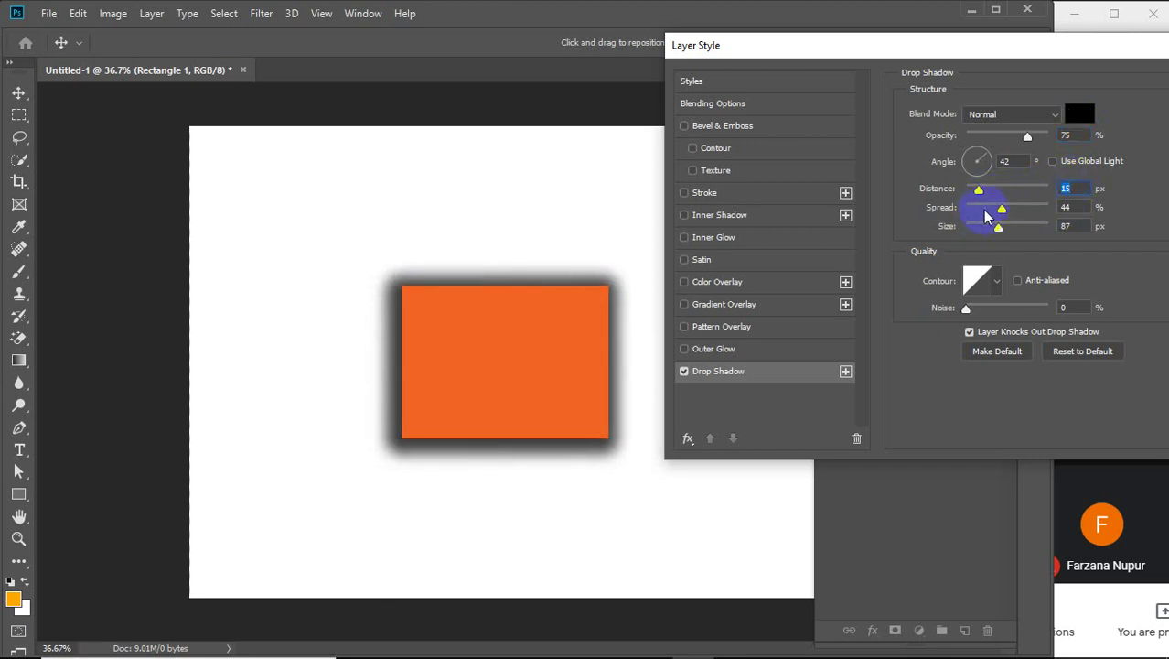
# Set the drop shadow's spread to 25% and its size to 15 px
pyautogui.moveTo(1001, 209); pyautogui.dragTo(987, 213)
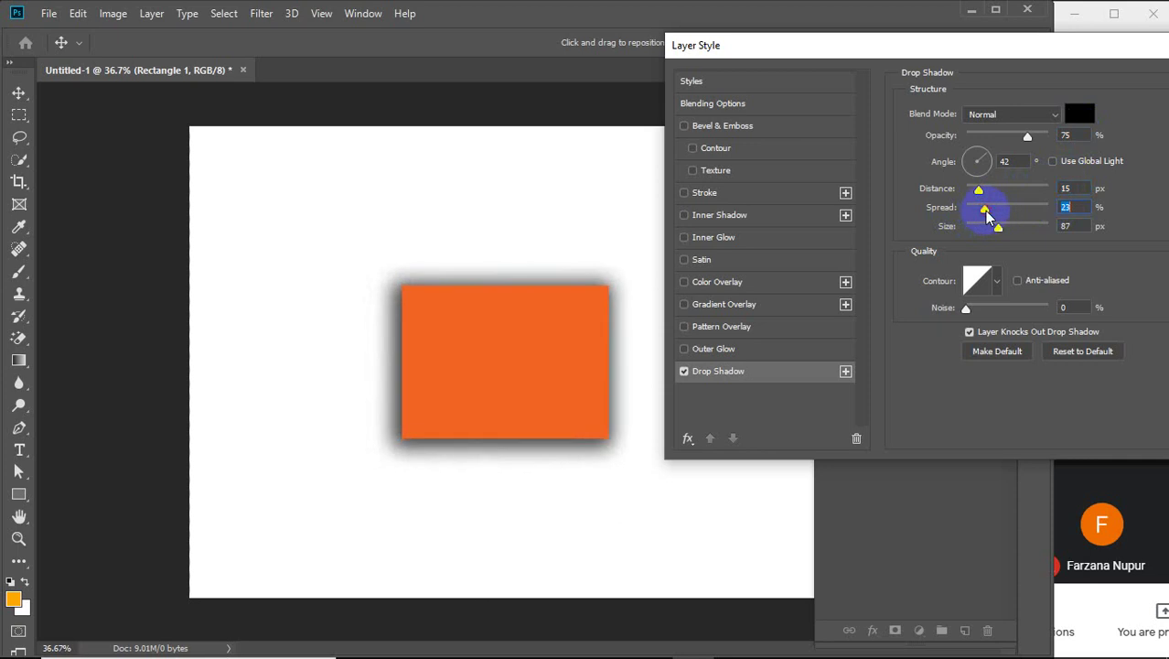
pyautogui.press('Up')
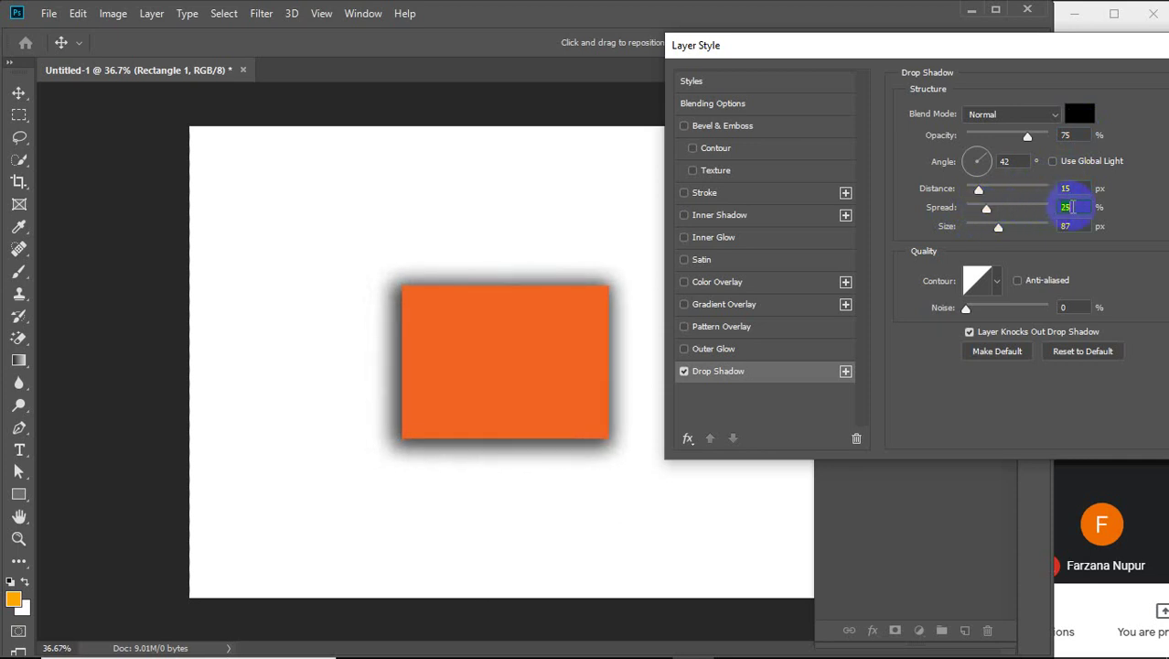
pyautogui.moveTo(992, 229); pyautogui.dragTo(979, 231)
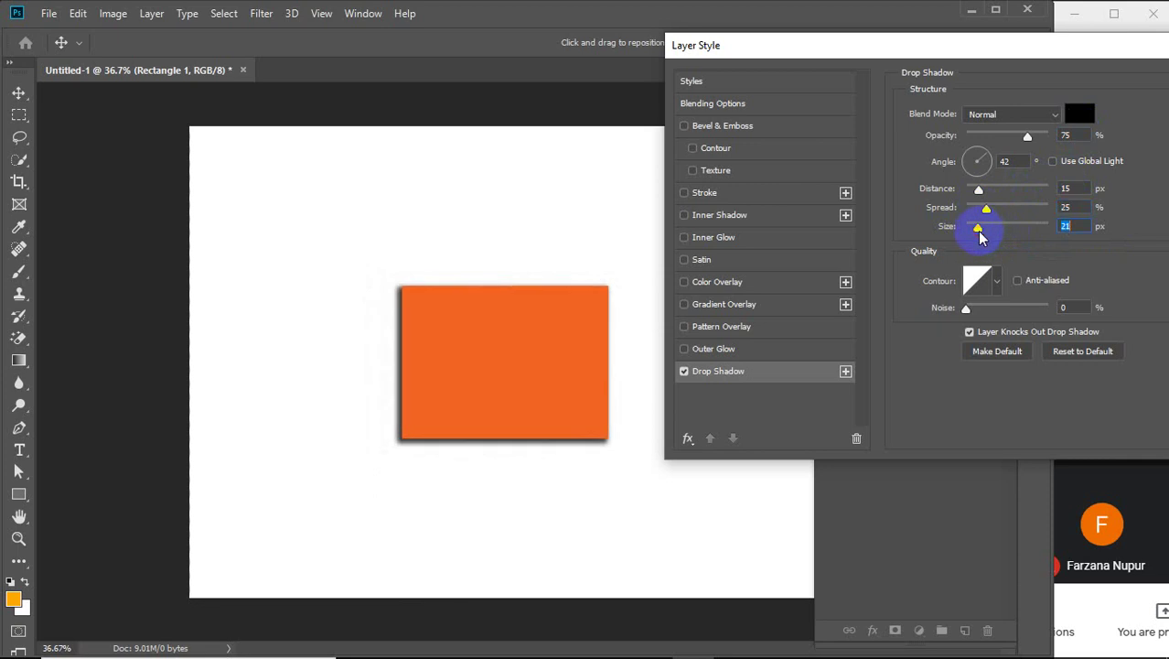
pyautogui.press('Down')
pyautogui.press('Down')
pyautogui.press('Down')
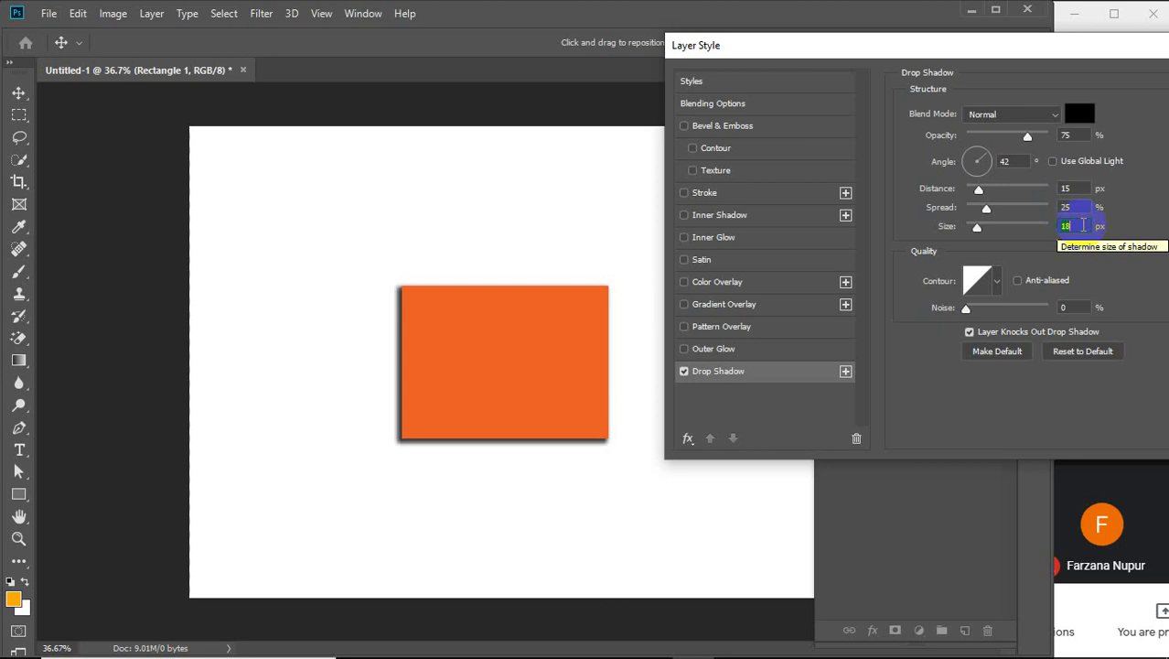
pyautogui.press('Down')
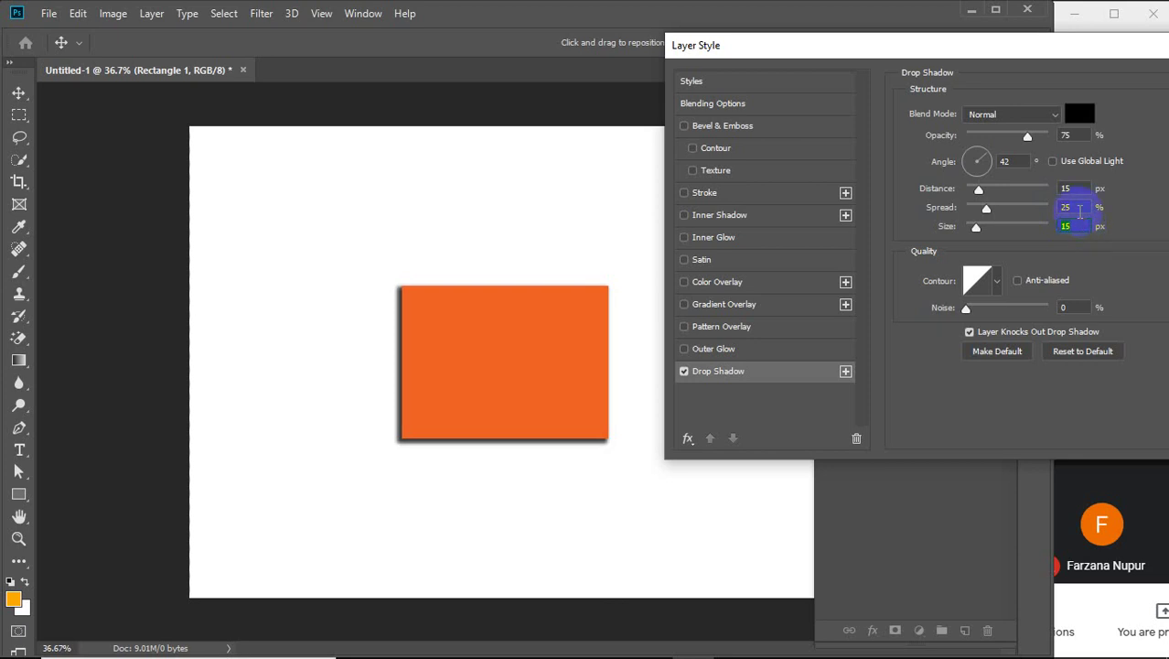
# Raise the drop shadow's spread past 60% and bring it back to 55%
pyautogui.click(1076, 209)
pyautogui.press('Up')
pyautogui.press('Up')
pyautogui.press('Up')
pyautogui.press('Up')
pyautogui.press('Up')
pyautogui.press('Up')
pyautogui.press('Up')
pyautogui.press('Up')
pyautogui.press('Up')
pyautogui.press('Up')
pyautogui.press('Up')
pyautogui.press('Up')
pyautogui.press('Up')
pyautogui.press('Up')
pyautogui.press('Up')
pyautogui.press('Up')
pyautogui.press('Up')
pyautogui.press('Up')
pyautogui.press('Up')
pyautogui.press('Up')
pyautogui.press('Up')
pyautogui.press('Up')
pyautogui.press('Up')
pyautogui.press('Up')
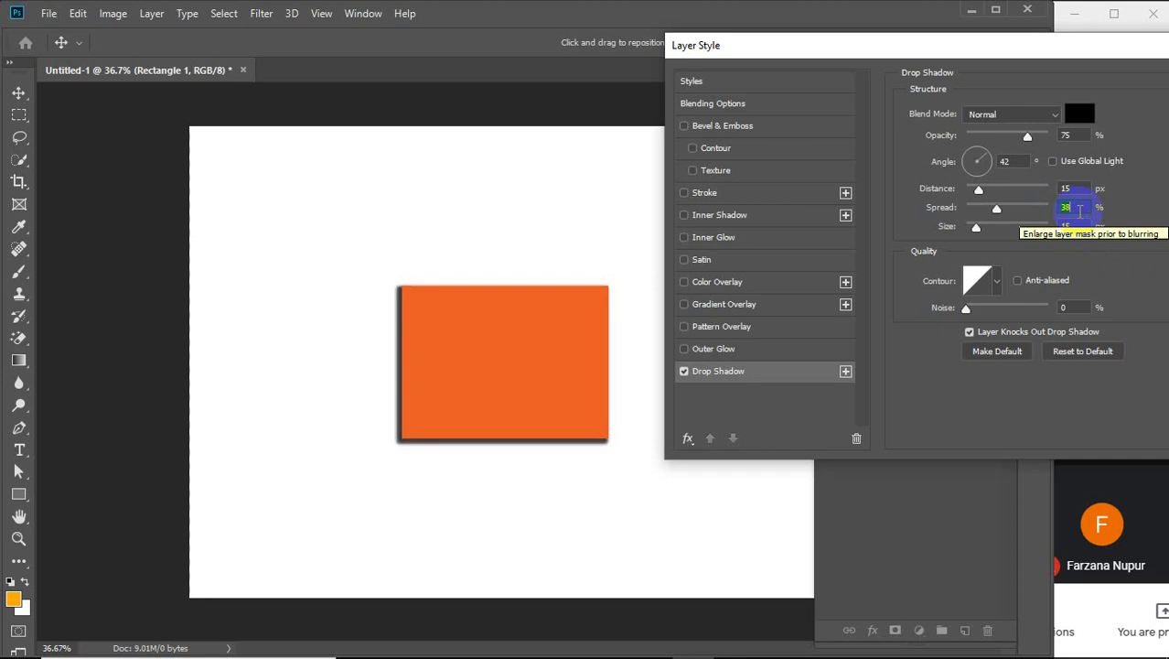
pyautogui.press('Up')
pyautogui.press('Up')
pyautogui.press('Up')
pyautogui.press('Up')
pyautogui.press('Up')
pyautogui.press('Up')
pyautogui.press('Up')
pyautogui.press('Up')
pyautogui.press('Up')
pyautogui.press('Up')
pyautogui.press('Up')
pyautogui.press('Up')
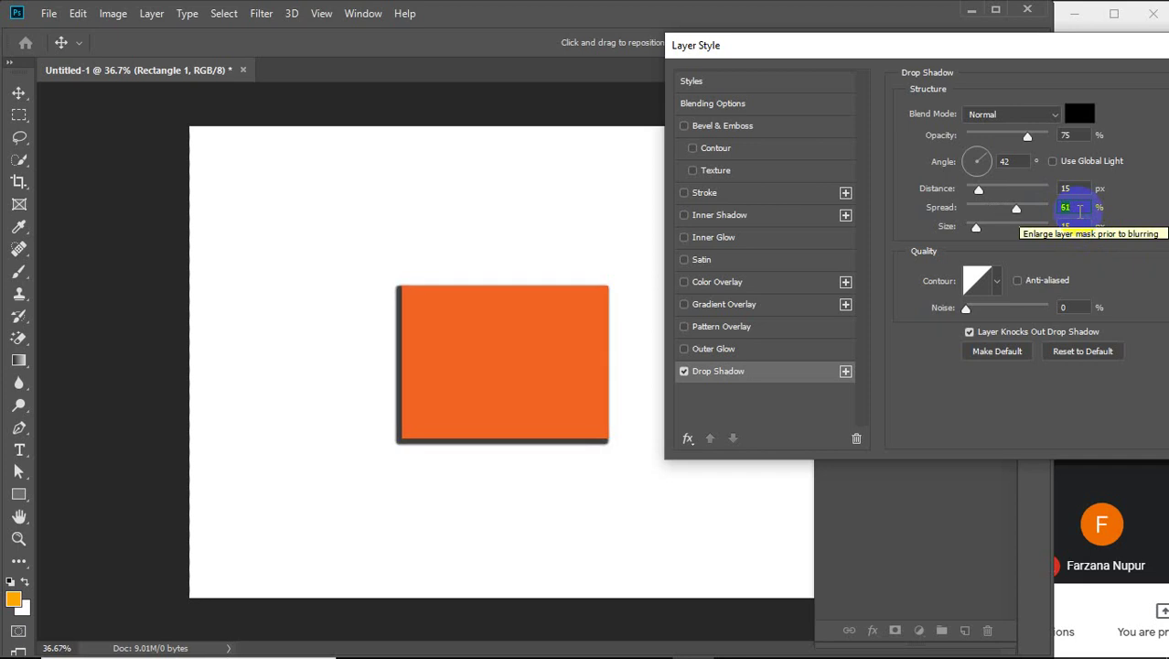
pyautogui.press('Up')
pyautogui.press('Up')
pyautogui.press('Down')
pyautogui.press('Down')
pyautogui.press('Down')
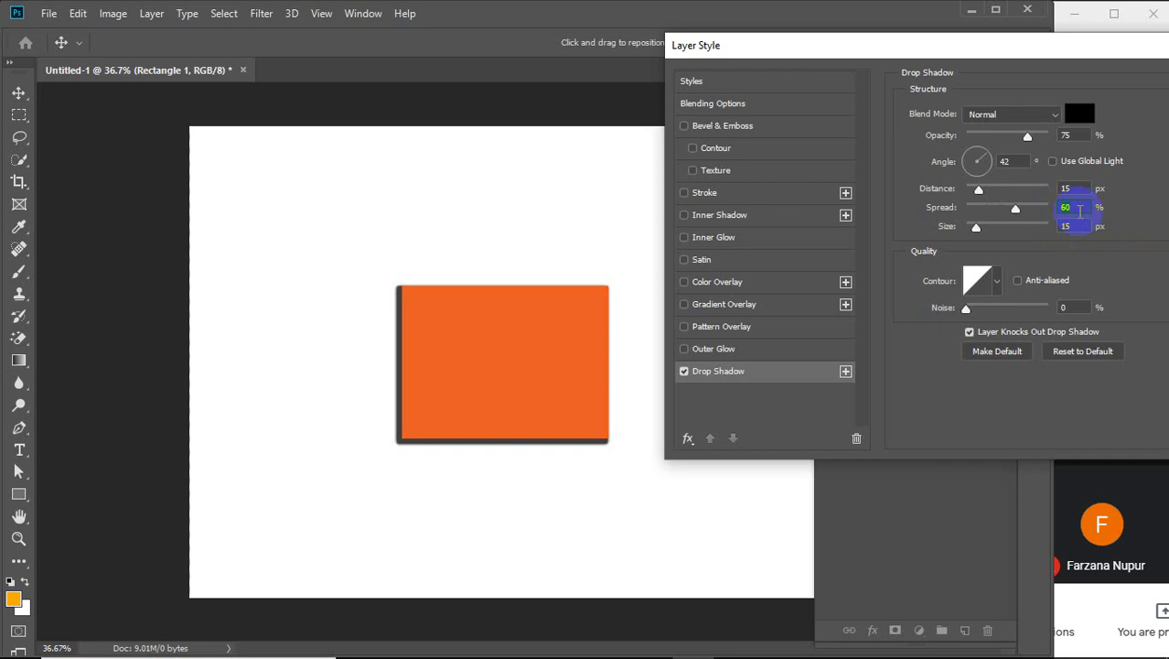
pyautogui.press('Down')
pyautogui.press('Down')
pyautogui.press('Down')
pyautogui.press('Down')
pyautogui.press('Down')
# Set the drop shadow's size to 20 px and its distance to 30 px
pyautogui.click(1070, 227)
pyautogui.press('Up')
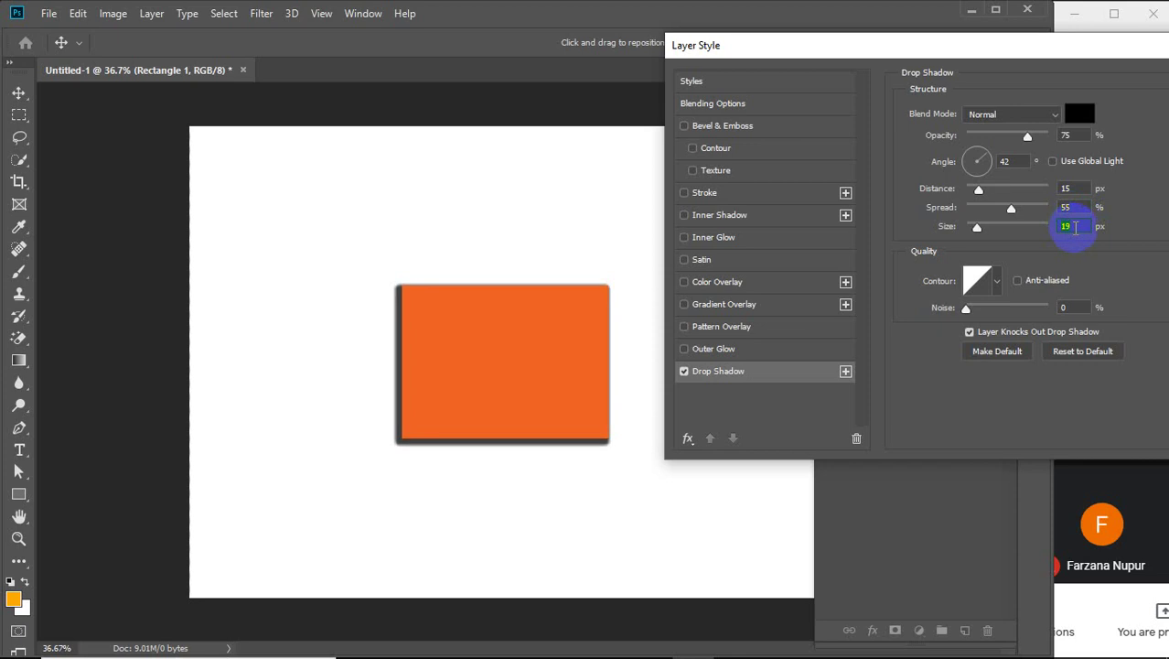
pyautogui.press('Up')
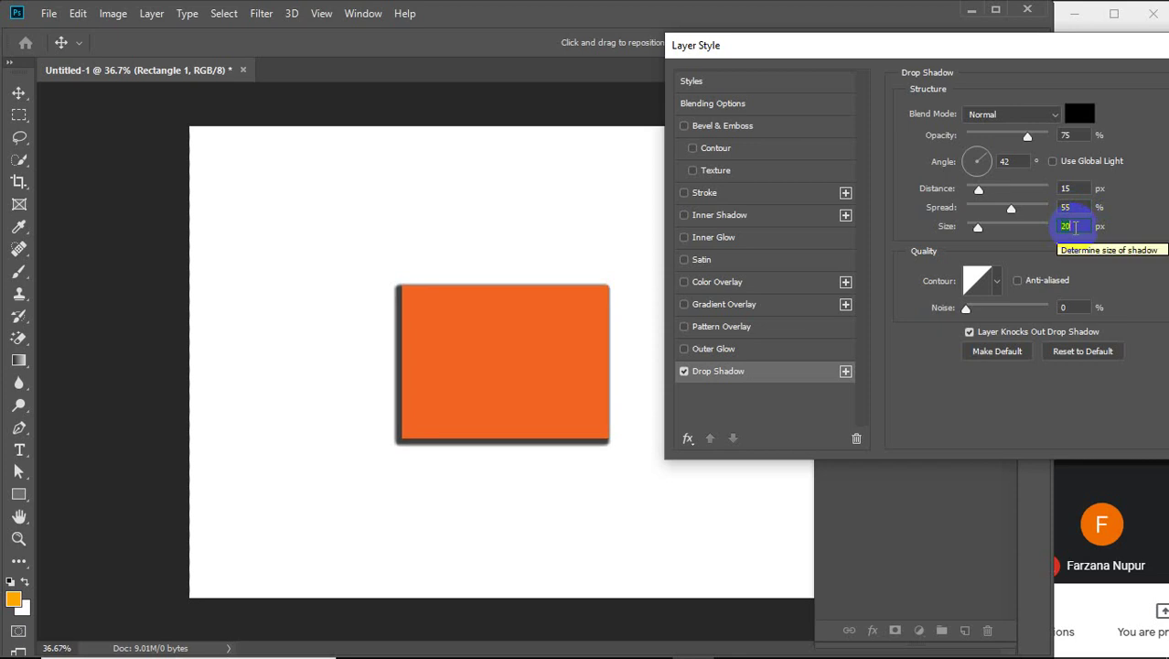
pyautogui.click(1069, 188)
pyautogui.press('Up')
pyautogui.press('Up')
pyautogui.press('Up')
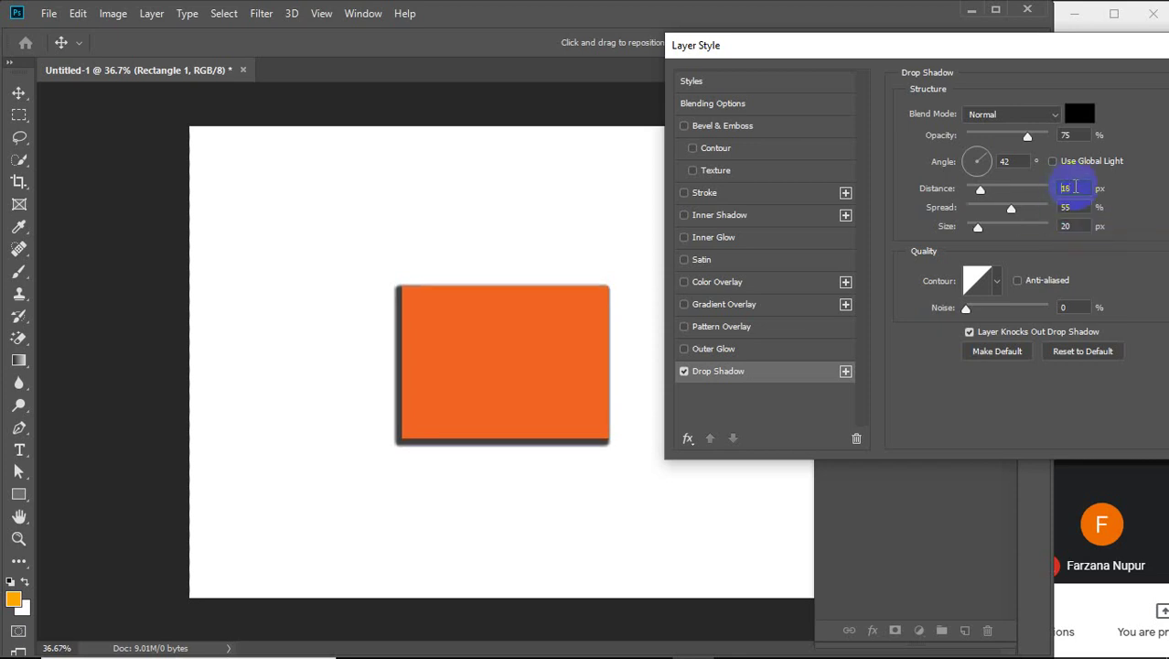
pyautogui.press('Up')
pyautogui.press('Up')
pyautogui.press('Up')
pyautogui.press('Up')
pyautogui.press('Up')
pyautogui.press('Up')
pyautogui.press('Up')
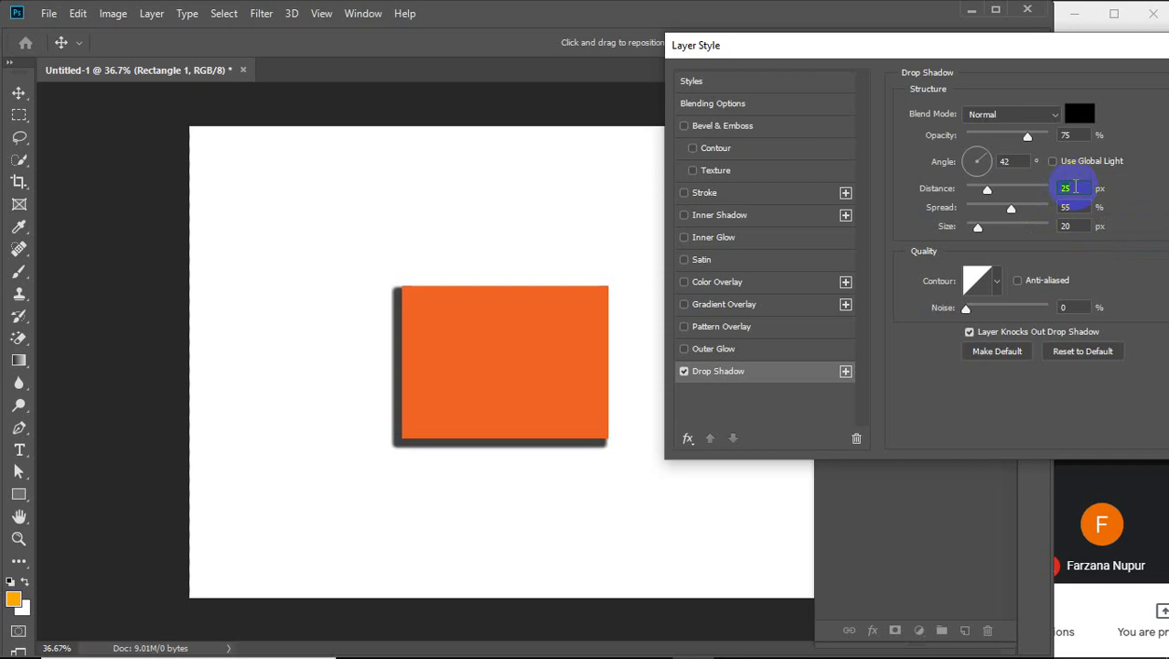
pyautogui.press('Up')
pyautogui.press('Up')
pyautogui.press('Up')
pyautogui.press('Up')
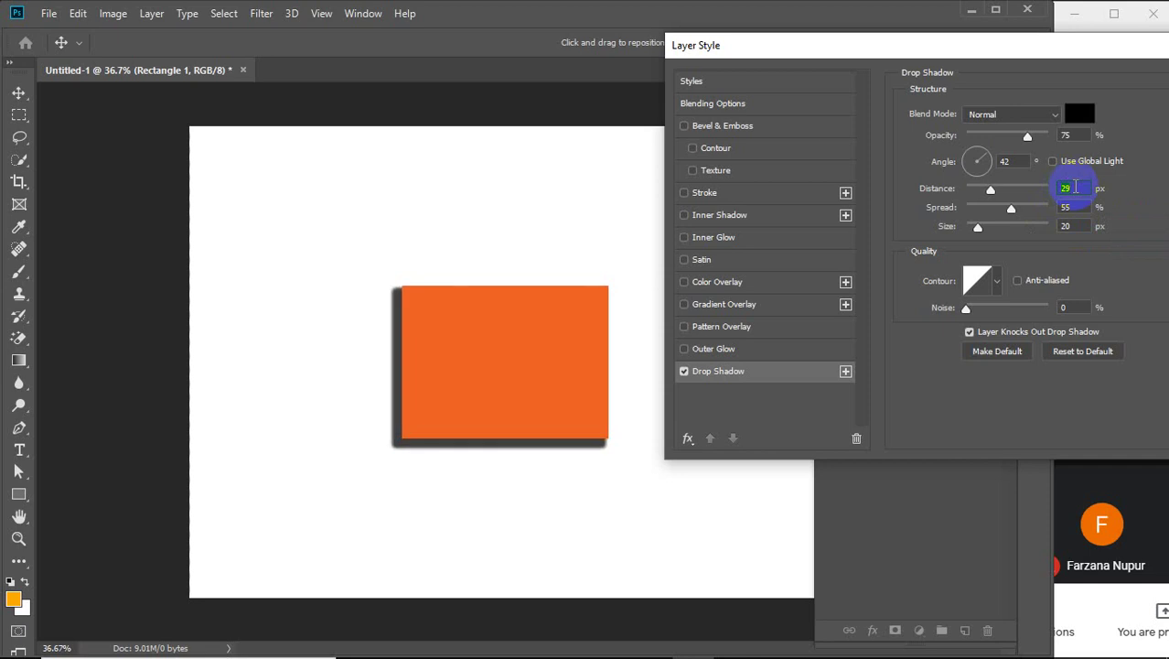
pyautogui.press('Up')
# Reduce the drop shadow's spread to 35%
pyautogui.click(1072, 207)
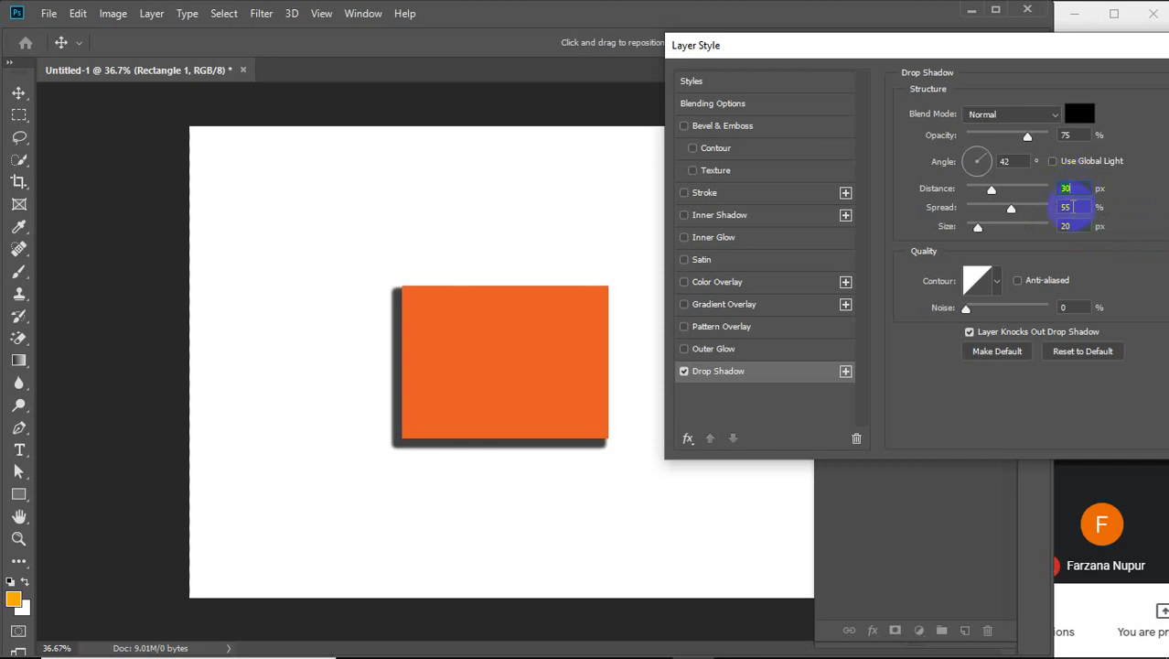
pyautogui.press('Down')
pyautogui.press('Down')
pyautogui.press('Down')
pyautogui.press('Down')
pyautogui.press('Down')
pyautogui.press('Down')
pyautogui.press('Down')
pyautogui.press('Down')
pyautogui.press('Down')
pyautogui.press('Down')
pyautogui.press('Down')
pyautogui.press('Down')
pyautogui.press('Down')
pyautogui.press('Down')
pyautogui.press('Down')
pyautogui.press('Down')
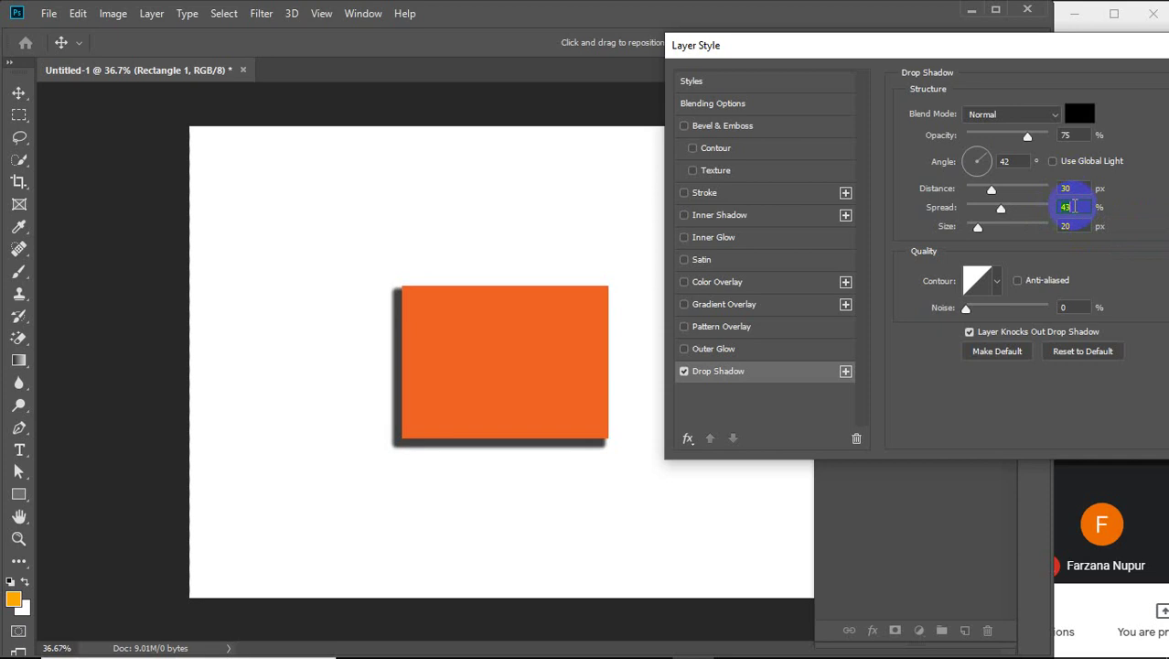
pyautogui.press('Down')
pyautogui.press('Down')
pyautogui.press('Down')
pyautogui.press('Down')
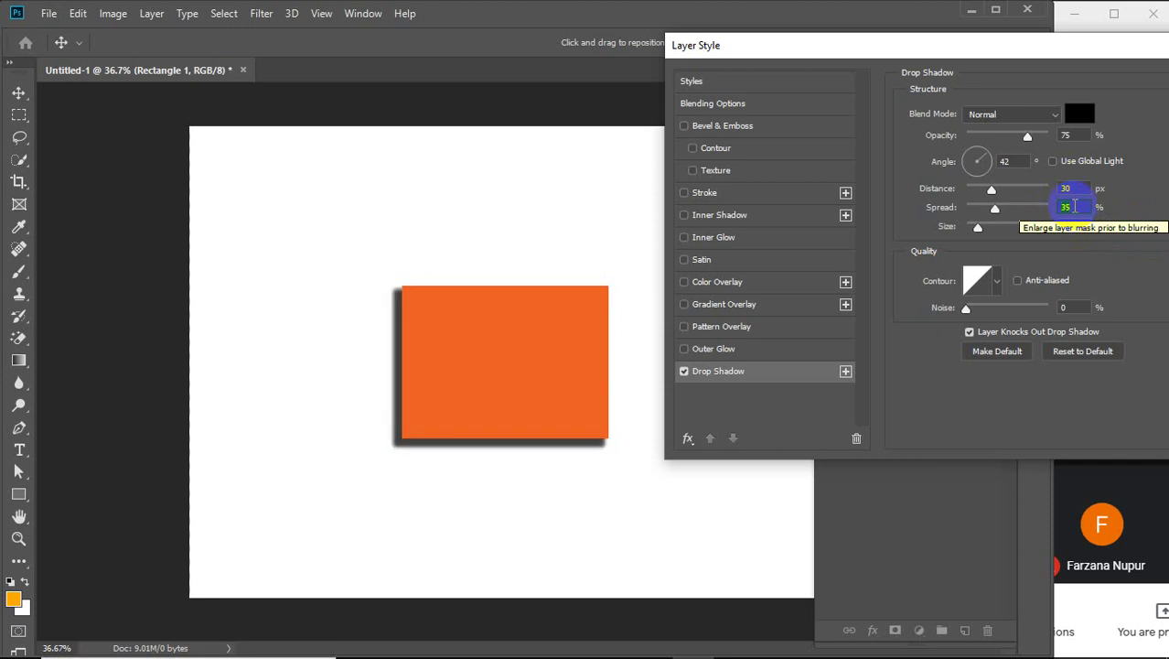
pyautogui.press('Down')
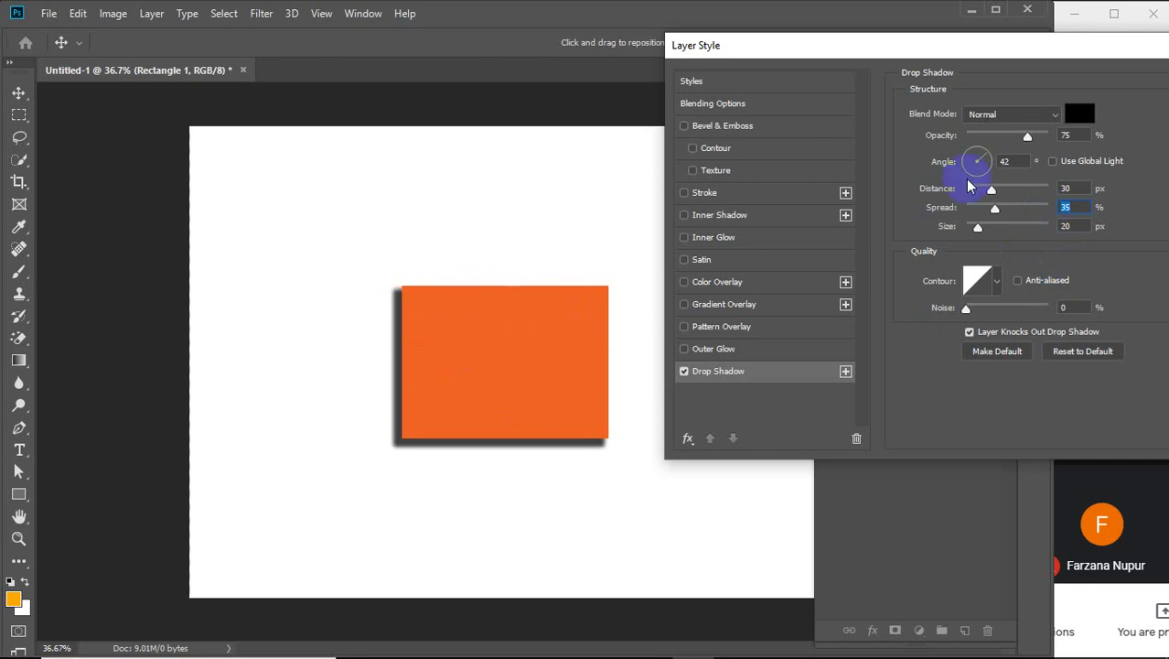
# Change the drop shadow's colour to a dark neutral grey
pyautogui.click(1079, 115)
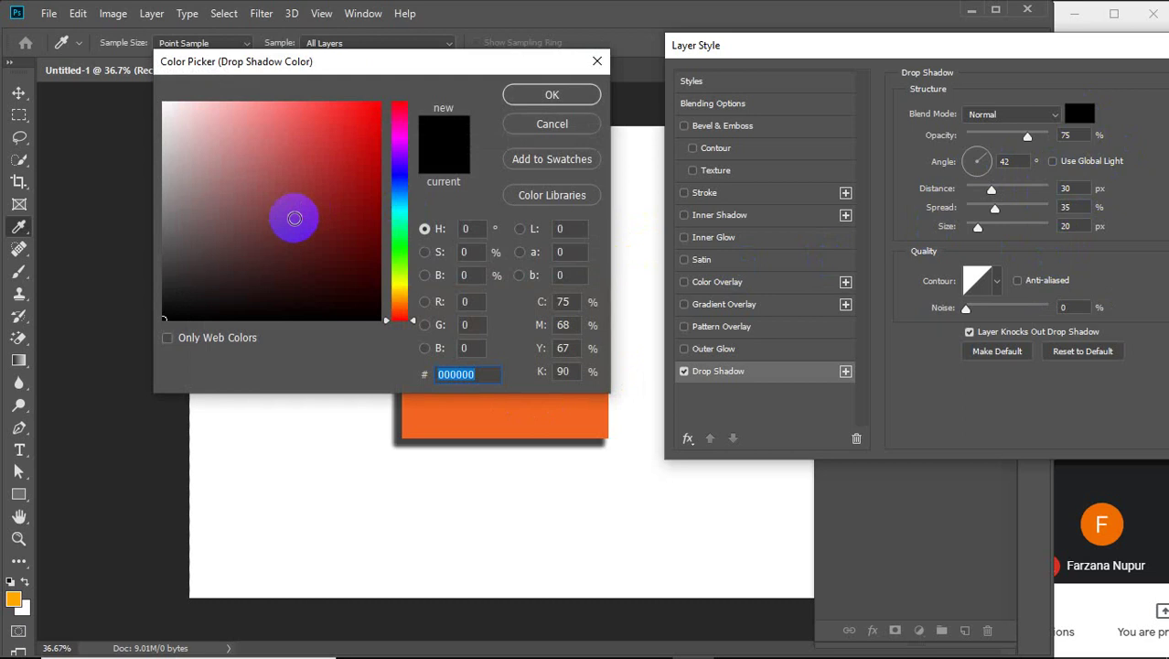
pyautogui.moveTo(165, 273); pyautogui.dragTo(150, 275)
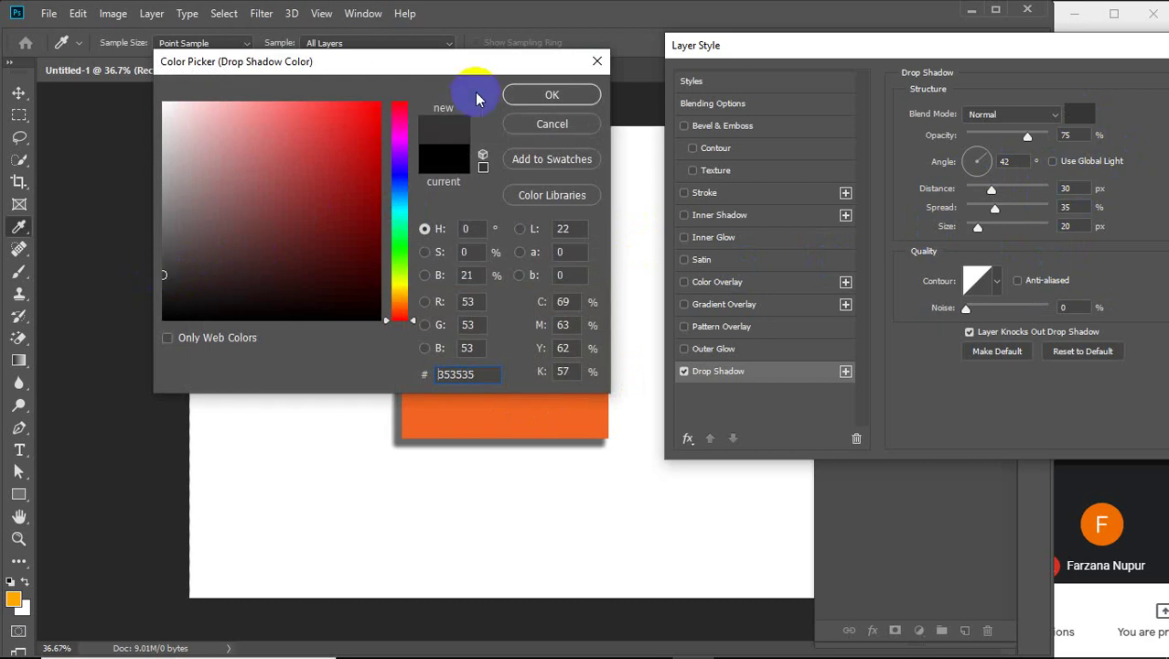
pyautogui.moveTo(167, 289); pyautogui.dragTo(165, 254)
pyautogui.click(548, 95)
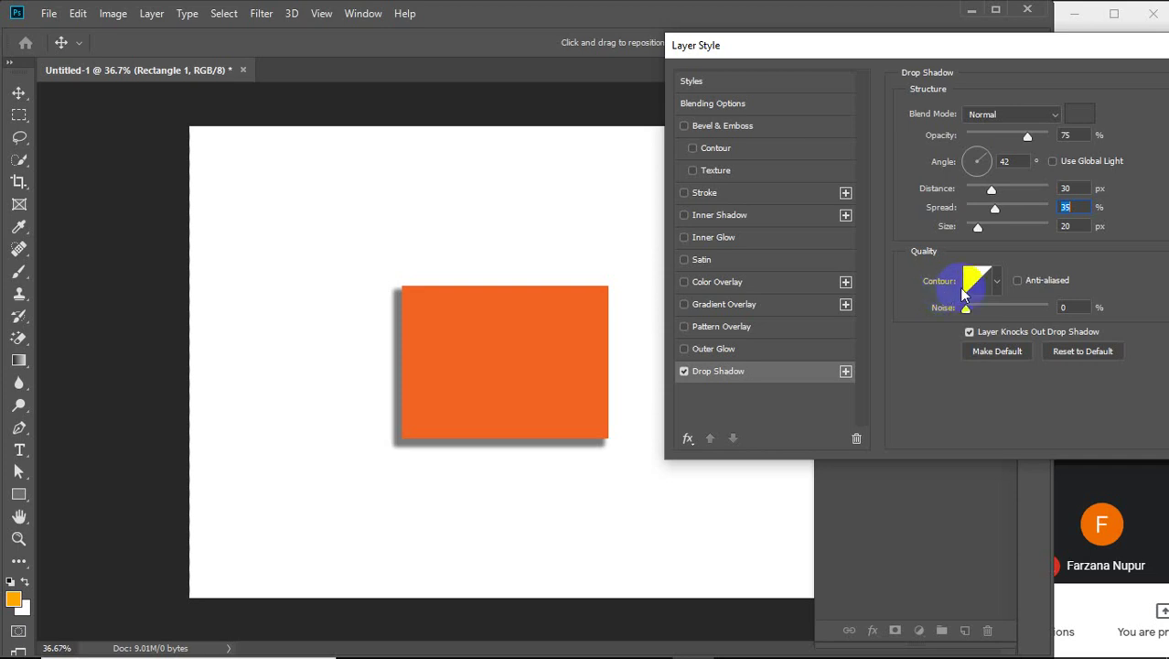
# Apply the Cone contour to the drop shadow and examine its effect along the rectangle's edge
pyautogui.click(996, 279)
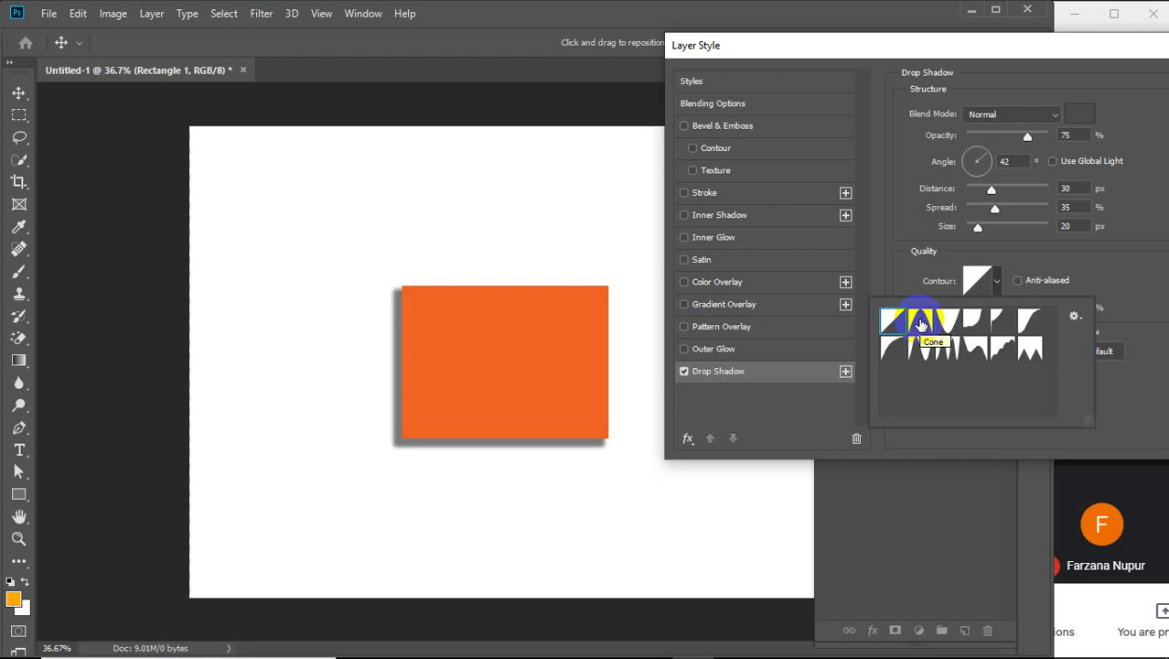
pyautogui.click(921, 322)
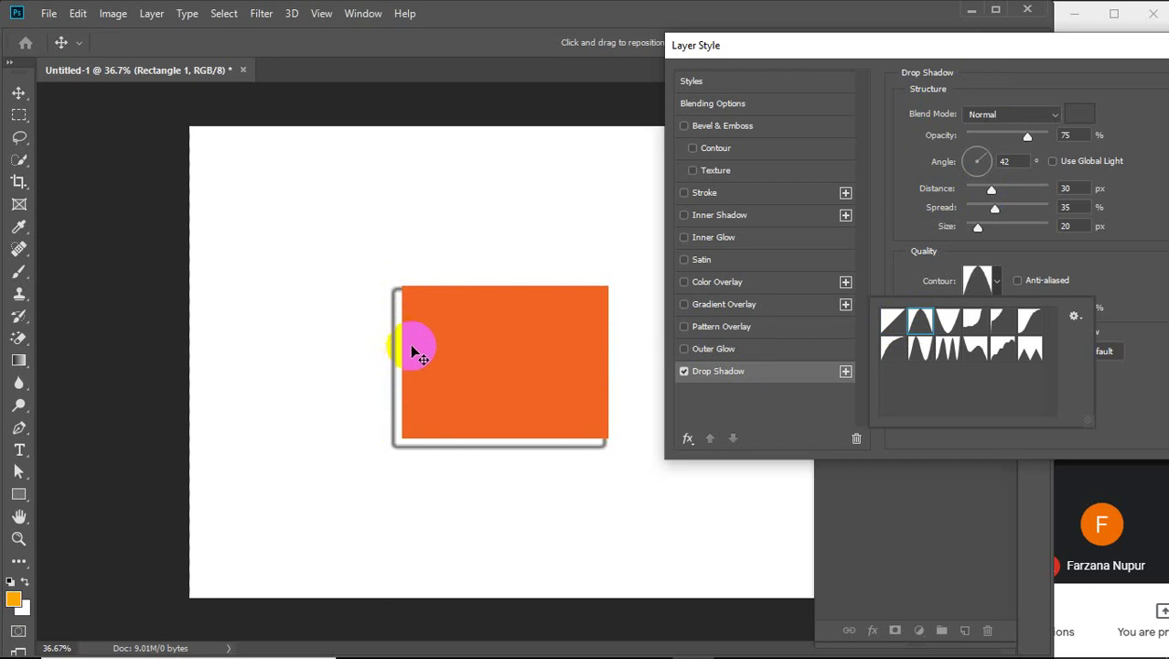
pyautogui.click(386, 347)
pyautogui.click(386, 398)
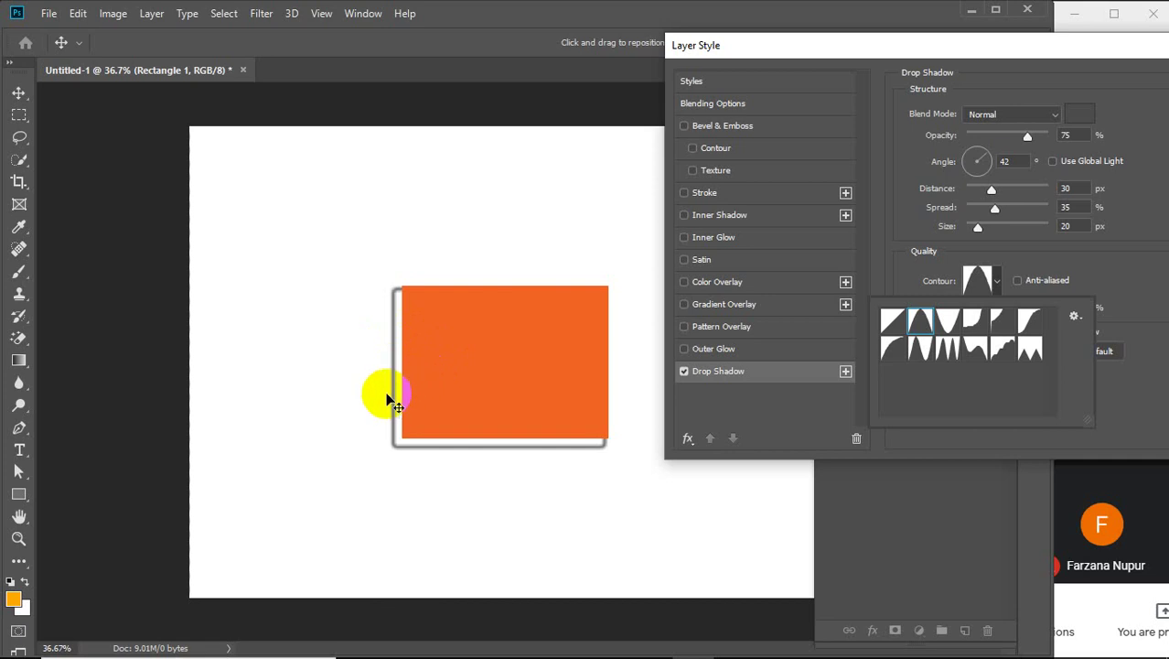
pyautogui.click(471, 412)
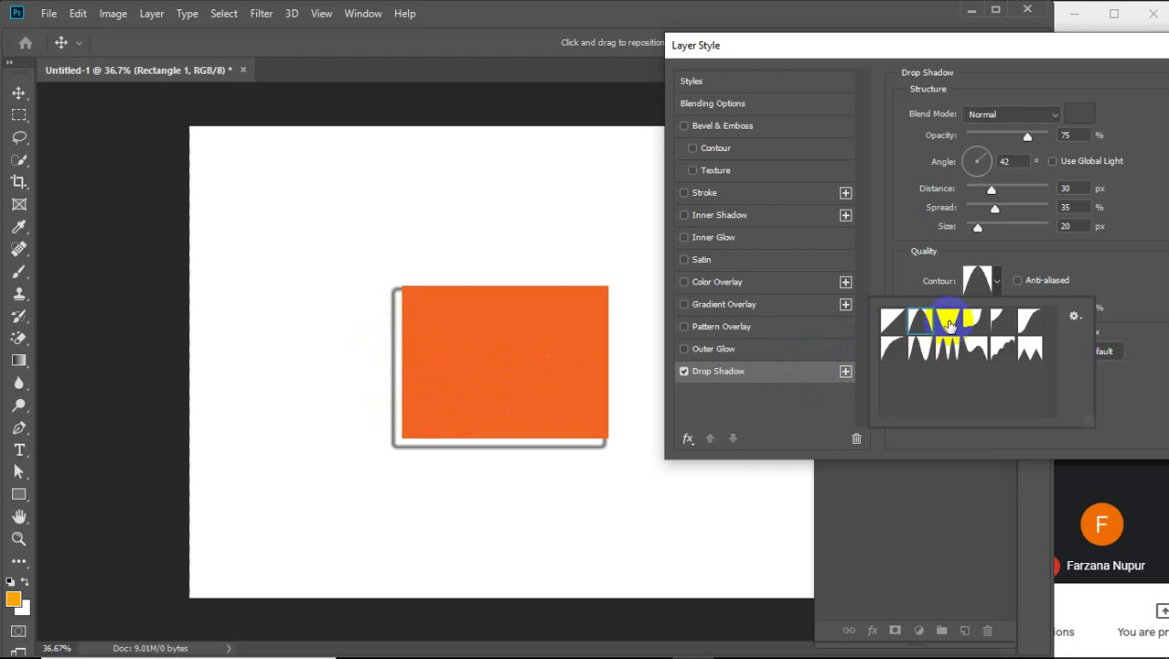
# Try the next two contour presets after Cone on the drop shadow, and restore the straight diagonal contour
pyautogui.click(949, 323)
pyautogui.click(423, 365)
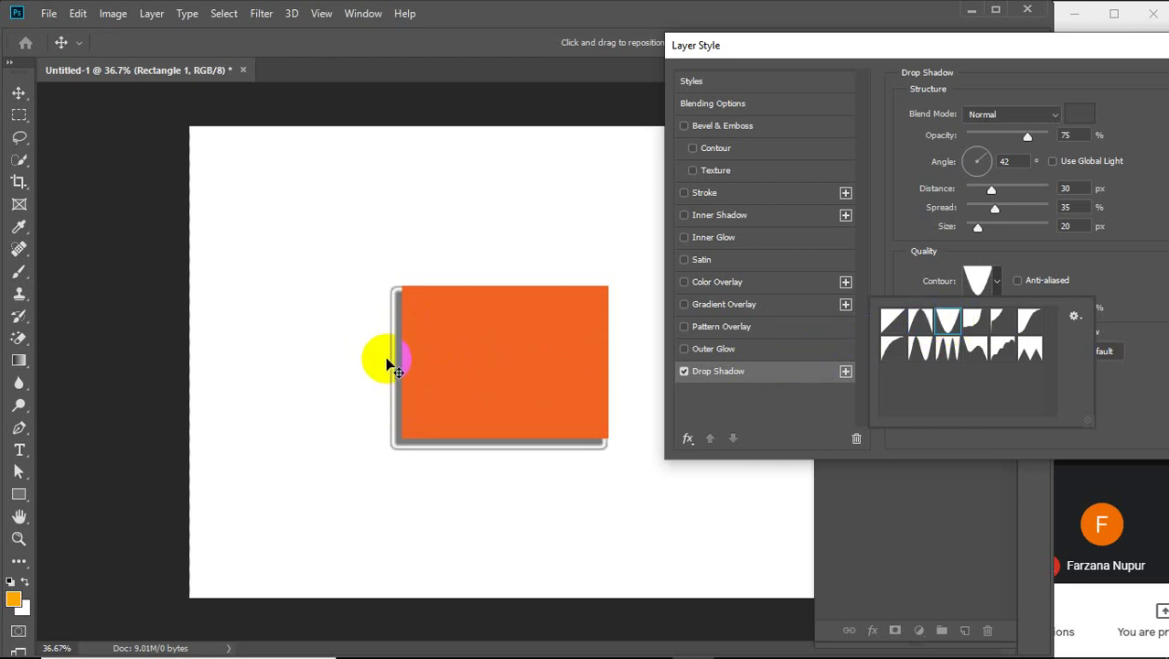
pyautogui.moveTo(387, 366)
pyautogui.mouseDown()
pyautogui.moveTo(585, 395)
pyautogui.moveTo(391, 361)
pyautogui.mouseUp()
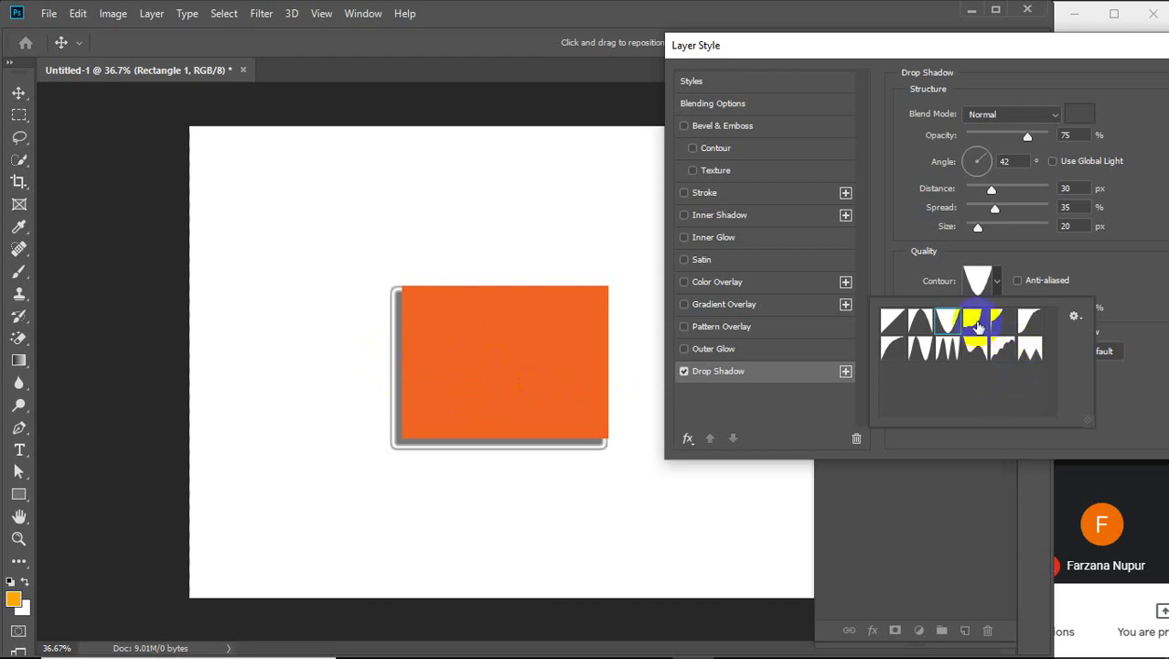
pyautogui.click(974, 321)
pyautogui.click(419, 370)
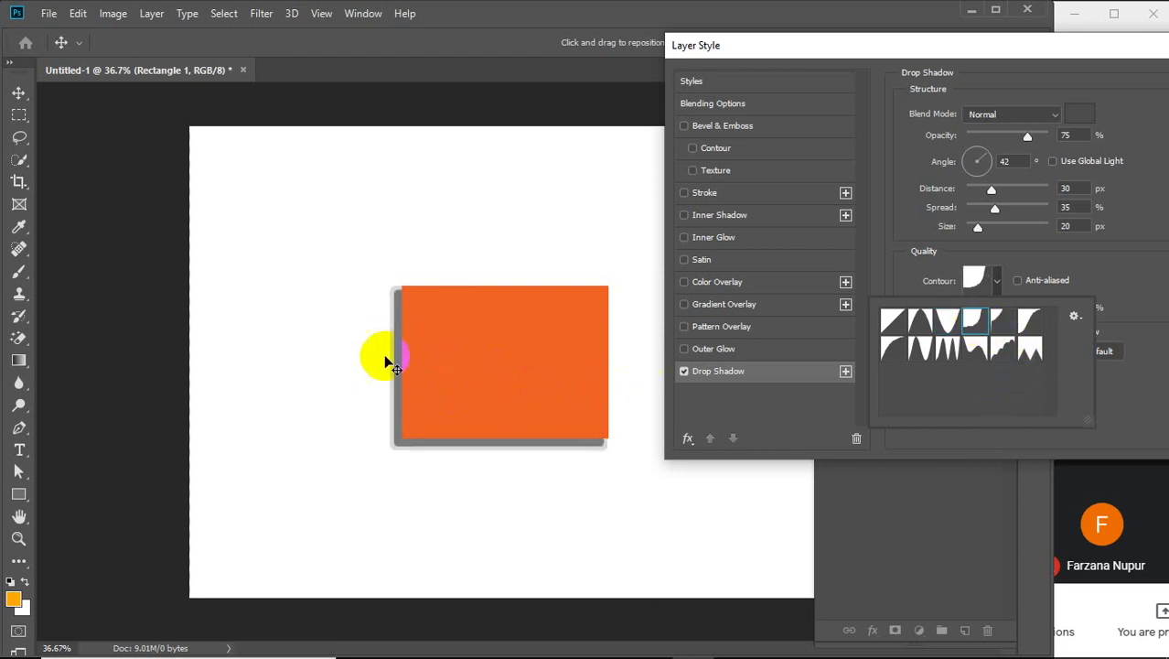
pyautogui.click(494, 370)
pyautogui.moveTo(494, 370); pyautogui.dragTo(482, 336)
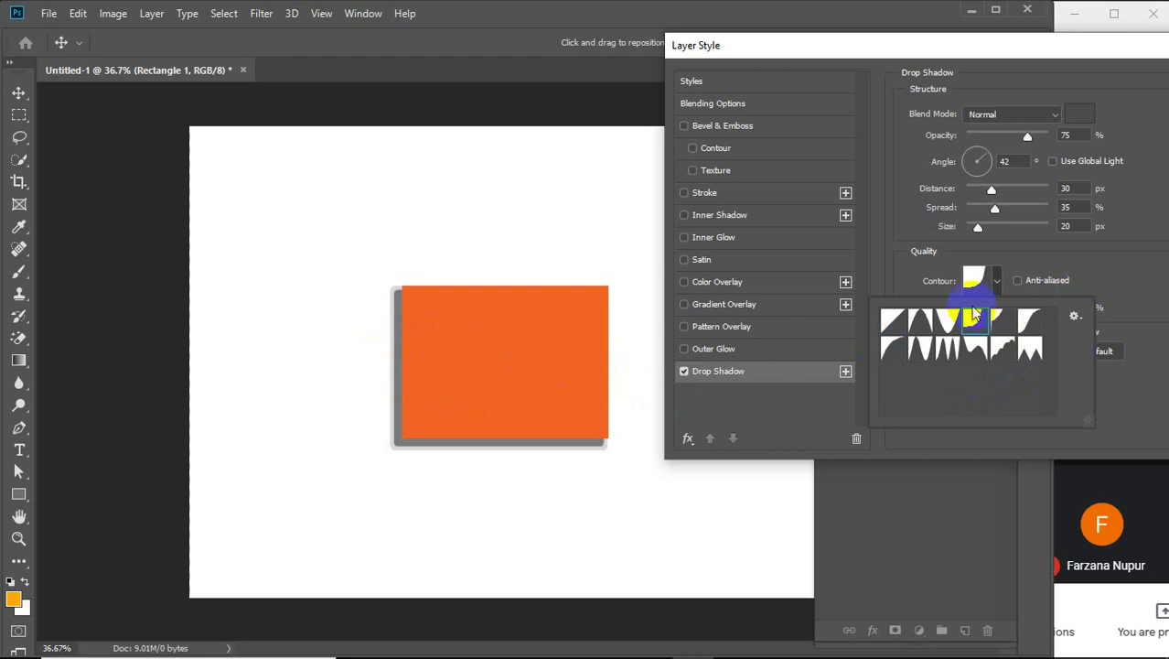
pyautogui.moveTo(965, 346); pyautogui.dragTo(894, 326)
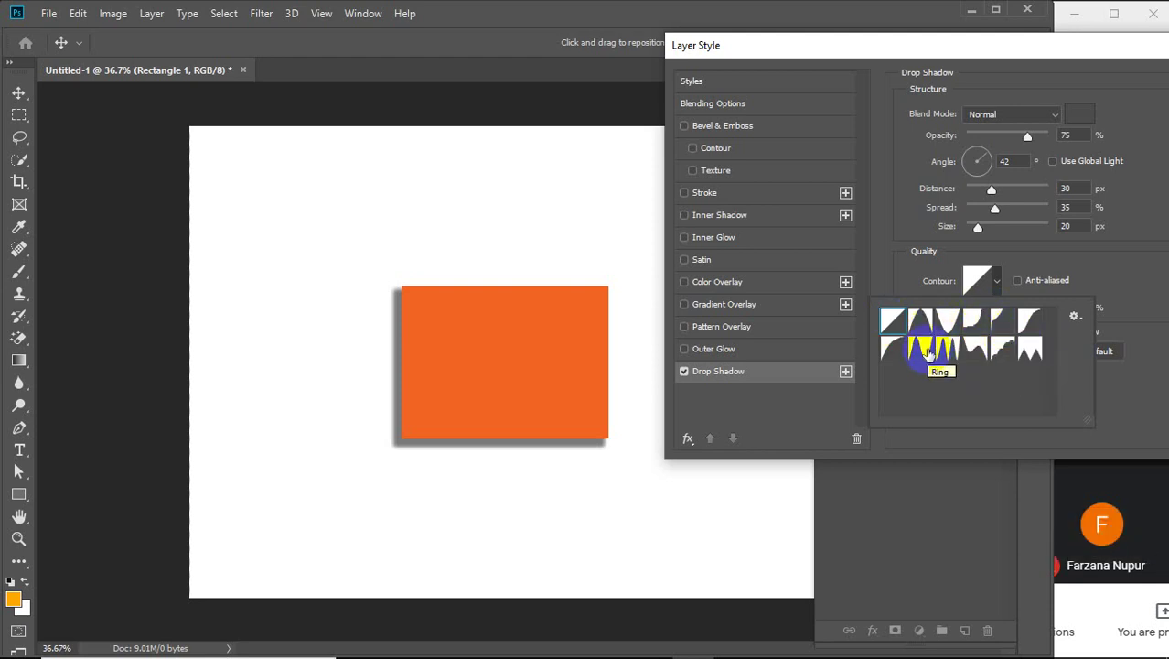
# Switch to the Google Meet call, present the entire screen again, and return to Photoshop
pyautogui.click(1146, 492)
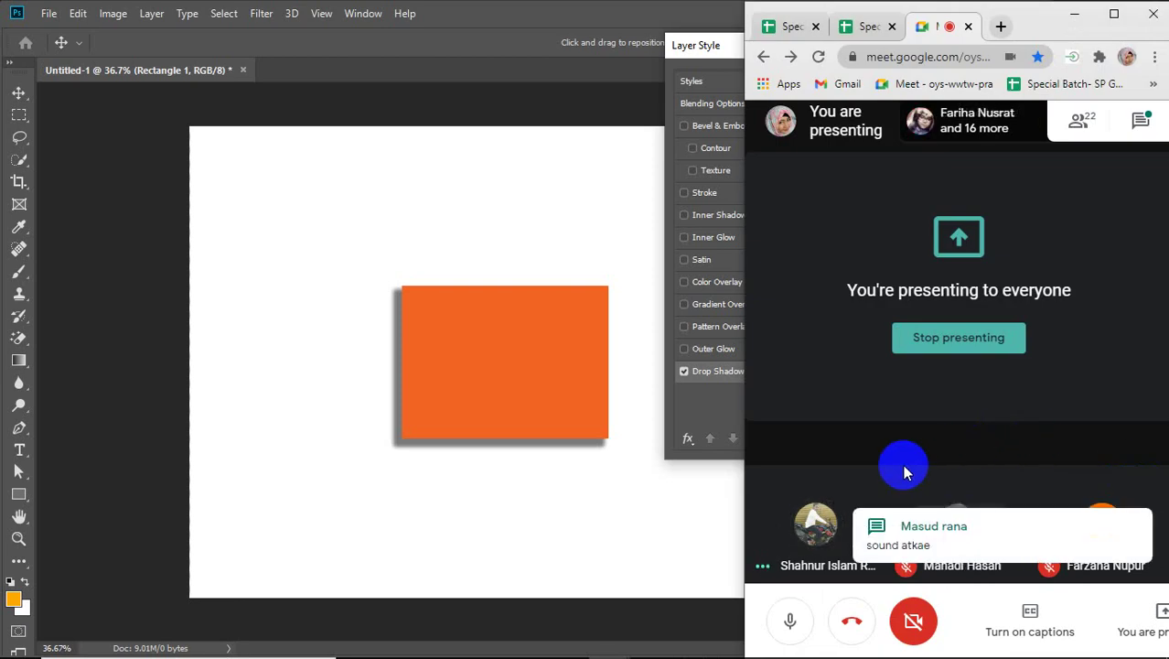
pyautogui.click(1018, 641)
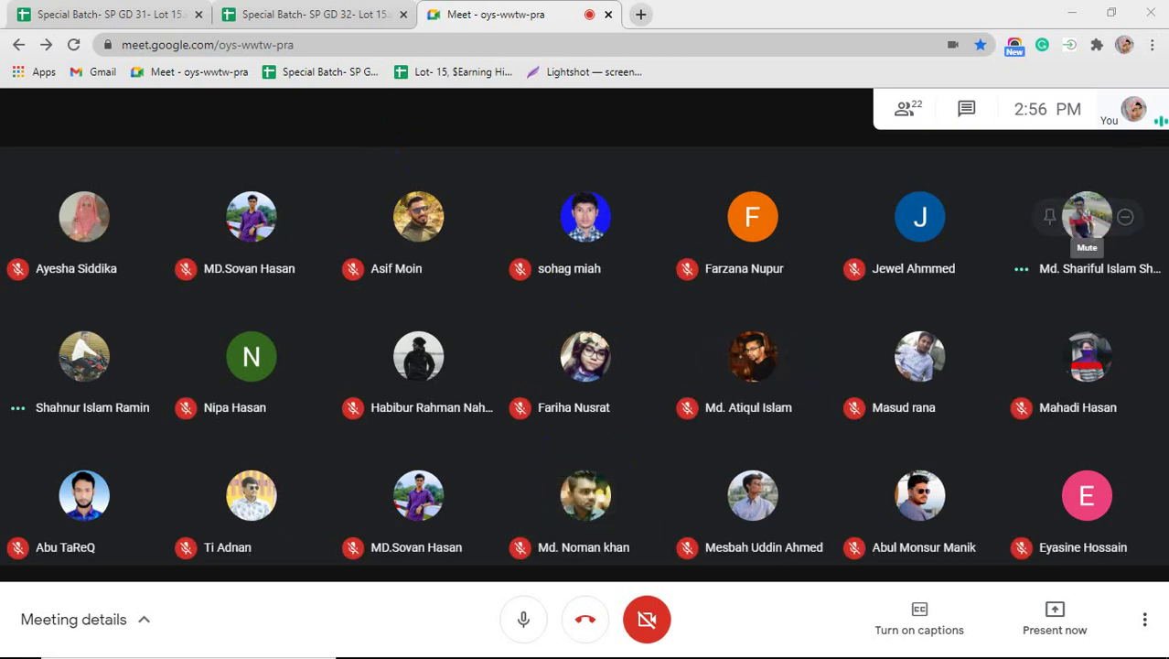
pyautogui.click(1111, 15)
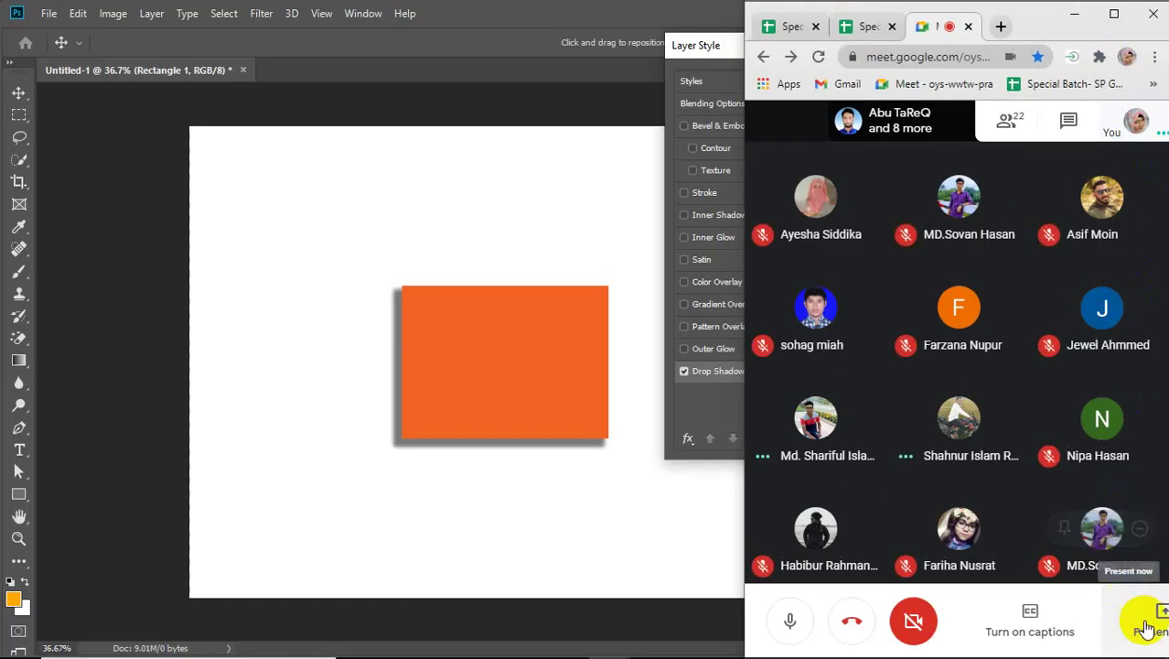
pyautogui.click(1155, 608)
pyautogui.click(1038, 472)
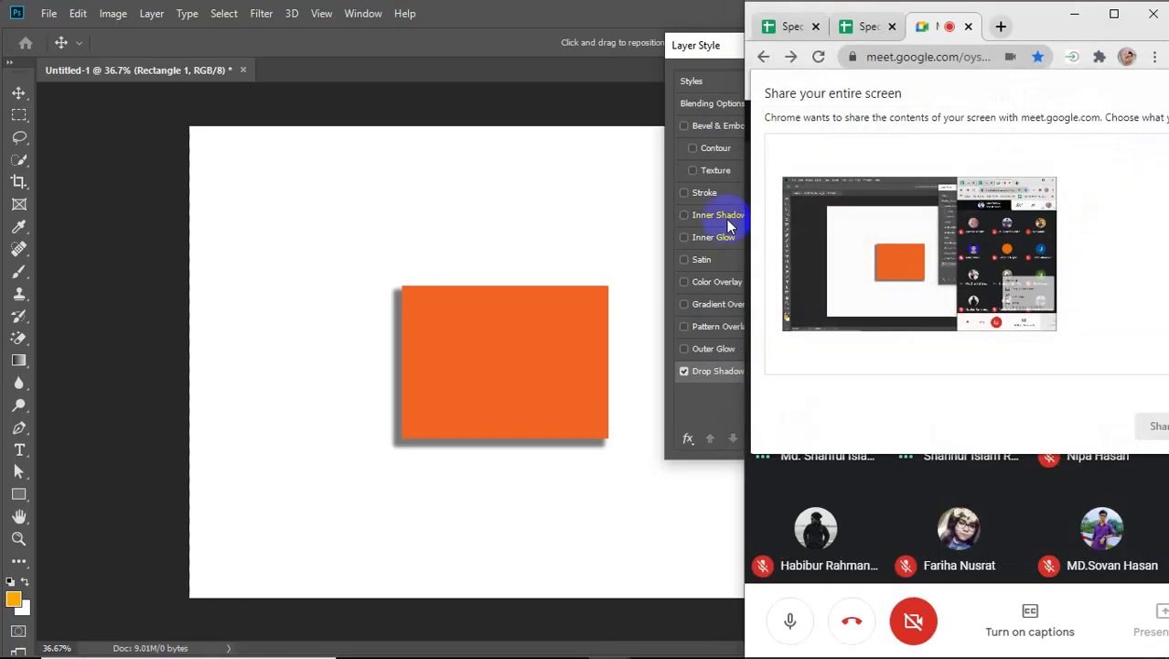
pyautogui.click(1149, 425)
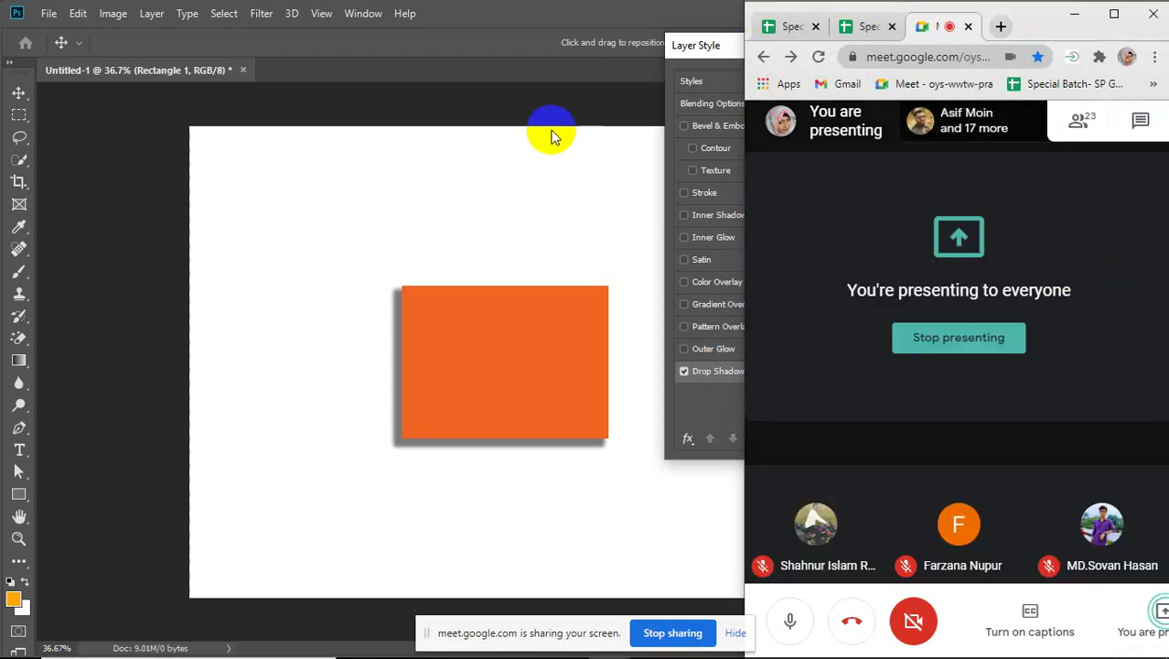
pyautogui.click(492, 99)
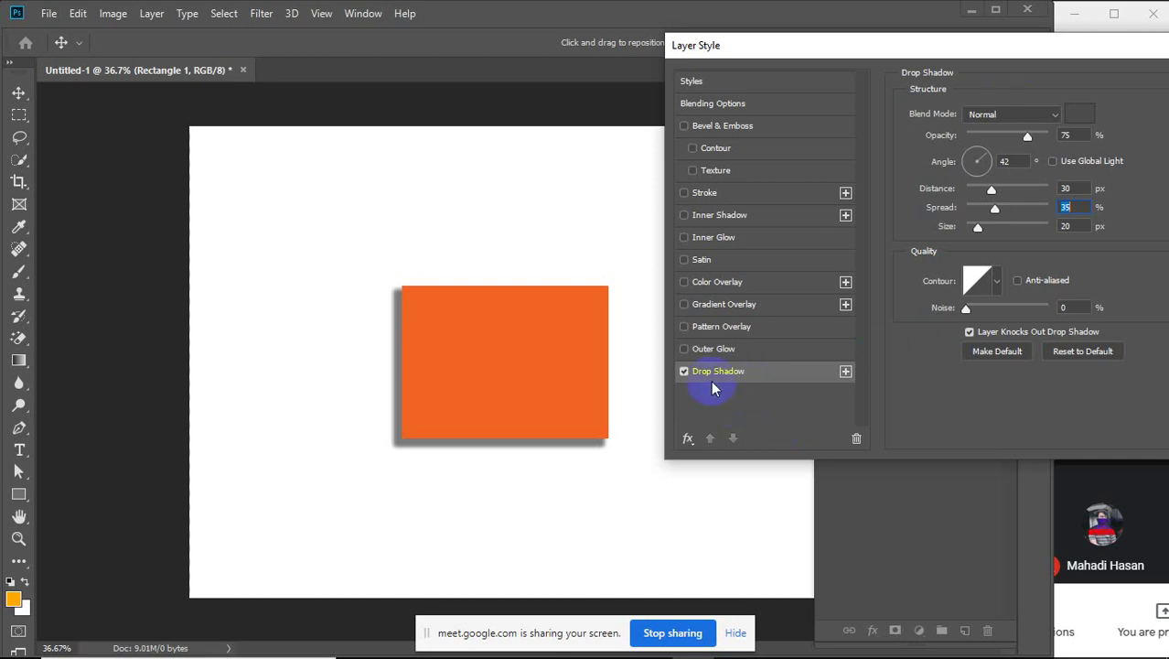
# Toggle Layer Knocks Out Drop Shadow off and back on, and disable the rectangle's drop shadow
pyautogui.click(512, 430)
pyautogui.click(969, 333)
pyautogui.click(969, 332)
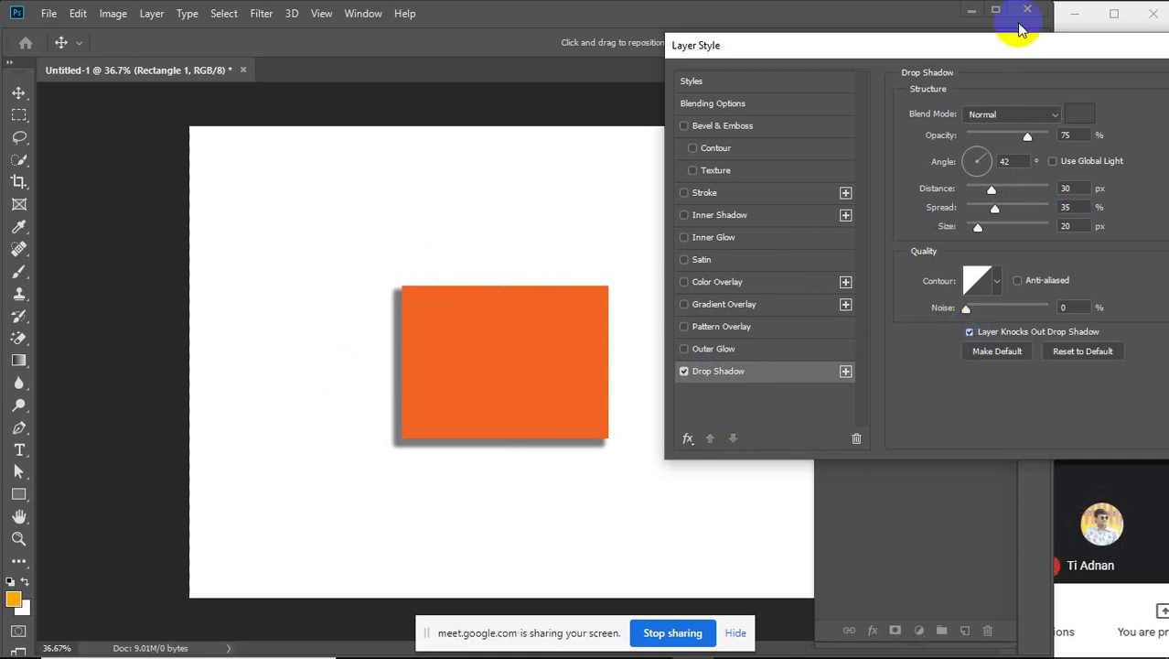
pyautogui.click(684, 371)
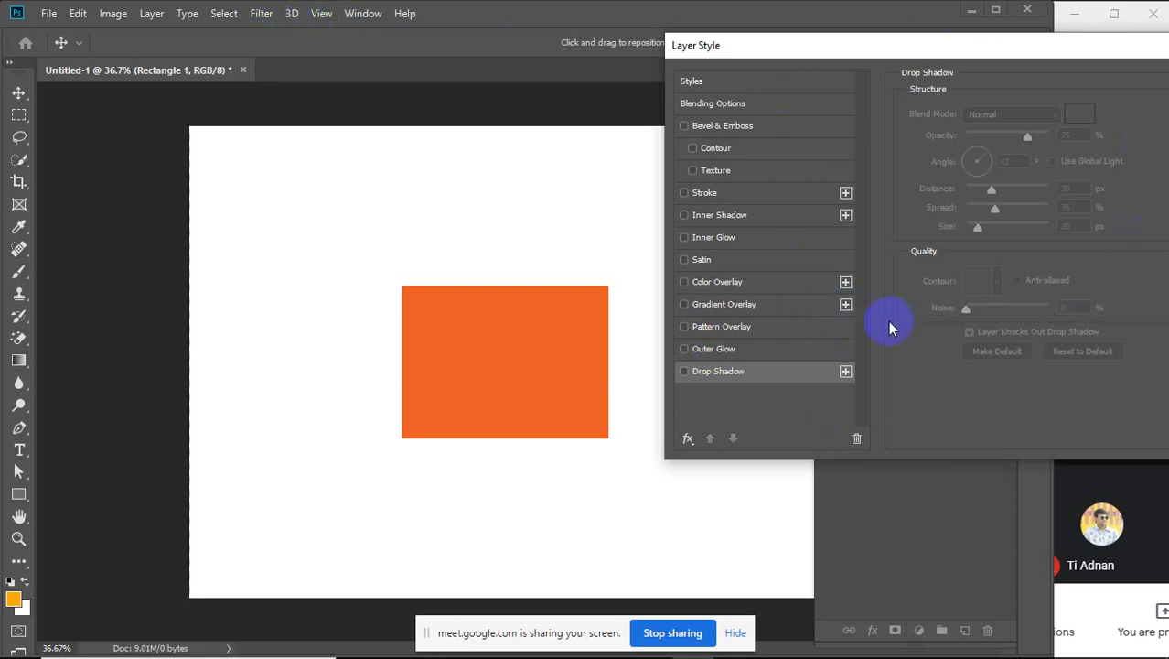
# Enable an Outer Glow on the rectangle with Normal blend mode and 100% opacity
pyautogui.click(709, 355)
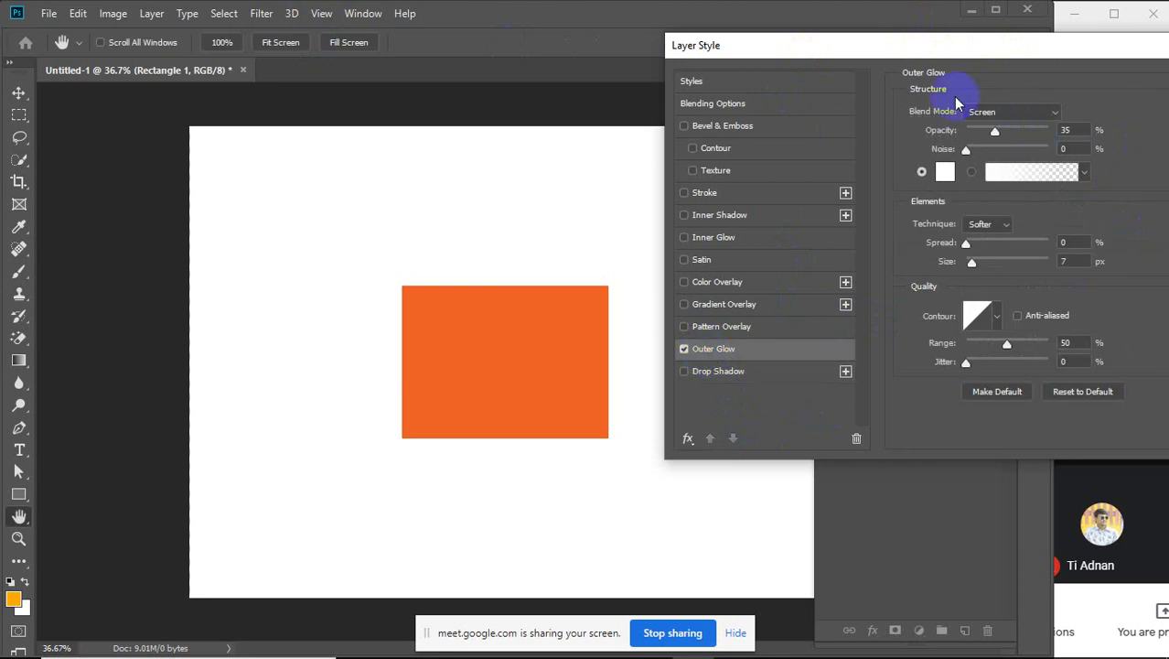
pyautogui.click(1050, 112)
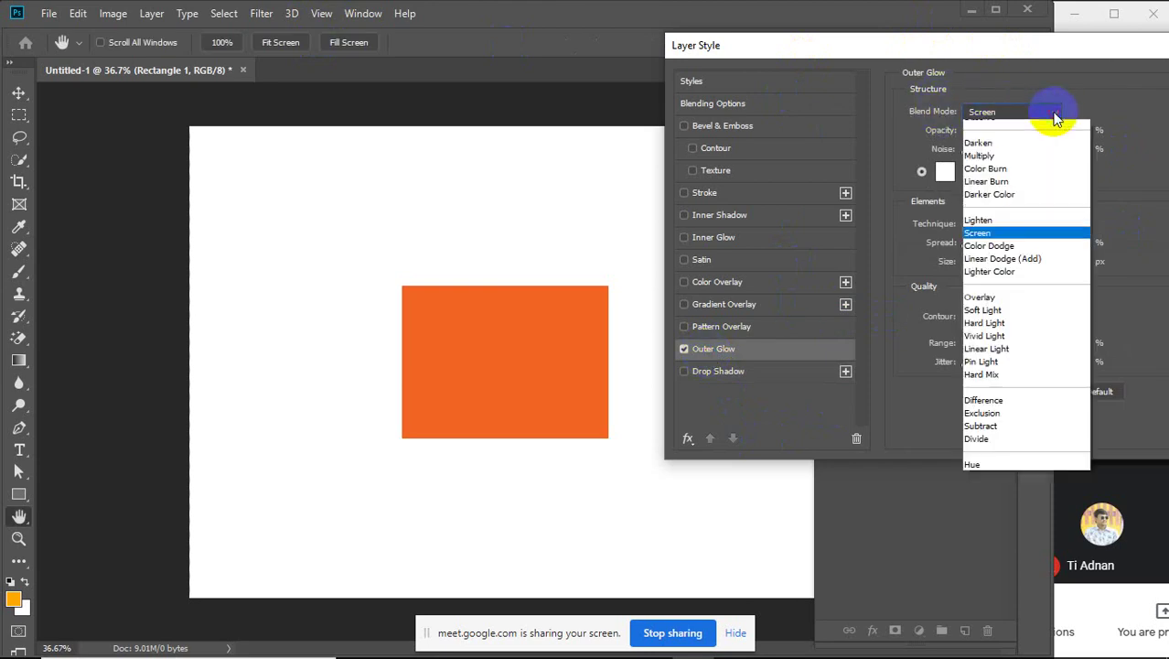
pyautogui.click(1023, 129)
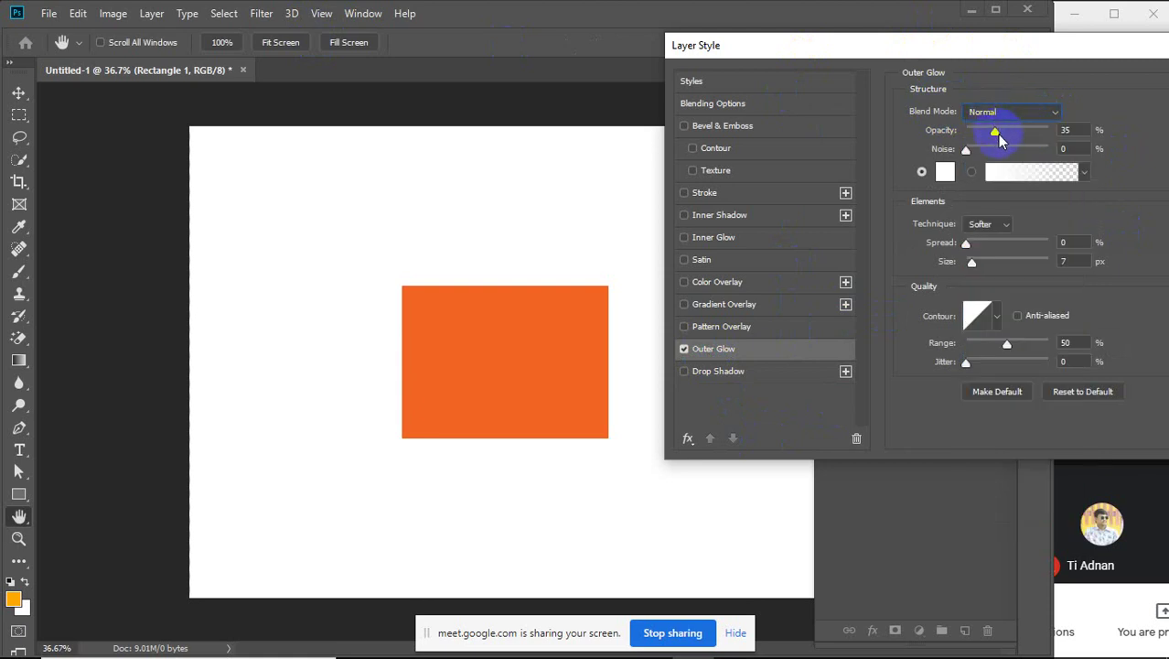
pyautogui.moveTo(995, 131); pyautogui.dragTo(1084, 130)
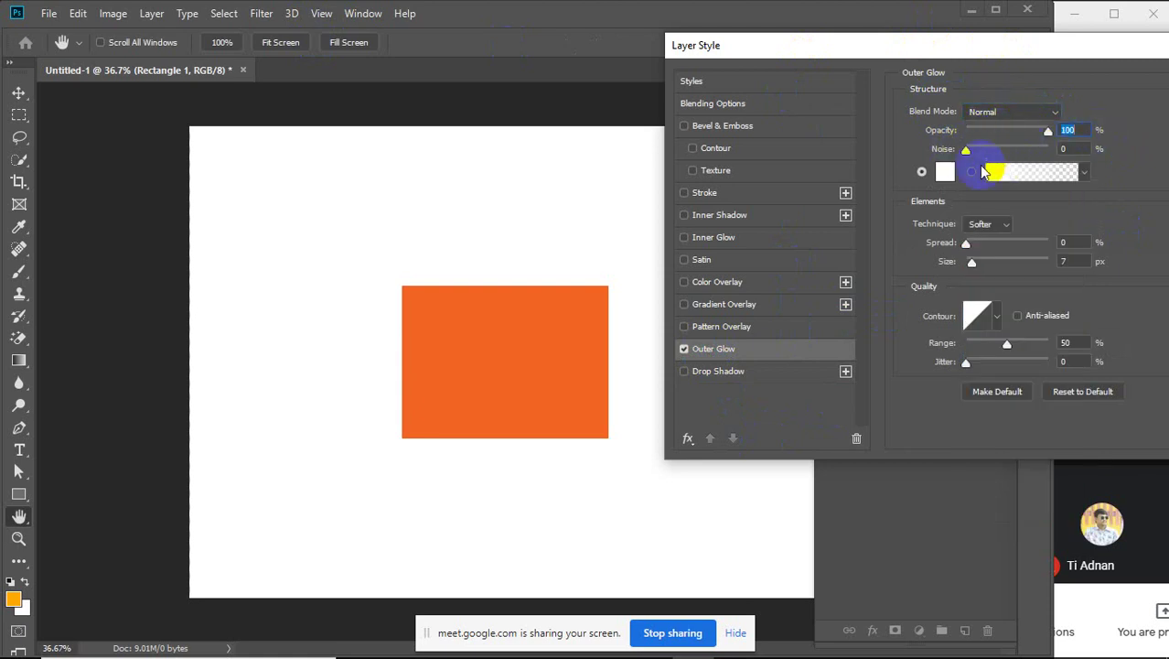
# Change the outer glow's colour to black
pyautogui.click(944, 172)
pyautogui.moveTo(340, 197); pyautogui.dragTo(384, 335)
pyautogui.click(552, 95)
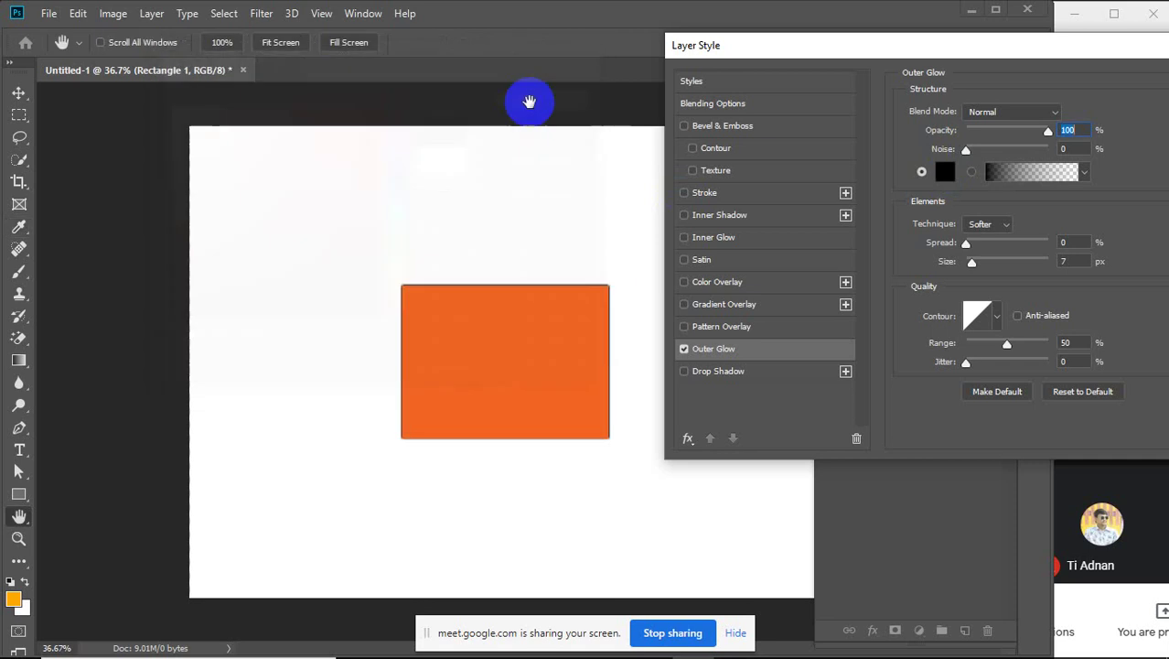
pyautogui.click(951, 174)
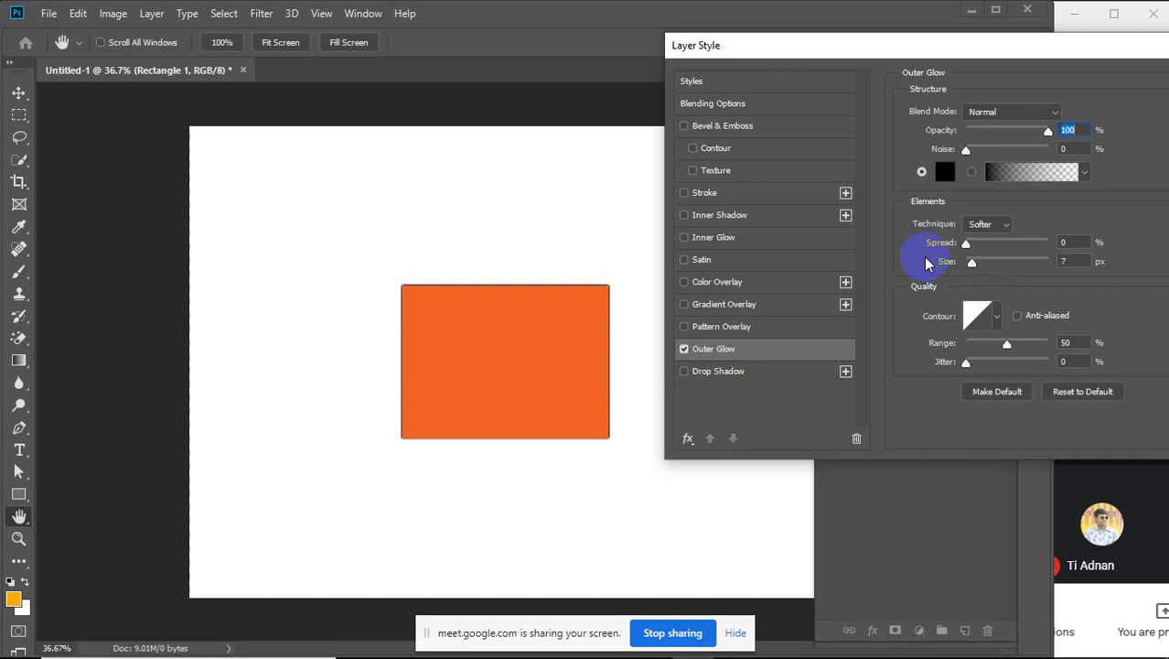
# Increase the outer glow's spread to 52% and its size to 250 px
pyautogui.moveTo(966, 243); pyautogui.dragTo(1000, 271)
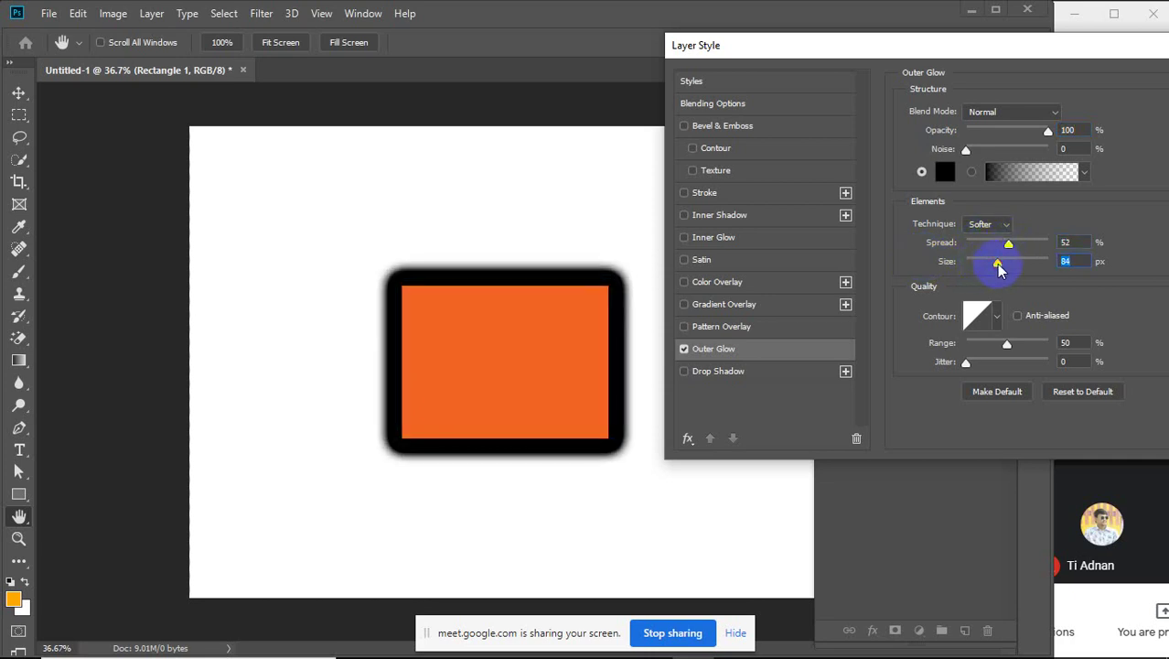
pyautogui.moveTo(998, 268); pyautogui.dragTo(1090, 261)
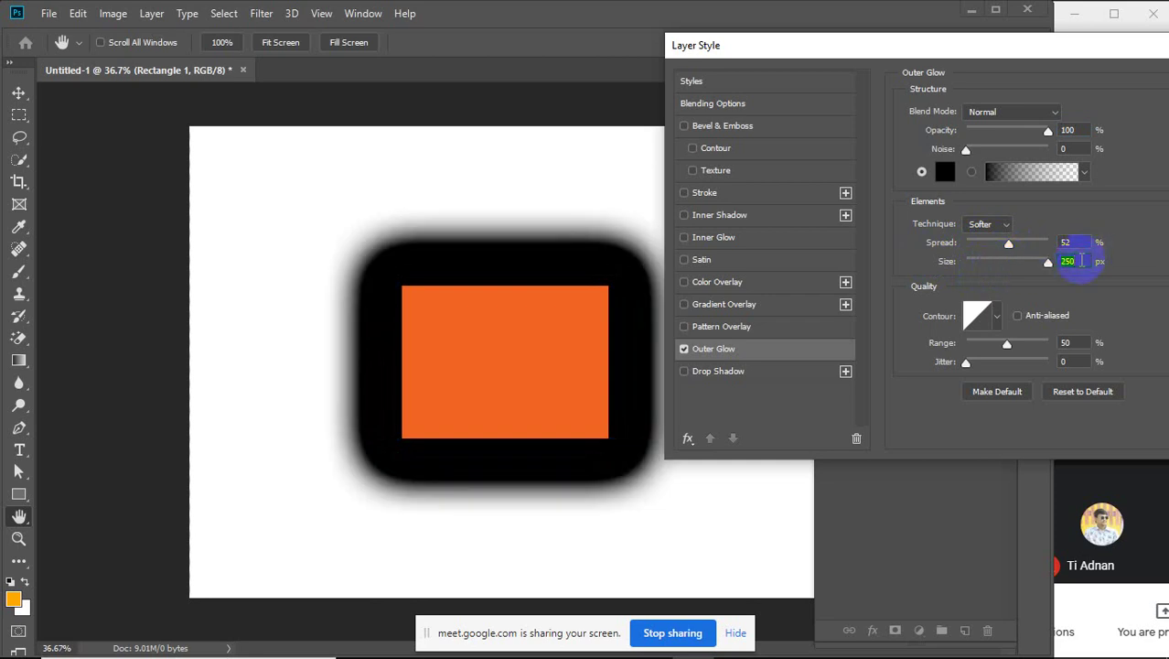
pyautogui.click(1150, 495)
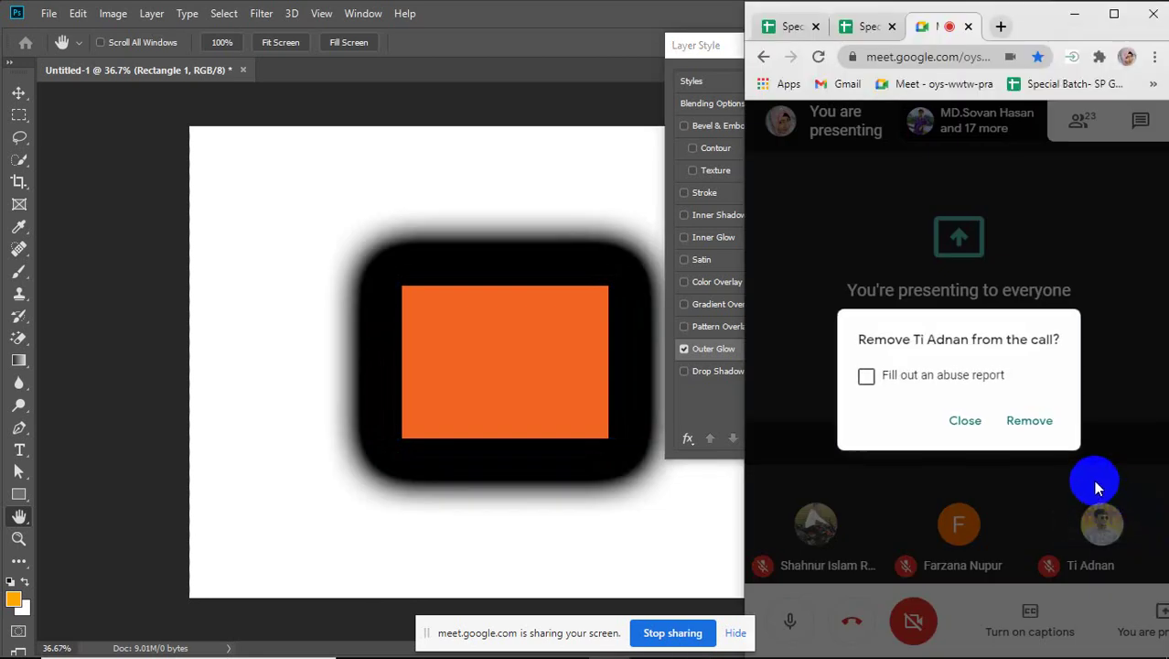
pyautogui.click(953, 425)
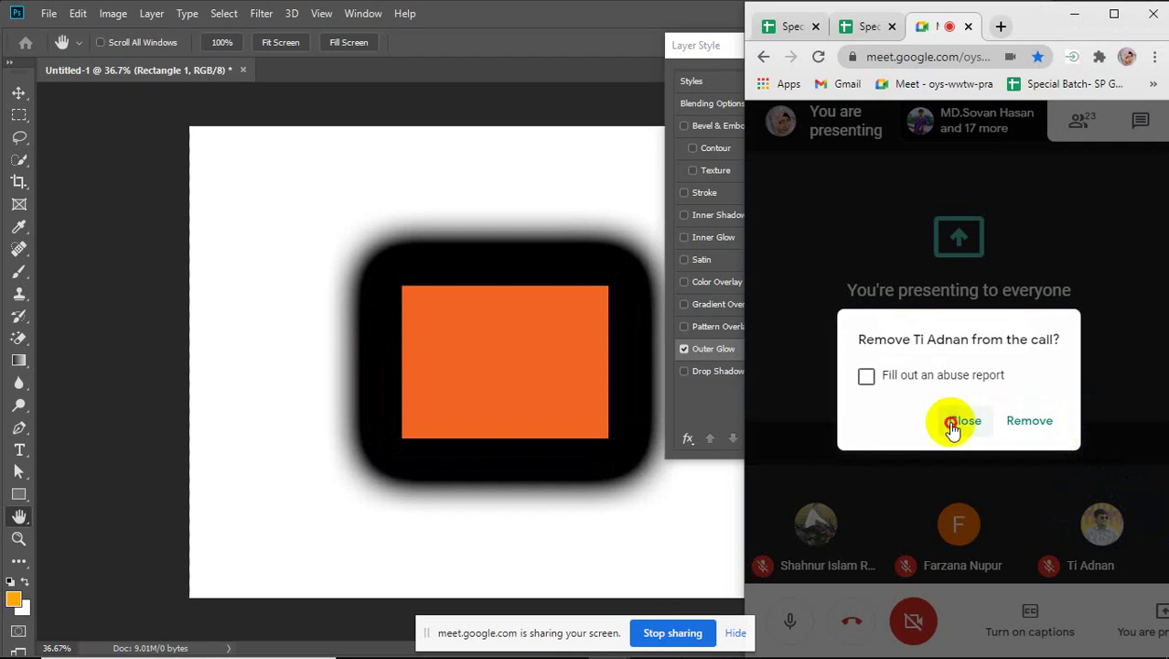
pyautogui.click(662, 547)
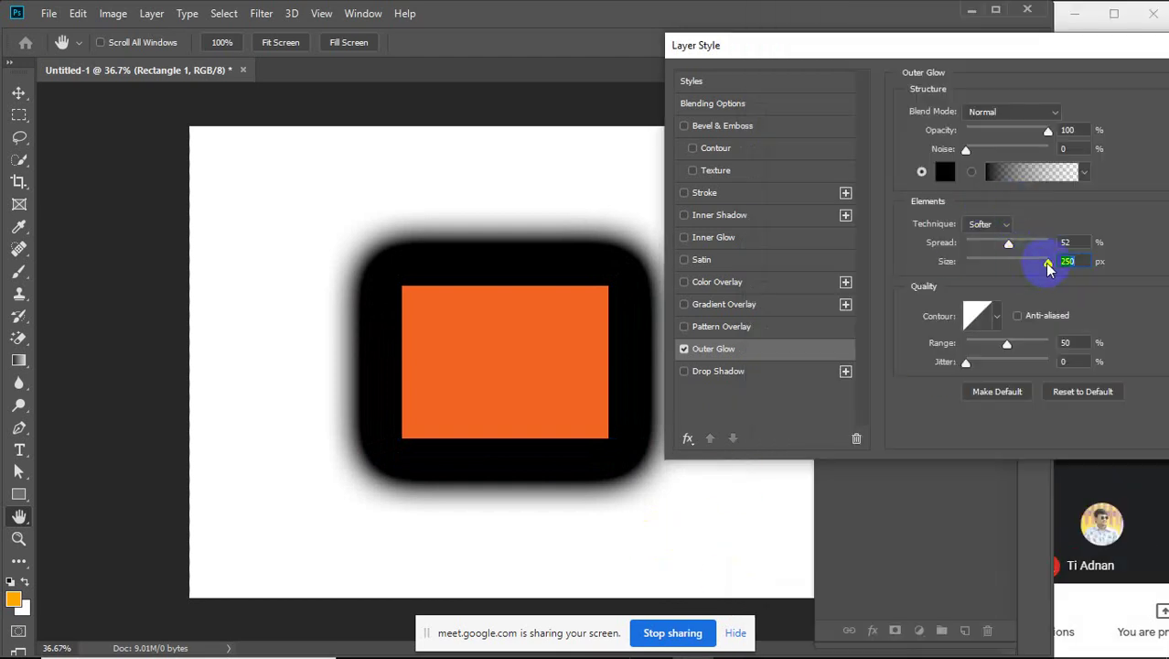
# Try the outer glow at 30 px size with 75% spread, and settle on 65 px size with 13% spread
pyautogui.click(1068, 260)
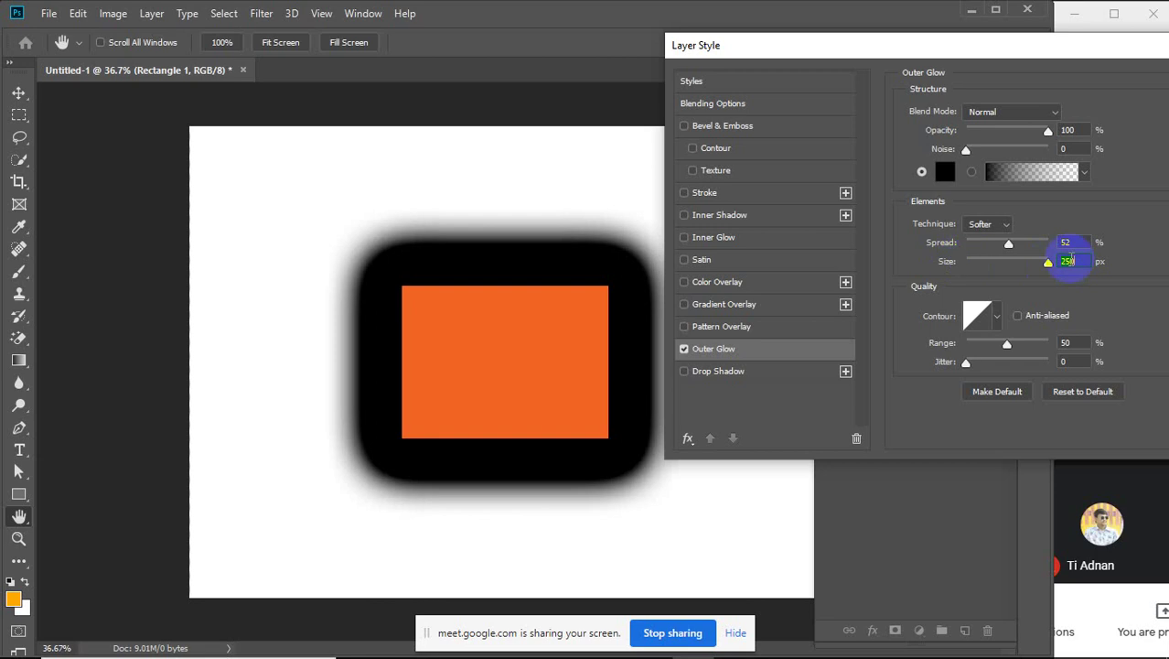
pyautogui.moveTo(1047, 263); pyautogui.dragTo(981, 266)
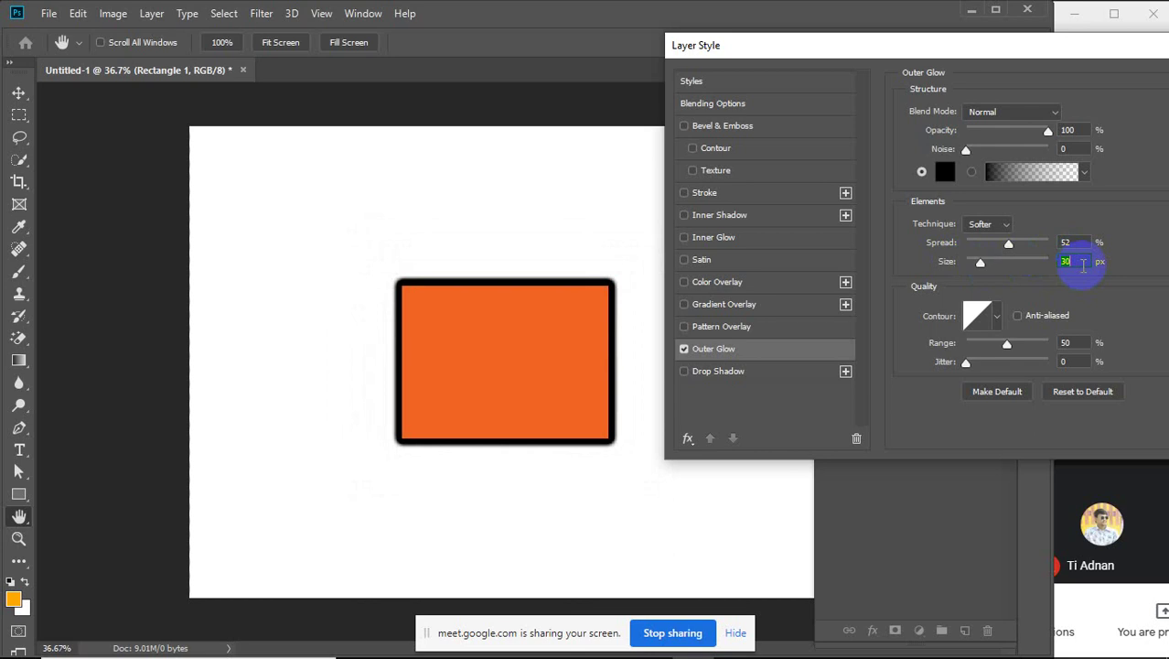
pyautogui.click(1025, 245)
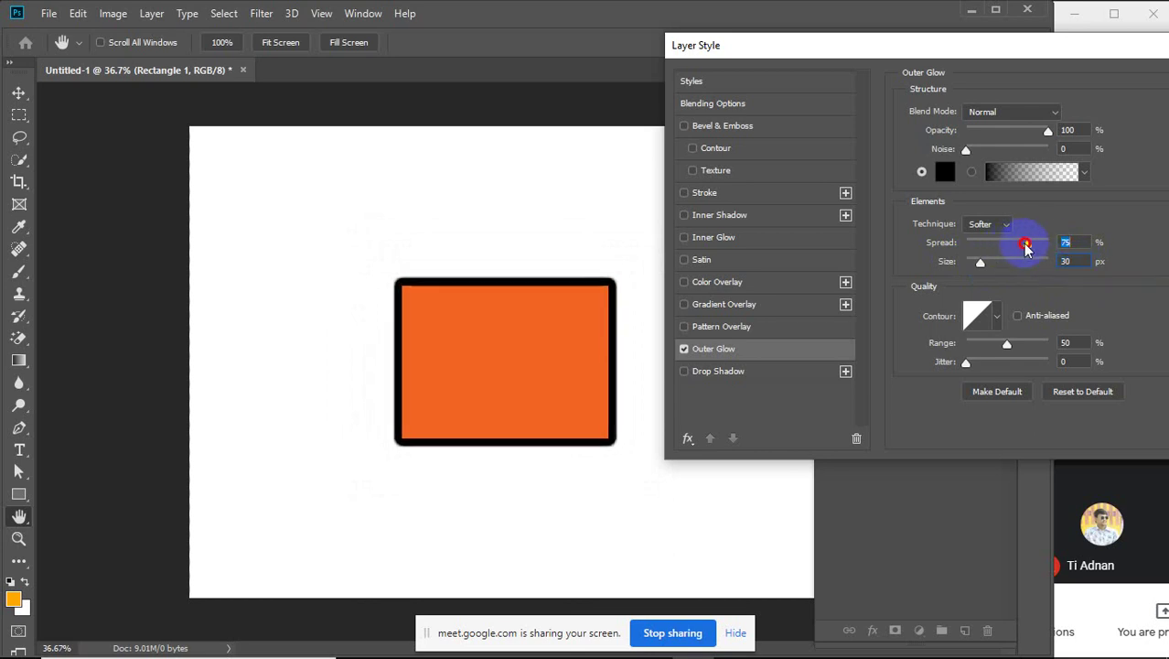
pyautogui.moveTo(1026, 245); pyautogui.dragTo(991, 265)
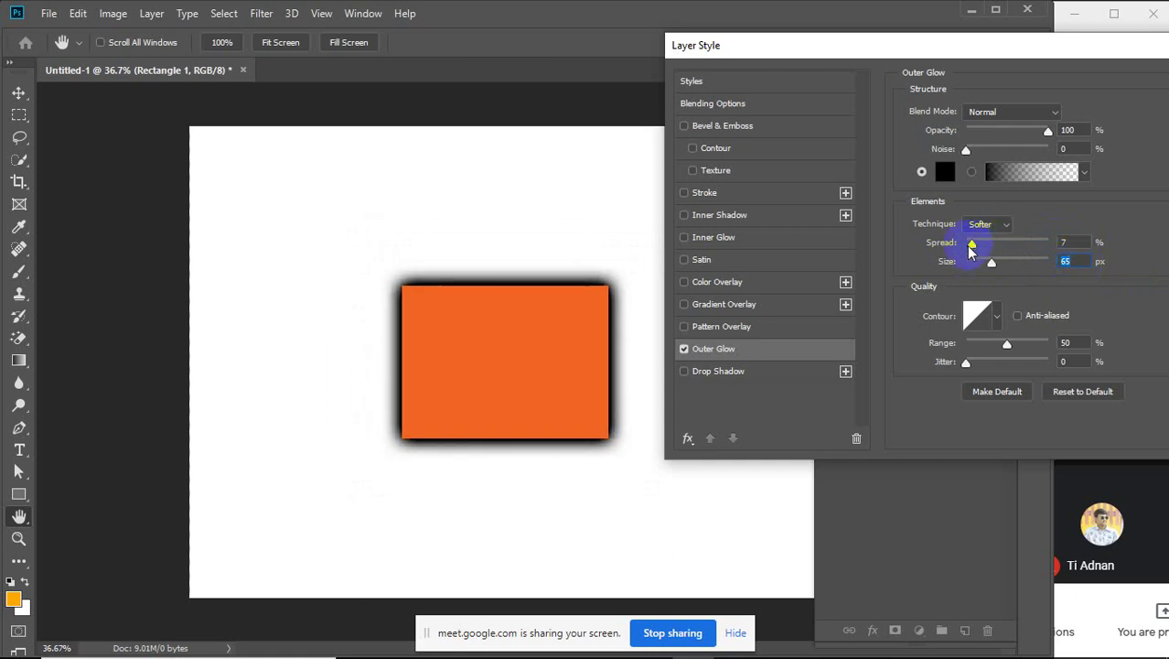
pyautogui.moveTo(972, 247); pyautogui.dragTo(978, 250)
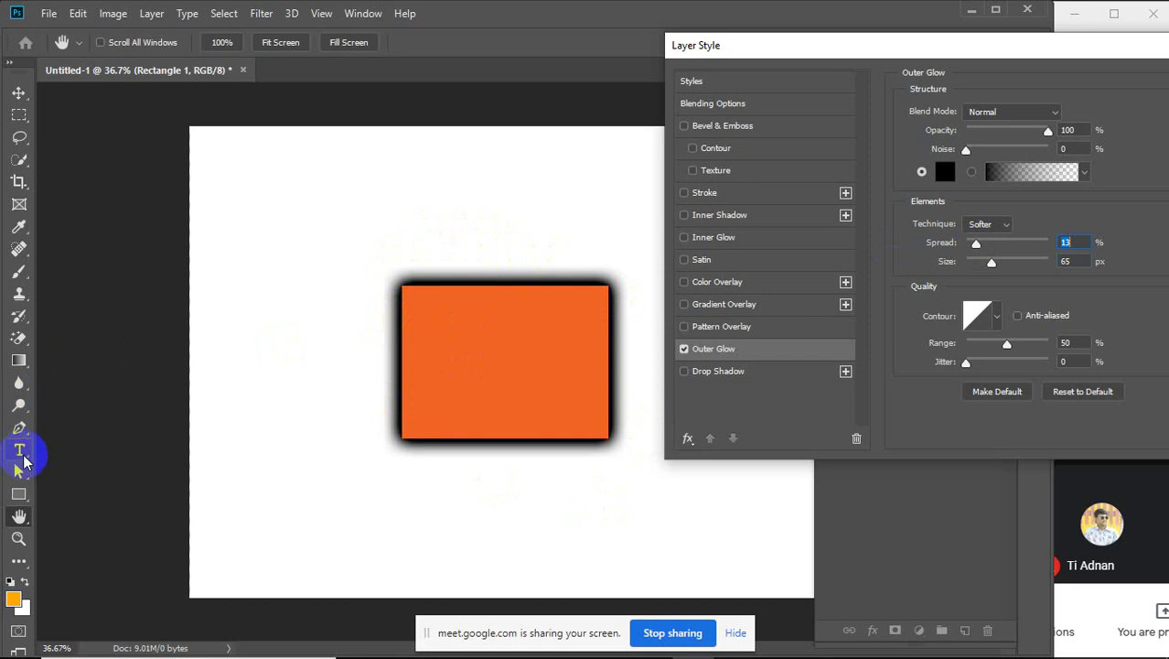
# Discard the layer style changes and delete the orange rectangle layer
pyautogui.moveTo(1053, 57); pyautogui.dragTo(890, 56)
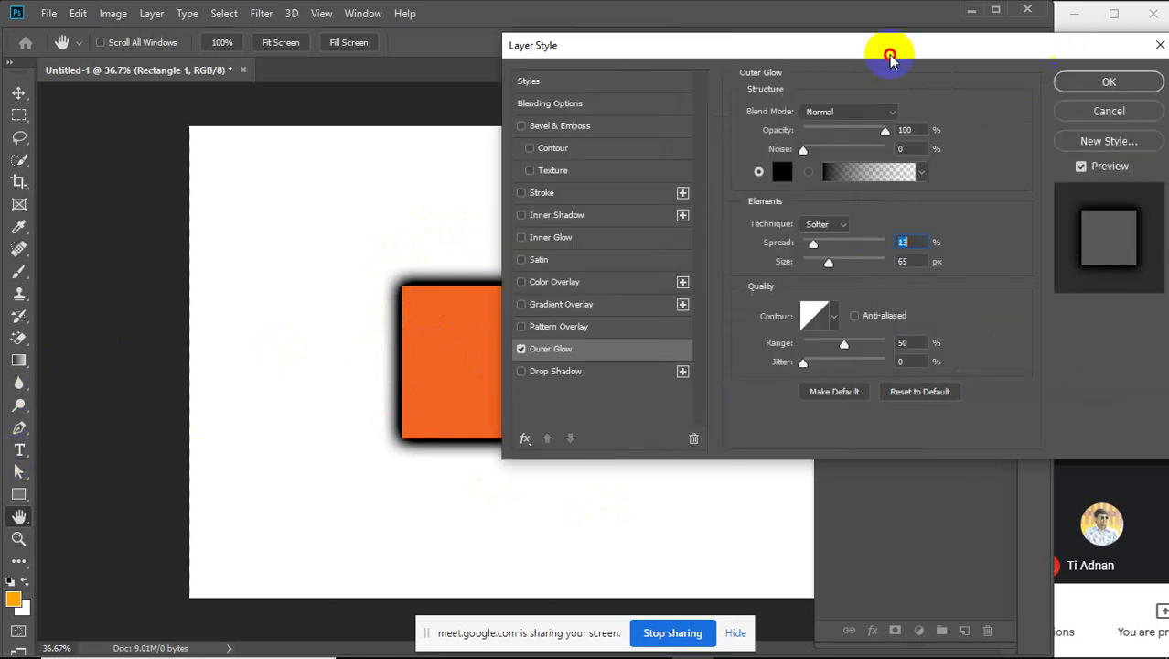
pyautogui.click(1108, 111)
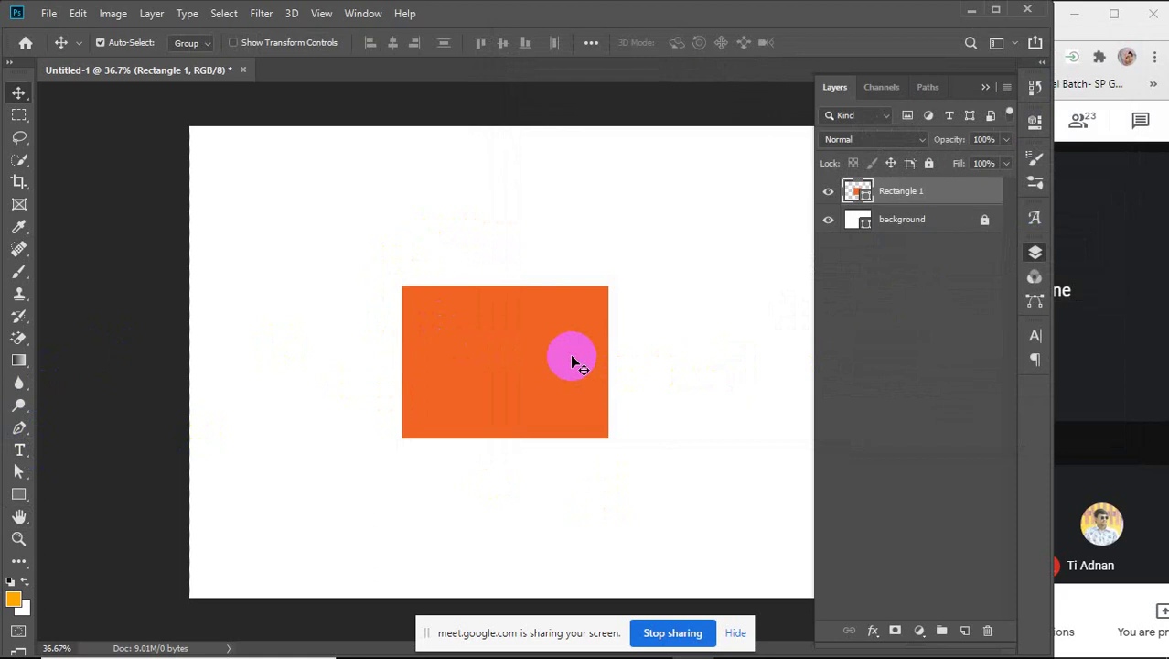
pyautogui.press('Delete')
pyautogui.click(19, 450)
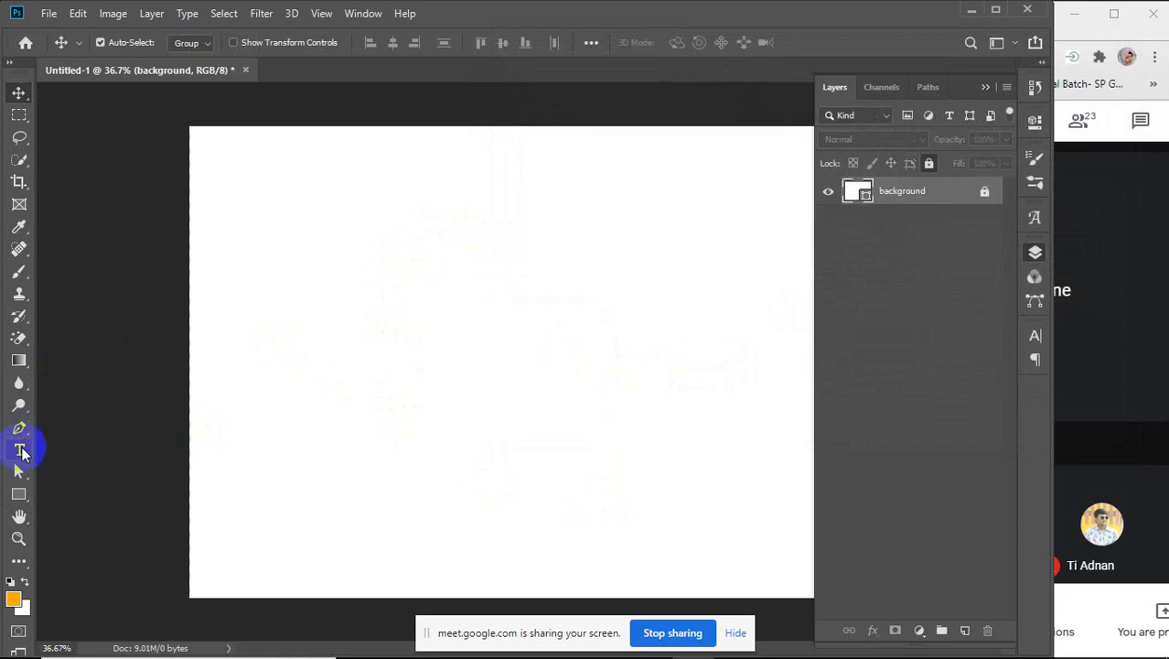
pyautogui.click(262, 384)
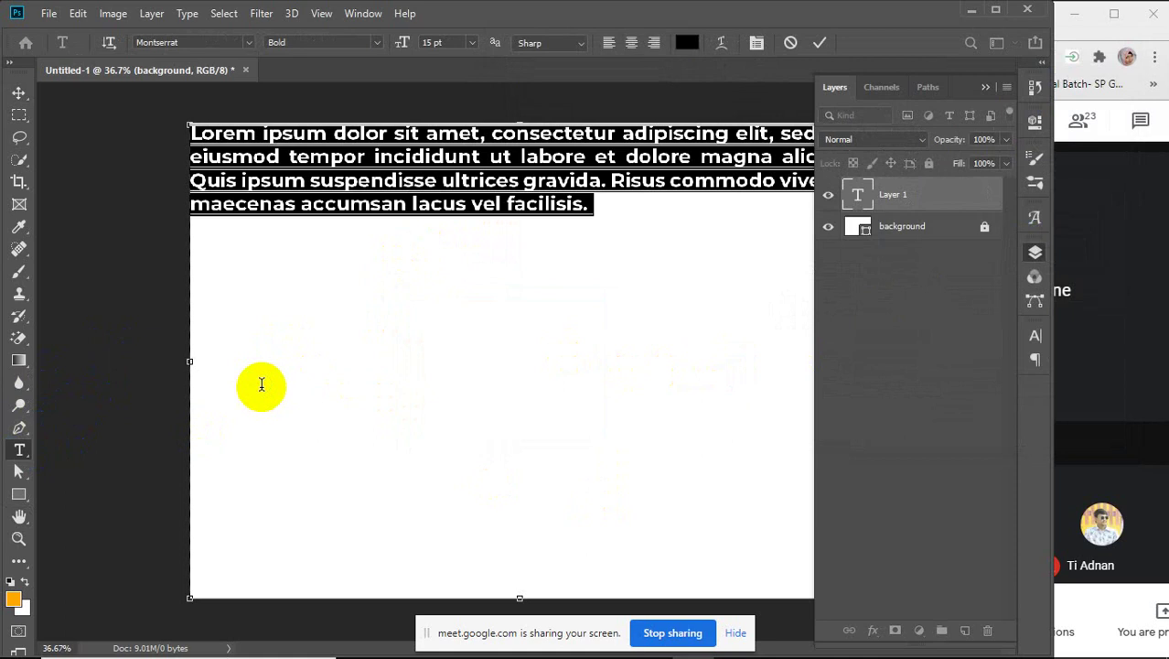
pyautogui.click(819, 42)
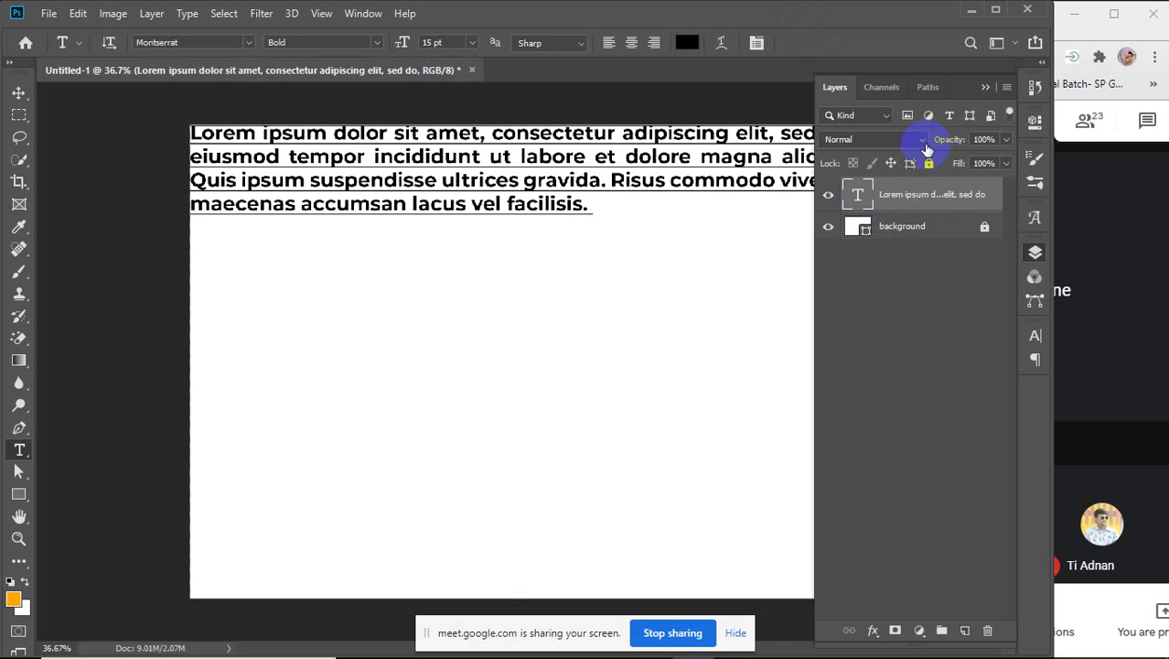
pyautogui.click(18, 92)
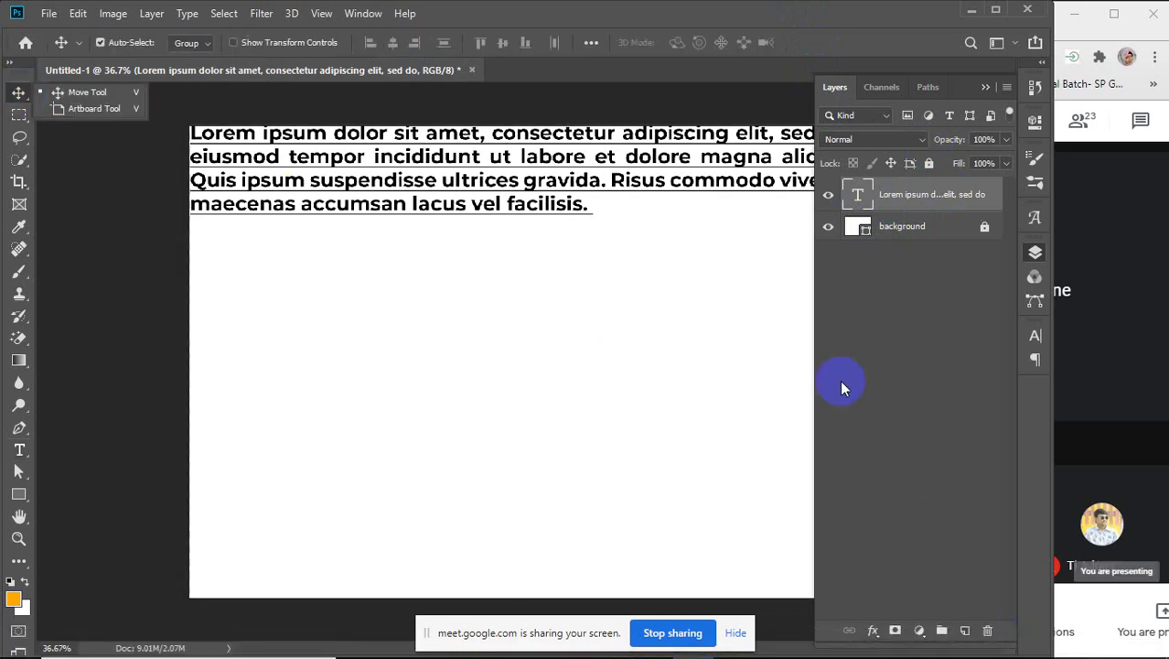
pyautogui.click(988, 630)
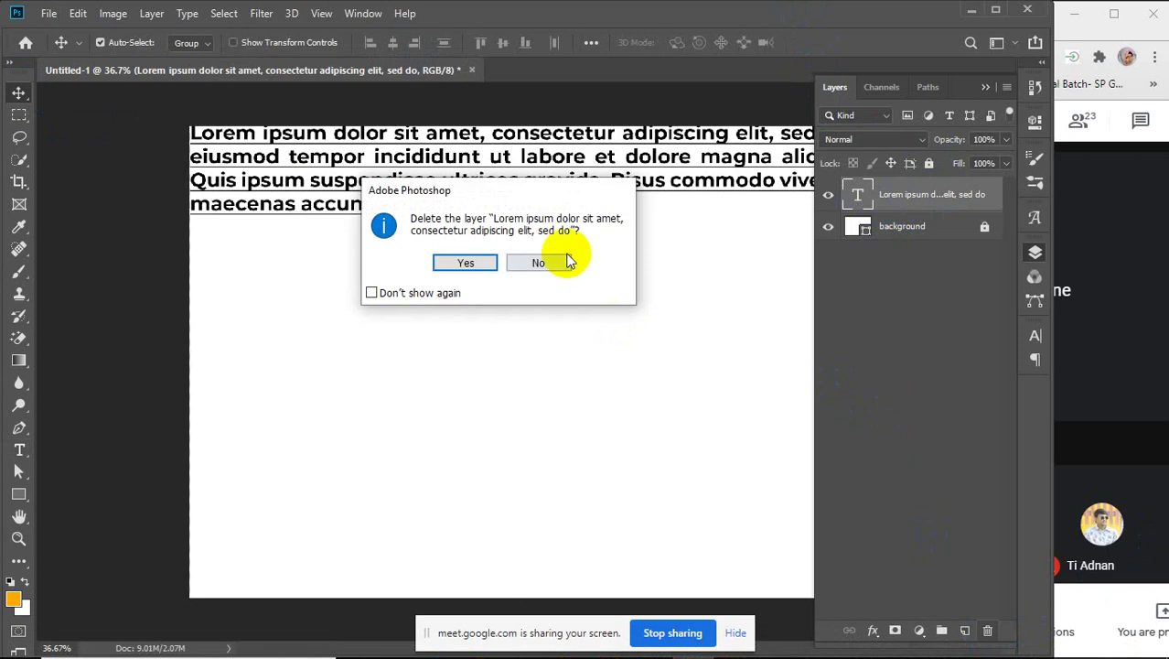
pyautogui.click(412, 292)
pyautogui.click(458, 262)
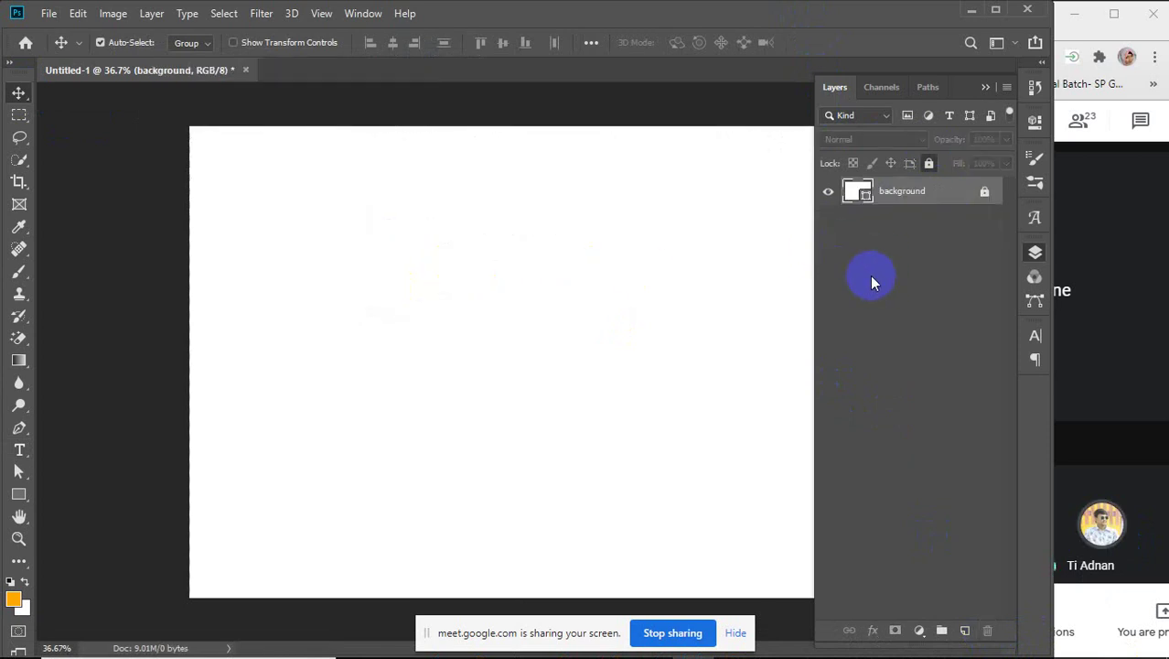
# Deselect the background layer and create a horizontal text reading "Graphic" near the middle of the canvas
pyautogui.click(890, 346)
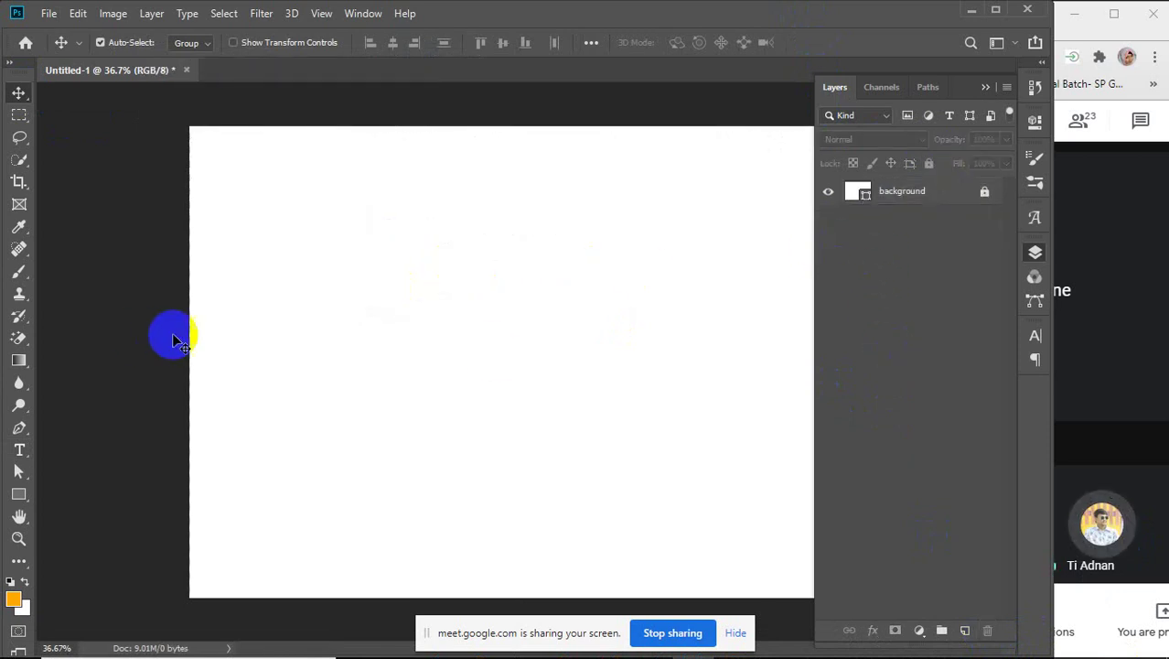
pyautogui.click(19, 450)
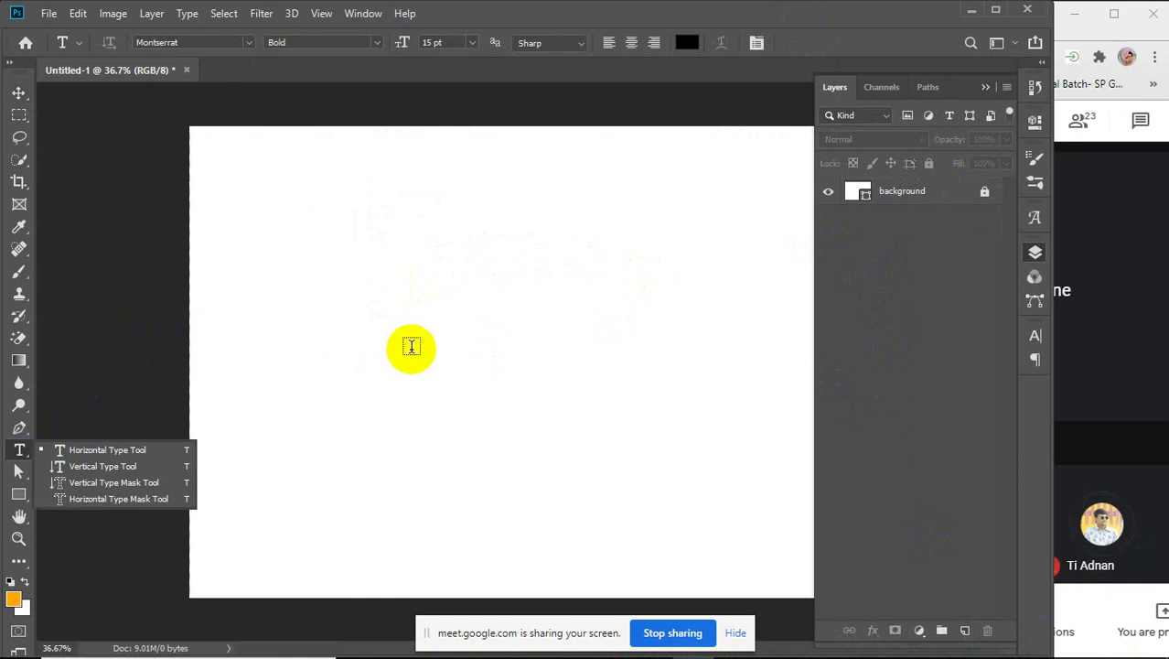
pyautogui.click(411, 346)
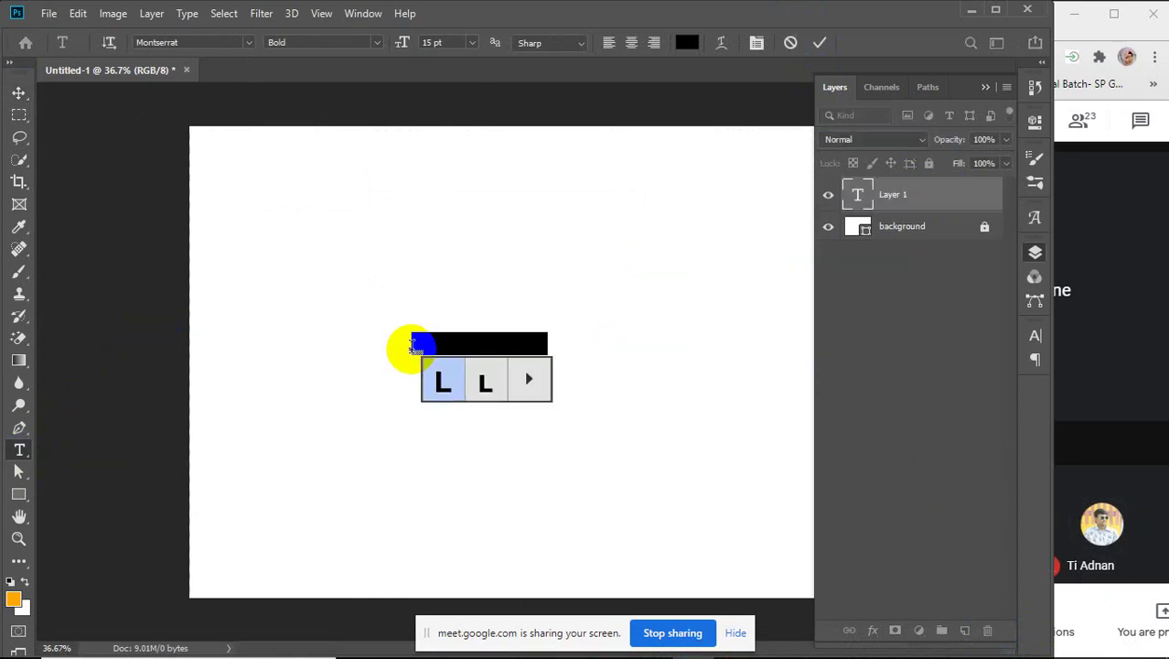
pyautogui.press('BackSpace')
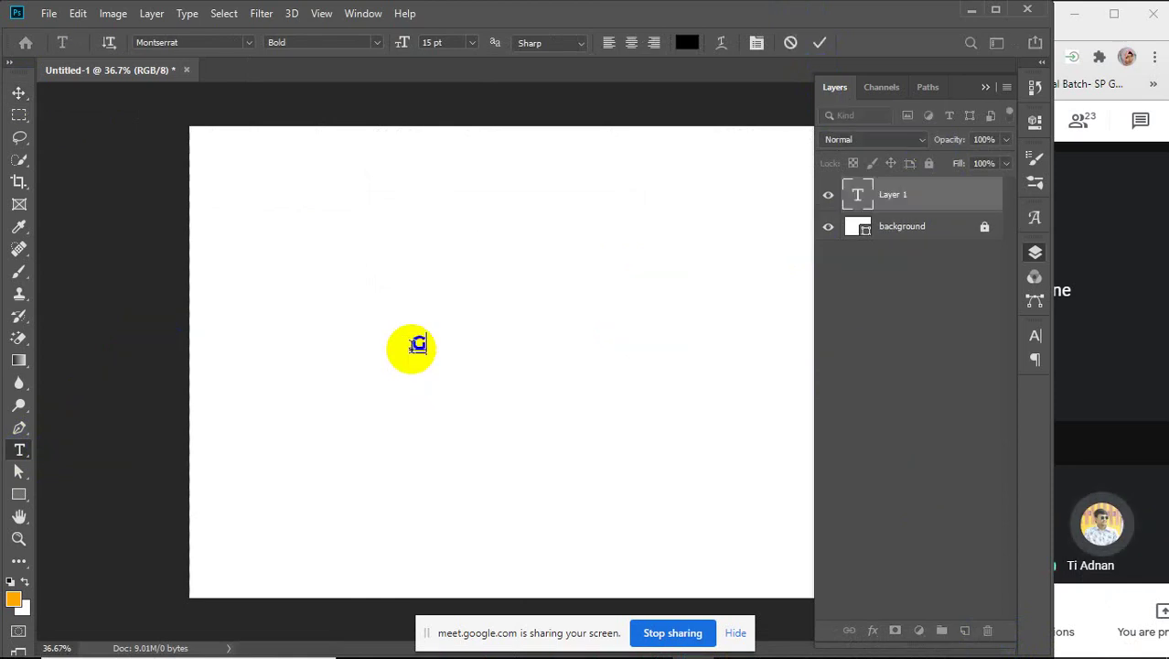
pyautogui.write('Graphic')
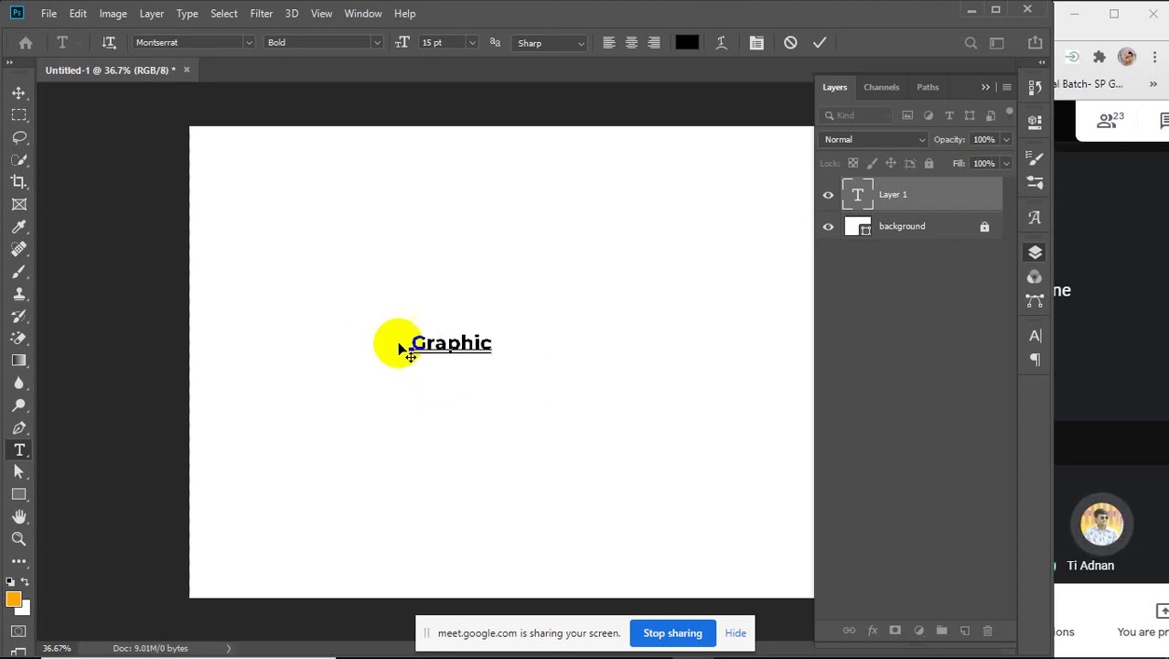
# Recolour the word "Graphic" from black to light pink and commit the text edit
pyautogui.moveTo(491, 344); pyautogui.dragTo(384, 347)
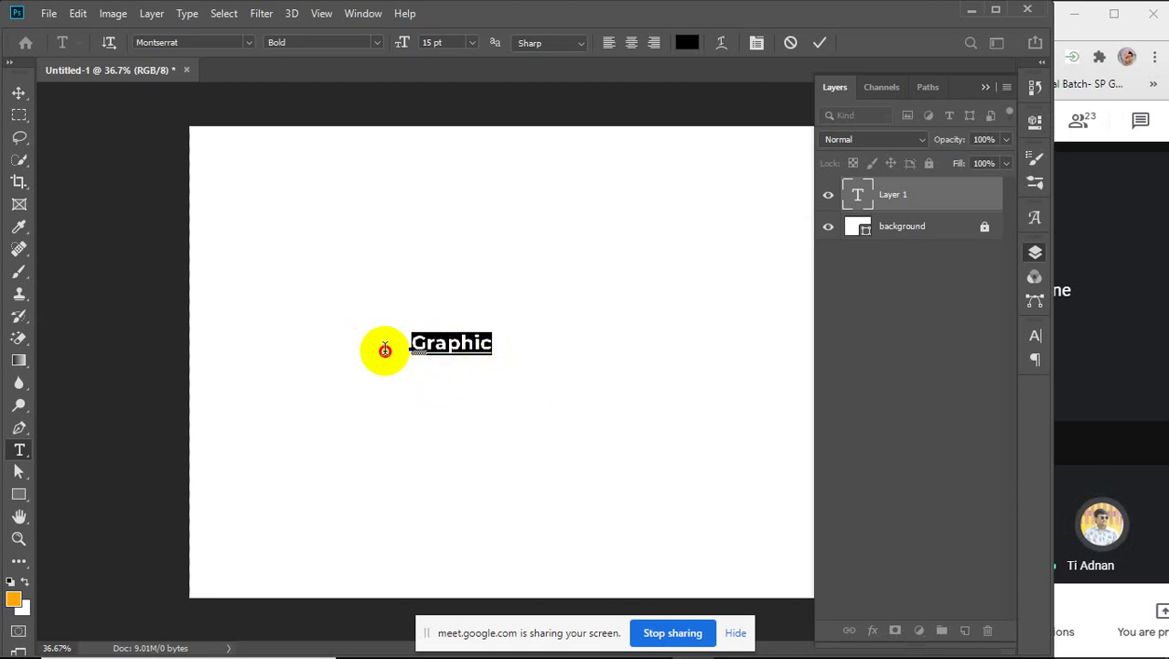
pyautogui.click(757, 43)
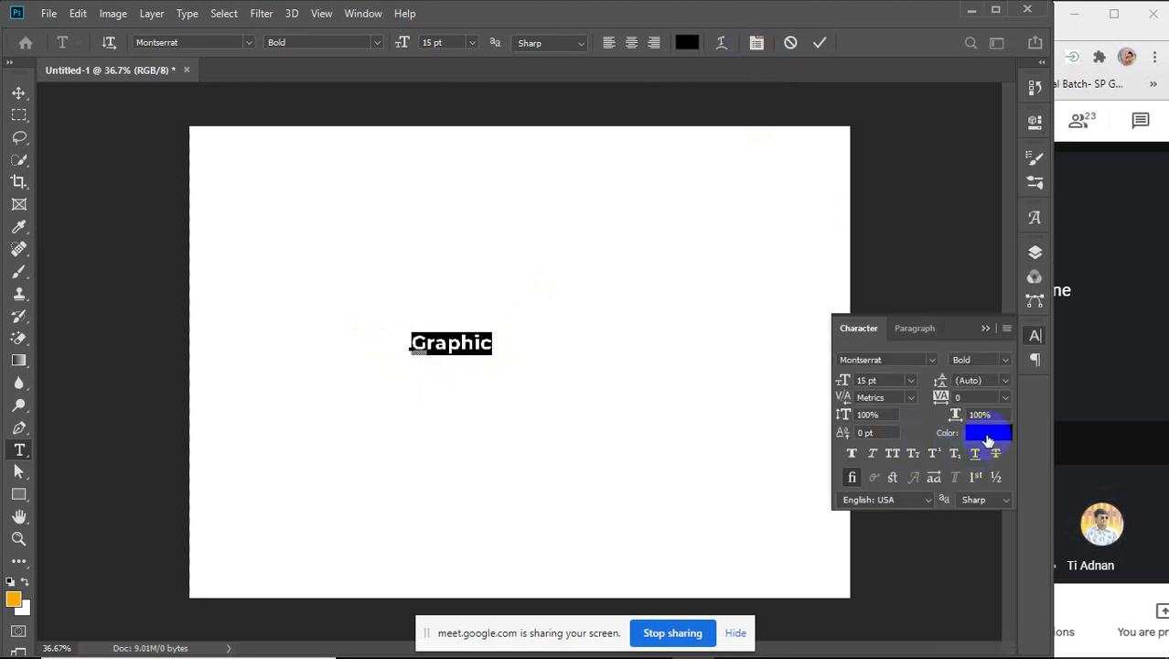
pyautogui.click(986, 440)
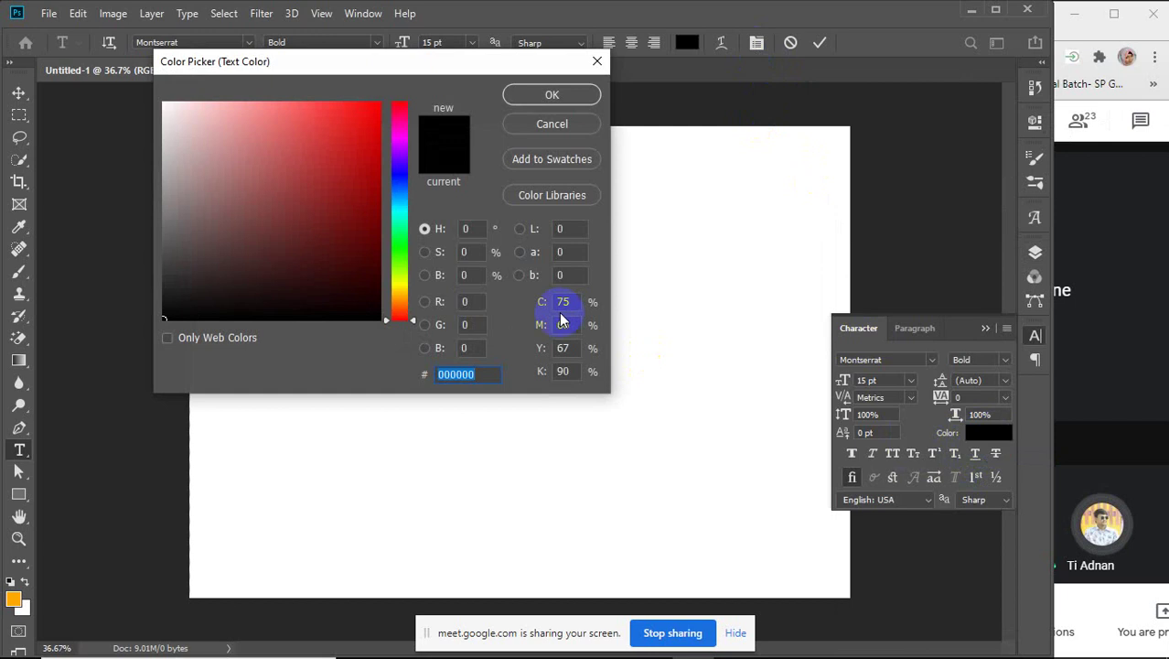
pyautogui.moveTo(338, 209); pyautogui.dragTo(386, 108)
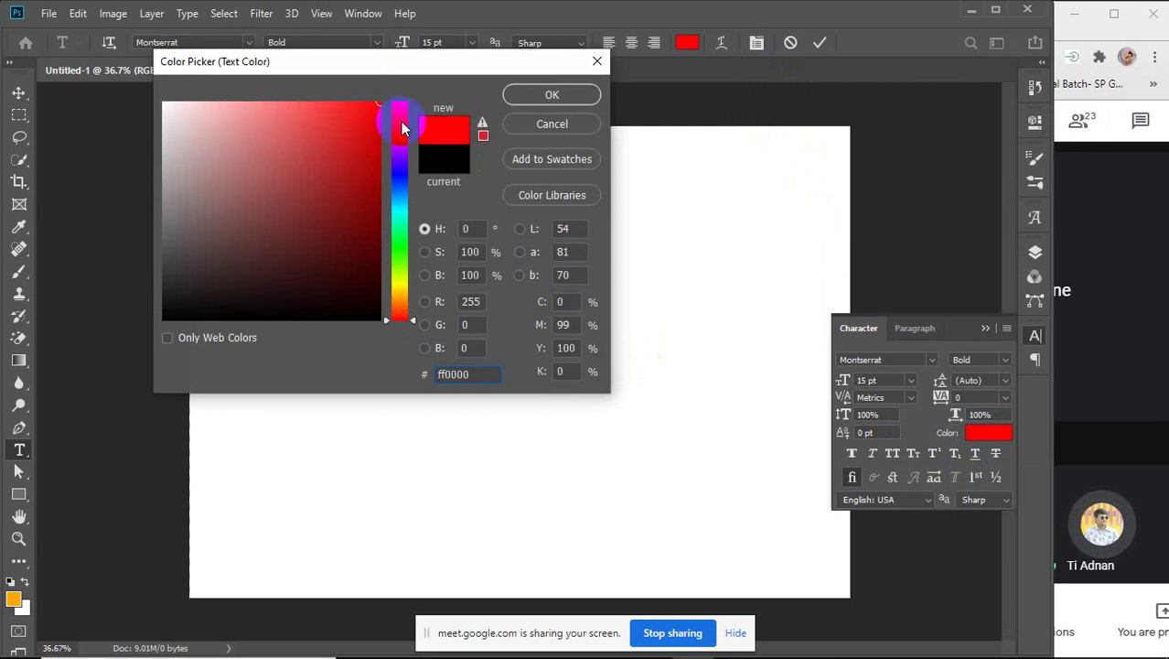
pyautogui.click(400, 121)
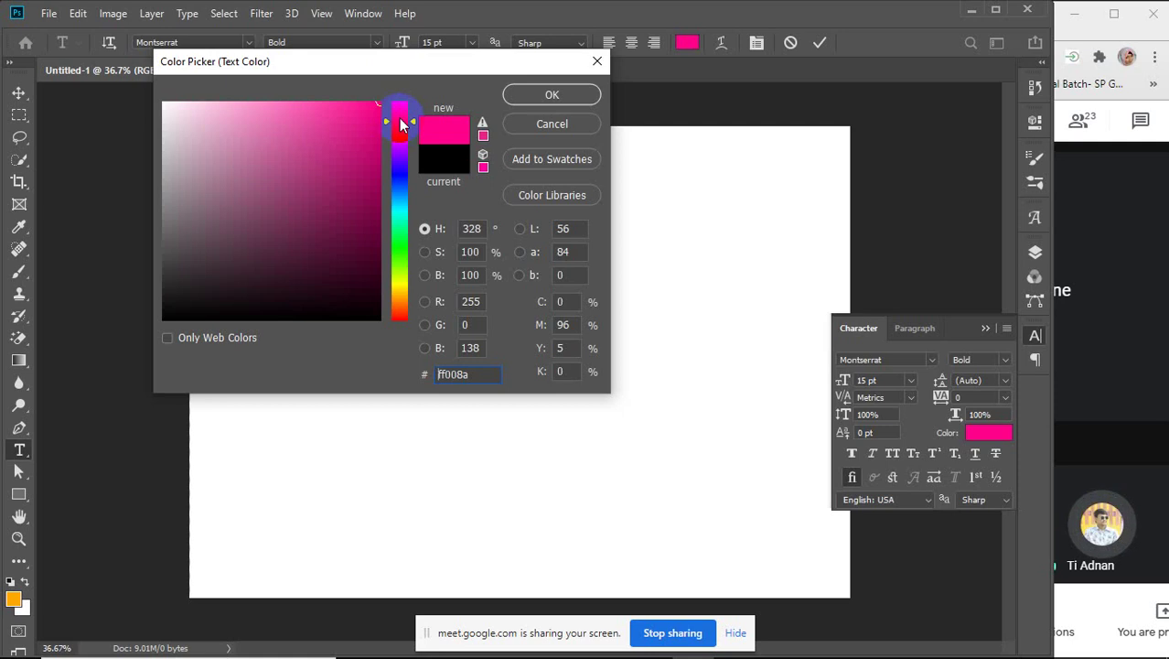
pyautogui.moveTo(279, 121); pyautogui.dragTo(262, 93)
pyautogui.click(553, 94)
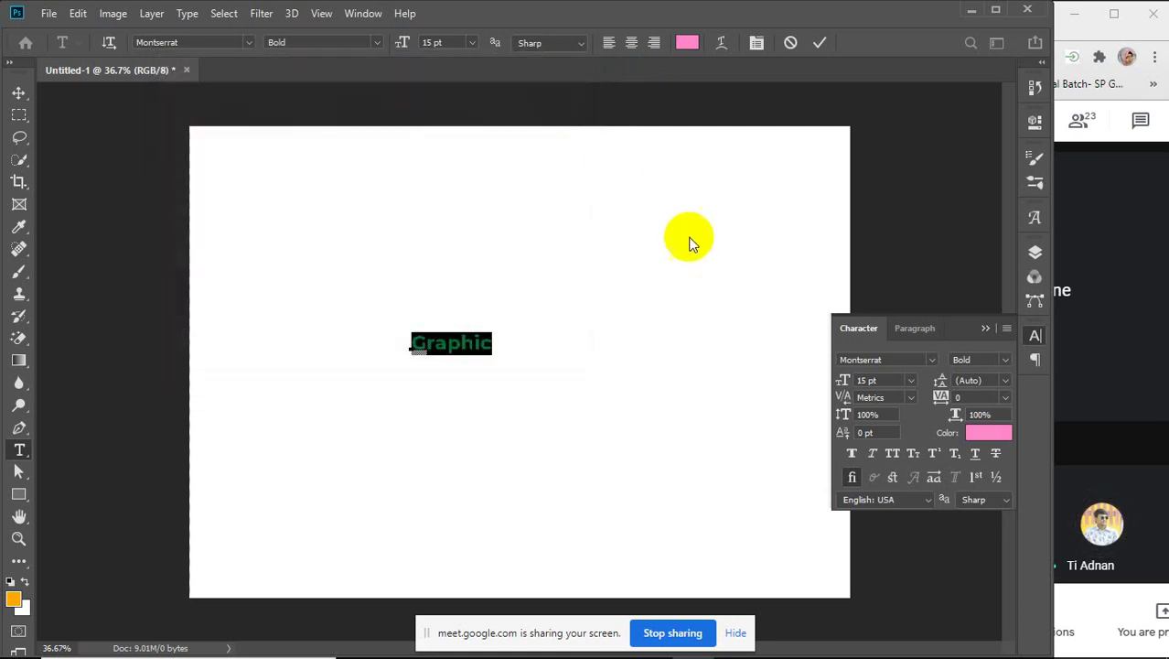
pyautogui.click(817, 45)
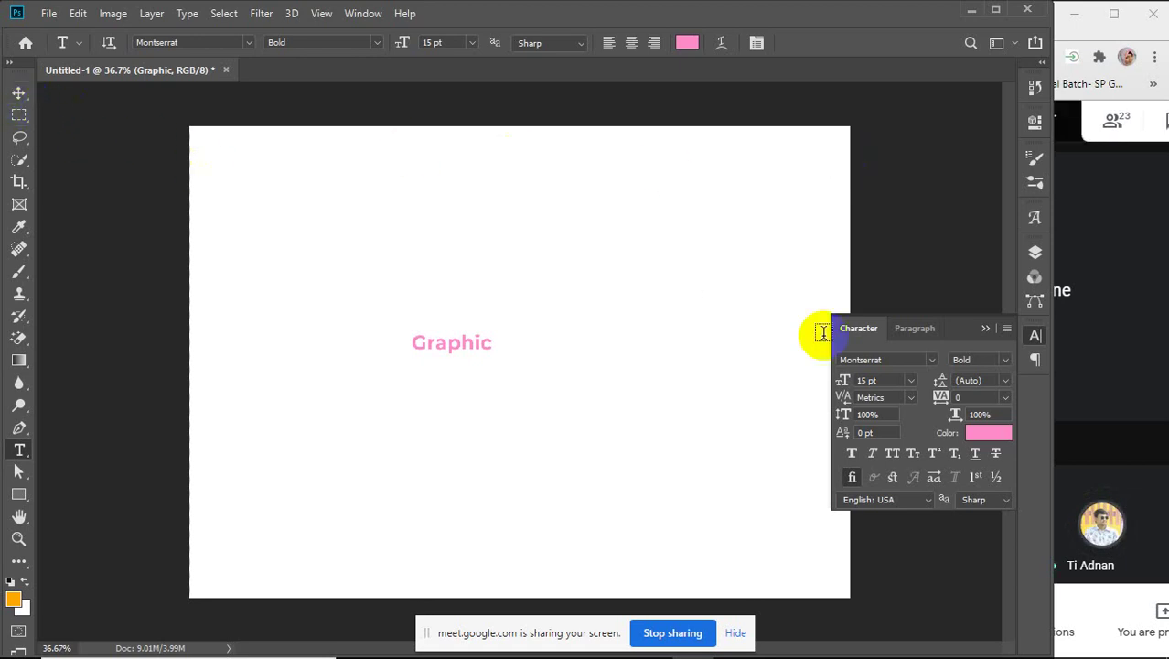
# Increase the font size of the word "Graphic" to 60 pt
pyautogui.moveTo(492, 344); pyautogui.dragTo(411, 344)
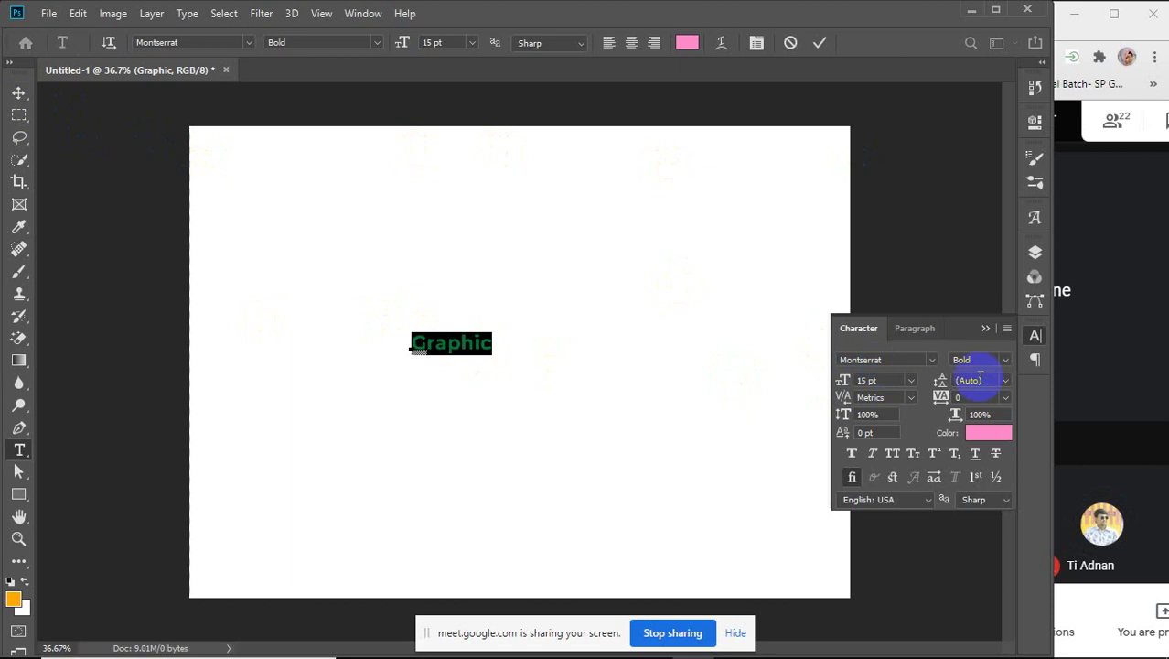
pyautogui.click(885, 380)
pyautogui.scroll(10, 885, 381)
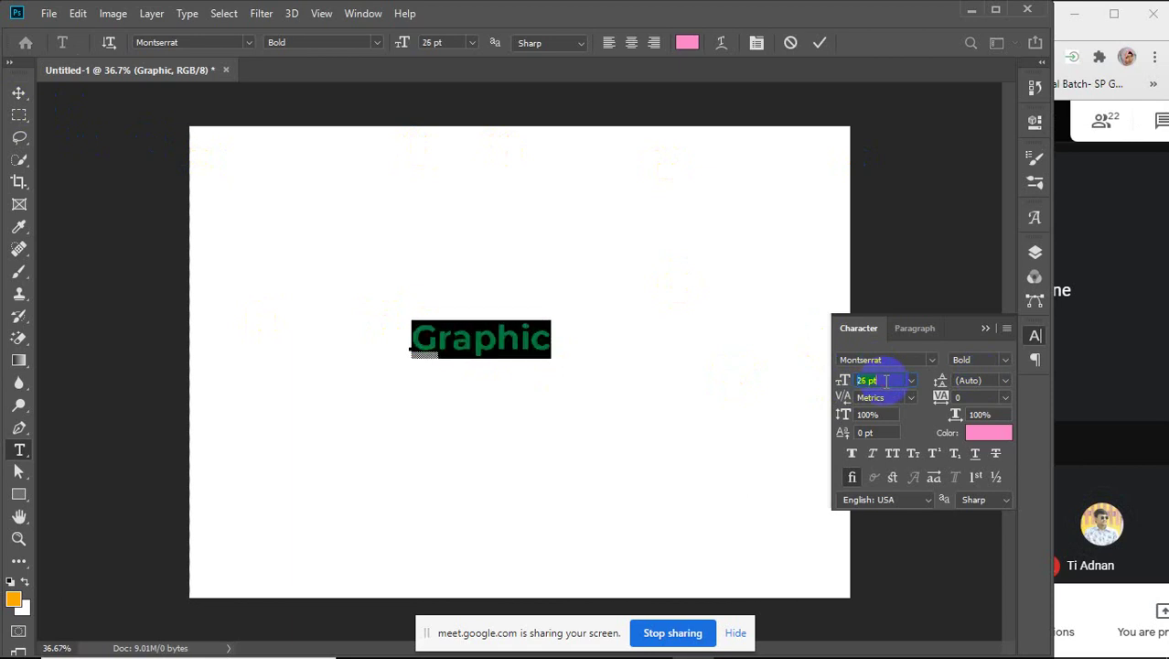
pyautogui.scroll(20, 886, 380)
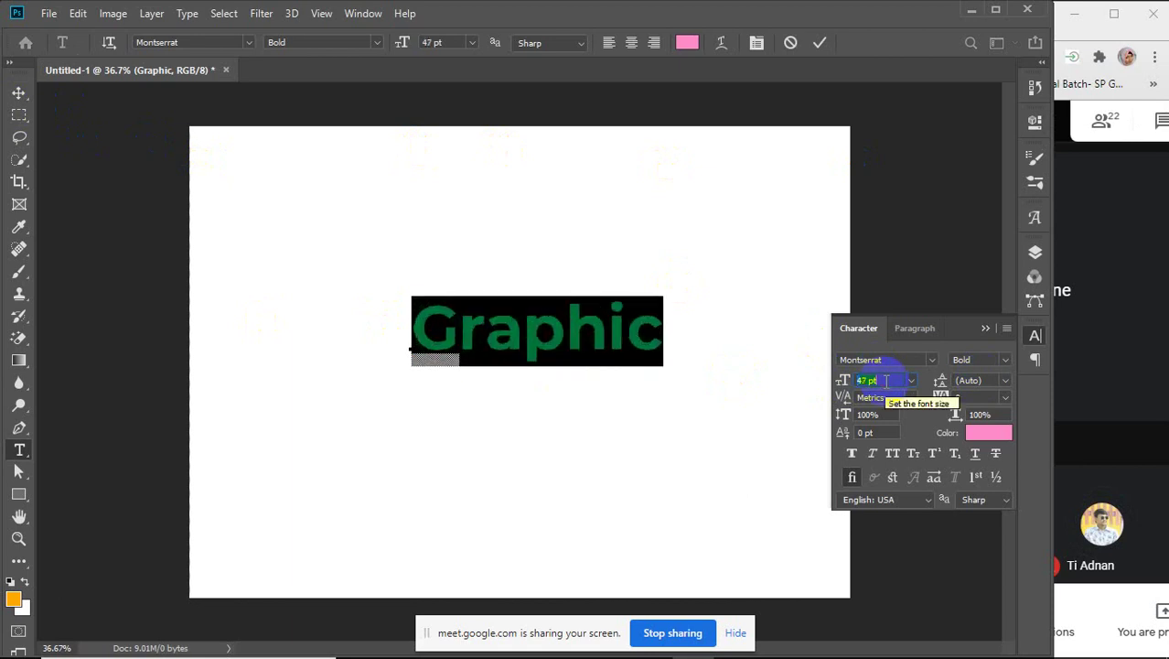
pyautogui.scroll(11, 885, 379)
pyautogui.scroll(2, 886, 379)
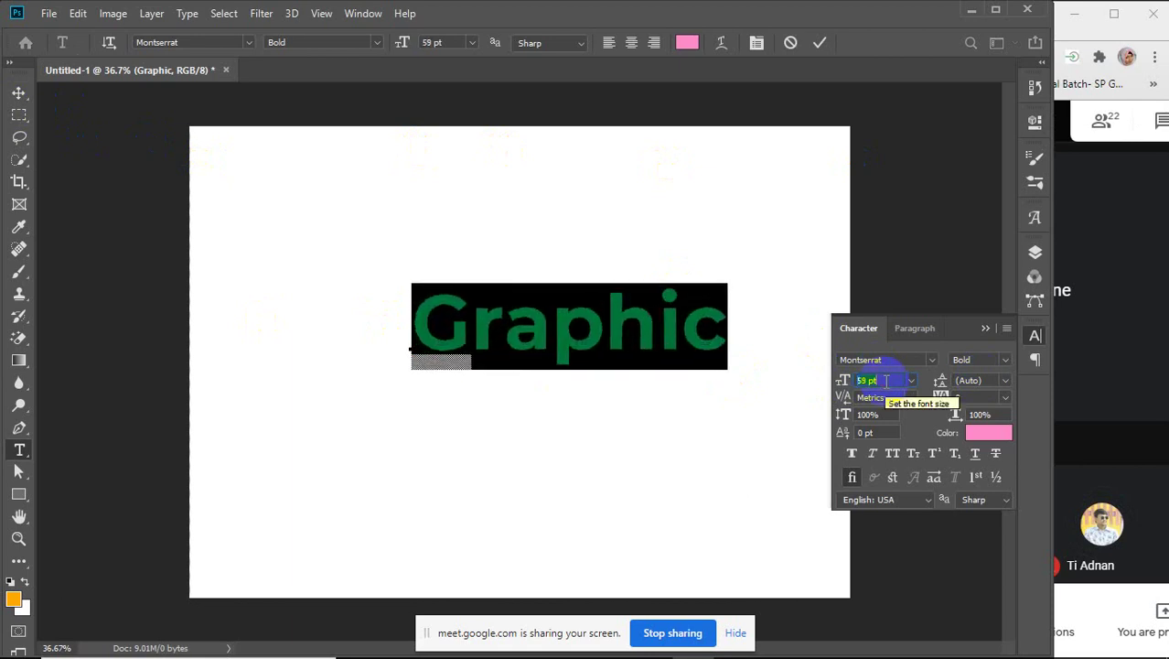
# Move the enlarged word "Graphic" to the centre of the canvas
pyautogui.click(19, 92)
pyautogui.click(485, 333)
pyautogui.moveTo(482, 329); pyautogui.dragTo(428, 342)
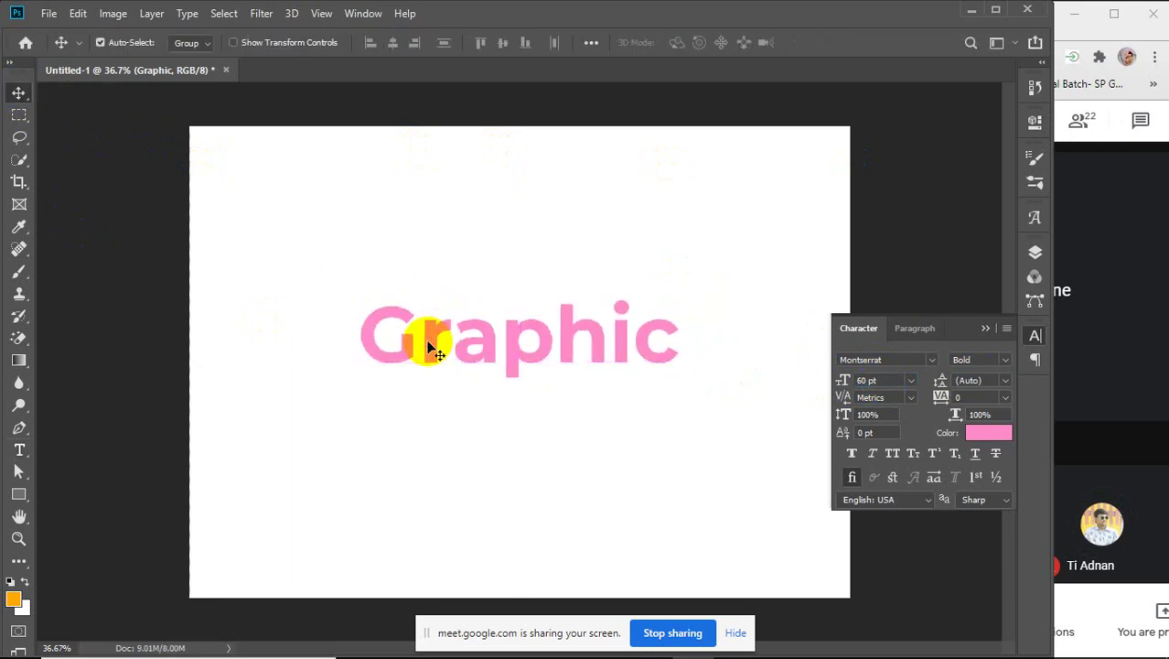
# Open the Layer Style settings for the Graphic text layer and move the dialog aside to uncover the text
pyautogui.click(984, 327)
pyautogui.click(1035, 251)
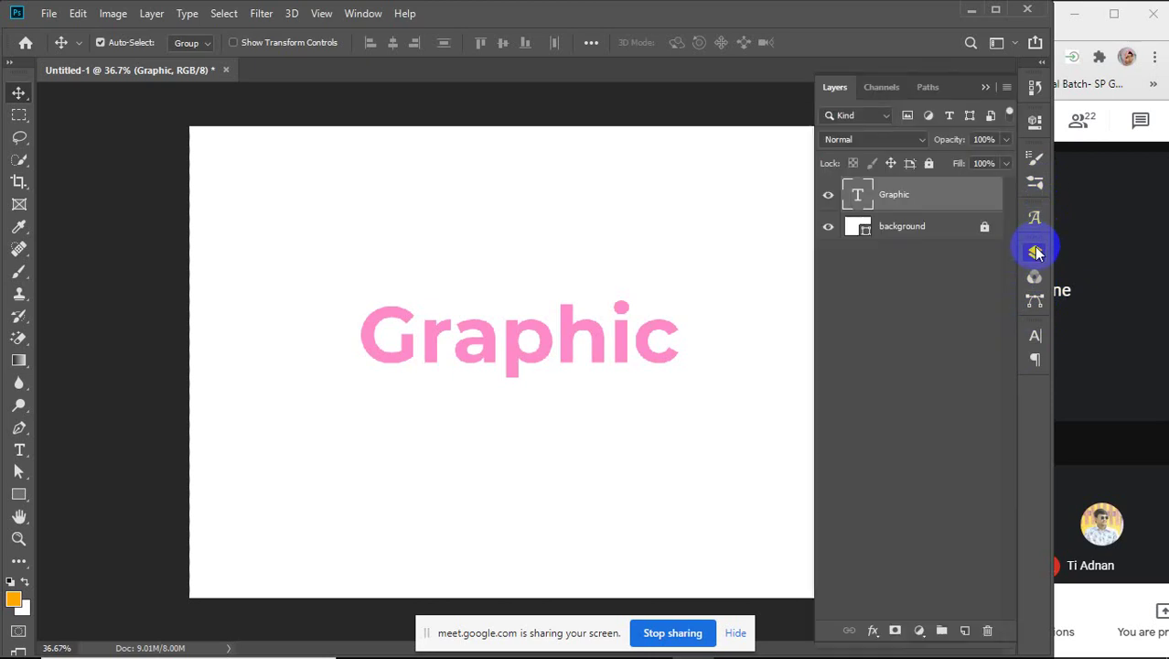
pyautogui.doubleClick(956, 206)
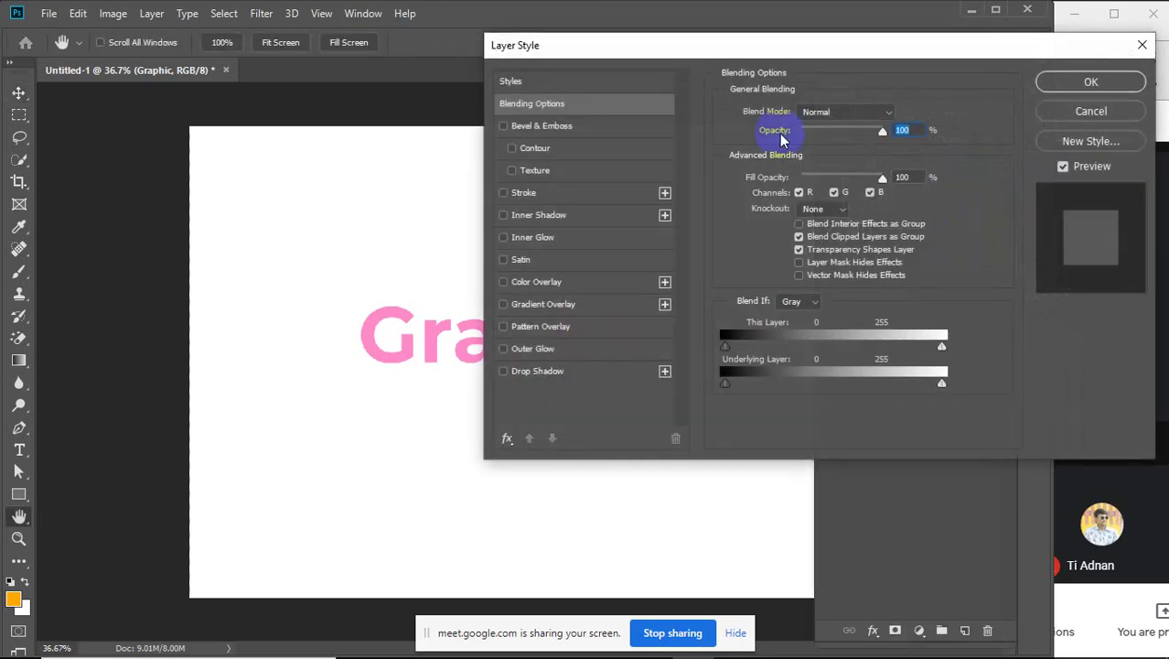
pyautogui.moveTo(655, 48); pyautogui.dragTo(843, 66)
pyautogui.moveTo(868, 61); pyautogui.dragTo(847, 57)
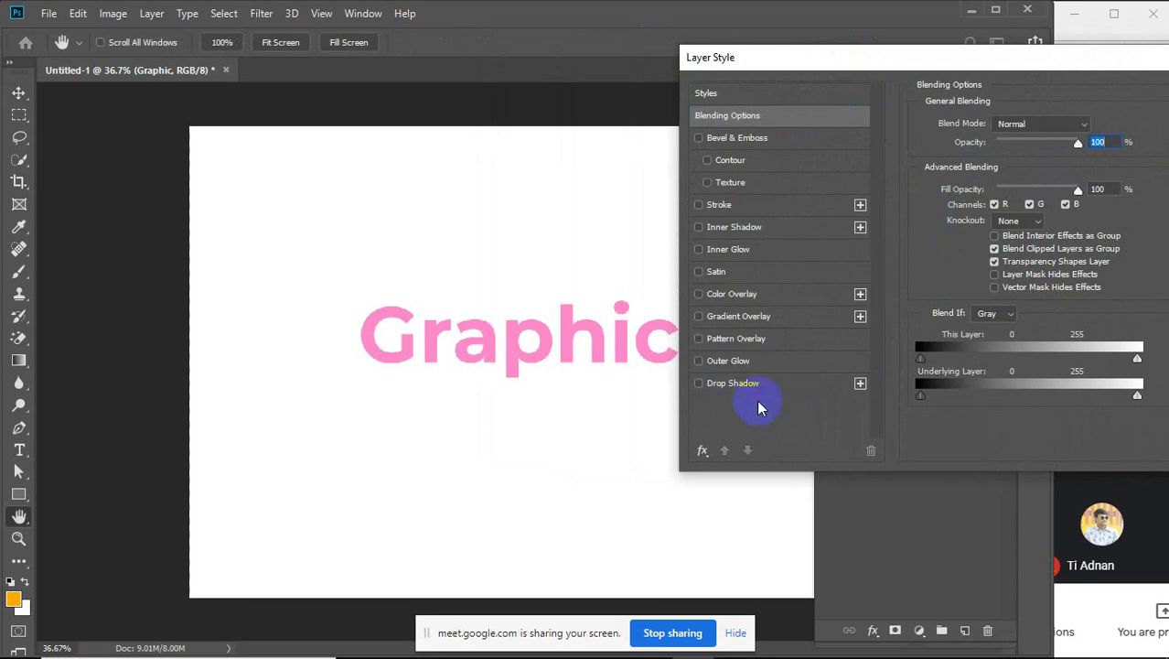
# Add a Drop Shadow to the text with Normal blend mode and 100% opacity
pyautogui.click(732, 392)
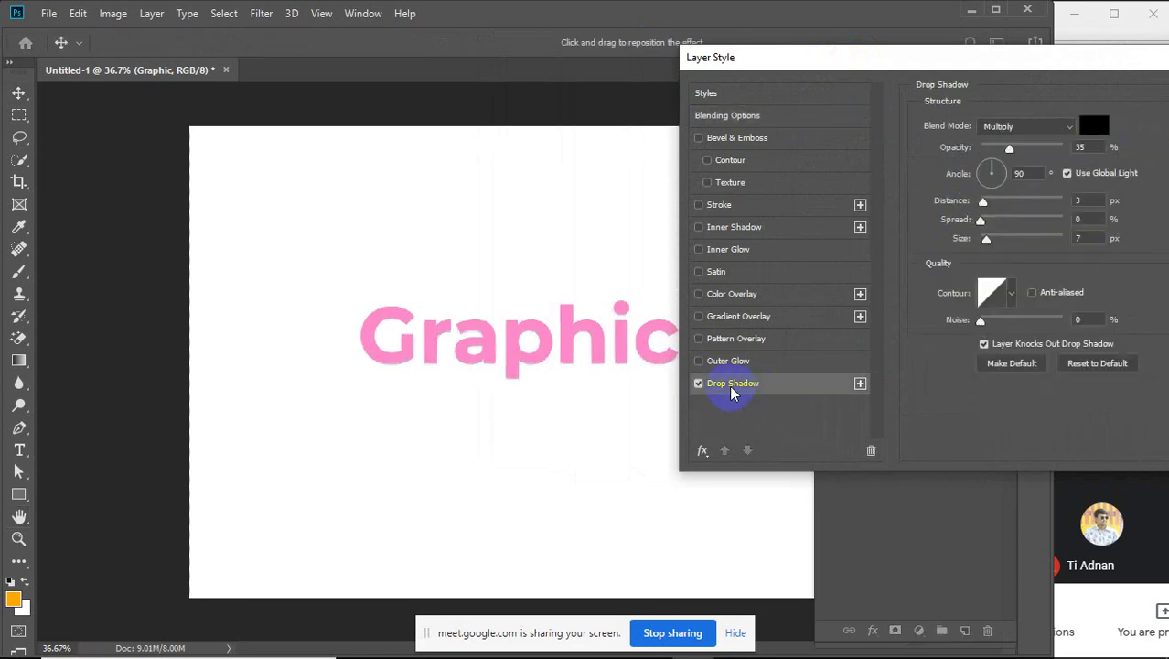
pyautogui.click(1070, 128)
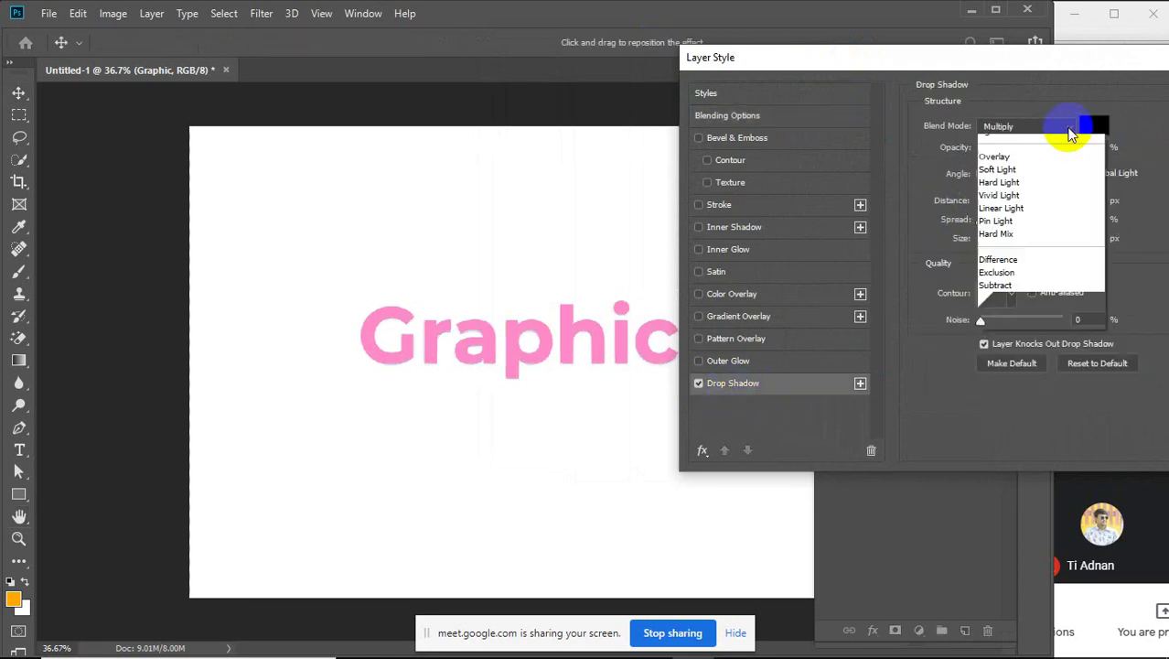
pyautogui.click(1061, 144)
pyautogui.moveTo(1012, 148); pyautogui.dragTo(1066, 149)
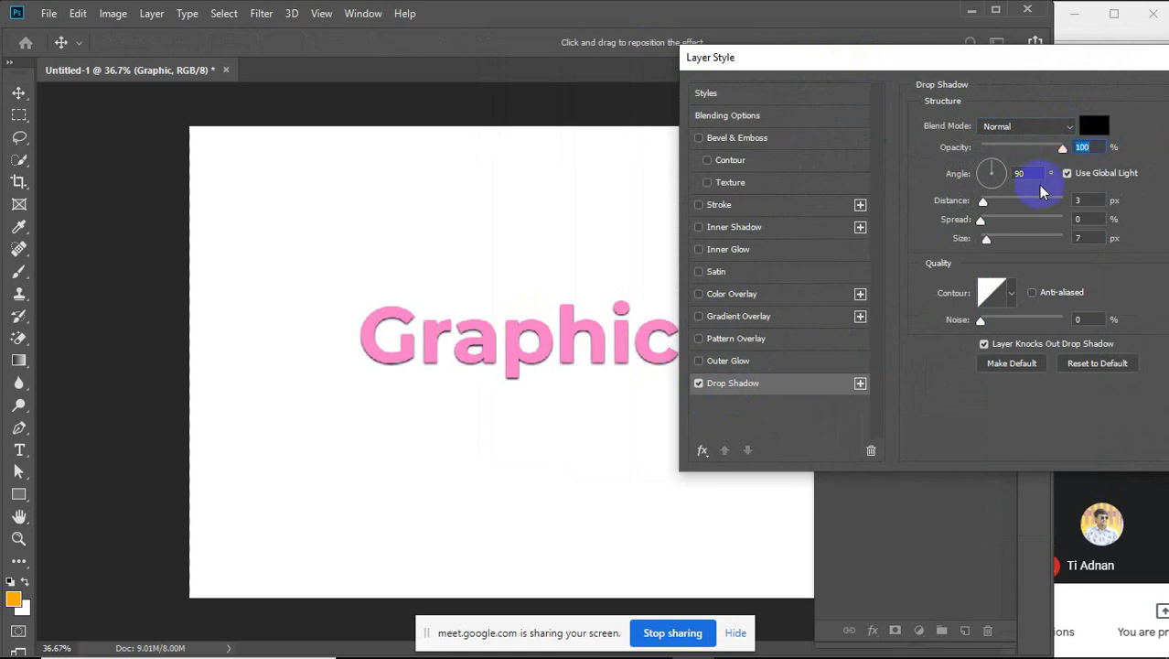
# Disable global light for the drop shadow and set its angle to 30°
pyautogui.click(997, 165)
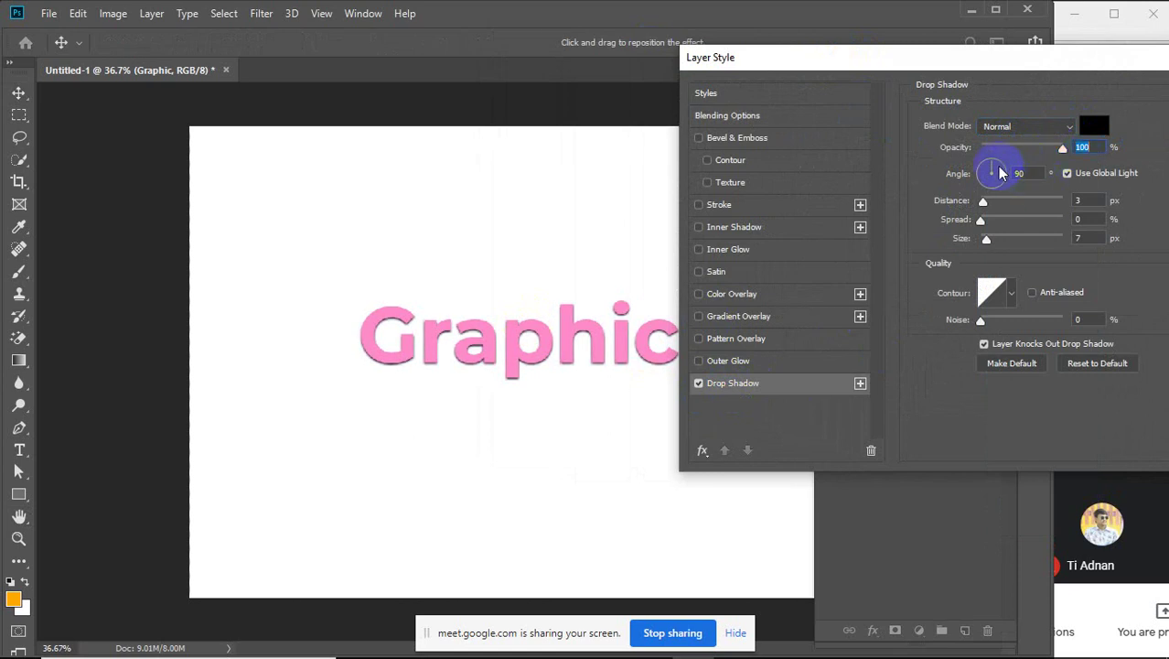
pyautogui.click(1065, 174)
pyautogui.click(998, 180)
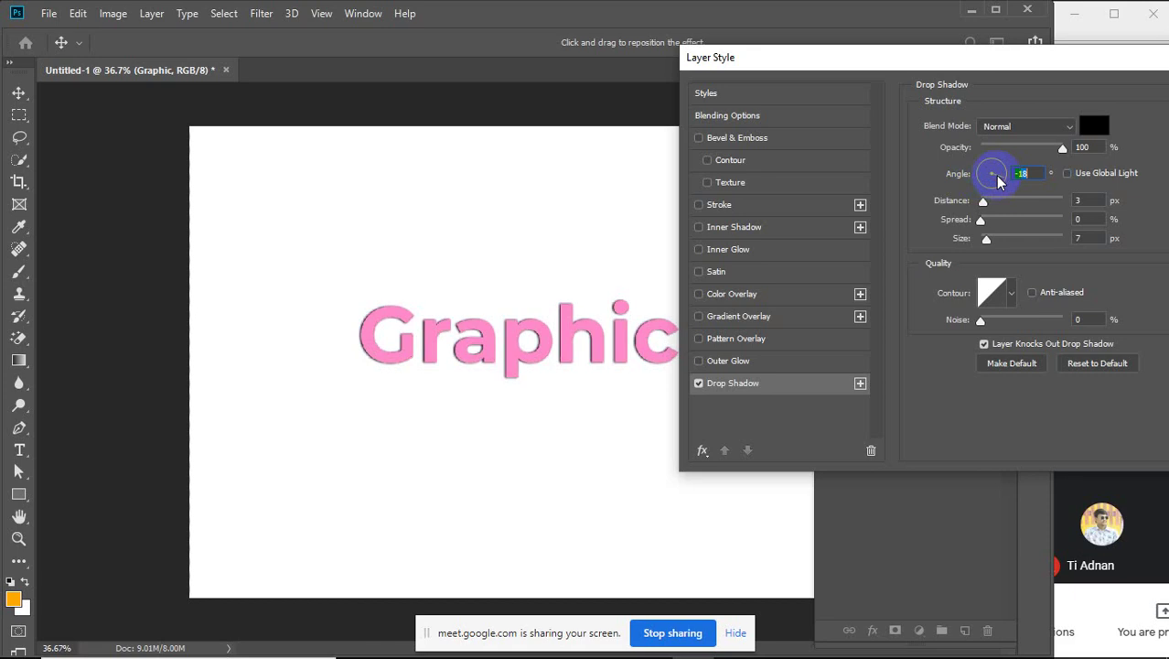
pyautogui.click(979, 192)
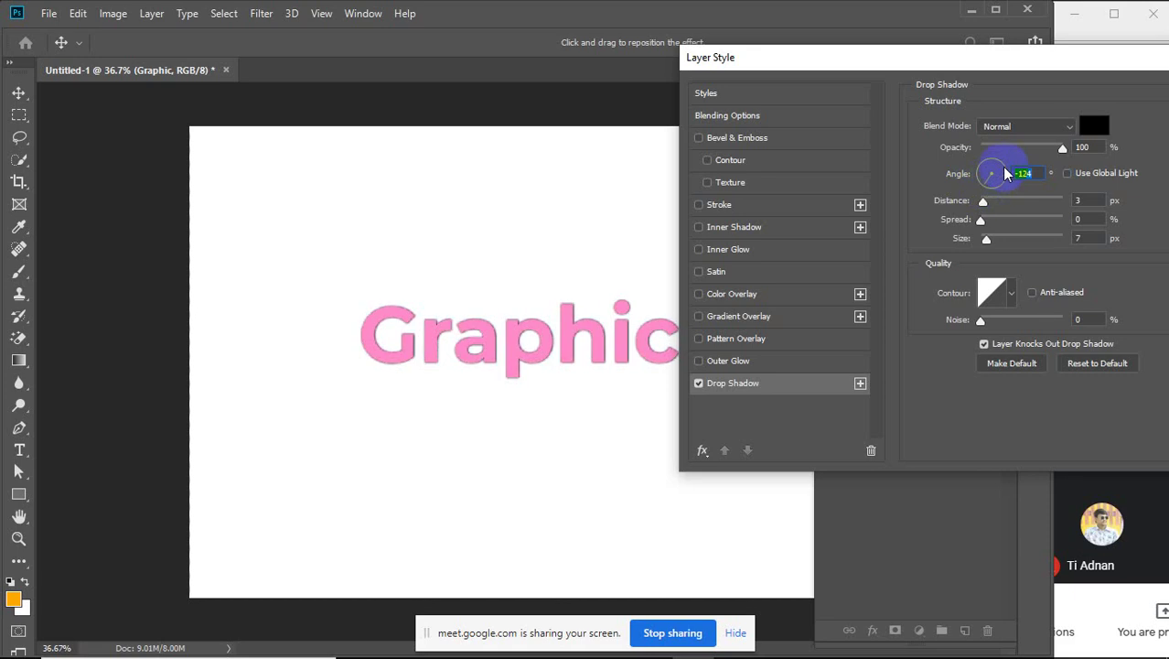
pyautogui.click(1004, 168)
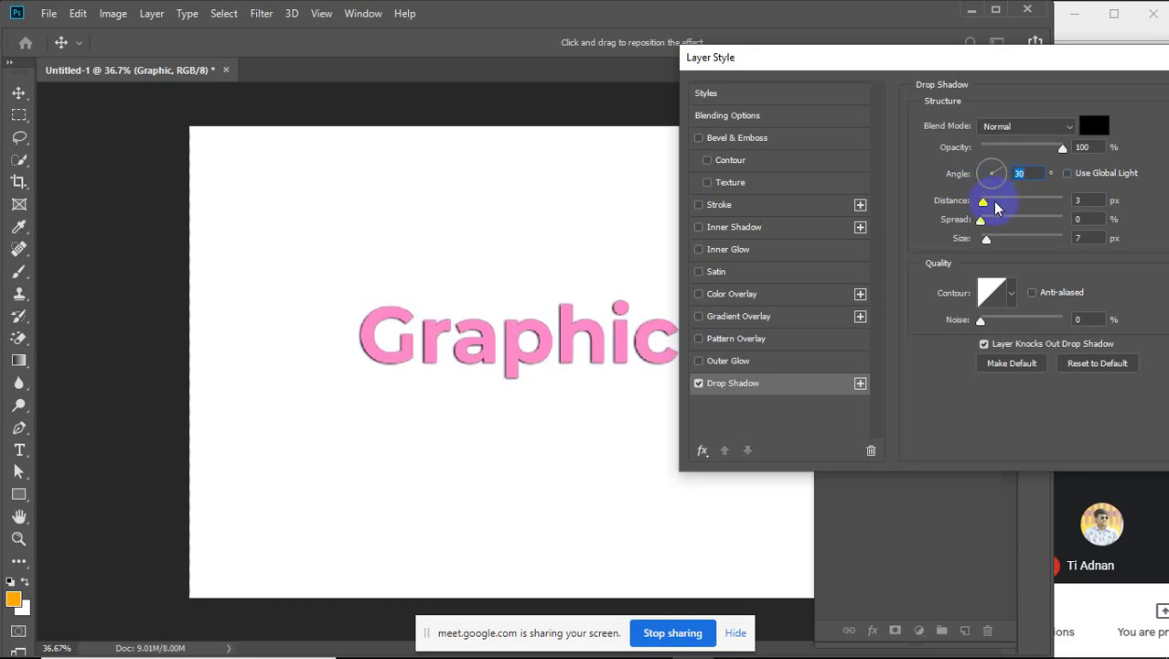
# Set the drop shadow's distance to 15 px
pyautogui.doubleClick(1080, 200)
pyautogui.write('12')
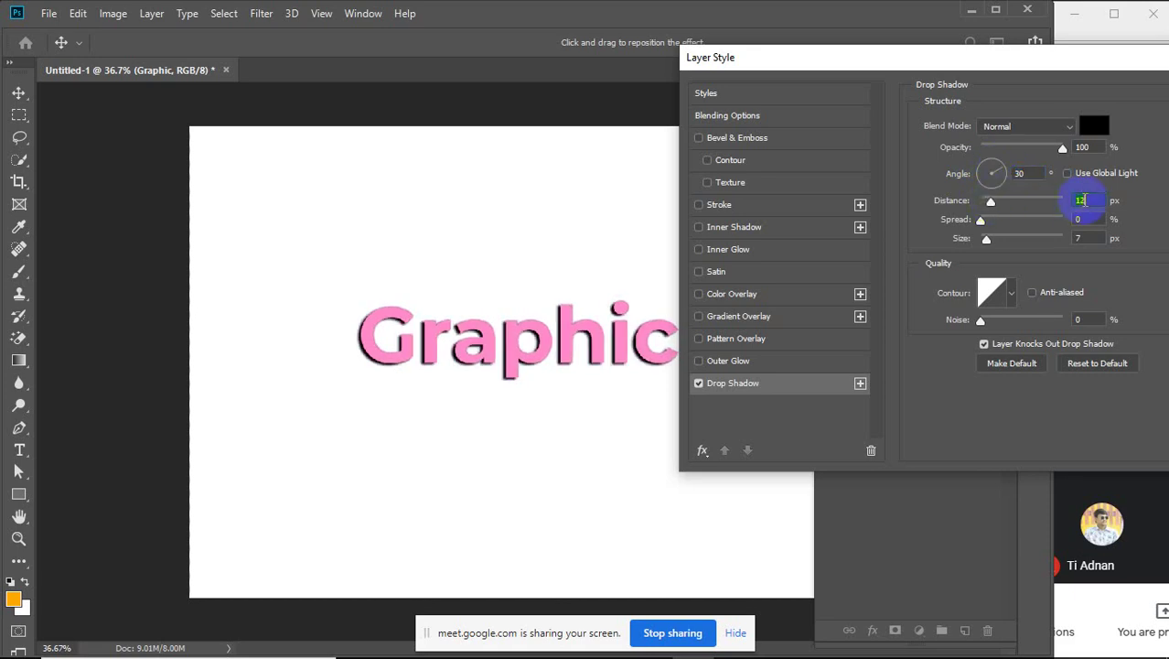
pyautogui.press('Up')
pyautogui.press('Up')
pyautogui.press('Up')
# Try different spread amounts for the drop shadow and settle on 5%
pyautogui.doubleClick(1089, 218)
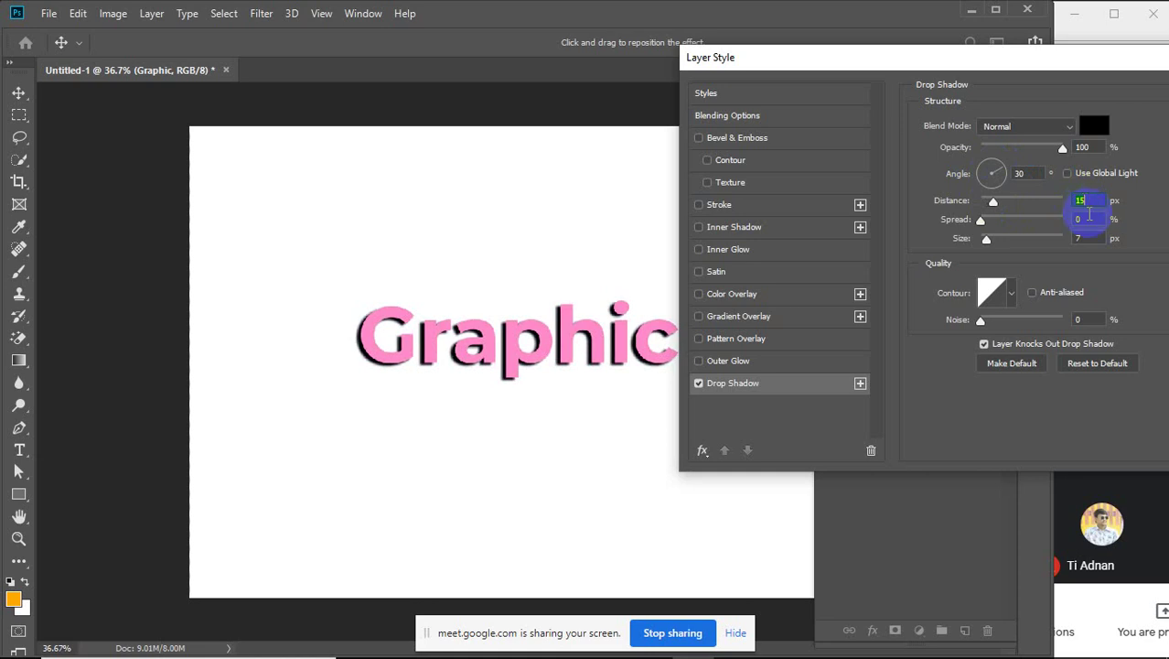
pyautogui.write('3')
pyautogui.press('Up')
pyautogui.press('Up')
pyautogui.press('Up')
pyautogui.press('Up')
pyautogui.press('Up')
pyautogui.press('Up')
pyautogui.press('Up')
pyautogui.press('Down')
pyautogui.press('Down')
pyautogui.press('Down')
pyautogui.press('Down')
pyautogui.press('Down')
pyautogui.press('Down')
pyautogui.press('Up')
pyautogui.press('Up')
# Set the drop shadow's size to 10 px
pyautogui.press('Tab')
pyautogui.press('Up')
pyautogui.press('Up')
pyautogui.press('Up')
pyautogui.press('Up')
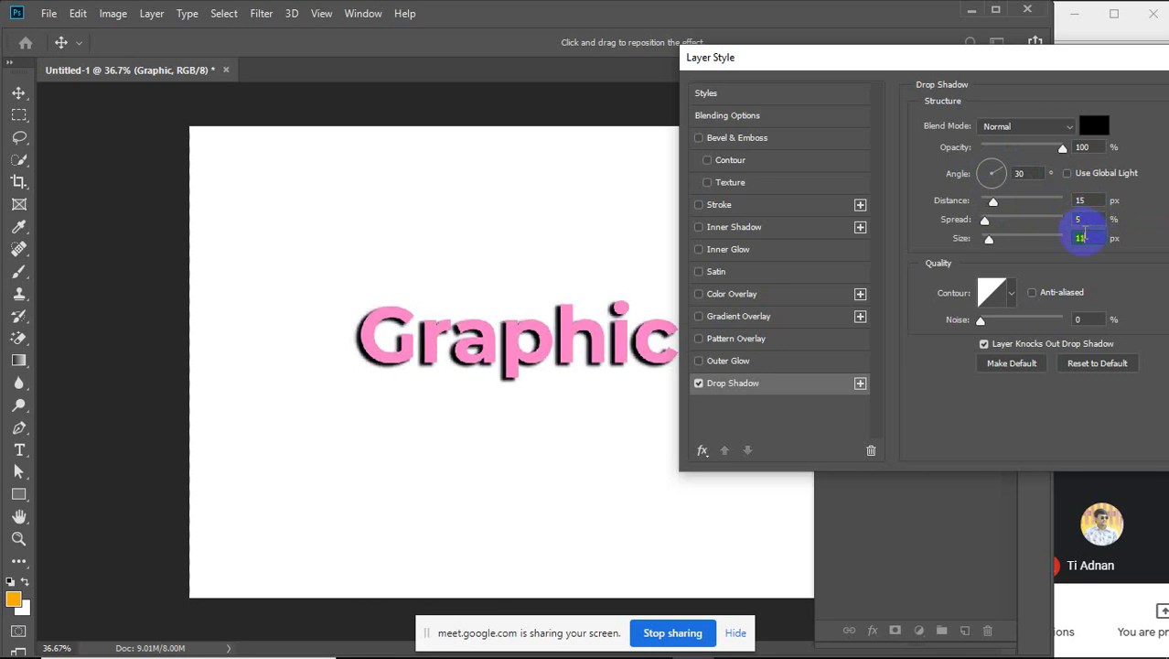
pyautogui.press('Down')
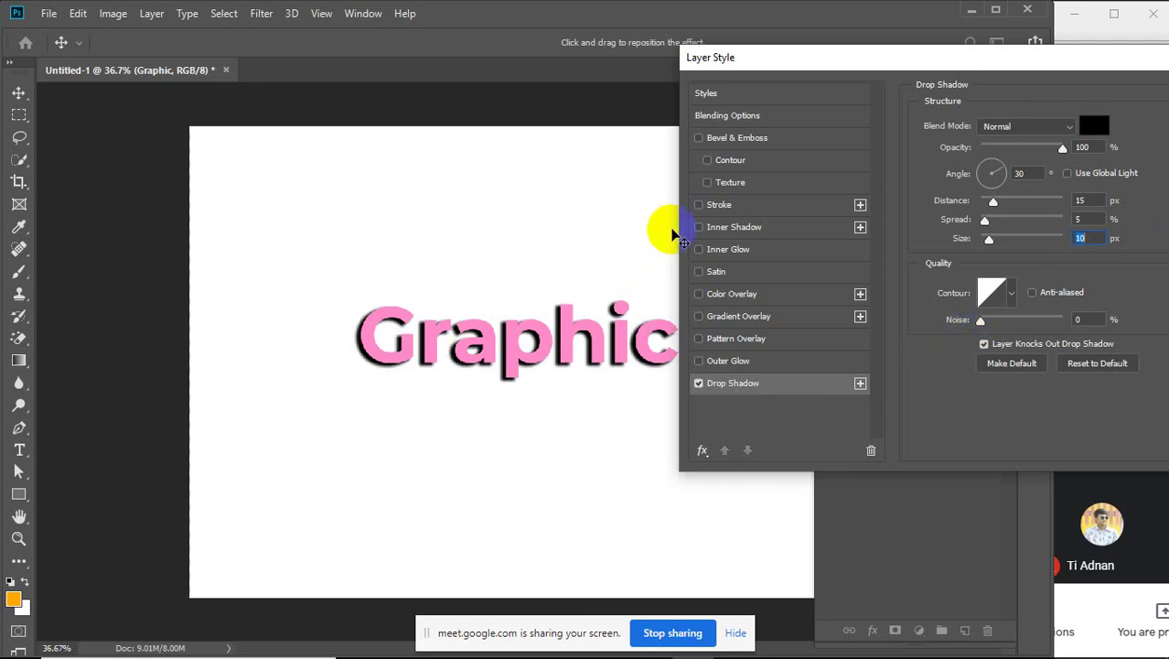
# Turn off the drop shadow and enable Outer Glow with Normal blend mode and 100% opacity
pyautogui.moveTo(862, 58); pyautogui.dragTo(883, 58)
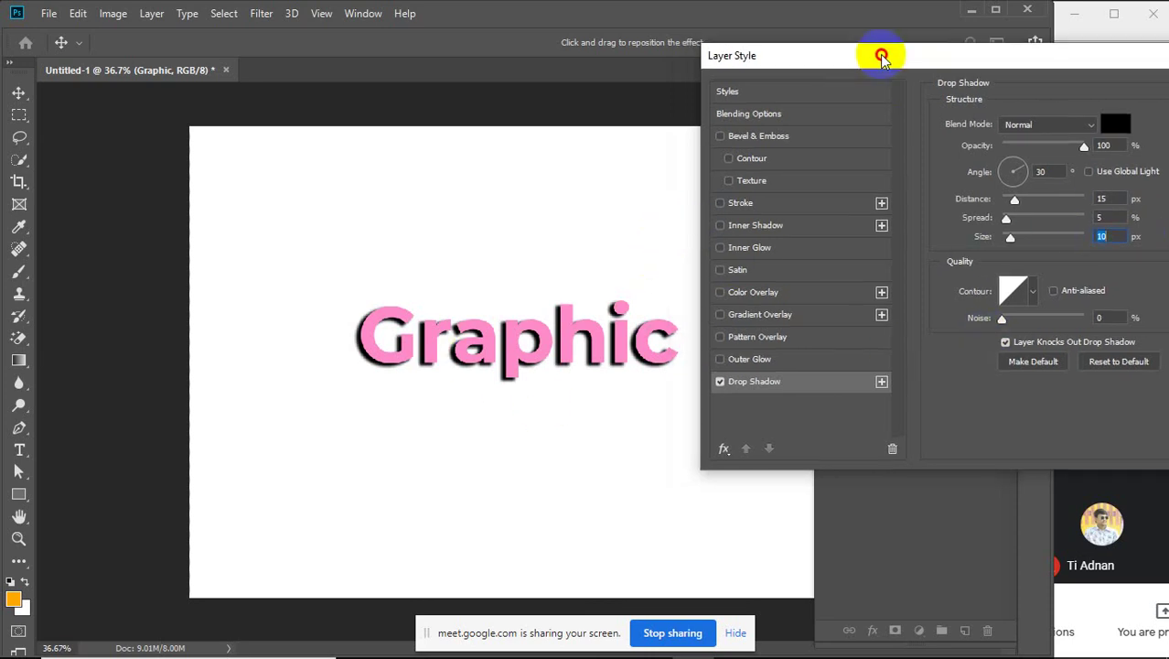
pyautogui.click(720, 382)
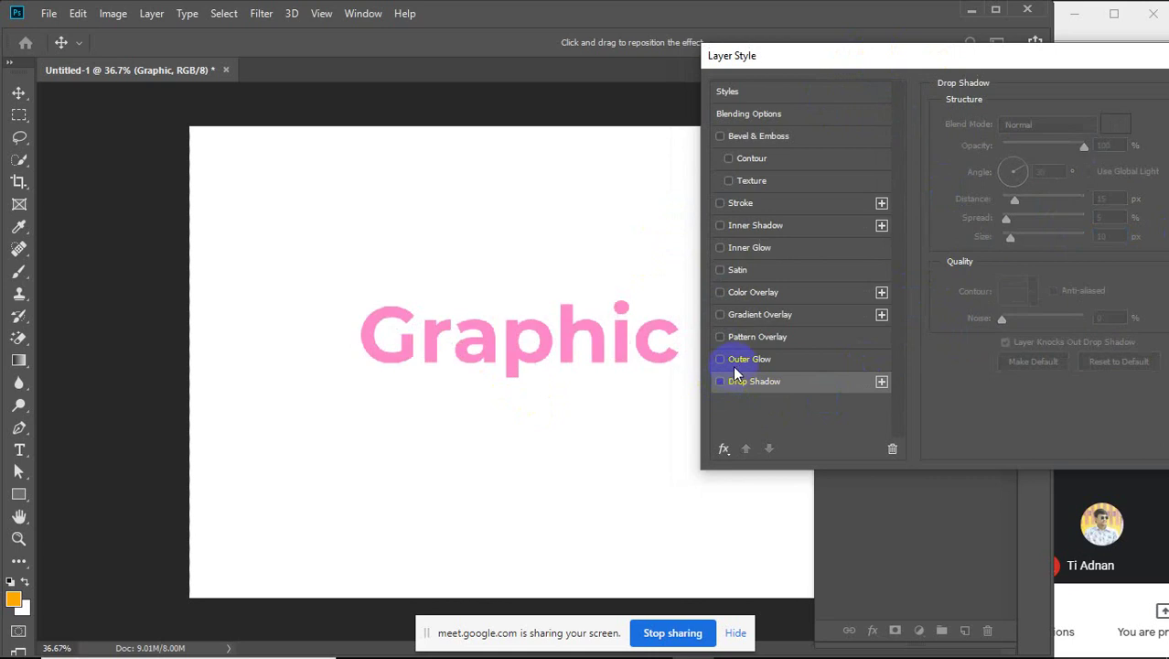
pyautogui.click(720, 358)
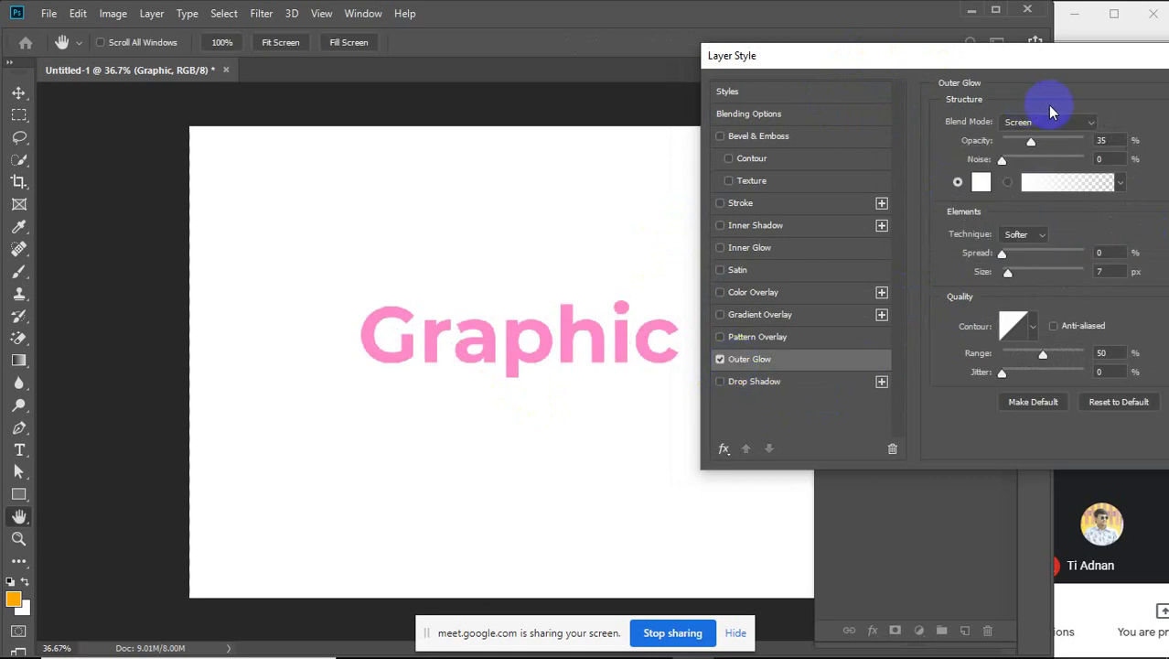
pyautogui.click(1088, 122)
pyautogui.click(1034, 130)
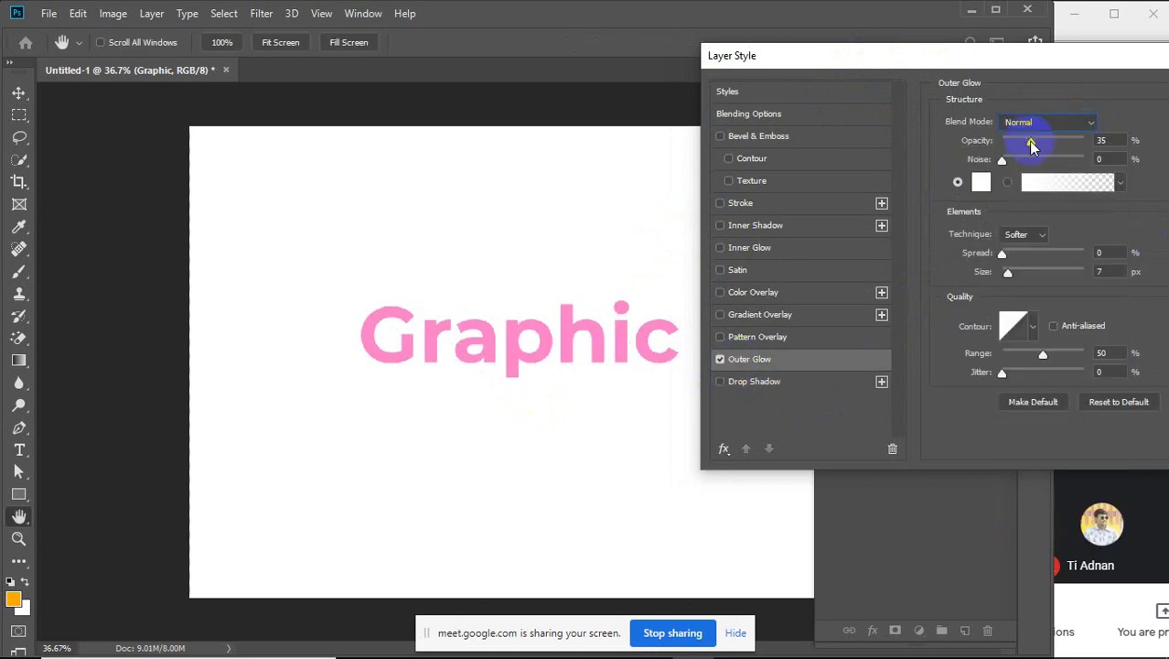
pyautogui.moveTo(1038, 146); pyautogui.dragTo(1102, 137)
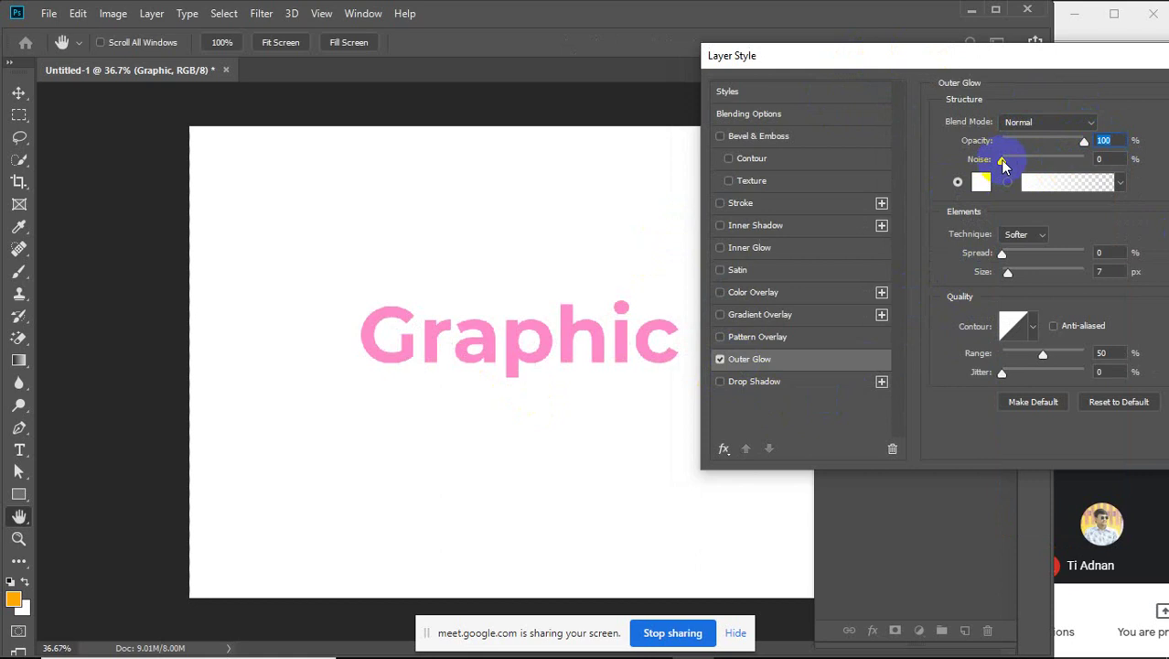
# Set the outer glow to a solid bright pink colour, ff0096
pyautogui.click(957, 181)
pyautogui.click(980, 181)
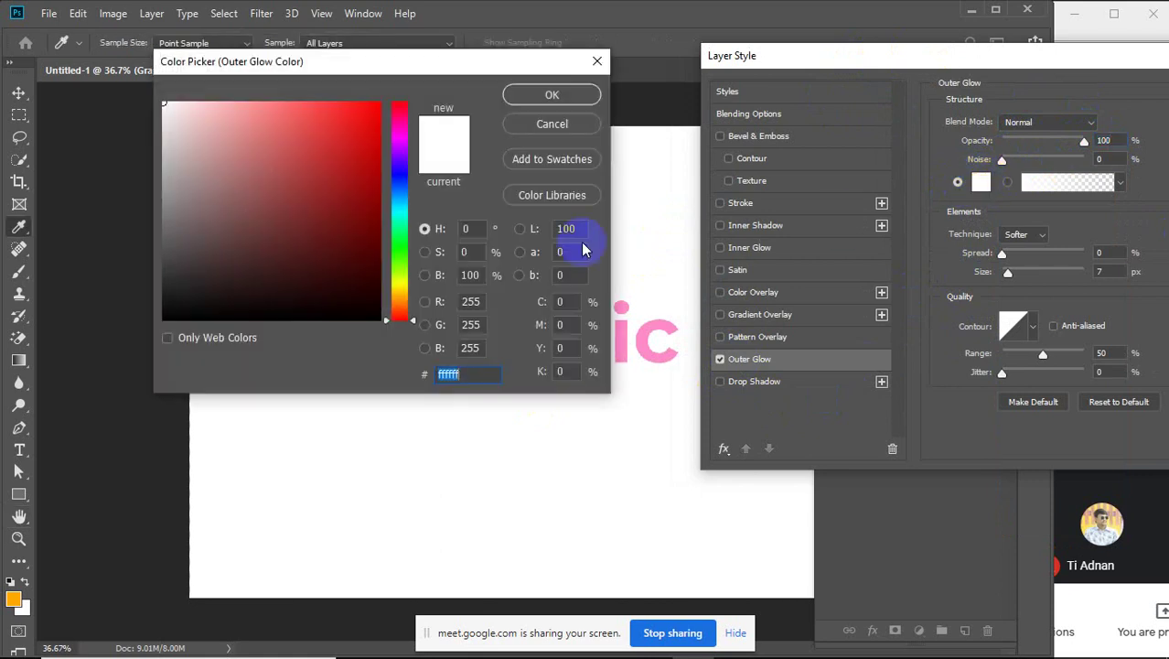
pyautogui.click(399, 123)
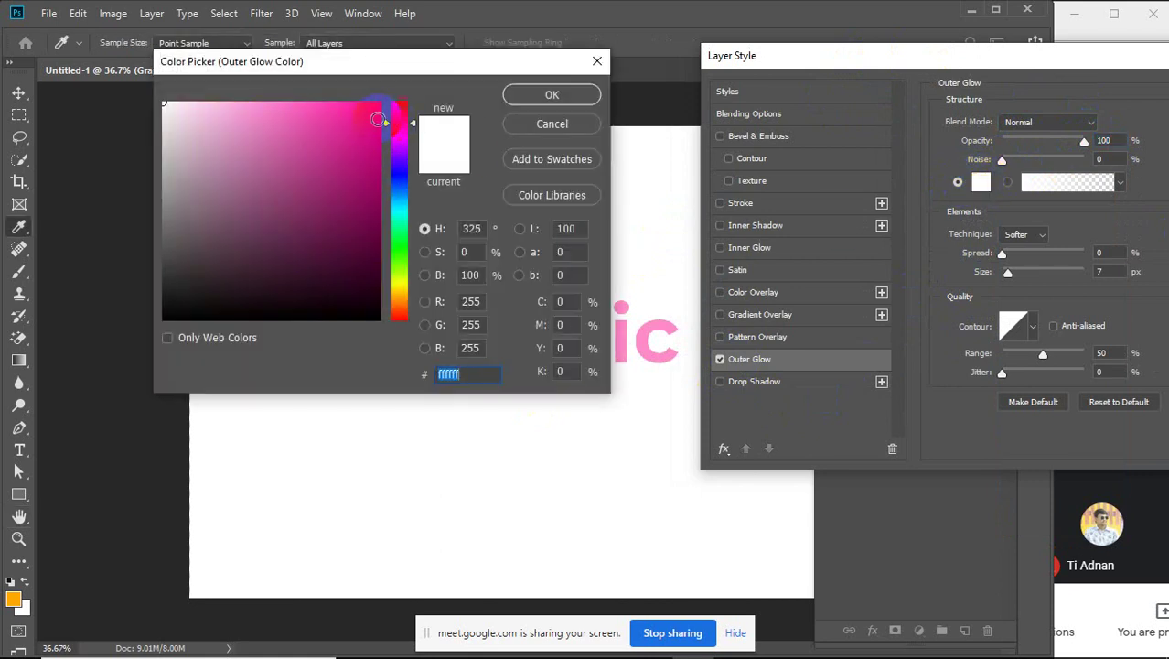
pyautogui.moveTo(380, 115); pyautogui.dragTo(402, 96)
pyautogui.click(533, 96)
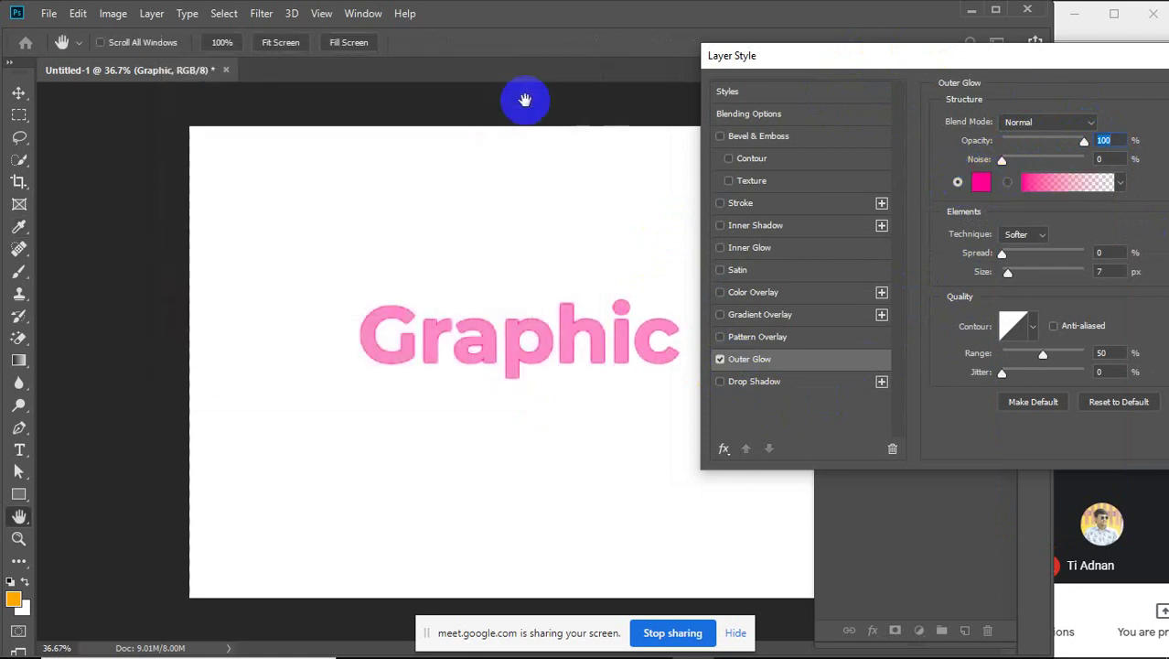
# Change the outer glow's solid colour to magenta, ff00f6
pyautogui.click(980, 181)
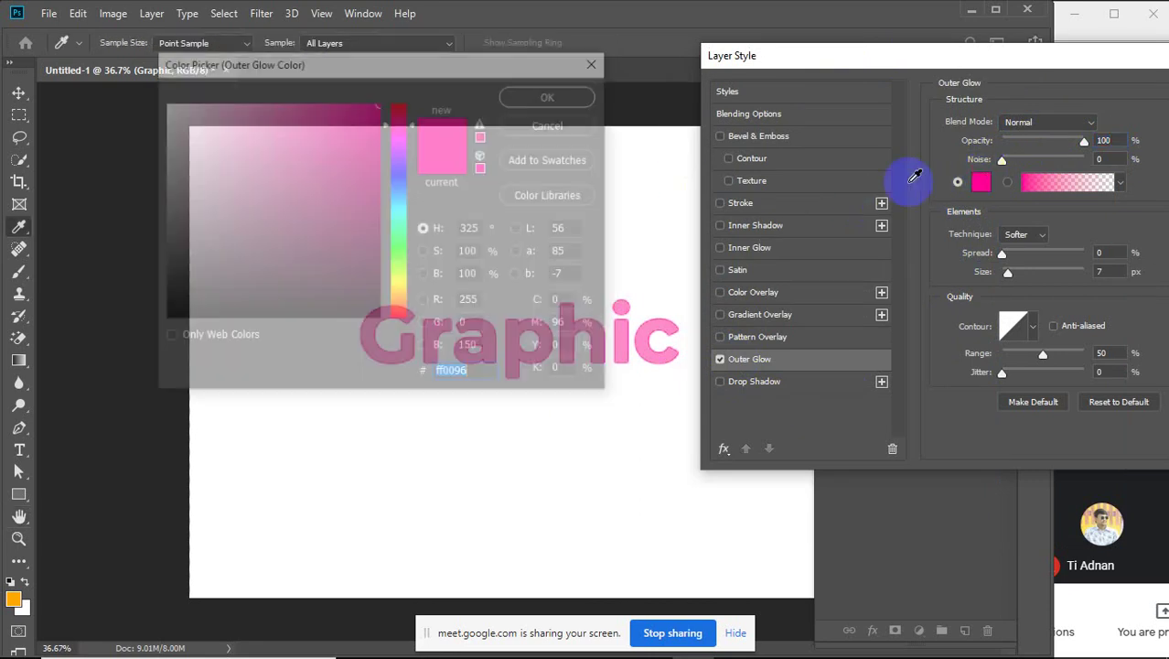
pyautogui.click(400, 136)
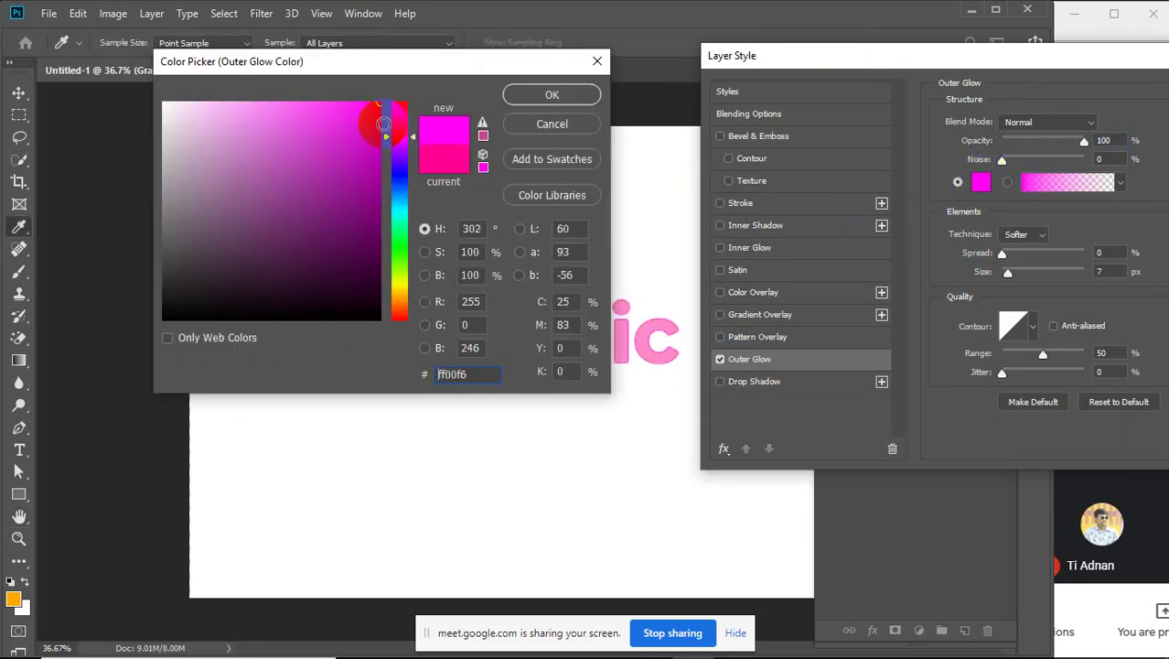
pyautogui.click(544, 101)
pyautogui.click(957, 182)
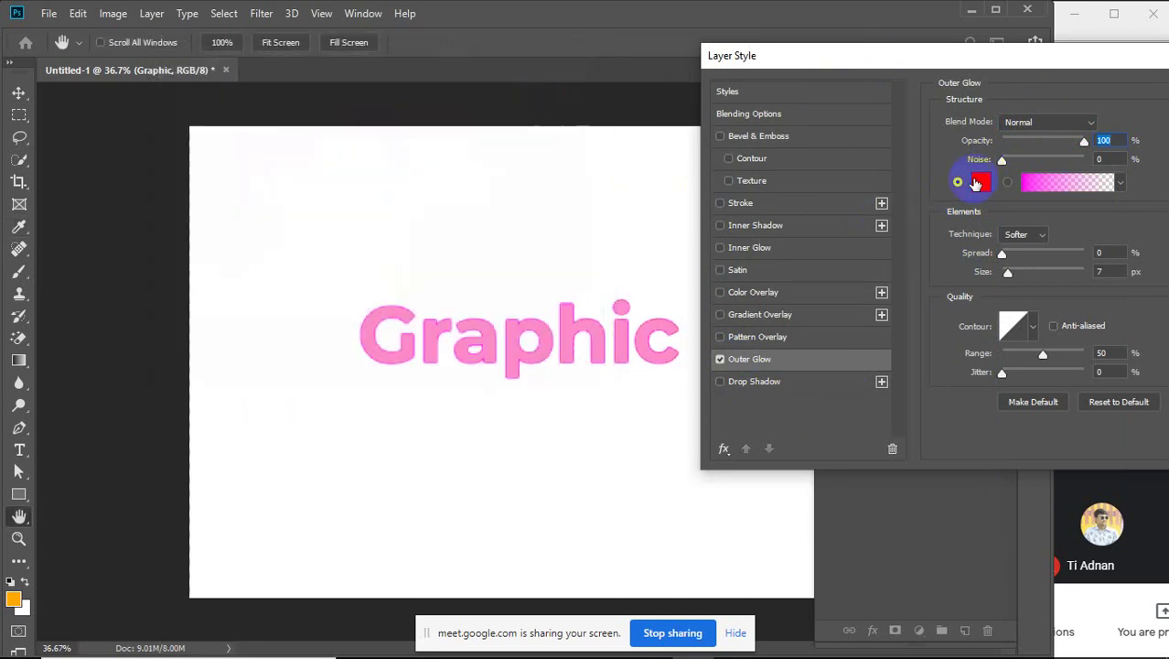
# Raise the outer glow's spread to 50%
pyautogui.moveTo(1003, 252); pyautogui.dragTo(1031, 261)
pyautogui.click(1101, 253)
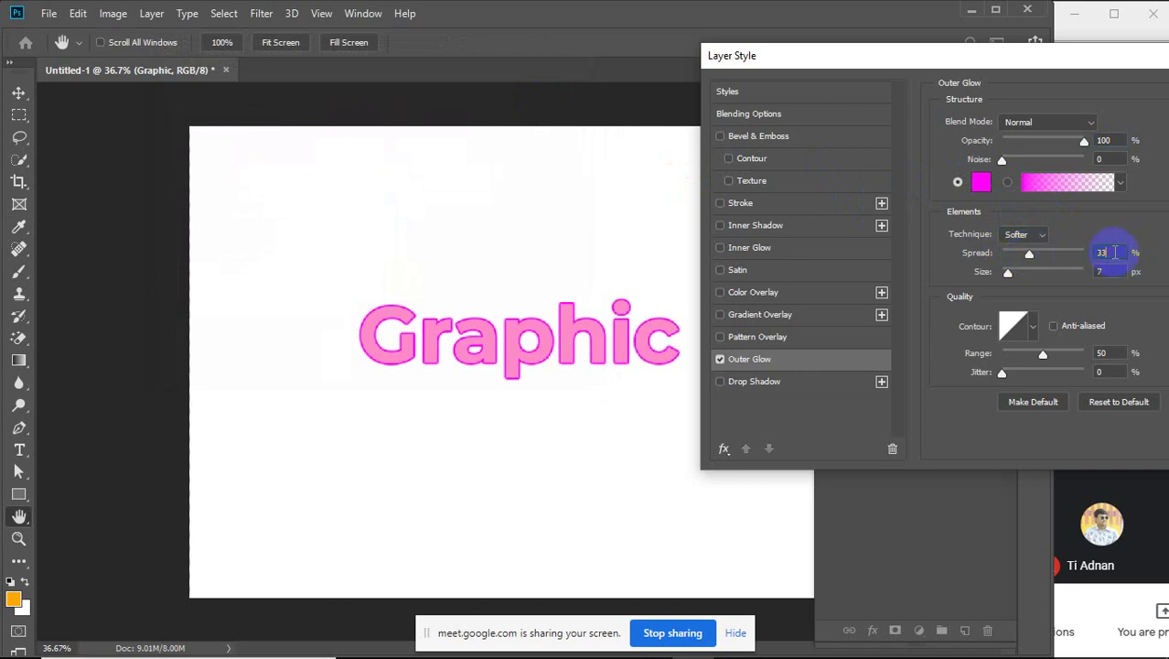
pyautogui.press('Up')
pyautogui.press('Up')
pyautogui.press('Up')
pyautogui.press('Up')
pyautogui.press('Up')
pyautogui.press('Up')
pyautogui.press('Up')
pyautogui.press('Up')
pyautogui.press('Up')
pyautogui.press('Up')
pyautogui.press('Up')
pyautogui.press('Up')
pyautogui.press('Up')
pyautogui.press('Up')
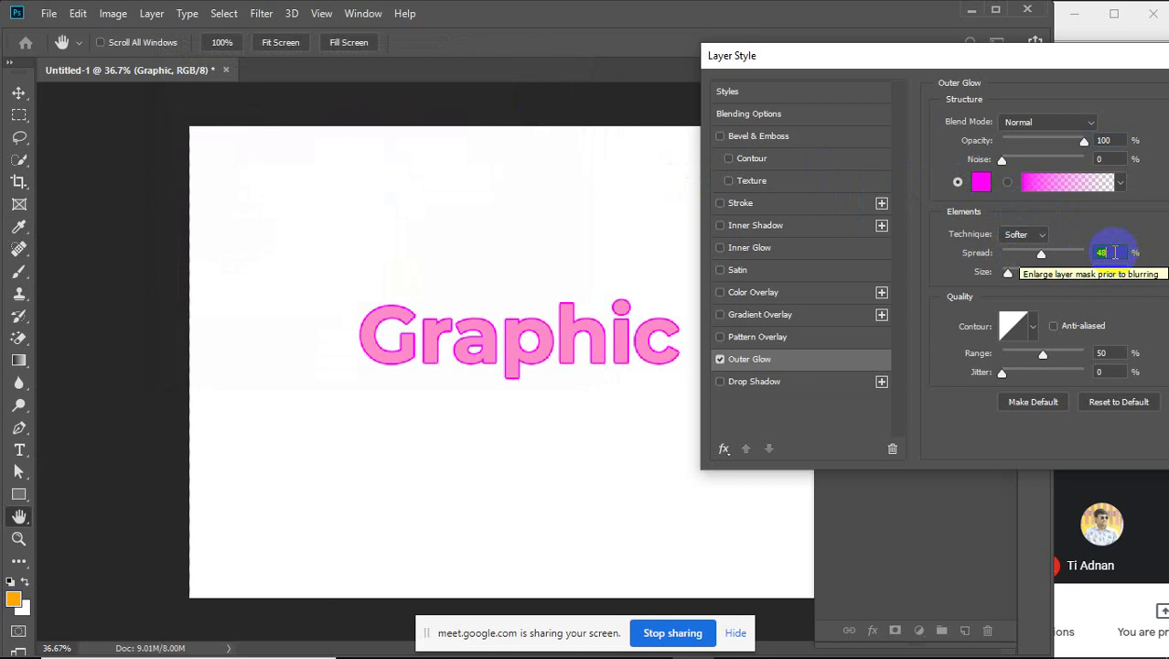
pyautogui.press('Up')
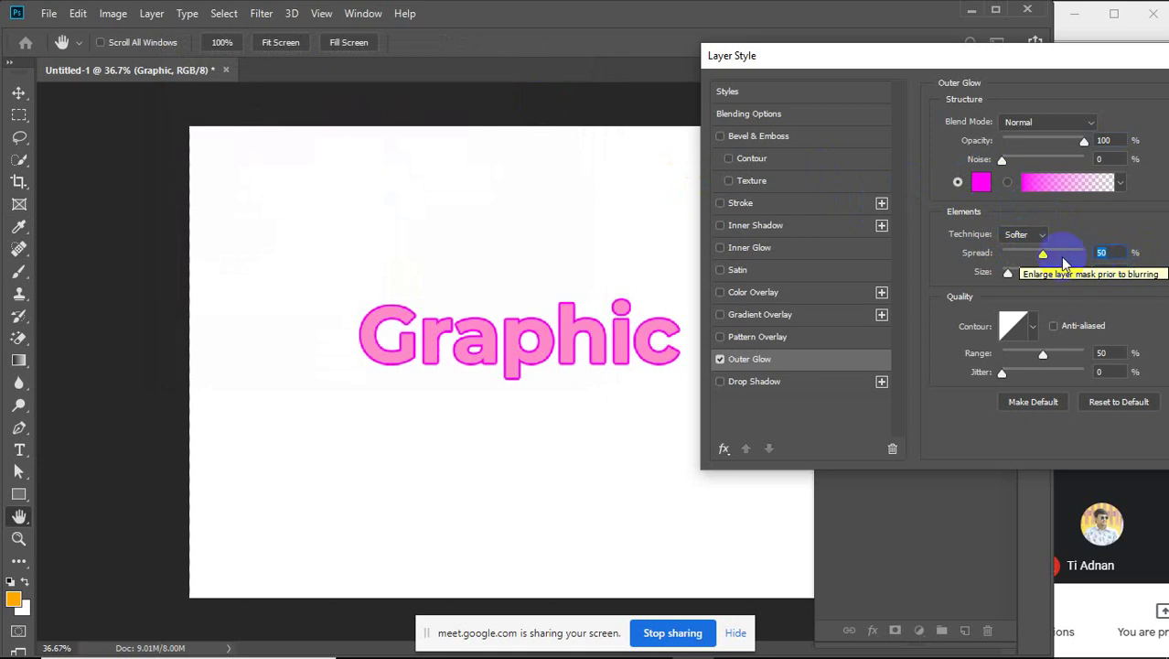
# Set the outer glow's size to 15 px
pyautogui.click(1102, 269)
pyautogui.press('Up')
pyautogui.press('Up')
pyautogui.press('Up')
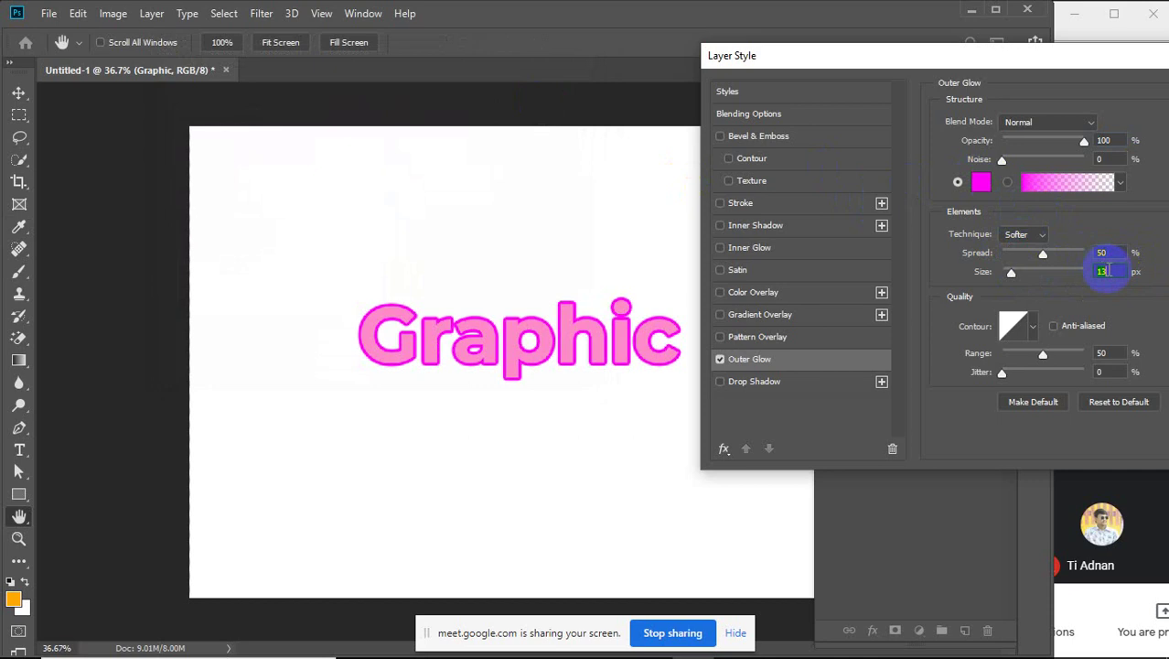
pyautogui.press('Up')
pyautogui.press('Up')
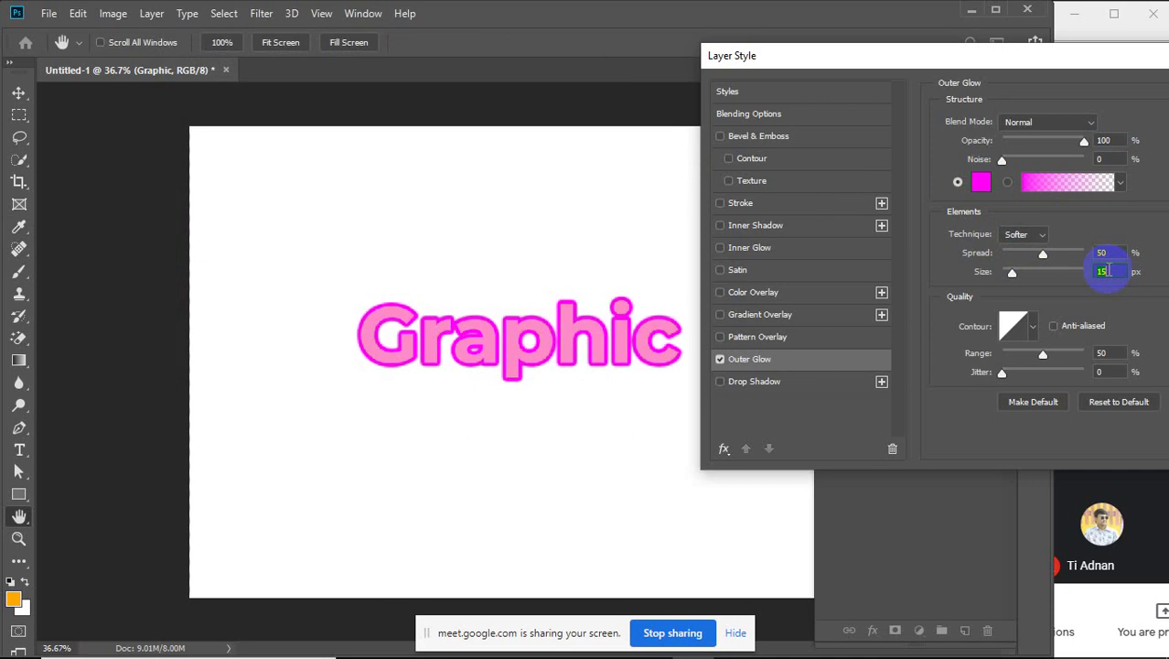
# Try higher and lower spread amounts for the outer glow and settle on 35%
pyautogui.click(1105, 253)
pyautogui.press('Up')
pyautogui.press('Up')
pyautogui.press('Up')
pyautogui.press('Up')
pyautogui.press('Up')
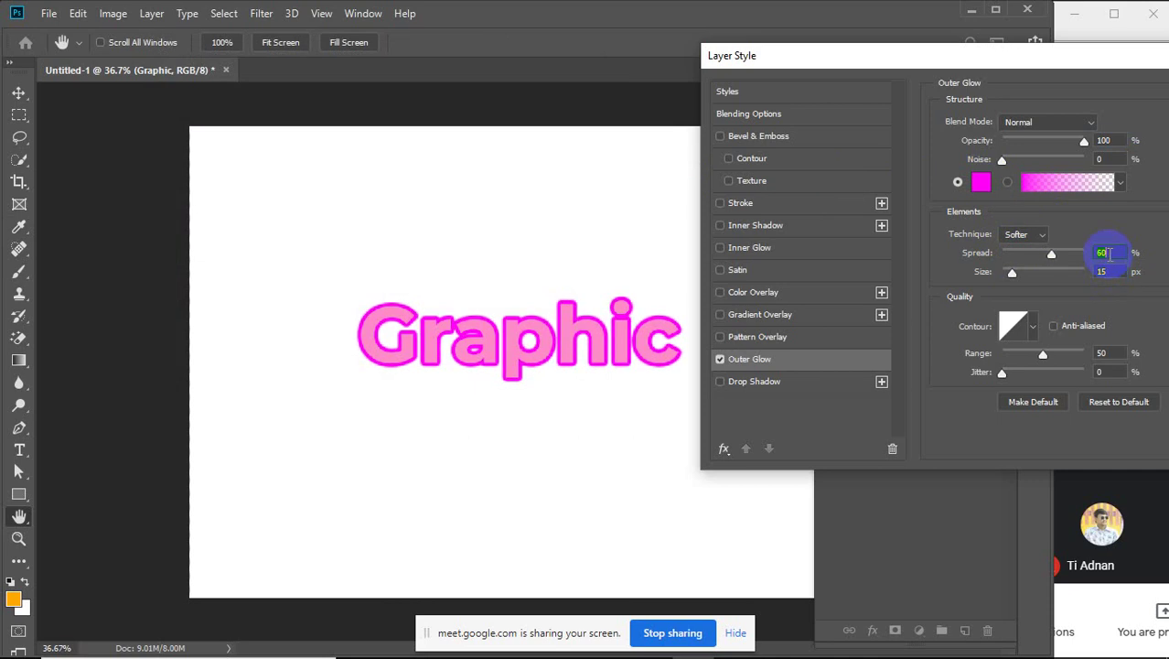
pyautogui.press('Down')
pyautogui.press('Down')
pyautogui.press('Down')
pyautogui.press('Down')
pyautogui.press('Down')
pyautogui.press('Down')
pyautogui.press('Down')
pyautogui.press('Down')
pyautogui.press('Down')
pyautogui.press('Down')
pyautogui.press('Down')
pyautogui.press('Down')
pyautogui.press('Down')
pyautogui.press('Down')
pyautogui.press('Down')
pyautogui.press('Down')
pyautogui.press('Down')
pyautogui.press('Down')
pyautogui.press('Down')
pyautogui.press('Down')
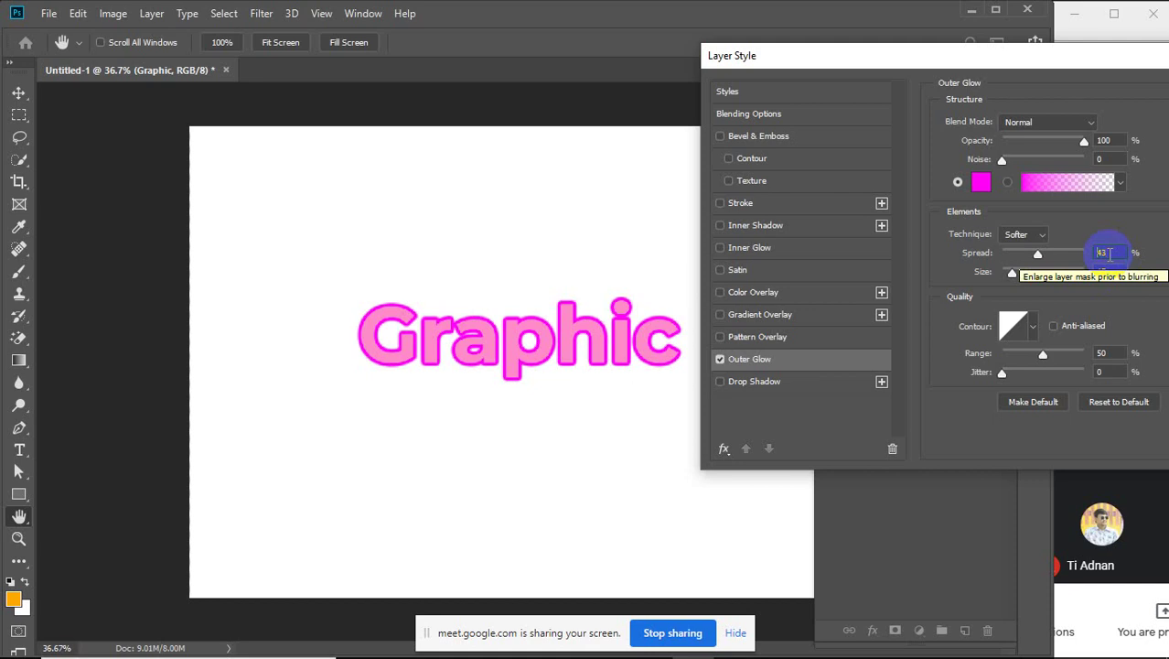
pyautogui.press('Down')
pyautogui.press('Down')
pyautogui.press('Down')
pyautogui.press('Down')
pyautogui.press('Down')
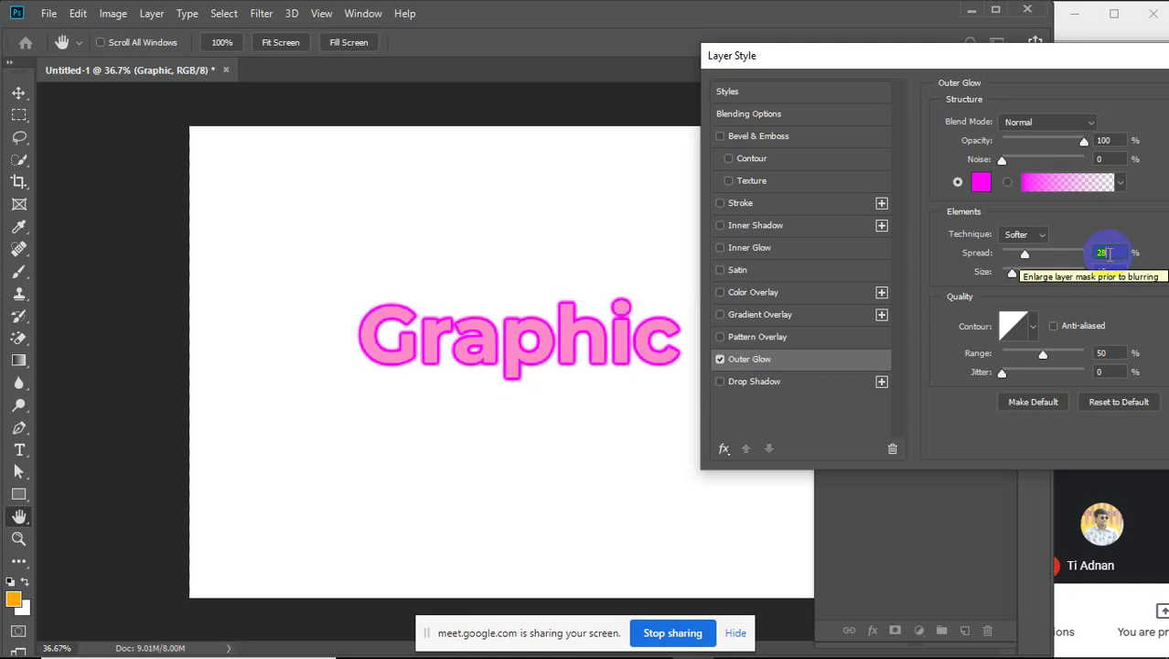
pyautogui.press('Down')
pyautogui.press('Down')
pyautogui.press('Up')
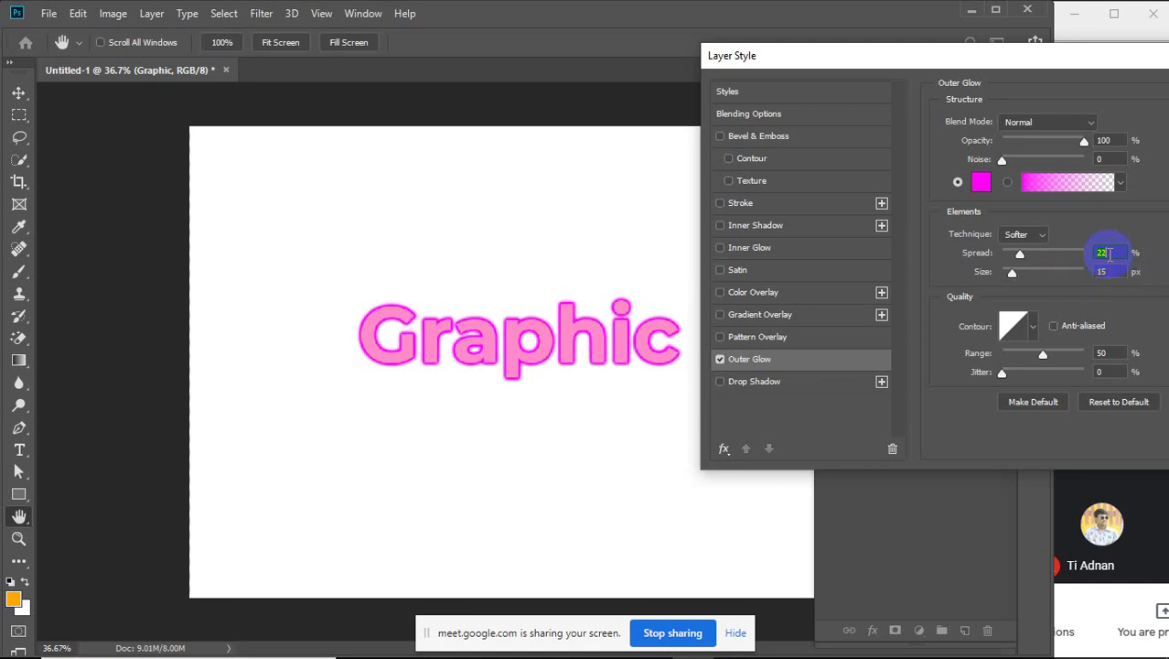
pyautogui.press('Up')
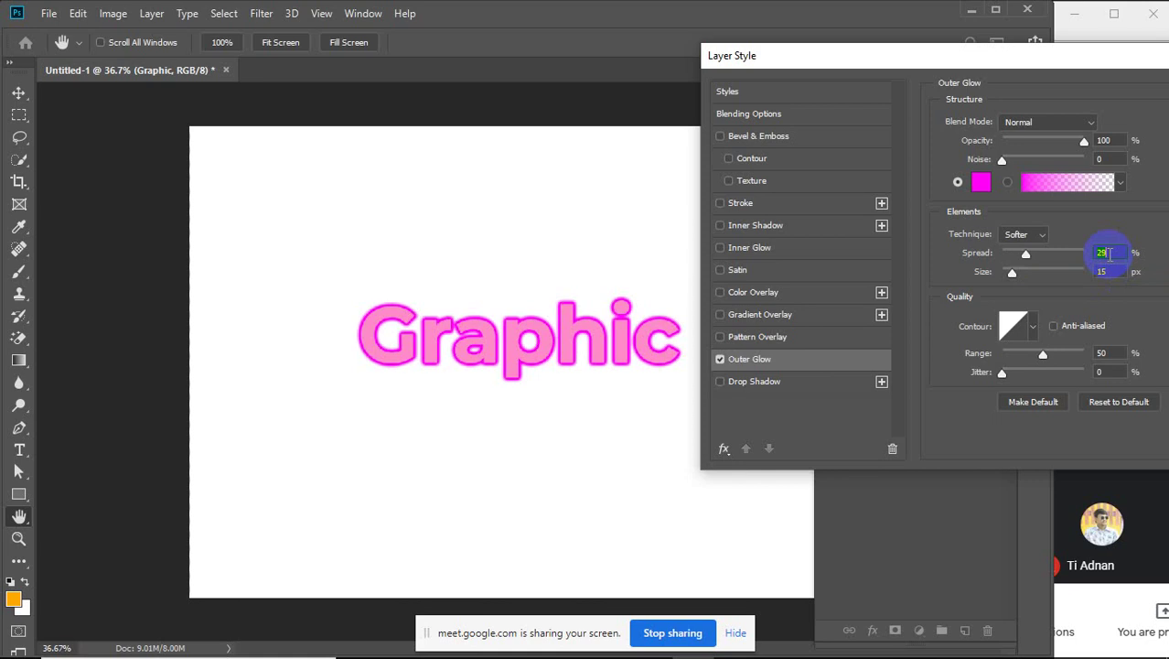
pyautogui.press('Up')
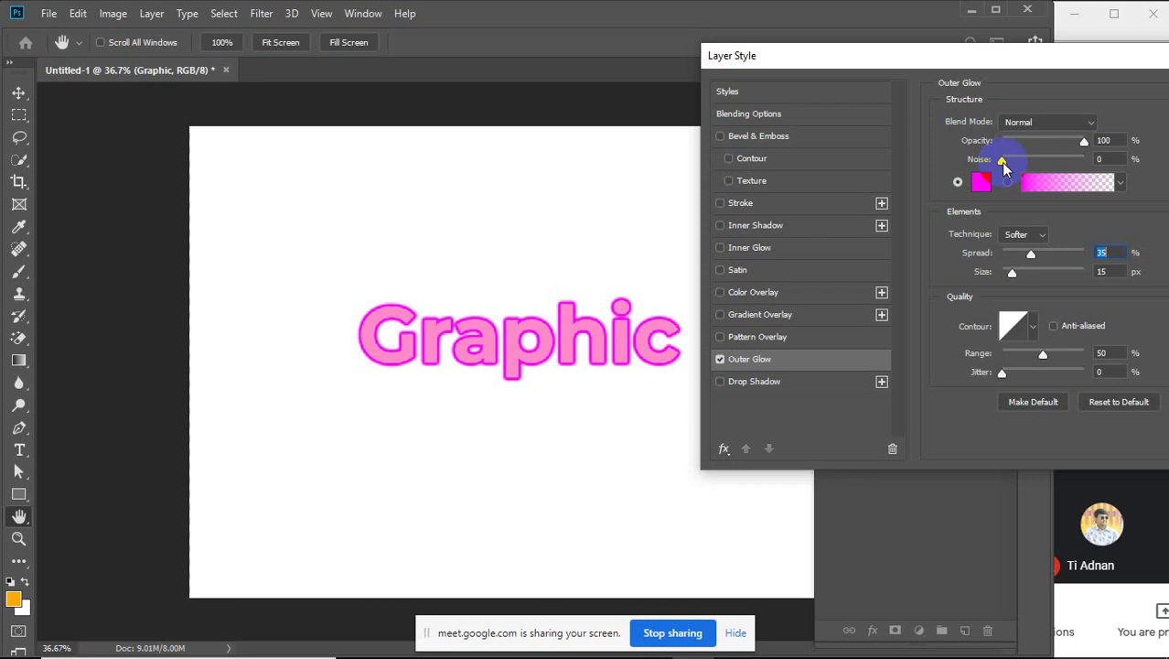
# Try a 52% range for the outer glow, return it to 50%, and apply the layer style
pyautogui.moveTo(1003, 165)
pyautogui.mouseDown()
pyautogui.moveTo(1089, 169)
pyautogui.moveTo(957, 166)
pyautogui.moveTo(1089, 171)
pyautogui.moveTo(979, 169)
pyautogui.moveTo(1002, 169)
pyautogui.mouseUp()
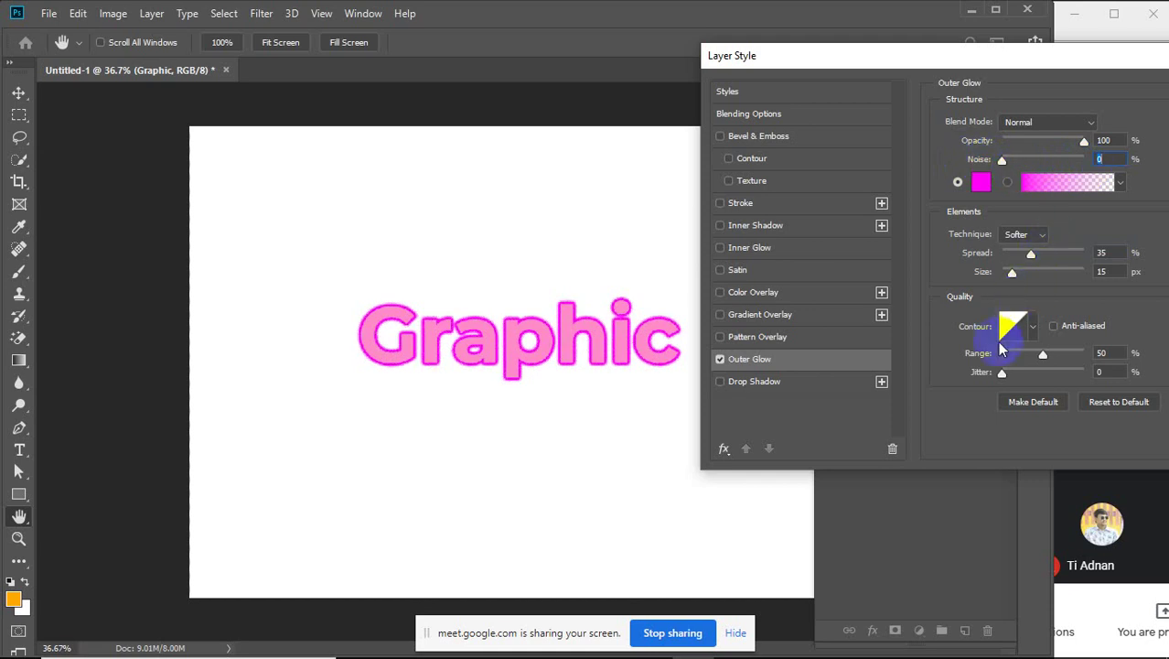
pyautogui.moveTo(1042, 354)
pyautogui.mouseDown()
pyautogui.moveTo(1068, 356)
pyautogui.moveTo(986, 359)
pyautogui.moveTo(1128, 357)
pyautogui.moveTo(1027, 356)
pyautogui.moveTo(1015, 359)
pyautogui.moveTo(1057, 371)
pyautogui.moveTo(1096, 353)
pyautogui.moveTo(1084, 372)
pyautogui.moveTo(1111, 373)
pyautogui.moveTo(979, 383)
pyautogui.moveTo(978, 365)
pyautogui.moveTo(1006, 379)
pyautogui.moveTo(997, 358)
pyautogui.moveTo(1047, 365)
pyautogui.mouseUp()
pyautogui.click(1118, 359)
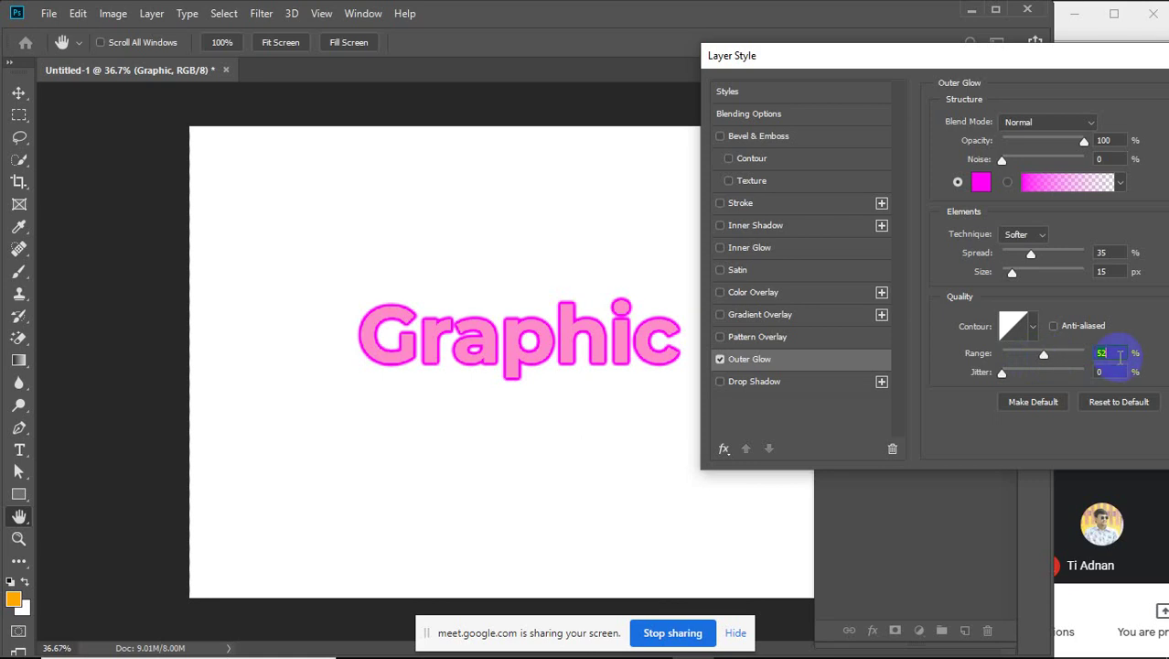
pyautogui.press('Down')
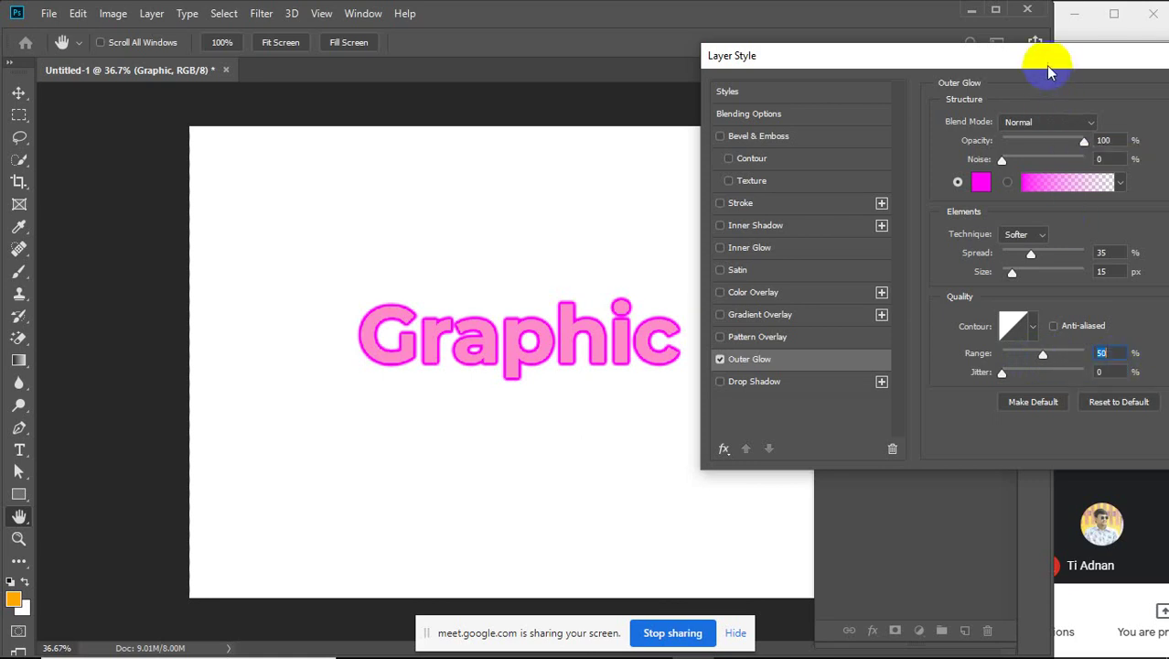
pyautogui.moveTo(1041, 57); pyautogui.dragTo(753, 53)
pyautogui.click(1018, 90)
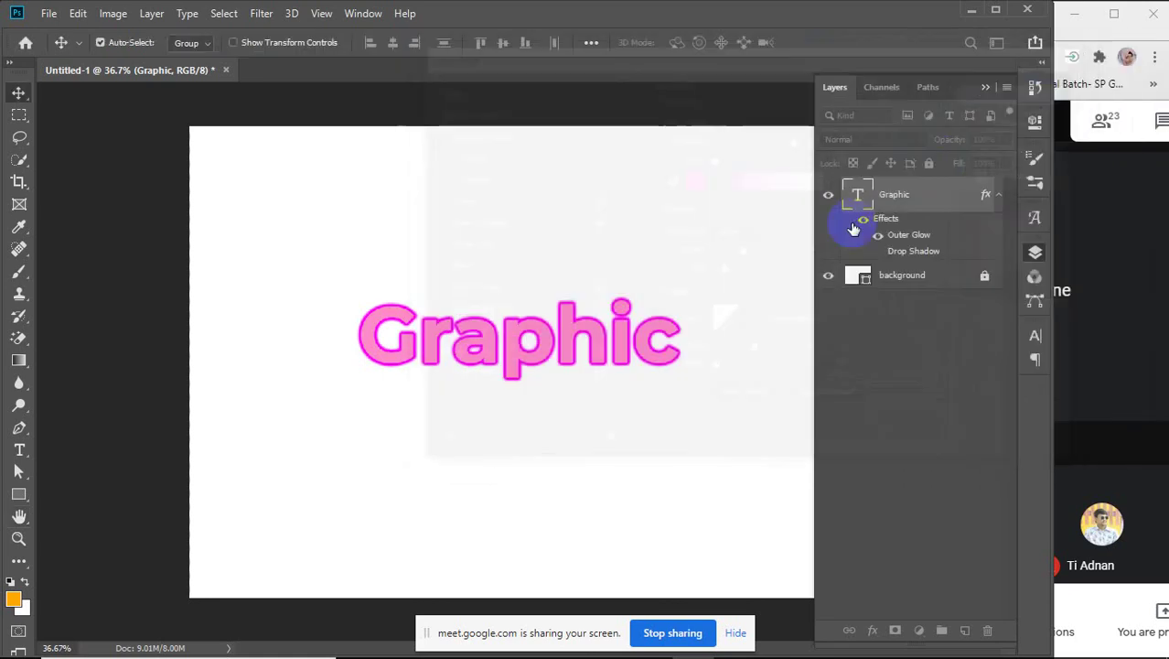
# Unlock the background layer, reset the foreground colour to black and fill the layer with it
pyautogui.click(902, 265)
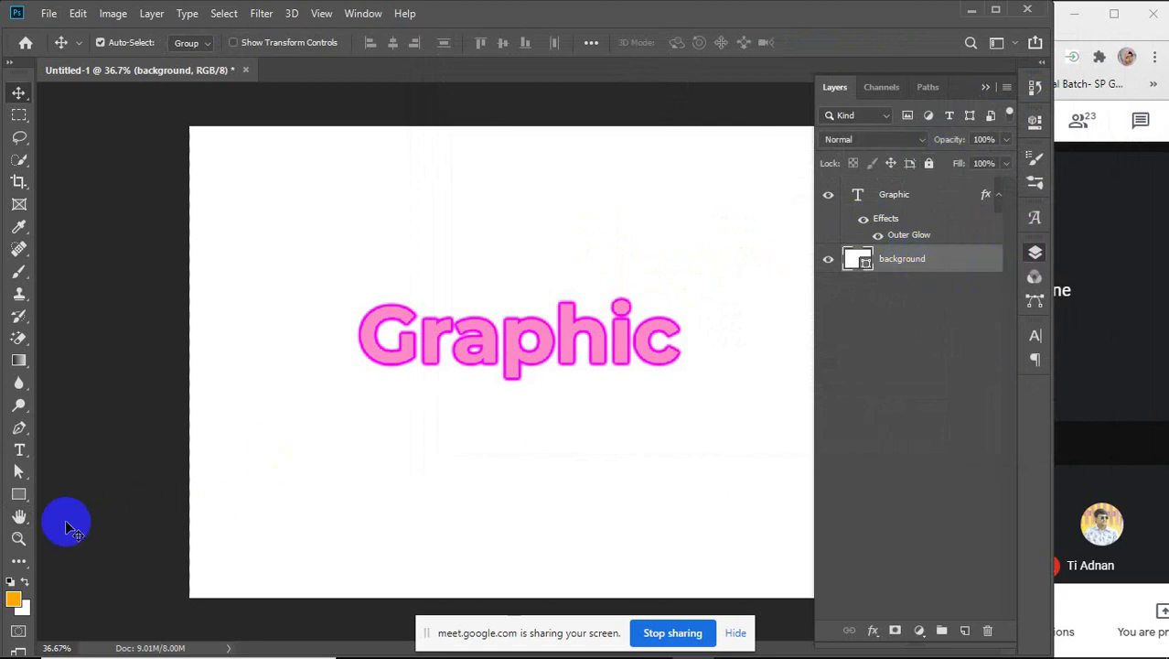
pyautogui.click(10, 583)
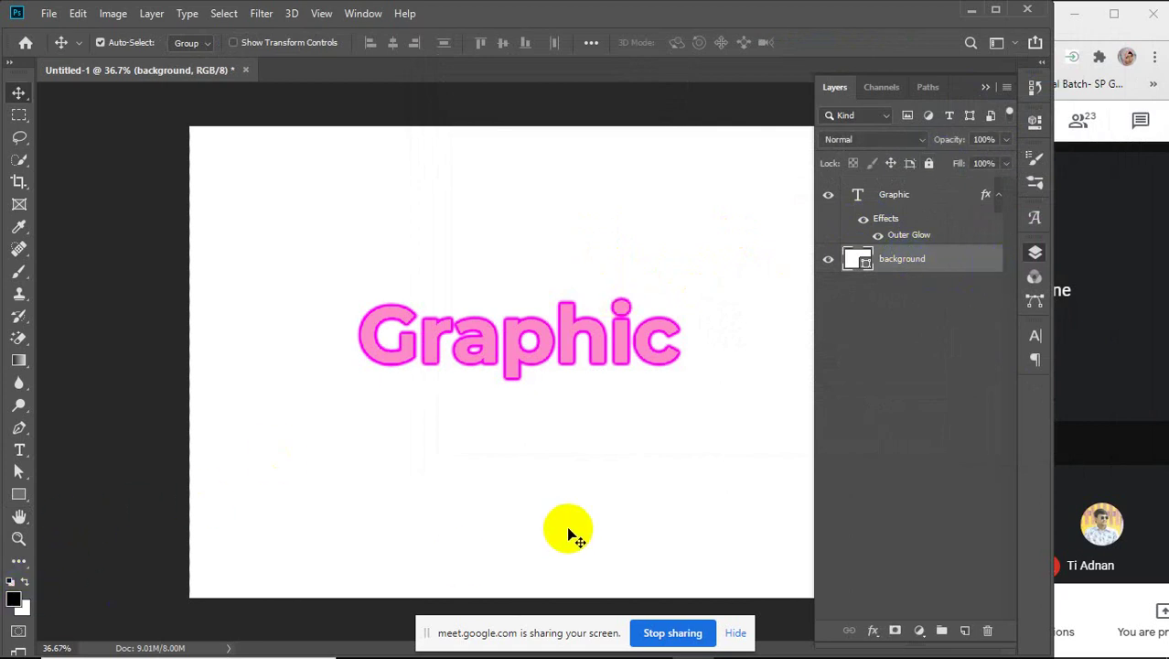
pyautogui.hotkey('alt', 'BackSpace')
pyautogui.press('ctrl')
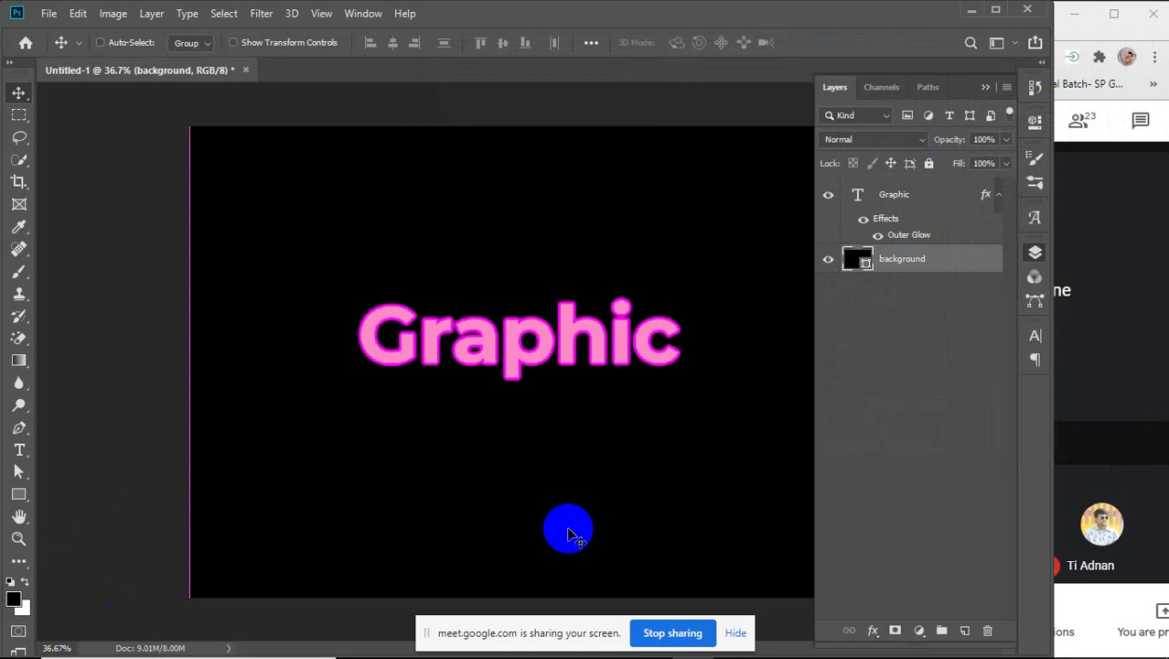
pyautogui.hotkey('ctrl', 't')
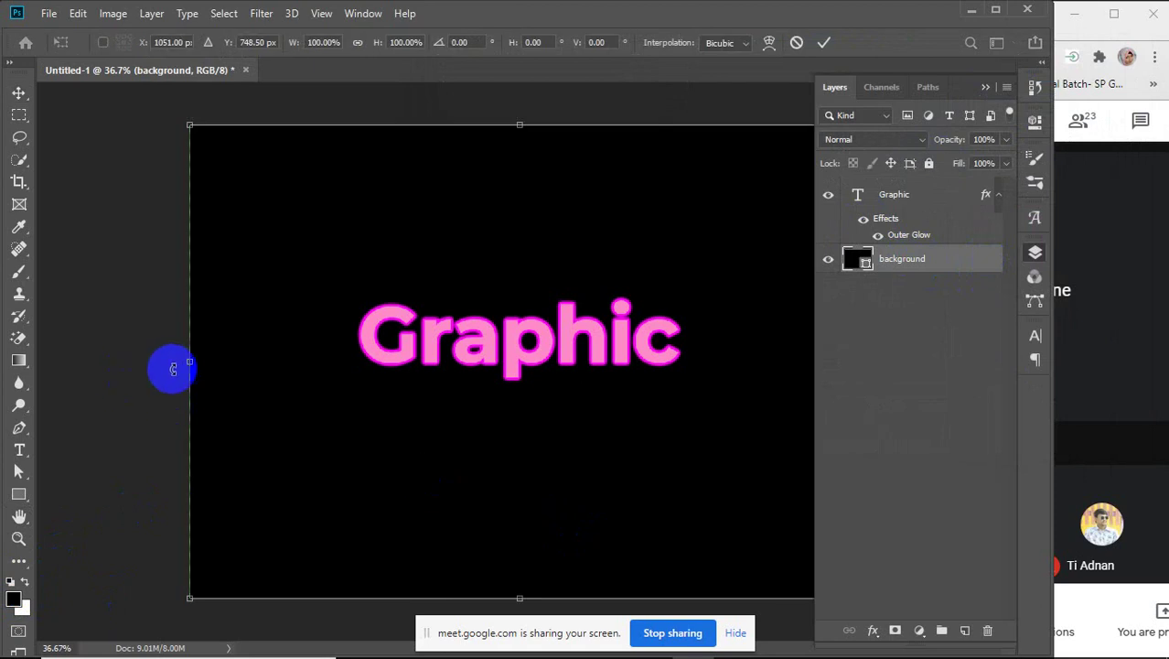
pyautogui.moveTo(186, 363); pyautogui.dragTo(180, 367)
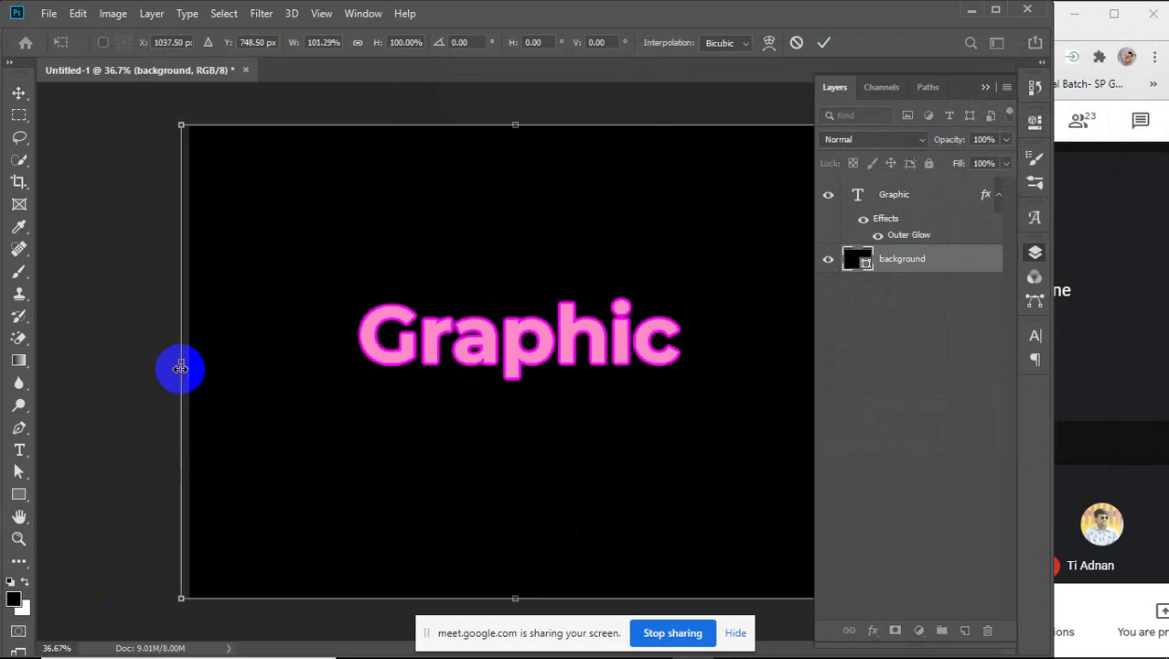
pyautogui.press('Escape')
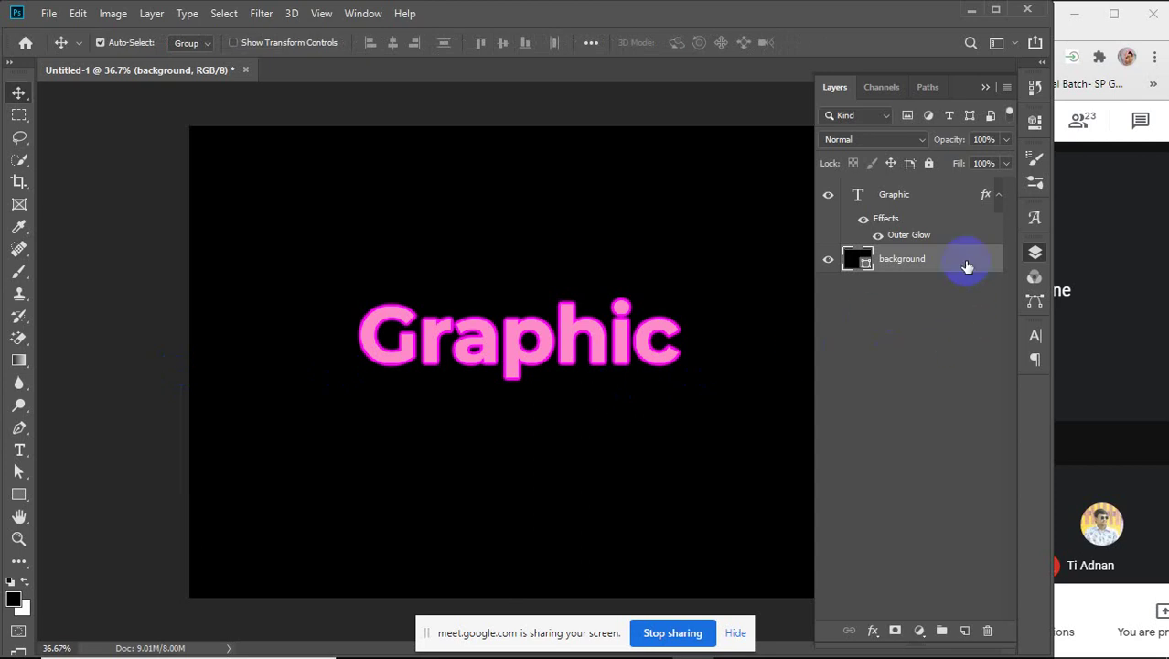
# Lock the background layer and select the Graphic text layer
pyautogui.click(929, 163)
pyautogui.click(931, 198)
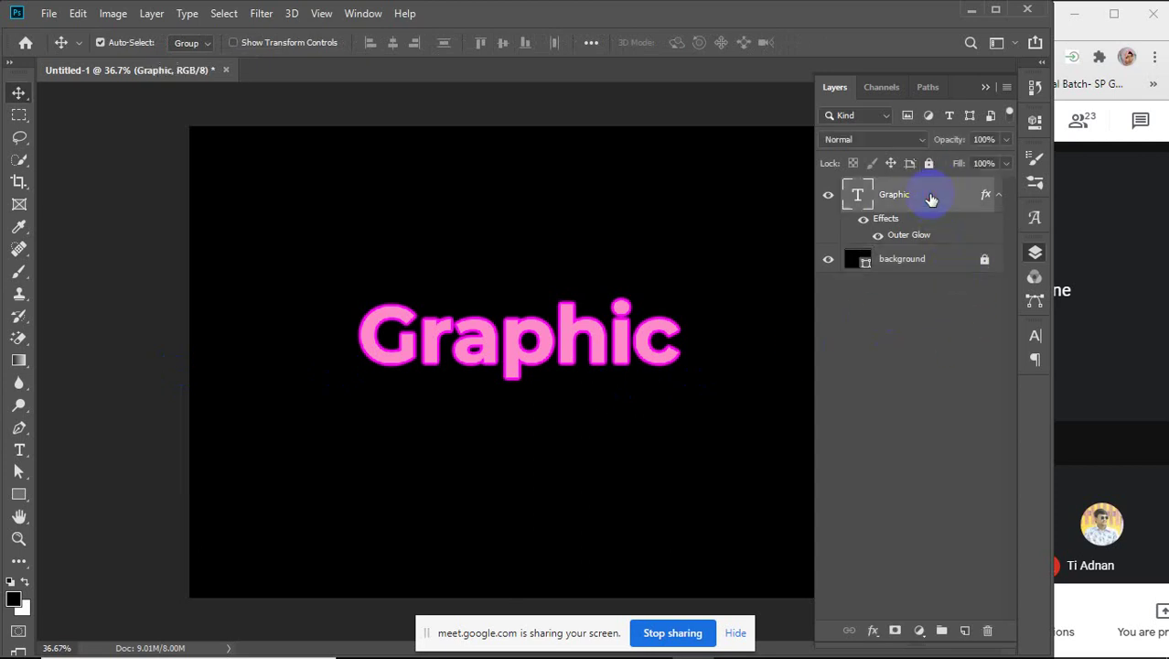
pyautogui.click(465, 348)
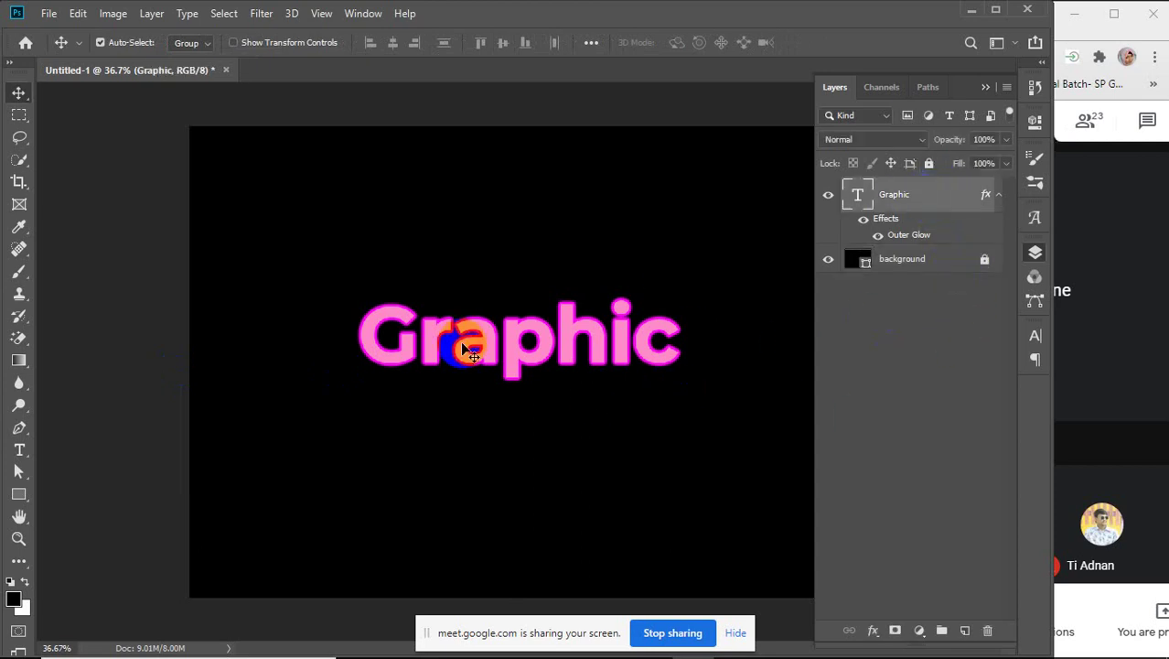
pyautogui.scroll(3, 463, 346)
pyautogui.scroll(-2, 462, 349)
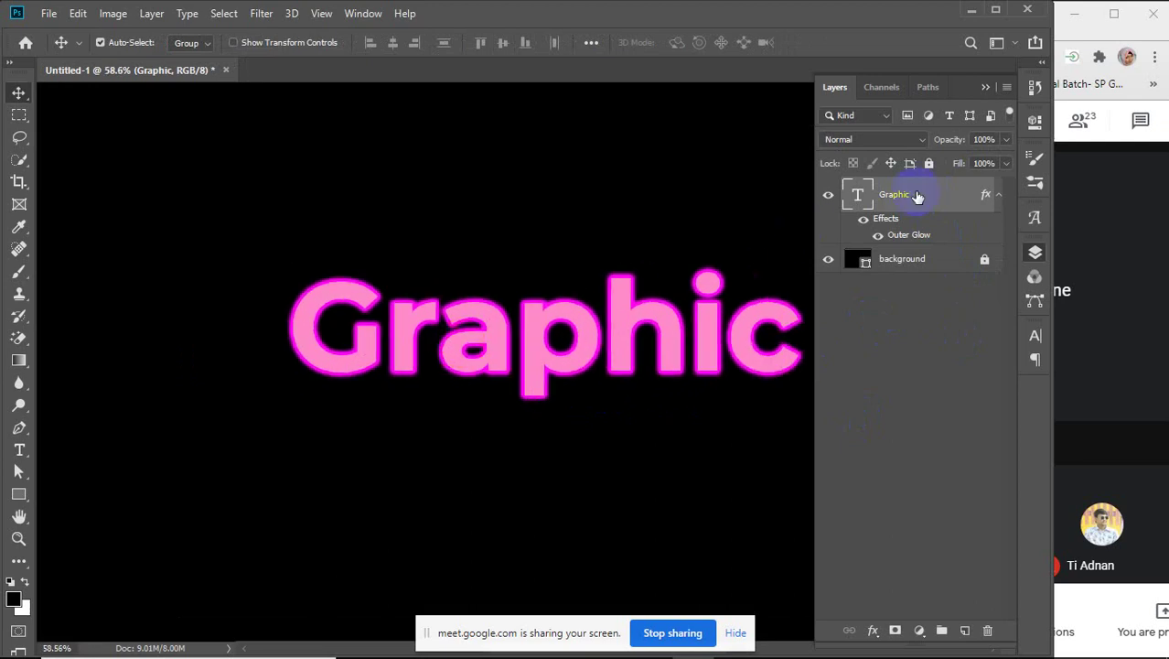
# Try different text colours for the word "Graphic", settle on light pink, ffa3d3, and commit the text edit
pyautogui.click(19, 449)
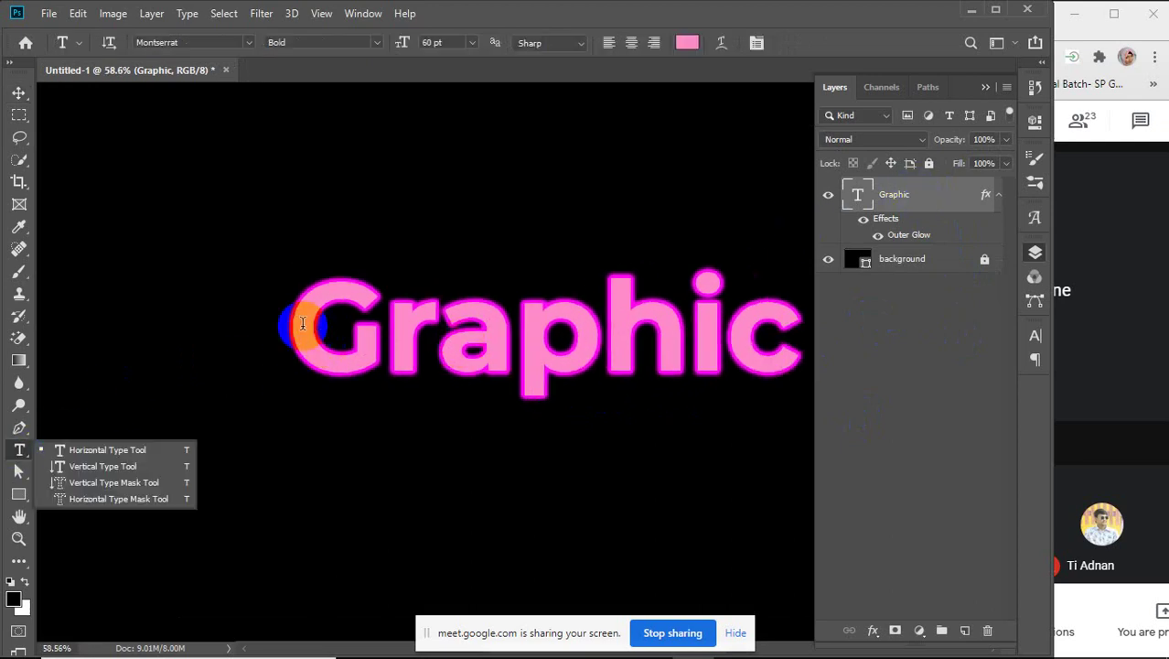
pyautogui.moveTo(303, 323); pyautogui.dragTo(824, 323)
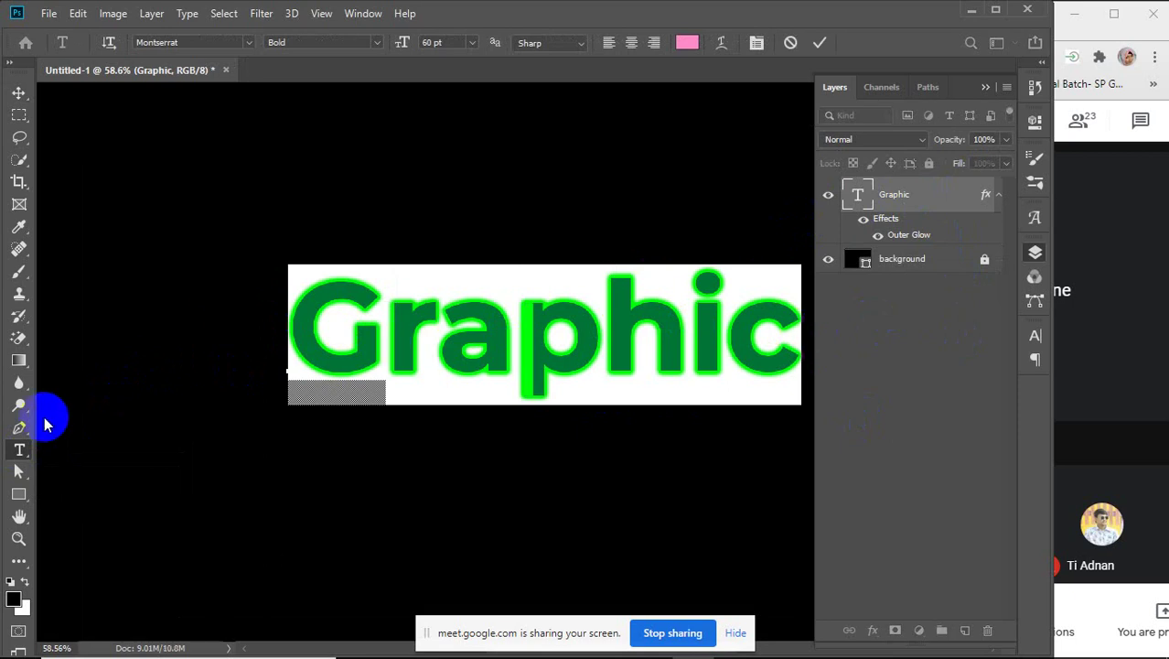
pyautogui.click(687, 41)
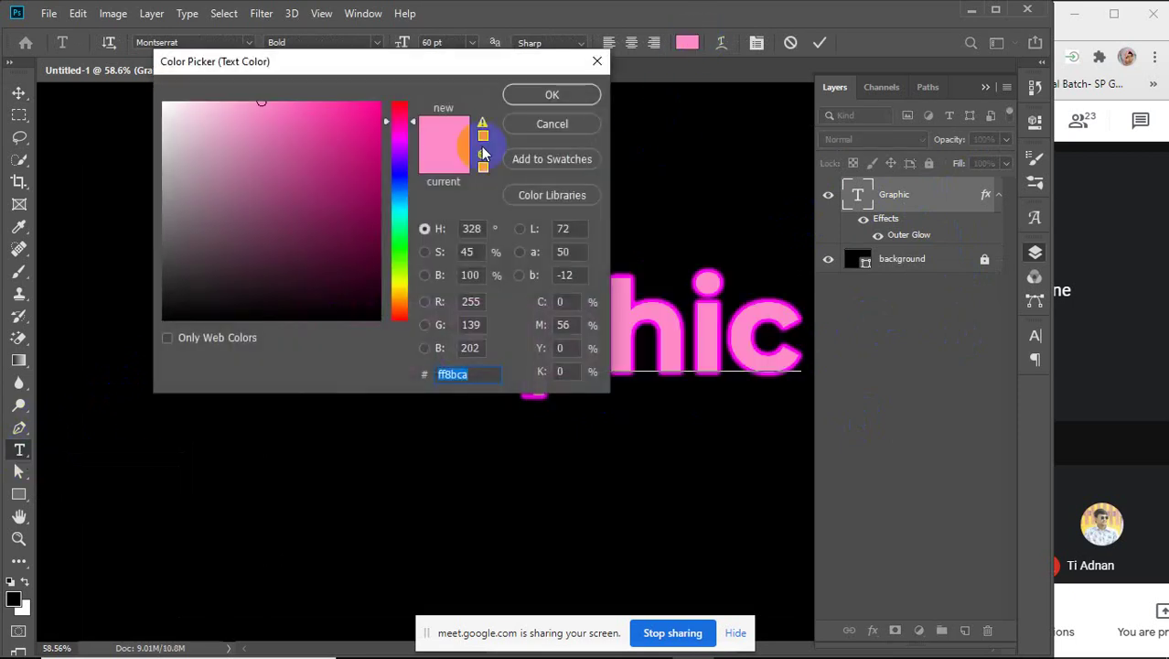
pyautogui.moveTo(253, 123); pyautogui.dragTo(350, 99)
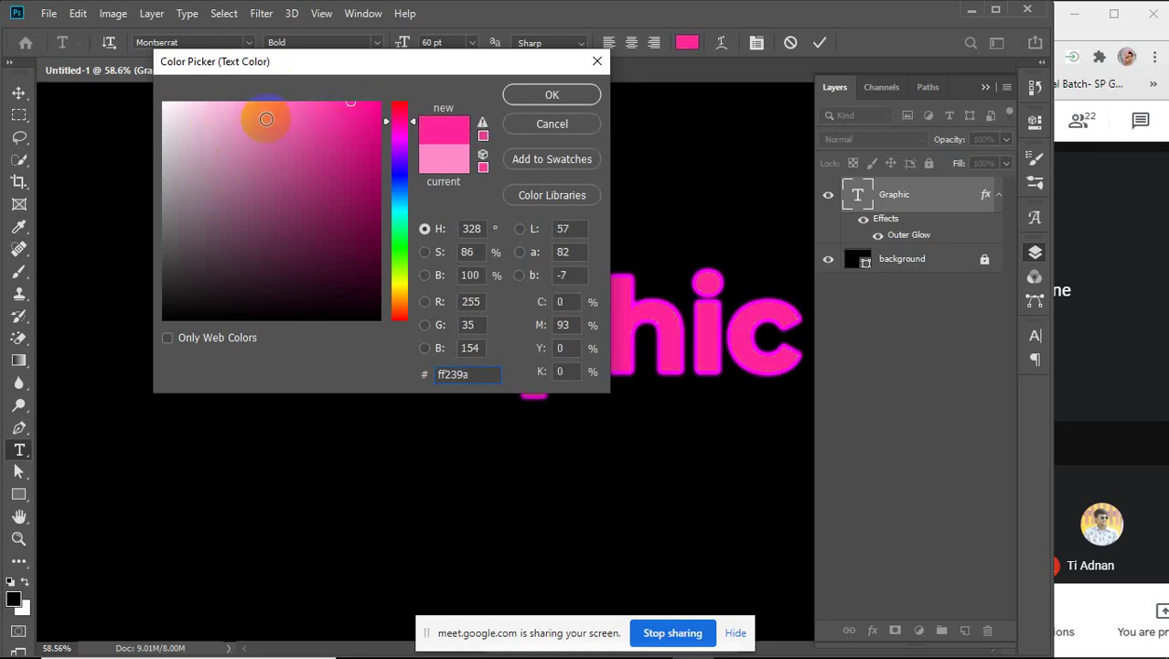
pyautogui.click(400, 166)
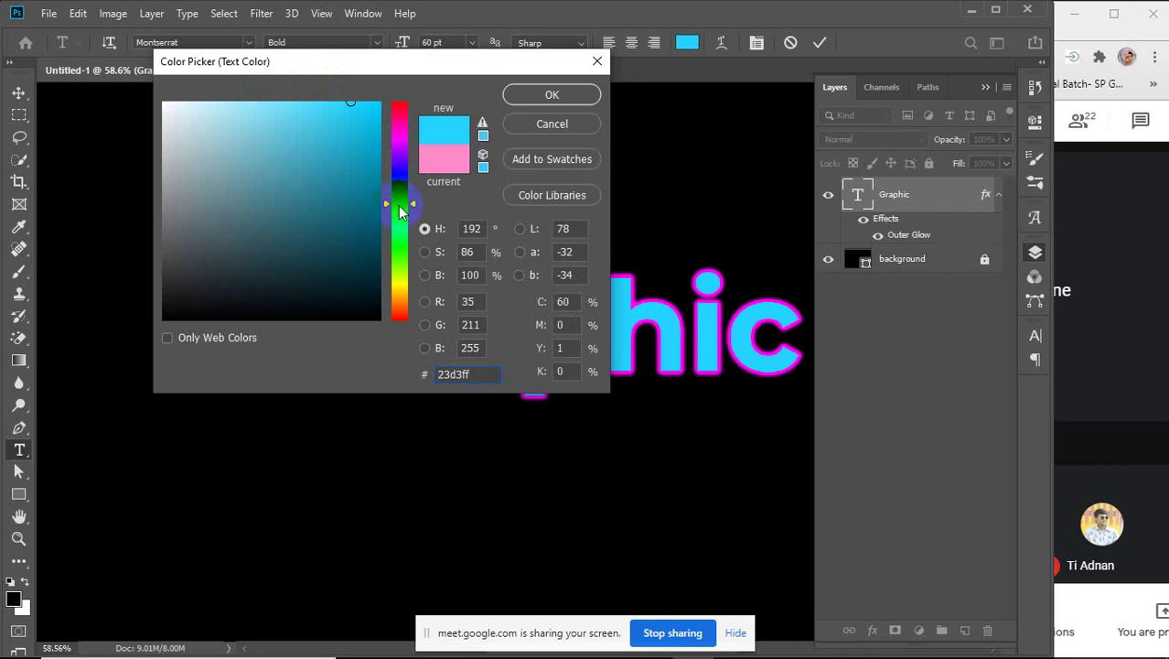
pyautogui.moveTo(399, 210); pyautogui.dragTo(399, 122)
pyautogui.moveTo(311, 148)
pyautogui.mouseDown()
pyautogui.moveTo(220, 101)
pyautogui.moveTo(240, 101)
pyautogui.mouseUp()
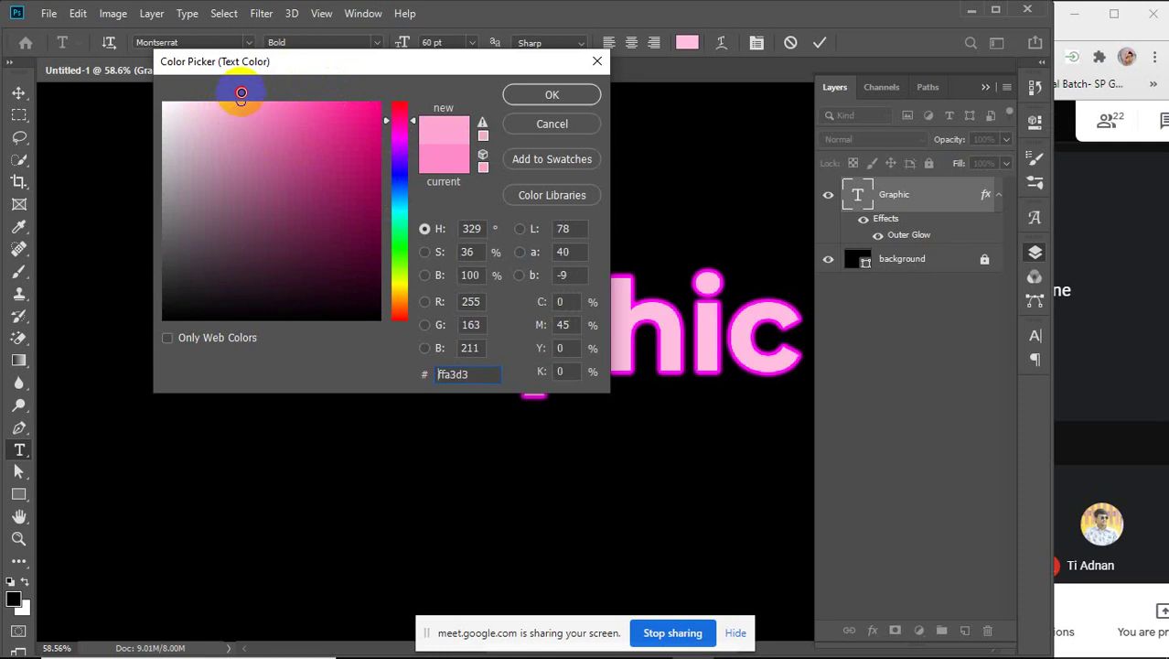
pyautogui.click(528, 93)
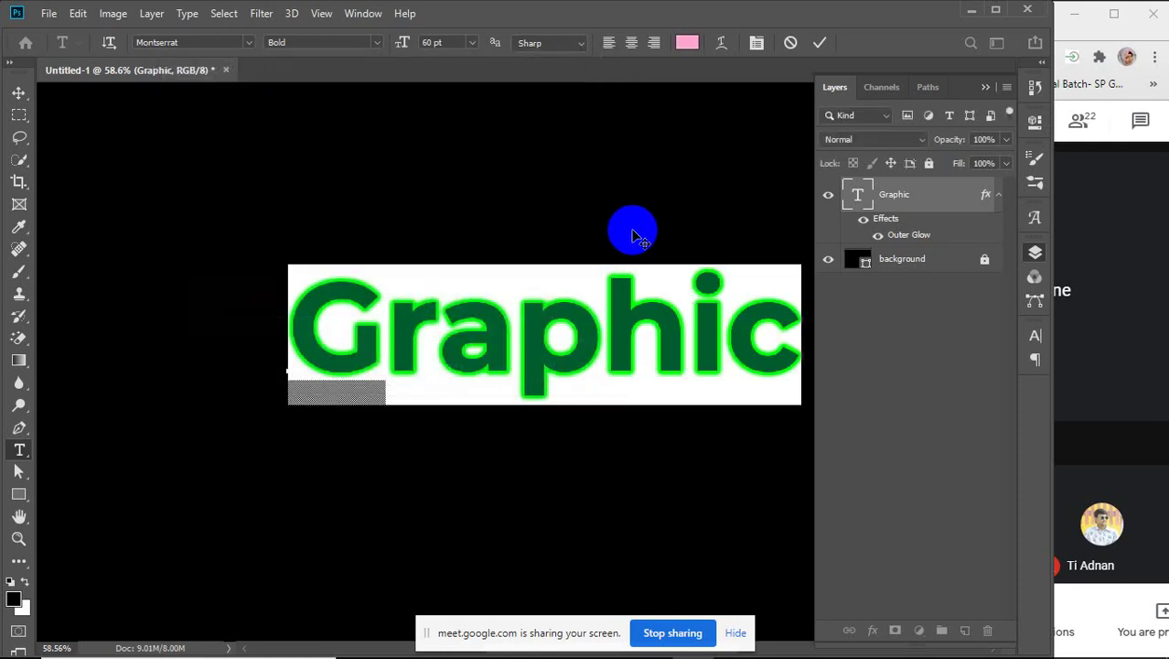
pyautogui.click(815, 44)
pyautogui.click(18, 92)
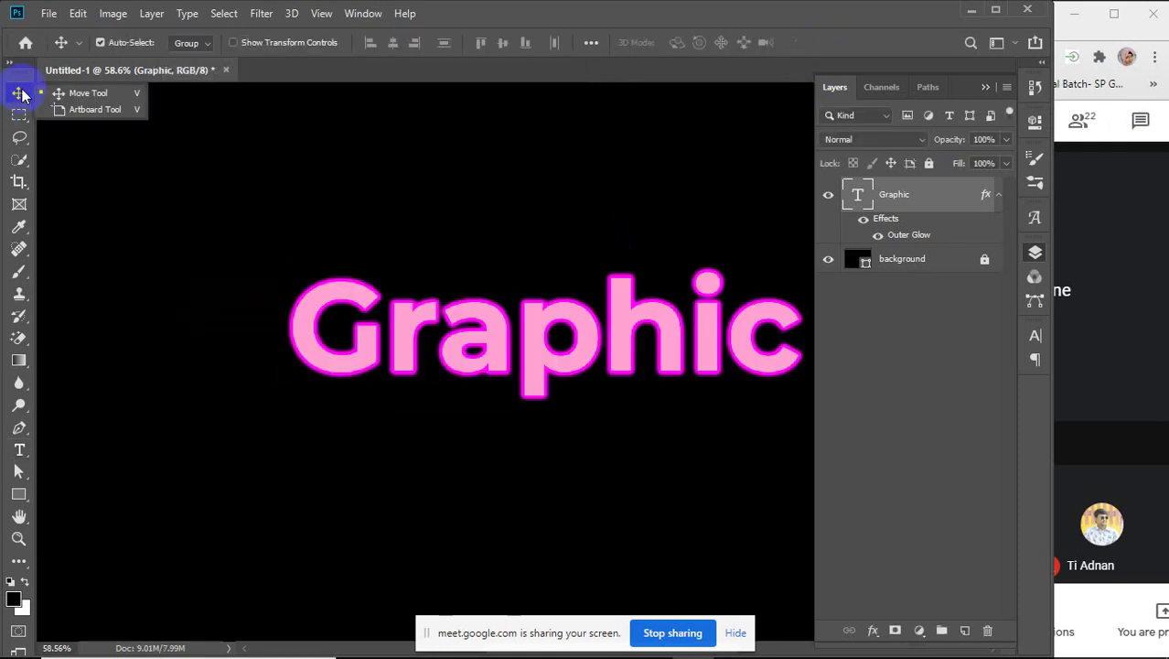
# Open the Graphic layer's outer glow settings and turn off the Outer Glow effect
pyautogui.moveTo(688, 392); pyautogui.dragTo(523, 384)
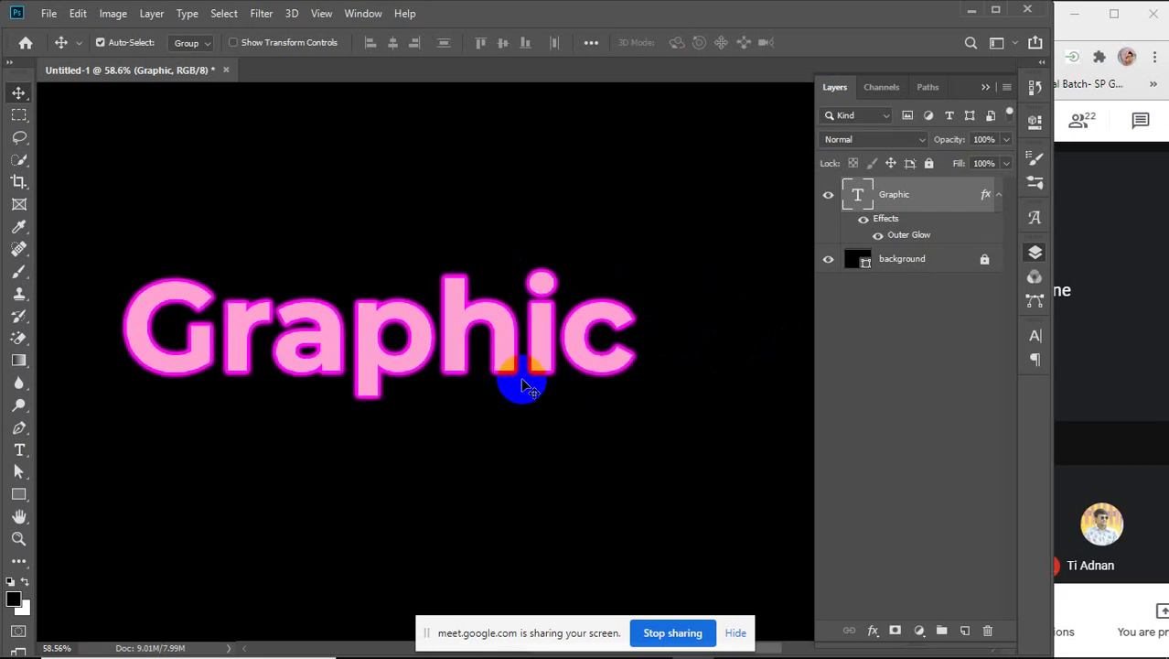
pyautogui.click(908, 237)
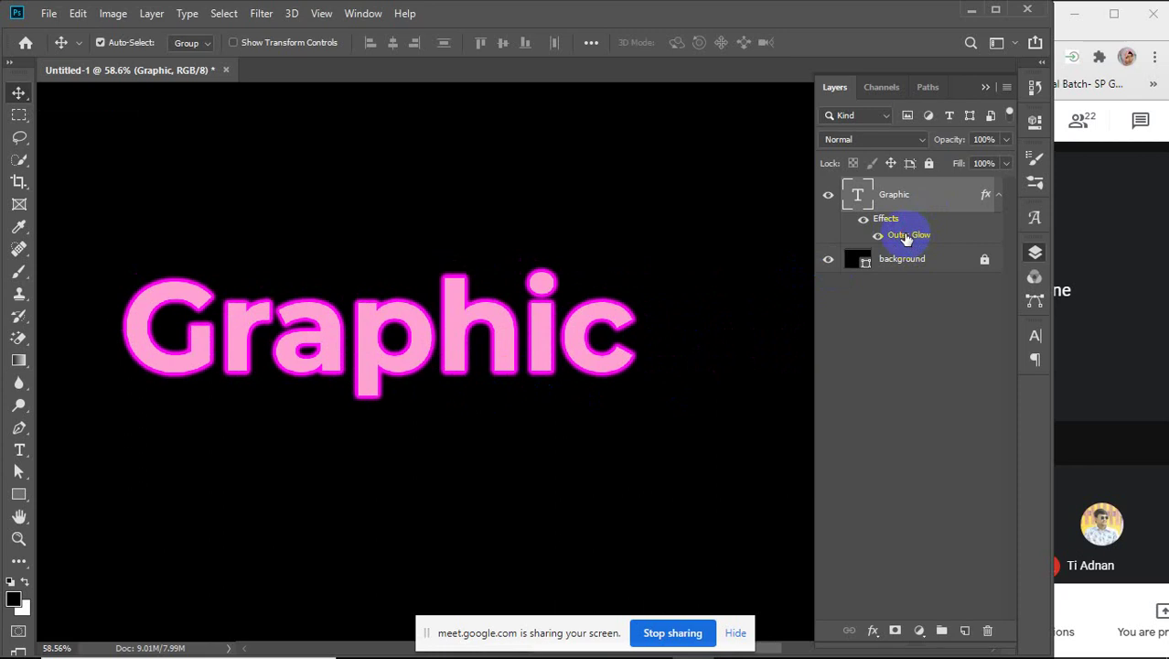
pyautogui.doubleClick(906, 237)
pyautogui.moveTo(597, 62); pyautogui.dragTo(897, 85)
pyautogui.click(735, 376)
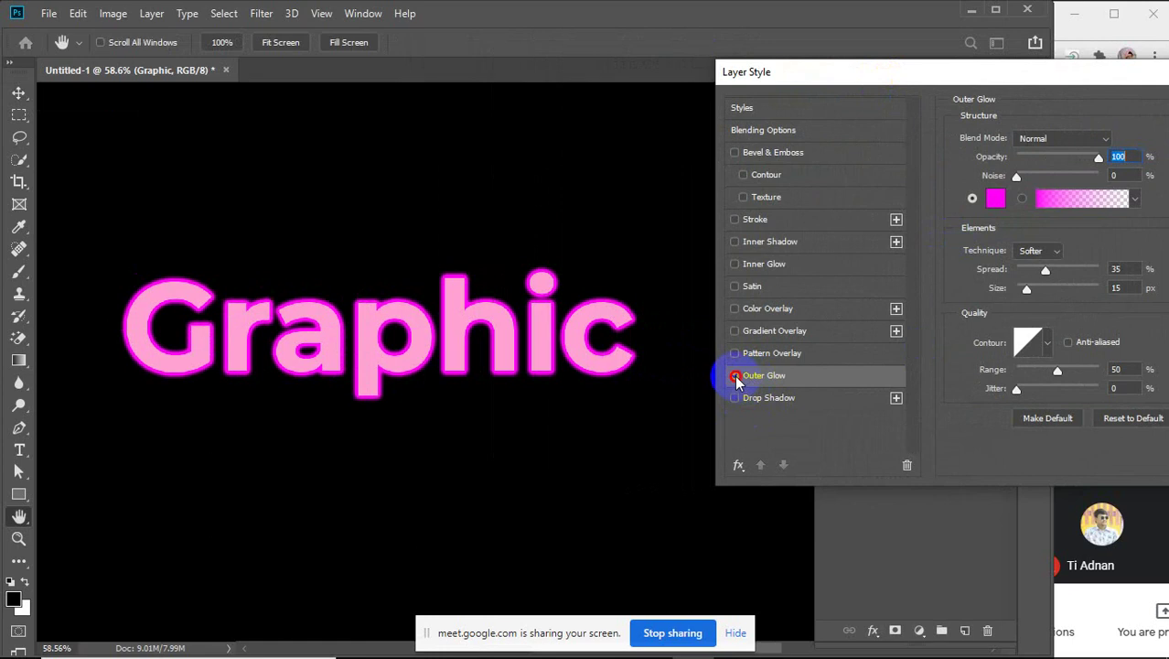
# Enable Pattern Overlay on the word "Graphic" and try several preset patterns, including the dotted one and the mottled black-and-white one
pyautogui.click(763, 355)
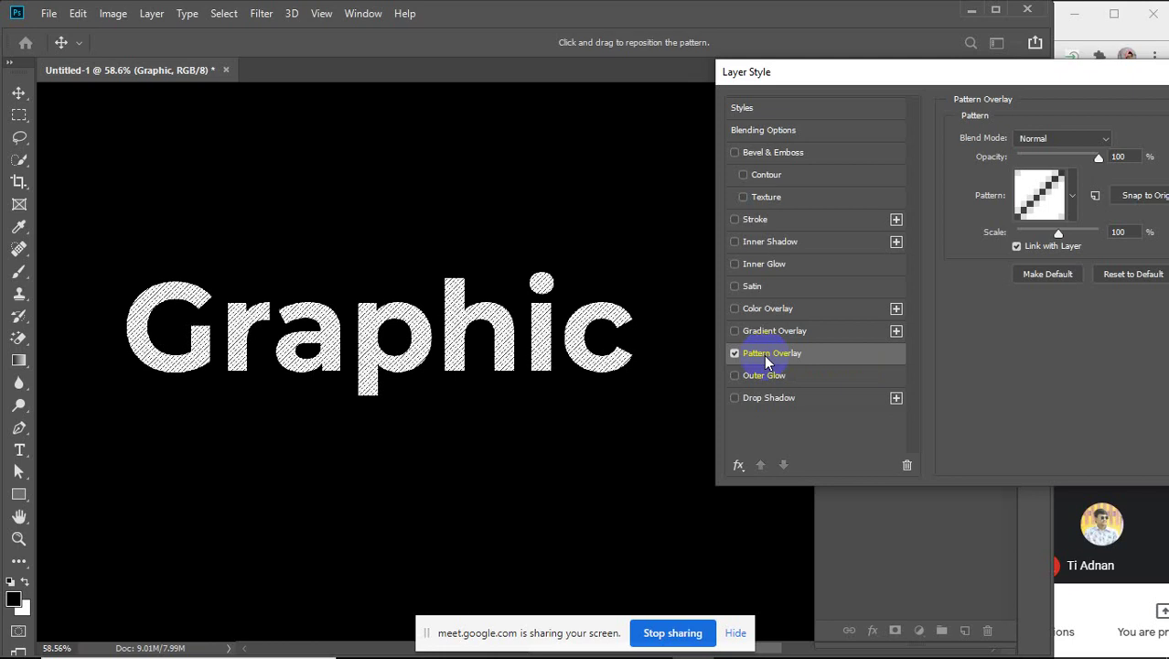
pyautogui.click(1098, 158)
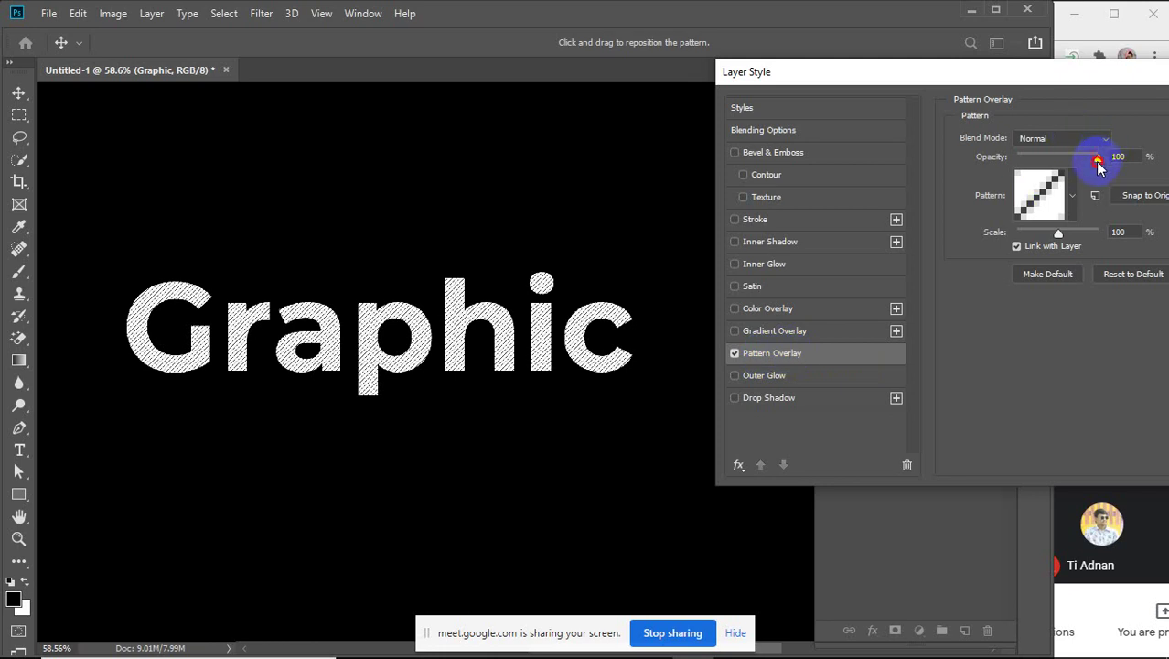
pyautogui.click(1073, 197)
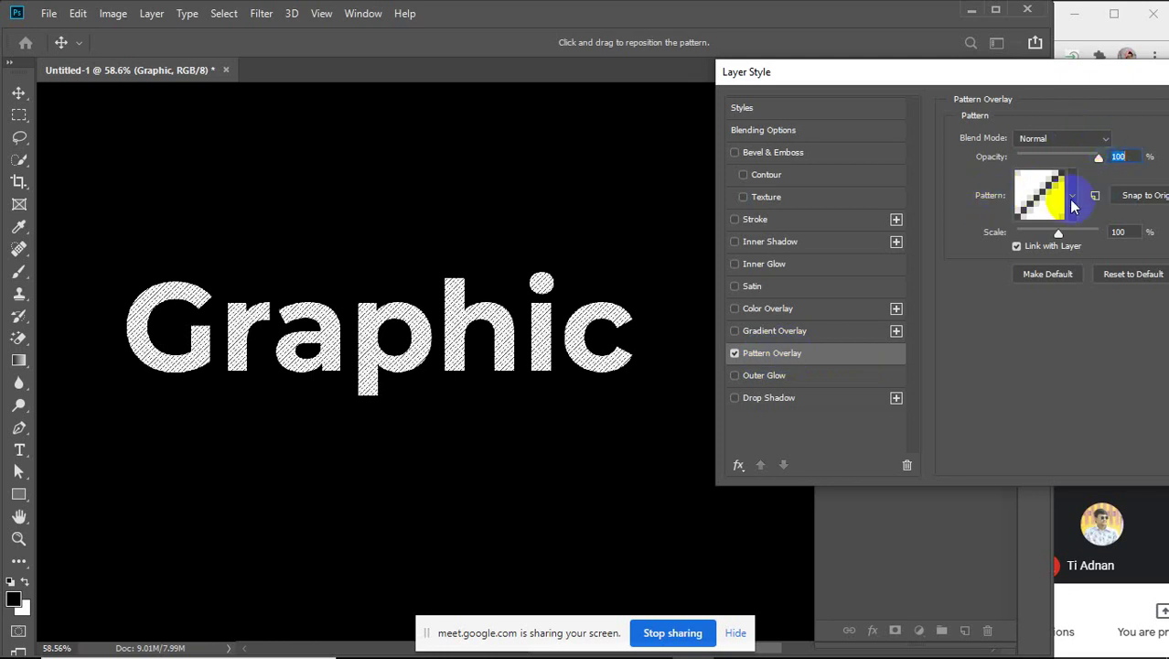
pyautogui.moveTo(1038, 83); pyautogui.dragTo(988, 71)
pyautogui.click(1022, 180)
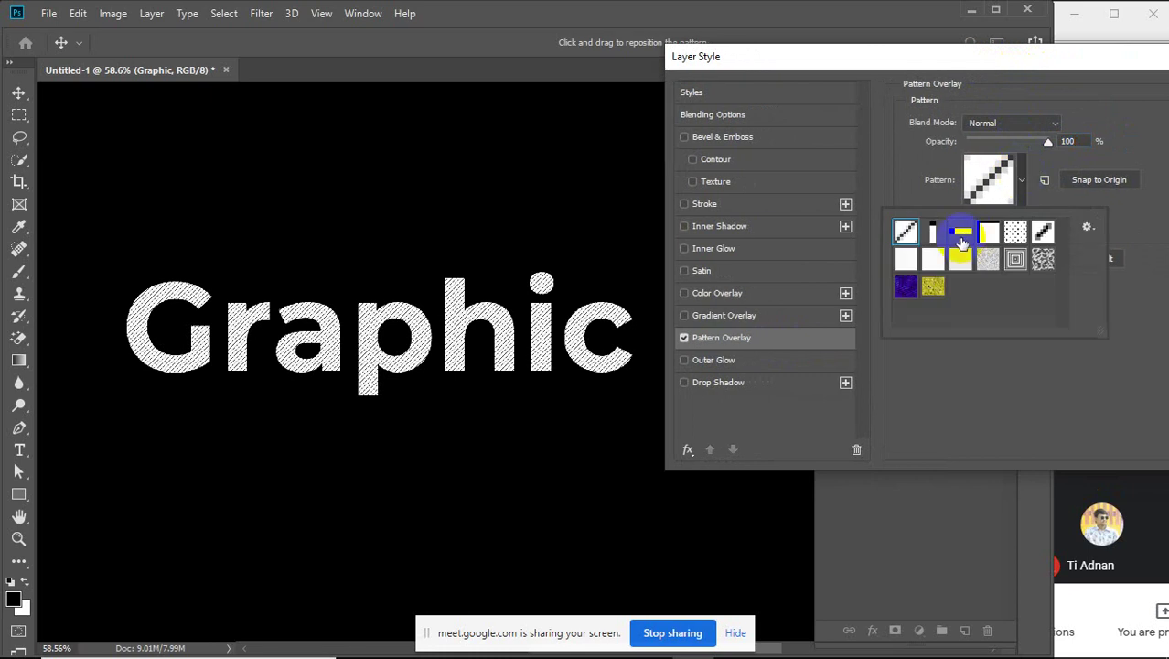
pyautogui.click(961, 238)
pyautogui.click(991, 232)
pyautogui.click(1013, 234)
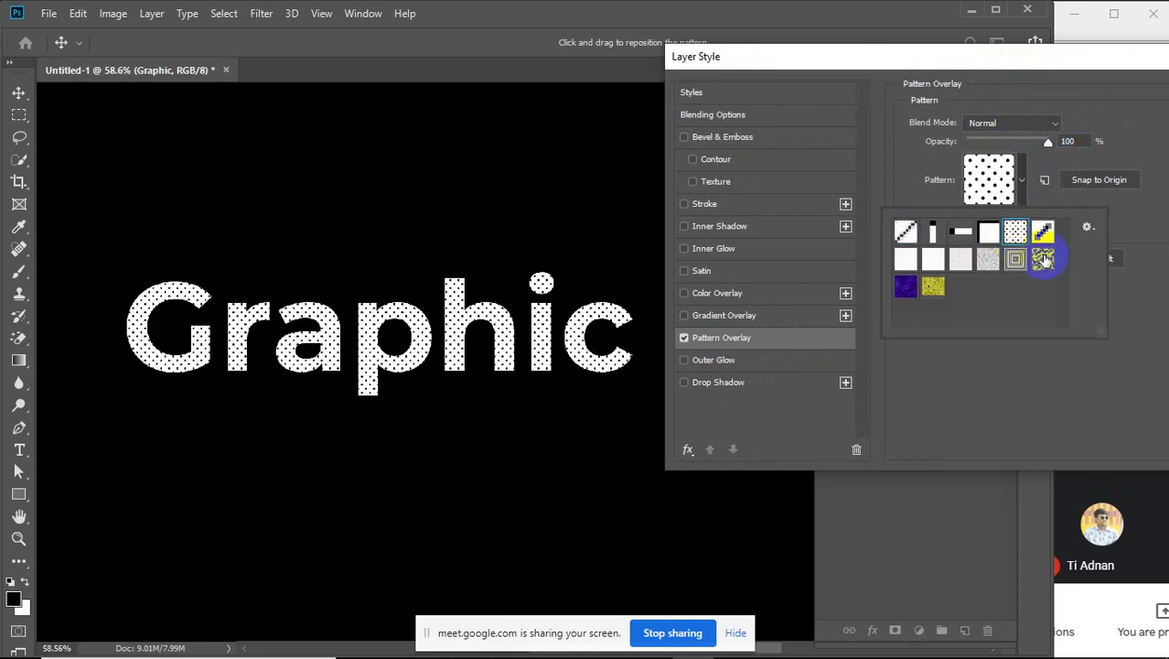
pyautogui.click(1044, 260)
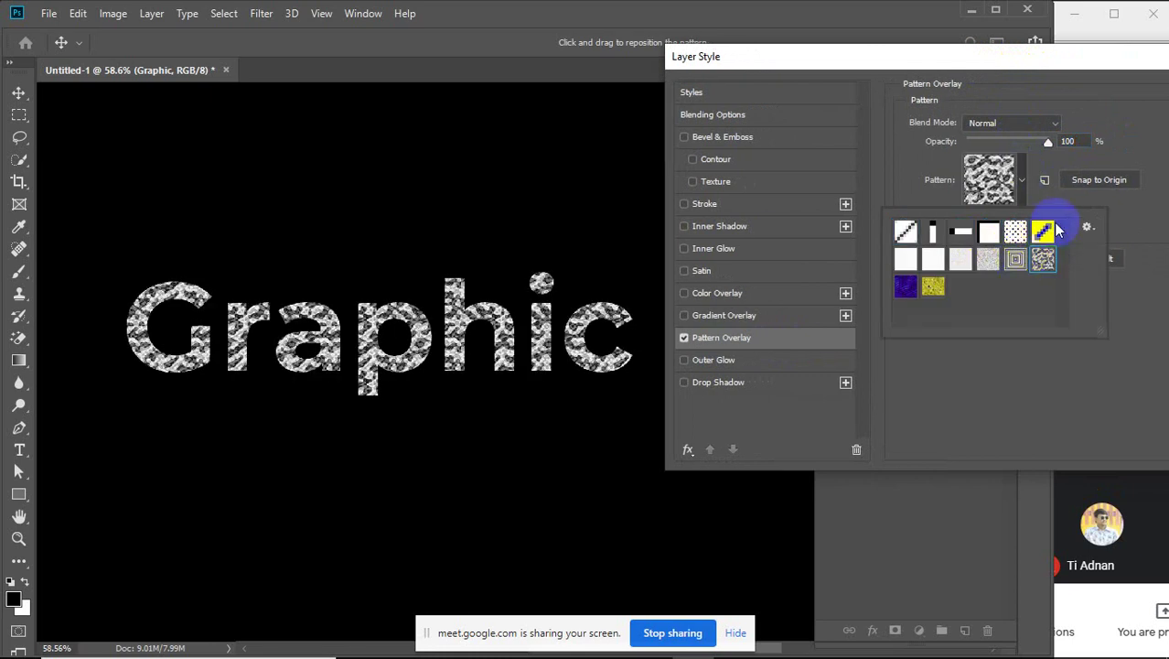
# Add the current mottled black-and-white pattern to the pattern presets as a new pattern
pyautogui.click(1087, 229)
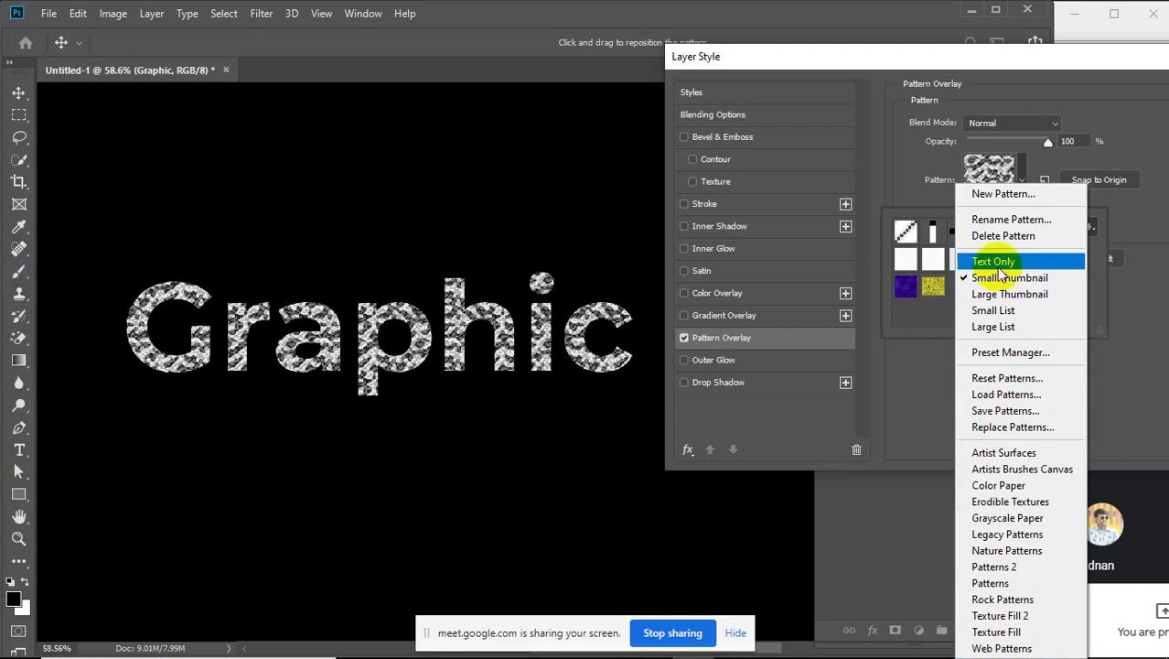
pyautogui.click(1019, 196)
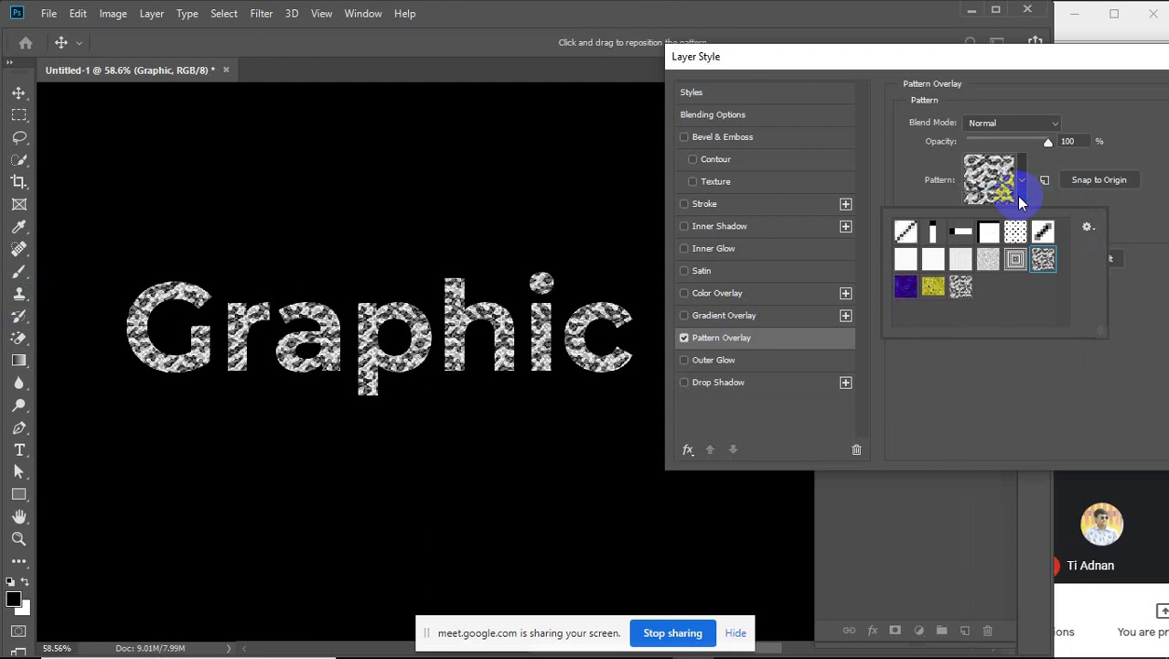
pyautogui.moveTo(1020, 201); pyautogui.dragTo(915, 279)
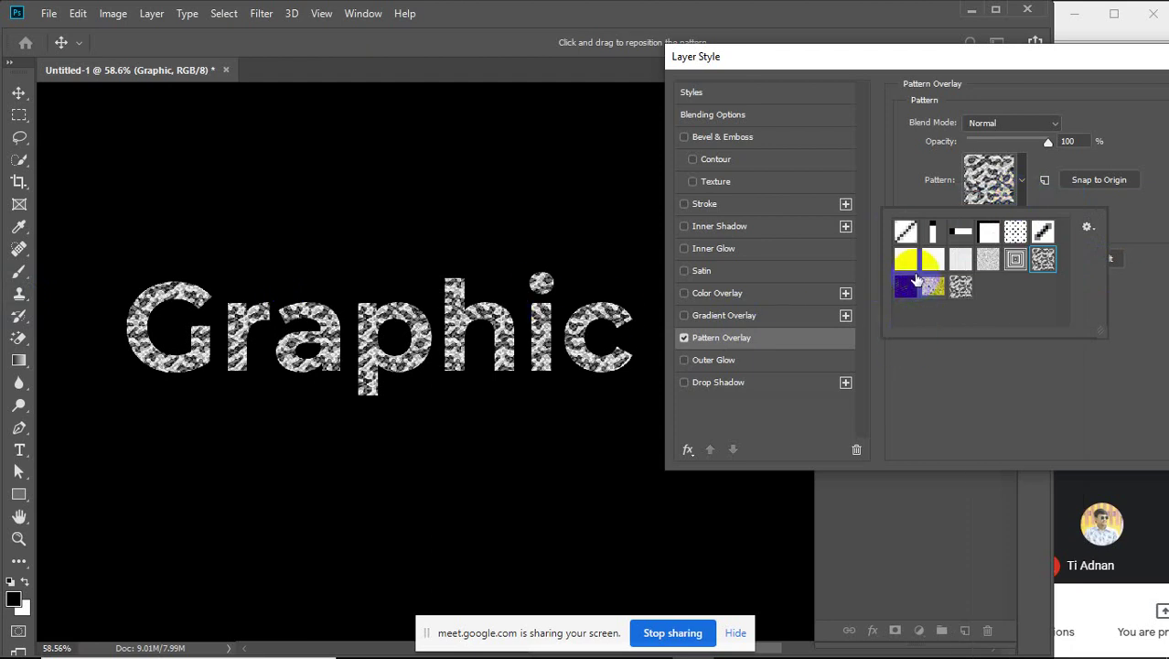
# Replace the current pattern presets with the Nature Patterns set, choosing to save changes to the current patterns
pyautogui.click(1088, 227)
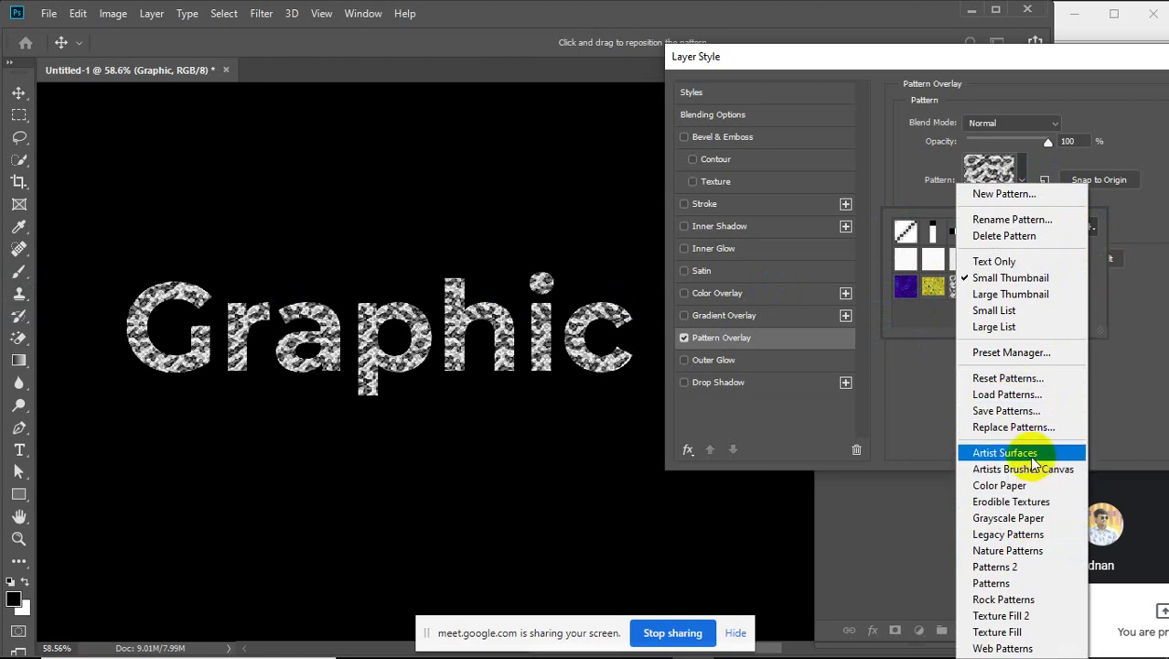
pyautogui.click(1011, 551)
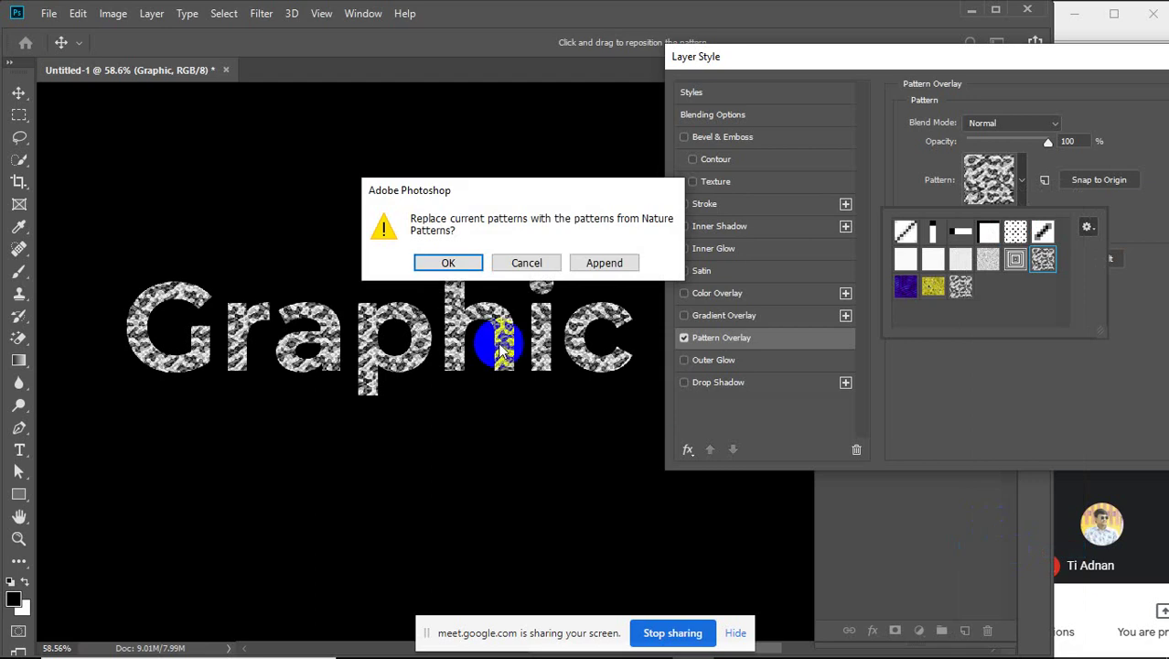
pyautogui.click(442, 264)
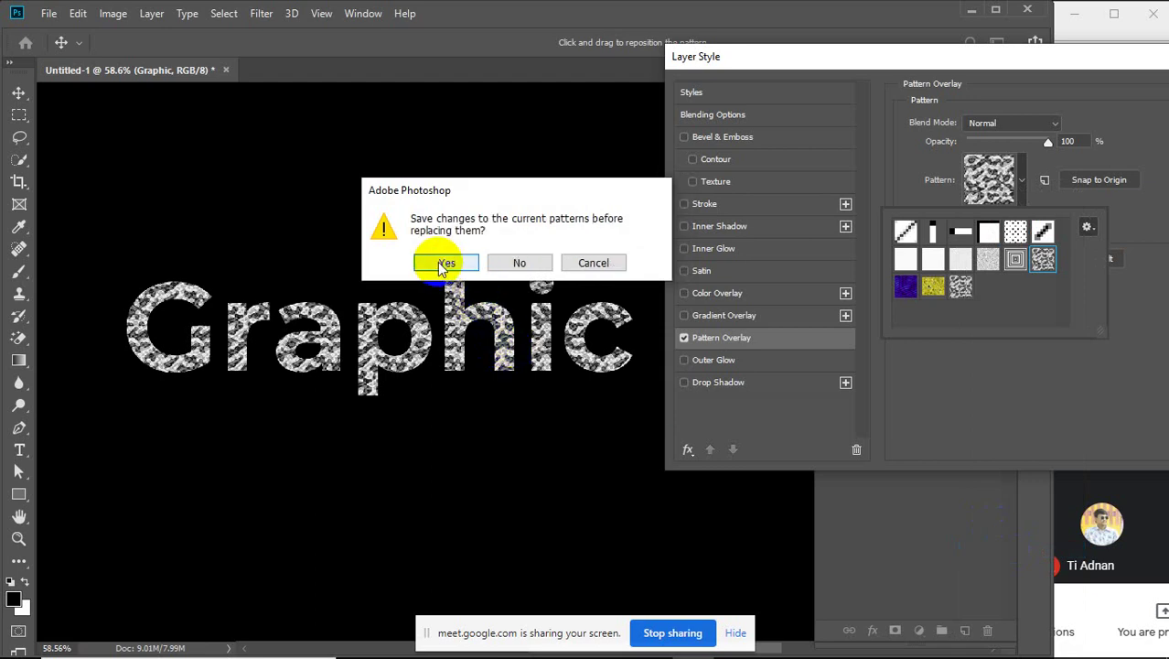
pyautogui.click(443, 262)
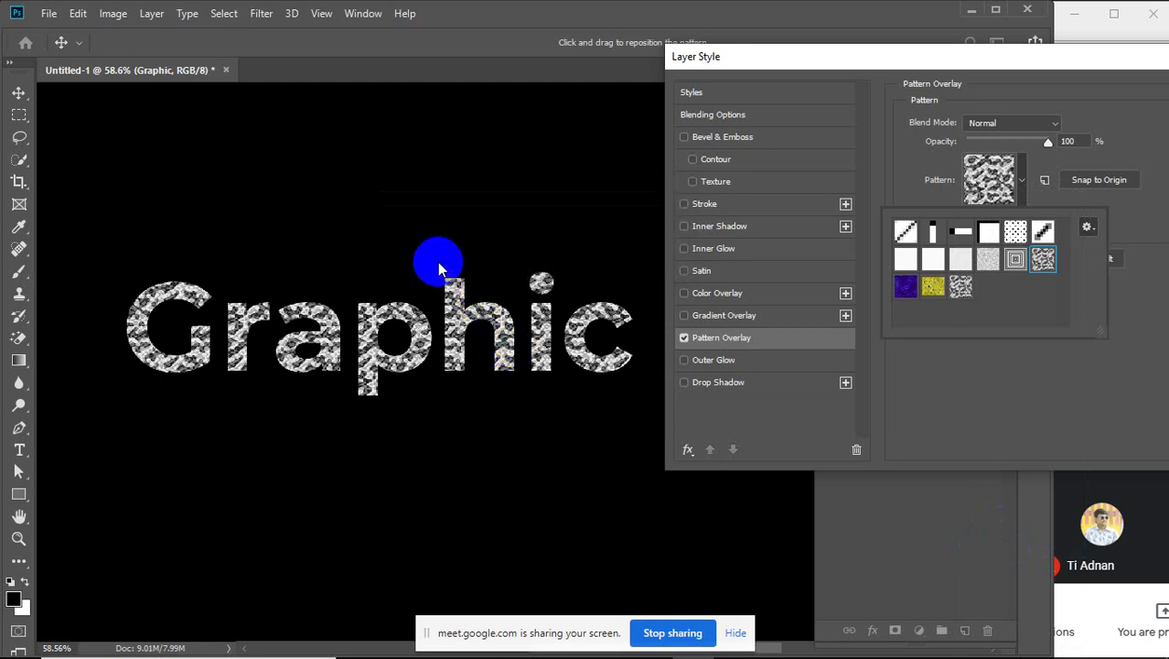
pyautogui.click(1149, 146)
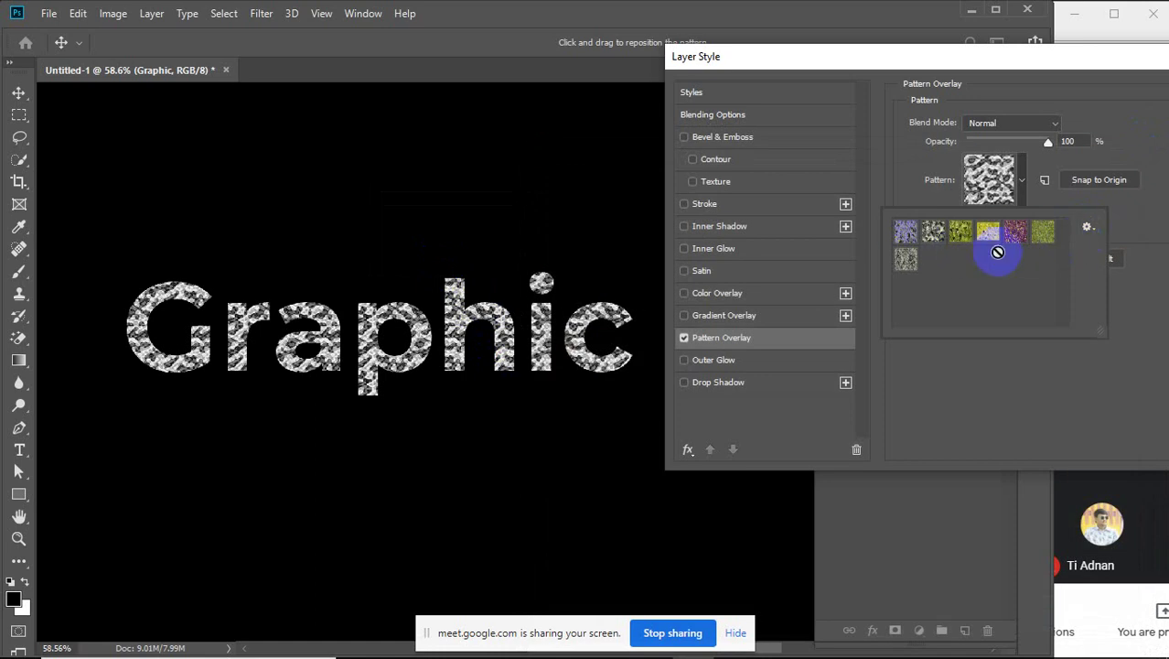
# Try the leaf and flower nature patterns on the word "Graphic" and settle on the purple flower pattern
pyautogui.click(934, 236)
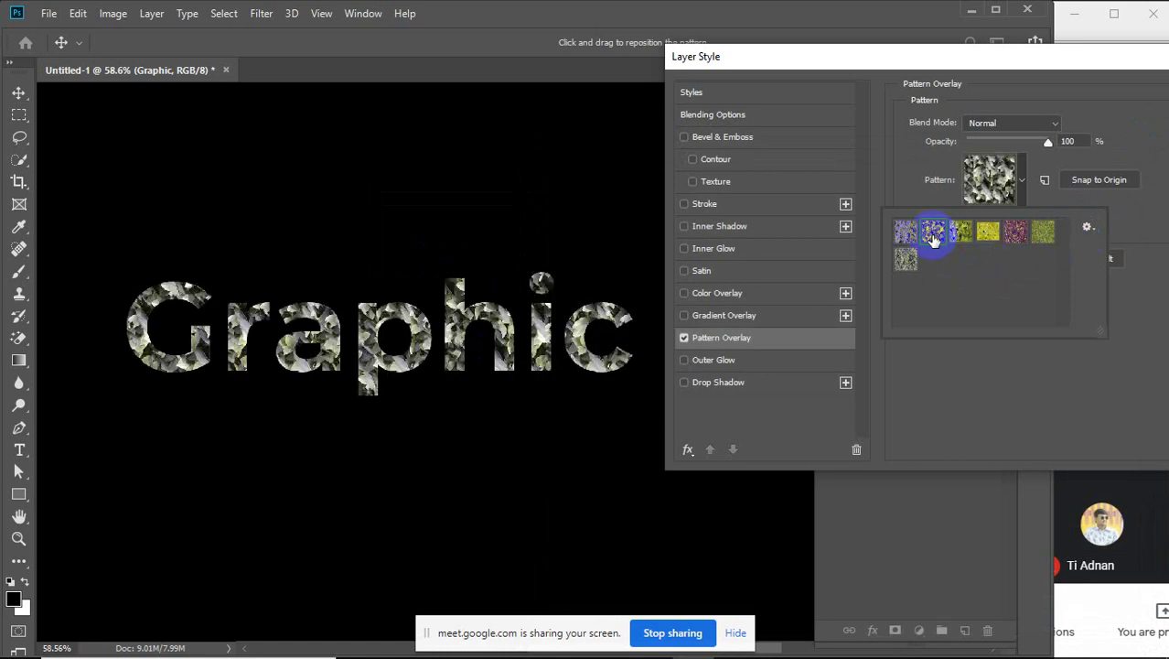
pyautogui.click(962, 232)
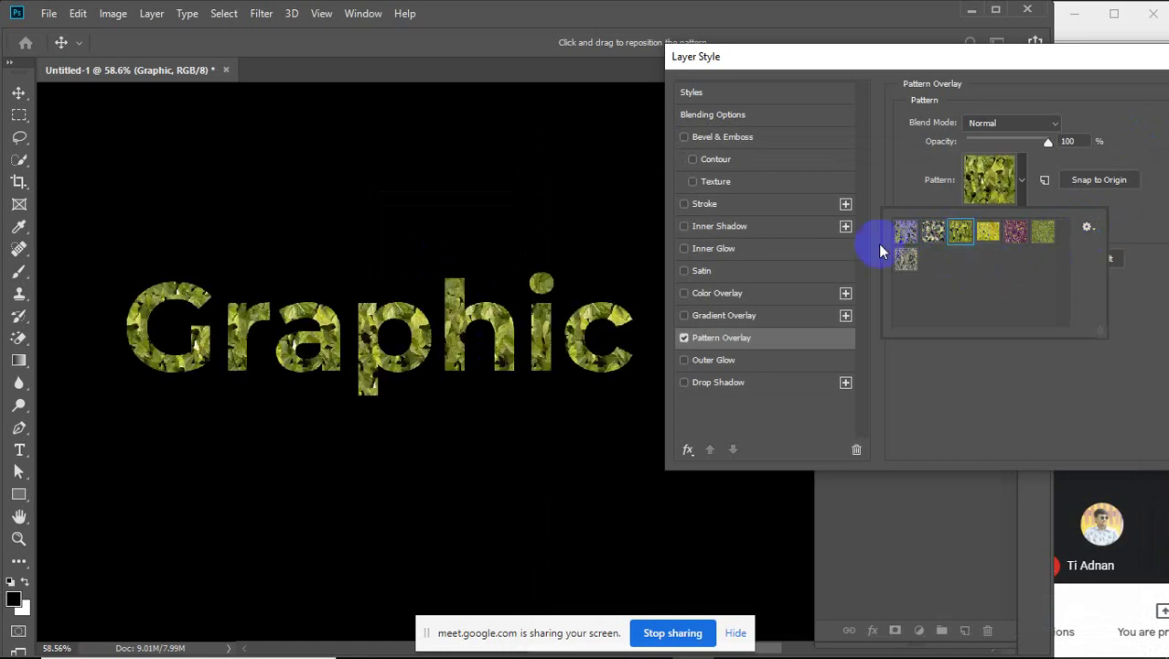
pyautogui.click(991, 234)
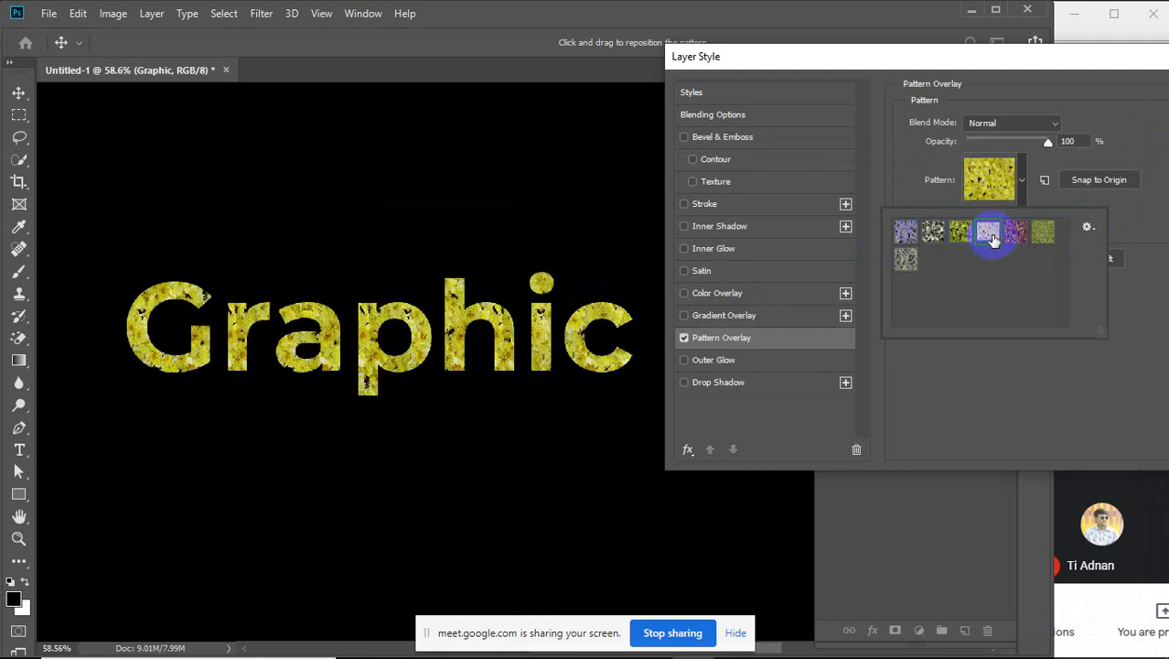
pyautogui.click(1019, 234)
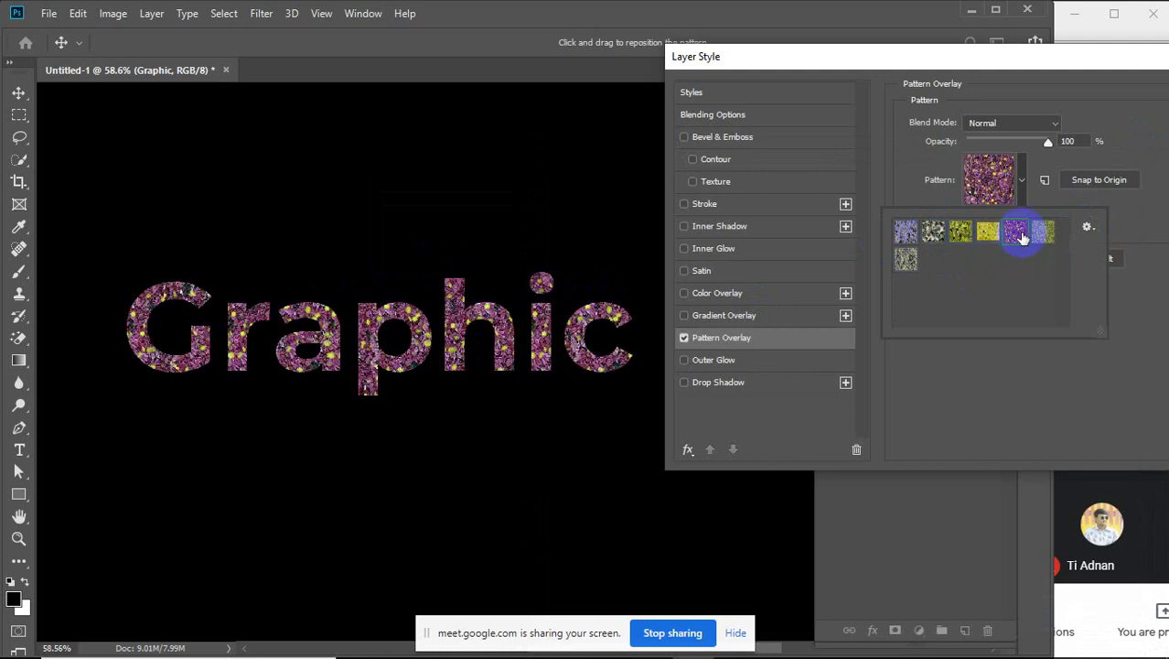
pyautogui.click(1047, 236)
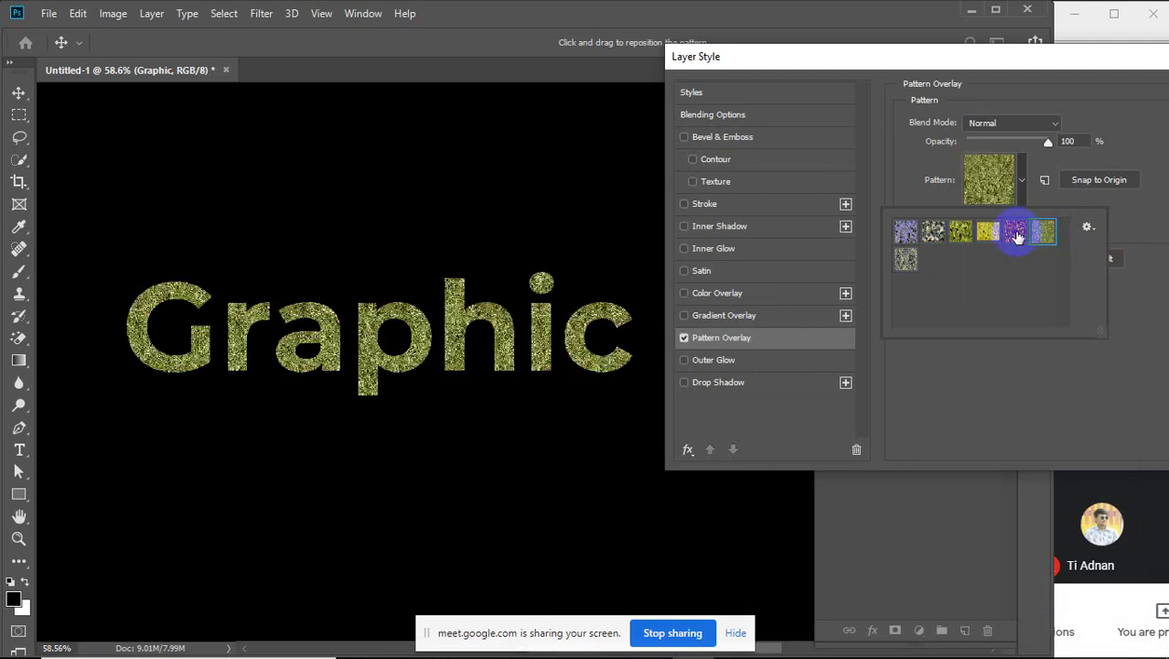
pyautogui.click(1017, 235)
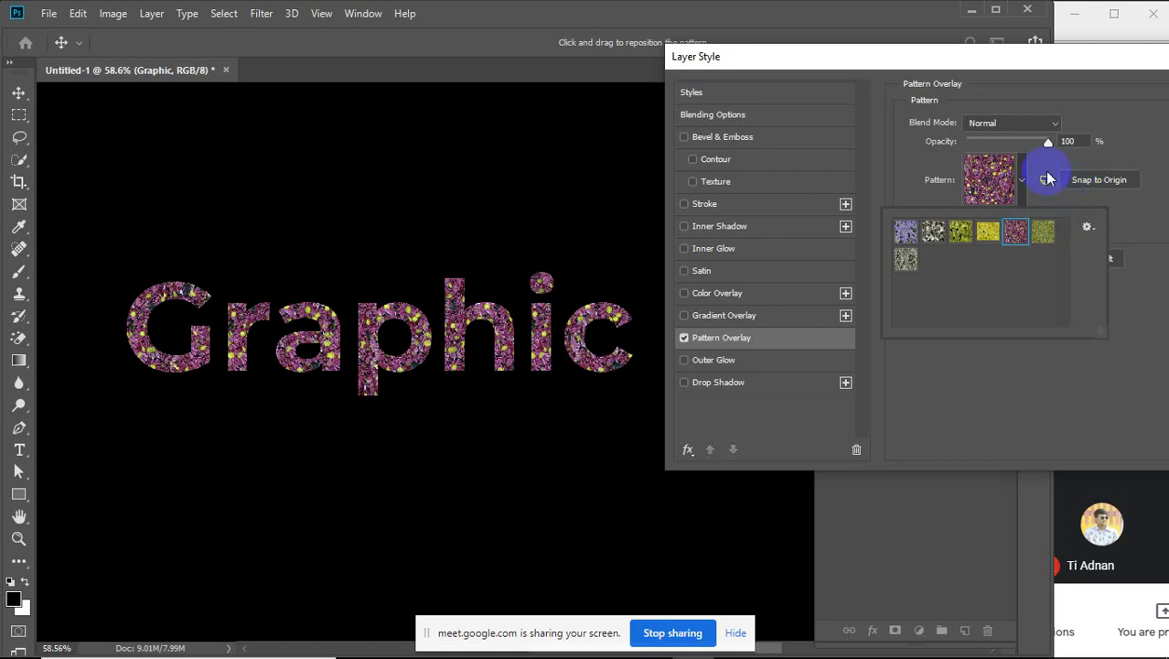
# Try scaling the purple flower pattern to 41%, and set its scale to 59%
pyautogui.click(1024, 178)
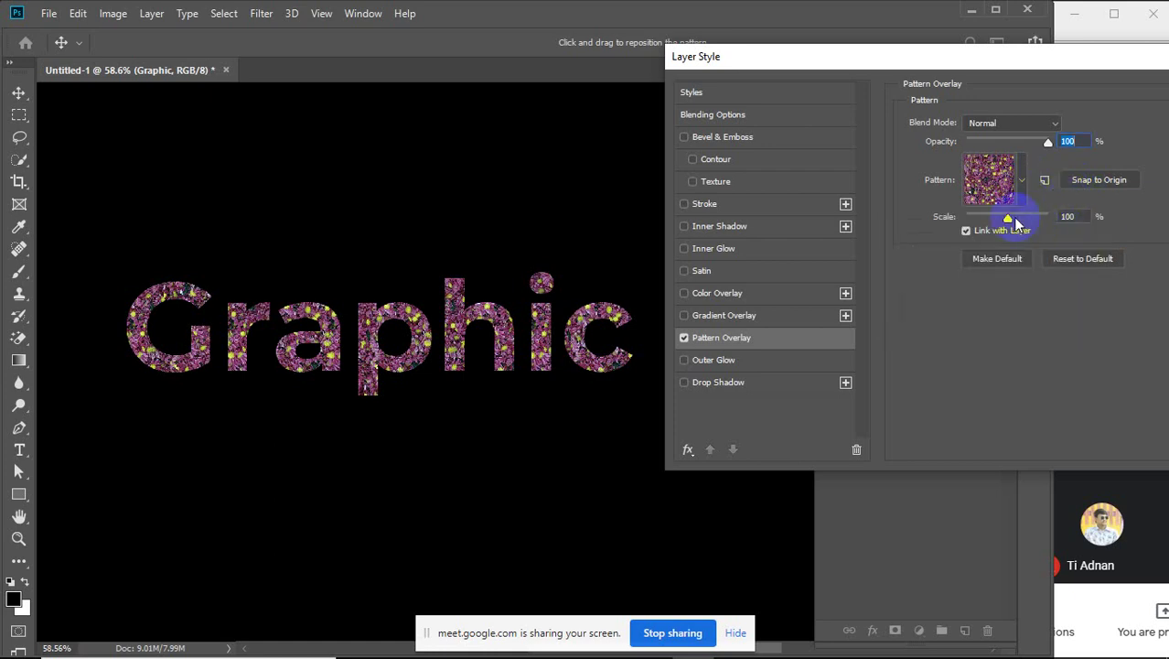
pyautogui.moveTo(1019, 220); pyautogui.dragTo(985, 226)
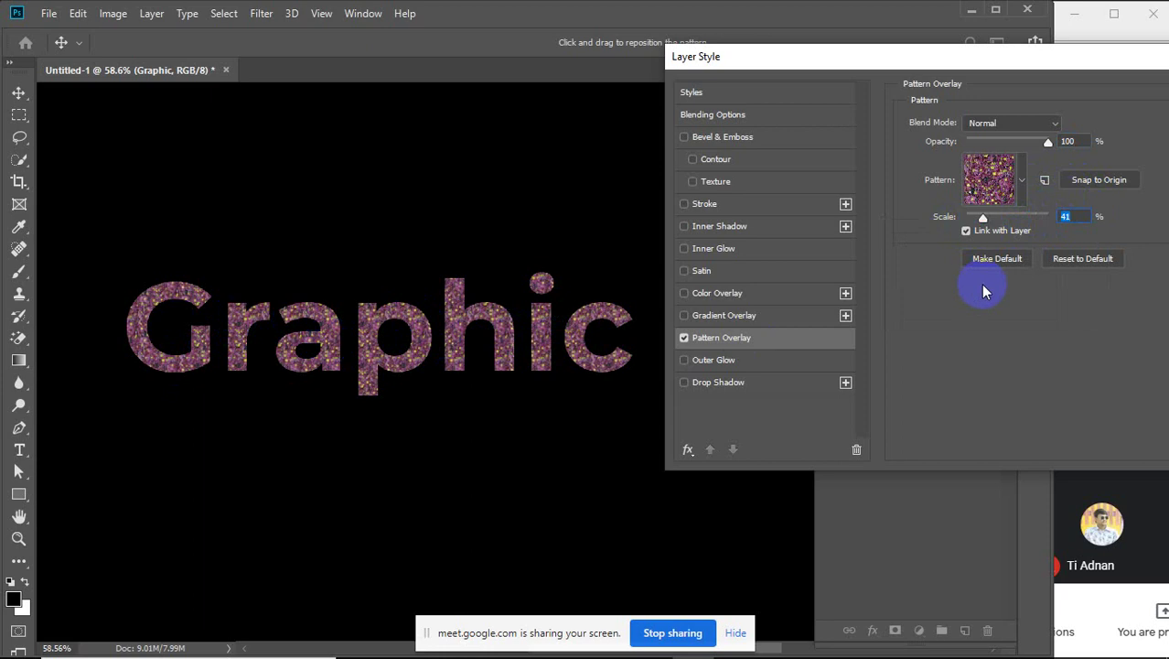
pyautogui.moveTo(985, 226)
pyautogui.mouseDown()
pyautogui.moveTo(1002, 222)
pyautogui.moveTo(991, 220)
pyautogui.mouseUp()
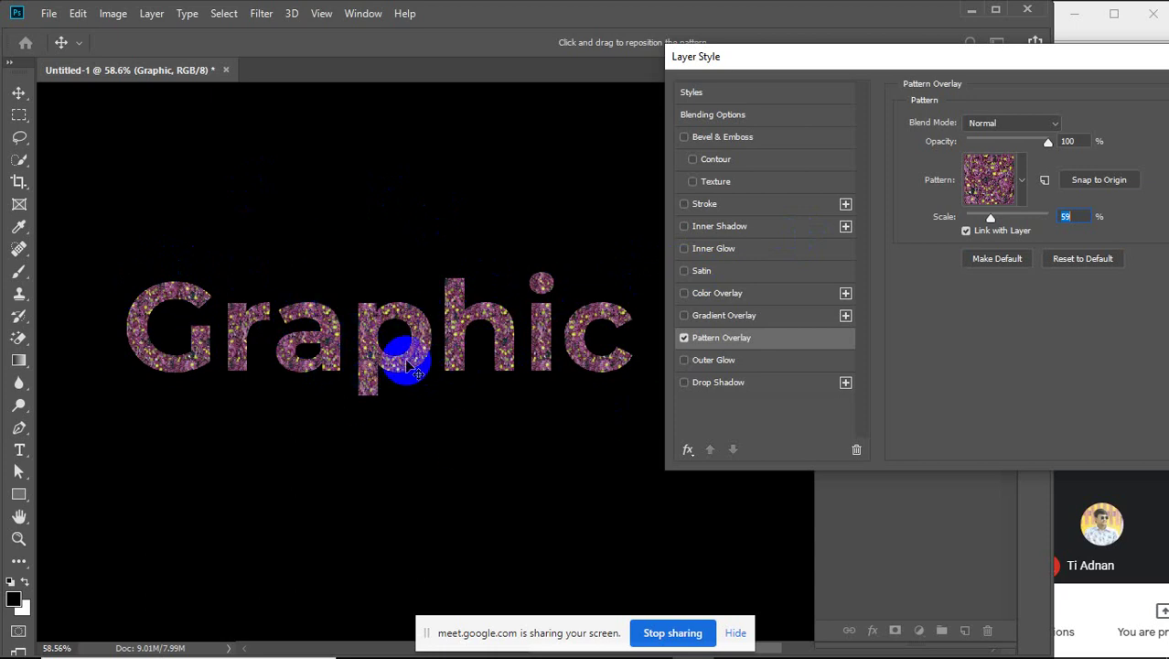
# Switch the overlay to the green leaf pattern and set its scale to 41%
pyautogui.click(1022, 186)
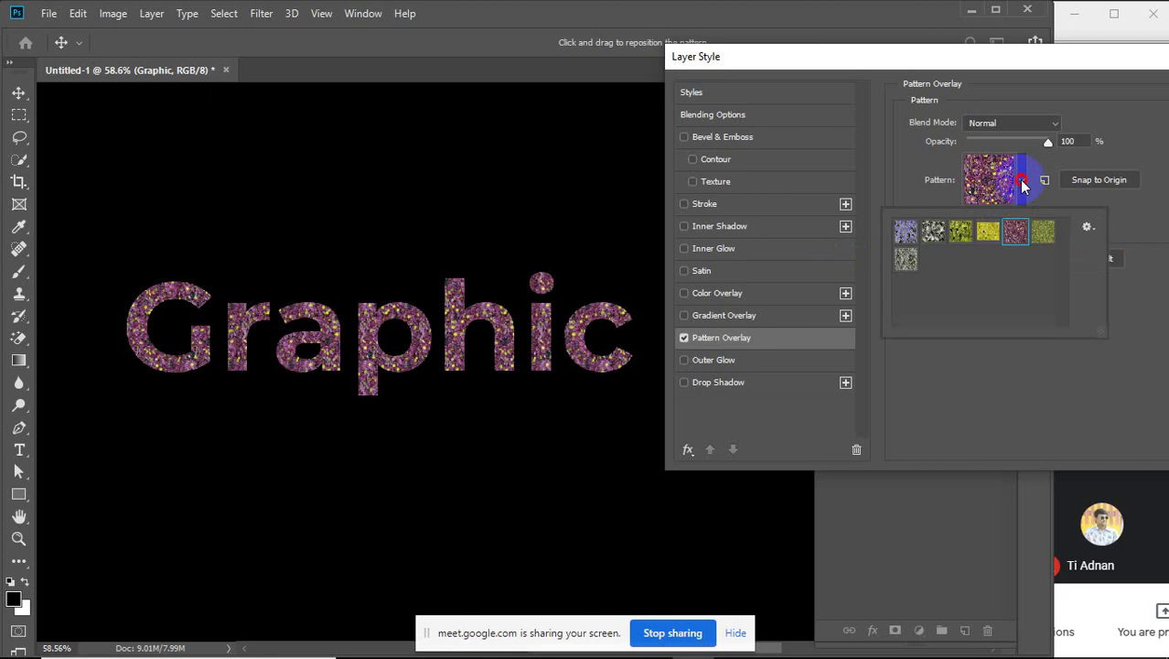
pyautogui.click(958, 234)
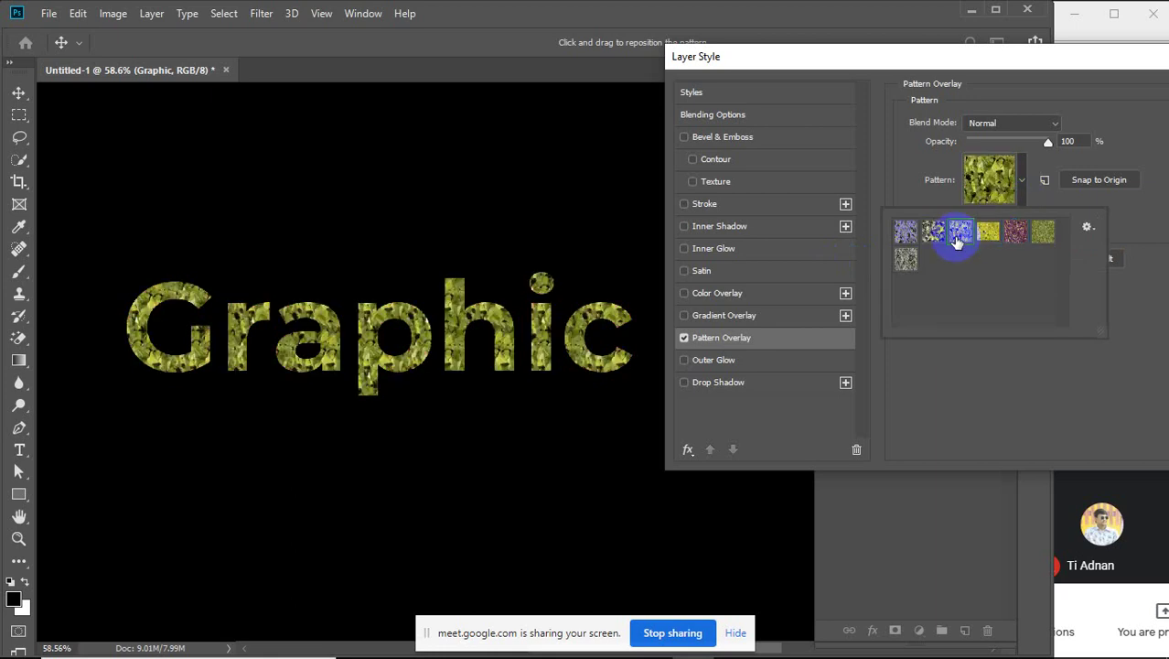
pyautogui.click(1020, 185)
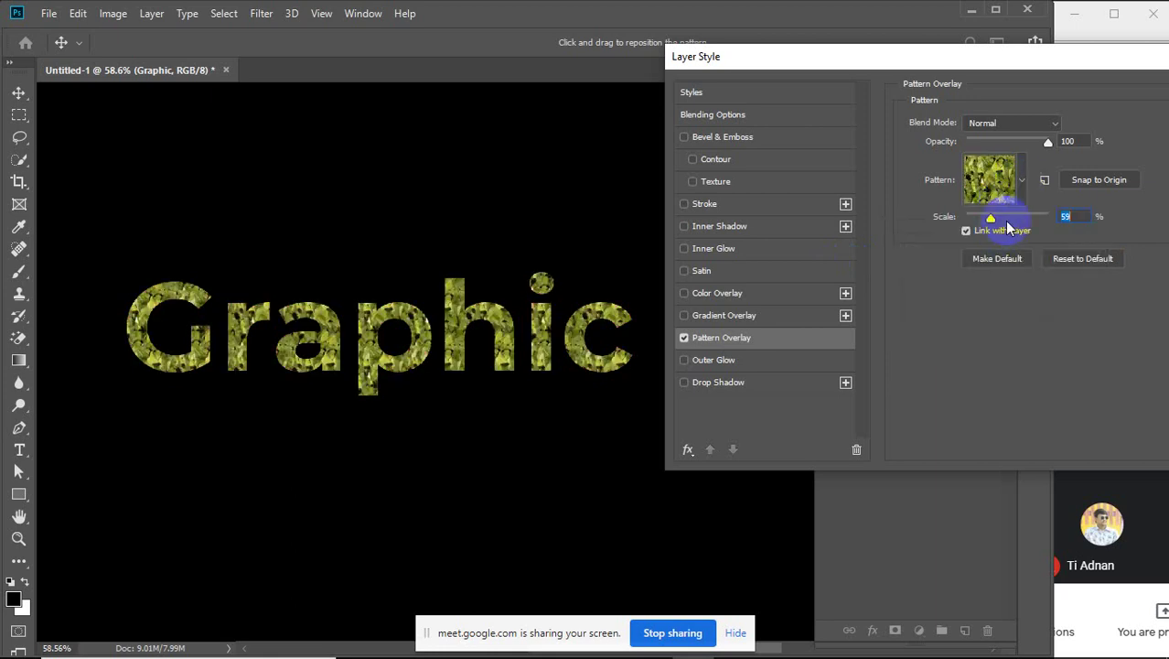
pyautogui.moveTo(991, 221); pyautogui.dragTo(984, 220)
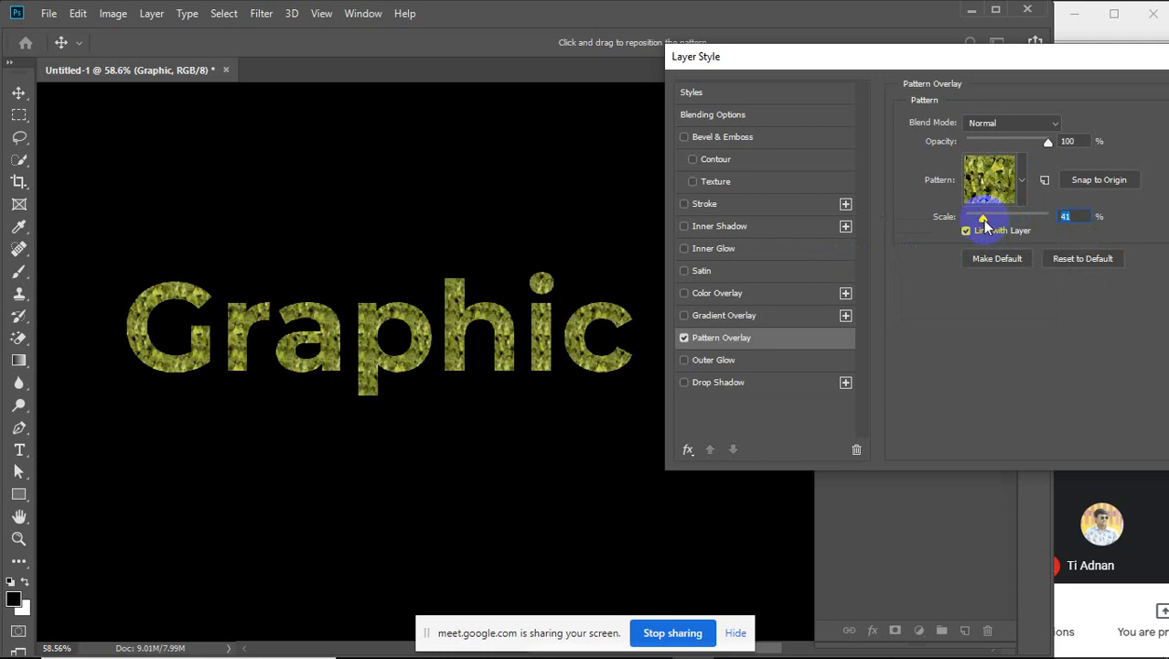
# Turn off the Pattern Overlay and apply the layer style to the Graphic layer
pyautogui.click(684, 338)
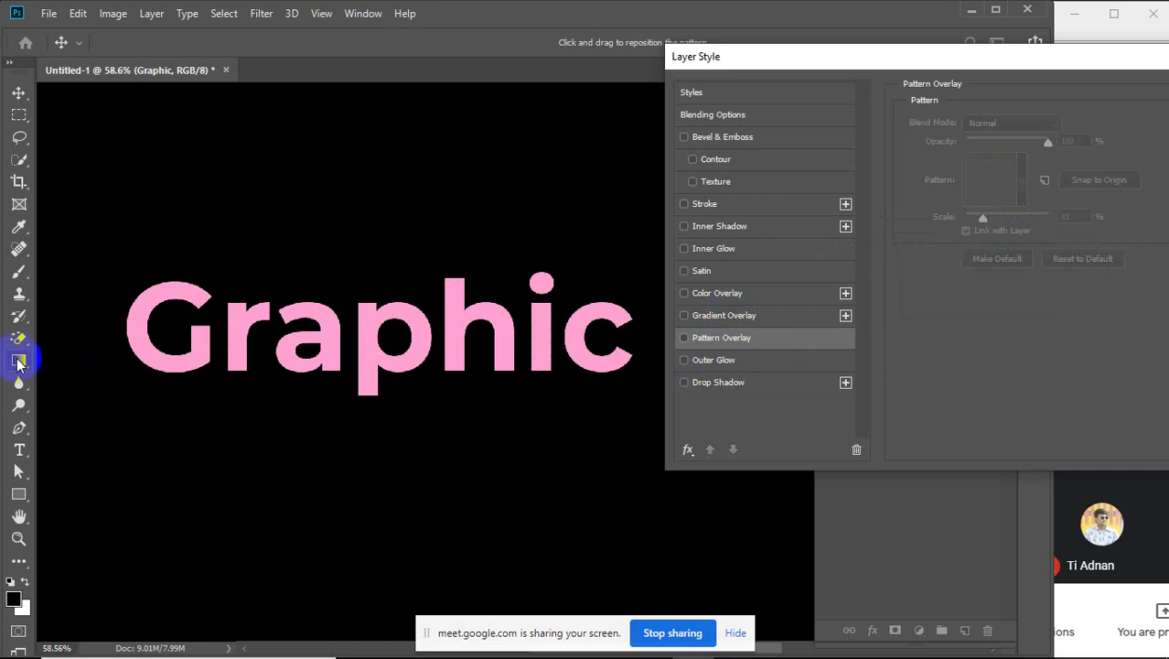
pyautogui.click(736, 630)
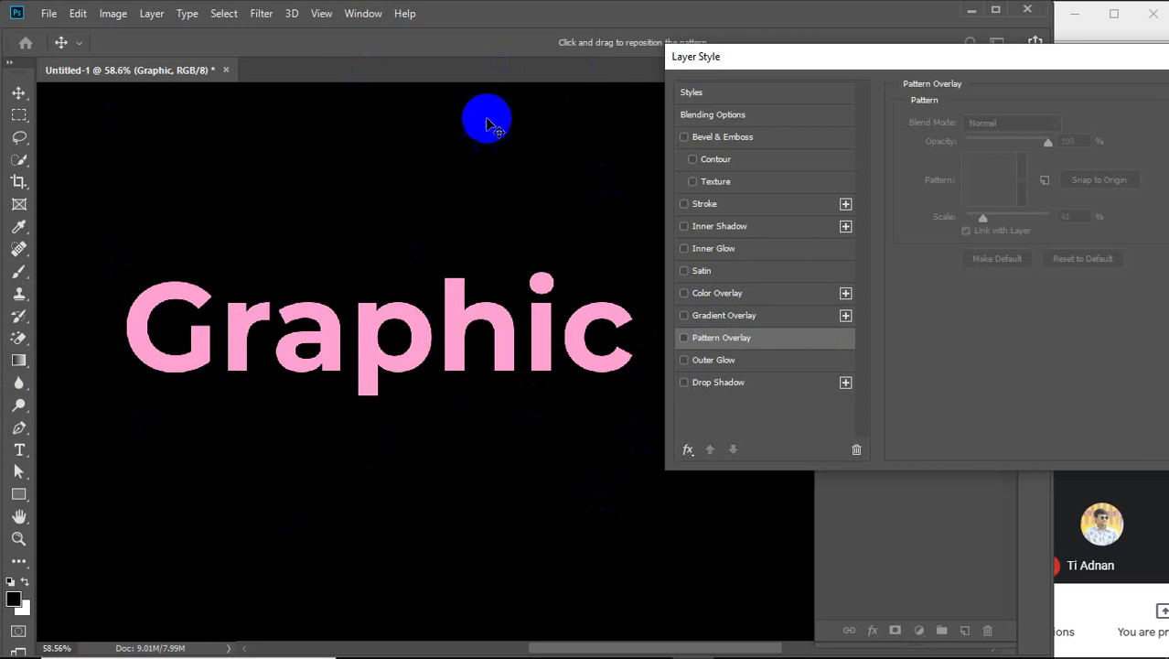
pyautogui.moveTo(849, 53); pyautogui.dragTo(559, 99)
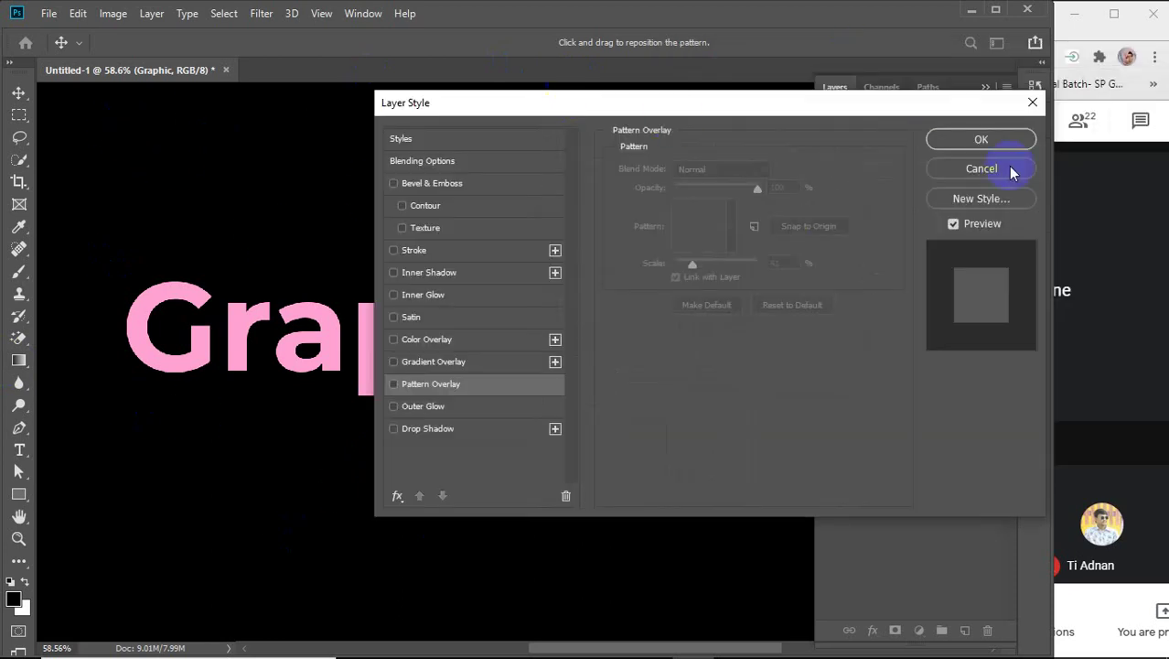
pyautogui.click(968, 143)
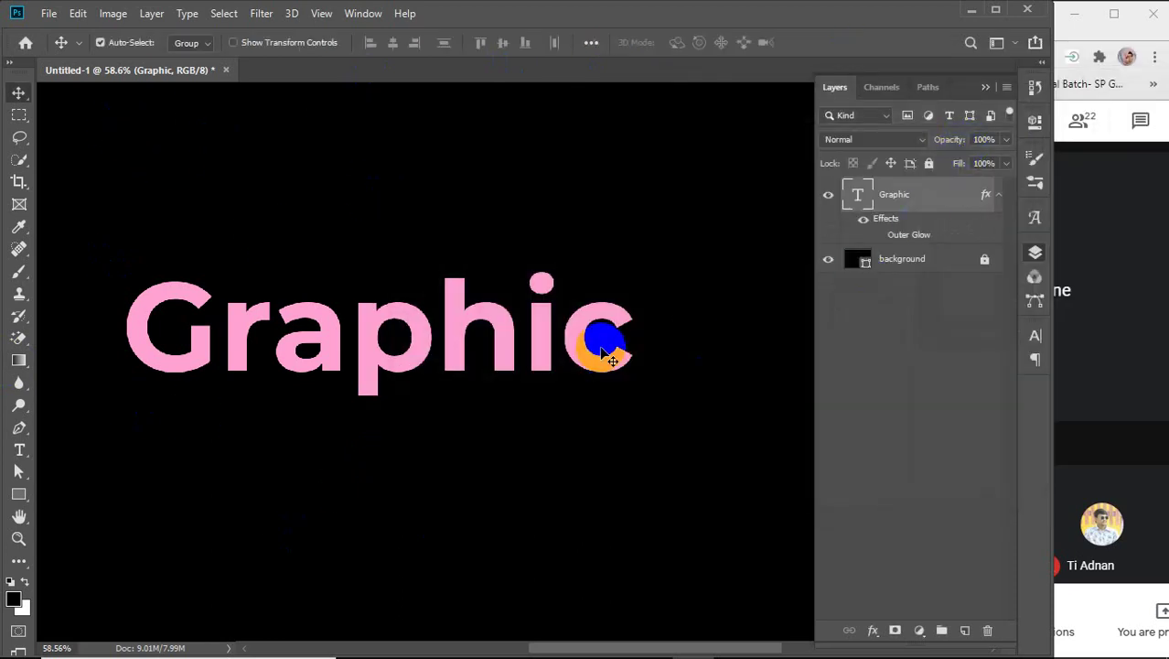
pyautogui.moveTo(601, 364); pyautogui.dragTo(602, 350)
pyautogui.scroll(-4, 602, 354)
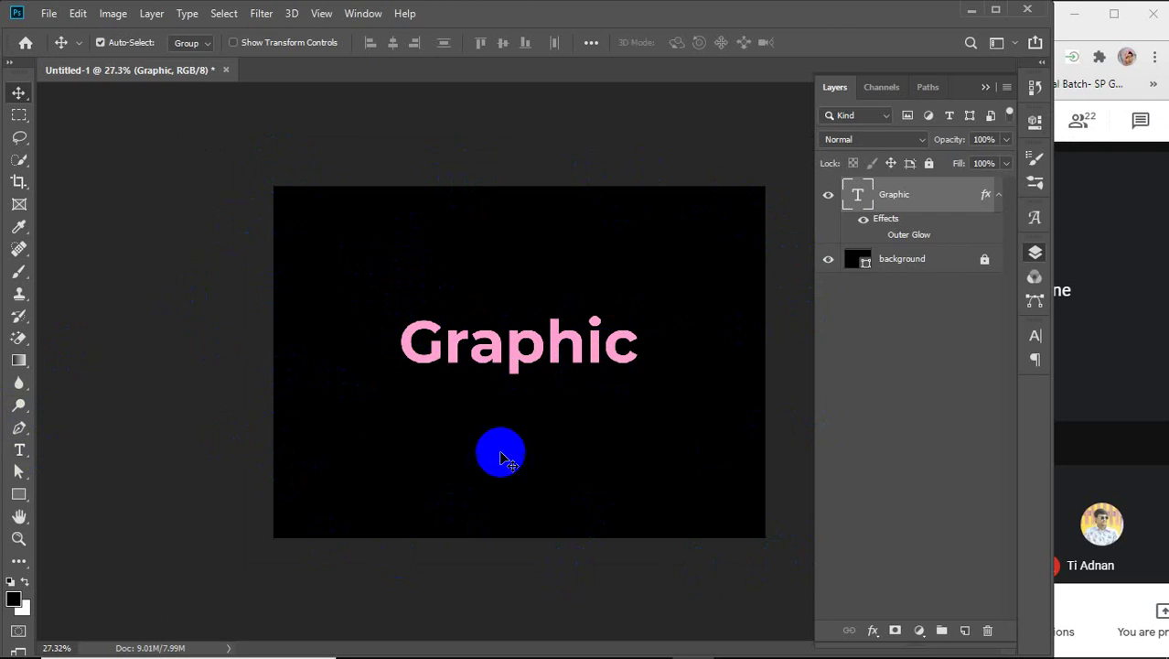
# Open the layer style settings of the Graphic text layer and turn on Gradient Overlay
pyautogui.scroll(5, 620, 365)
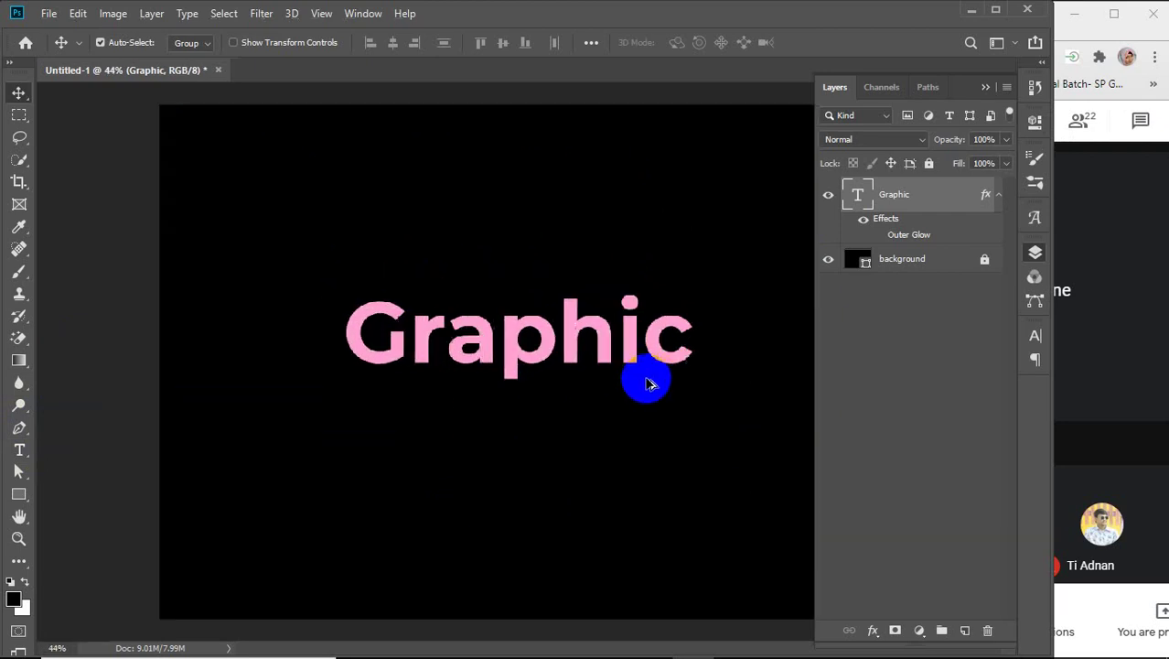
pyautogui.moveTo(638, 384); pyautogui.dragTo(569, 391)
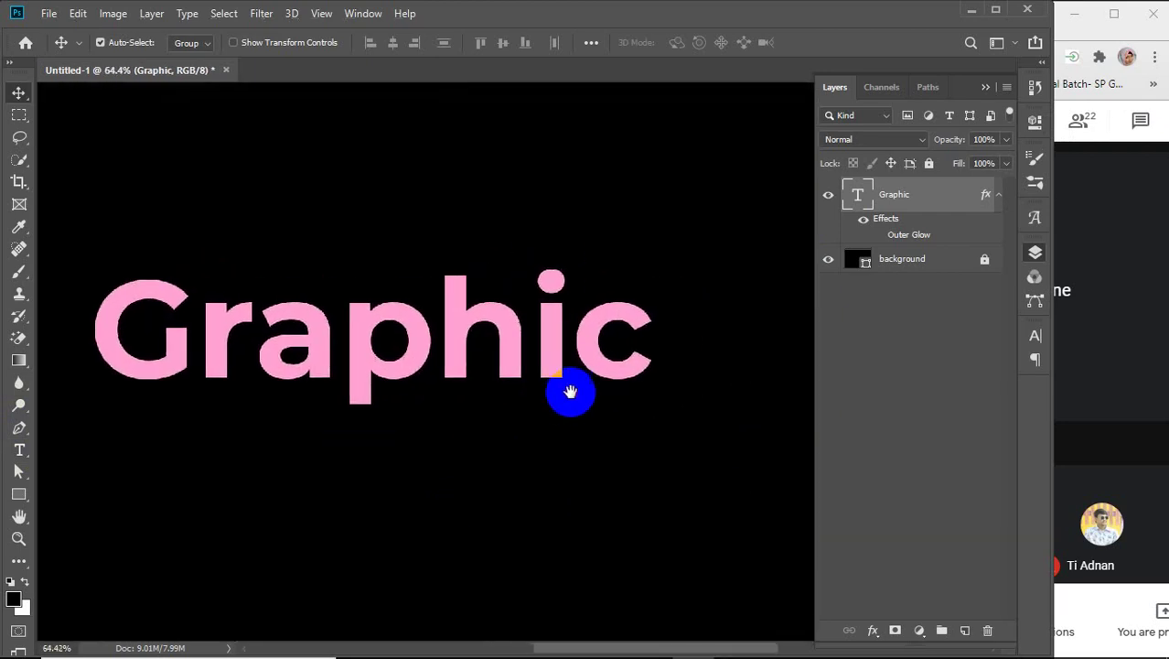
pyautogui.doubleClick(950, 203)
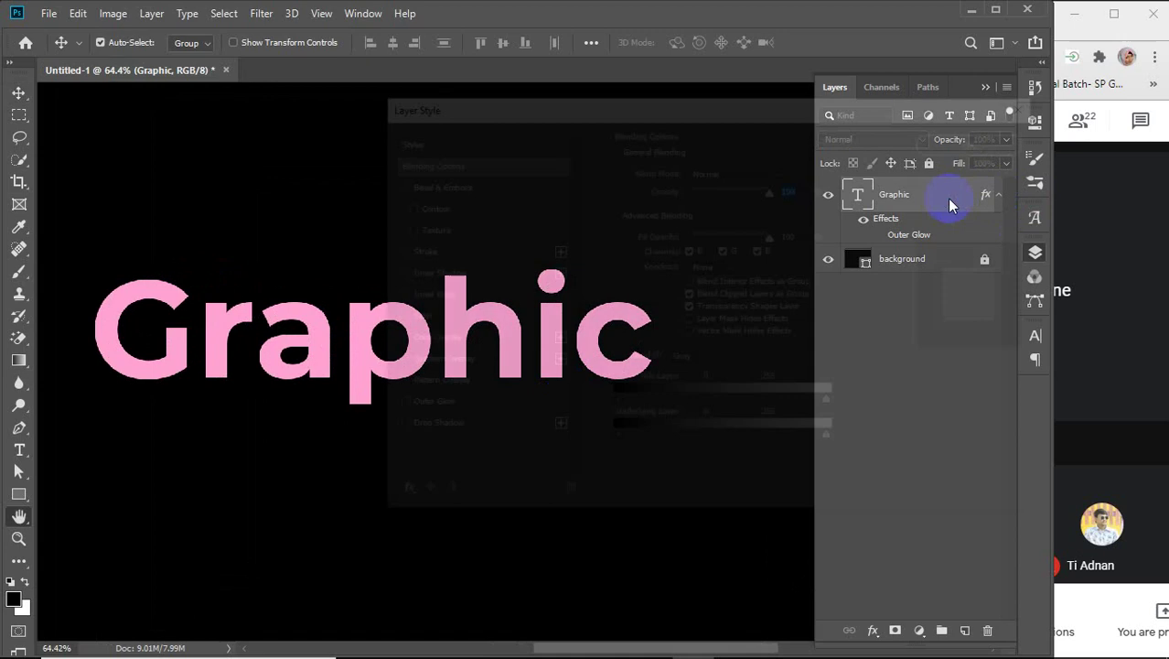
pyautogui.moveTo(560, 99); pyautogui.dragTo(871, 102)
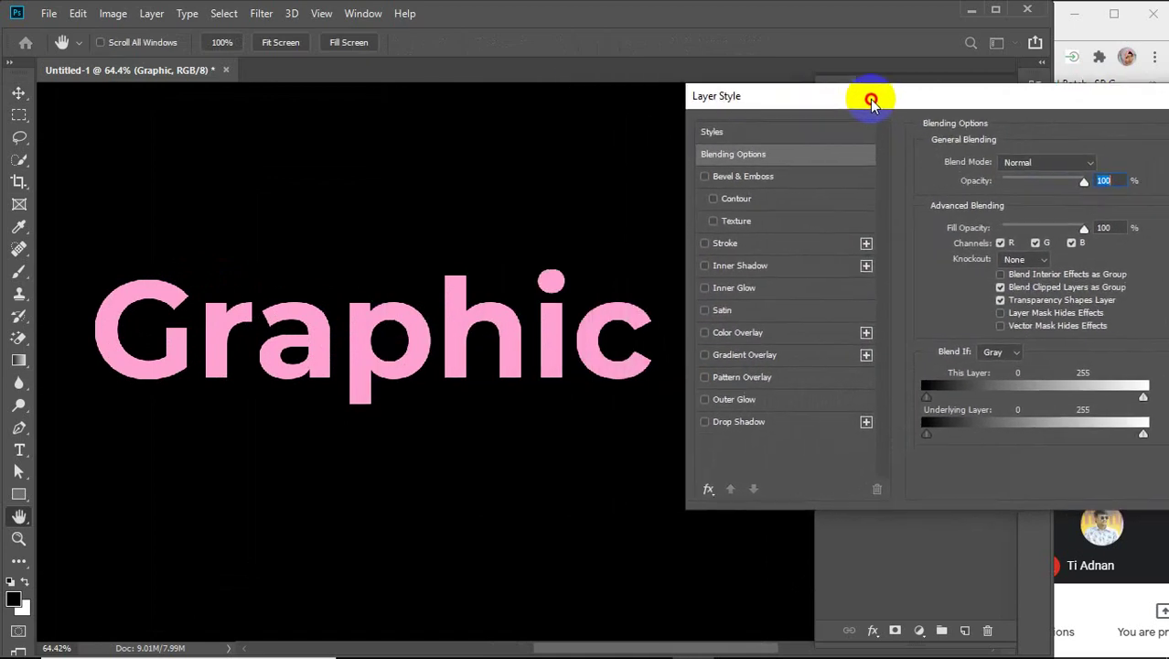
pyautogui.click(736, 357)
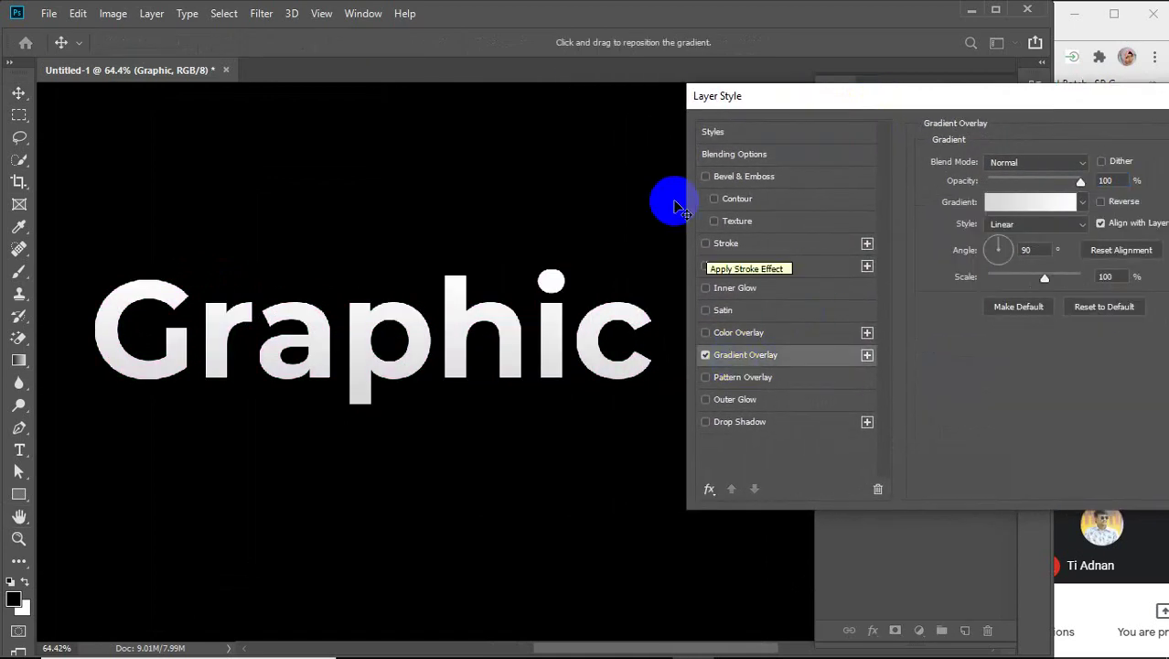
# Try several gradient presets on the word and settle on the Yellow, Violet, Orange, Blue preset
pyautogui.click(1082, 201)
pyautogui.click(947, 236)
pyautogui.click(1028, 238)
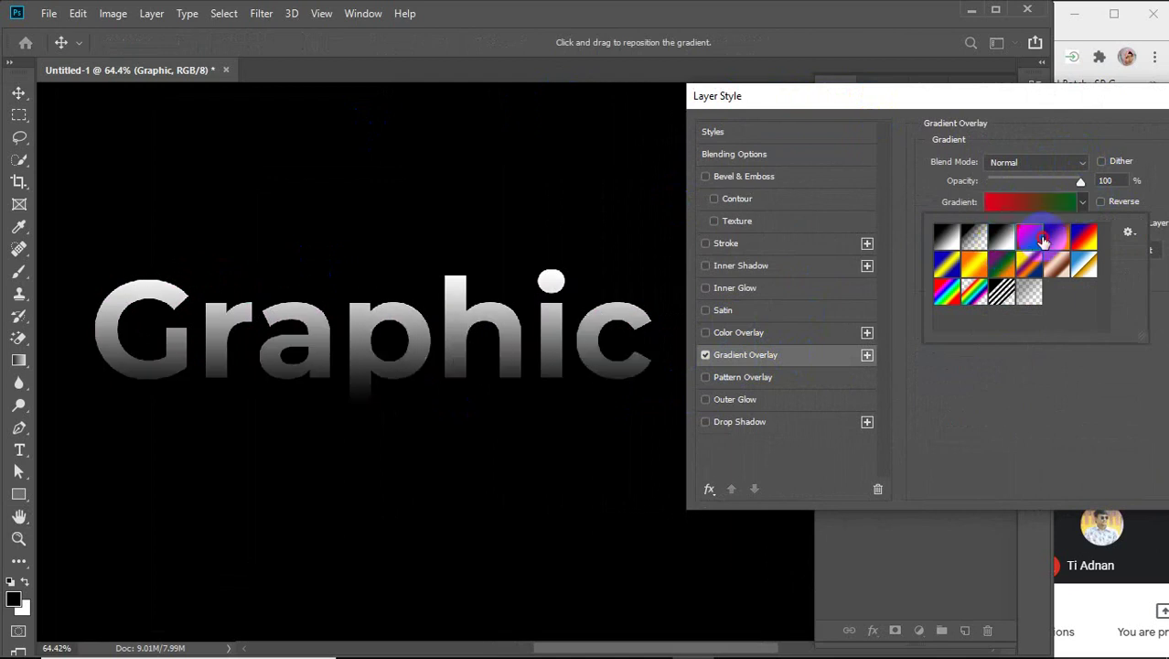
pyautogui.click(1059, 242)
pyautogui.click(1075, 231)
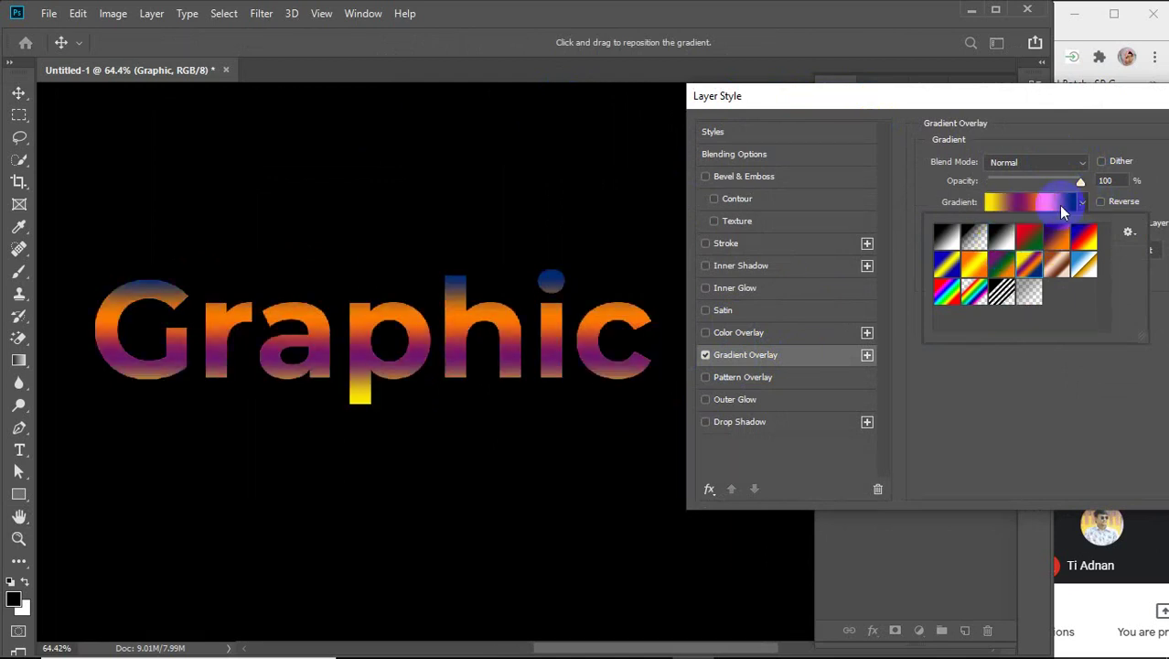
pyautogui.click(1083, 201)
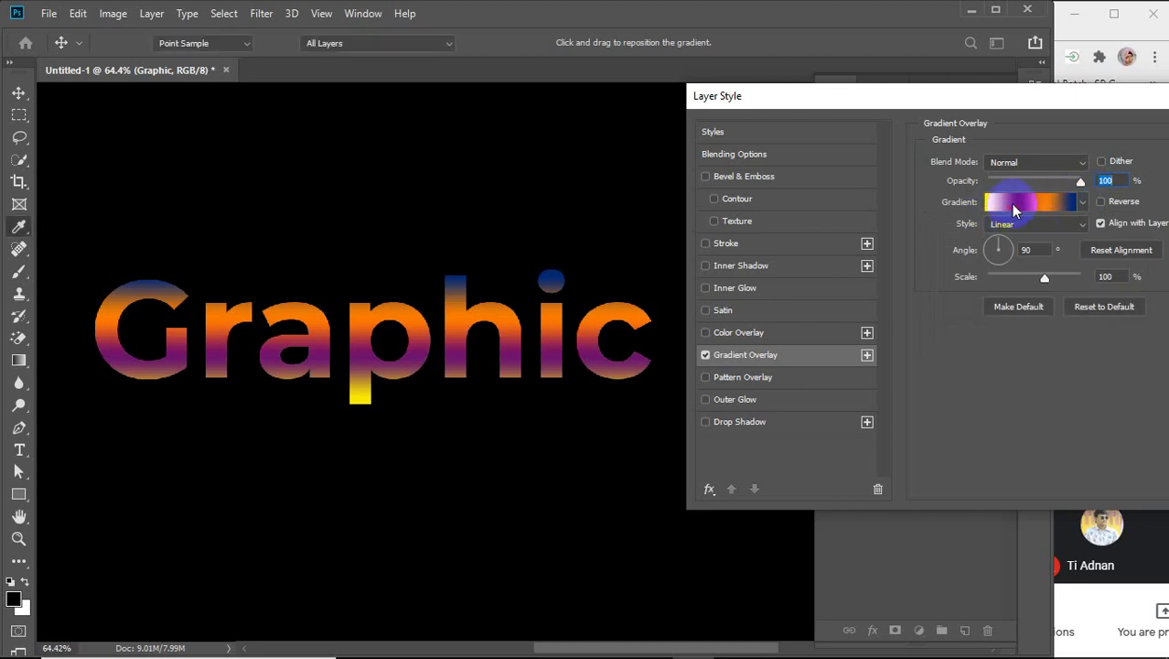
# Edit the overlay gradient by removing the violet stop and placing the yellow, orange and blue stops at 0%, 51% and 100%
pyautogui.click(1011, 203)
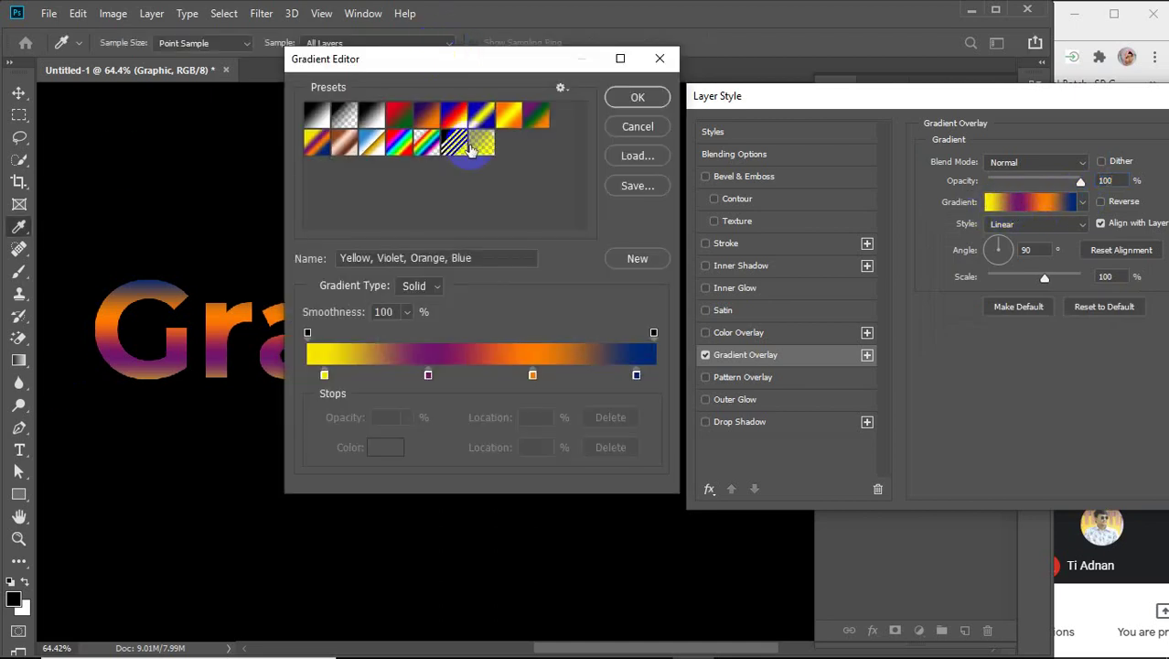
pyautogui.moveTo(465, 62); pyautogui.dragTo(851, 68)
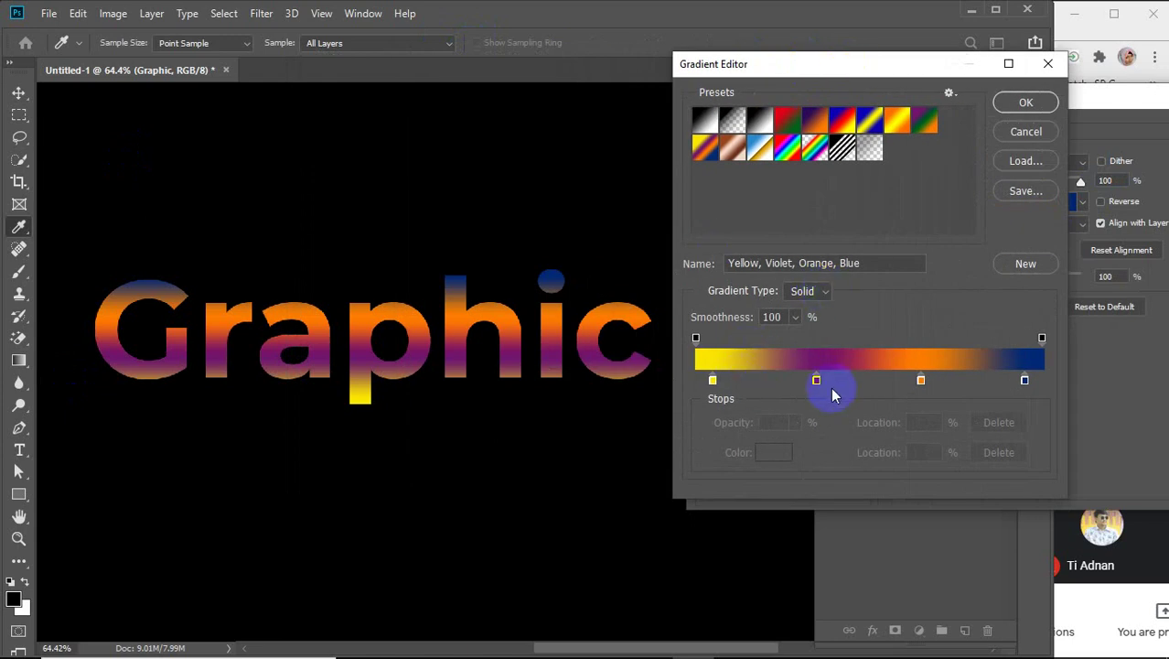
pyautogui.moveTo(817, 381); pyautogui.dragTo(822, 445)
pyautogui.moveTo(918, 382); pyautogui.dragTo(863, 385)
pyautogui.moveTo(710, 379); pyautogui.dragTo(694, 382)
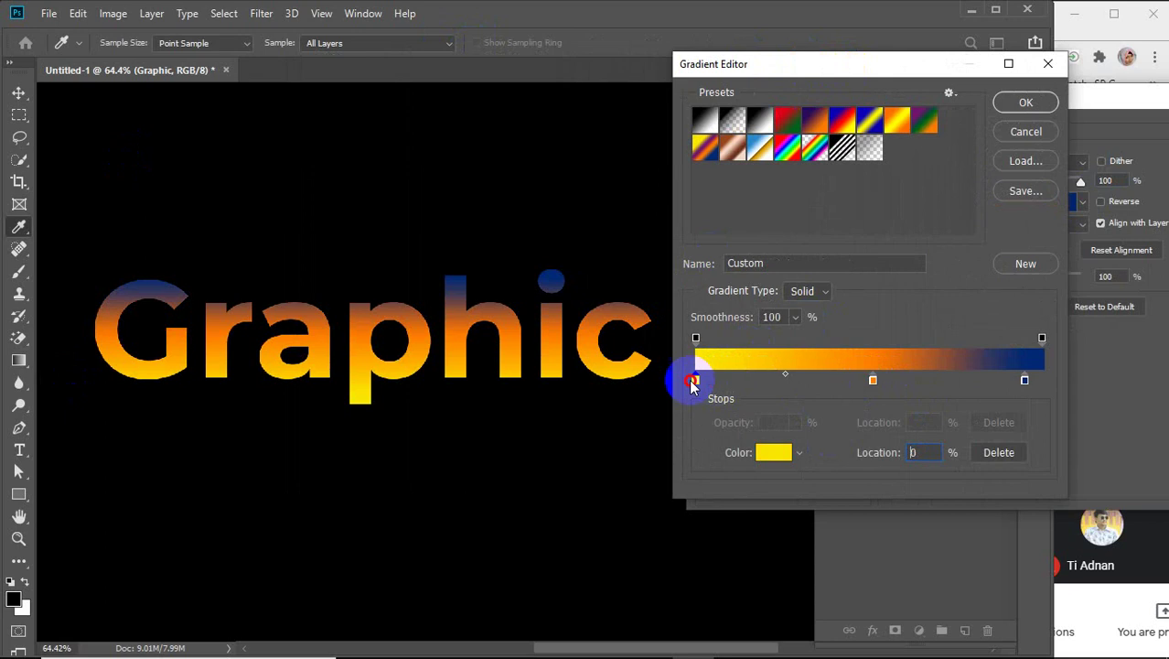
pyautogui.moveTo(1024, 380); pyautogui.dragTo(1117, 383)
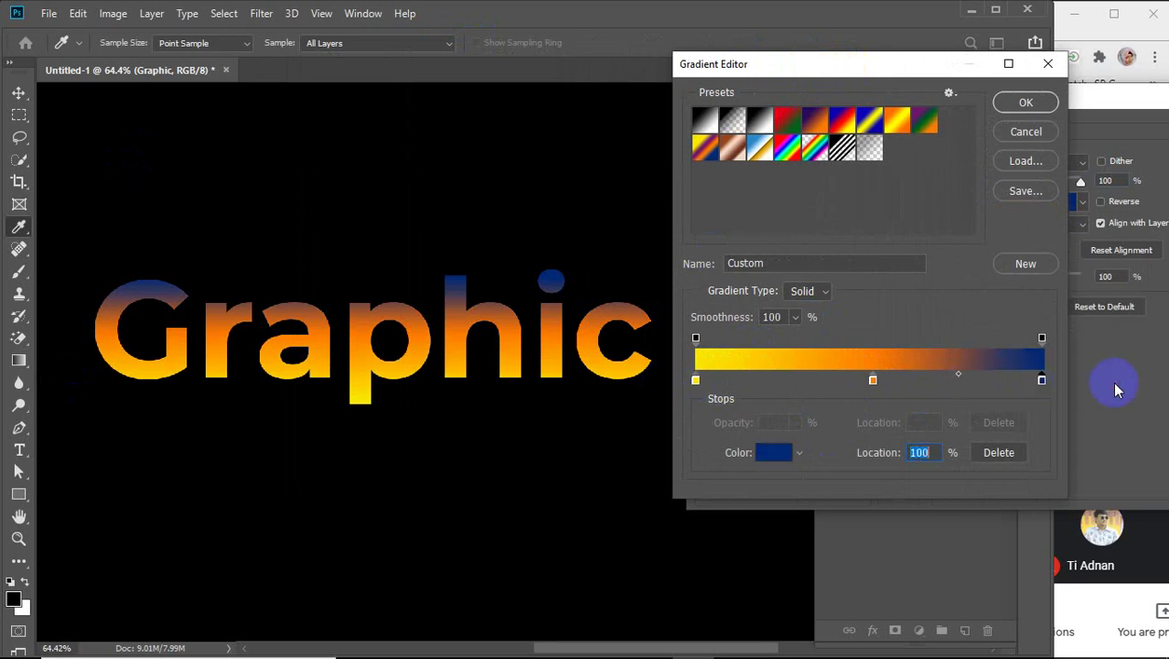
# Recolour the yellow gradient stop at 0% to the muted tan bc8a71
pyautogui.doubleClick(695, 381)
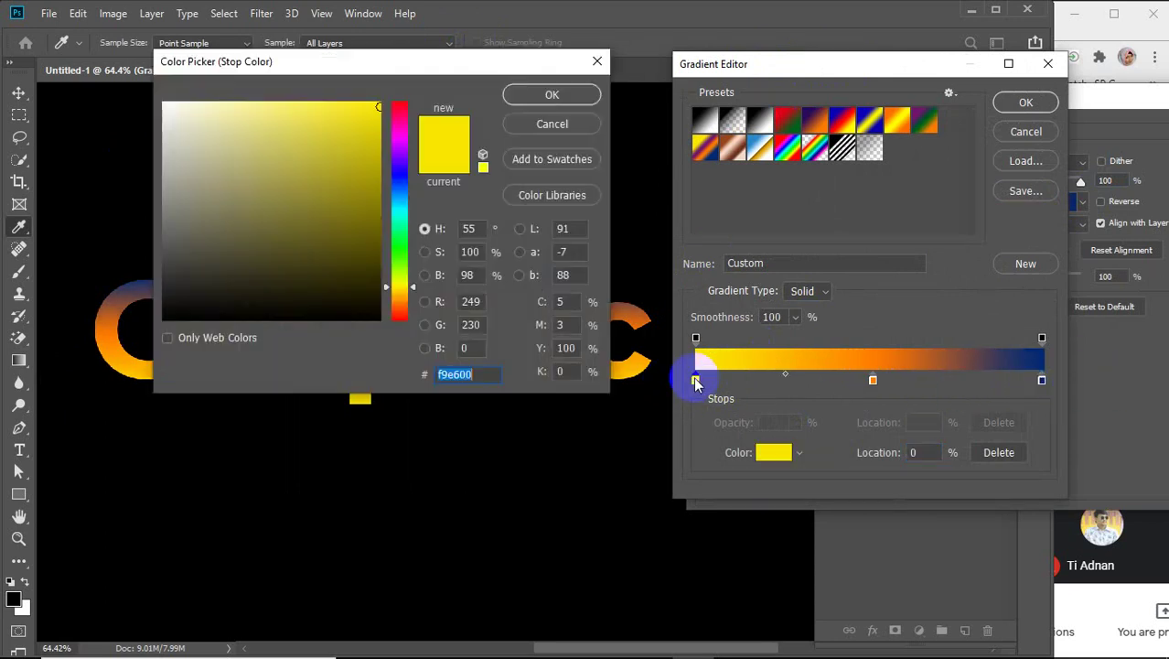
pyautogui.moveTo(408, 296); pyautogui.dragTo(399, 311)
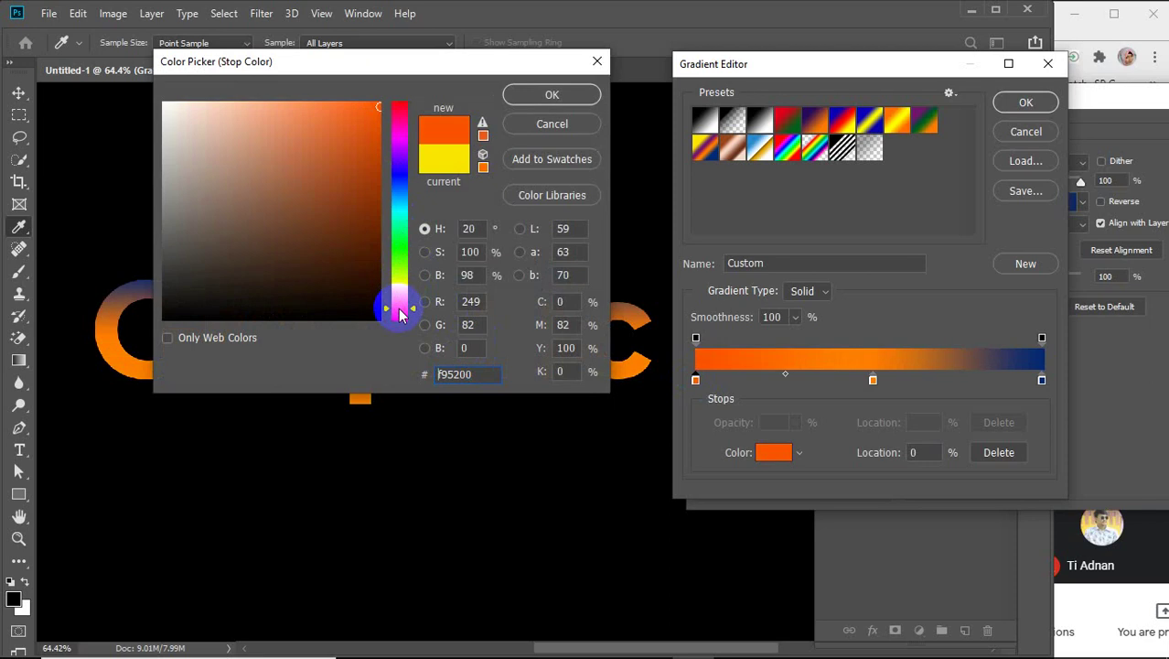
pyautogui.click(261, 174)
pyautogui.moveTo(262, 174)
pyautogui.mouseDown()
pyautogui.moveTo(236, 96)
pyautogui.moveTo(256, 170)
pyautogui.moveTo(248, 159)
pyautogui.mouseUp()
pyautogui.click(581, 95)
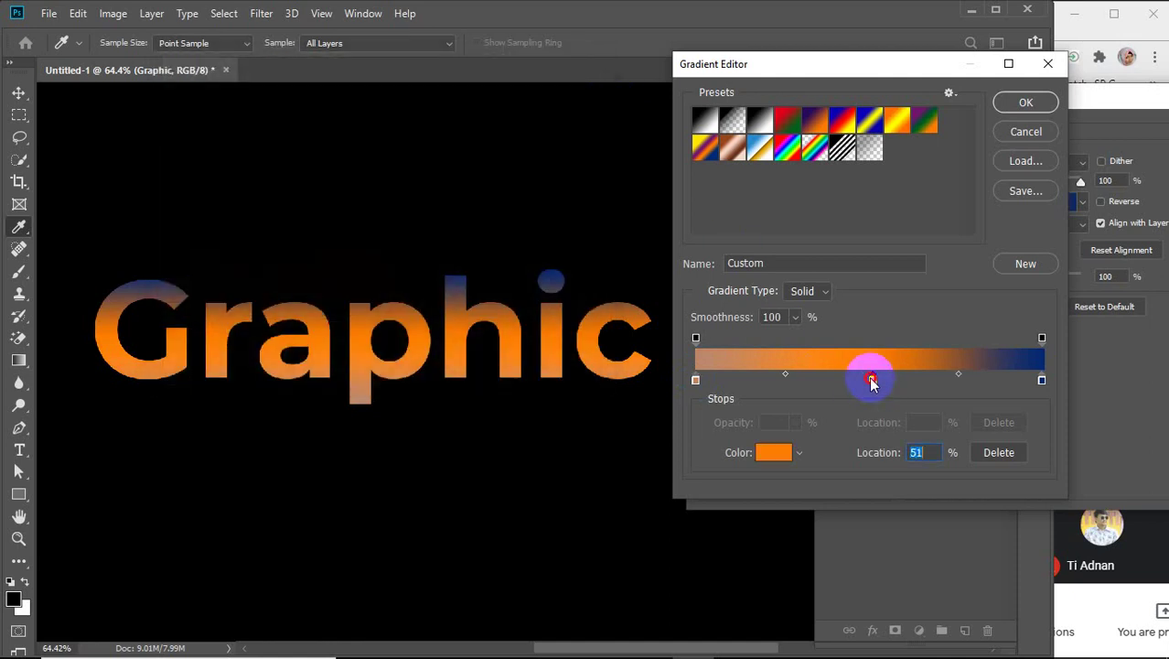
# Recolour the orange gradient stop at 51% to the light peach ffcaa0
pyautogui.doubleClick(871, 380)
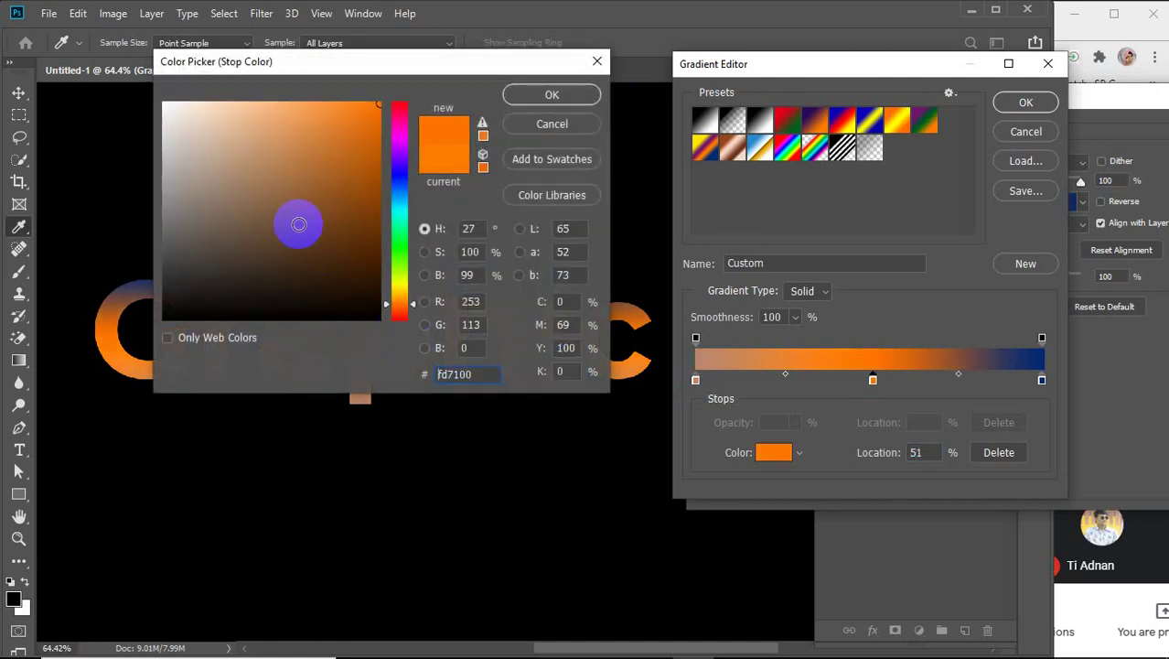
pyautogui.click(243, 99)
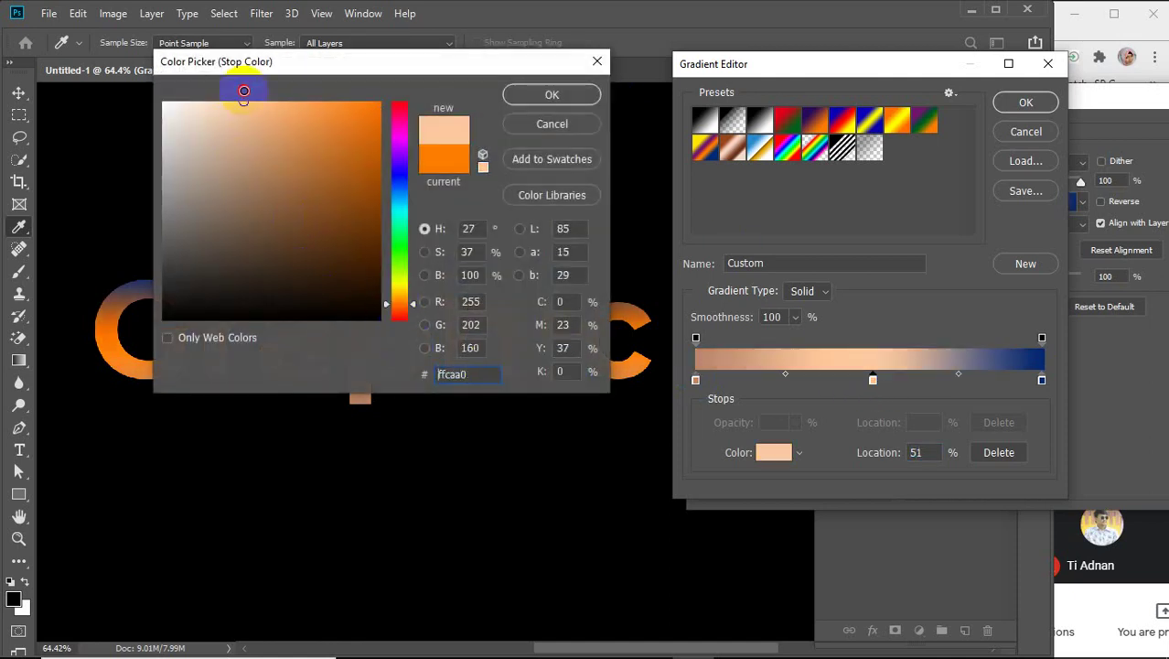
pyautogui.click(577, 95)
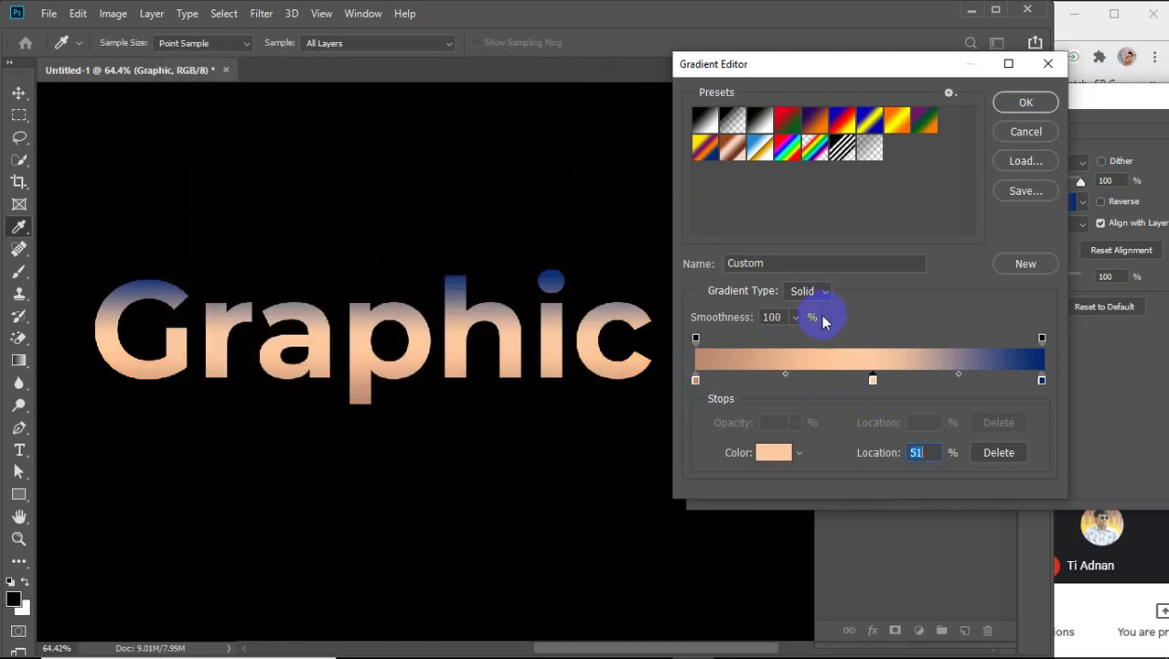
# Recolour the blue gradient stop at 100% to the dark brown 674c35
pyautogui.doubleClick(1042, 379)
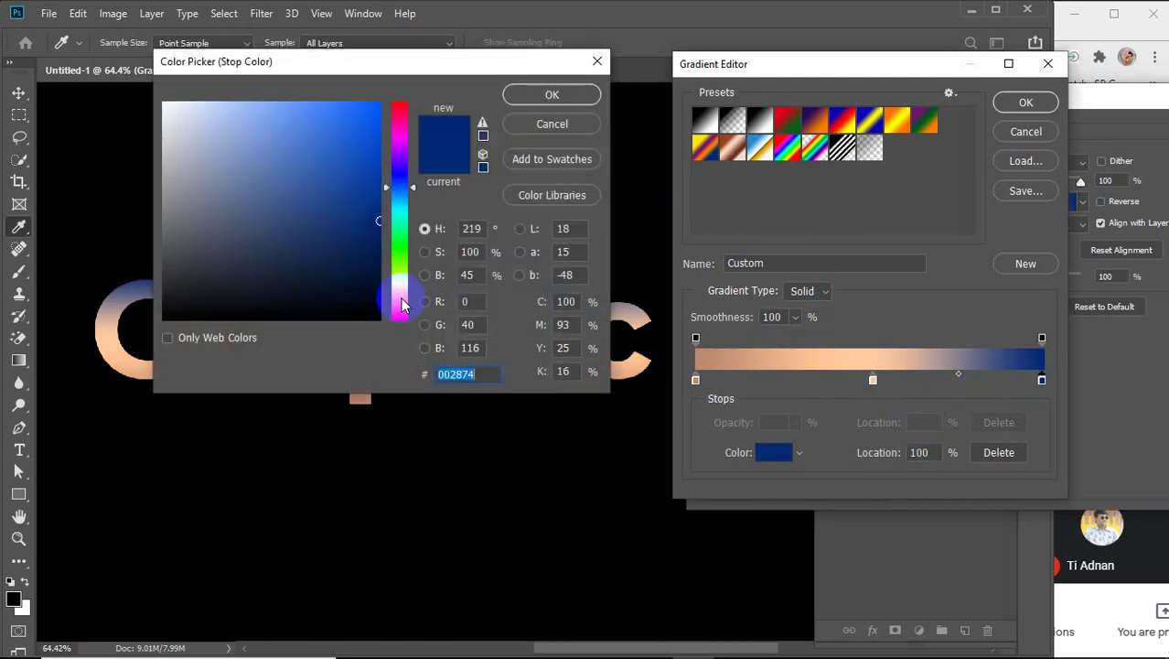
pyautogui.click(400, 298)
pyautogui.moveTo(400, 298); pyautogui.dragTo(396, 303)
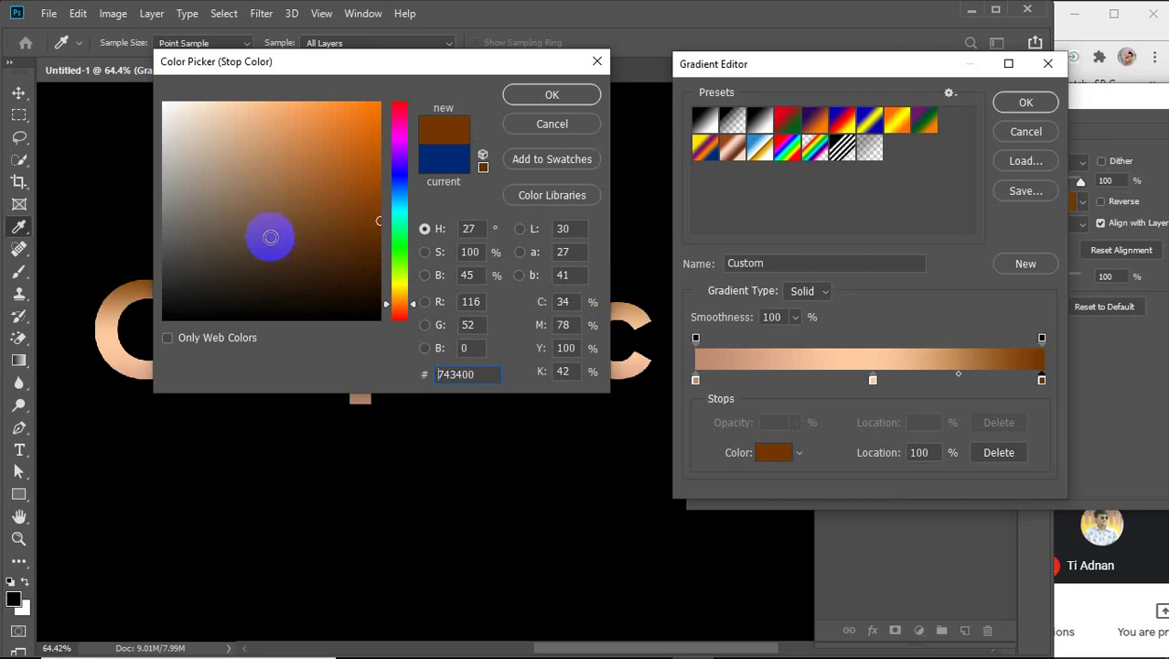
pyautogui.click(268, 232)
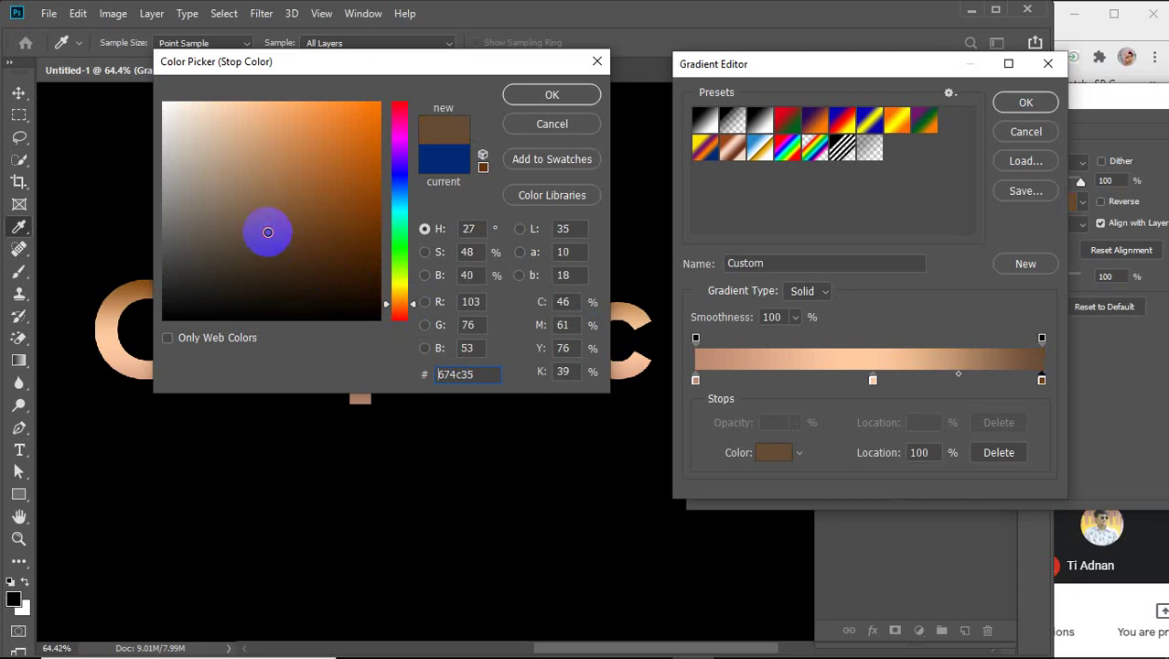
pyautogui.click(567, 95)
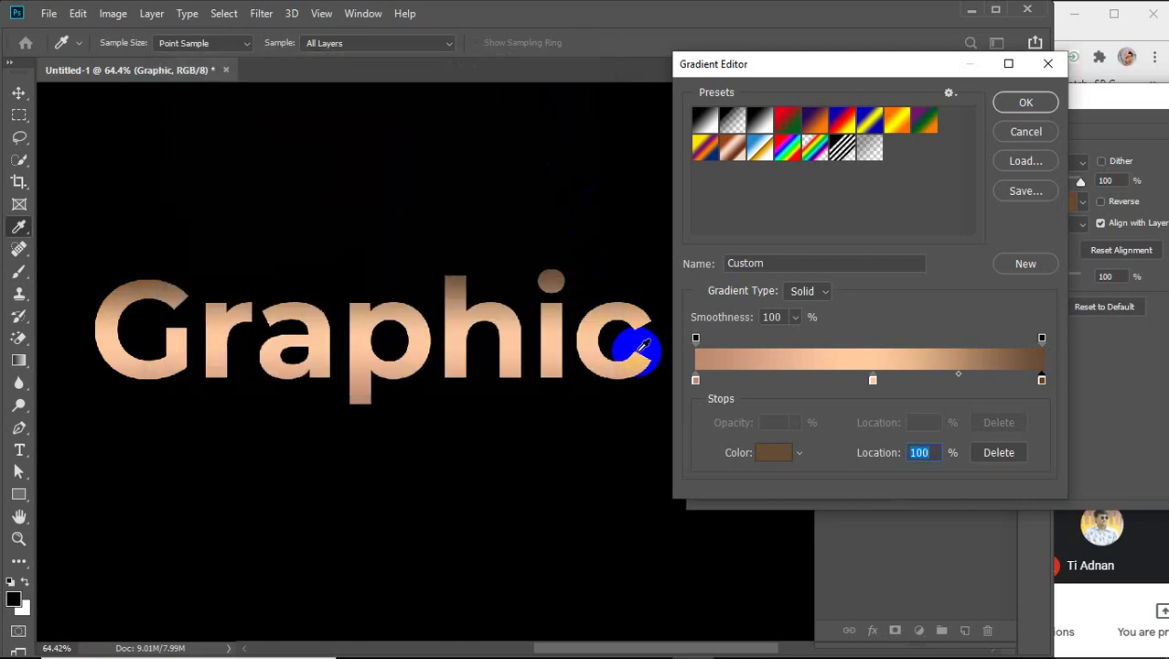
# Darken the tan gradient stop at 0% to the greyish brown 997c6e
pyautogui.doubleClick(696, 380)
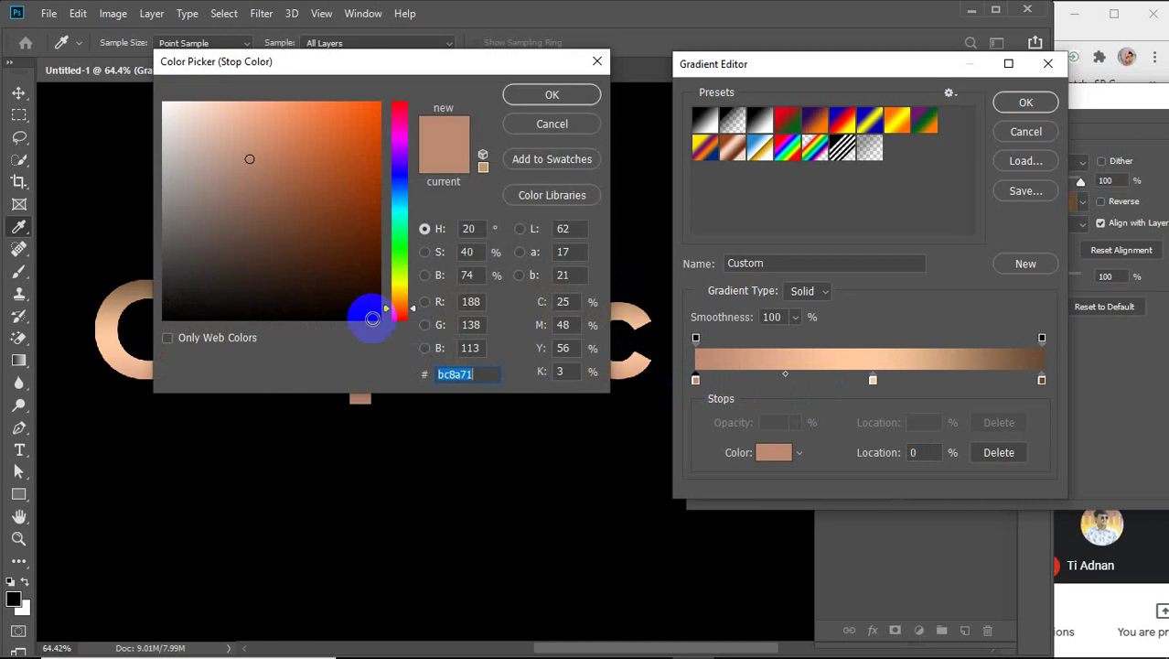
pyautogui.click(234, 127)
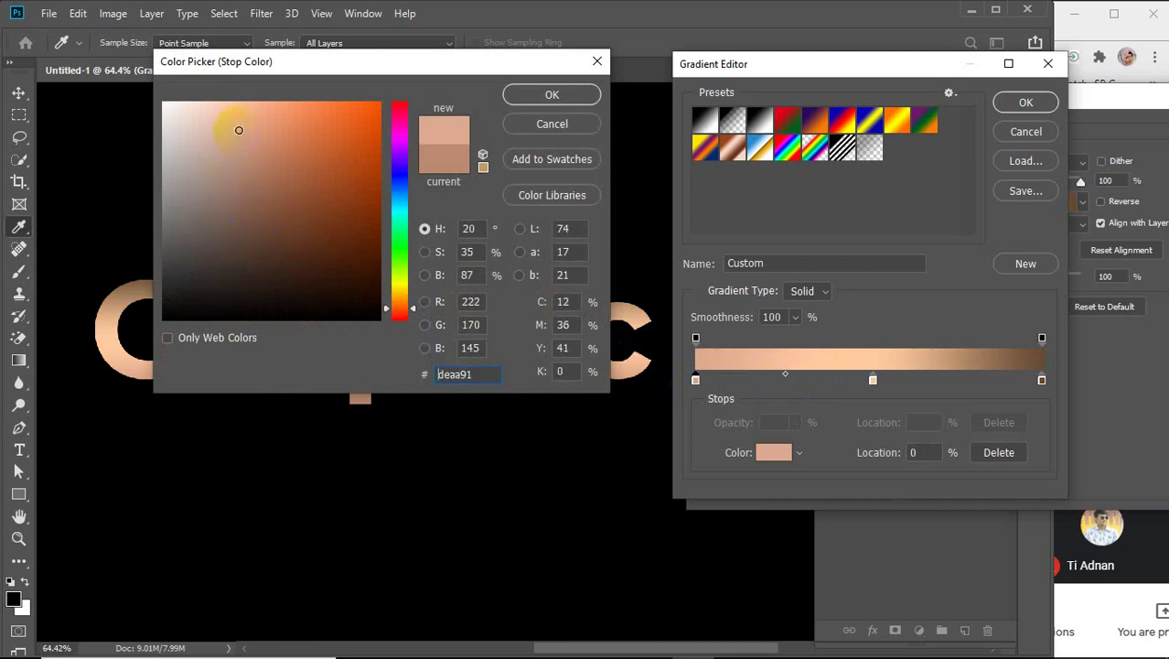
pyautogui.click(223, 189)
pyautogui.click(523, 100)
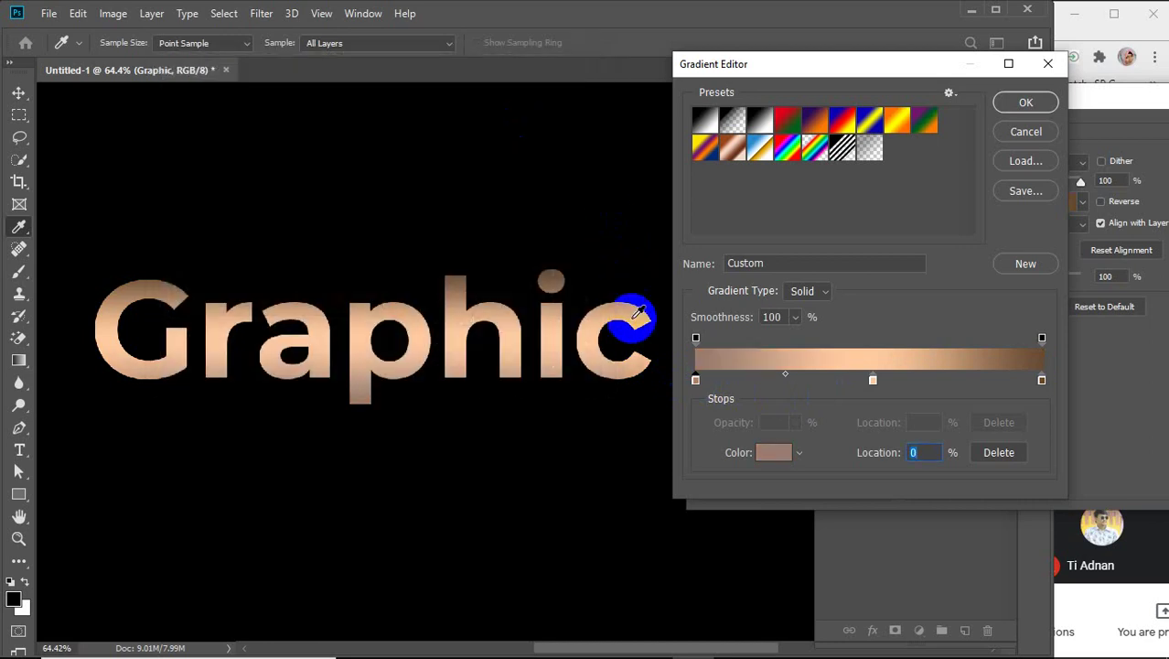
pyautogui.moveTo(873, 378); pyautogui.dragTo(869, 380)
pyautogui.doubleClick(869, 381)
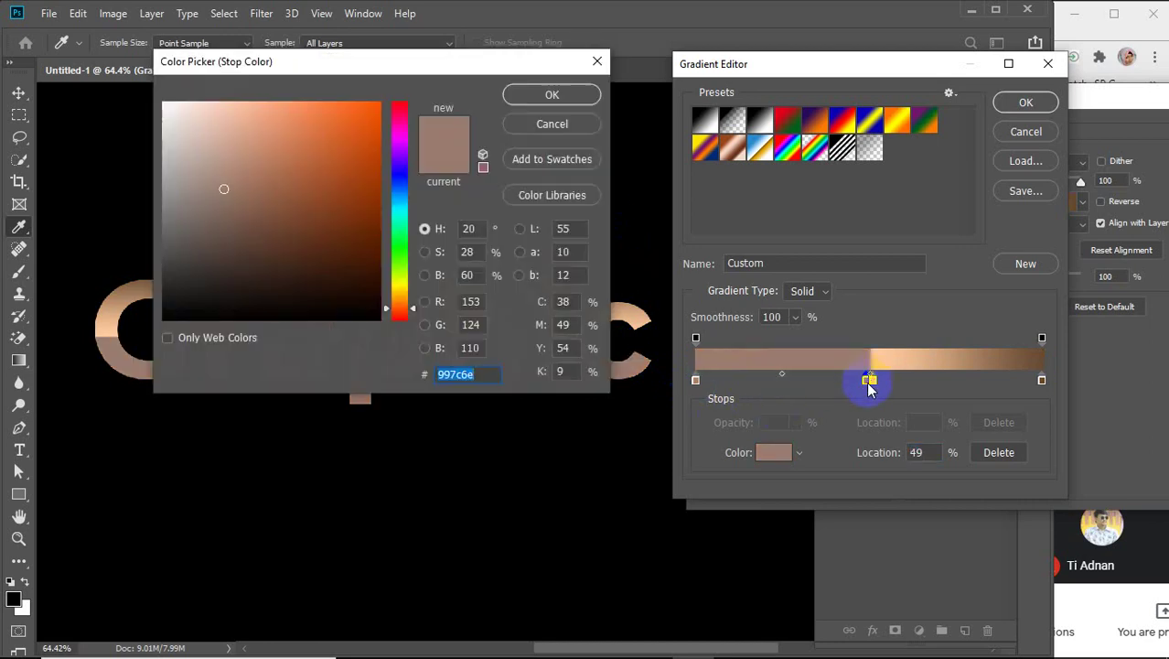
pyautogui.click(537, 128)
pyautogui.moveTo(869, 379); pyautogui.dragTo(870, 398)
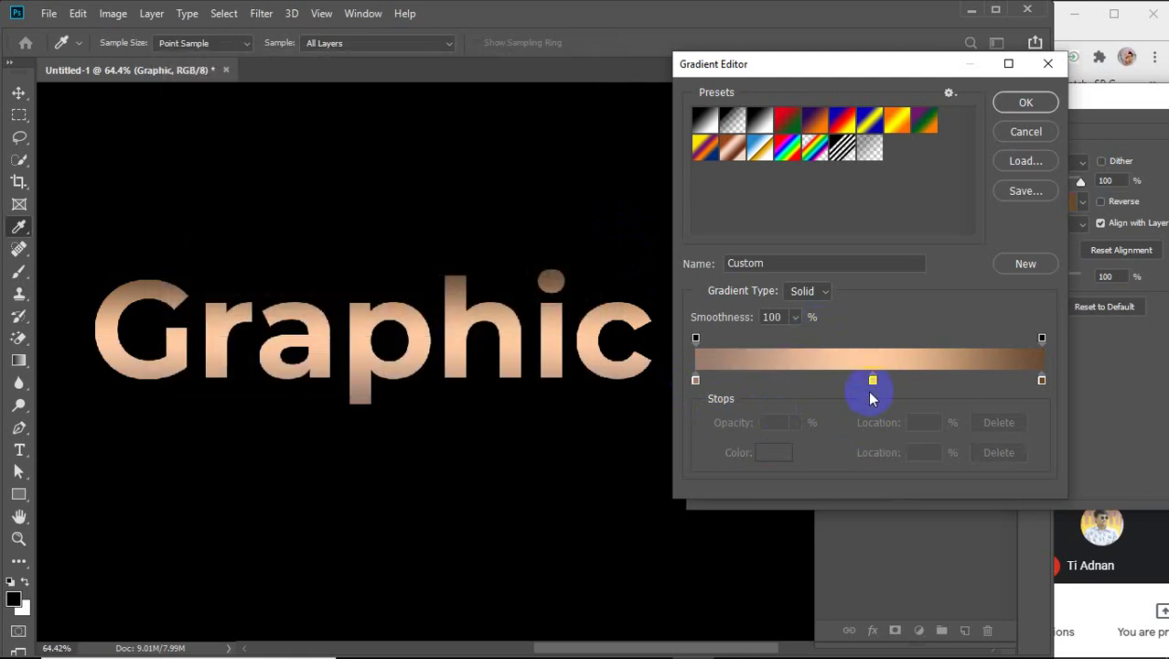
# Change the middle gradient stop's colour to e5af84 and apply the edited gradient to the overlay
pyautogui.doubleClick(872, 380)
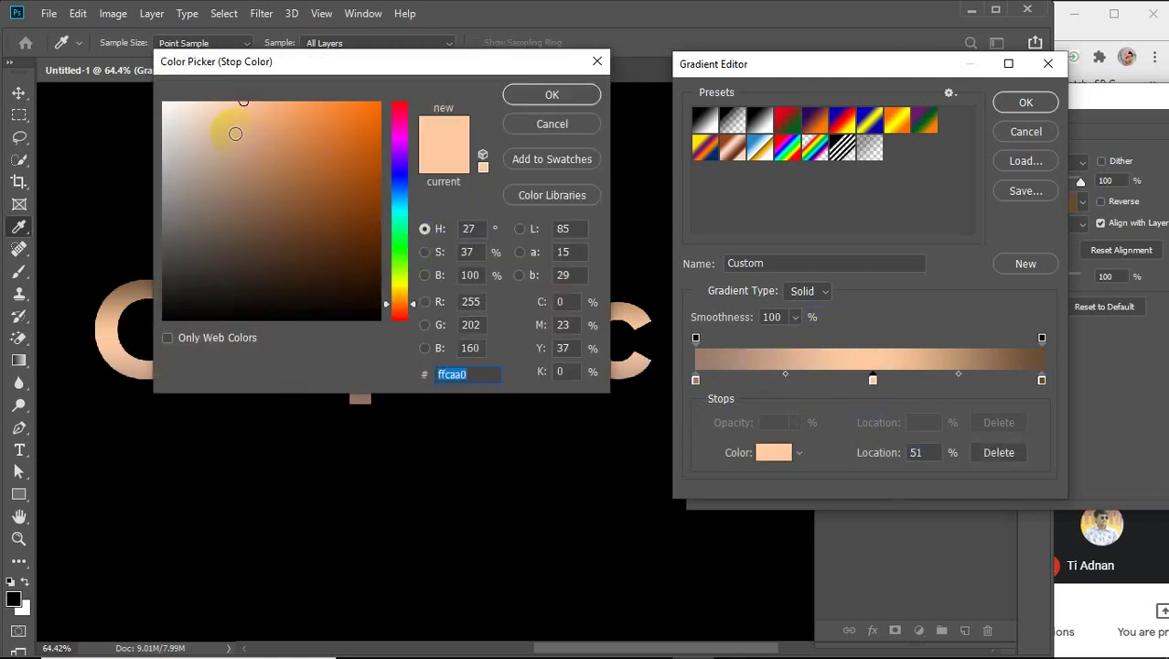
pyautogui.click(255, 124)
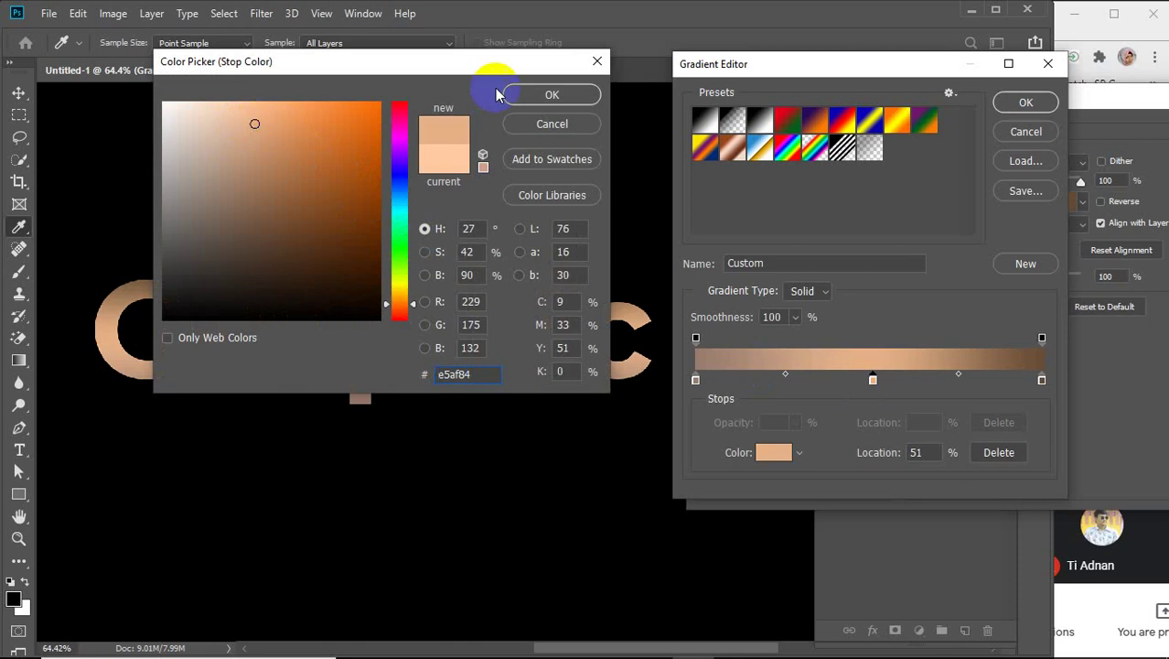
pyautogui.click(550, 95)
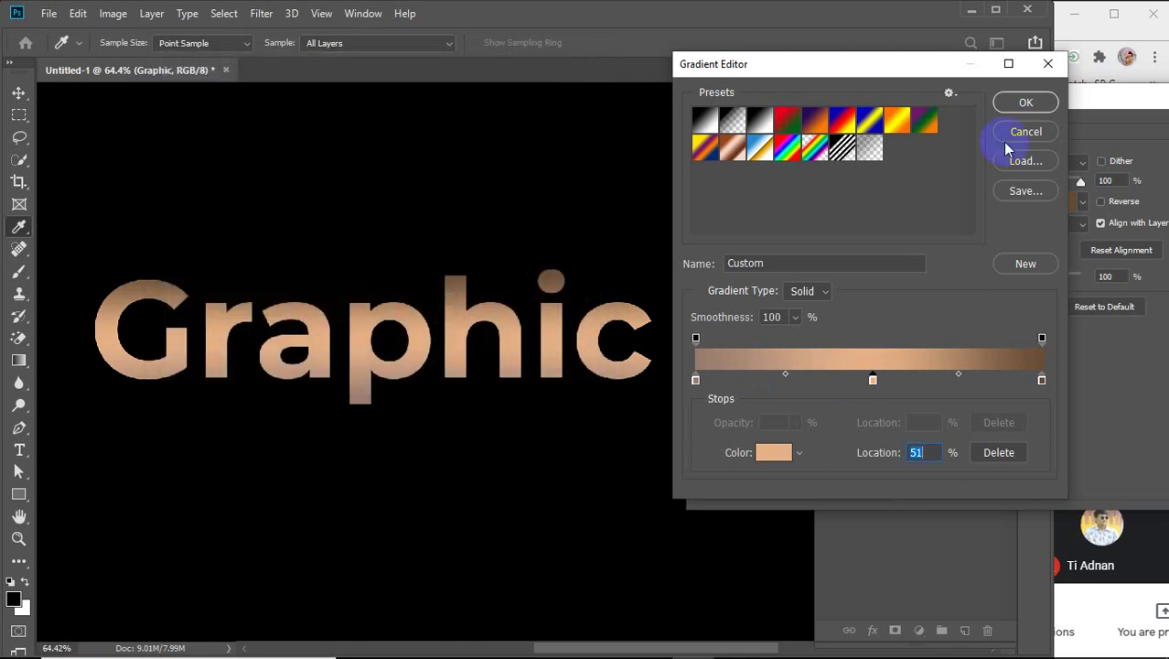
pyautogui.click(1017, 101)
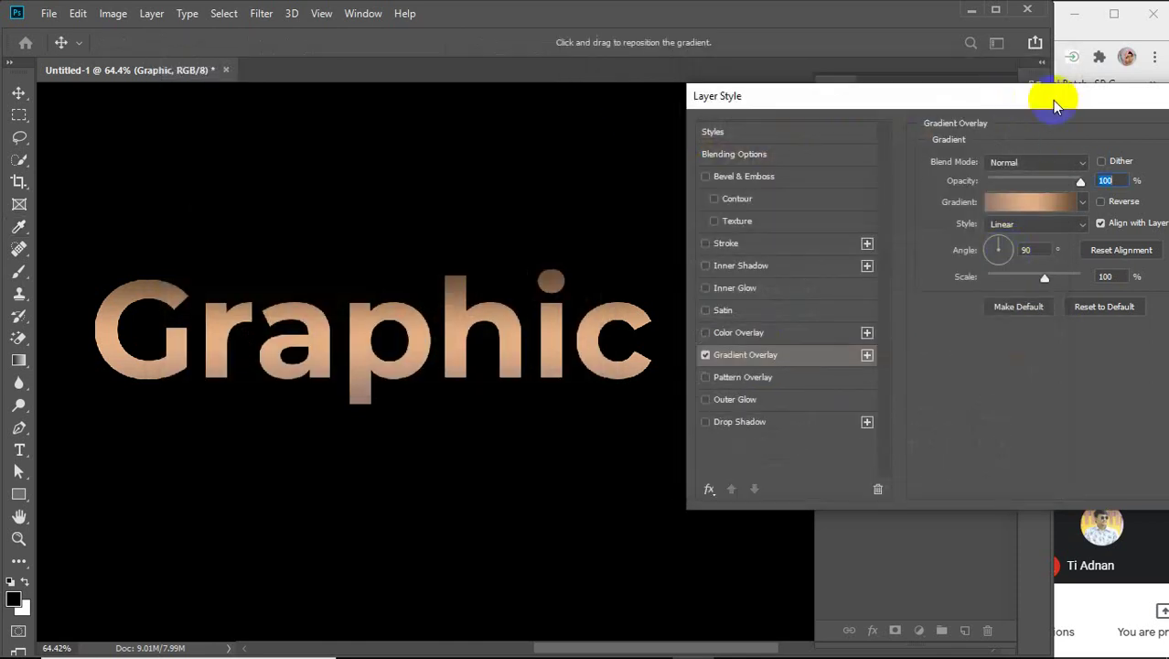
# Set the Gradient Overlay style to Radial
pyautogui.moveTo(1054, 105); pyautogui.dragTo(1044, 102)
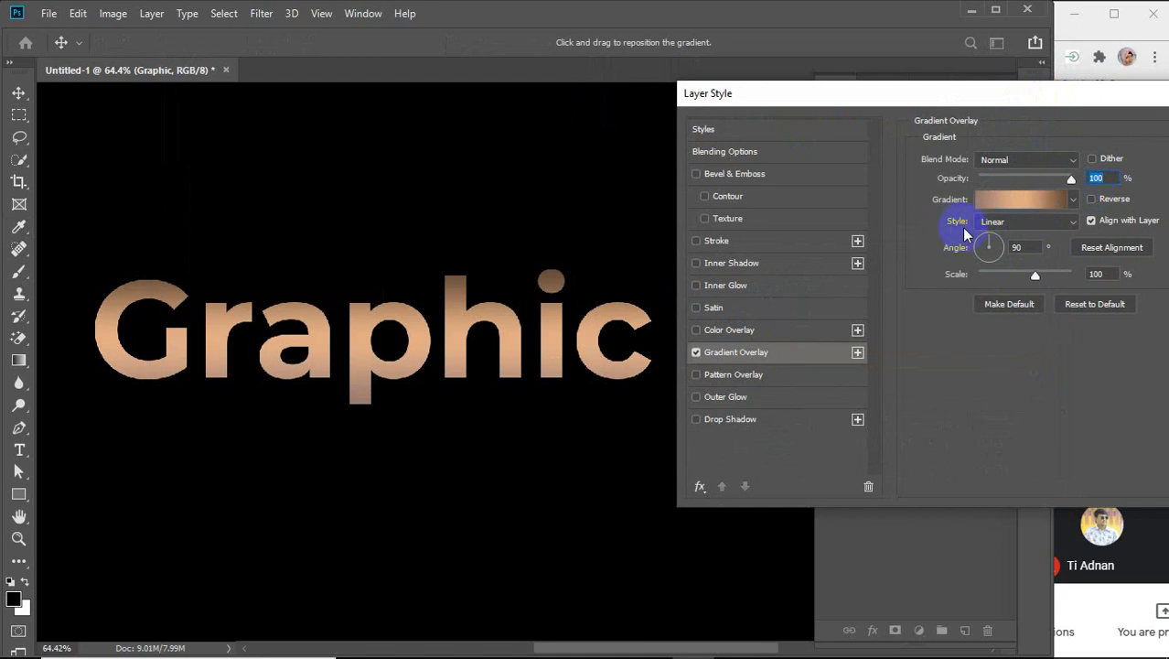
pyautogui.click(1068, 224)
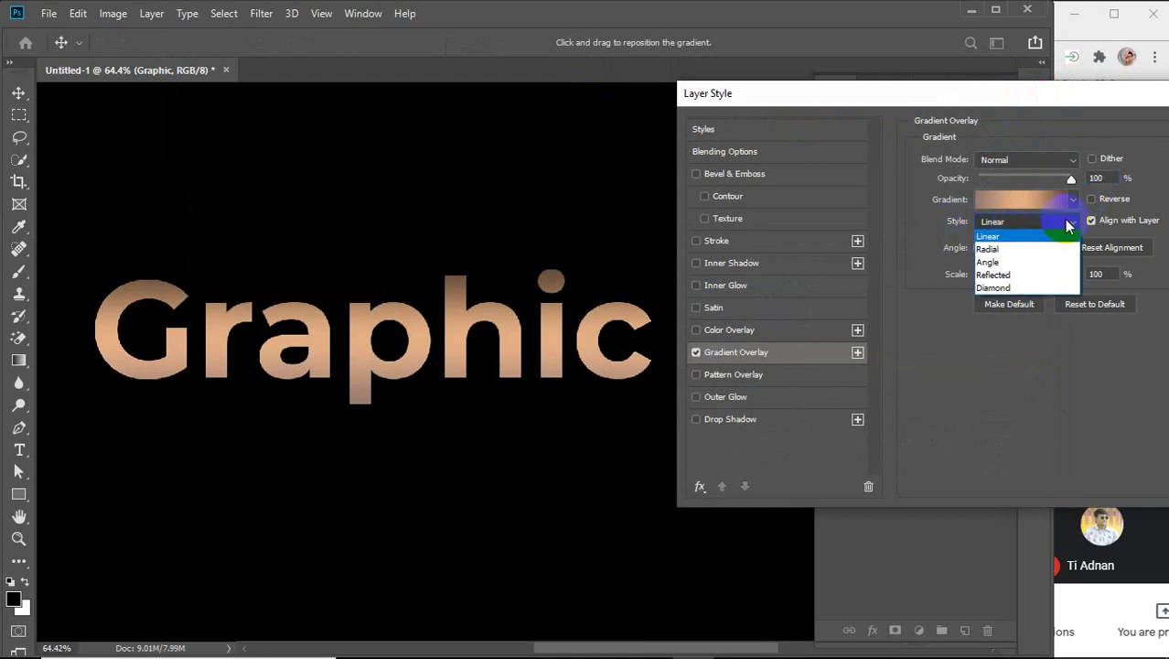
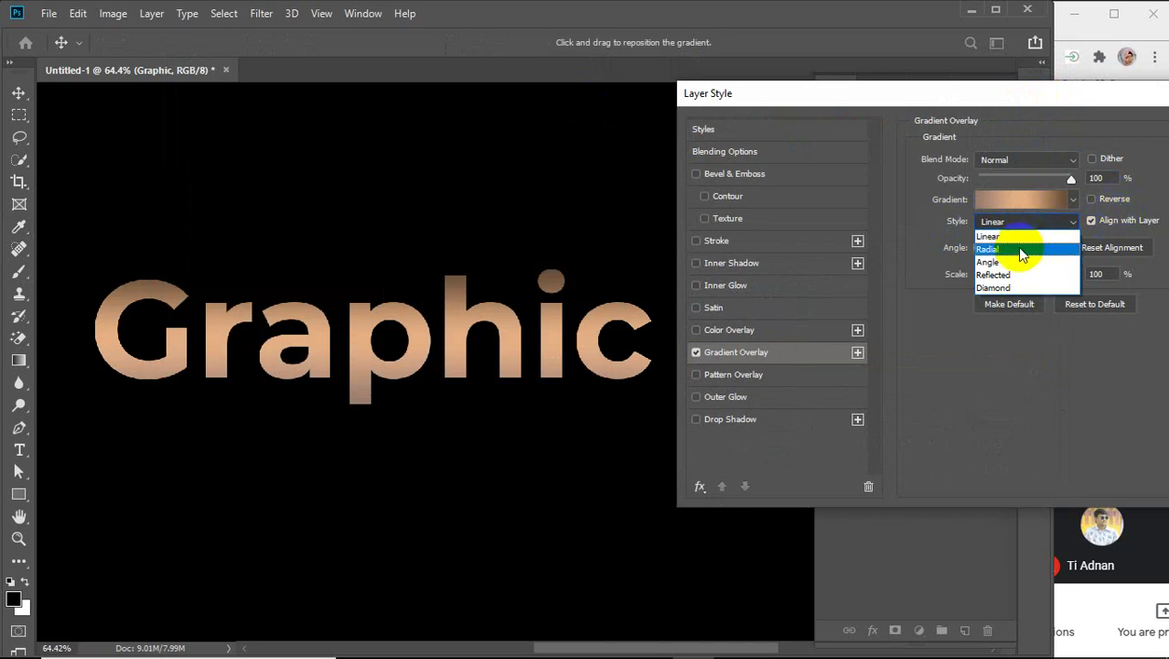
pyautogui.click(1017, 248)
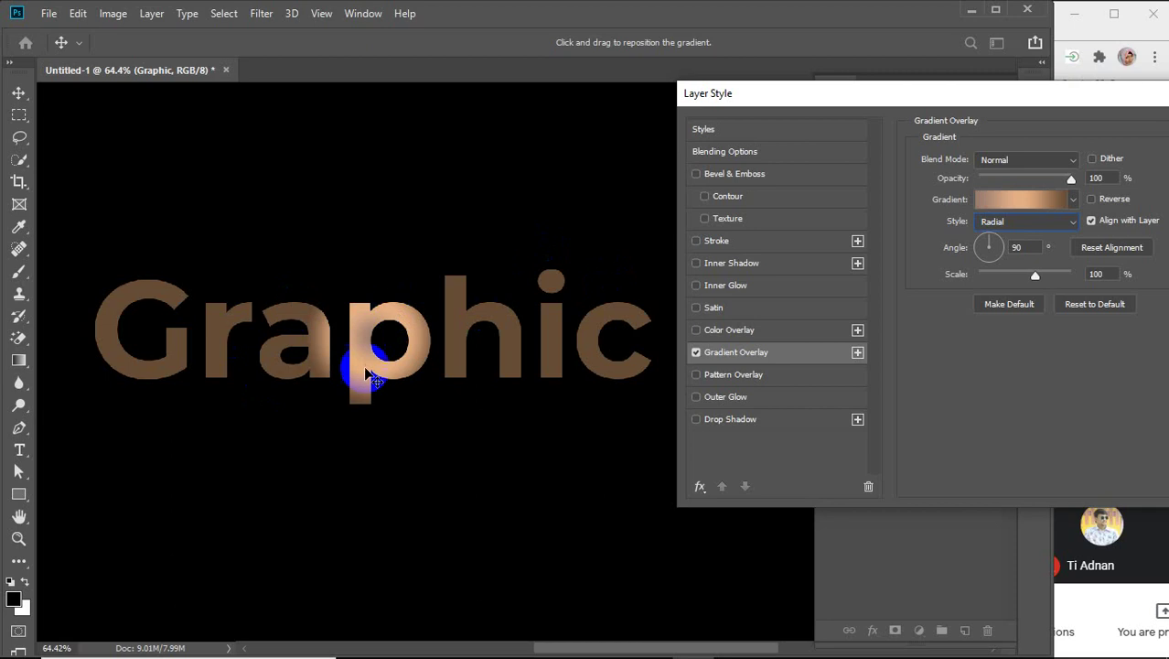
# Set the Gradient Overlay style to Linear with an angle of 125° and a scale of 150%
pyautogui.click(1072, 221)
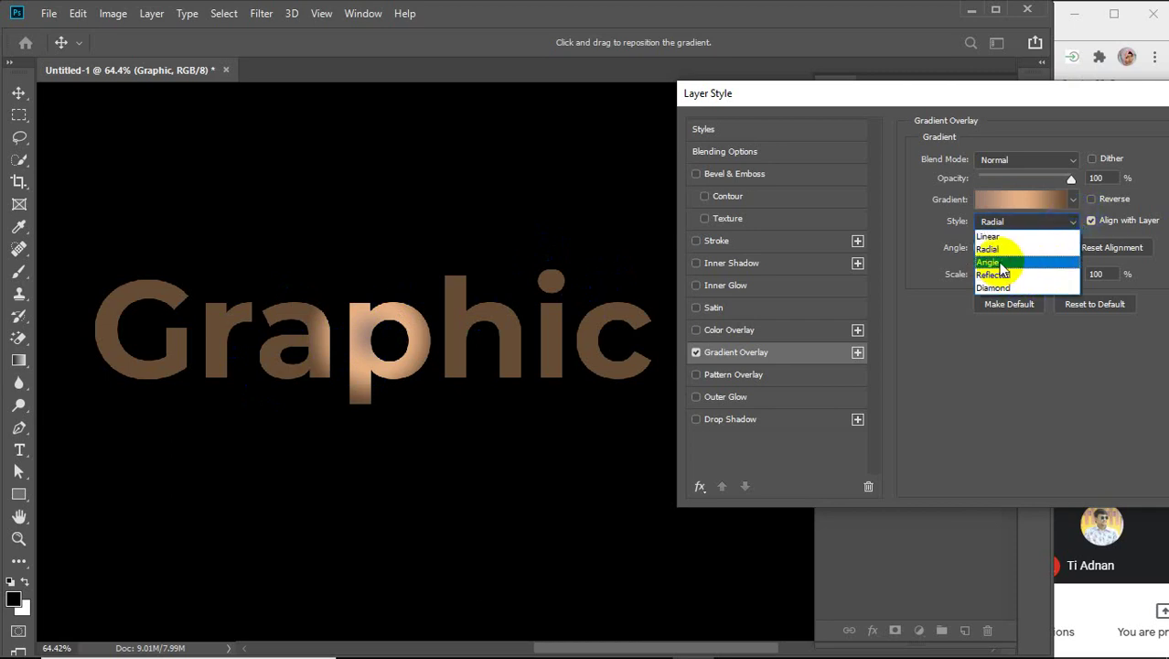
pyautogui.click(997, 237)
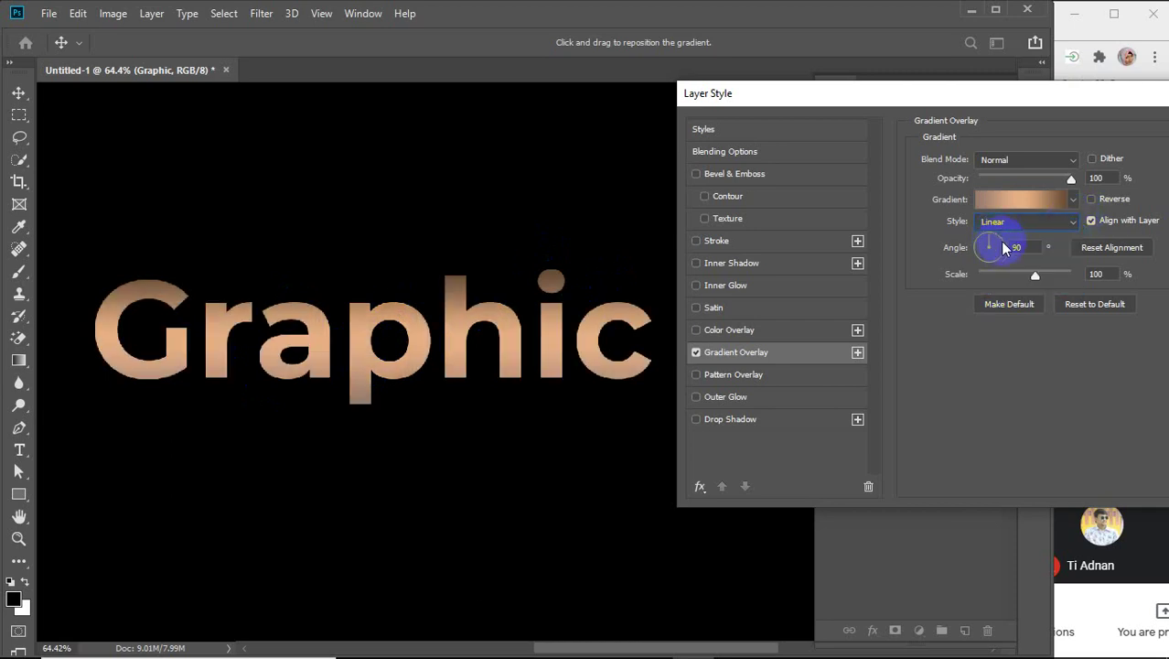
pyautogui.moveTo(1034, 279); pyautogui.dragTo(995, 275)
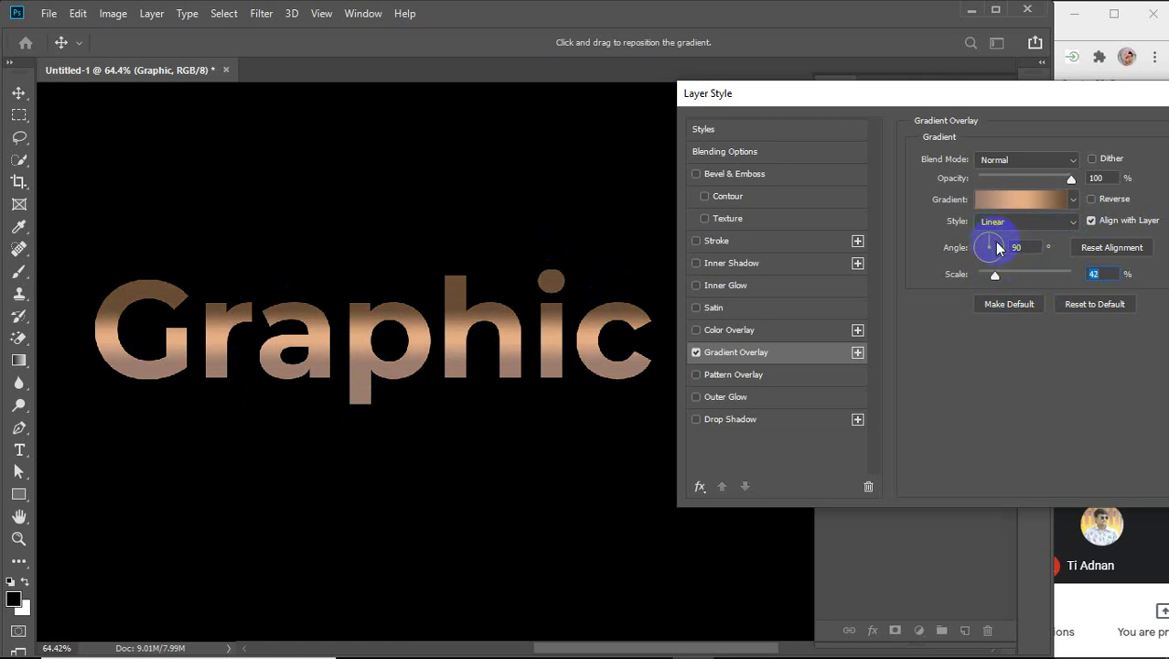
pyautogui.click(998, 247)
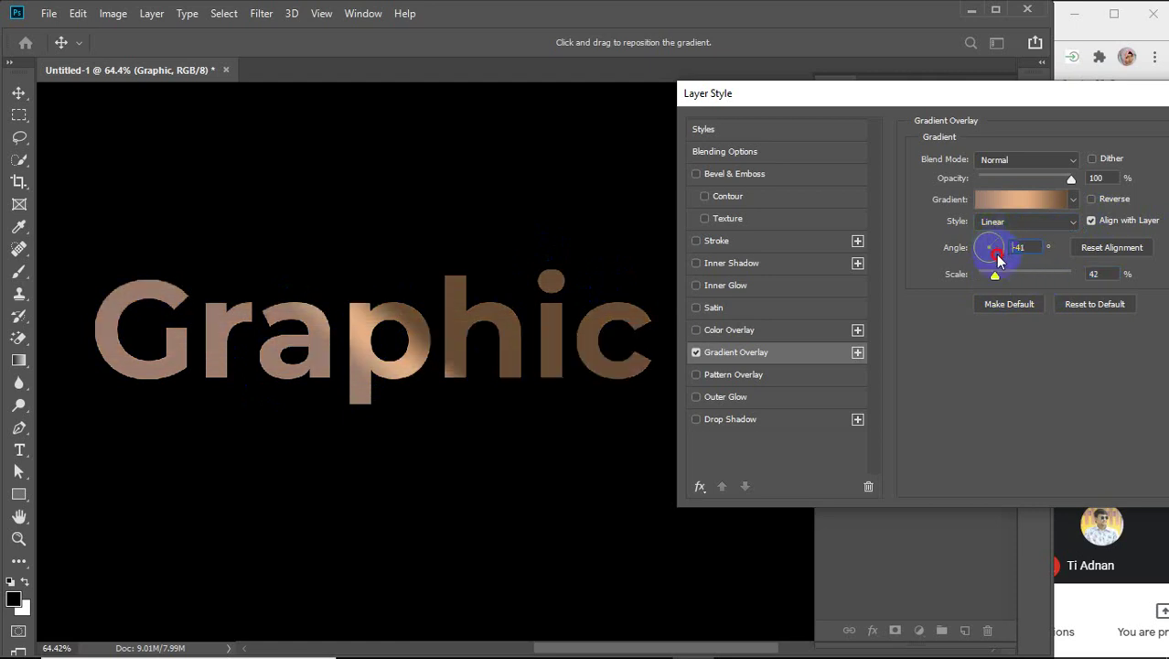
pyautogui.moveTo(997, 259); pyautogui.dragTo(987, 242)
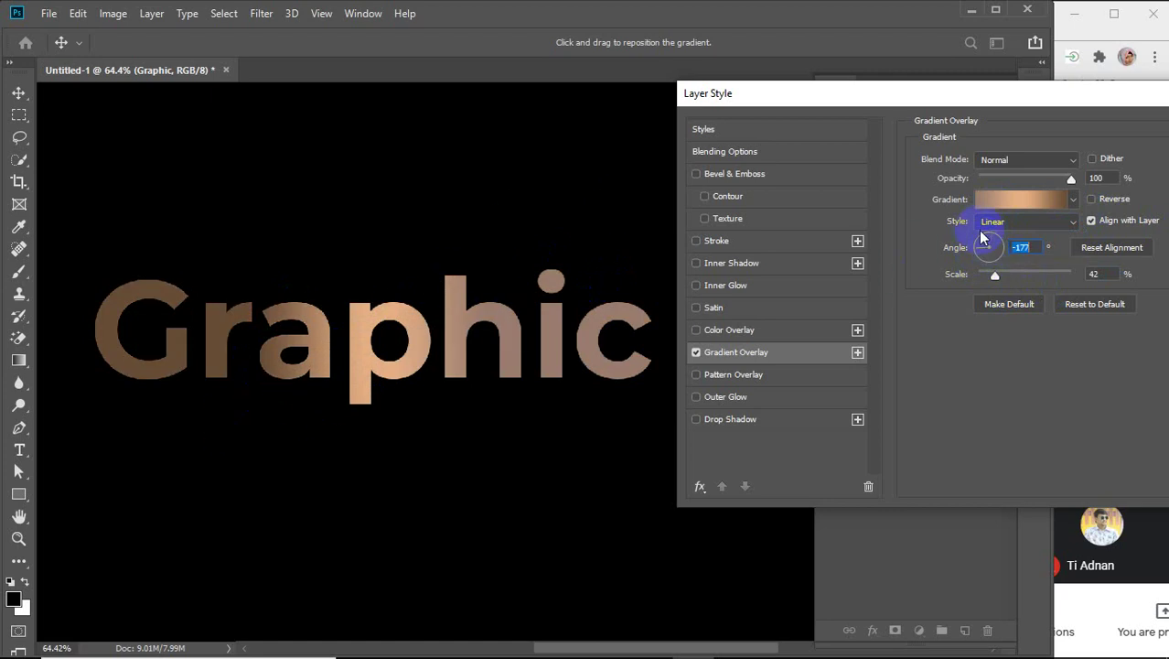
pyautogui.moveTo(986, 245); pyautogui.dragTo(1094, 277)
pyautogui.click(1121, 274)
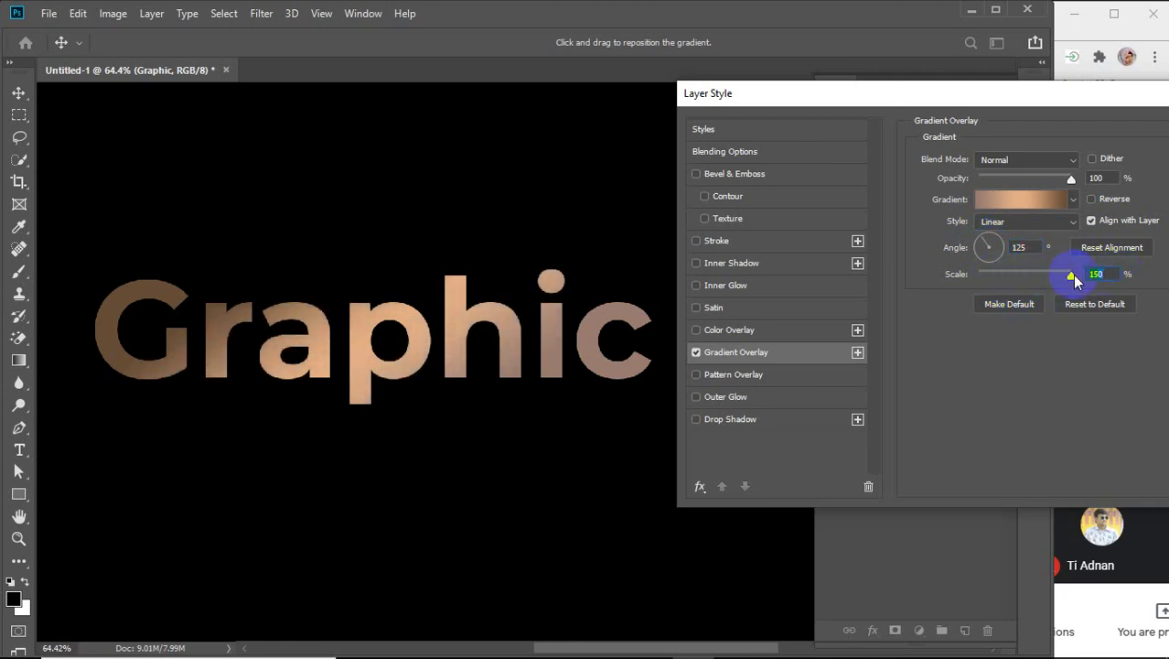
# Lighten the gradient stop at 0% to a pale pinkish beige
pyautogui.click(1026, 202)
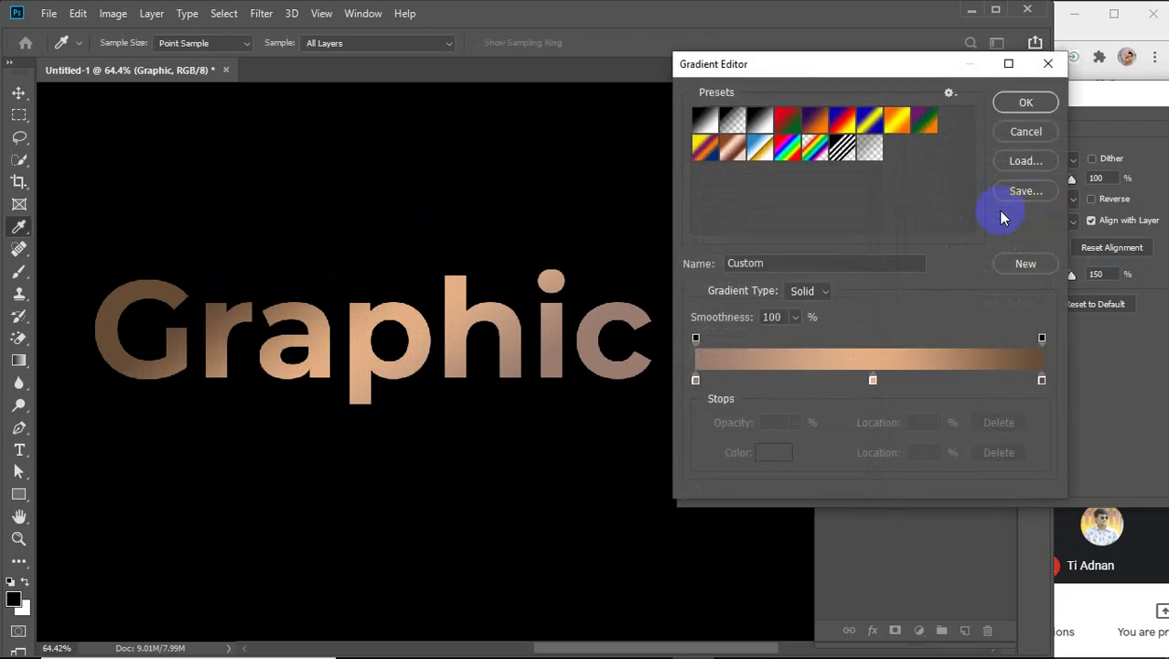
pyautogui.click(696, 381)
pyautogui.doubleClick(697, 381)
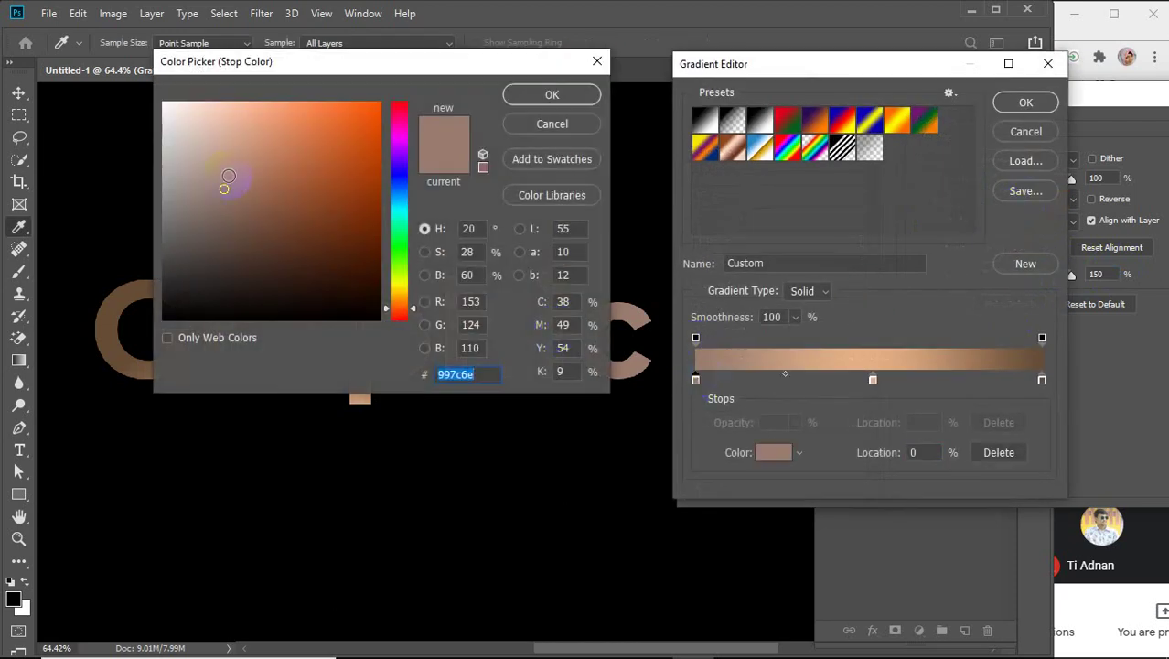
pyautogui.click(211, 156)
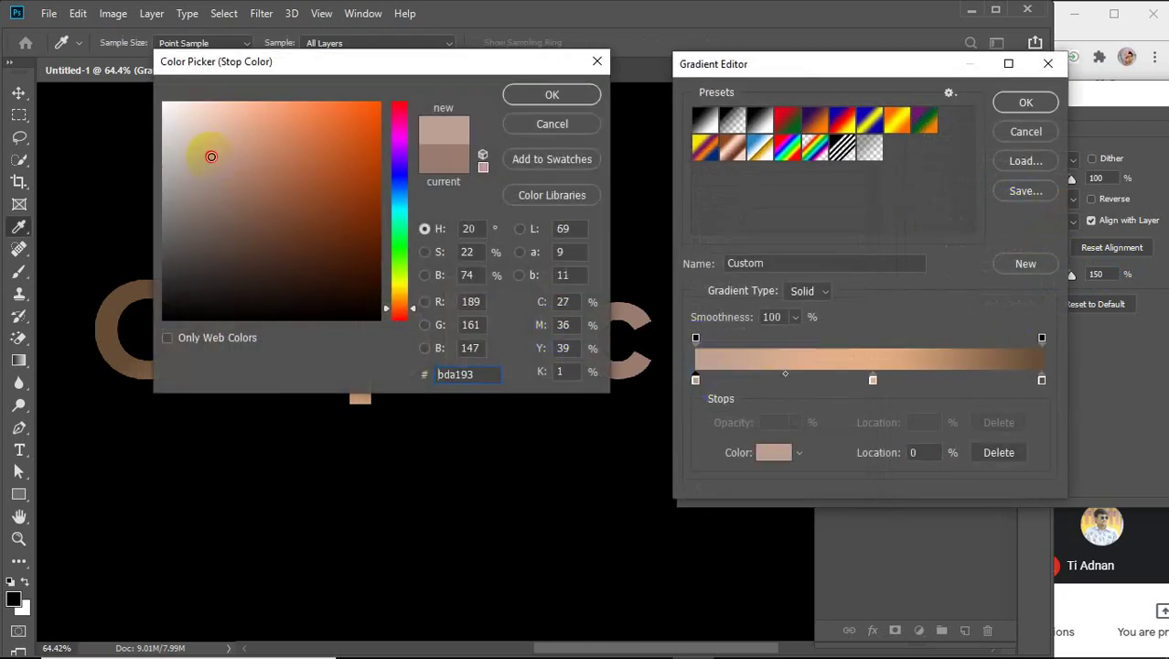
pyautogui.click(553, 95)
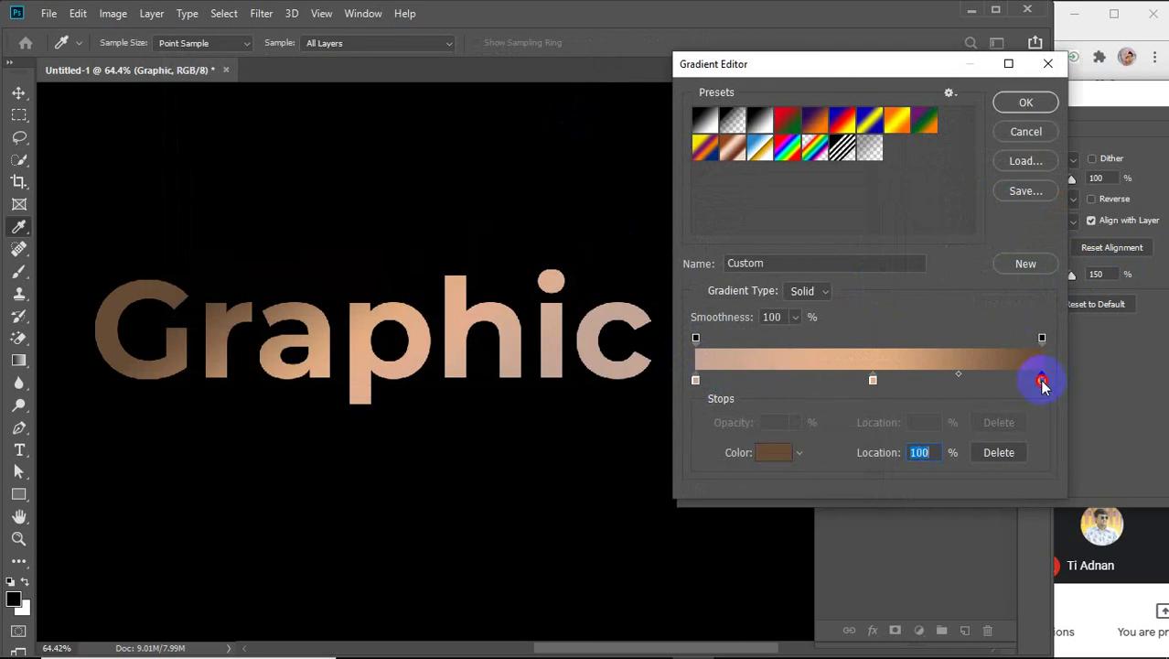
# Recolour the gradient stop at 100% to the light brown ae8a6d and apply the edited gradient to the overlay
pyautogui.doubleClick(1041, 379)
pyautogui.click(243, 171)
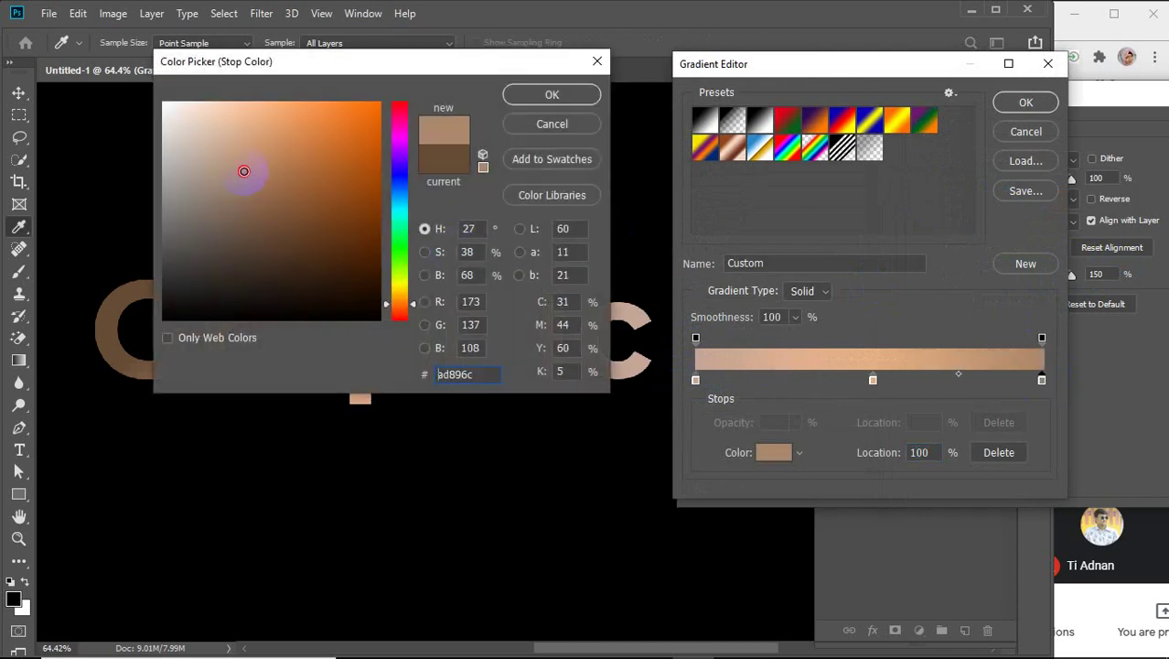
pyautogui.click(550, 94)
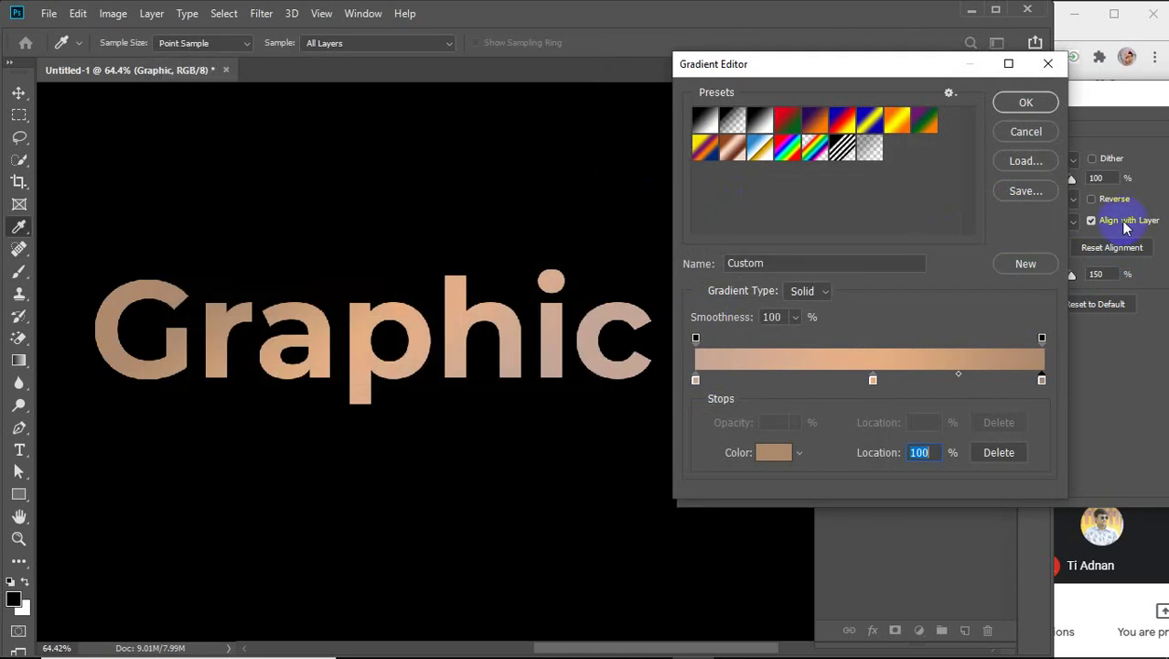
pyautogui.click(1038, 104)
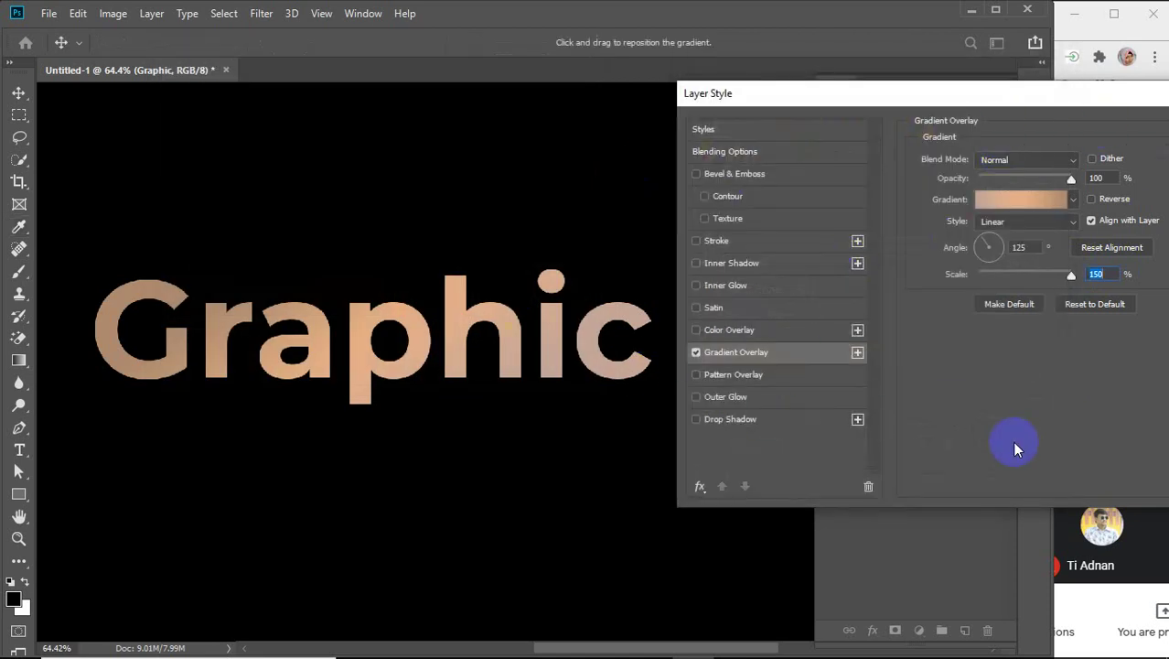
# Reopen the overlay gradient for editing and change the stop at 0% to pure red ff0000
pyautogui.click(1006, 205)
pyautogui.doubleClick(696, 381)
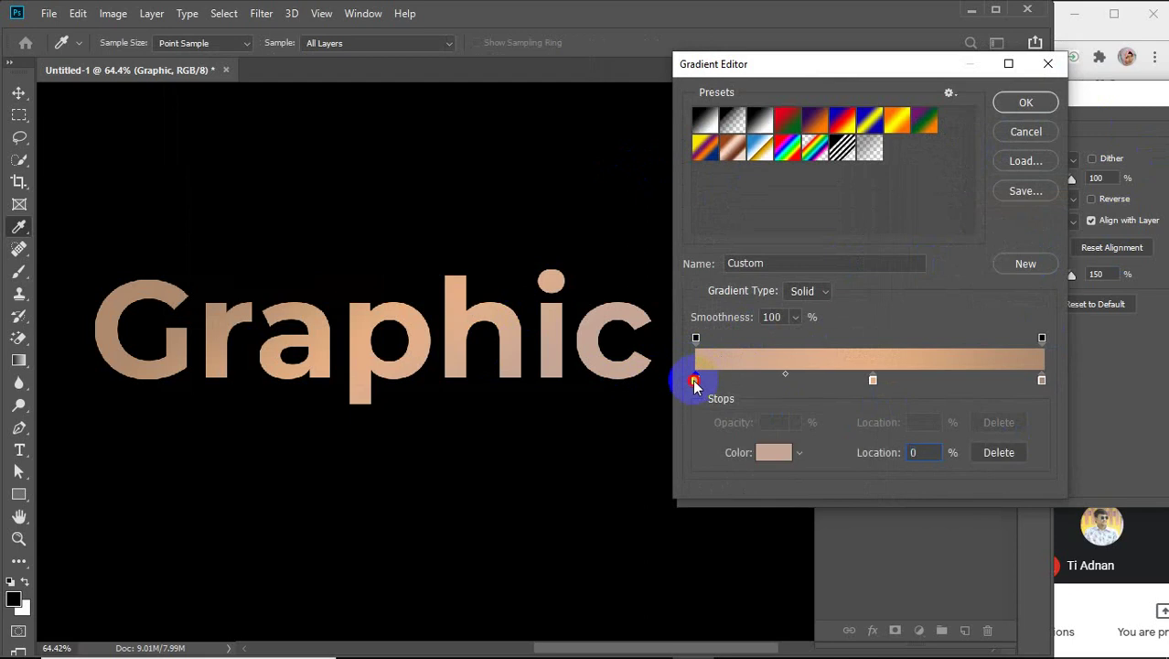
pyautogui.moveTo(399, 164); pyautogui.dragTo(401, 73)
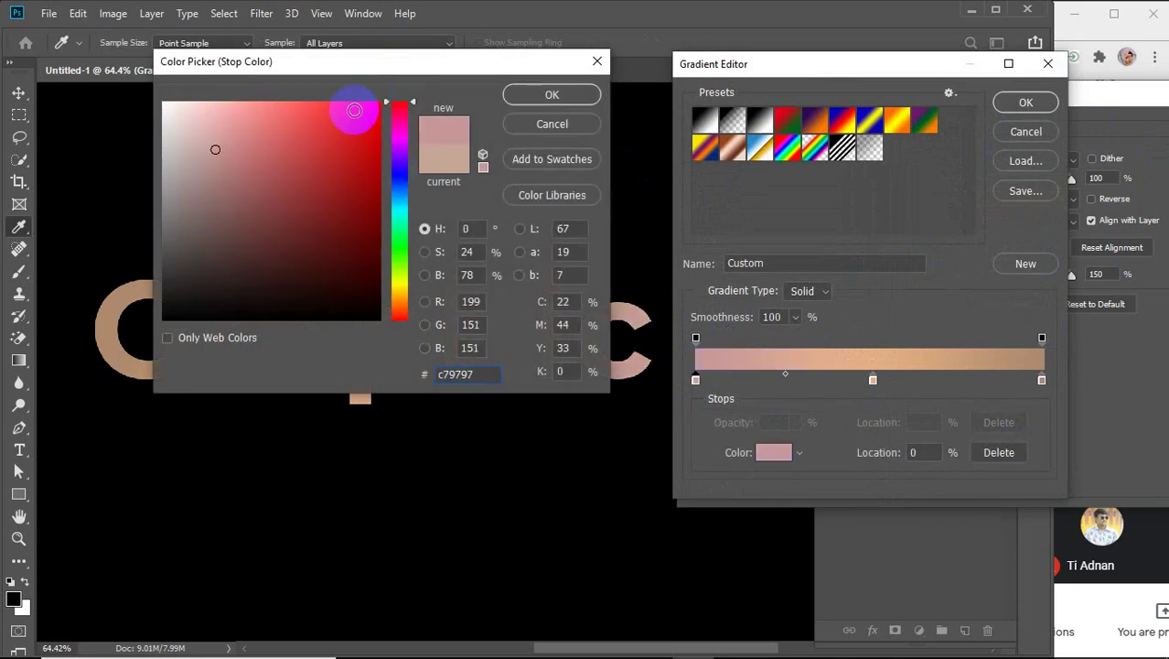
pyautogui.moveTo(352, 109); pyautogui.dragTo(379, 104)
pyautogui.click(529, 90)
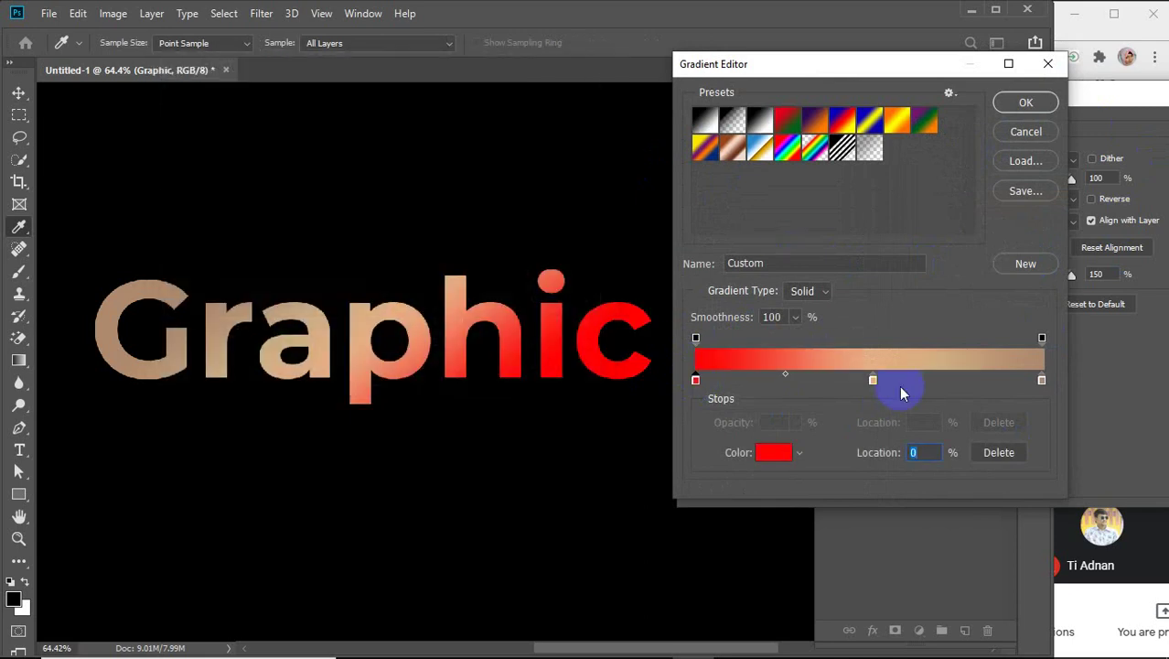
# Recolour the middle gradient stop to the light pink ffa5a5
pyautogui.doubleClick(873, 381)
pyautogui.moveTo(357, 128); pyautogui.dragTo(402, 69)
pyautogui.click(402, 108)
pyautogui.moveTo(300, 110); pyautogui.dragTo(239, 100)
pyautogui.click(552, 95)
# Use two pink stops between the gradient's ends, one at 65%, and recolour the 65% stop to a strong red
pyautogui.click(875, 381)
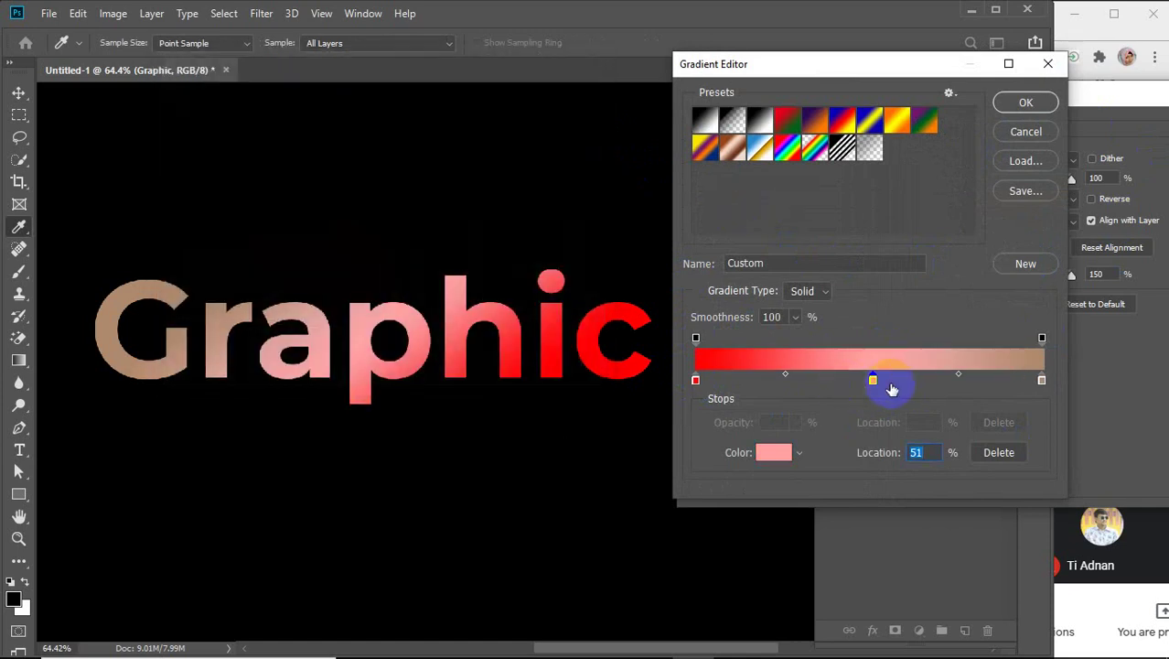
pyautogui.moveTo(874, 384); pyautogui.dragTo(921, 385)
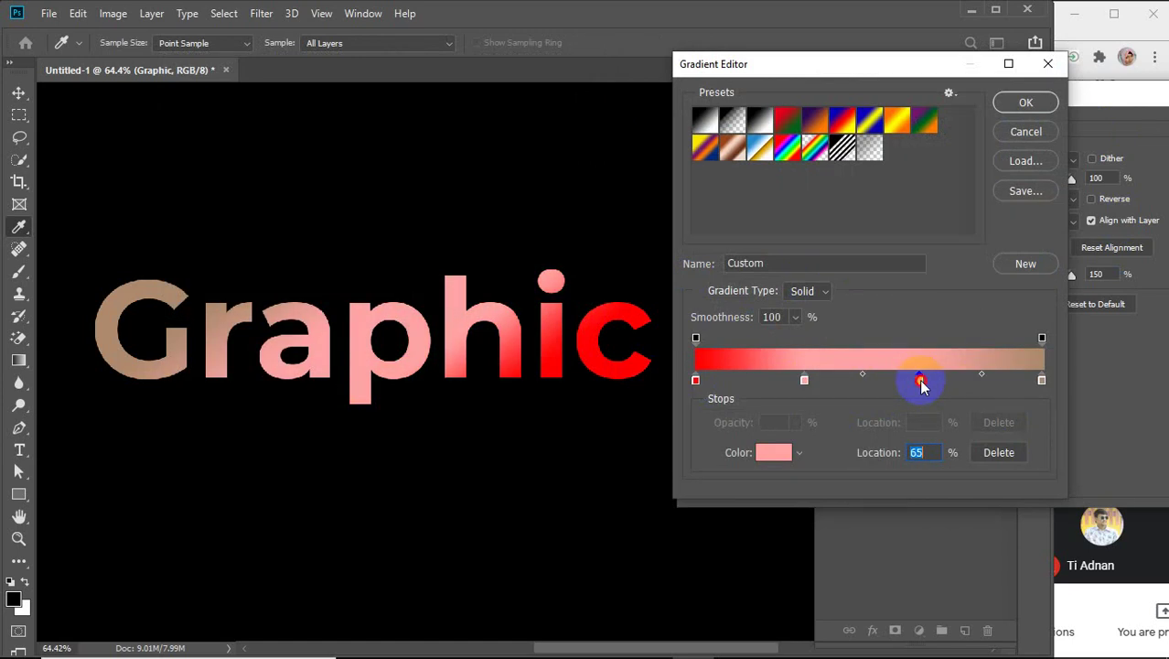
pyautogui.doubleClick(919, 381)
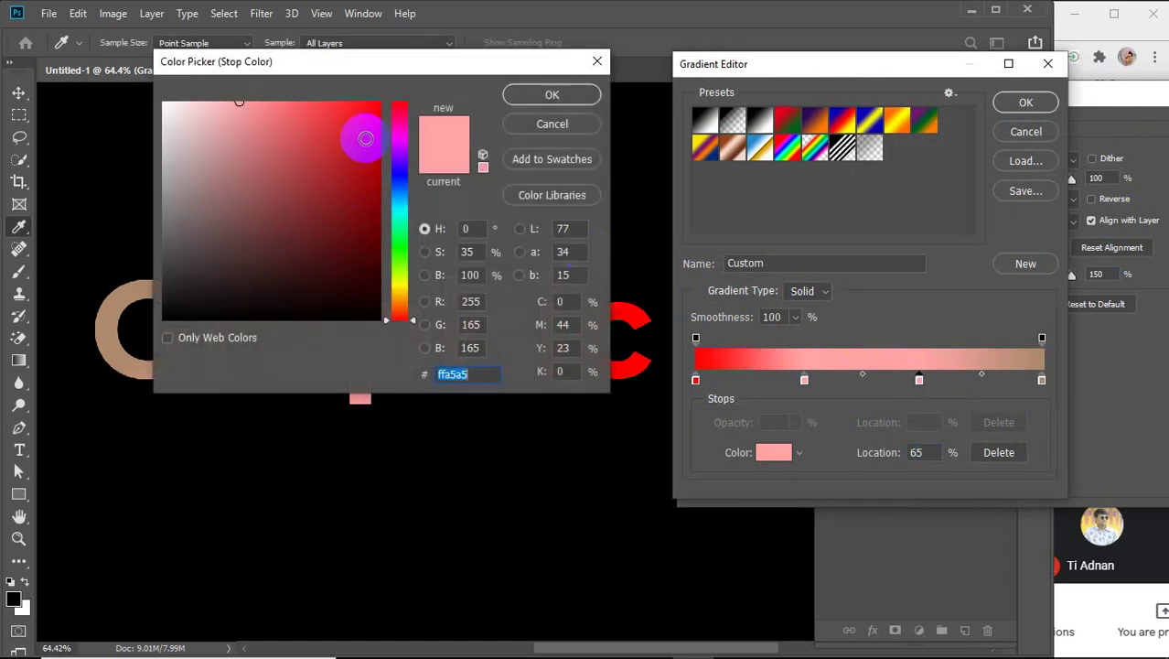
pyautogui.click(368, 134)
pyautogui.click(552, 95)
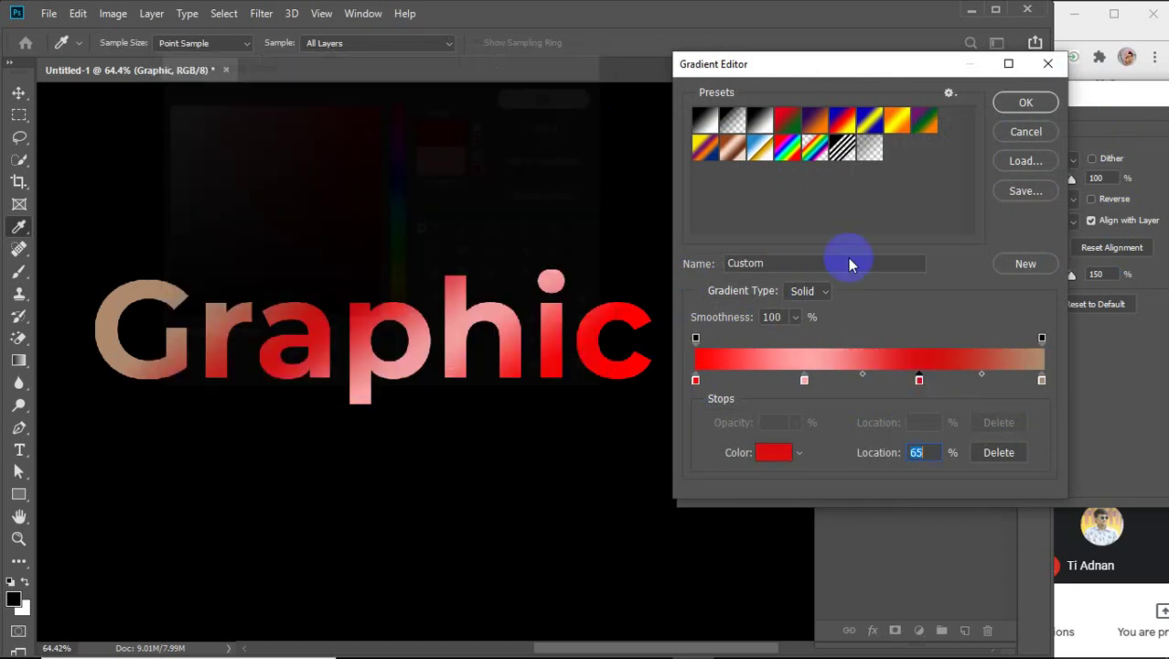
# Recolour the gradient stop at 100% to dark red and apply the edited gradient to the overlay
pyautogui.doubleClick(1042, 379)
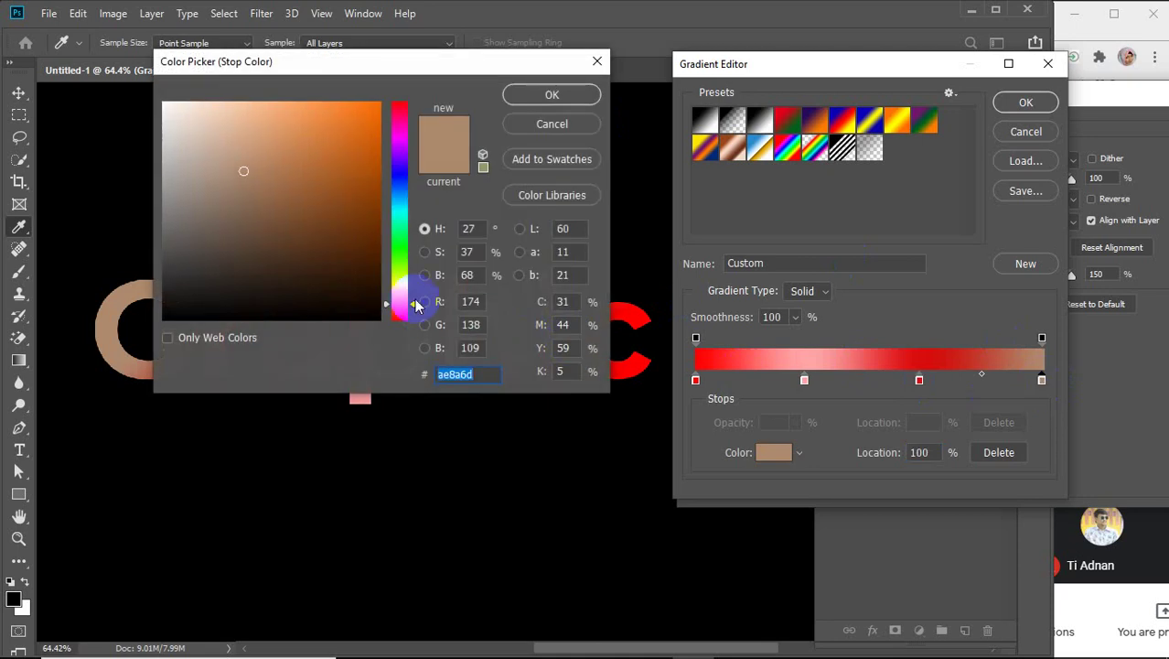
pyautogui.click(377, 266)
pyautogui.moveTo(400, 151); pyautogui.dragTo(404, 47)
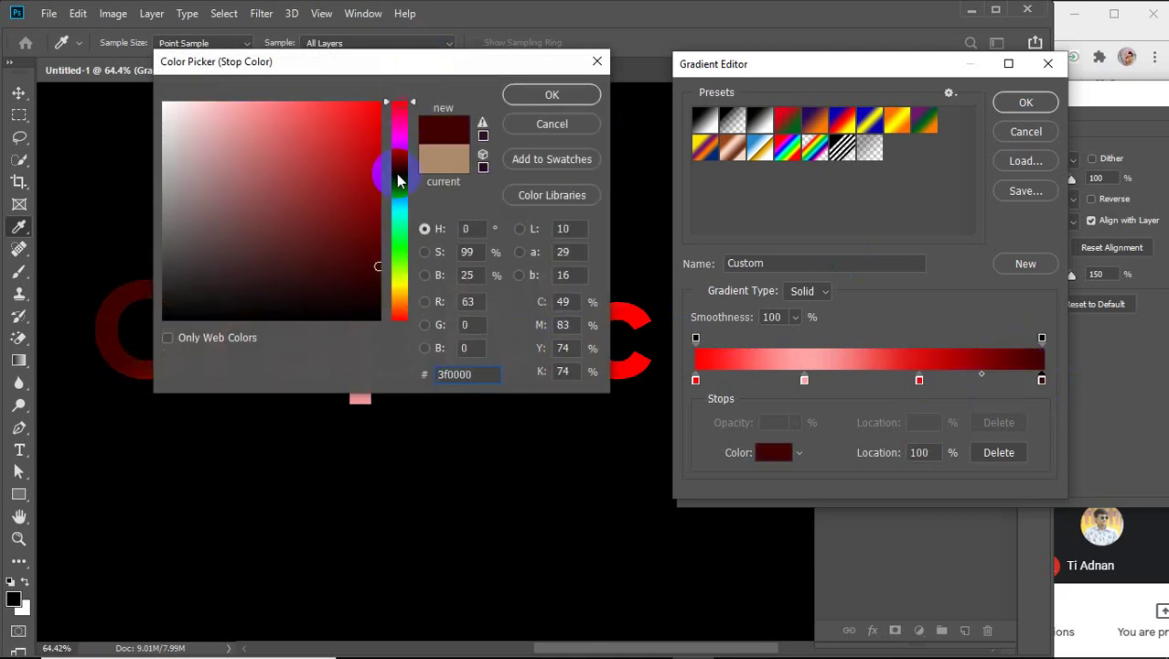
pyautogui.click(377, 210)
pyautogui.click(547, 95)
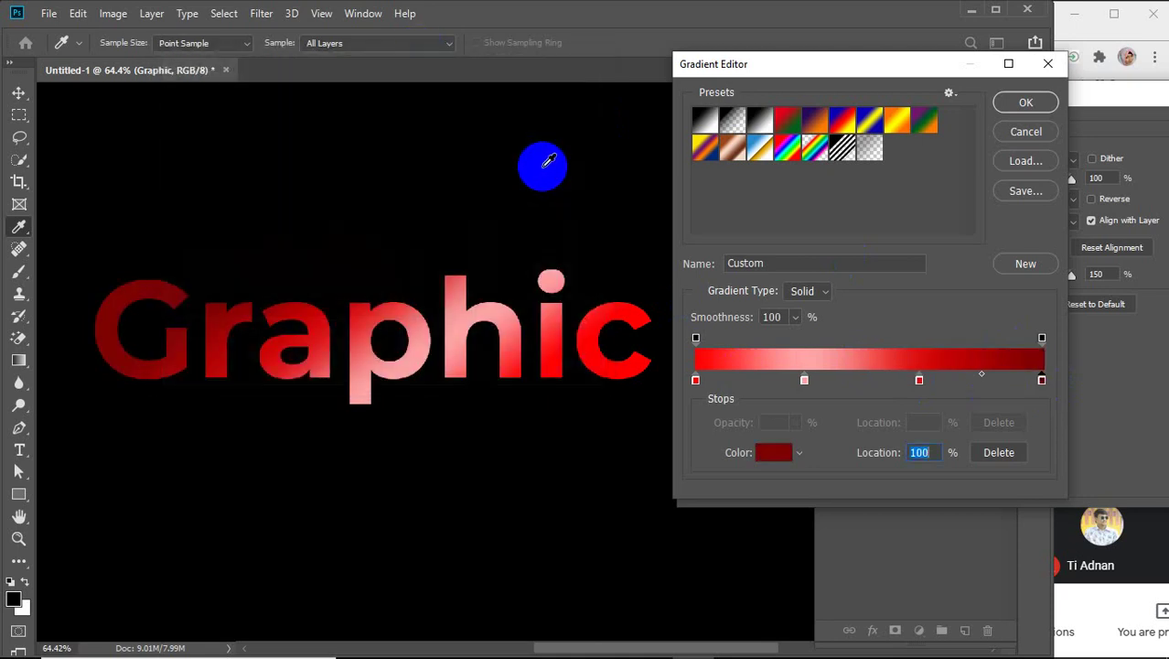
pyautogui.click(1026, 104)
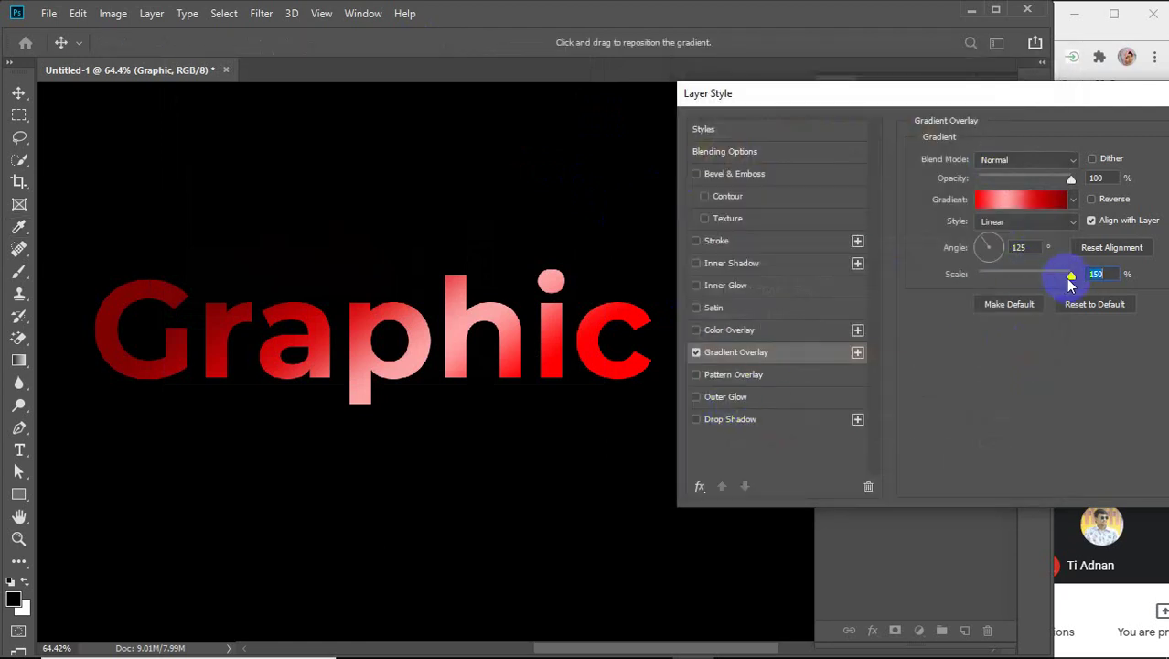
# Set the Gradient Overlay scale to 104% and its angle to -16°
pyautogui.moveTo(1070, 284); pyautogui.dragTo(1040, 282)
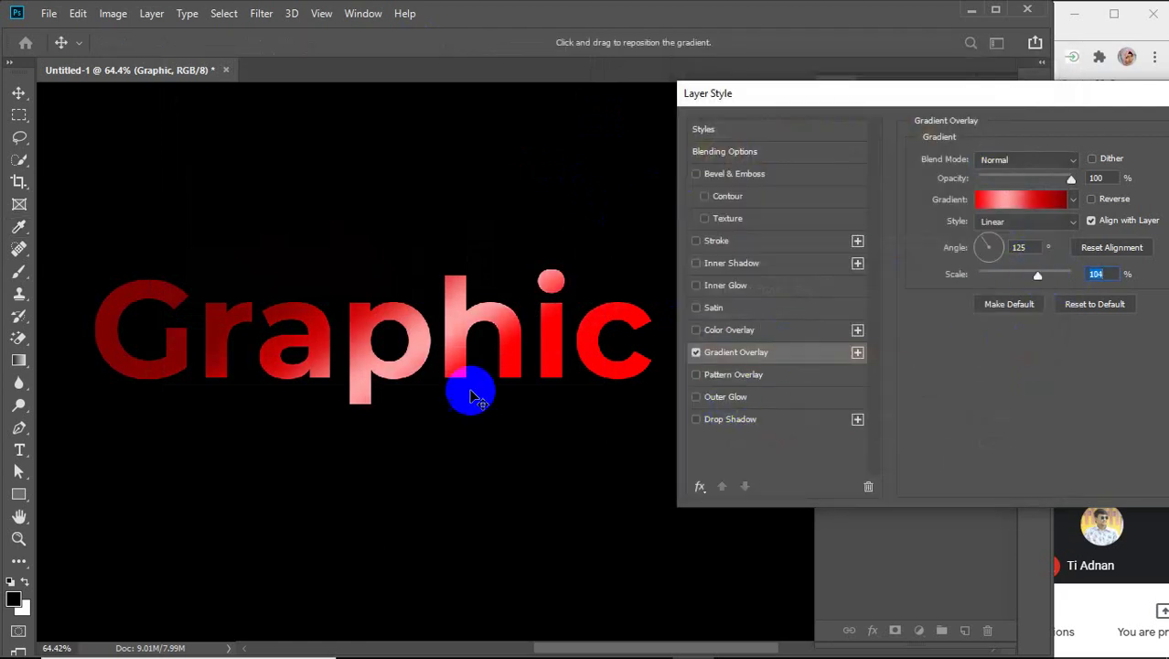
pyautogui.click(980, 255)
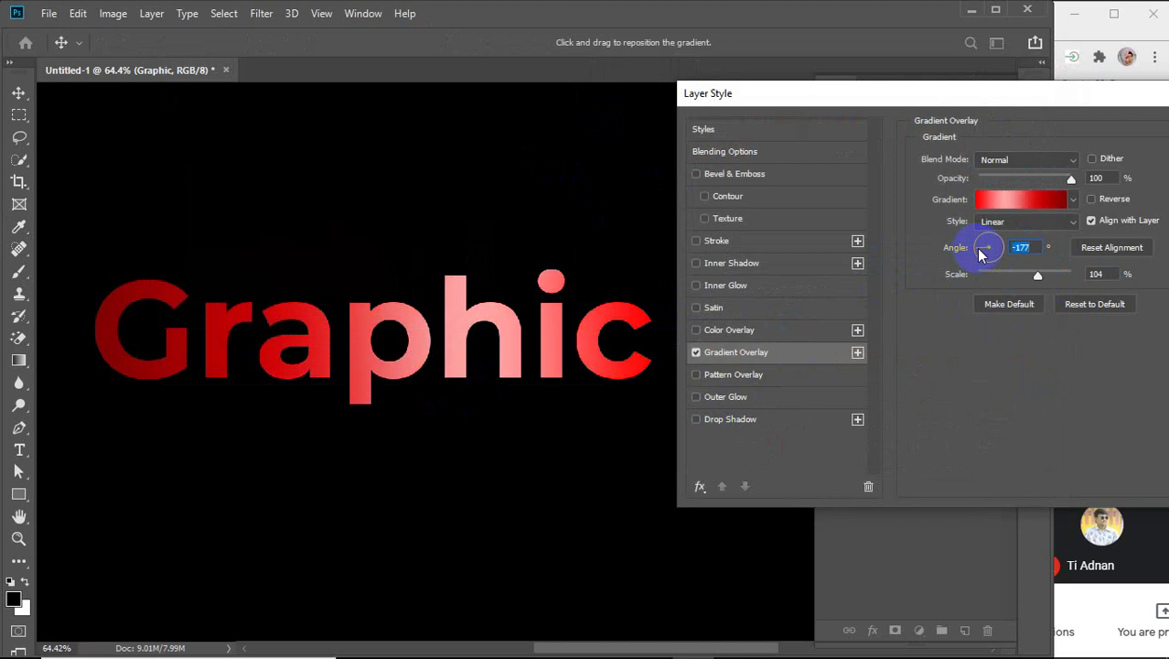
pyautogui.moveTo(985, 259); pyautogui.dragTo(1000, 261)
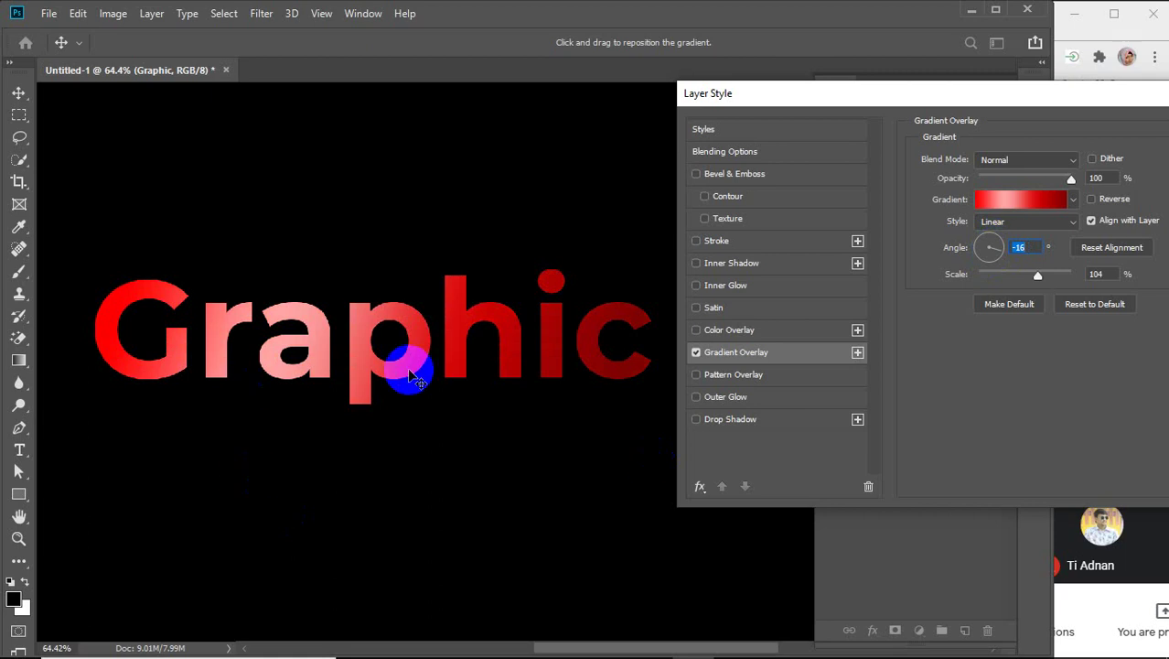
# Remove the red gradient stop at 65% and move the light pink stop to 54%
pyautogui.click(1015, 198)
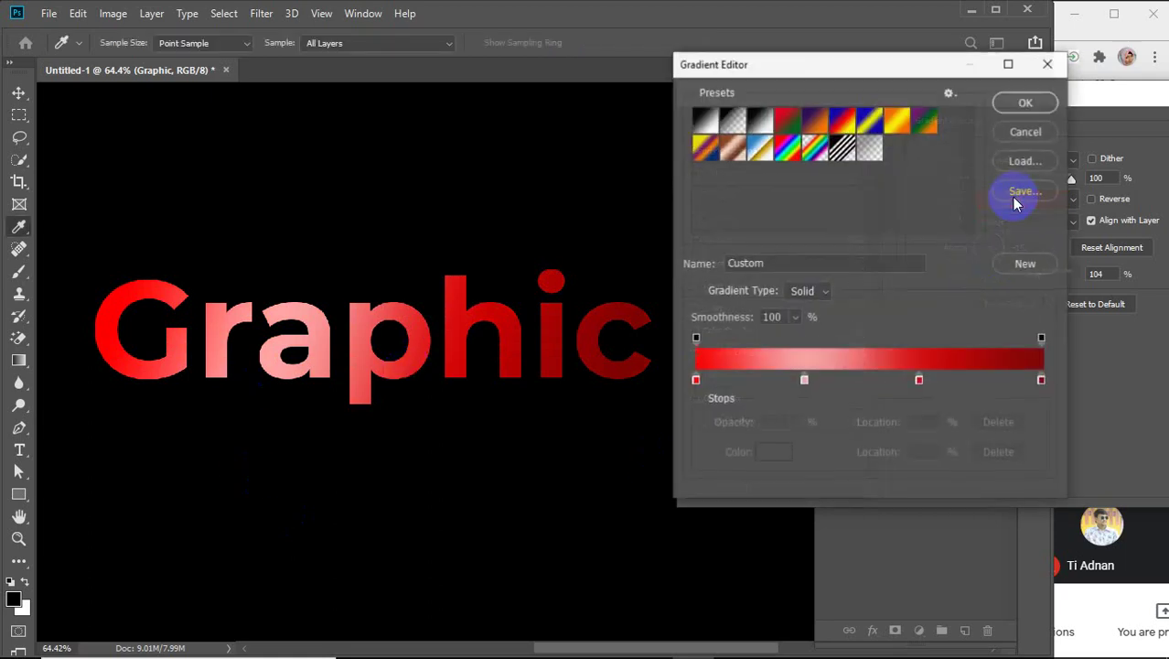
pyautogui.moveTo(919, 382); pyautogui.dragTo(911, 431)
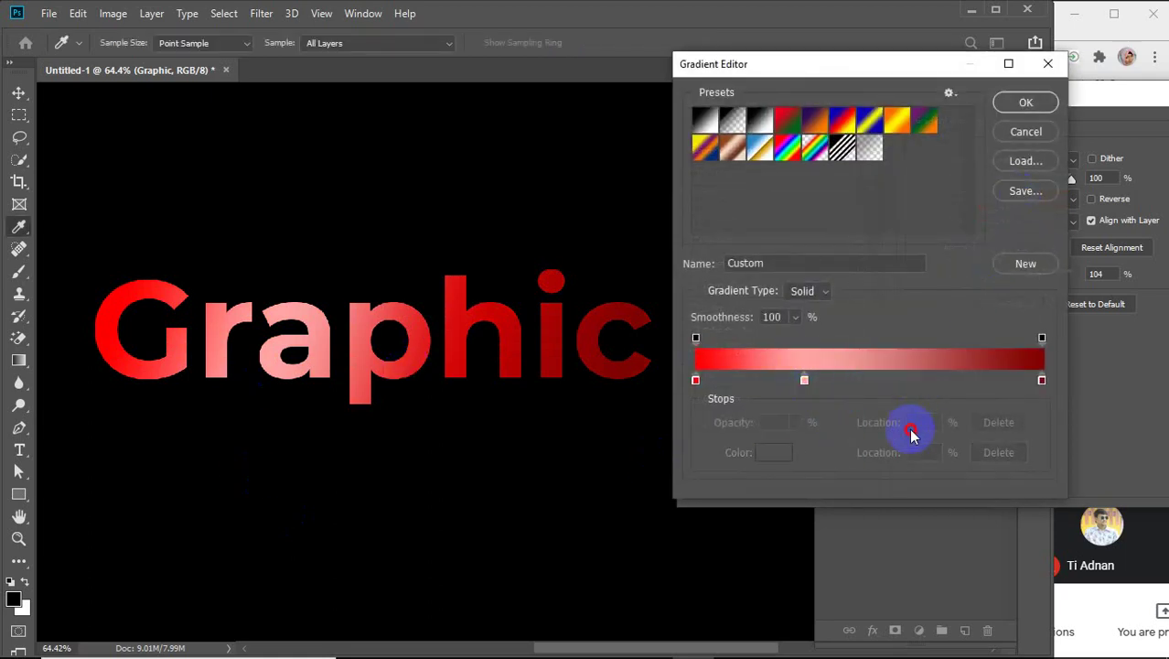
pyautogui.moveTo(804, 381); pyautogui.dragTo(885, 384)
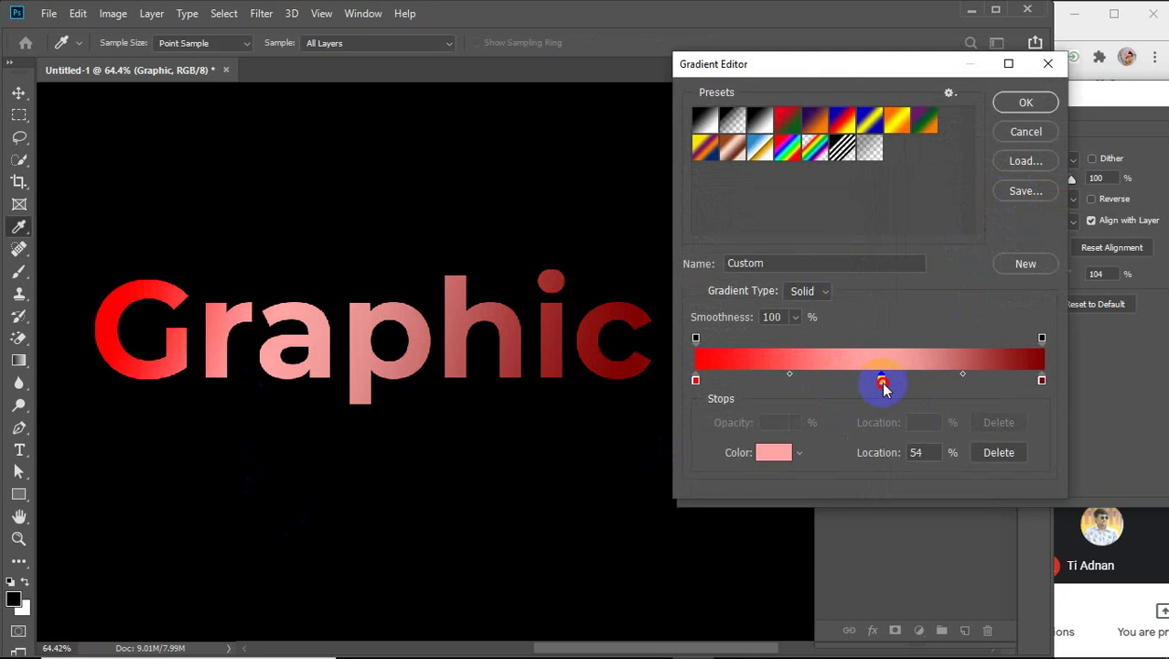
# Recolour the red gradient stop at 0% to the yellow ced002
pyautogui.doubleClick(695, 381)
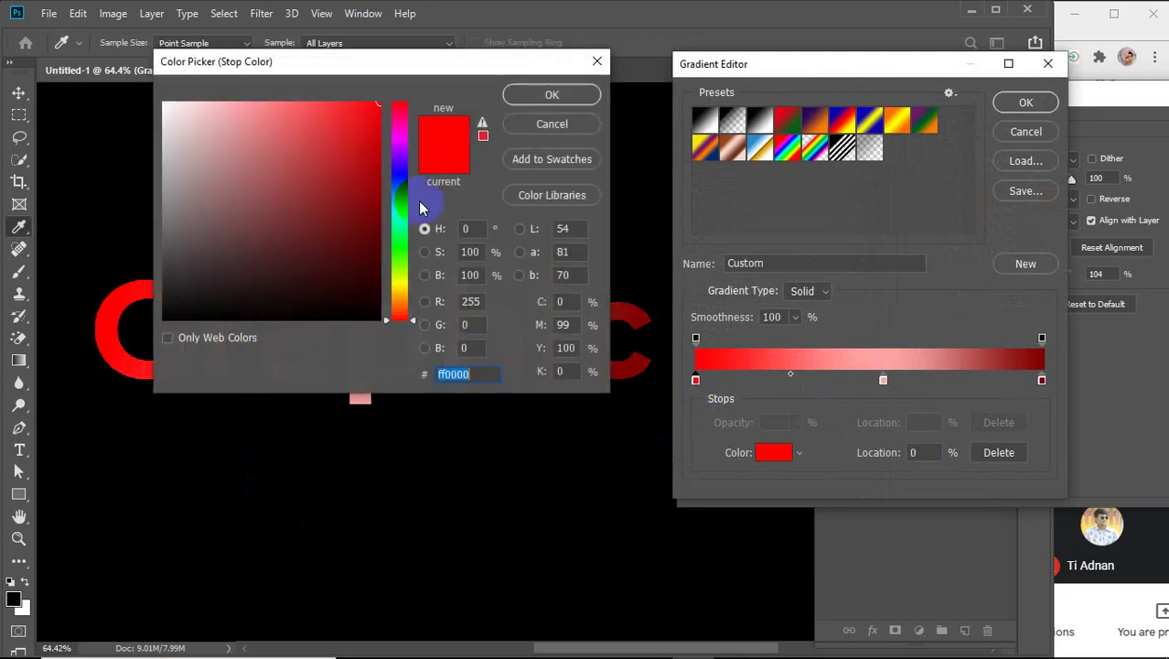
pyautogui.moveTo(402, 282)
pyautogui.mouseDown()
pyautogui.moveTo(404, 302)
pyautogui.moveTo(398, 286)
pyautogui.mouseUp()
pyautogui.moveTo(334, 178)
pyautogui.mouseDown()
pyautogui.moveTo(320, 162)
pyautogui.moveTo(355, 172)
pyautogui.moveTo(348, 166)
pyautogui.mouseUp()
pyautogui.click(394, 286)
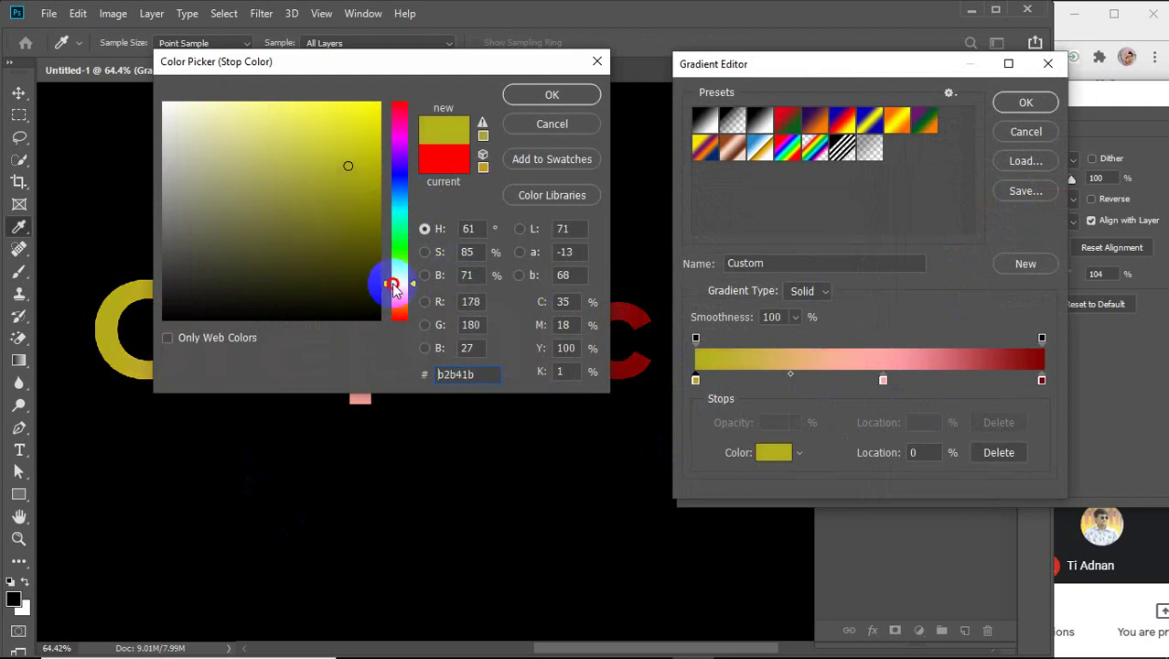
pyautogui.click(386, 141)
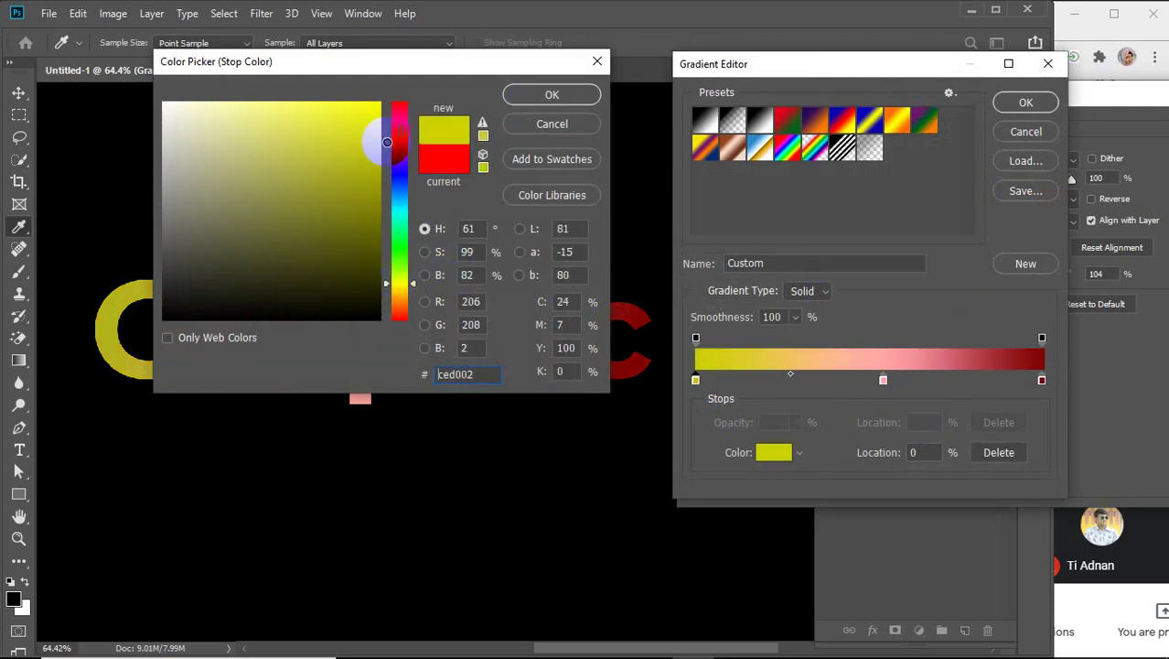
pyautogui.click(526, 96)
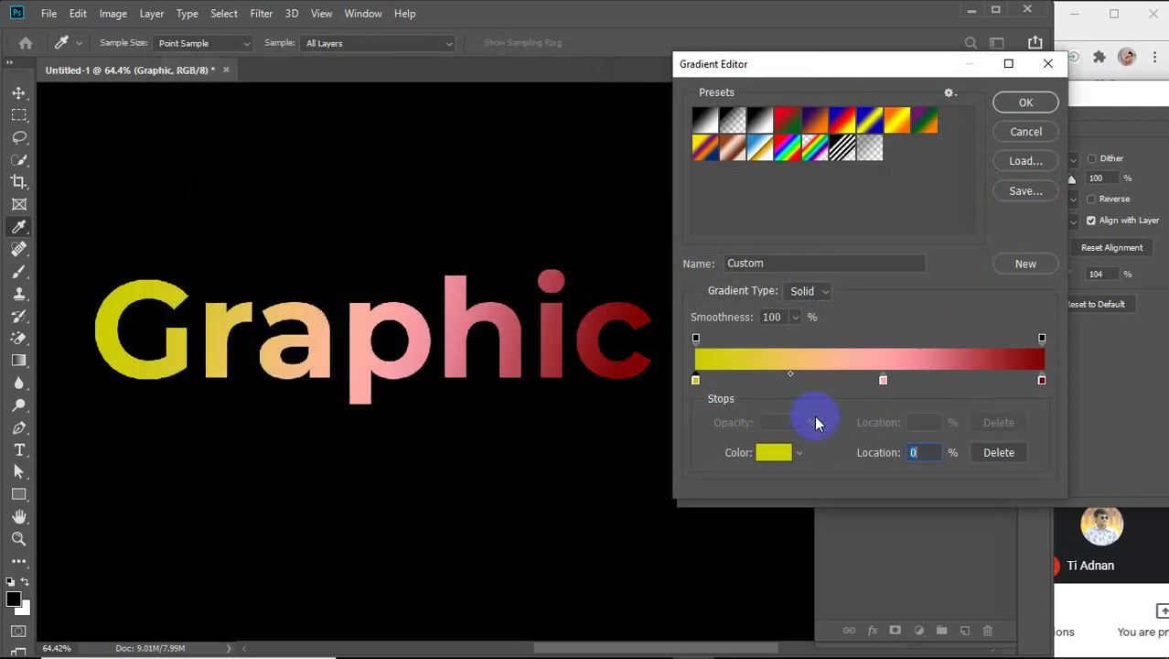
# Recolour the light pink gradient stop at 54% to the pale yellow fffdc7
pyautogui.doubleClick(883, 381)
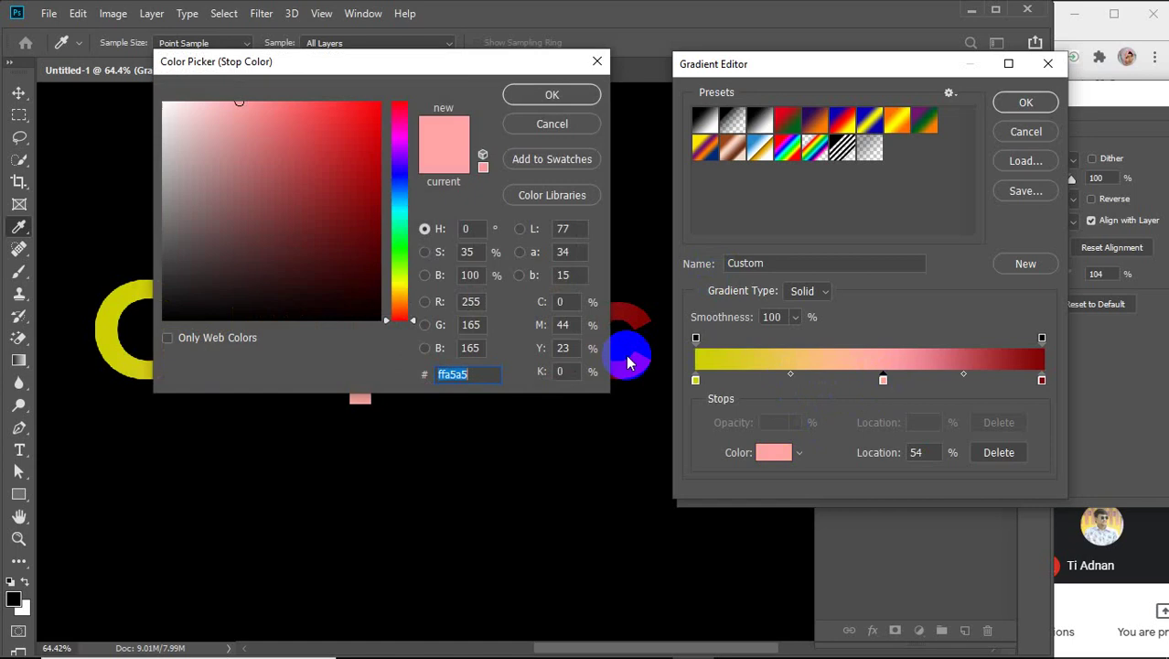
pyautogui.click(396, 289)
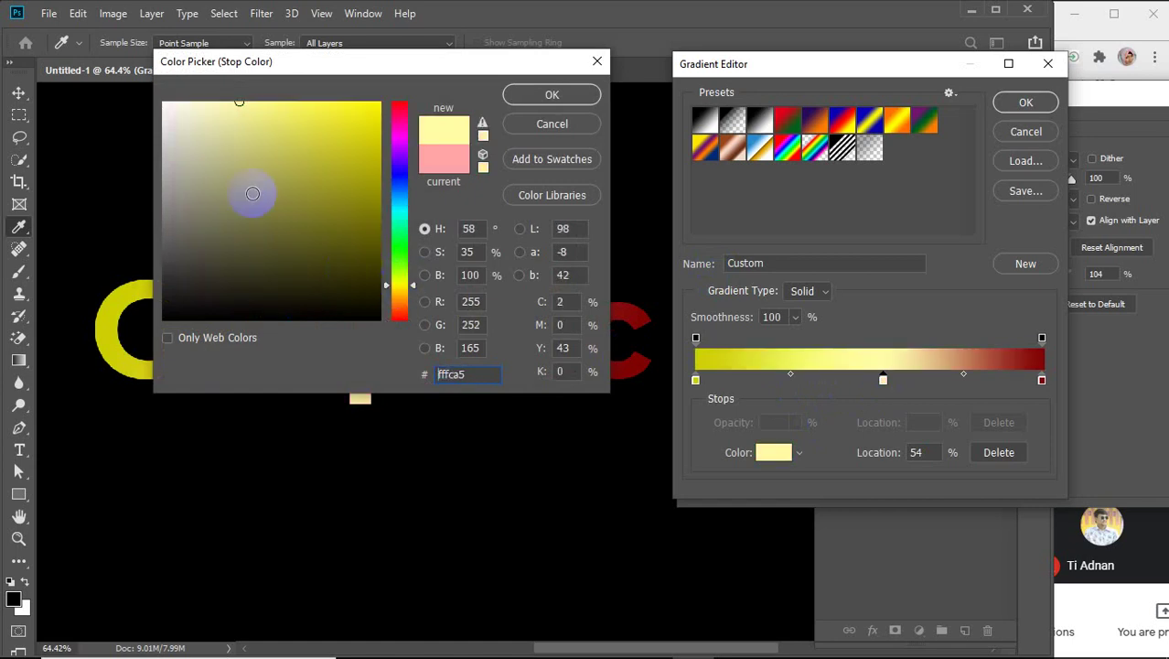
pyautogui.moveTo(250, 190)
pyautogui.mouseDown()
pyautogui.moveTo(251, 165)
pyautogui.moveTo(209, 102)
pyautogui.mouseUp()
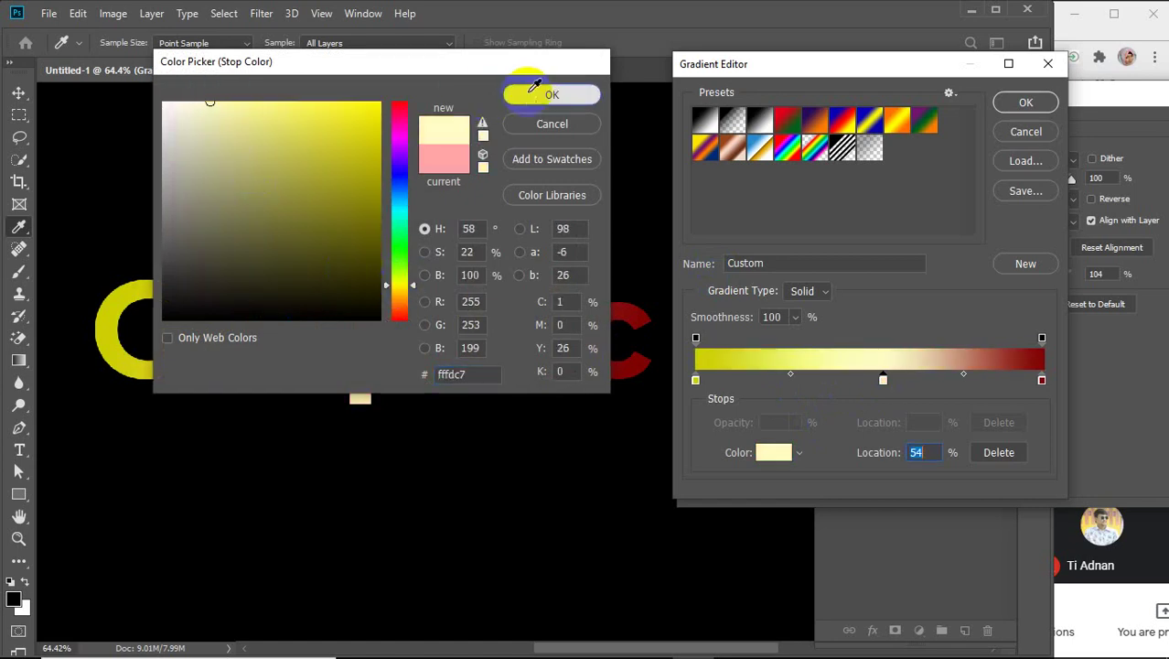
pyautogui.click(547, 94)
# Recolour the dark red gradient stop at 100% to dark gold and apply the edited gradient to the overlay
pyautogui.click(1042, 378)
pyautogui.doubleClick(1044, 381)
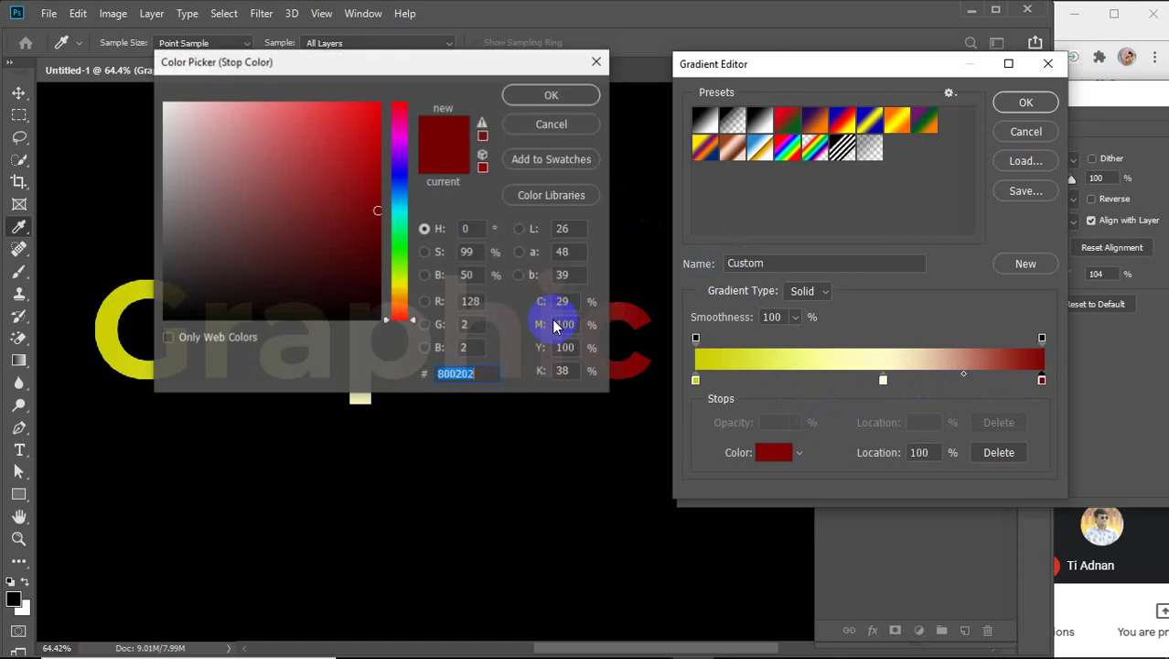
pyautogui.click(400, 290)
pyautogui.moveTo(401, 284); pyautogui.dragTo(402, 290)
pyautogui.moveTo(355, 183); pyautogui.dragTo(375, 161)
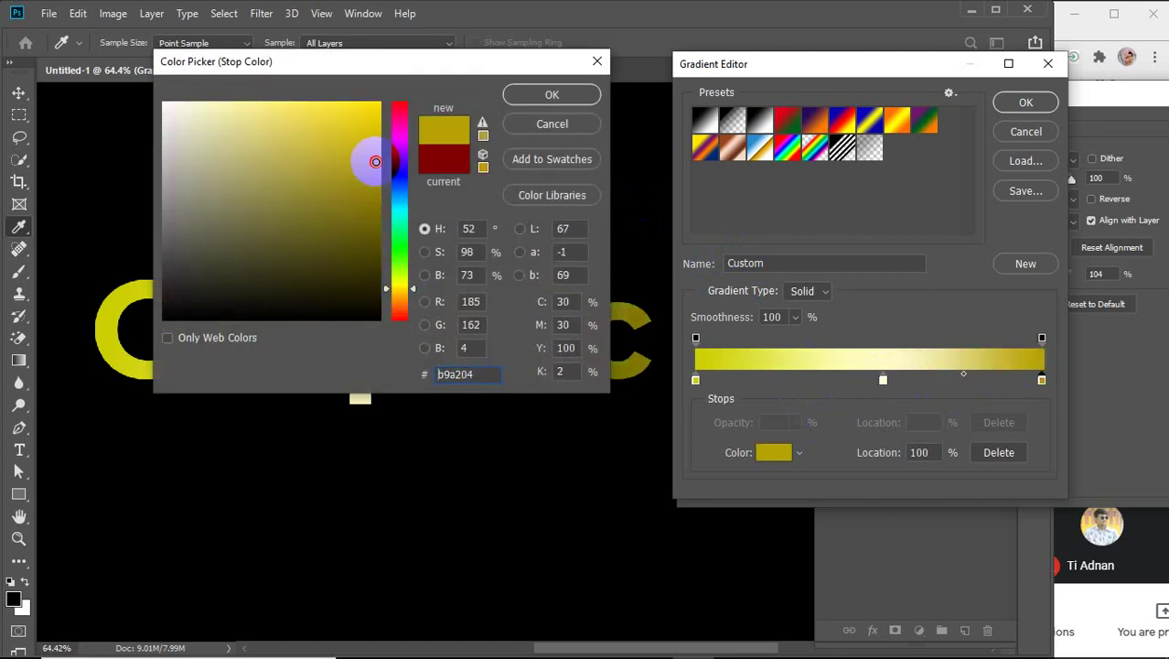
pyautogui.click(526, 98)
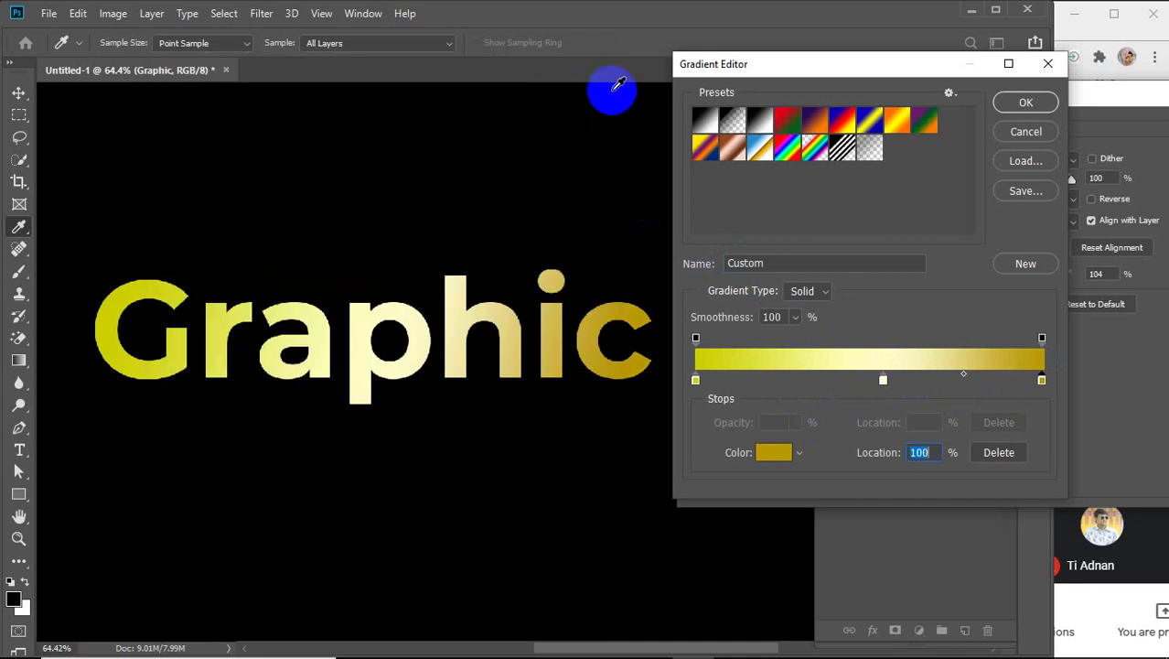
pyautogui.click(1027, 102)
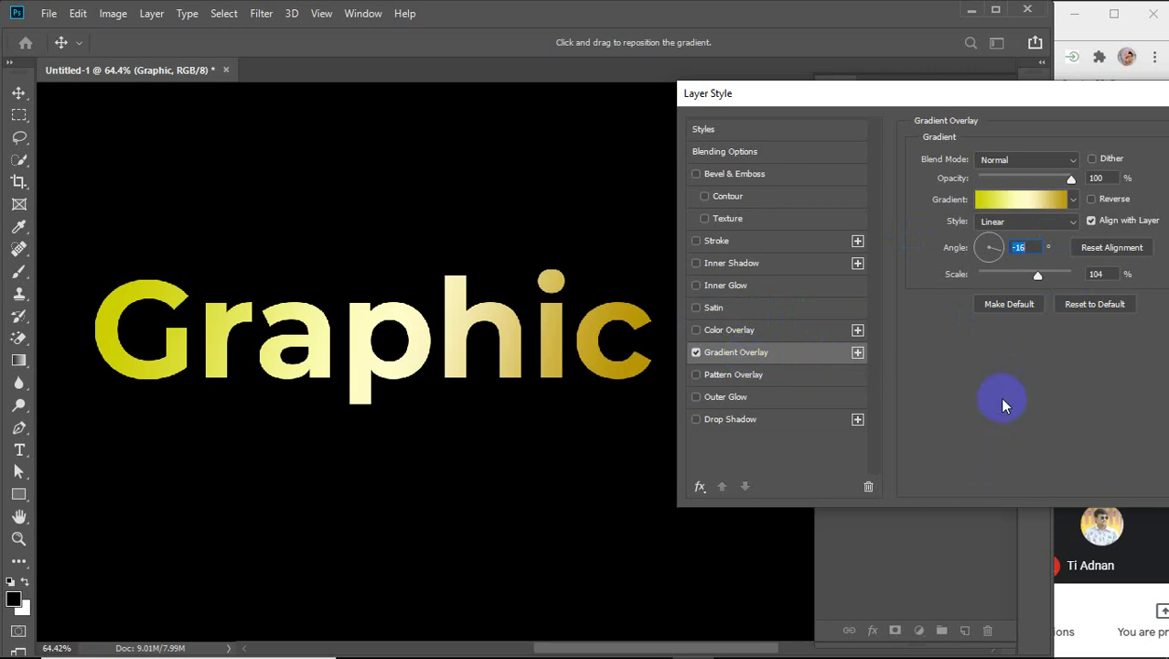
# Turn off the Gradient Overlay on "Graphic" and leave the layer style settings without applying the changes
pyautogui.click(696, 353)
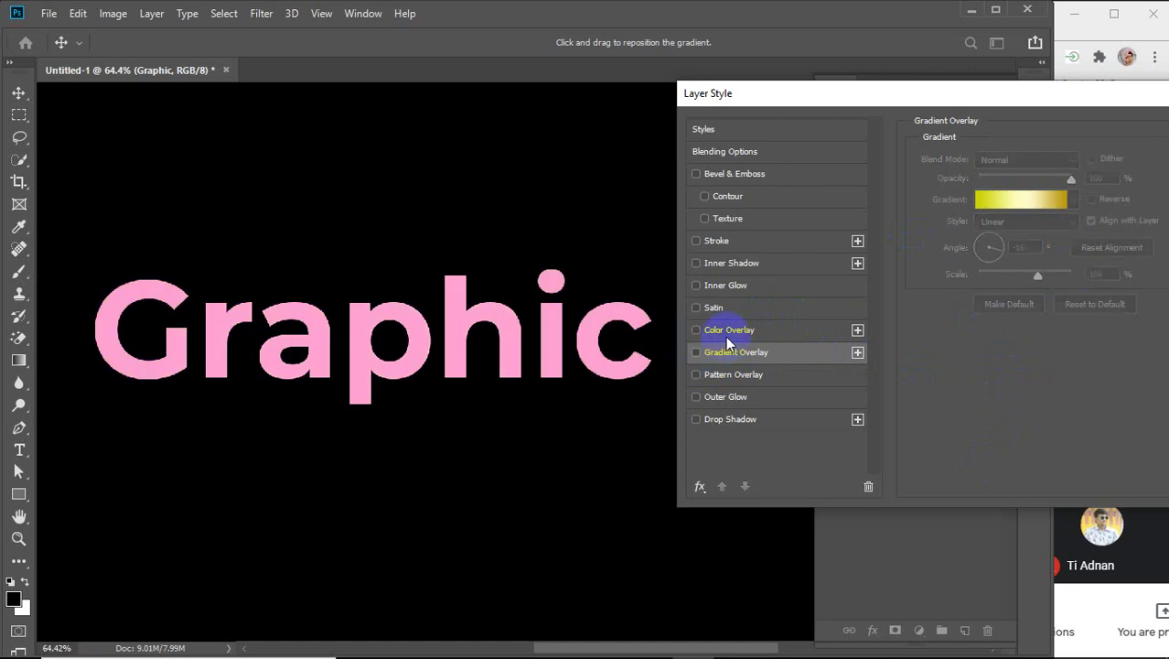
pyautogui.moveTo(1027, 97); pyautogui.dragTo(1057, 92)
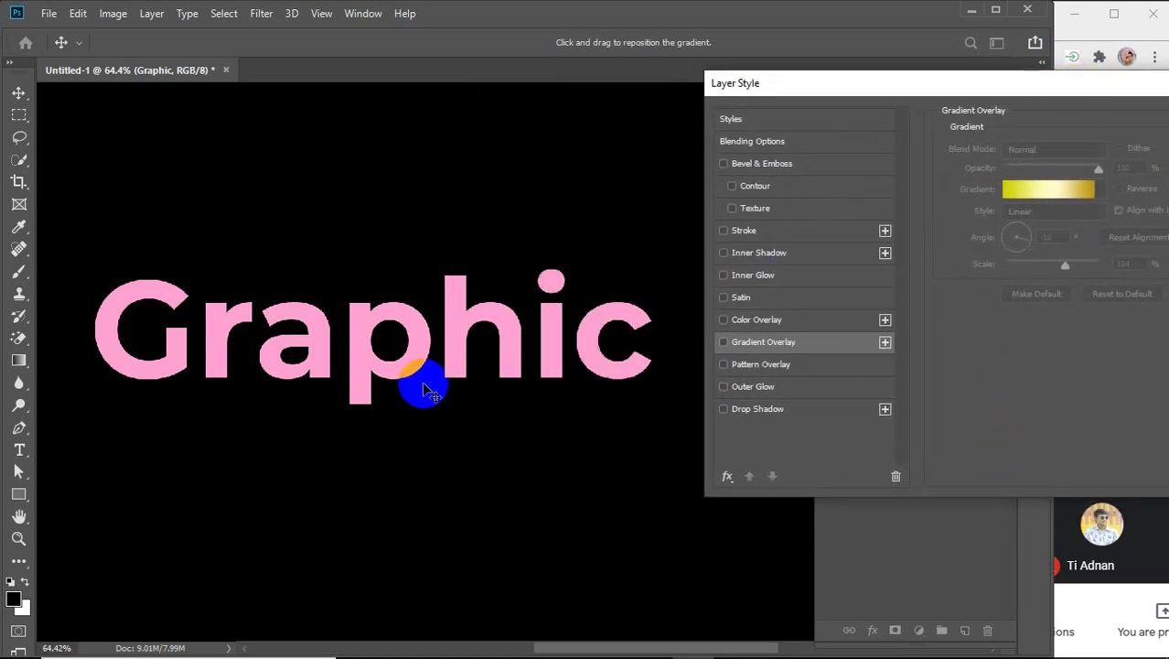
pyautogui.moveTo(435, 391); pyautogui.dragTo(538, 330)
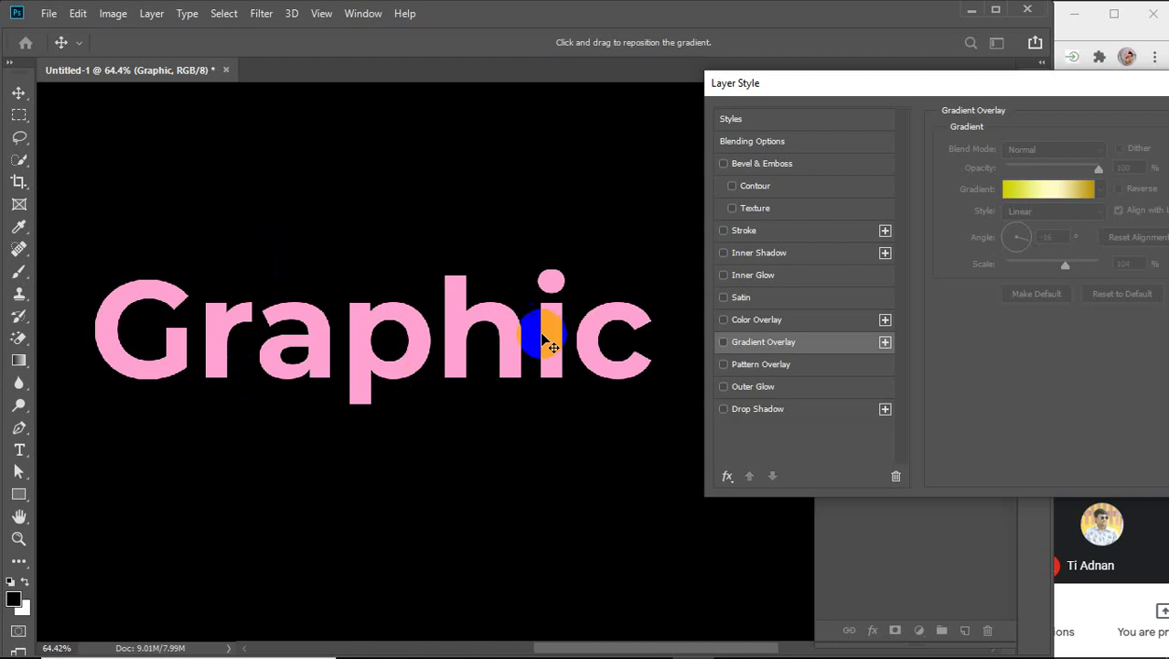
pyautogui.moveTo(851, 89); pyautogui.dragTo(425, 97)
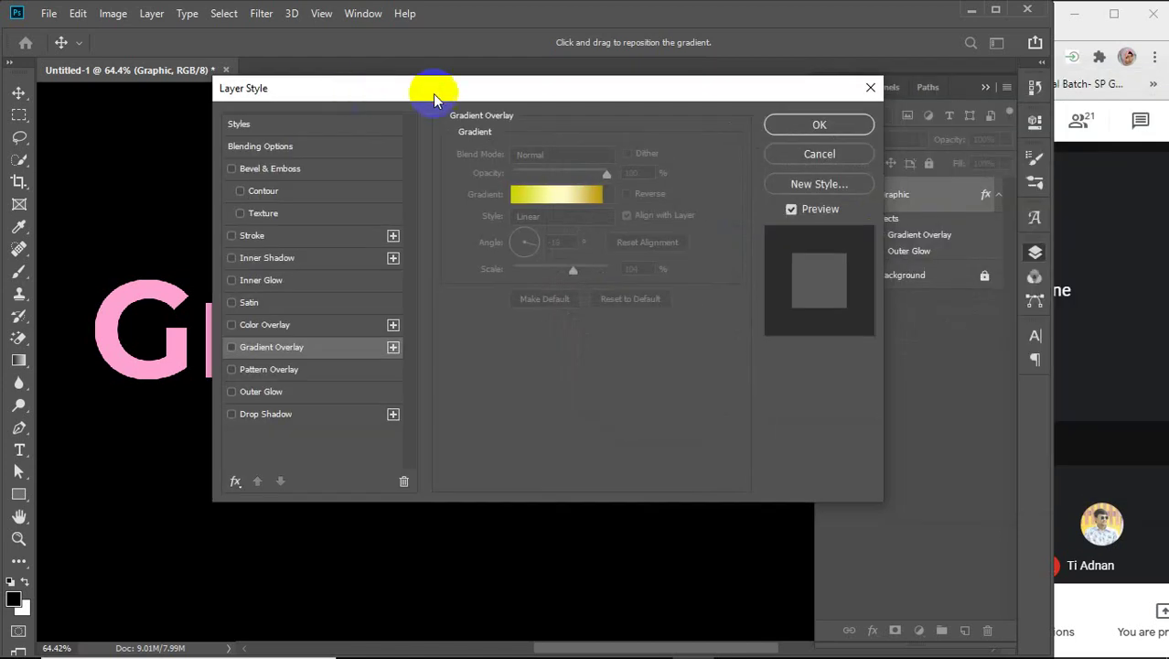
pyautogui.click(779, 150)
pyautogui.click(414, 377)
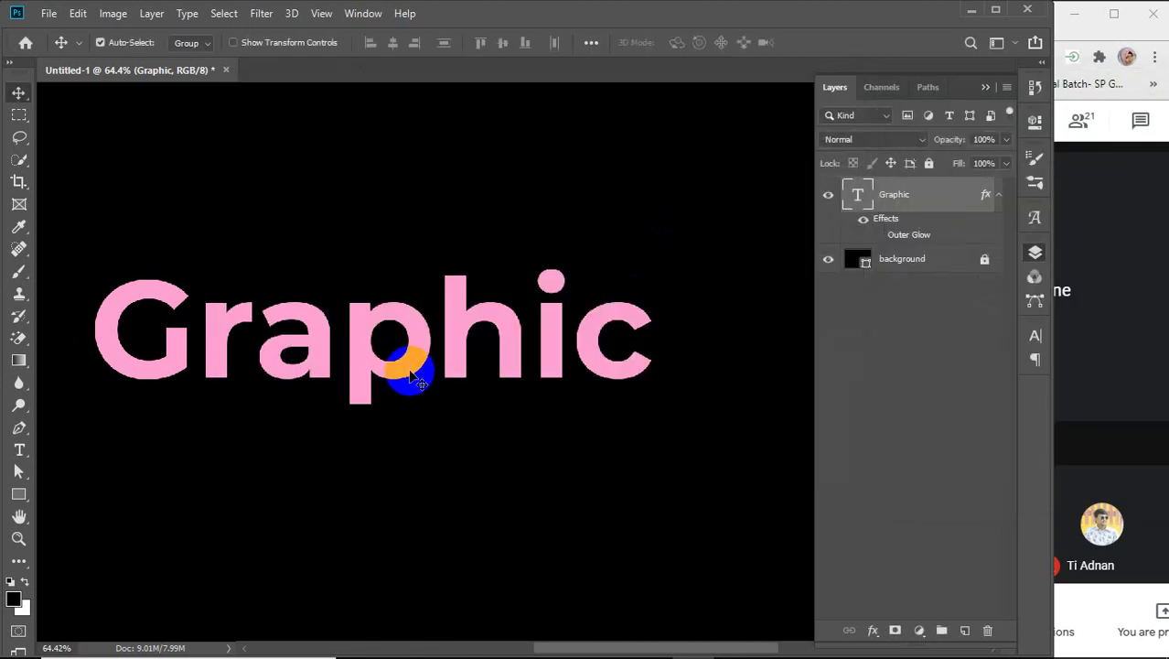
pyautogui.click(295, 335)
pyautogui.click(324, 387)
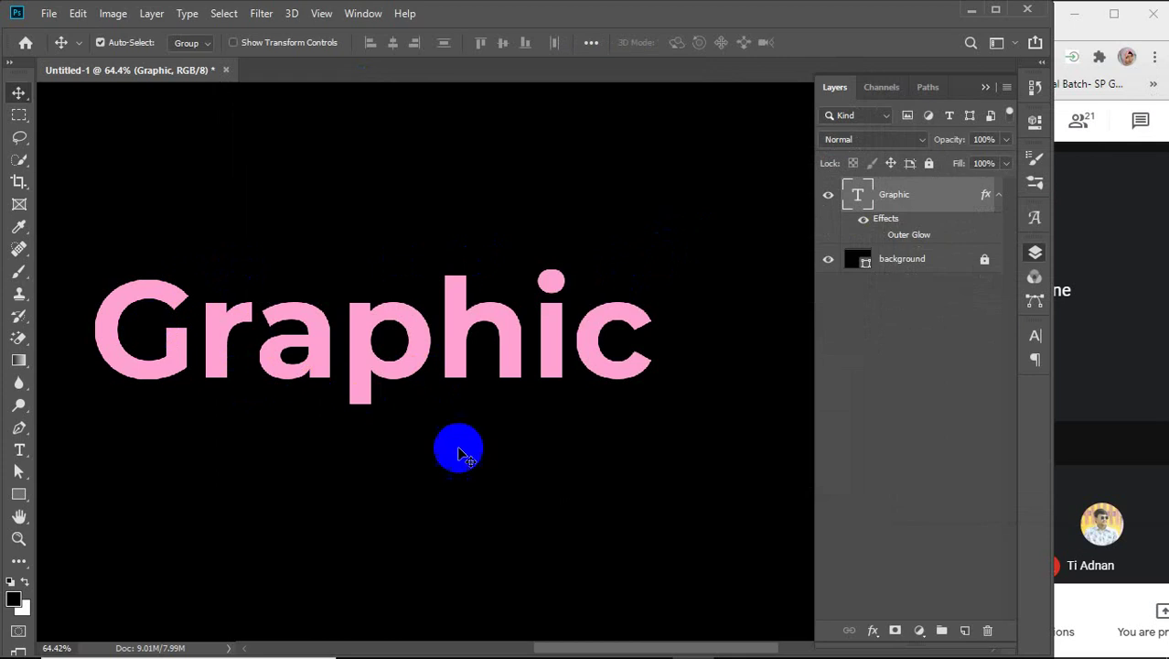
# Draw a circular selection with the Elliptical Marquee tool below the word "Graphic"
pyautogui.click(14, 116)
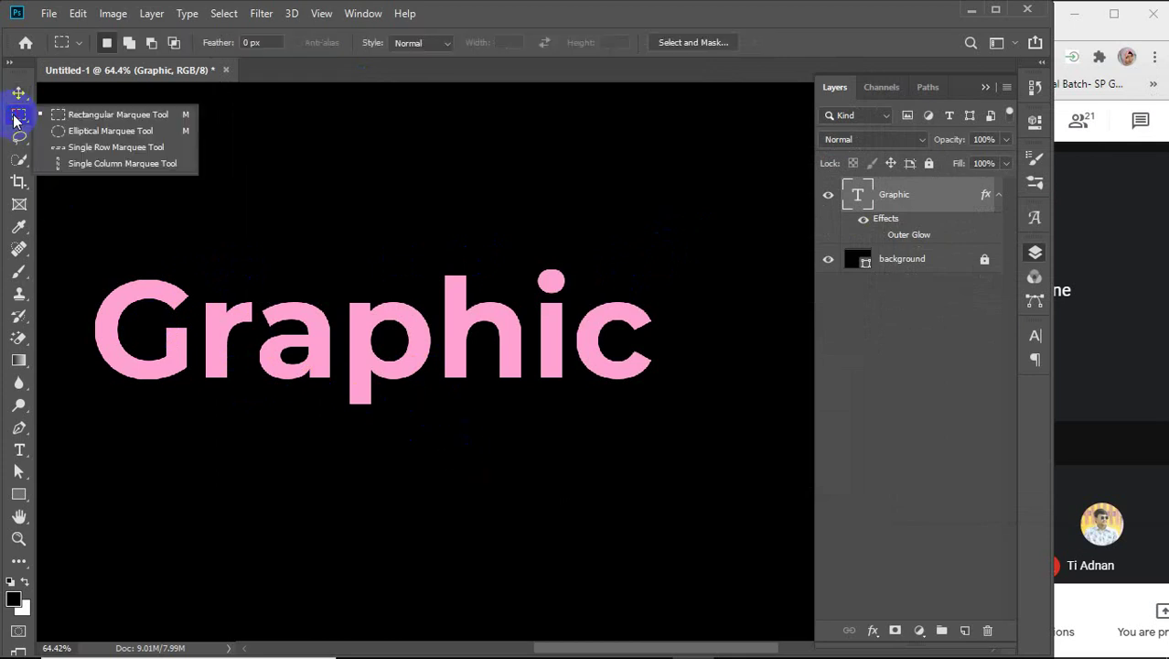
pyautogui.click(82, 128)
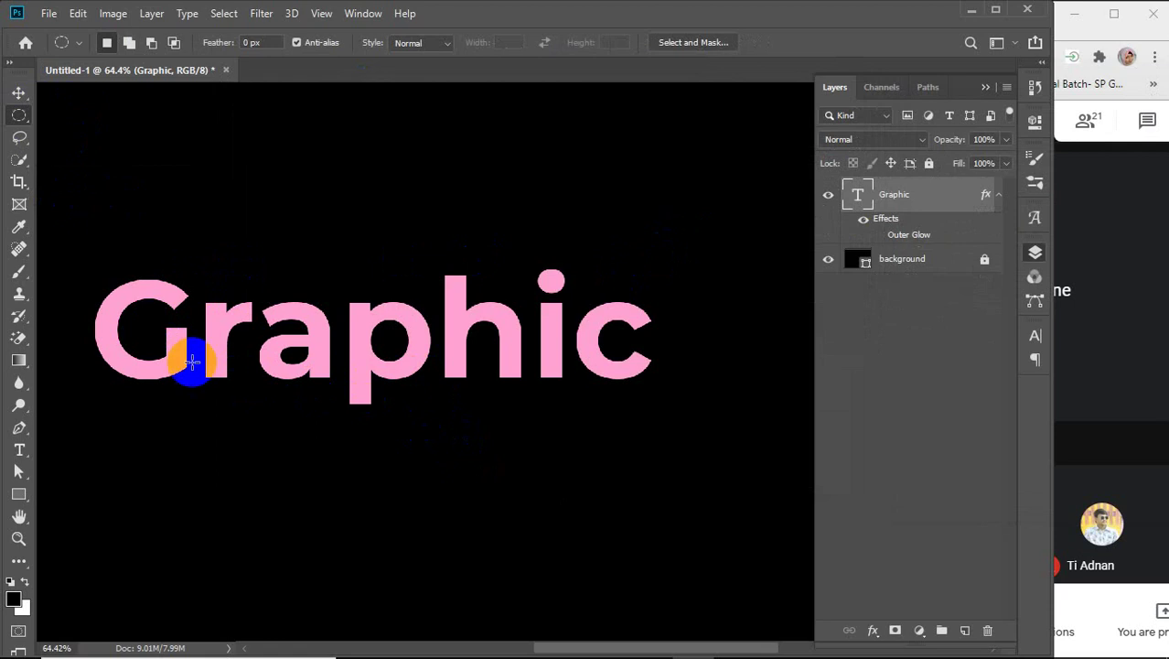
pyautogui.scroll(-4, 243, 405)
pyautogui.scroll(-2, 243, 405)
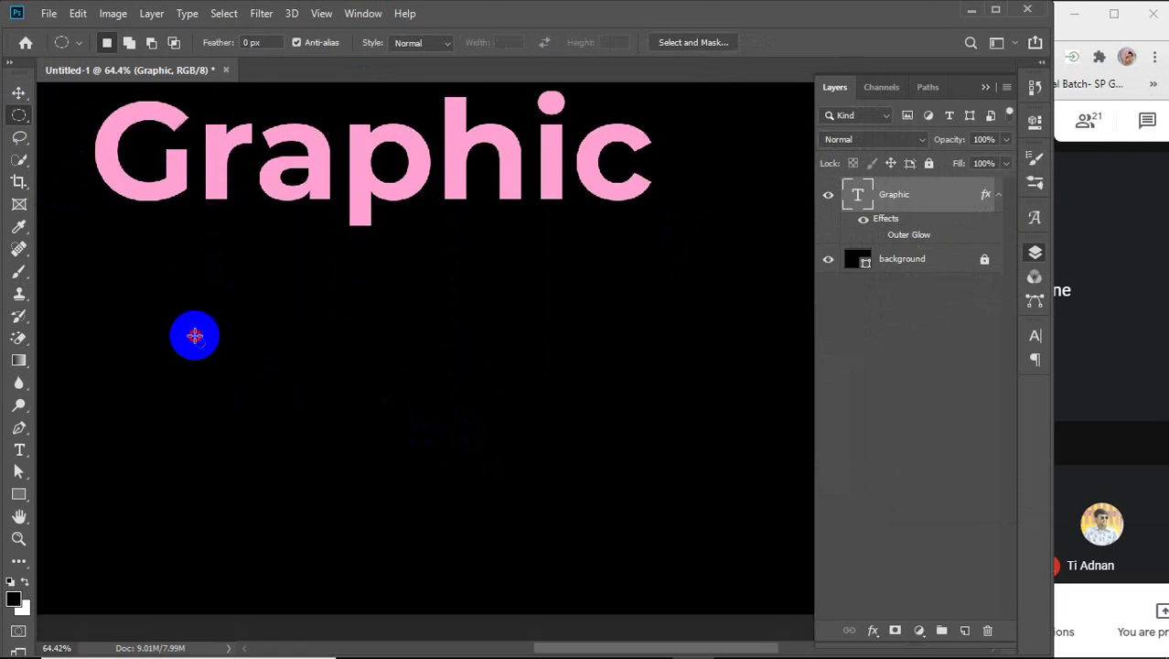
pyautogui.moveTo(194, 337); pyautogui.dragTo(403, 529)
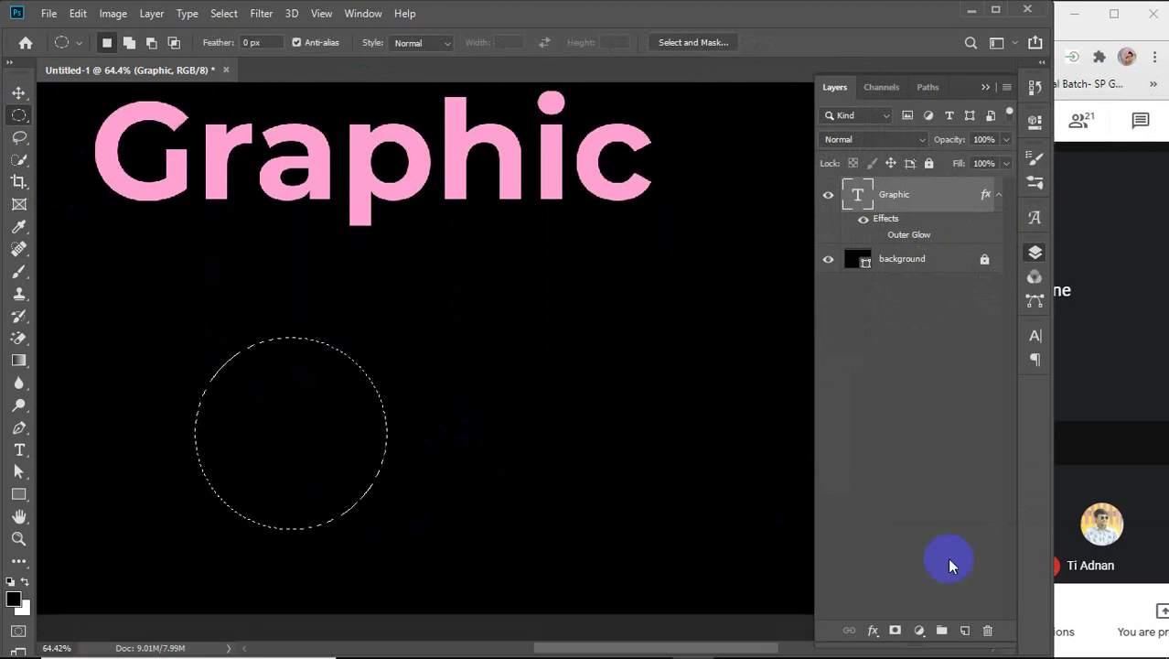
# Add a new layer, fill the circular selection with the white background colour and deselect it
pyautogui.click(966, 631)
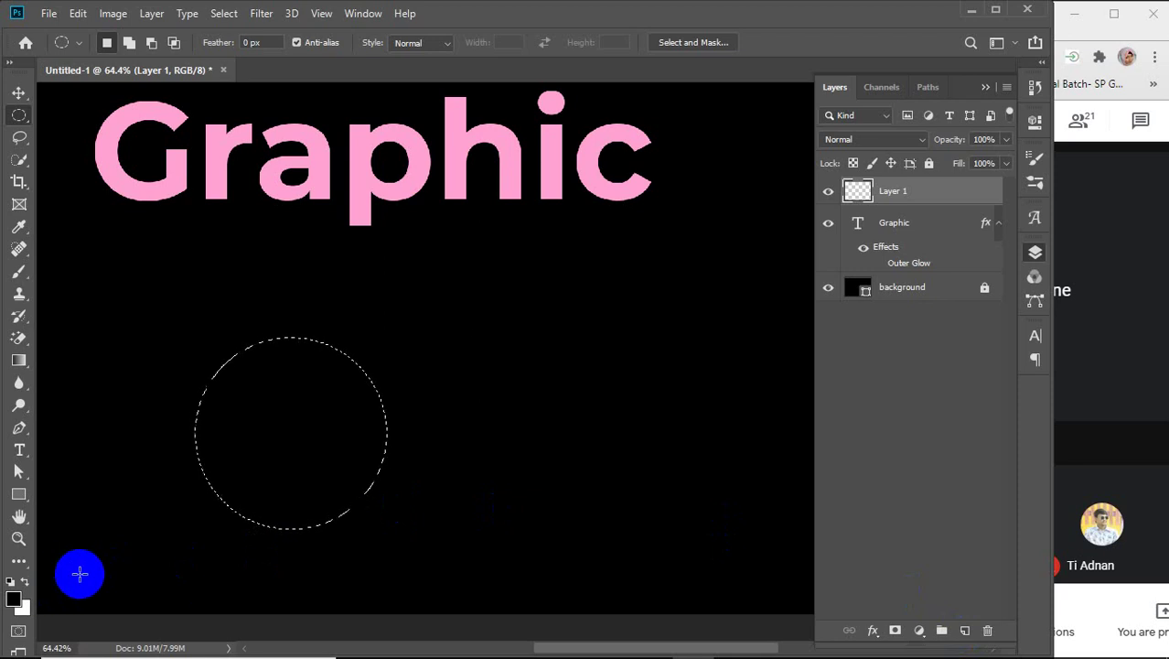
pyautogui.hotkey('ctrl', 'BackSpace')
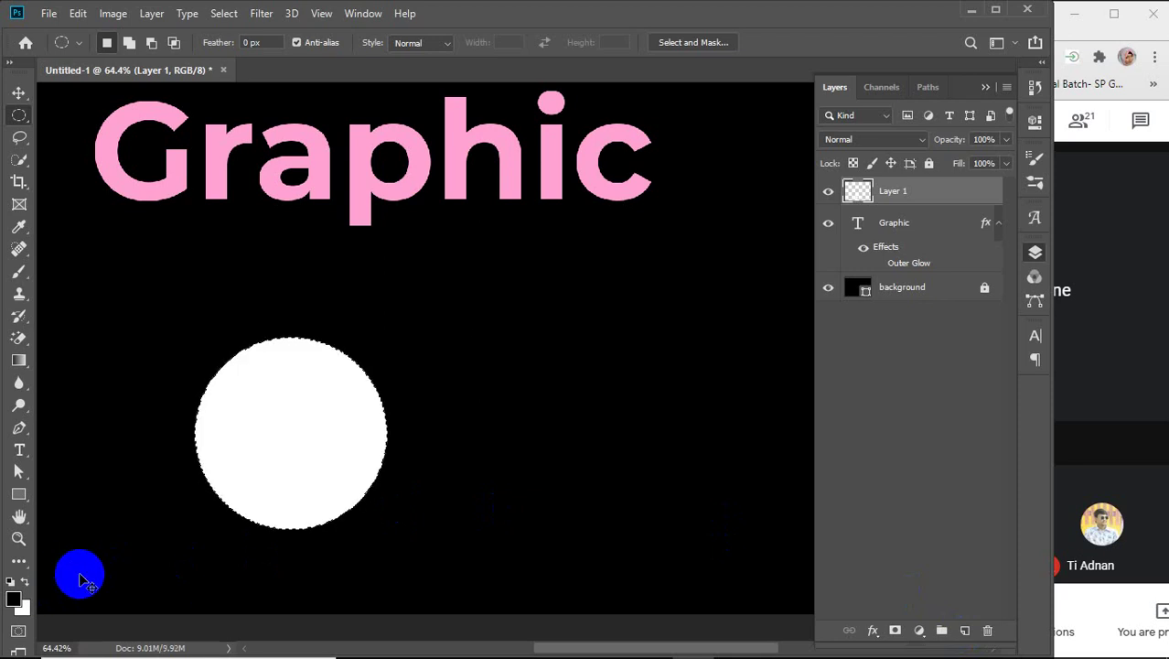
pyautogui.press('v')
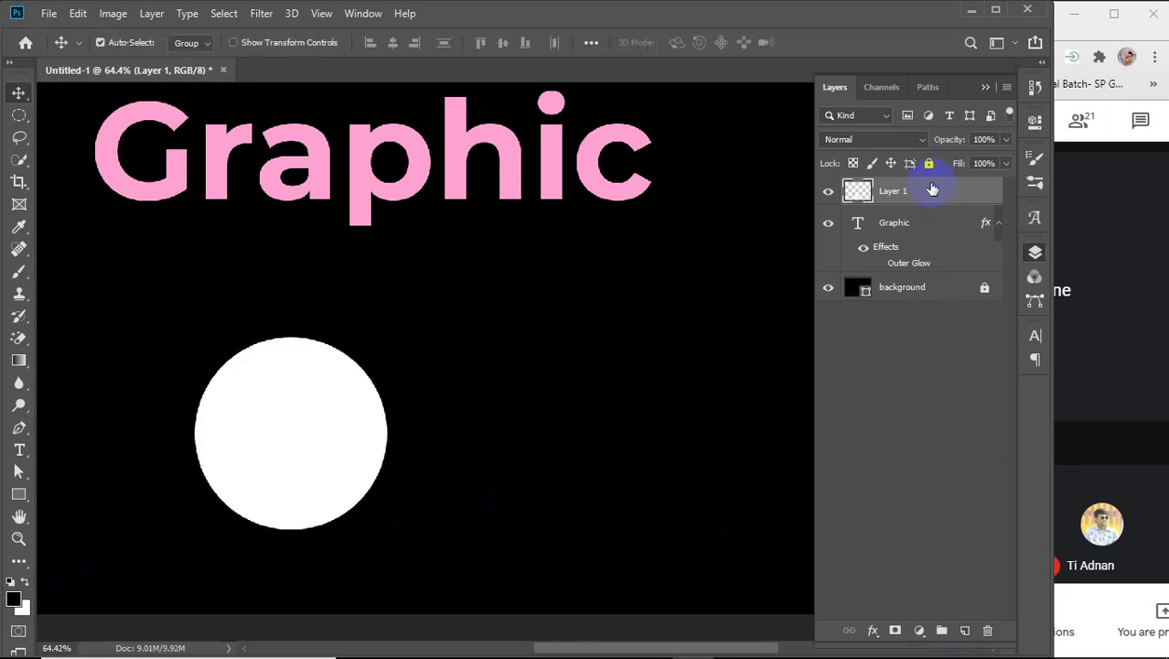
# Move the white circle below the "G" and "r" of "Graphic"
pyautogui.moveTo(316, 430); pyautogui.dragTo(302, 409)
pyautogui.scroll(-3, 482, 473)
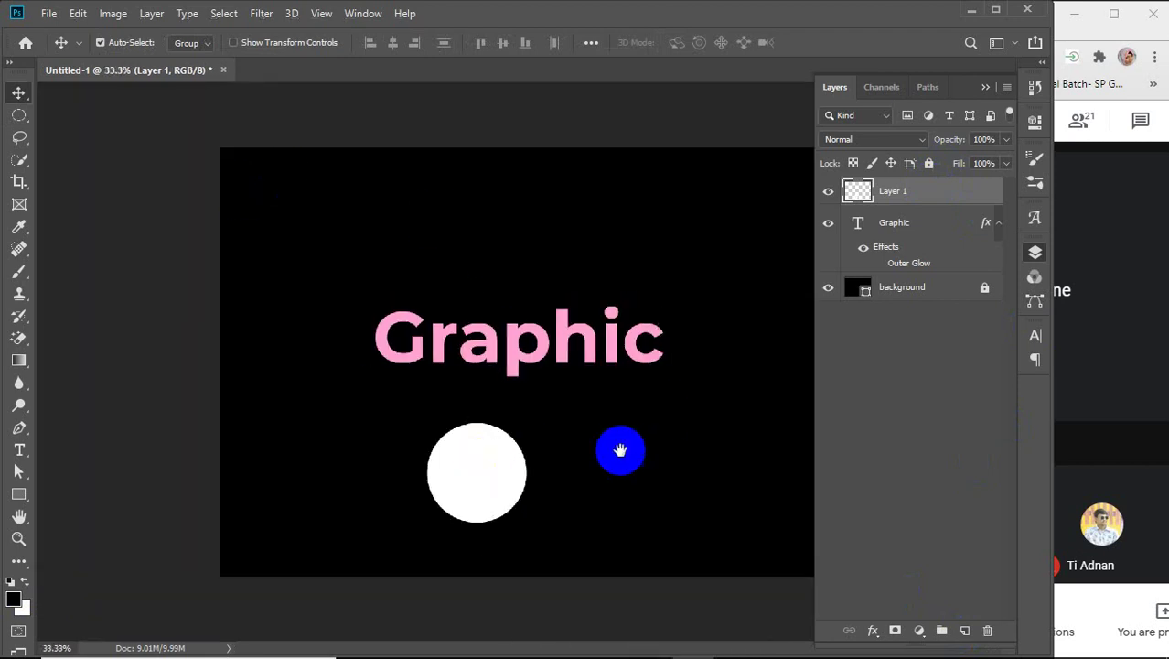
pyautogui.click(487, 454)
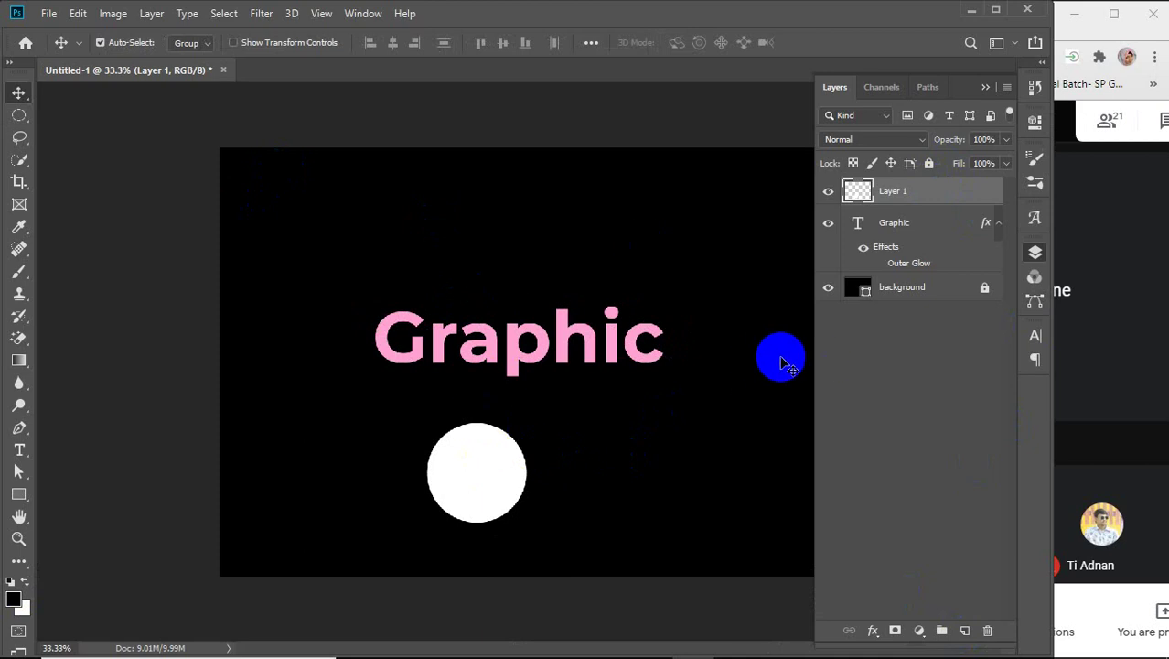
pyautogui.moveTo(508, 449); pyautogui.dragTo(409, 469)
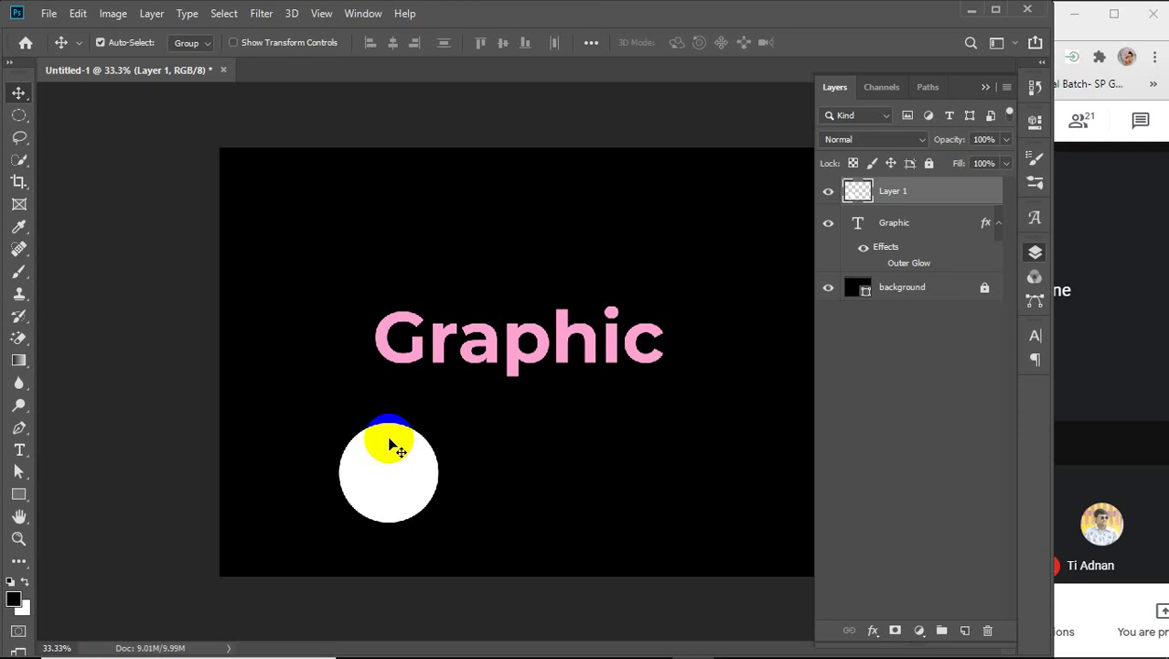
pyautogui.click(1083, 396)
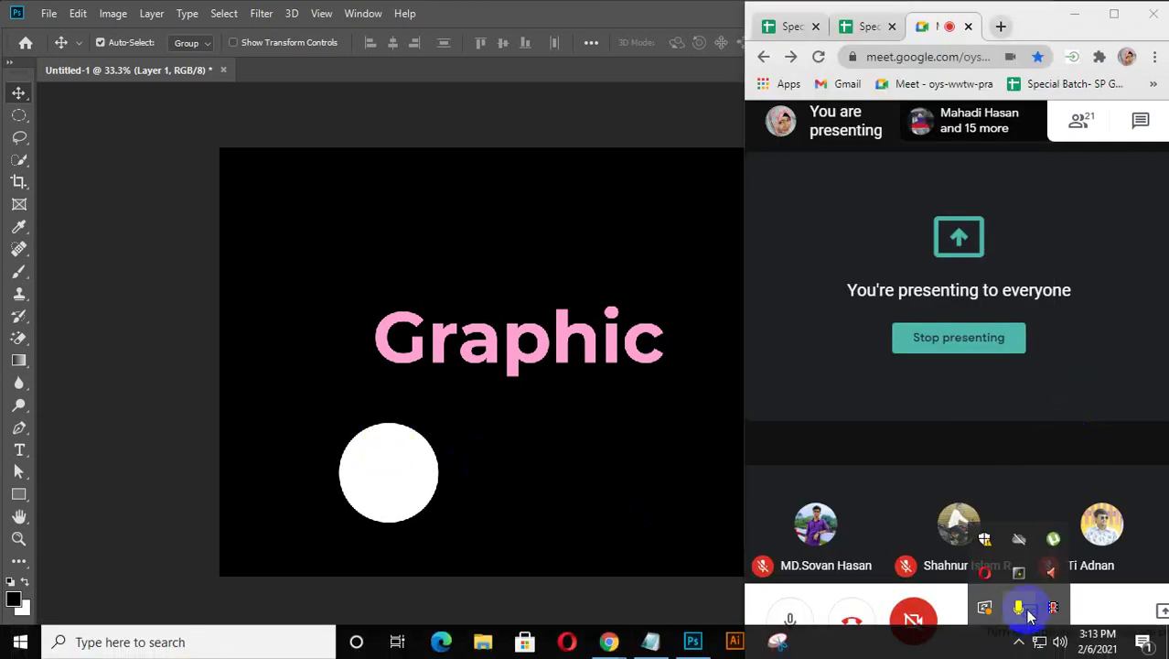
pyautogui.click(457, 488)
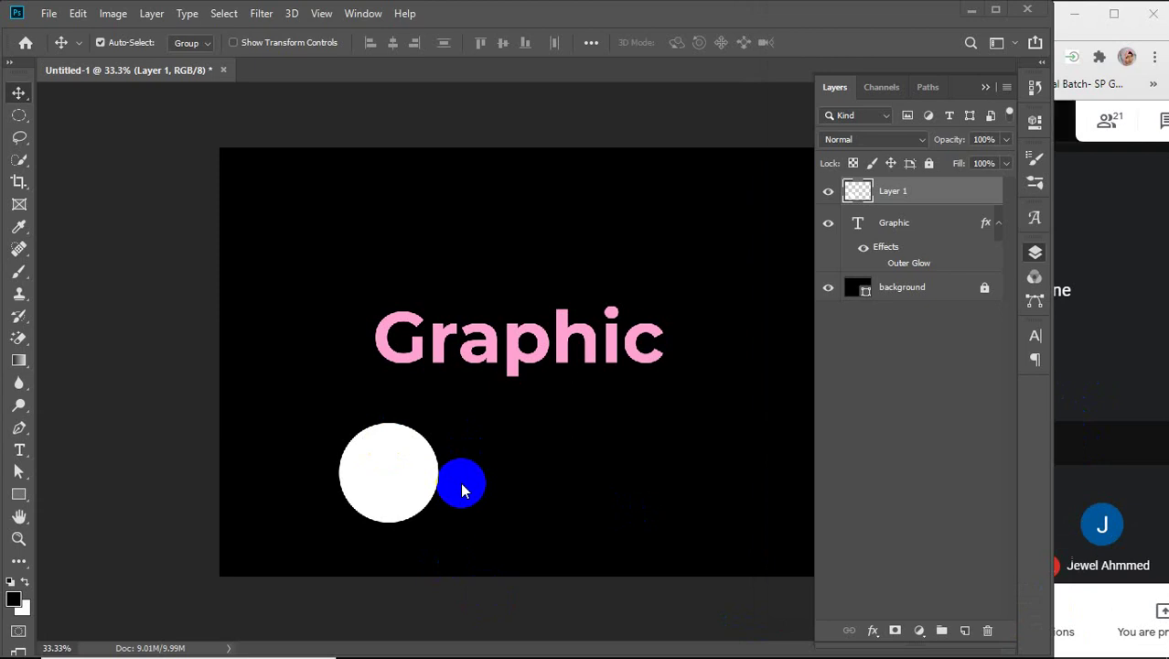
pyautogui.moveTo(460, 482); pyautogui.dragTo(527, 320)
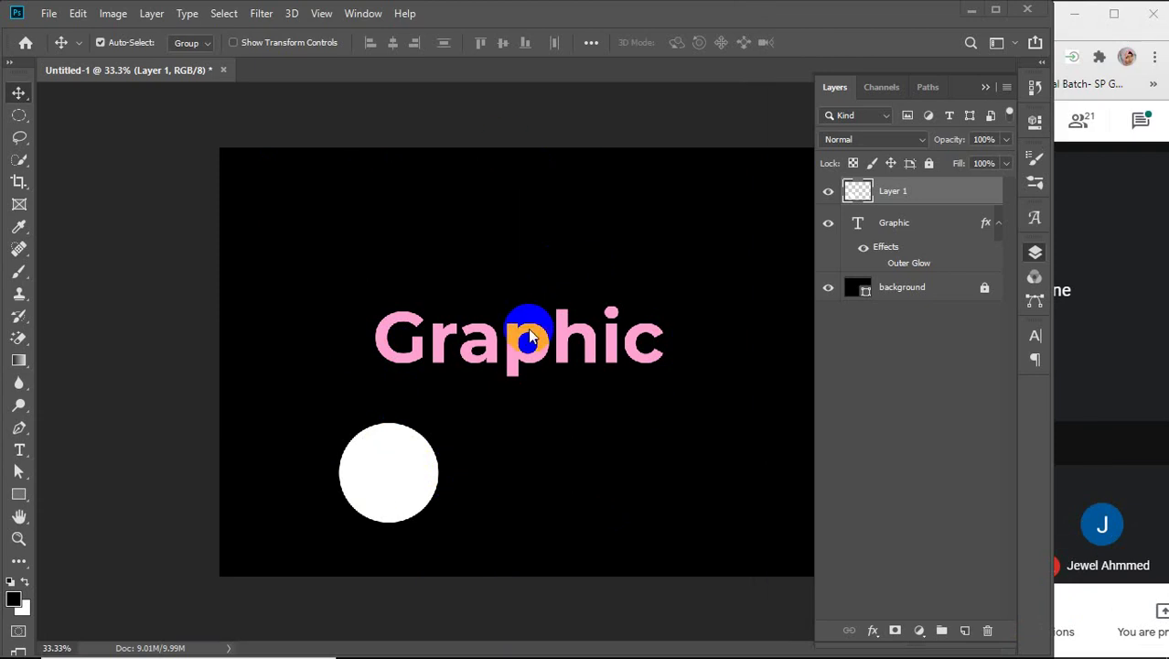
# Move the white circle to the right so that it sits below the "a" of "Graphic"
pyautogui.scroll(5, 529, 336)
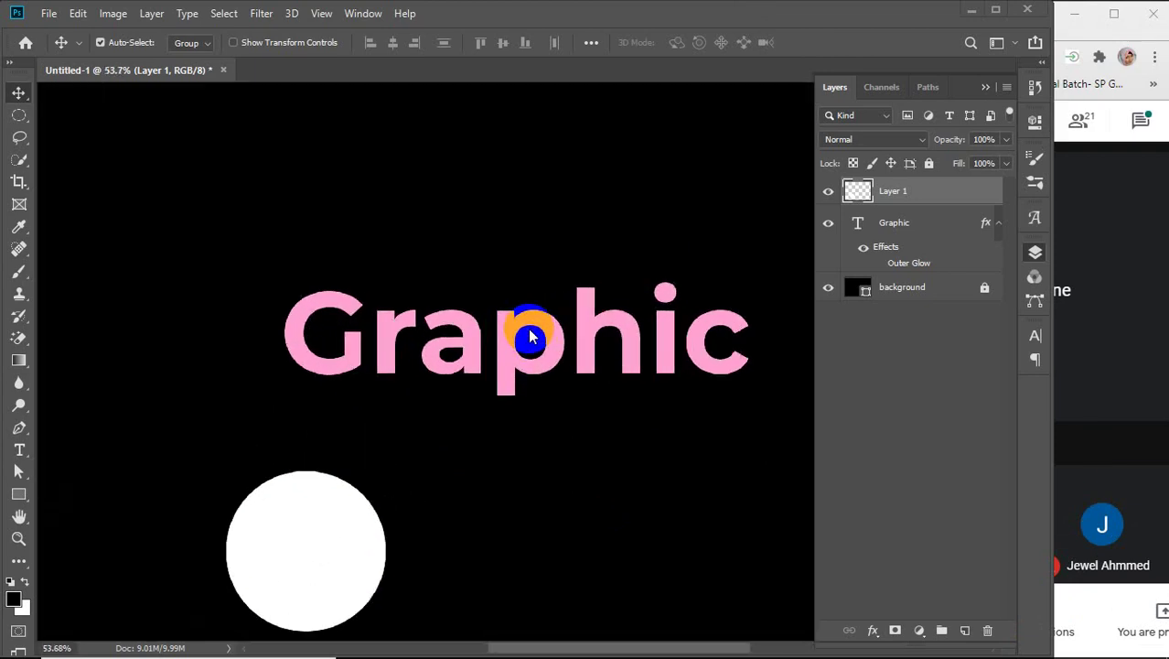
pyautogui.moveTo(529, 336); pyautogui.dragTo(428, 348)
pyautogui.moveTo(219, 426); pyautogui.dragTo(256, 399)
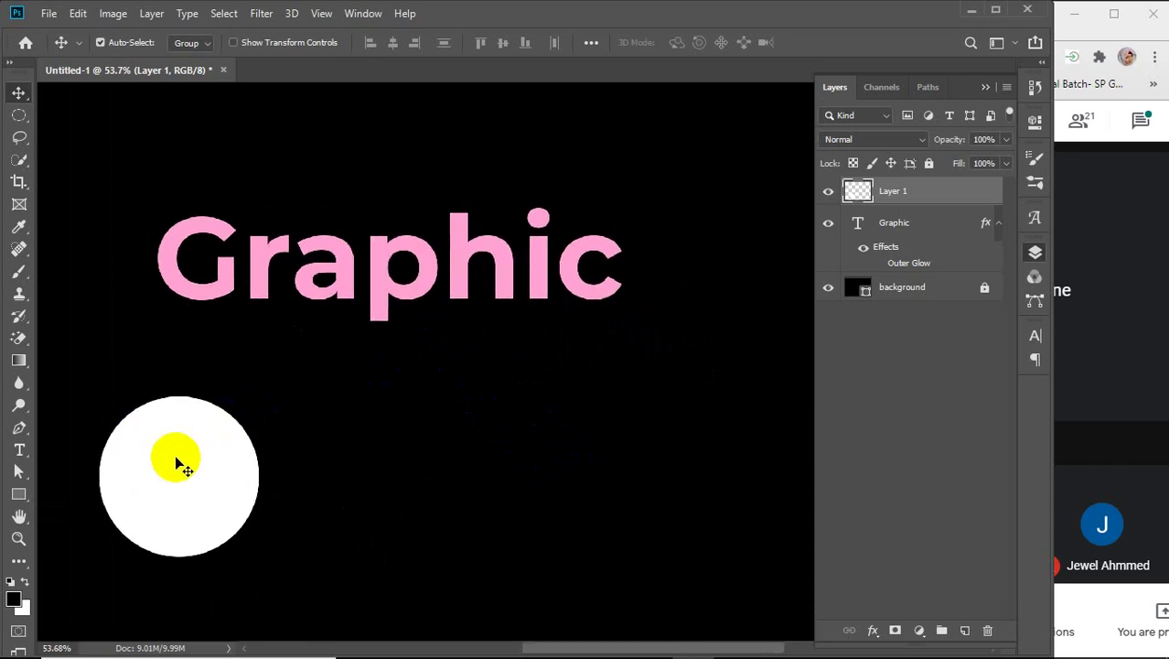
pyautogui.moveTo(179, 460); pyautogui.dragTo(345, 470)
pyautogui.click(19, 93)
pyautogui.click(327, 379)
# Try filling Layer 1 with the black foreground colour without a selection and undo the fill
pyautogui.click(1061, 236)
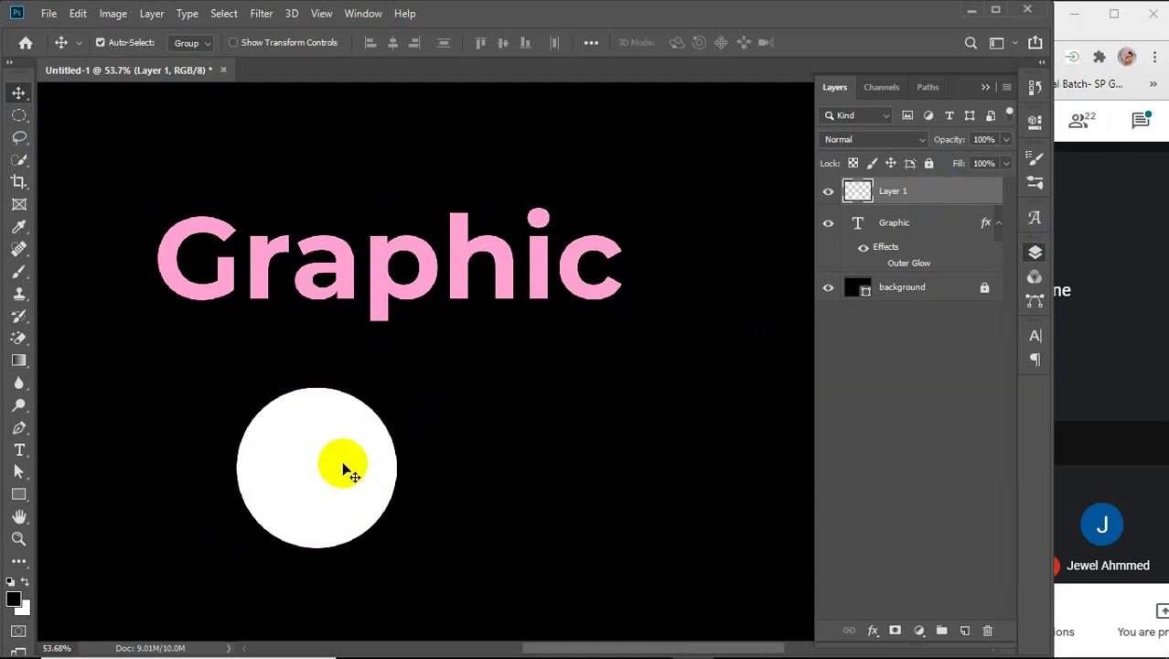
pyautogui.hotkey('alt', 'BackSpace')
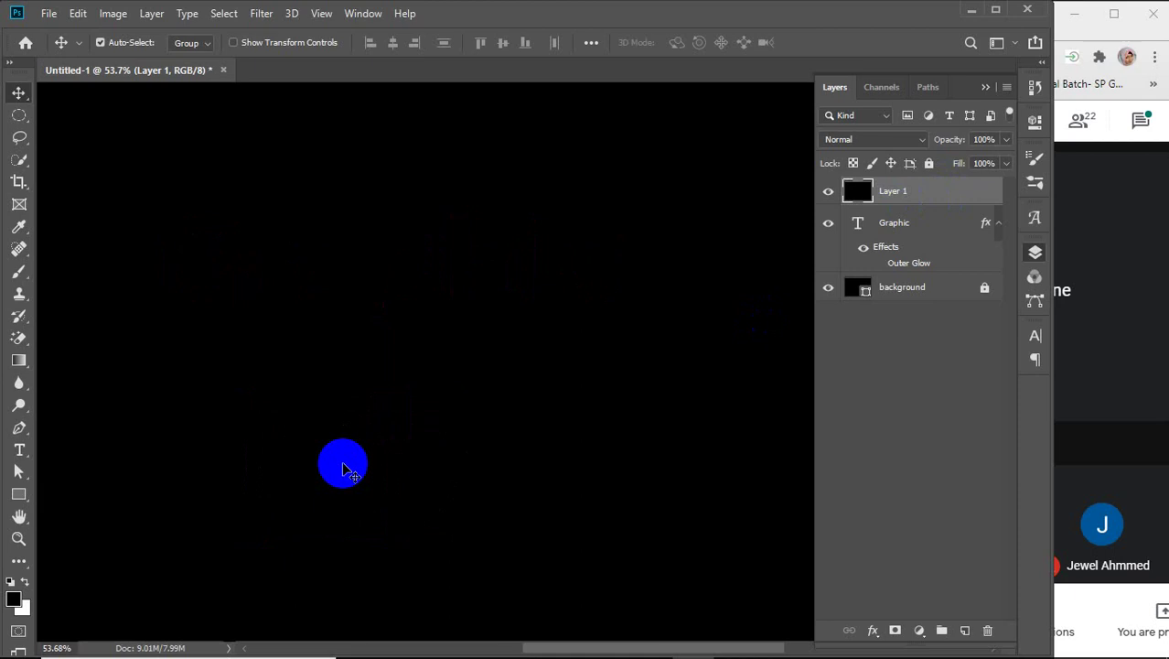
pyautogui.hotkey('ctrl', 'z')
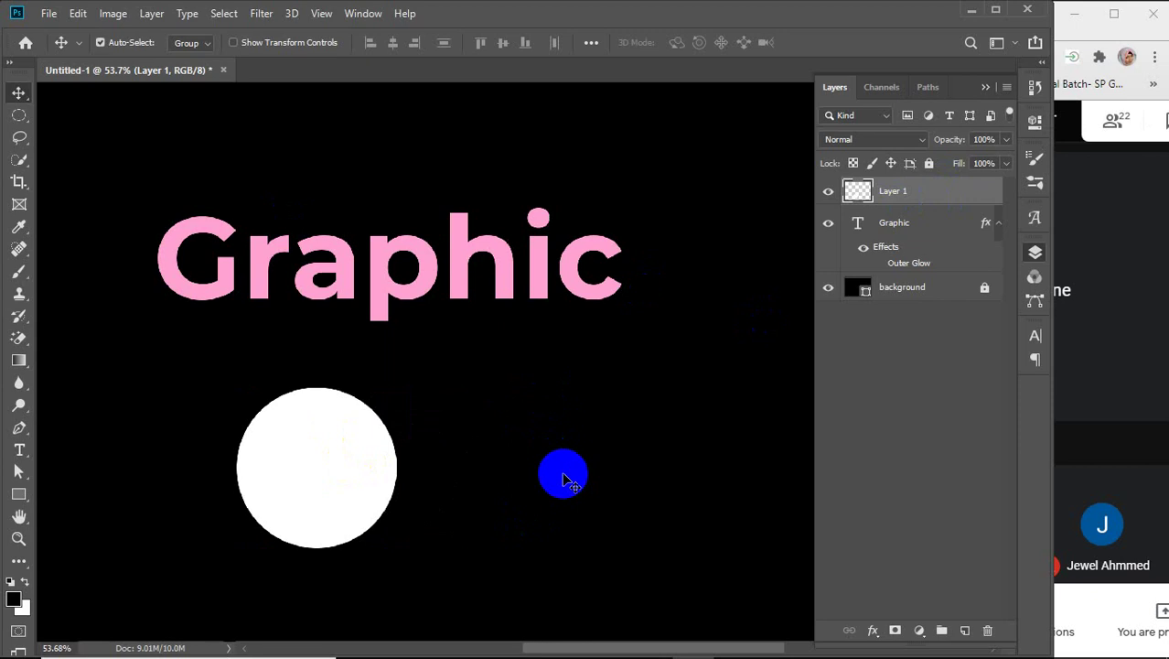
# Load the white circle on Layer 1 as a selection and deselect it
pyautogui.click(857, 190)
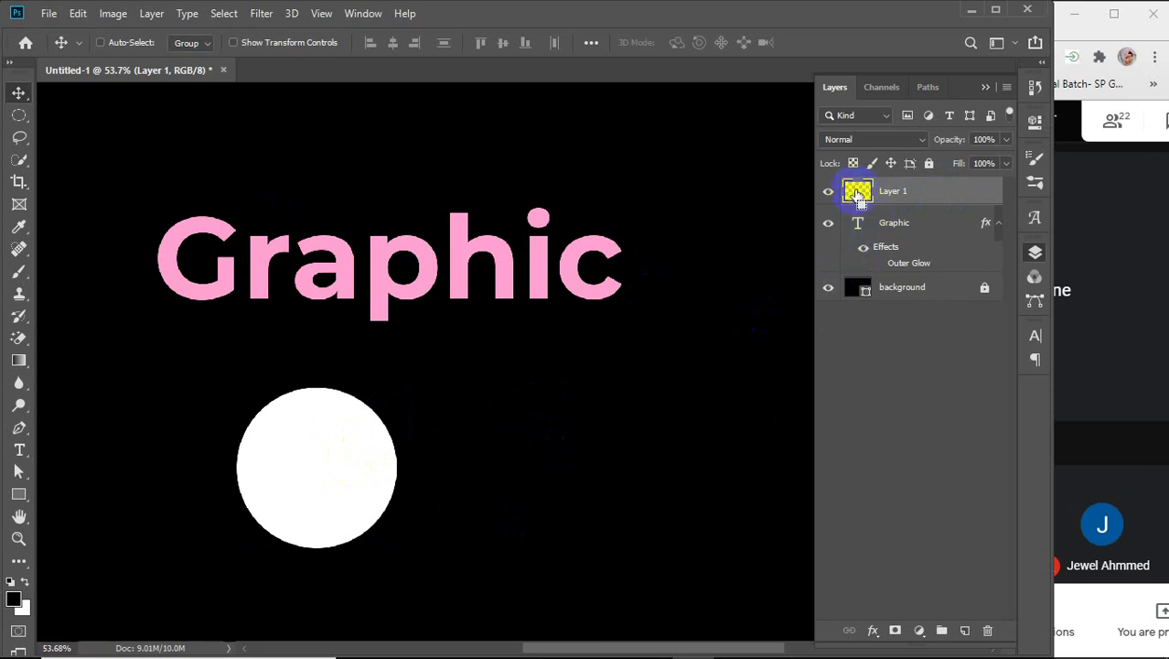
pyautogui.keyDown('ctrl'); pyautogui.click(857, 190); pyautogui.keyUp('ctrl')
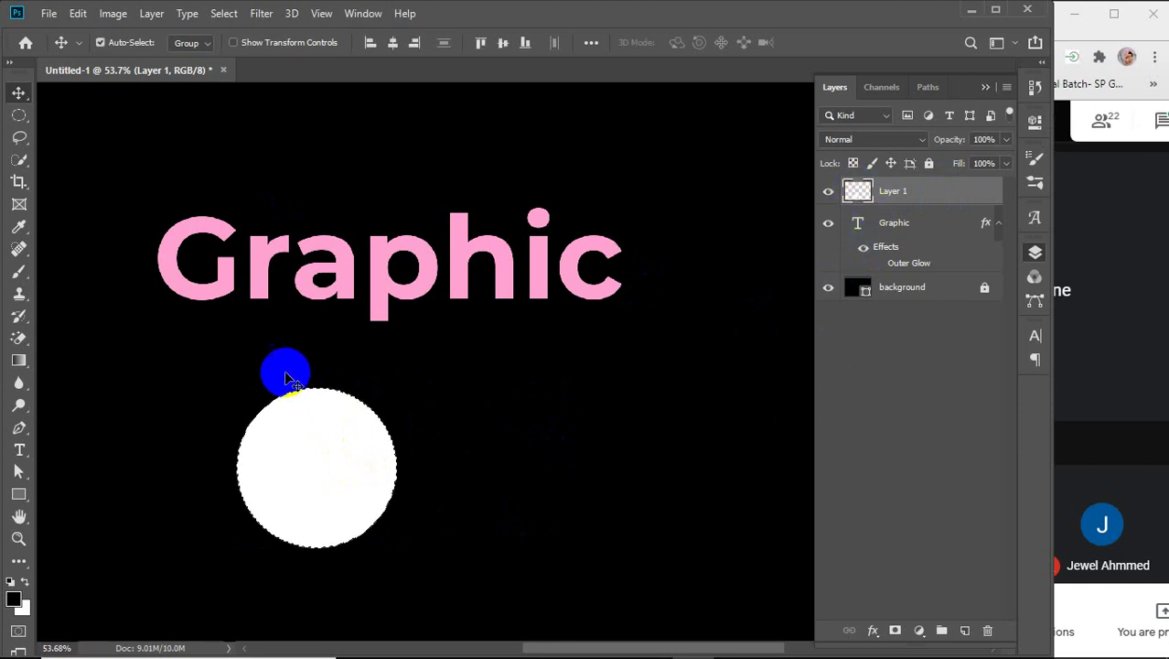
pyautogui.click(307, 395)
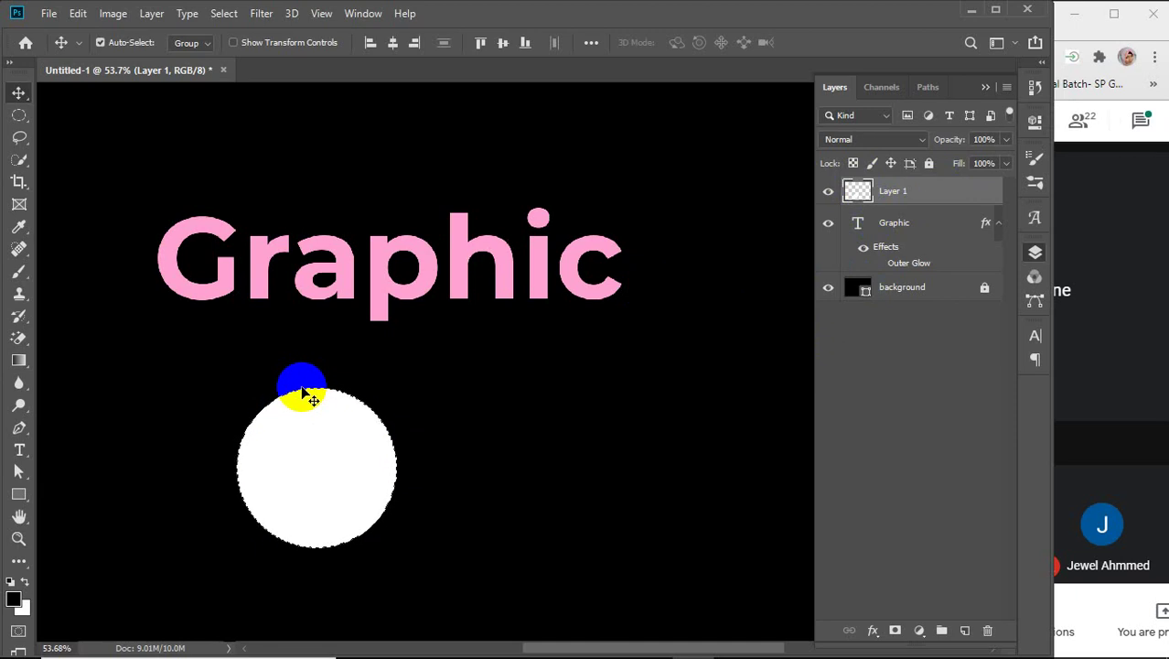
pyautogui.hotkey('ctrl', 'd')
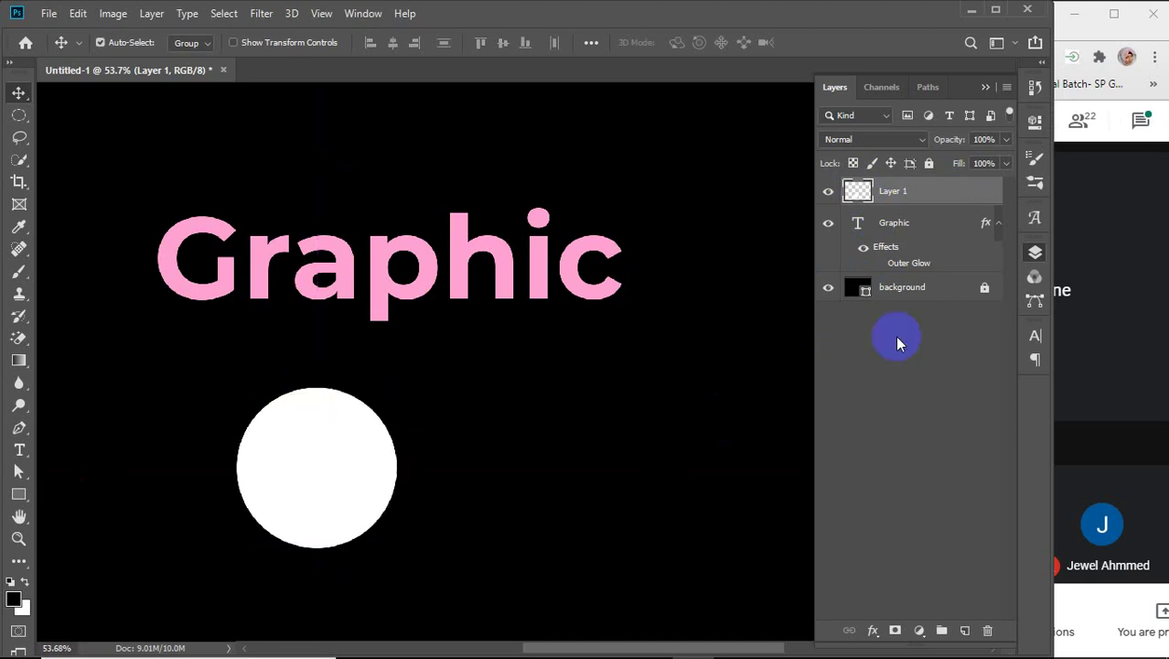
# Try a yellow (ffea00) Color Overlay at 100% opacity on the circle of Layer 1, and switch the overlay off again
pyautogui.doubleClick(945, 198)
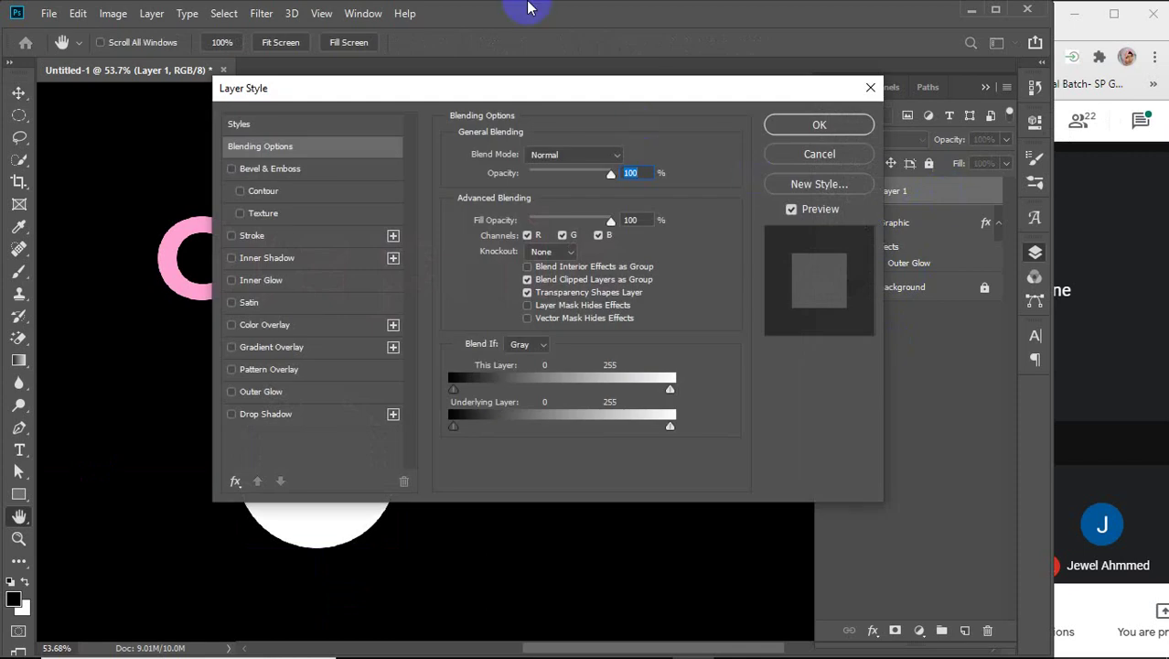
pyautogui.moveTo(382, 90); pyautogui.dragTo(853, 120)
pyautogui.click(741, 330)
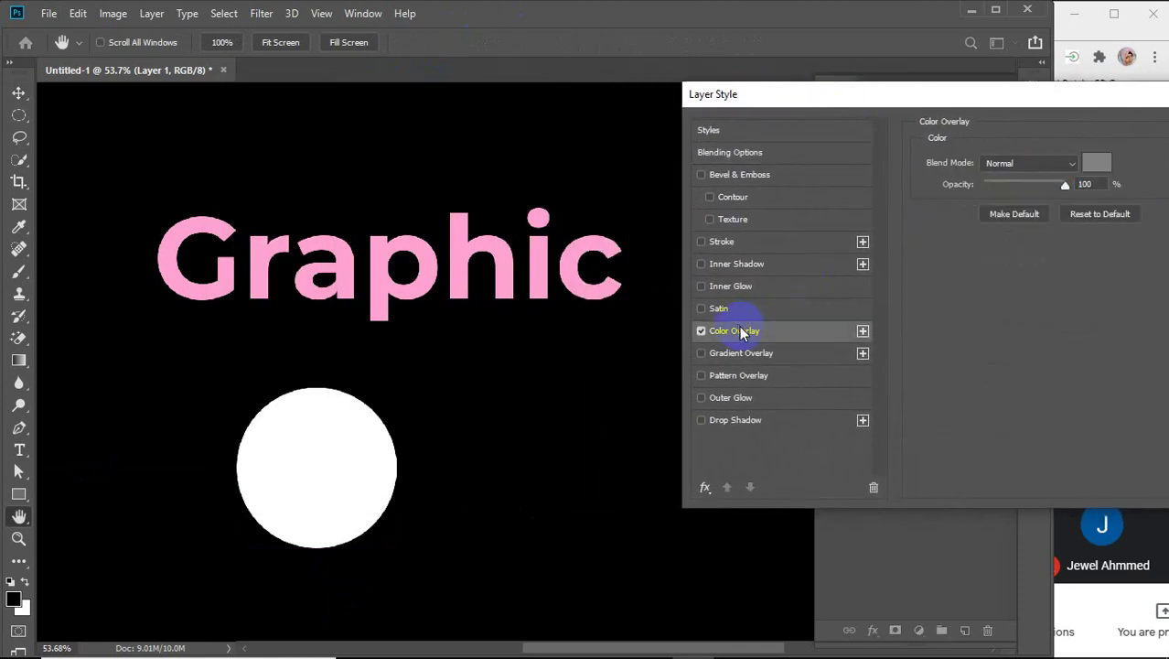
pyautogui.click(1096, 163)
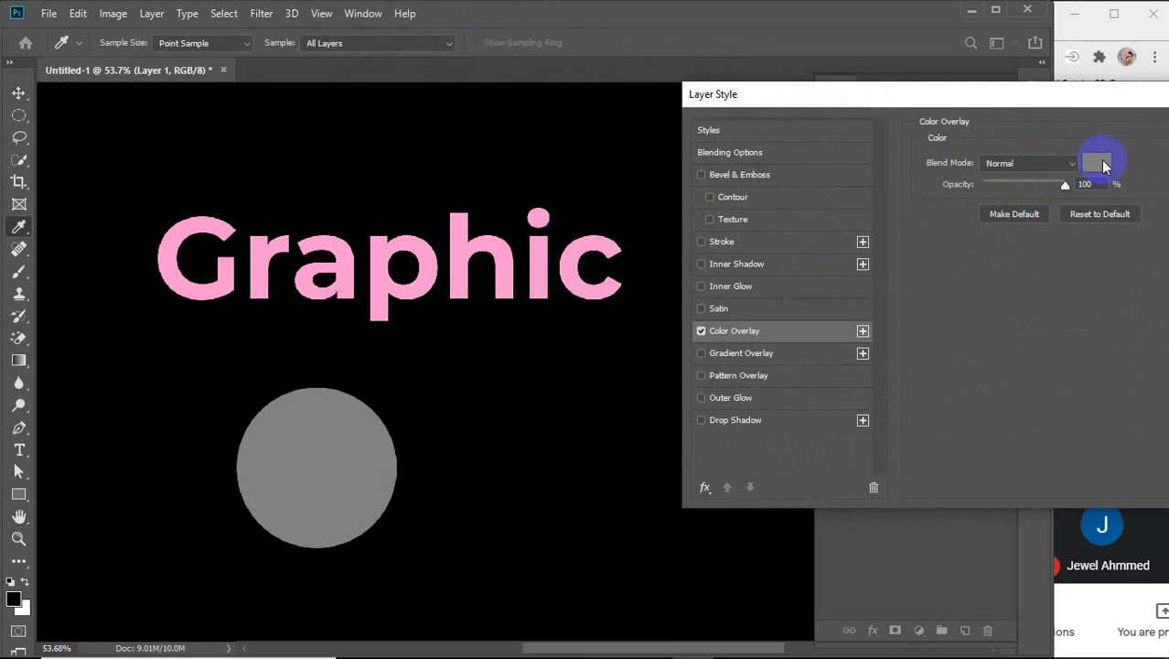
pyautogui.moveTo(295, 202); pyautogui.dragTo(395, 82)
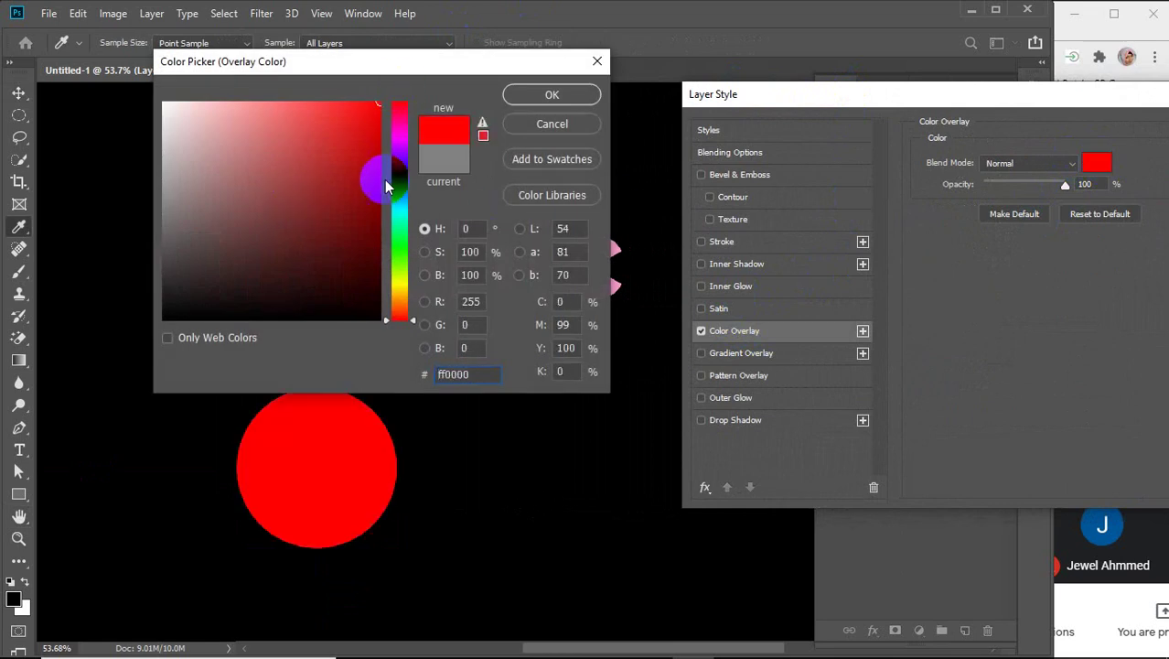
pyautogui.moveTo(400, 281); pyautogui.dragTo(398, 286)
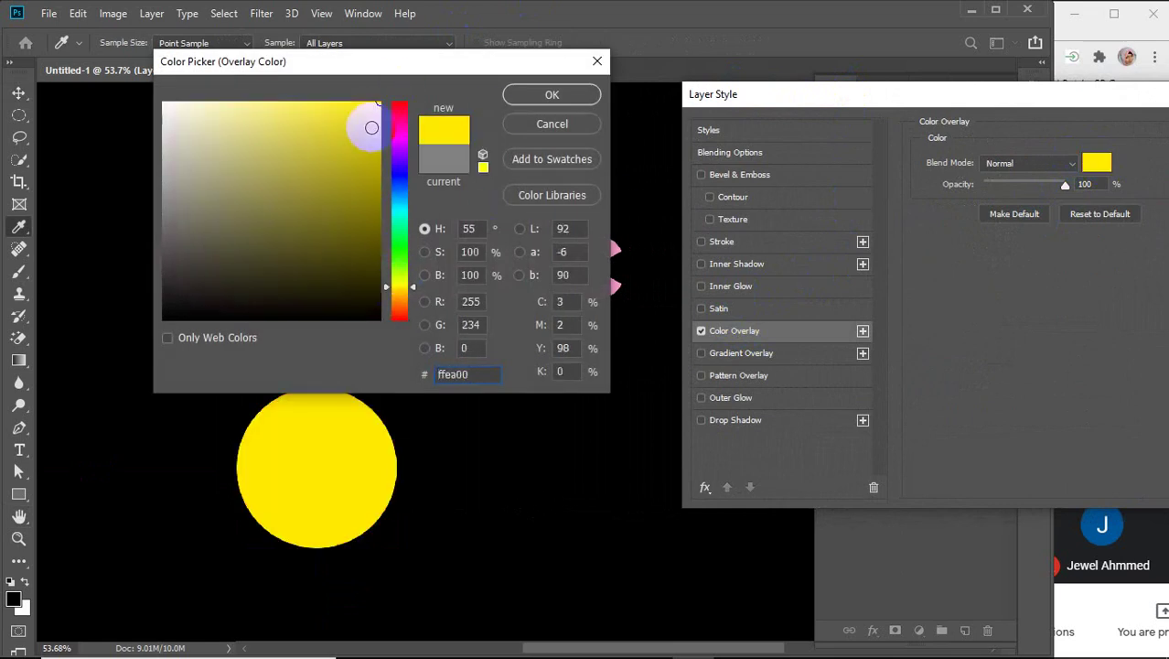
pyautogui.click(540, 96)
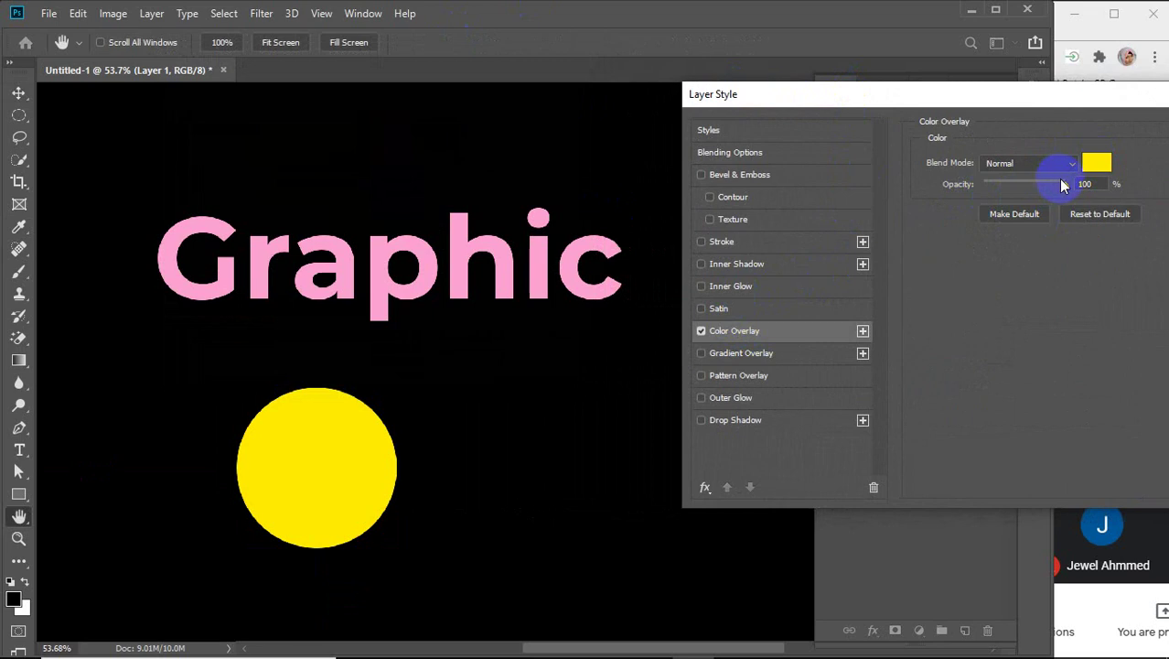
pyautogui.moveTo(1066, 187)
pyautogui.mouseDown()
pyautogui.moveTo(1004, 187)
pyautogui.moveTo(1069, 185)
pyautogui.mouseUp()
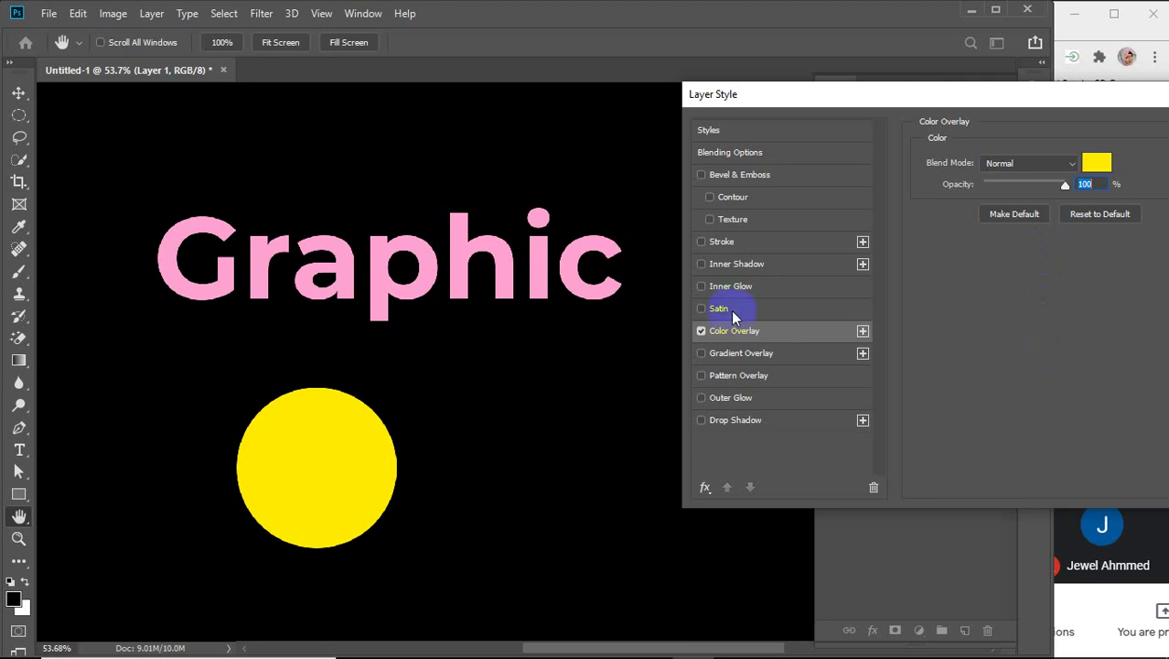
pyautogui.click(701, 331)
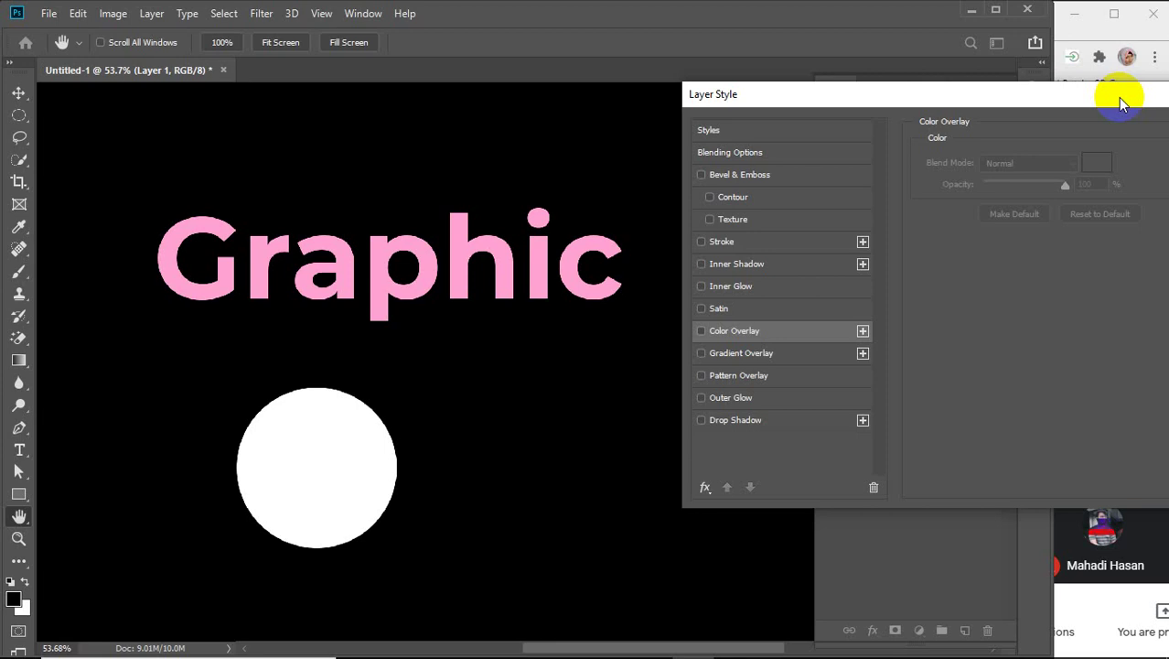
# Add a Satin effect to the white circle and set its blend mode to Normal
pyautogui.click(723, 310)
pyautogui.click(413, 449)
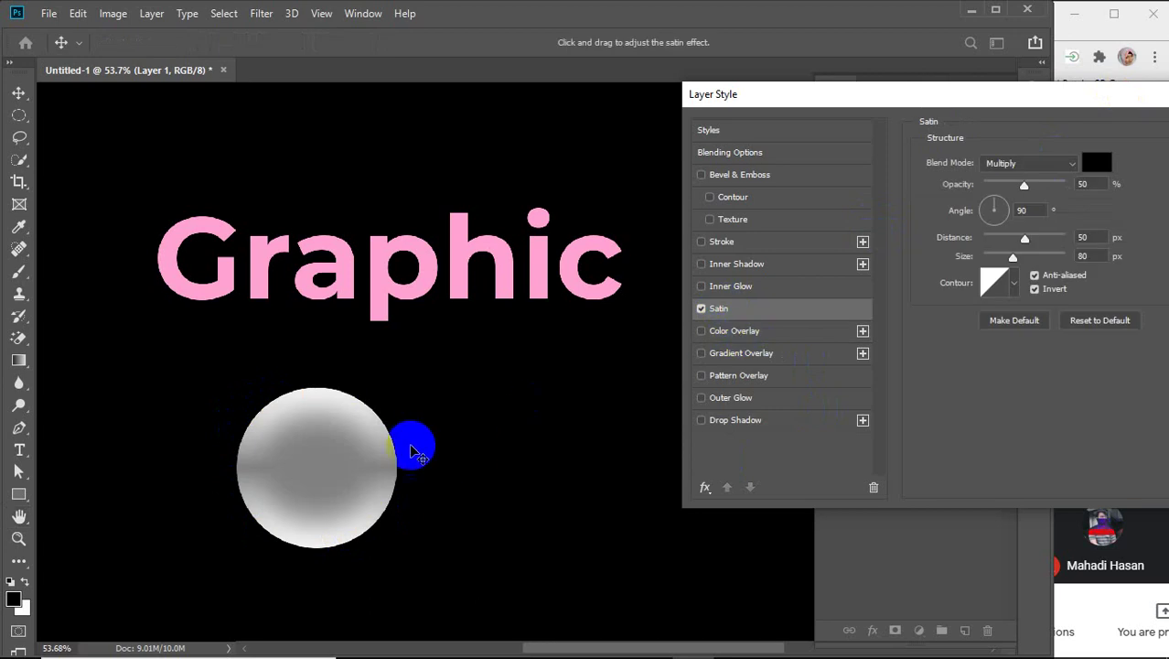
pyautogui.click(1029, 163)
pyautogui.click(1007, 178)
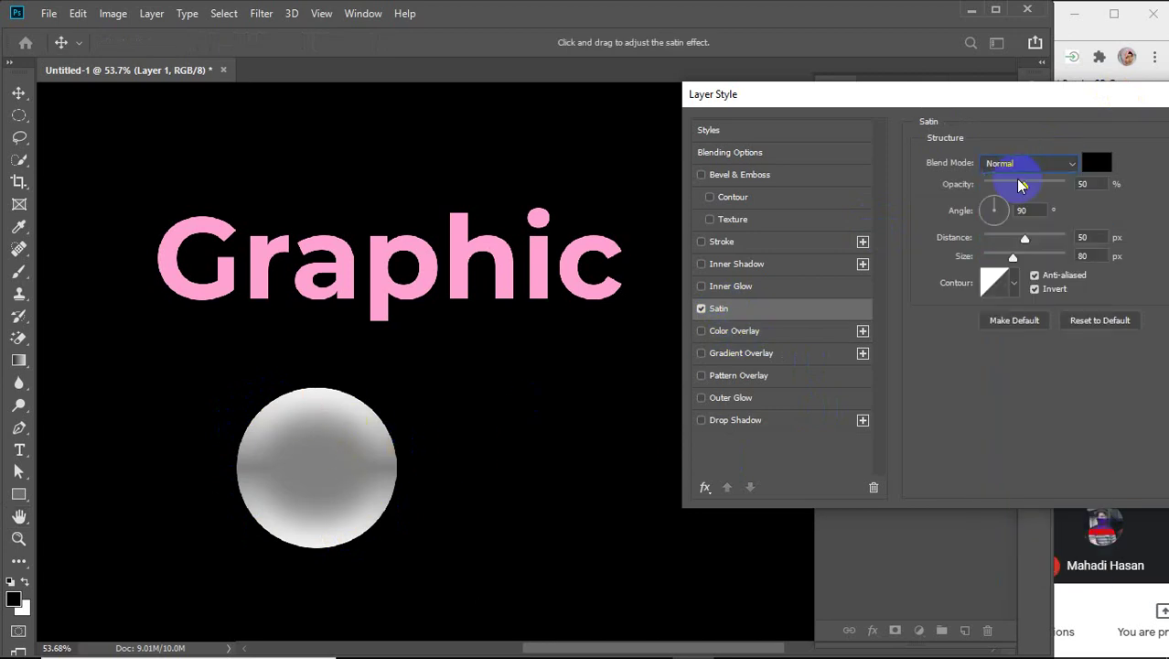
# Set the satin colour to light pink (ffb5b5)
pyautogui.click(1097, 163)
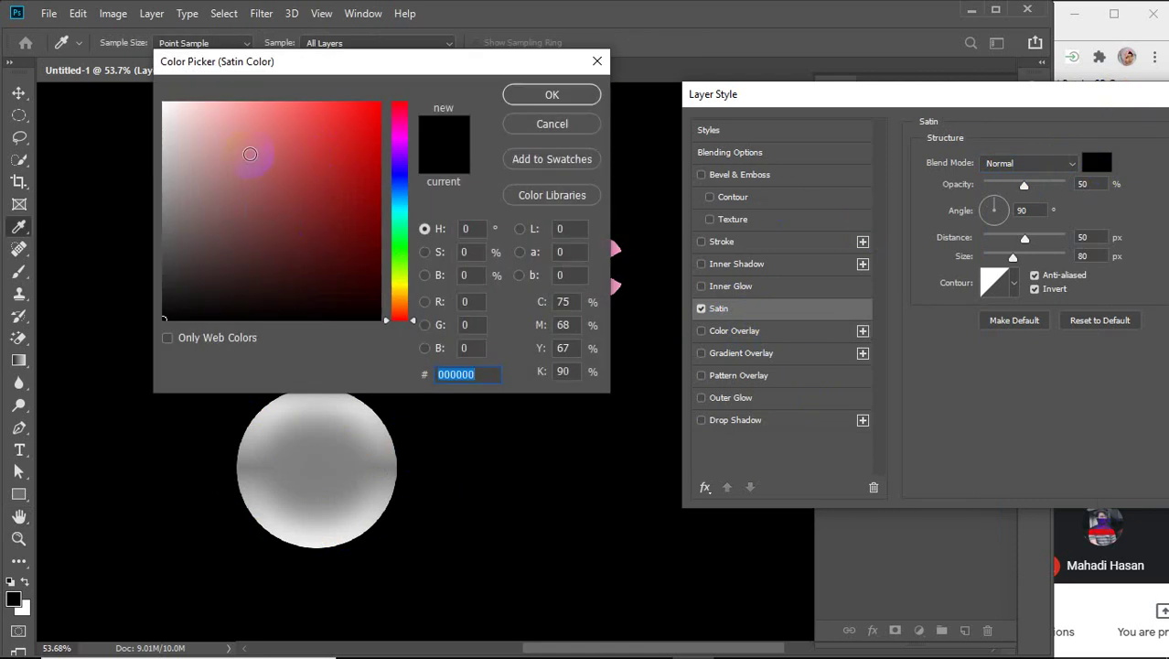
pyautogui.moveTo(189, 160); pyautogui.dragTo(220, 88)
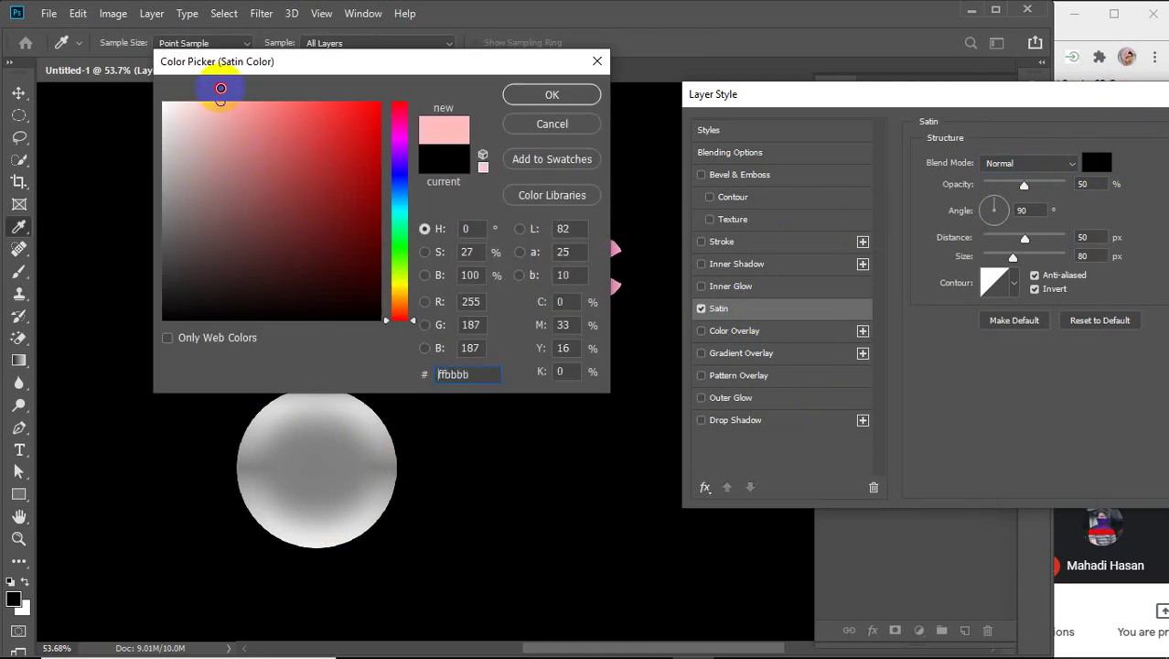
pyautogui.click(226, 100)
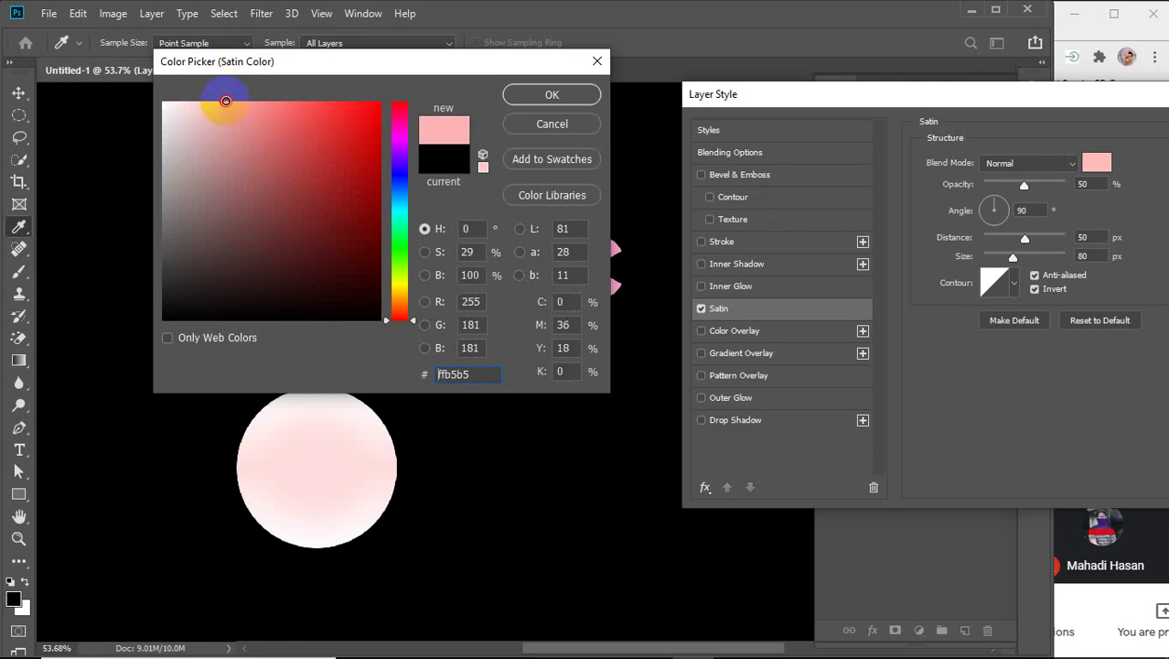
pyautogui.click(542, 96)
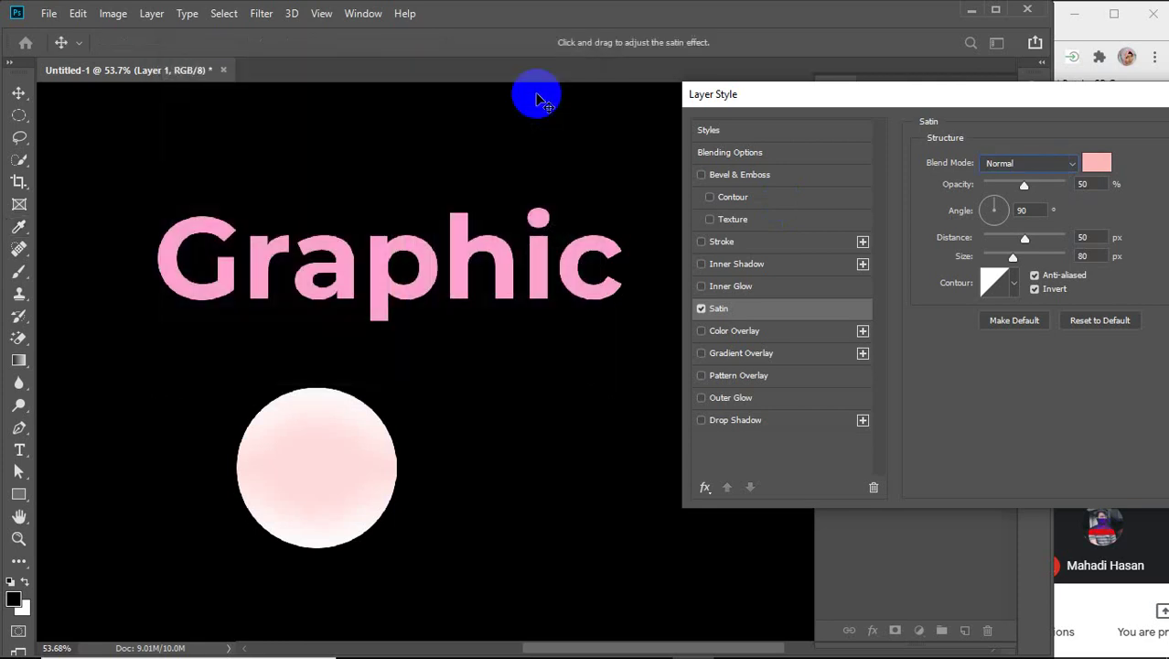
# Raise the satin opacity to about 70% and turn the satin angle to -100°
pyautogui.moveTo(1023, 184)
pyautogui.mouseDown()
pyautogui.moveTo(1064, 185)
pyautogui.moveTo(1034, 185)
pyautogui.mouseUp()
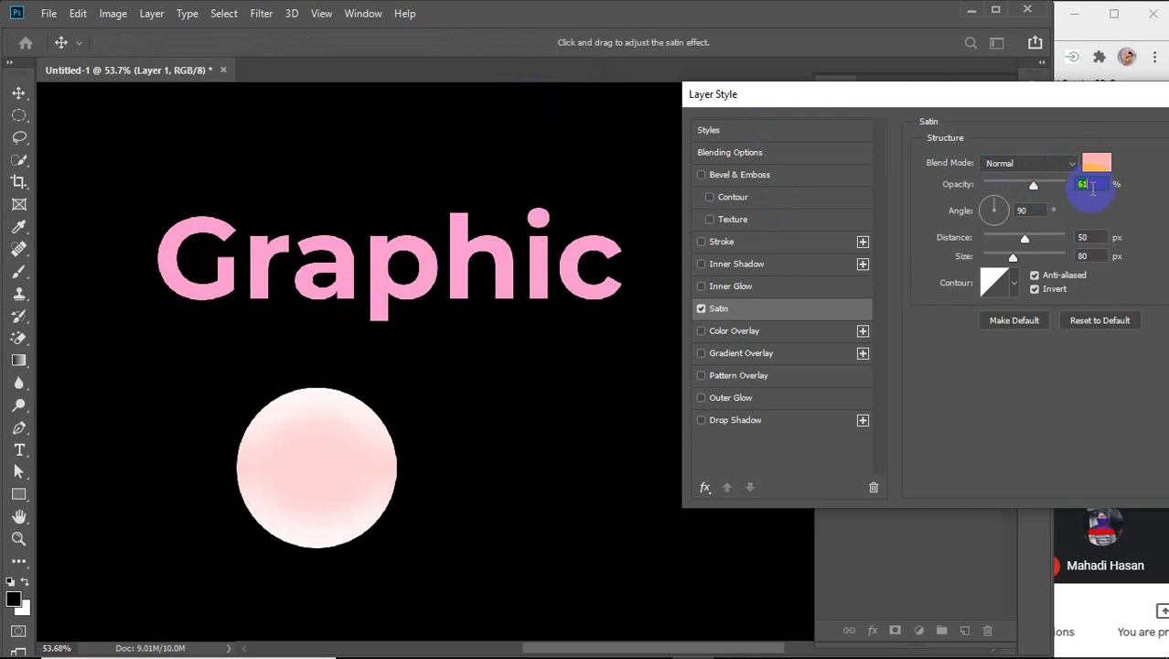
pyautogui.press('Up')
pyautogui.press('Up')
pyautogui.press('Up')
pyautogui.press('Up')
pyautogui.press('Up')
pyautogui.press('Up')
pyautogui.press('Up')
pyautogui.press('Up')
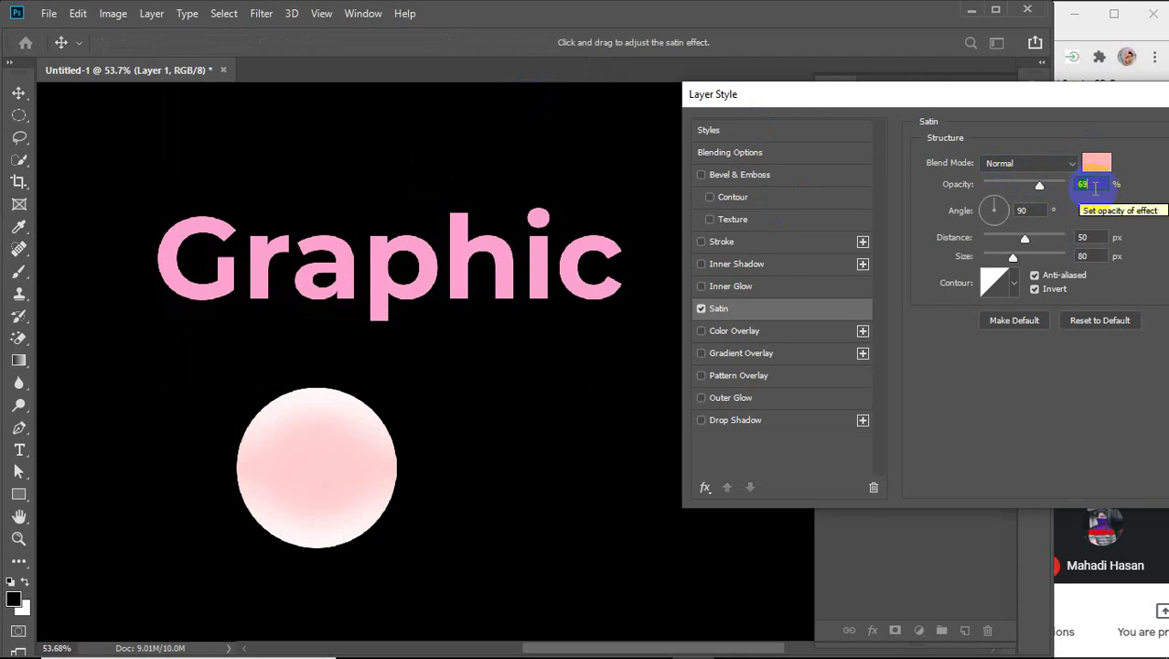
pyautogui.press('Up')
pyautogui.click(1007, 213)
pyautogui.moveTo(1009, 214); pyautogui.dragTo(997, 233)
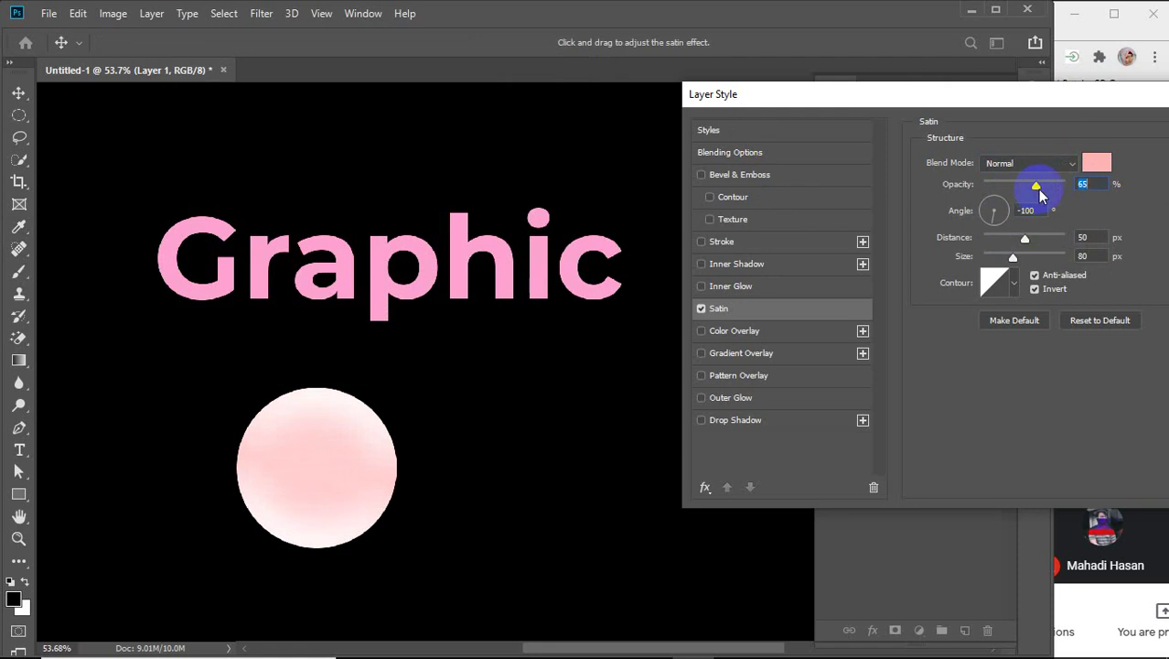
# Set the satin opacity to 100% and change the satin colour to bright red (ff2d2d)
pyautogui.moveTo(1036, 193); pyautogui.dragTo(1117, 185)
pyautogui.click(1103, 162)
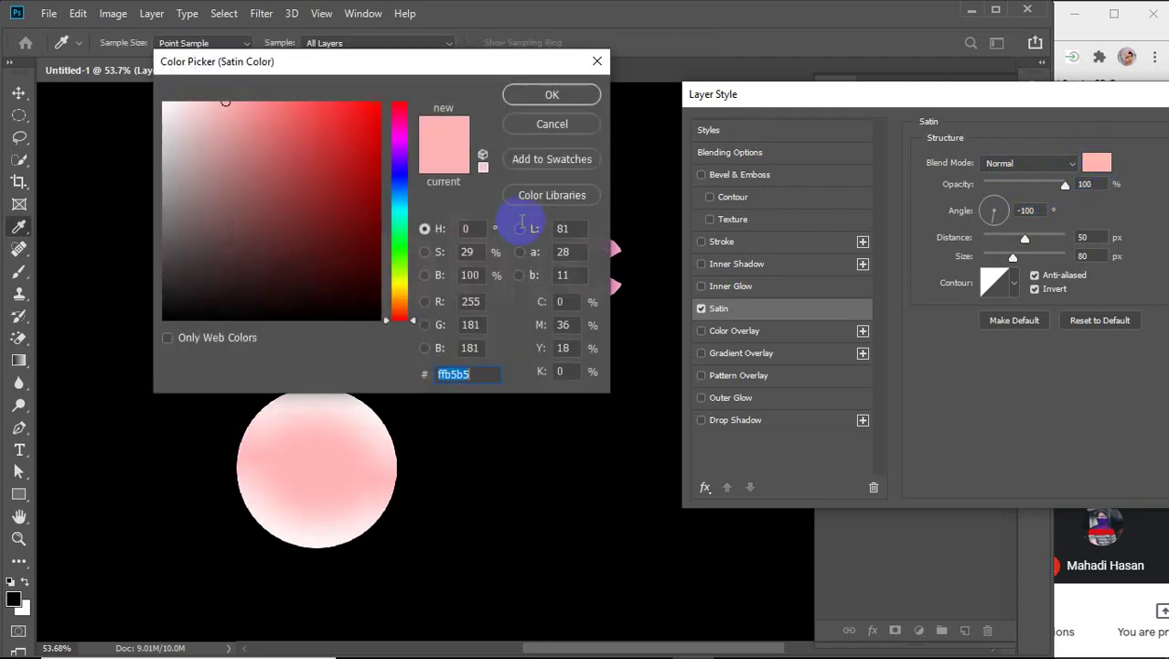
pyautogui.moveTo(324, 155); pyautogui.dragTo(343, 92)
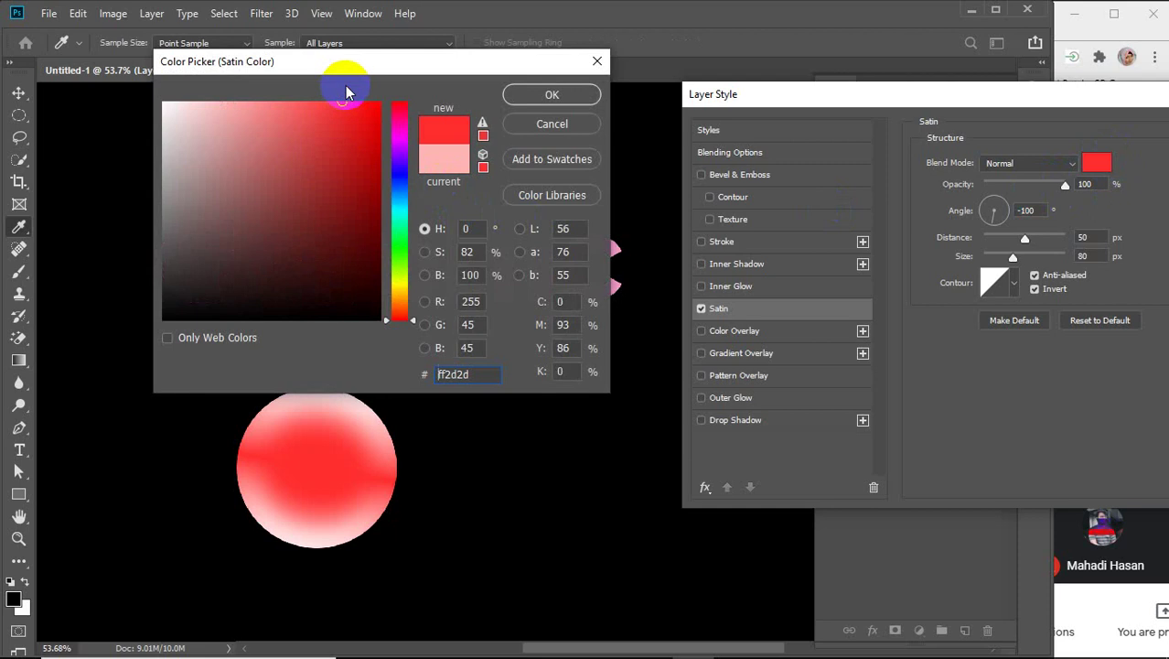
pyautogui.click(513, 96)
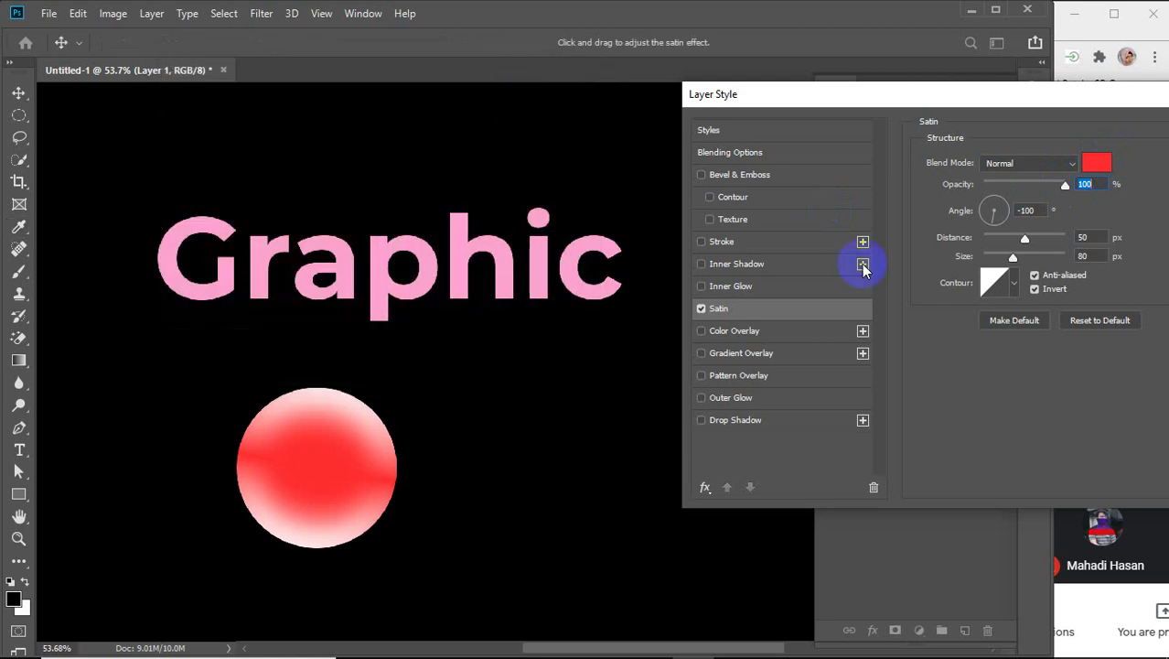
# Turn the satin angle to -29° so the band runs diagonally across the circle
pyautogui.moveTo(993, 215)
pyautogui.mouseDown()
pyautogui.moveTo(1013, 211)
pyautogui.moveTo(997, 218)
pyautogui.mouseUp()
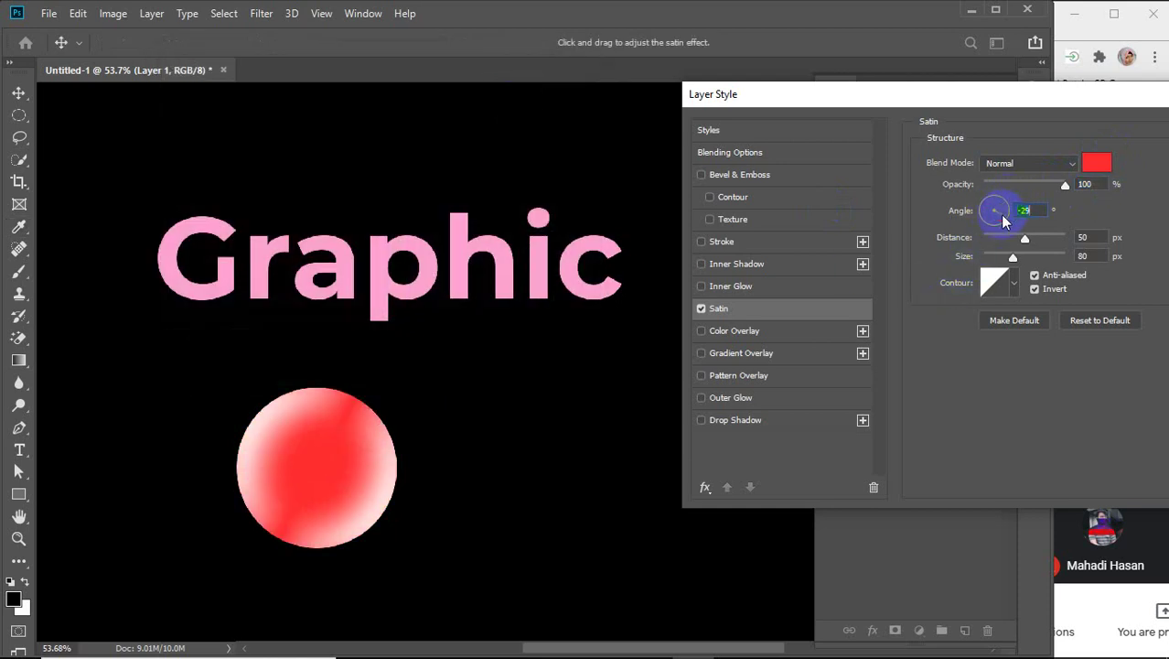
pyautogui.moveTo(279, 489); pyautogui.dragTo(334, 416)
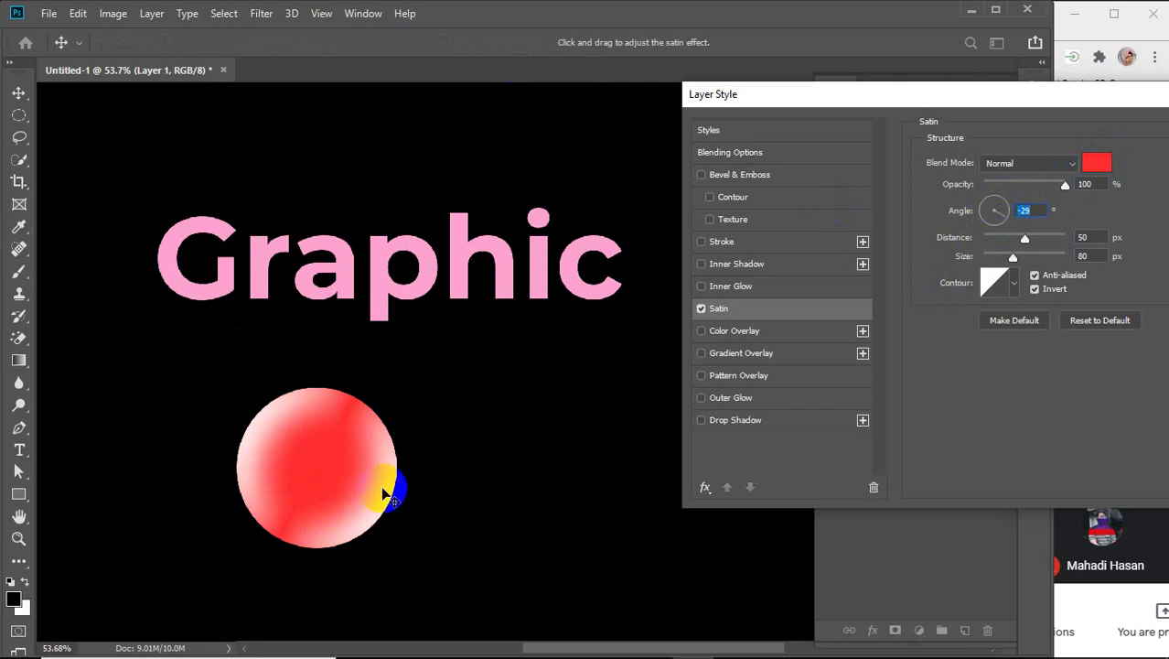
pyautogui.click(324, 460)
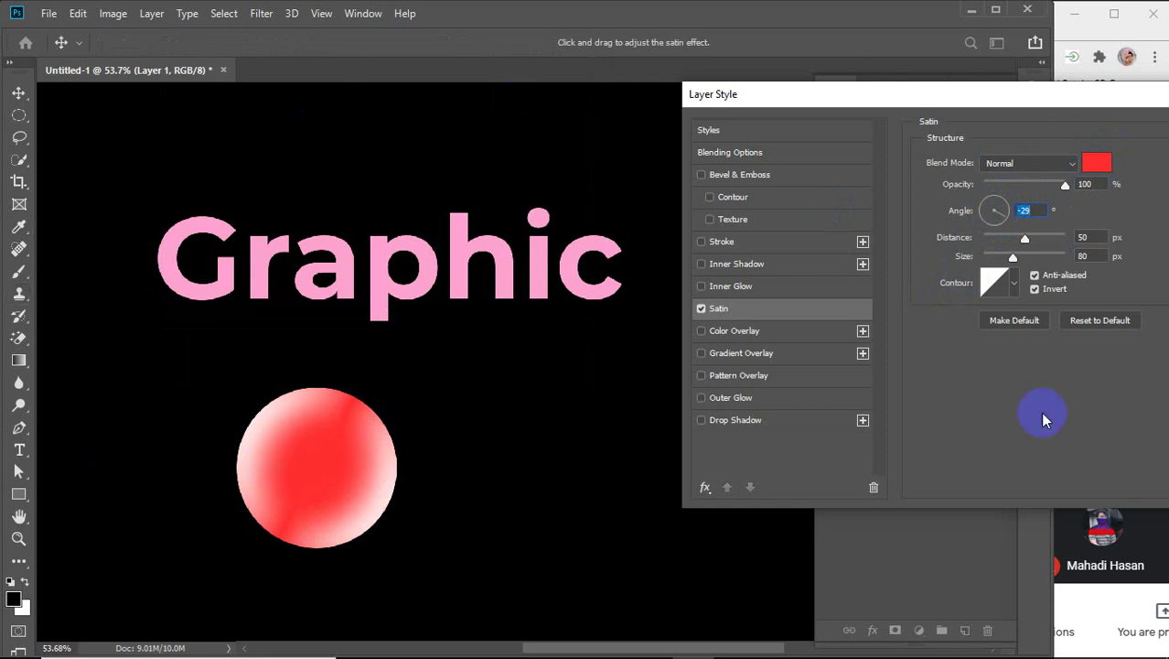
pyautogui.click(344, 424)
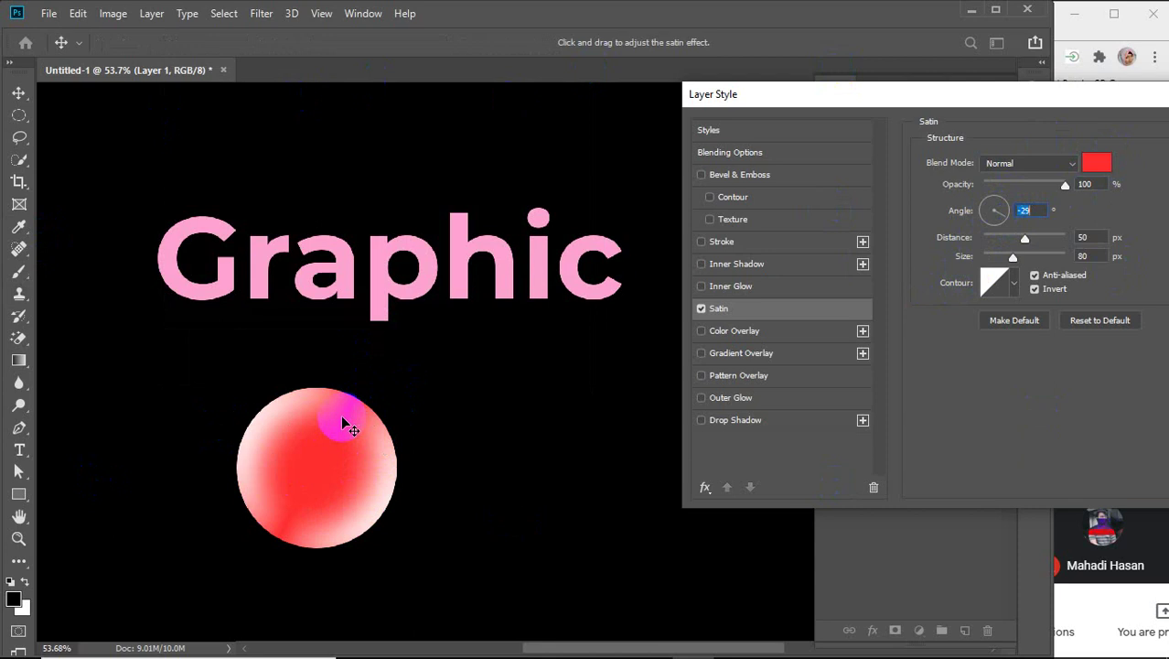
# Set the satin size to 250 px and its distance to 37 px
pyautogui.moveTo(1024, 238)
pyautogui.mouseDown()
pyautogui.moveTo(997, 242)
pyautogui.moveTo(1097, 240)
pyautogui.moveTo(1045, 244)
pyautogui.moveTo(1044, 256)
pyautogui.moveTo(1086, 248)
pyautogui.moveTo(1065, 235)
pyautogui.moveTo(957, 251)
pyautogui.moveTo(991, 240)
pyautogui.moveTo(986, 252)
pyautogui.moveTo(1001, 249)
pyautogui.moveTo(967, 252)
pyautogui.moveTo(1002, 243)
pyautogui.moveTo(977, 266)
pyautogui.moveTo(1034, 260)
pyautogui.mouseUp()
pyautogui.click(334, 418)
pyautogui.moveTo(1001, 239); pyautogui.dragTo(1098, 262)
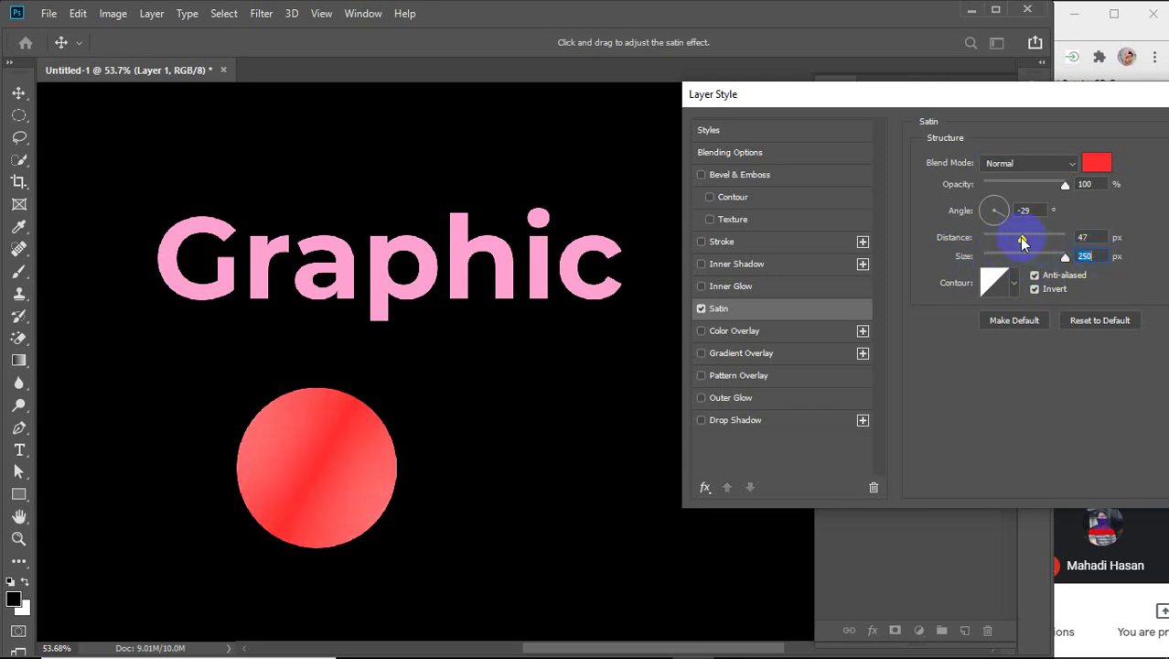
pyautogui.moveTo(1024, 238)
pyautogui.mouseDown()
pyautogui.moveTo(1098, 240)
pyautogui.moveTo(1014, 245)
pyautogui.mouseUp()
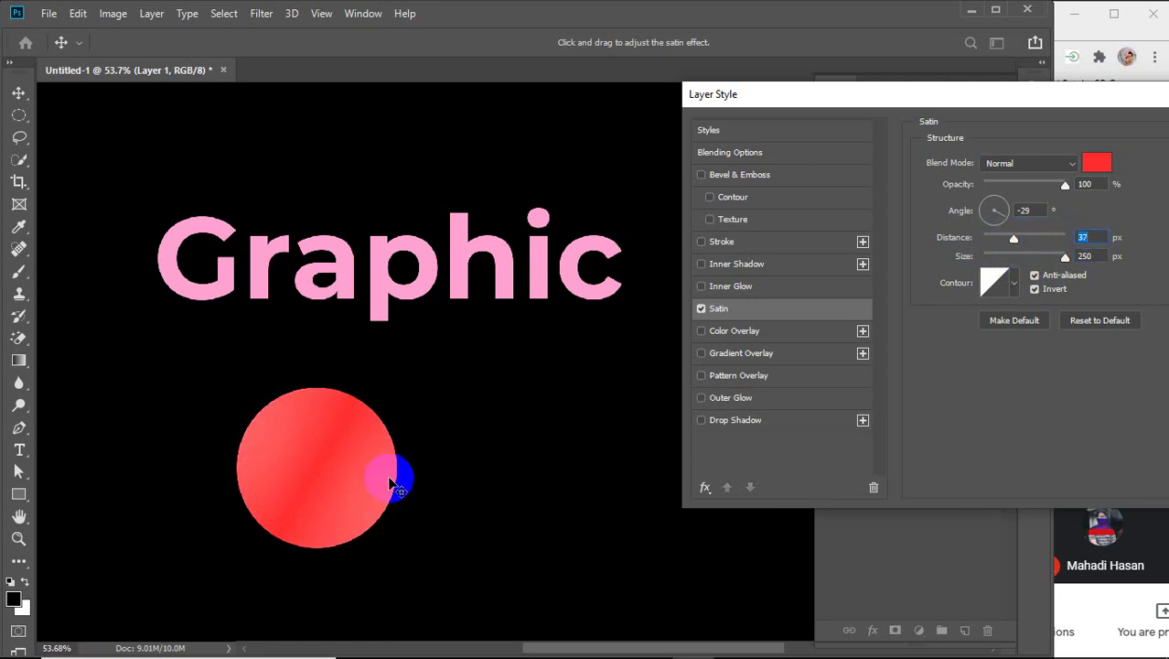
pyautogui.moveTo(309, 453); pyautogui.dragTo(351, 494)
pyautogui.moveTo(267, 446); pyautogui.dragTo(349, 475)
pyautogui.moveTo(333, 474); pyautogui.dragTo(333, 474)
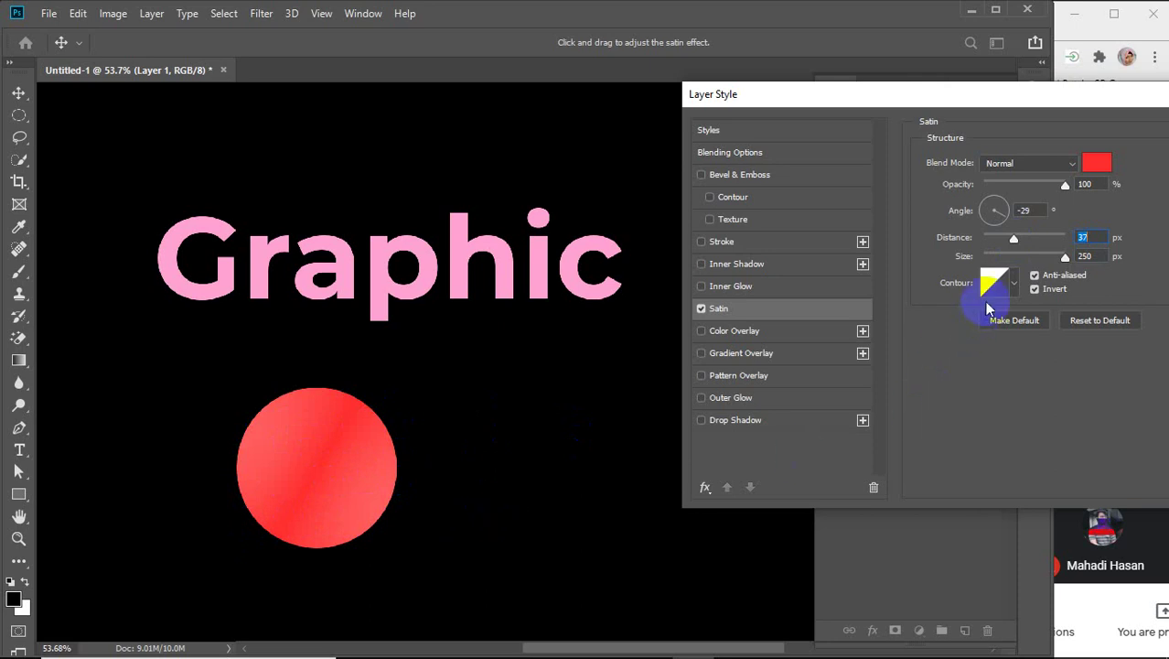
# Try toggling the satin's Invert option off and on, and check its contour choices without changing the contour
pyautogui.click(1035, 276)
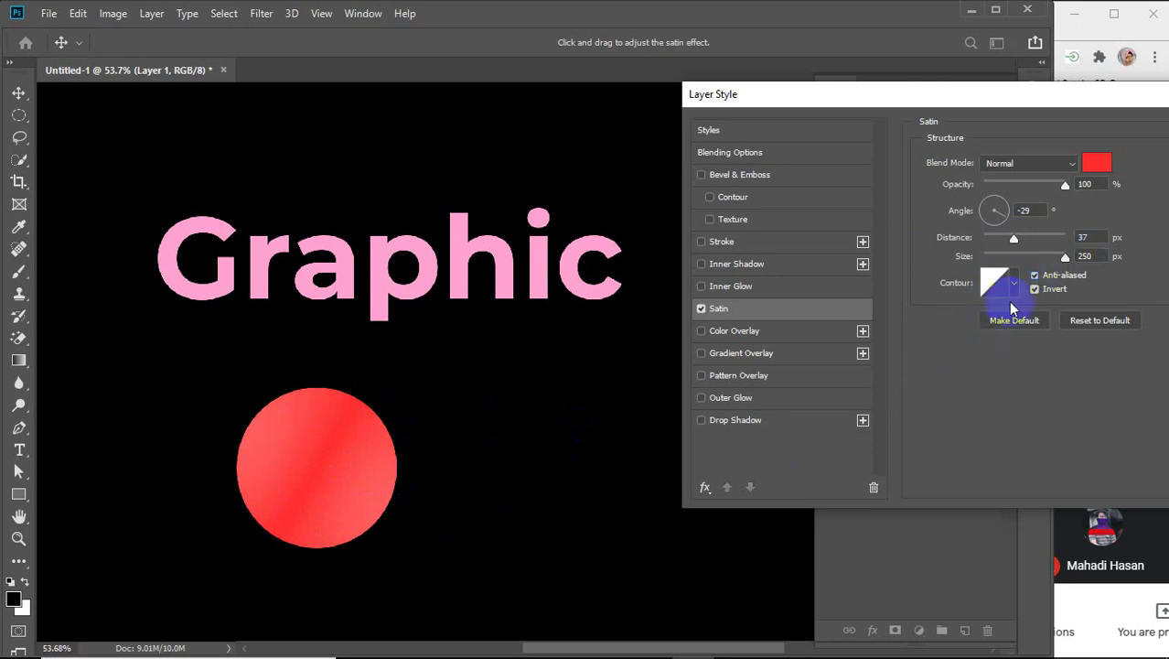
pyautogui.click(1035, 289)
pyautogui.click(1035, 289)
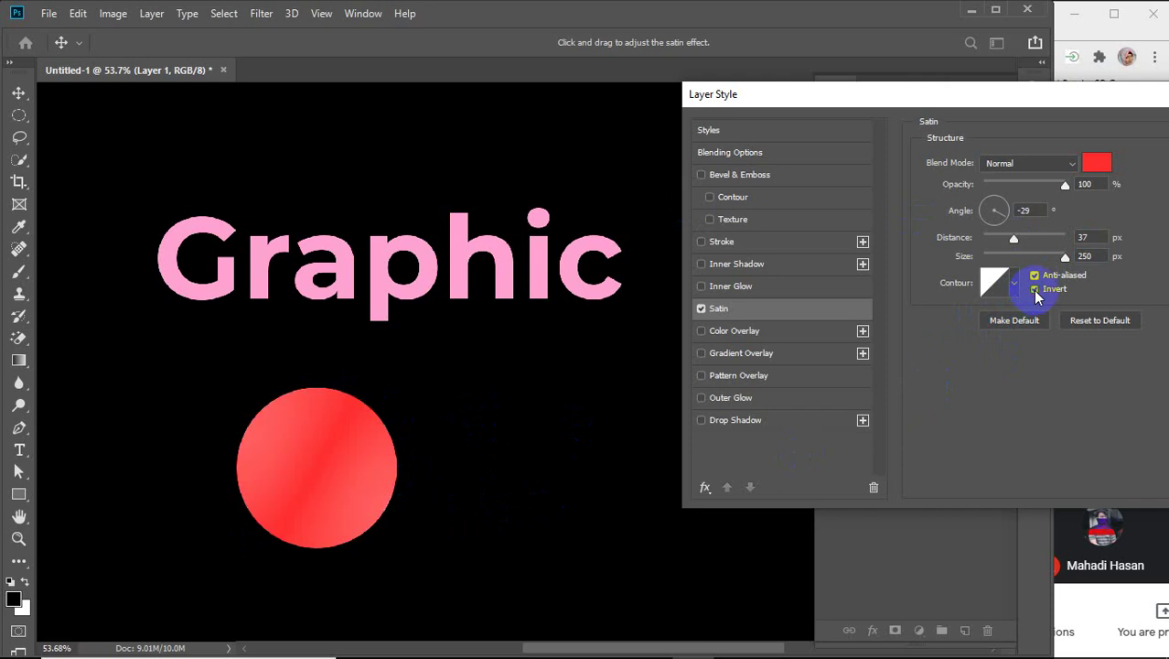
pyautogui.click(1014, 285)
pyautogui.click(1015, 288)
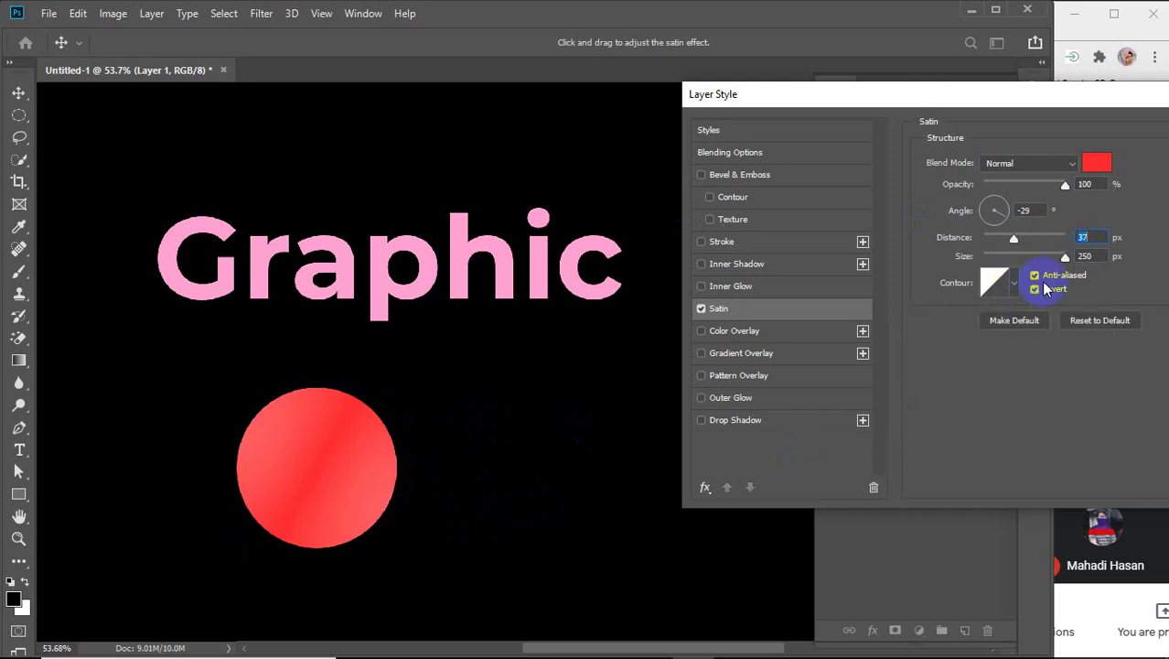
# Try the satin blend modes Dissolve, Darken, Multiply, Screen and Soft Light on the circle, and return to Normal
pyautogui.click(1062, 163)
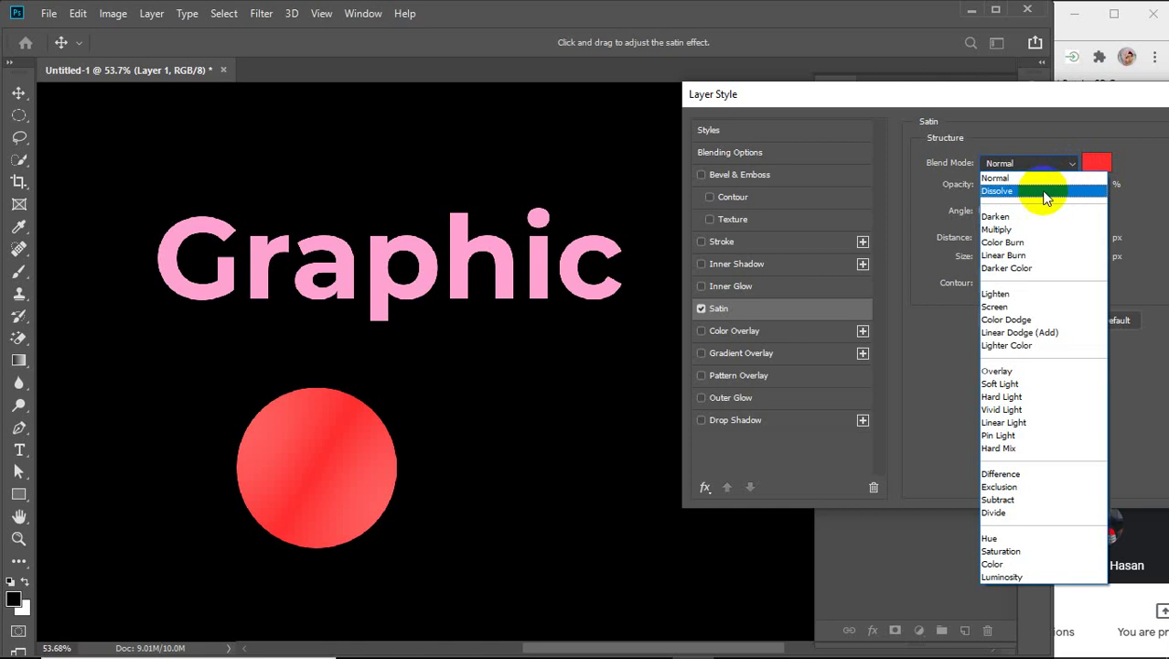
pyautogui.click(1046, 194)
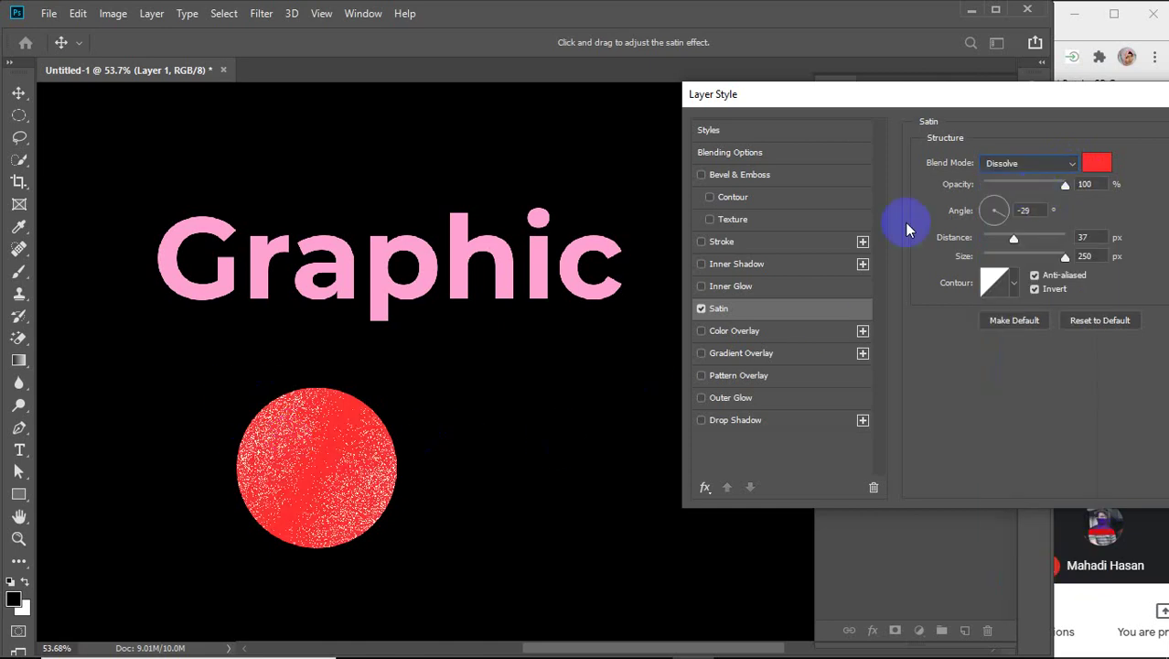
pyautogui.click(1038, 163)
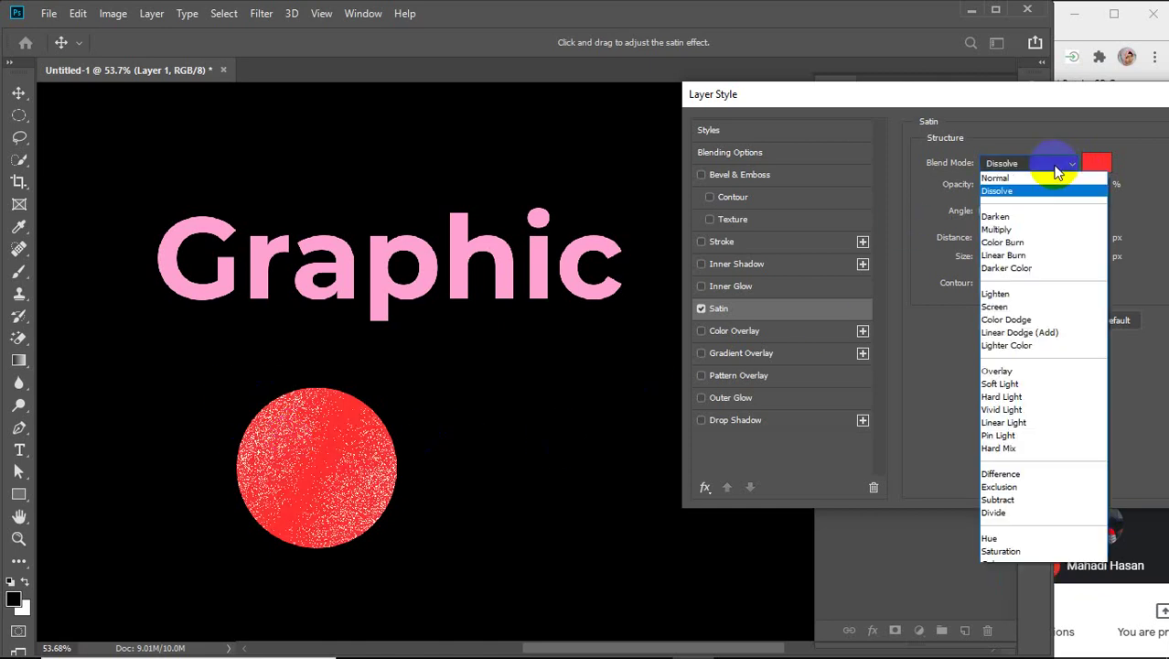
pyautogui.click(1011, 224)
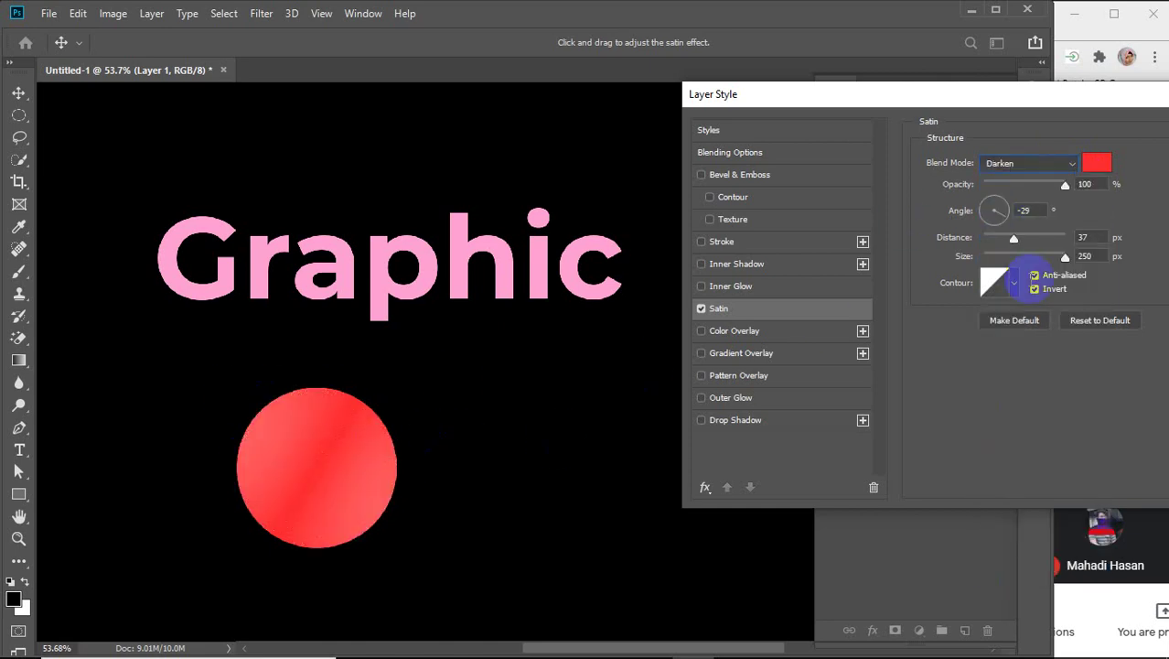
pyautogui.click(1059, 167)
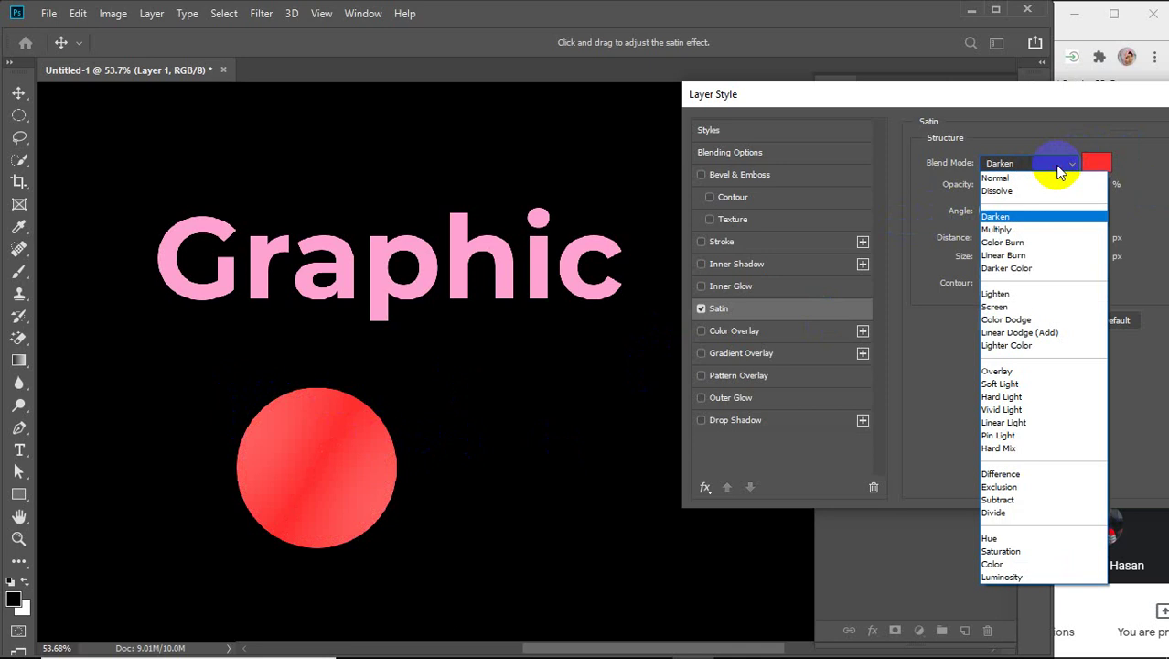
pyautogui.click(1006, 229)
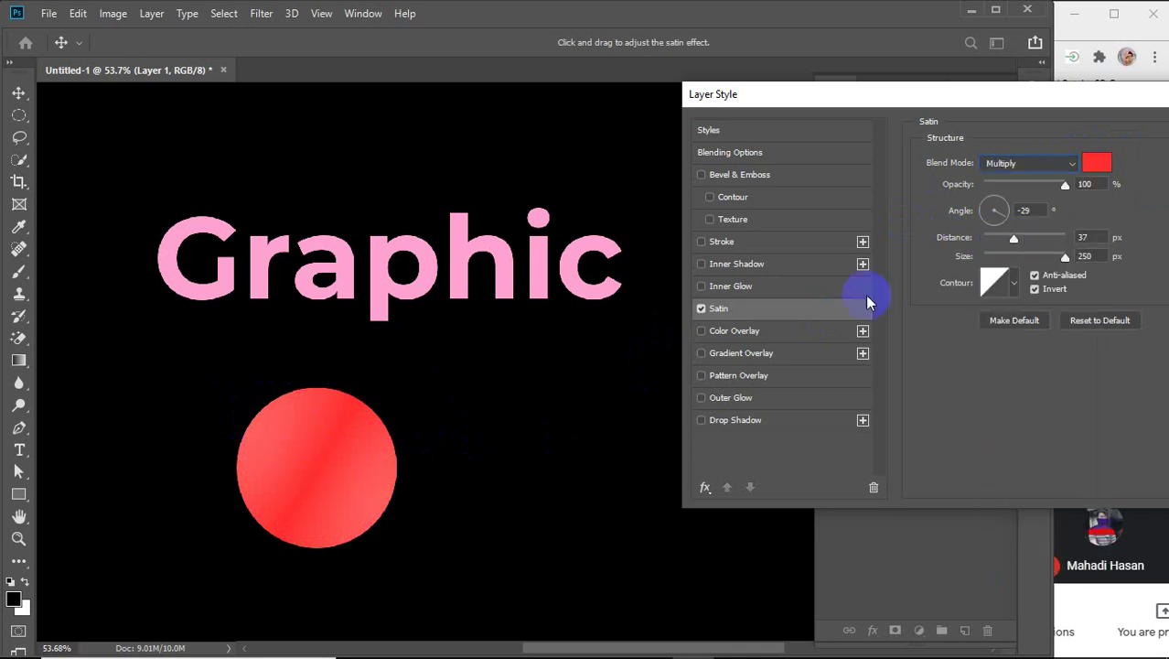
pyautogui.click(1061, 167)
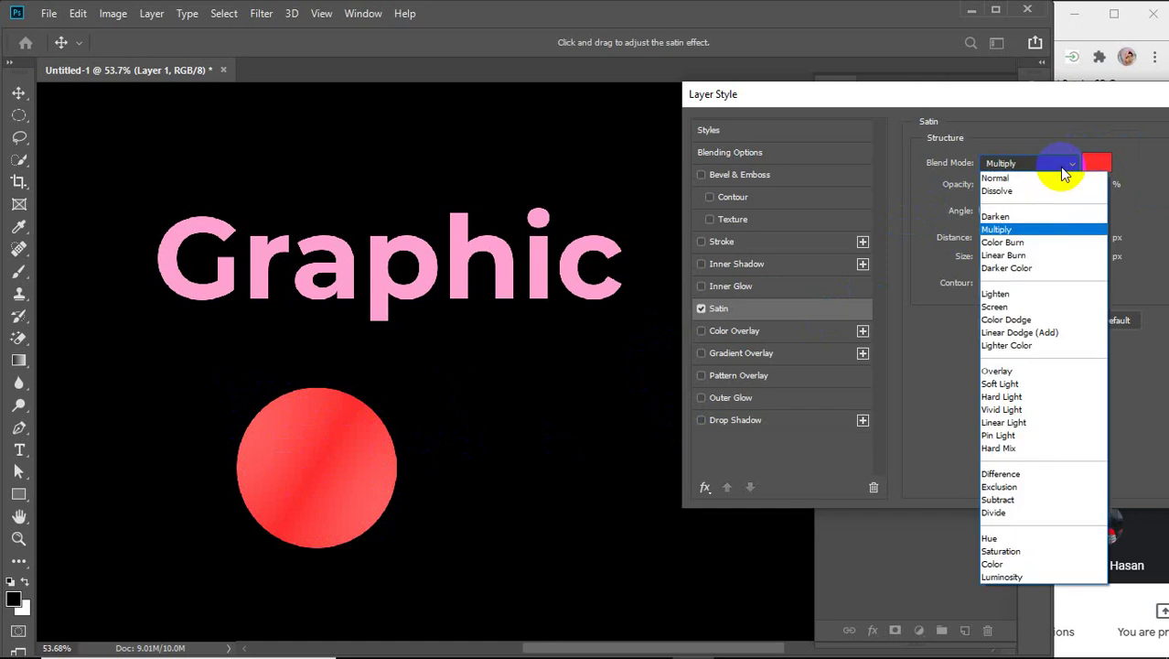
pyautogui.click(1031, 309)
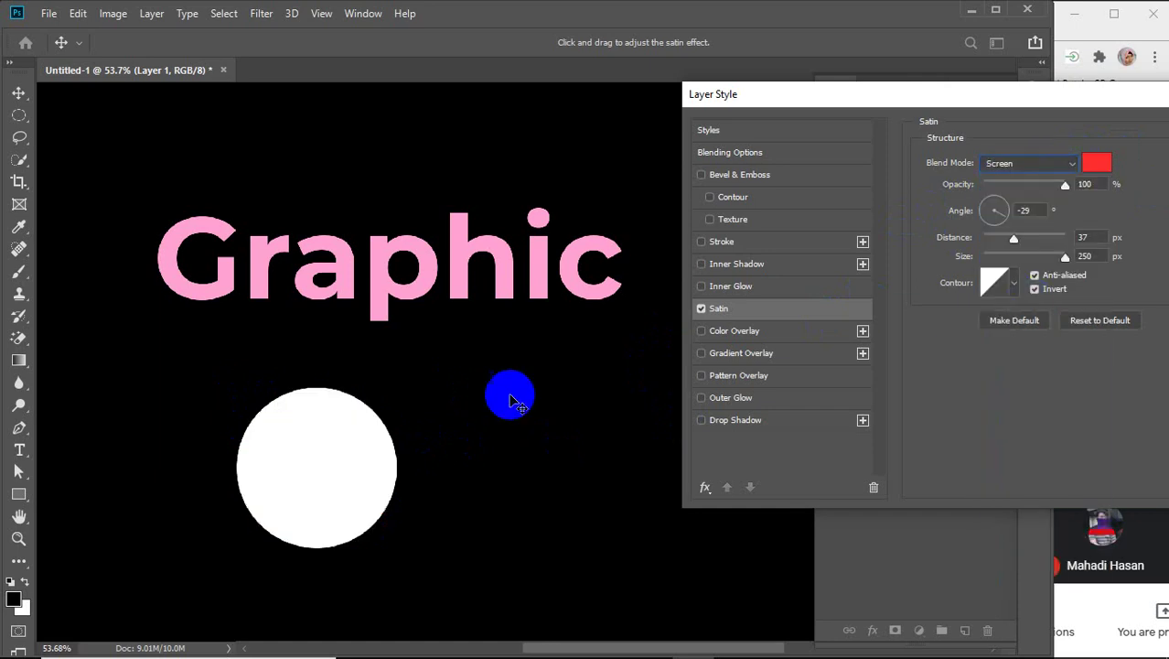
pyautogui.click(1033, 173)
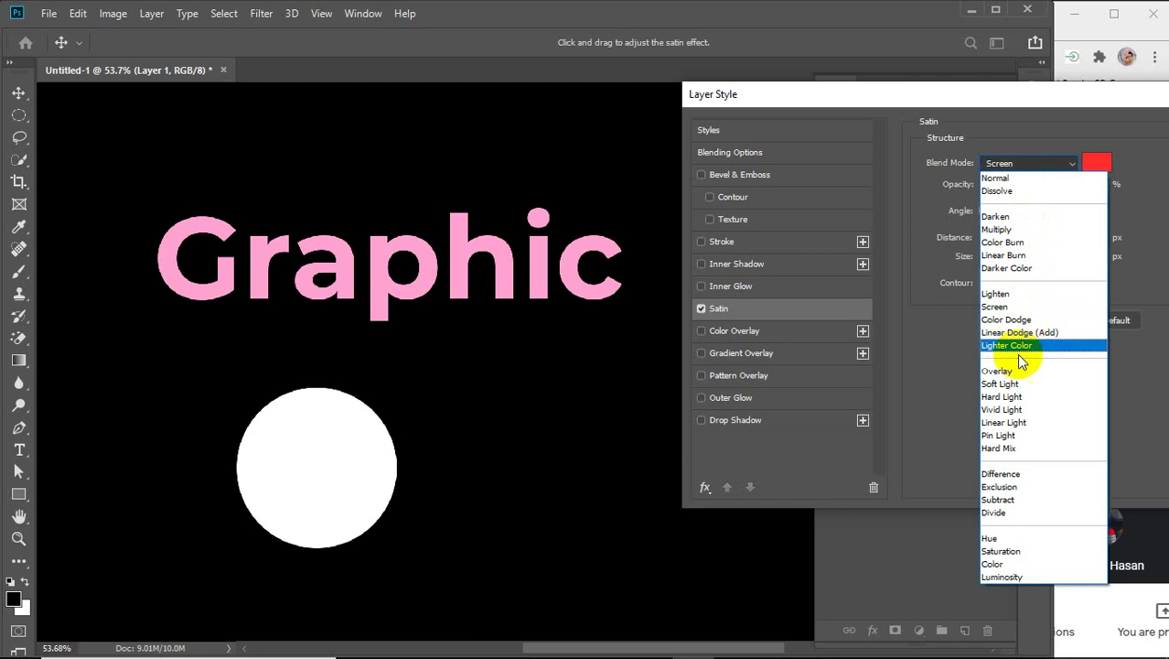
pyautogui.click(1019, 386)
pyautogui.click(352, 459)
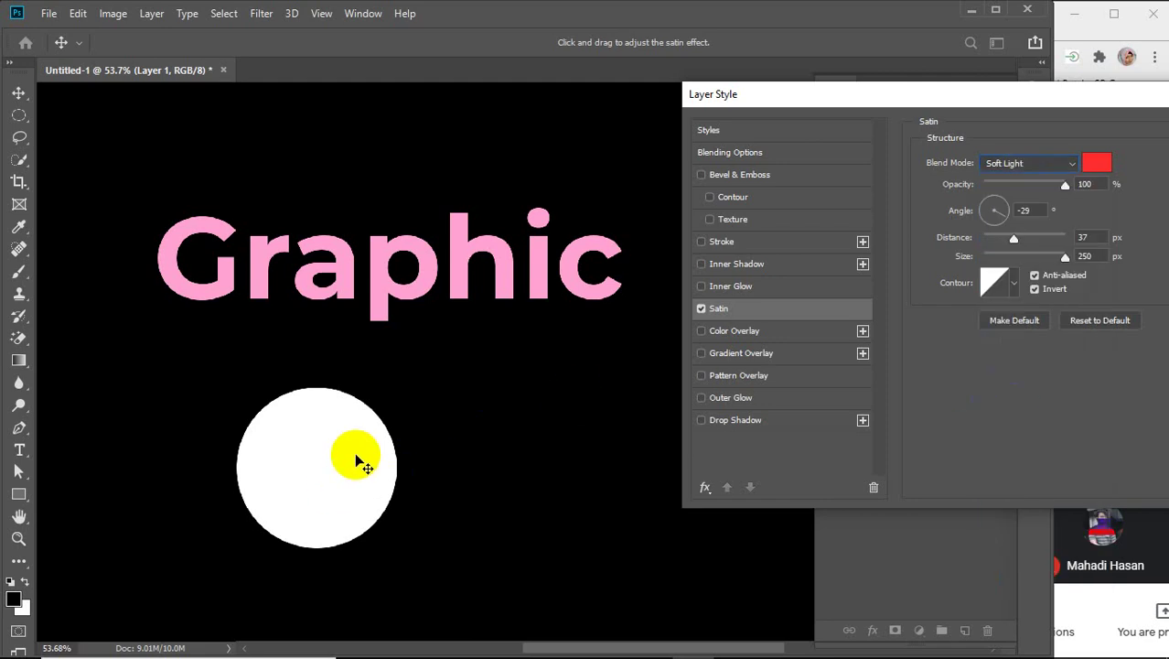
pyautogui.click(1057, 163)
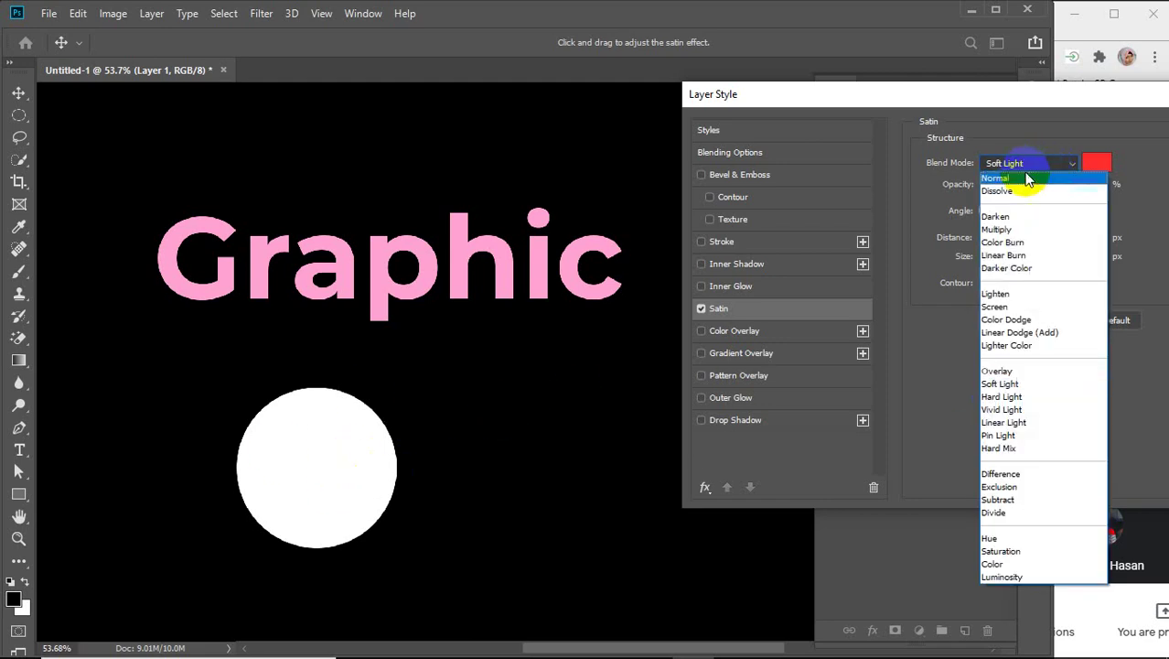
pyautogui.click(1022, 174)
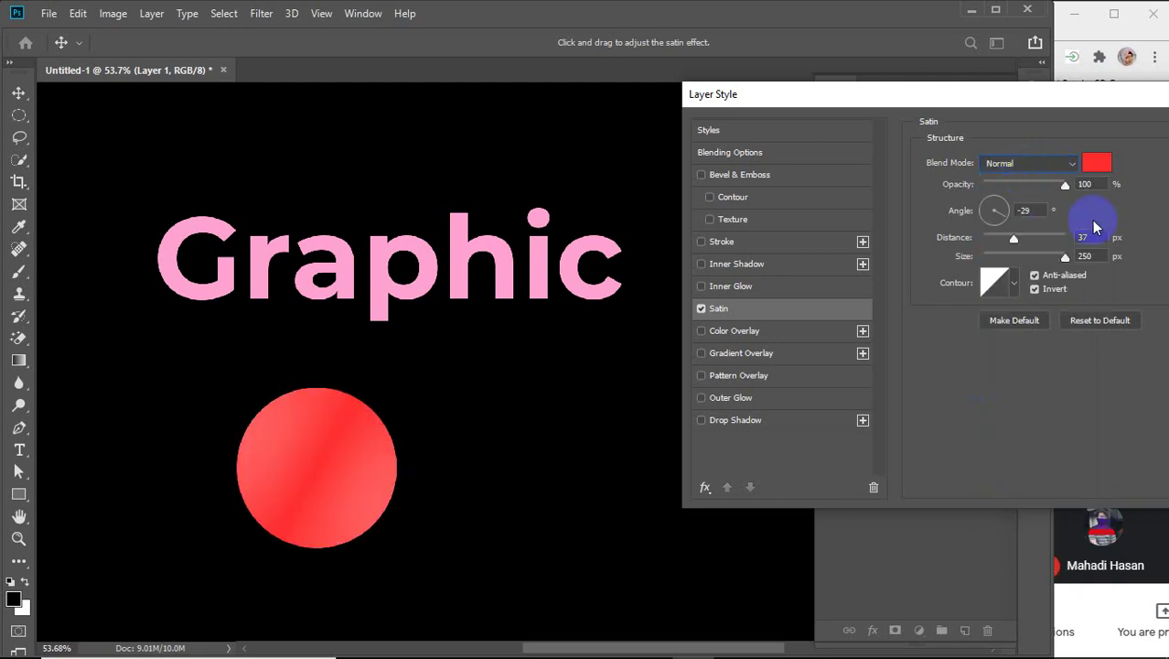
# Turn off the circle's Satin effect and enable Inner Glow with Normal blend mode and 100% opacity
pyautogui.click(701, 308)
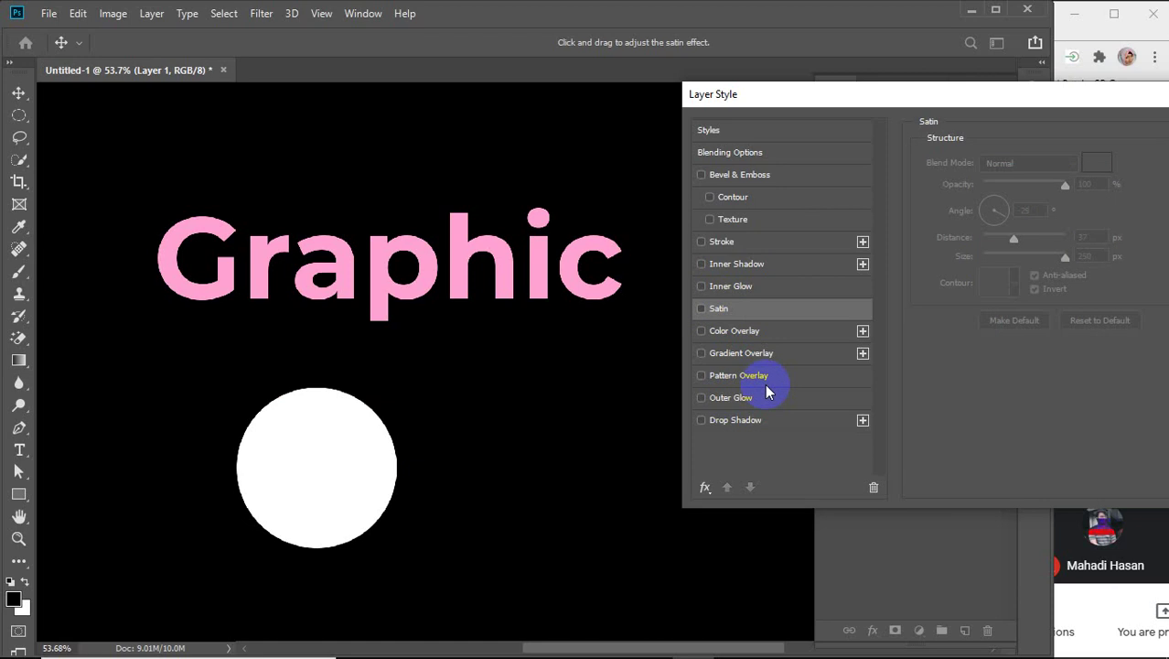
pyautogui.click(731, 286)
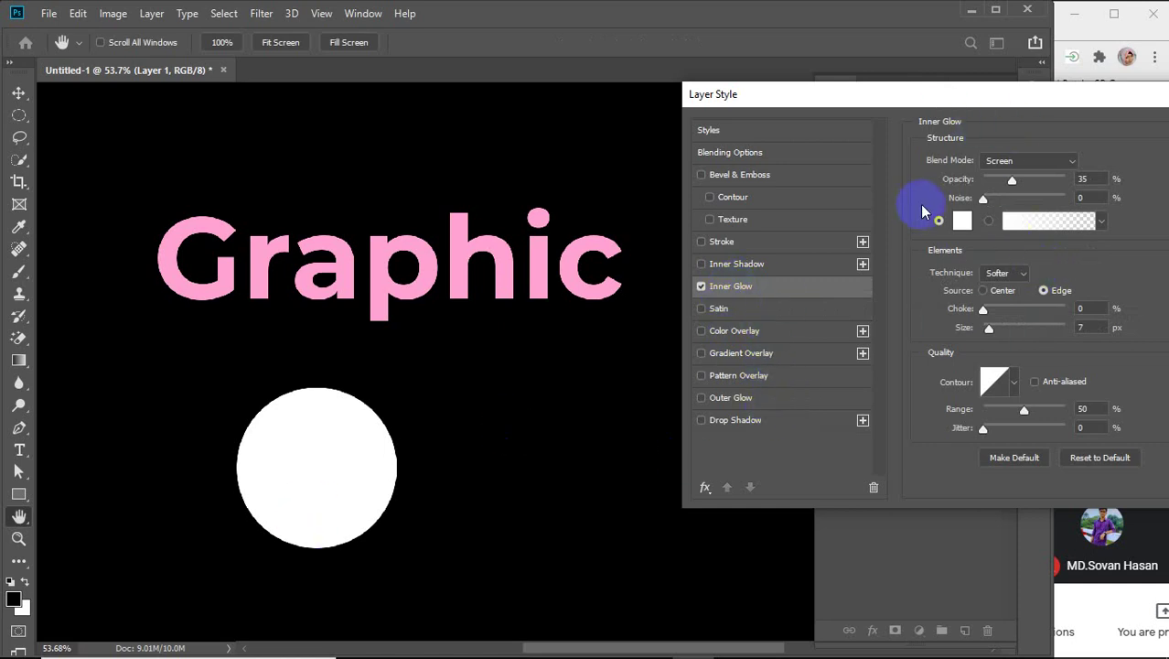
pyautogui.click(1071, 160)
pyautogui.click(1011, 175)
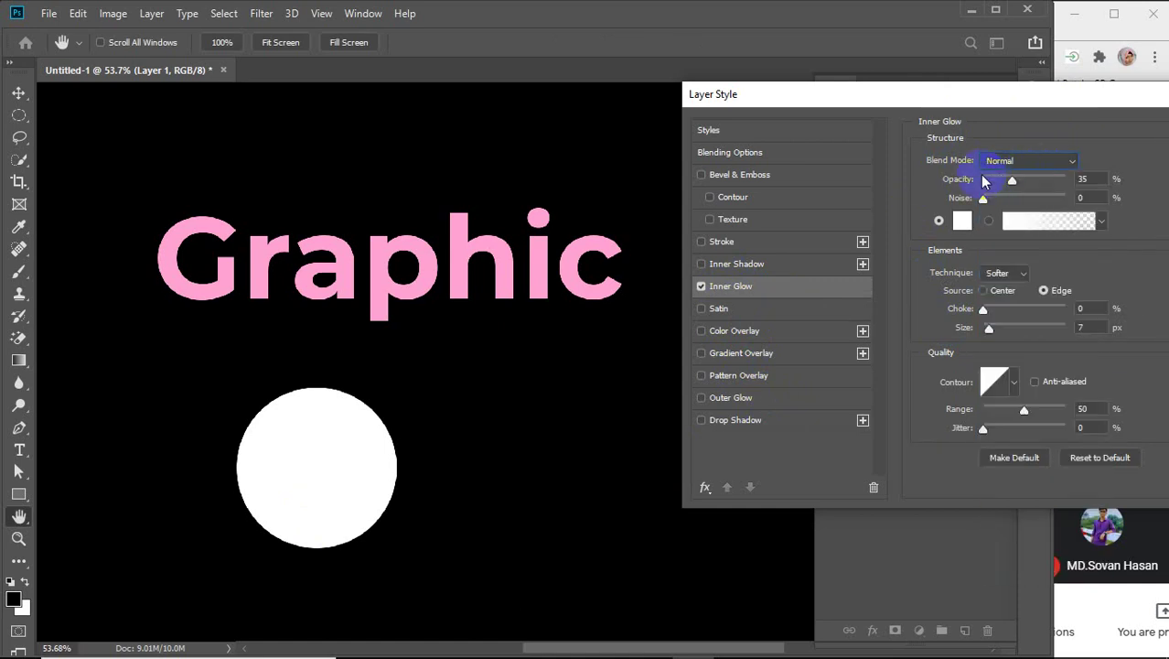
pyautogui.moveTo(1023, 183); pyautogui.dragTo(1134, 181)
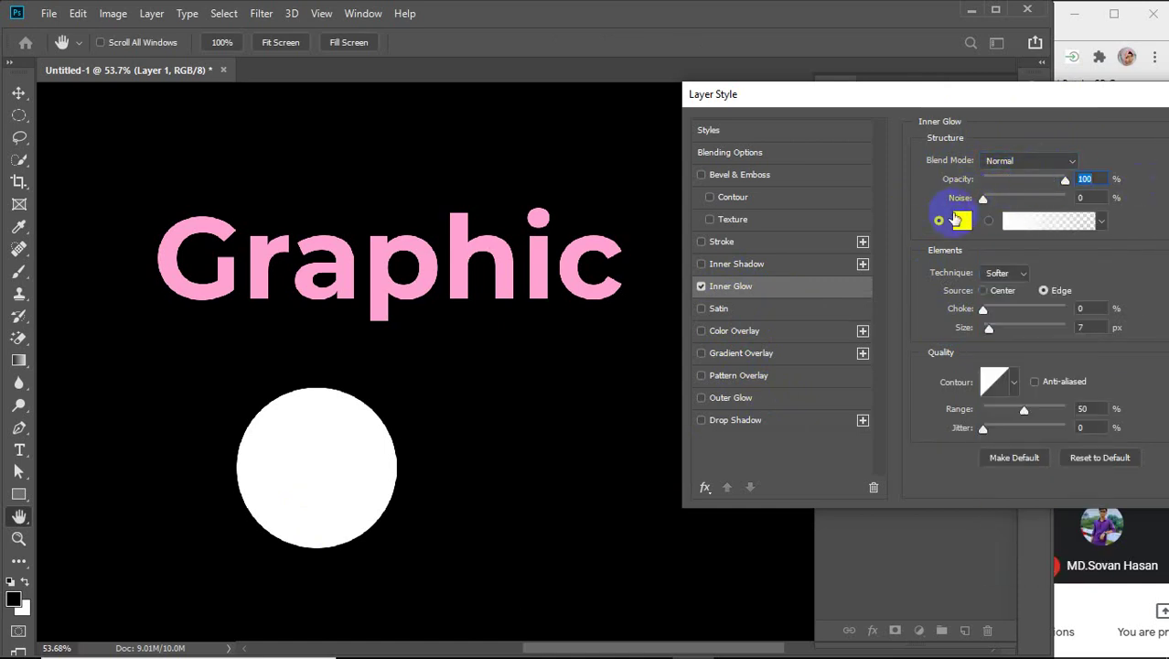
# Change the inner glow colour to pure red (ff0000)
pyautogui.click(961, 219)
pyautogui.moveTo(339, 165); pyautogui.dragTo(392, 79)
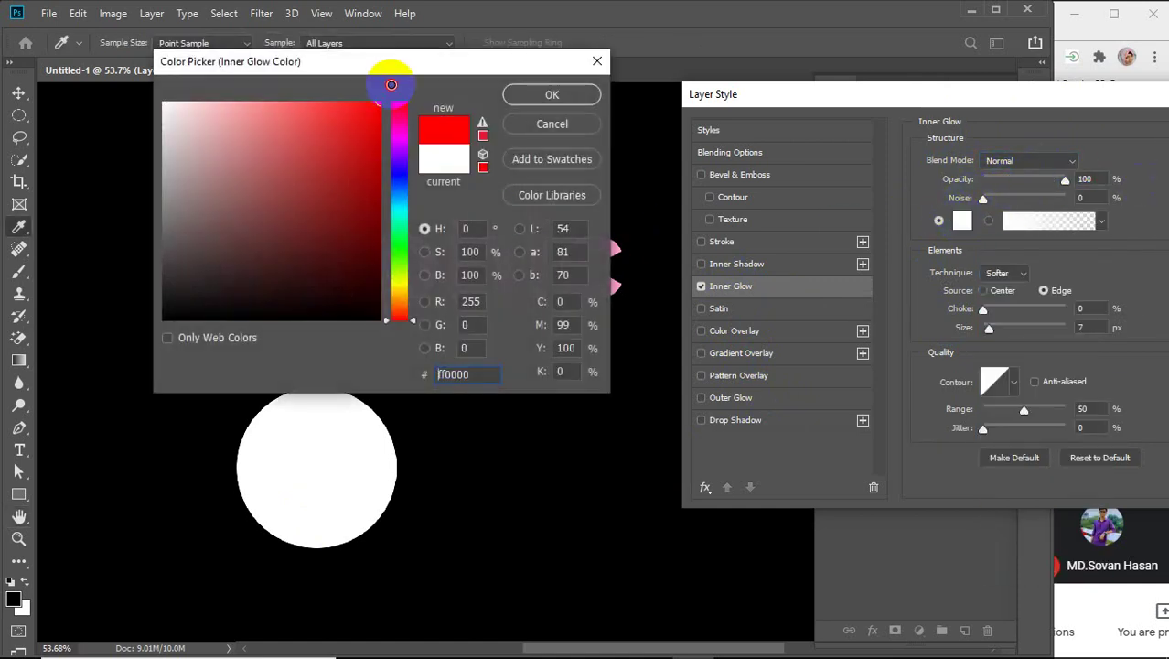
pyautogui.click(537, 96)
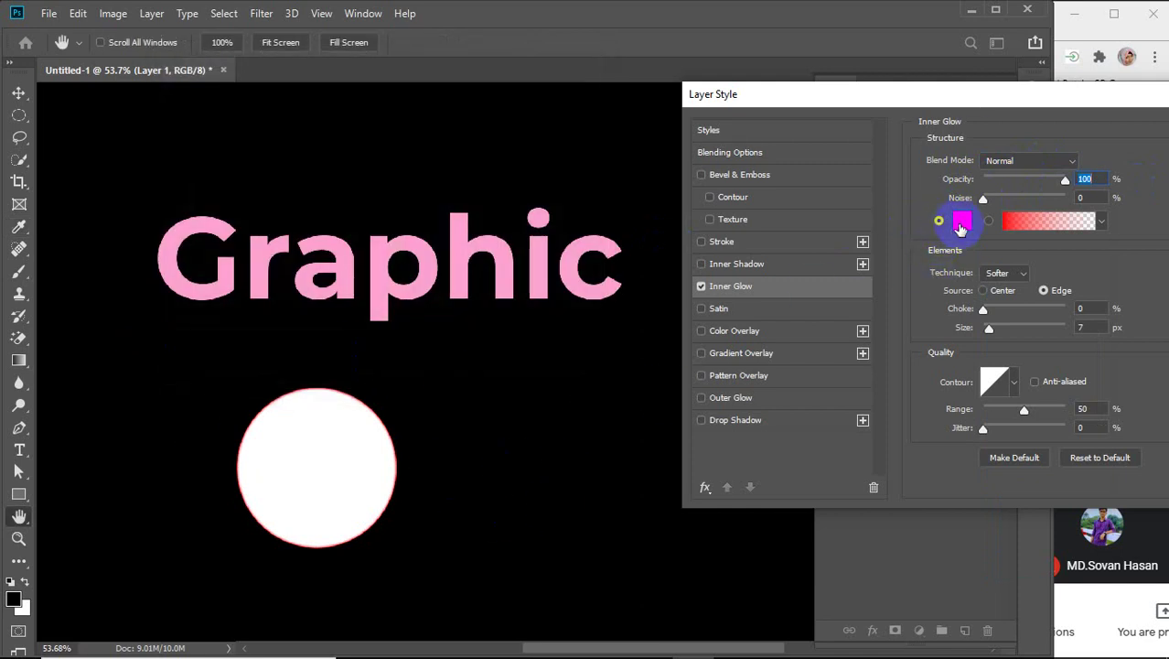
# Try yellow (fff600) as the inner glow colour and return it to red (ff0000)
pyautogui.click(959, 222)
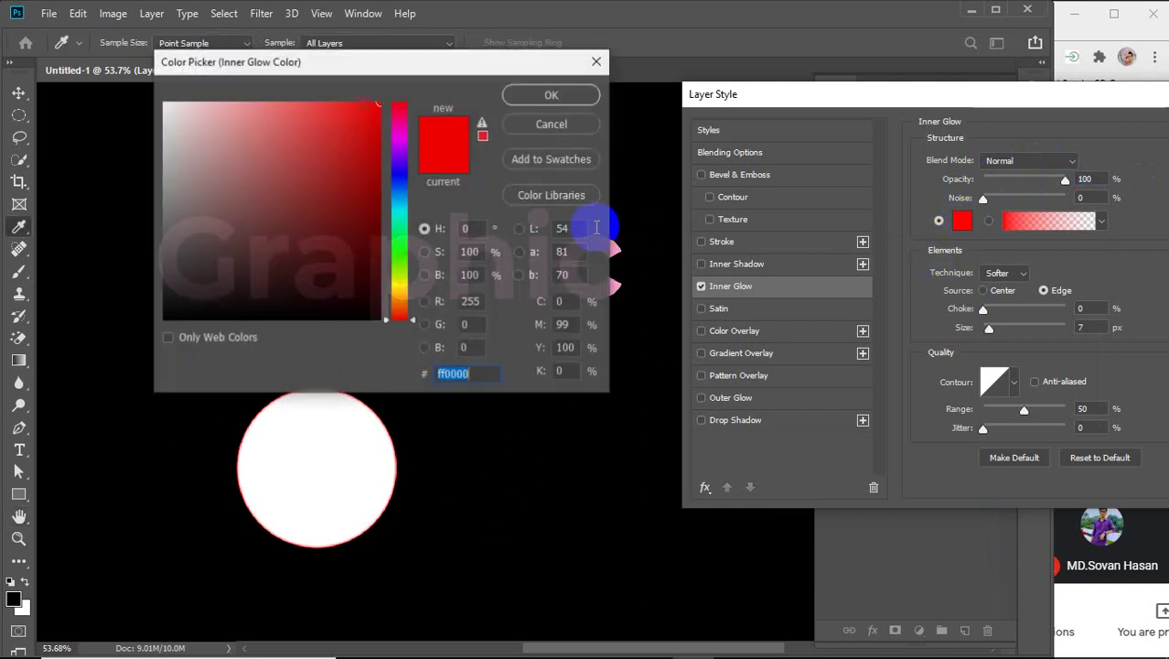
pyautogui.click(399, 283)
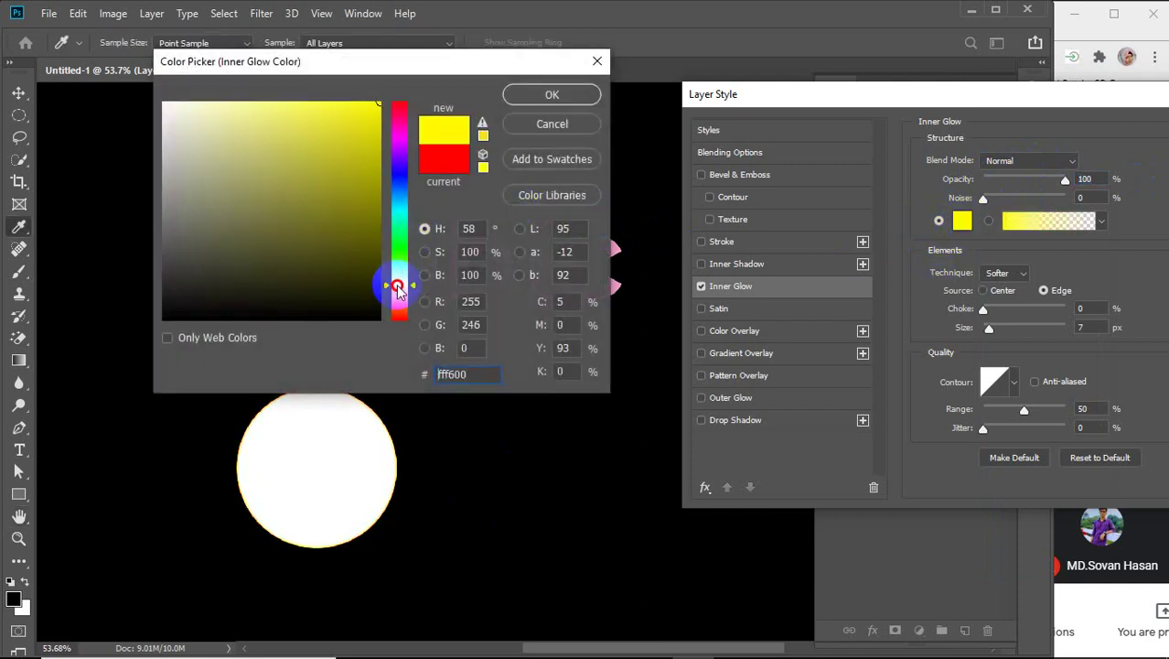
pyautogui.click(547, 94)
pyautogui.click(959, 222)
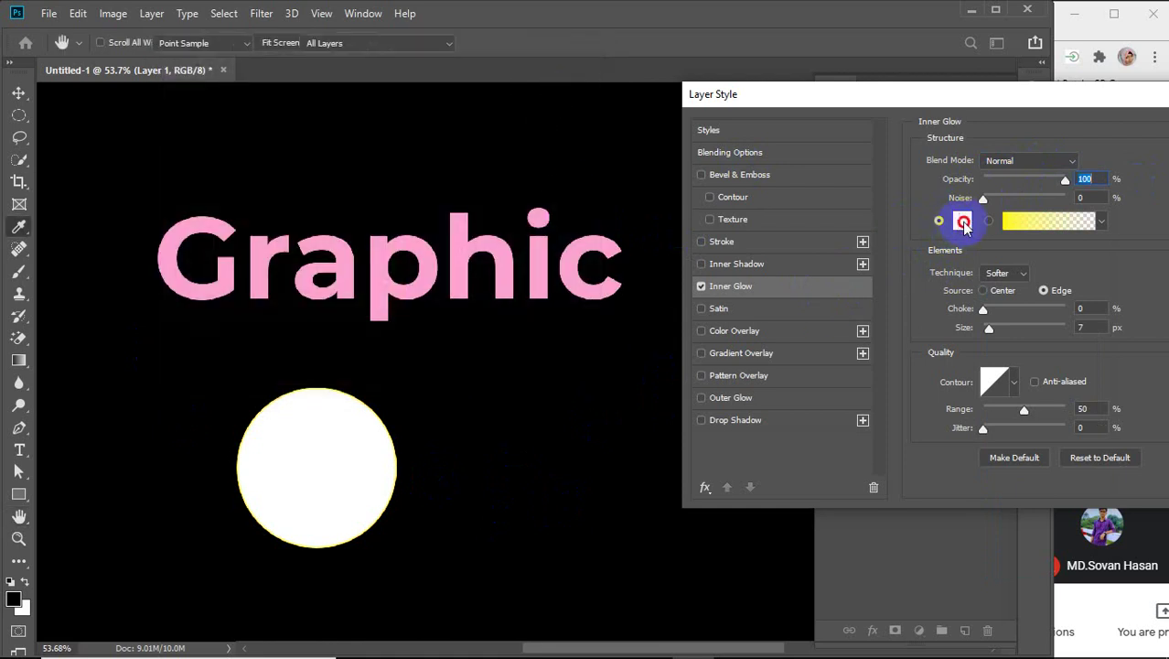
pyautogui.click(399, 134)
pyautogui.moveTo(399, 133); pyautogui.dragTo(398, 104)
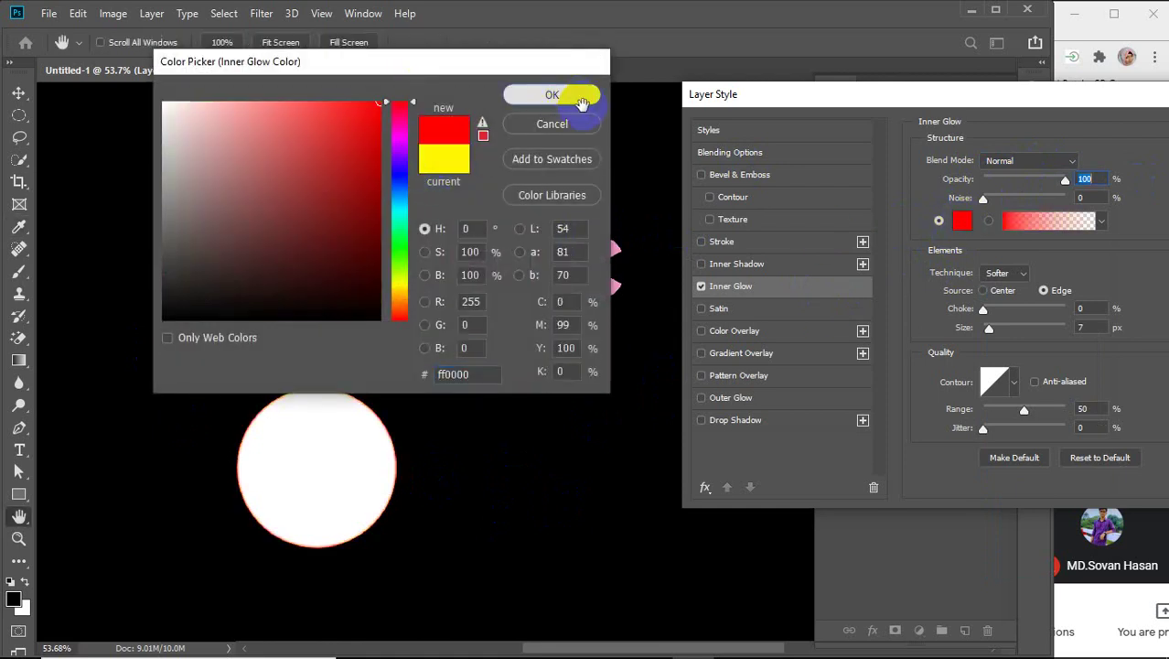
pyautogui.click(576, 94)
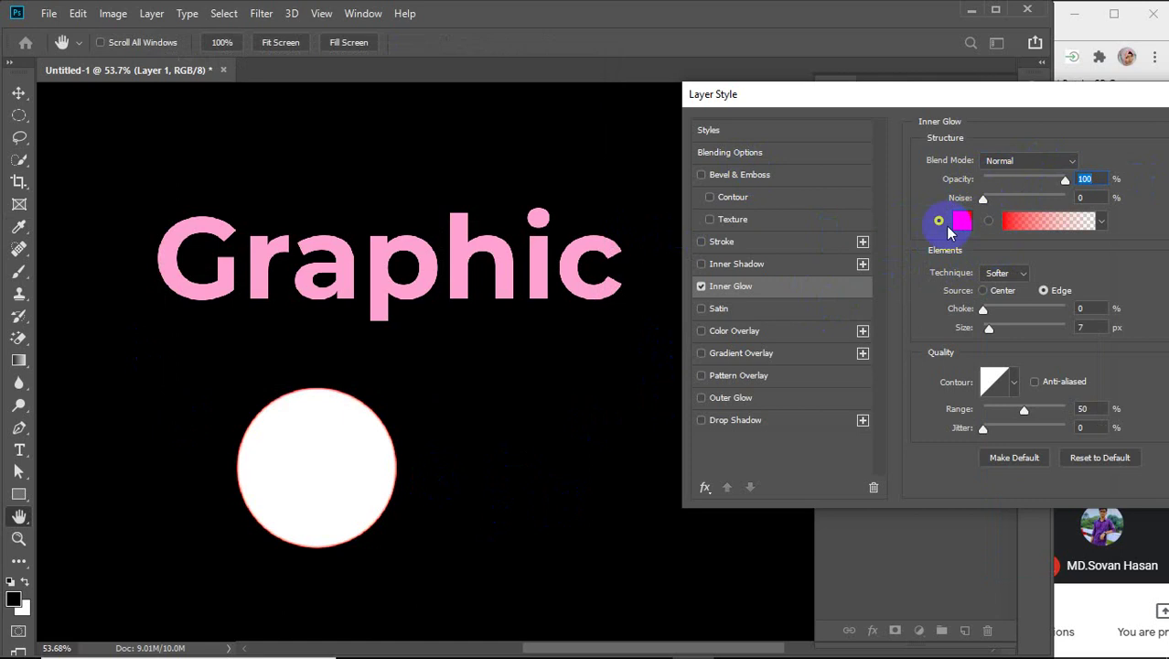
# Switch the inner glow fill to its red-to-transparent gradient without editing it, and set choke to 45% and size to 40 px
pyautogui.click(1036, 225)
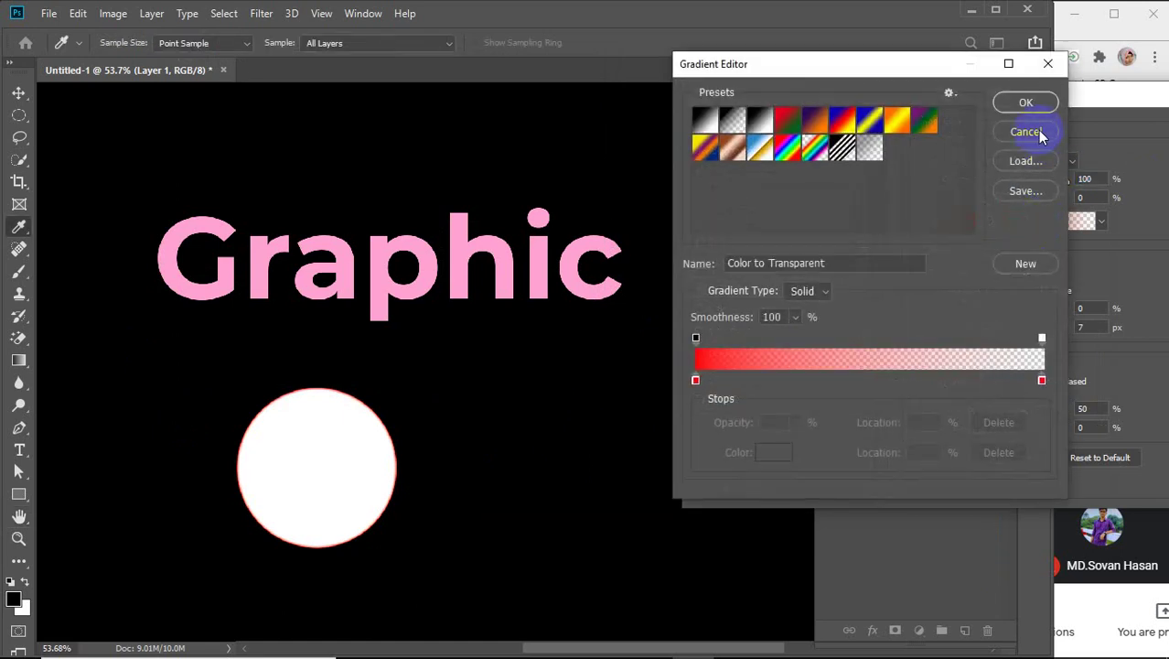
pyautogui.click(1044, 58)
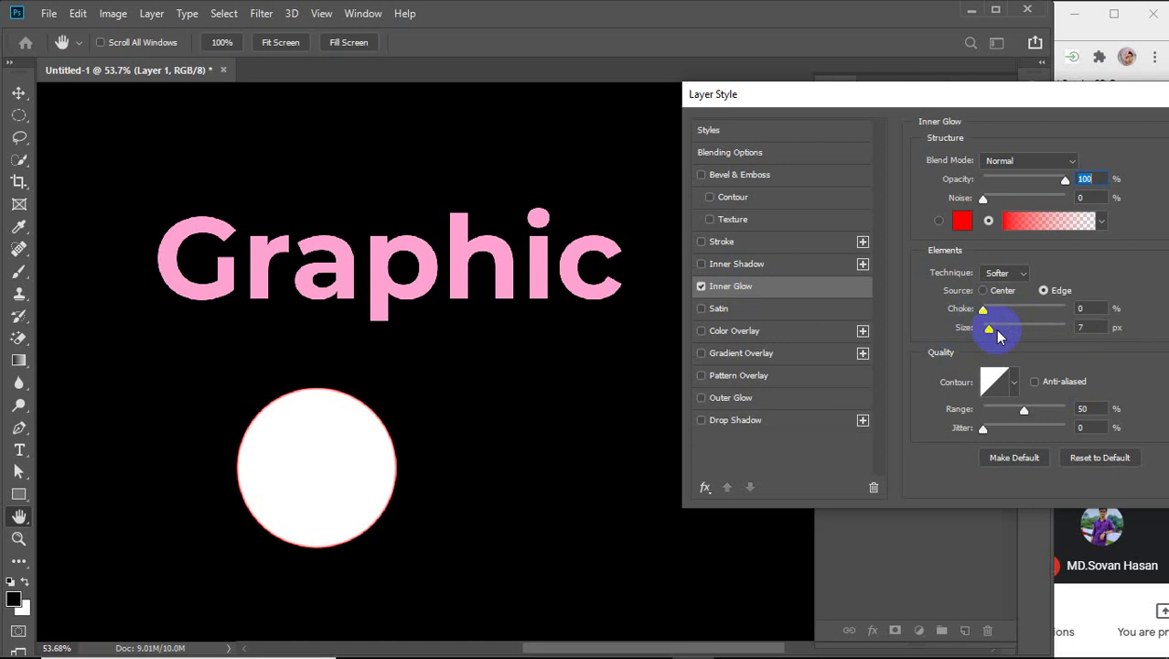
pyautogui.moveTo(984, 310); pyautogui.dragTo(1021, 313)
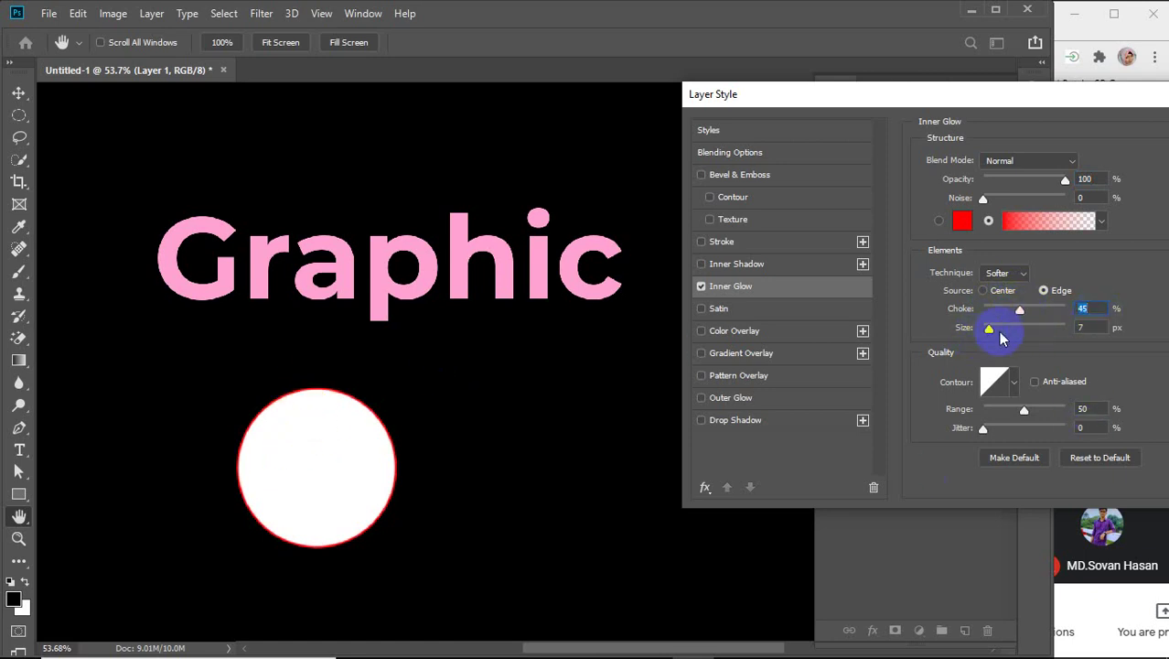
pyautogui.click(1091, 328)
pyautogui.scroll(20, 1090, 328)
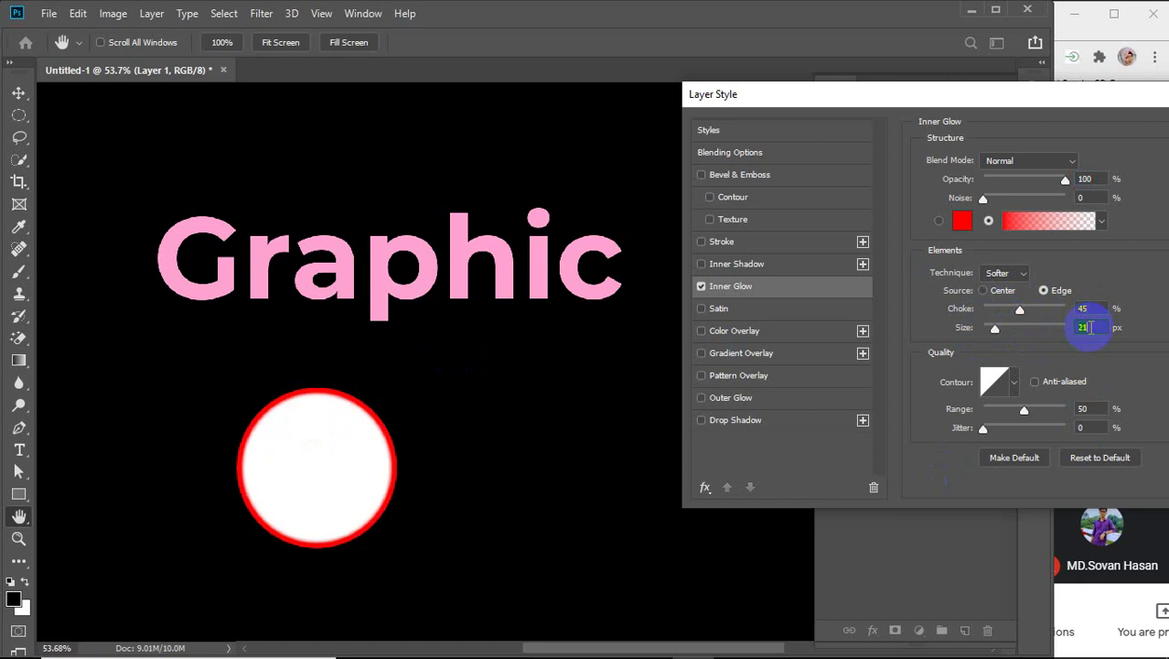
pyautogui.scroll(6, 1090, 327)
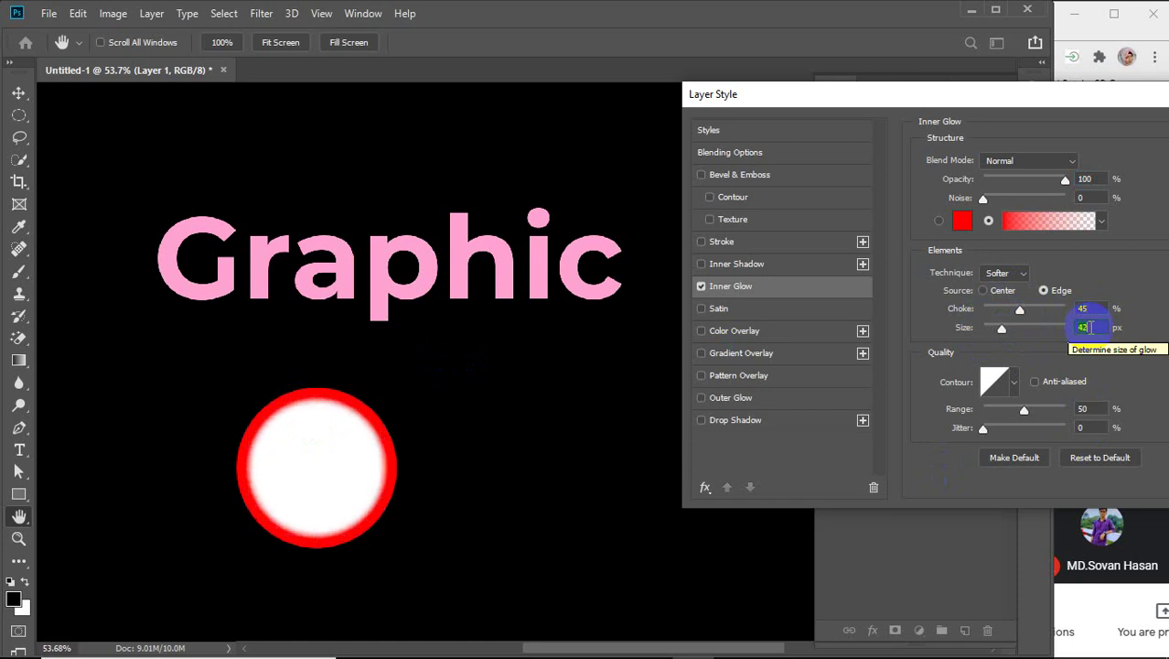
pyautogui.scroll(-2, 1091, 328)
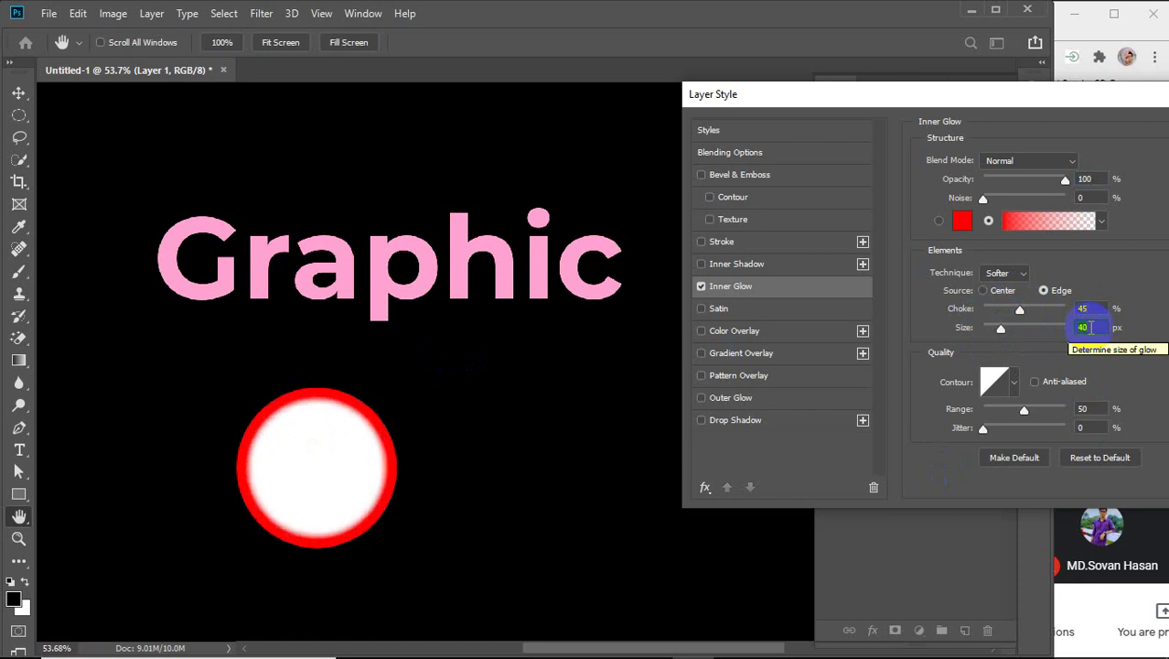
# Soften and widen the inner glow by setting its choke to 2% and its size to 85 px
pyautogui.moveTo(1020, 310); pyautogui.dragTo(991, 309)
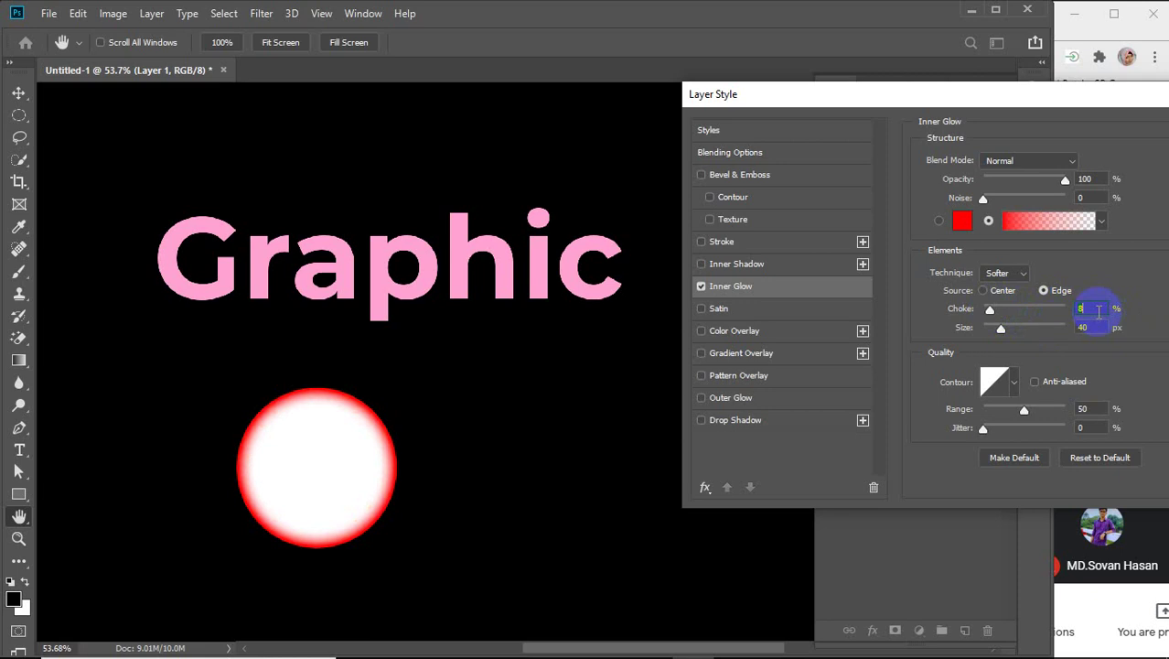
pyautogui.press('Tab')
pyautogui.moveTo(1006, 329); pyautogui.dragTo(1012, 331)
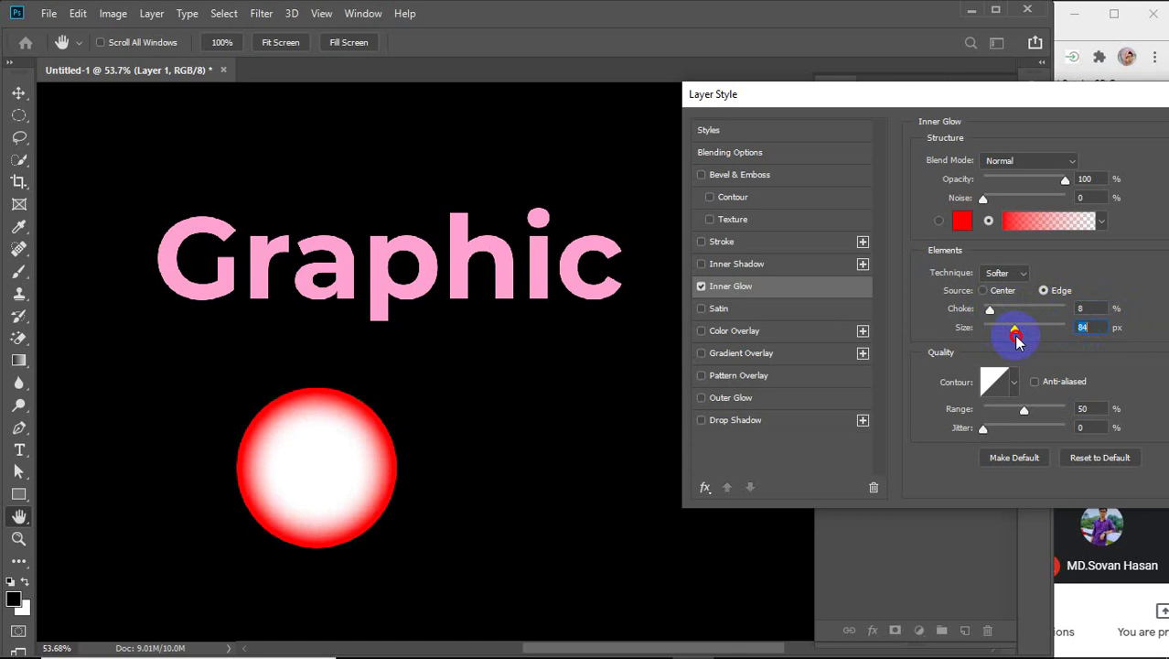
pyautogui.click(1089, 308)
pyautogui.press('Down')
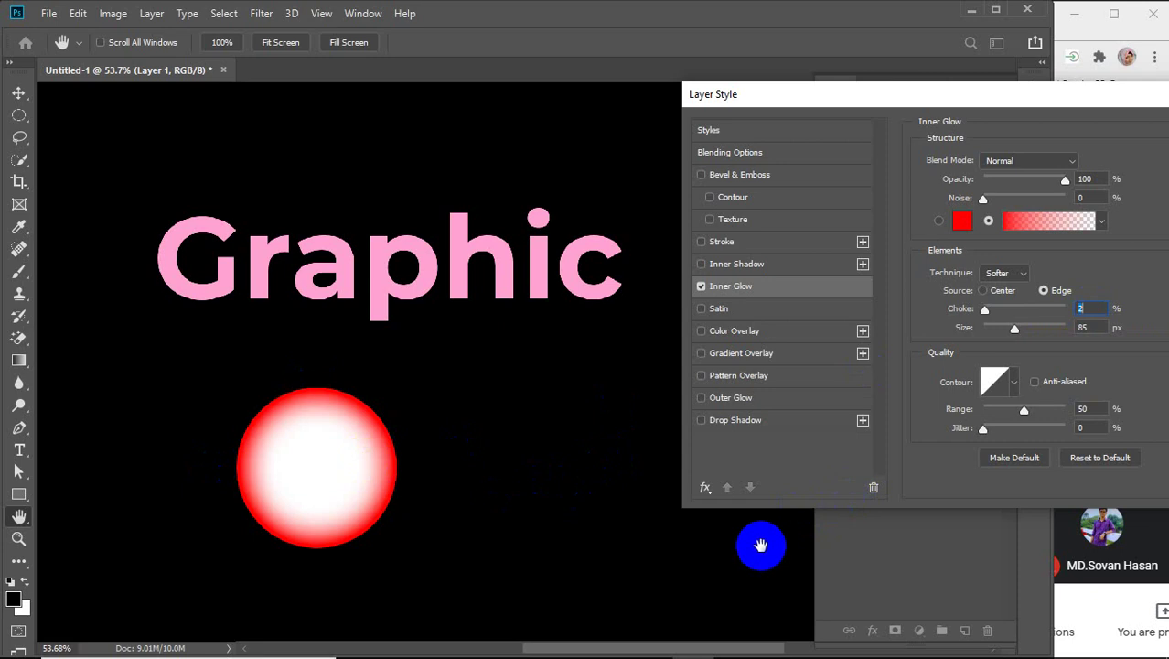
# Set the inner glow's contour range to 100%
pyautogui.moveTo(1021, 410); pyautogui.dragTo(1081, 409)
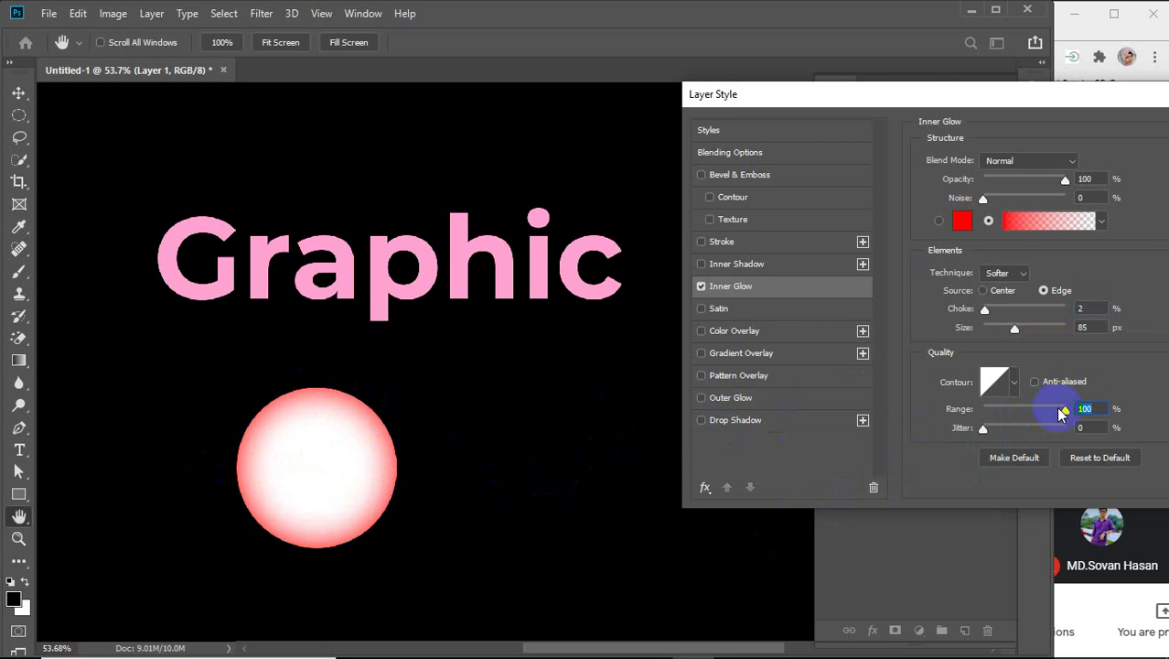
pyautogui.moveTo(1066, 413); pyautogui.dragTo(1117, 417)
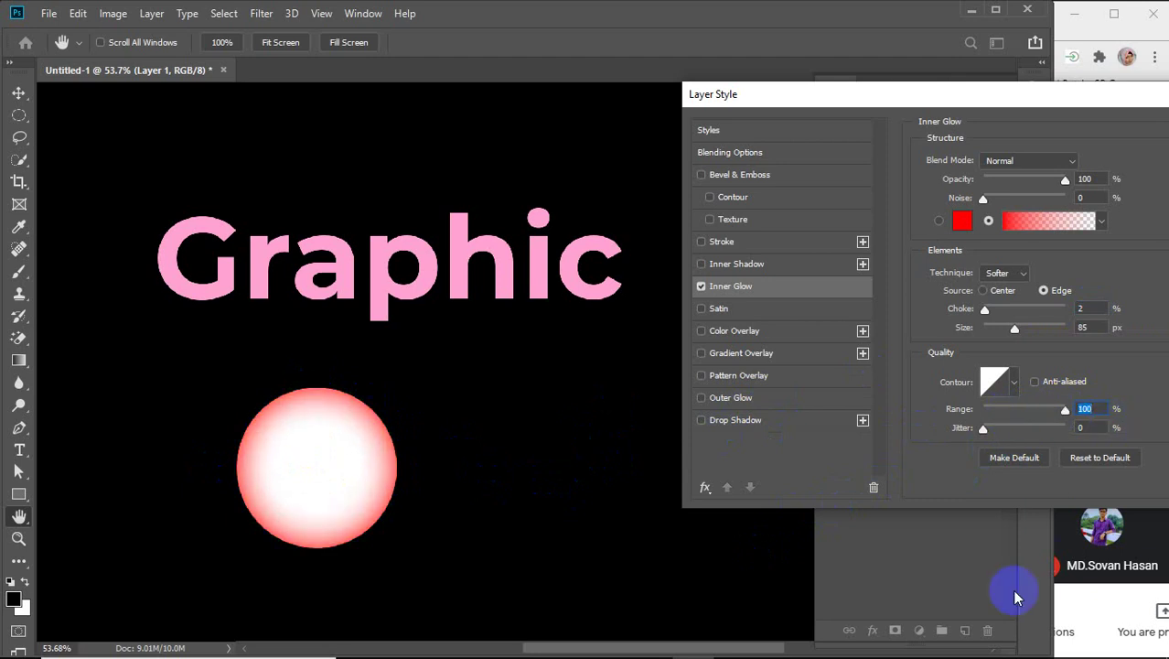
pyautogui.moveTo(1056, 651)
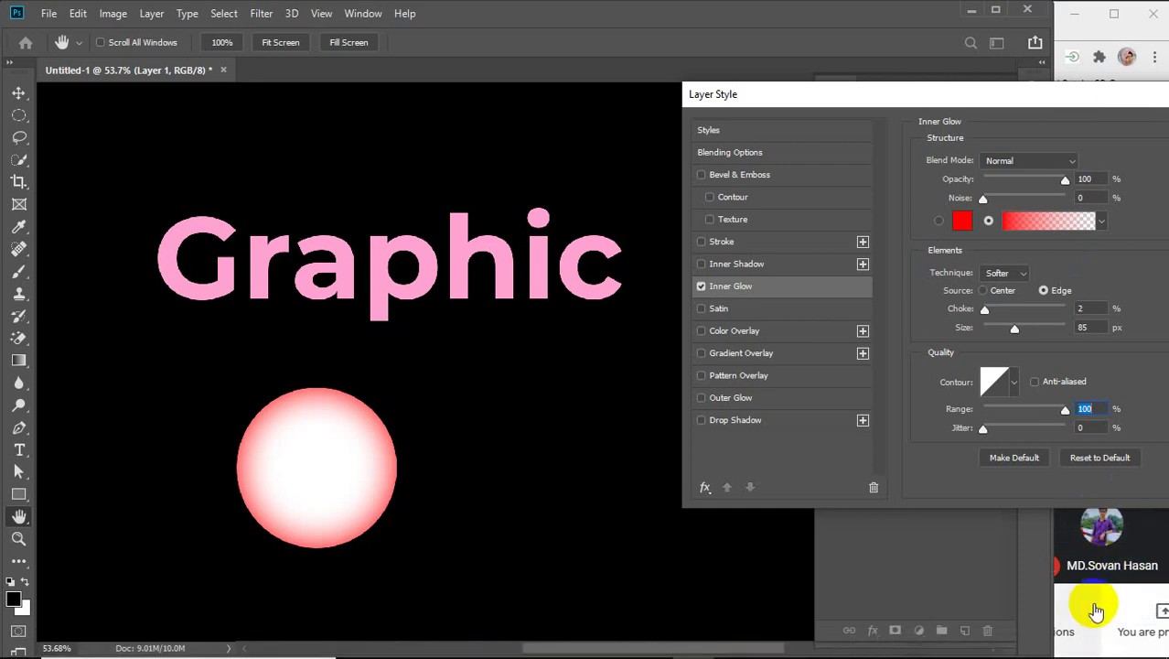
pyautogui.moveTo(1139, 545)
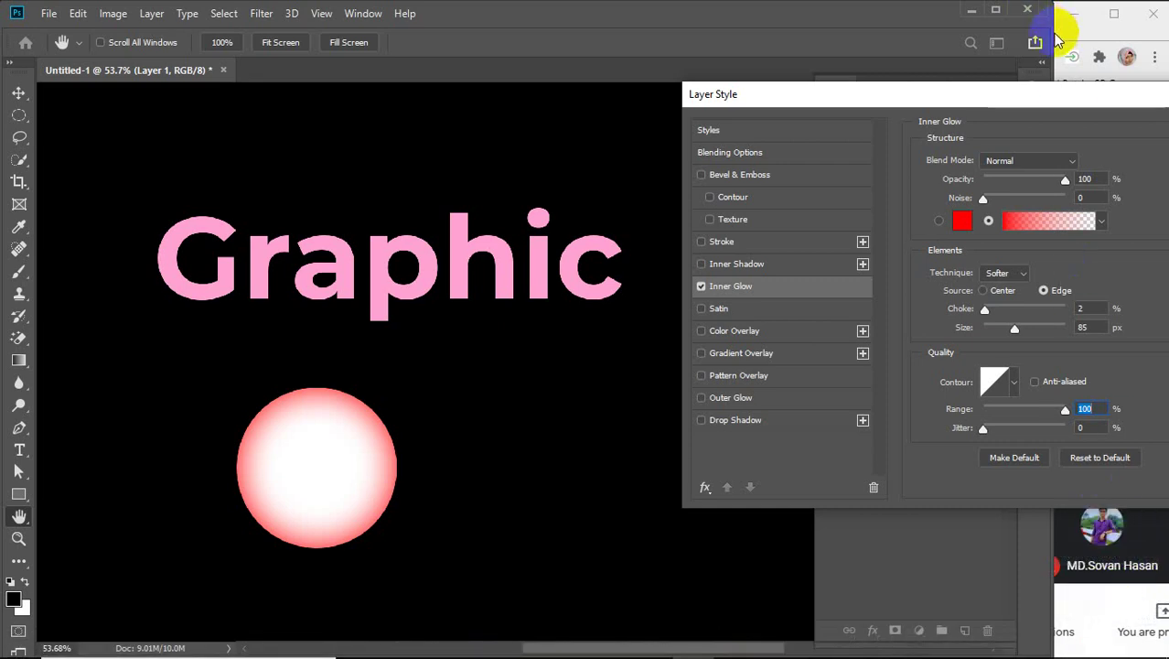
pyautogui.moveTo(1049, 98); pyautogui.dragTo(697, 96)
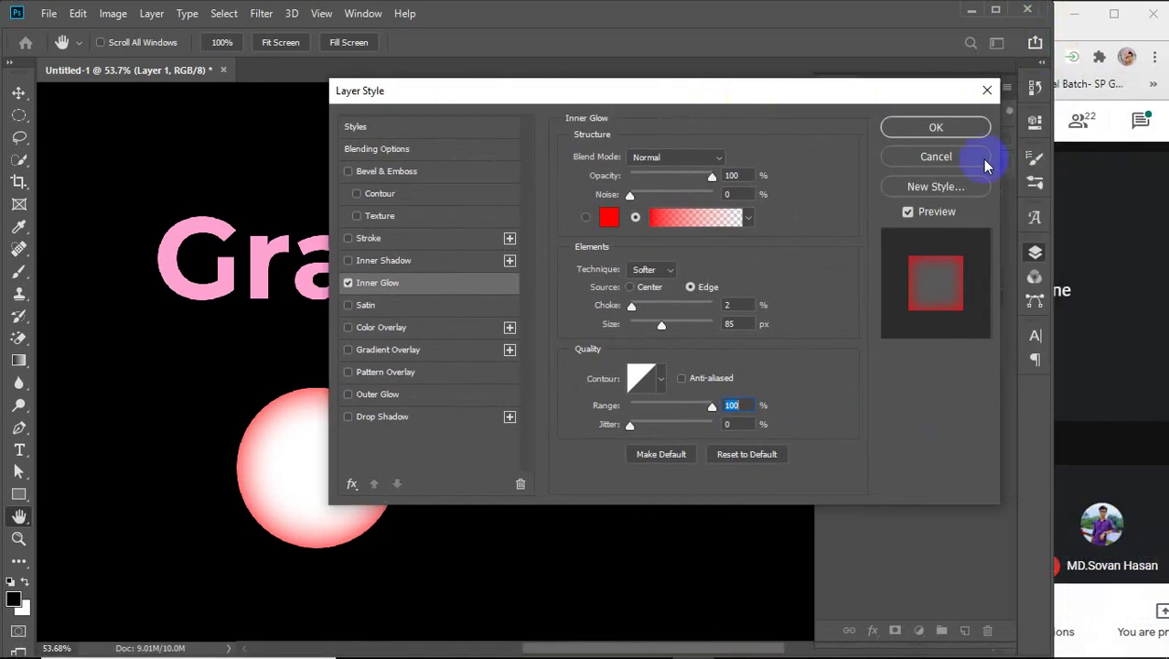
pyautogui.click(1125, 236)
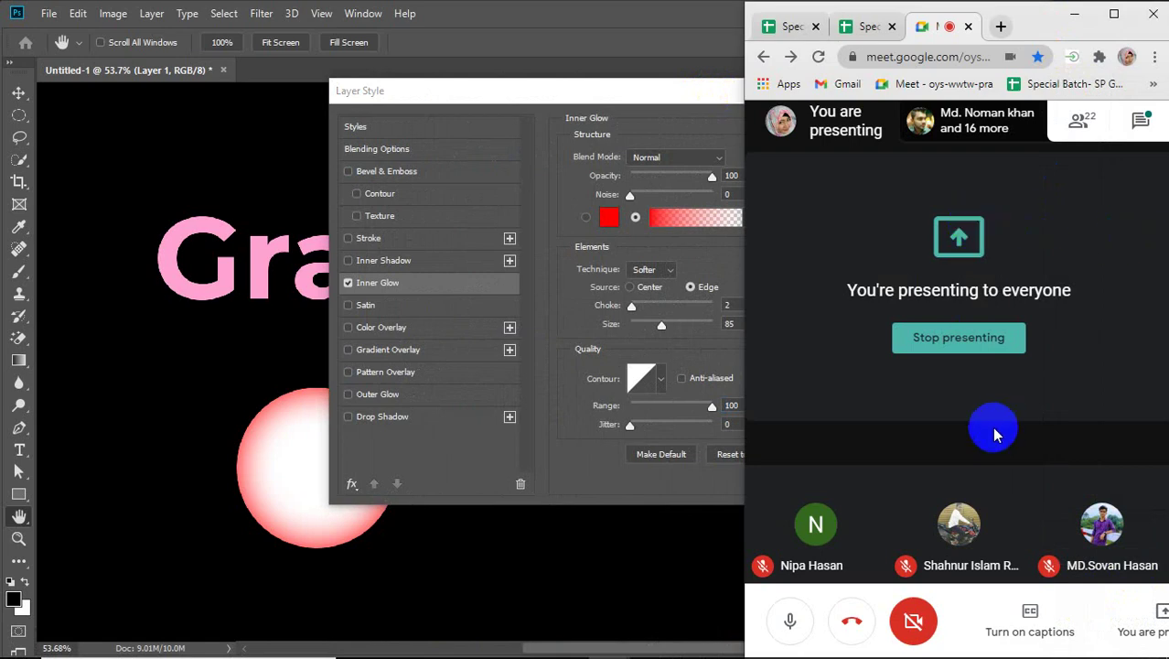
pyautogui.moveTo(1134, 649)
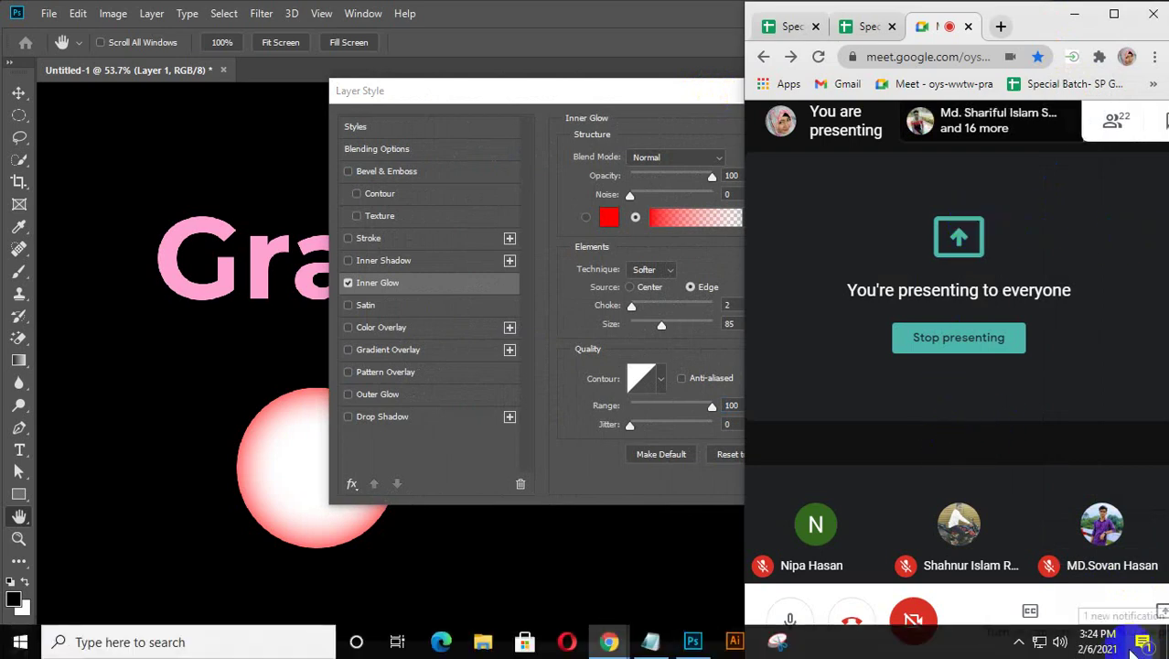
pyautogui.click(1017, 643)
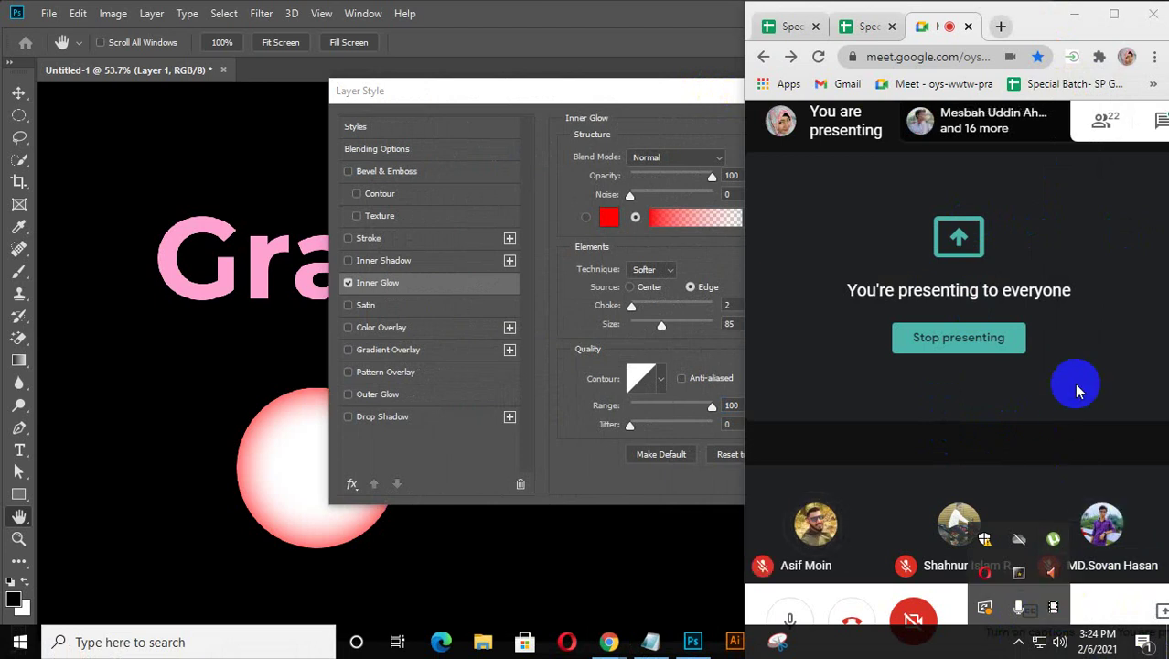
pyautogui.click(663, 544)
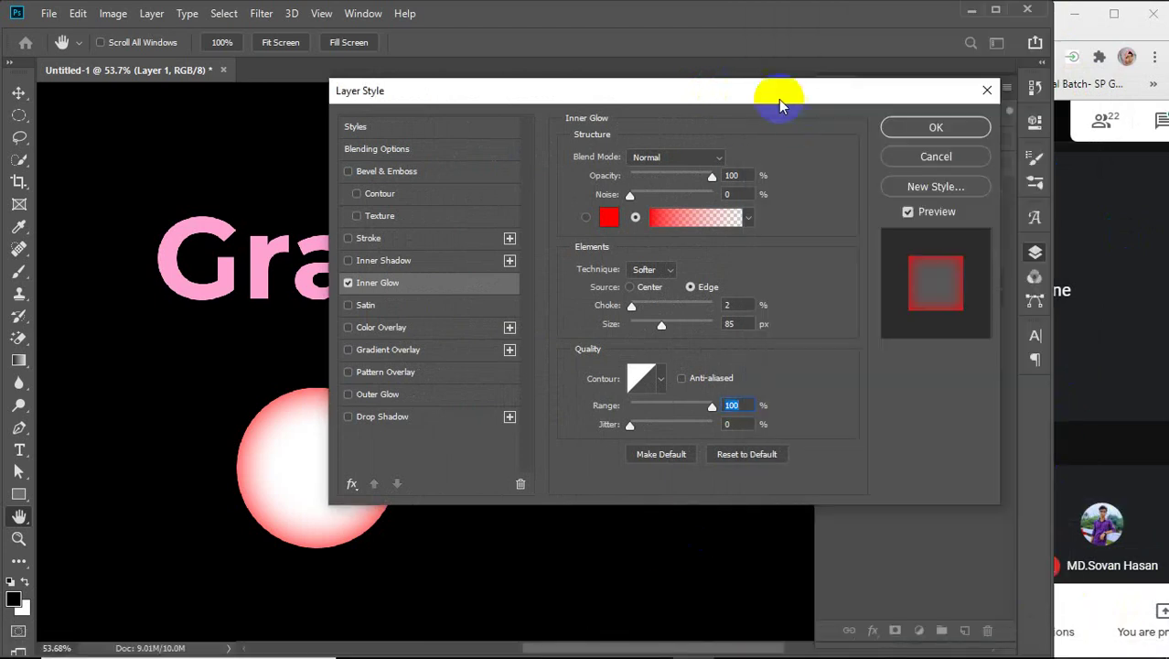
pyautogui.moveTo(549, 95); pyautogui.dragTo(940, 125)
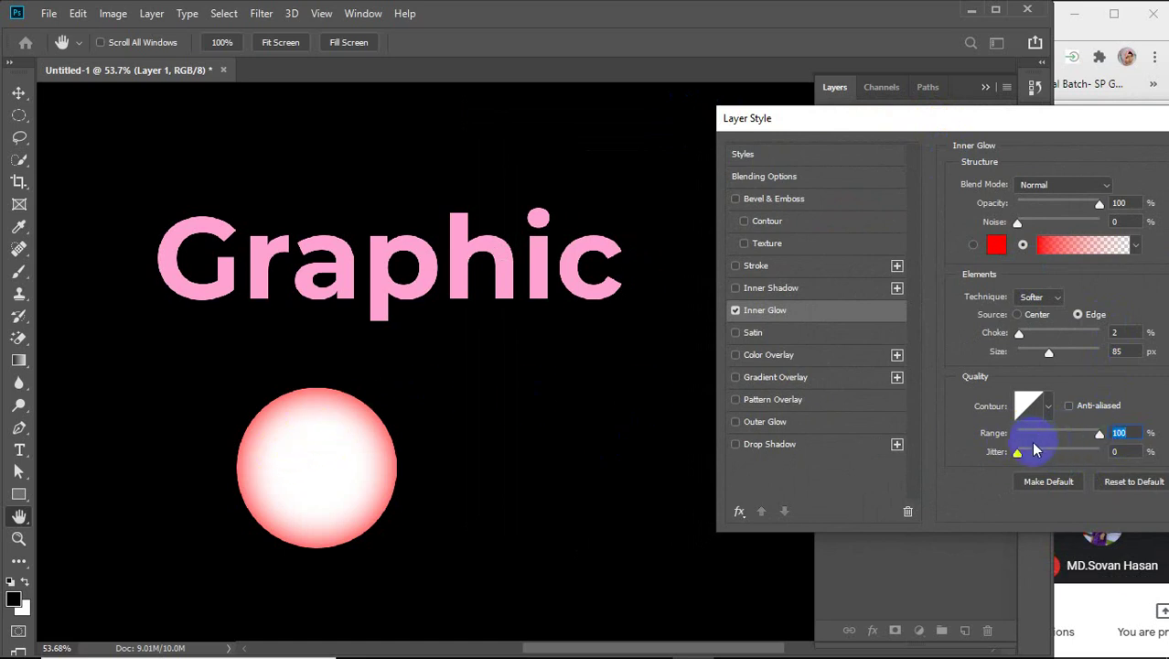
# Test the inner glow's range and jitter, return them to 100% and 0%, and turn off Inner Glow on the circle
pyautogui.moveTo(1098, 432); pyautogui.dragTo(1023, 446)
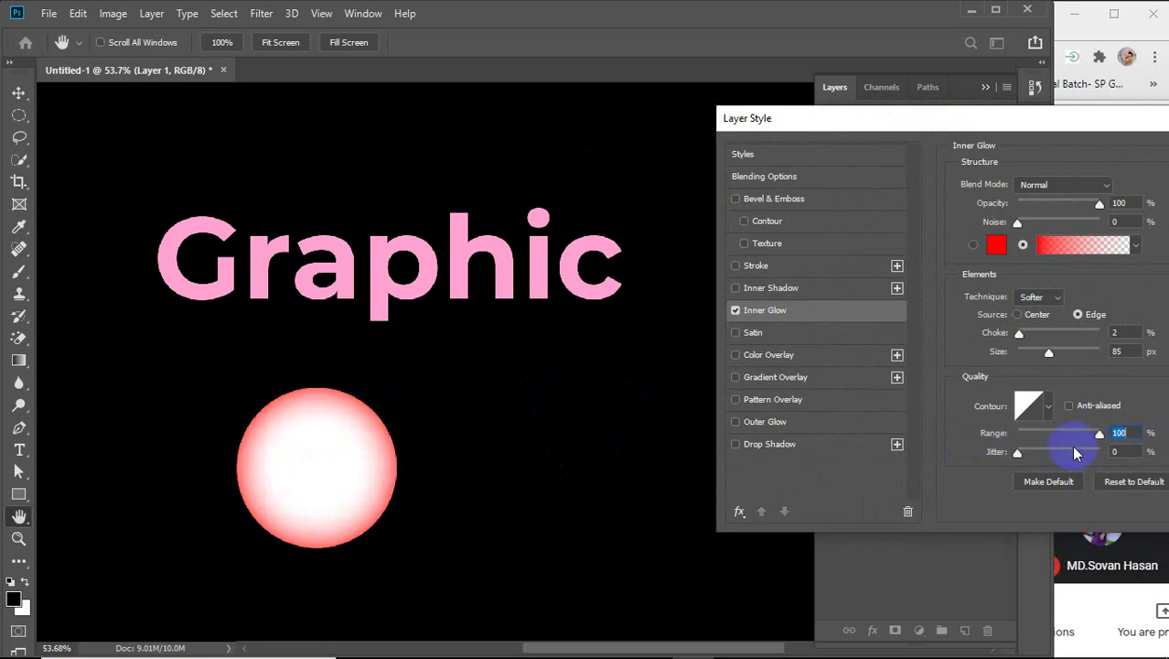
pyautogui.moveTo(1017, 452); pyautogui.dragTo(1163, 454)
pyautogui.moveTo(1098, 457); pyautogui.dragTo(1004, 451)
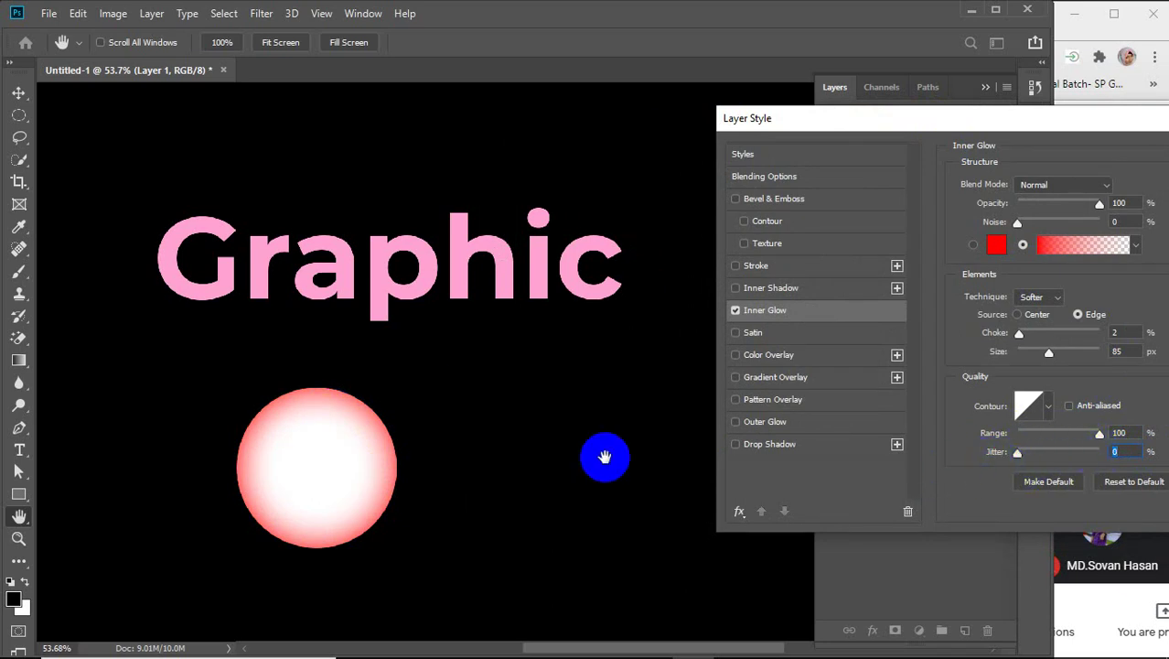
pyautogui.click(1034, 413)
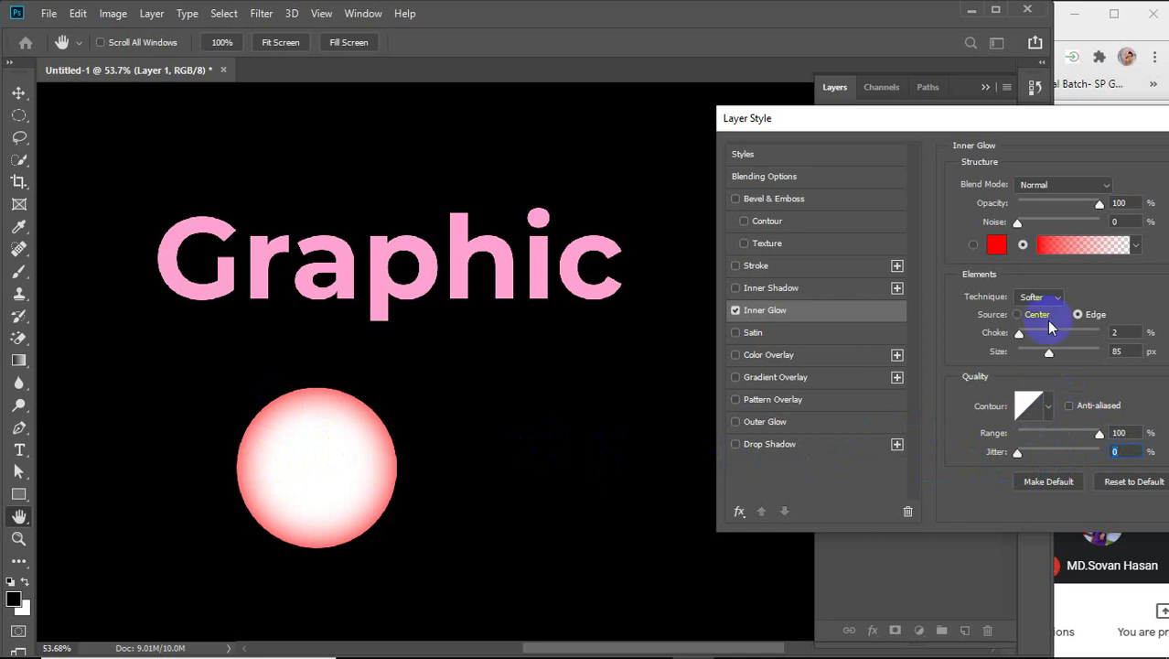
pyautogui.click(1087, 314)
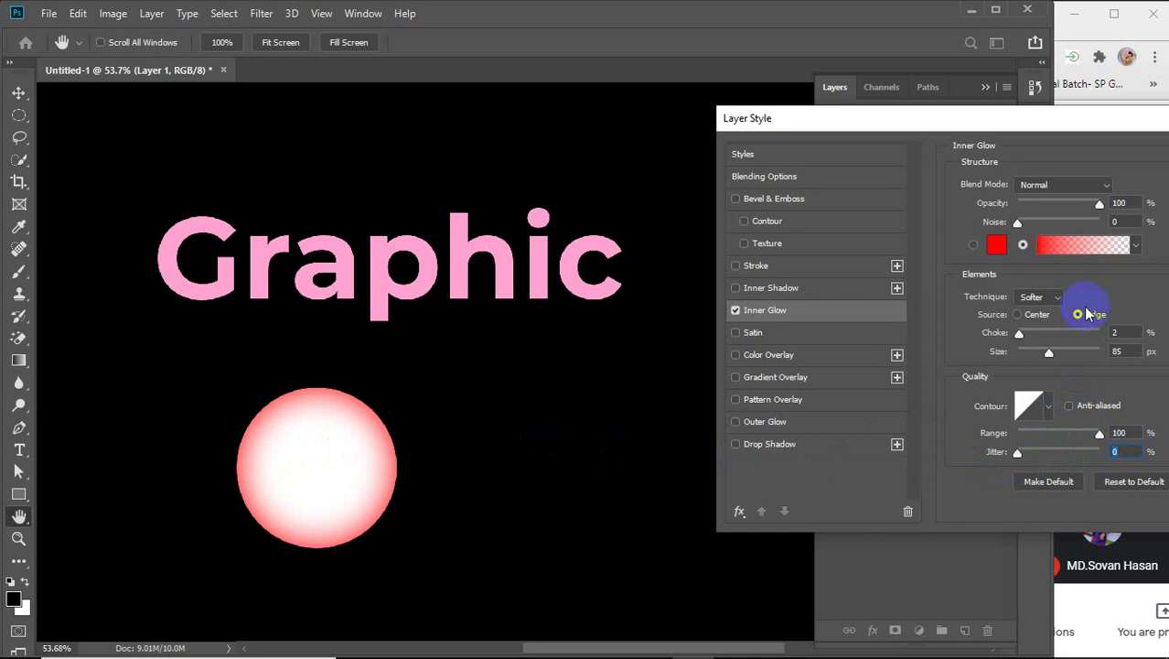
pyautogui.click(735, 310)
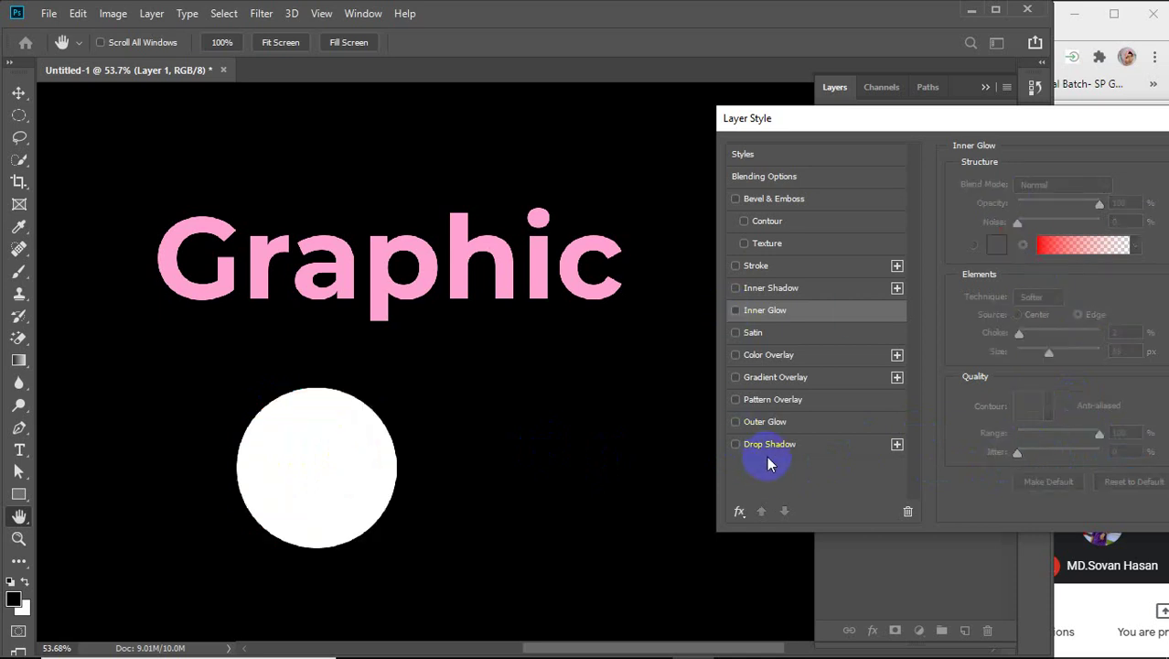
# Add an Inner Shadow to the circle with Normal blend mode, 100% opacity and a distance of 23 px
pyautogui.click(770, 291)
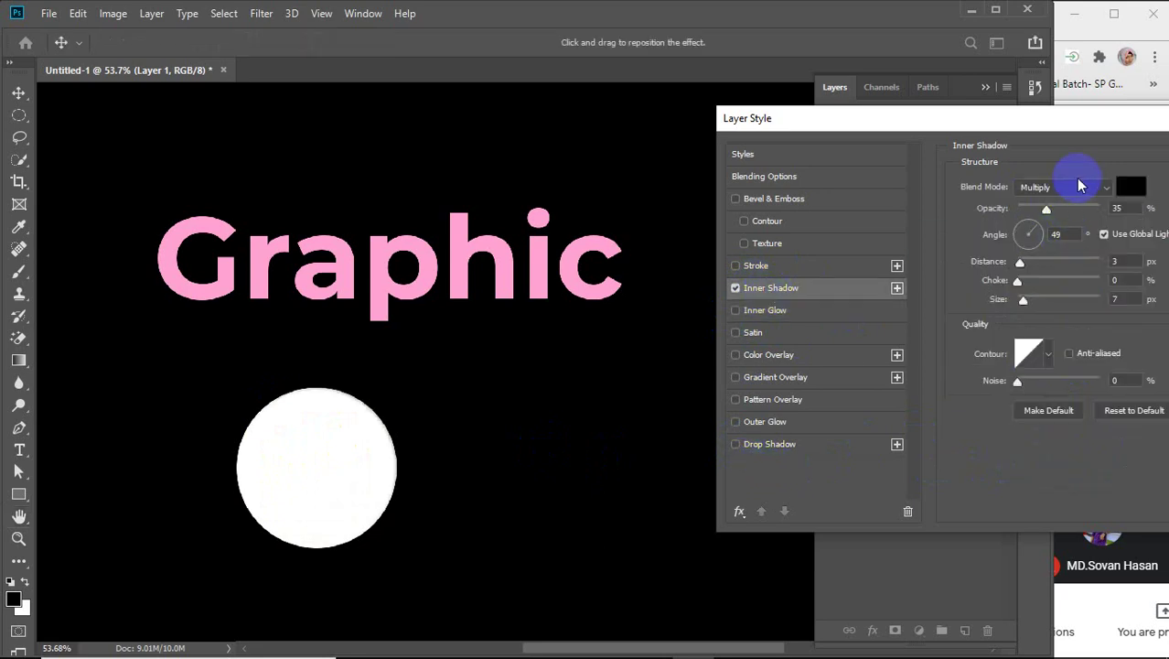
pyautogui.click(1070, 186)
pyautogui.click(1059, 203)
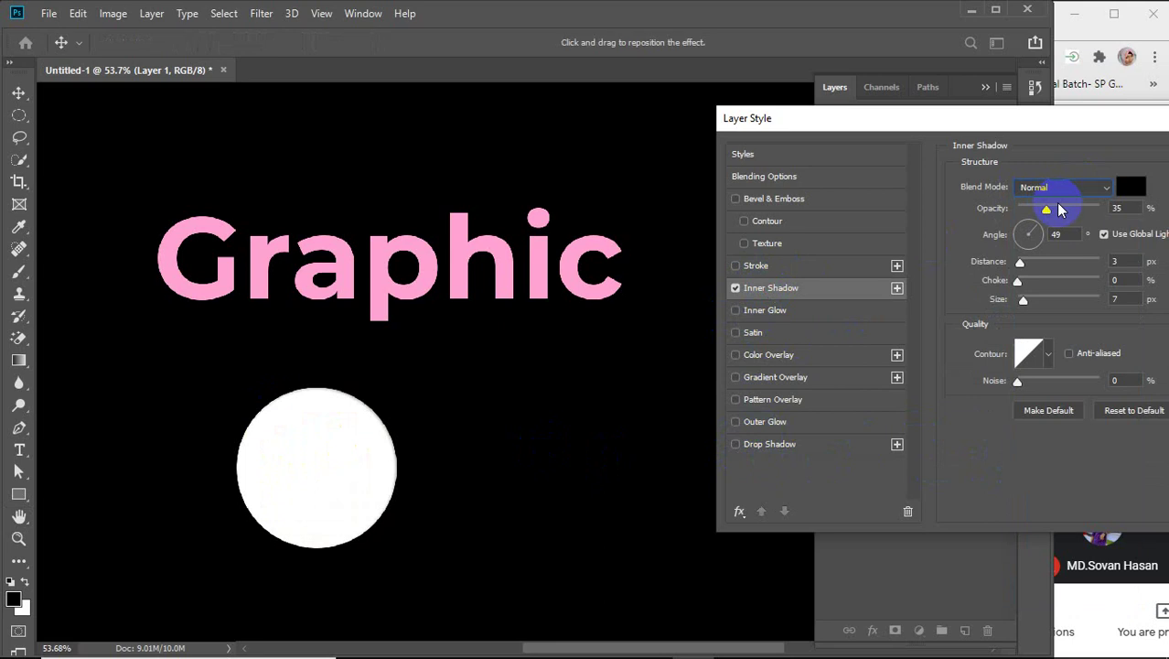
pyautogui.moveTo(1051, 212); pyautogui.dragTo(1107, 209)
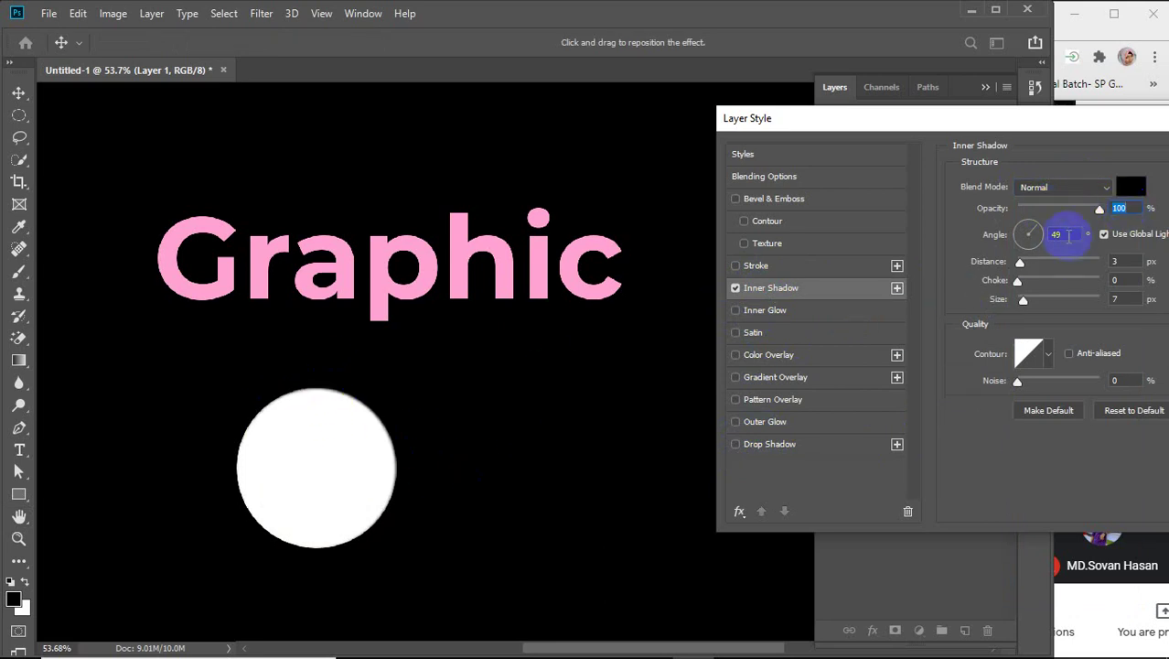
pyautogui.moveTo(1022, 263); pyautogui.dragTo(1039, 264)
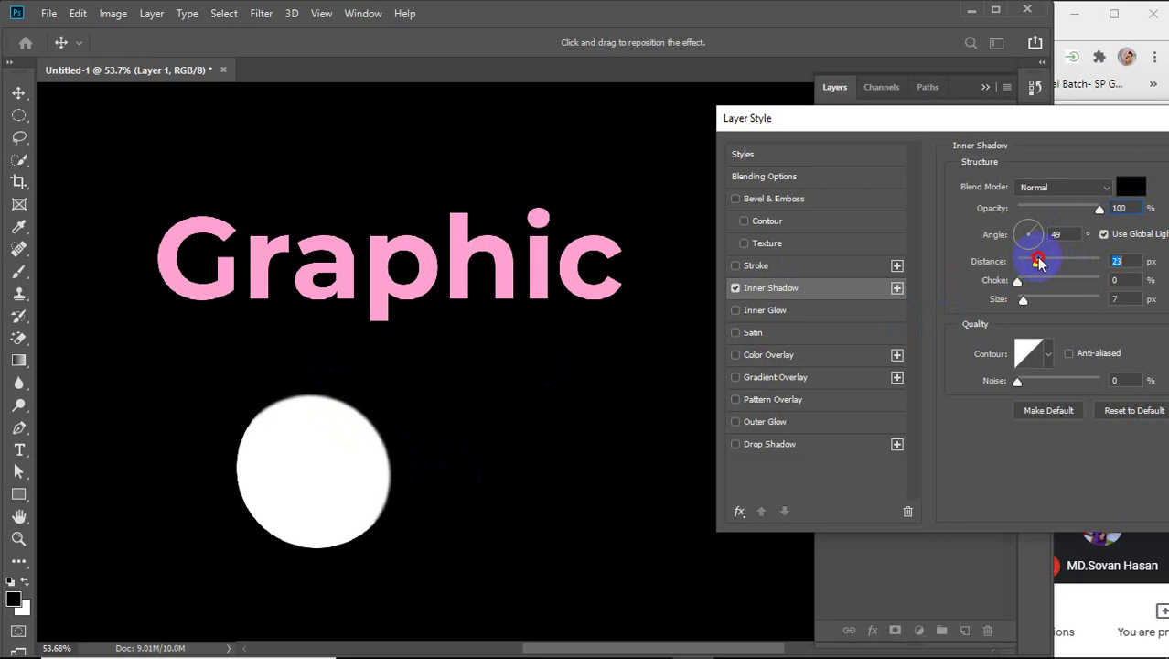
# Change the inner shadow colour to a bright orange-red after trying yellow (eaff03)
pyautogui.click(1131, 187)
pyautogui.moveTo(409, 289); pyautogui.dragTo(397, 276)
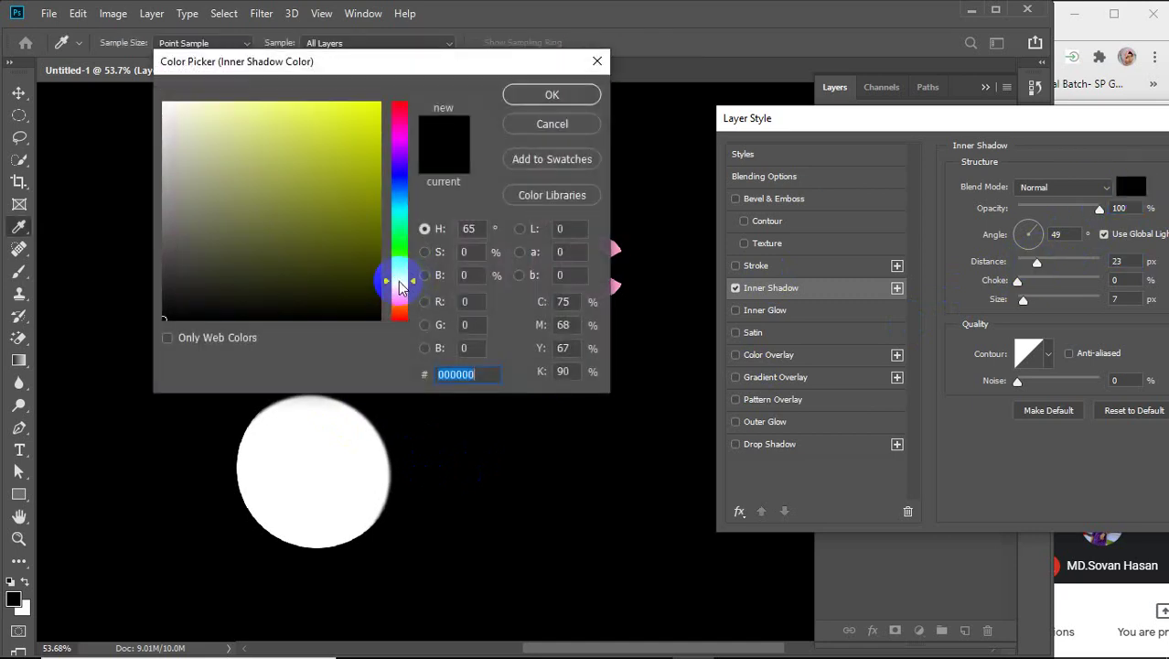
pyautogui.moveTo(363, 143); pyautogui.dragTo(378, 92)
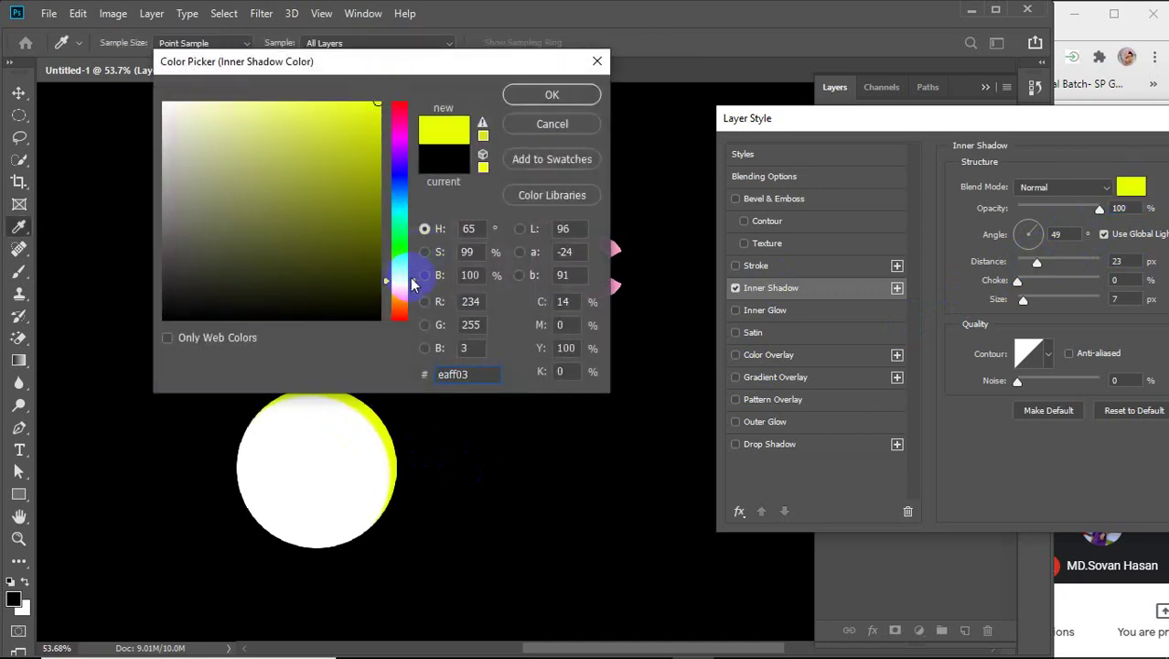
pyautogui.moveTo(399, 303); pyautogui.dragTo(399, 312)
pyautogui.click(522, 94)
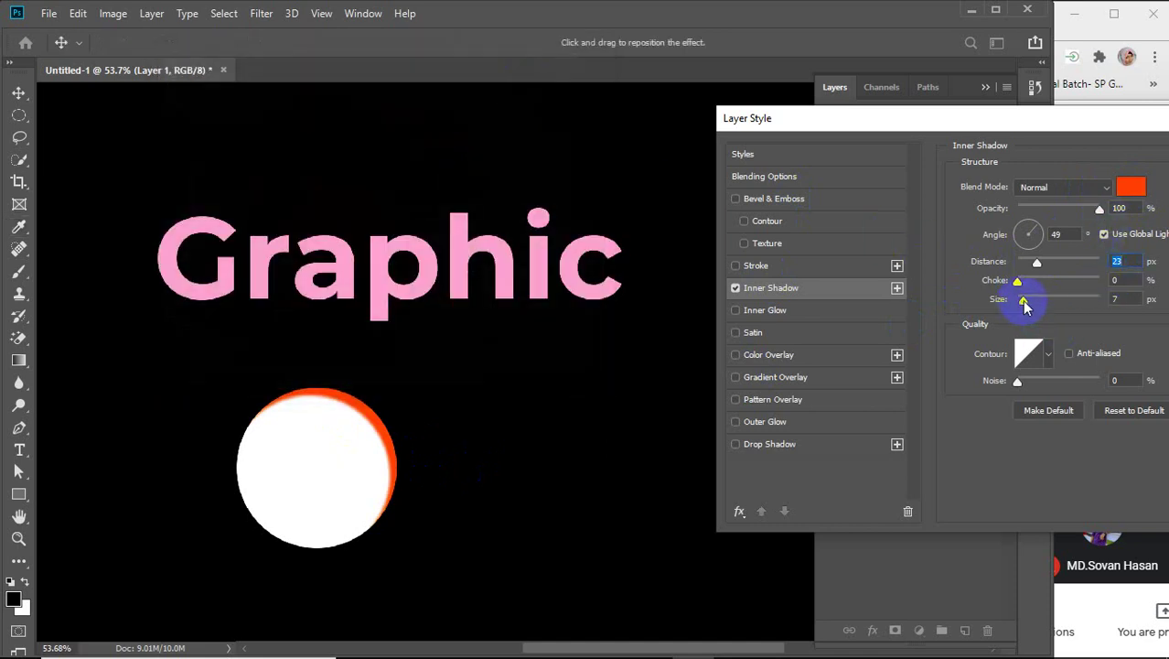
# Soften the inner shadow by setting its size to 50 px and its choke to 15%
pyautogui.moveTo(1018, 280); pyautogui.dragTo(1049, 304)
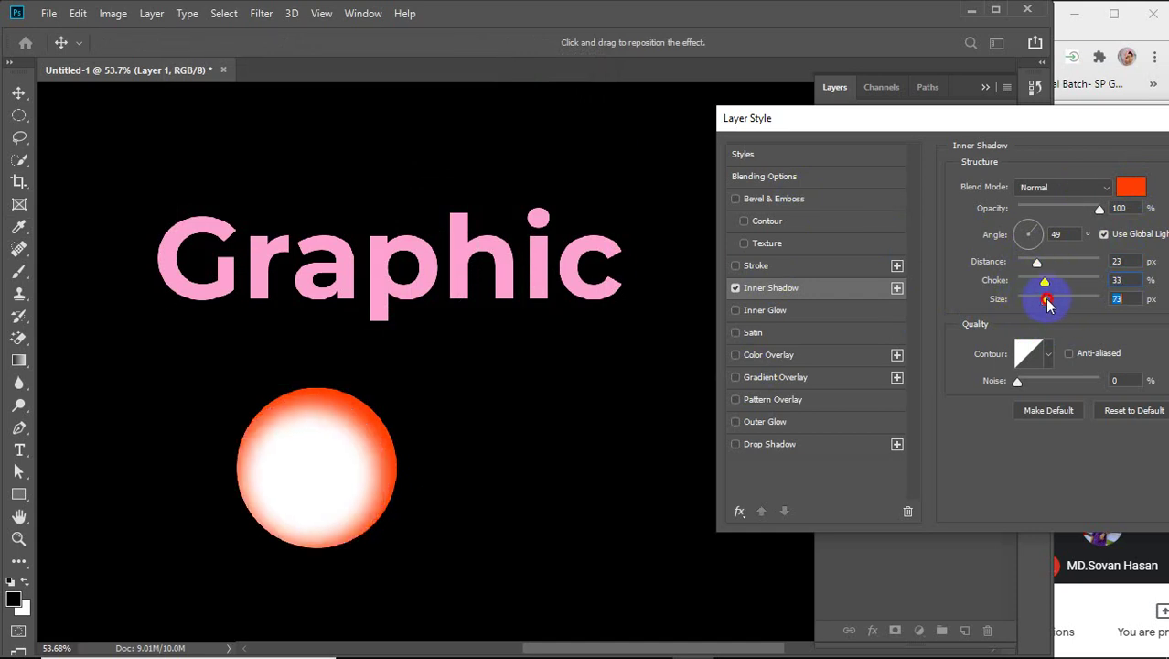
pyautogui.click(1129, 301)
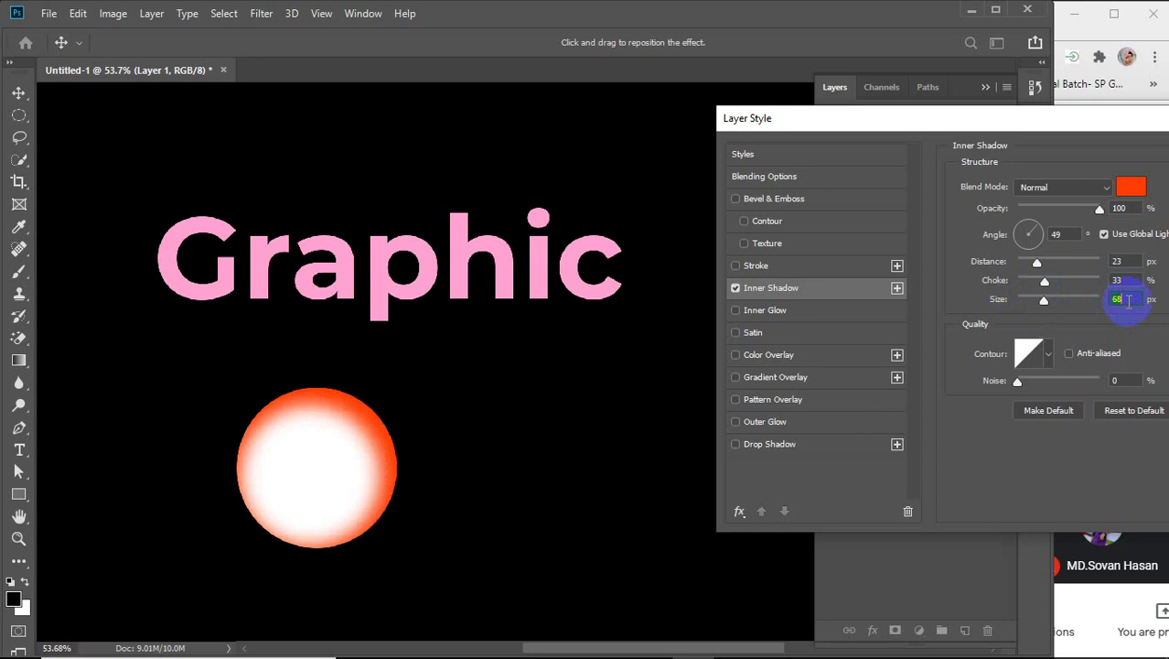
pyautogui.press('Down')
pyautogui.press('Down')
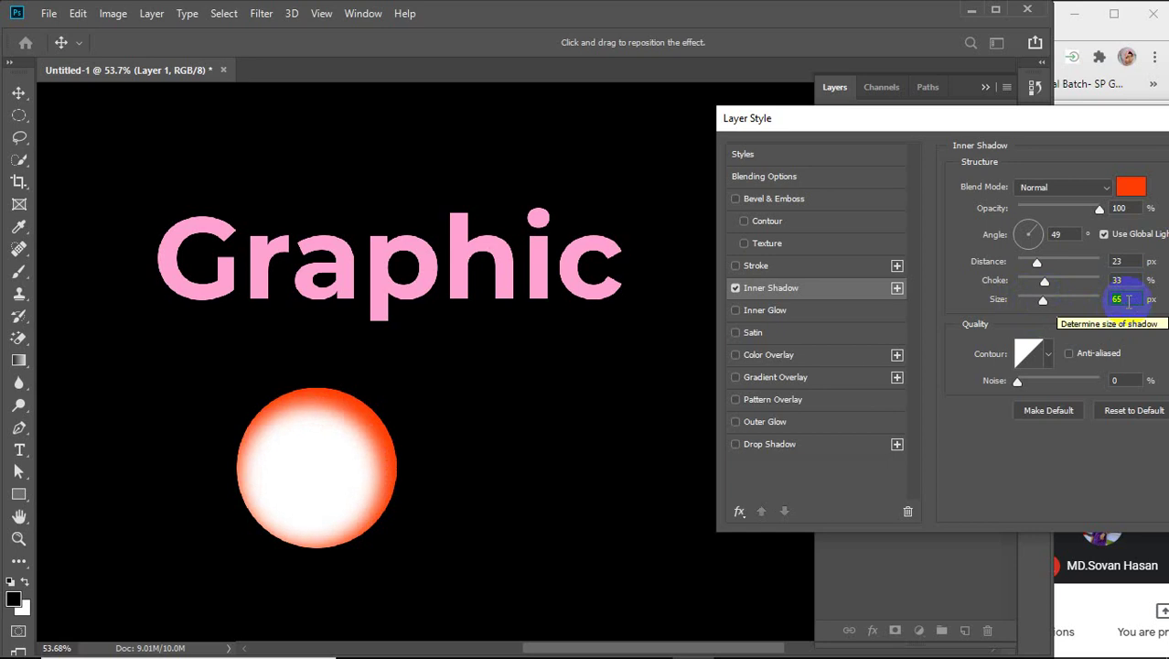
pyautogui.press('Down')
pyautogui.press('Down')
pyautogui.press('Down')
pyautogui.press('Down')
pyautogui.press('Down')
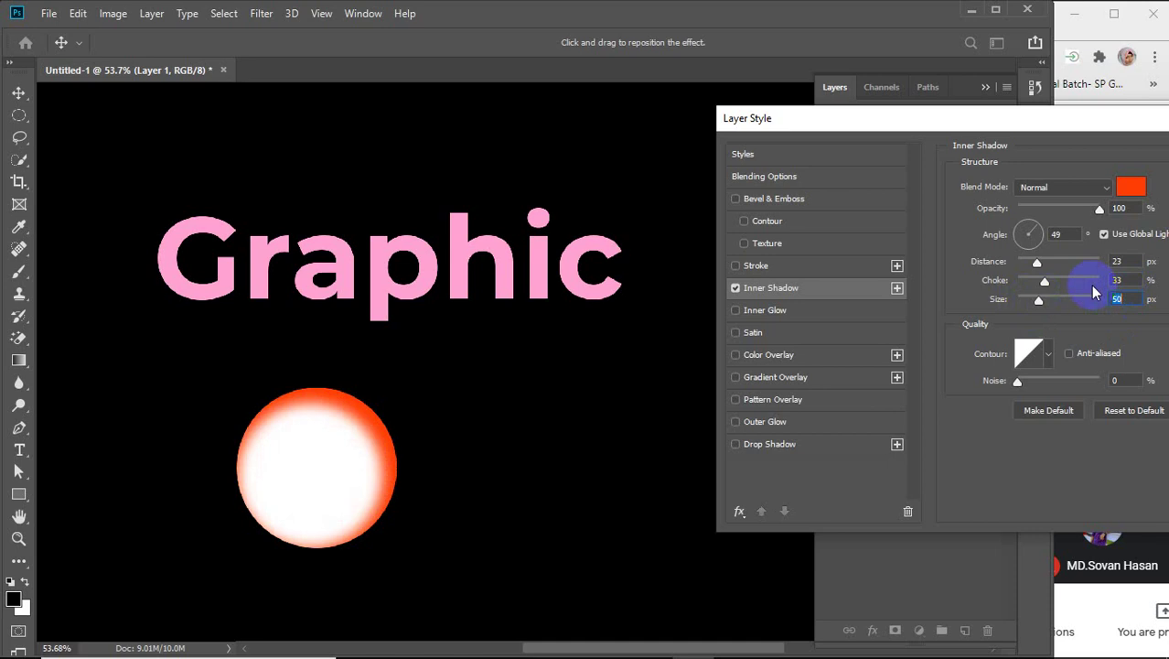
pyautogui.moveTo(1045, 282)
pyautogui.mouseDown()
pyautogui.moveTo(1060, 285)
pyautogui.moveTo(1032, 295)
pyautogui.moveTo(1032, 281)
pyautogui.mouseUp()
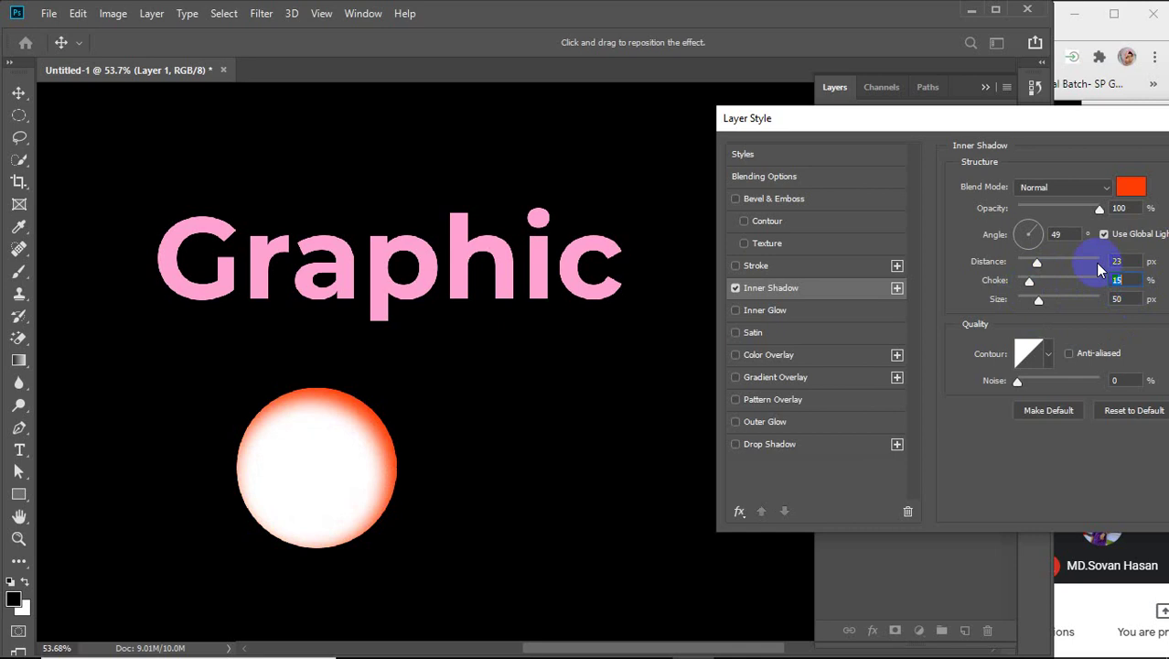
# Set the inner shadow's distance to 40 px and its angle to 118°
pyautogui.moveTo(1036, 262); pyautogui.dragTo(1056, 263)
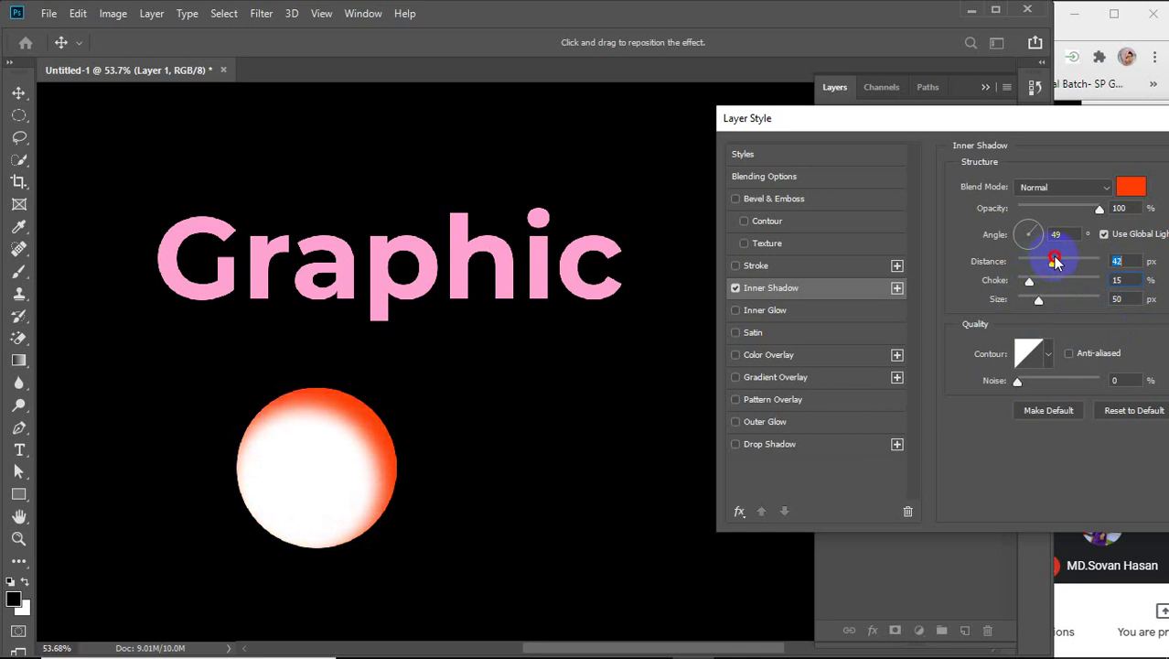
pyautogui.click(1130, 262)
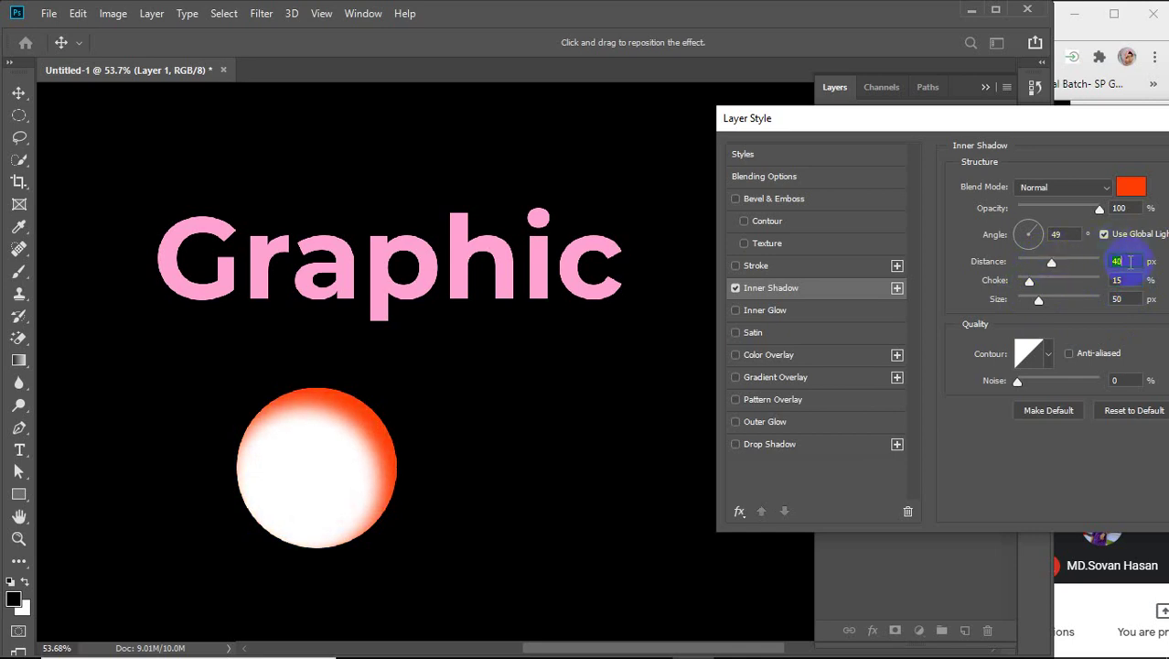
pyautogui.click(1040, 236)
pyautogui.moveTo(1040, 236); pyautogui.dragTo(1042, 234)
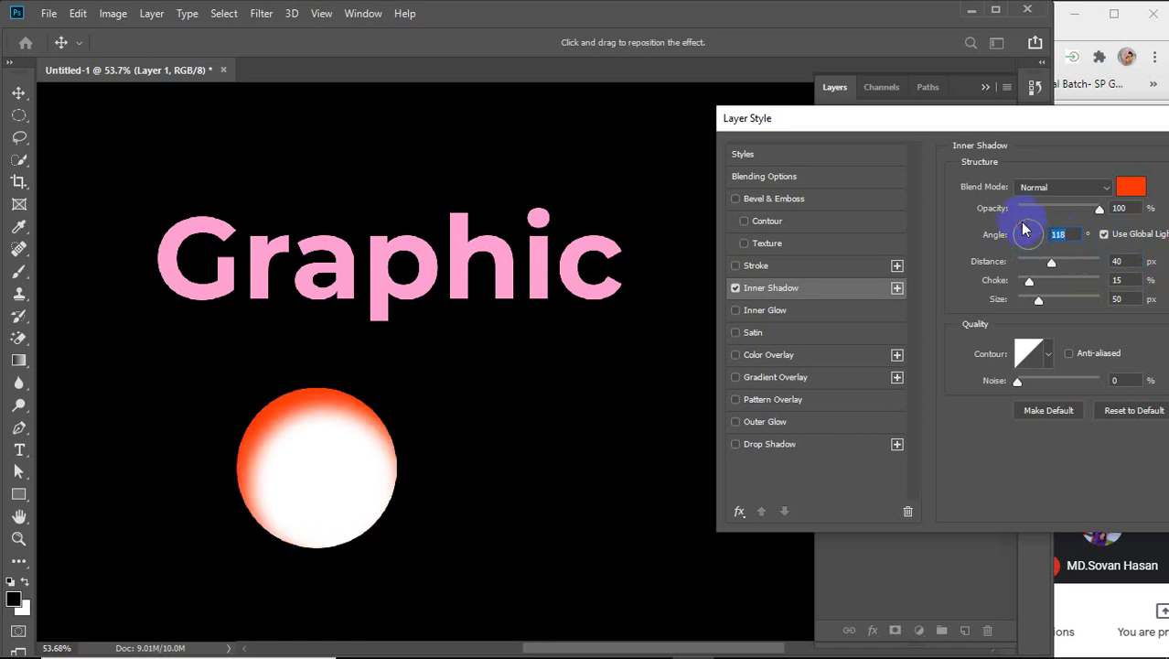
# Change the inner shadow colour to mid grey (797979)
pyautogui.click(1132, 187)
pyautogui.moveTo(302, 268); pyautogui.dragTo(149, 217)
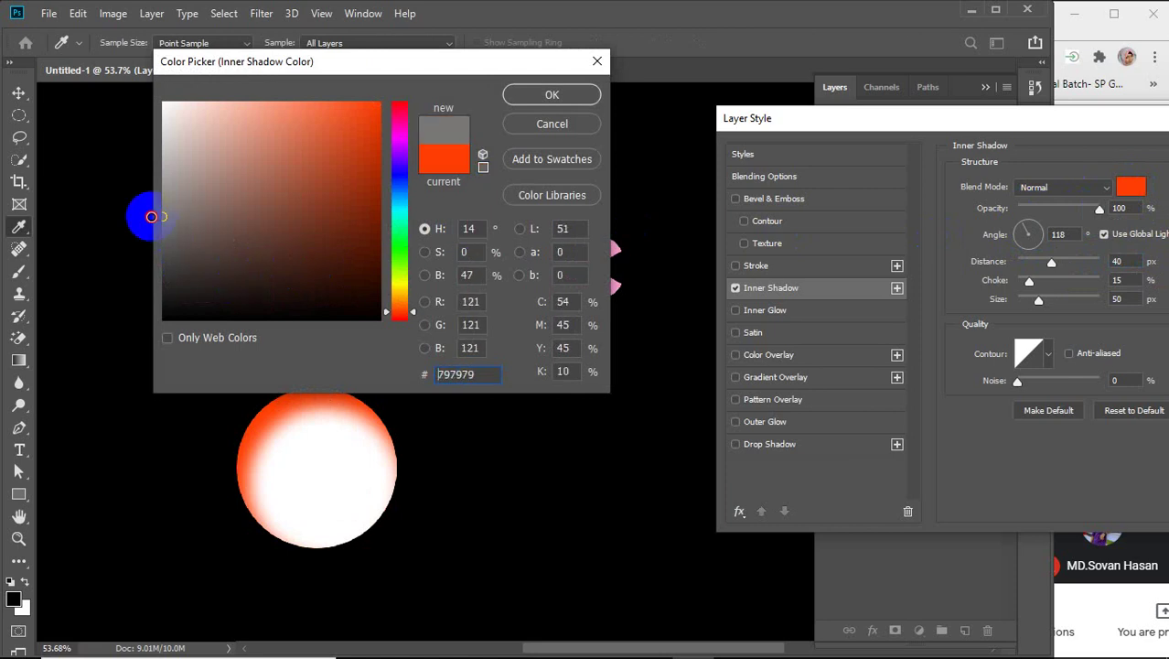
pyautogui.click(552, 95)
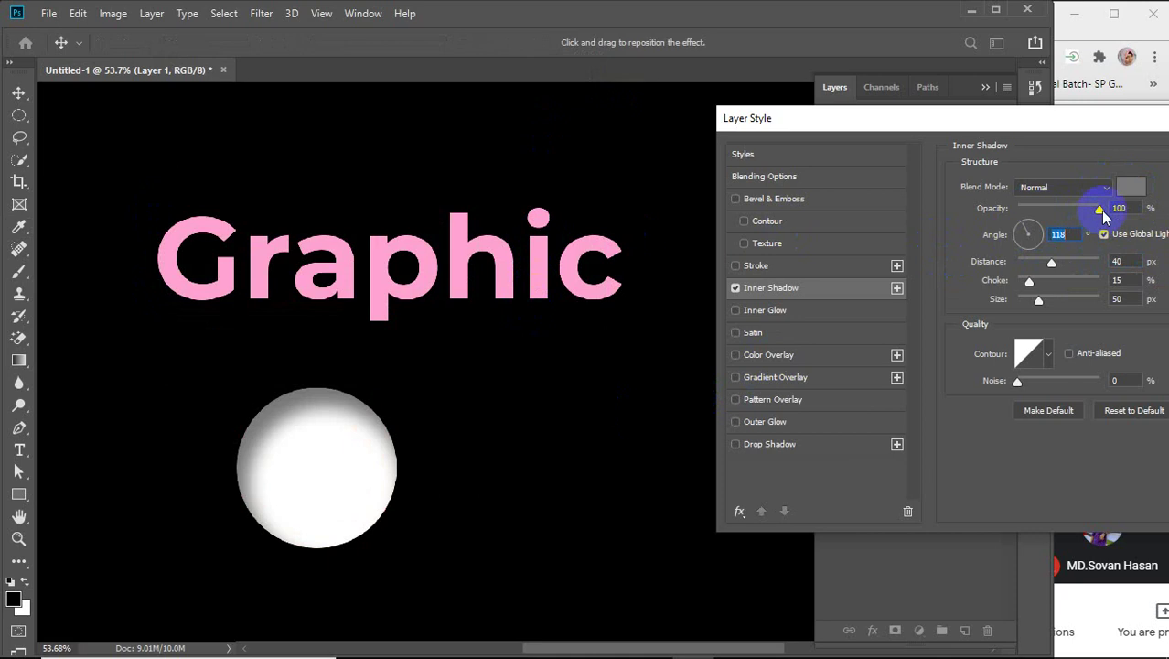
# Disable Use Global Light, set the inner shadow's angle to 135°, and try its noise before returning it to 0%
pyautogui.click(1103, 237)
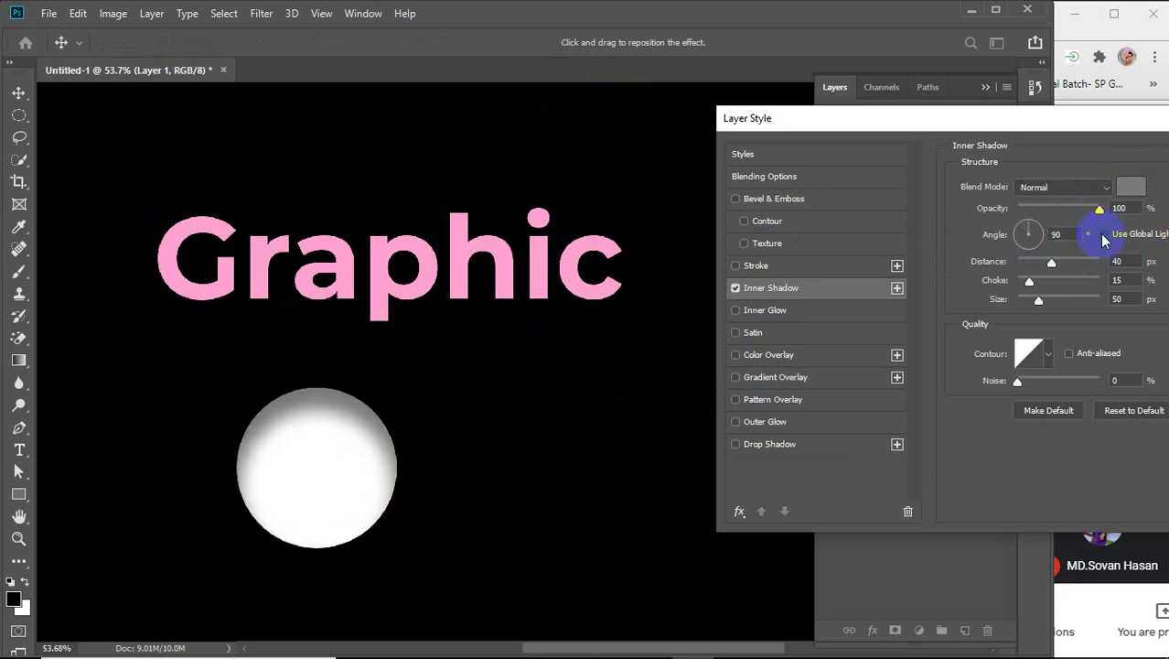
pyautogui.click(1036, 239)
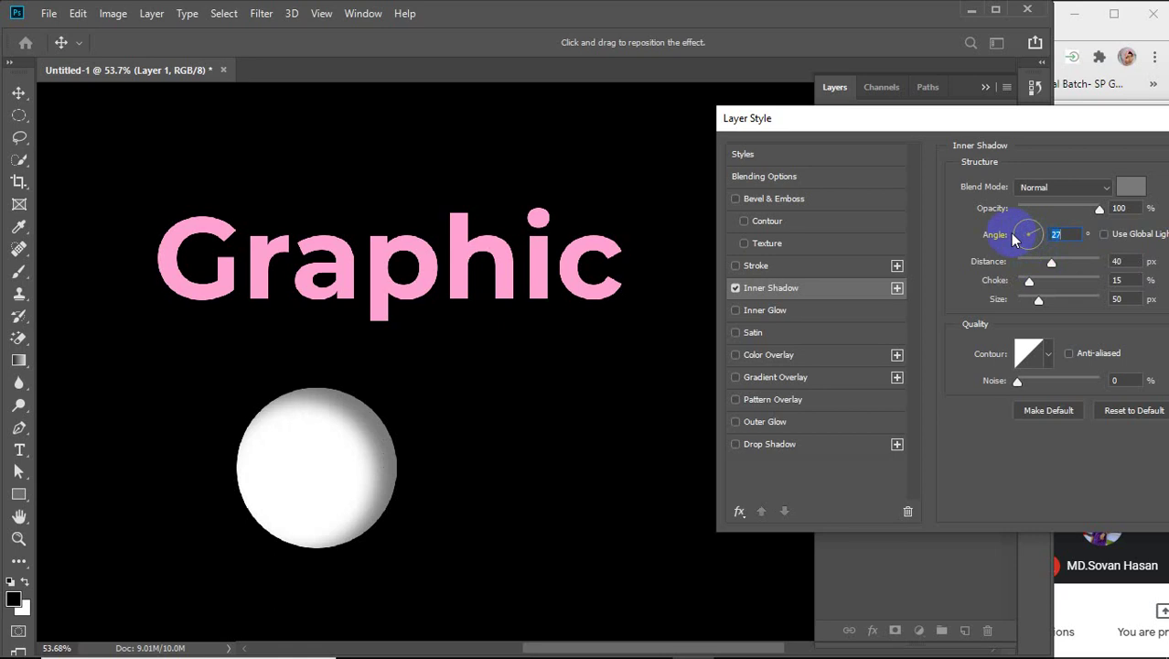
pyautogui.click(1015, 239)
pyautogui.click(1025, 235)
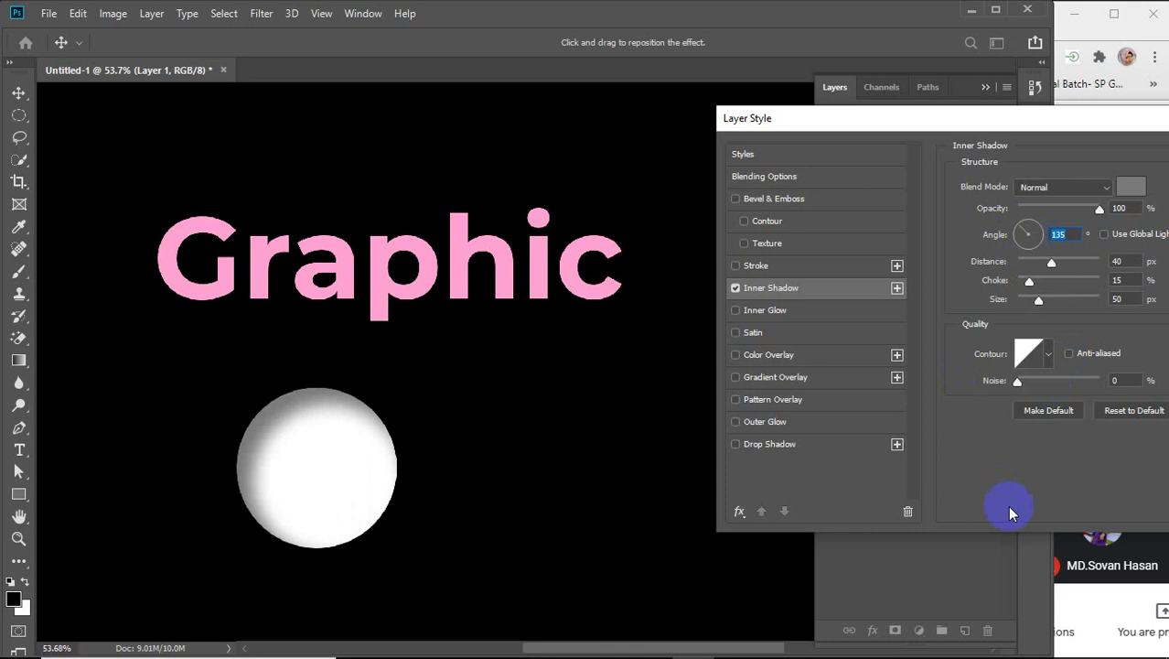
pyautogui.moveTo(1017, 380); pyautogui.dragTo(993, 400)
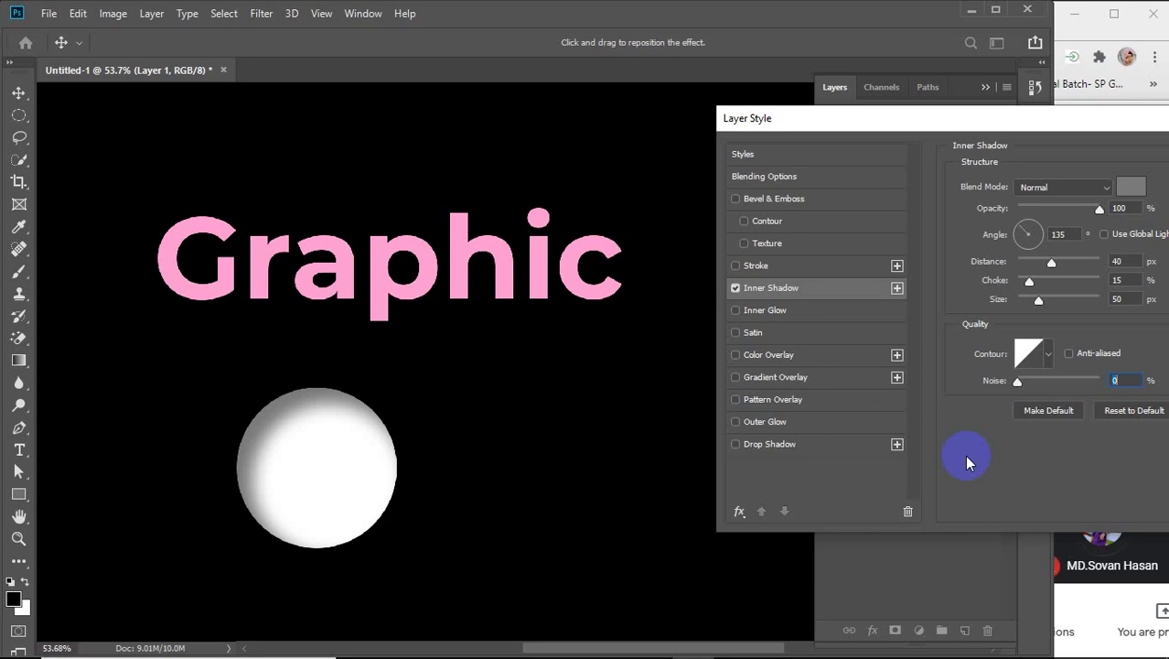
# Turn off the circle's Inner Shadow and close the layer style settings
pyautogui.click(736, 289)
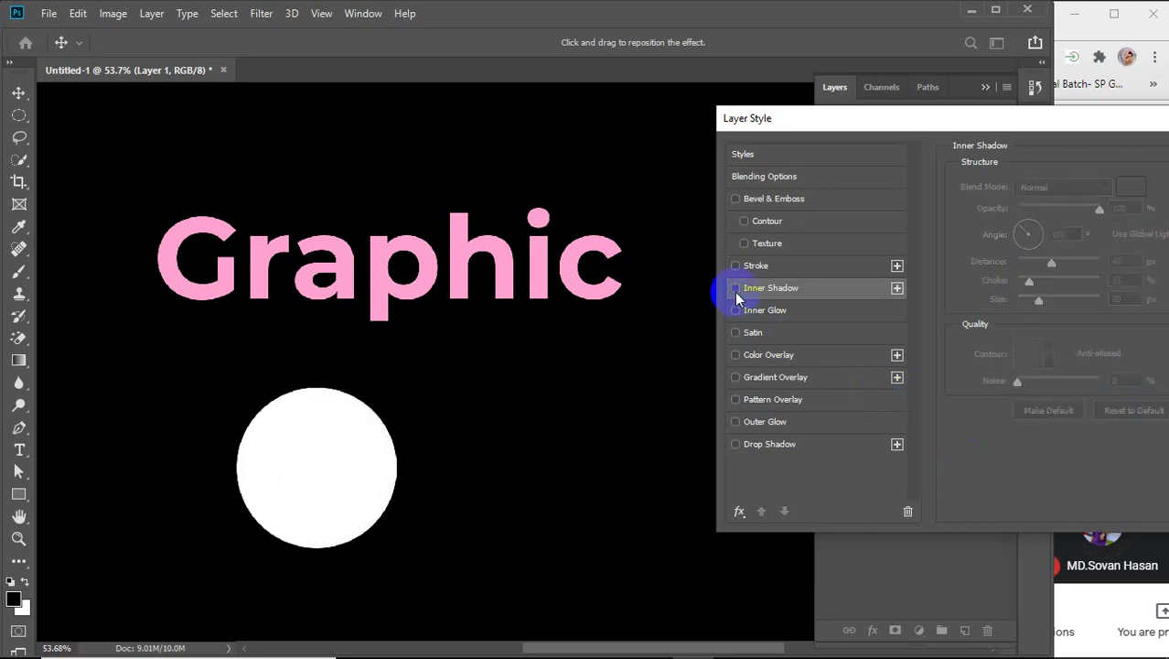
pyautogui.moveTo(949, 127); pyautogui.dragTo(700, 114)
pyautogui.click(1036, 153)
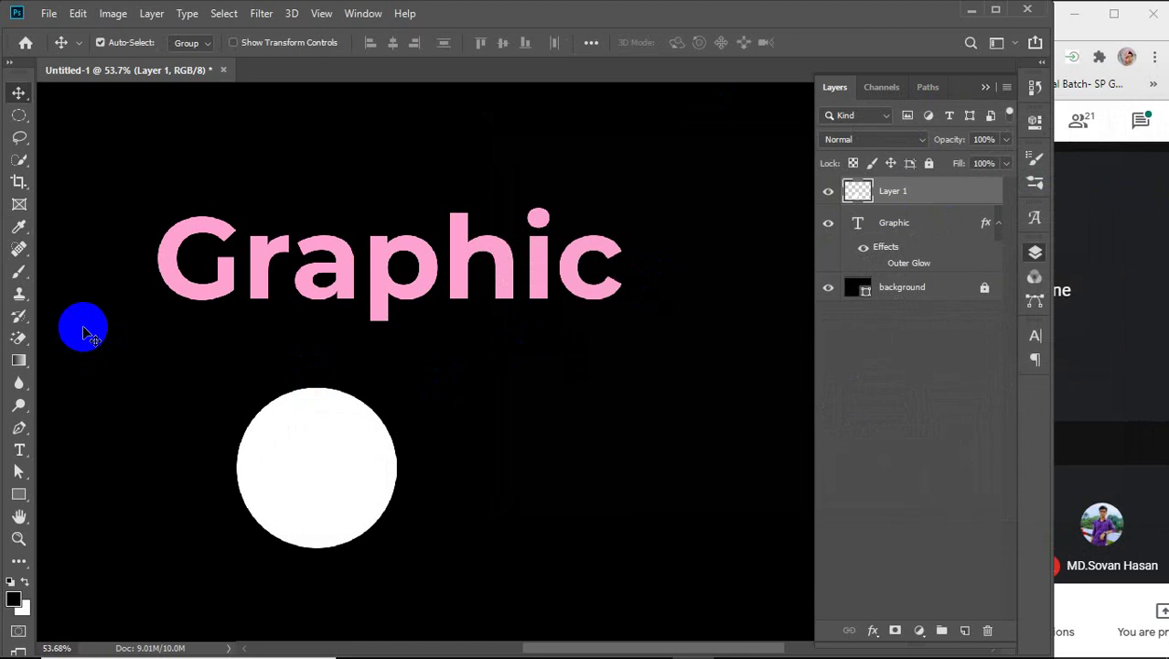
# Draw a red rectangle of about 238 × 220 px with the Rectangle Tool, just left of the white circle
pyautogui.click(20, 450)
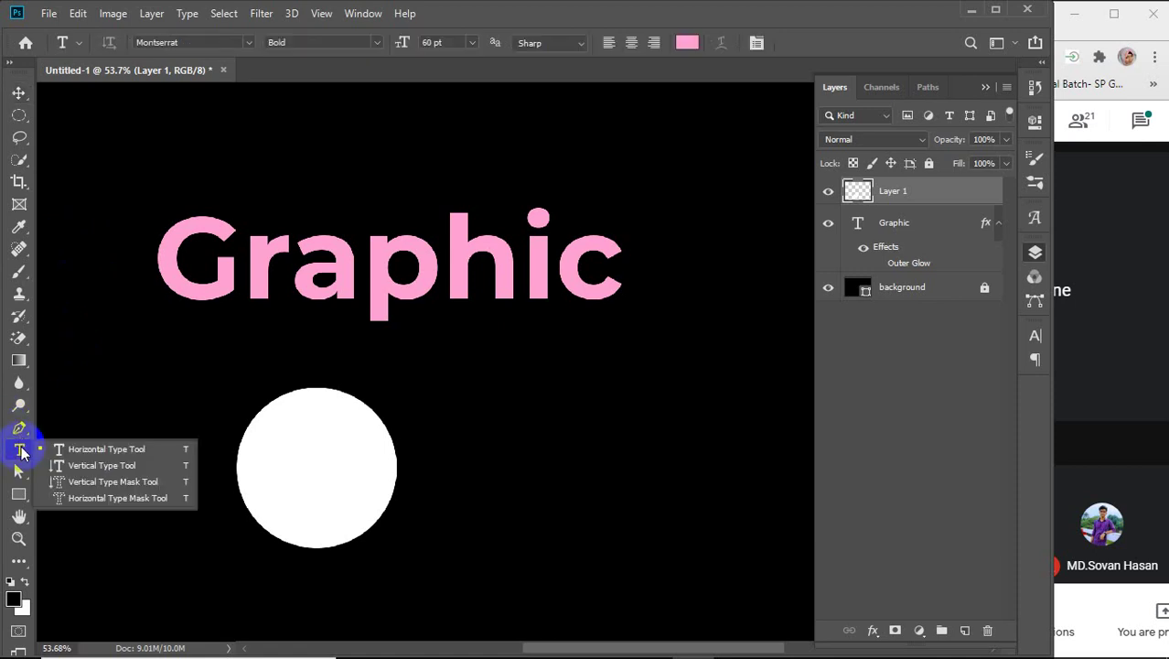
pyautogui.click(19, 427)
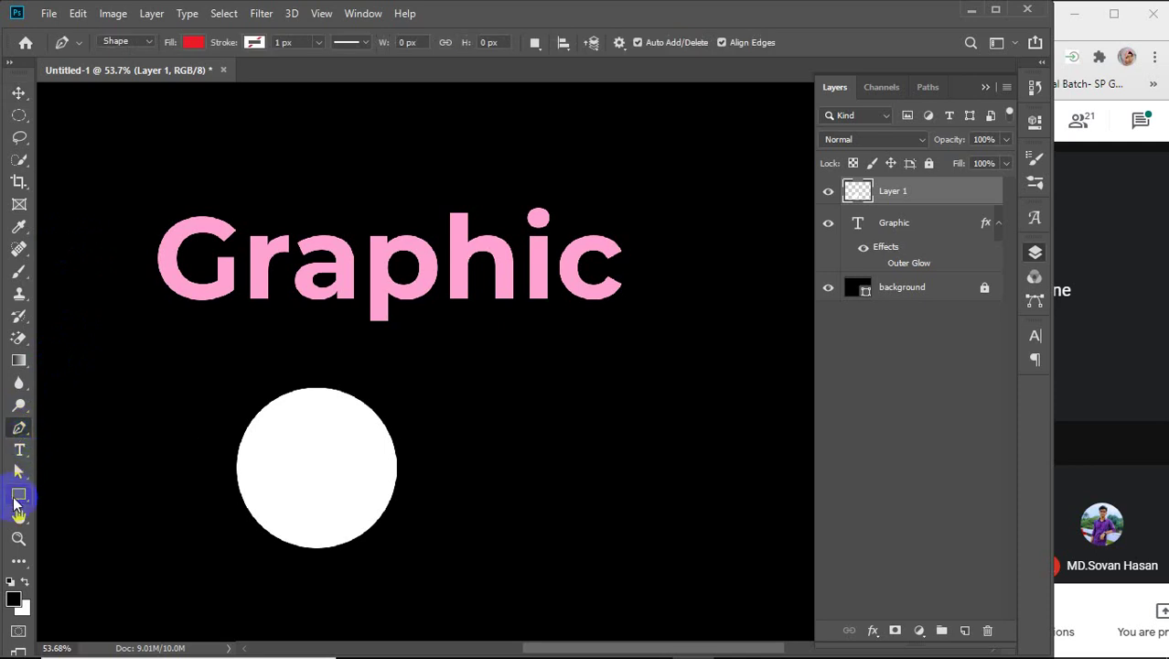
pyautogui.click(18, 494)
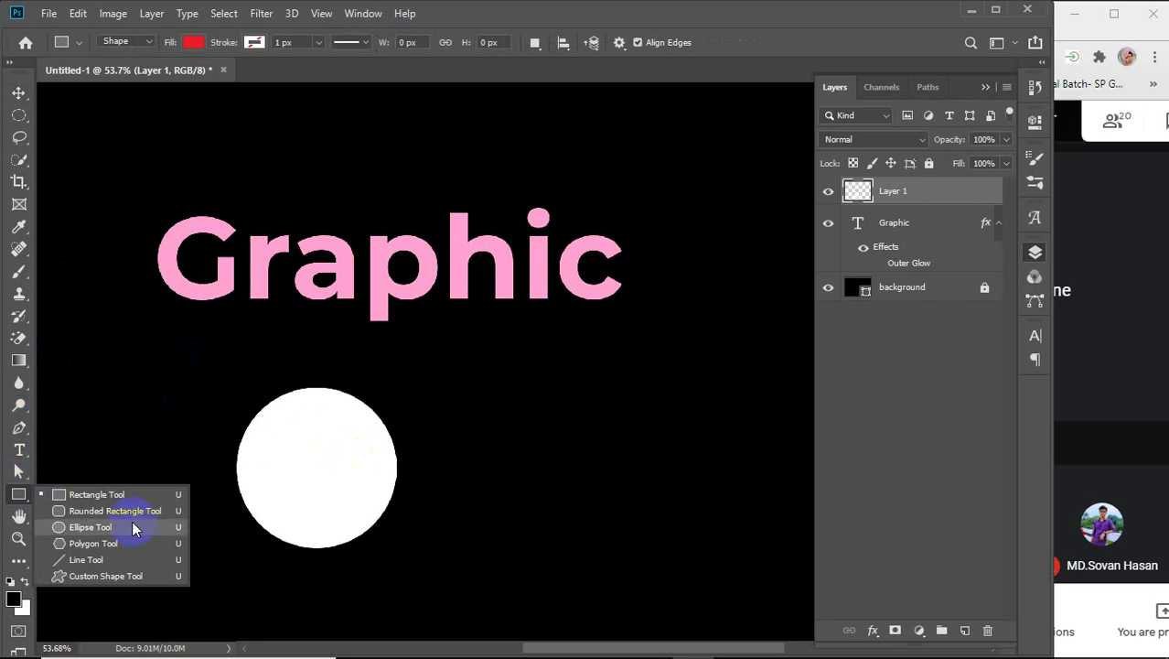
pyautogui.click(101, 495)
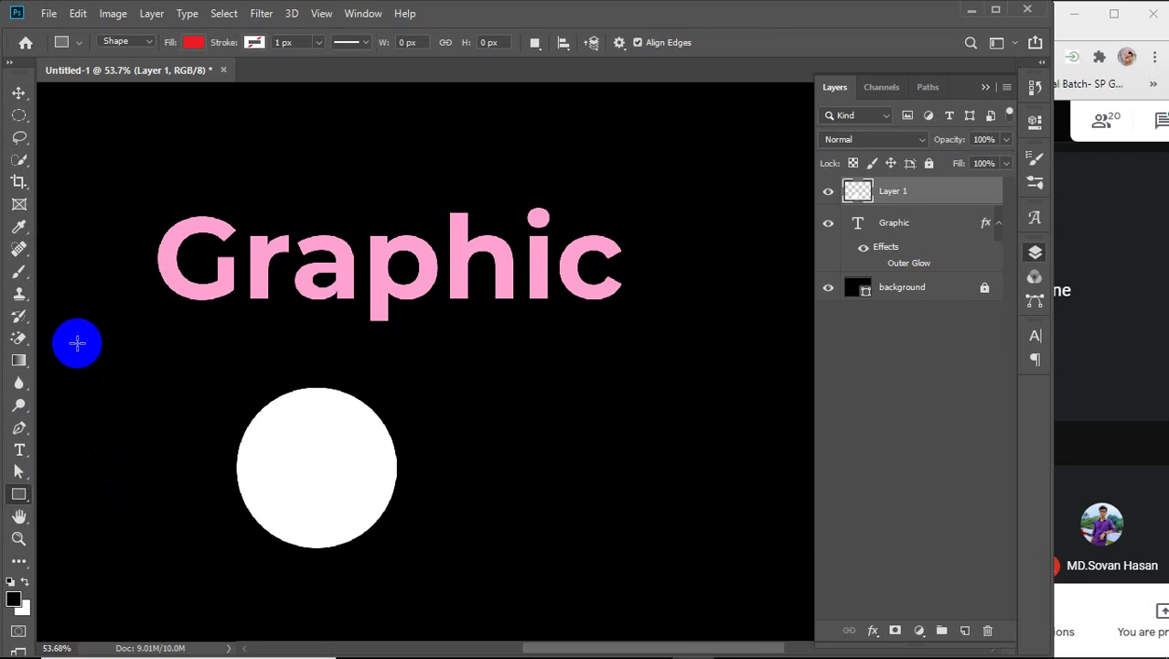
pyautogui.moveTo(78, 344)
pyautogui.mouseDown()
pyautogui.moveTo(188, 454)
pyautogui.moveTo(222, 436)
pyautogui.moveTo(171, 450)
pyautogui.moveTo(189, 446)
pyautogui.mouseUp()
# Give the red rectangle a yellow stroke 0.73 px wide and collapse its shape properties
pyautogui.click(254, 44)
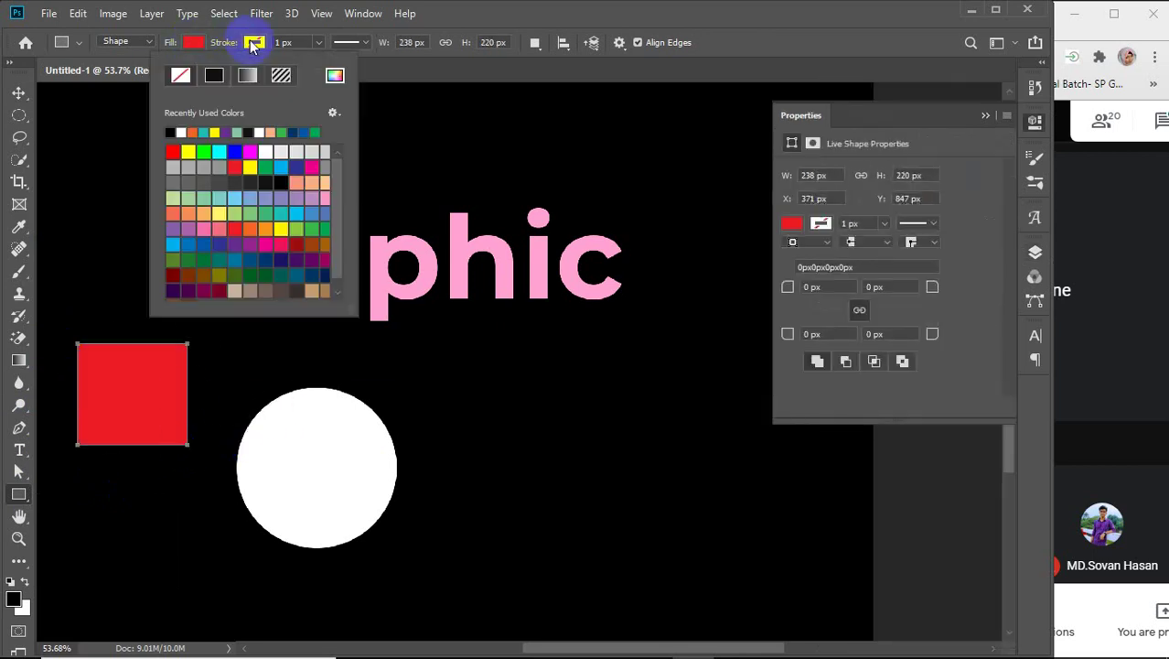
pyautogui.click(318, 42)
pyautogui.moveTo(328, 62); pyautogui.dragTo(313, 65)
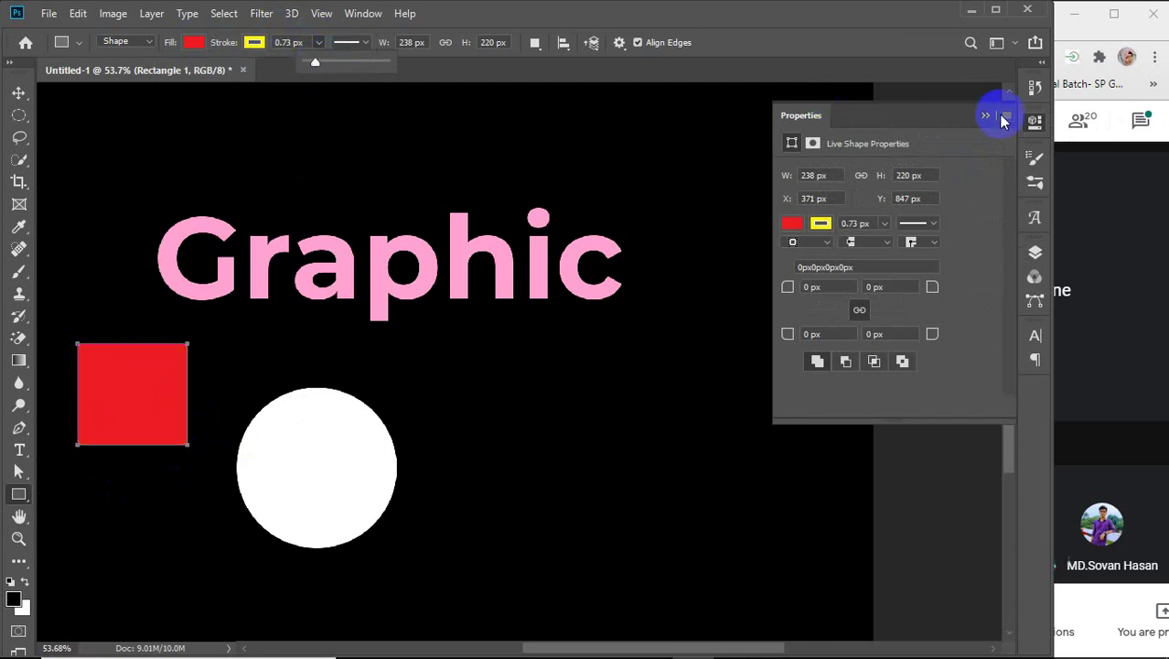
pyautogui.click(986, 115)
# Move the word "Graphic" up and to the right, and shift the white circle slightly to the right
pyautogui.click(18, 92)
pyautogui.moveTo(263, 258); pyautogui.dragTo(362, 217)
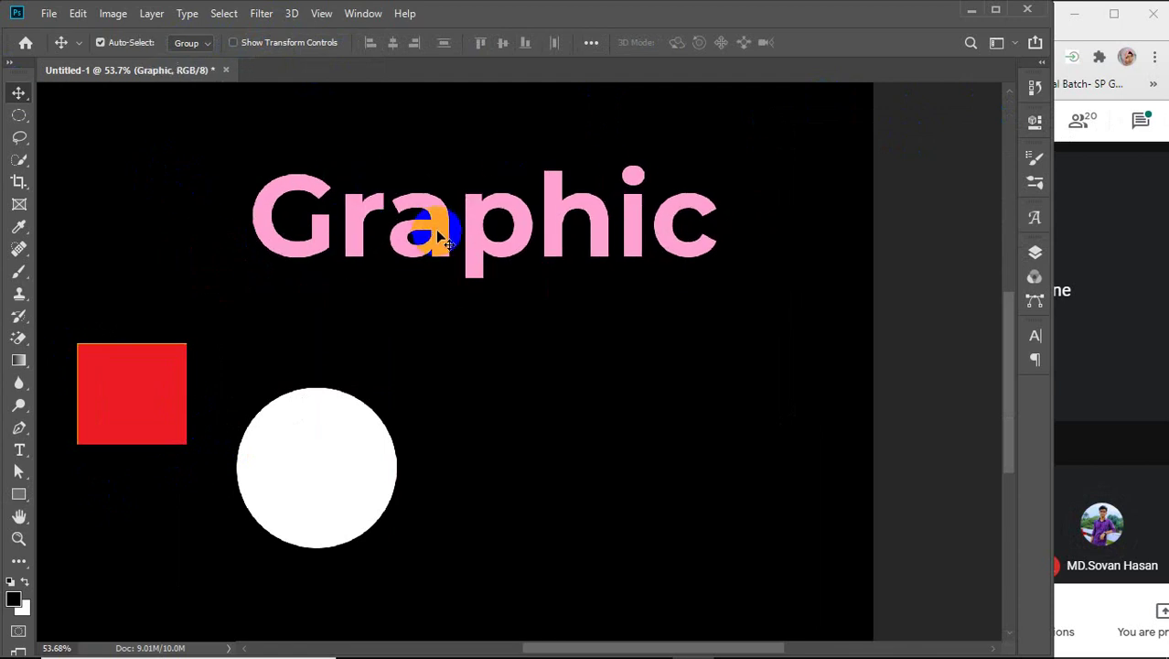
pyautogui.moveTo(442, 238); pyautogui.dragTo(430, 256)
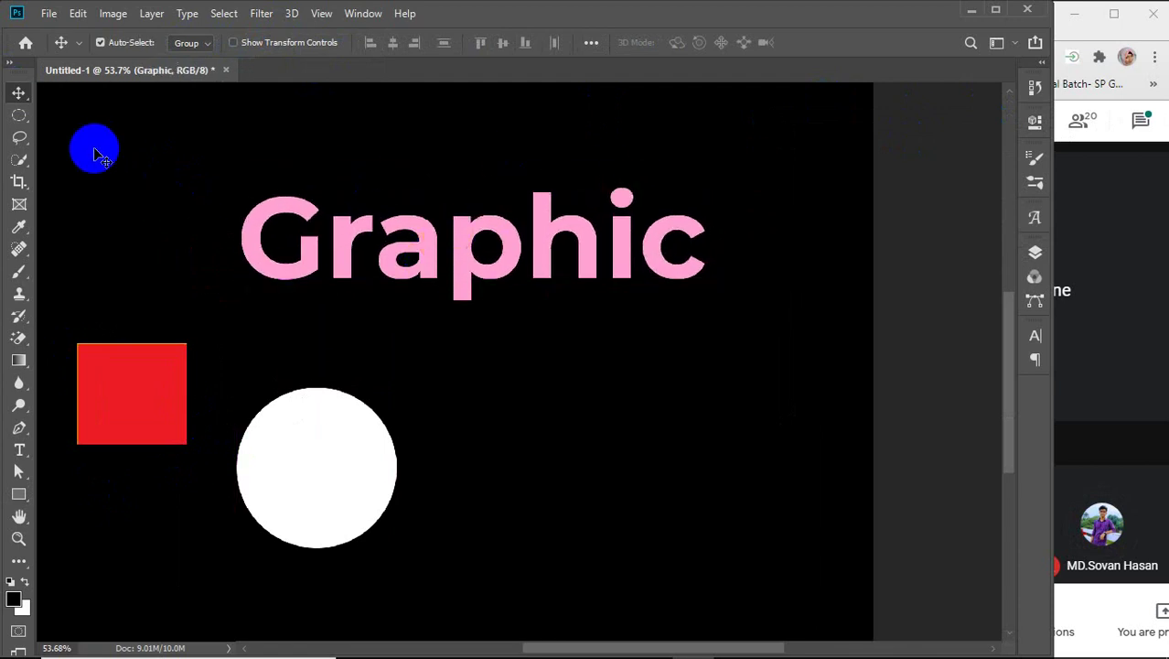
pyautogui.moveTo(301, 441); pyautogui.dragTo(359, 448)
# Hide and show Layer 1 to check that it holds the white circle
pyautogui.click(1035, 252)
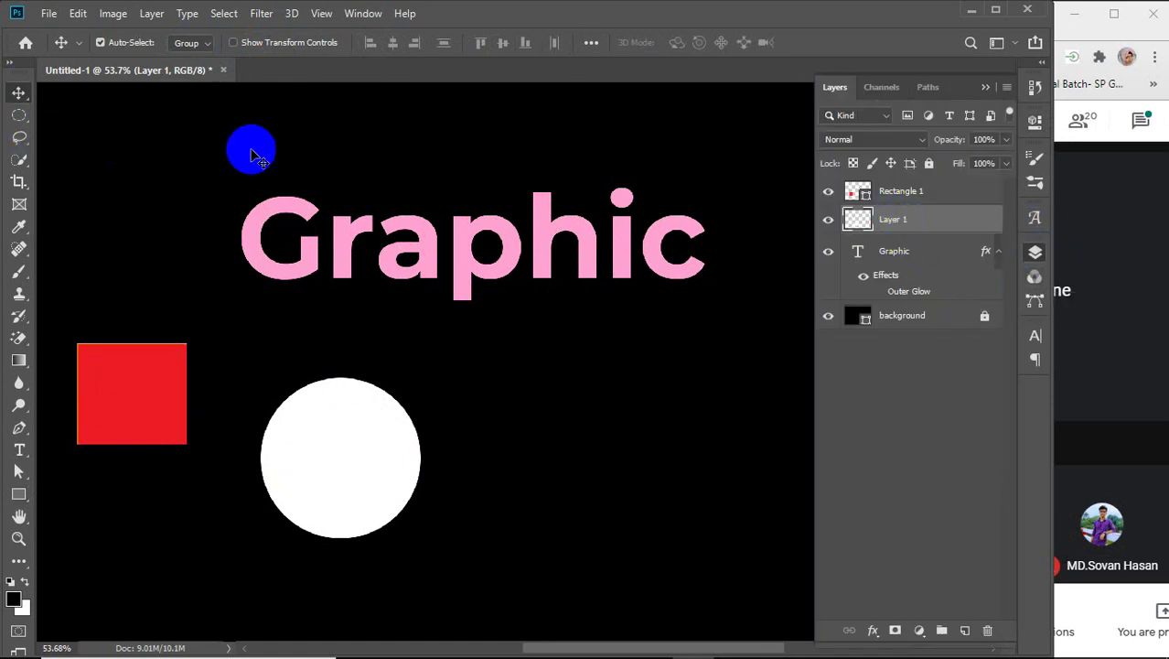
pyautogui.click(829, 220)
pyautogui.click(829, 221)
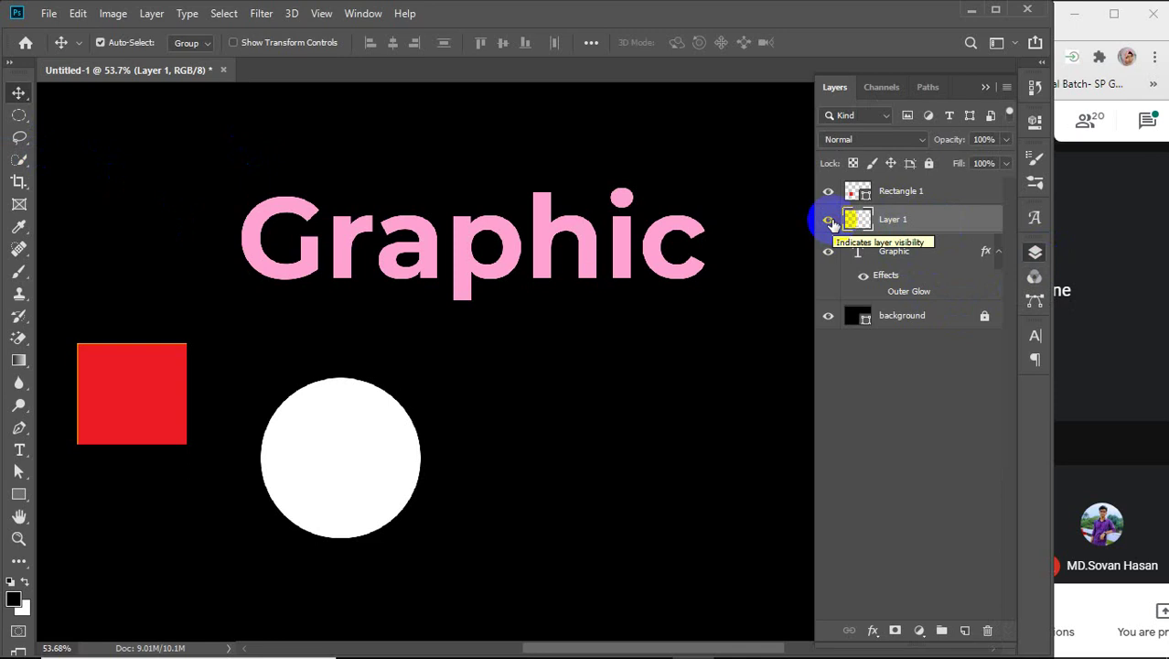
# Move the circle further right below the text, and shift the word "Graphic" back to the left
pyautogui.moveTo(379, 469); pyautogui.dragTo(430, 468)
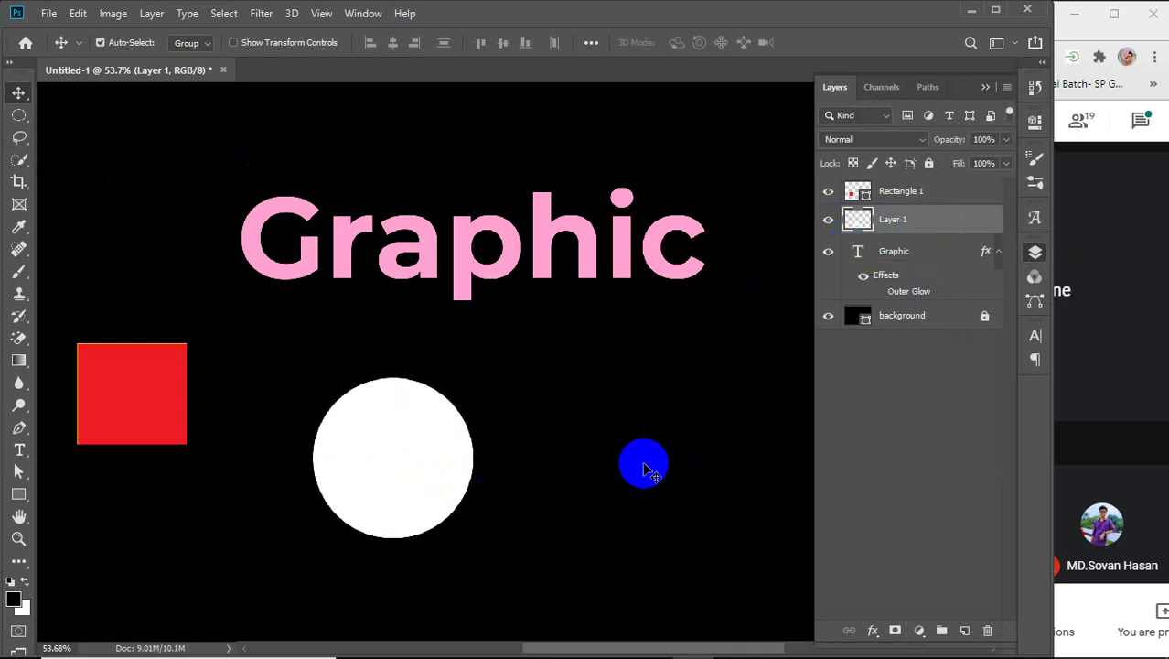
pyautogui.click(418, 504)
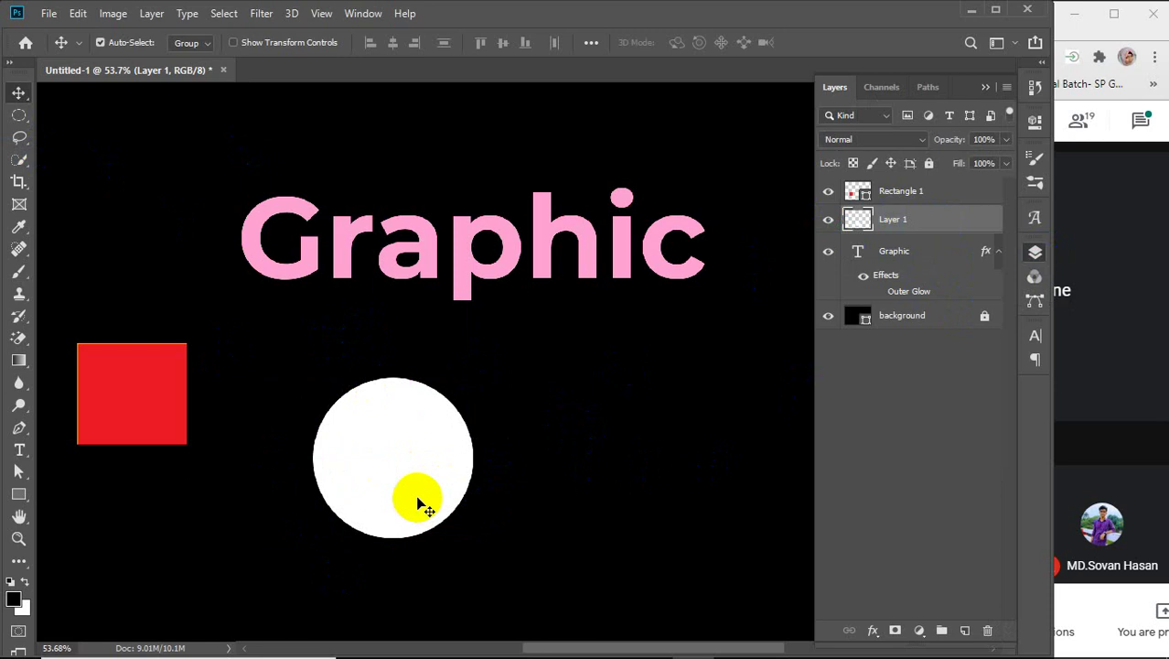
pyautogui.moveTo(418, 503); pyautogui.dragTo(417, 412)
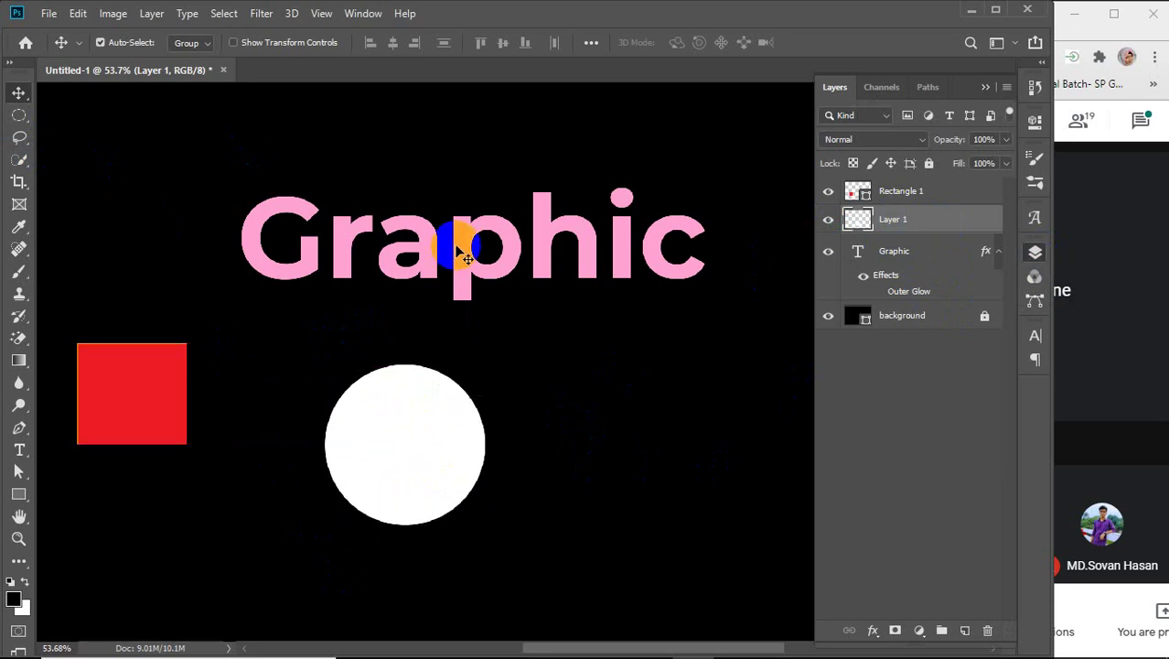
pyautogui.moveTo(467, 258); pyautogui.dragTo(381, 259)
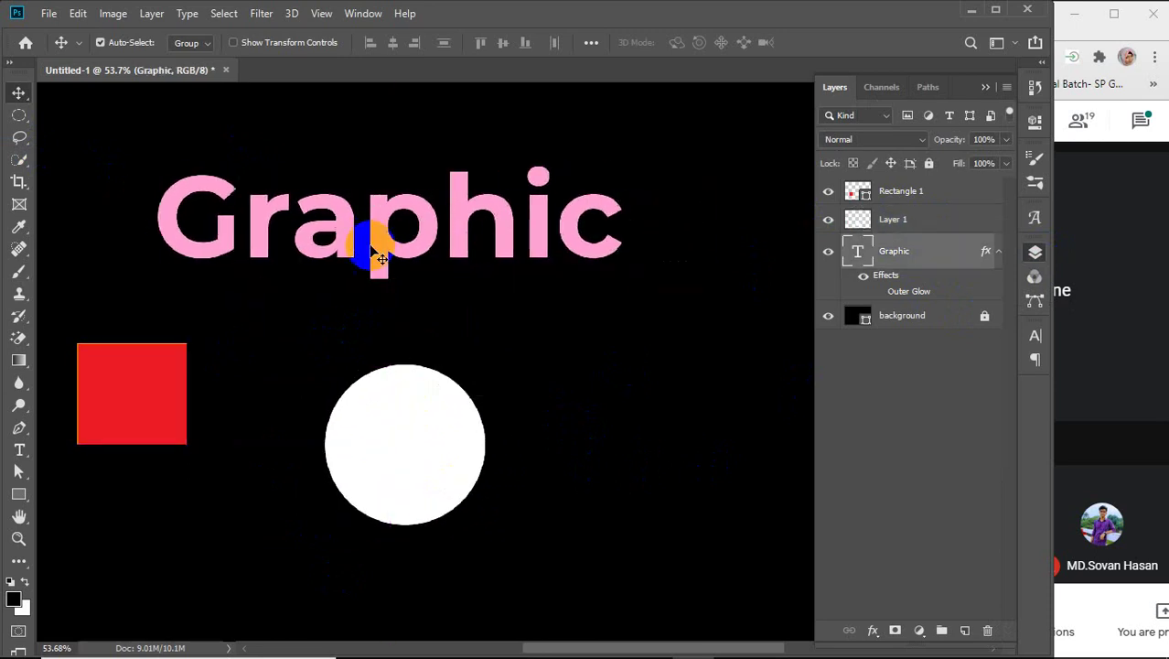
# Open the layer style settings of the "Graphic" text, turn off its Outer Glow and enable Stroke
pyautogui.doubleClick(915, 290)
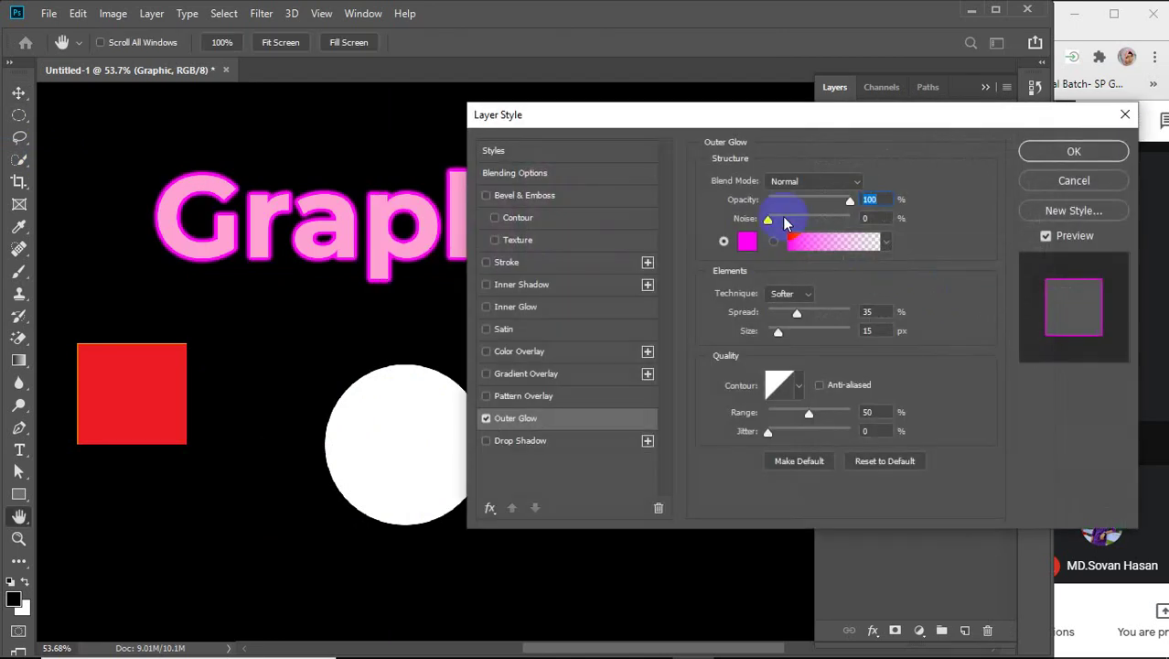
pyautogui.moveTo(683, 115); pyautogui.dragTo(913, 110)
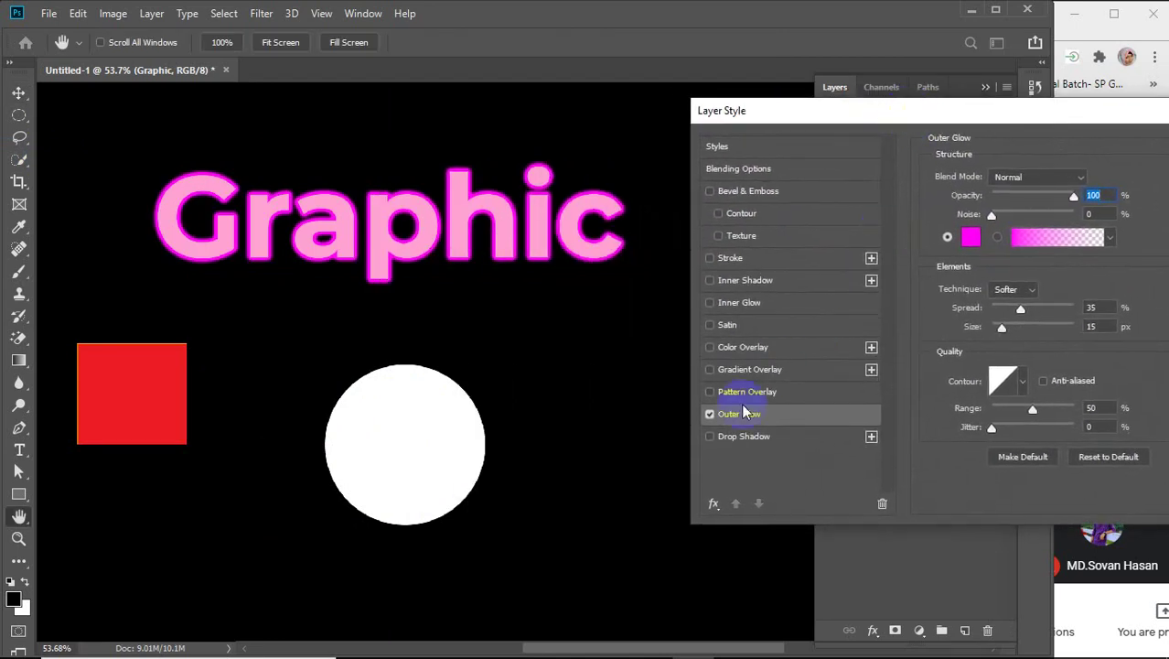
pyautogui.click(709, 413)
pyautogui.click(736, 259)
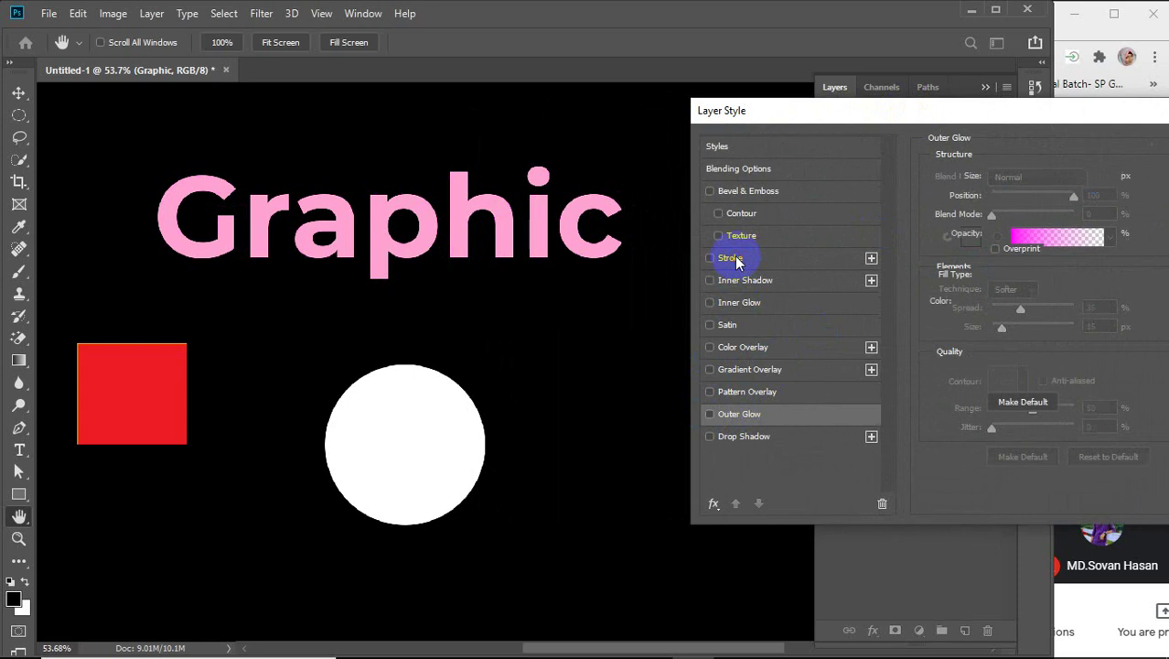
pyautogui.moveTo(908, 110); pyautogui.dragTo(868, 116)
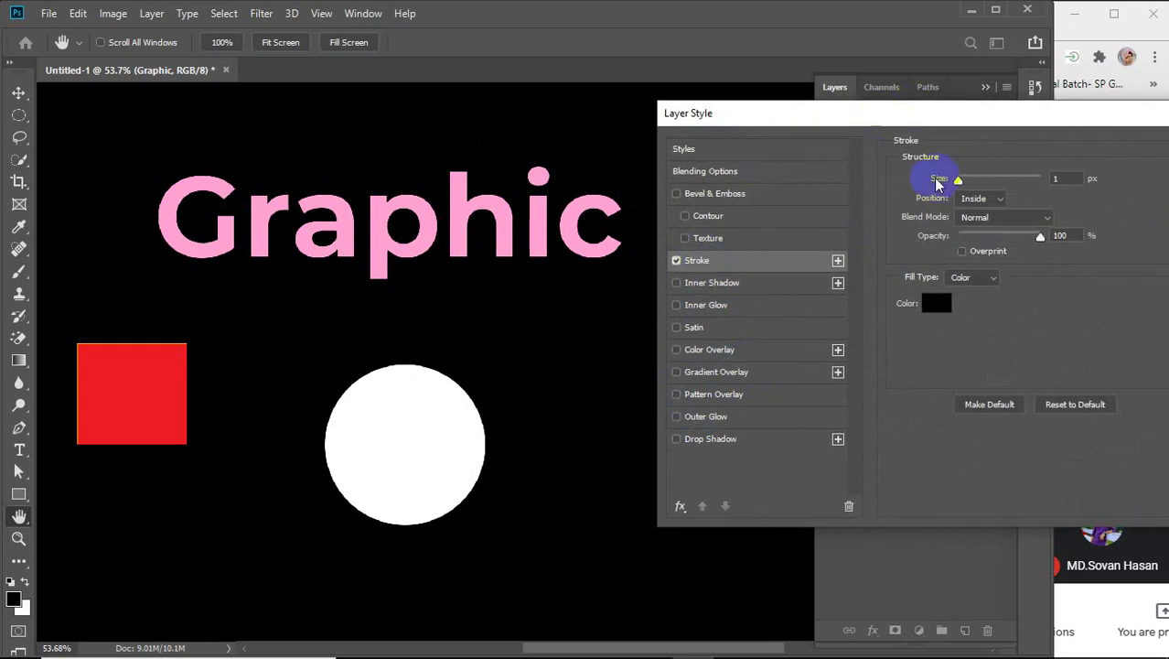
# Change the text stroke's colour to bright cyan
pyautogui.click(936, 305)
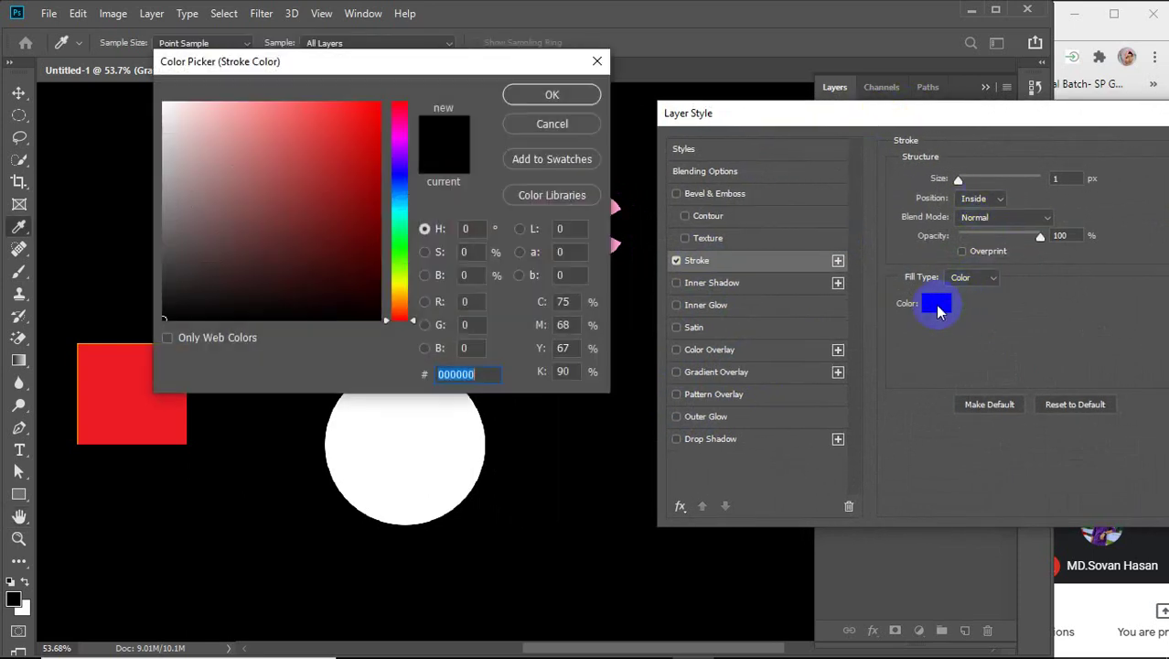
pyautogui.moveTo(261, 162)
pyautogui.mouseDown()
pyautogui.moveTo(217, 150)
pyautogui.moveTo(131, 91)
pyautogui.mouseUp()
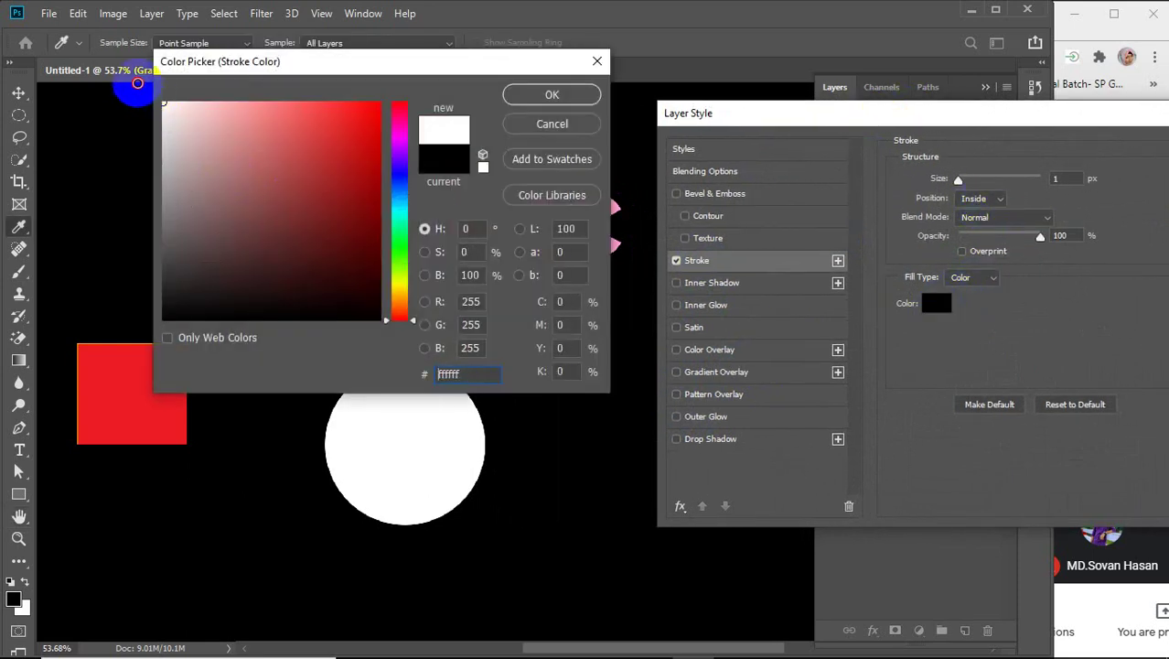
pyautogui.click(522, 102)
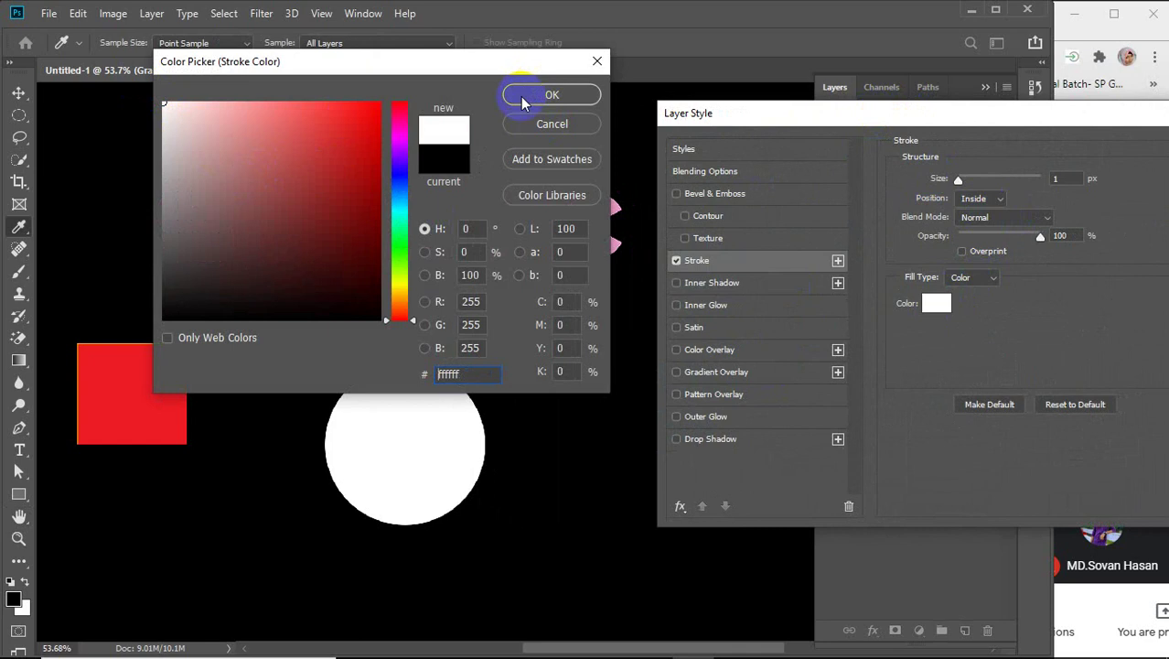
pyautogui.click(396, 208)
pyautogui.moveTo(313, 112); pyautogui.dragTo(384, 65)
pyautogui.click(540, 95)
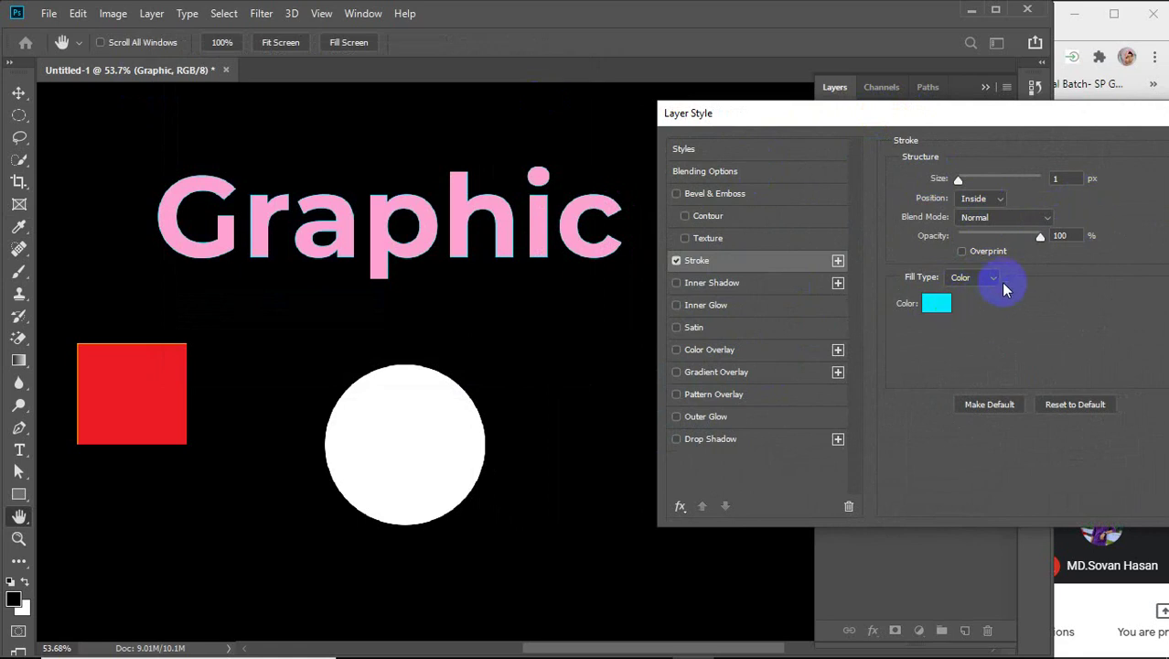
# Set the text stroke's size to 5 px
pyautogui.click(959, 180)
pyautogui.moveTo(961, 184); pyautogui.dragTo(967, 181)
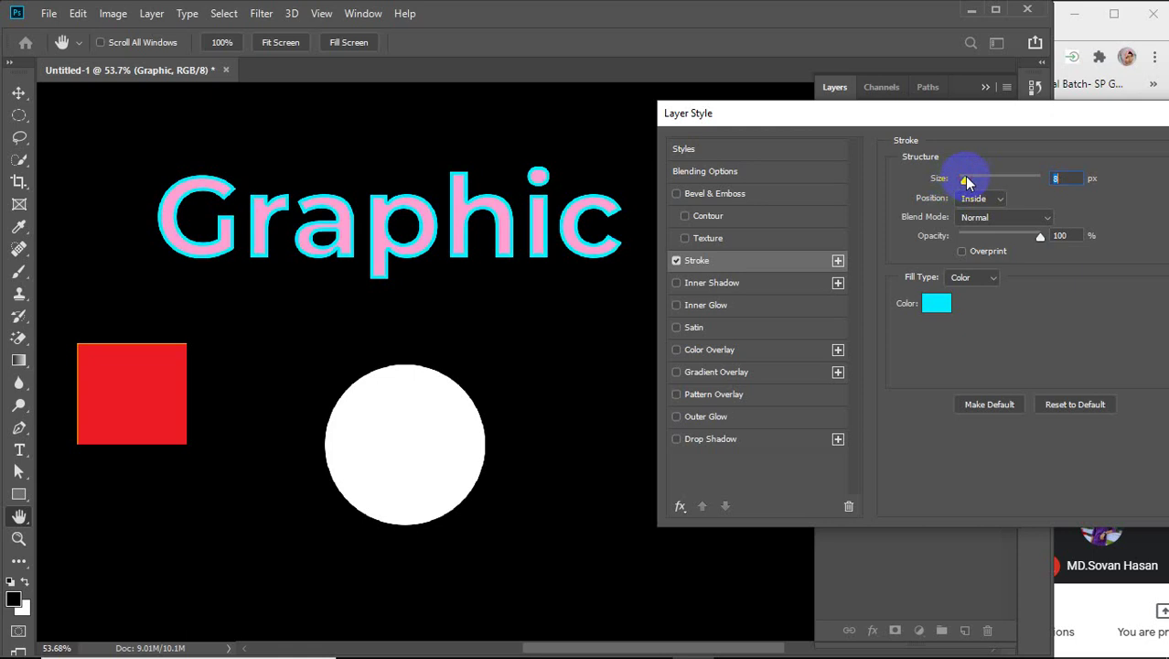
pyautogui.click(1072, 179)
pyautogui.press('Down')
pyautogui.press('Down')
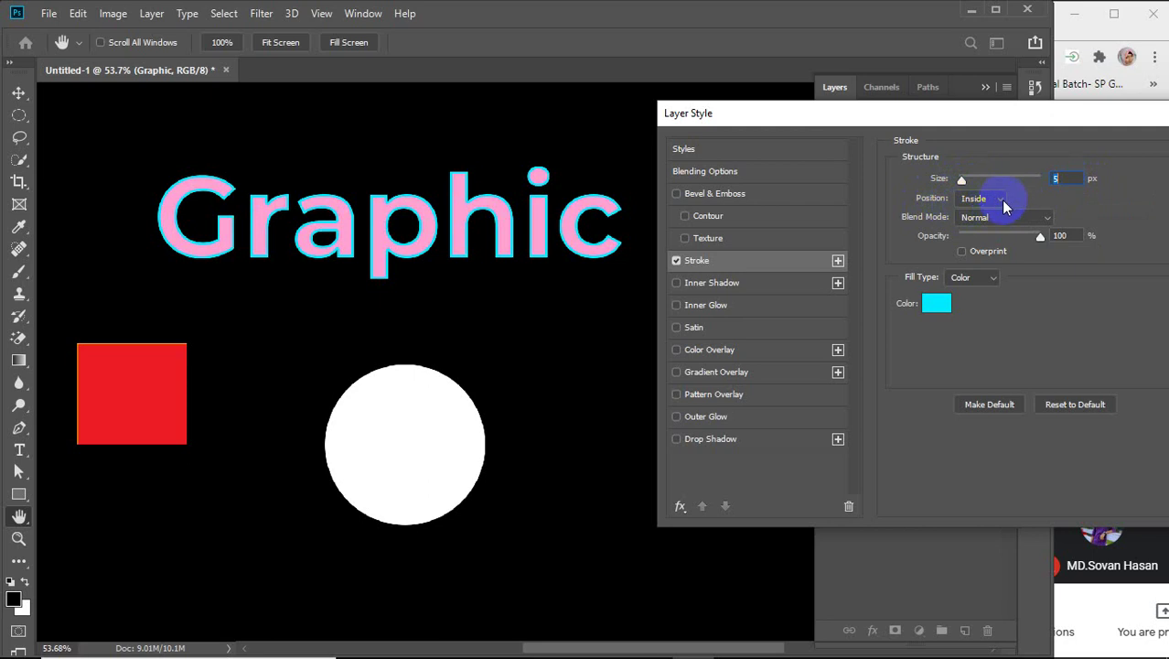
# Compare the Outside, Inside and Center positions for the text stroke and set it to Outside
pyautogui.click(997, 200)
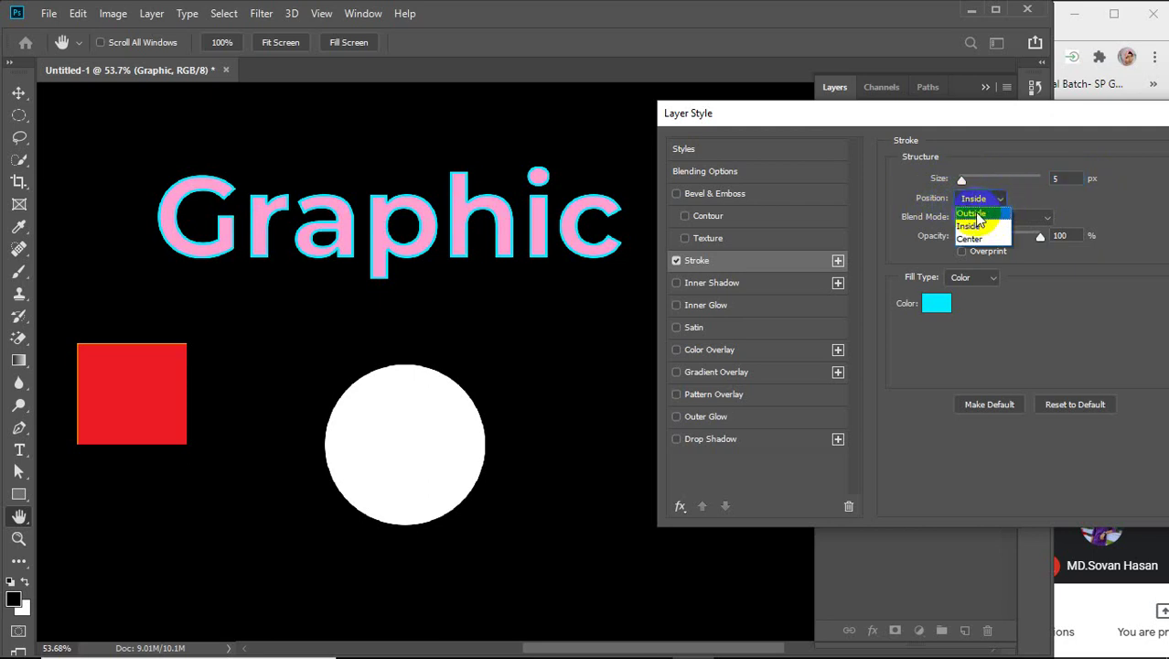
pyautogui.click(976, 213)
pyautogui.click(984, 198)
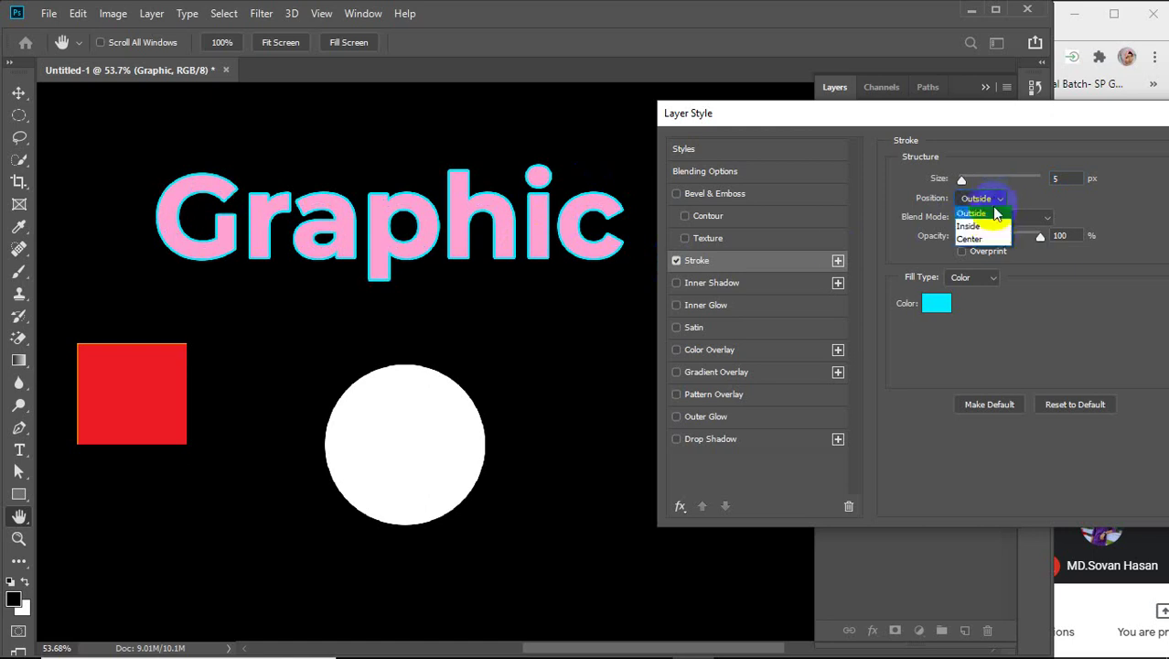
pyautogui.click(990, 226)
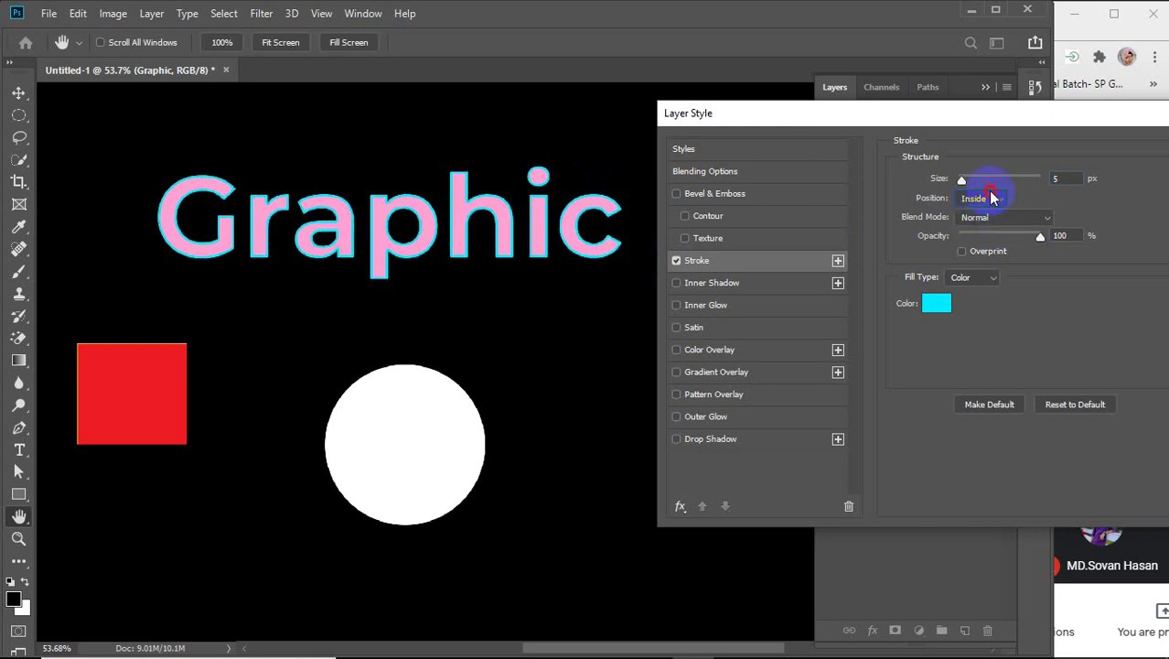
pyautogui.click(984, 198)
pyautogui.click(985, 240)
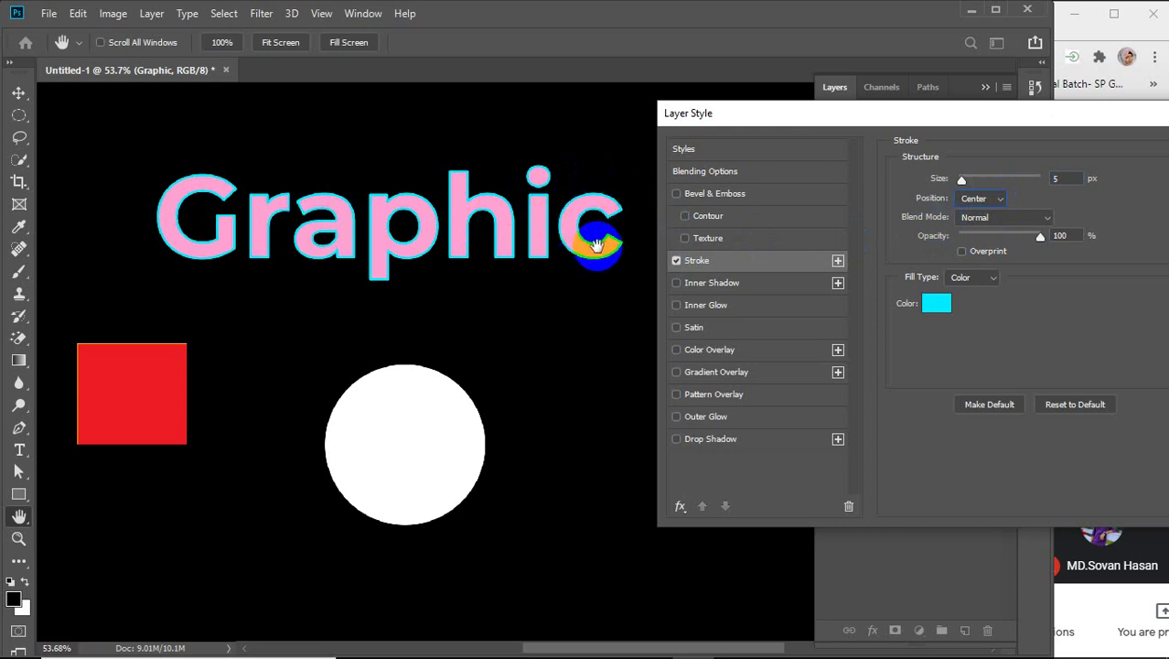
pyautogui.click(993, 200)
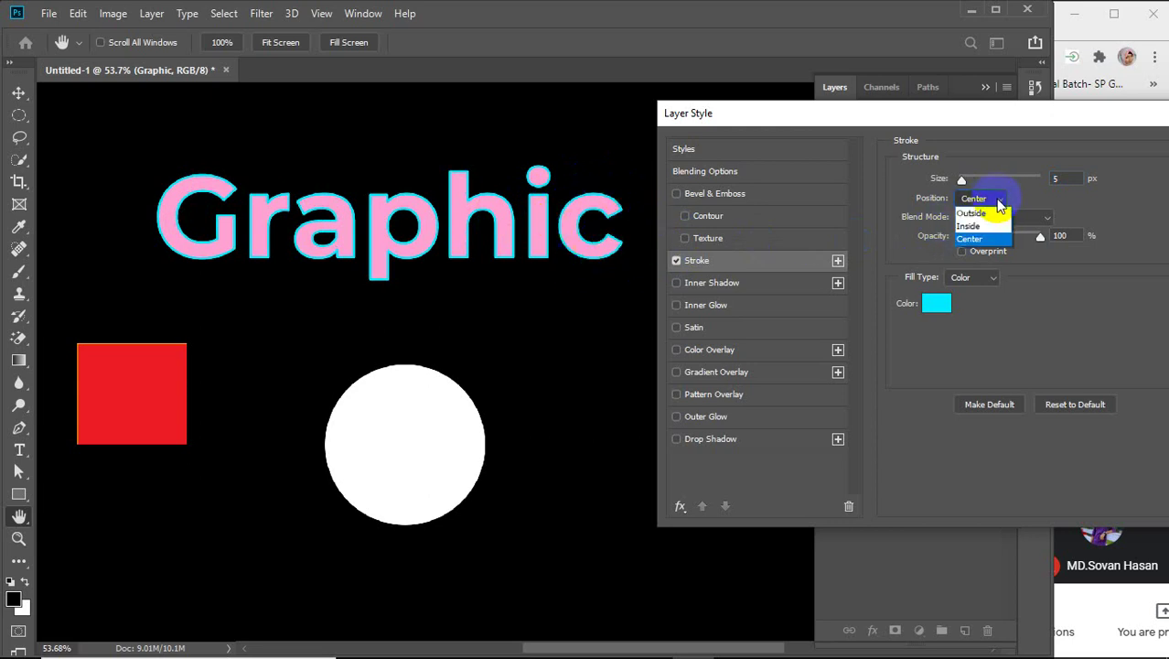
pyautogui.click(974, 213)
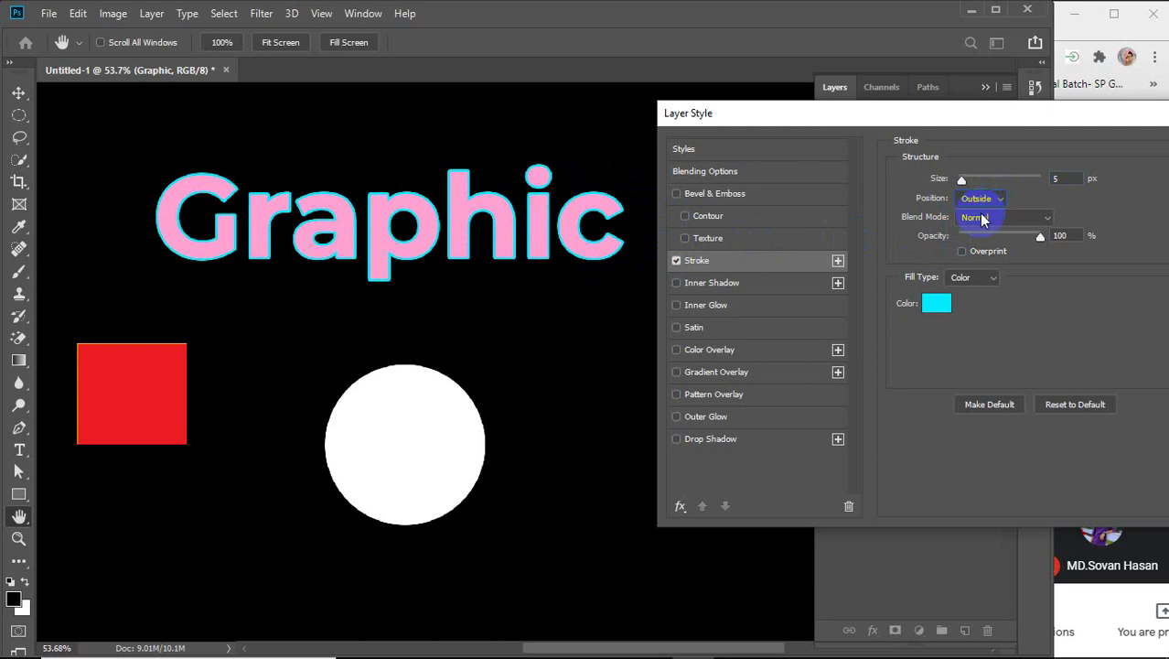
# Try the Dissolve and Screen blend modes on the text stroke, and return it to Normal
pyautogui.click(1043, 219)
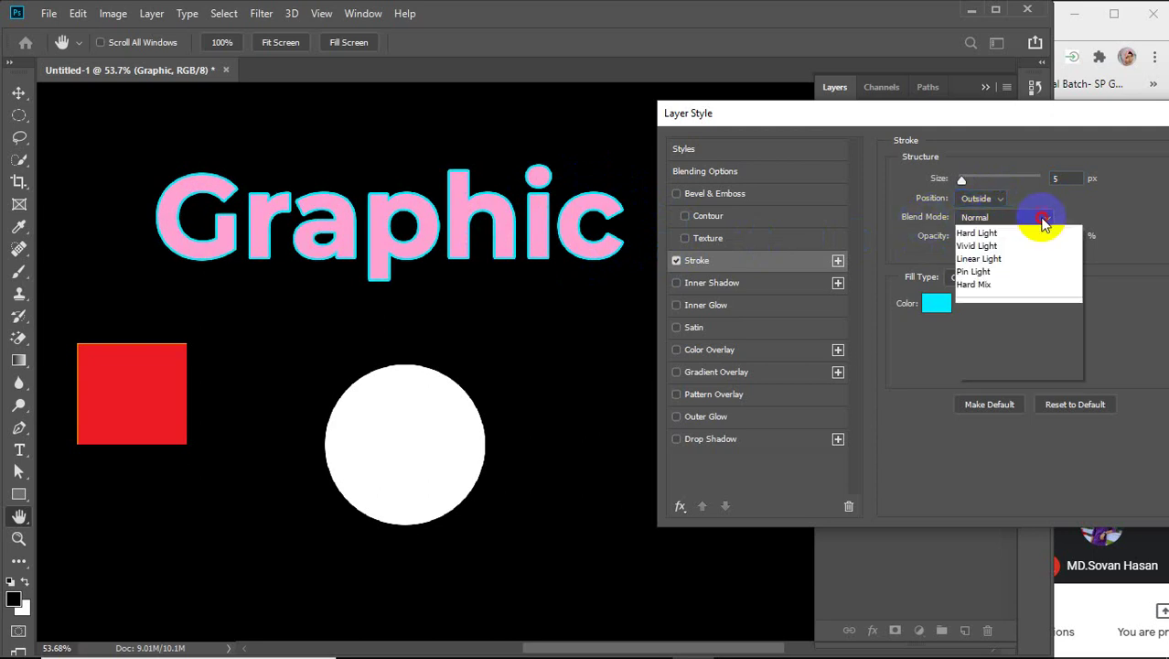
pyautogui.click(1004, 248)
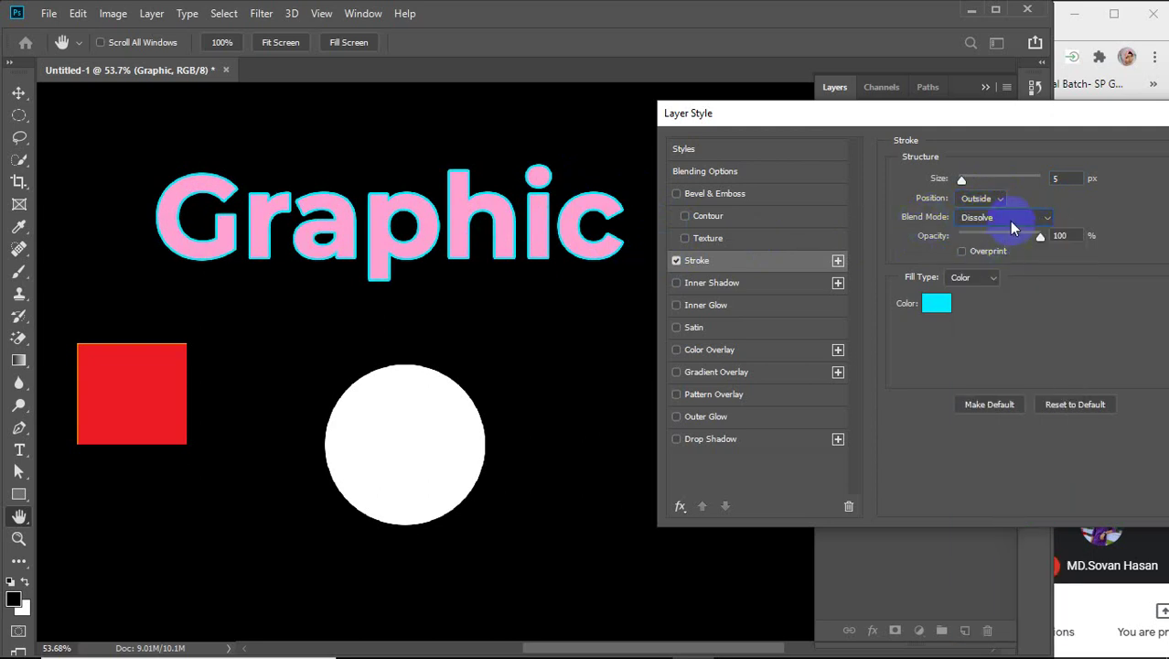
pyautogui.click(1011, 219)
pyautogui.click(983, 355)
pyautogui.click(1001, 217)
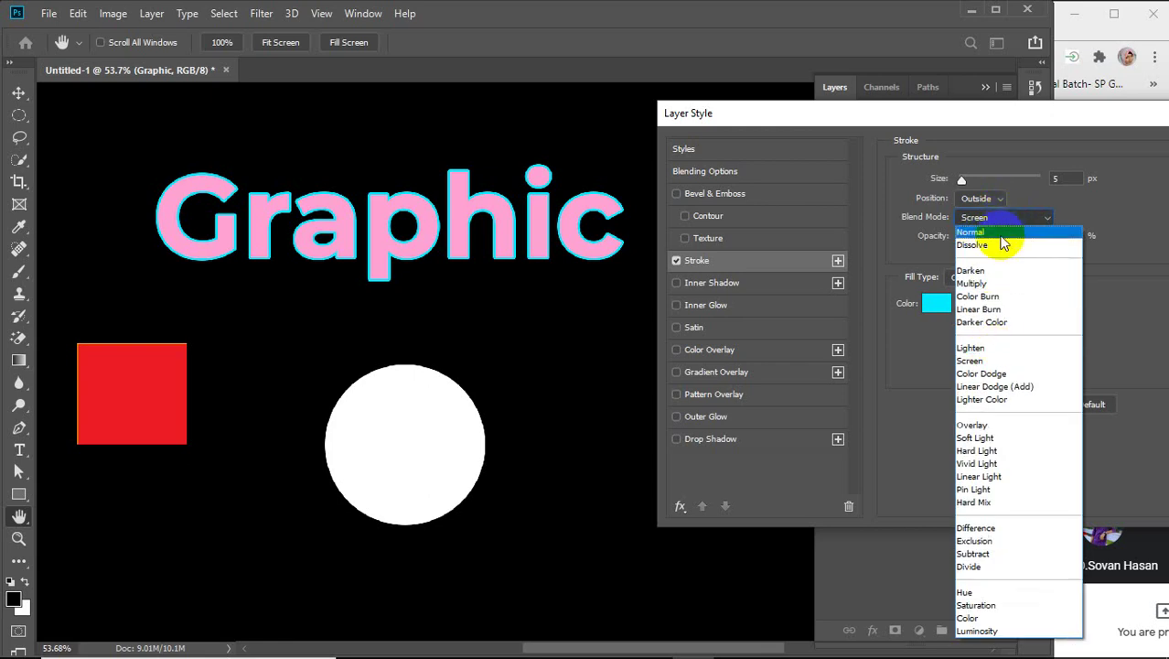
pyautogui.click(1001, 233)
# Try the stroke's opacity slider, leave it at 100%, and enable Overprint
pyautogui.moveTo(1037, 240)
pyautogui.mouseDown()
pyautogui.moveTo(1005, 243)
pyautogui.moveTo(1101, 245)
pyautogui.mouseUp()
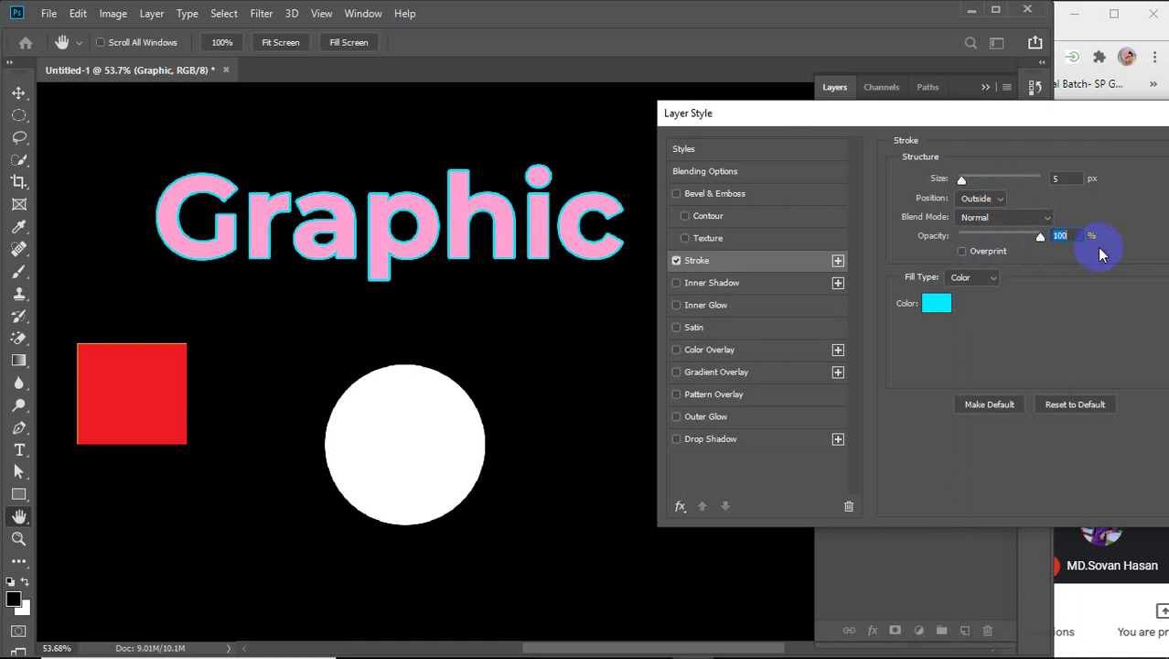
pyautogui.click(962, 252)
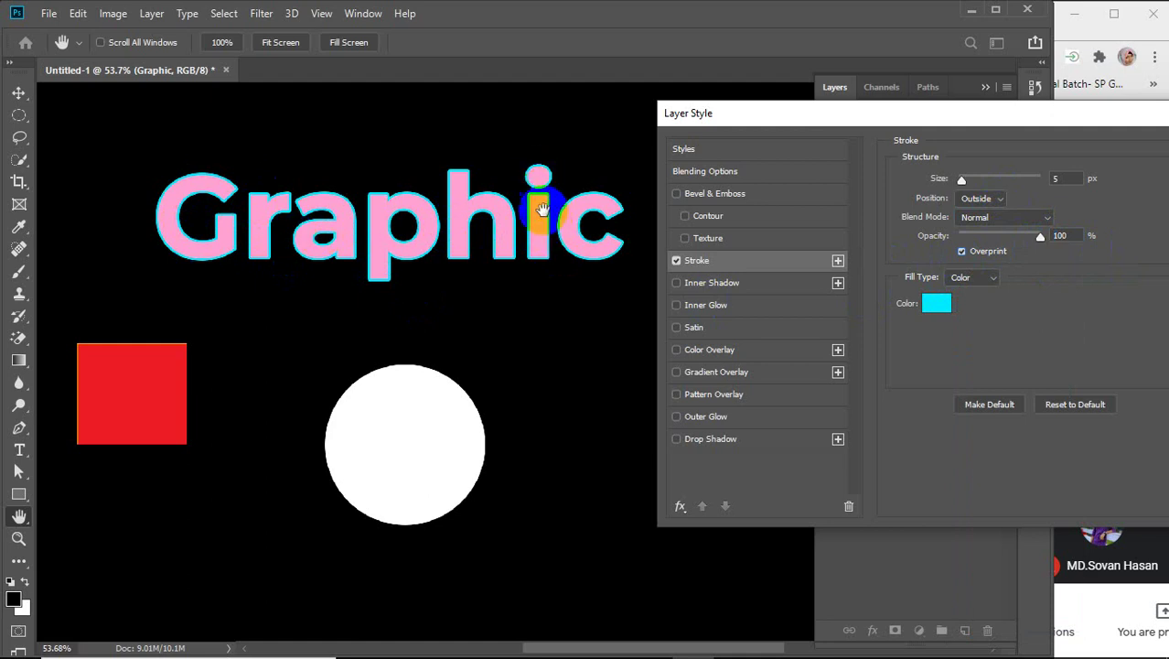
# Turn off Overprint for the text stroke and change its color to magenta (ea00ff)
pyautogui.click(961, 250)
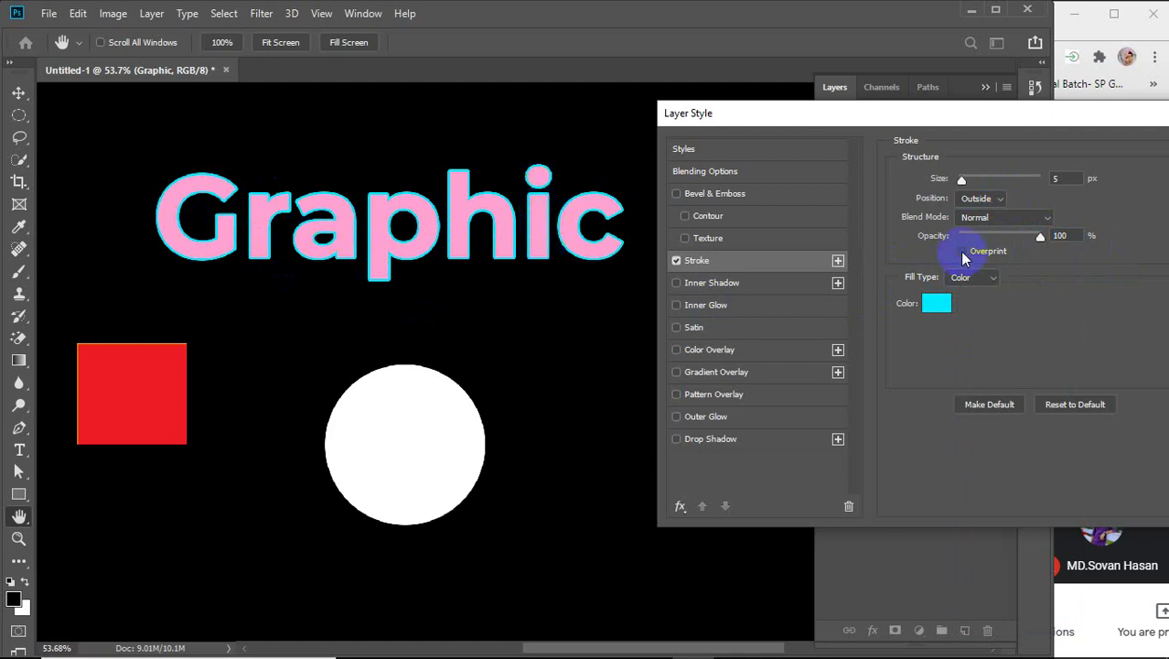
pyautogui.click(936, 303)
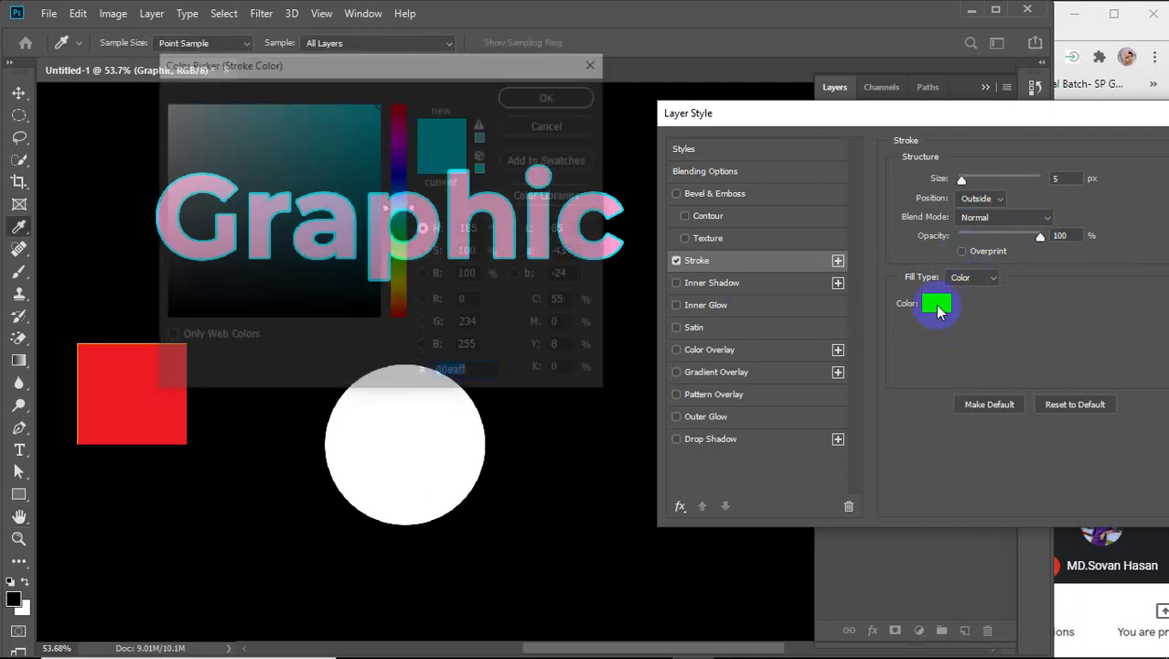
pyautogui.moveTo(399, 194); pyautogui.dragTo(399, 146)
pyautogui.click(517, 96)
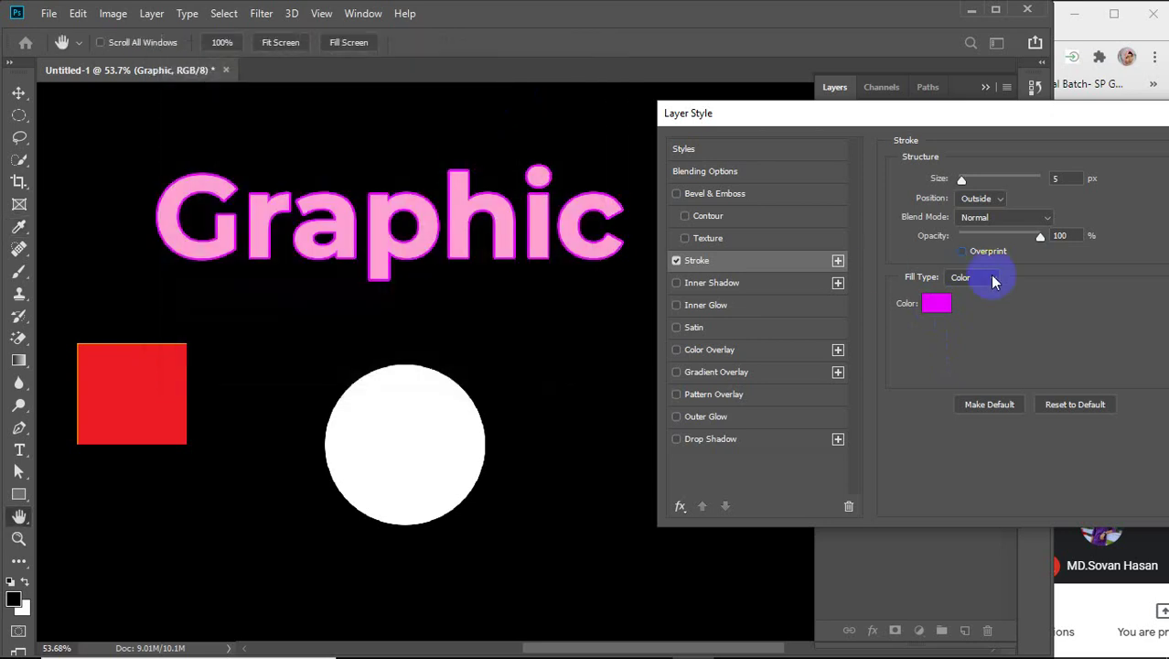
# Change the text stroke's color to yellow, and disable the Stroke effect
pyautogui.click(934, 304)
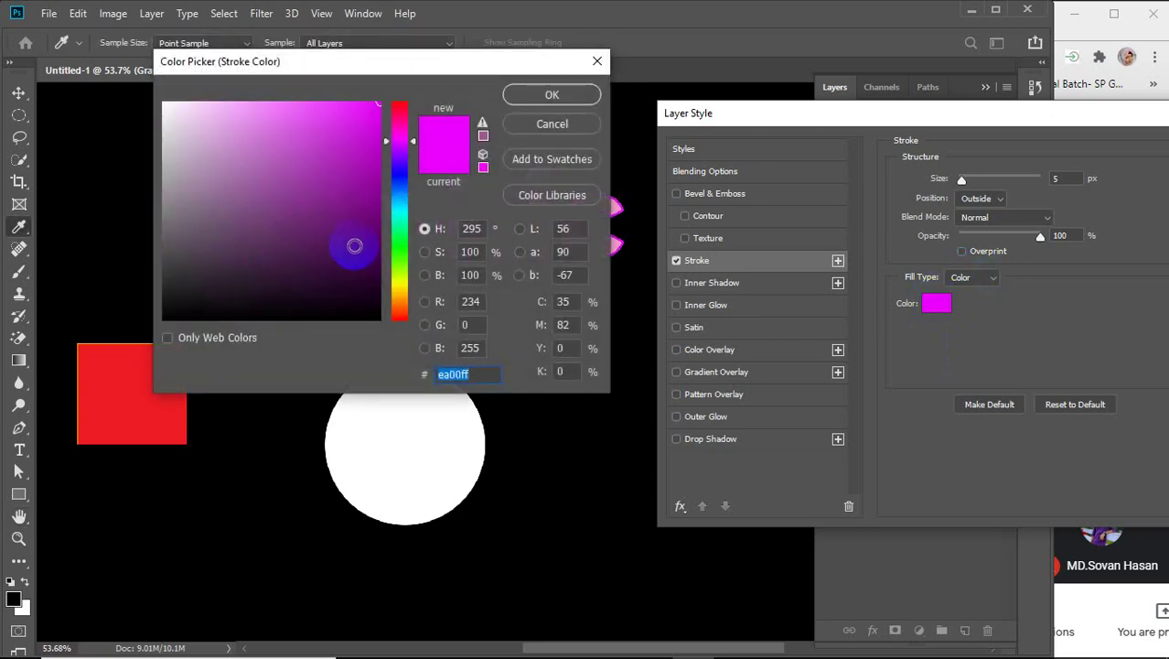
pyautogui.click(399, 293)
pyautogui.click(549, 94)
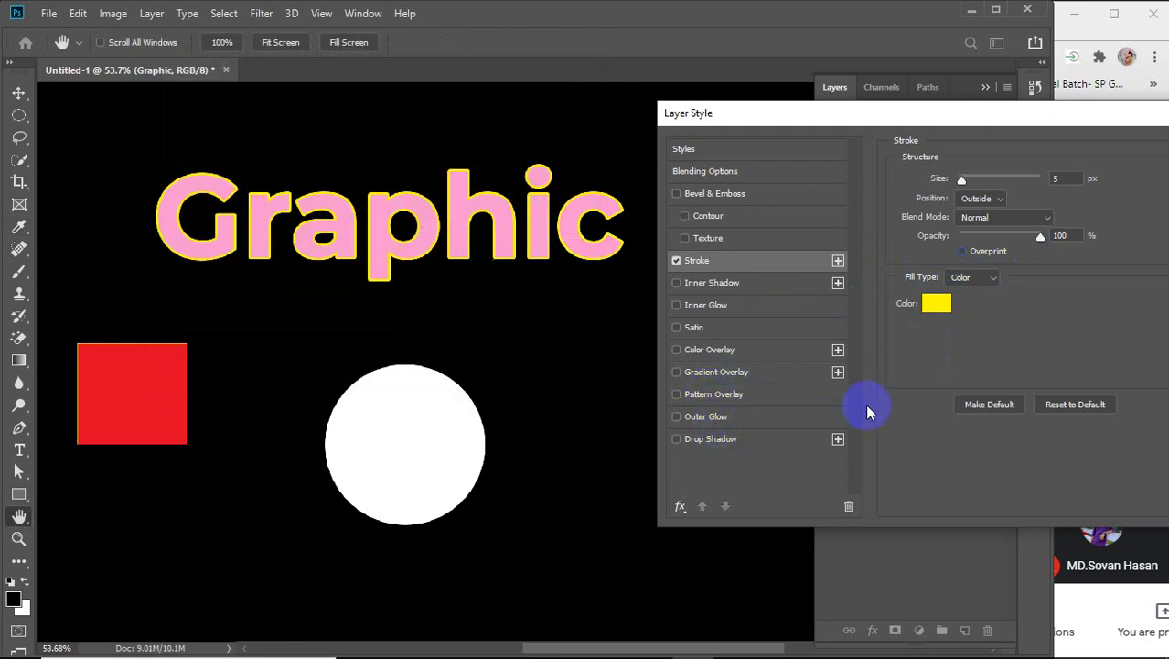
pyautogui.click(676, 260)
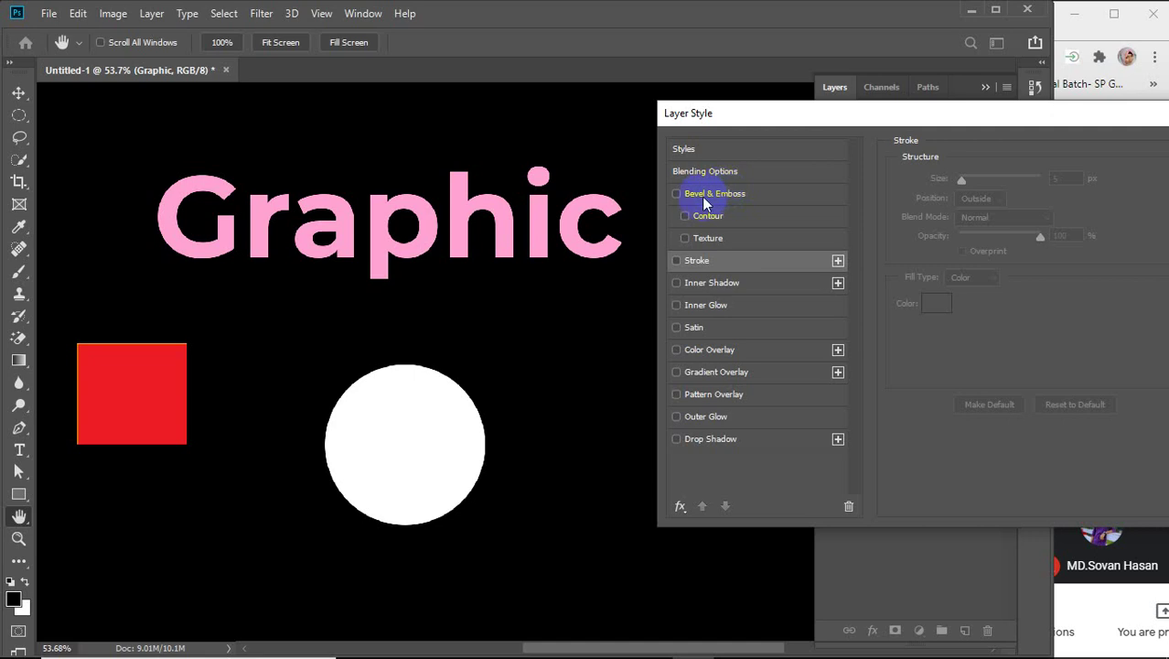
# Try the Bevel & Emboss Texture option on the text, and turn both Texture and Bevel & Emboss off
pyautogui.click(697, 239)
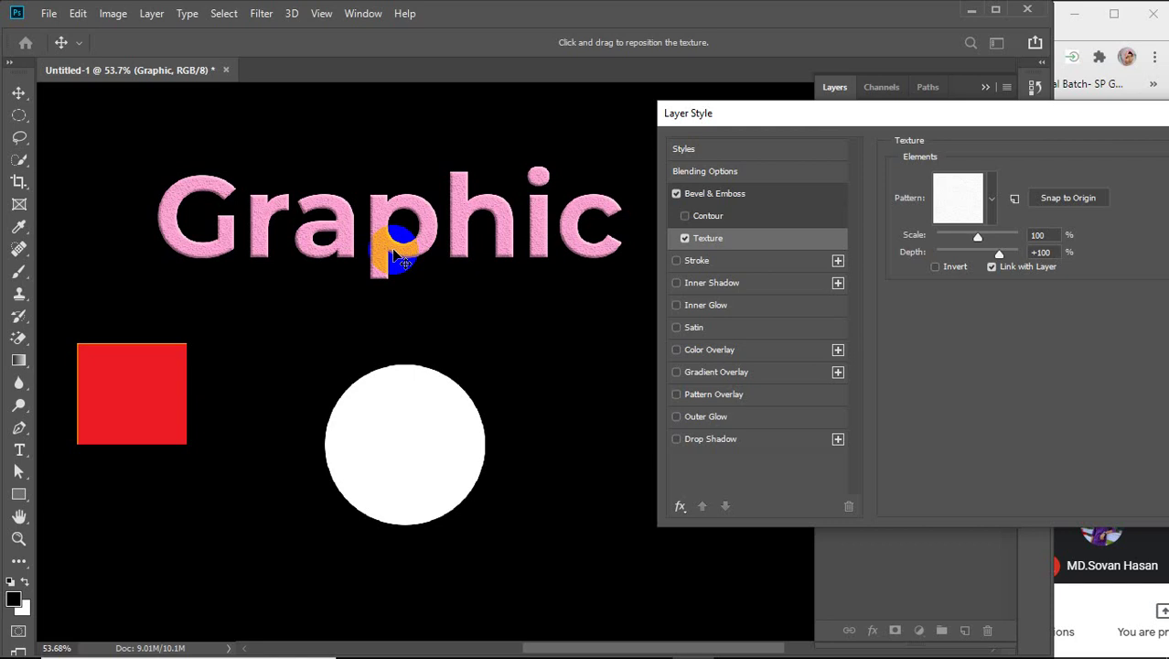
pyautogui.click(684, 238)
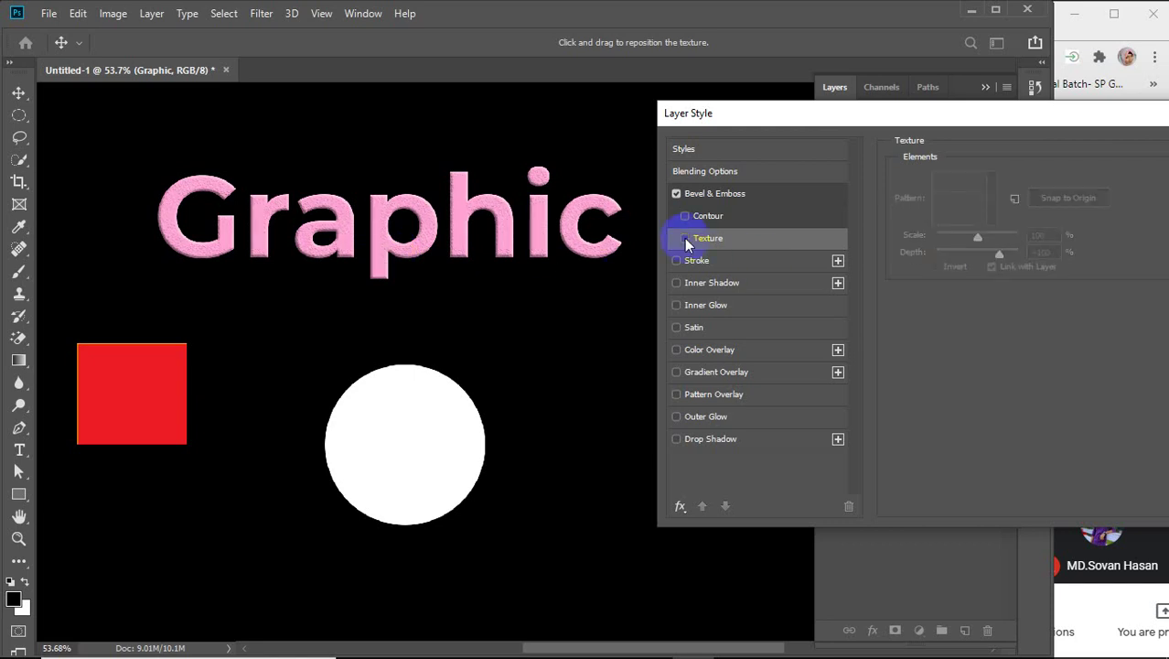
pyautogui.click(676, 193)
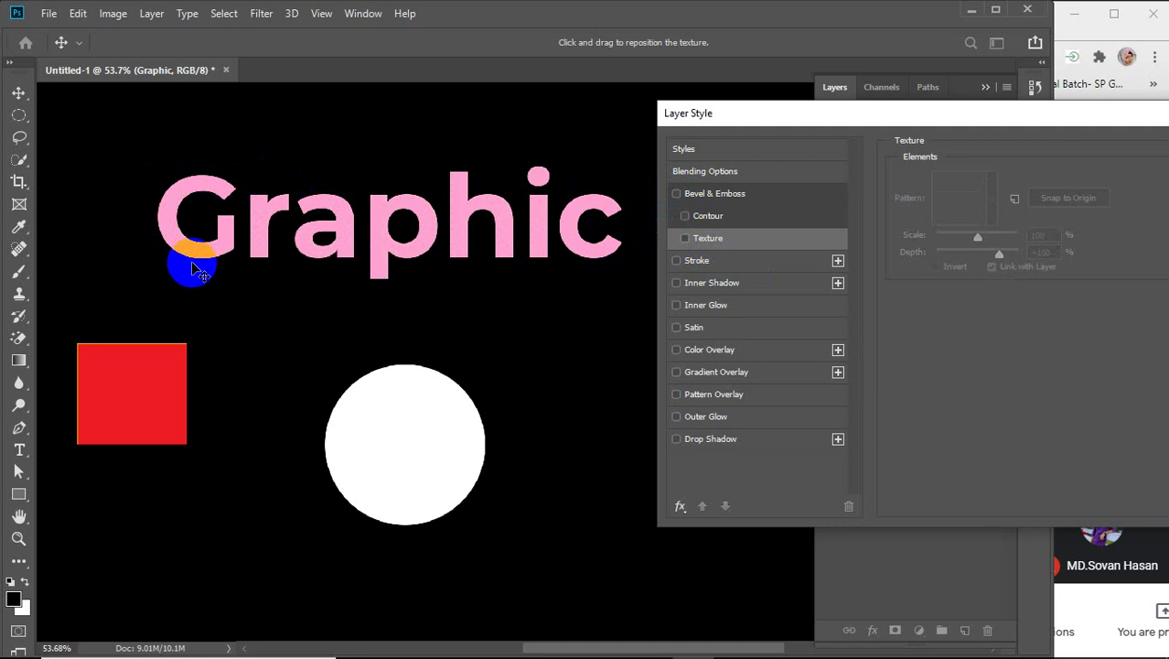
# Enable Bevel & Emboss on the text, try the Emboss and Pillow Emboss styles, and raise the depth to 563%
pyautogui.click(698, 196)
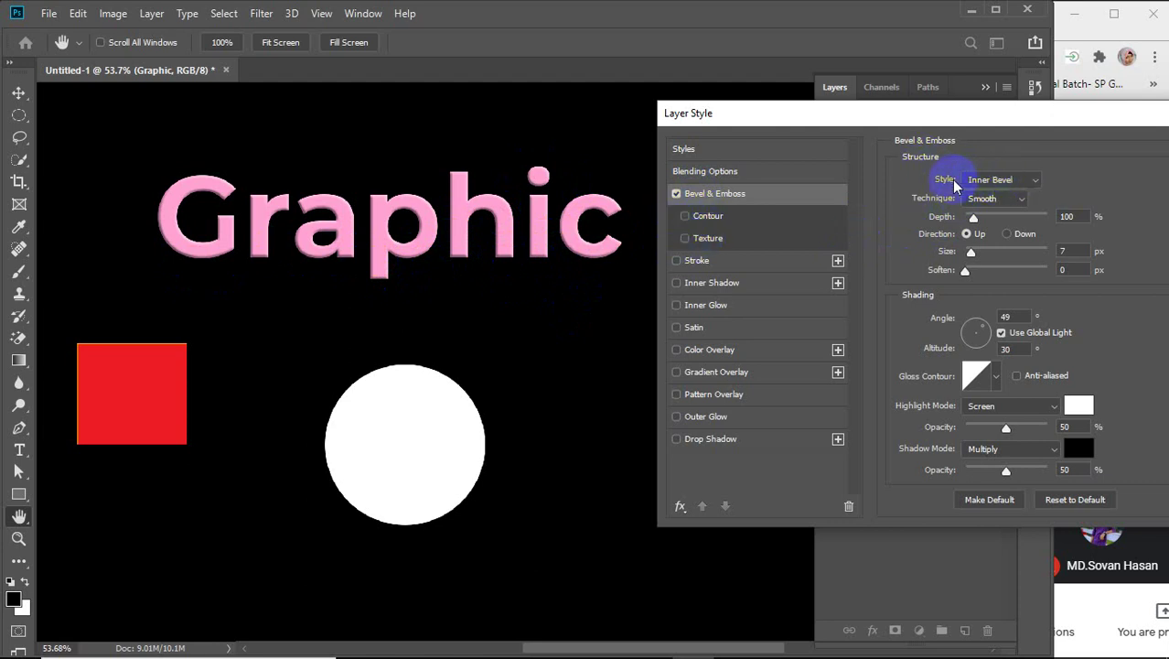
pyautogui.click(1027, 185)
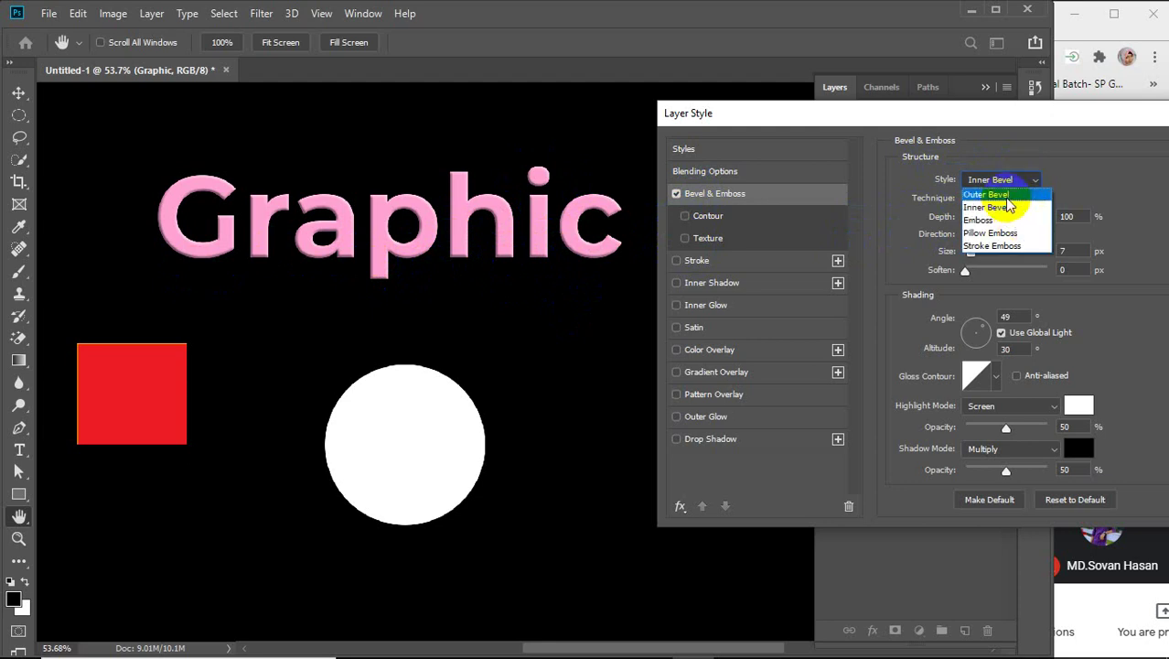
pyautogui.click(1001, 222)
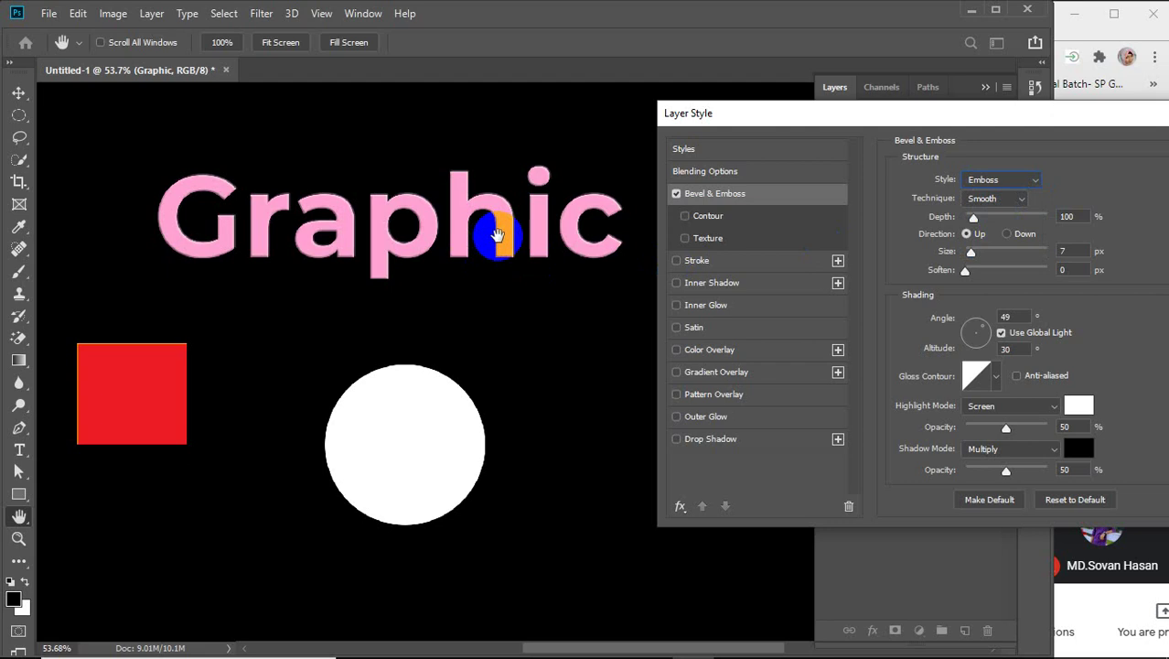
pyautogui.click(999, 180)
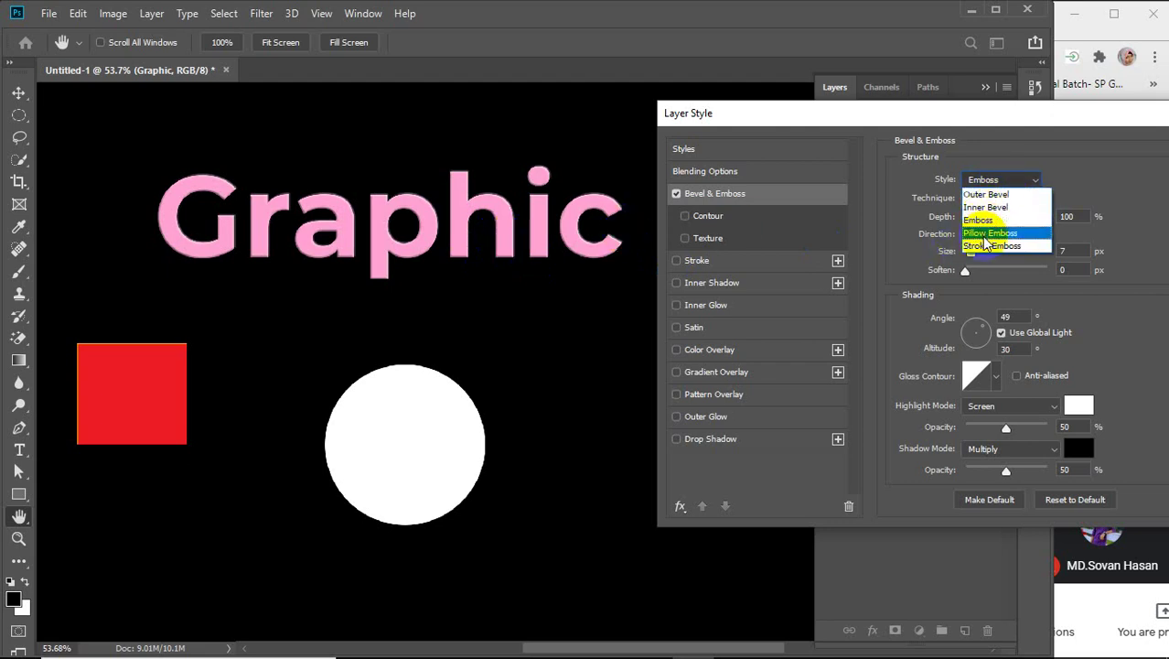
pyautogui.click(988, 234)
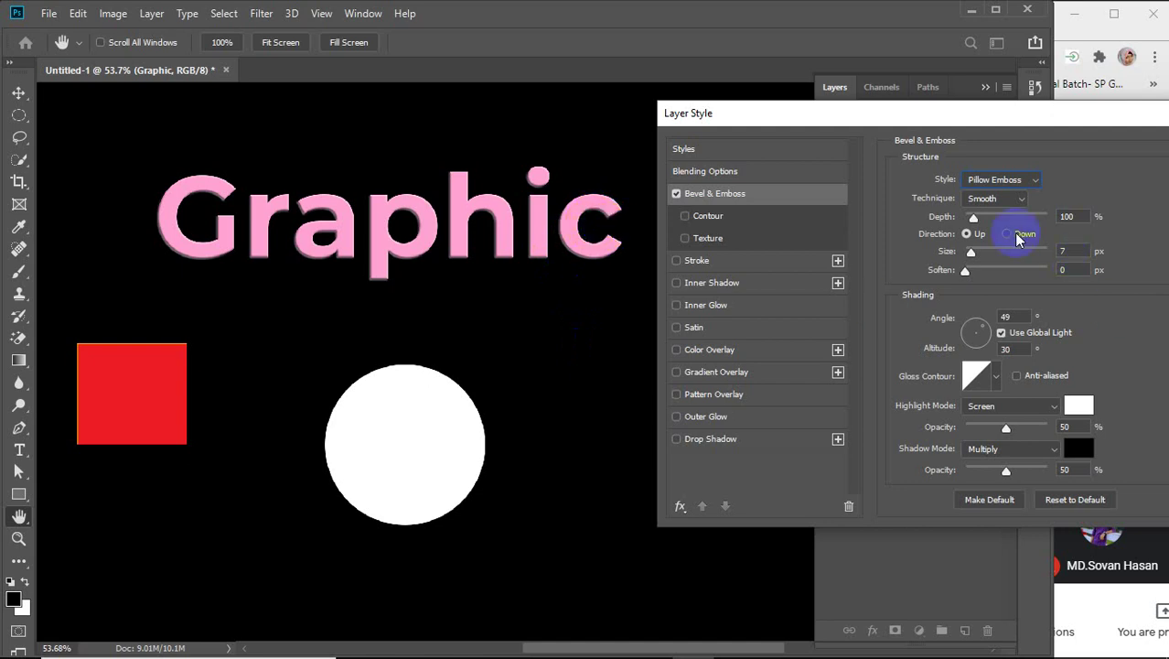
pyautogui.moveTo(973, 218); pyautogui.dragTo(1005, 220)
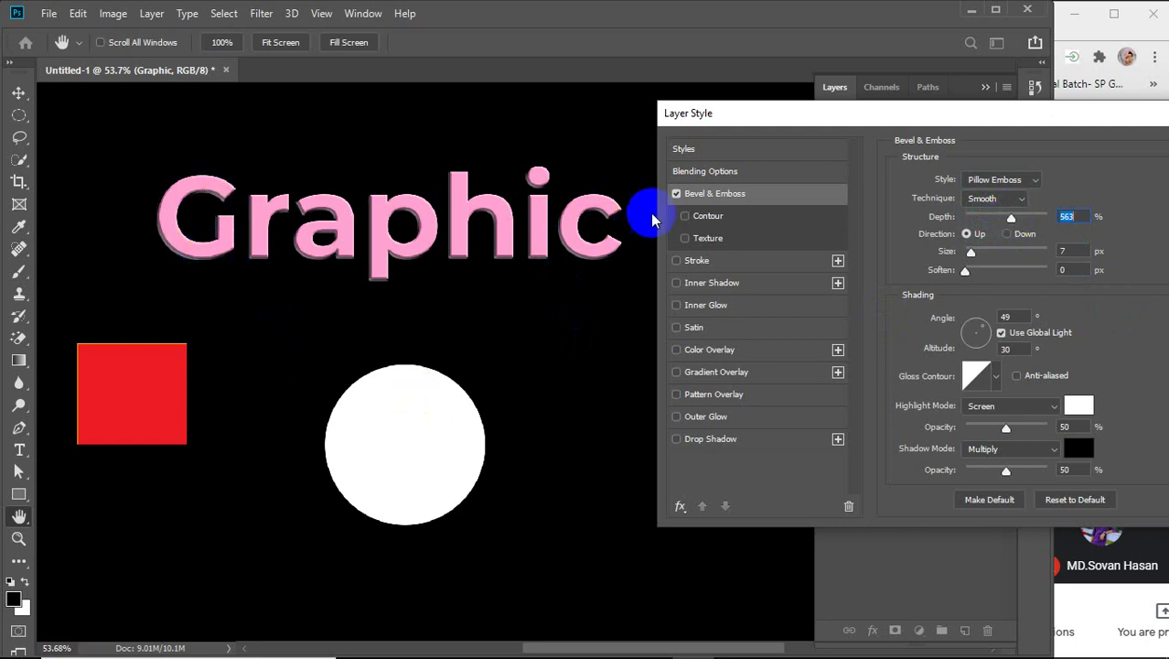
# Compare the Outer Bevel, Inner Bevel, Emboss, Pillow Emboss and Stroke Emboss styles on the text
pyautogui.click(1004, 180)
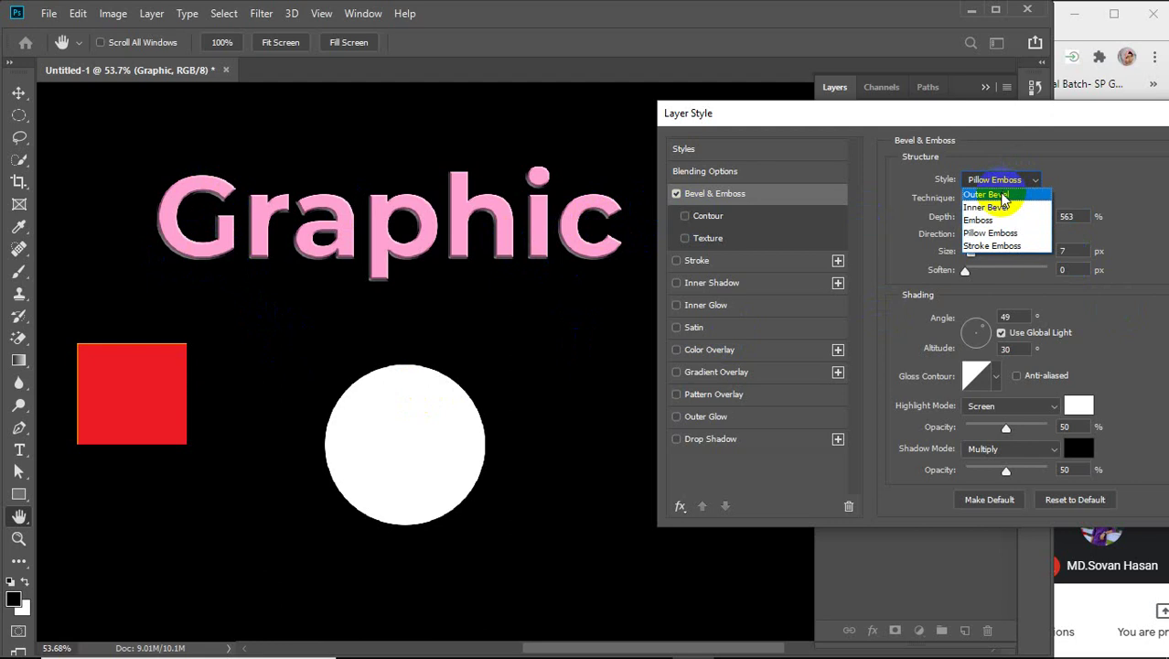
pyautogui.click(999, 194)
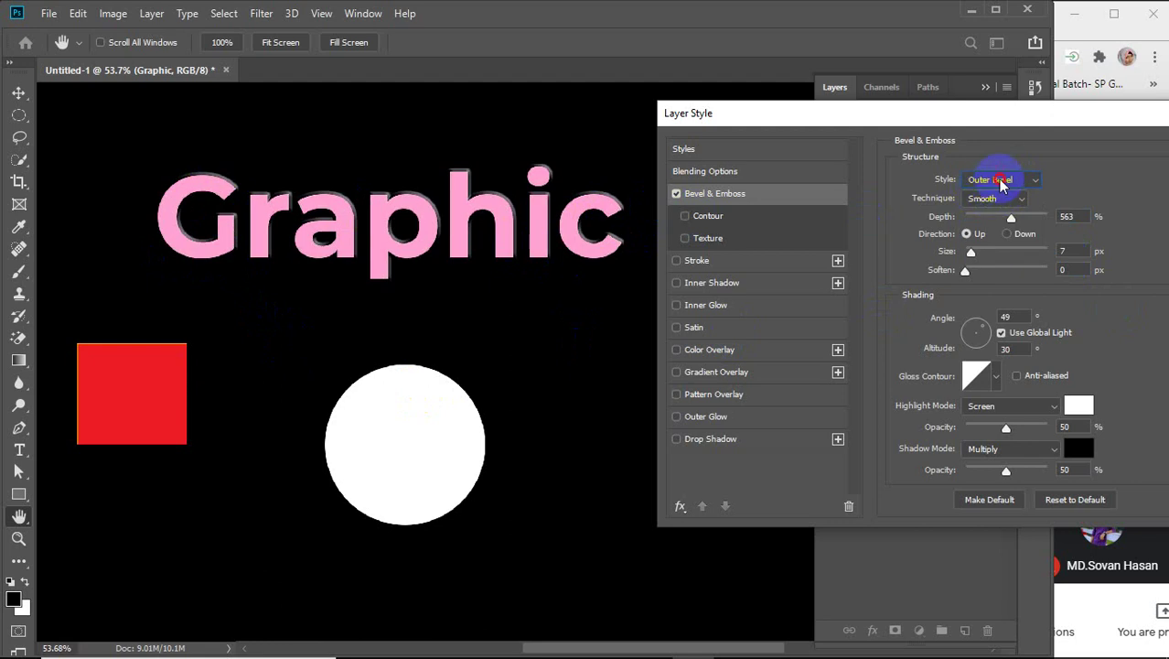
pyautogui.click(1000, 181)
pyautogui.click(980, 211)
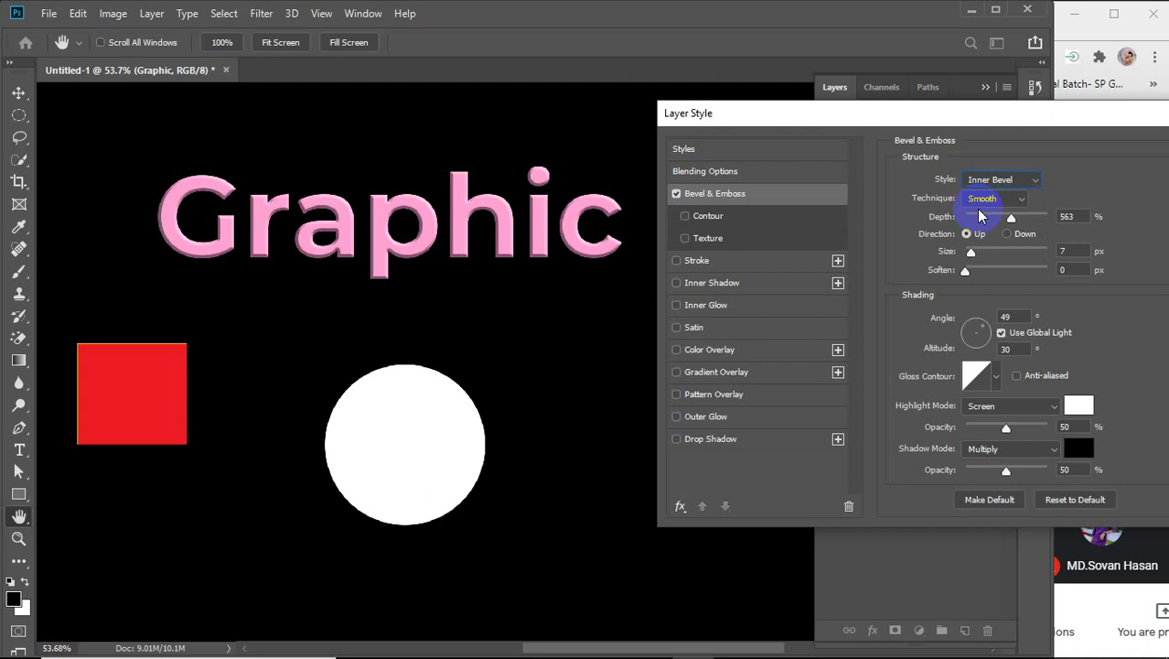
pyautogui.click(1003, 180)
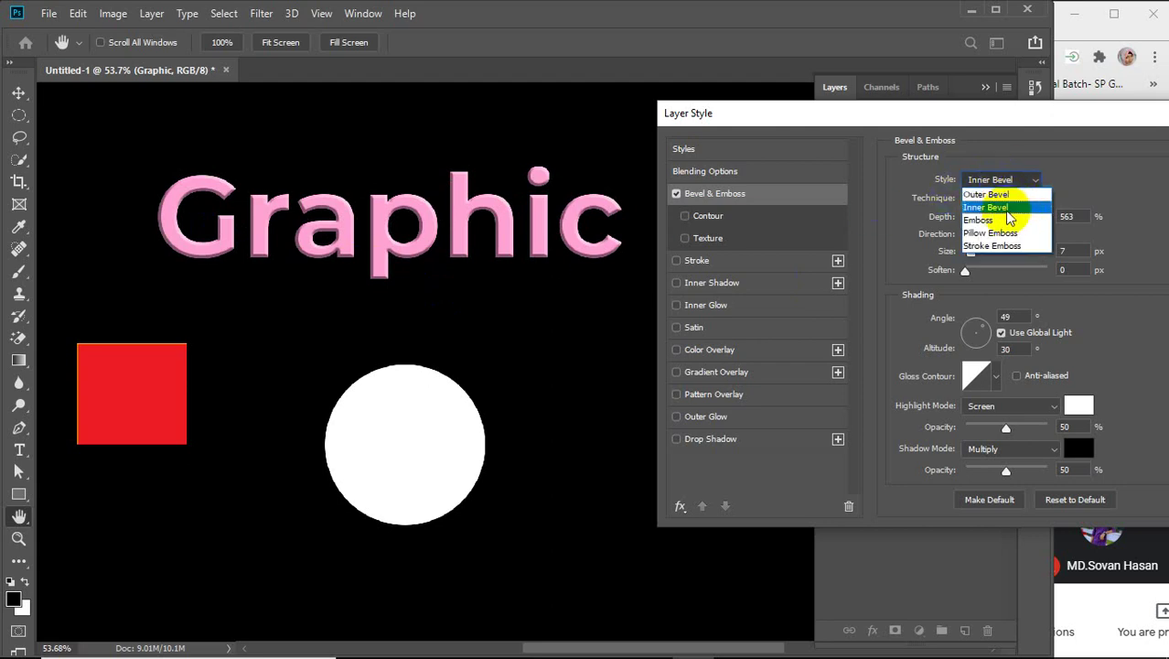
pyautogui.click(996, 221)
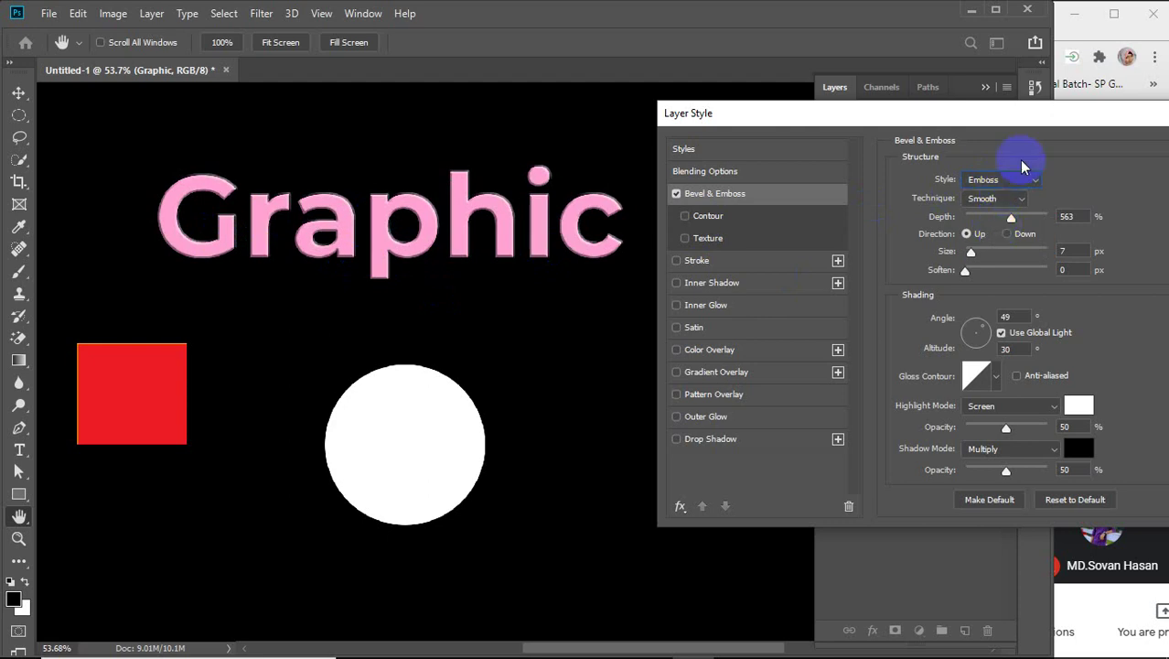
pyautogui.click(1016, 179)
pyautogui.click(992, 233)
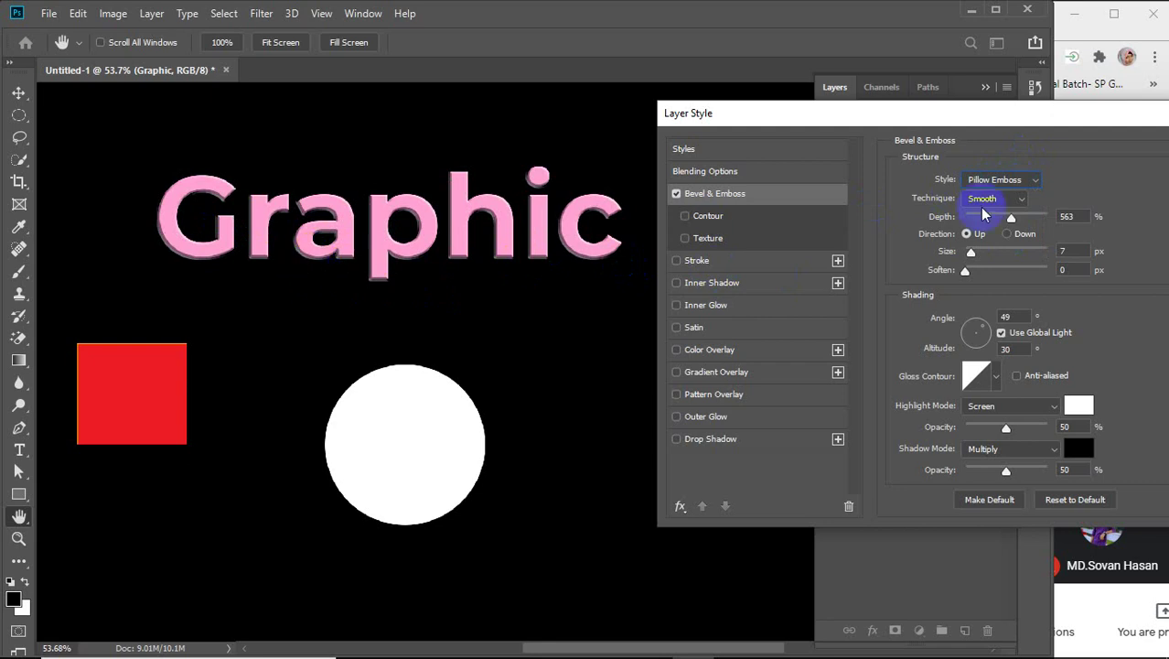
pyautogui.click(1015, 180)
pyautogui.click(992, 245)
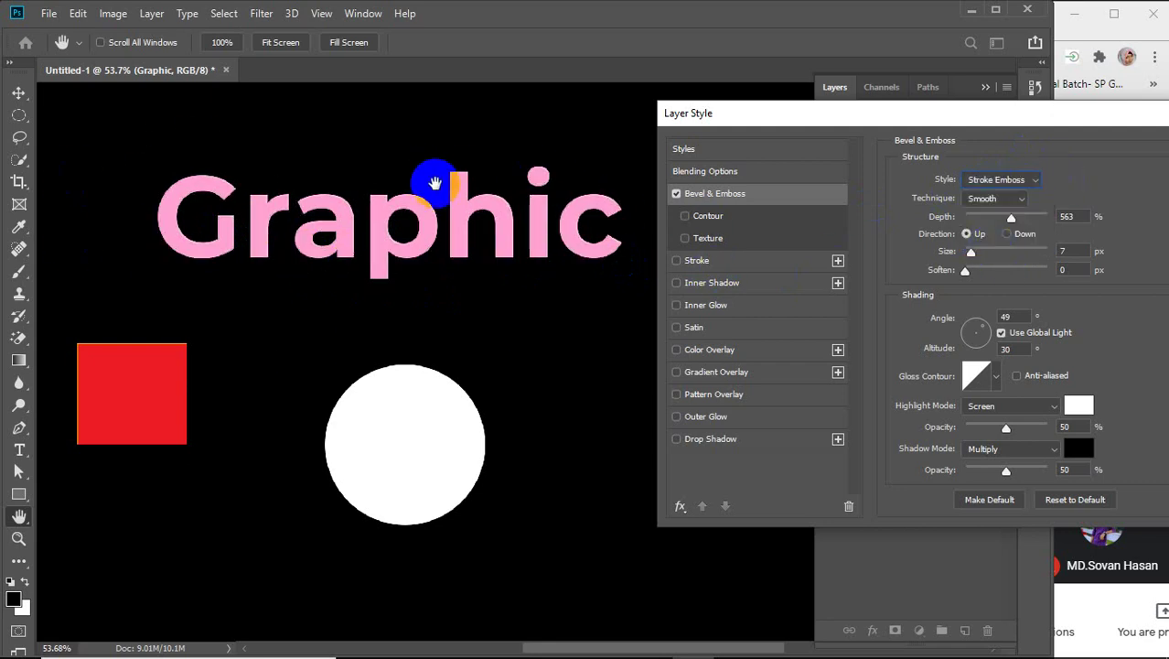
# Set the text's bevel style to Inner Bevel and reduce its depth to 178%
pyautogui.click(1020, 181)
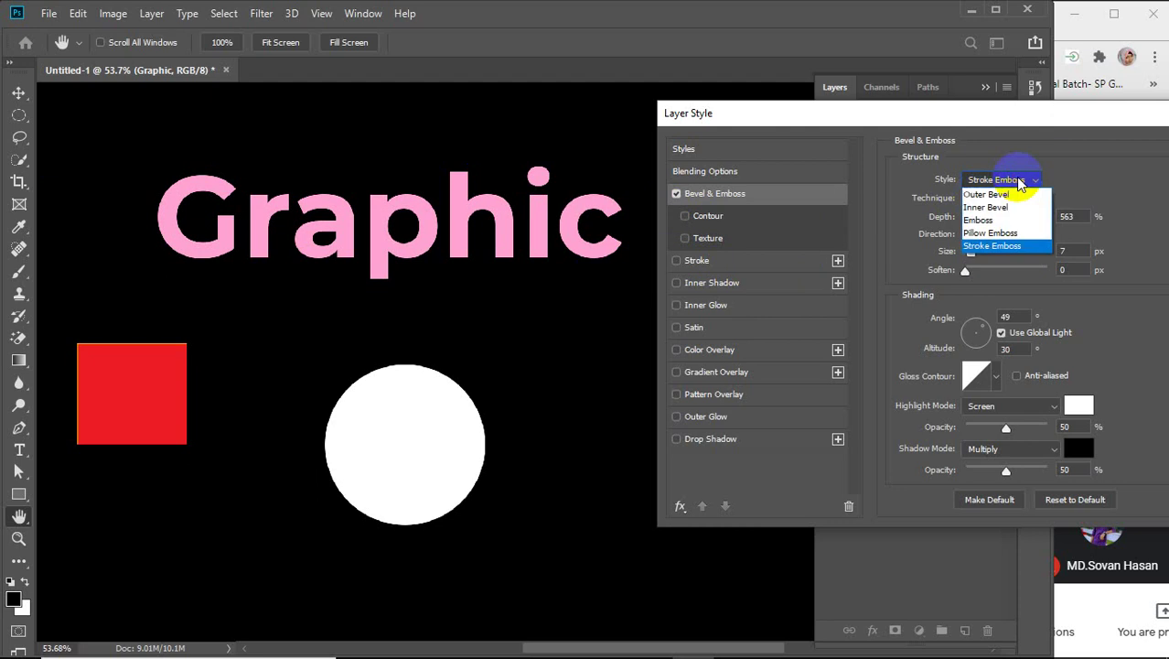
pyautogui.click(1009, 206)
pyautogui.moveTo(1019, 219); pyautogui.dragTo(981, 229)
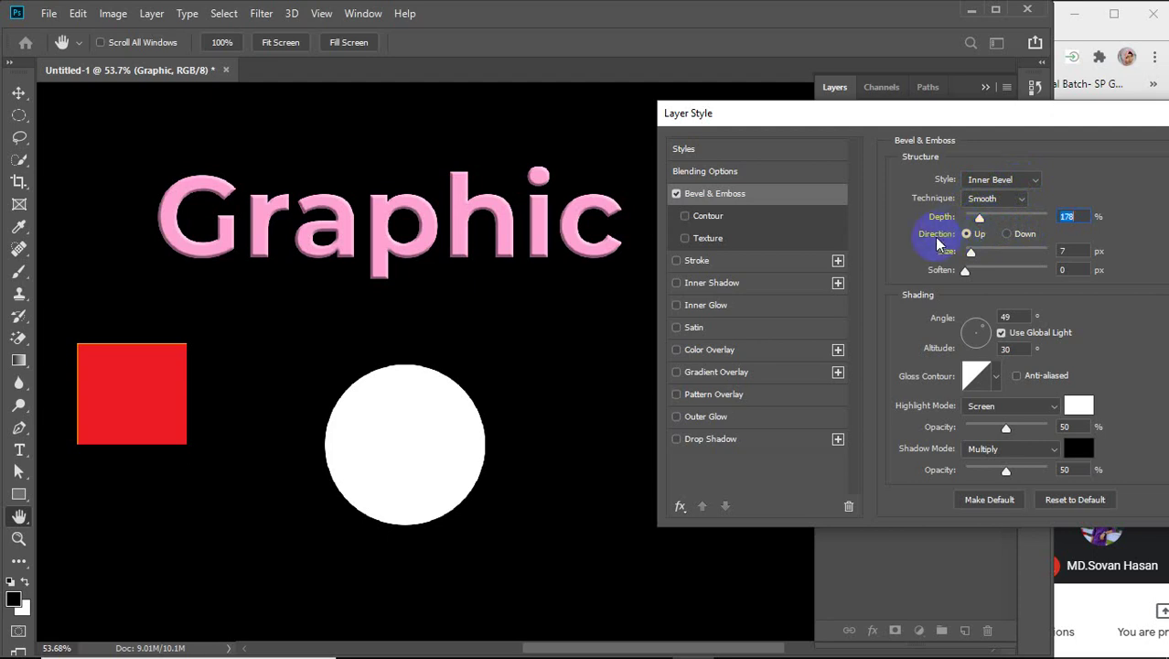
# Compare the Up and Down directions for the text bevel, and leave it set to Up
pyautogui.click(970, 235)
pyautogui.click(1008, 234)
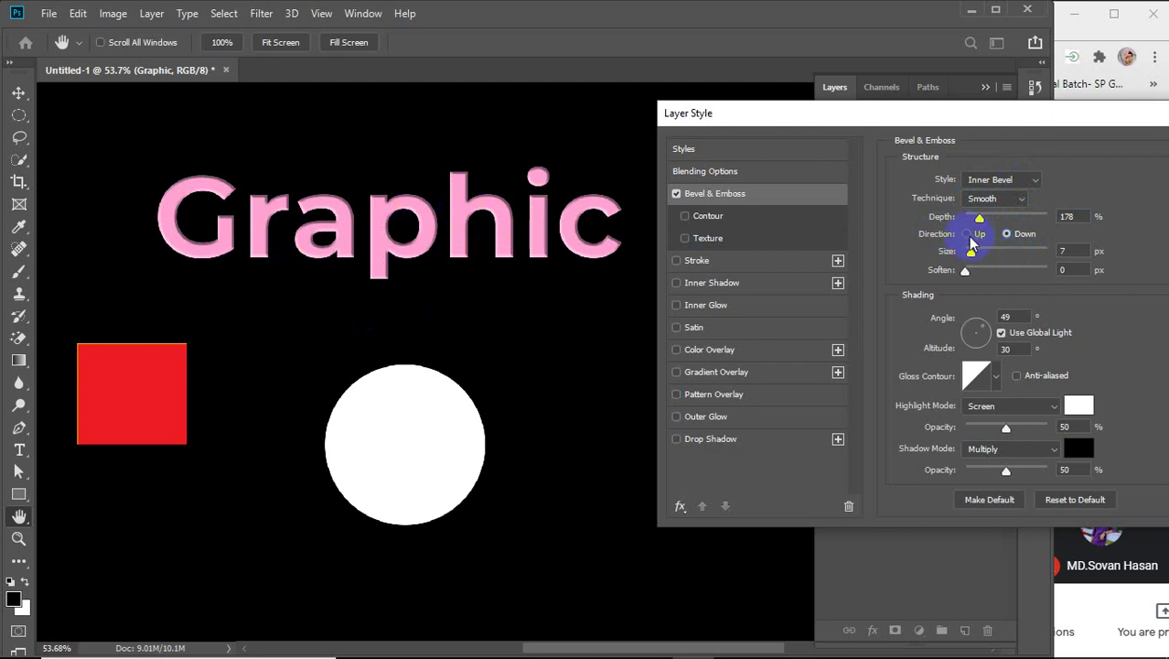
pyautogui.click(968, 234)
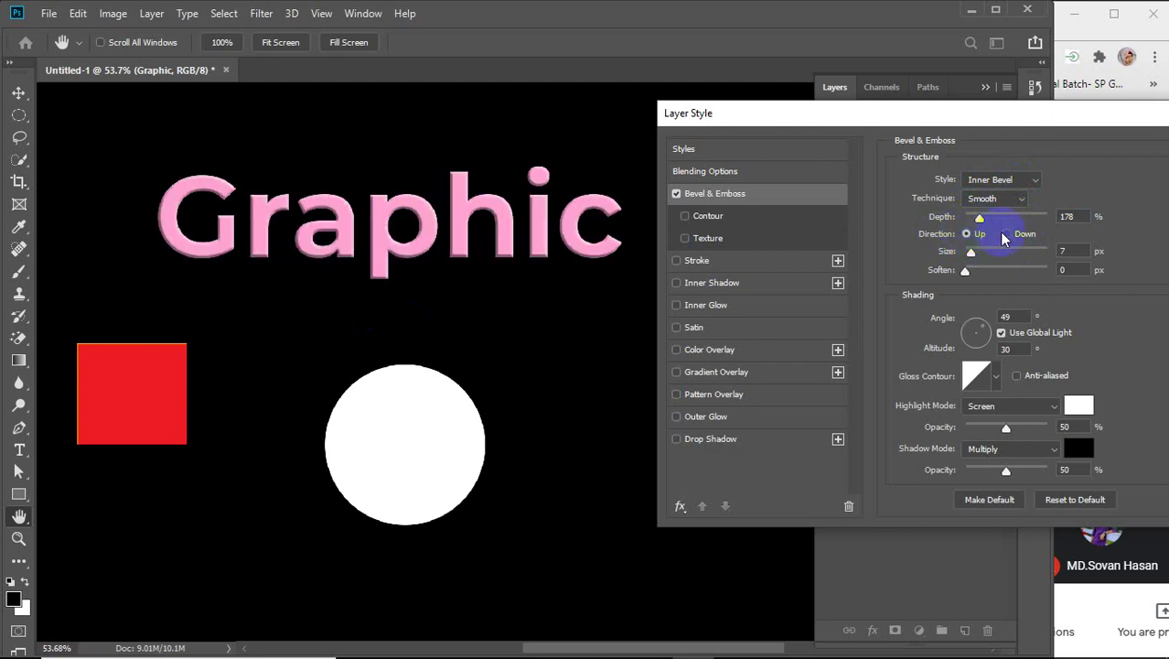
pyautogui.click(1003, 235)
pyautogui.click(967, 235)
# Set the bevel's size to 27 px, try Soften at 0 and 16 px, and leave it at 16 px
pyautogui.moveTo(972, 257); pyautogui.dragTo(981, 253)
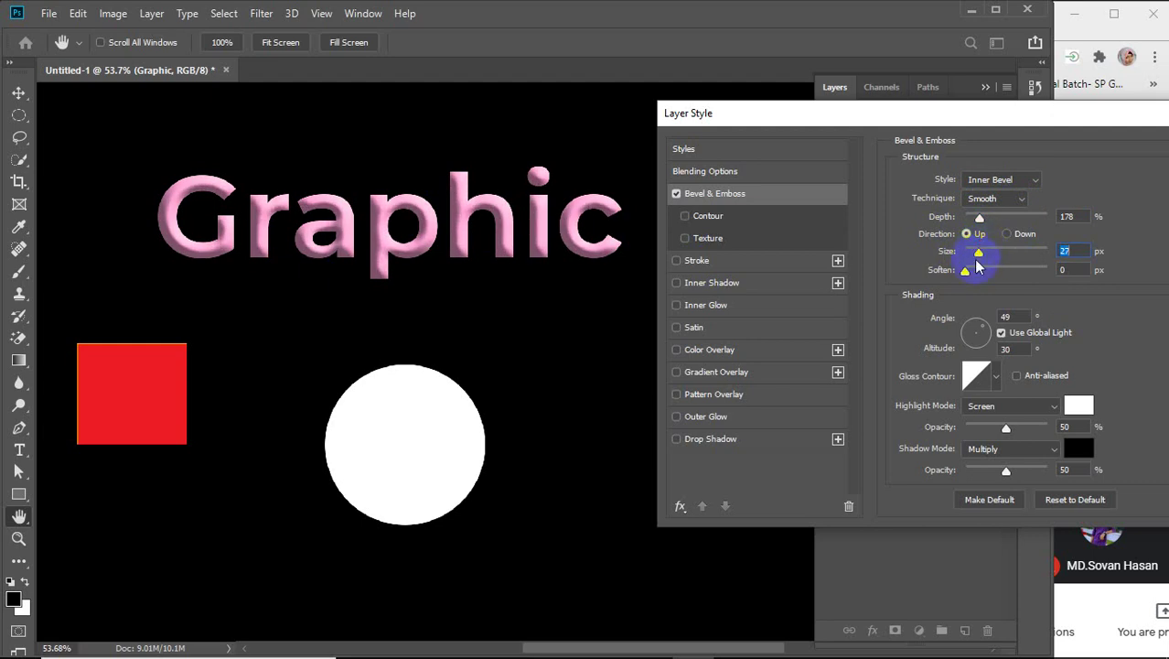
pyautogui.moveTo(968, 274); pyautogui.dragTo(1061, 280)
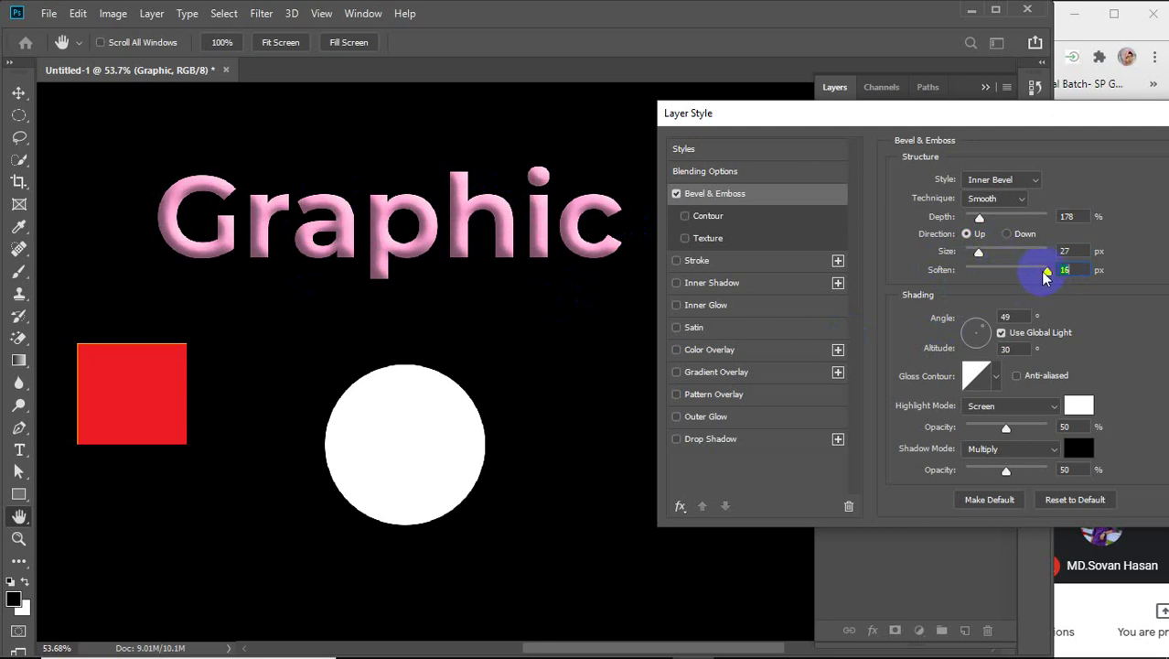
pyautogui.moveTo(1047, 270); pyautogui.dragTo(973, 281)
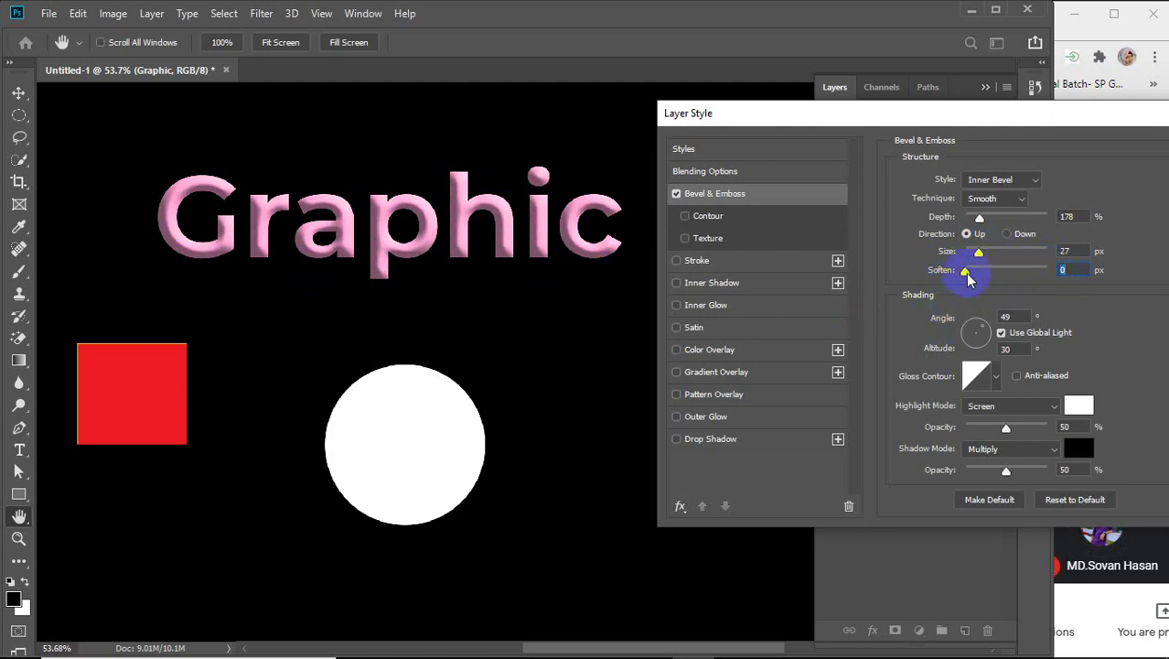
pyautogui.moveTo(967, 271); pyautogui.dragTo(1132, 269)
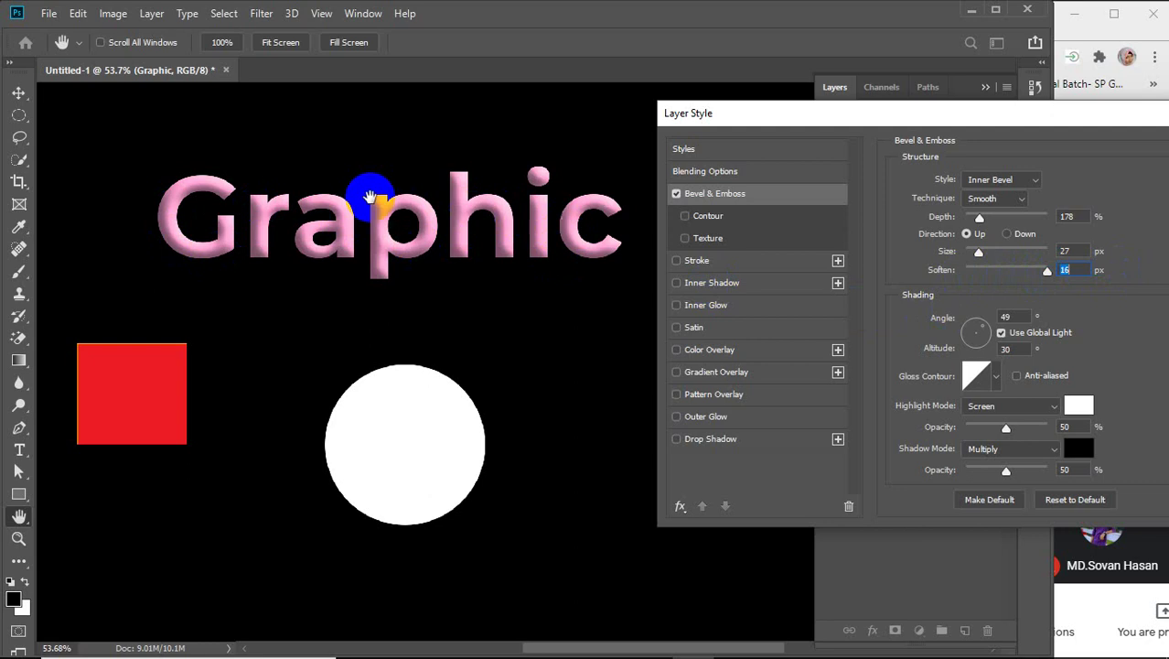
# Try larger bevel sizes up to about 58 px, and reduce the size to 15 px
pyautogui.moveTo(978, 251)
pyautogui.mouseDown()
pyautogui.moveTo(1058, 252)
pyautogui.moveTo(913, 264)
pyautogui.moveTo(977, 247)
pyautogui.moveTo(983, 256)
pyautogui.mouseUp()
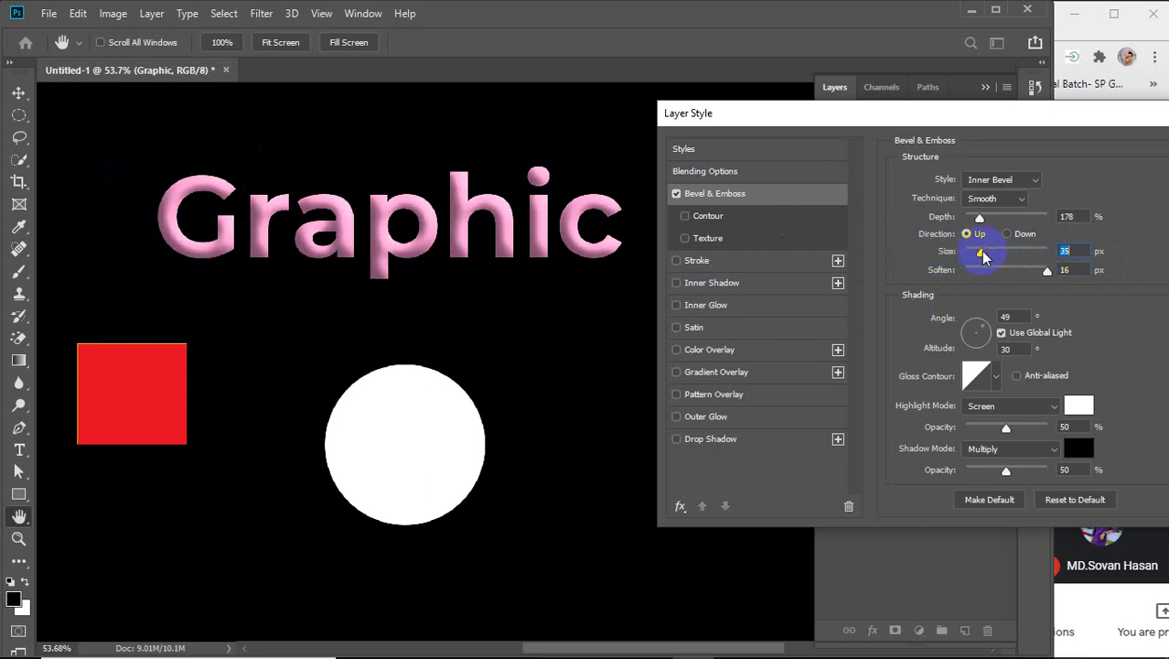
pyautogui.click(1079, 249)
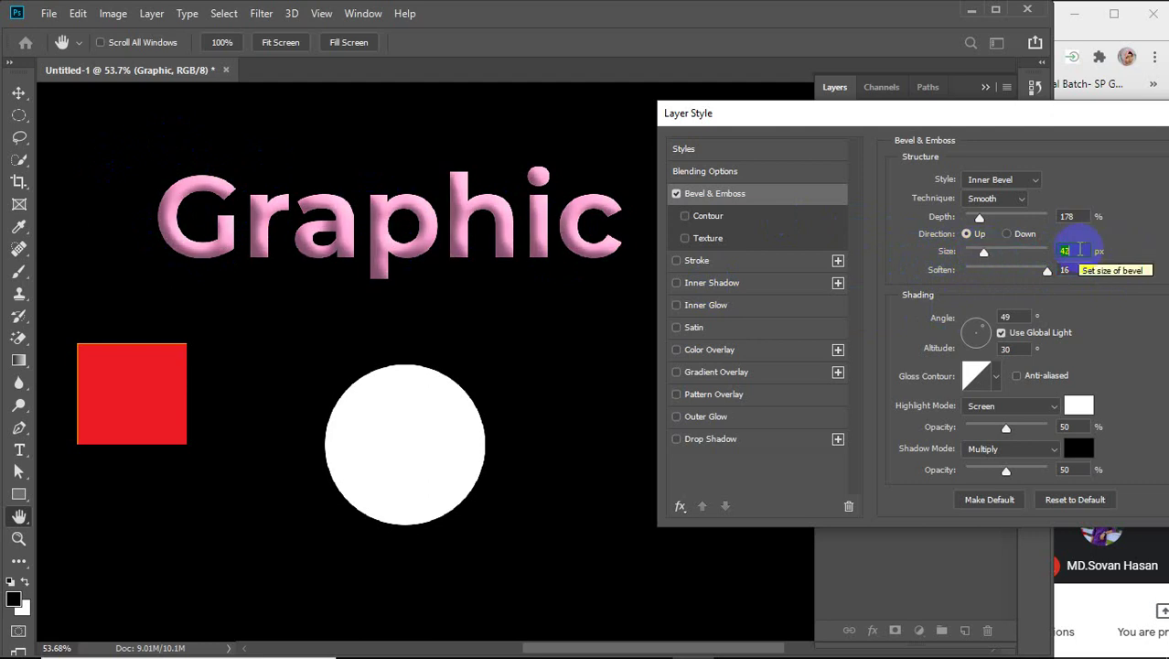
pyautogui.press('Up')
pyautogui.press('Up')
pyautogui.press('Up')
pyautogui.press('Up')
pyautogui.press('Up')
pyautogui.press('Up')
pyautogui.press('Up')
pyautogui.press('Up')
pyautogui.press('Up')
pyautogui.press('Up')
pyautogui.press('Up')
pyautogui.press('Up')
pyautogui.press('Up')
pyautogui.press('Up')
pyautogui.press('Up')
pyautogui.press('Up')
pyautogui.press('Up')
pyautogui.press('Up')
pyautogui.press('Up')
pyautogui.press('Up')
pyautogui.press('Up')
pyautogui.press('Up')
pyautogui.press('Up')
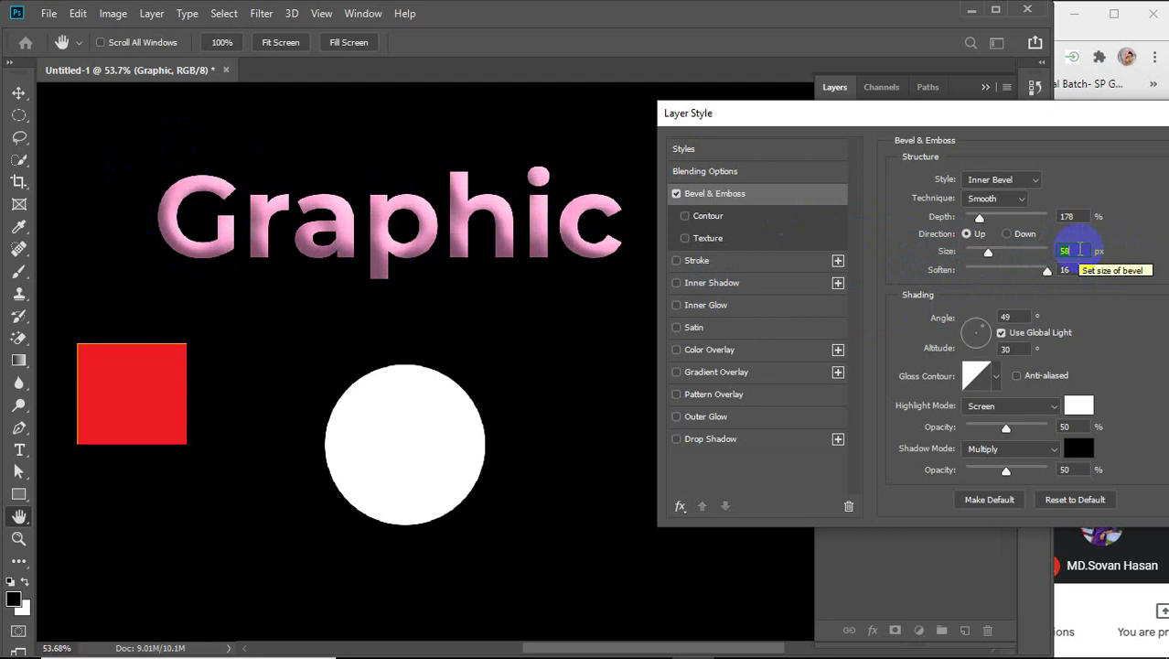
pyautogui.press('Down')
pyautogui.press('Down')
pyautogui.press('Down')
pyautogui.press('Down')
pyautogui.press('Down')
pyautogui.press('Down')
pyautogui.press('Down')
pyautogui.press('Down')
pyautogui.press('Down')
pyautogui.press('Down')
pyautogui.press('Down')
pyautogui.press('Down')
pyautogui.press('Down')
pyautogui.press('Down')
pyautogui.press('Down')
pyautogui.press('Down')
pyautogui.press('Down')
pyautogui.press('Down')
pyautogui.press('Down')
pyautogui.press('Down')
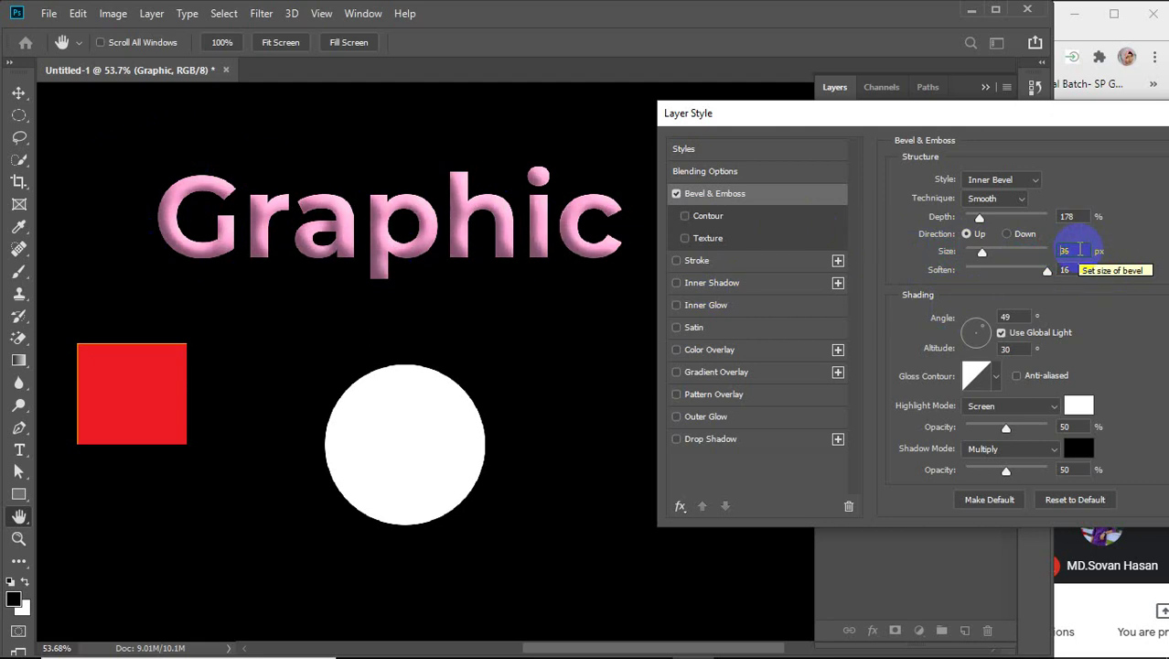
pyautogui.press('Down')
pyautogui.press('Down')
pyautogui.press('Down')
pyautogui.press('Down')
pyautogui.press('Down')
pyautogui.press('Down')
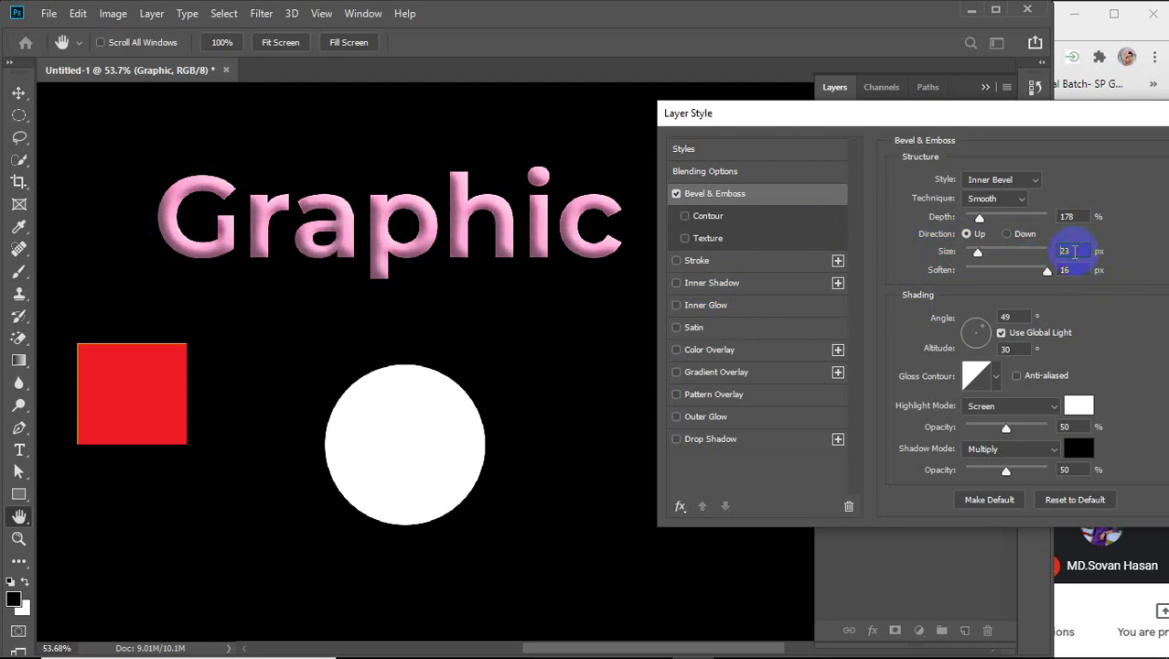
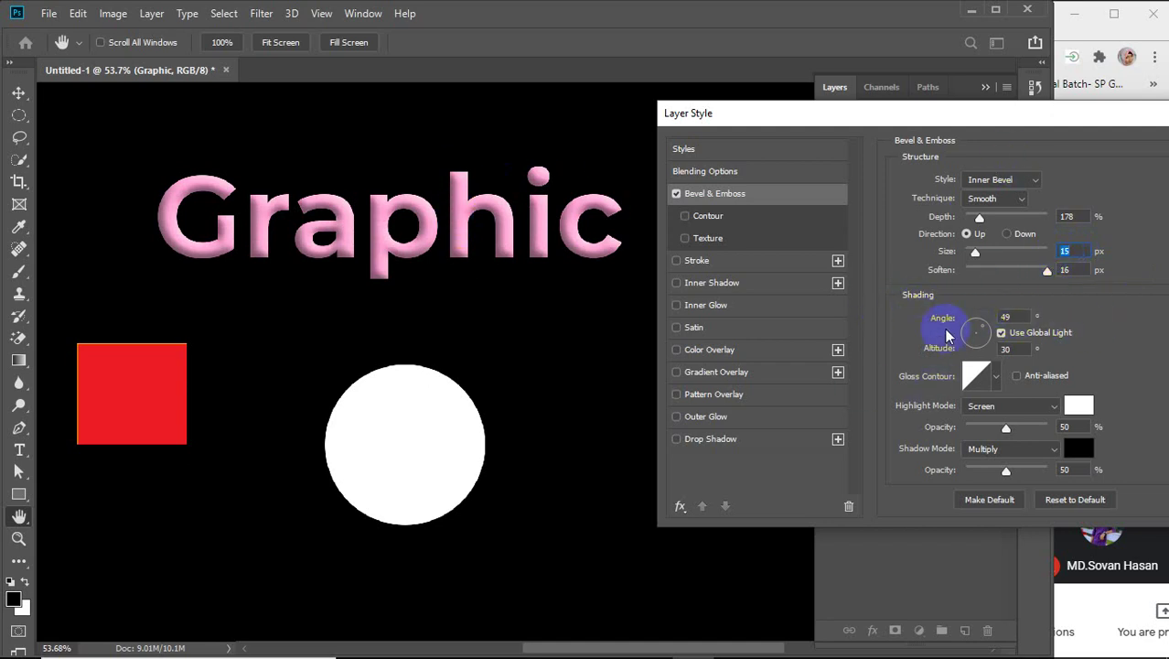
# Set the bevel's shading angle to 90° with Use Global Light off, and pick blue (052eff) as its highlight color
pyautogui.doubleClick(1004, 317)
pyautogui.write('90')
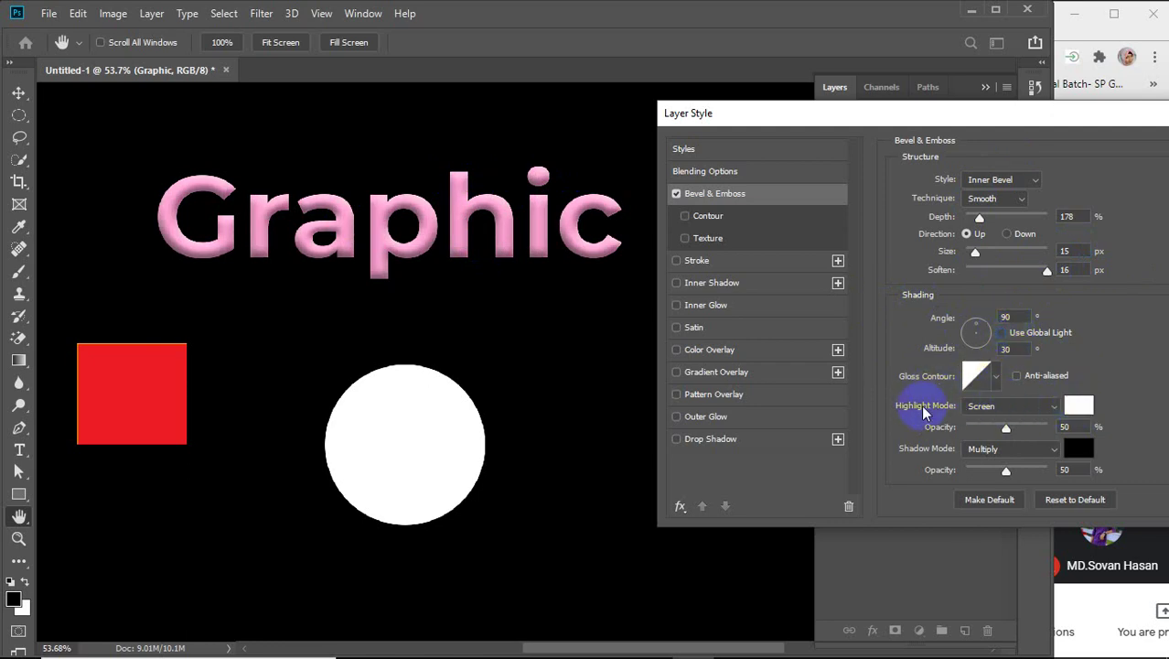
pyautogui.click(1079, 406)
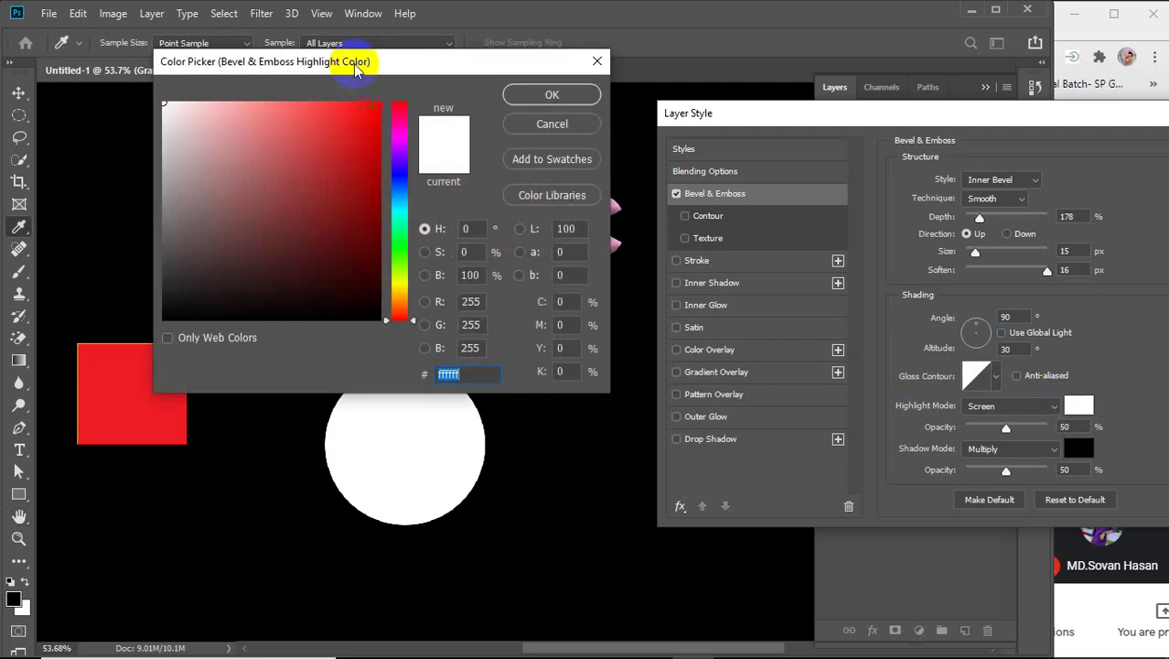
pyautogui.moveTo(357, 72); pyautogui.dragTo(824, 55)
pyautogui.moveTo(752, 136); pyautogui.dragTo(855, 94)
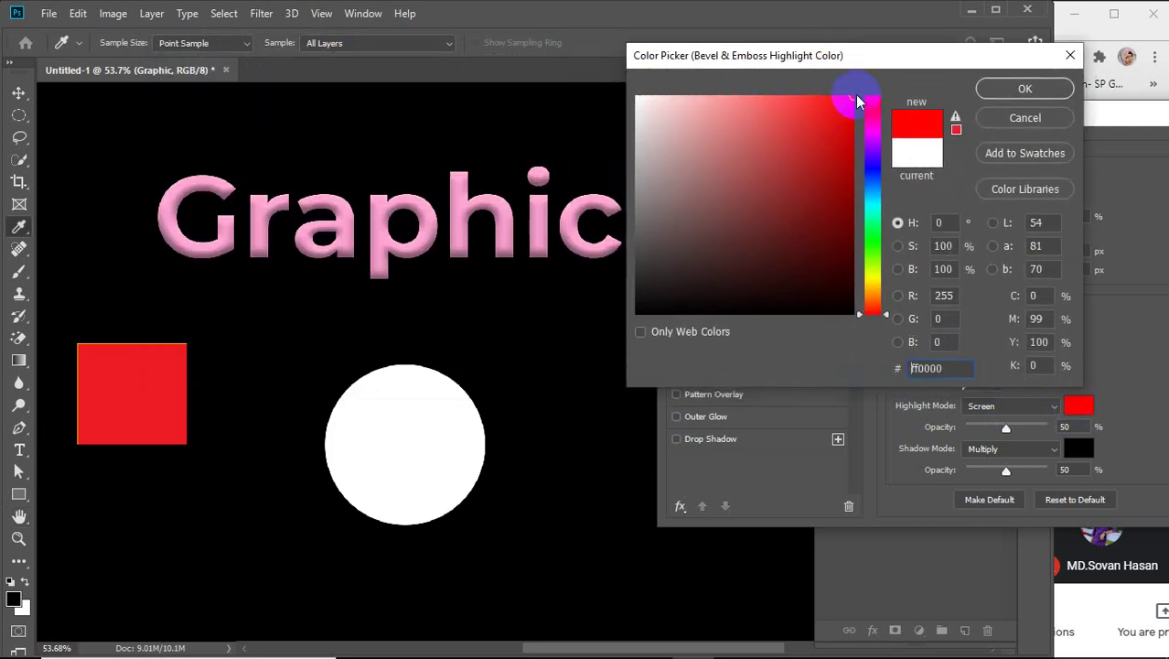
pyautogui.click(870, 174)
pyautogui.moveTo(809, 141); pyautogui.dragTo(849, 96)
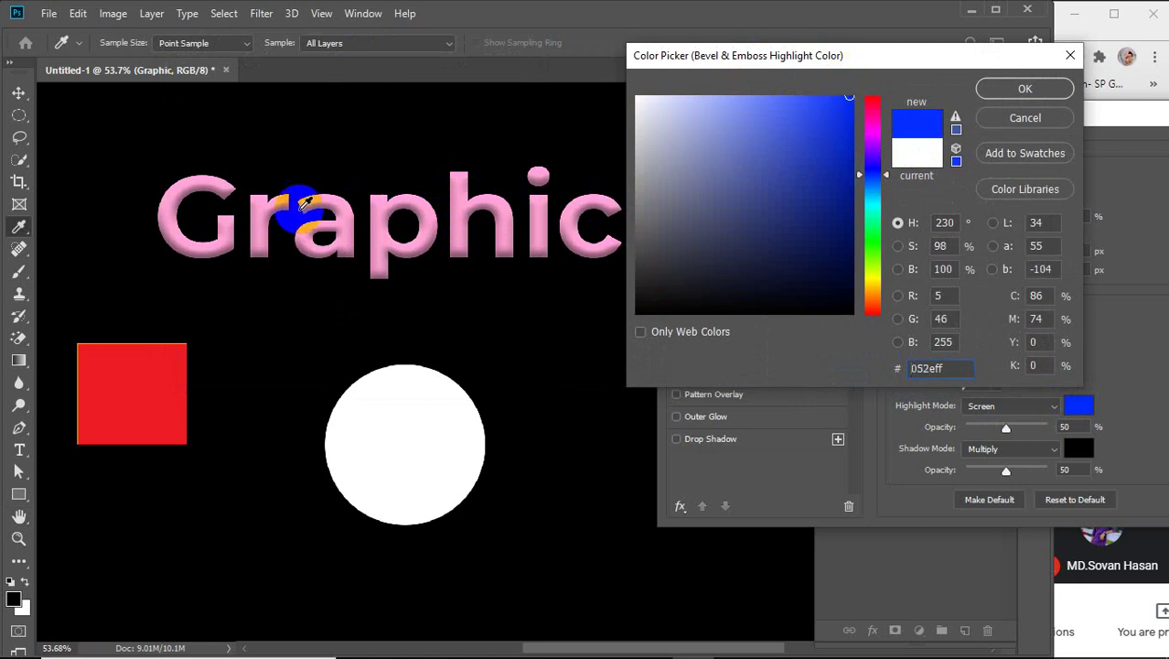
# Discard the highlight colour change and raise the bevel's highlight opacity to 98% and shadow opacity to 100%
pyautogui.click(1024, 118)
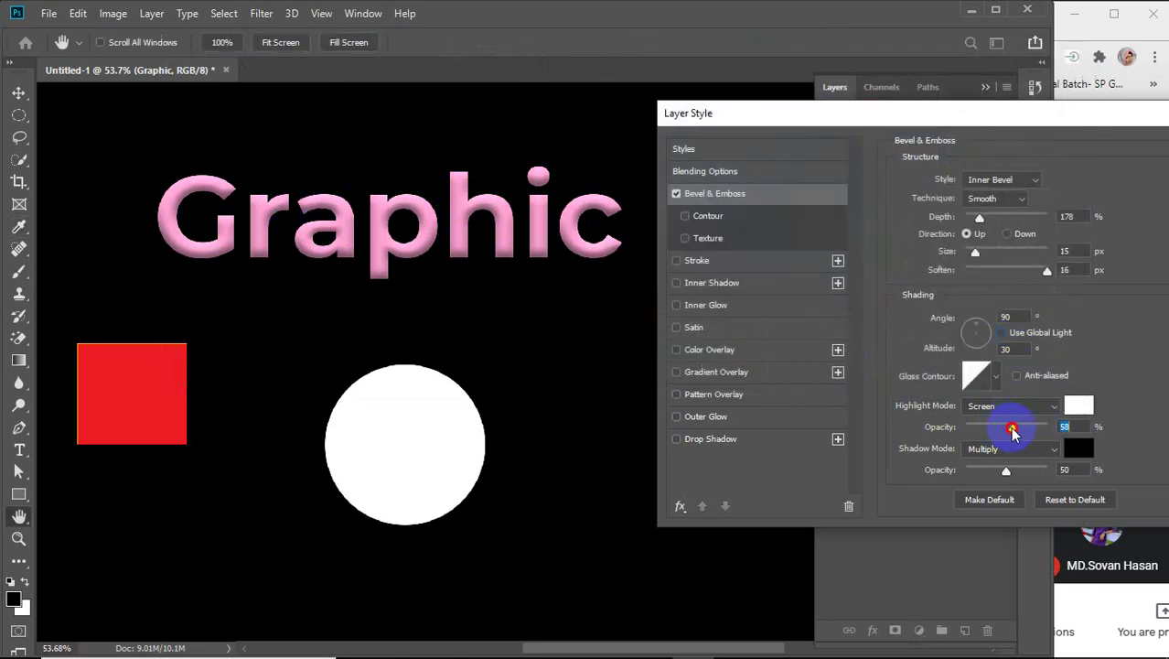
pyautogui.moveTo(1006, 427); pyautogui.dragTo(1046, 428)
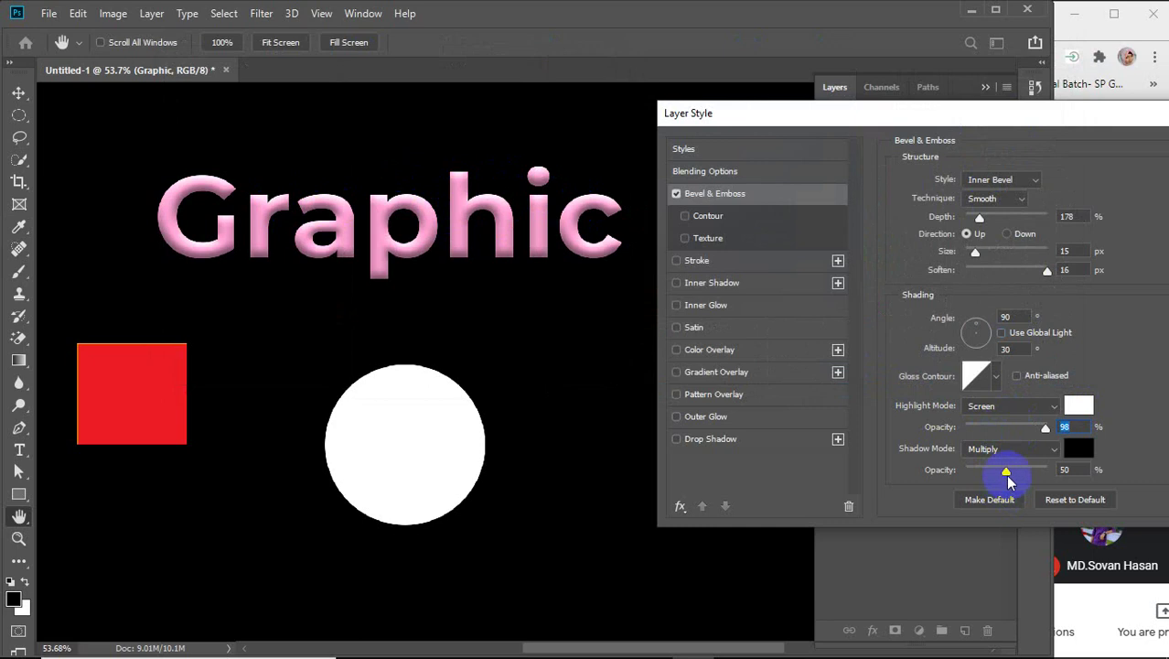
pyautogui.moveTo(1006, 473); pyautogui.dragTo(1081, 474)
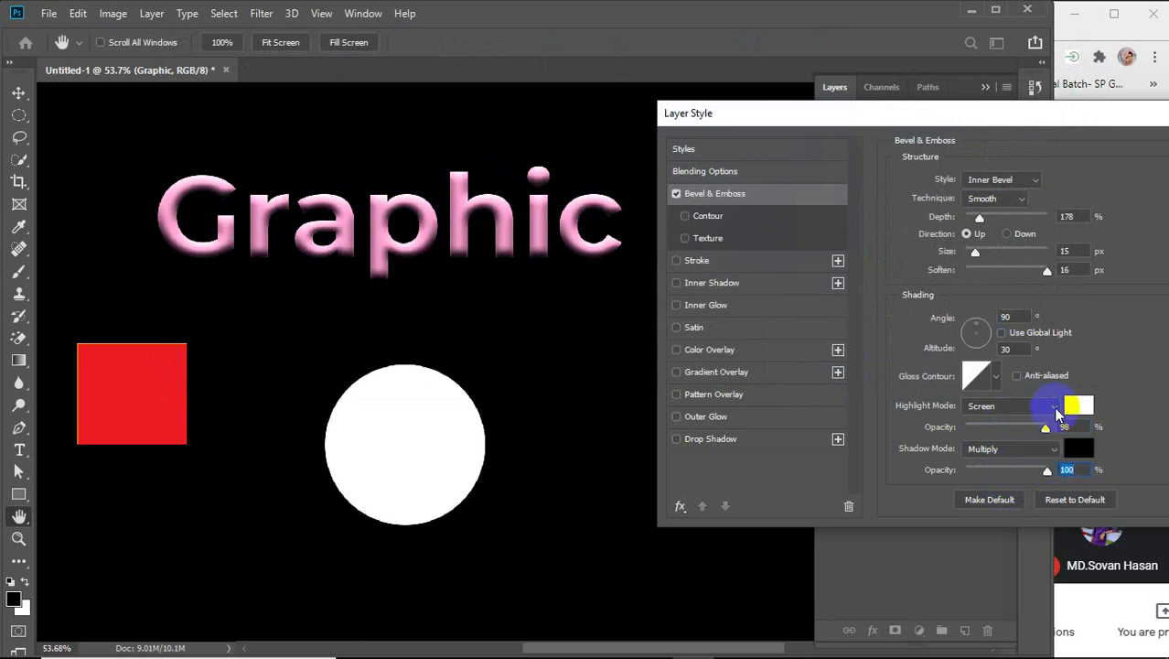
# Set both the highlight mode and the shadow mode of the bevel to Normal
pyautogui.click(1054, 406)
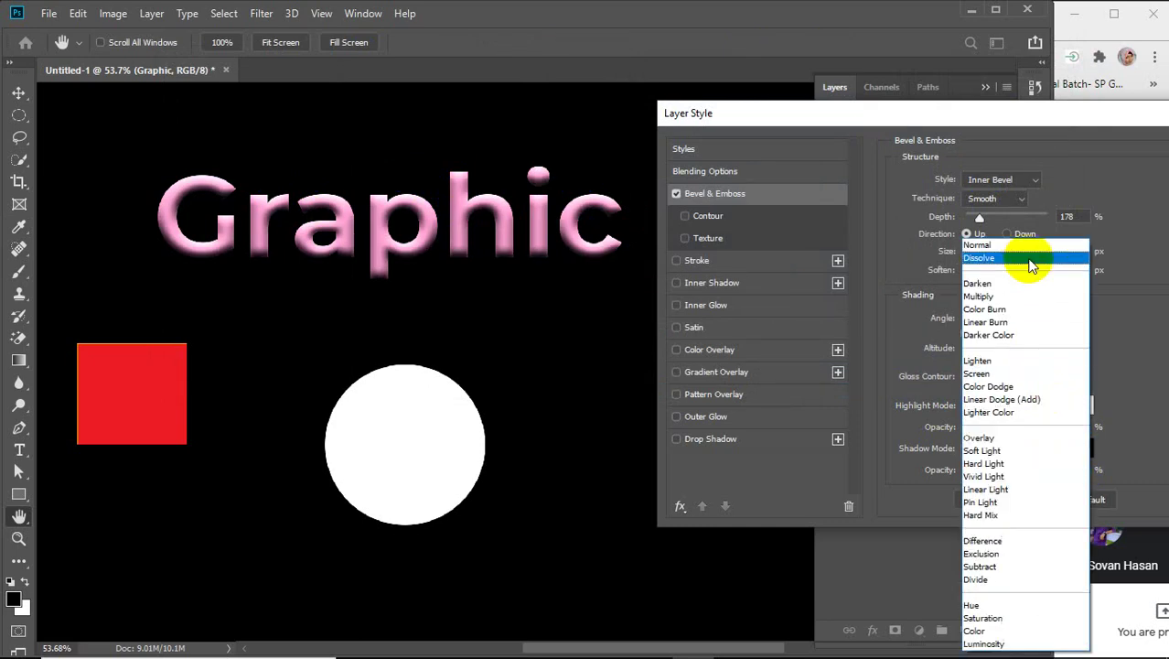
pyautogui.click(1036, 251)
pyautogui.click(1049, 452)
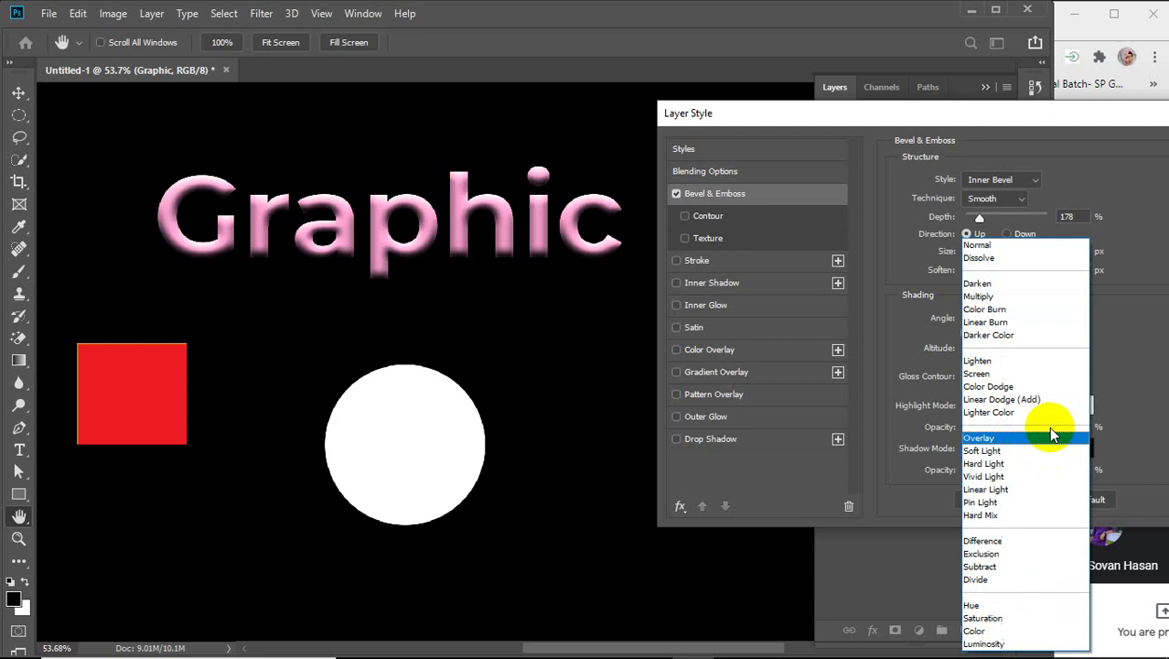
pyautogui.click(1012, 247)
# Try red (ff0000), turquoise (00ffcc) and other hues as the bevel's highlight colour, and discard the change
pyautogui.click(1078, 406)
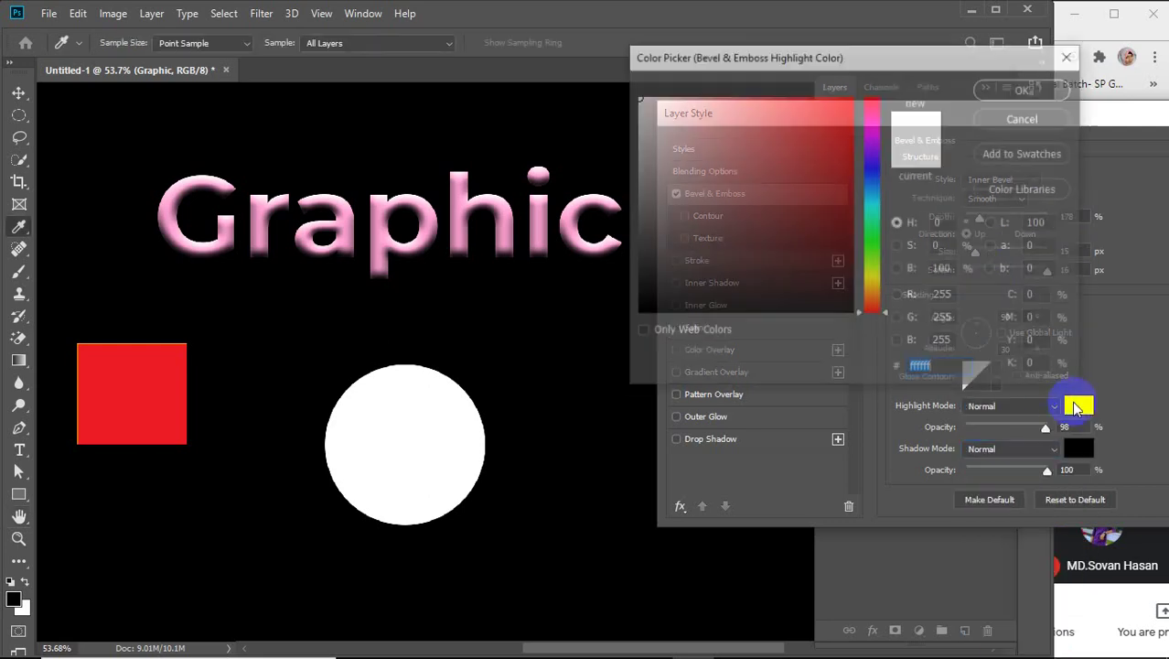
pyautogui.click(853, 87)
pyautogui.moveTo(854, 87); pyautogui.dragTo(869, 58)
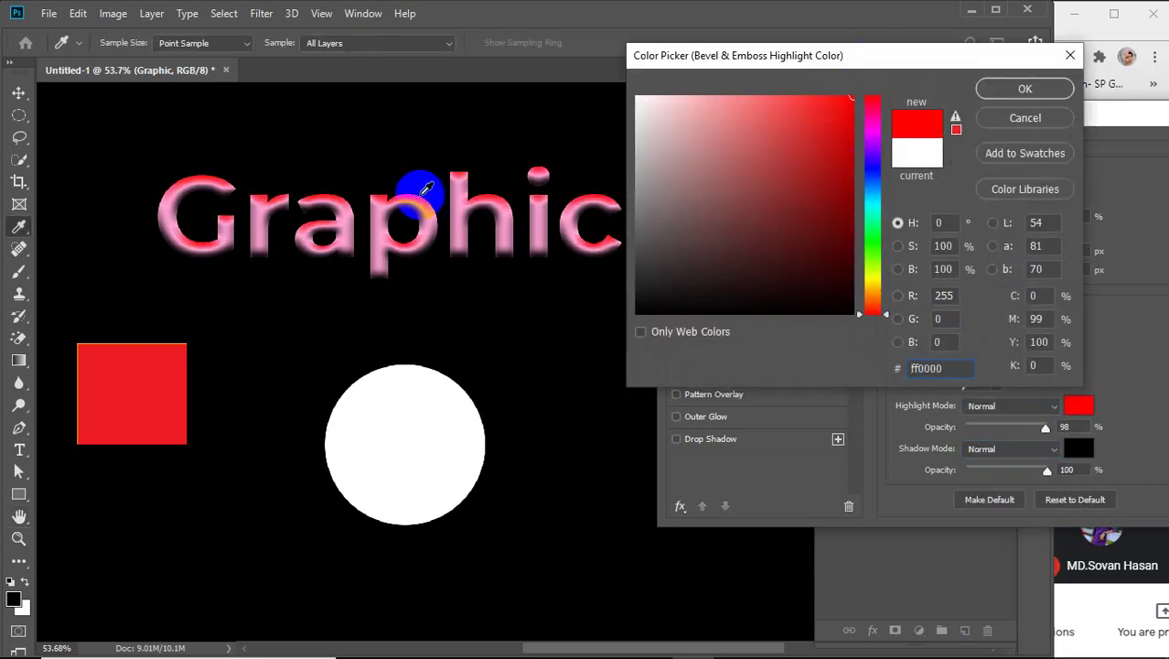
pyautogui.moveTo(808, 198)
pyautogui.mouseDown()
pyautogui.moveTo(762, 248)
pyautogui.moveTo(843, 289)
pyautogui.mouseUp()
pyautogui.click(876, 213)
pyautogui.moveTo(824, 156); pyautogui.dragTo(856, 86)
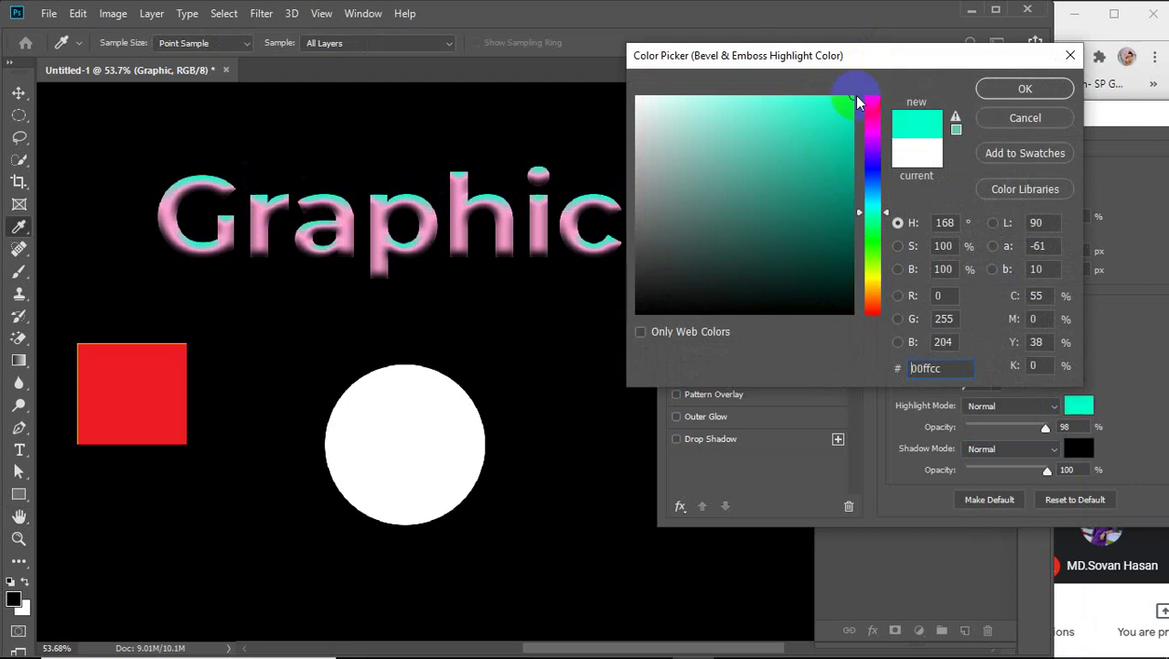
pyautogui.click(869, 169)
pyautogui.moveTo(868, 168); pyautogui.dragTo(872, 275)
pyautogui.click(1034, 116)
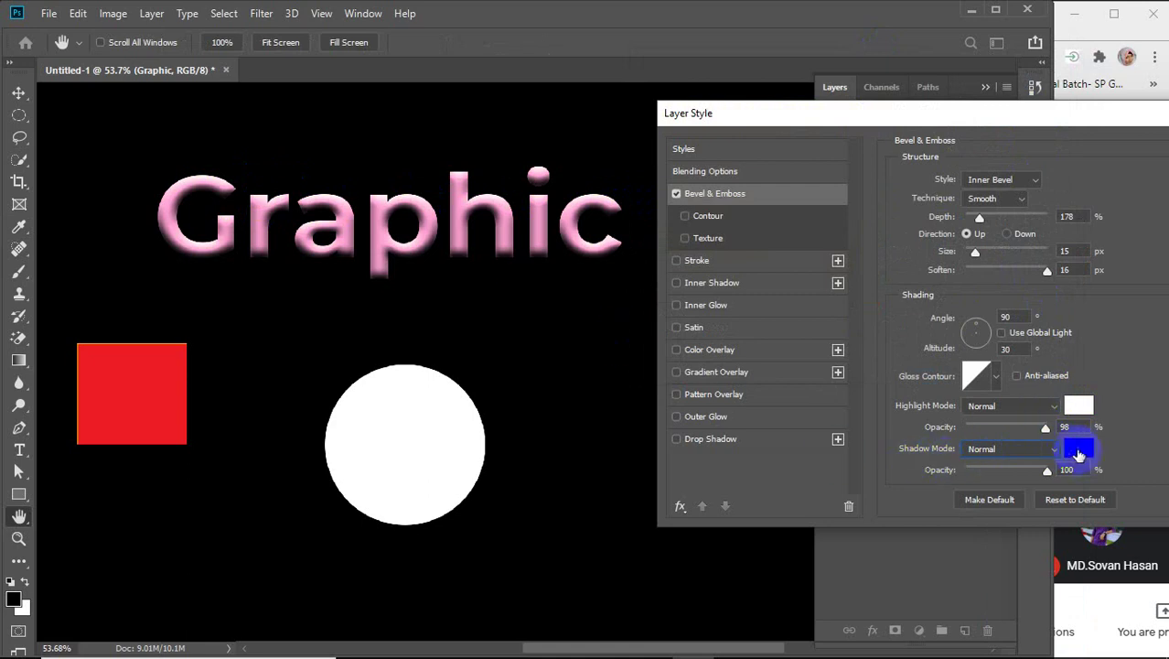
# Raise the highlight opacity to 100%, try dark brown (281201) as the bevel's shadow colour, and discard the colour
pyautogui.moveTo(1044, 427); pyautogui.dragTo(1066, 427)
pyautogui.click(1079, 449)
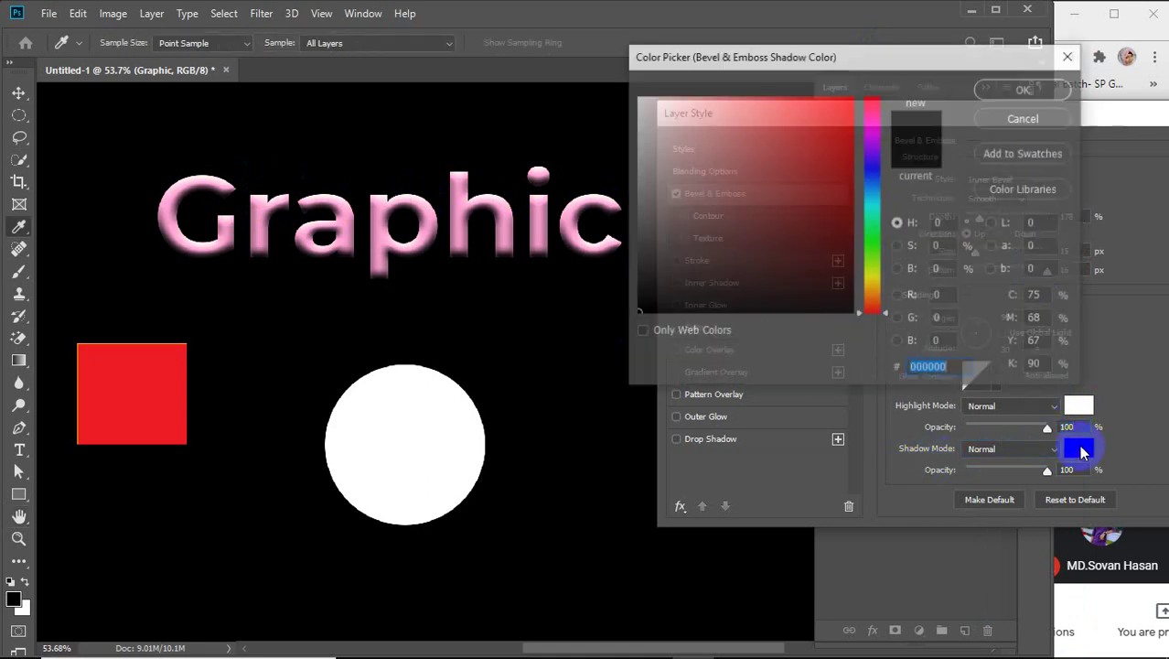
pyautogui.moveTo(844, 235)
pyautogui.mouseDown()
pyautogui.moveTo(825, 105)
pyautogui.moveTo(770, 124)
pyautogui.mouseUp()
pyautogui.moveTo(776, 201); pyautogui.dragTo(848, 276)
pyautogui.click(876, 299)
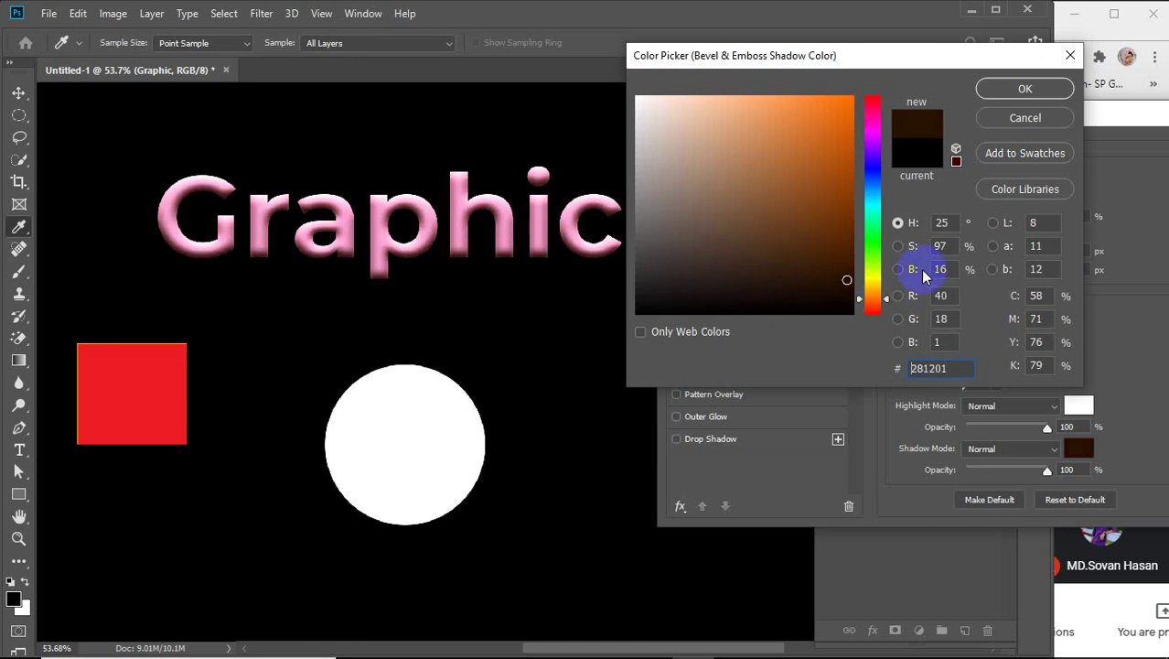
pyautogui.click(1025, 120)
# Reduce the bevel's highlight opacity and shadow opacity to 50% each
pyautogui.moveTo(1047, 428); pyautogui.dragTo(999, 434)
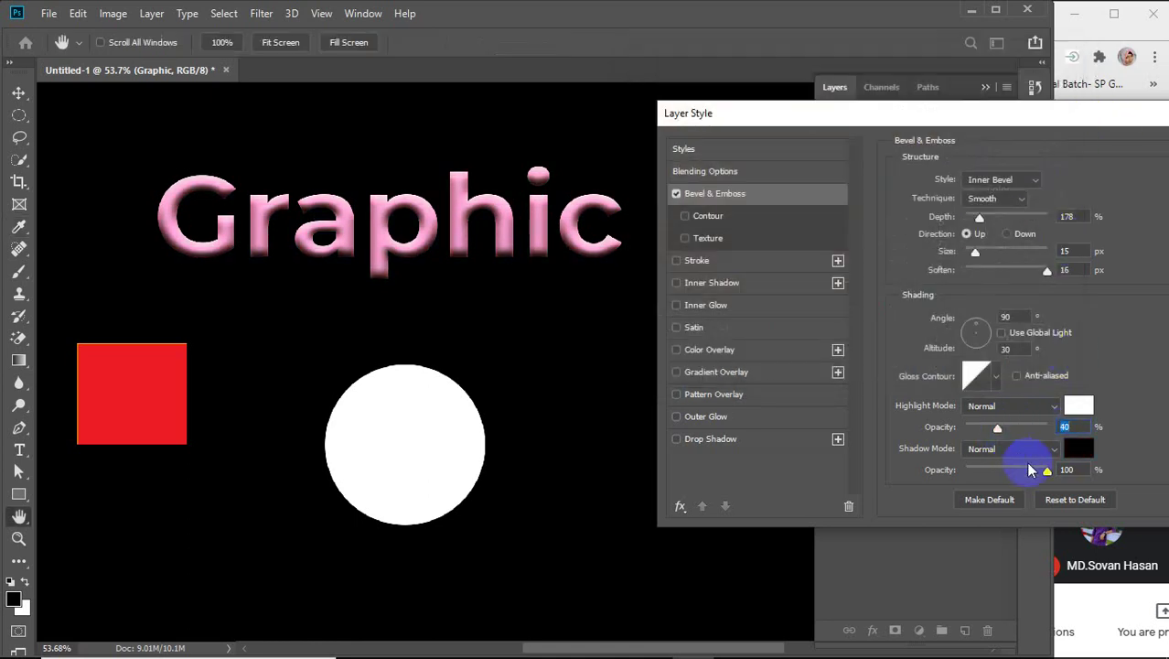
pyautogui.moveTo(1046, 469); pyautogui.dragTo(1005, 474)
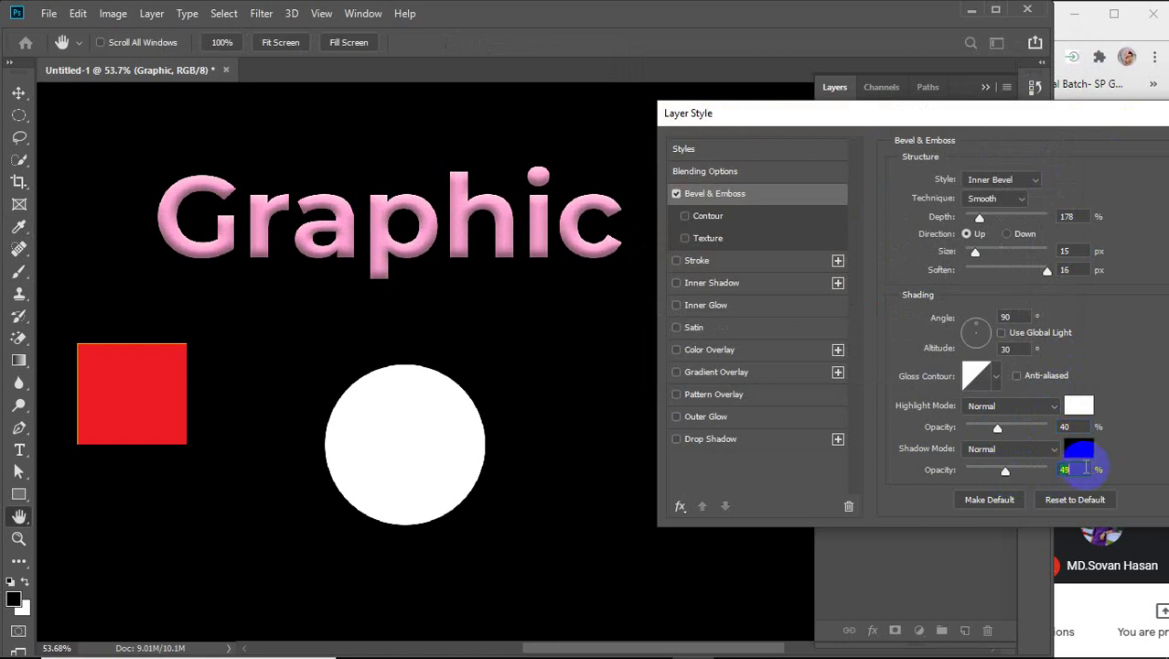
pyautogui.scroll(1, 1065, 469)
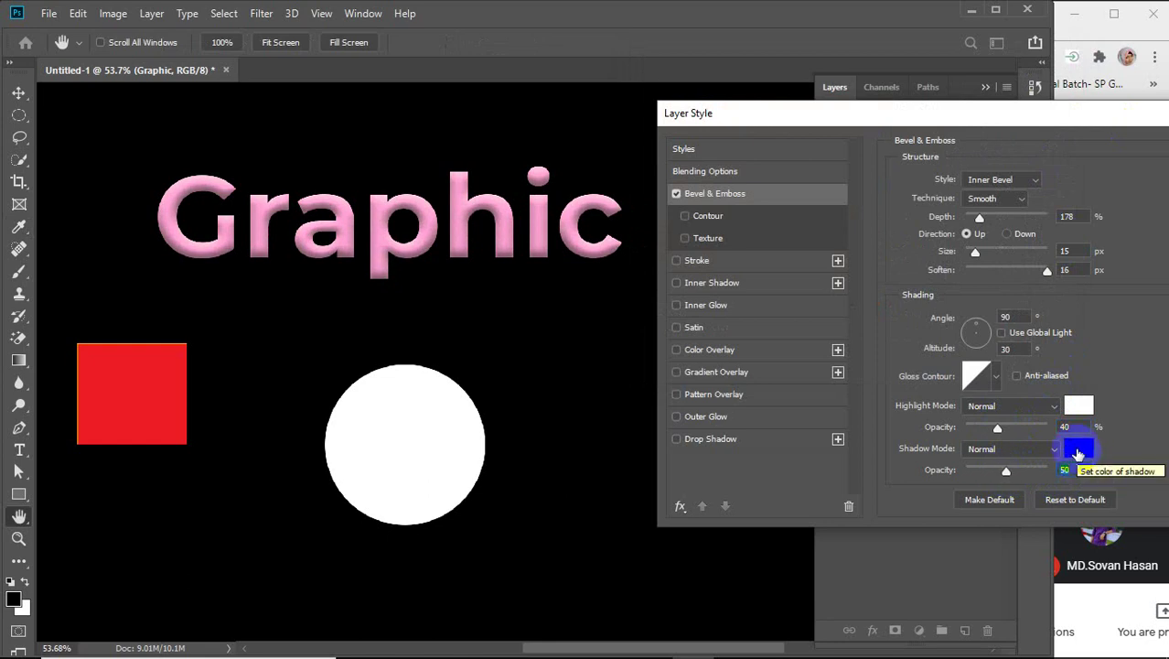
pyautogui.click(1065, 427)
pyautogui.scroll(1, 1070, 427)
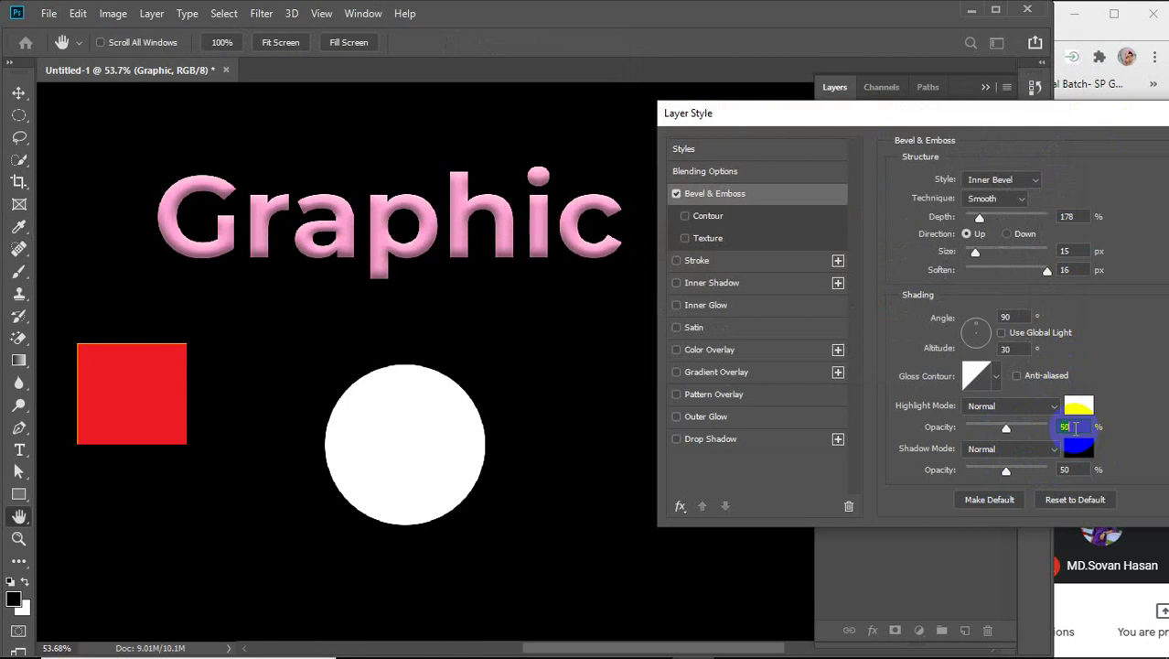
# Try a wavy contour on the bevel, restore the linear contour at 50% range, and disable Contour
pyautogui.click(699, 219)
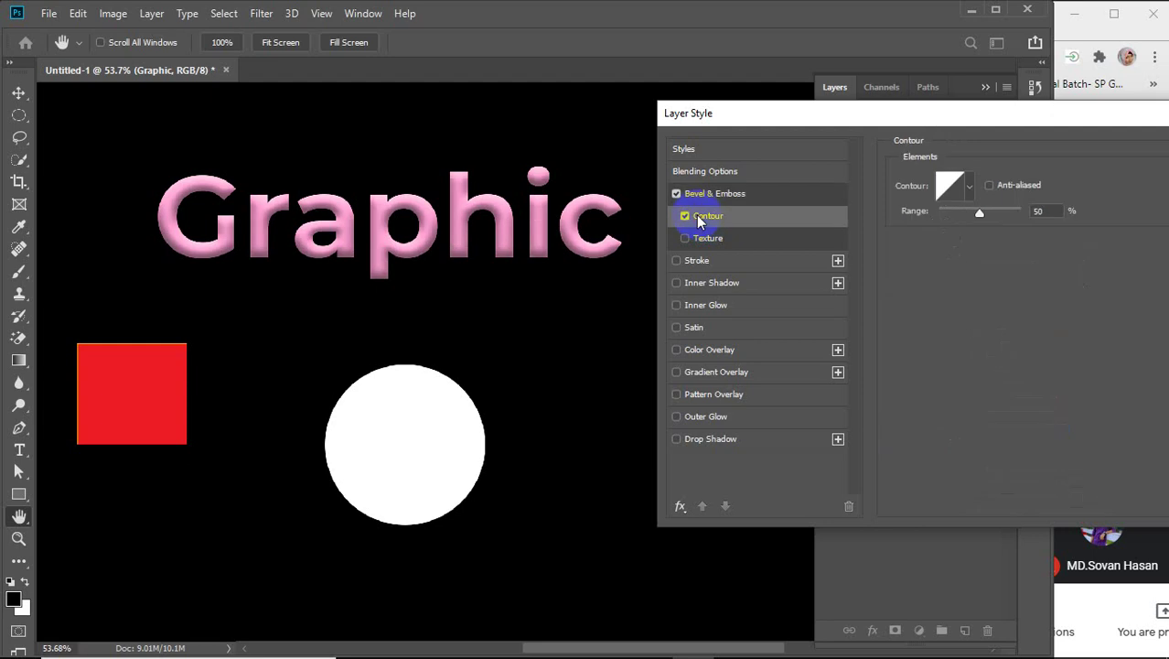
pyautogui.click(970, 186)
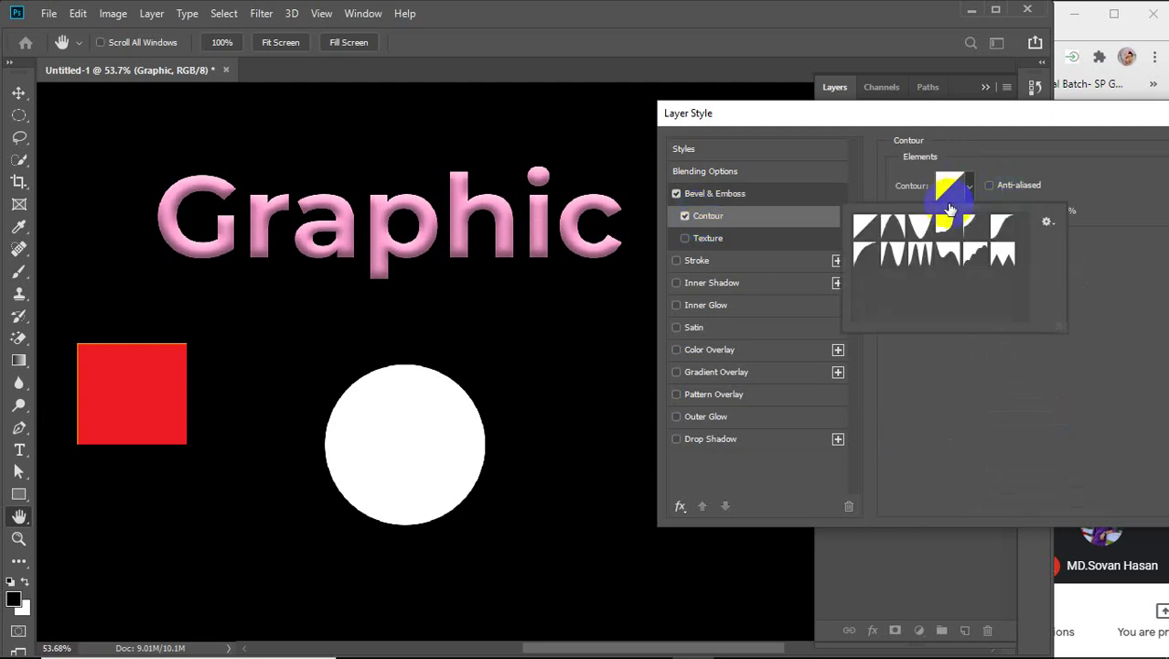
pyautogui.click(935, 254)
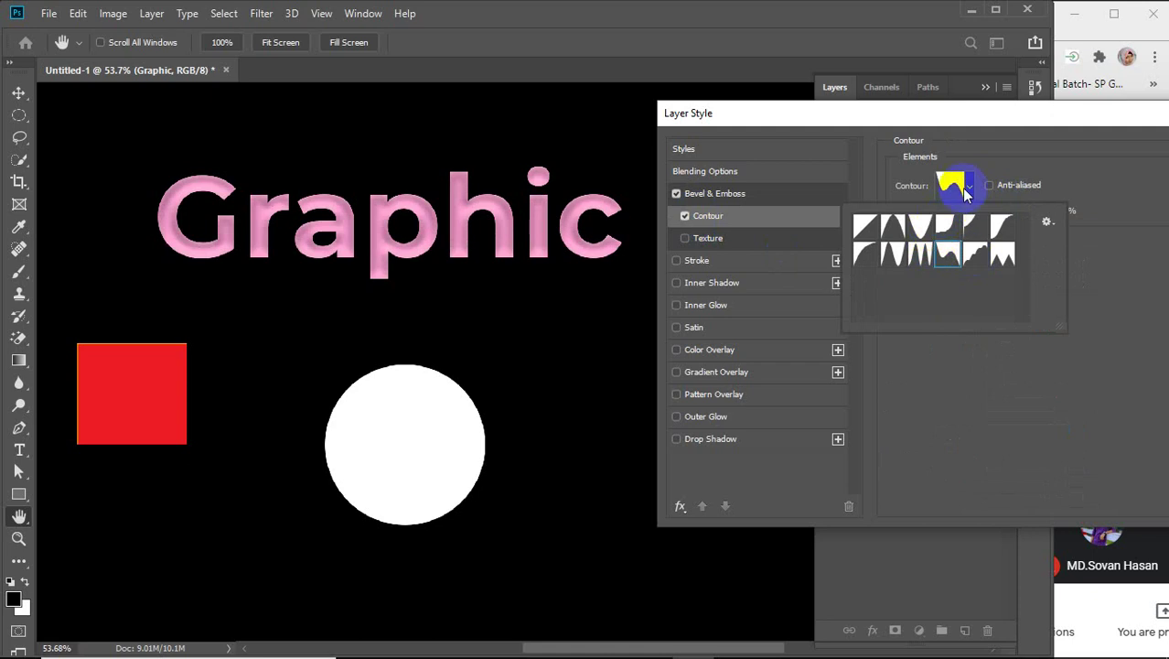
pyautogui.click(864, 229)
pyautogui.click(984, 170)
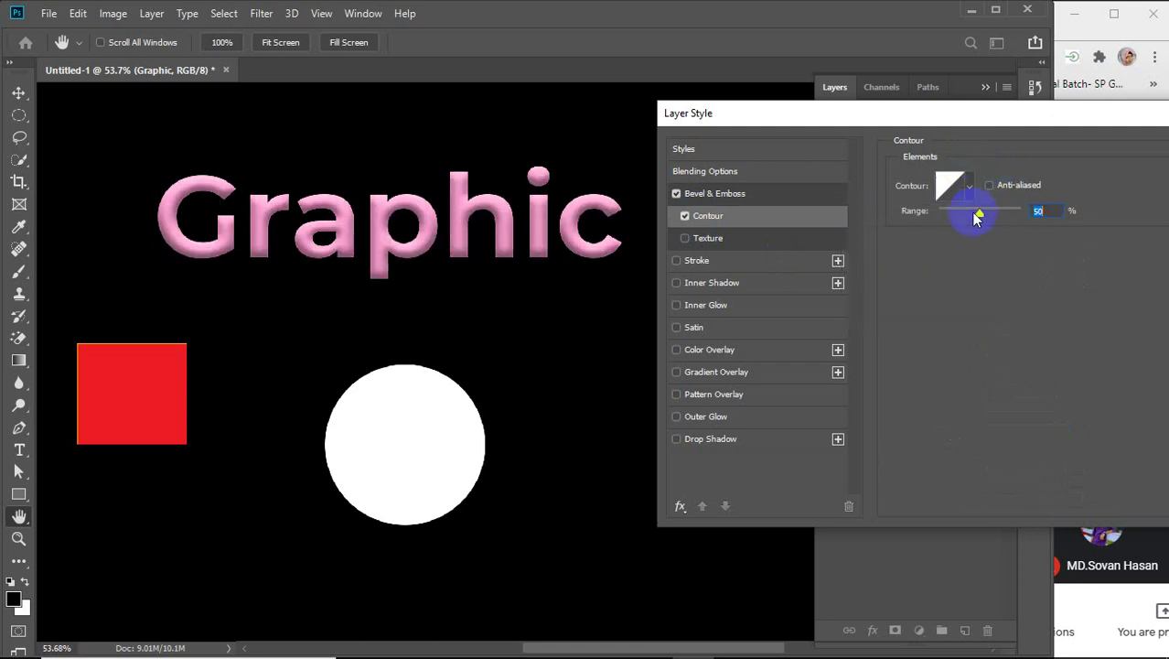
pyautogui.moveTo(979, 216)
pyautogui.mouseDown()
pyautogui.moveTo(1055, 214)
pyautogui.moveTo(908, 224)
pyautogui.moveTo(979, 219)
pyautogui.mouseUp()
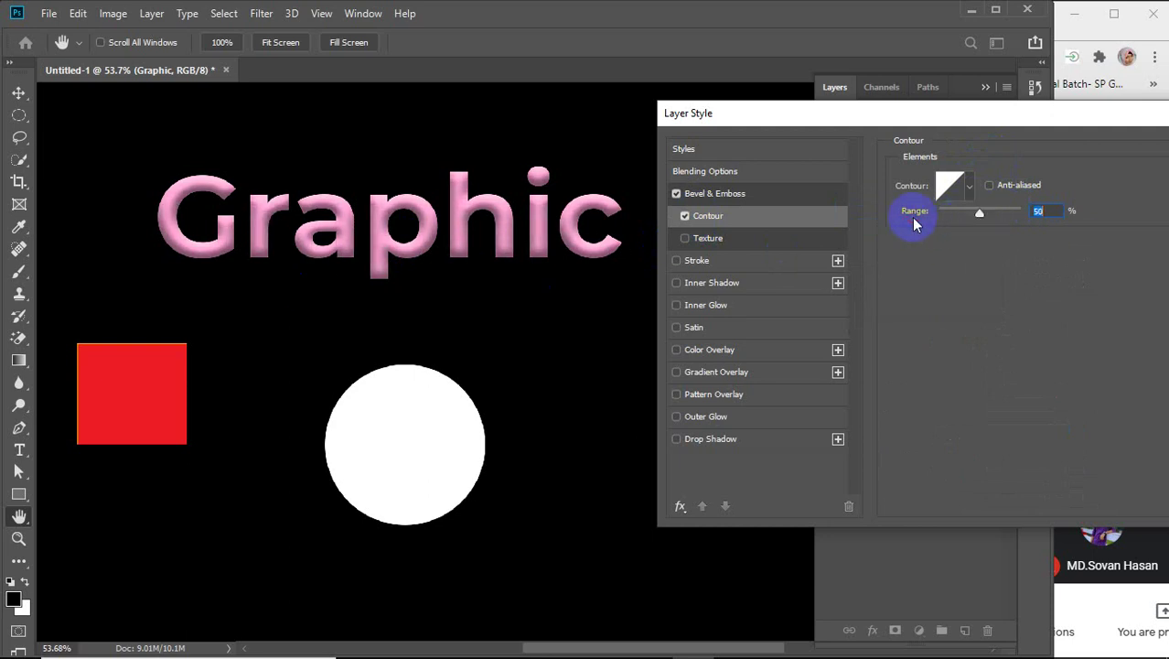
pyautogui.click(685, 217)
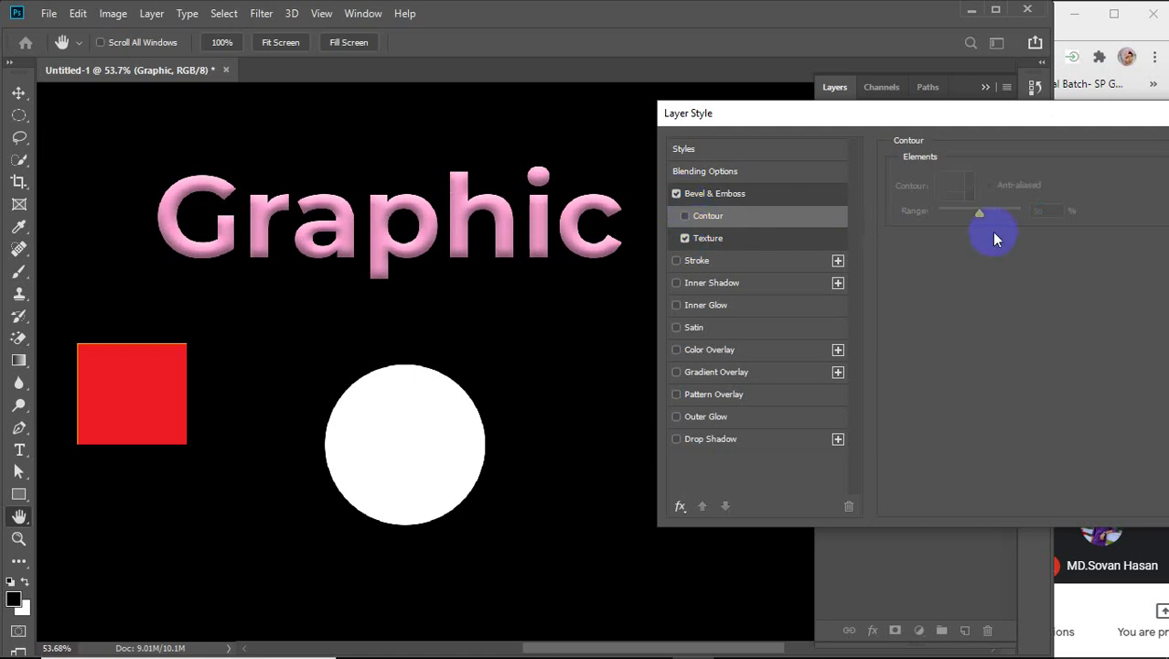
# Enable Texture for the bevel and try several patterns on the text, ending with the fine green speckled one
pyautogui.click(702, 240)
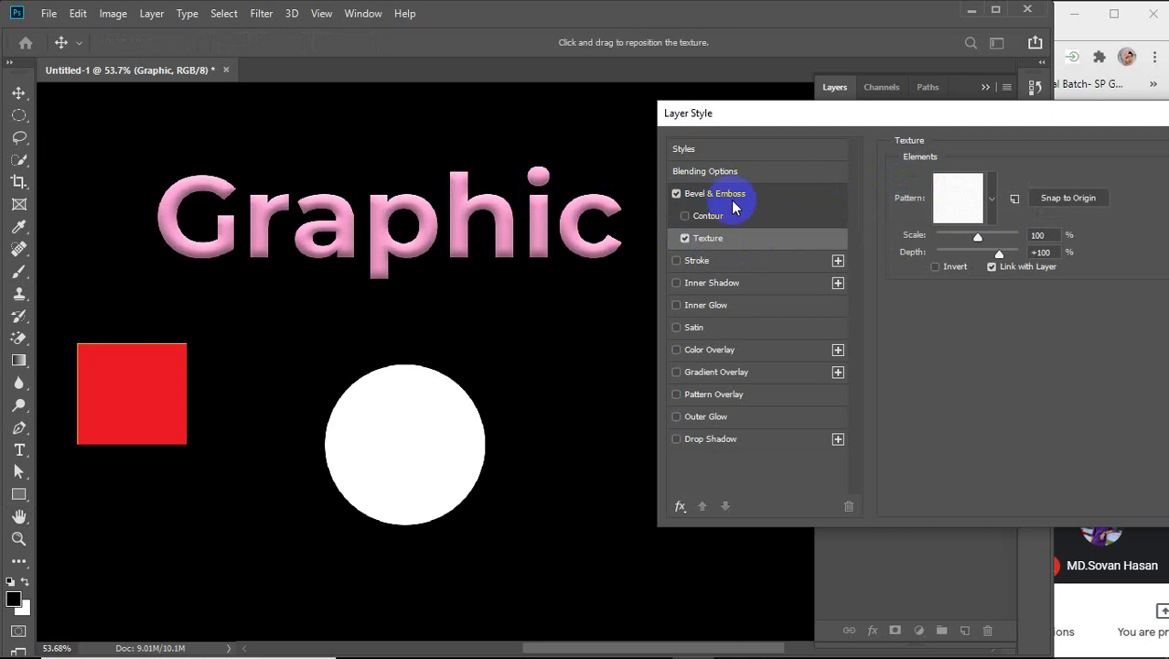
pyautogui.click(979, 200)
pyautogui.click(993, 201)
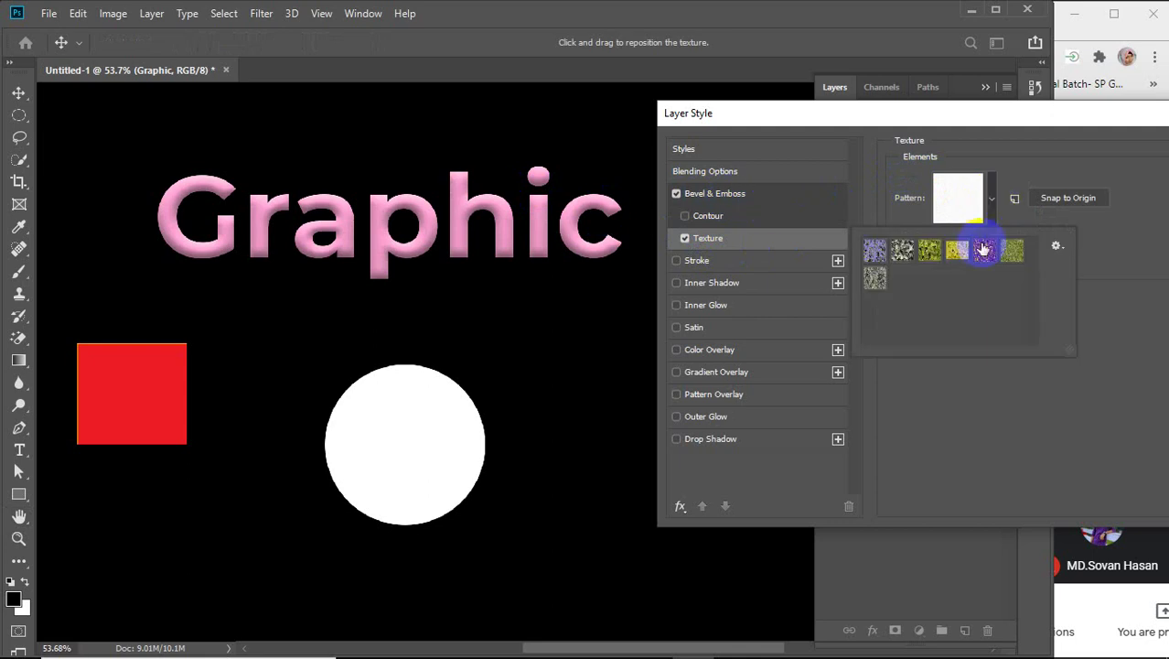
pyautogui.click(957, 251)
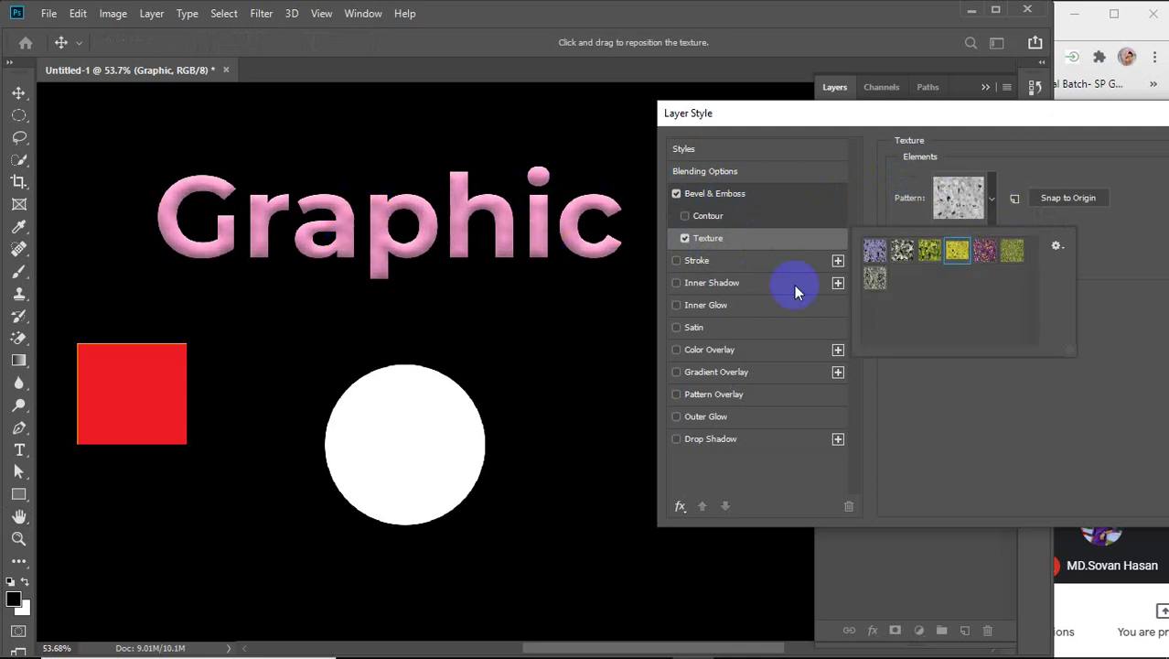
pyautogui.click(870, 258)
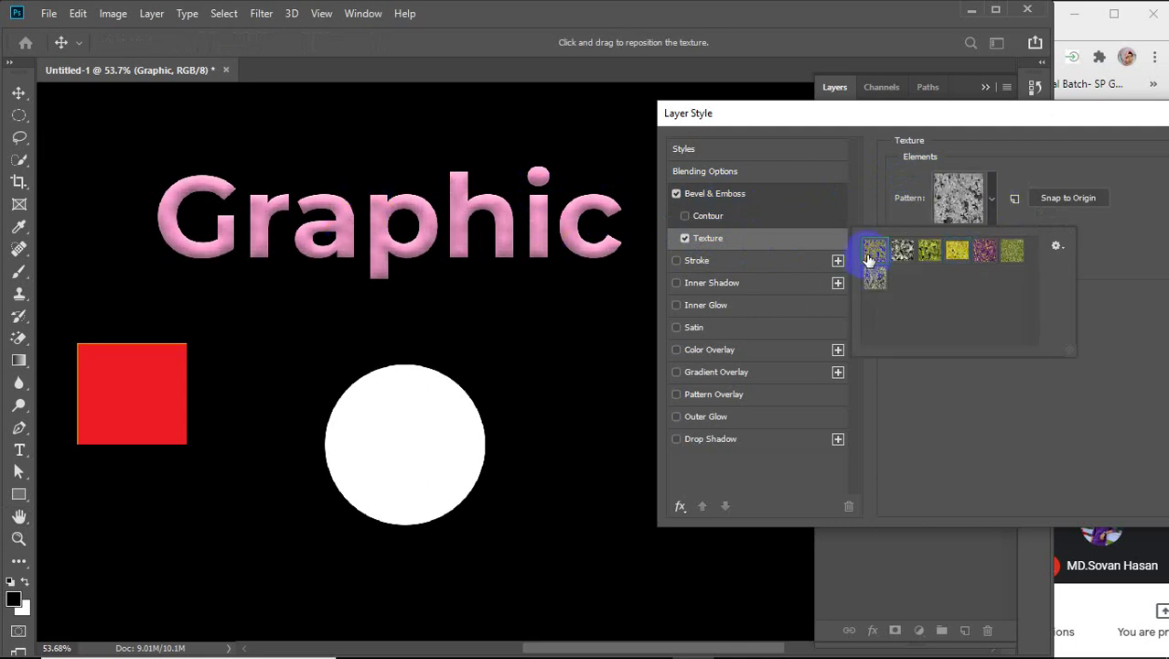
pyautogui.click(1012, 251)
pyautogui.click(994, 200)
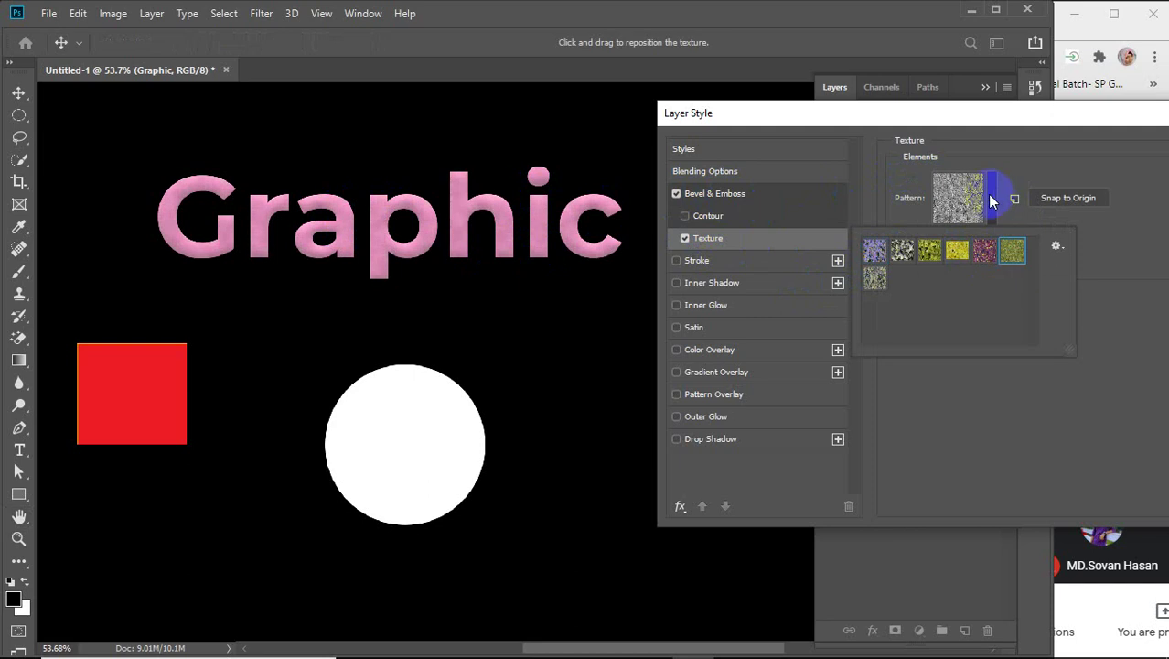
pyautogui.click(722, 200)
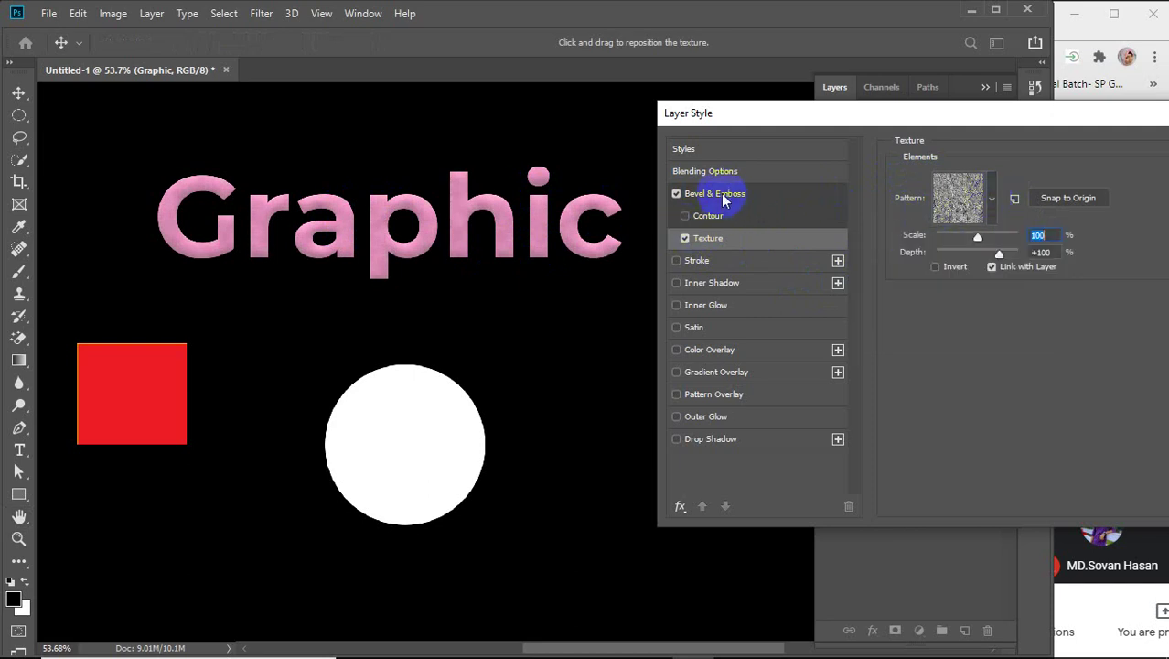
# Set the bevel's size and soften values to 0 px
pyautogui.click(722, 200)
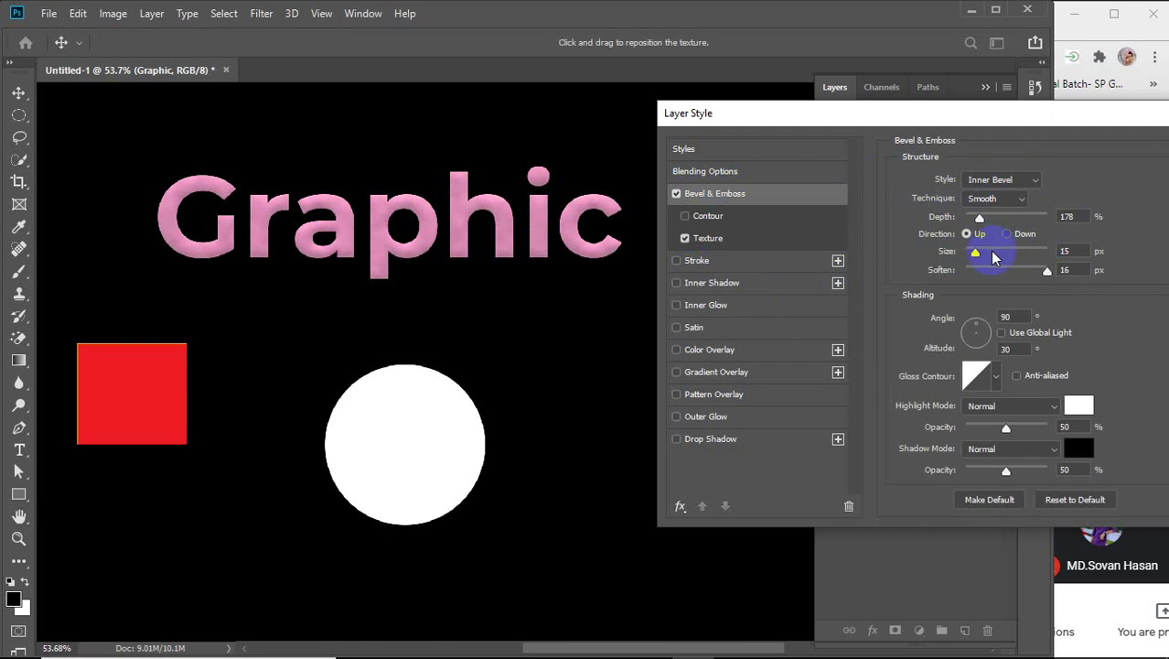
pyautogui.moveTo(975, 256); pyautogui.dragTo(947, 253)
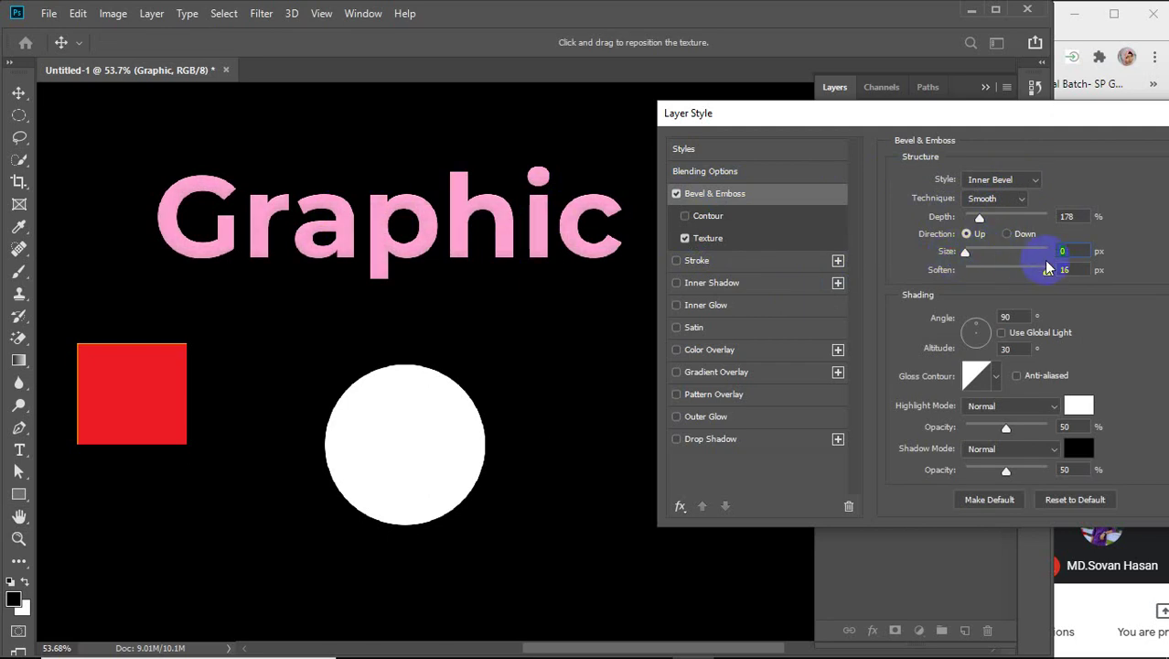
pyautogui.moveTo(1045, 273); pyautogui.dragTo(933, 279)
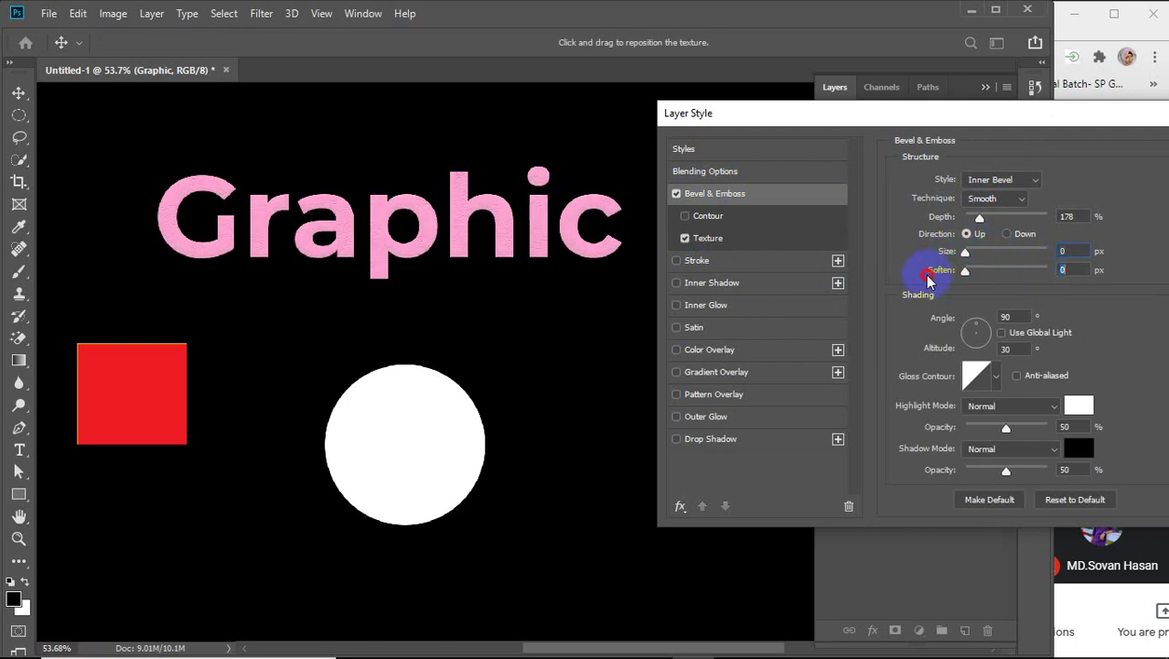
pyautogui.click(953, 259)
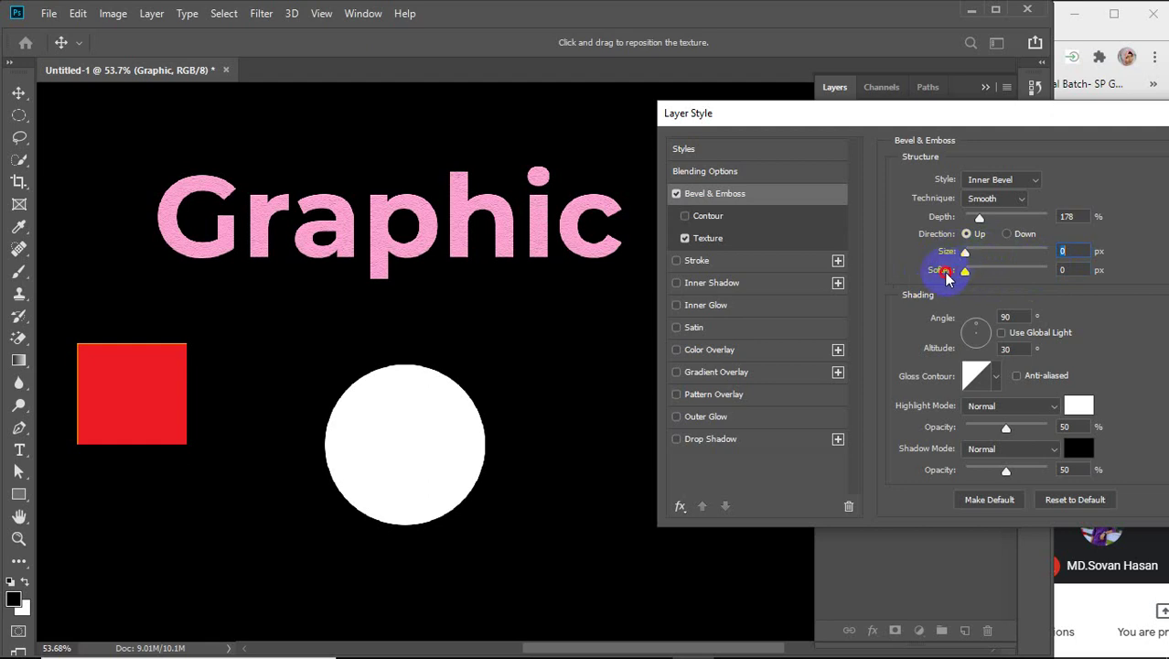
pyautogui.click(961, 280)
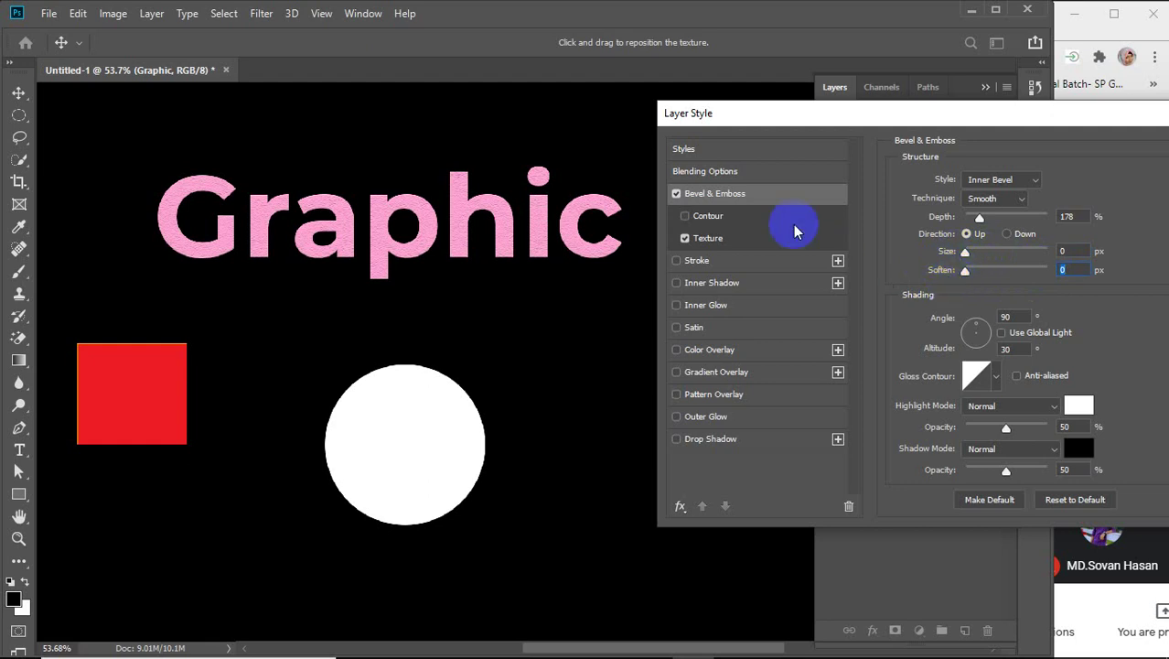
# Try the yellow pattern as the bevel texture and replace it with the magenta speckled pattern
pyautogui.click(710, 239)
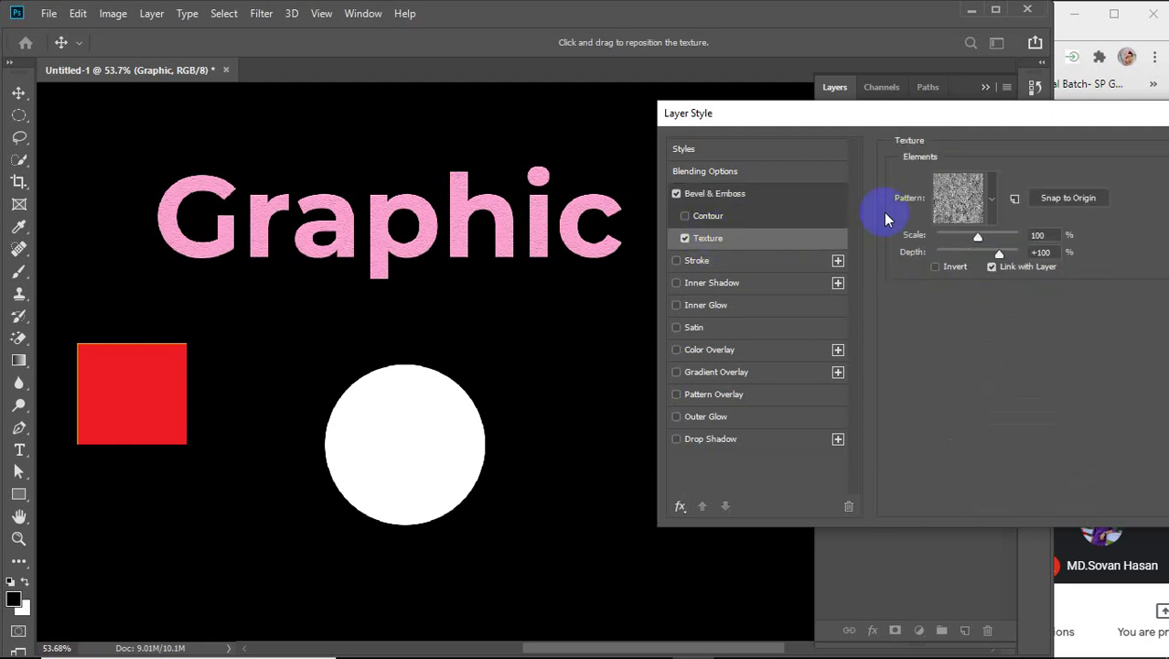
pyautogui.click(993, 199)
pyautogui.click(962, 254)
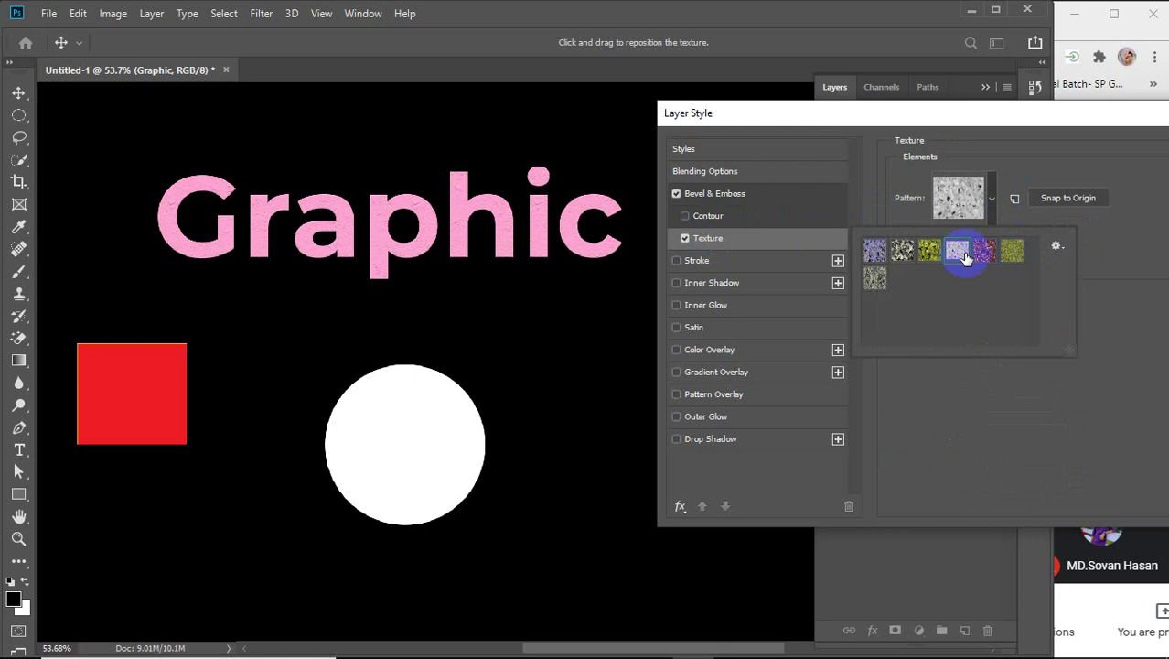
pyautogui.click(985, 252)
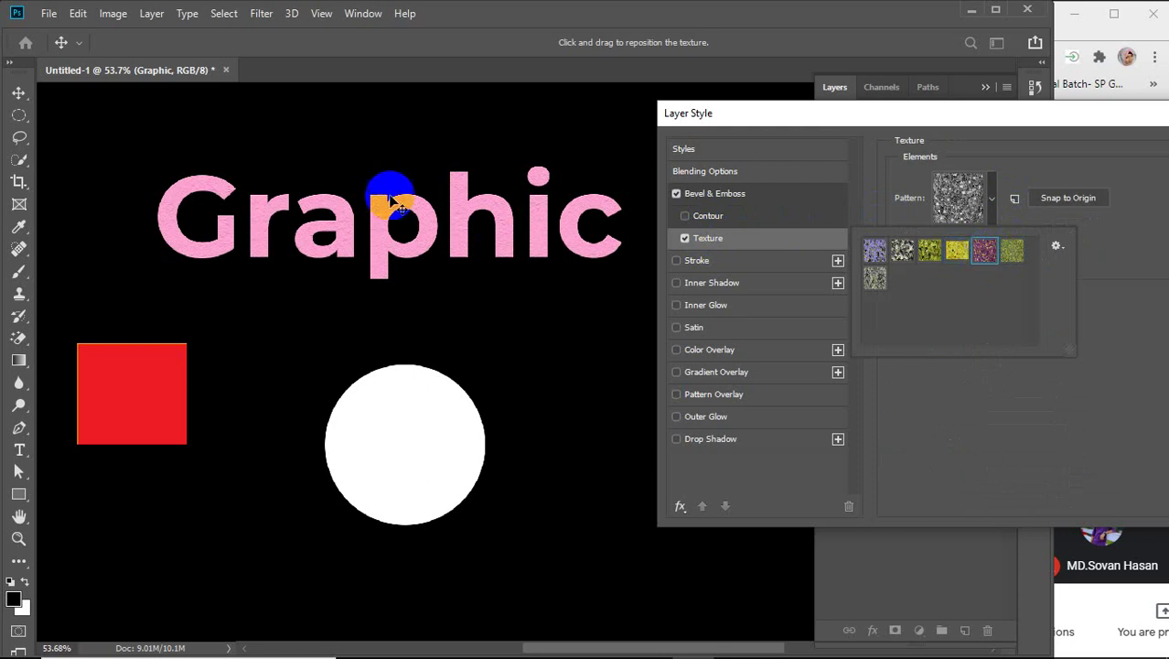
# Try the purple, black-and-white and grey speckled patterns as the bevel texture, and disable Texture
pyautogui.click(874, 250)
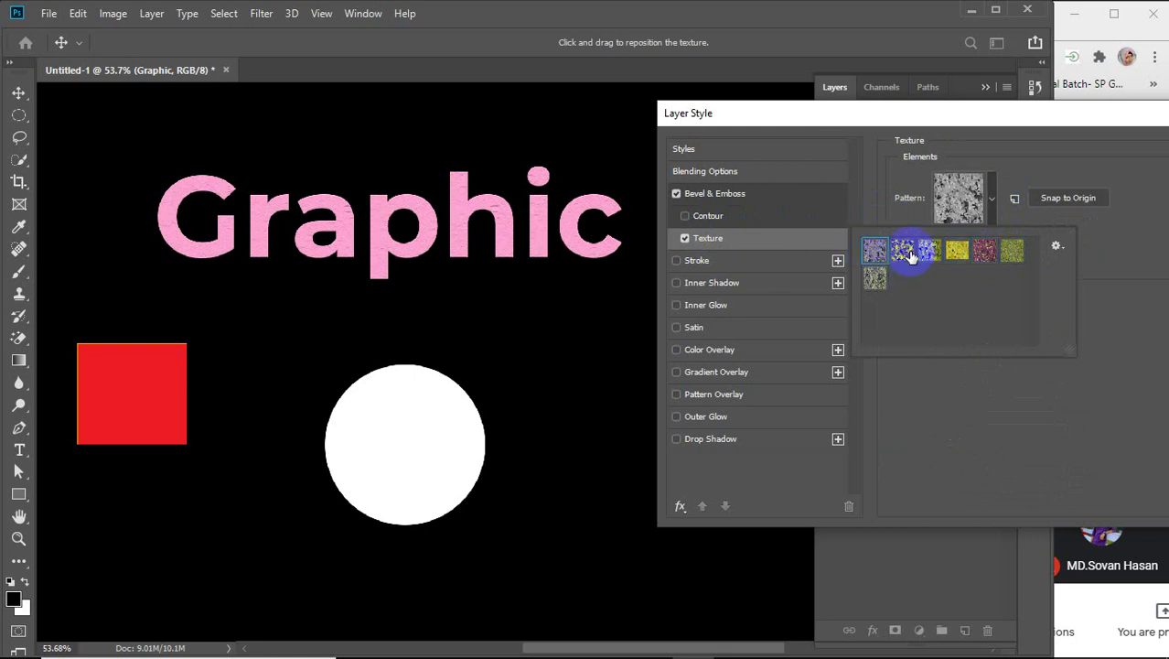
pyautogui.click(904, 253)
pyautogui.click(875, 283)
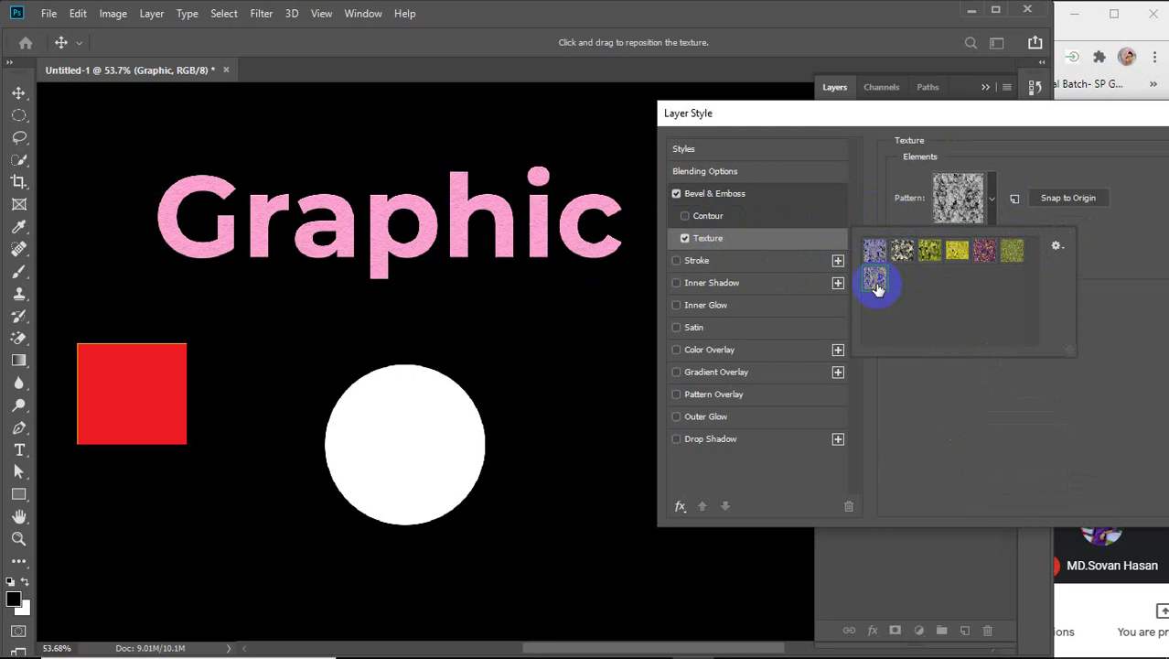
pyautogui.click(686, 238)
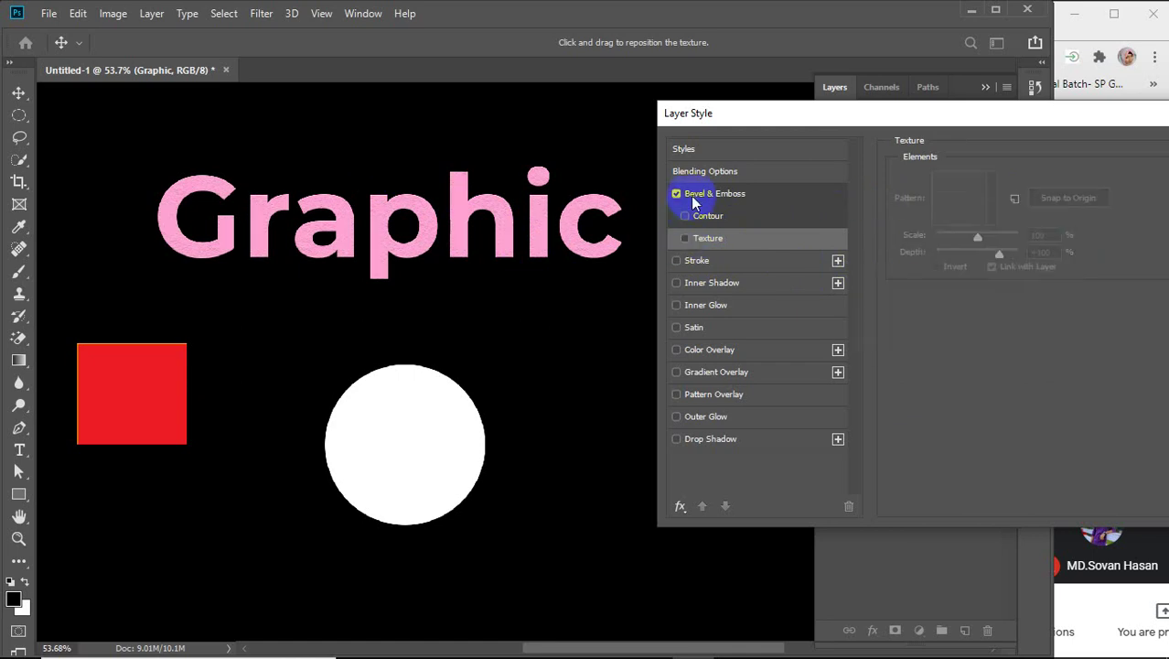
# Set the text's bevel size to 18 px and soften to 16 px, and apply the layer style
pyautogui.click(693, 195)
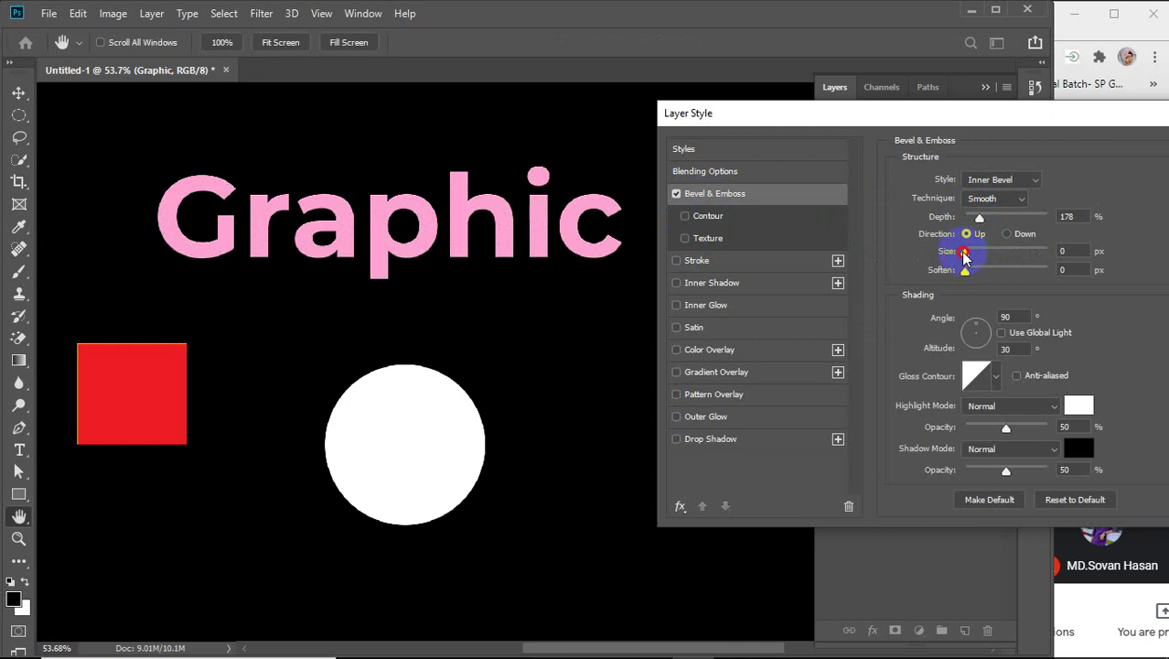
pyautogui.moveTo(965, 251); pyautogui.dragTo(977, 256)
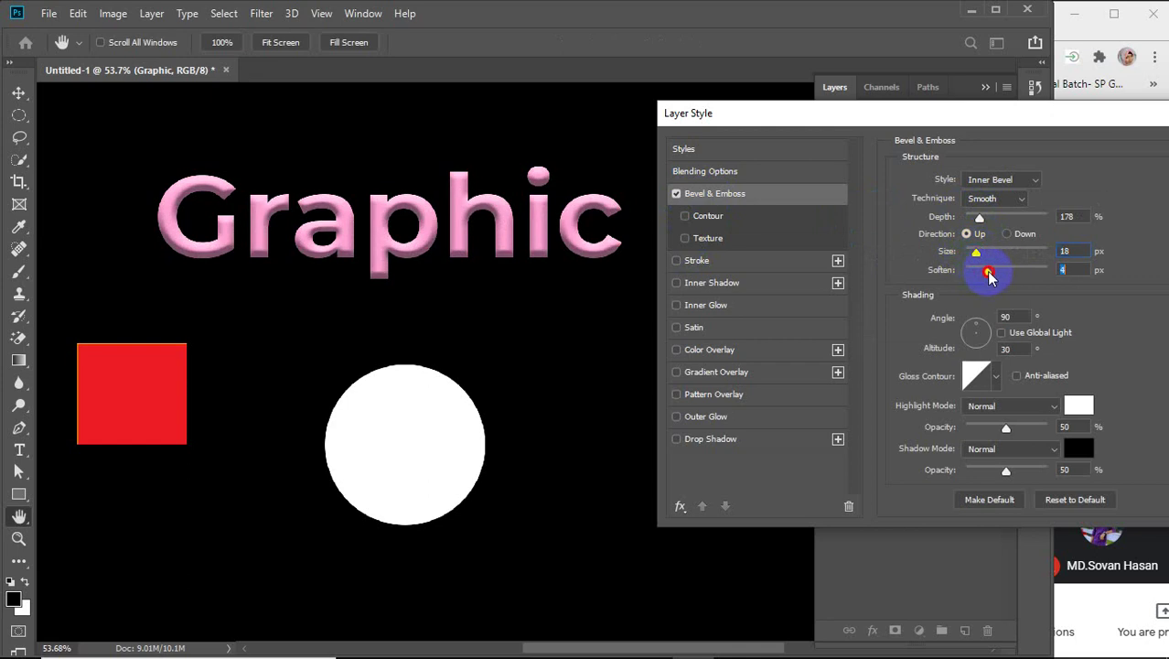
pyautogui.moveTo(989, 275); pyautogui.dragTo(1089, 279)
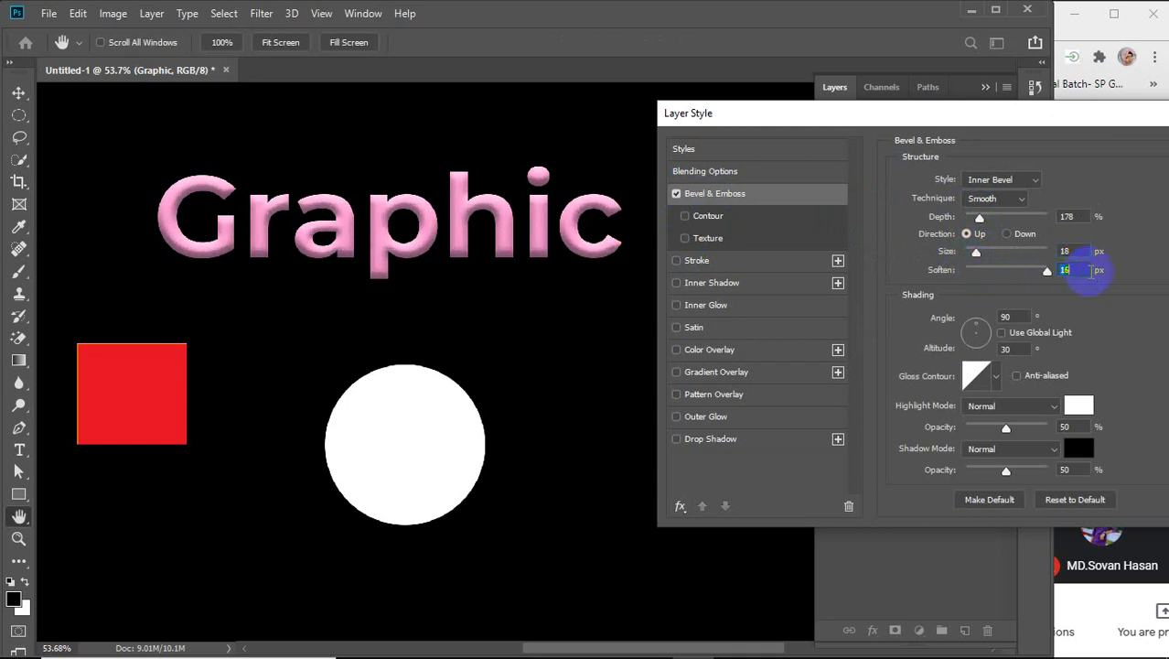
pyautogui.moveTo(1034, 111); pyautogui.dragTo(808, 73)
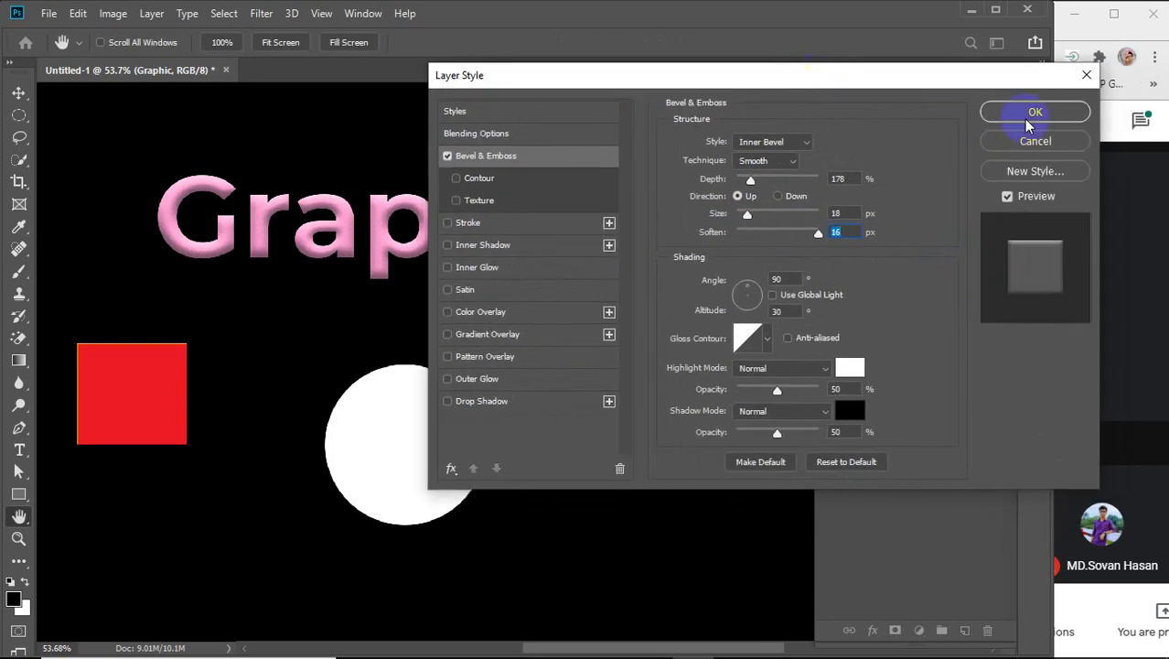
pyautogui.click(1031, 113)
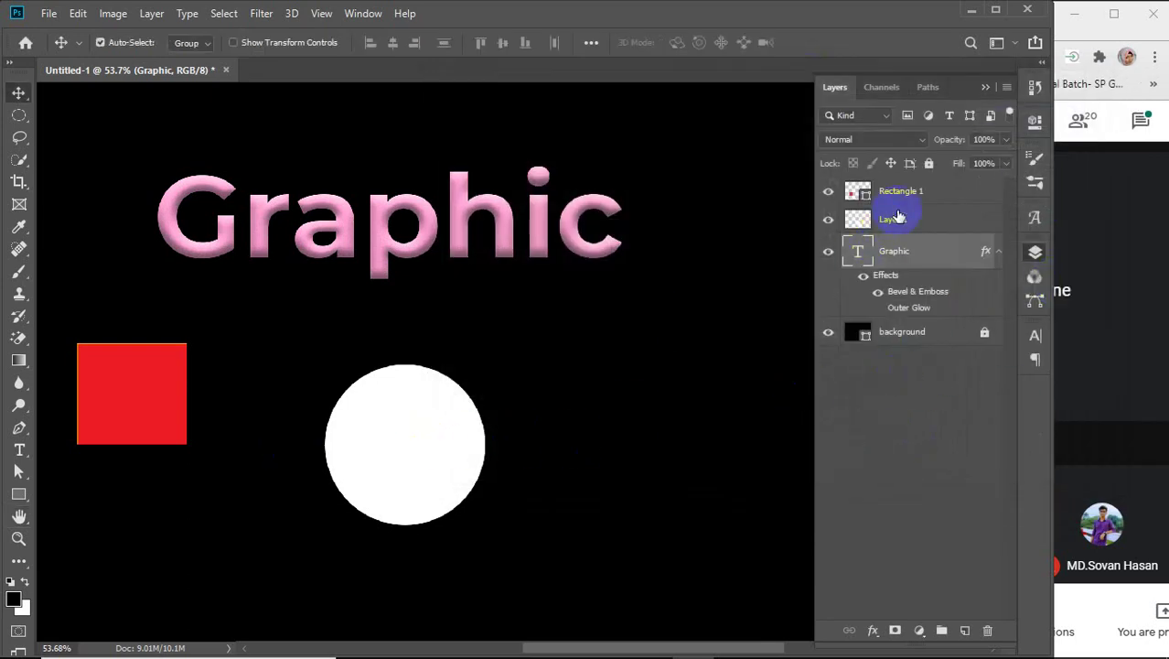
# Try Bevel & Emboss with 230% depth on the white circle's layer, and discard the layer style changes
pyautogui.doubleClick(932, 222)
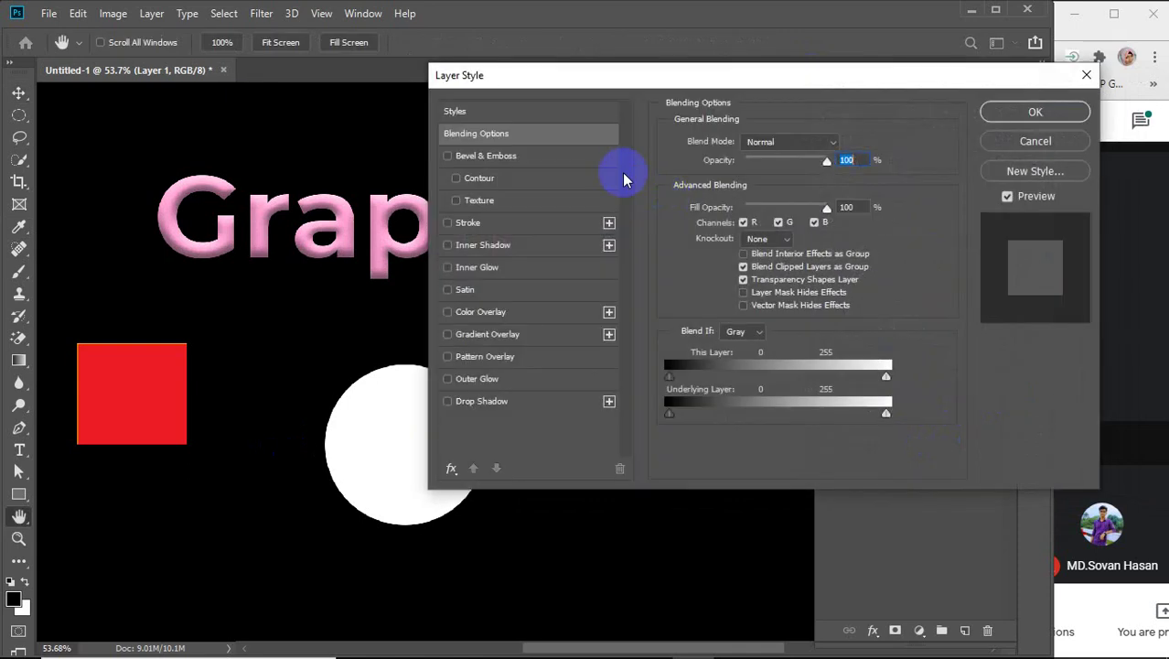
pyautogui.moveTo(555, 78); pyautogui.dragTo(806, 74)
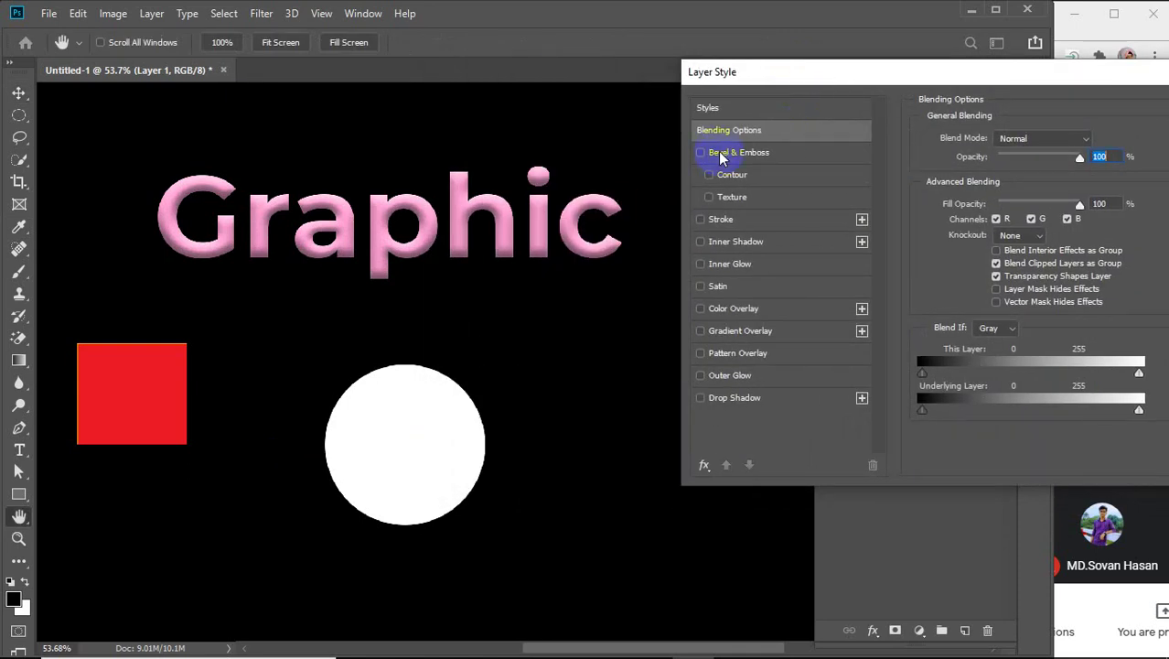
pyautogui.click(721, 154)
pyautogui.moveTo(1043, 73); pyautogui.dragTo(1020, 74)
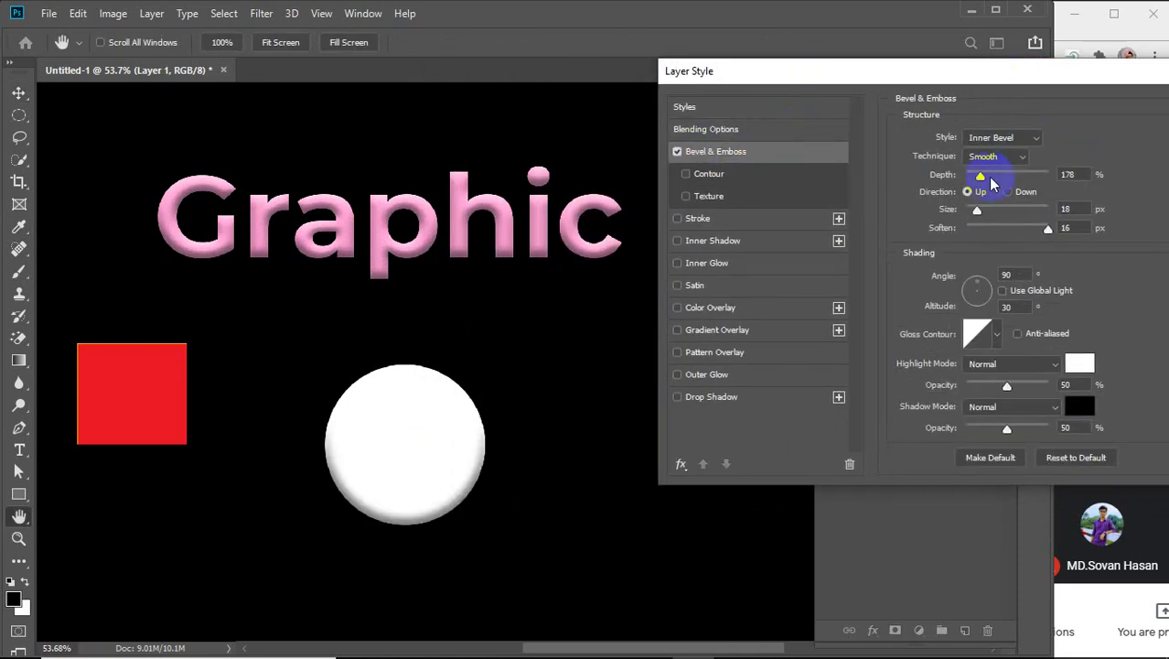
pyautogui.moveTo(983, 178); pyautogui.dragTo(986, 178)
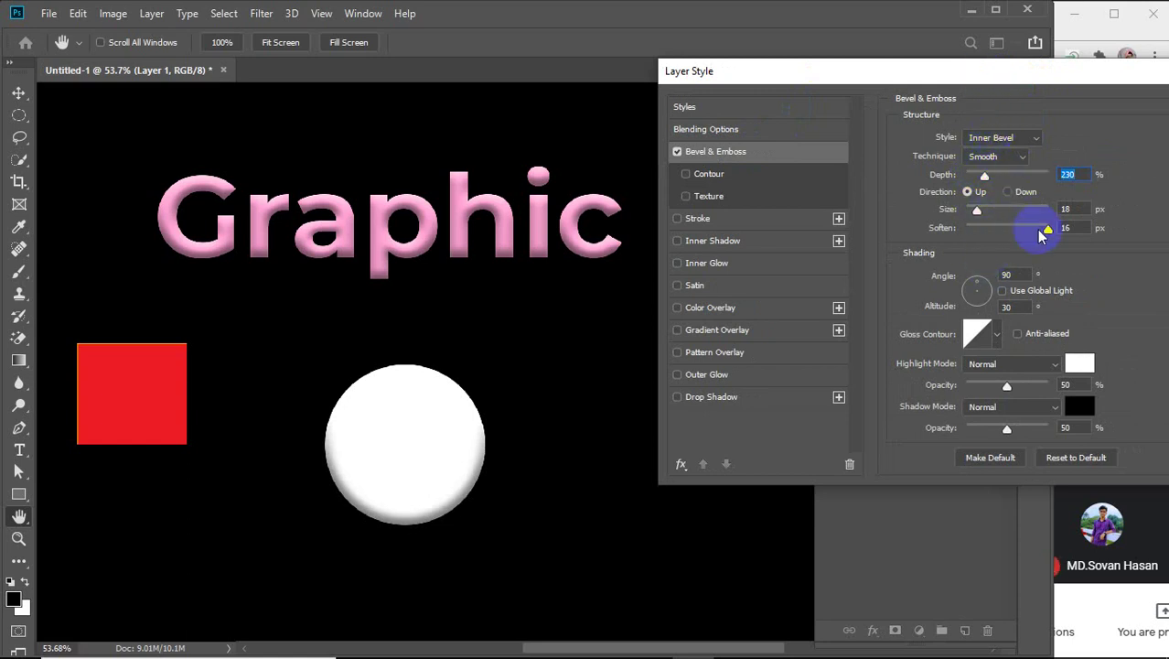
pyautogui.moveTo(1017, 73); pyautogui.dragTo(772, 70)
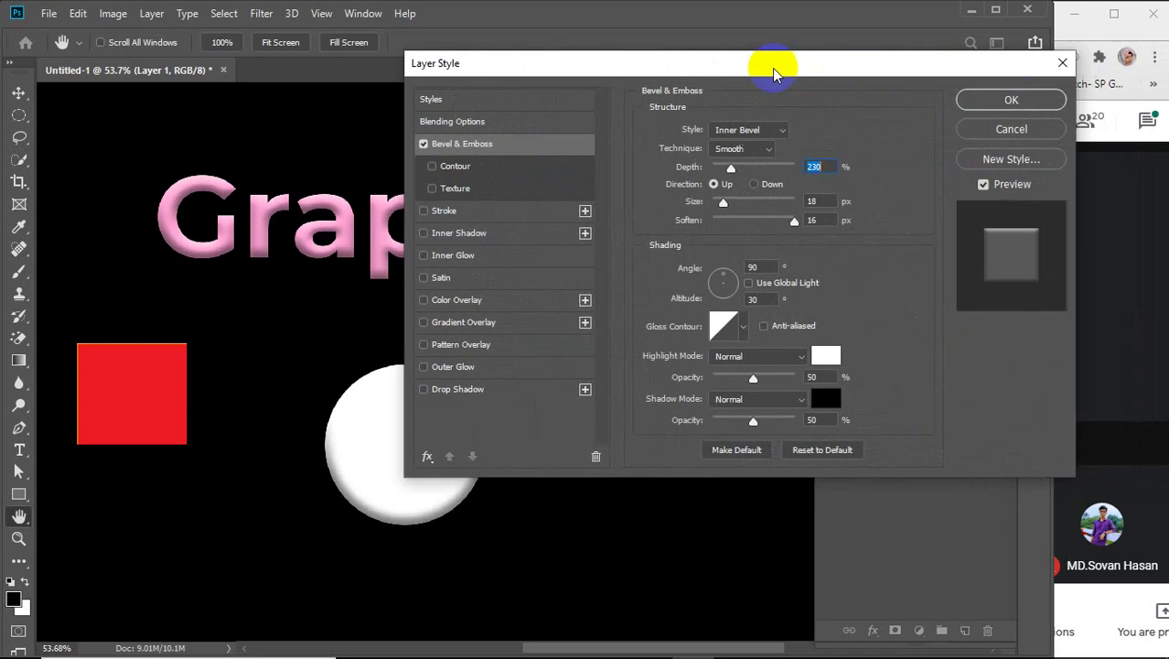
pyautogui.click(1017, 136)
# Switch to Google Meet to read the meeting chat, close it, and return to Photoshop
pyautogui.click(1108, 279)
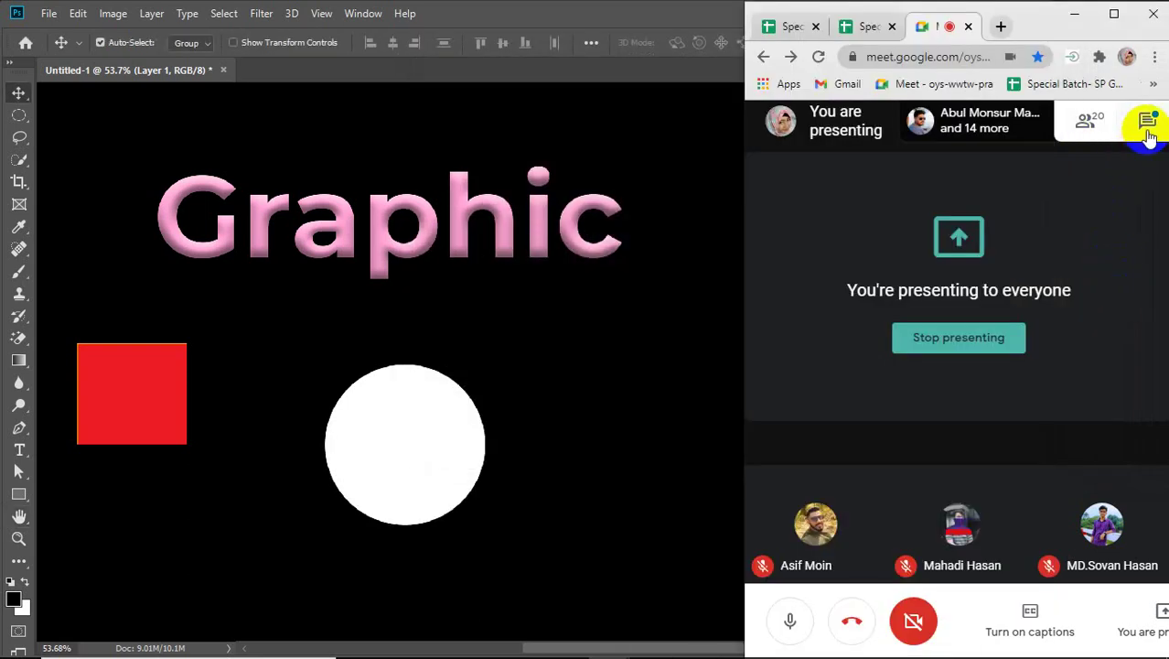
pyautogui.click(1149, 203)
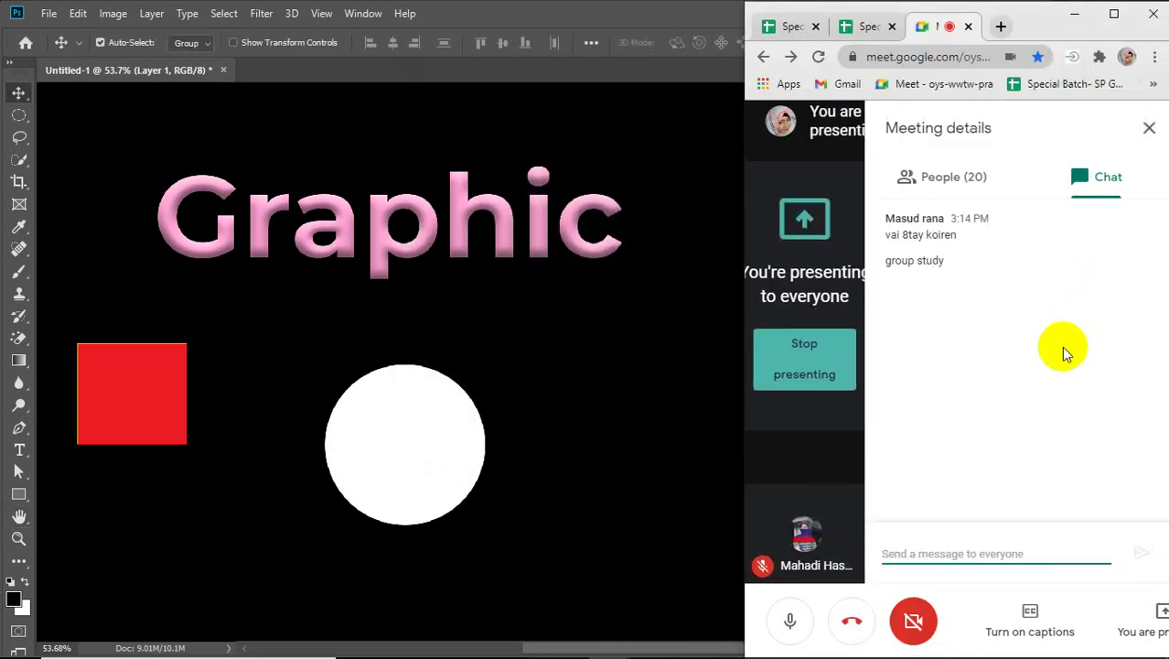
pyautogui.click(1149, 128)
pyautogui.click(576, 443)
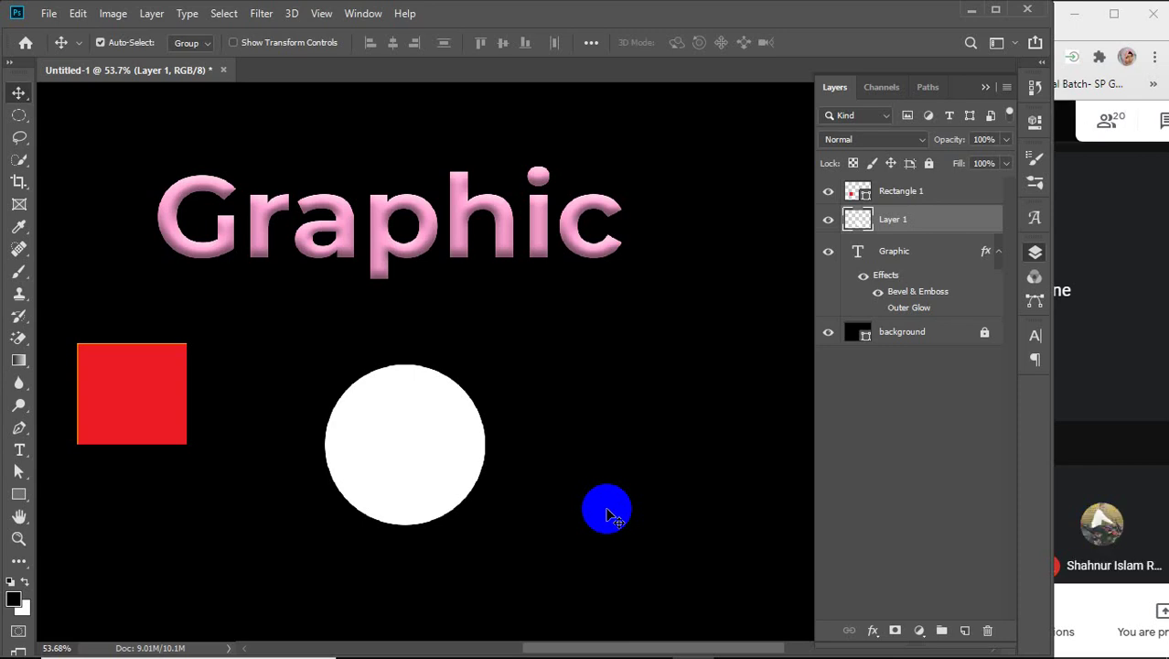
# Delete the Rectangle 1, Layer 1 and Graphic layers, keeping only the black background
pyautogui.moveTo(607, 509)
pyautogui.mouseDown()
pyautogui.moveTo(642, 196)
pyautogui.moveTo(609, 347)
pyautogui.moveTo(783, 319)
pyautogui.moveTo(952, 201)
pyautogui.mouseUp()
pyautogui.scroll(-4, 632, 335)
pyautogui.scroll(-1, 633, 336)
pyautogui.click(946, 190)
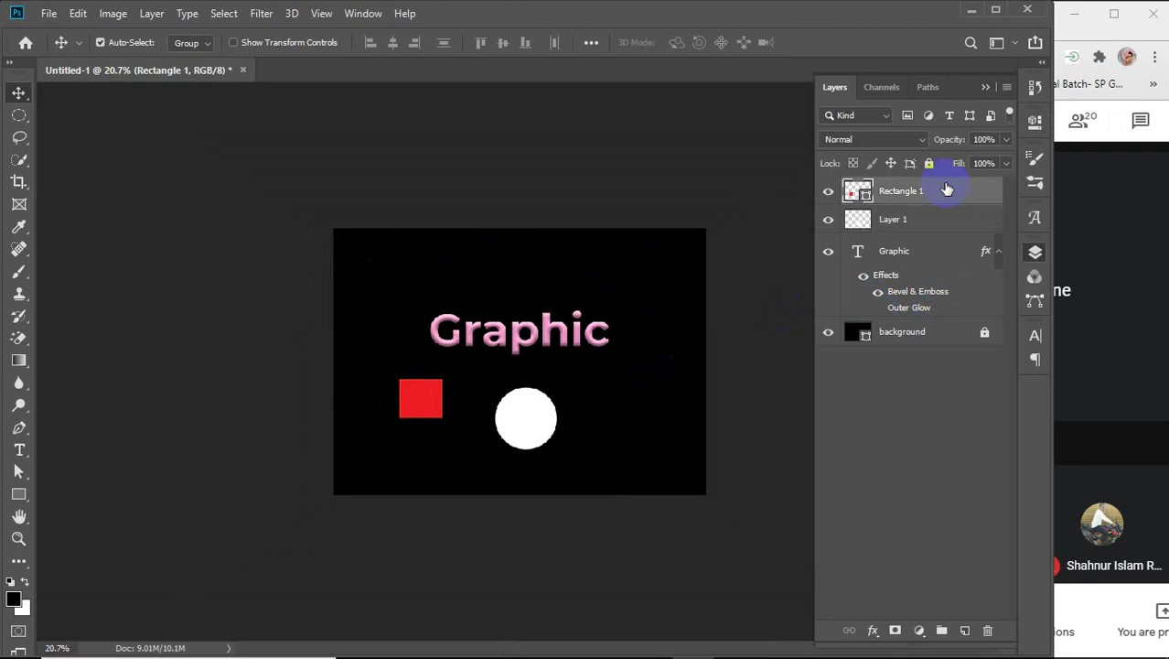
pyautogui.press('Delete')
pyautogui.press('Delete')
pyautogui.press('Delete')
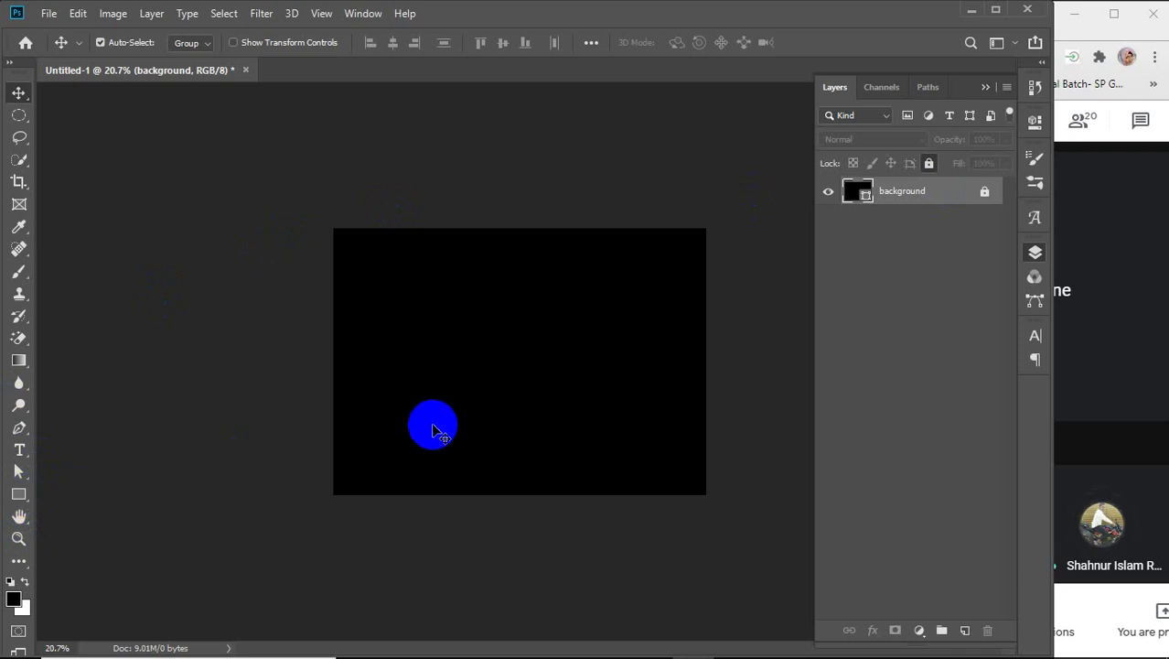
# Set up the Pen tool in Path mode on the empty black canvas
pyautogui.hotkey('ctrl', '+')
pyautogui.hotkey('ctrl', '+')
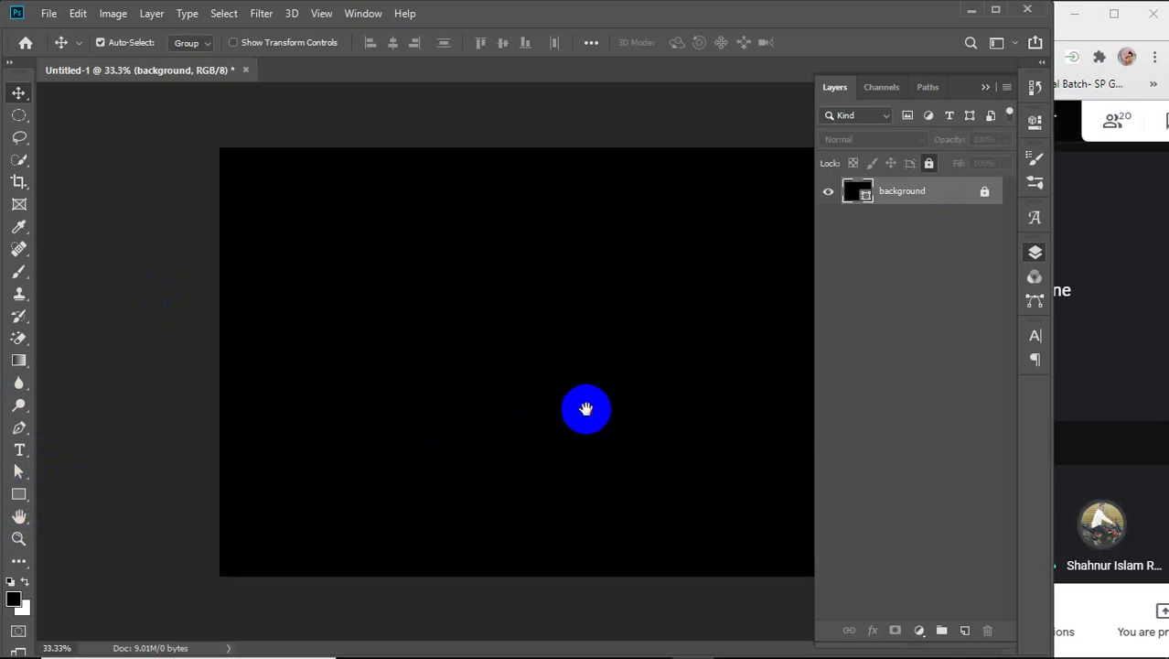
pyautogui.hotkey('ctrl', '+')
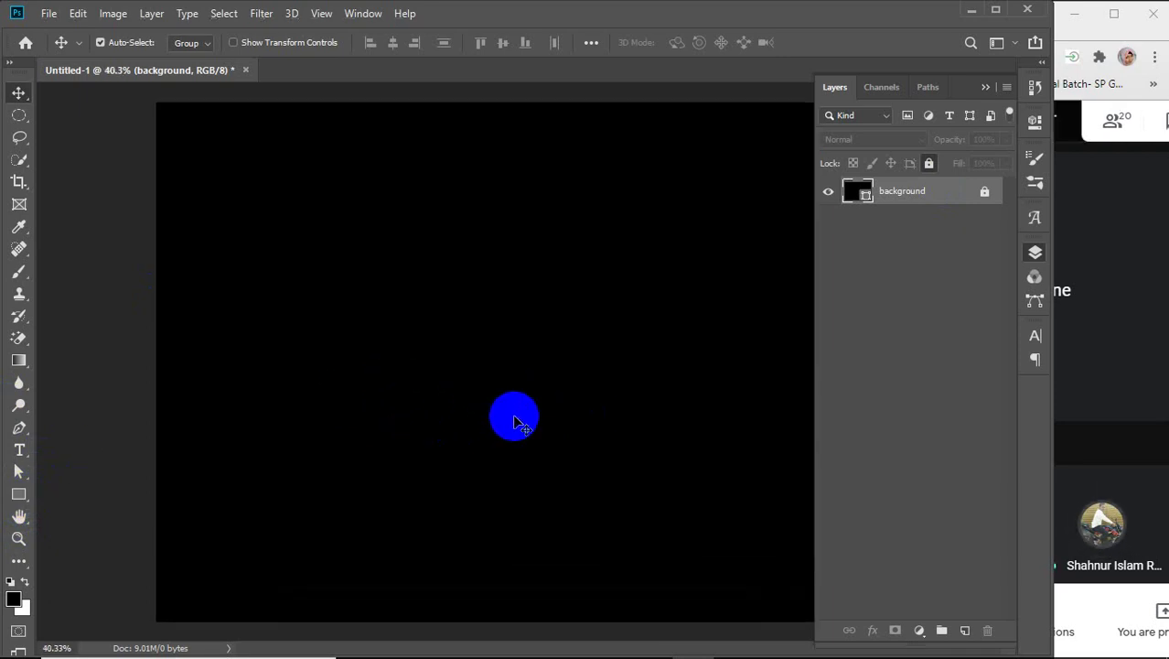
pyautogui.scroll(1, 470, 420)
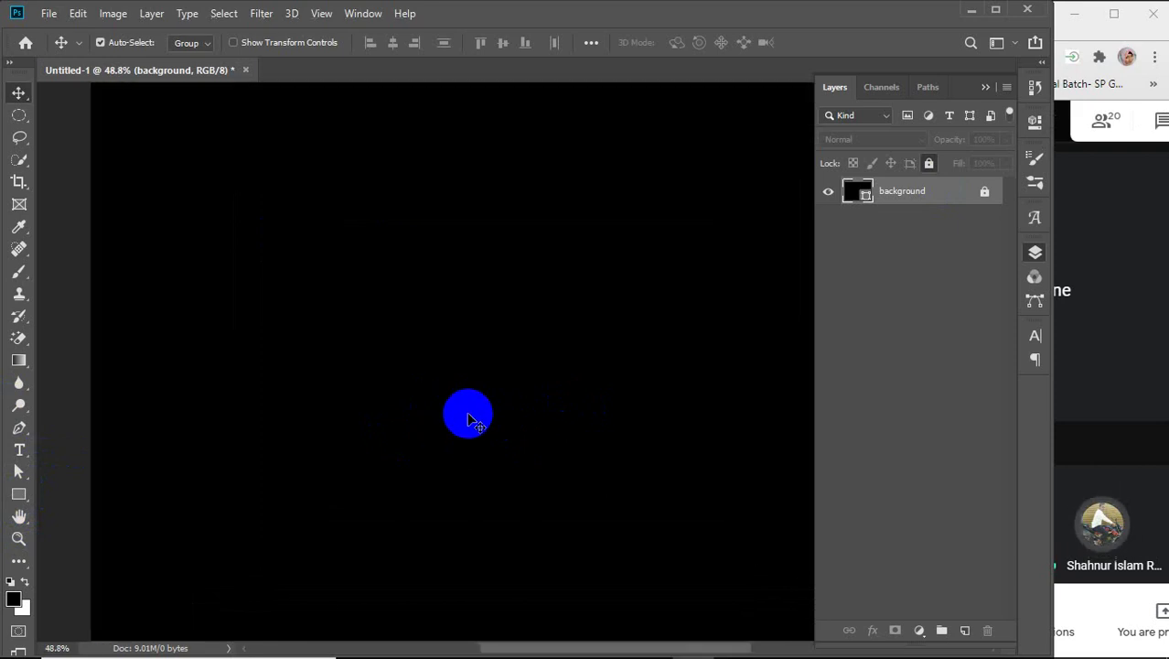
pyautogui.scroll(1, 448, 422)
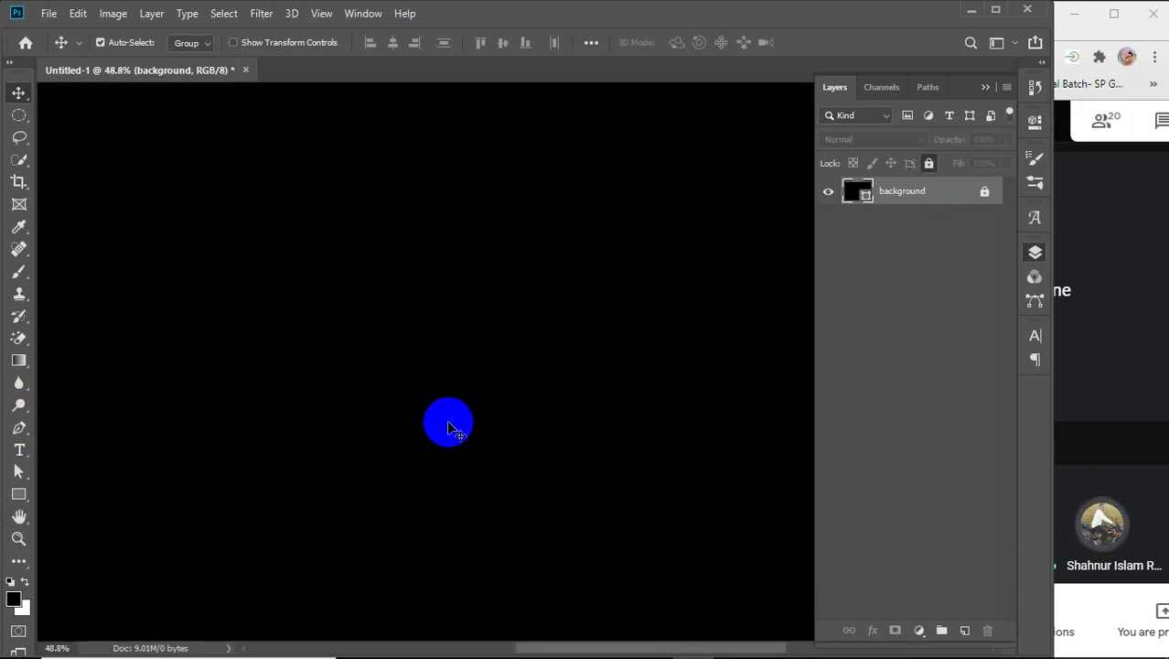
pyautogui.click(17, 430)
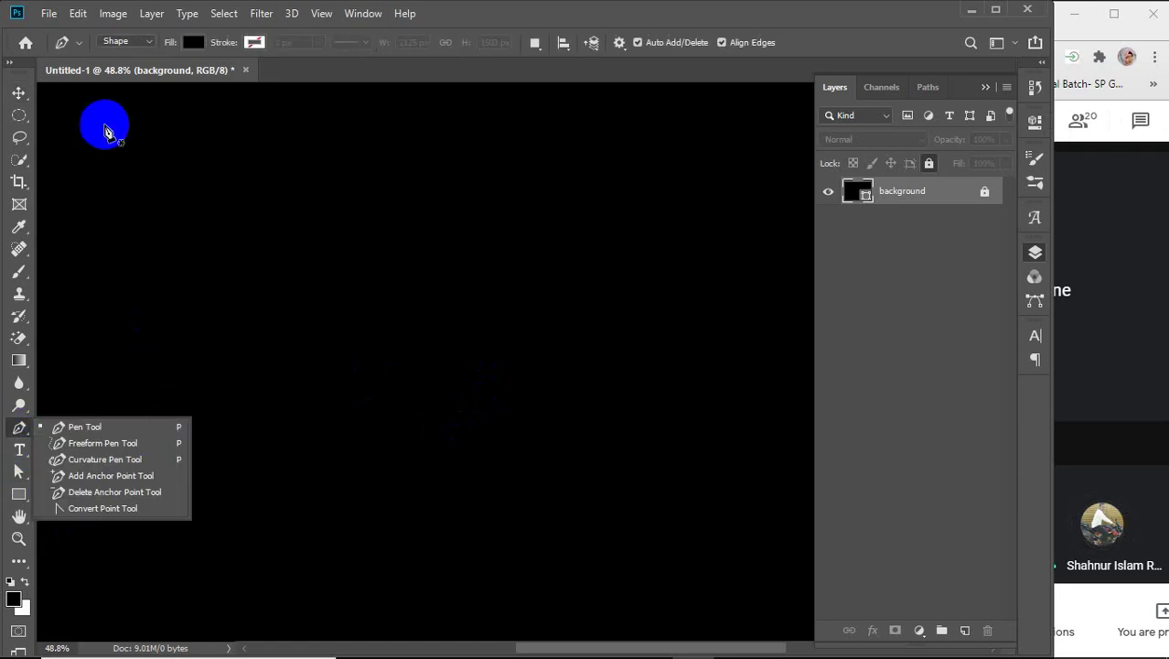
pyautogui.click(128, 42)
pyautogui.click(128, 70)
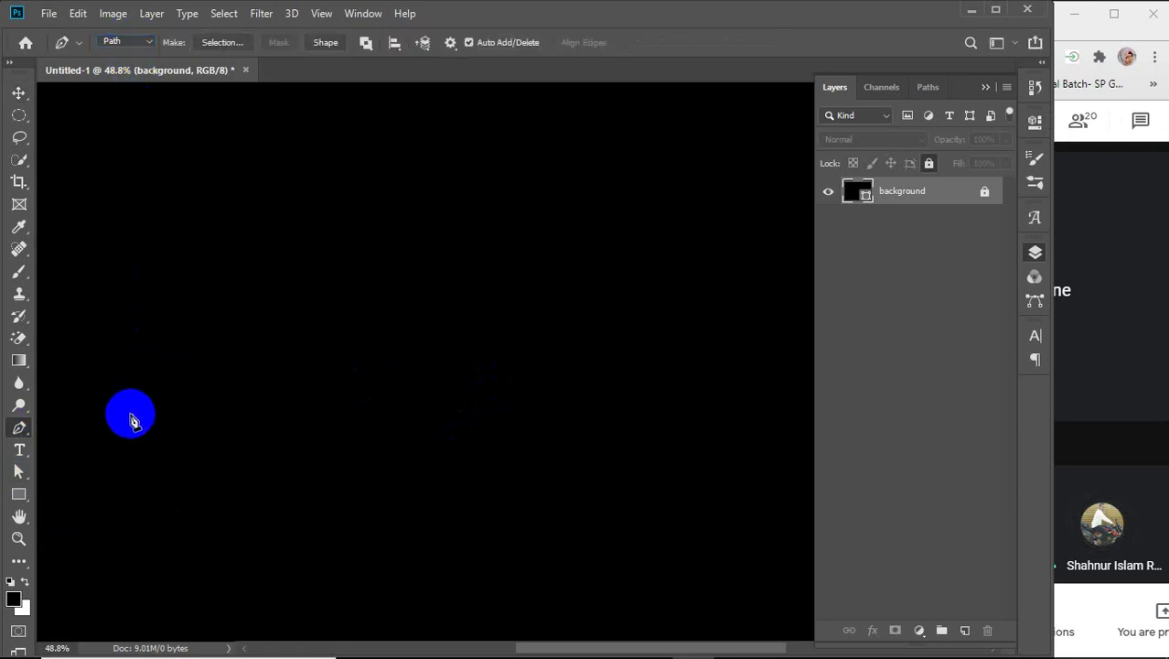
# Draw a closed wavy path with eight anchor points and adjust the curve handles of the two upper anchors
pyautogui.click(131, 414)
pyautogui.moveTo(210, 326); pyautogui.dragTo(296, 316)
pyautogui.moveTo(423, 350); pyautogui.dragTo(472, 298)
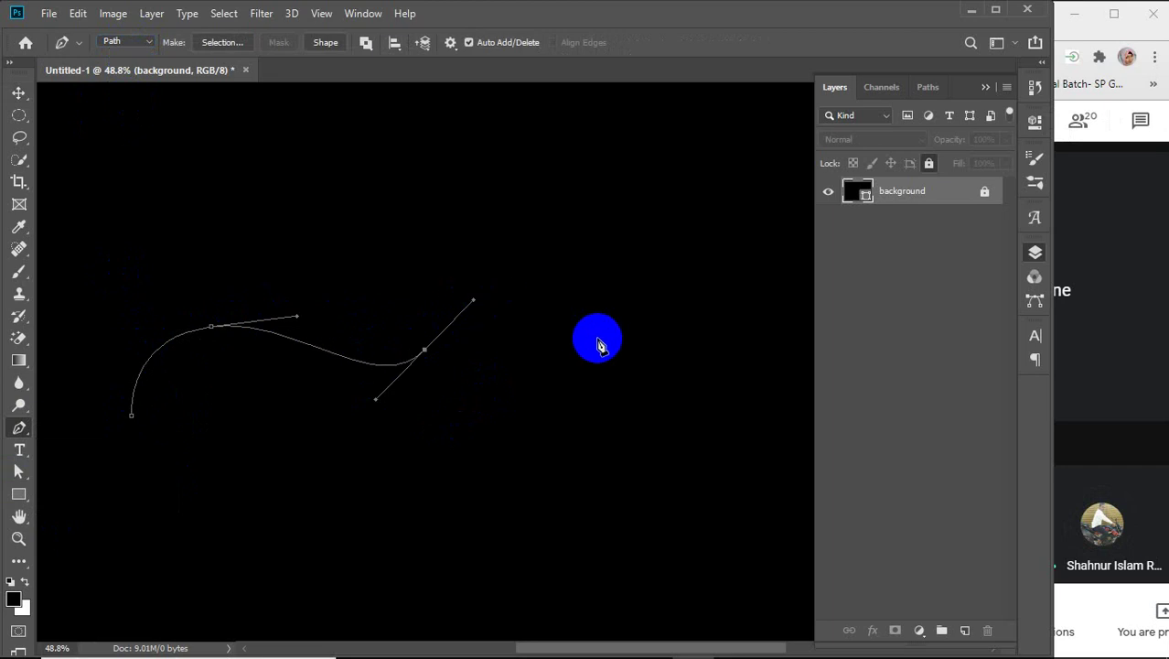
pyautogui.moveTo(600, 339); pyautogui.dragTo(608, 449)
pyautogui.moveTo(523, 551); pyautogui.dragTo(391, 570)
pyautogui.moveTo(315, 527); pyautogui.dragTo(296, 436)
pyautogui.moveTo(225, 460); pyautogui.dragTo(184, 533)
pyautogui.moveTo(146, 560); pyautogui.dragTo(89, 499)
pyautogui.moveTo(133, 416); pyautogui.dragTo(221, 395)
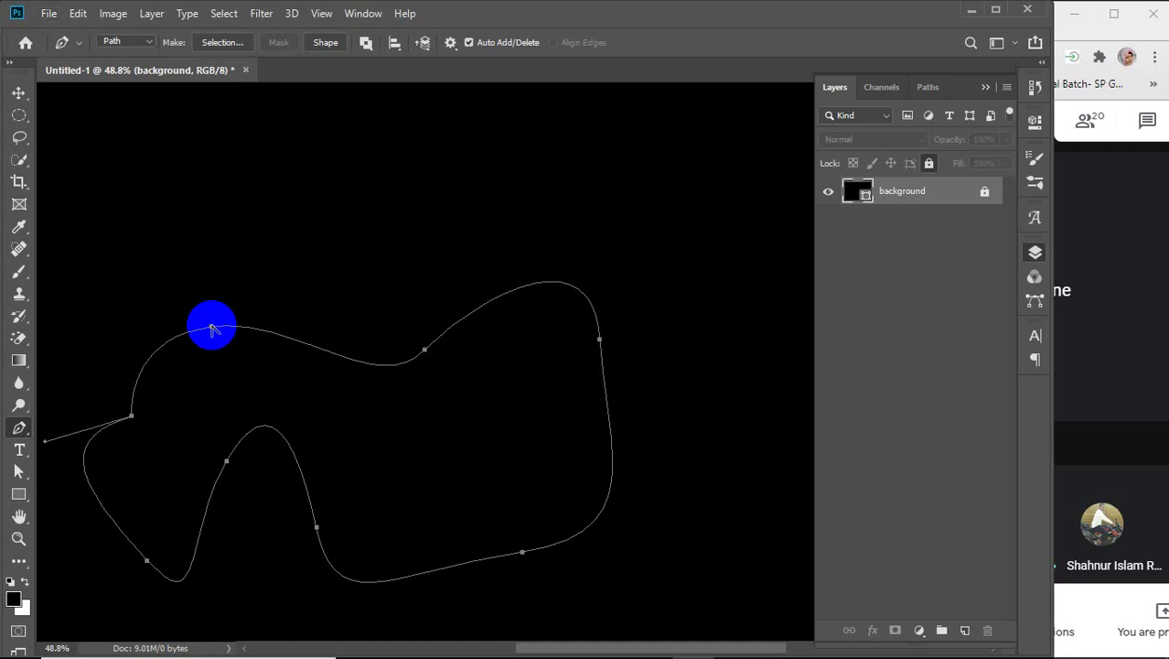
pyautogui.moveTo(211, 326); pyautogui.dragTo(309, 297)
pyautogui.moveTo(425, 350); pyautogui.dragTo(483, 266)
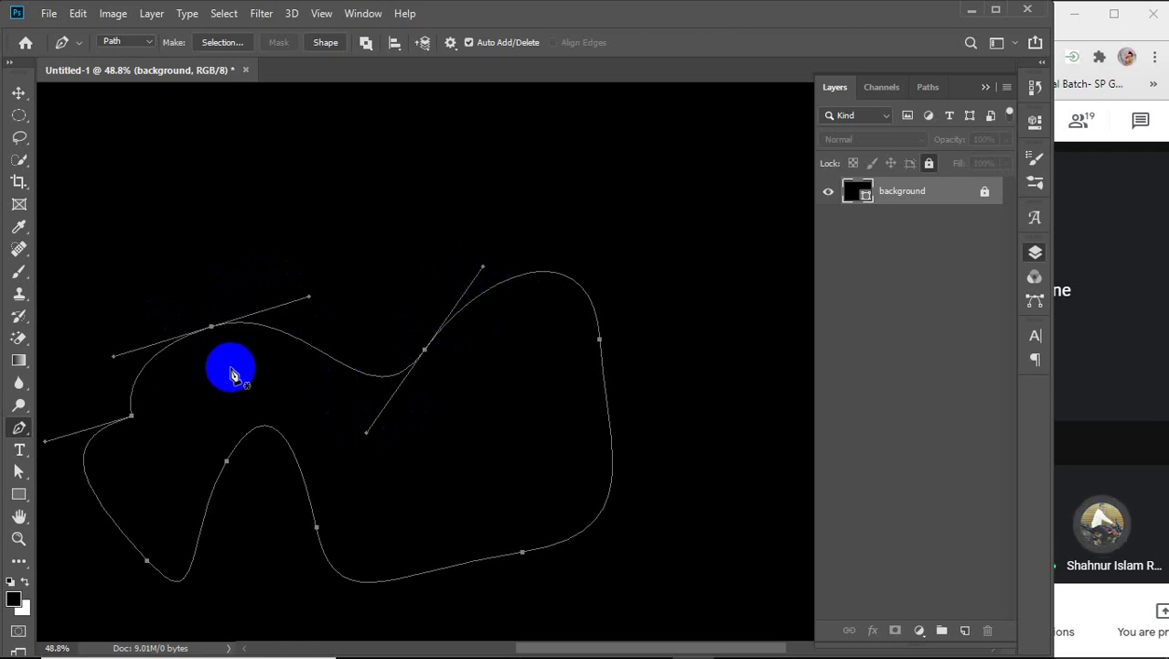
# Use the Curvature Pen tool to pull three anchor points along the path's upper edge upward, turning its dip into a hump
pyautogui.rightClick(19, 427)
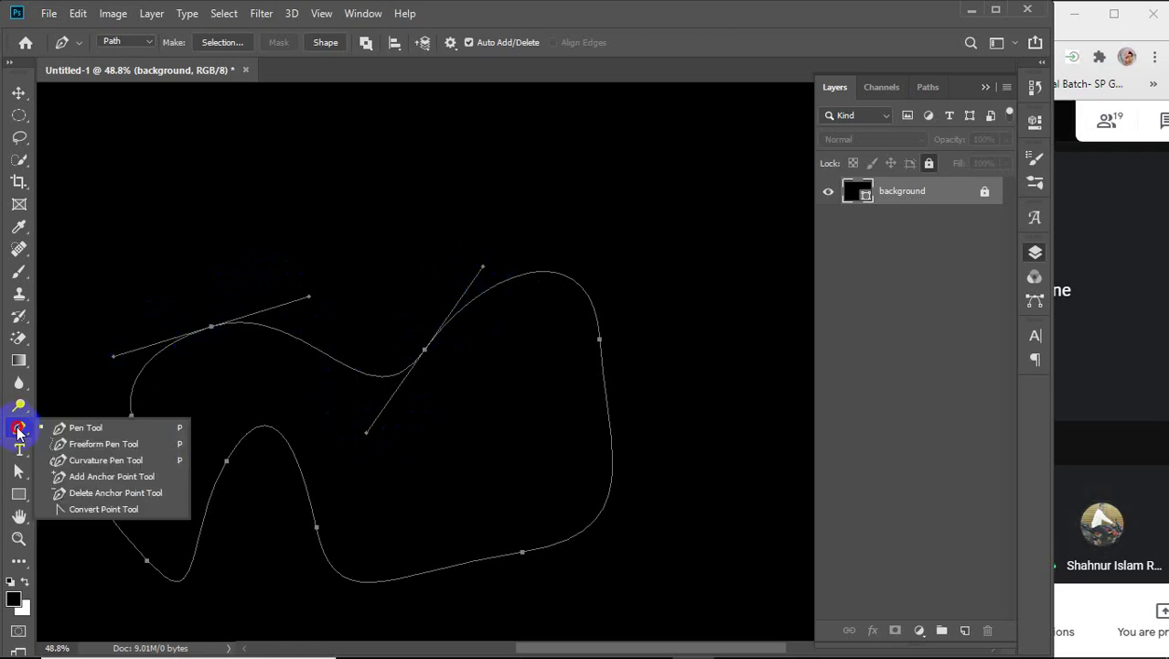
pyautogui.click(107, 460)
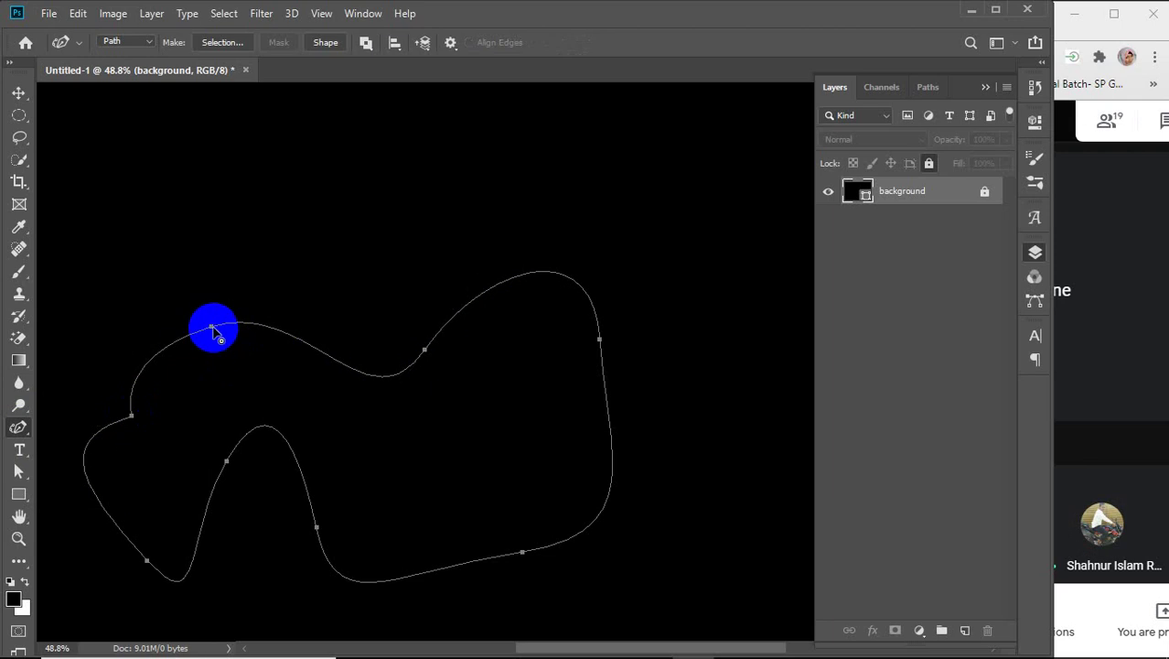
pyautogui.moveTo(210, 328); pyautogui.dragTo(194, 279)
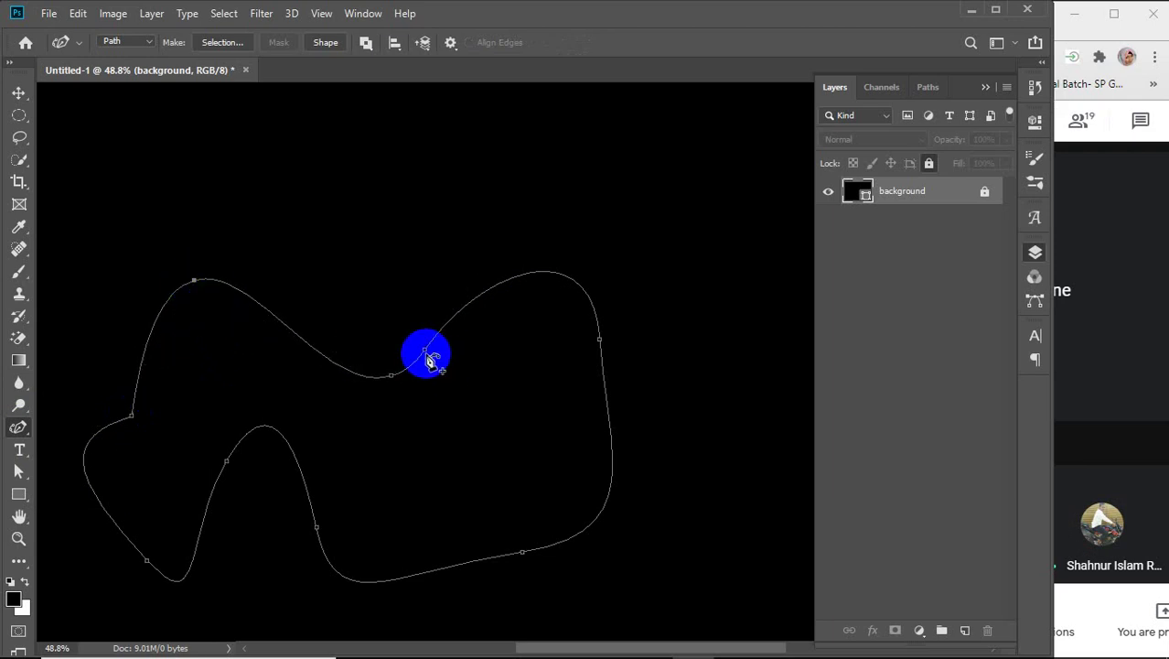
pyautogui.moveTo(427, 353); pyautogui.dragTo(457, 248)
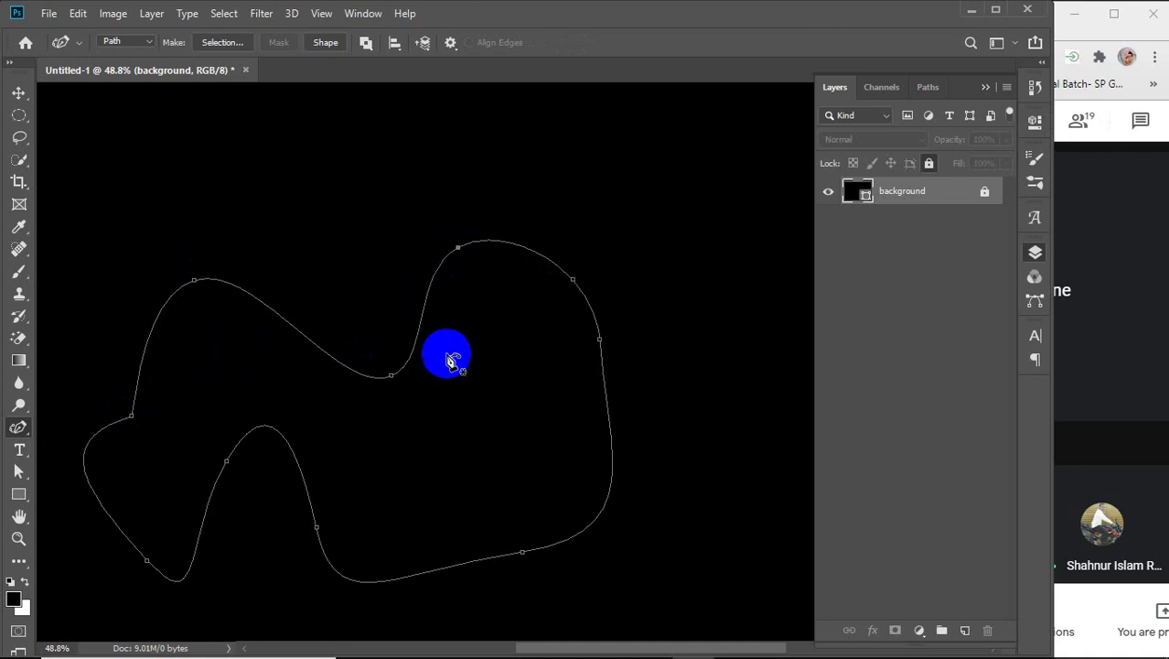
pyautogui.click(399, 376)
pyautogui.moveTo(392, 377); pyautogui.dragTo(351, 198)
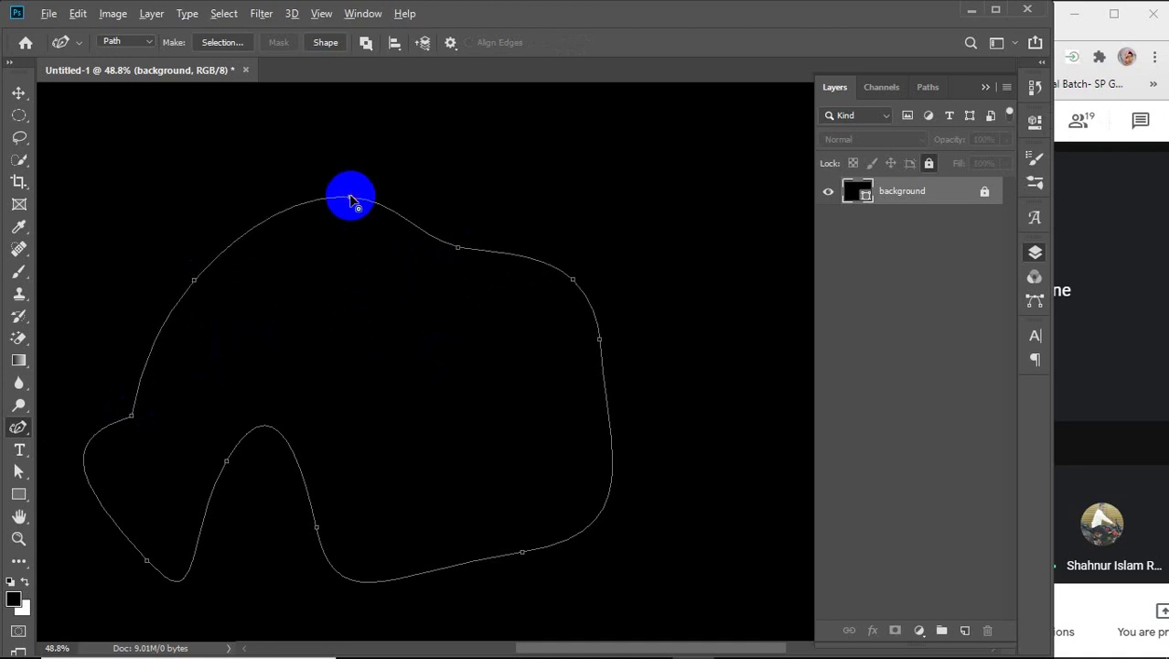
# Use the Pen tool to move the path's upper-left anchor point outward
pyautogui.click(18, 426)
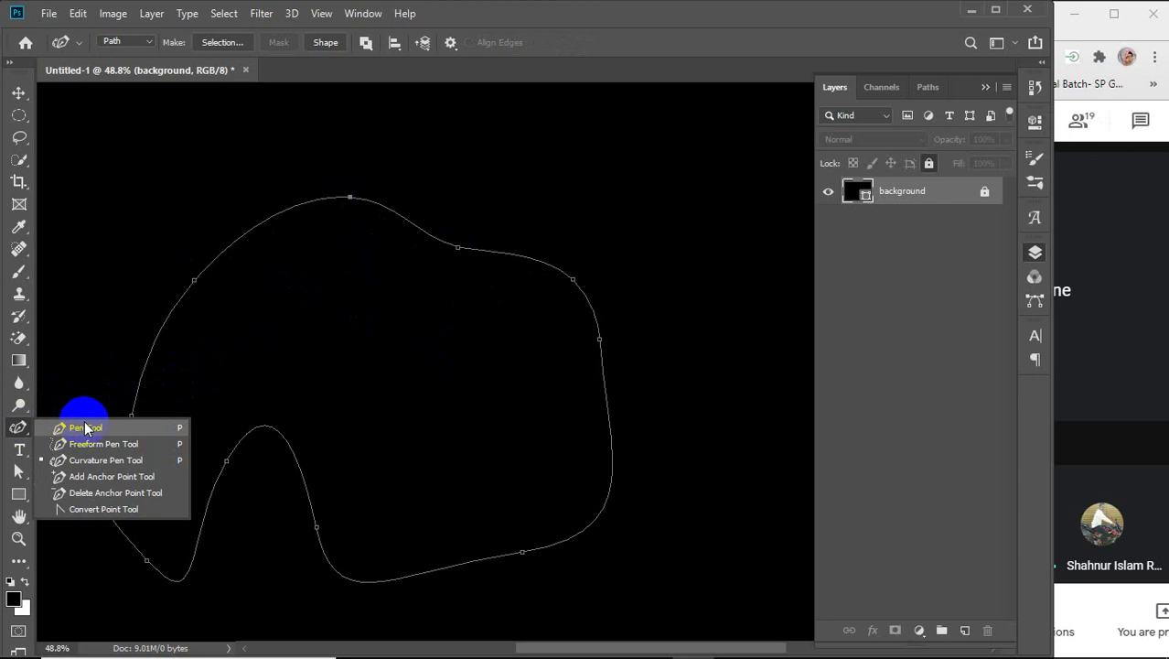
pyautogui.click(86, 428)
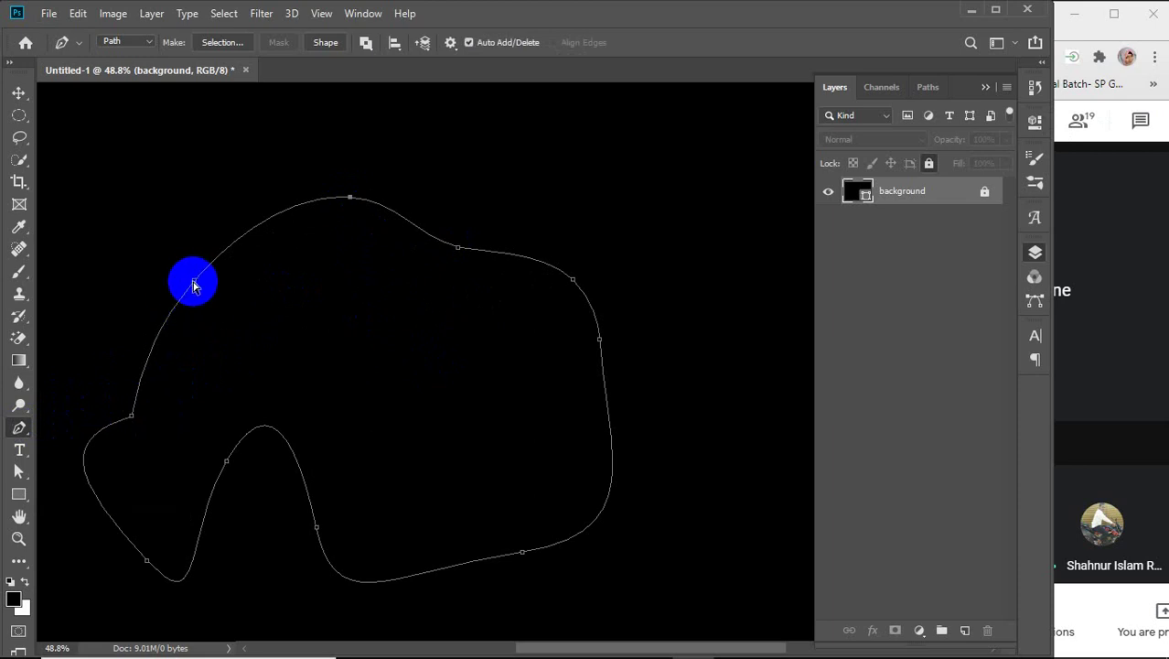
pyautogui.moveTo(193, 286); pyautogui.dragTo(142, 253)
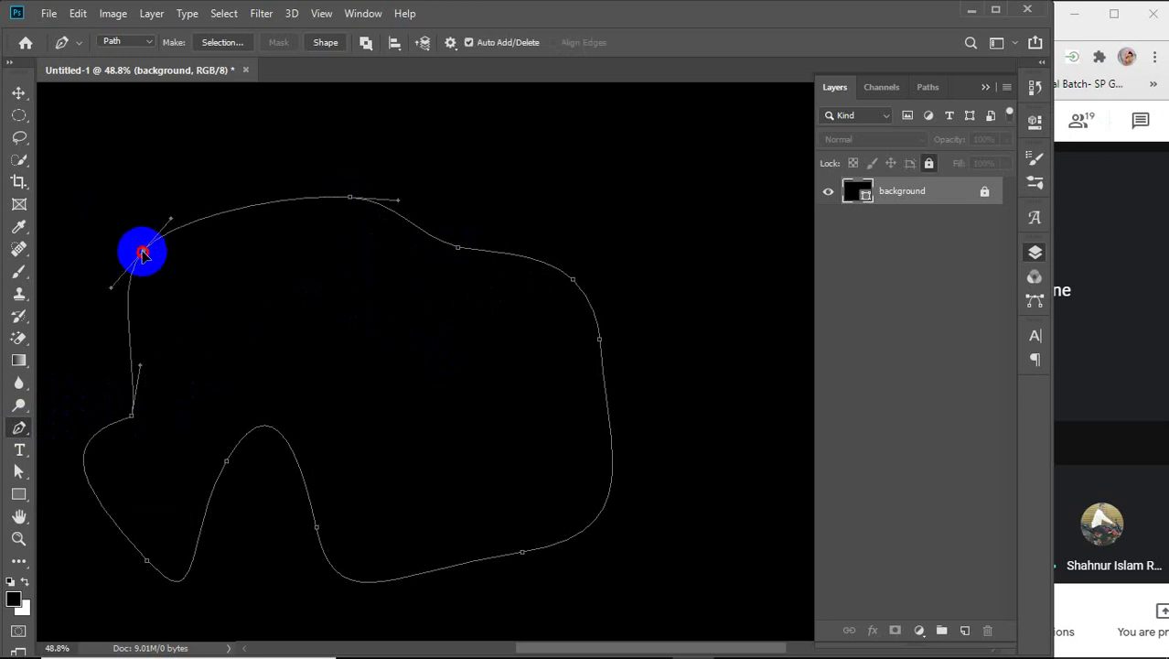
# Use the Curvature Pen tool to pull two anchors on the path's upper edge upward and the left-side corner anchor outward, rounding the outline
pyautogui.click(18, 427)
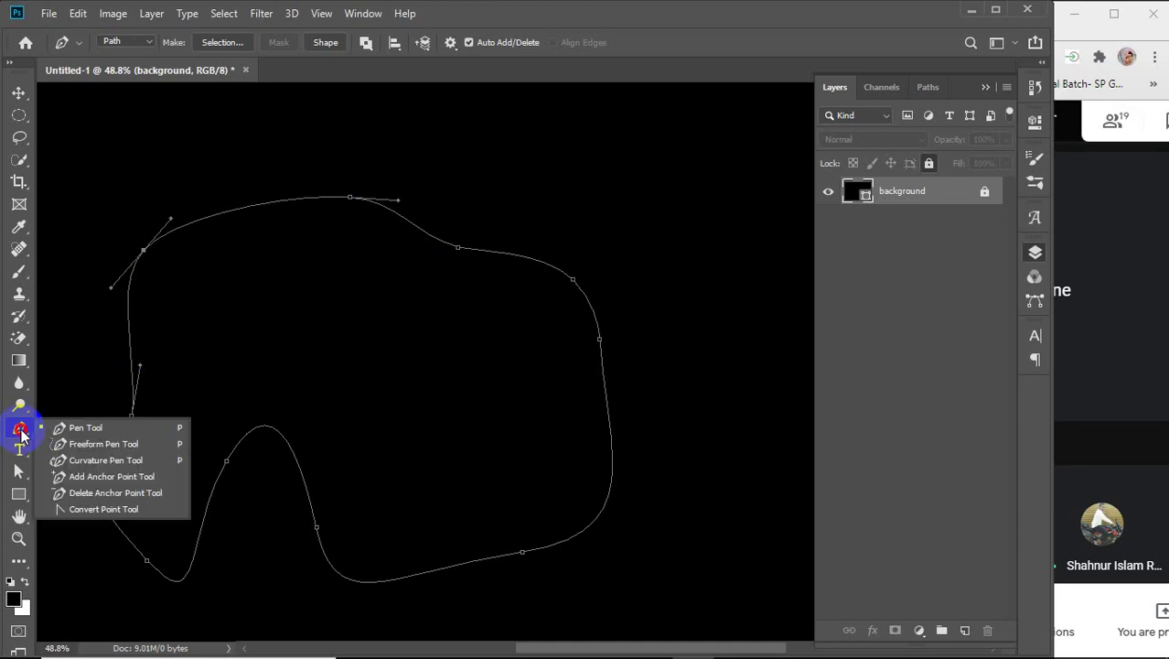
pyautogui.click(104, 457)
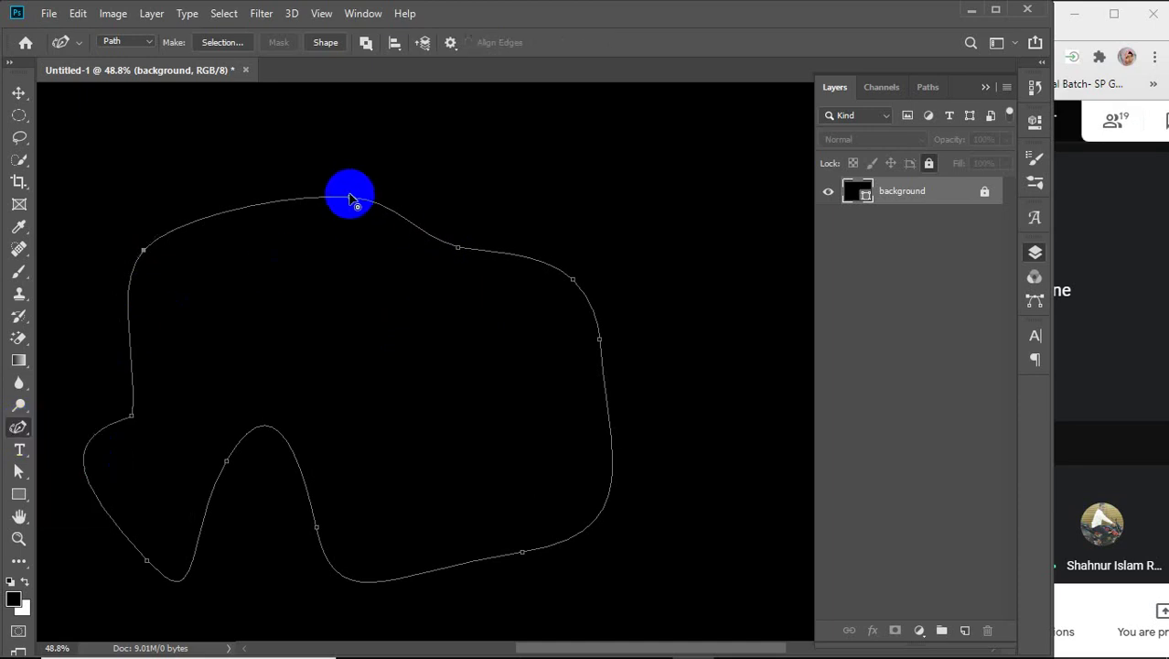
pyautogui.moveTo(350, 199); pyautogui.dragTo(364, 179)
pyautogui.moveTo(460, 251); pyautogui.dragTo(434, 187)
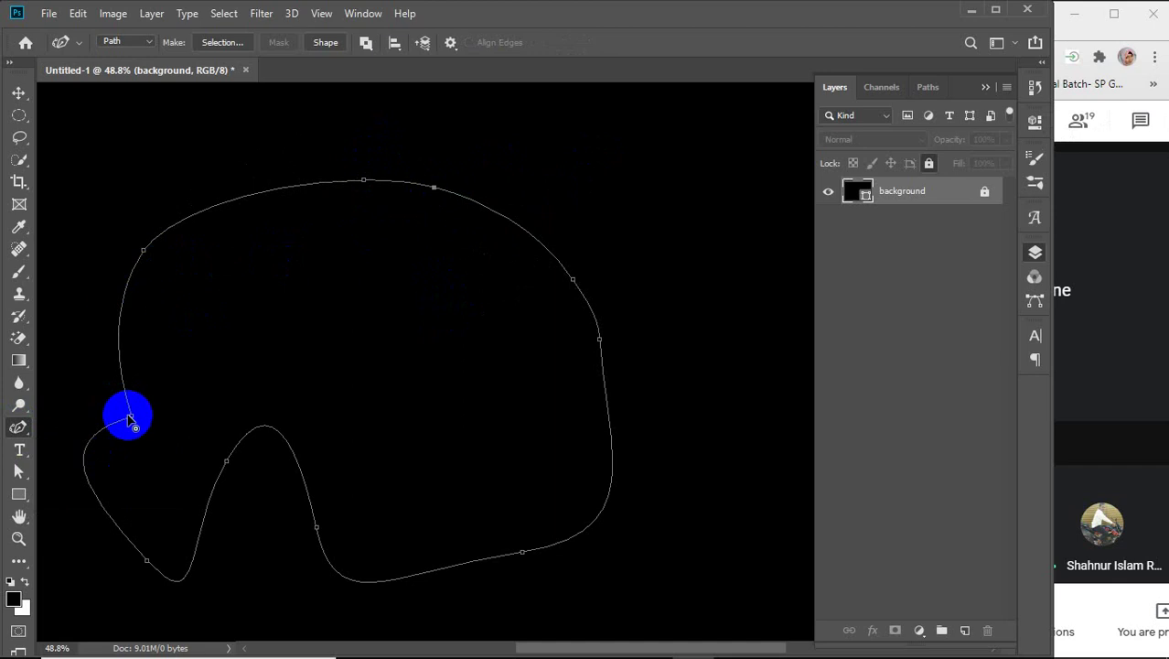
pyautogui.moveTo(131, 419); pyautogui.dragTo(83, 382)
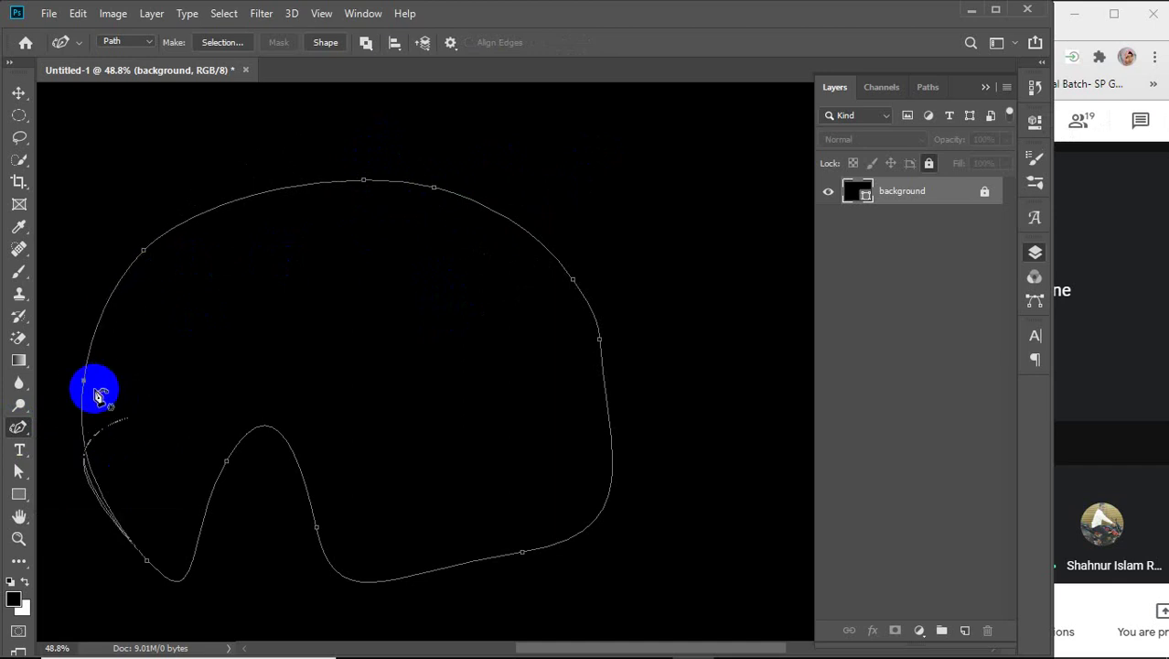
# Pull the anchor points of the notch in the path's lower edge downward to nearly flatten it
pyautogui.moveTo(226, 463); pyautogui.dragTo(243, 522)
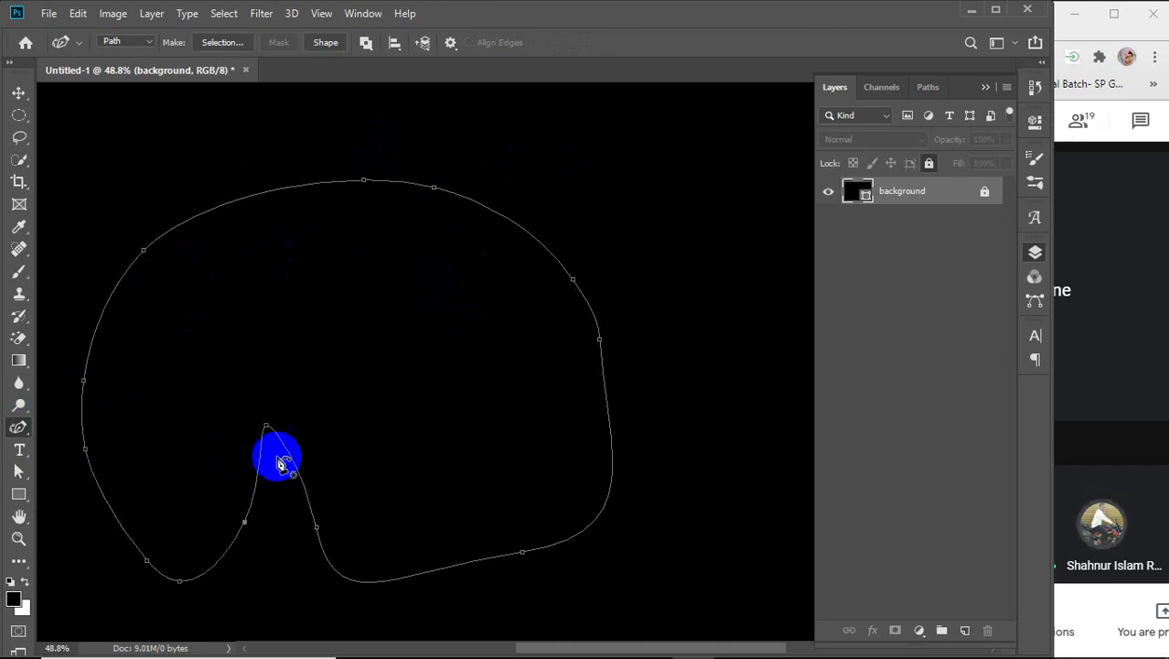
pyautogui.moveTo(264, 427); pyautogui.dragTo(276, 582)
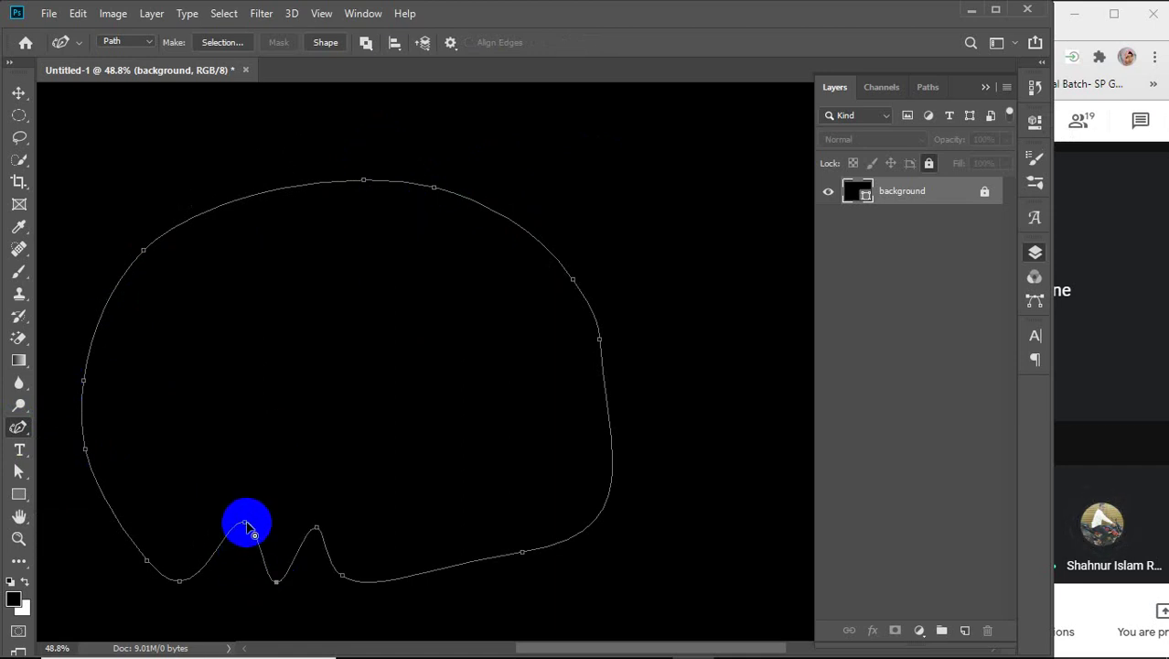
pyautogui.moveTo(244, 524); pyautogui.dragTo(228, 591)
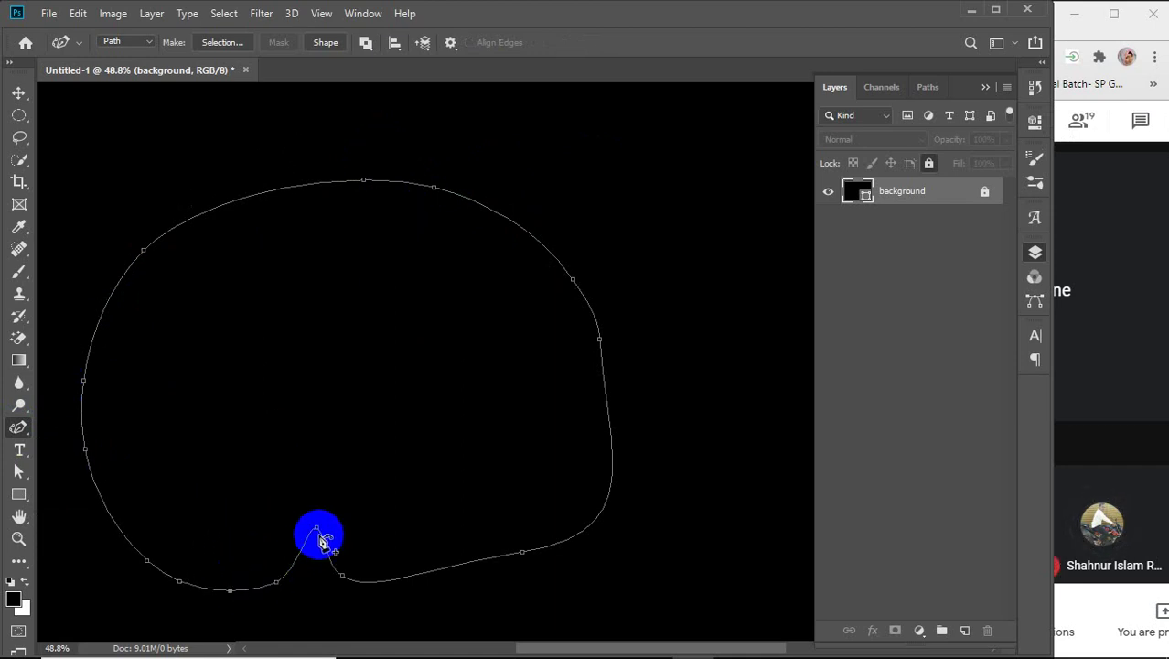
pyautogui.moveTo(317, 529); pyautogui.dragTo(312, 594)
pyautogui.click(314, 584)
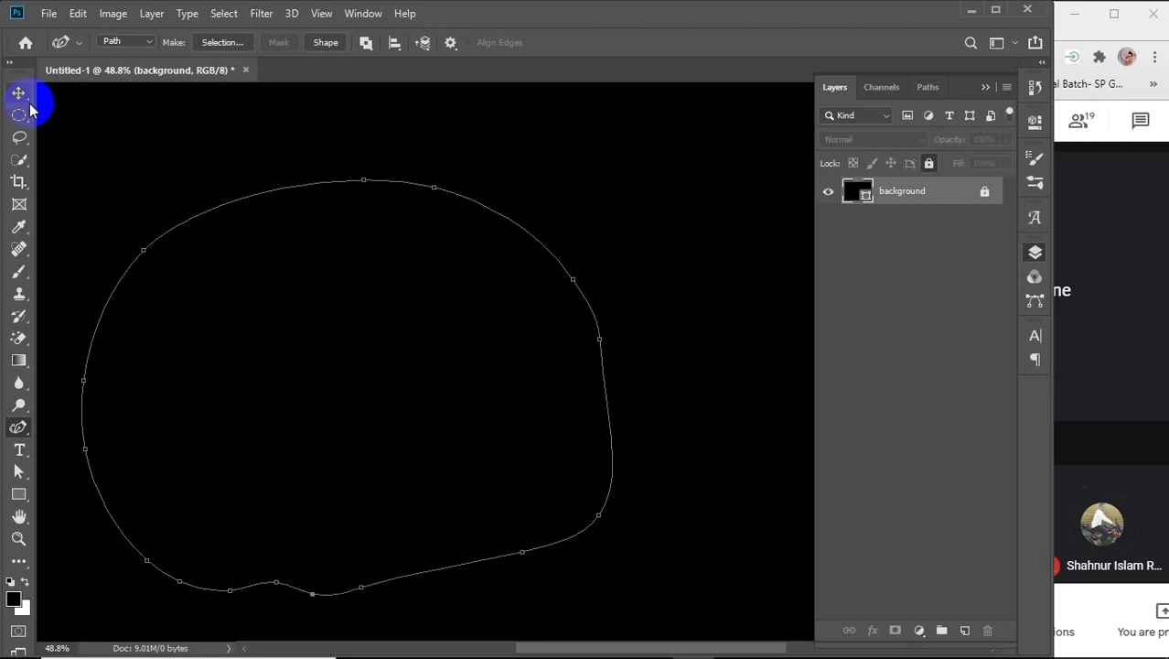
# Convert the closed path to a selection, deselect it, and switch to the Move tool
pyautogui.hotkey('ctrl', 'Return')
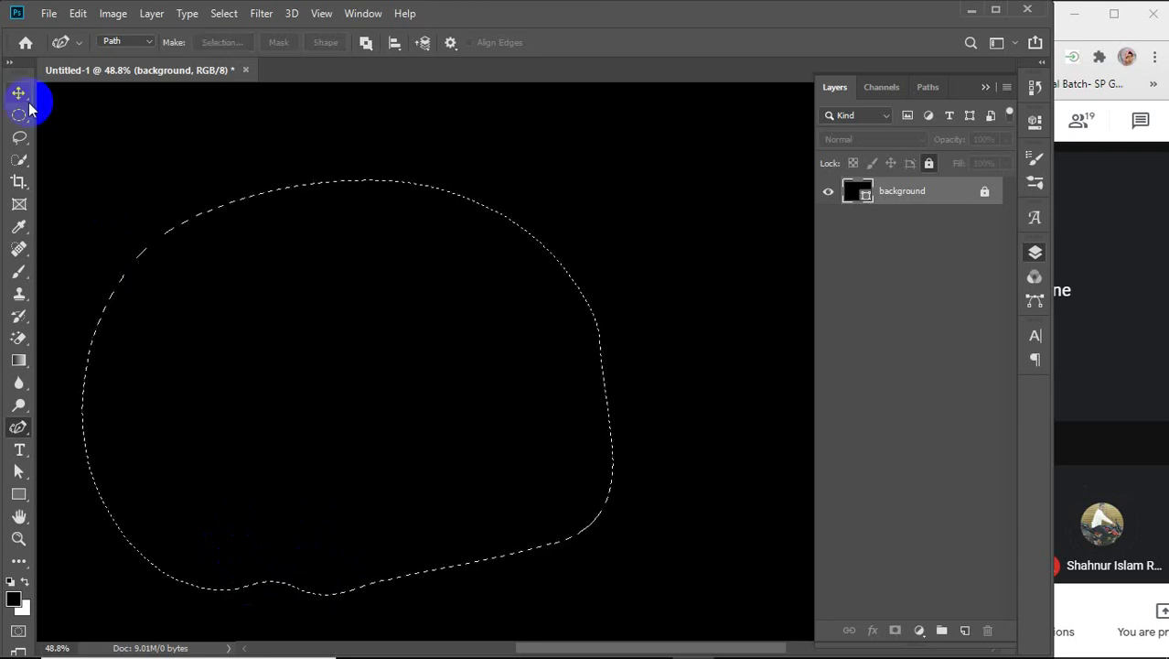
pyautogui.hotkey('ctrl', 'd')
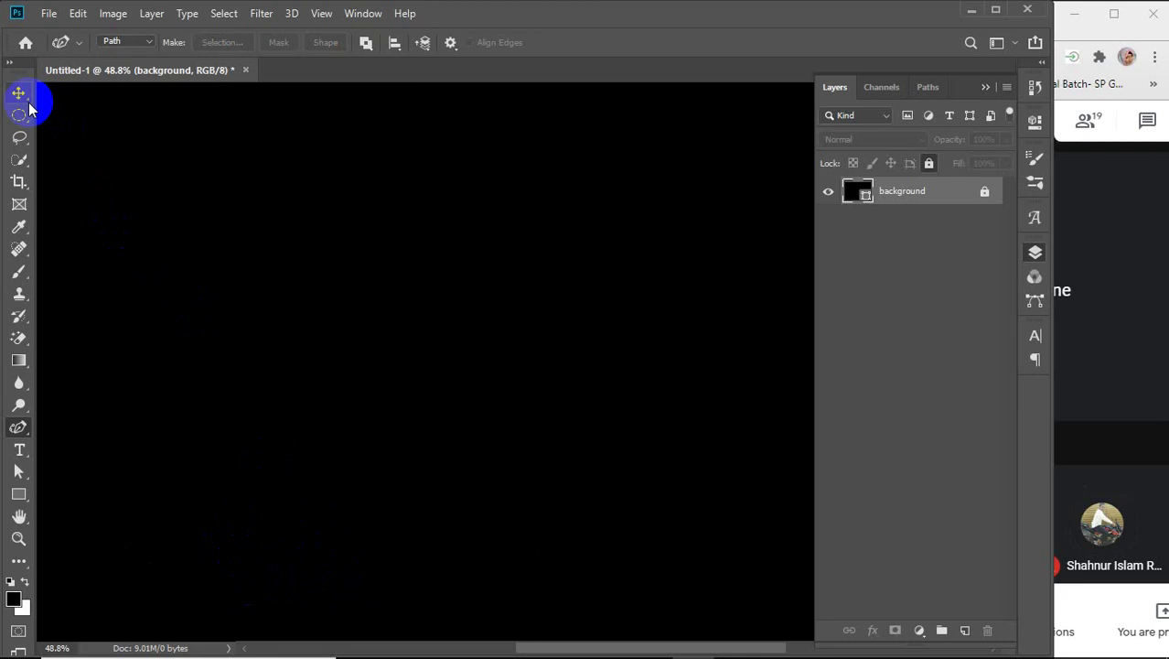
pyautogui.click(29, 104)
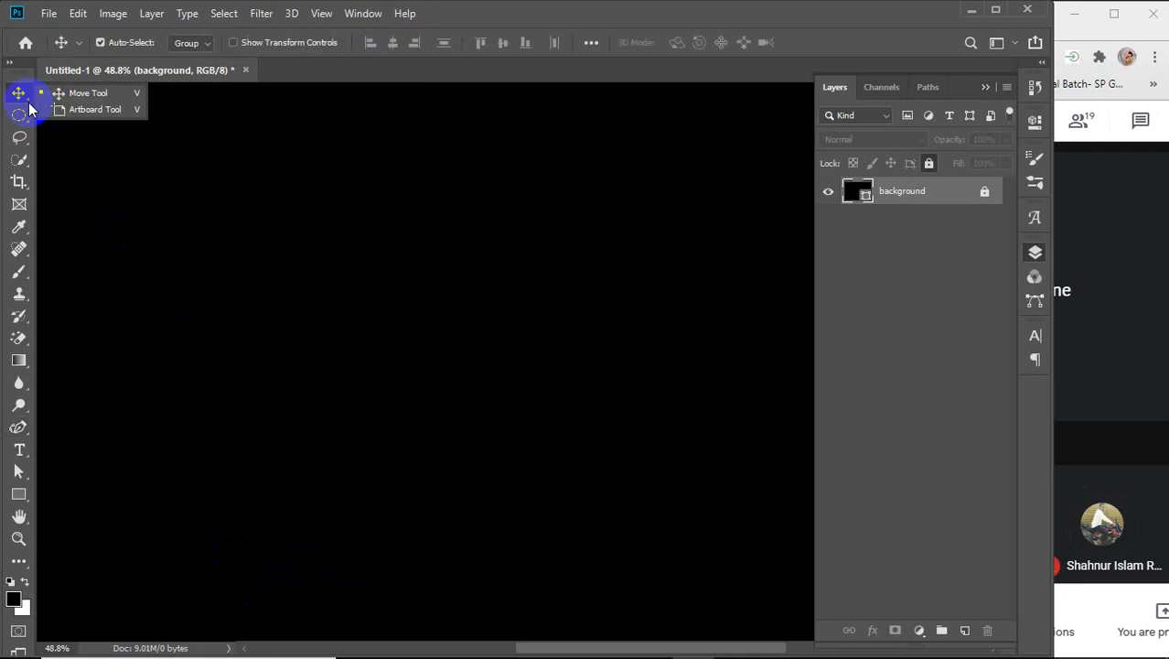
pyautogui.click(261, 14)
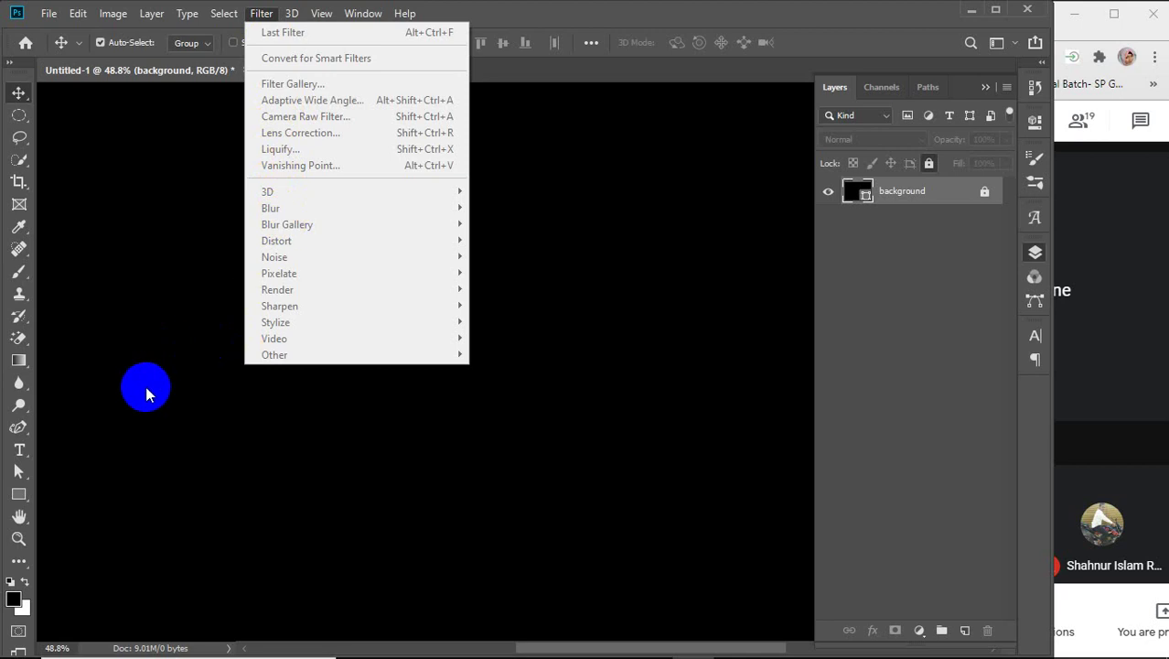
# Draw an ellipse shape about 736 by 533 px on the black canvas and fill it with white
pyautogui.click(18, 495)
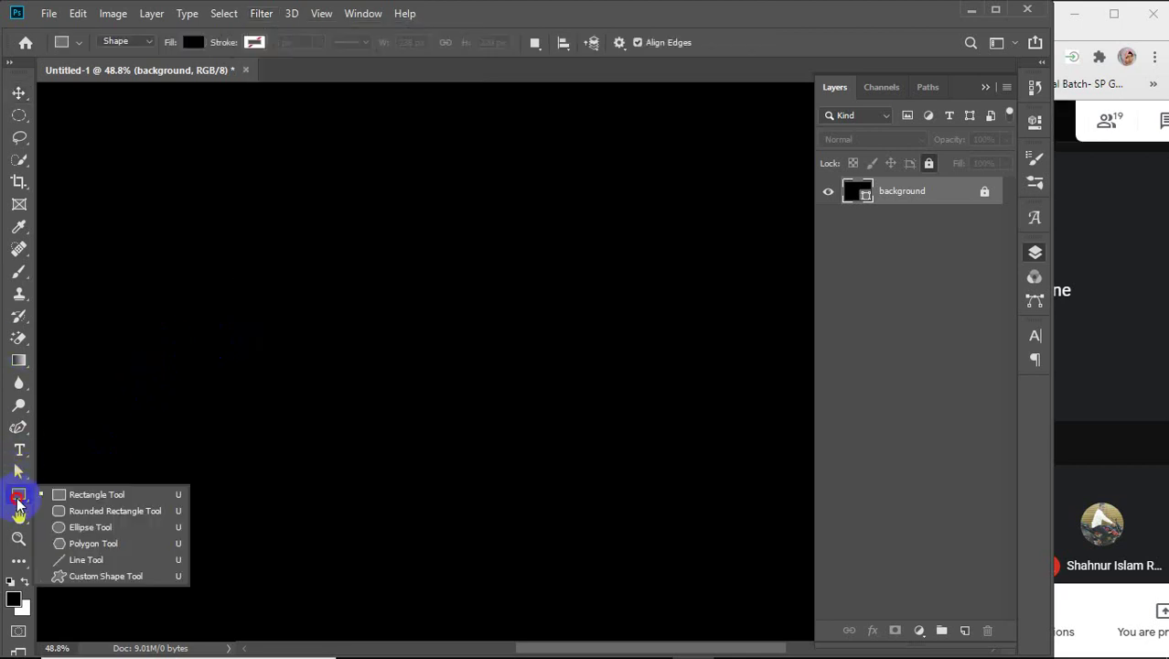
pyautogui.click(91, 528)
pyautogui.moveTo(175, 261); pyautogui.dragTo(483, 480)
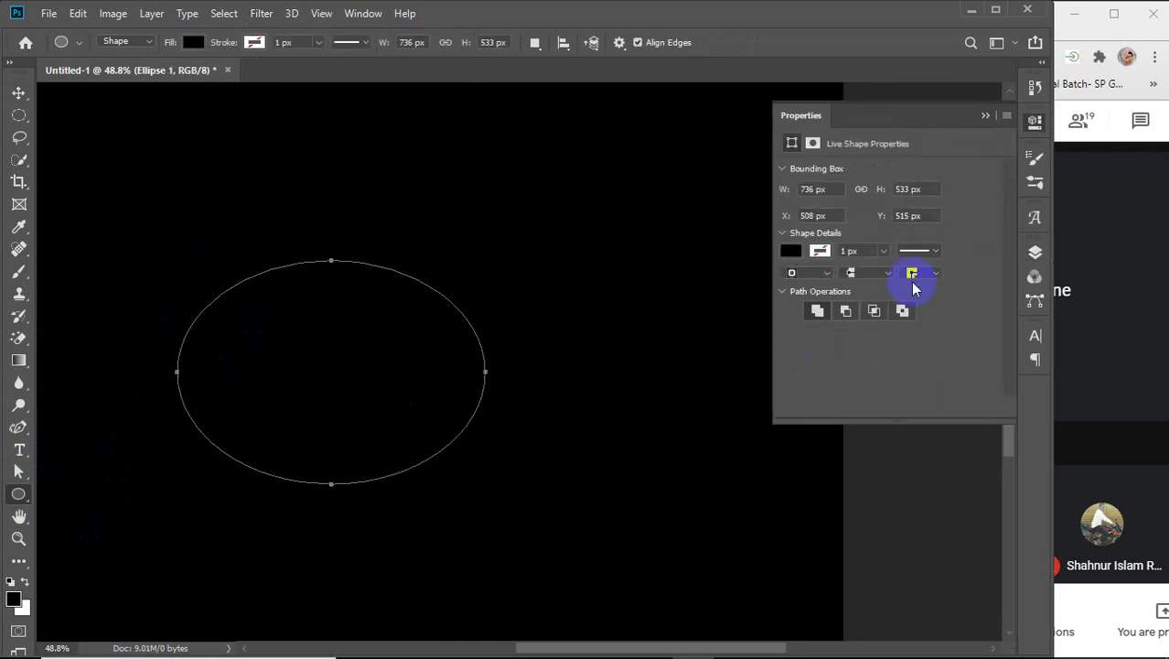
pyautogui.click(803, 251)
pyautogui.click(792, 341)
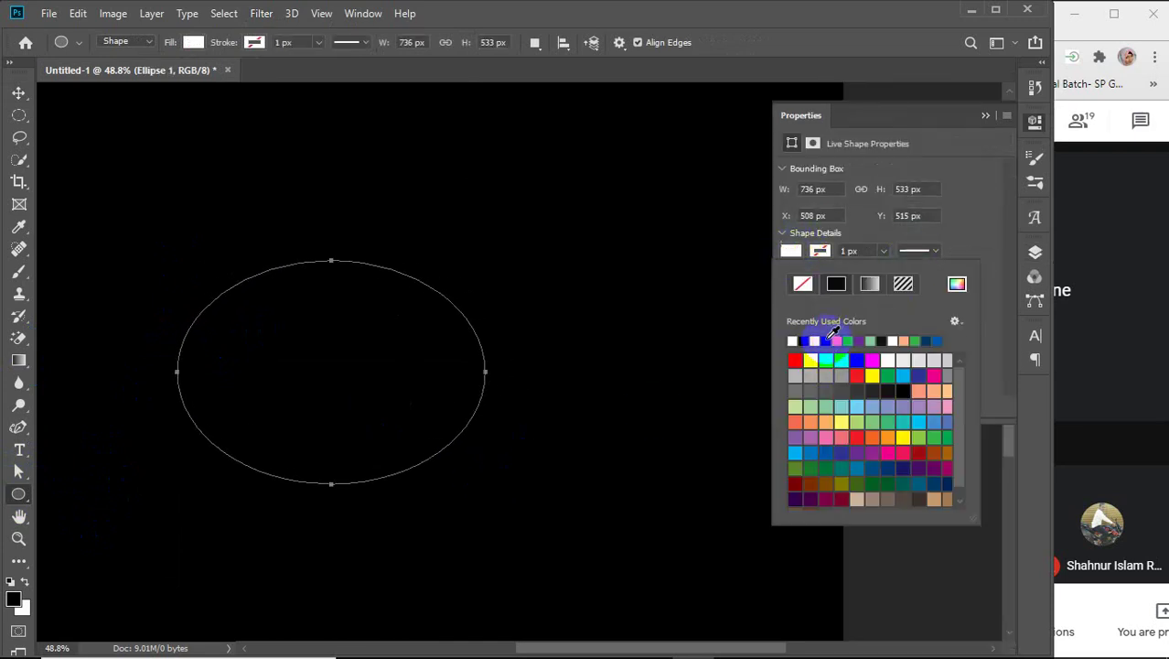
pyautogui.click(986, 116)
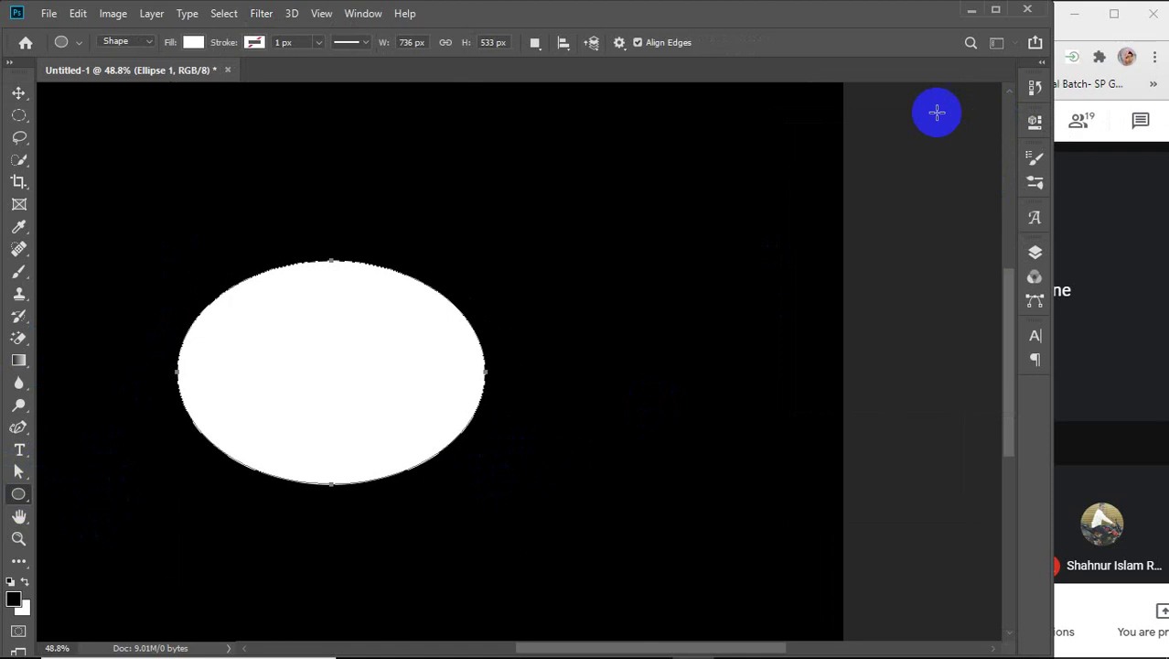
# Examine the filters available for the white ellipse, including the Blur category's options
pyautogui.click(18, 93)
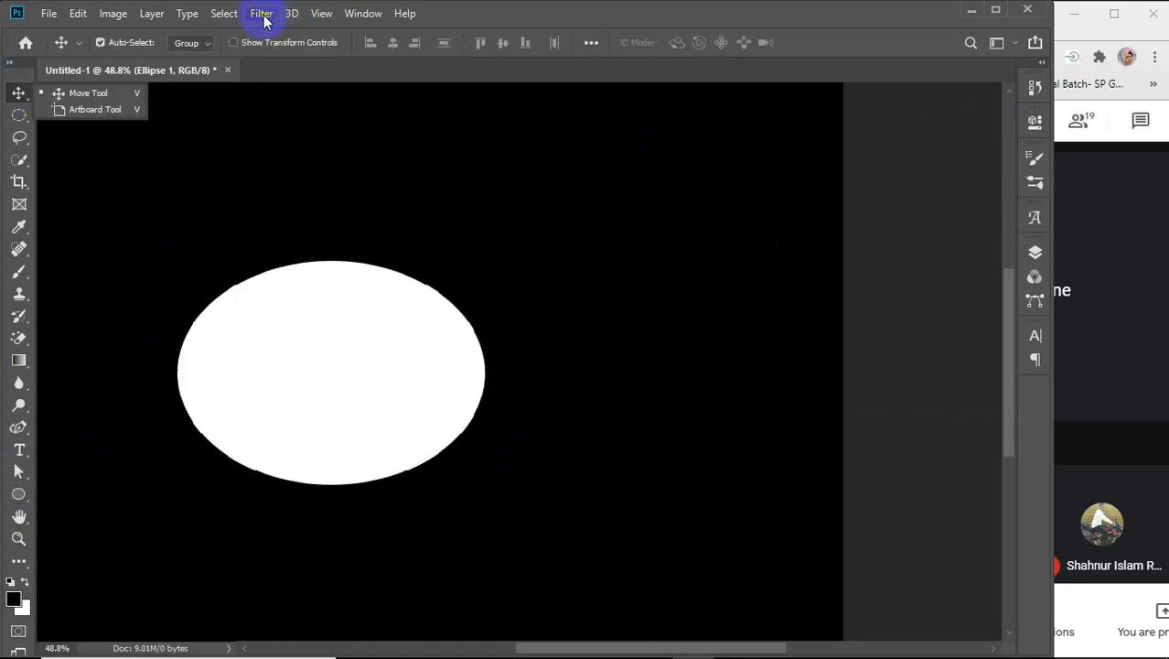
pyautogui.click(262, 14)
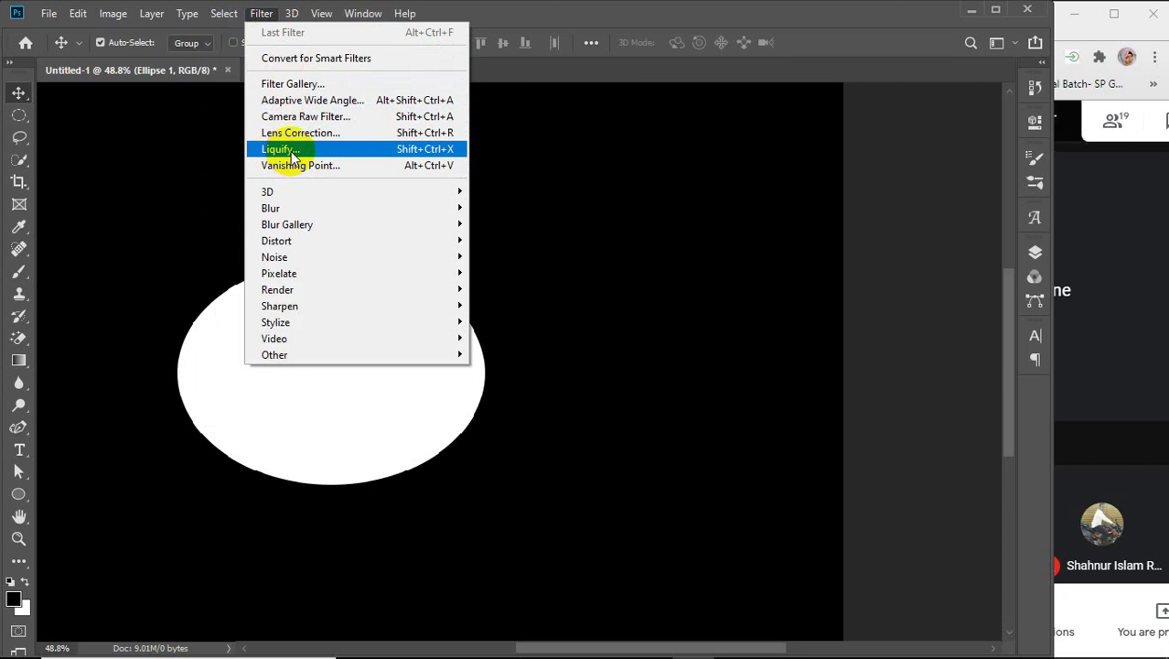
pyautogui.click(19, 94)
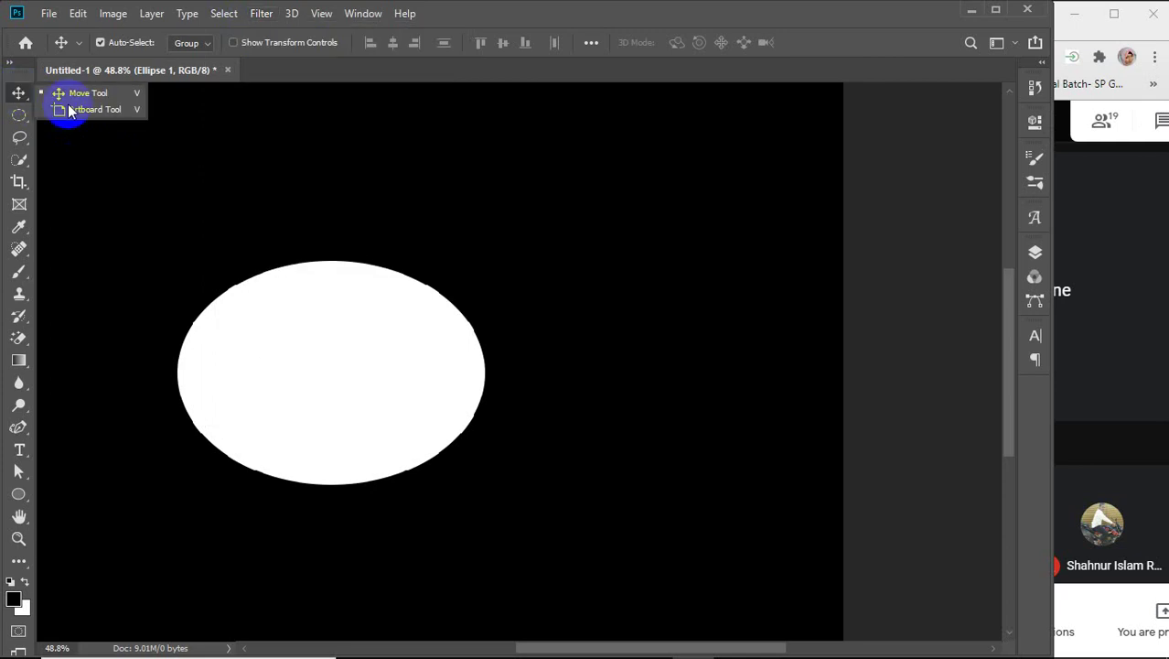
pyautogui.click(323, 331)
pyautogui.click(260, 13)
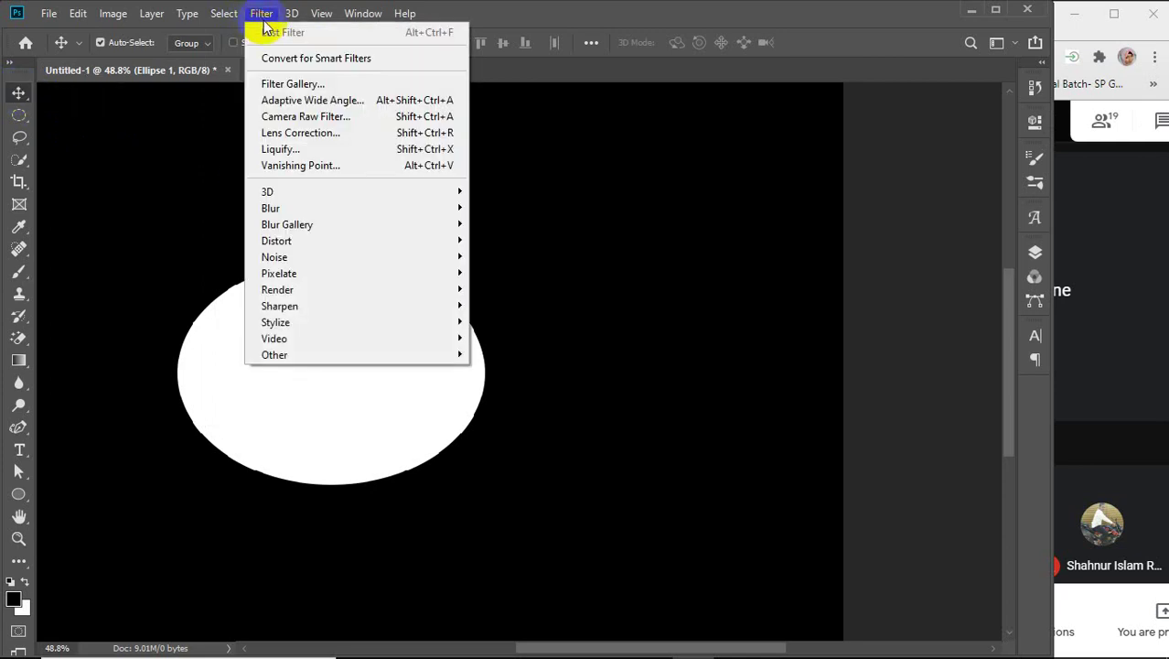
pyautogui.moveTo(299, 199)
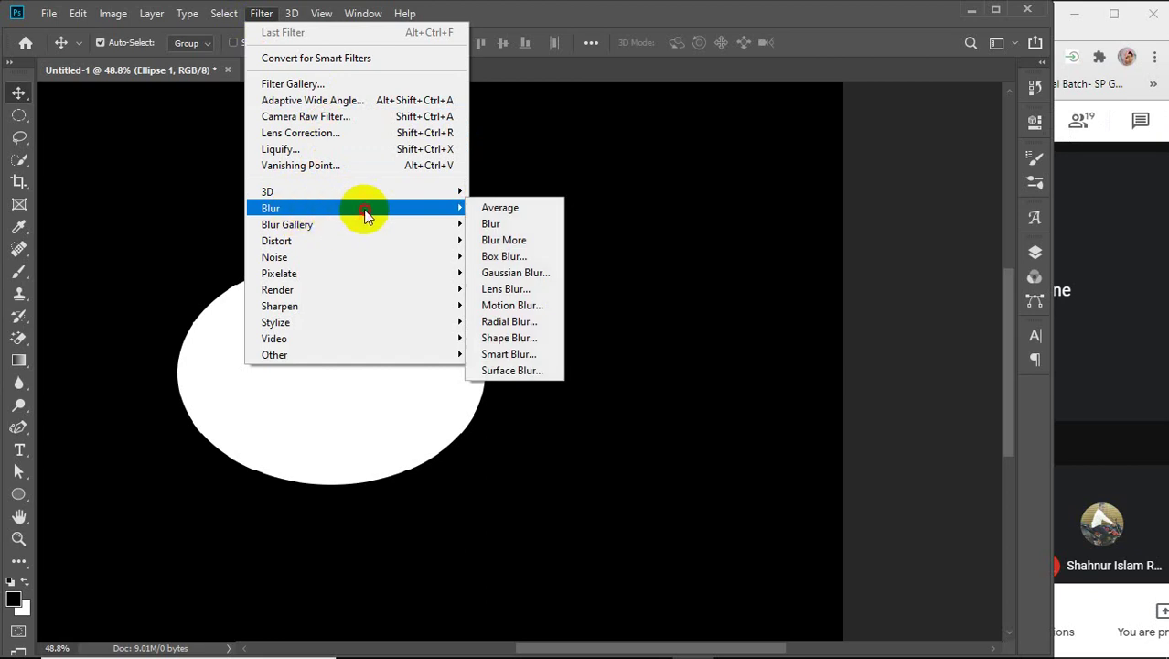
pyautogui.click(501, 209)
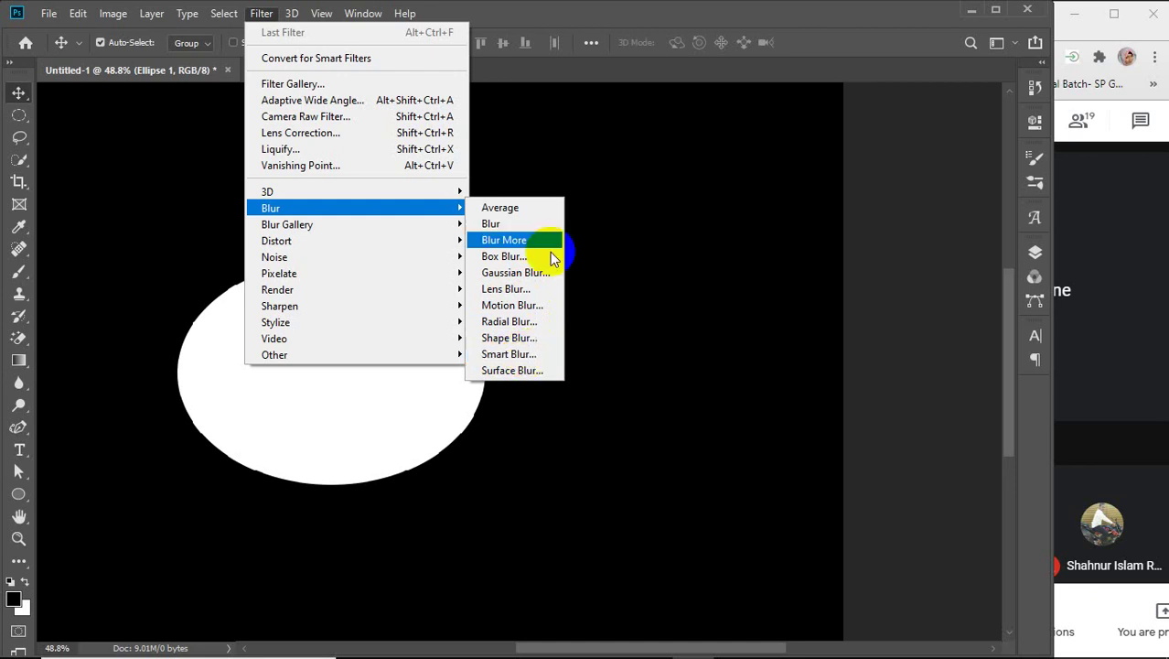
pyautogui.moveTo(295, 342)
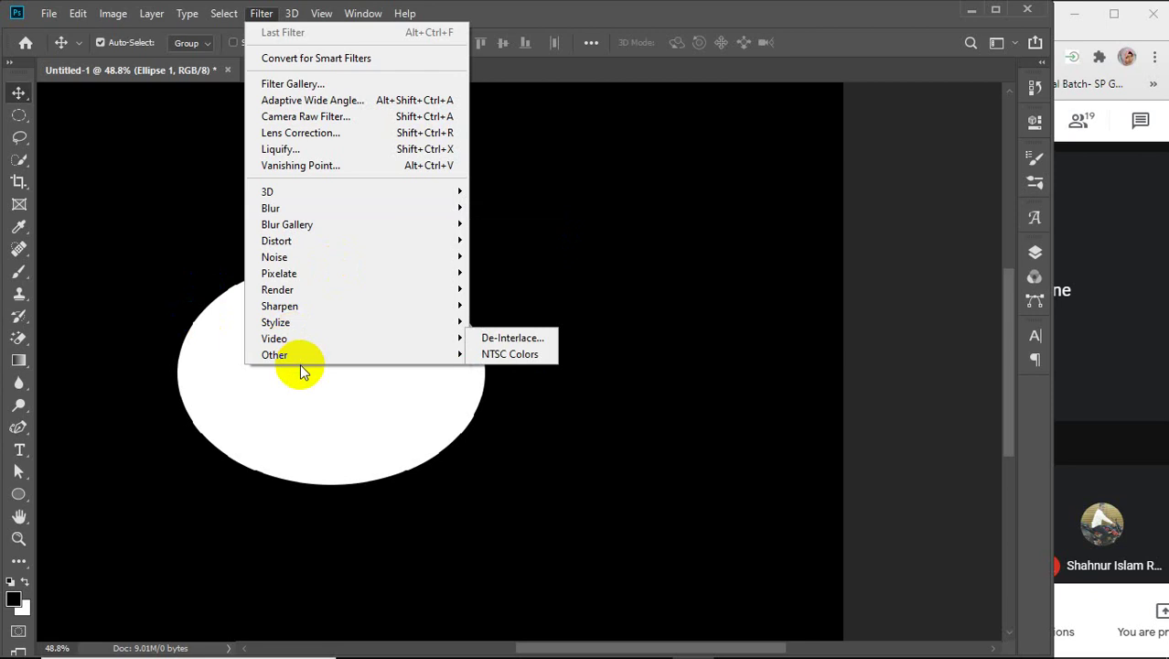
pyautogui.moveTo(293, 363)
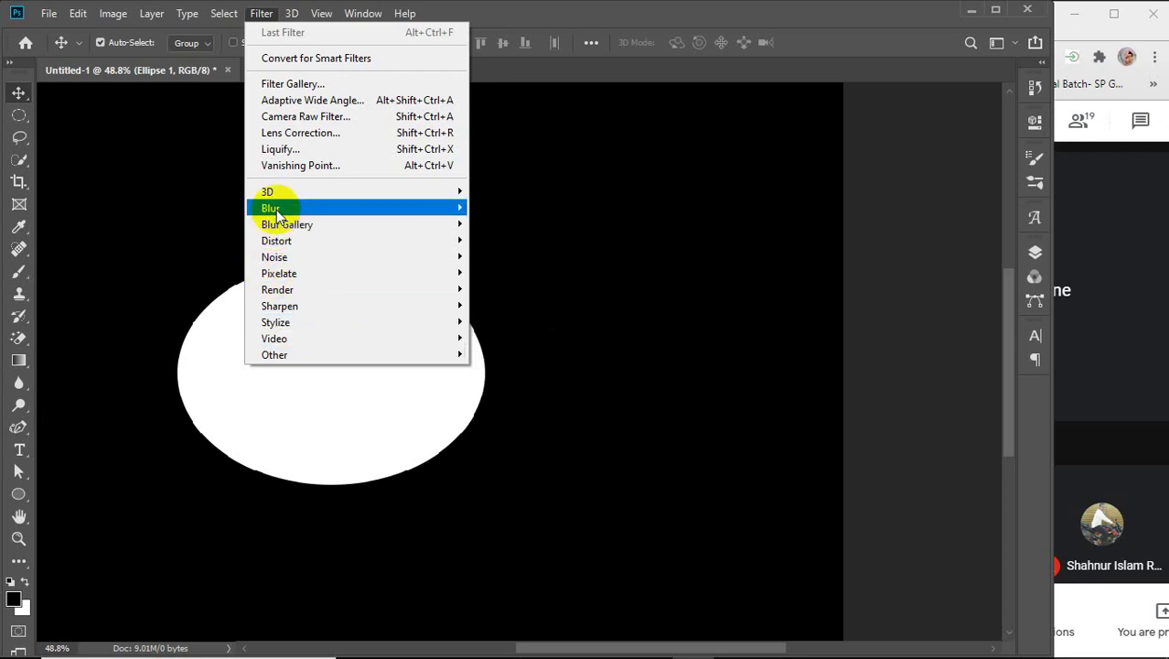
pyautogui.moveTo(292, 208)
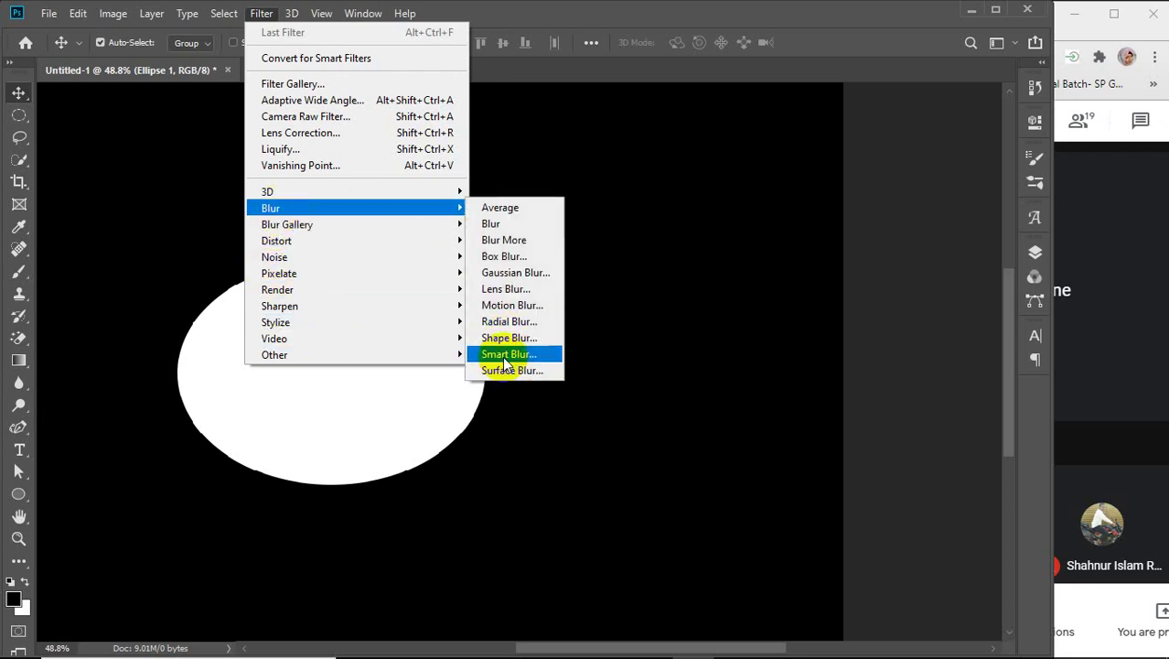
# Convert the ellipse to a smart object to preview a Gaussian Blur with a 40.1-pixel radius, and cancel the filter
pyautogui.click(510, 273)
pyautogui.moveTo(521, 187); pyautogui.dragTo(581, 155)
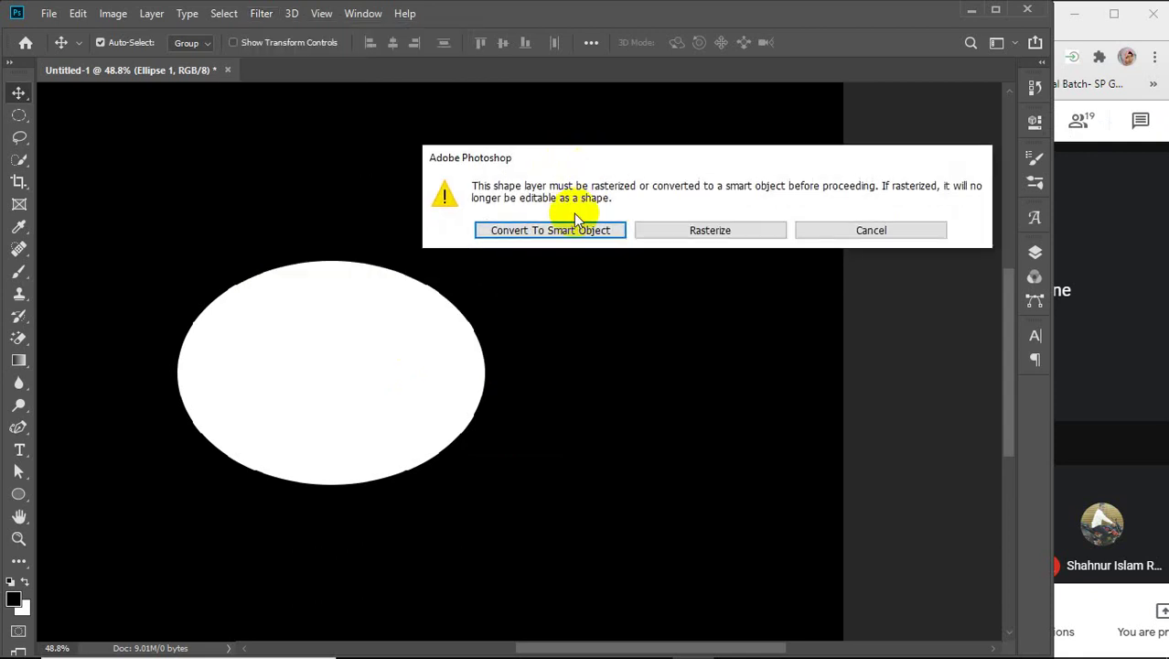
pyautogui.click(549, 231)
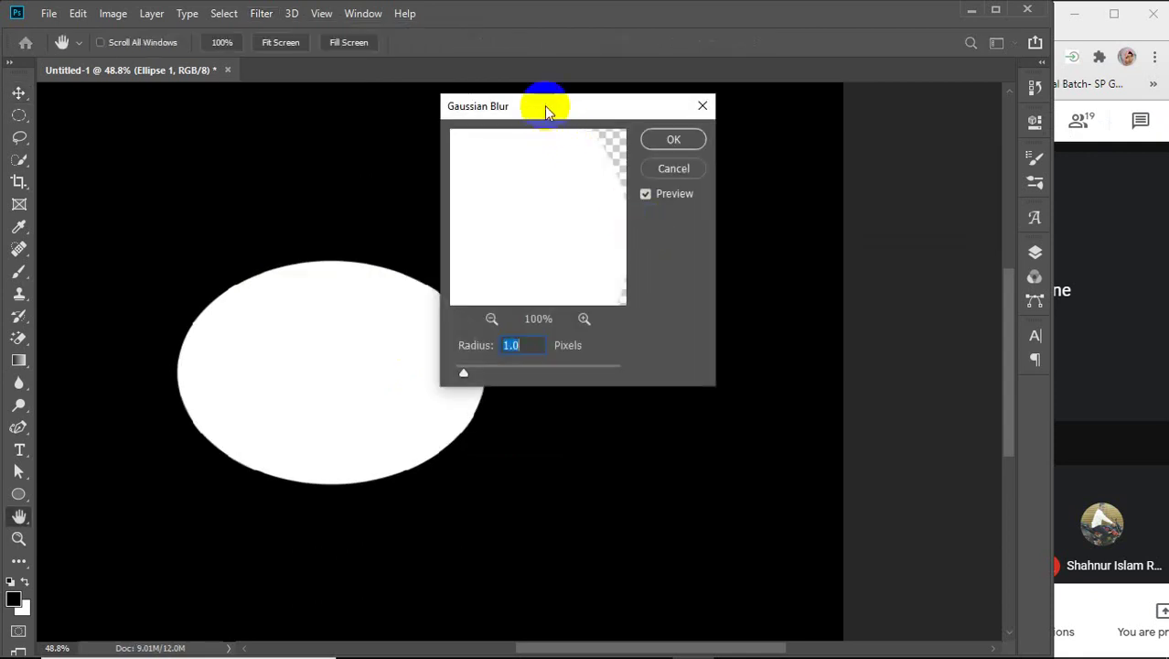
pyautogui.moveTo(548, 107); pyautogui.dragTo(672, 117)
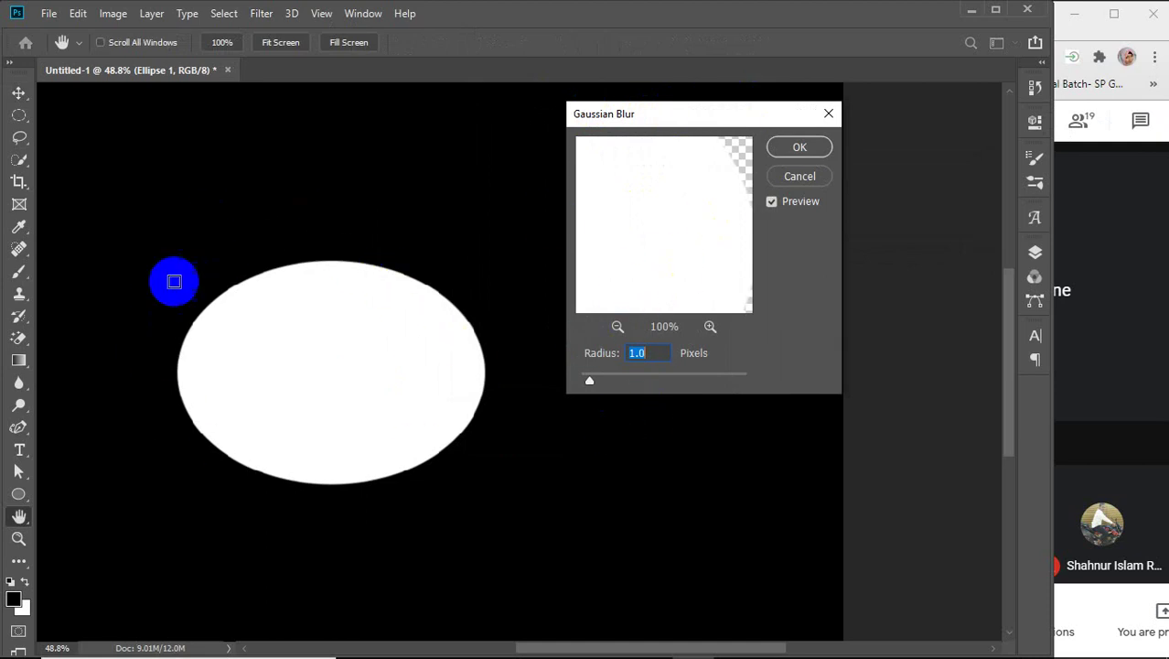
pyautogui.click(417, 279)
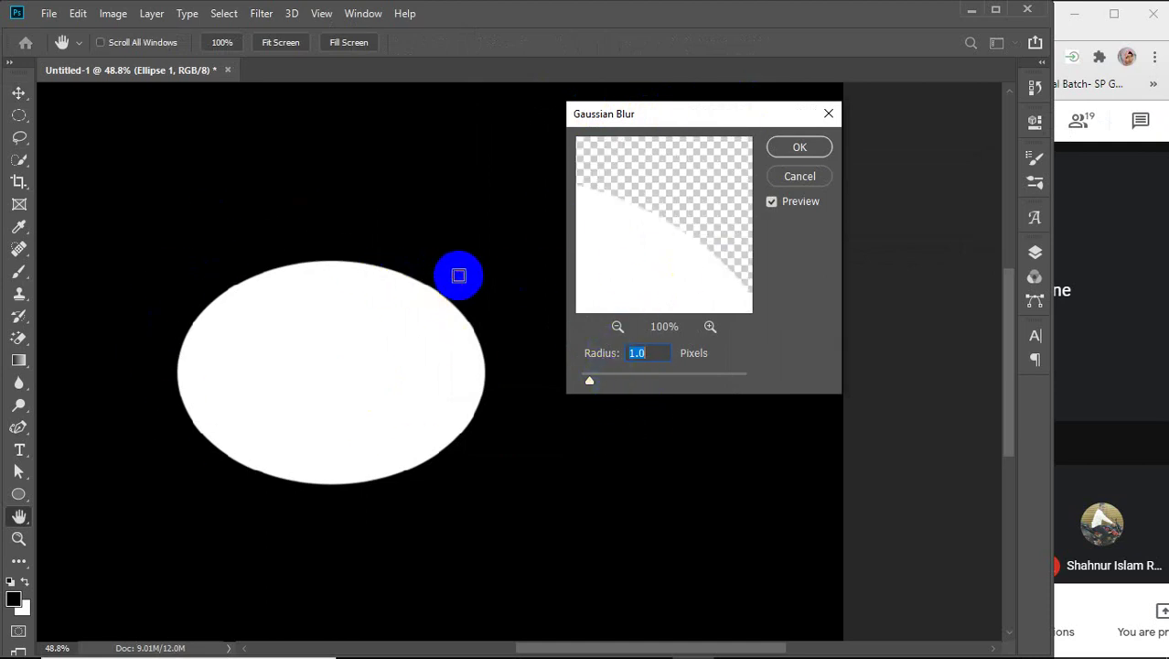
pyautogui.click(434, 313)
pyautogui.click(589, 384)
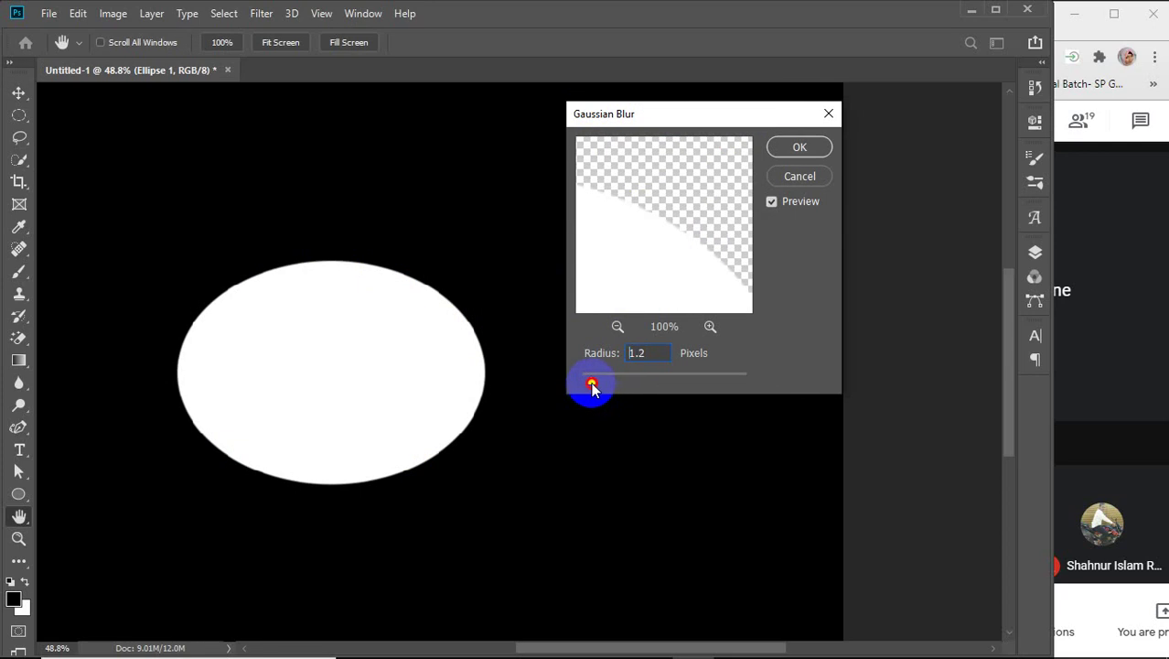
pyautogui.moveTo(592, 388); pyautogui.dragTo(666, 387)
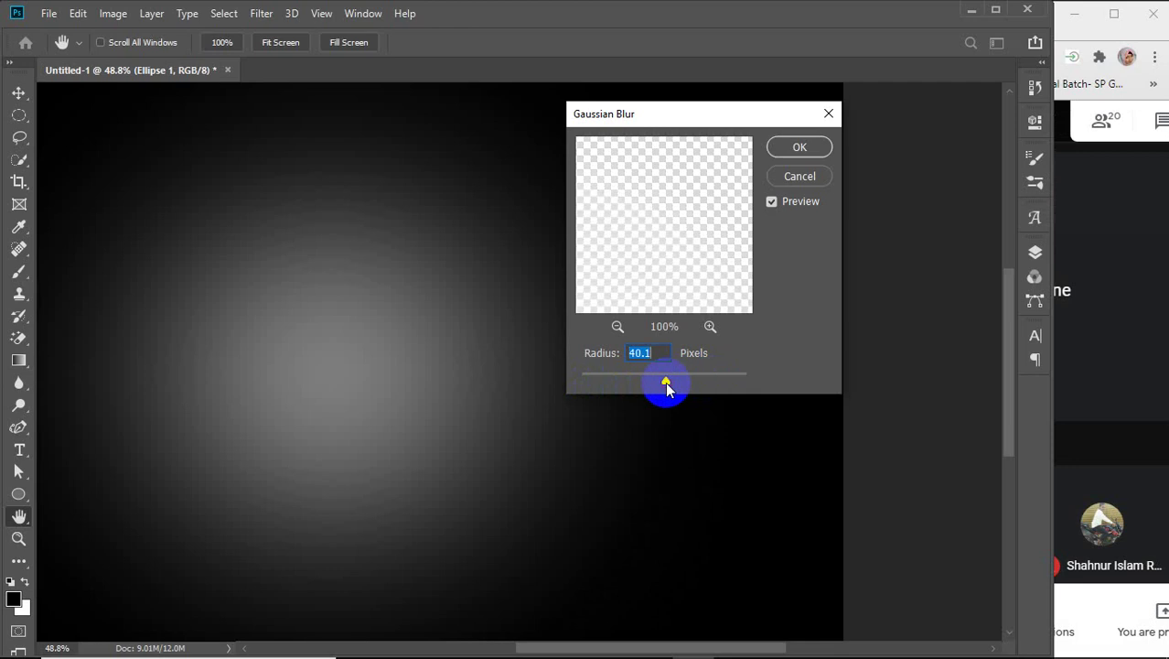
pyautogui.click(799, 176)
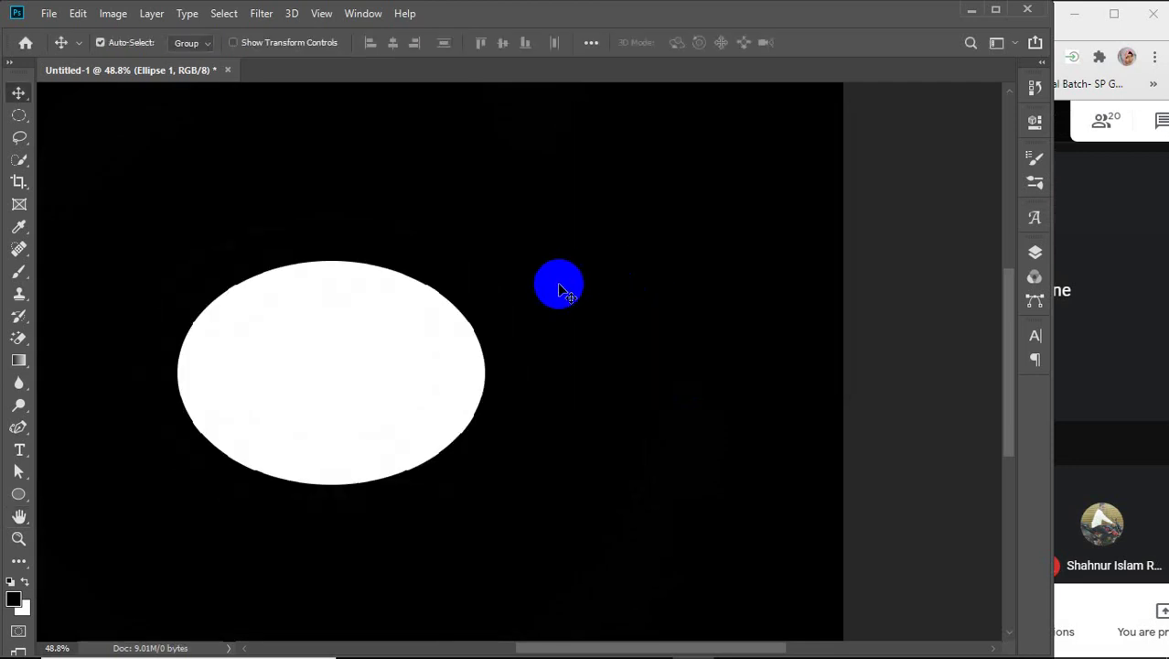
# Fit the whole canvas in view and delete the white ellipse
pyautogui.hotkey('ctrl', '0')
pyautogui.click(499, 409)
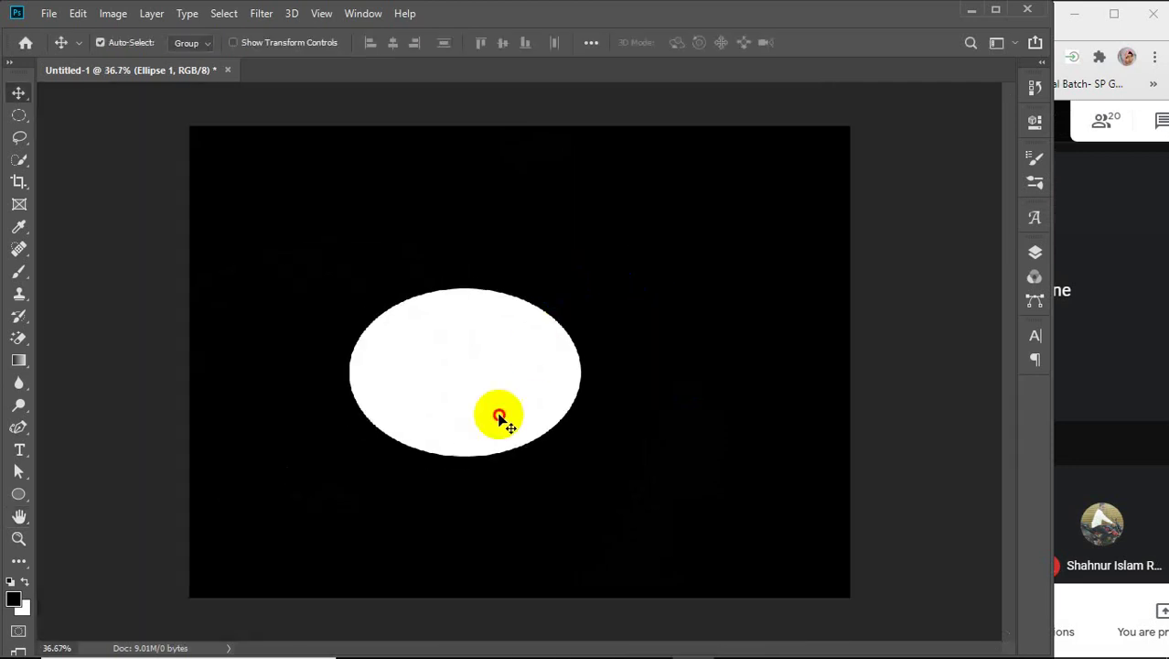
pyautogui.press('Delete')
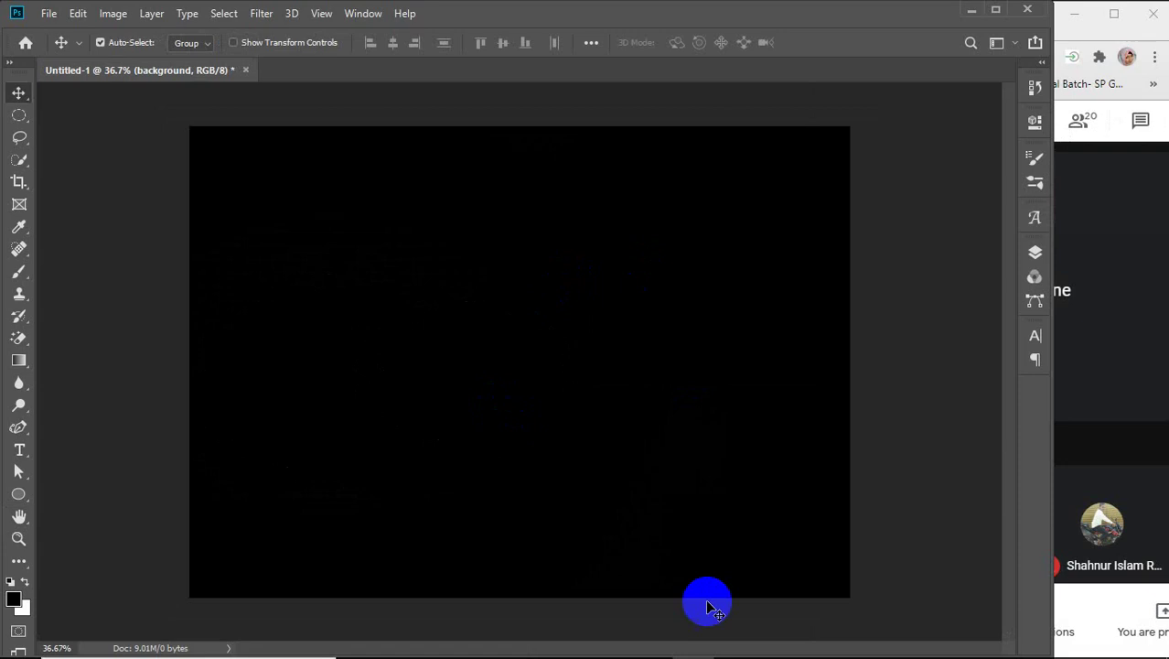
pyautogui.moveTo(737, 650)
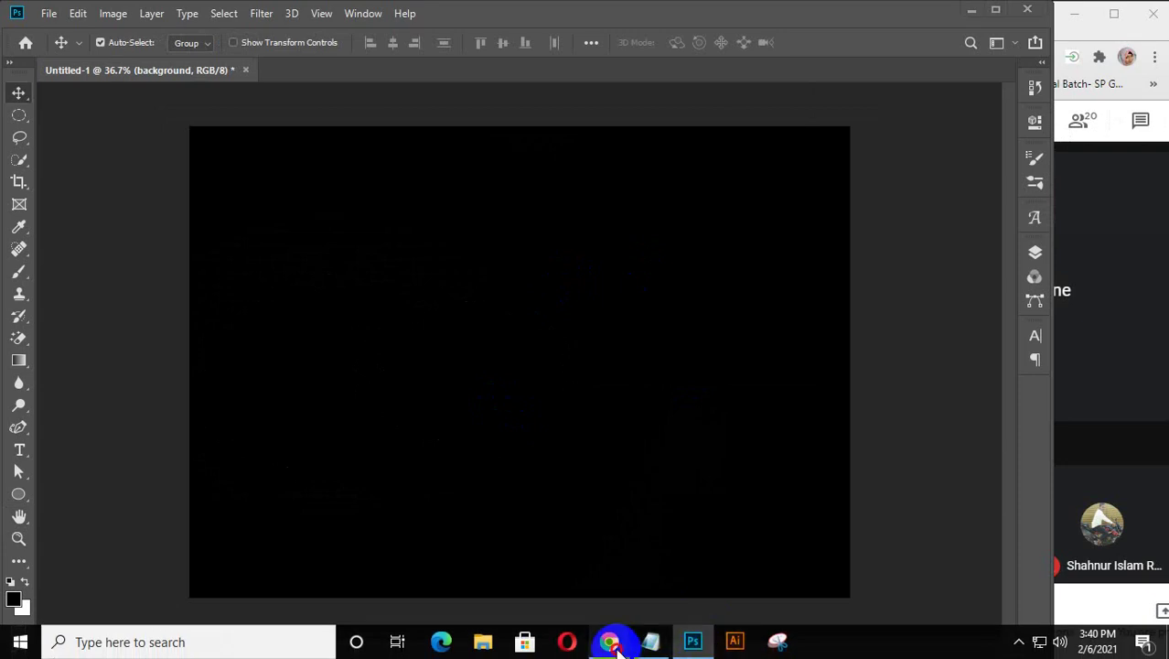
# Switch to Chrome, look through the Google image results for business card design, and return to Photoshop
pyautogui.moveTo(608, 640)
pyautogui.click(594, 599)
pyautogui.click(119, 18)
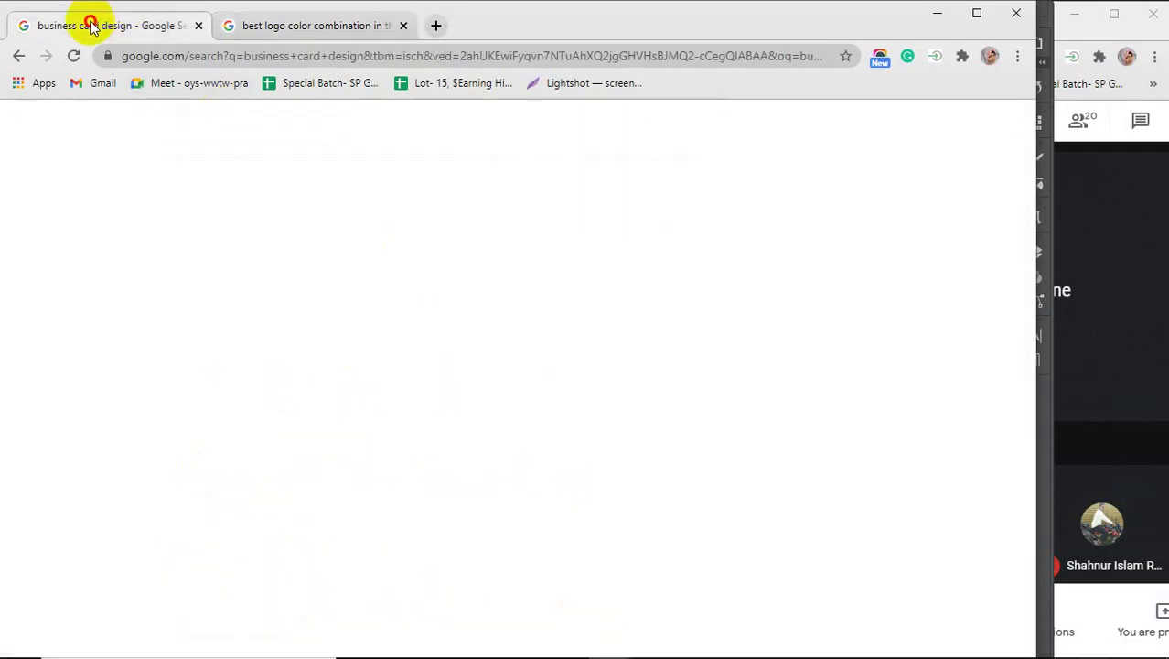
pyautogui.scroll(4, 403, 343)
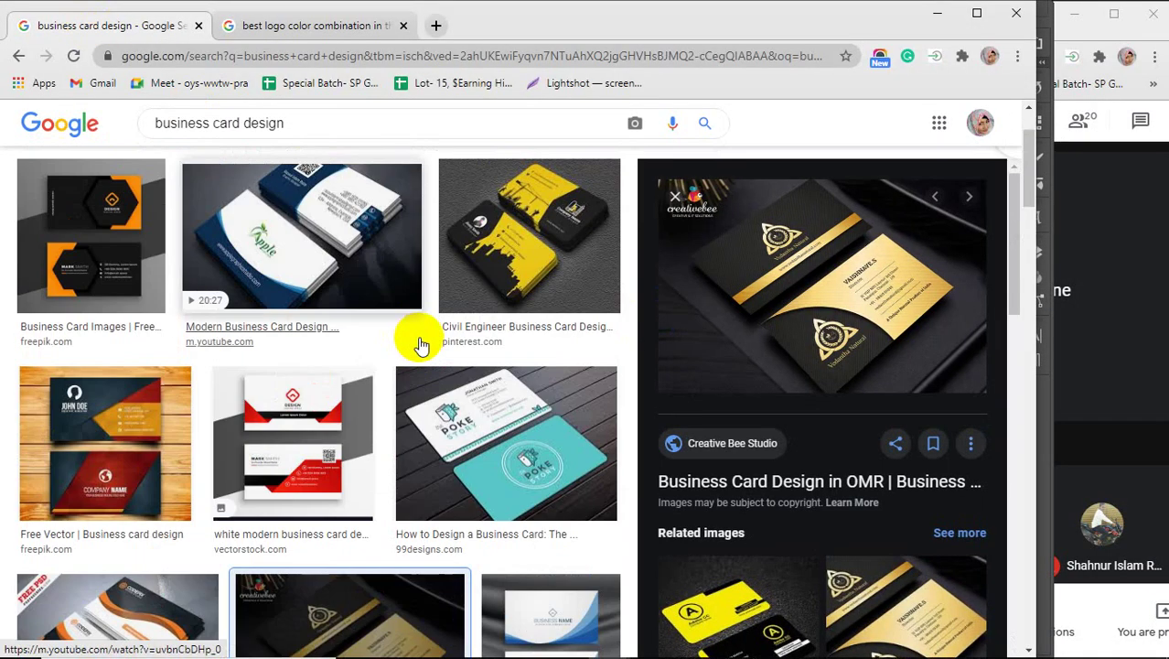
pyautogui.scroll(2, 417, 338)
pyautogui.click(940, 13)
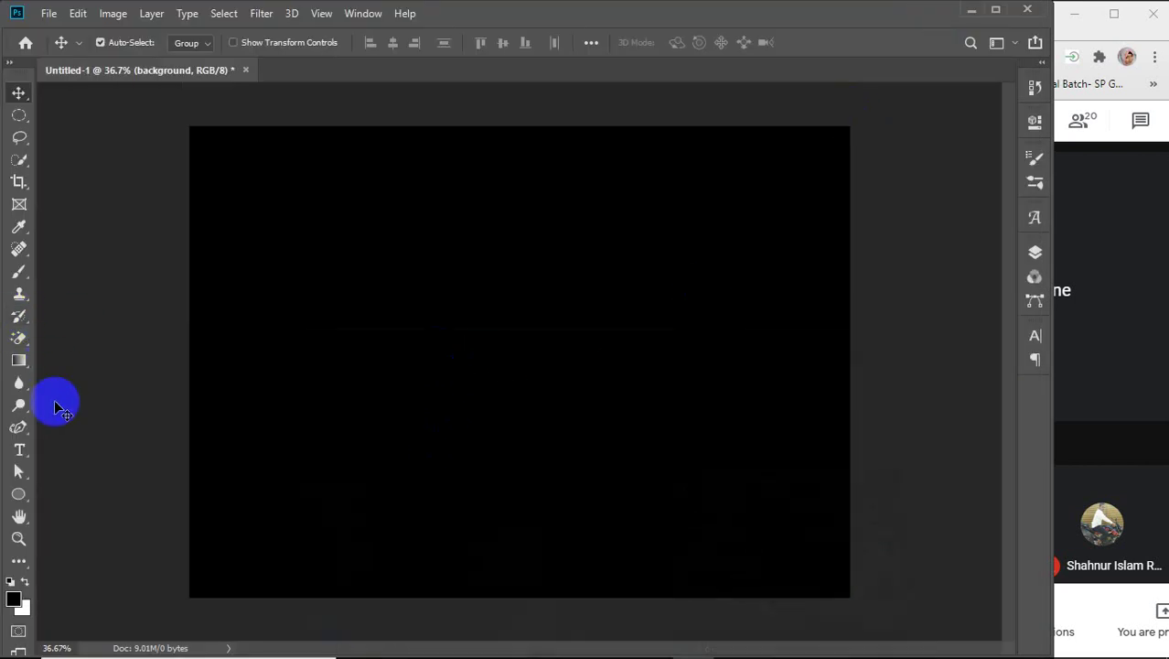
# Draw a thin rounded rectangle about 407 by 26 px on the black canvas and fill it with gray
pyautogui.click(20, 497)
pyautogui.click(73, 493)
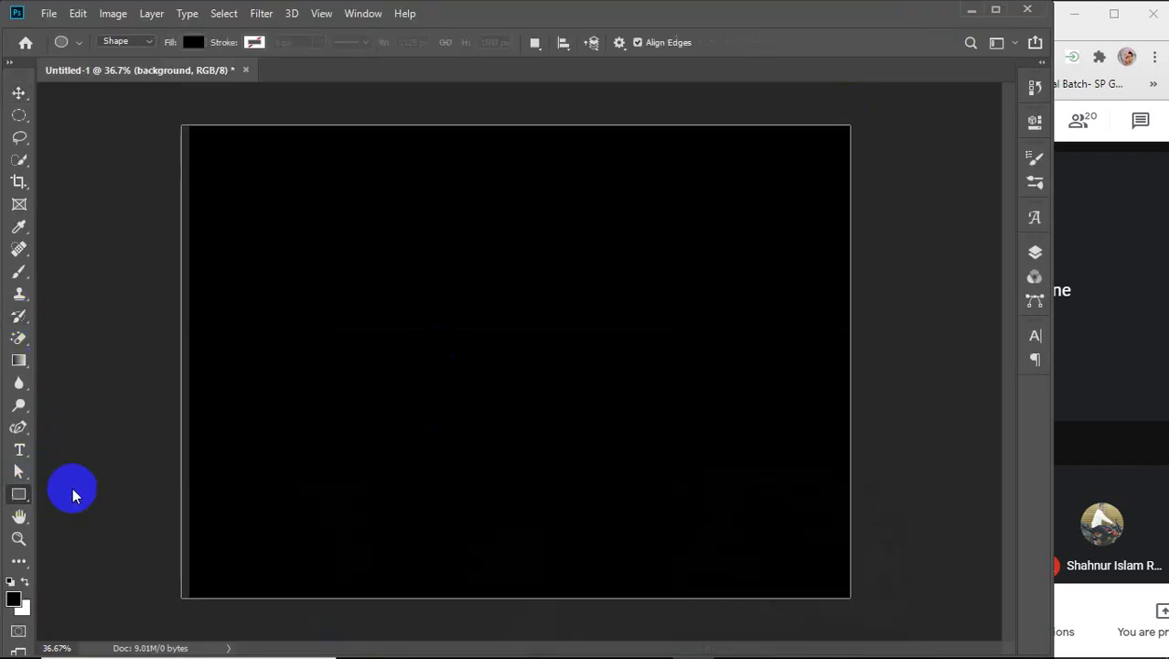
pyautogui.click(14, 500)
pyautogui.click(82, 510)
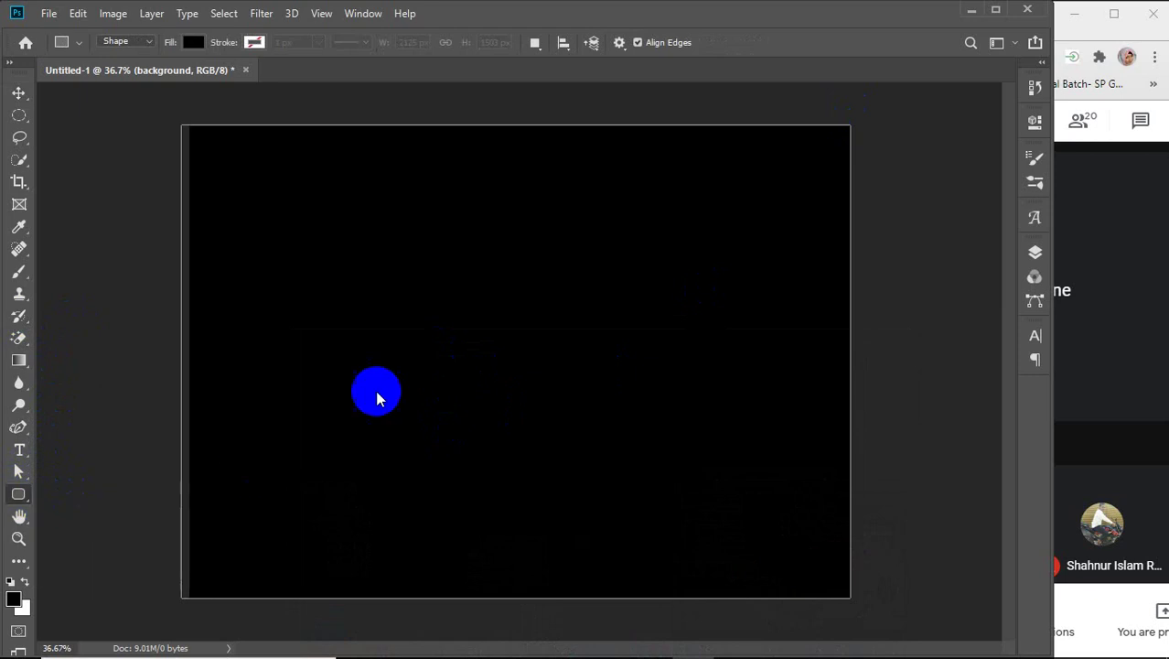
pyautogui.moveTo(337, 360); pyautogui.dragTo(465, 367)
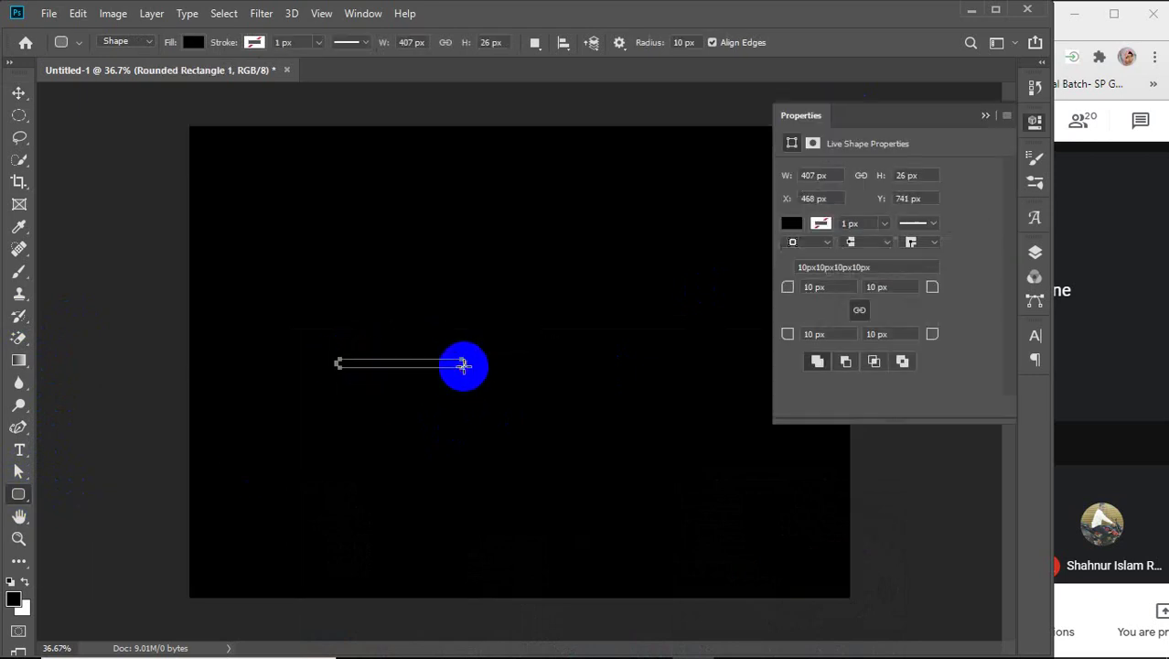
pyautogui.click(791, 226)
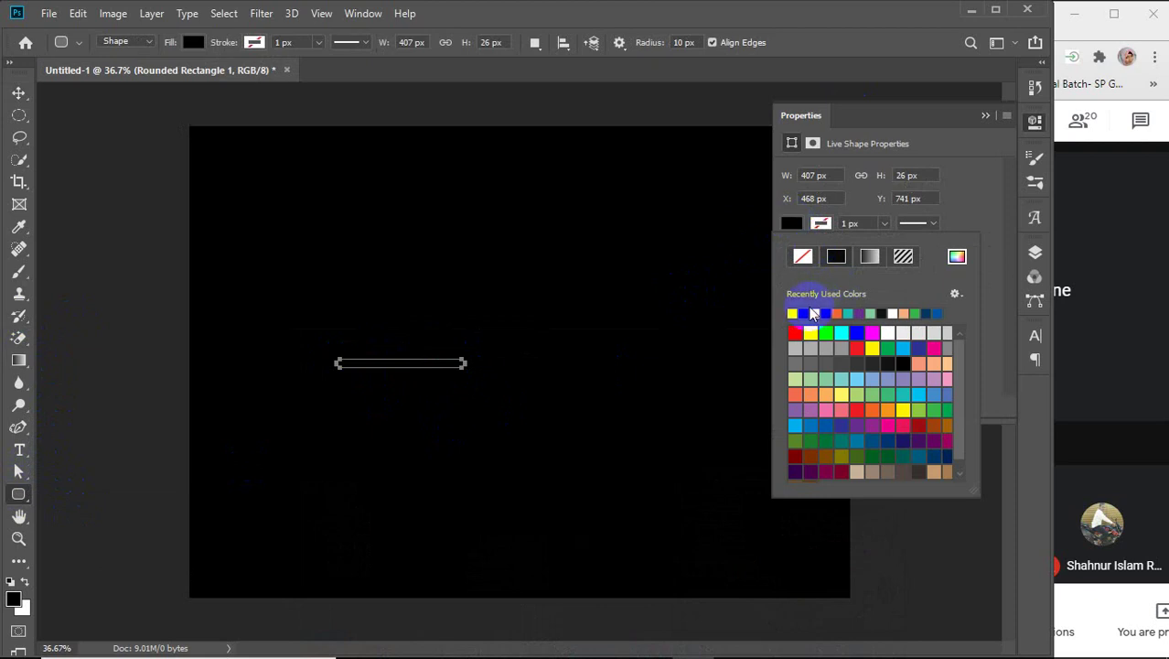
pyautogui.click(842, 347)
pyautogui.click(988, 115)
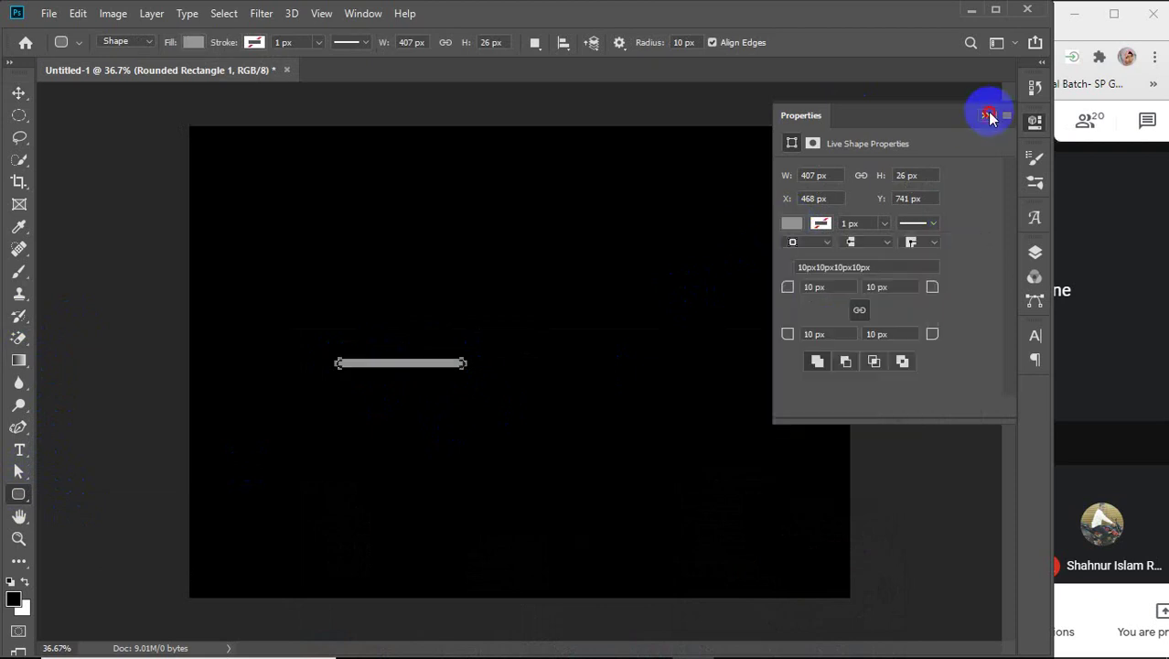
pyautogui.click(988, 115)
pyautogui.press('v')
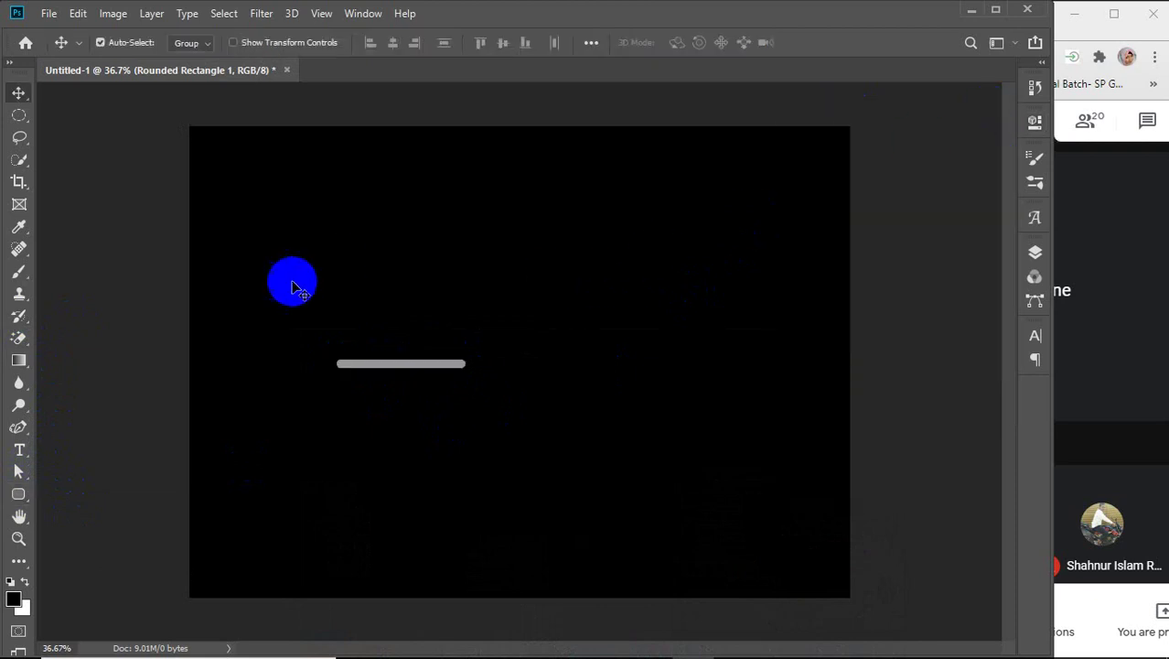
# Convert the gray bar to a smart object and apply a Gaussian Blur with a 10.0-pixel radius
pyautogui.click(262, 13)
pyautogui.moveTo(342, 207)
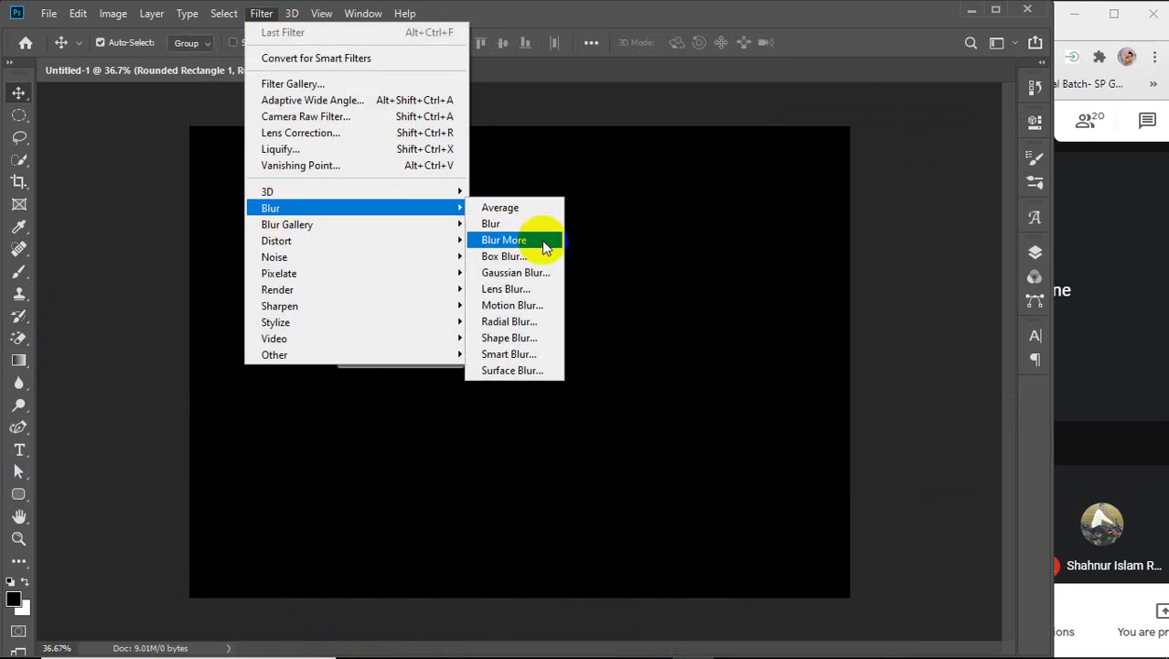
pyautogui.click(518, 273)
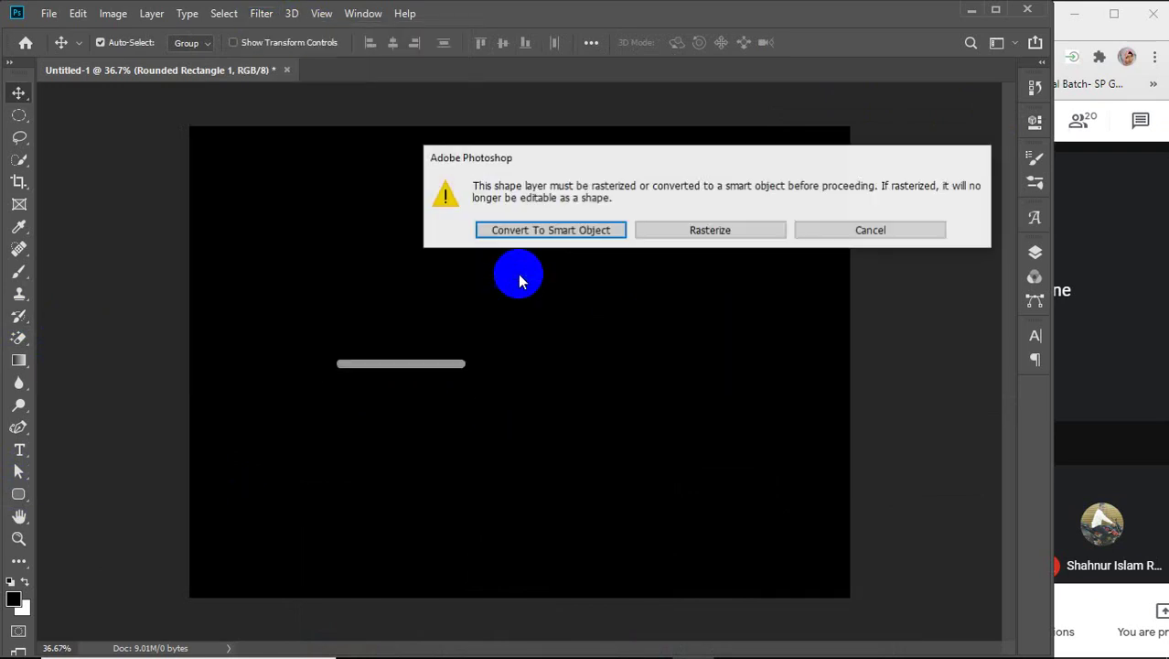
pyautogui.click(568, 233)
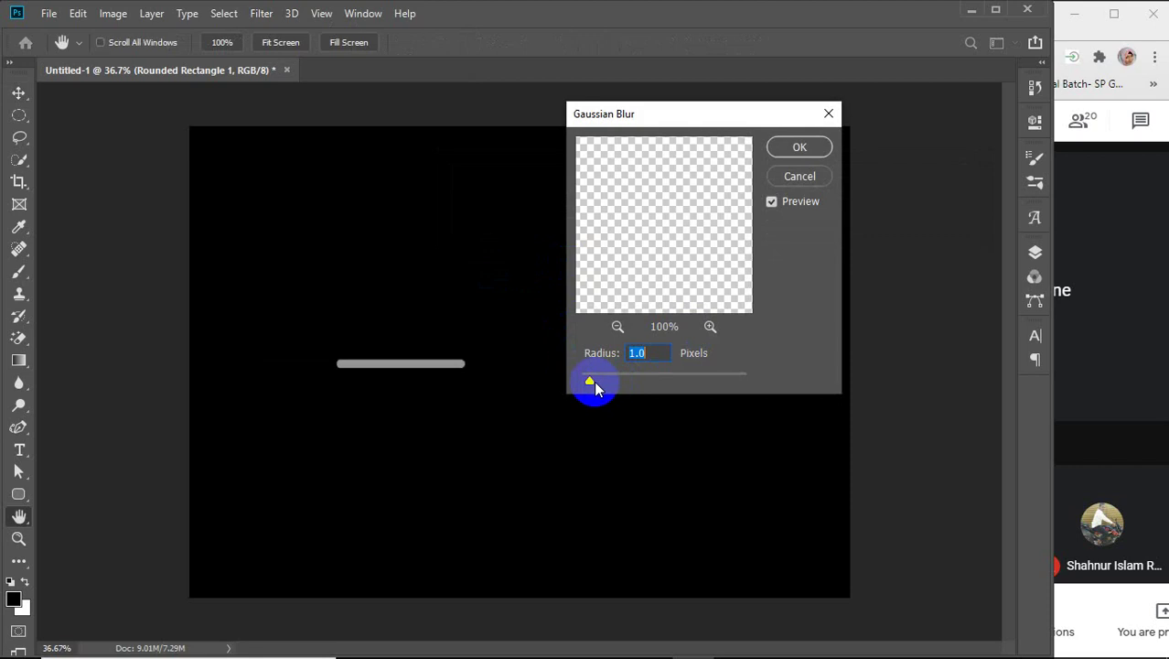
pyautogui.moveTo(607, 383); pyautogui.dragTo(646, 381)
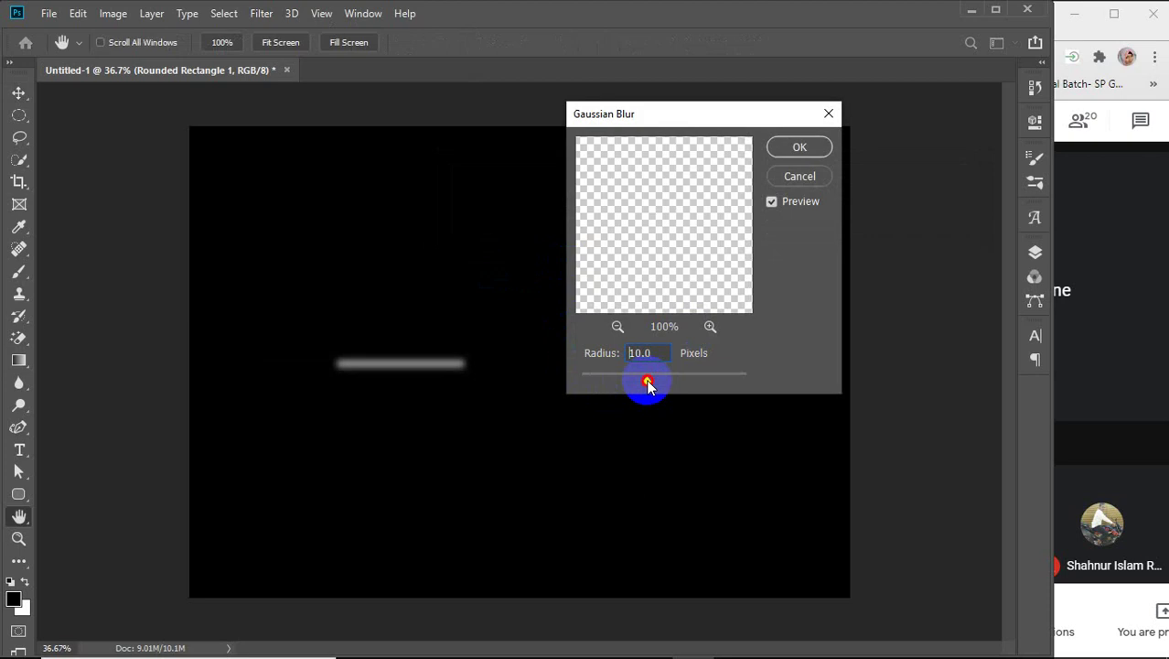
pyautogui.click(798, 147)
pyautogui.press('v')
pyautogui.scroll(1, 457, 375)
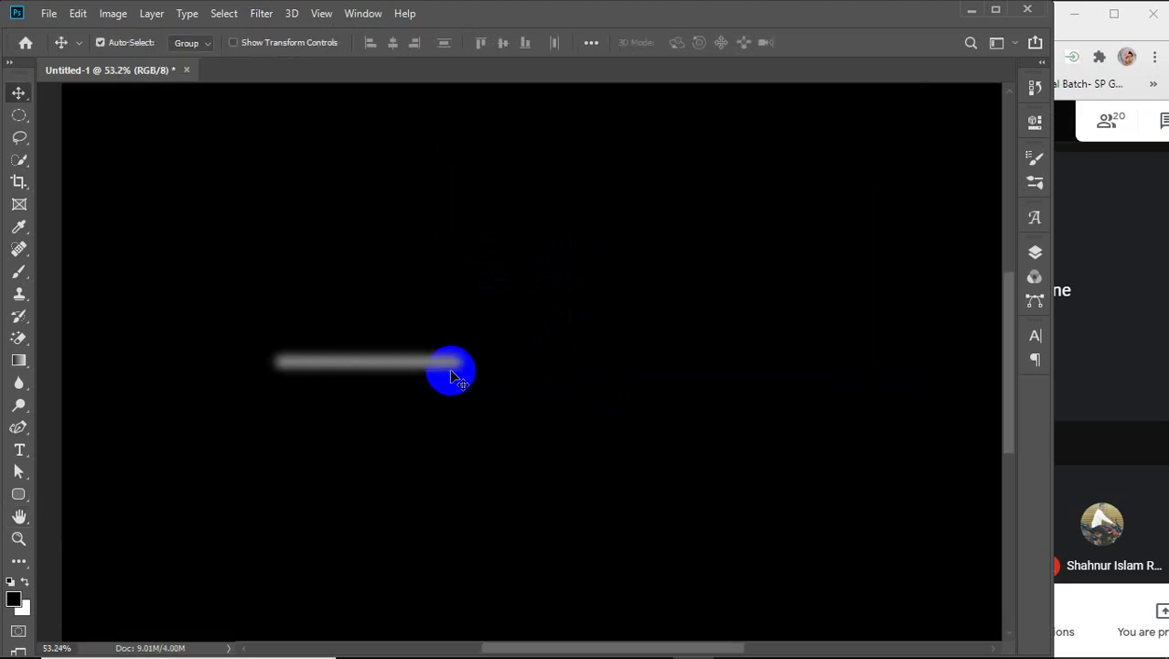
# Duplicate the blurred bar to the right of the original, and delete both bars
pyautogui.click(418, 375)
pyautogui.moveTo(409, 369); pyautogui.dragTo(807, 365)
pyautogui.scroll(-1, 651, 414)
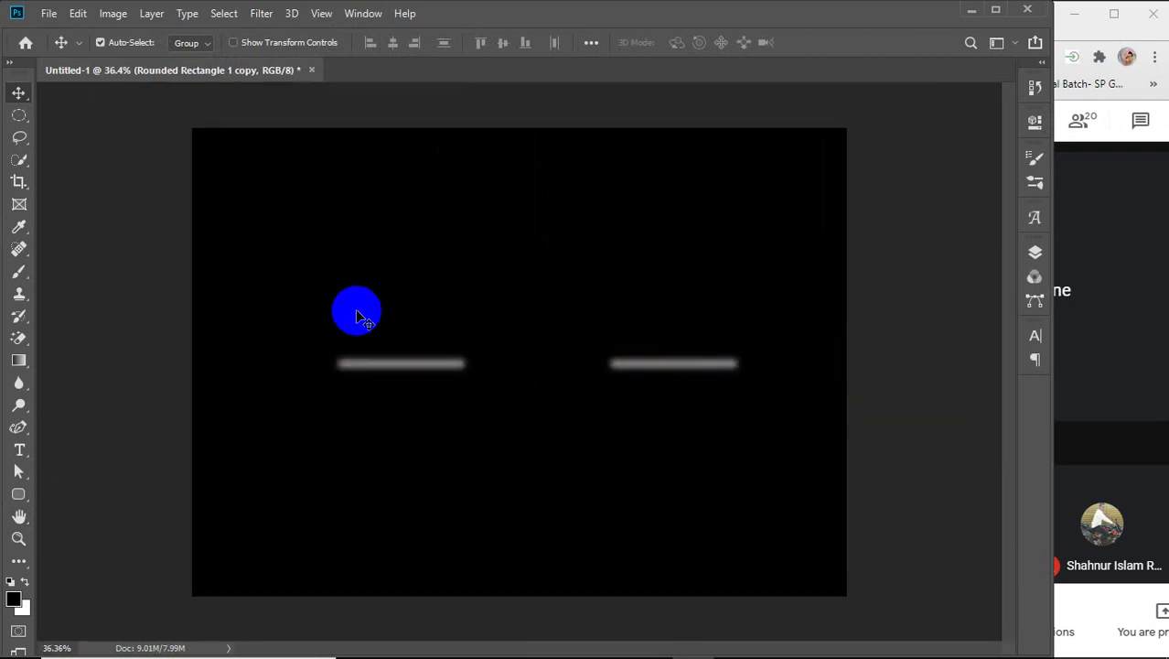
pyautogui.moveTo(316, 278); pyautogui.dragTo(728, 404)
pyautogui.press('Delete')
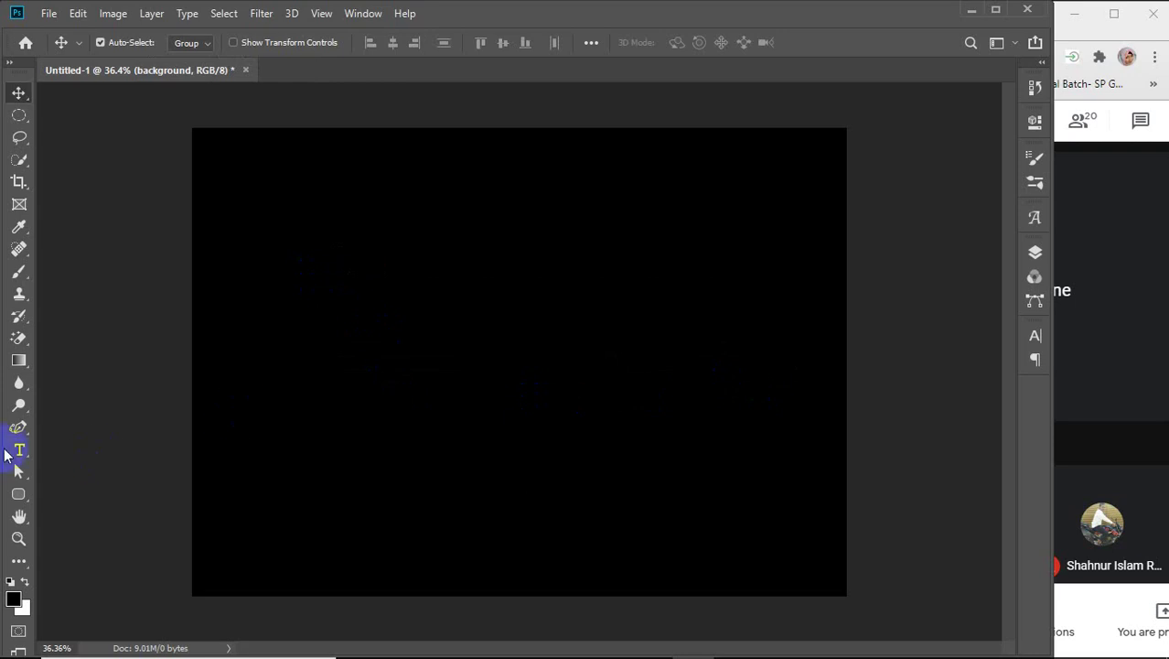
# Draw a circle about 511 px in diameter on the canvas with the Ellipse tool and fill it with green
pyautogui.click(19, 494)
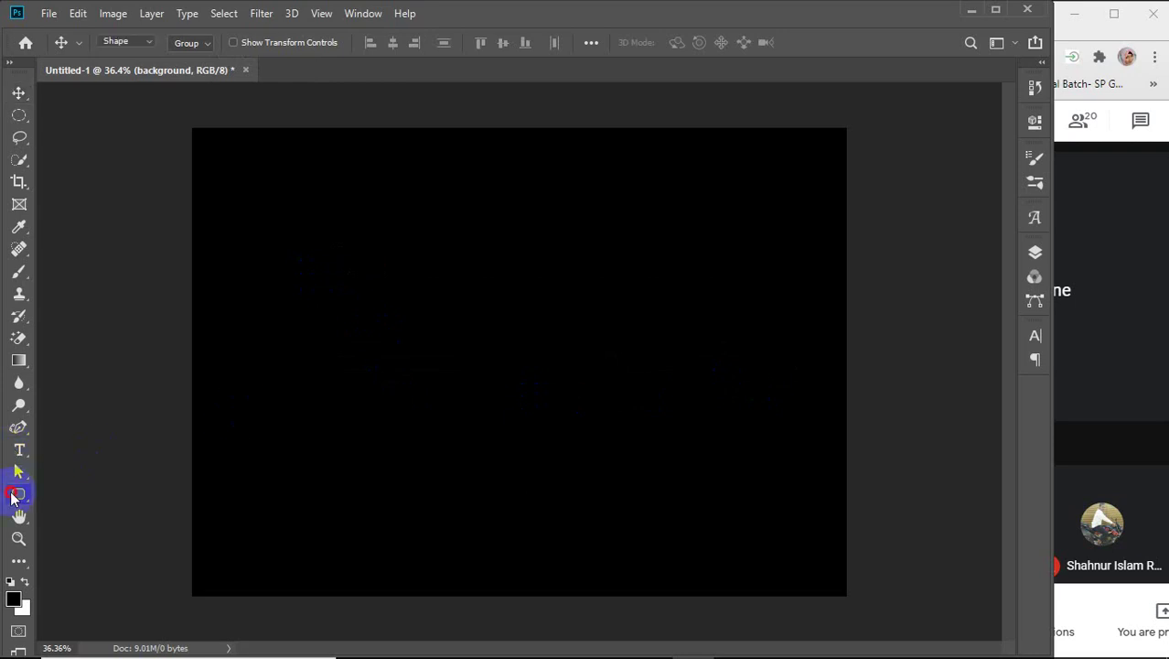
pyautogui.click(90, 528)
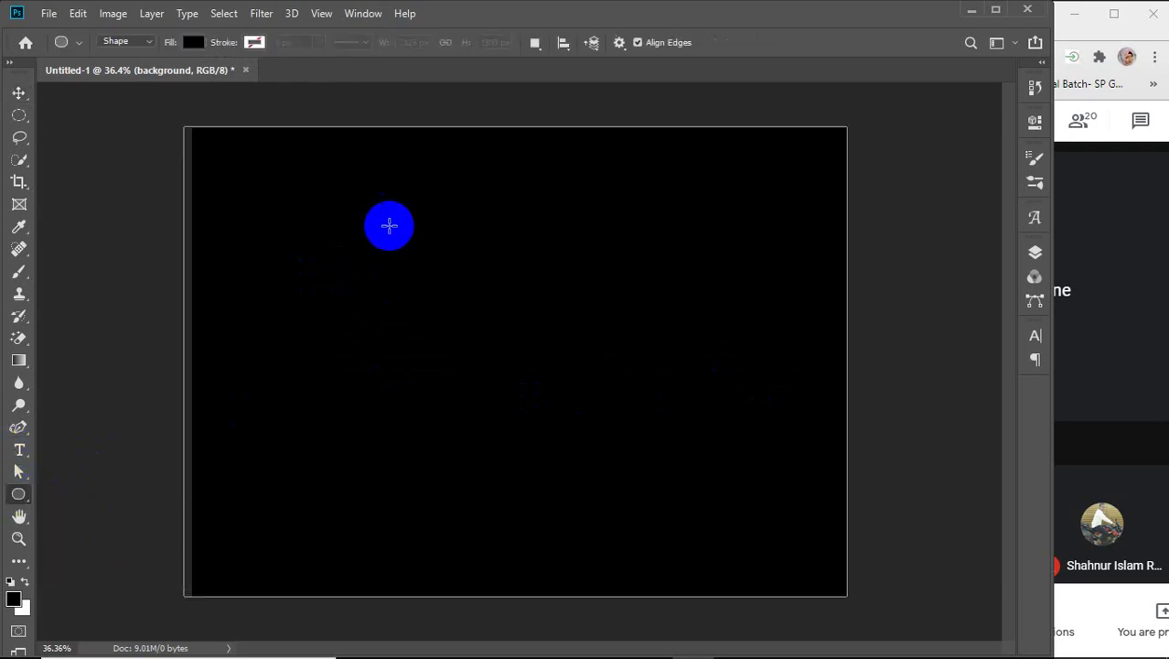
pyautogui.moveTo(388, 225)
pyautogui.mouseDown()
pyautogui.moveTo(524, 370)
pyautogui.moveTo(563, 385)
pyautogui.mouseUp()
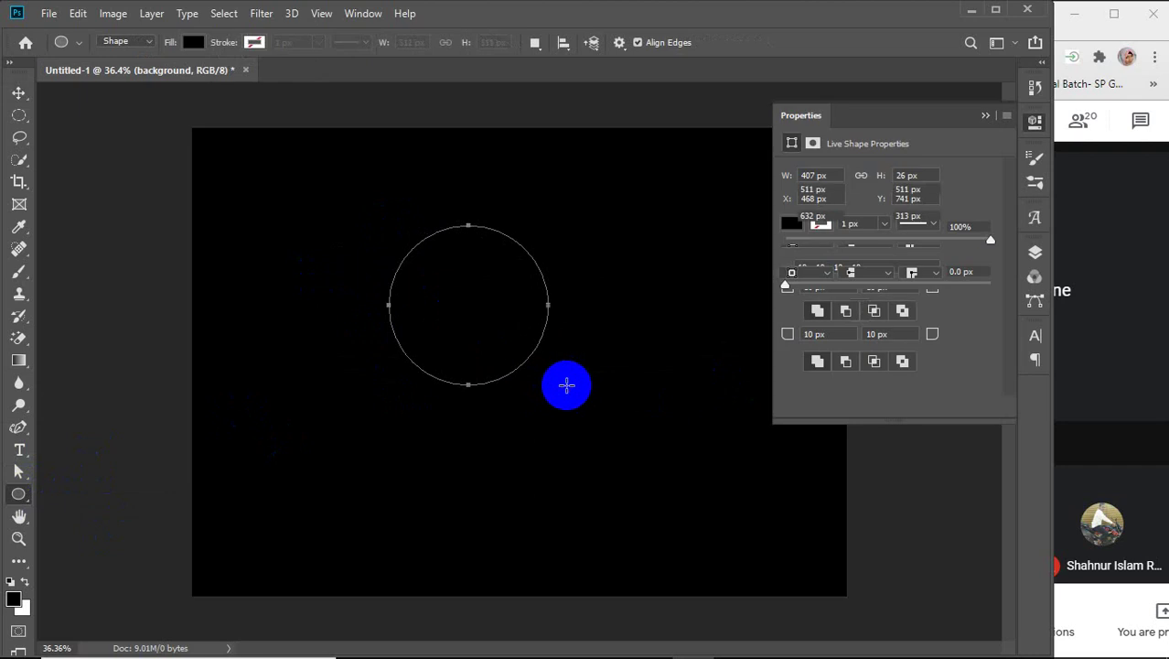
pyautogui.click(820, 251)
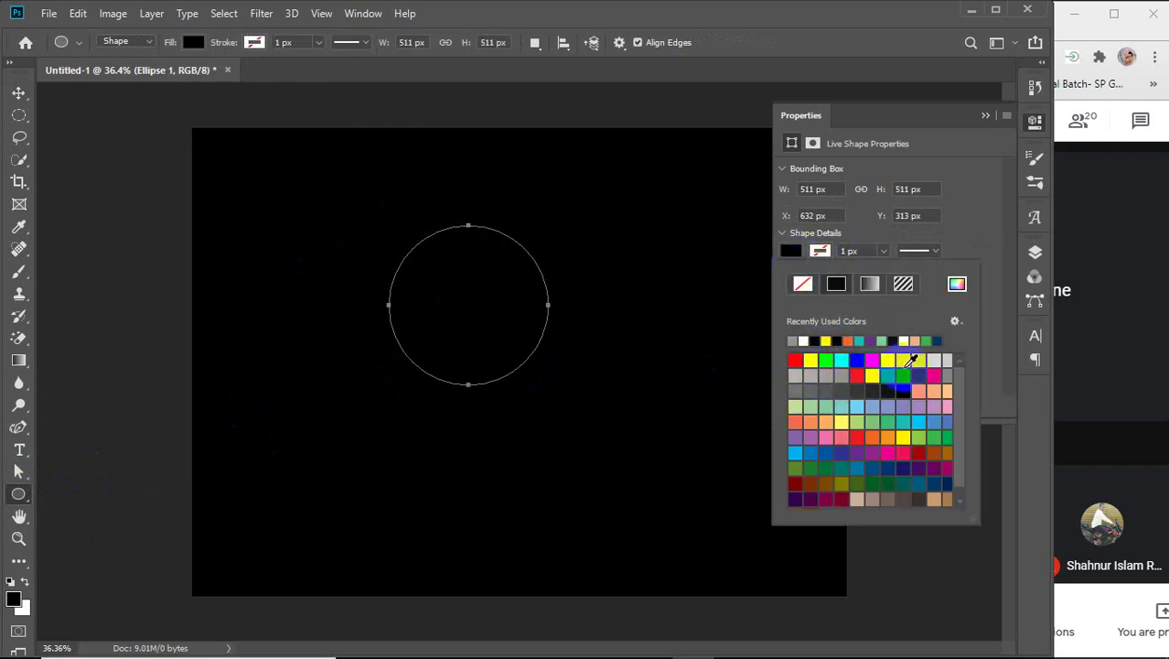
pyautogui.click(892, 375)
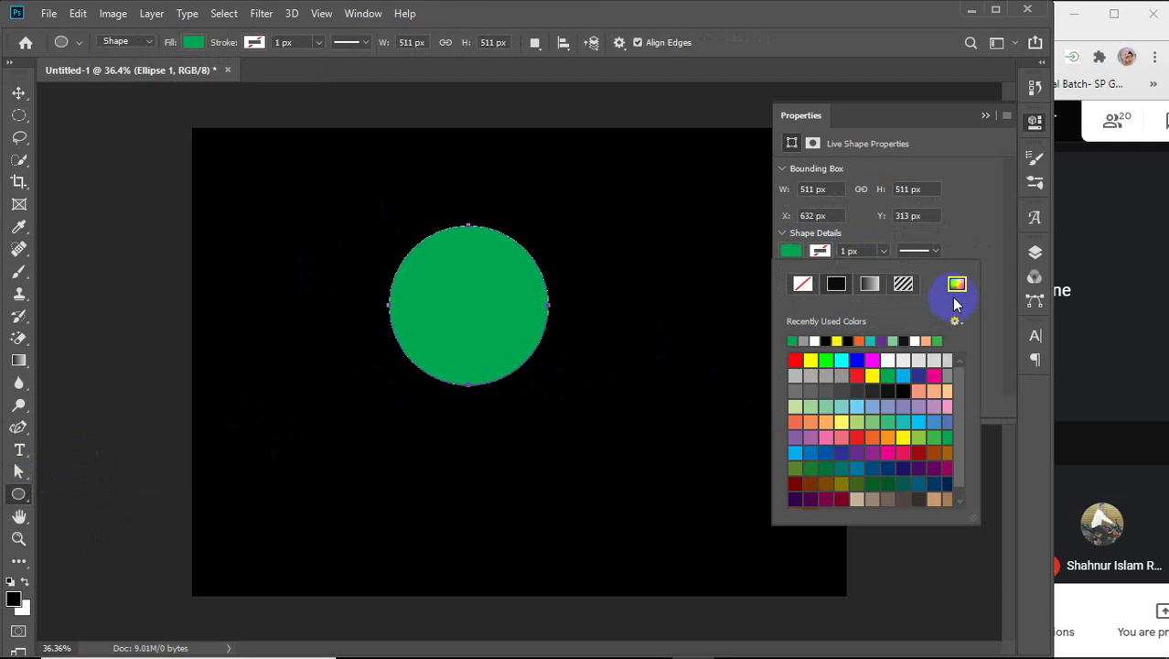
pyautogui.click(18, 94)
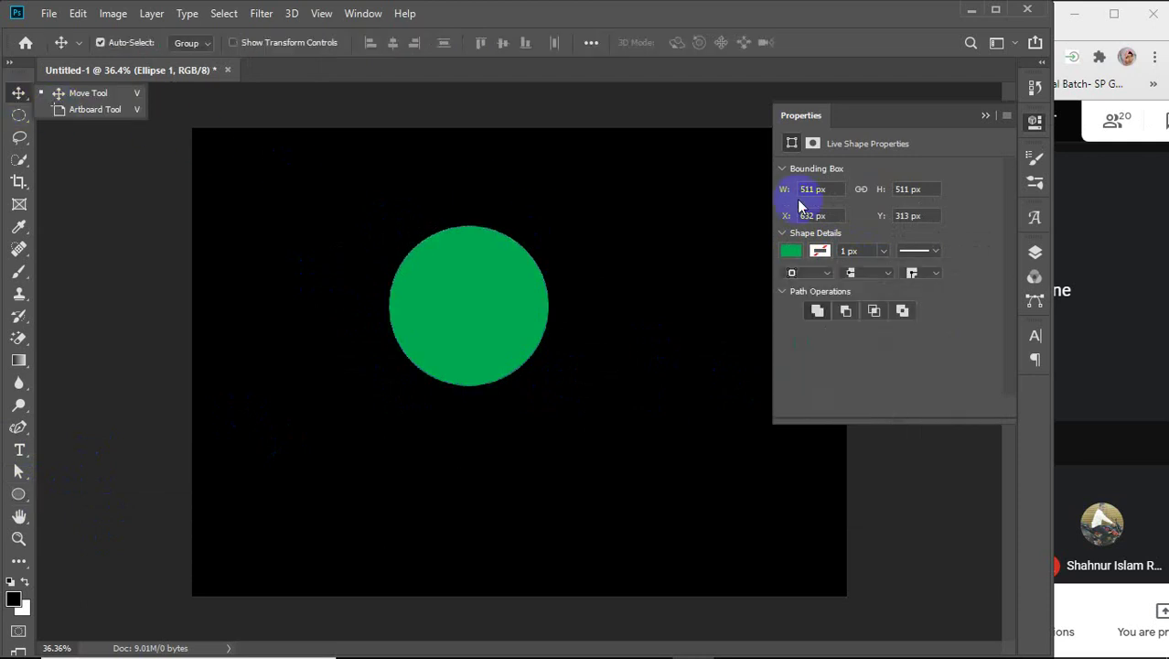
pyautogui.click(986, 116)
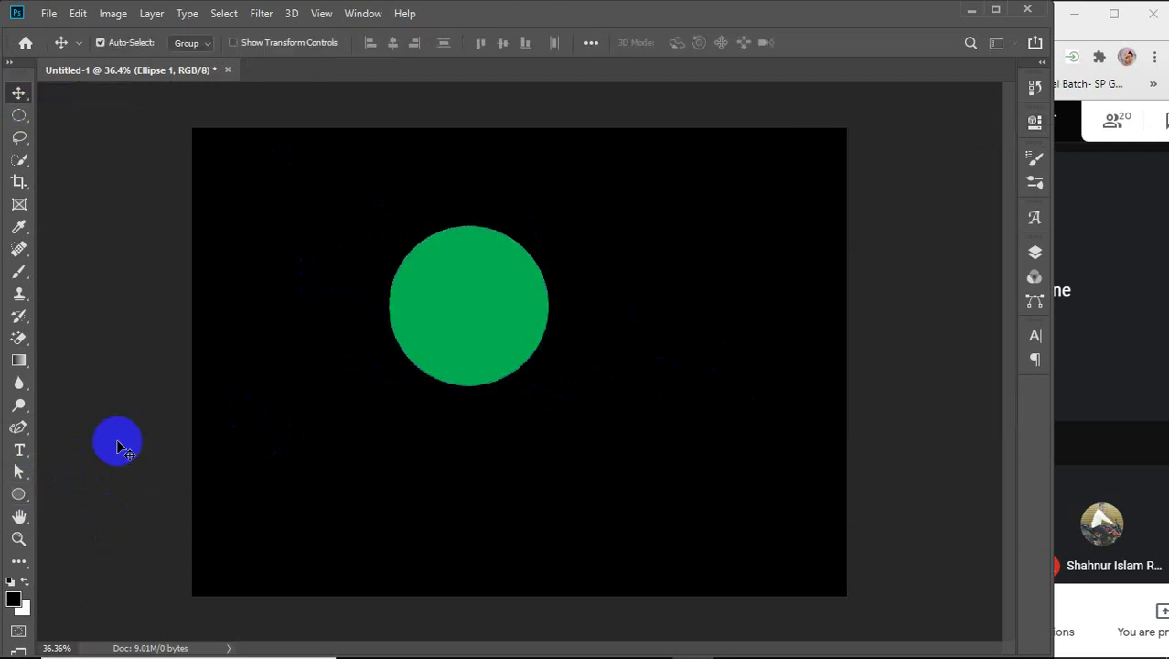
# Add the text "LOGO" in Montserrat Bold below the green circle
pyautogui.click(20, 449)
pyautogui.click(452, 470)
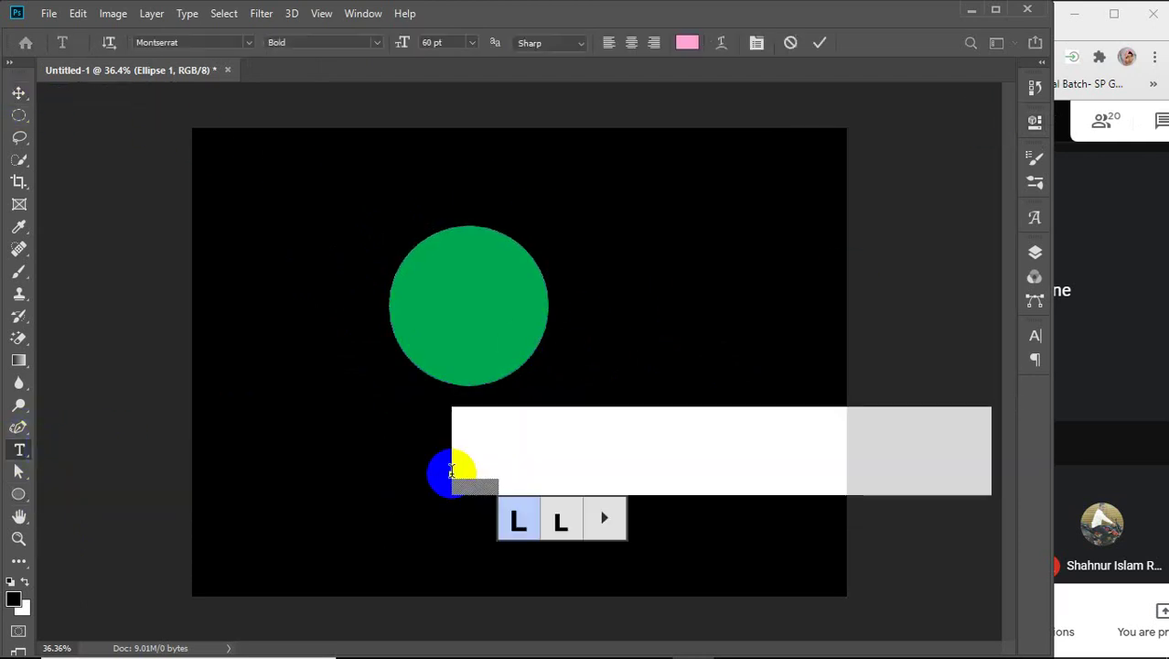
pyautogui.write('LOG')
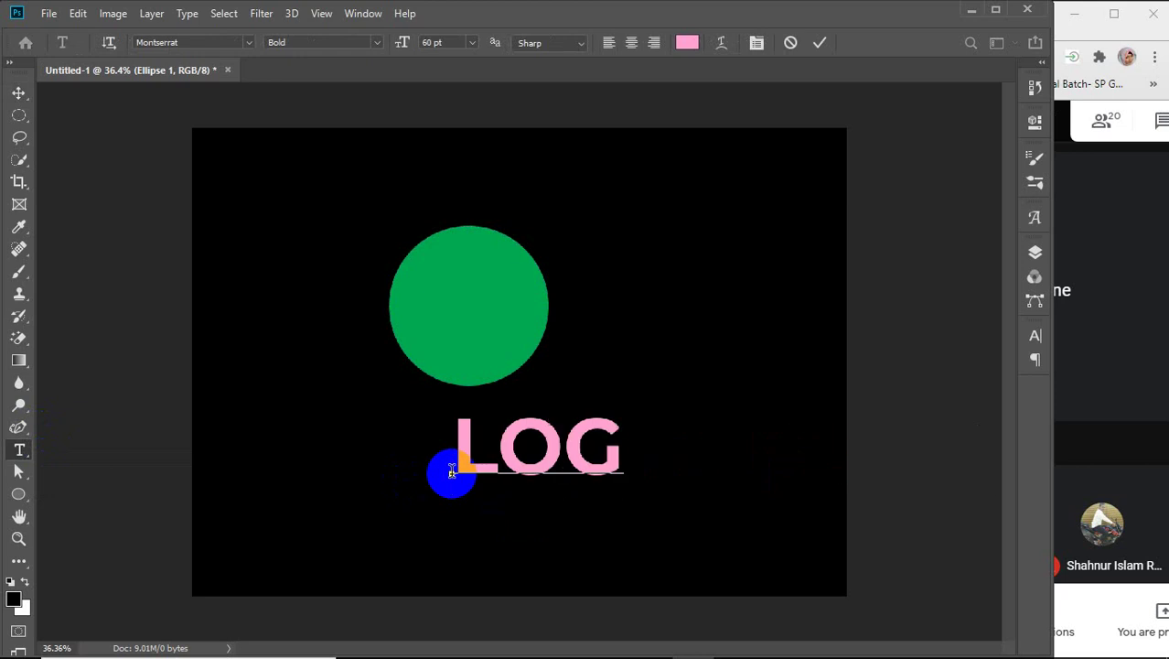
pyautogui.write('O')
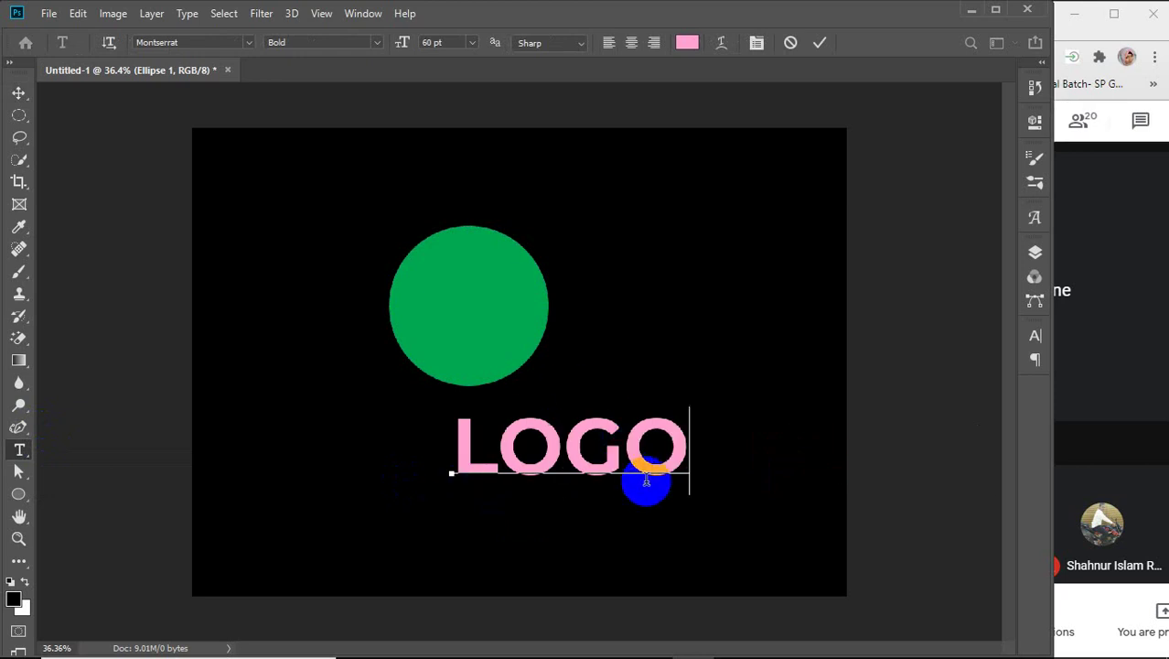
# Set the LOGO text's size to 28 pt and its color to white
pyautogui.doubleClick(510, 449)
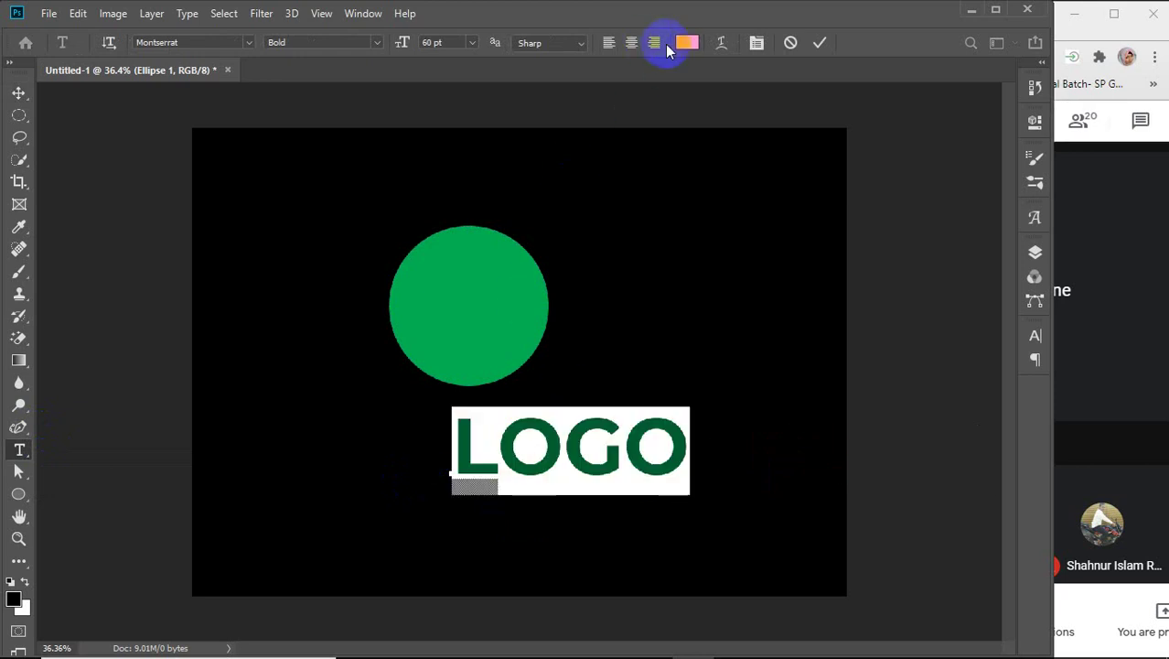
pyautogui.click(431, 42)
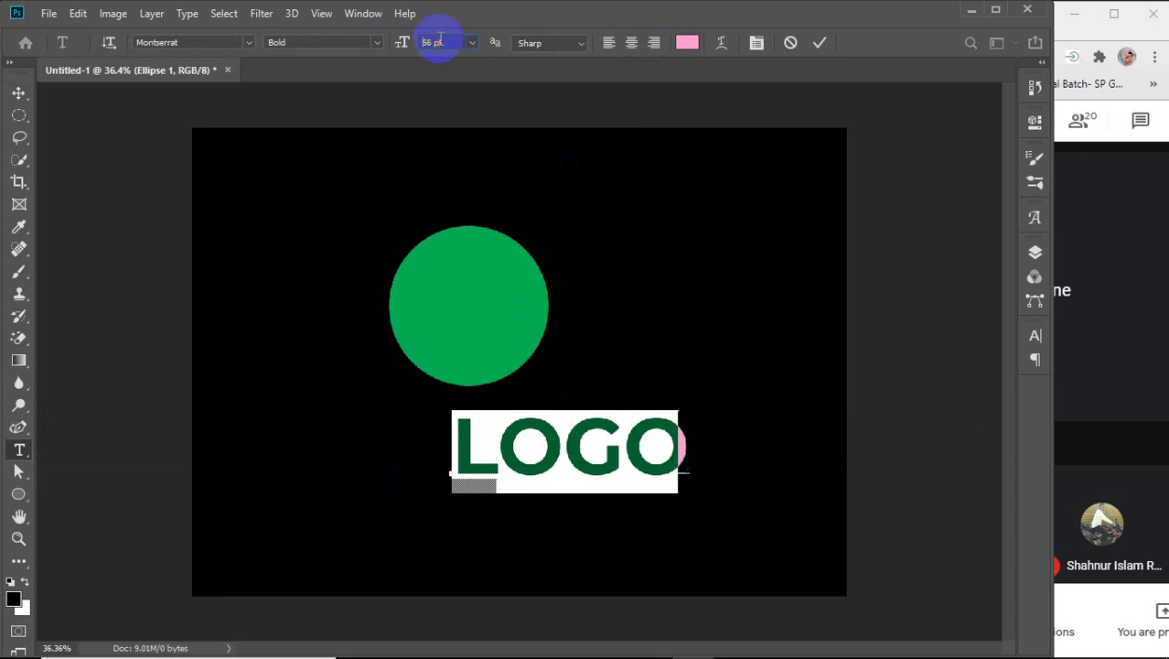
pyautogui.scroll(-14, 437, 41)
pyautogui.scroll(-19, 440, 40)
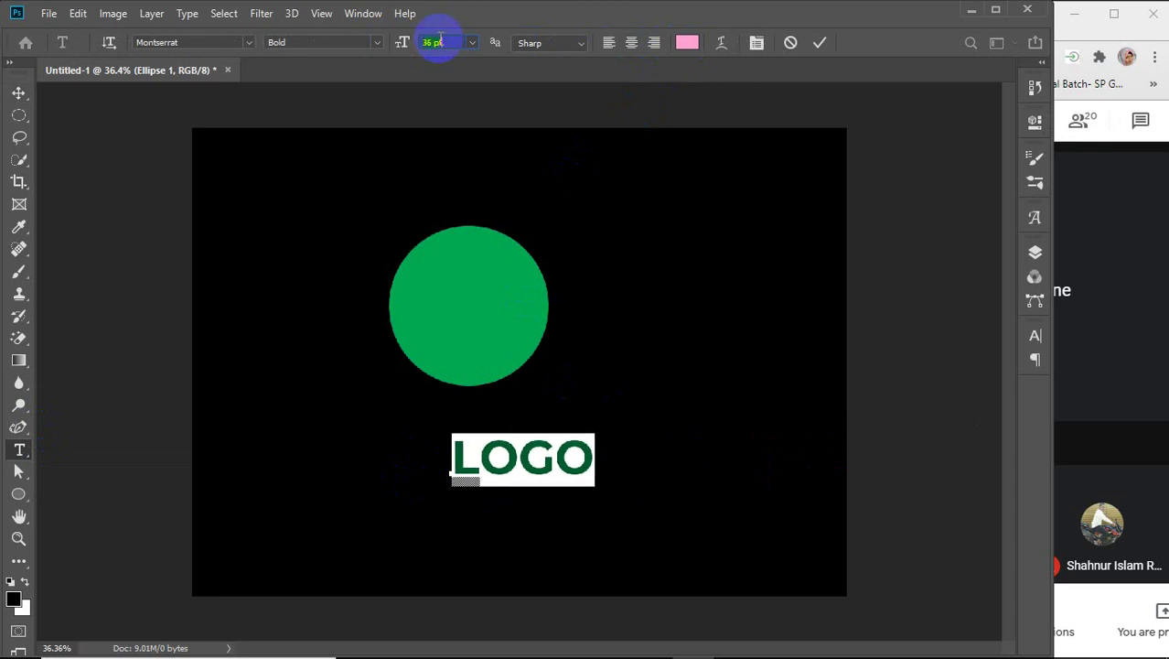
pyautogui.scroll(1, 440, 40)
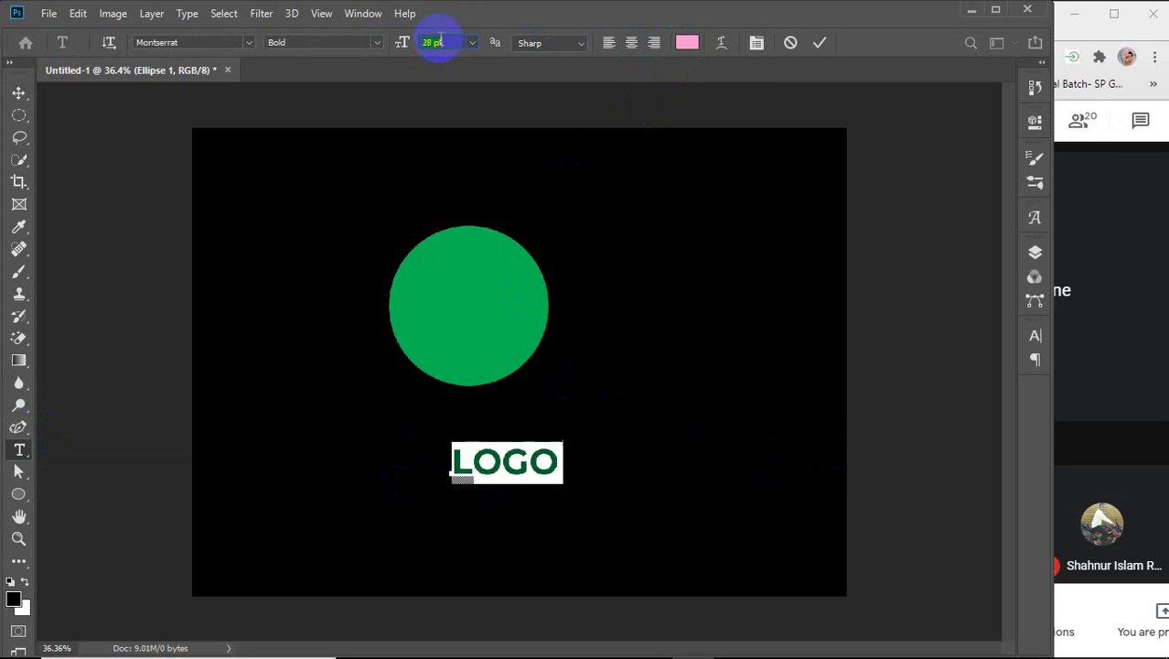
pyautogui.click(687, 42)
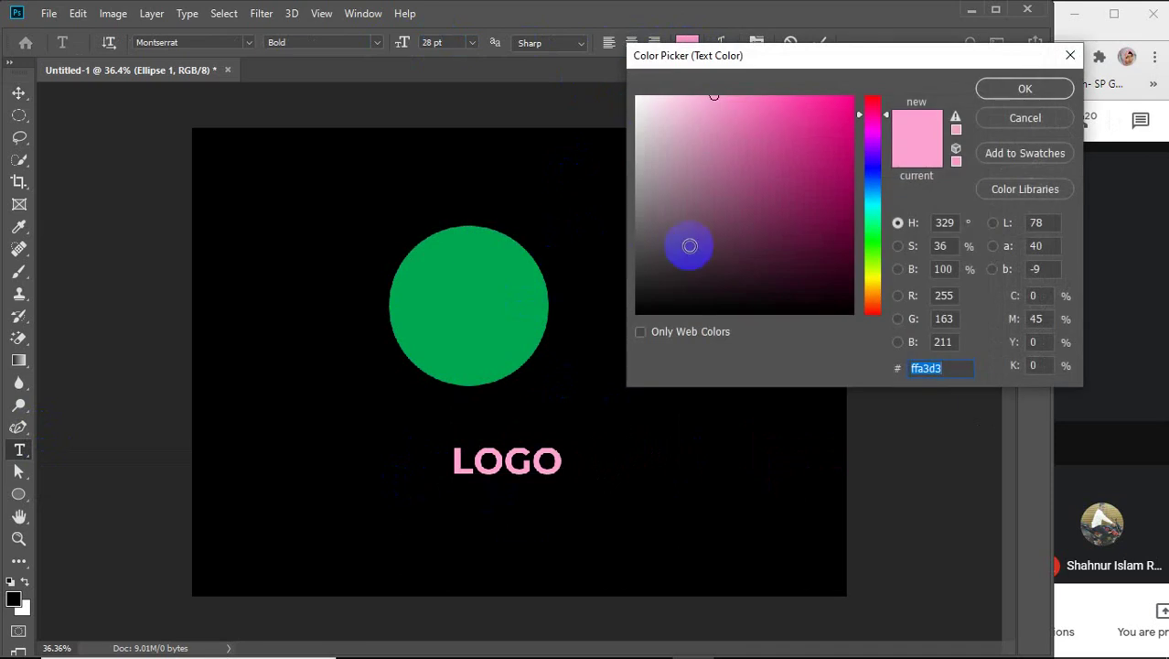
pyautogui.moveTo(686, 245); pyautogui.dragTo(618, 71)
pyautogui.click(1024, 89)
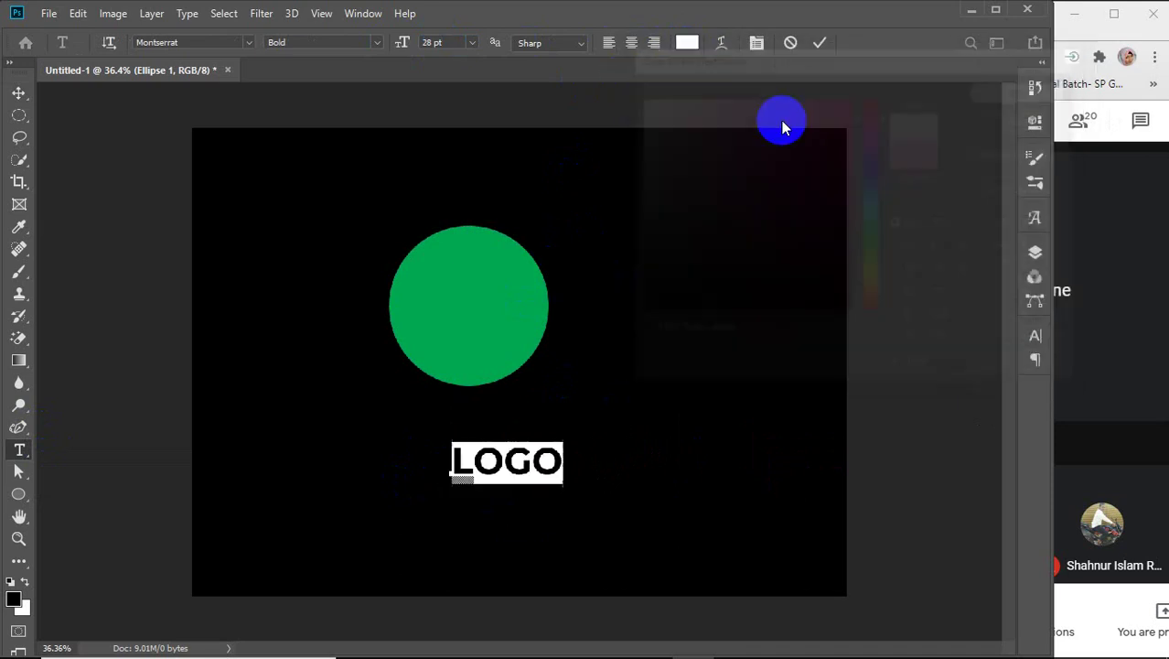
# Move the LOGO text onto the center of the green circle
pyautogui.click(19, 93)
pyautogui.click(512, 449)
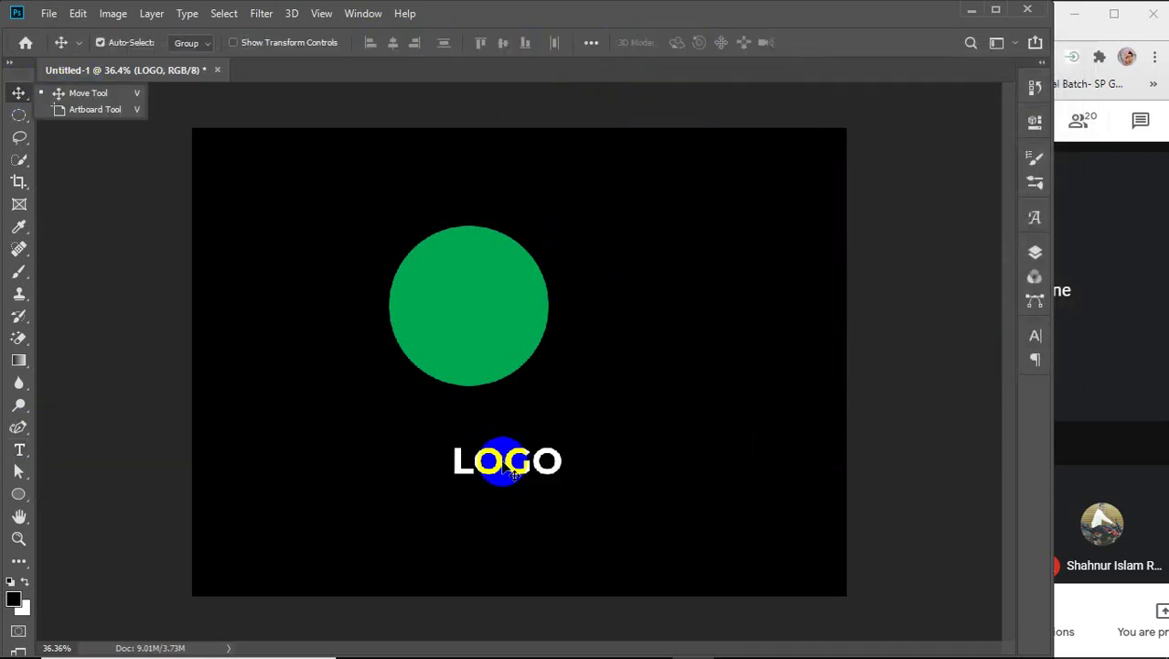
pyautogui.moveTo(510, 448); pyautogui.dragTo(464, 313)
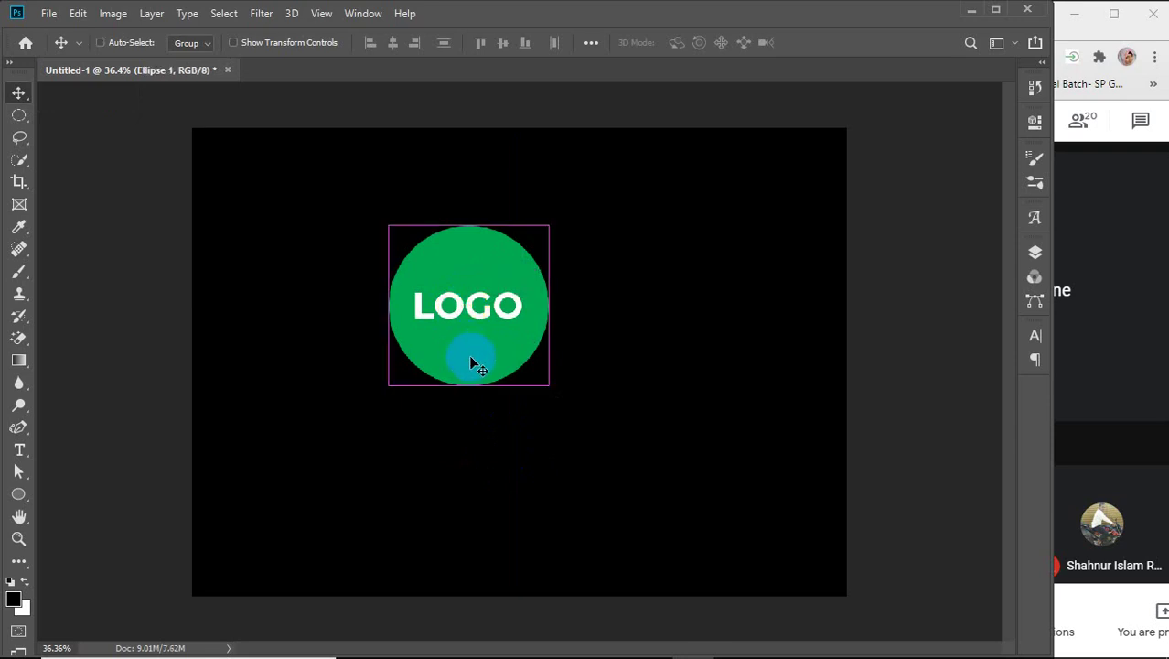
# Flatten the green circle into a horizontal ellipse around the LOGO text by scaling its height to about 56%
pyautogui.hotkey('ctrl', 't')
pyautogui.moveTo(468, 226); pyautogui.dragTo(465, 259)
pyautogui.moveTo(462, 385); pyautogui.dragTo(468, 351)
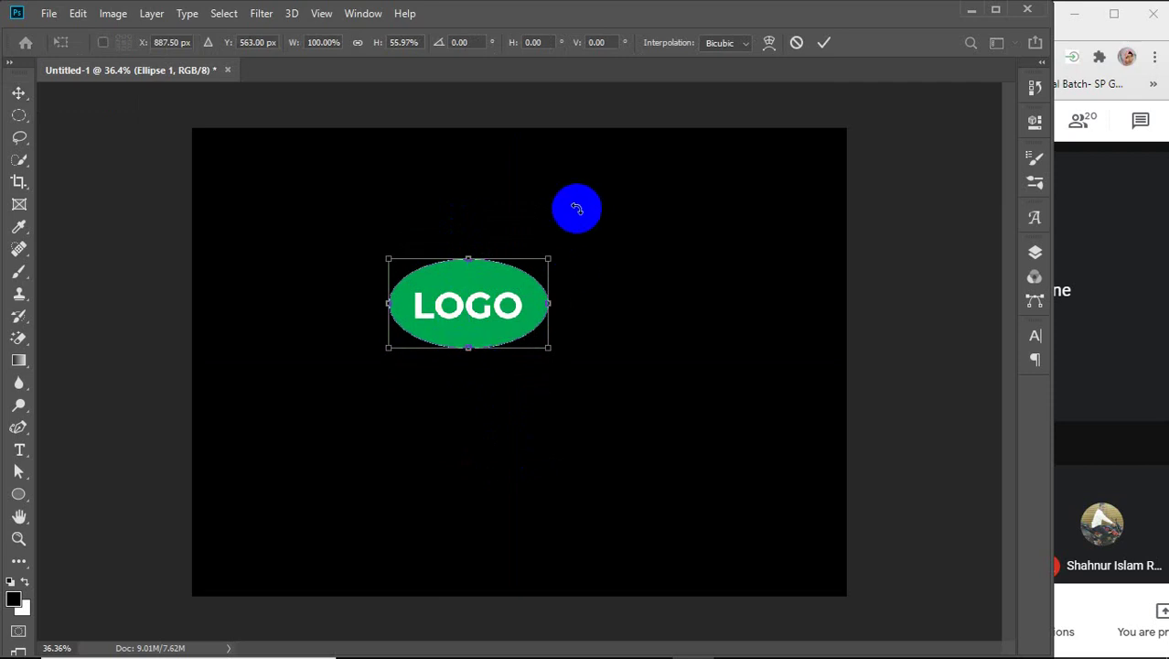
pyautogui.click(823, 42)
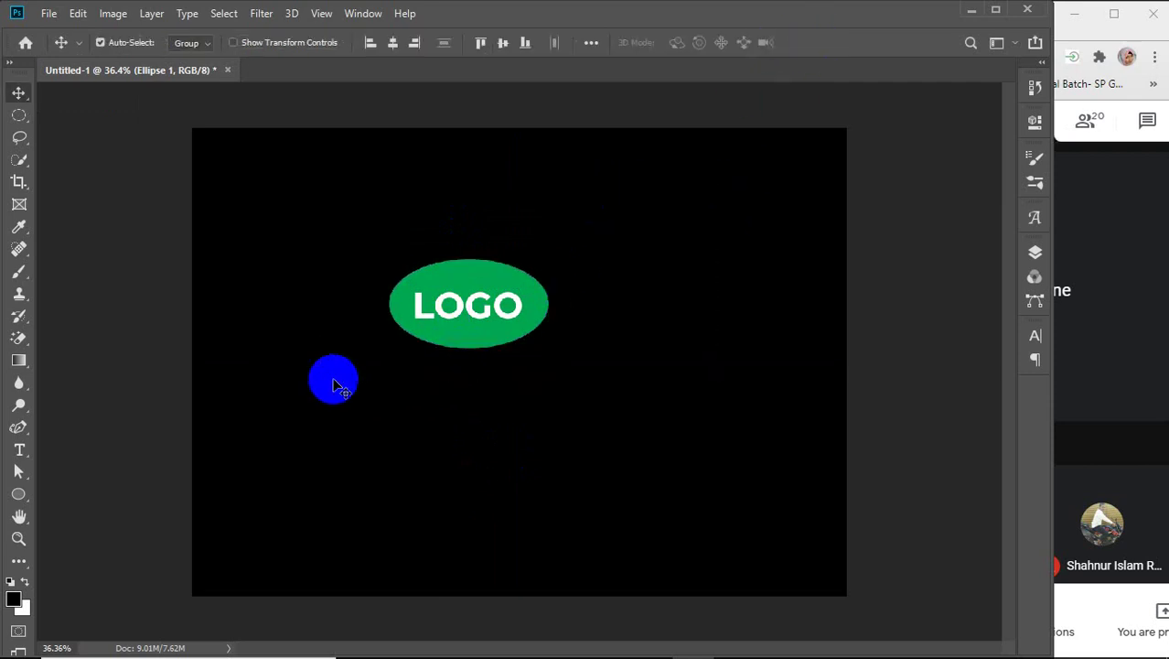
# Select the green ellipse together with the LOGO text and move both toward the horizontal center of the canvas
pyautogui.click(384, 366)
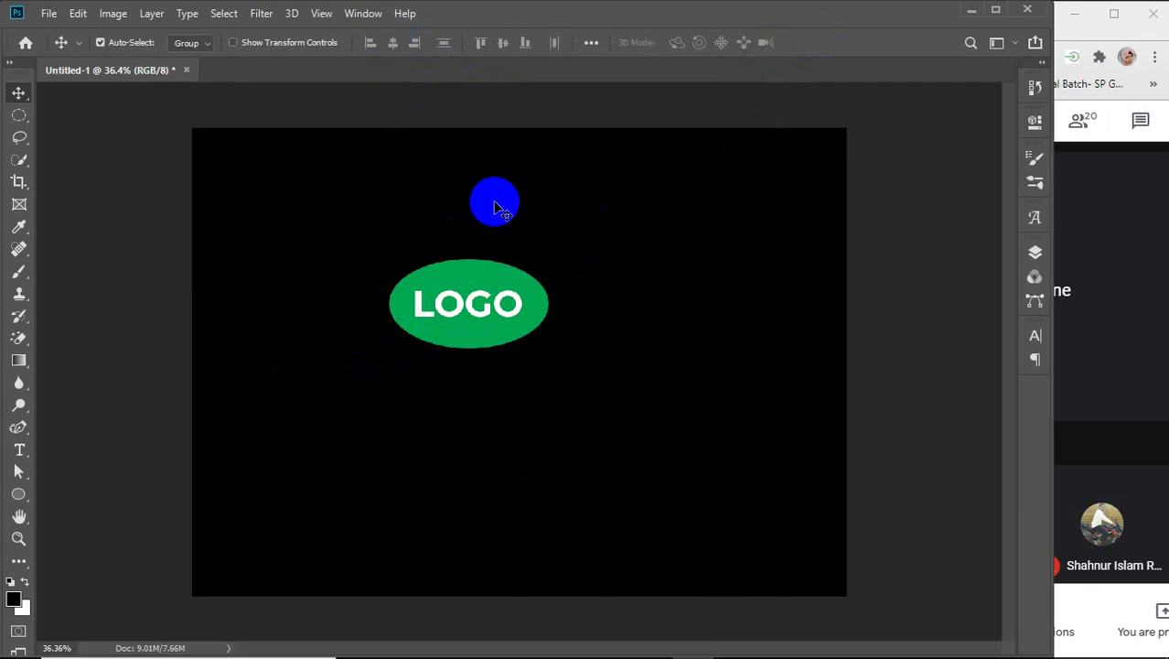
pyautogui.moveTo(364, 223); pyautogui.dragTo(560, 406)
pyautogui.moveTo(462, 343); pyautogui.dragTo(514, 353)
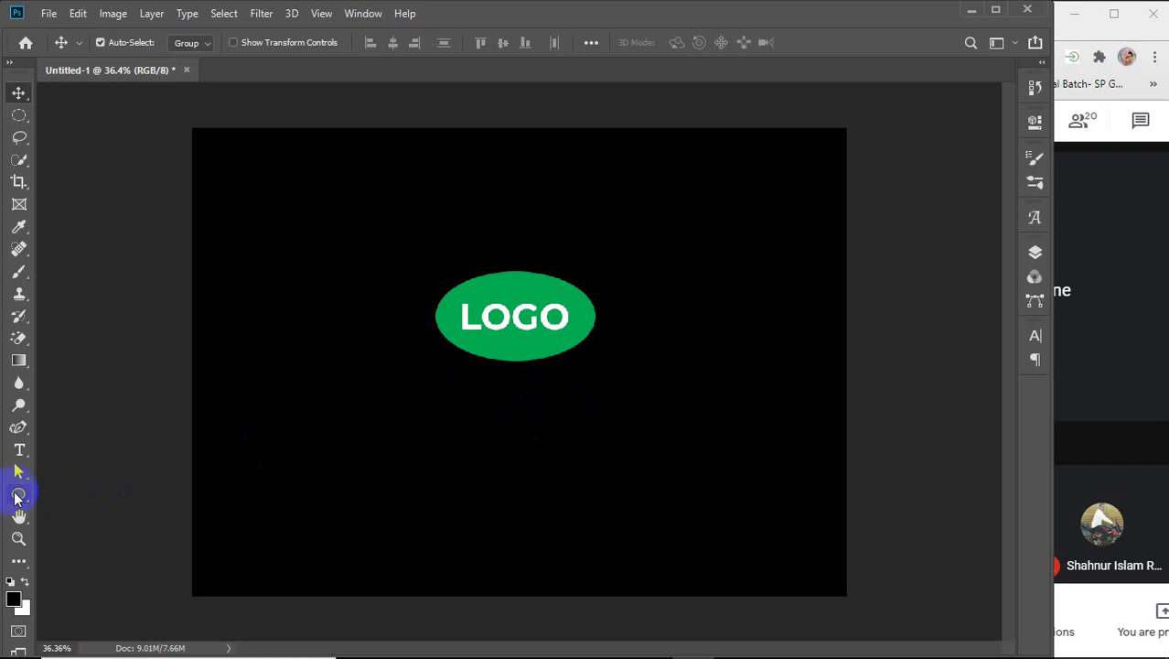
# Draw a thin flat ellipse about 331 × 21 px below the logo with the Ellipse tool and fill it with gray
pyautogui.click(18, 495)
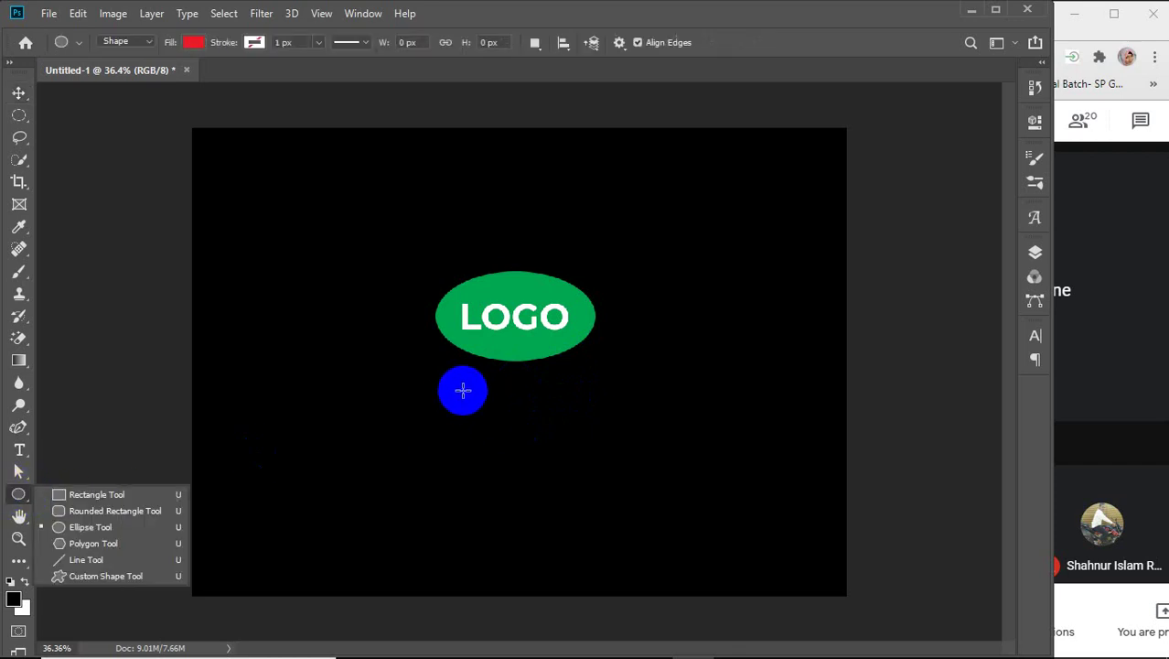
pyautogui.moveTo(463, 391); pyautogui.dragTo(566, 392)
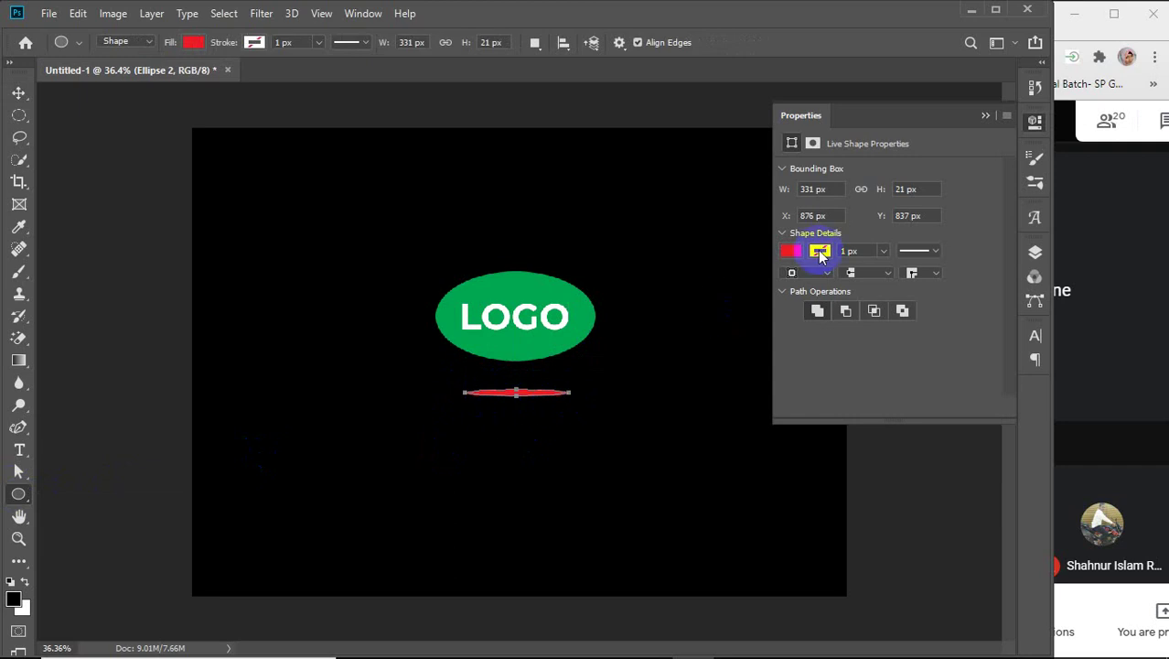
pyautogui.click(792, 252)
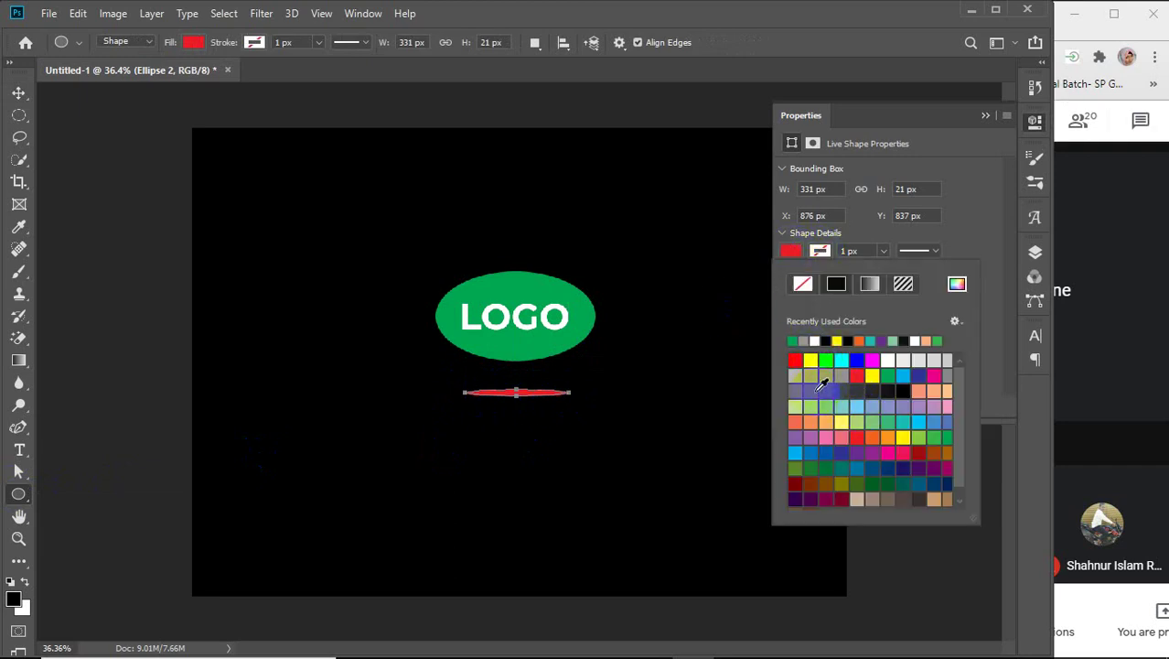
pyautogui.click(820, 390)
pyautogui.click(984, 111)
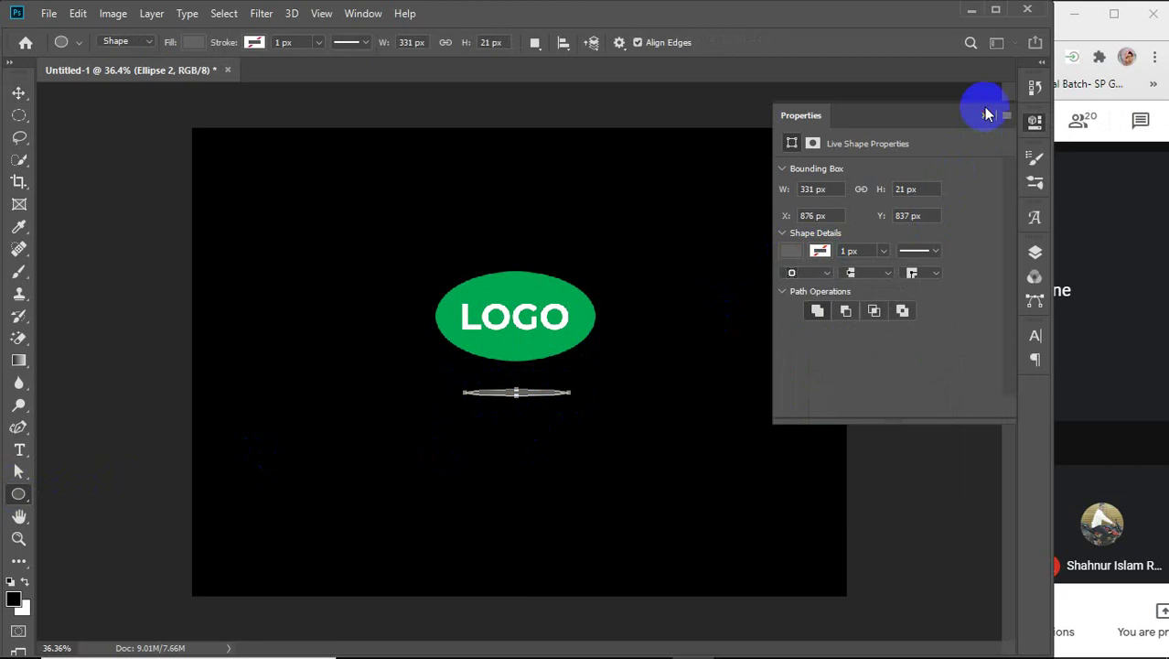
pyautogui.click(985, 115)
pyautogui.press('v')
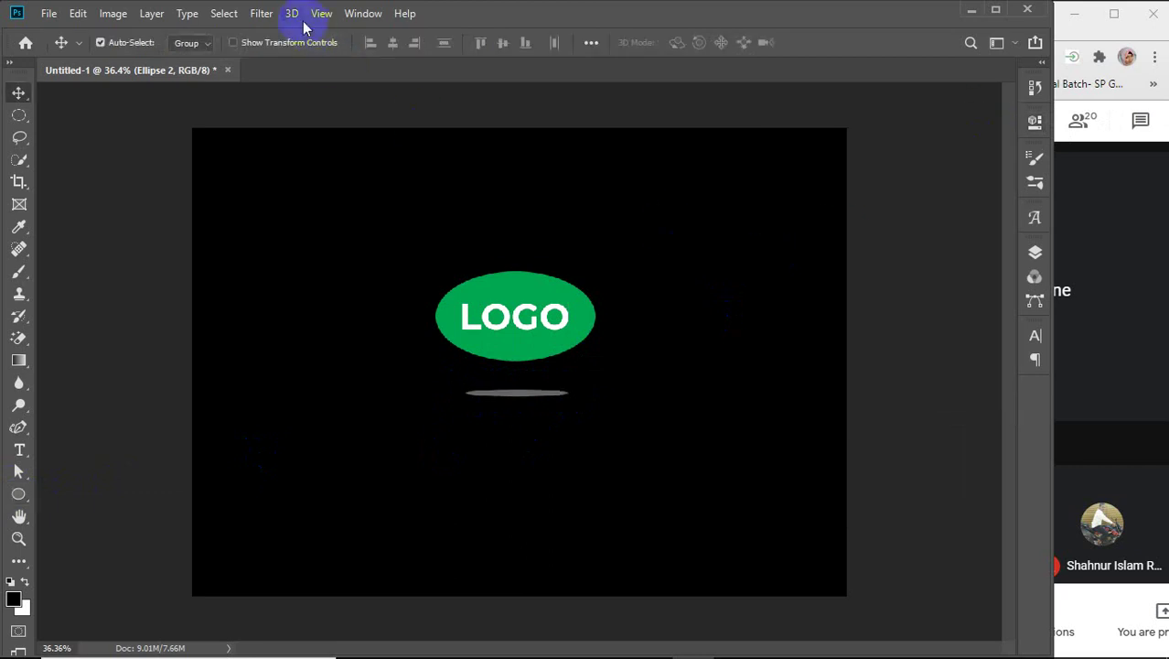
# Convert the thin gray ellipse to a smart object and apply Gaussian Blur with a radius of 14.5 pixels
pyautogui.click(261, 14)
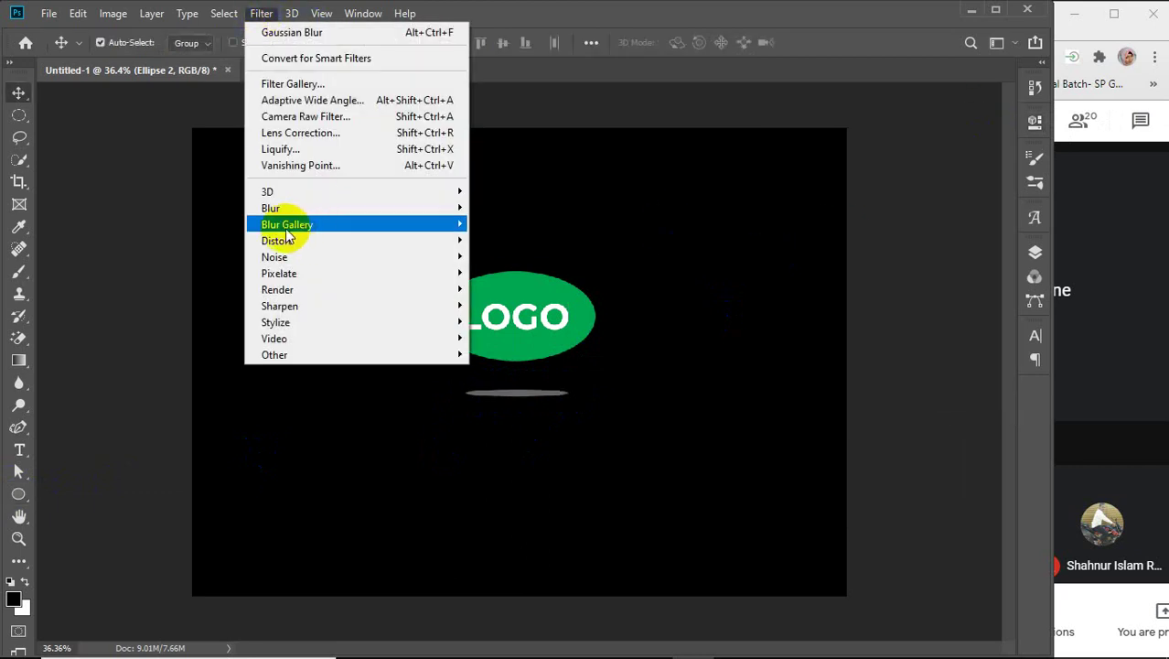
pyautogui.moveTo(282, 207)
pyautogui.click(512, 272)
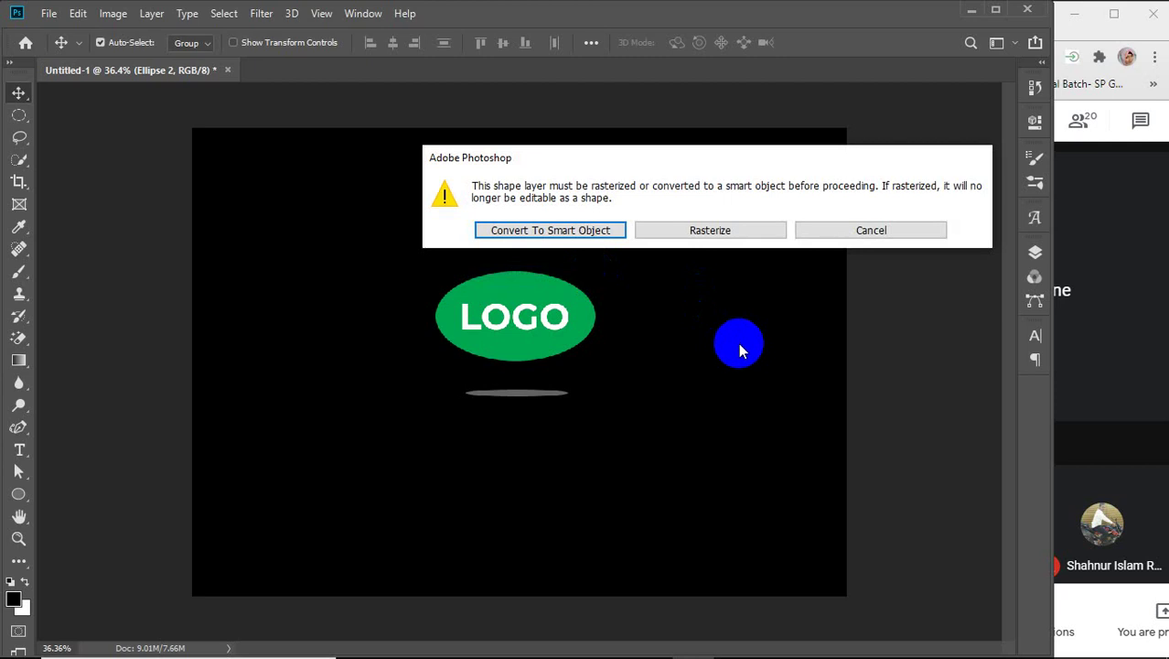
pyautogui.click(601, 226)
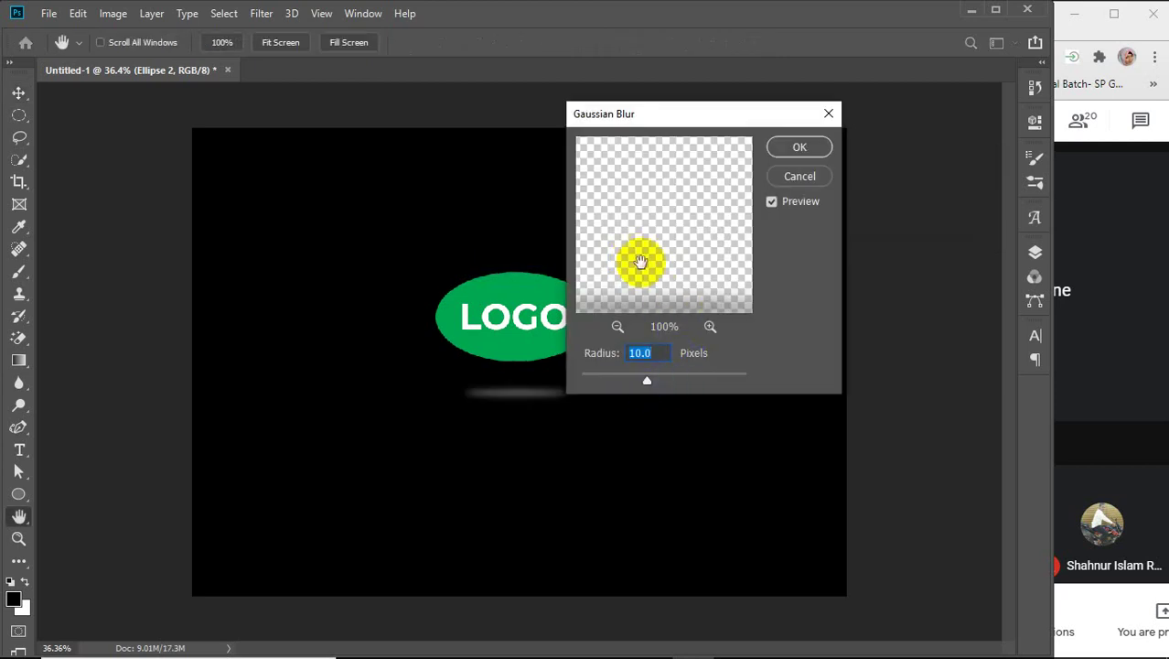
pyautogui.moveTo(664, 115); pyautogui.dragTo(746, 125)
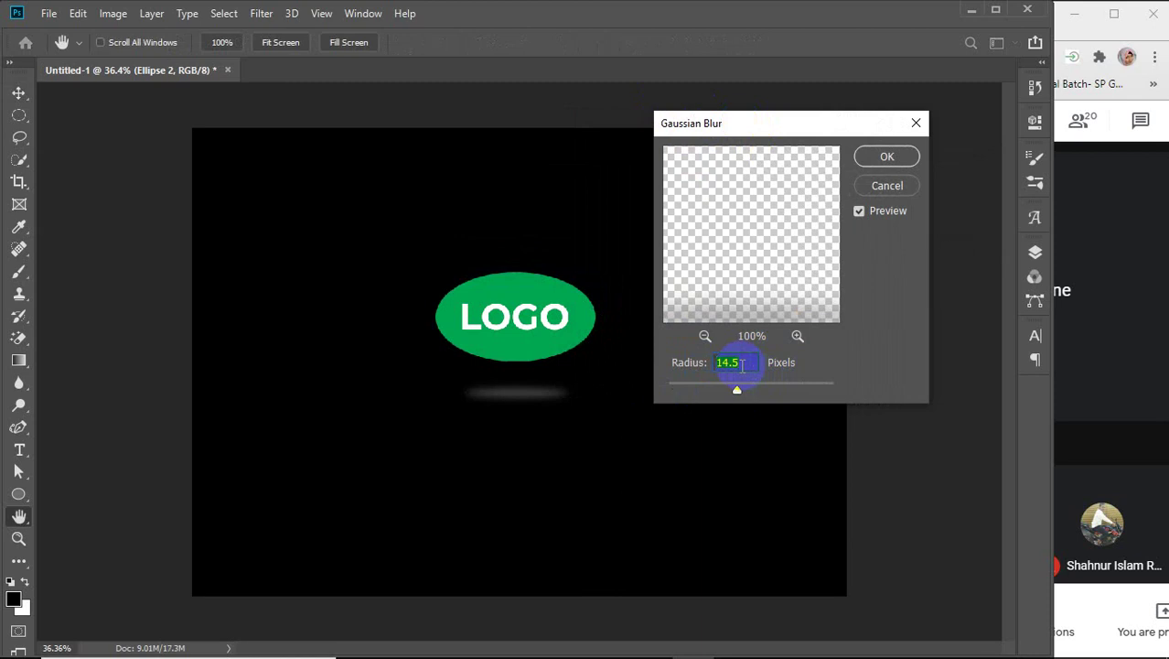
pyautogui.click(880, 157)
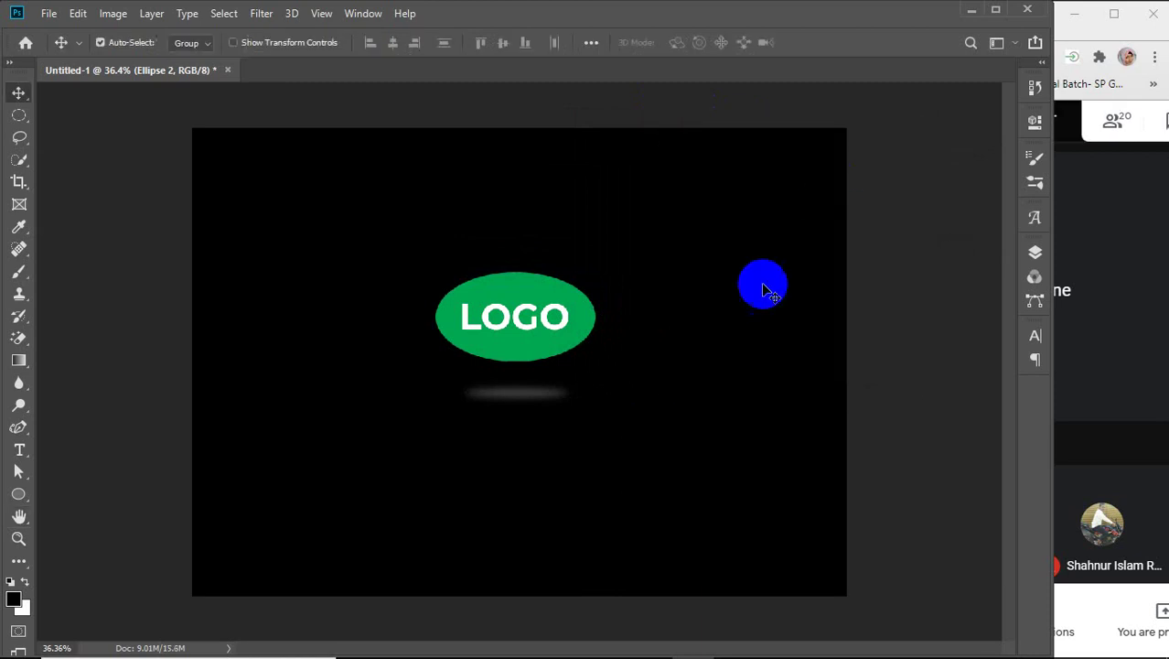
# Shift the blurred shadow slightly lower and move the green ellipse with its LOGO text down closer to it
pyautogui.click(19, 494)
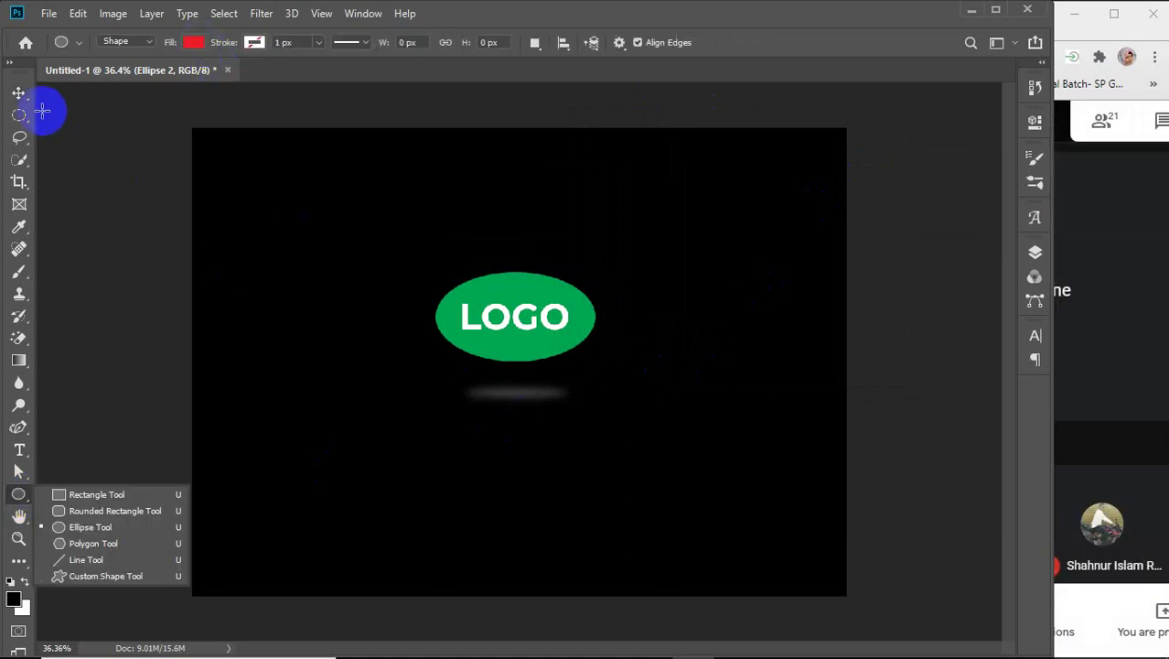
pyautogui.click(18, 94)
pyautogui.click(494, 411)
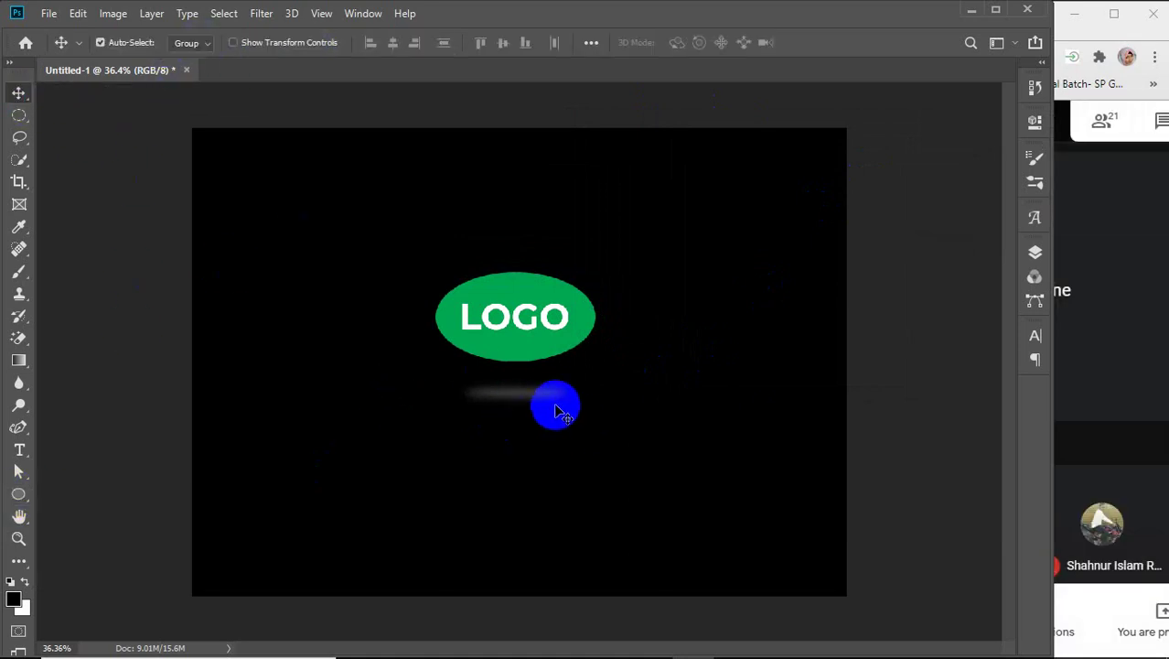
pyautogui.scroll(2, 549, 400)
pyautogui.moveTo(530, 399); pyautogui.dragTo(517, 391)
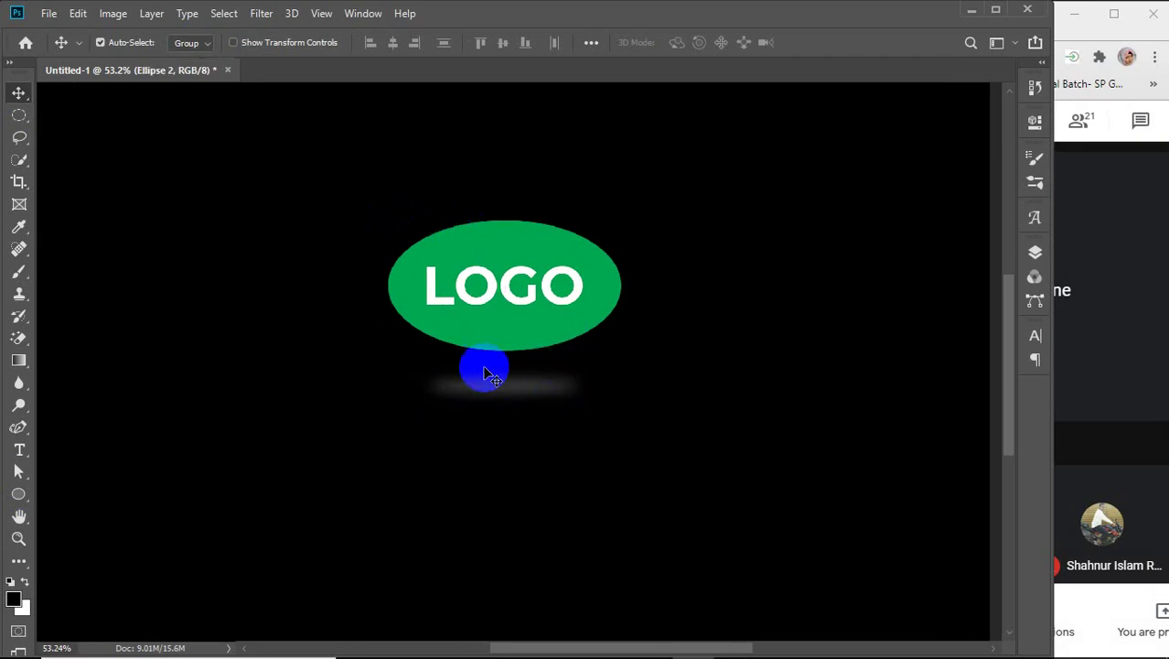
pyautogui.scroll(-2, 530, 358)
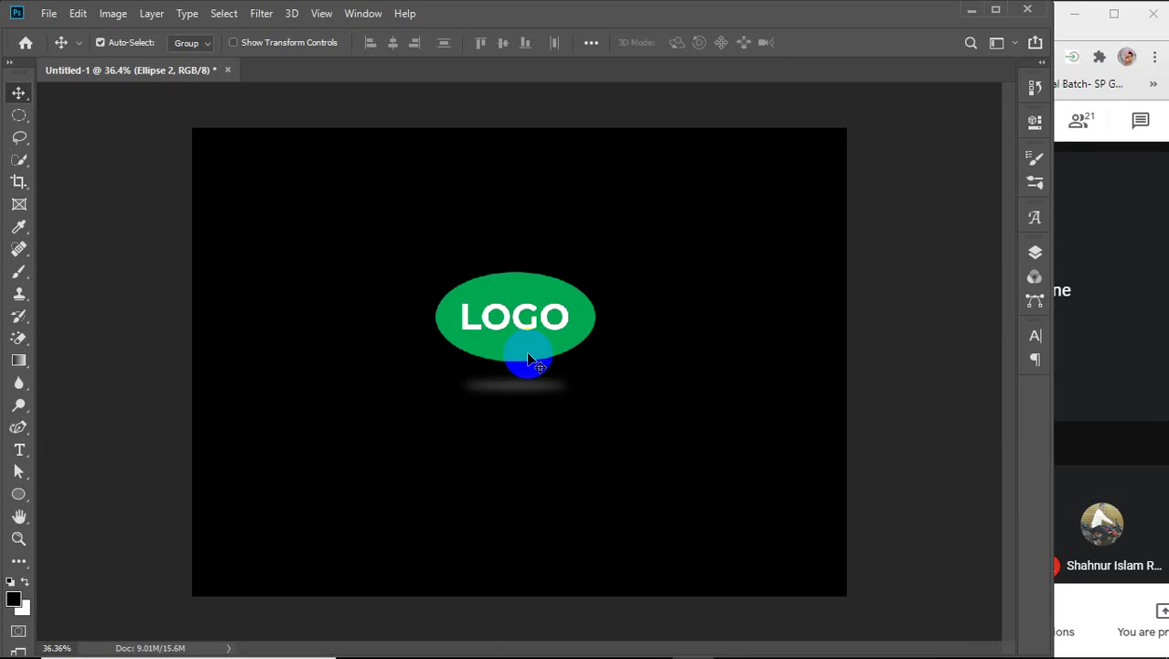
pyautogui.moveTo(526, 391); pyautogui.dragTo(526, 402)
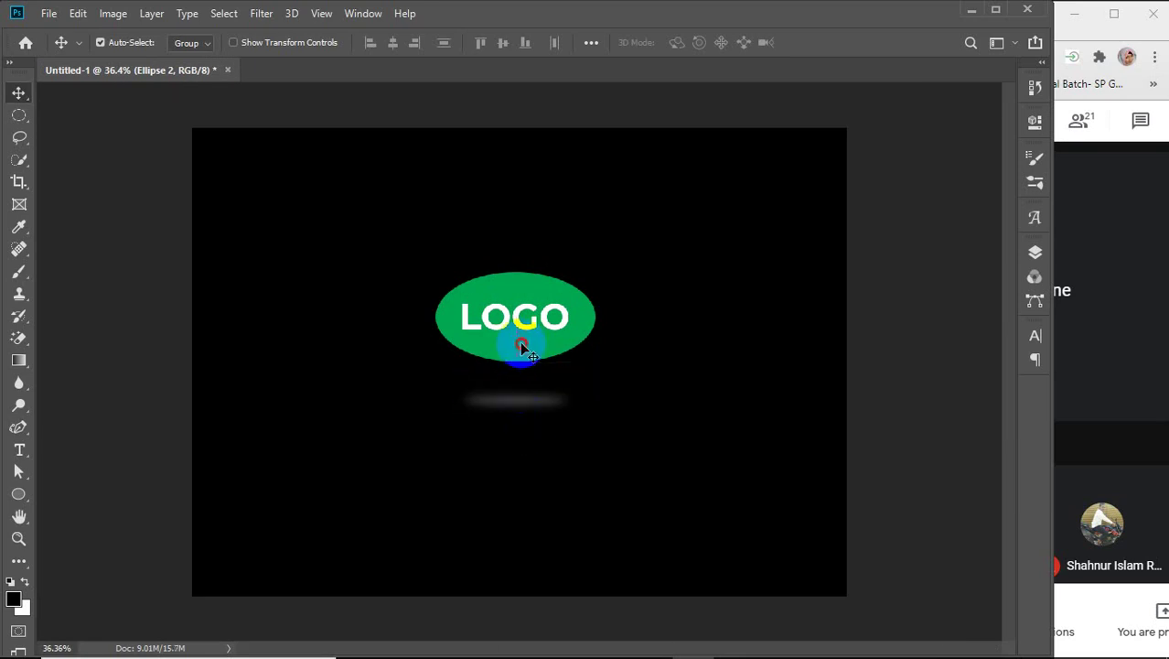
pyautogui.moveTo(519, 345)
pyautogui.mouseDown()
pyautogui.moveTo(522, 358)
pyautogui.moveTo(528, 332)
pyautogui.mouseUp()
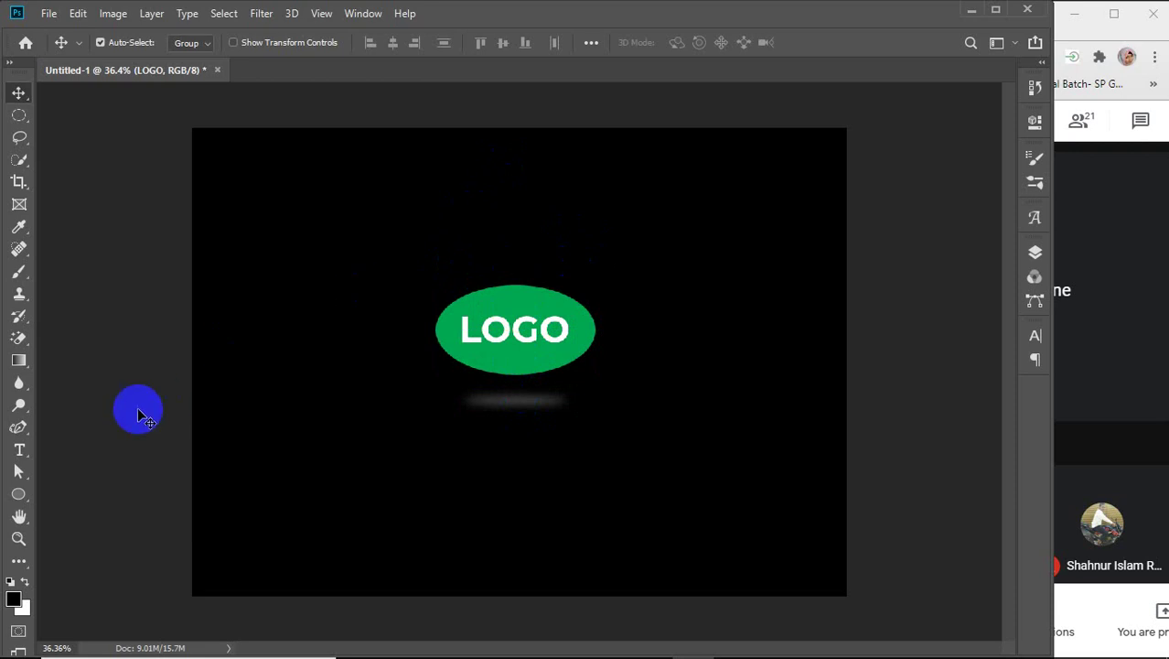
# Try to draw a small curved triangular path above the logo with the Pen tool, and undo it
pyautogui.click(19, 426)
pyautogui.click(86, 429)
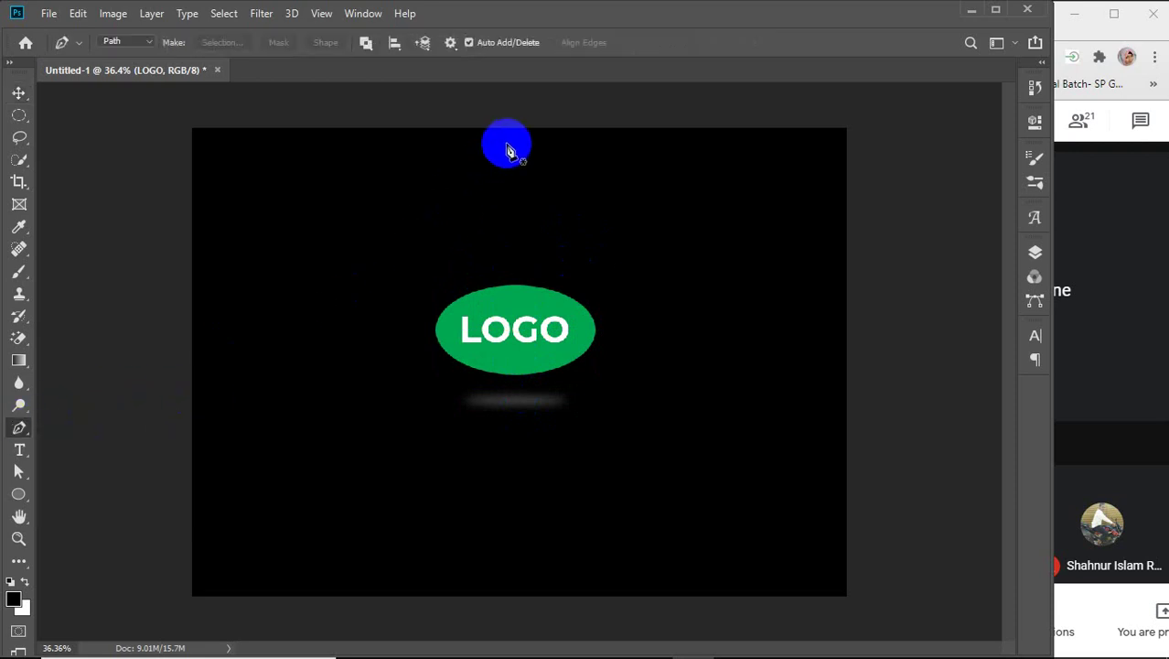
pyautogui.click(513, 144)
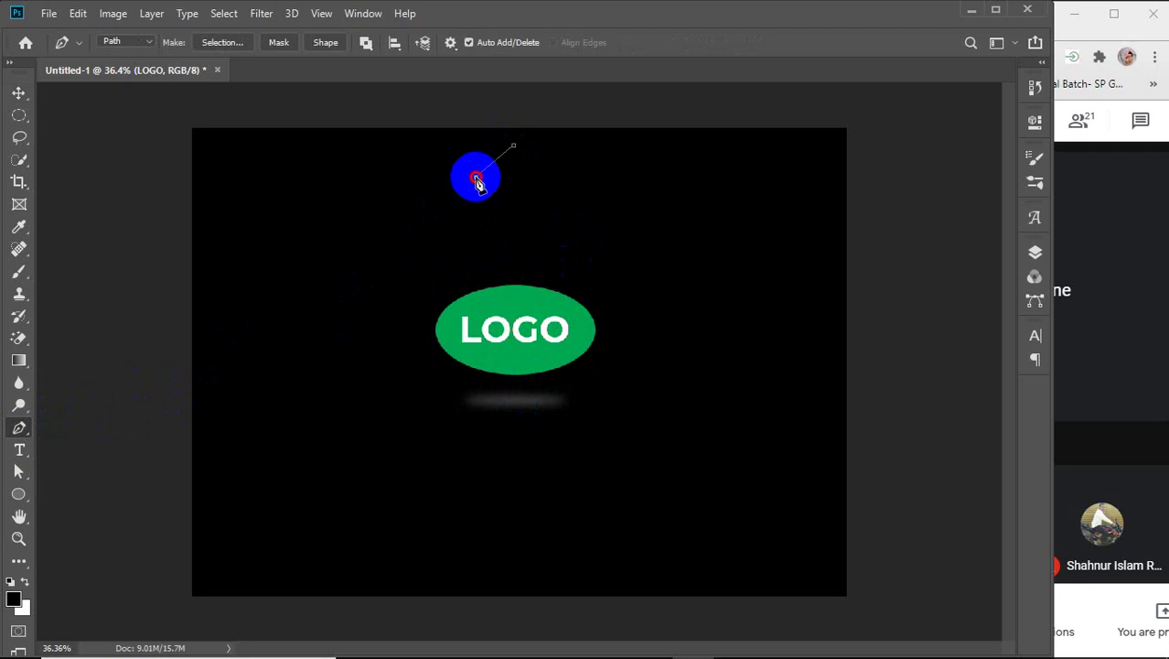
pyautogui.moveTo(472, 185); pyautogui.dragTo(474, 188)
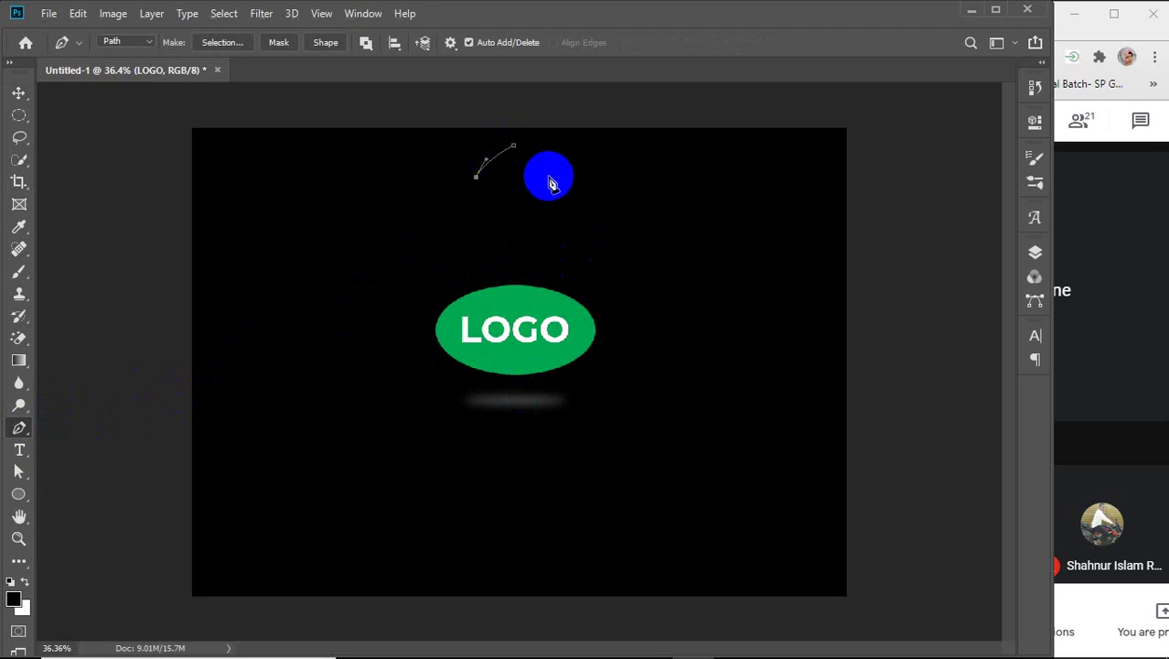
pyautogui.moveTo(554, 178); pyautogui.dragTo(579, 187)
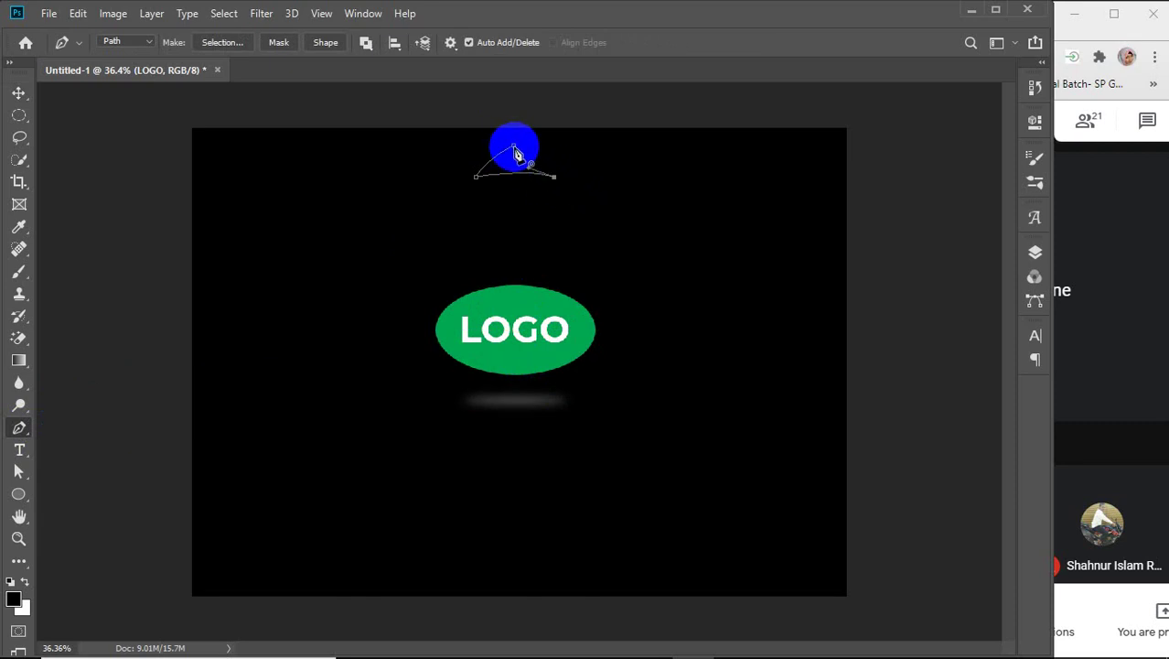
pyautogui.moveTo(490, 138); pyautogui.dragTo(533, 155)
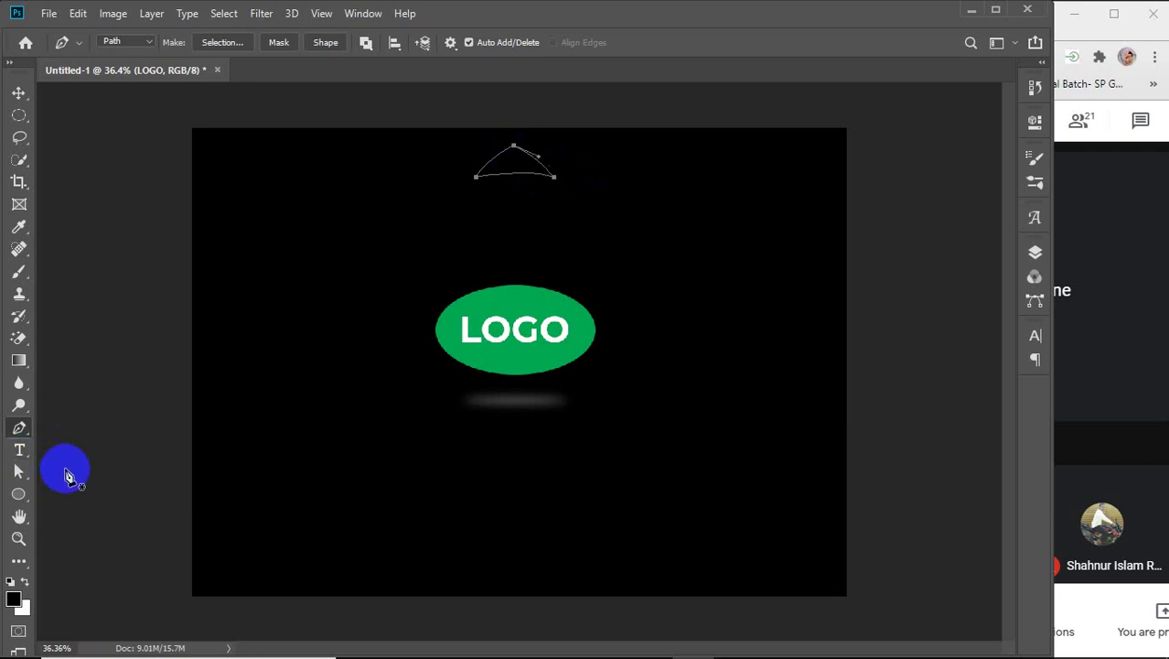
pyautogui.hotkey('ctrl', 'z')
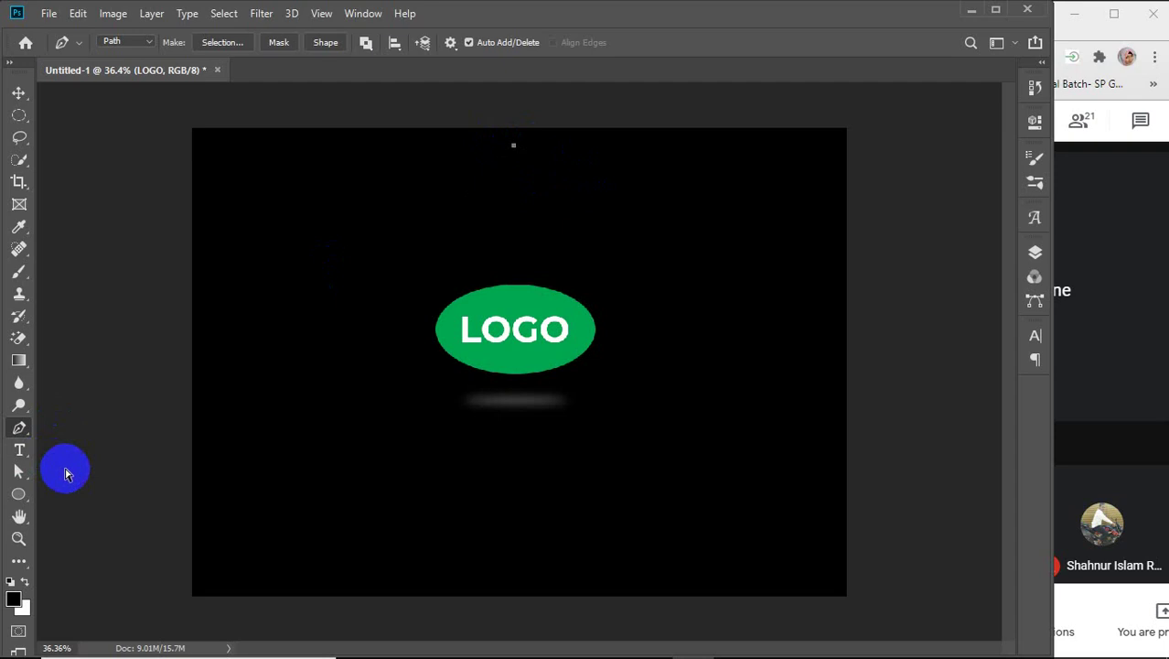
# Switch the Pen tool to Shape mode and set its fill to light gray
pyautogui.click(137, 42)
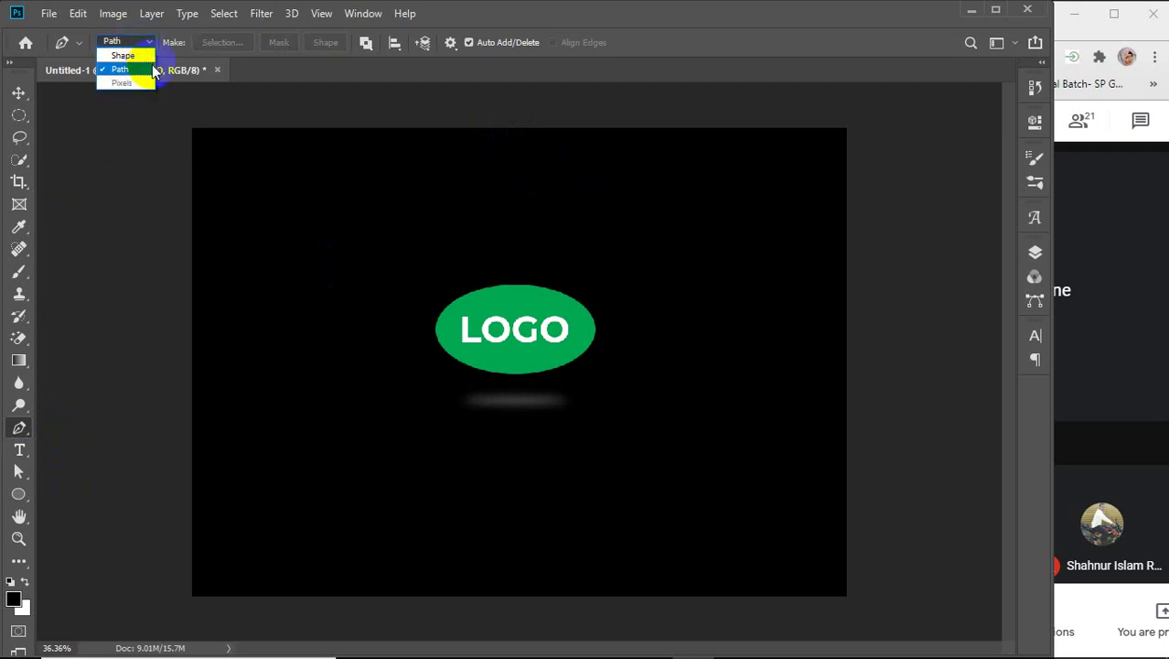
pyautogui.click(134, 55)
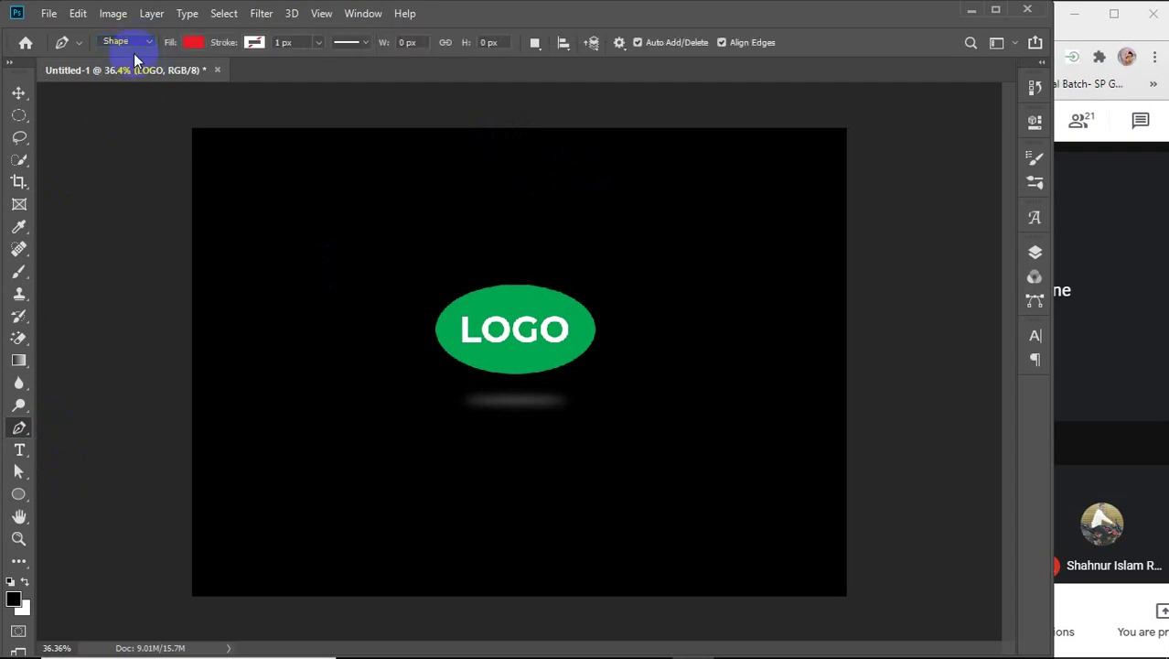
pyautogui.click(194, 42)
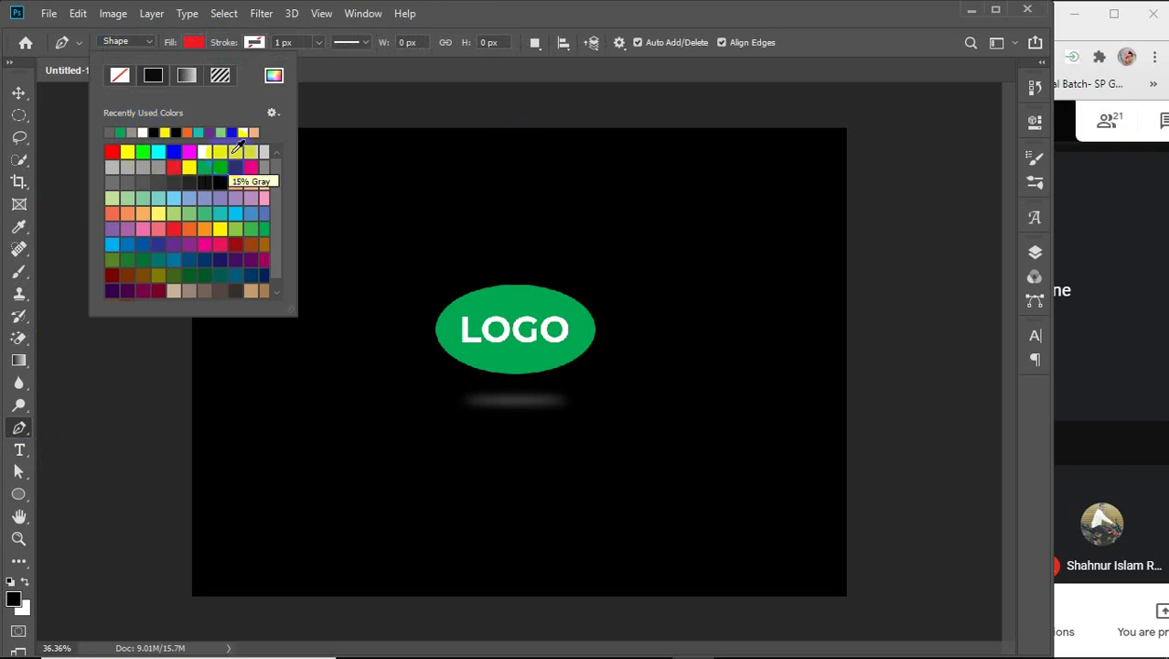
pyautogui.click(222, 151)
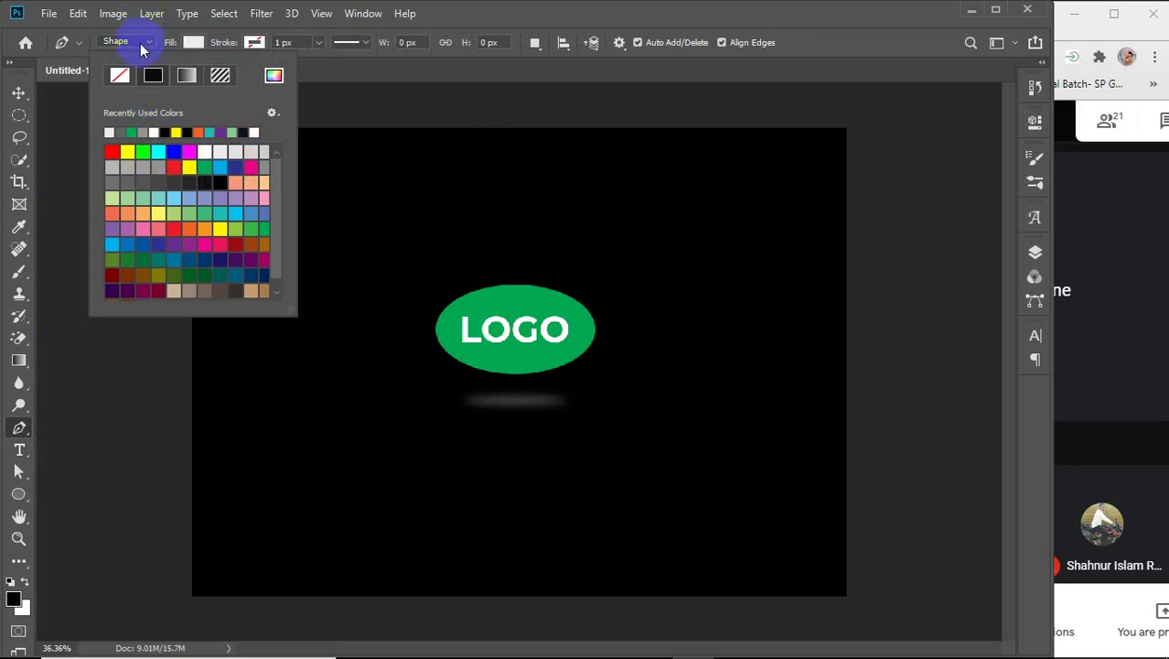
pyautogui.click(140, 43)
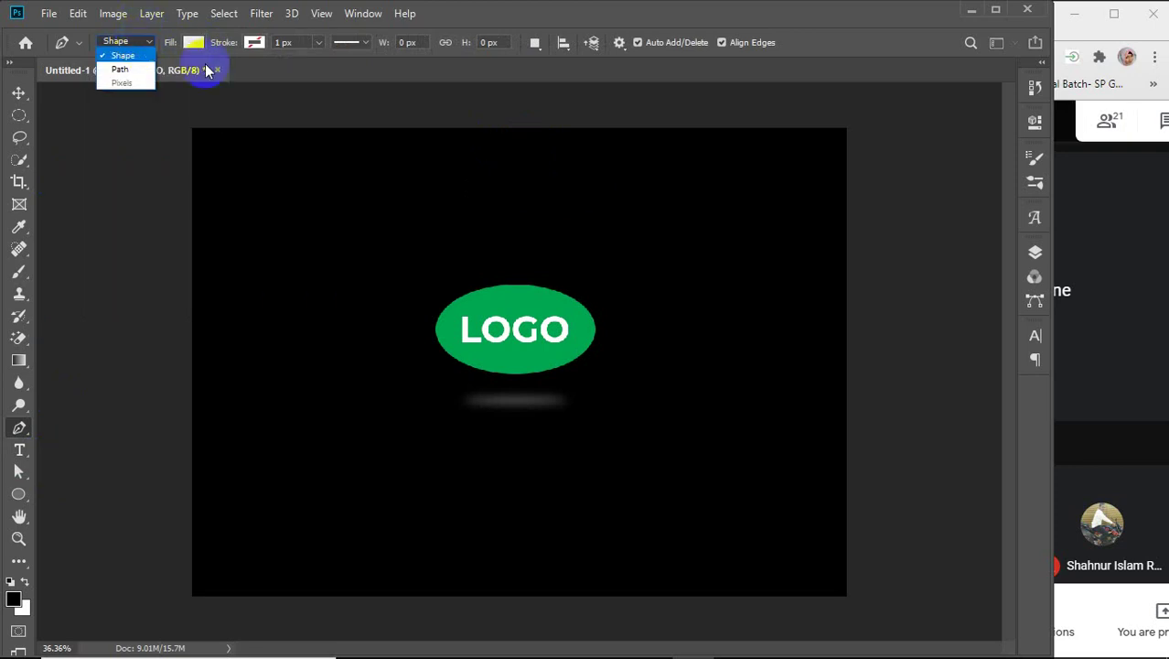
# Draw a curved triangular lampshade about 162 × 116 px near the canvas's upper edge, above the logo, with the Pen tool
pyautogui.click(508, 138)
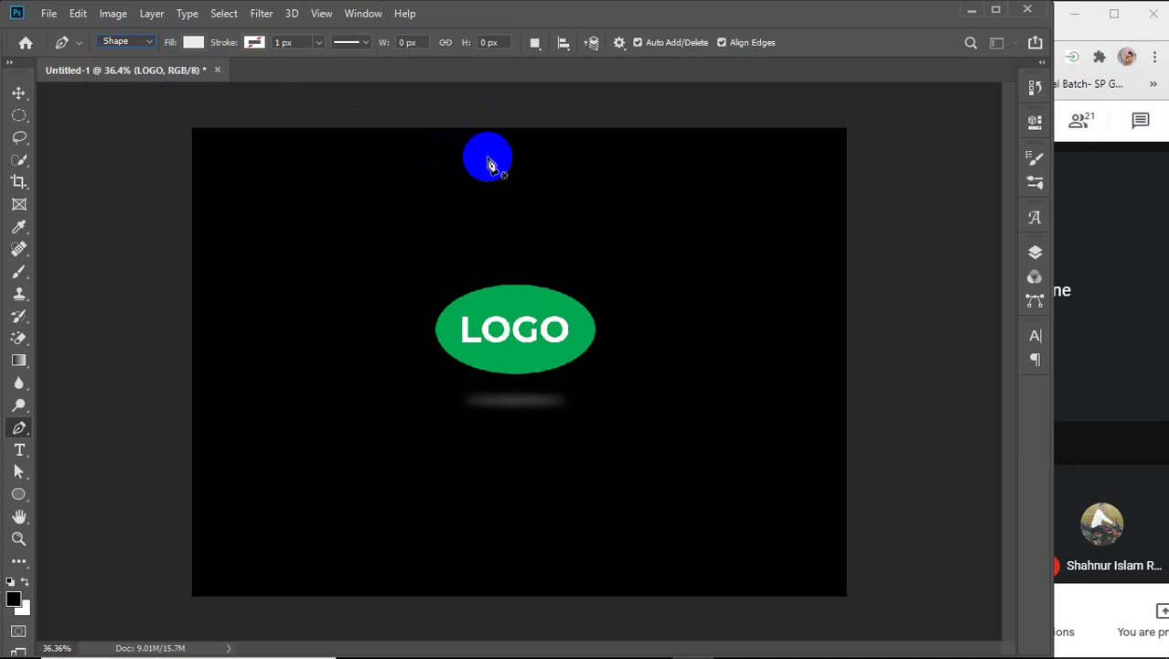
pyautogui.click(511, 140)
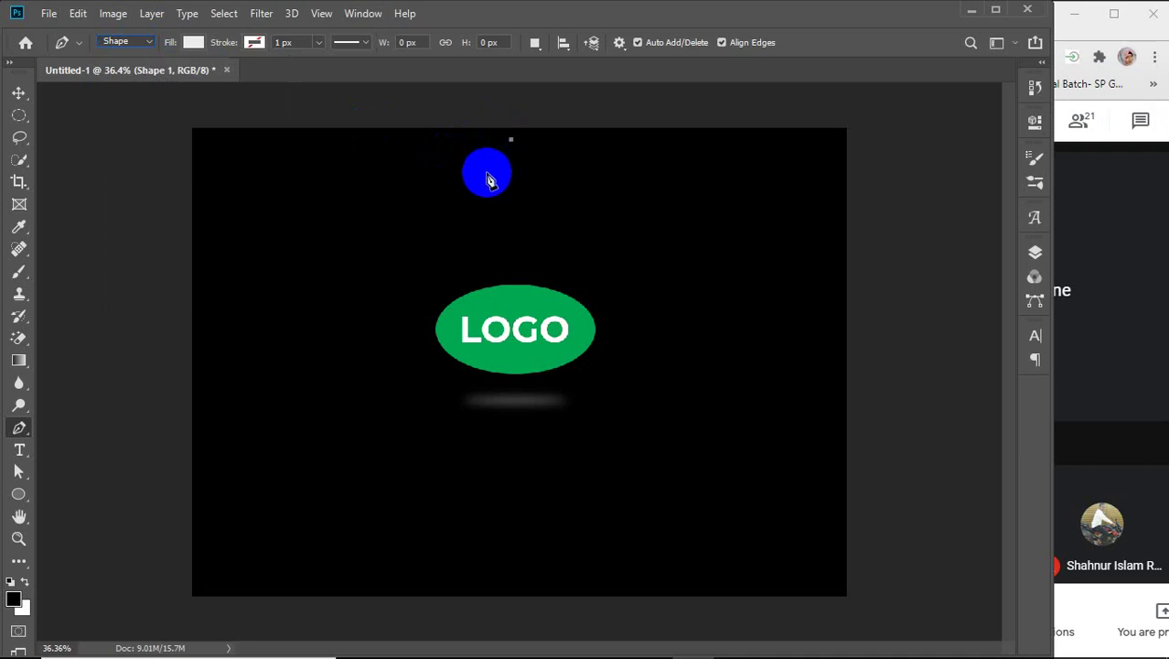
pyautogui.moveTo(486, 177)
pyautogui.mouseDown()
pyautogui.moveTo(483, 192)
pyautogui.moveTo(492, 185)
pyautogui.mouseUp()
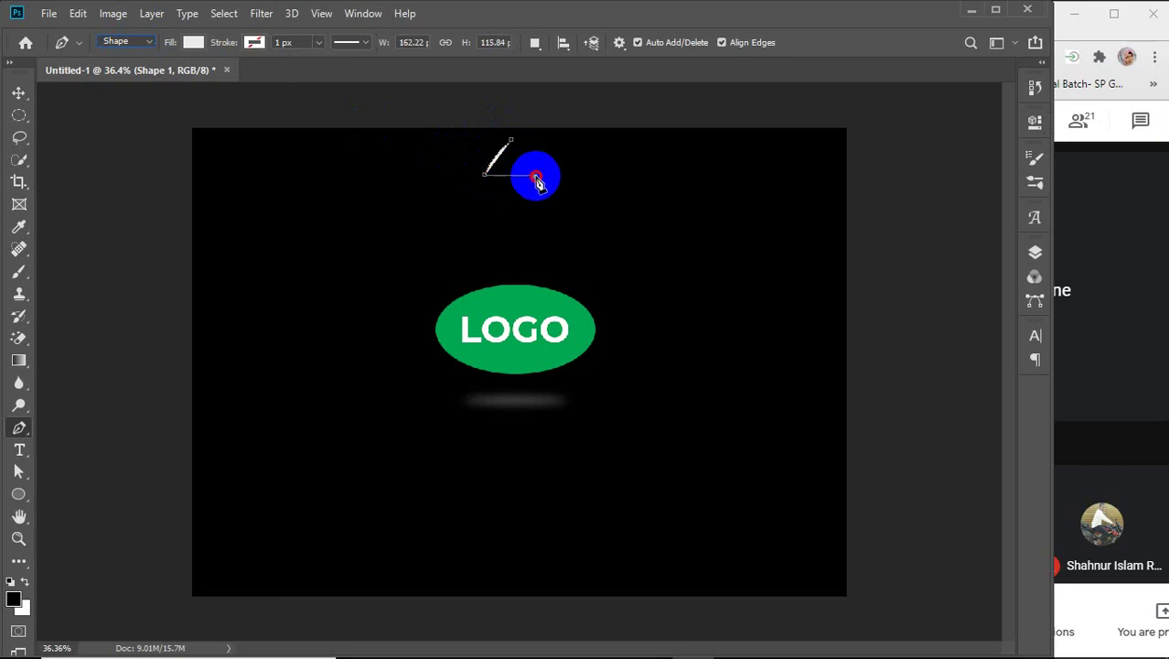
pyautogui.moveTo(536, 176); pyautogui.dragTo(563, 184)
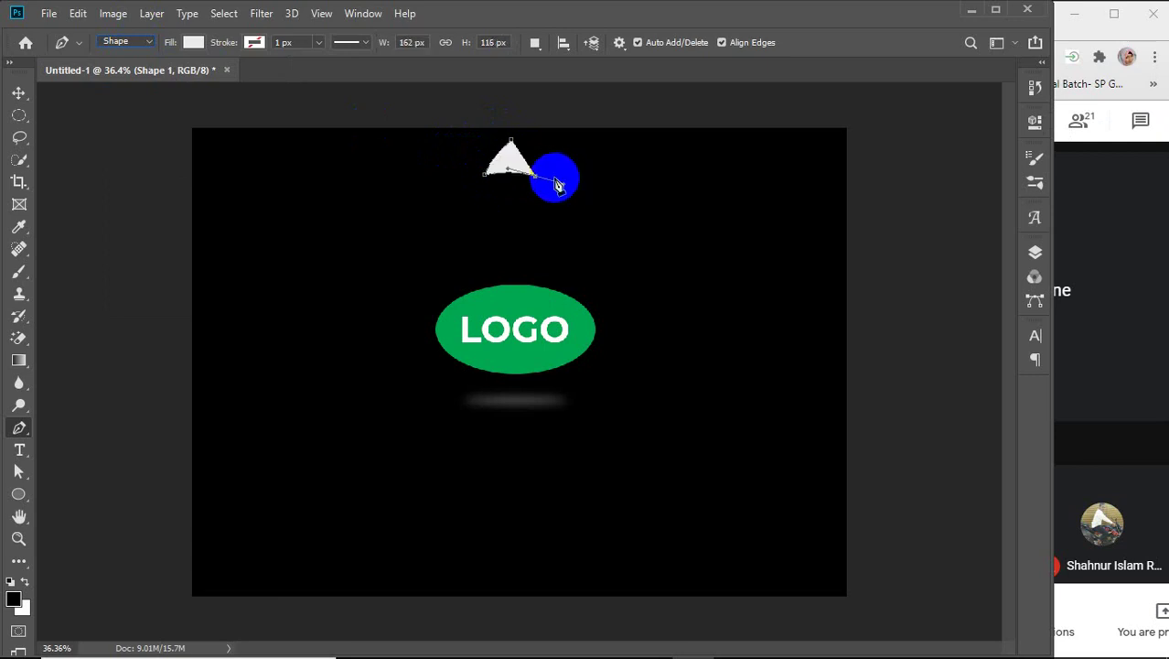
pyautogui.keyDown('alt'); pyautogui.click(536, 177); pyautogui.keyUp('alt')
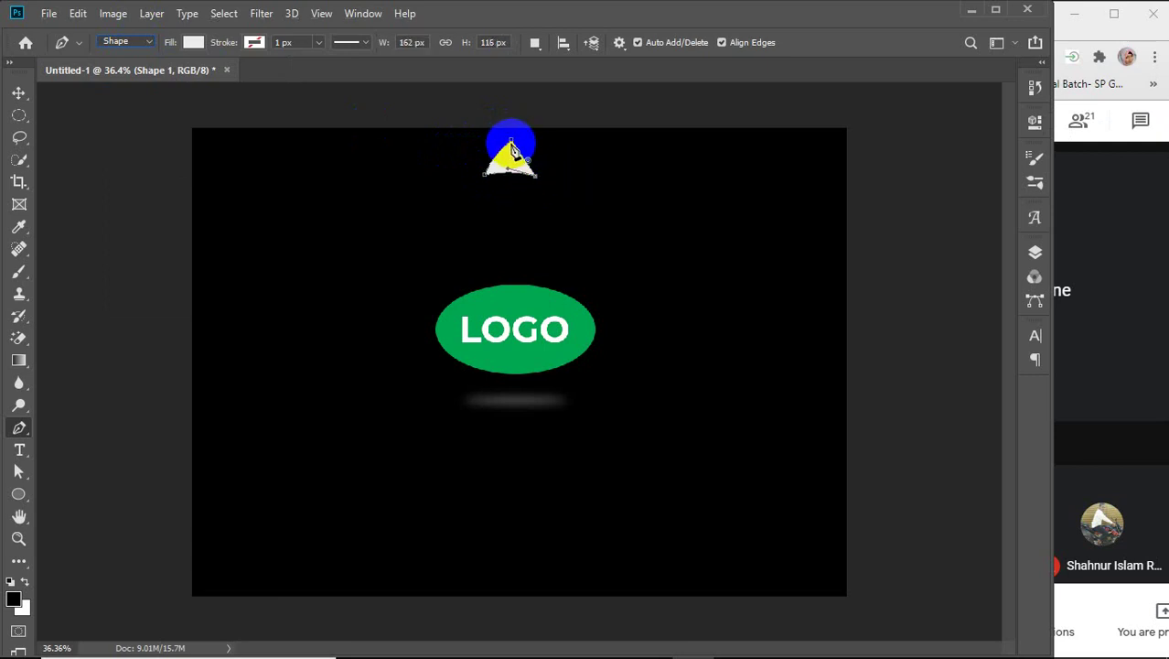
pyautogui.moveTo(513, 144); pyautogui.dragTo(496, 120)
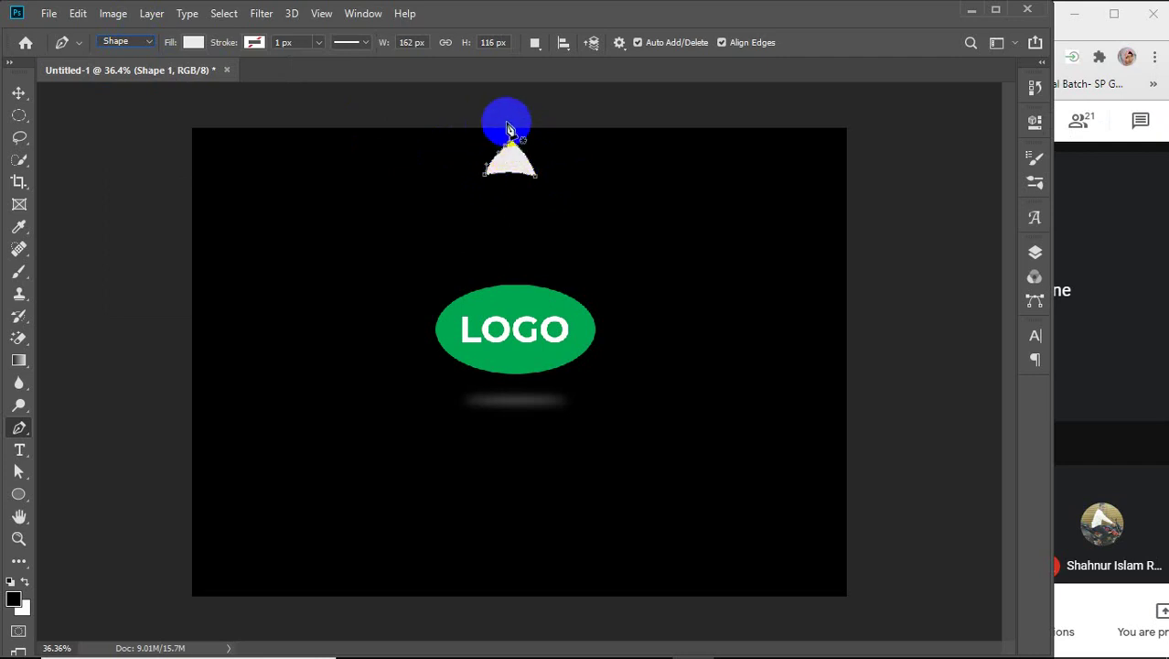
# Draw a narrow rectangular stem about 36 × 99 px with the Pen tool, from above the canvas edge into the lampshade's tip
pyautogui.click(506, 122)
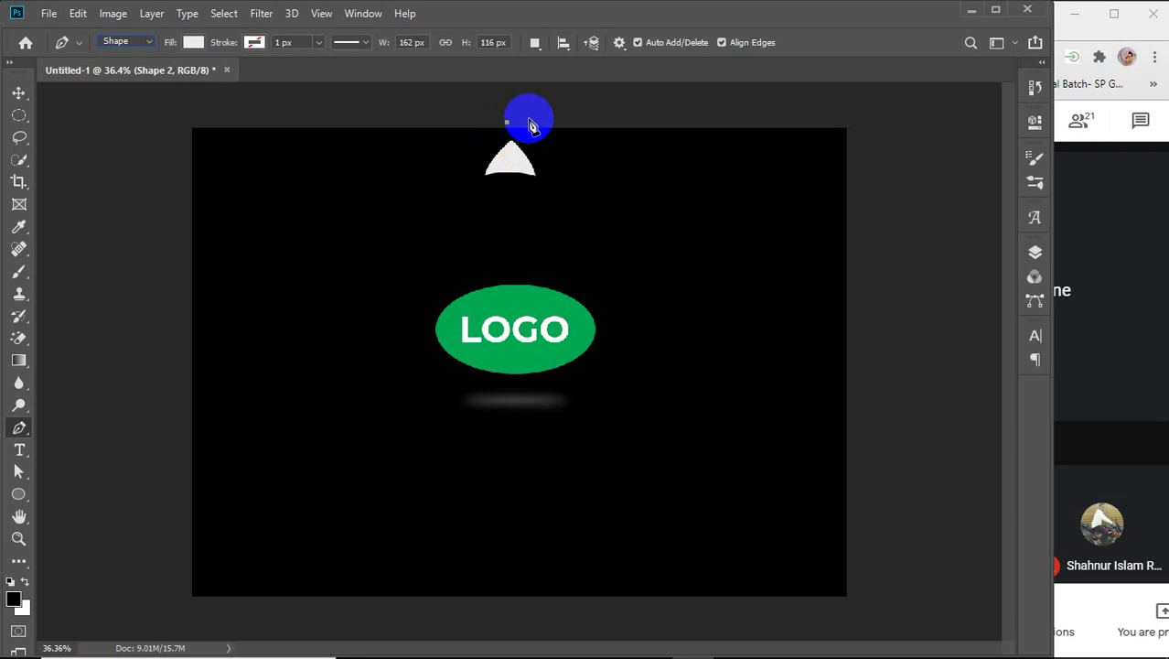
pyautogui.click(519, 121)
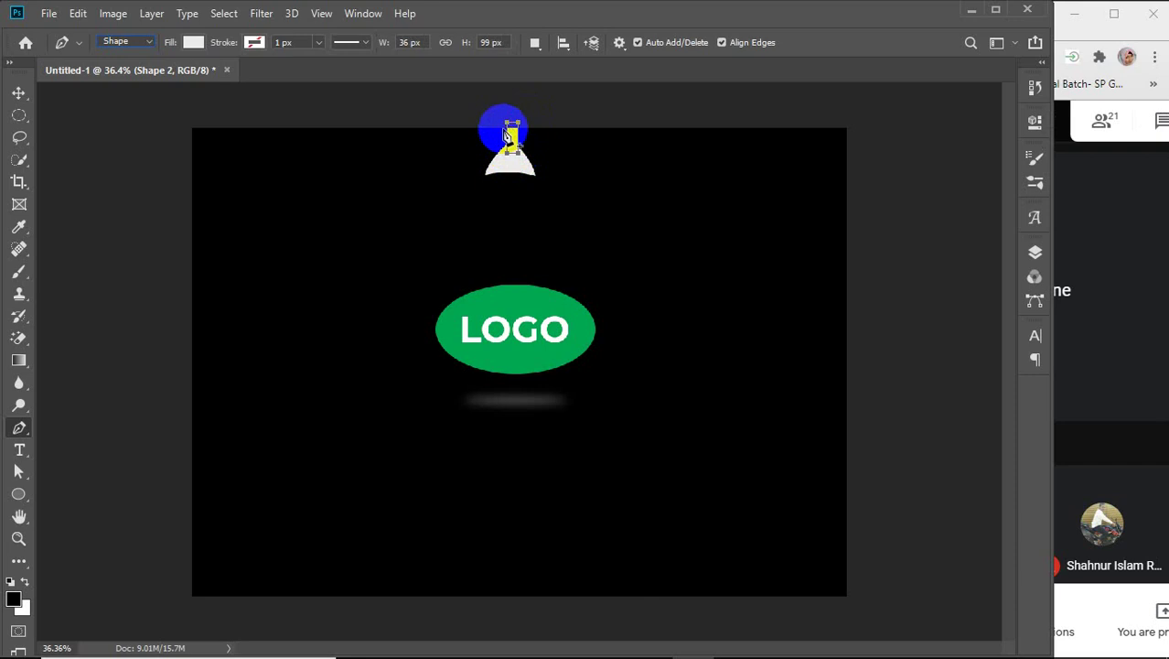
pyautogui.moveTo(503, 125); pyautogui.dragTo(512, 165)
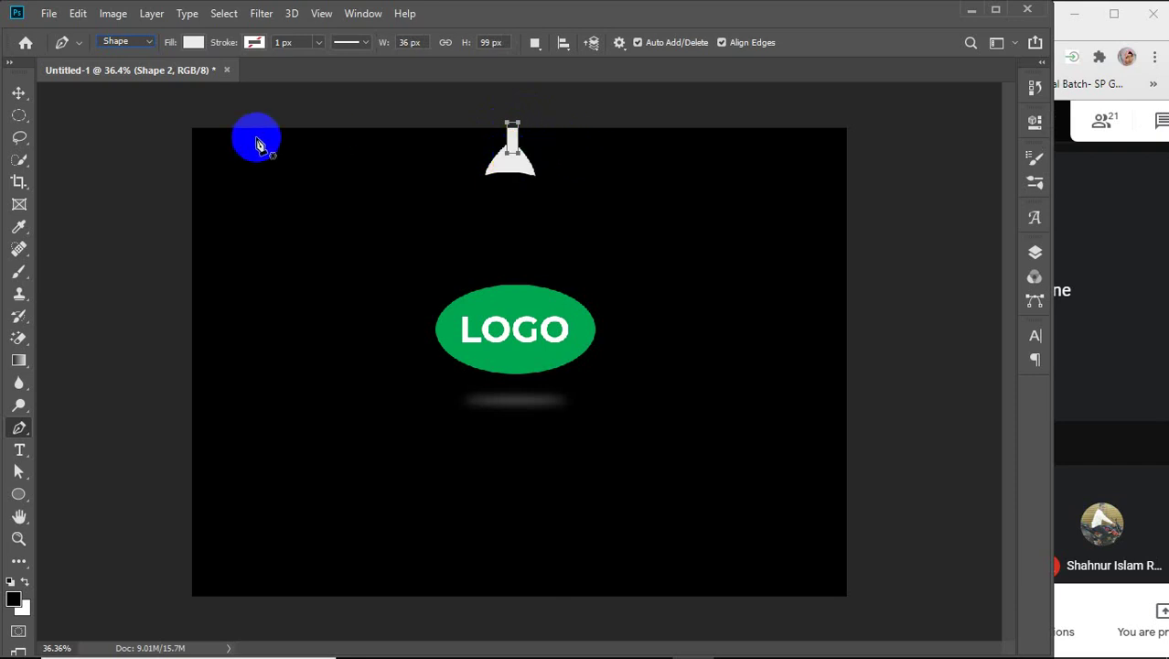
# Move the triangular lampshade slightly to the right to center it under the stem
pyautogui.click(18, 96)
pyautogui.click(339, 149)
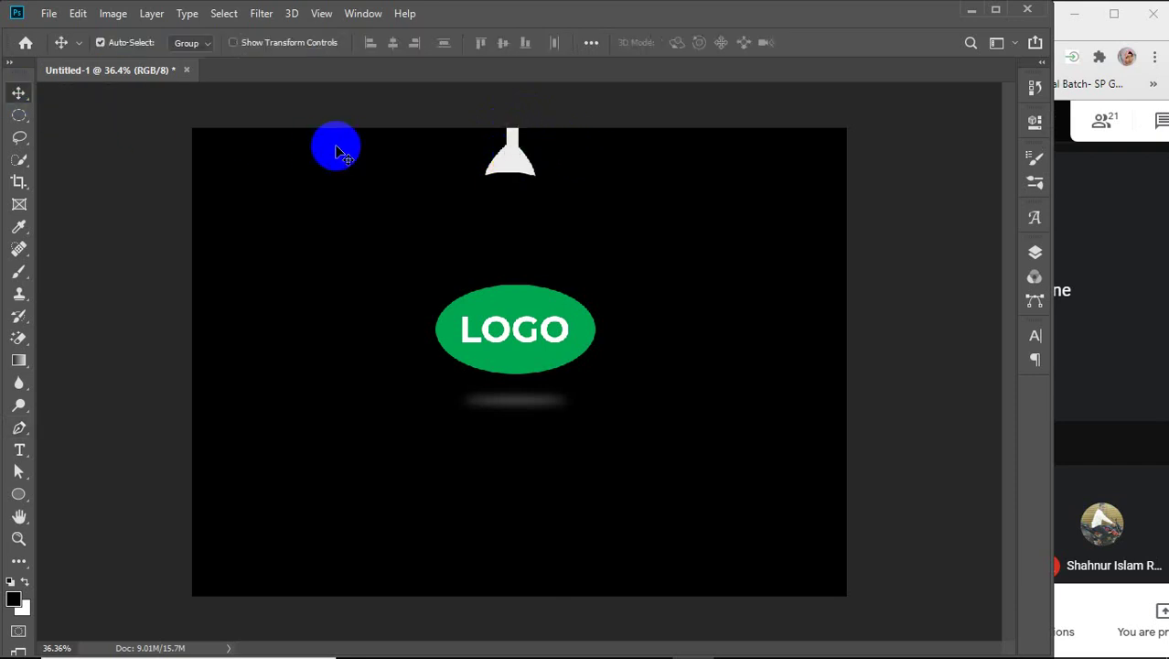
pyautogui.click(518, 163)
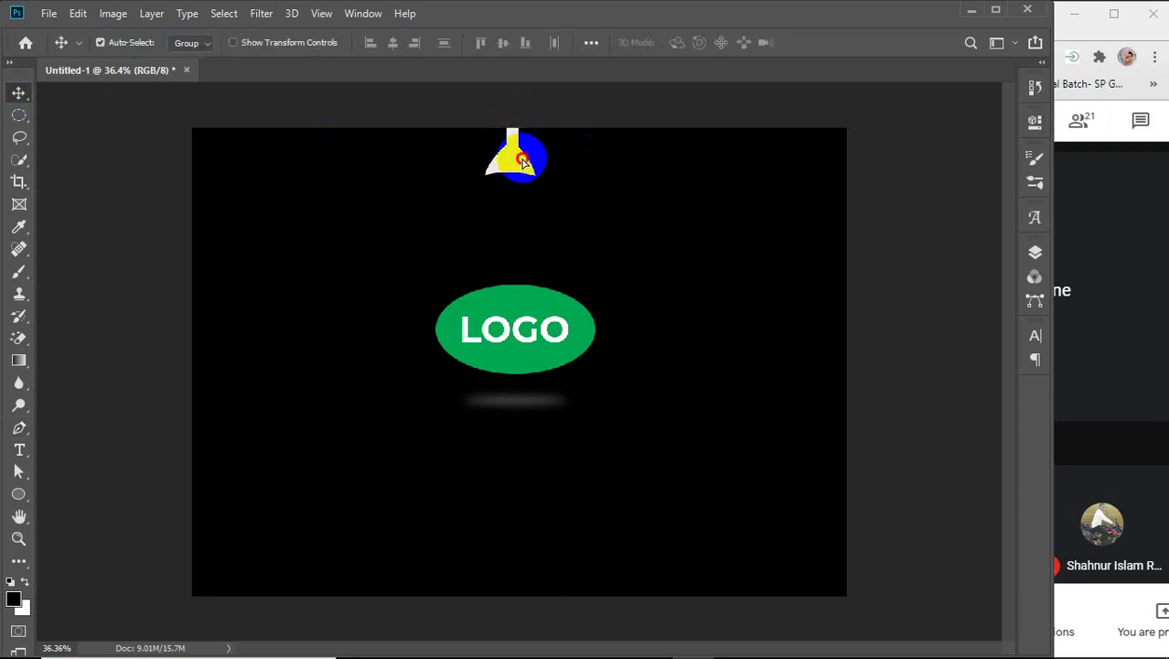
pyautogui.moveTo(522, 161); pyautogui.dragTo(526, 167)
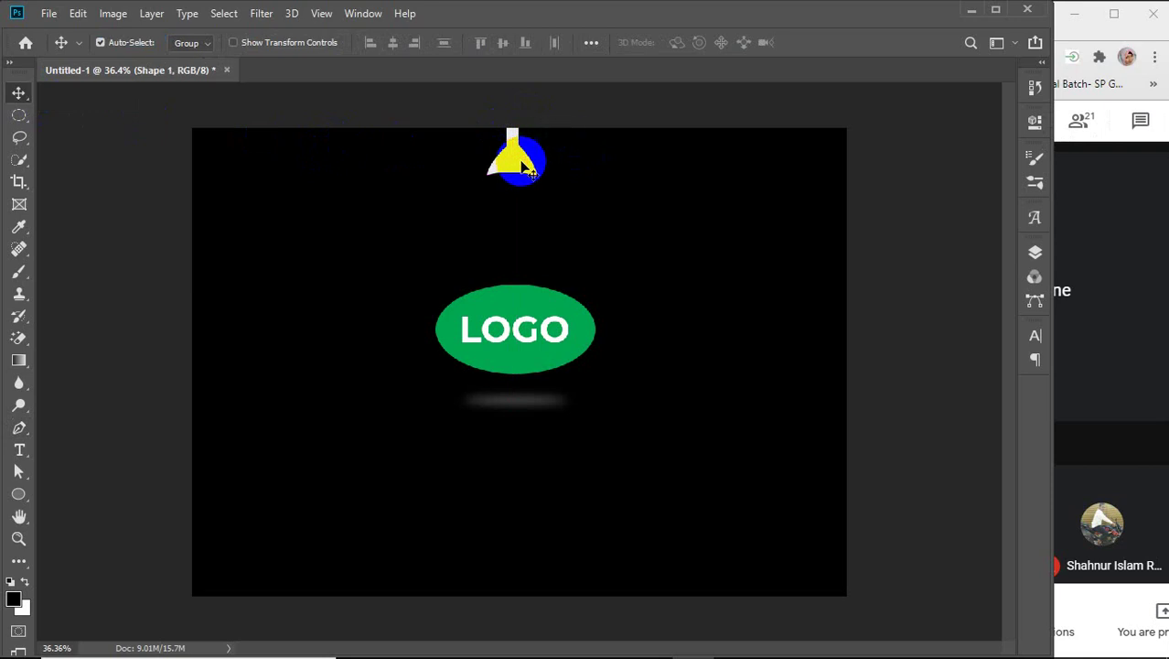
# Select the lampshade and stem shapes together and lower their layer opacity to 49%
pyautogui.click(536, 172)
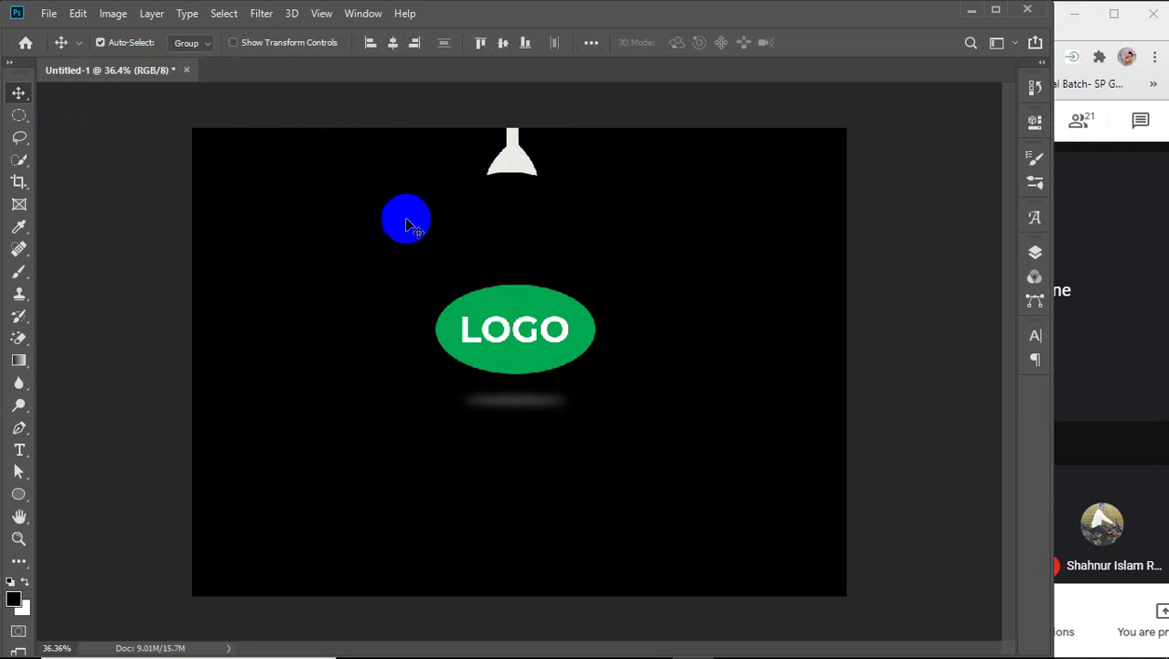
pyautogui.click(1036, 256)
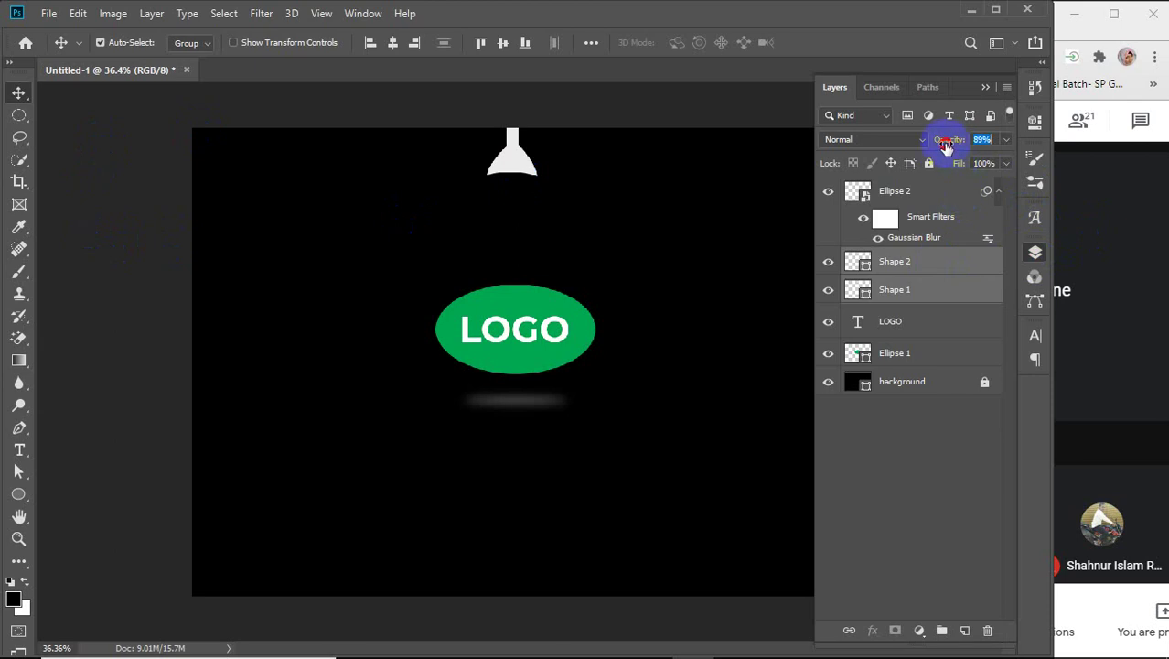
pyautogui.moveTo(947, 146); pyautogui.dragTo(933, 148)
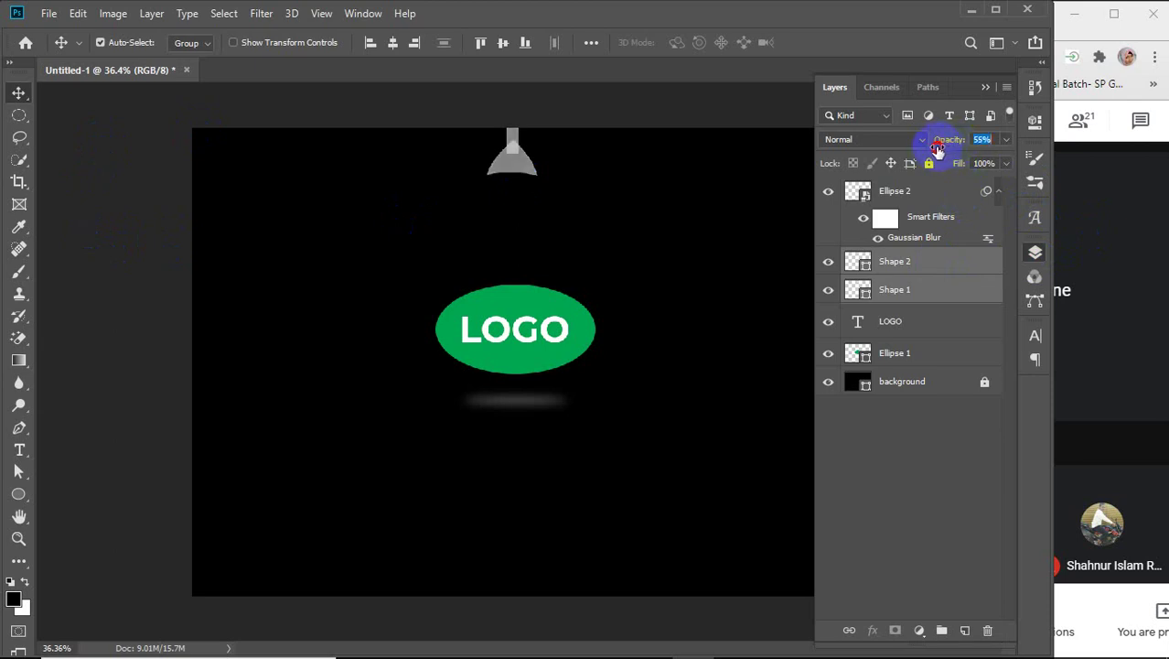
pyautogui.moveTo(933, 148); pyautogui.dragTo(967, 144)
pyautogui.click(576, 192)
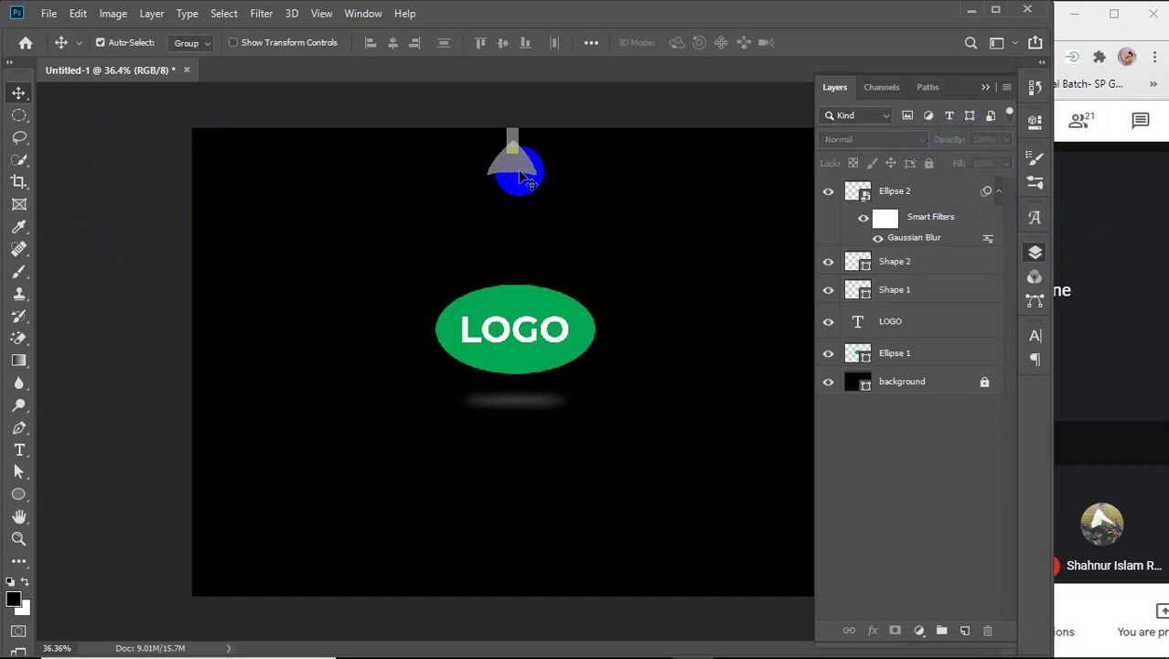
# Select the lampshade layer Shape 1, choose the Eraser tool and rasterize the layer for erasing
pyautogui.moveTo(511, 162); pyautogui.dragTo(519, 188)
pyautogui.scroll(3, 518, 183)
pyautogui.scroll(2, 518, 188)
pyautogui.moveTo(524, 338); pyautogui.dragTo(548, 276)
pyautogui.scroll(2, 499, 287)
pyautogui.moveTo(604, 224); pyautogui.dragTo(526, 311)
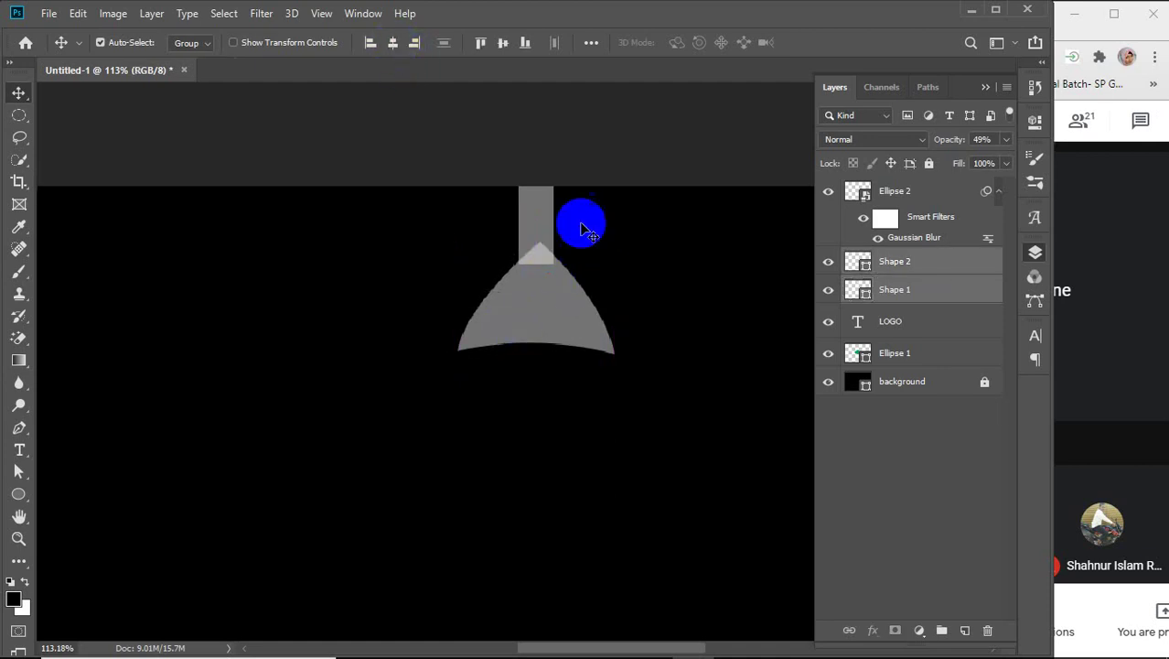
pyautogui.click(565, 337)
pyautogui.click(472, 314)
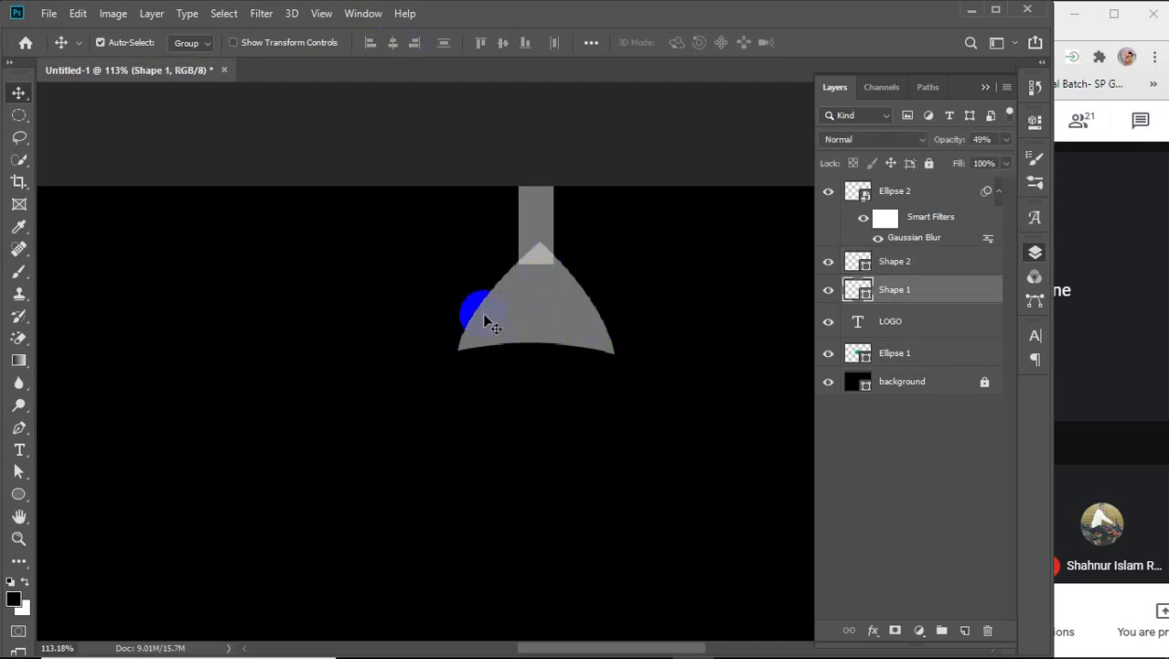
pyautogui.rightClick(15, 339)
pyautogui.click(91, 337)
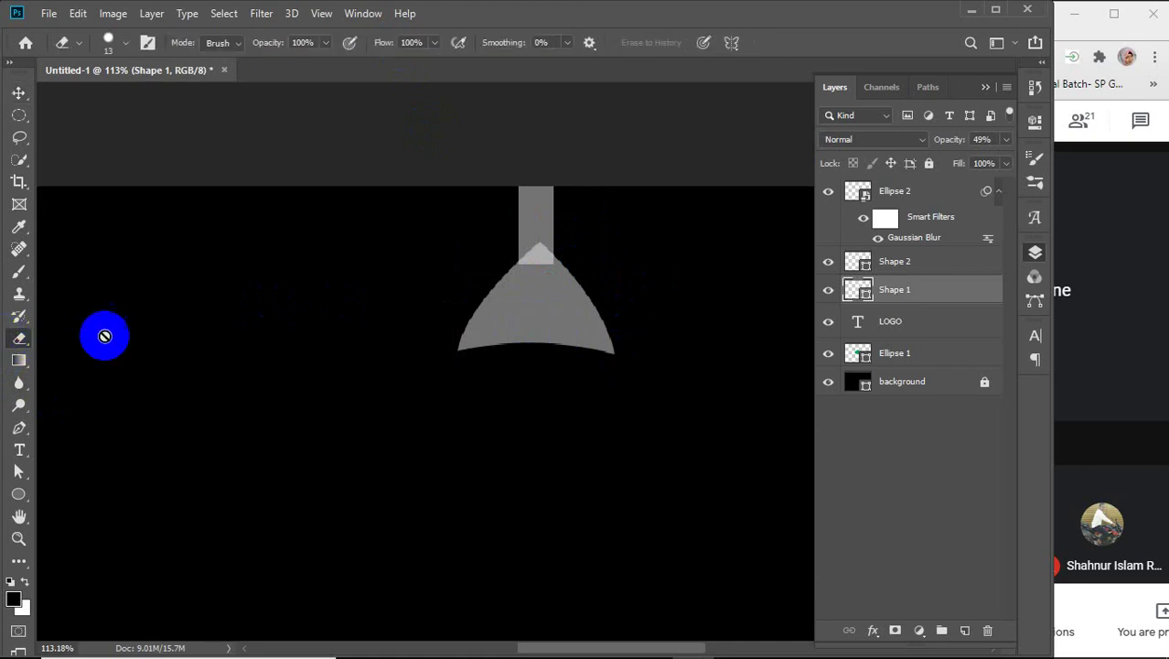
pyautogui.rightClick(927, 295)
pyautogui.click(961, 261)
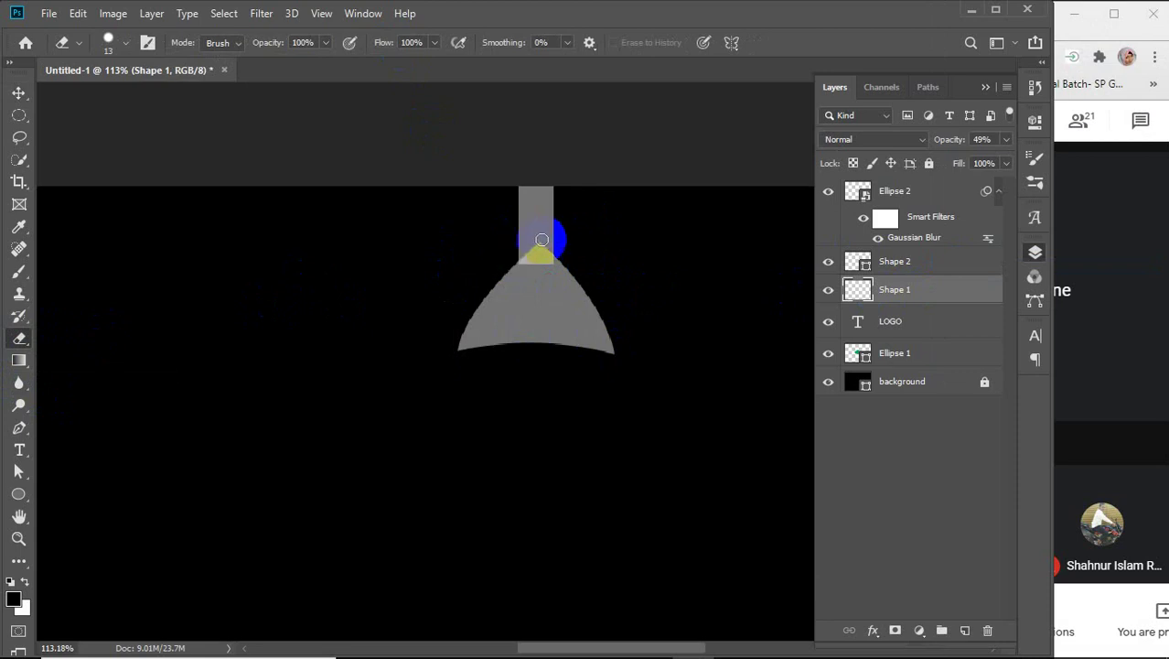
# Erase the lampshade's tip where it overlaps the stem, reducing the eraser size to 4 px for the edges
pyautogui.moveTo(556, 238)
pyautogui.mouseDown()
pyautogui.moveTo(535, 238)
pyautogui.moveTo(538, 250)
pyautogui.mouseUp()
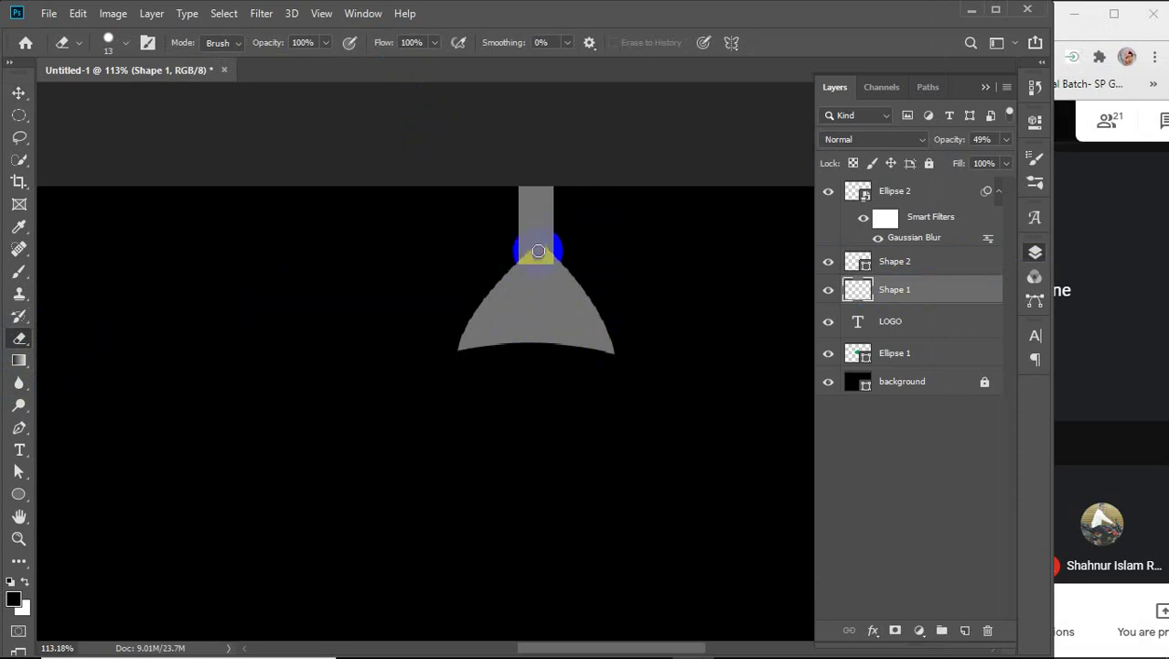
pyautogui.scroll(5, 538, 250)
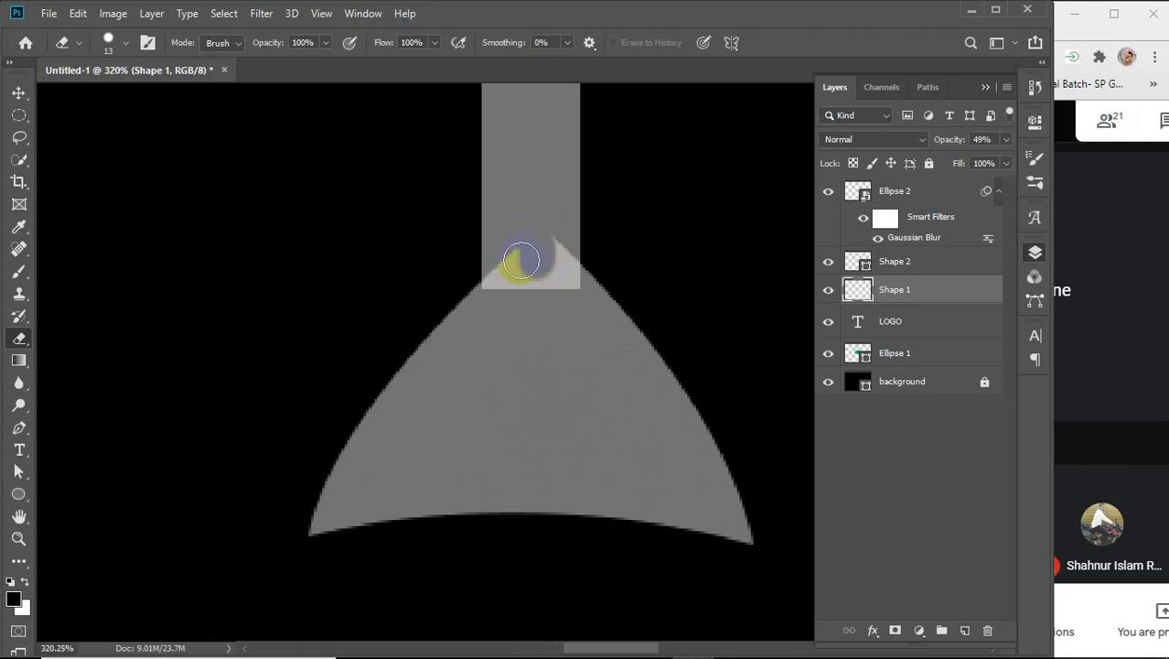
pyautogui.moveTo(516, 264)
pyautogui.mouseDown()
pyautogui.moveTo(509, 270)
pyautogui.moveTo(557, 264)
pyautogui.mouseUp()
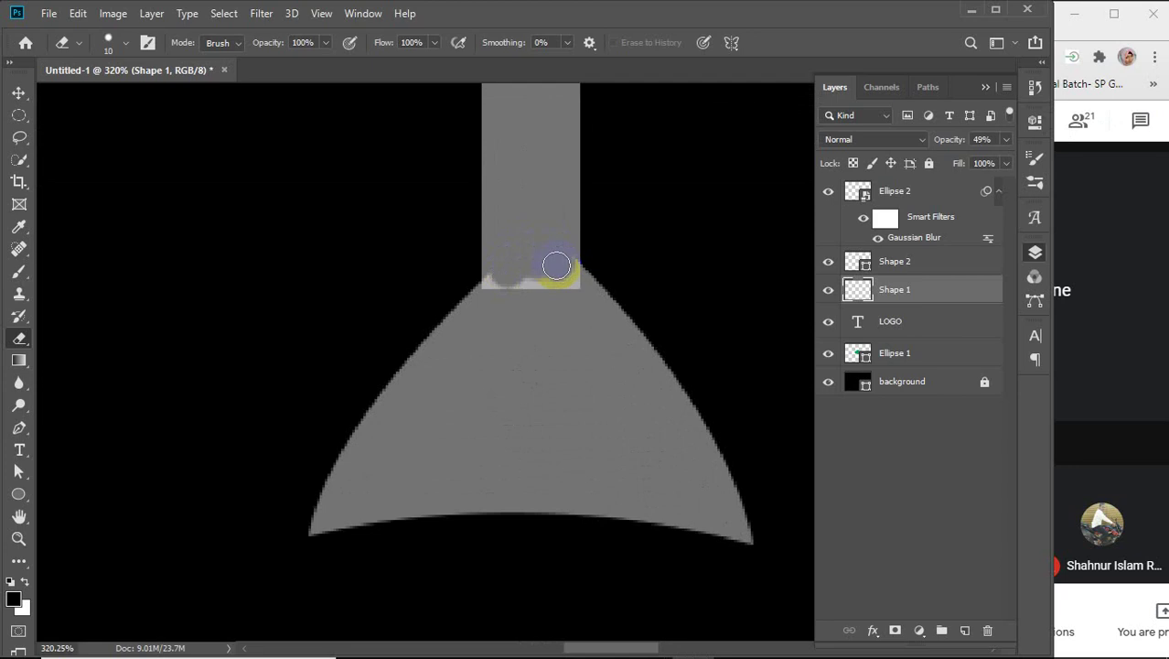
pyautogui.moveTo(556, 265)
pyautogui.mouseDown()
pyautogui.moveTo(477, 273)
pyautogui.moveTo(521, 262)
pyautogui.mouseUp()
pyautogui.scroll(4, 522, 262)
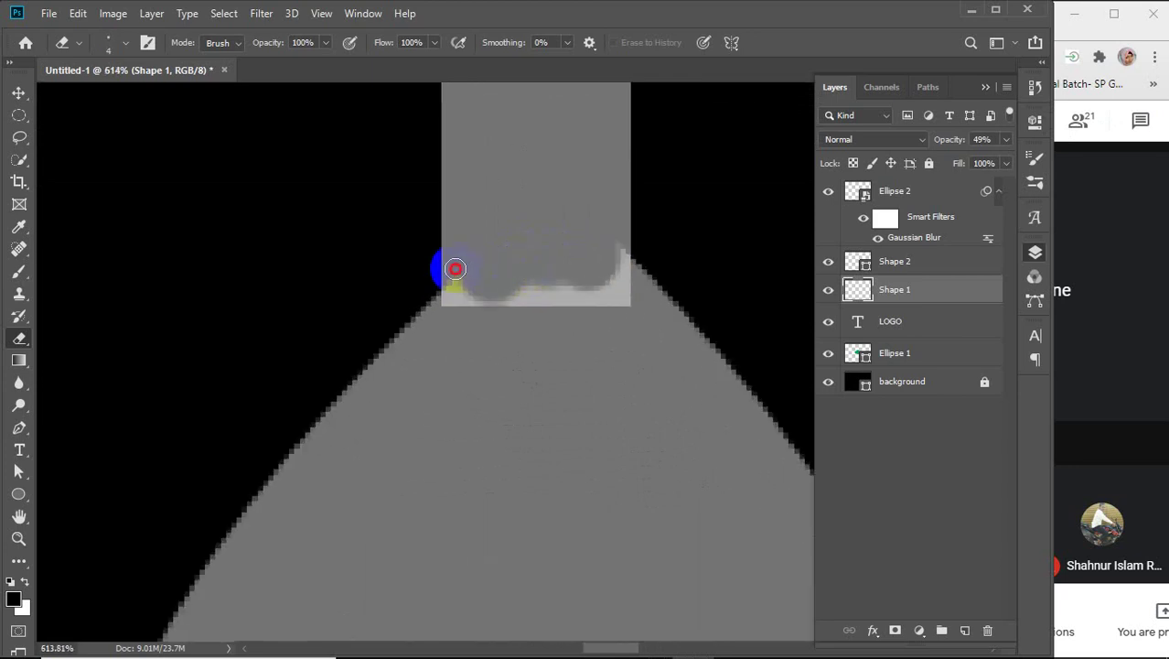
pyautogui.moveTo(455, 269); pyautogui.dragTo(455, 286)
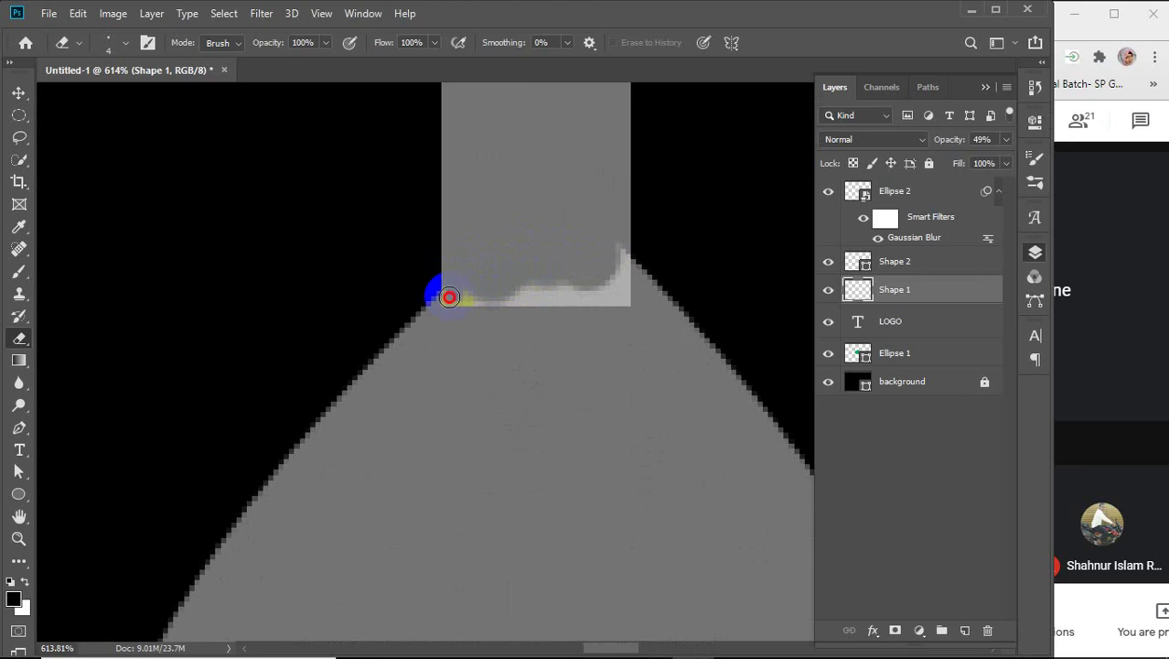
pyautogui.moveTo(450, 297)
pyautogui.mouseDown()
pyautogui.moveTo(623, 298)
pyautogui.moveTo(622, 247)
pyautogui.moveTo(626, 280)
pyautogui.mouseUp()
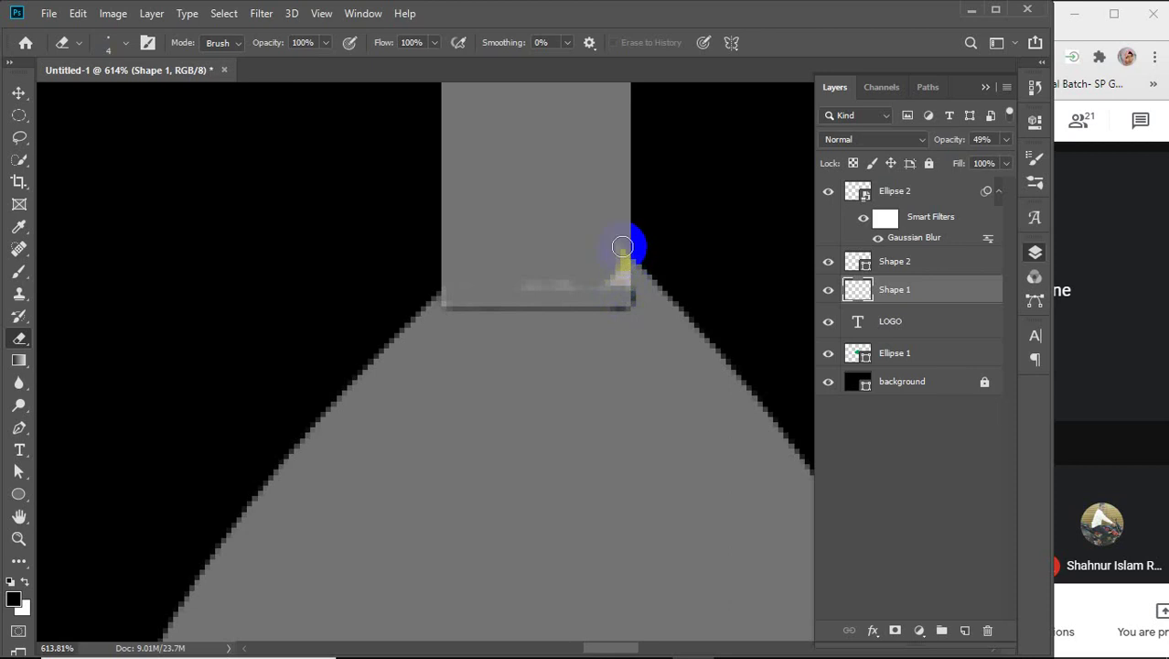
pyautogui.click(621, 258)
pyautogui.moveTo(609, 278)
pyautogui.mouseDown()
pyautogui.moveTo(509, 289)
pyautogui.moveTo(552, 276)
pyautogui.mouseUp()
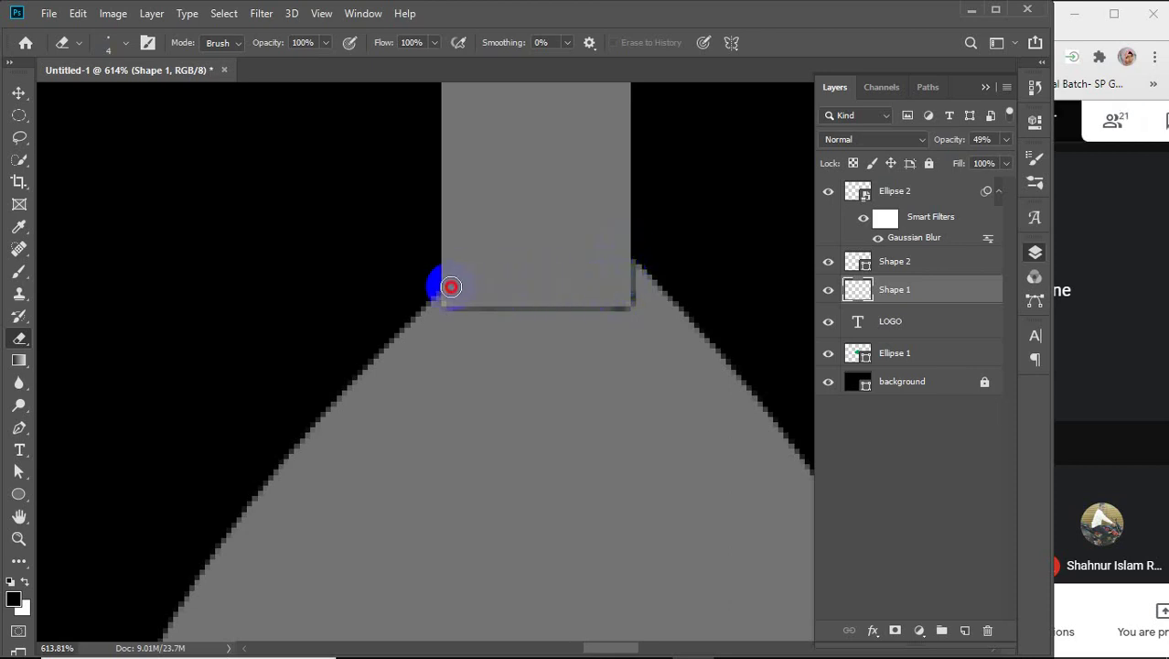
pyautogui.moveTo(446, 297); pyautogui.dragTo(564, 236)
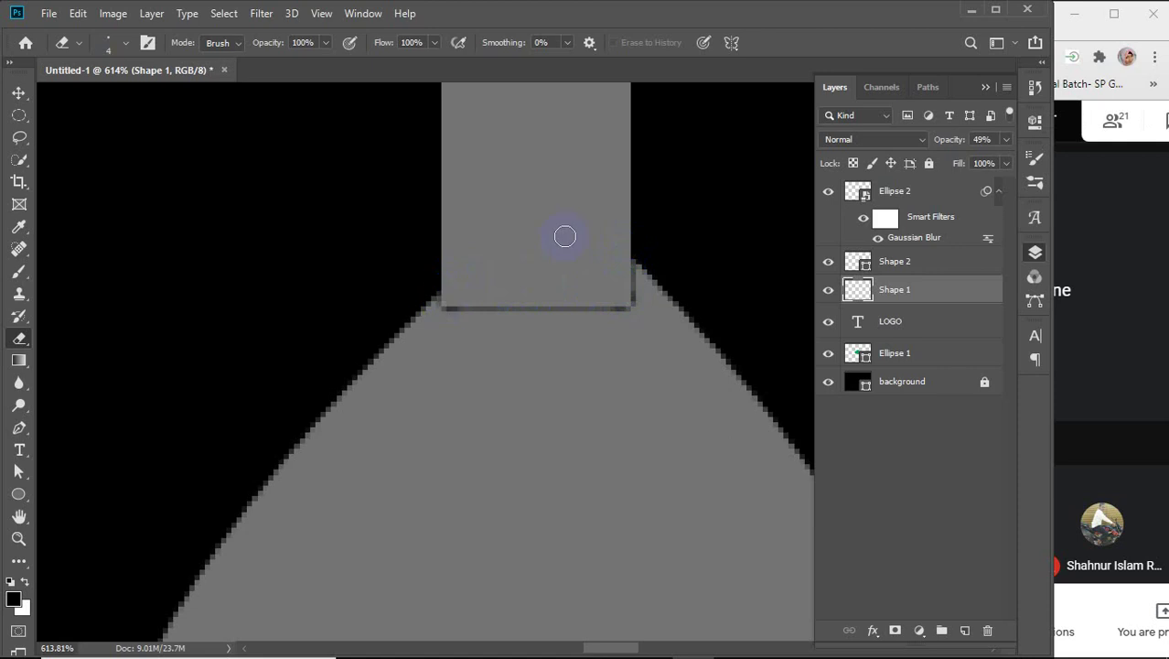
# Nudge the lampshade layer up to close the thin gap beneath the stem
pyautogui.press('v')
pyautogui.scroll(-6, 573, 260)
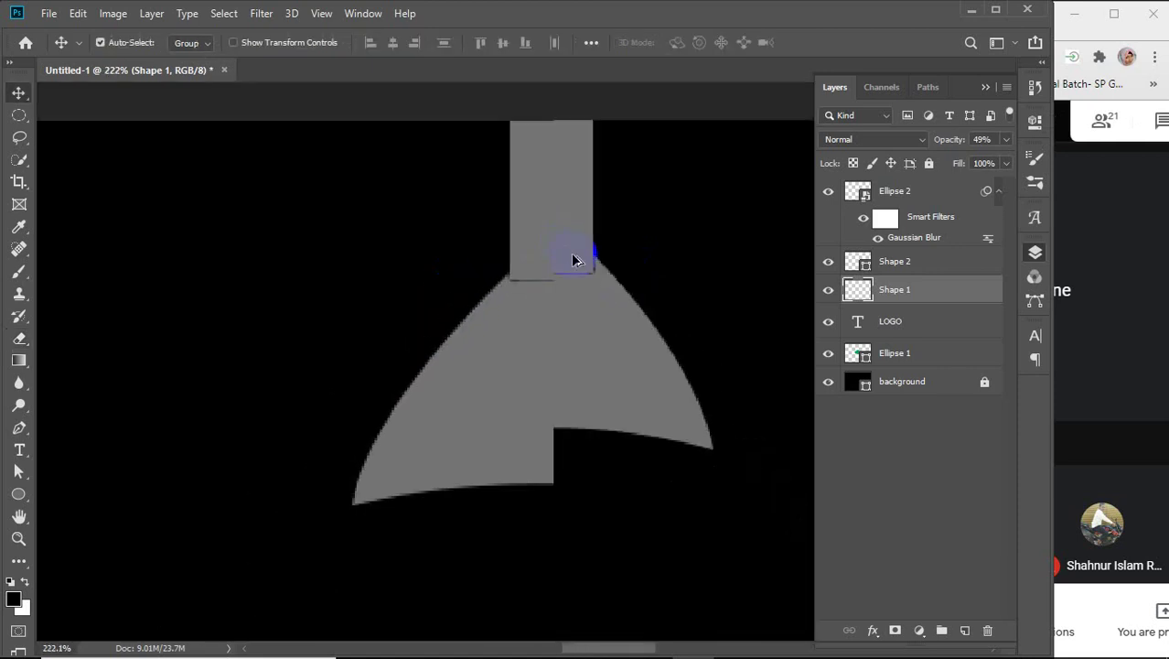
pyautogui.press('Up')
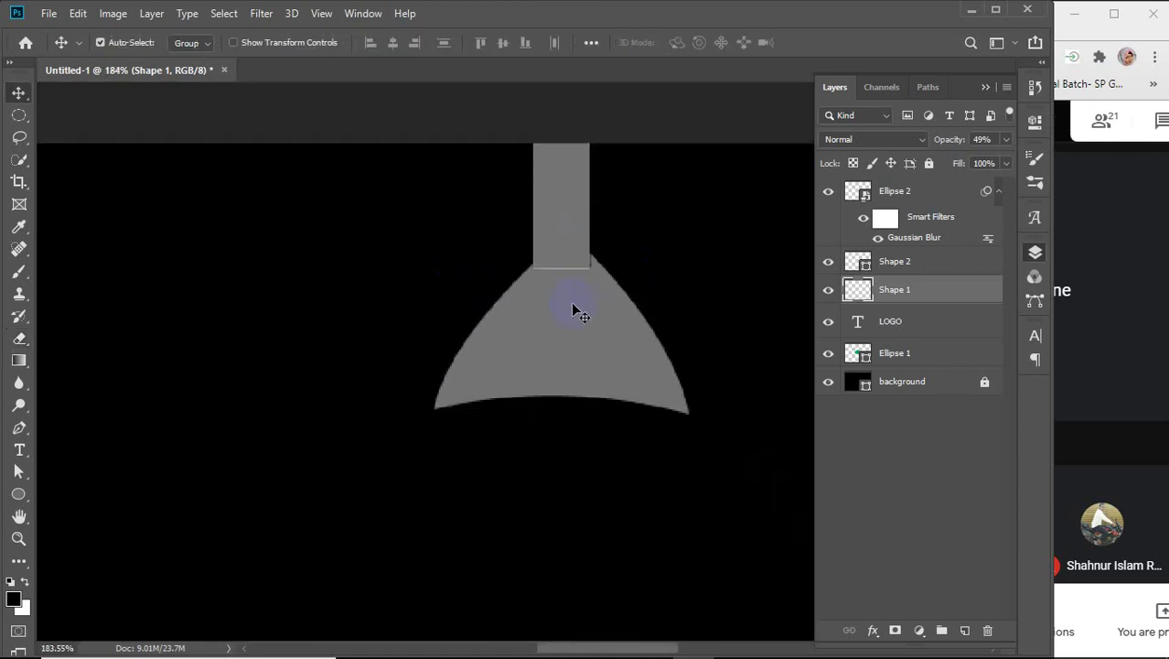
# Nudge the lampshade layer down slightly so it meets the bottom of the stem, and deselect it
pyautogui.press('Down')
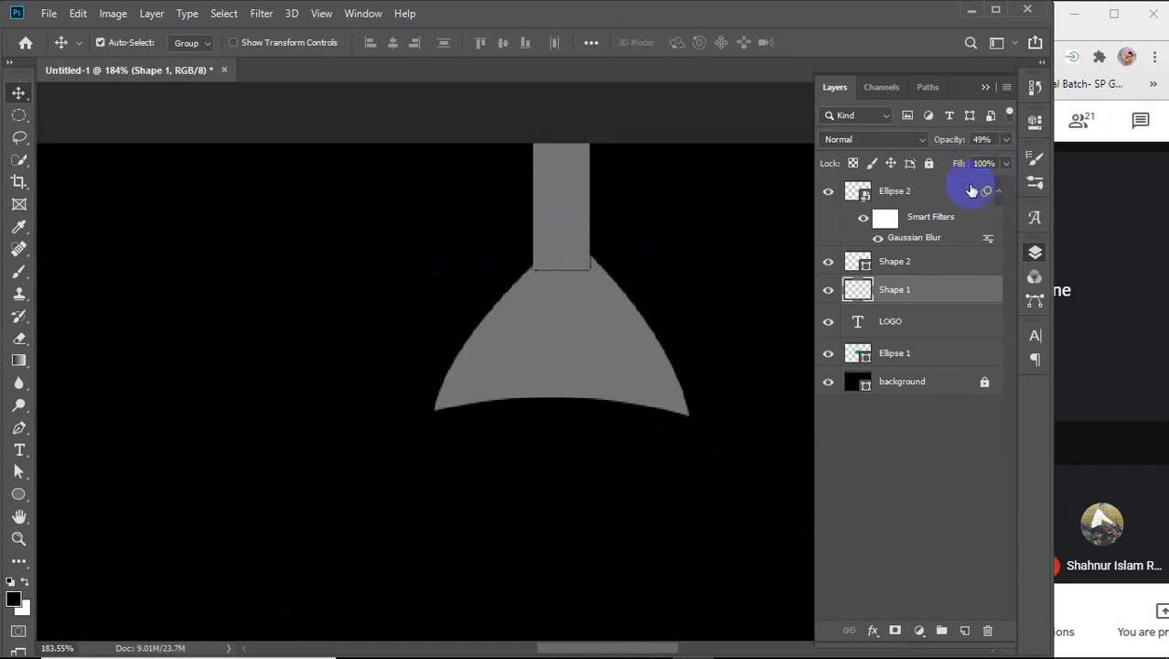
pyautogui.click(788, 293)
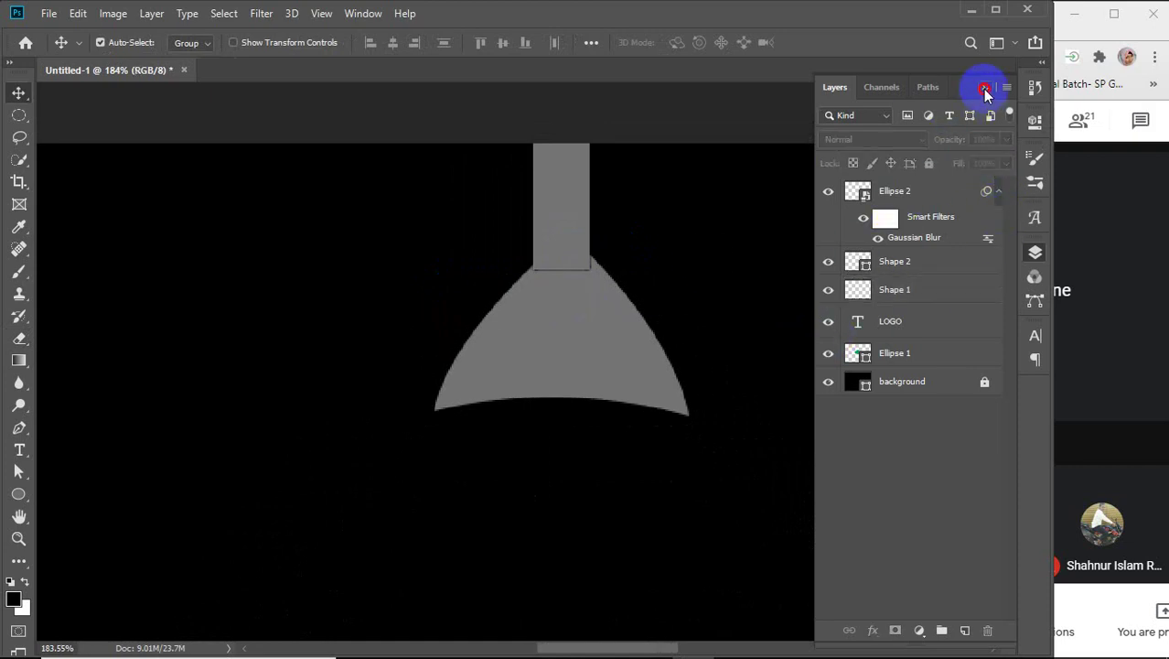
pyautogui.click(984, 91)
# Draw a tall near-white ellipse about 265 × 451 px from the lampshade down onto the green ellipse
pyautogui.scroll(-6, 796, 287)
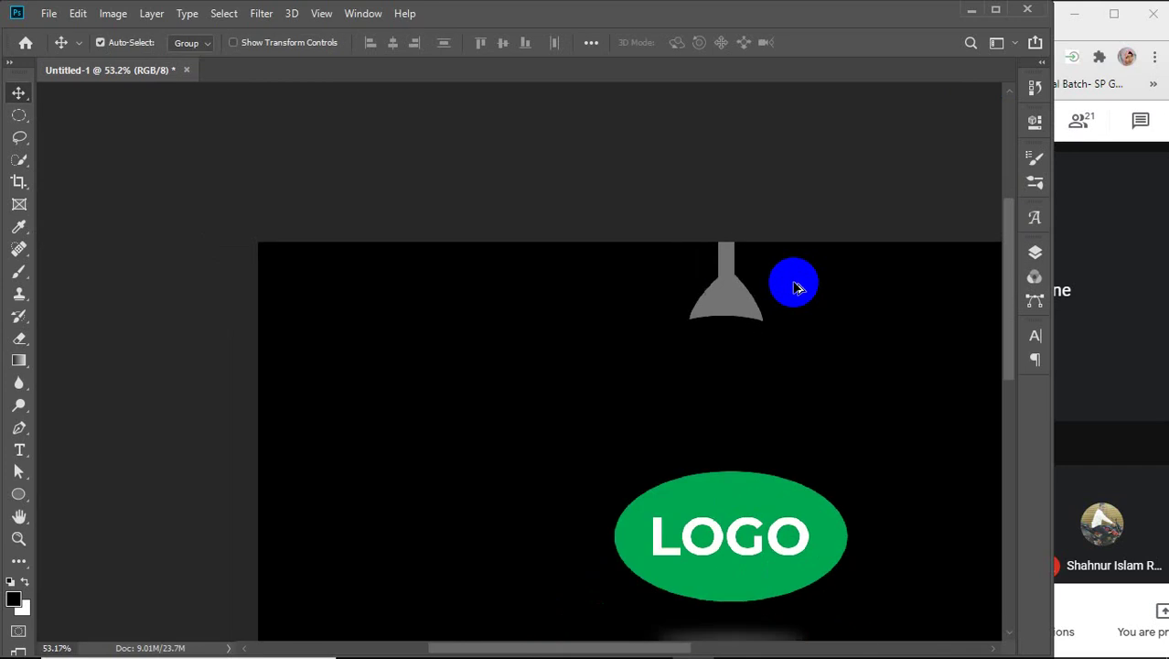
pyautogui.moveTo(798, 381); pyautogui.dragTo(620, 274)
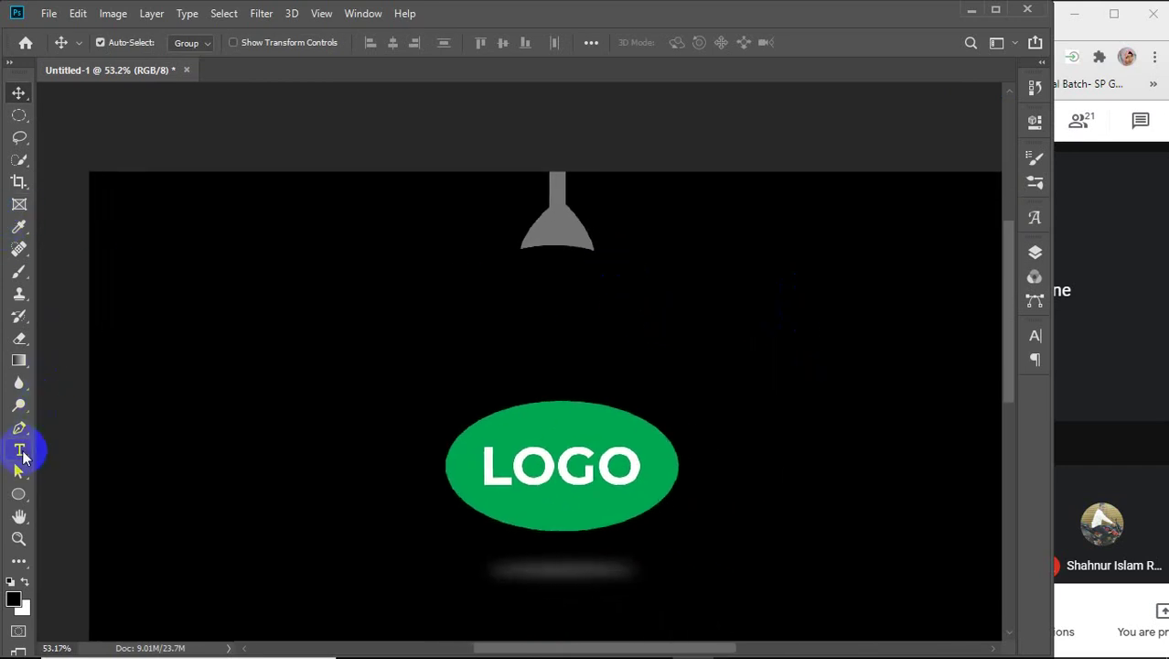
pyautogui.click(19, 427)
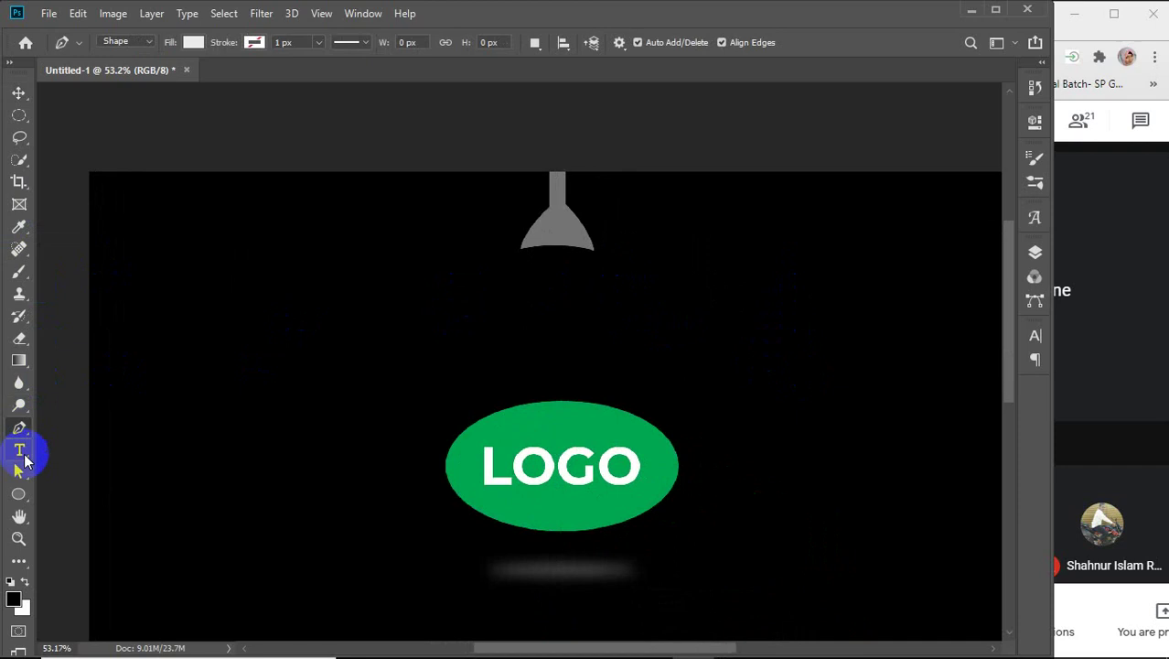
pyautogui.rightClick(17, 495)
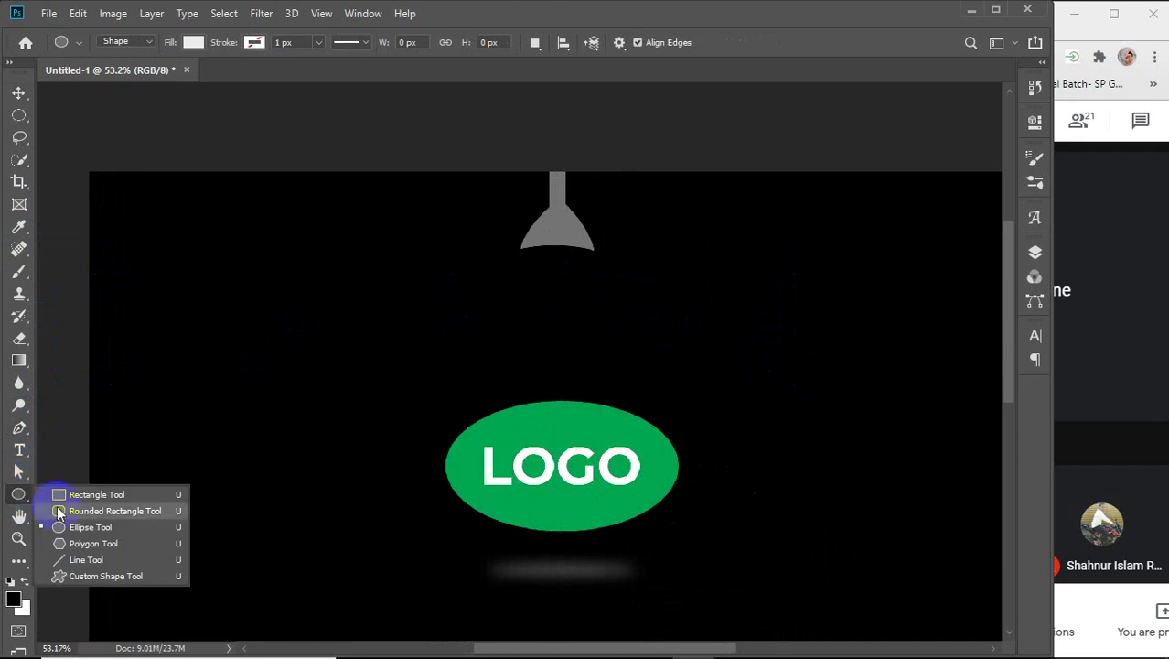
pyautogui.click(92, 526)
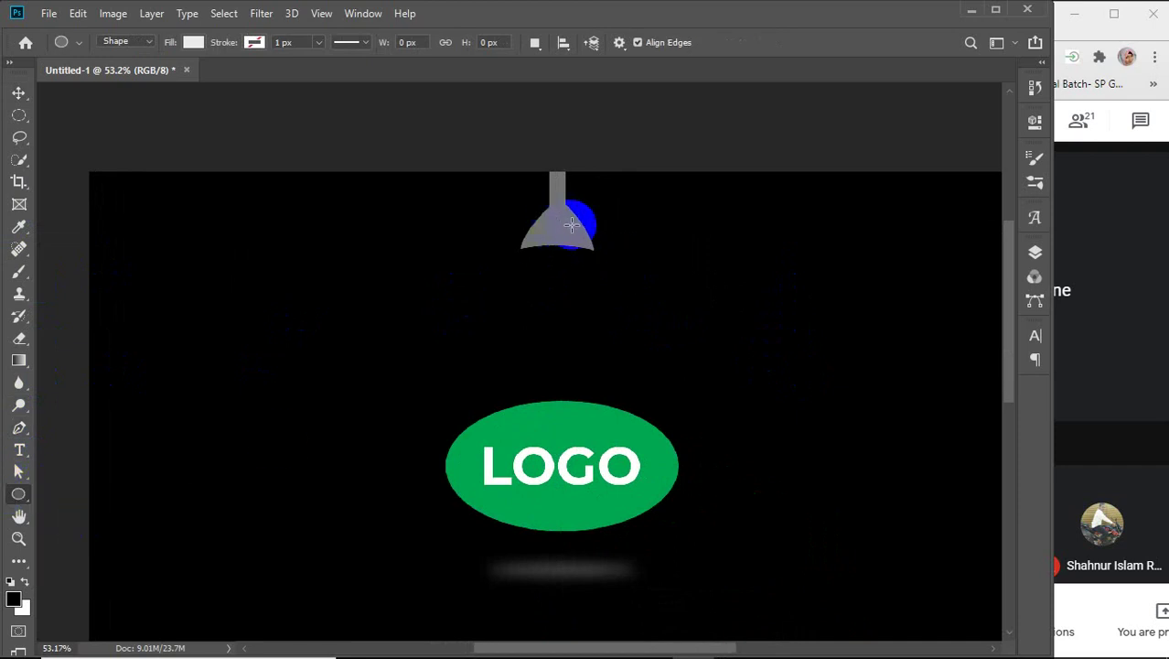
pyautogui.moveTo(575, 224); pyautogui.dragTo(495, 430)
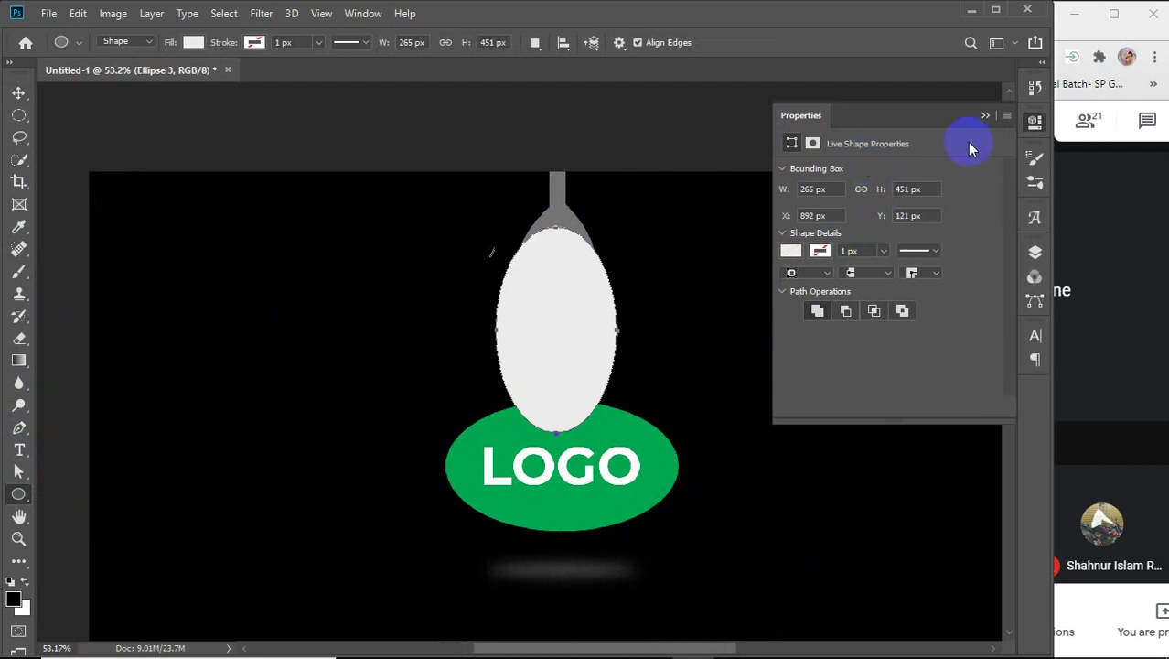
pyautogui.click(791, 251)
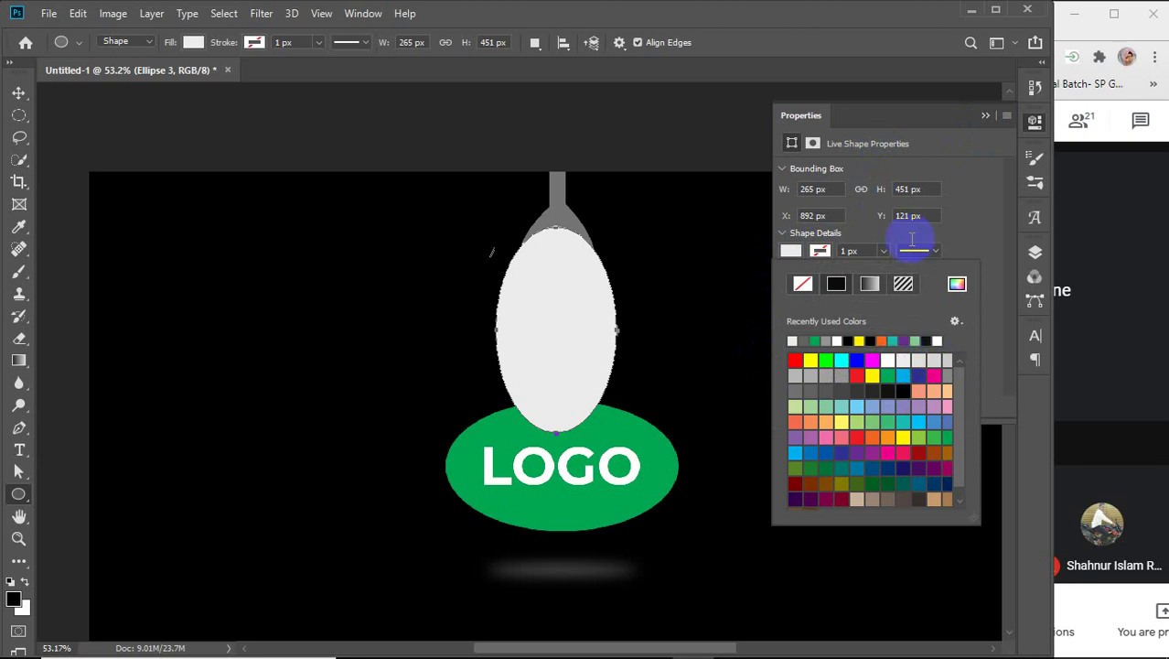
pyautogui.click(985, 115)
pyautogui.click(19, 92)
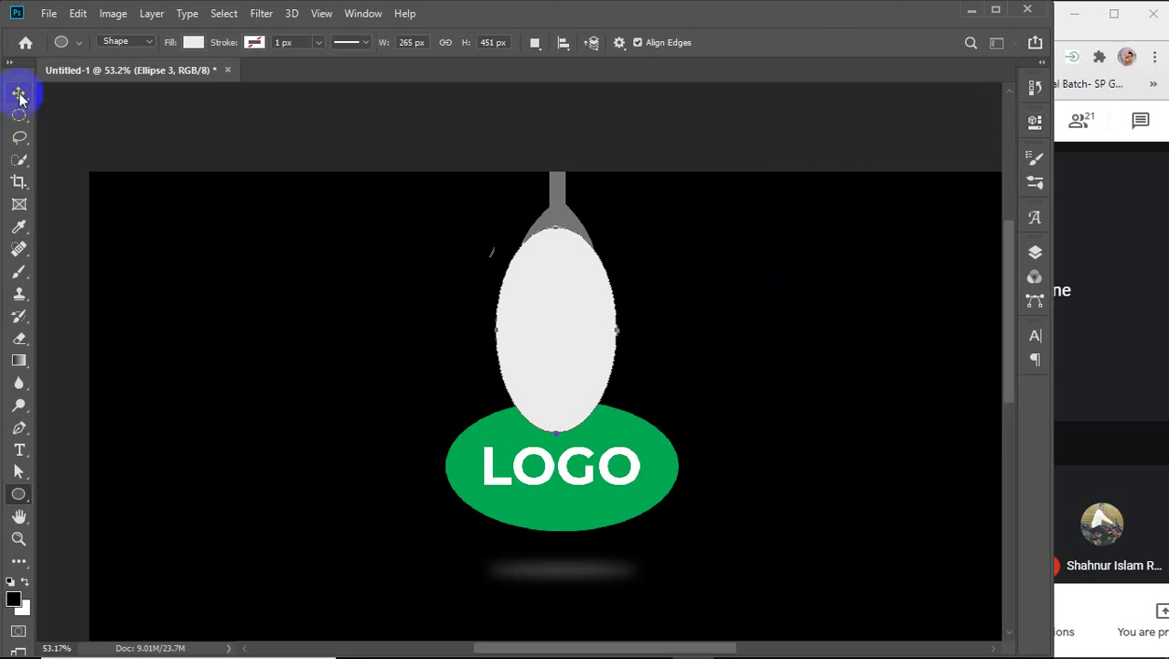
# Convert the tall ellipse to a smart object and apply a Gaussian Blur with a radius of 120 pixels
pyautogui.click(261, 14)
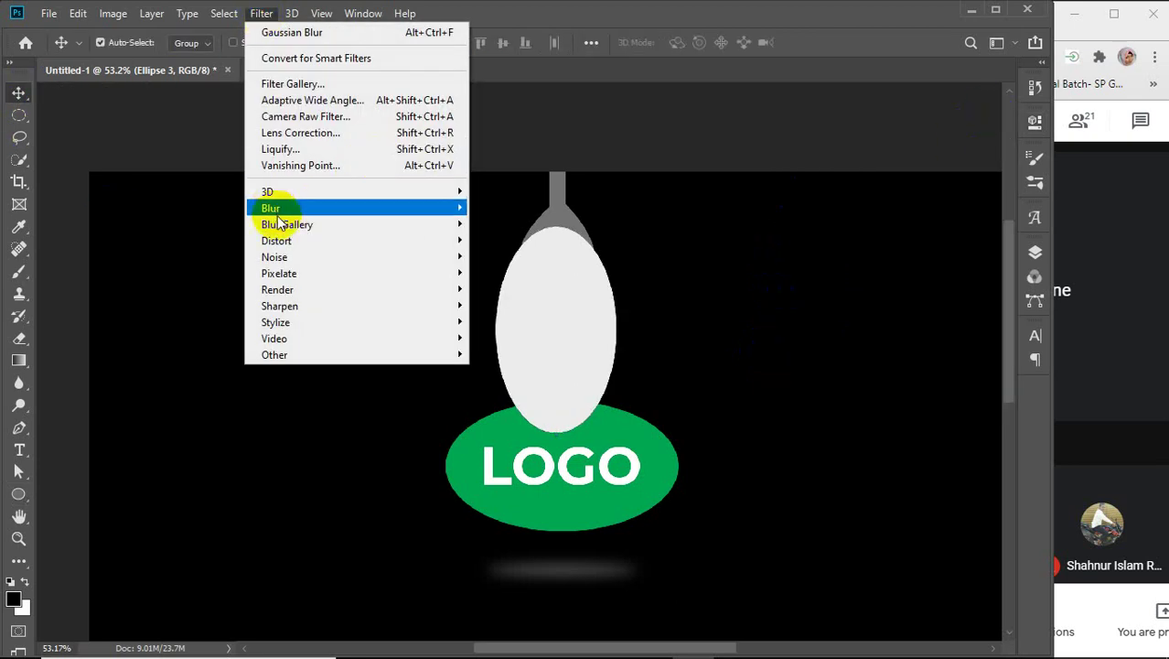
pyautogui.moveTo(374, 204)
pyautogui.click(507, 275)
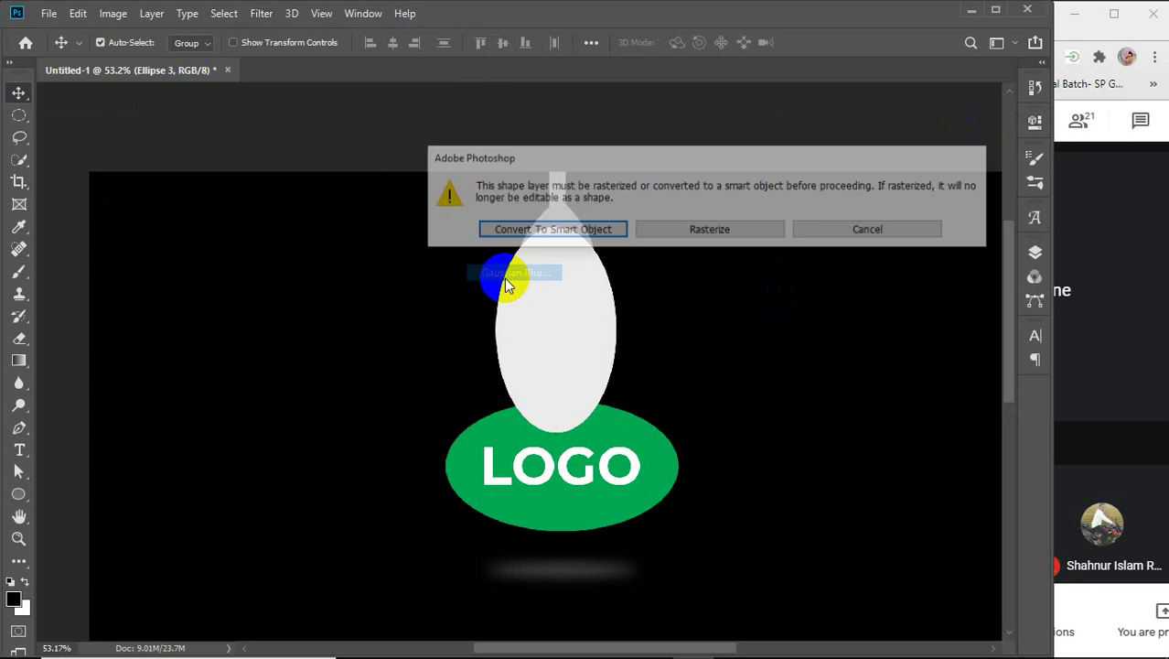
pyautogui.click(585, 230)
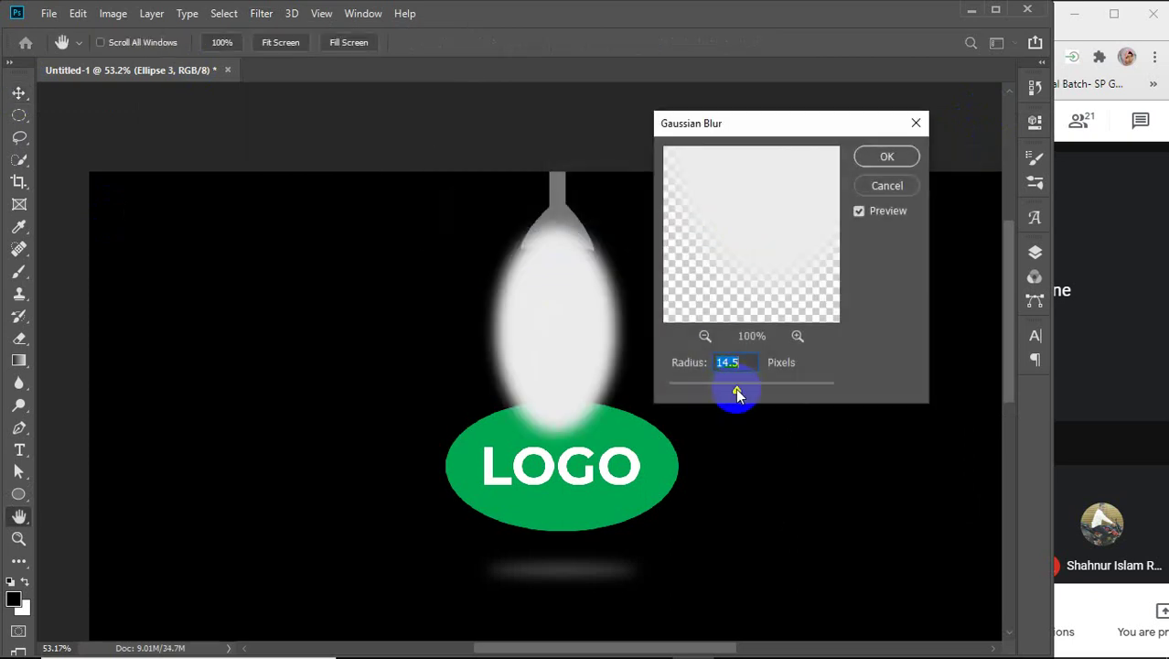
pyautogui.moveTo(737, 393); pyautogui.dragTo(785, 397)
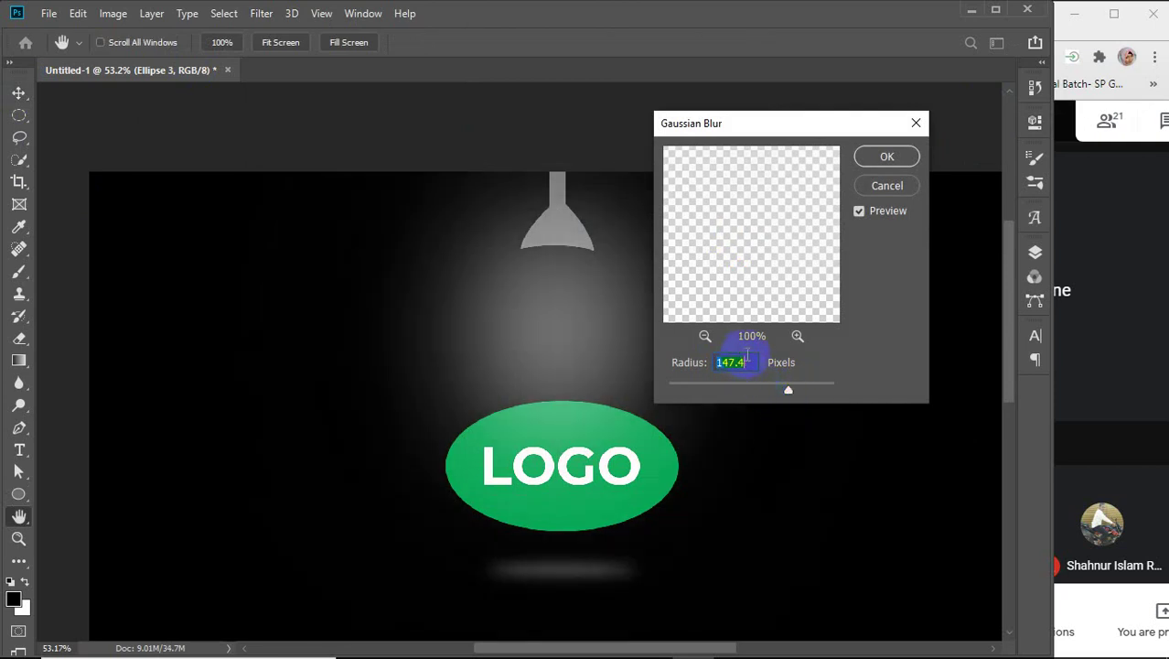
pyautogui.write('120')
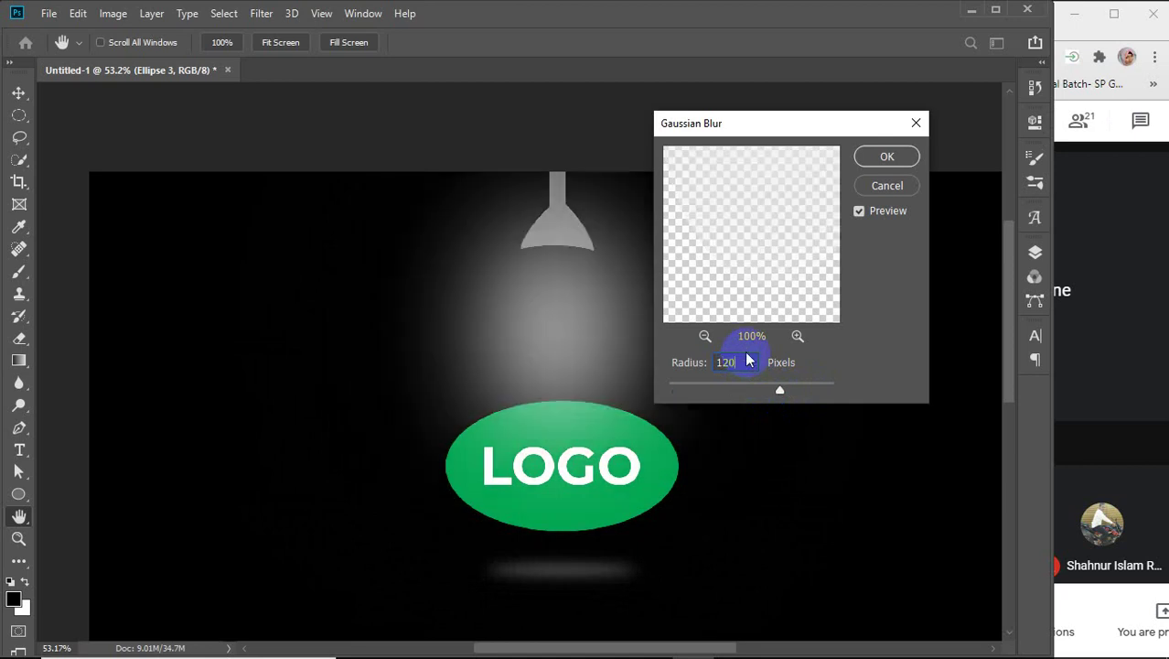
pyautogui.click(884, 157)
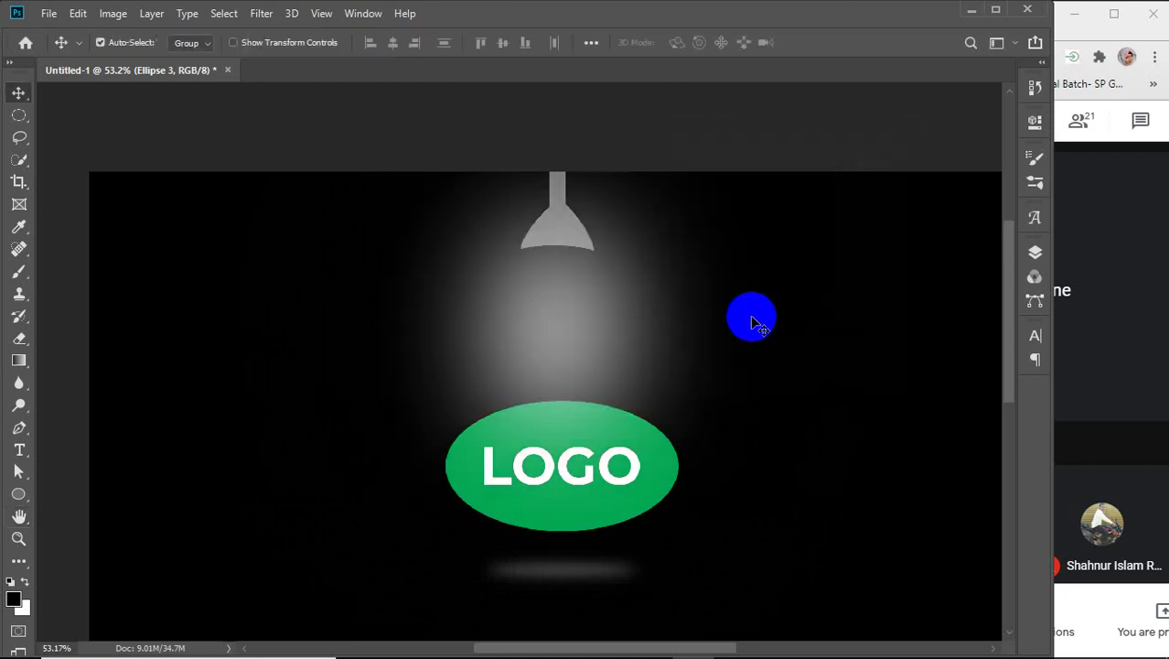
# Move the blurred light layer Ellipse 3 below Ellipse 1, directly above the background, and deselect it
pyautogui.click(1041, 255)
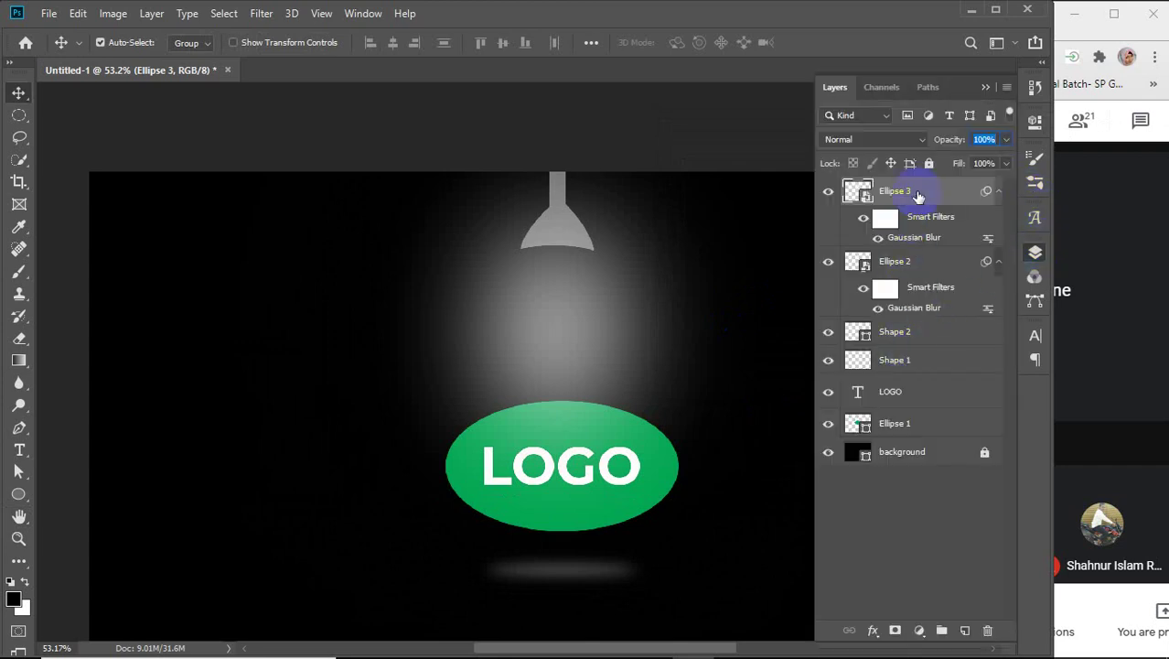
pyautogui.moveTo(918, 193); pyautogui.dragTo(916, 381)
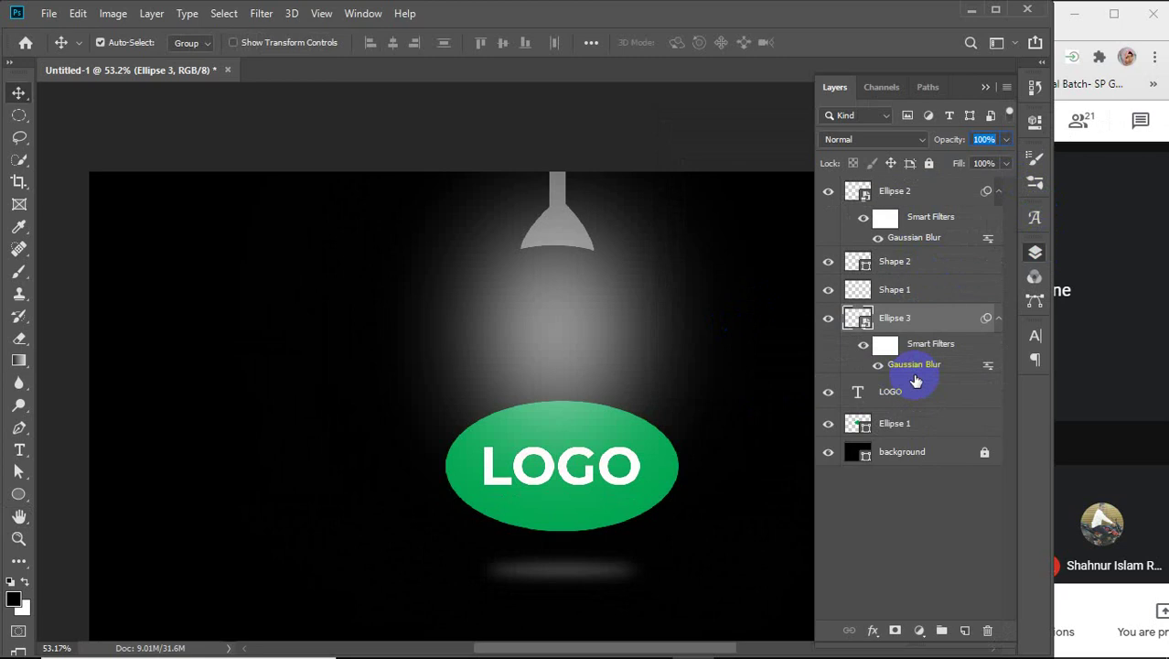
pyautogui.moveTo(927, 322); pyautogui.dragTo(916, 416)
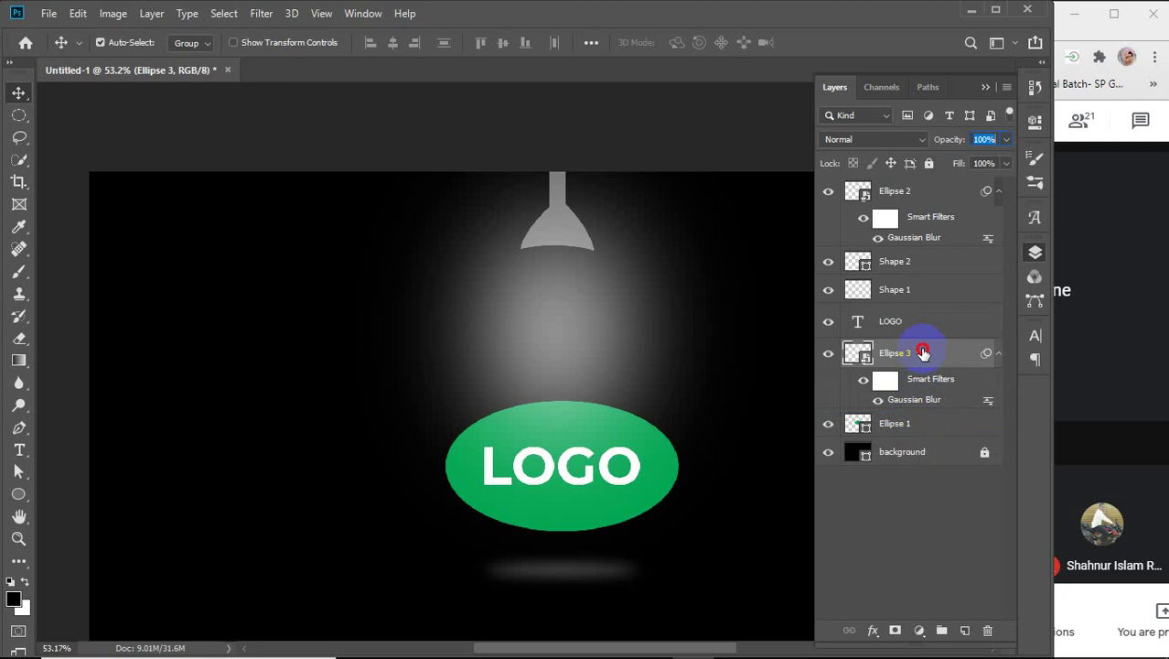
pyautogui.moveTo(923, 352); pyautogui.dragTo(912, 442)
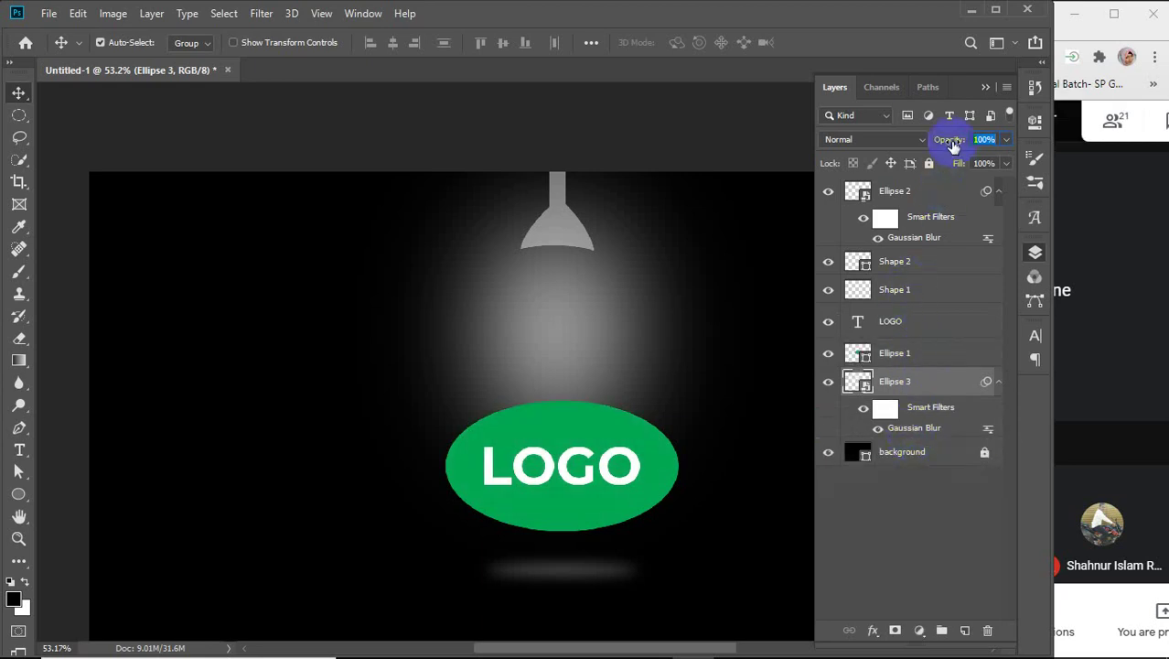
pyautogui.click(759, 133)
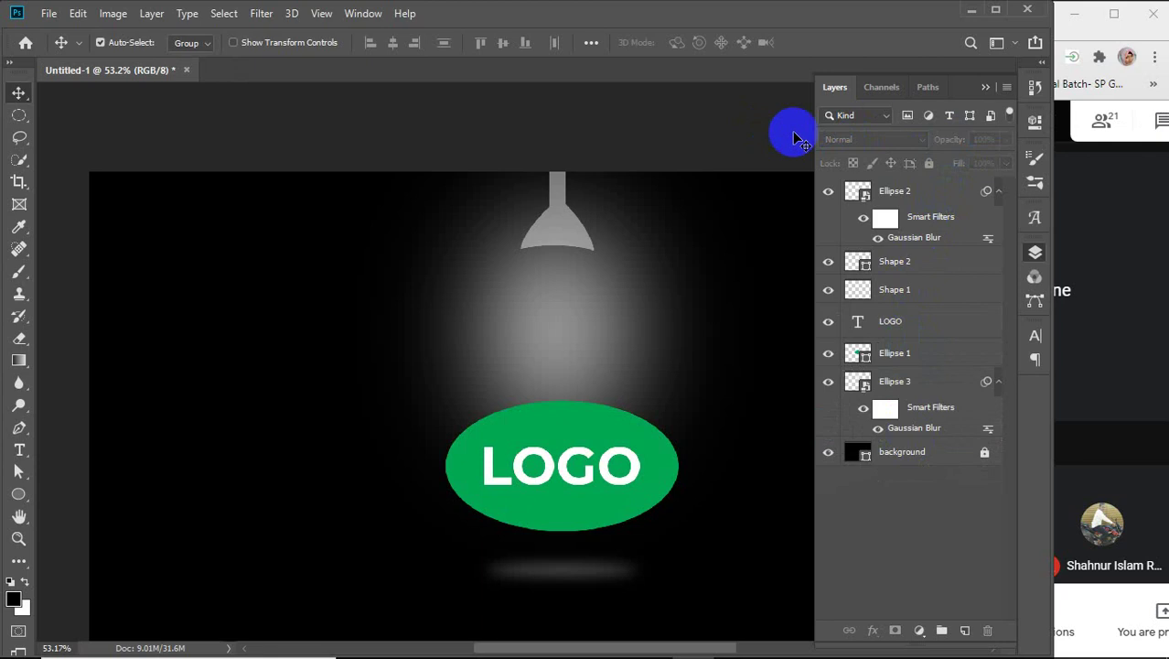
# Draw a small near-white ellipse about 81 × 112 px at the lampshade's opening as the bulb
pyautogui.click(985, 89)
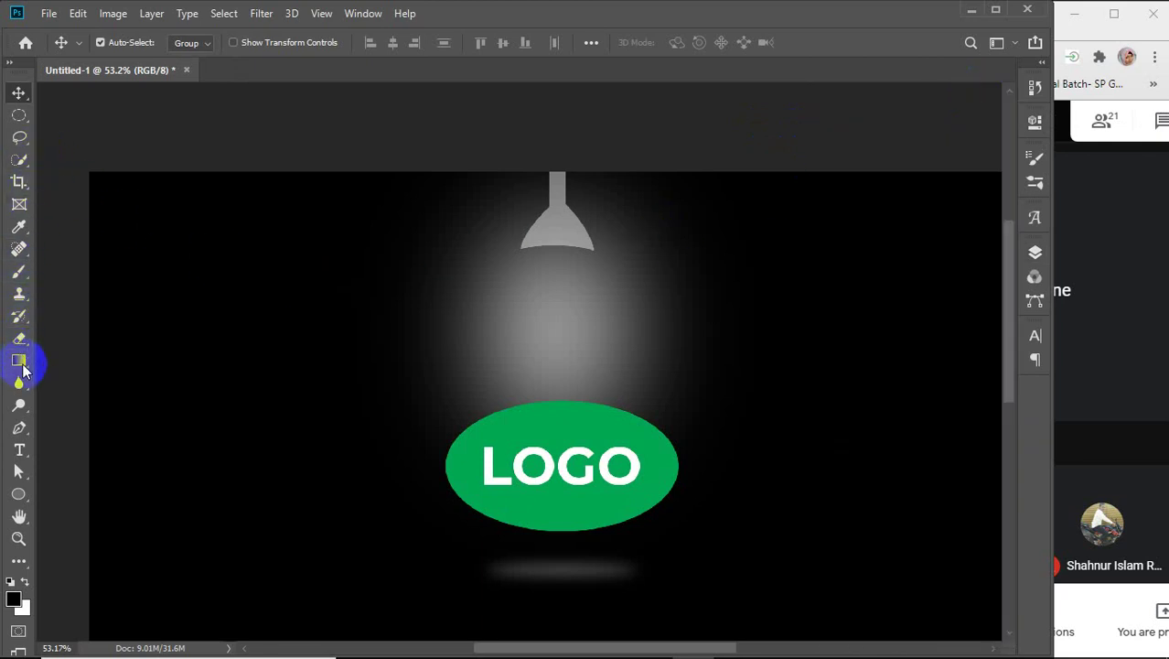
pyautogui.click(18, 494)
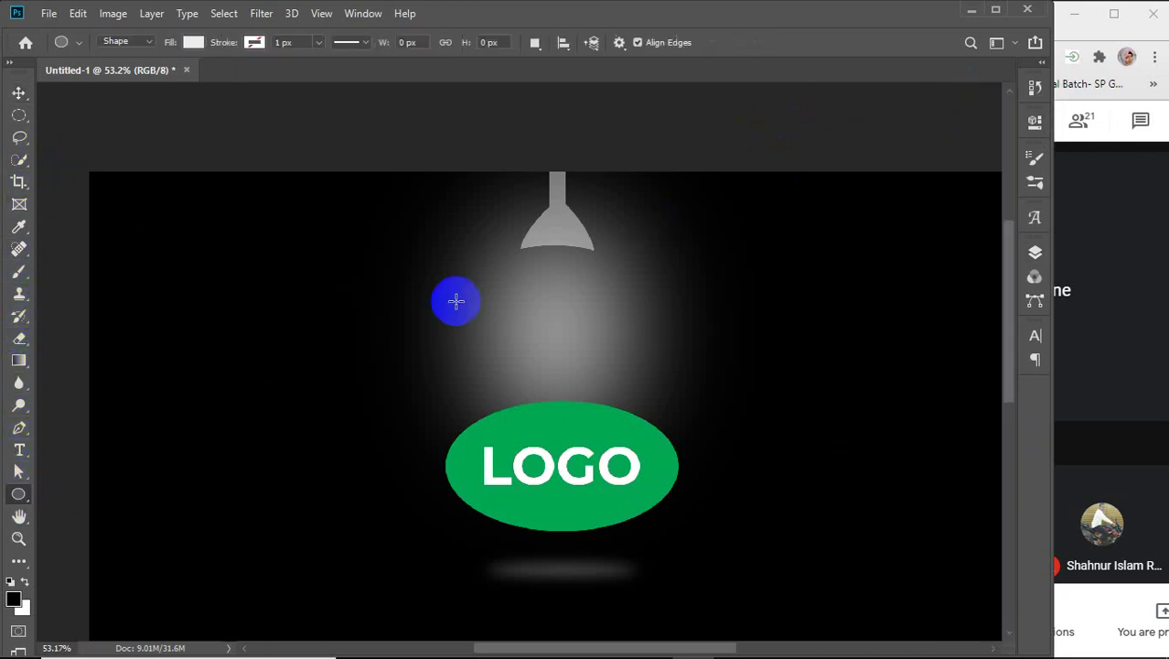
pyautogui.moveTo(540, 230); pyautogui.dragTo(574, 279)
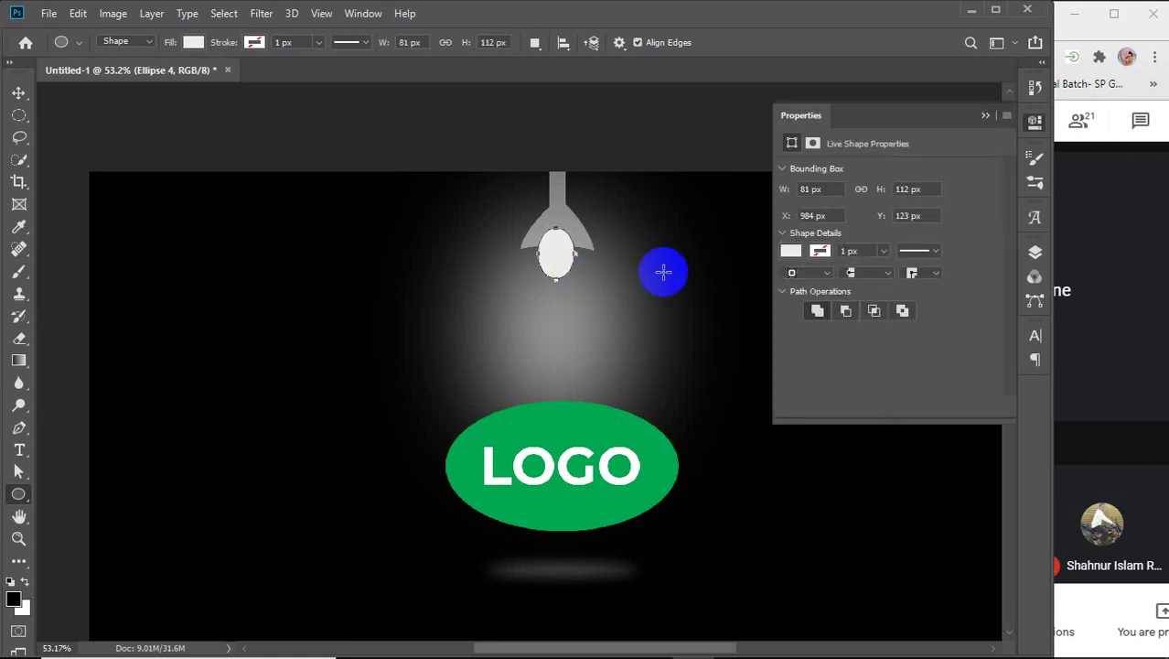
# Convert the bulb ellipse to a smart object and apply a Gaussian Blur with a radius of 23.5 pixels
pyautogui.click(259, 15)
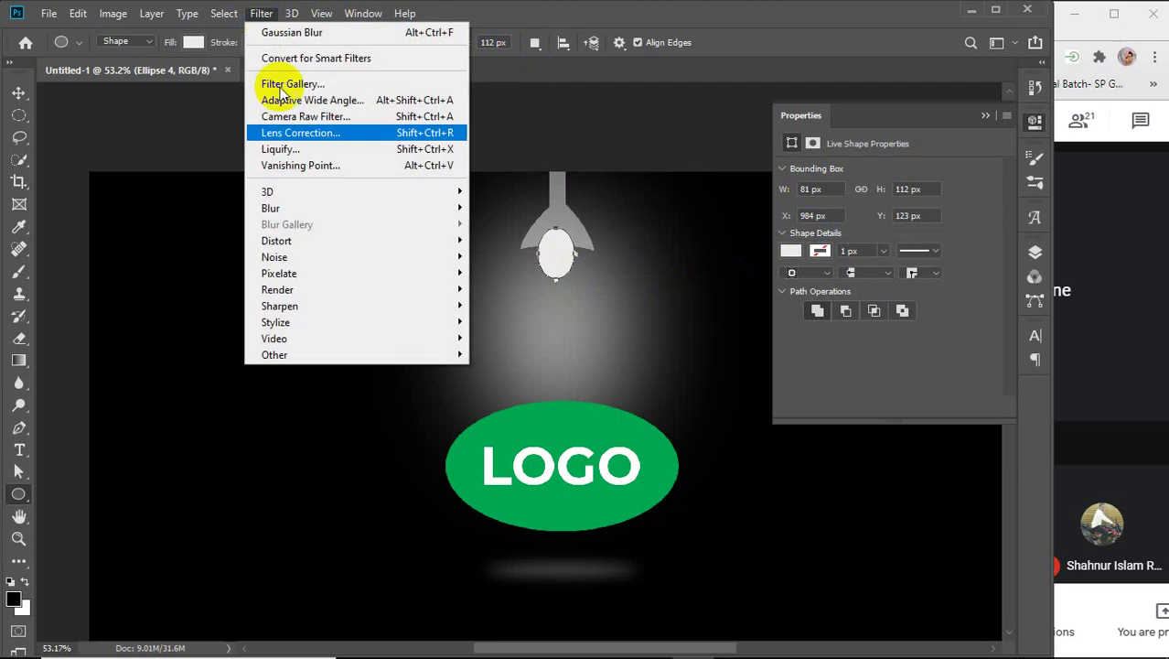
pyautogui.moveTo(330, 216)
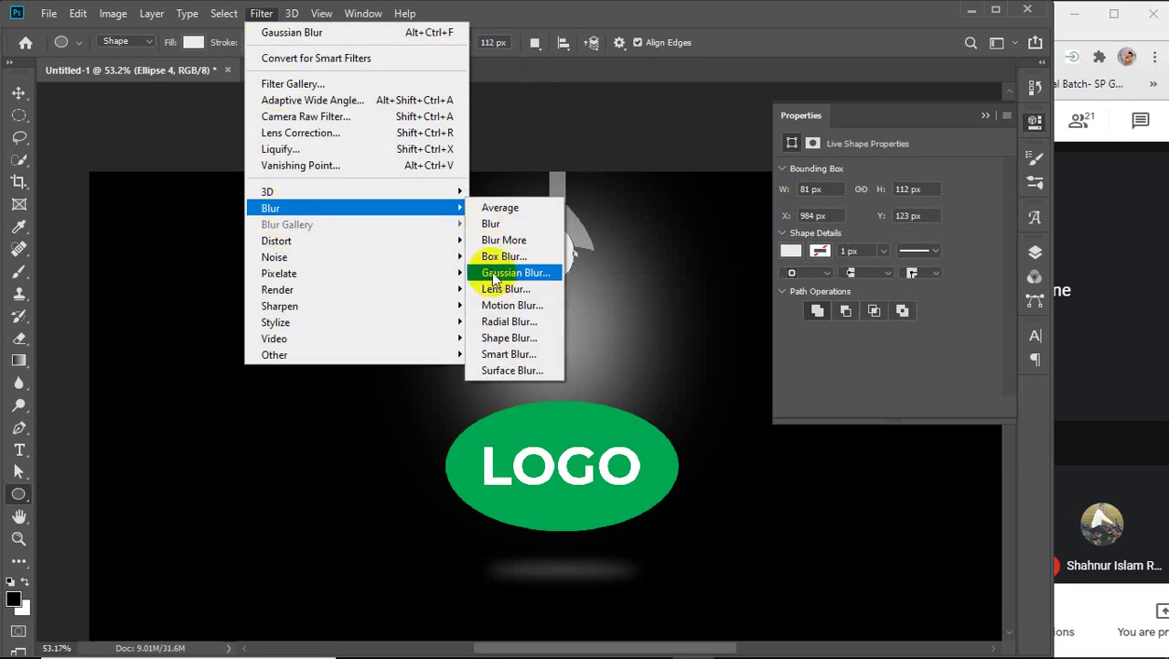
pyautogui.click(496, 274)
pyautogui.click(576, 236)
pyautogui.click(725, 266)
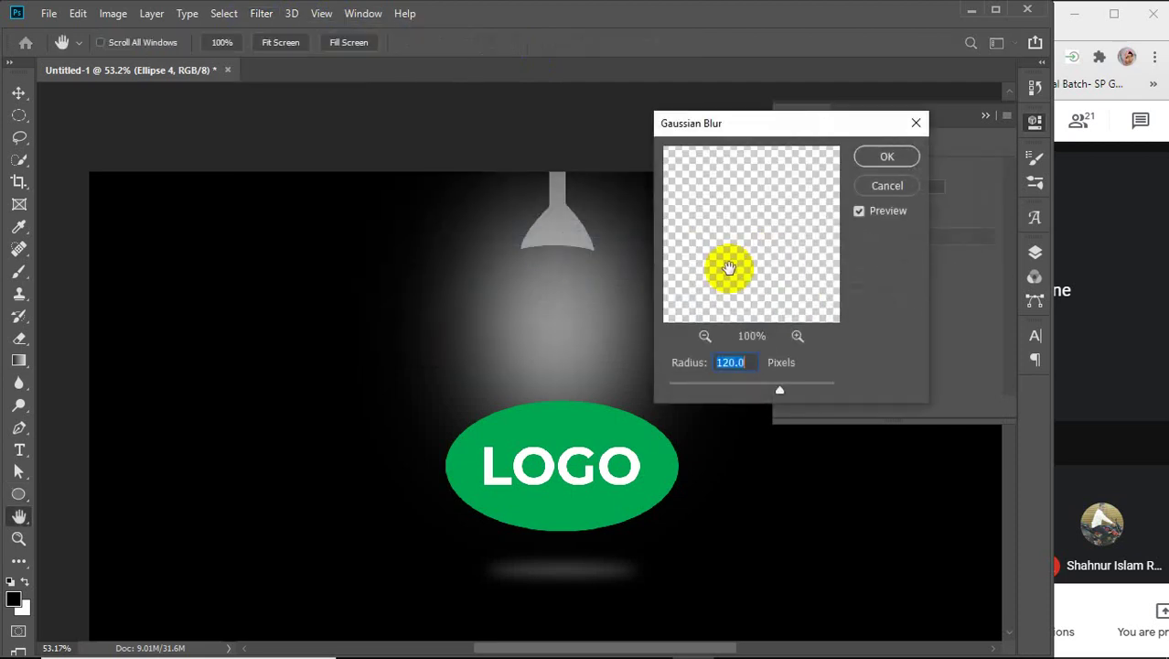
pyautogui.click(701, 388)
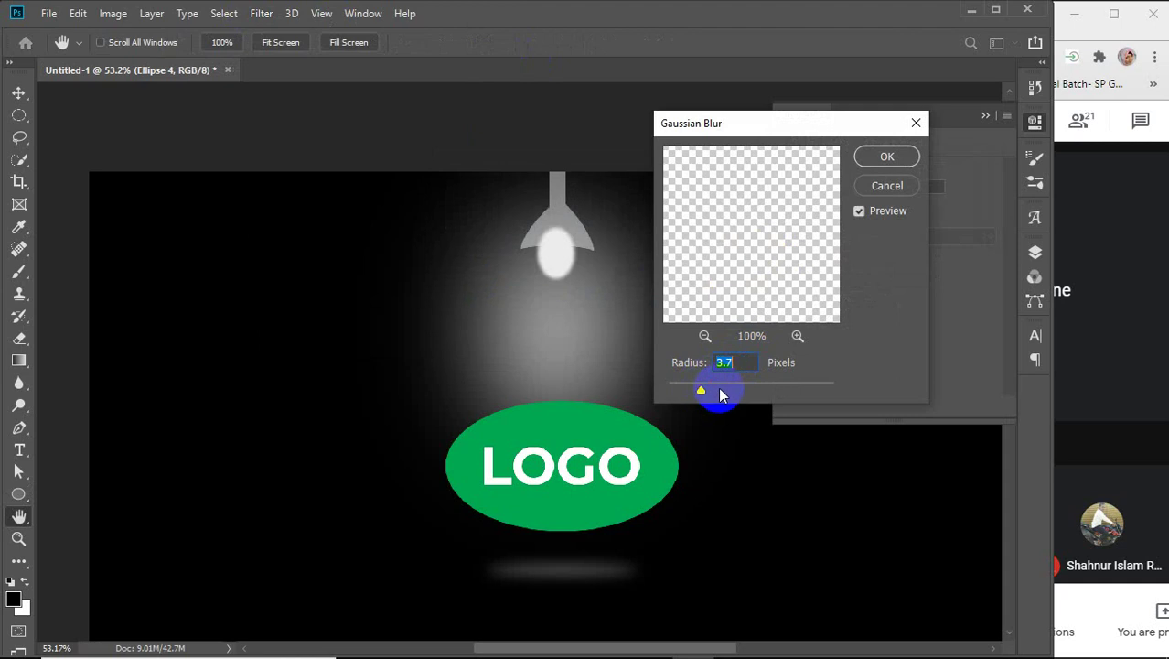
pyautogui.moveTo(726, 392); pyautogui.dragTo(750, 395)
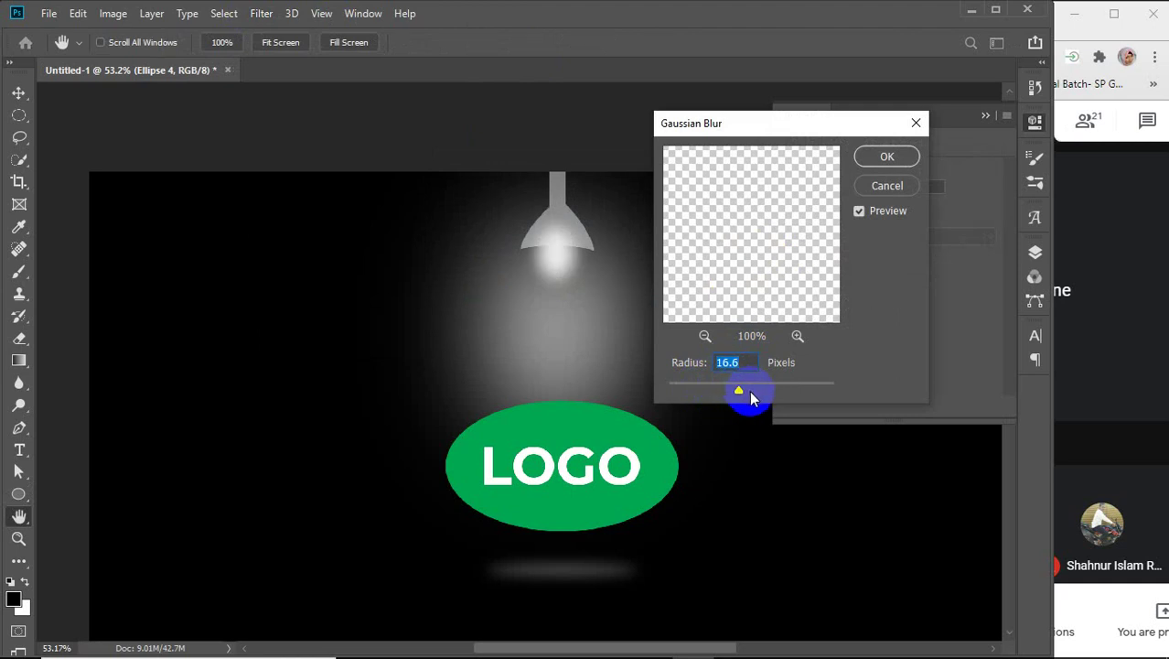
pyautogui.click(750, 391)
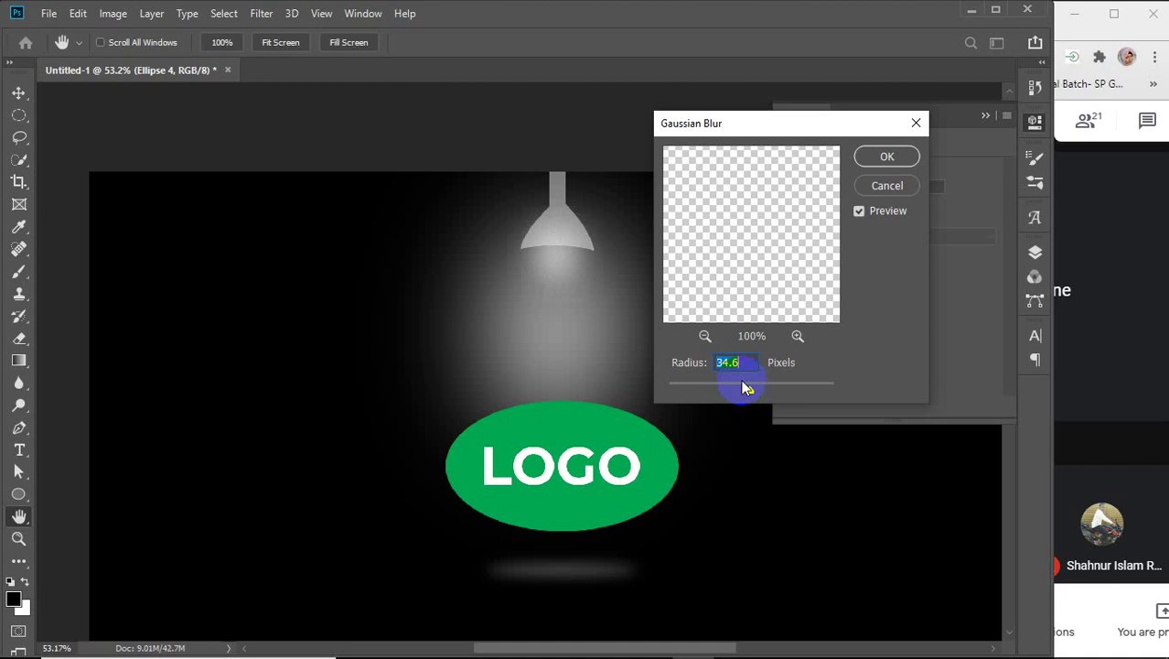
pyautogui.click(745, 391)
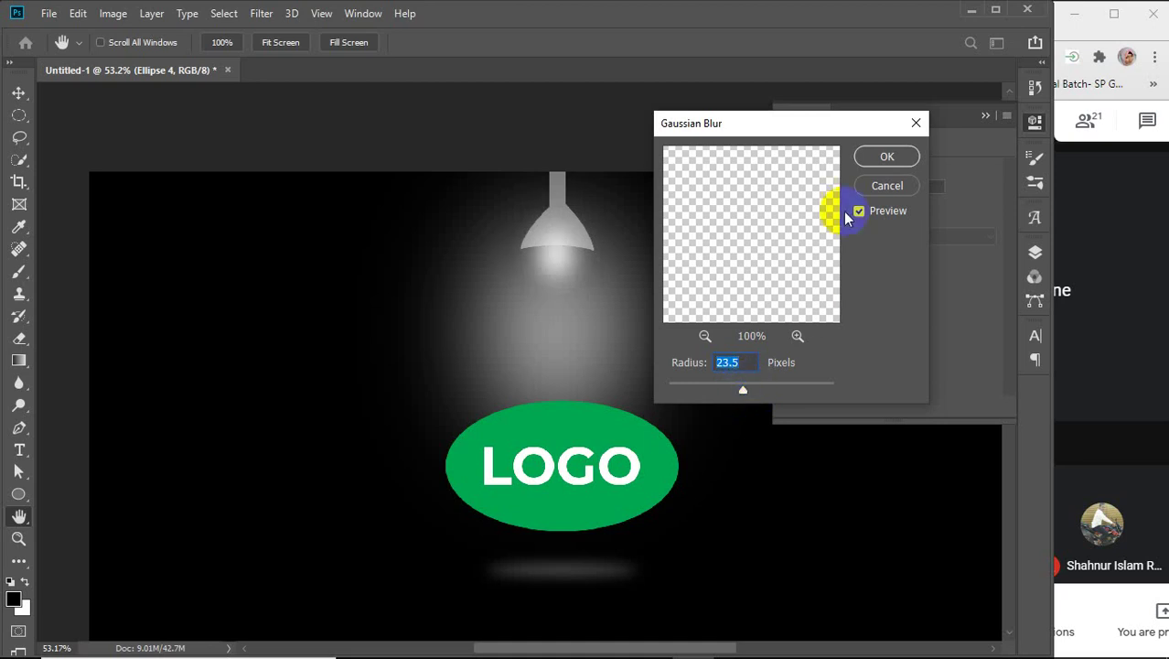
pyautogui.click(886, 161)
pyautogui.click(987, 116)
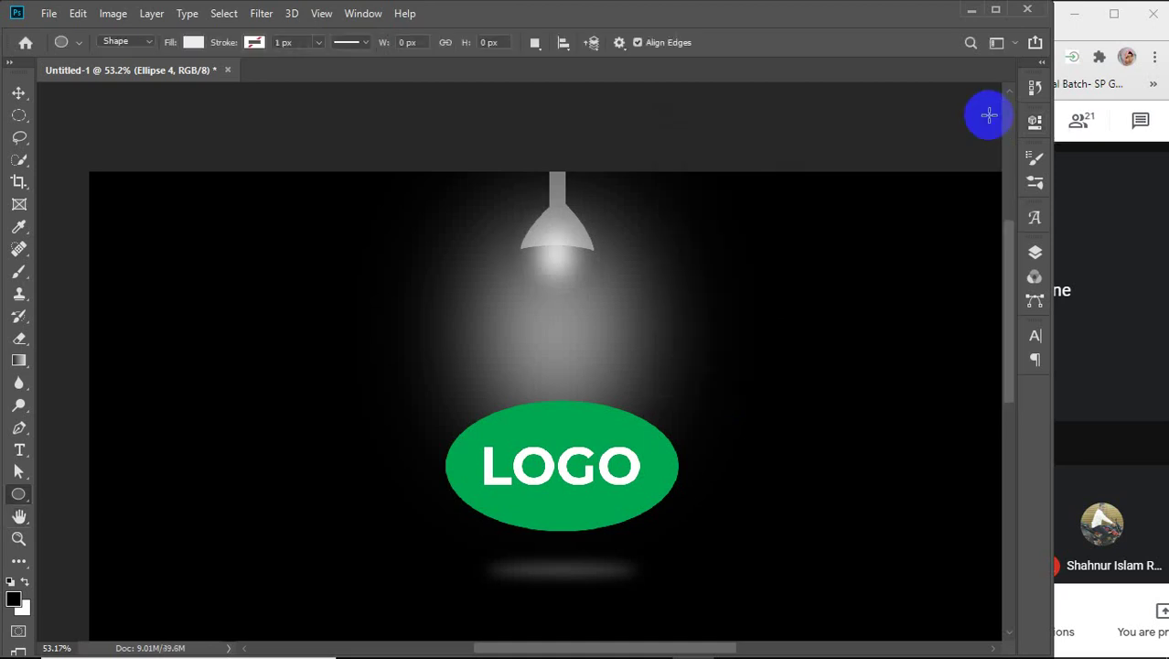
# Move the blurred bulb layer Ellipse 4 beneath the lampshade layer Shape 1, directly above the LOGO text layer
pyautogui.press('v')
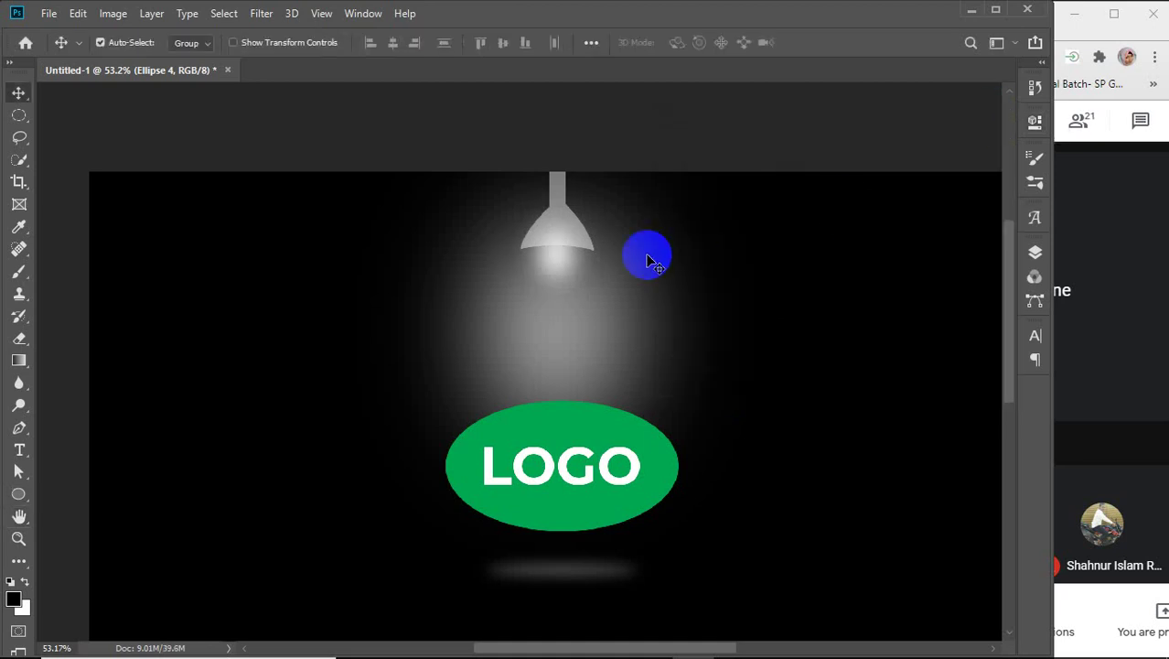
pyautogui.click(1034, 252)
pyautogui.moveTo(918, 193); pyautogui.dragTo(916, 320)
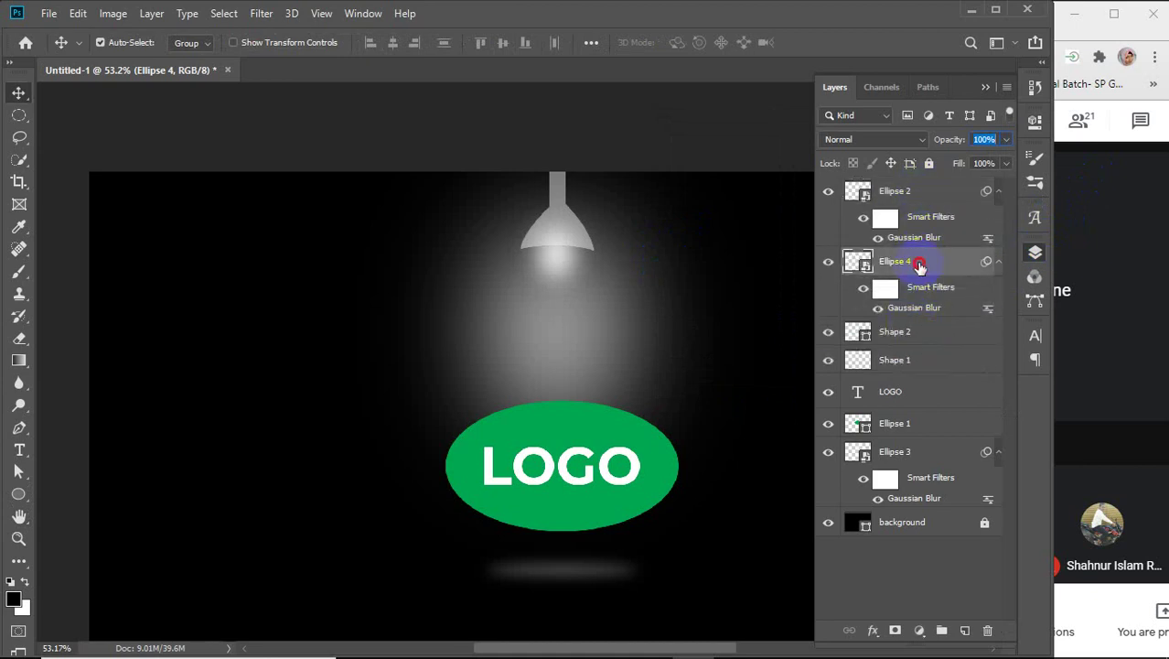
pyautogui.moveTo(918, 263); pyautogui.dragTo(916, 373)
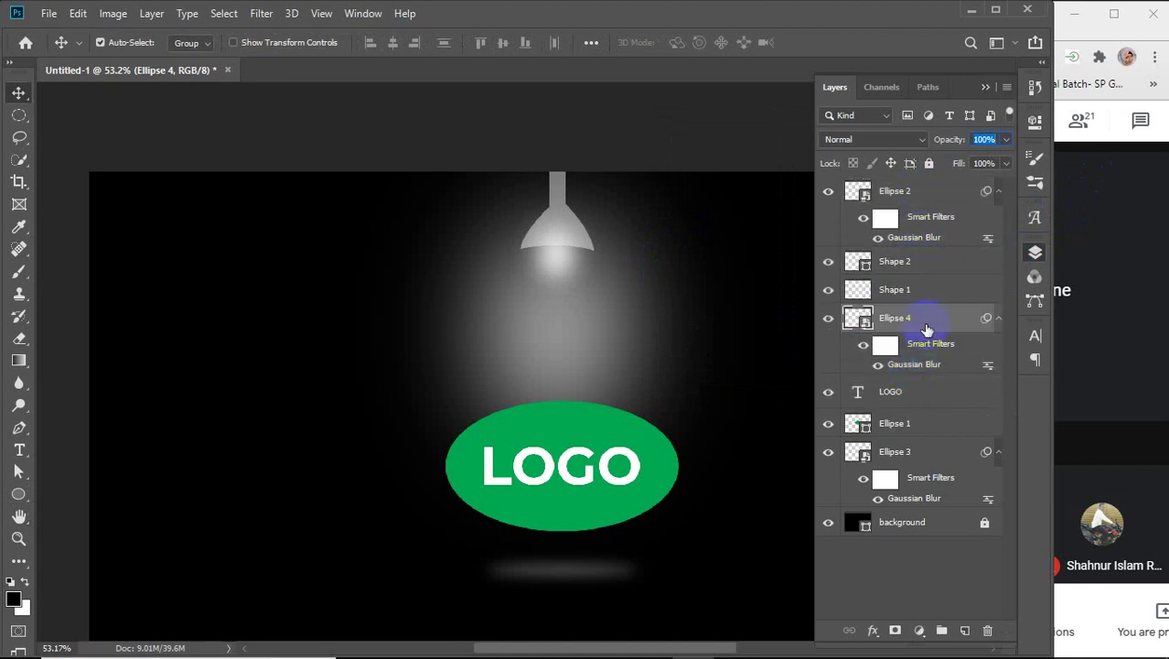
# Move the blurred bulb layer Ellipse 4 below Ellipse 1, directly above Ellipse 3, and deselect it
pyautogui.moveTo(927, 323); pyautogui.dragTo(921, 445)
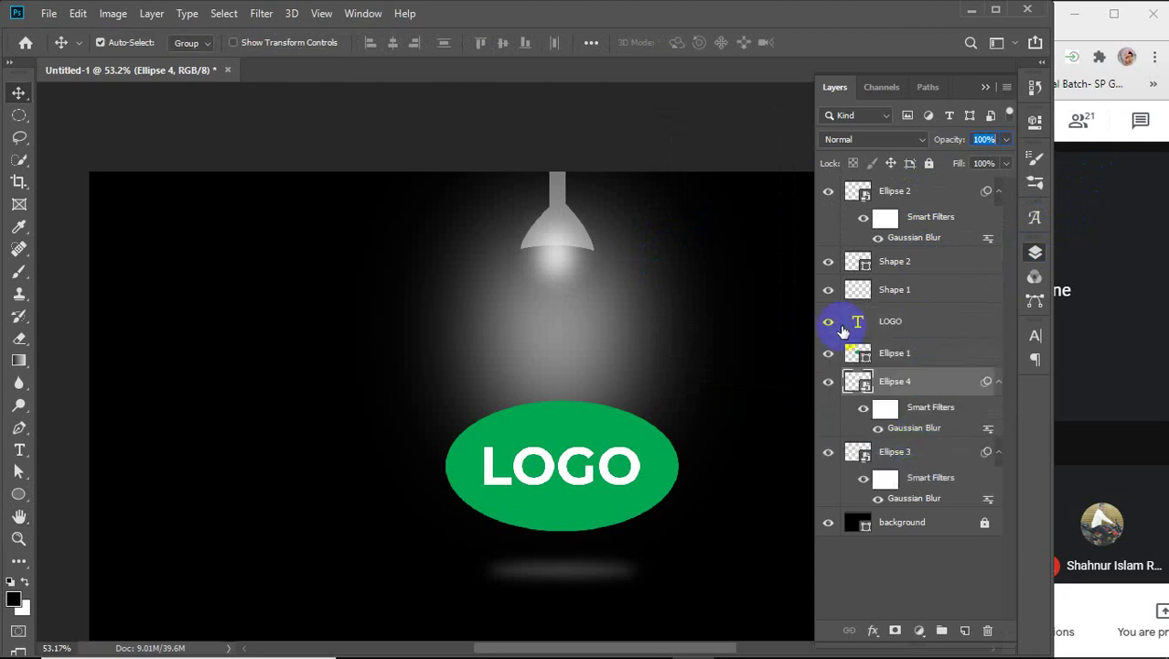
pyautogui.click(718, 139)
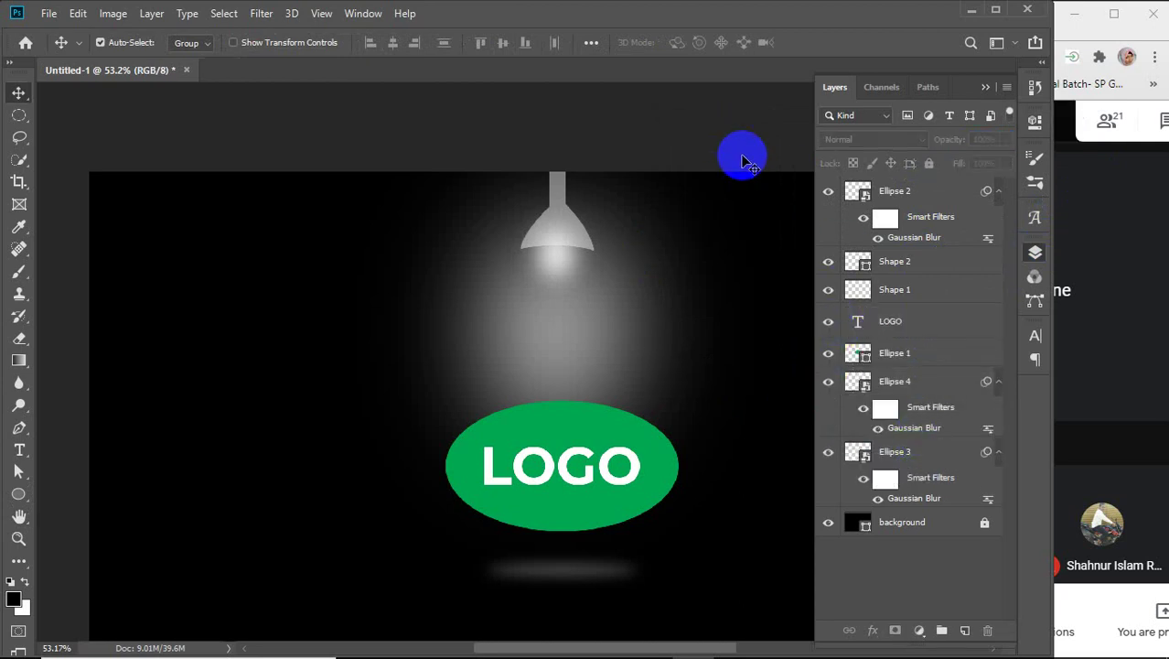
# Raise the opacity of the lampshade layer Shape 1, and set the lamp rod layer Shape 2 to 76% opacity
pyautogui.click(560, 220)
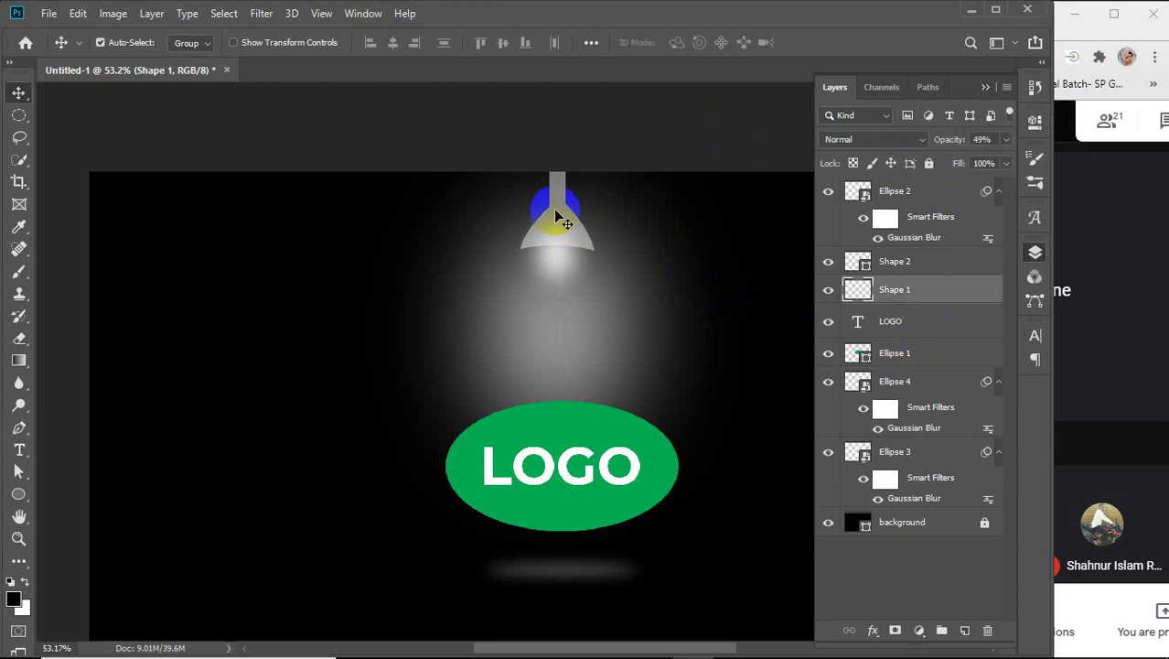
pyautogui.moveTo(951, 139); pyautogui.dragTo(995, 139)
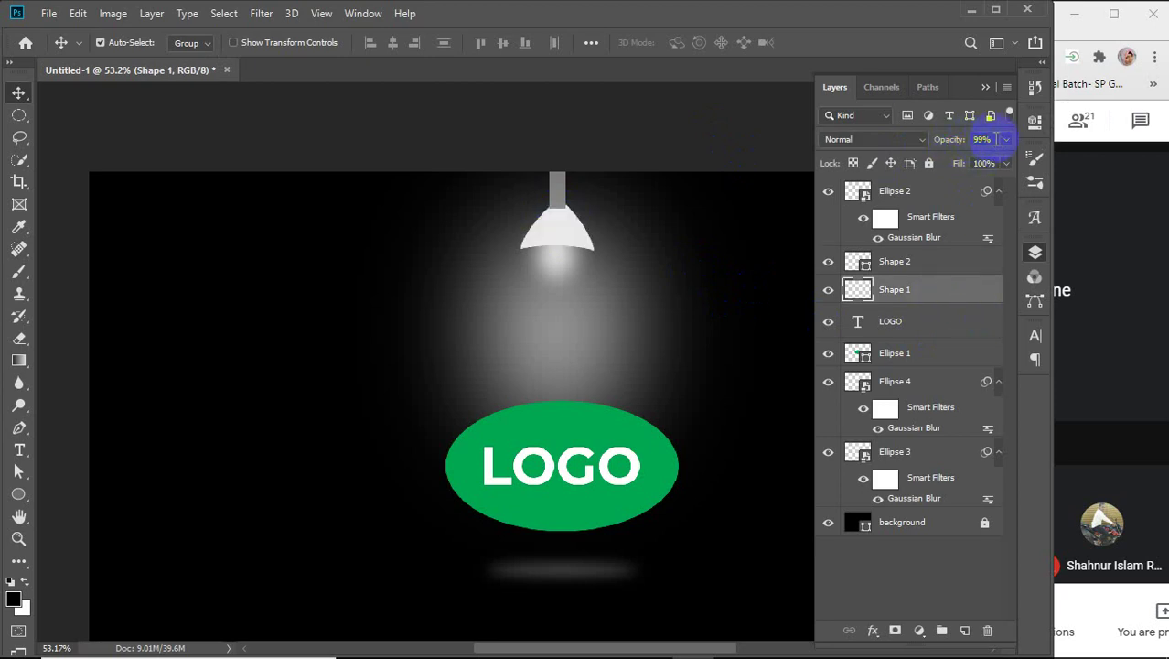
pyautogui.moveTo(953, 142); pyautogui.dragTo(977, 145)
pyautogui.click(908, 265)
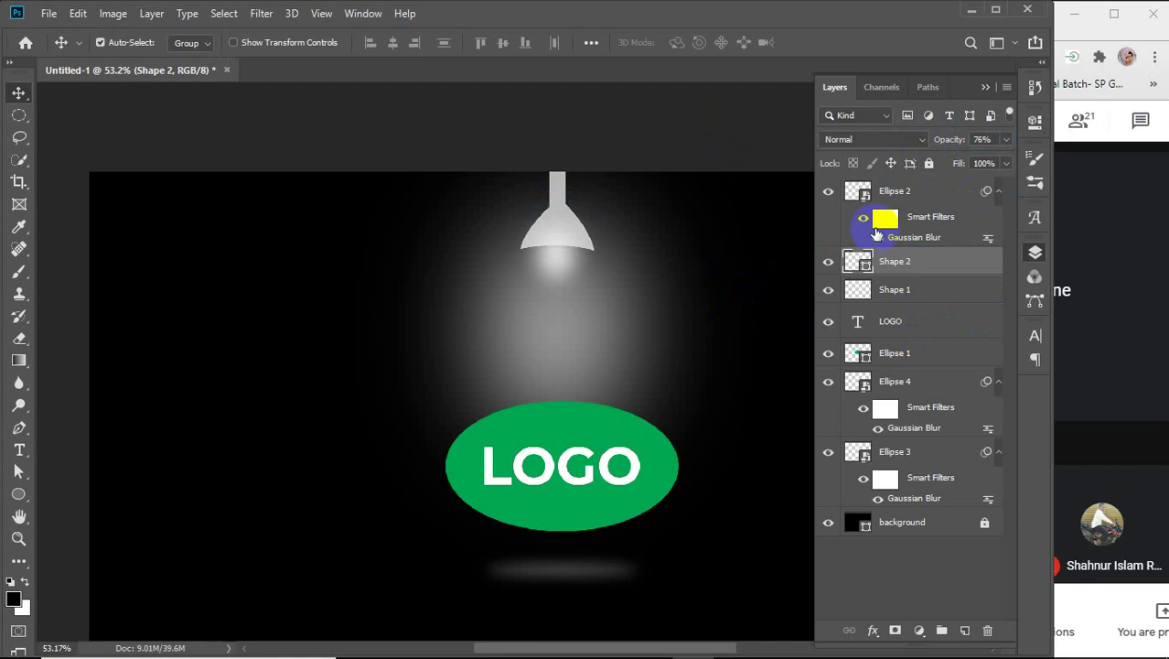
pyautogui.click(645, 156)
pyautogui.click(987, 86)
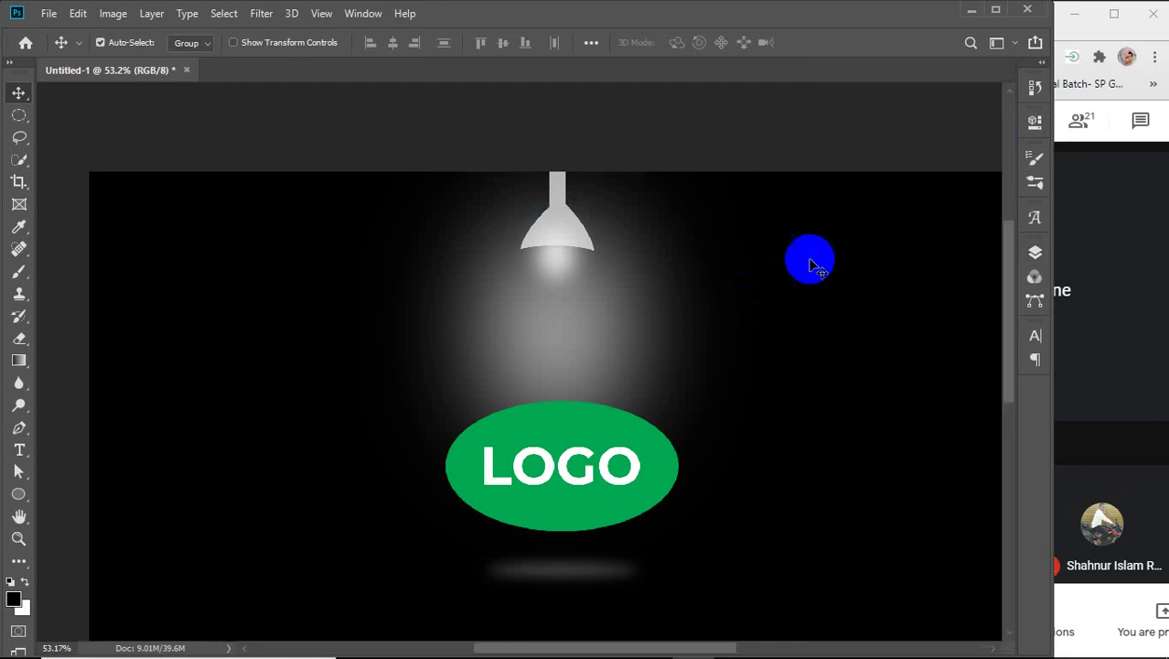
pyautogui.scroll(-5, 808, 265)
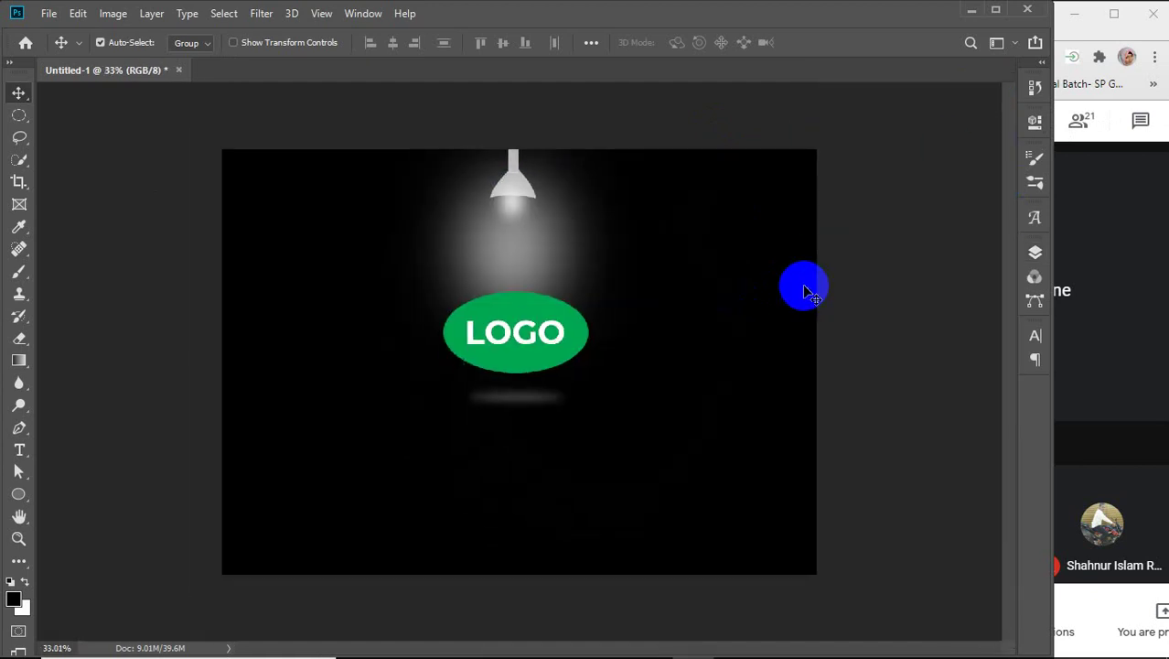
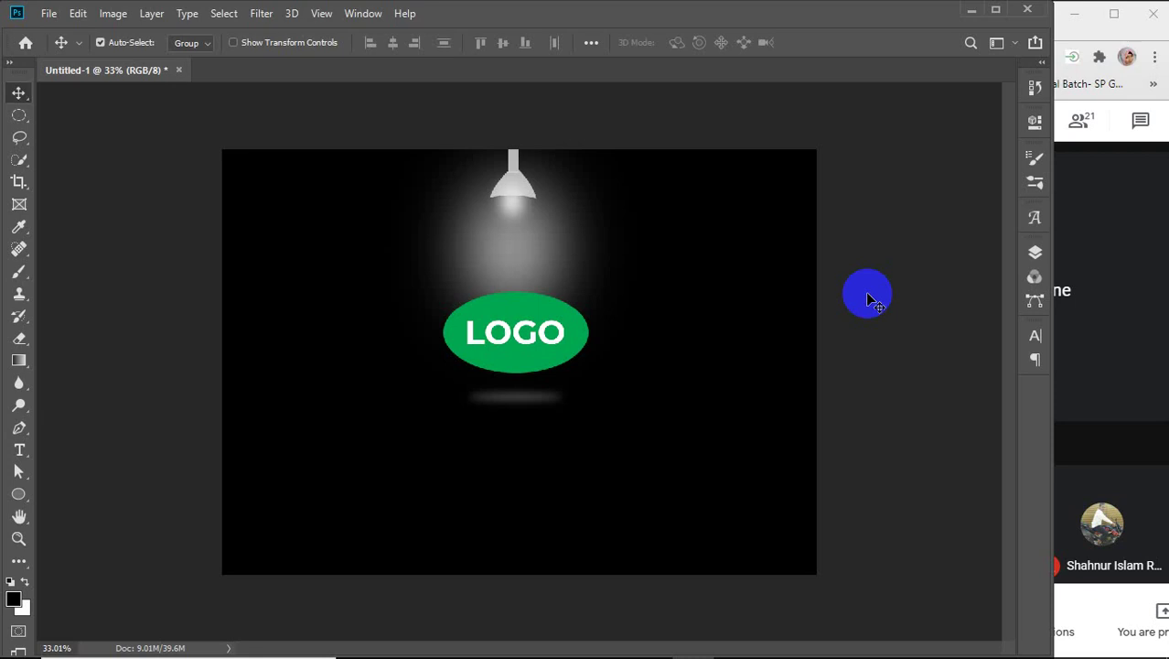
# Delete all lamp and logo artwork above the black background and close the Untitled-1 document without saving
pyautogui.moveTo(385, 117); pyautogui.dragTo(648, 459)
pyautogui.press('Delete')
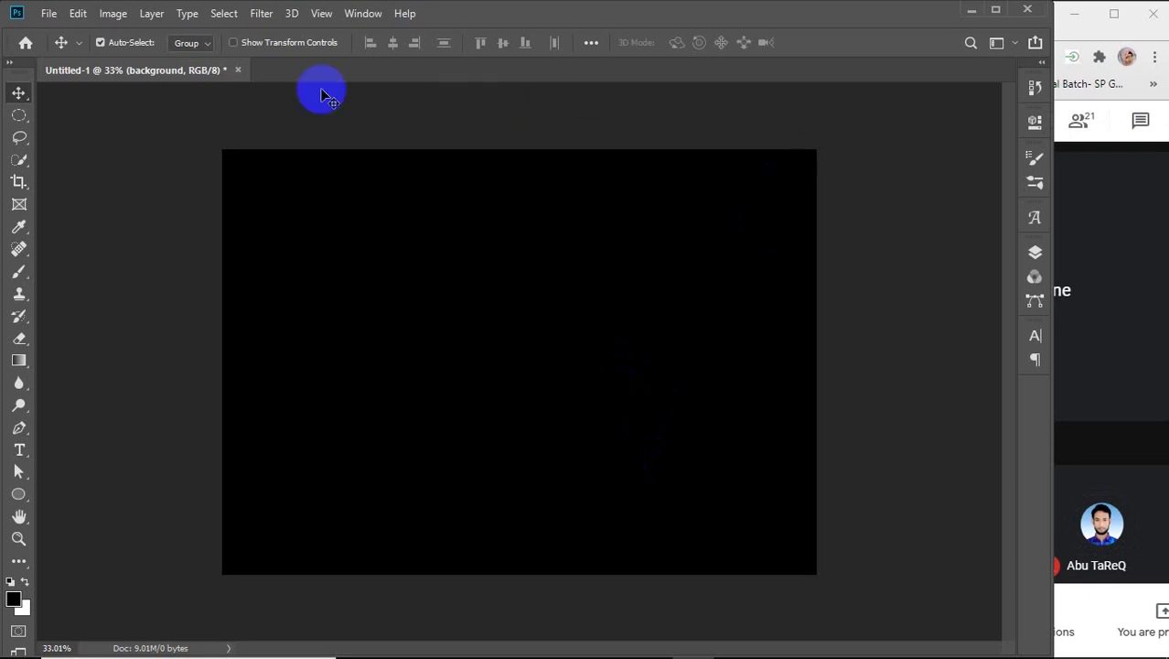
pyautogui.click(238, 70)
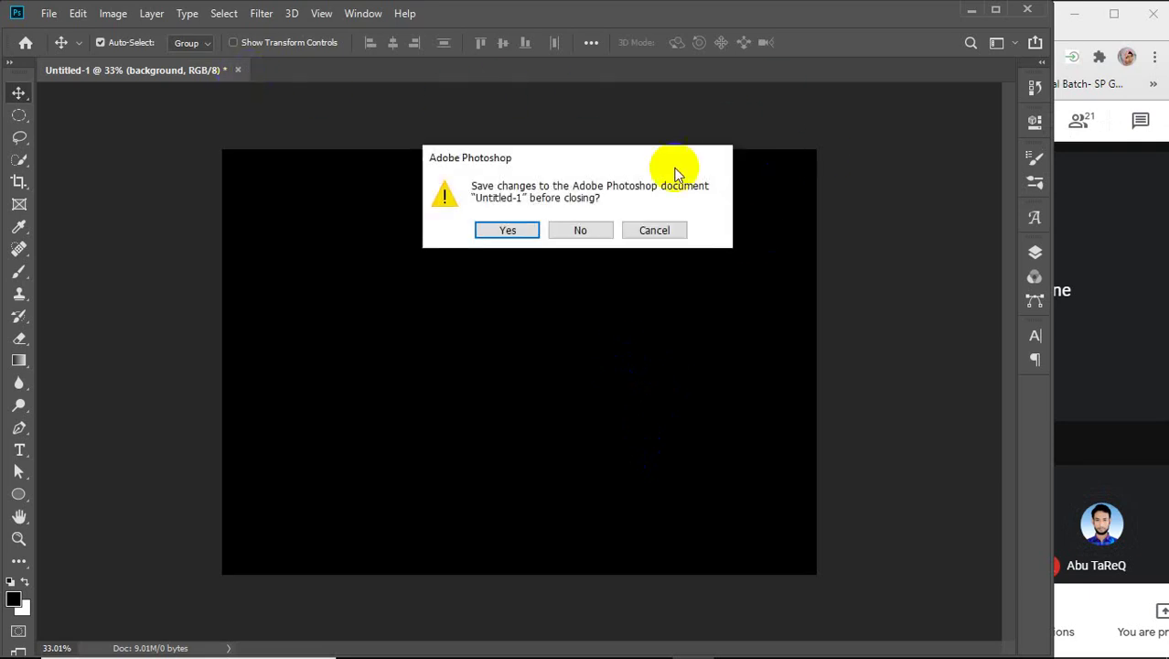
pyautogui.click(583, 230)
# Minimize Photoshop and refresh the Windows desktop
pyautogui.click(972, 10)
pyautogui.rightClick(468, 224)
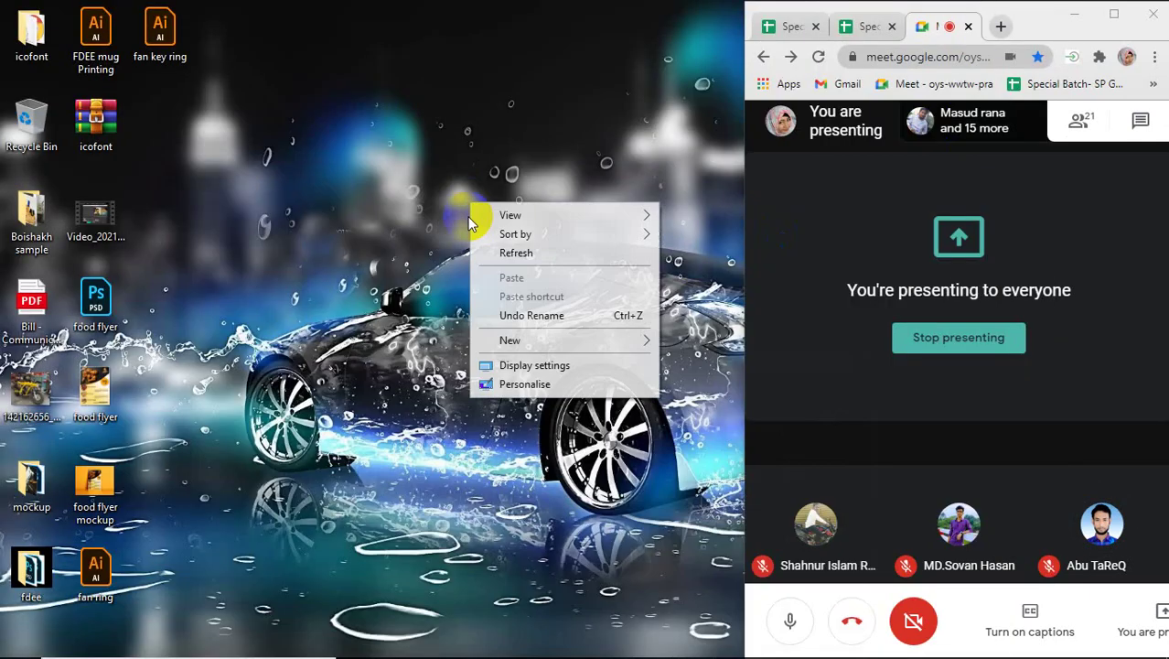
pyautogui.click(512, 252)
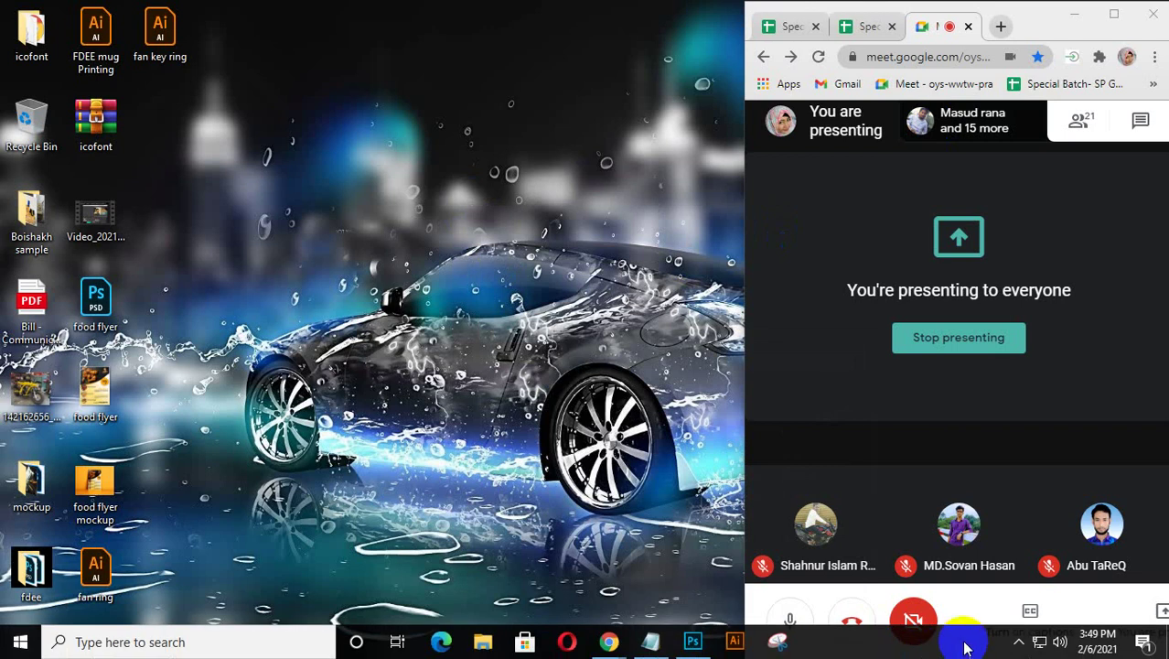
# In Chrome, separate the SP GD 32 and SP GD 31 spreadsheets from the Meet window into their own enlarged window
pyautogui.click(618, 646)
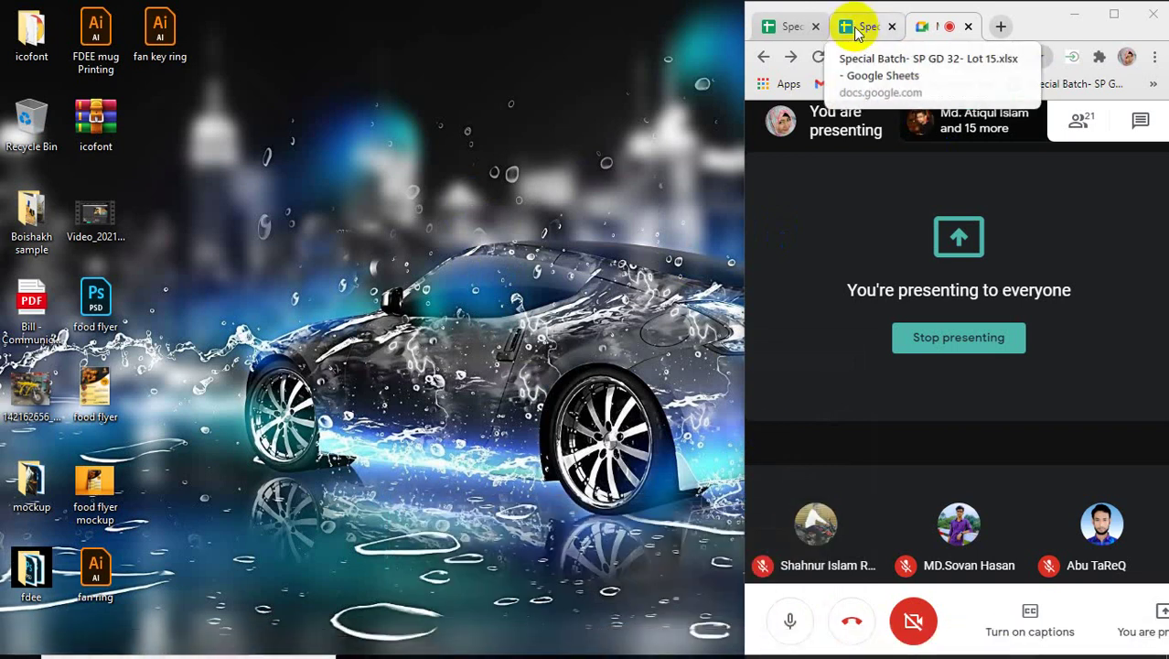
pyautogui.moveTo(860, 32); pyautogui.dragTo(13, 21)
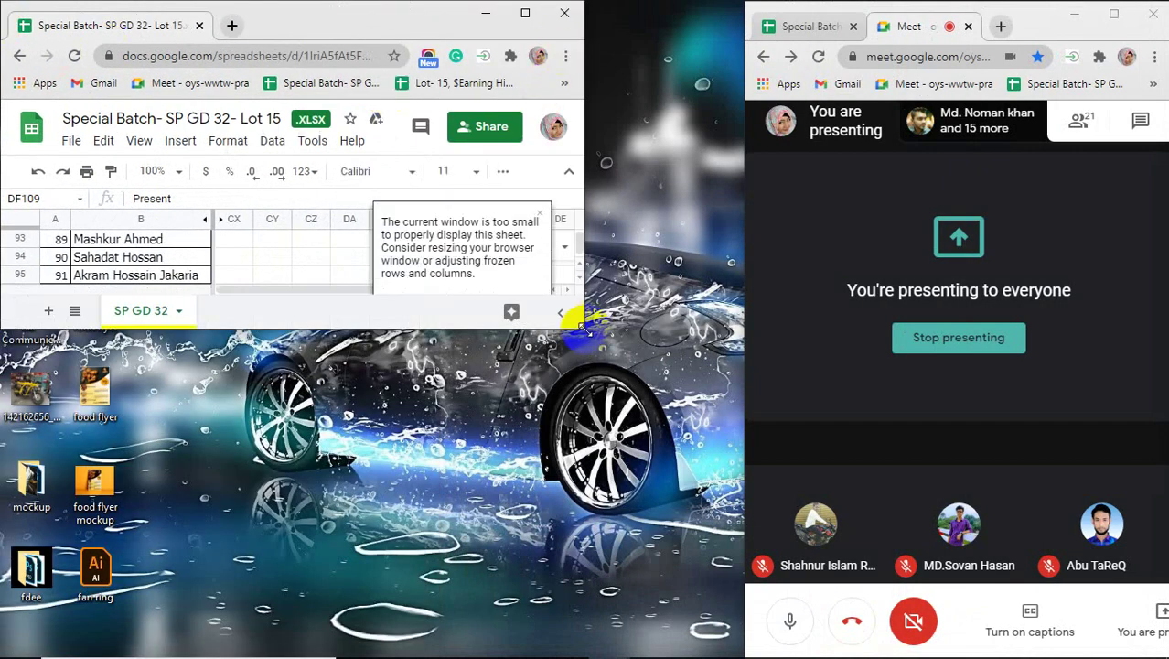
pyautogui.moveTo(583, 326); pyautogui.dragTo(673, 651)
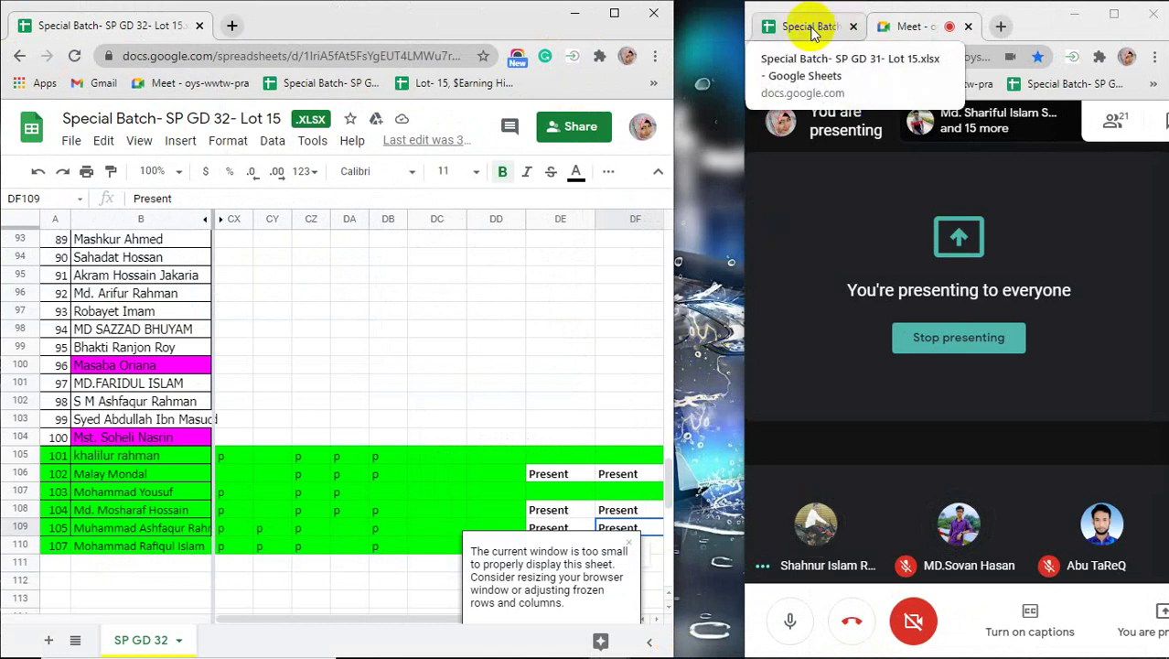
pyautogui.moveTo(811, 30); pyautogui.dragTo(322, 18)
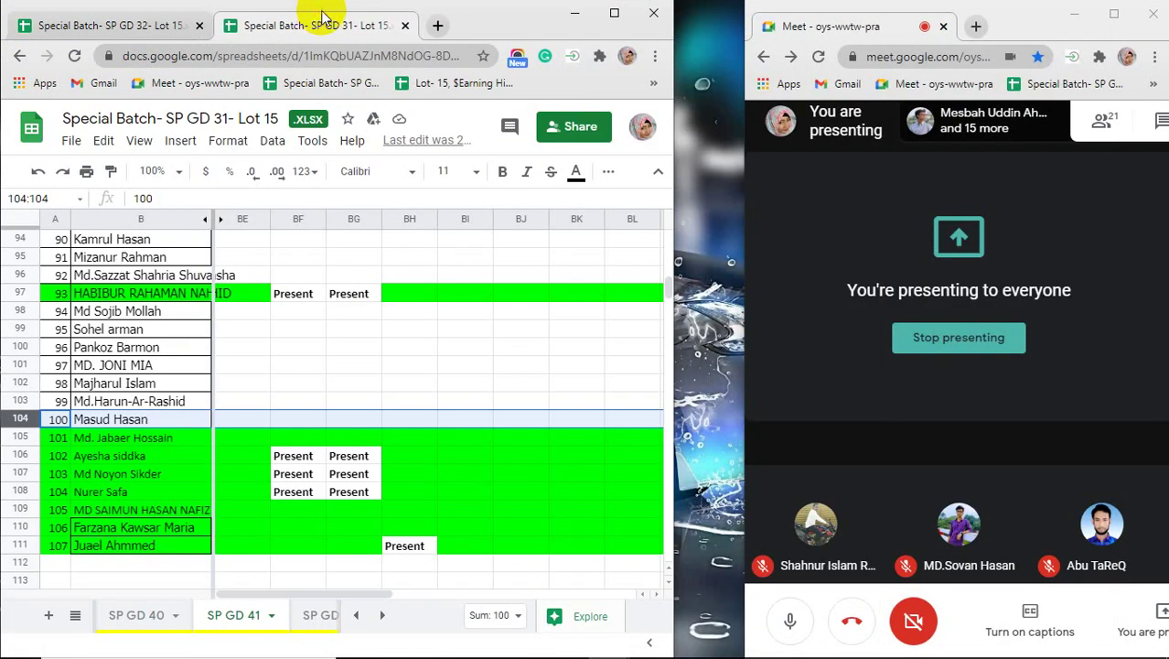
# Hide the older attendance date columns CX through DD in the SP GD 32 spreadsheet
pyautogui.click(104, 18)
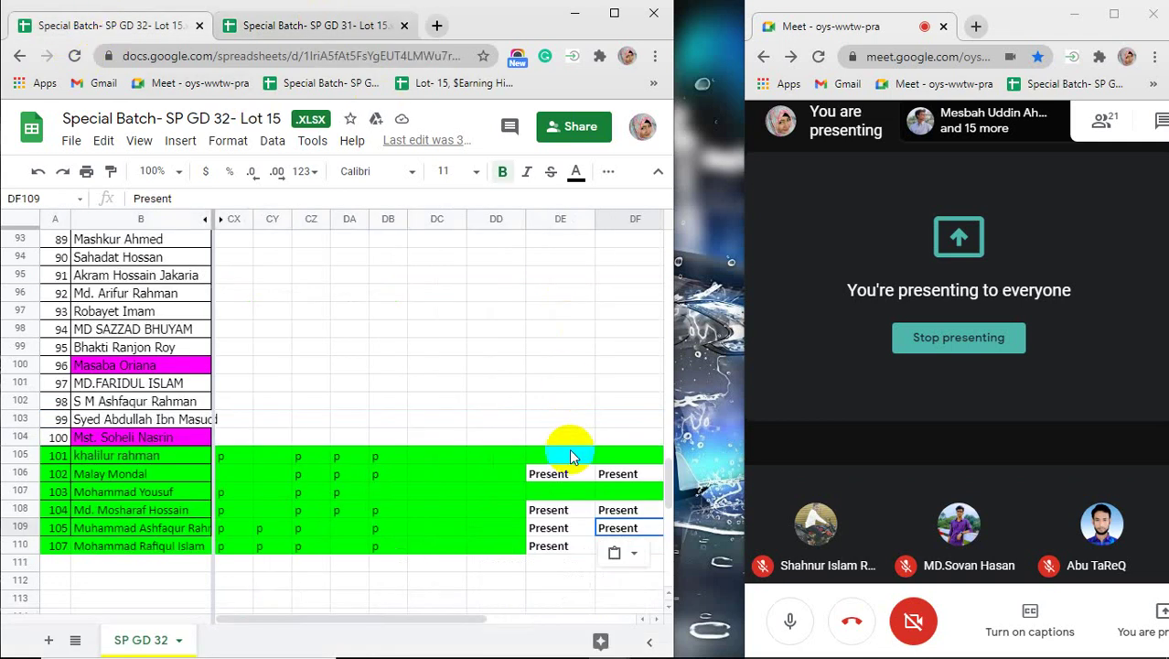
pyautogui.scroll(12, 508, 535)
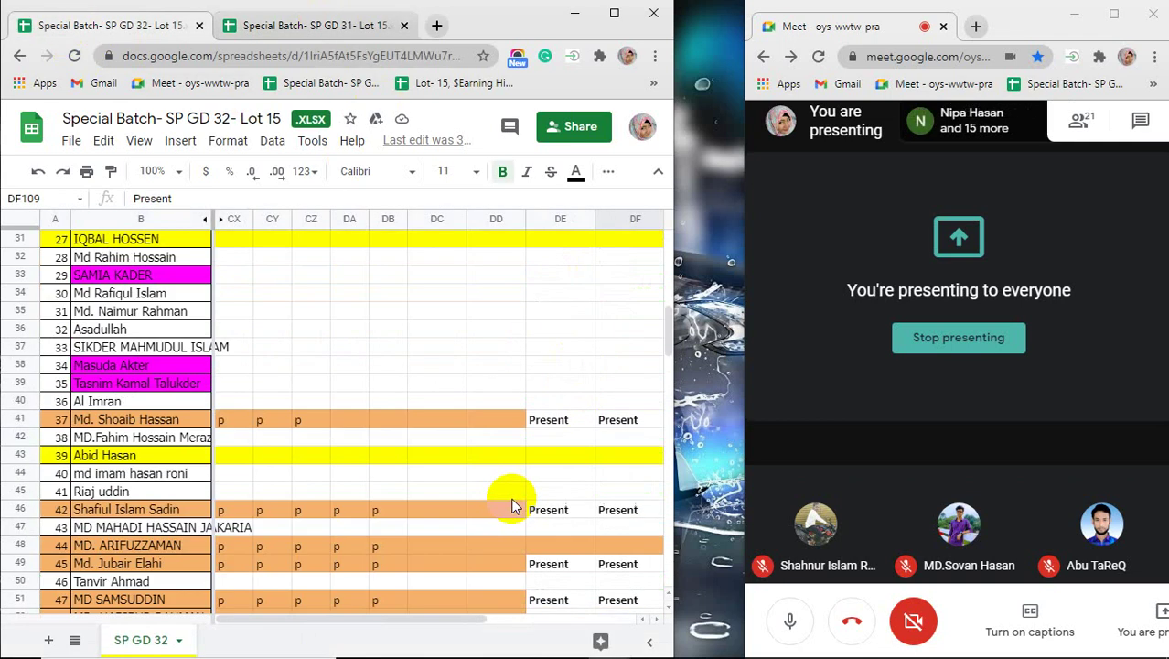
pyautogui.scroll(10, 513, 506)
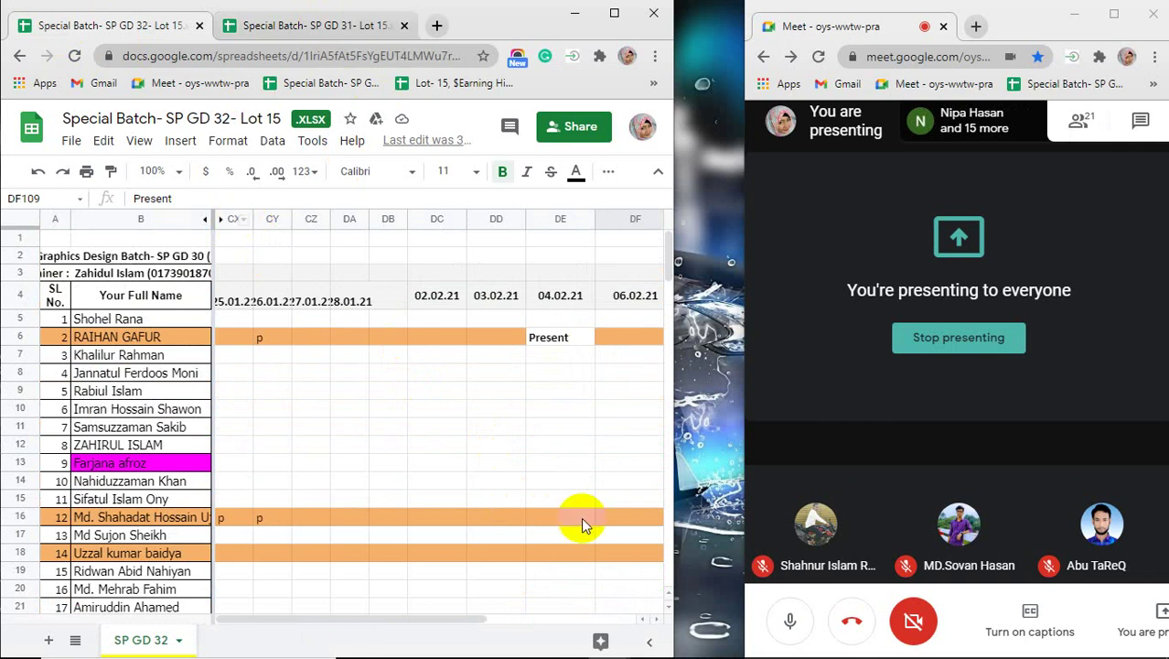
pyautogui.moveTo(313, 617); pyautogui.dragTo(422, 627)
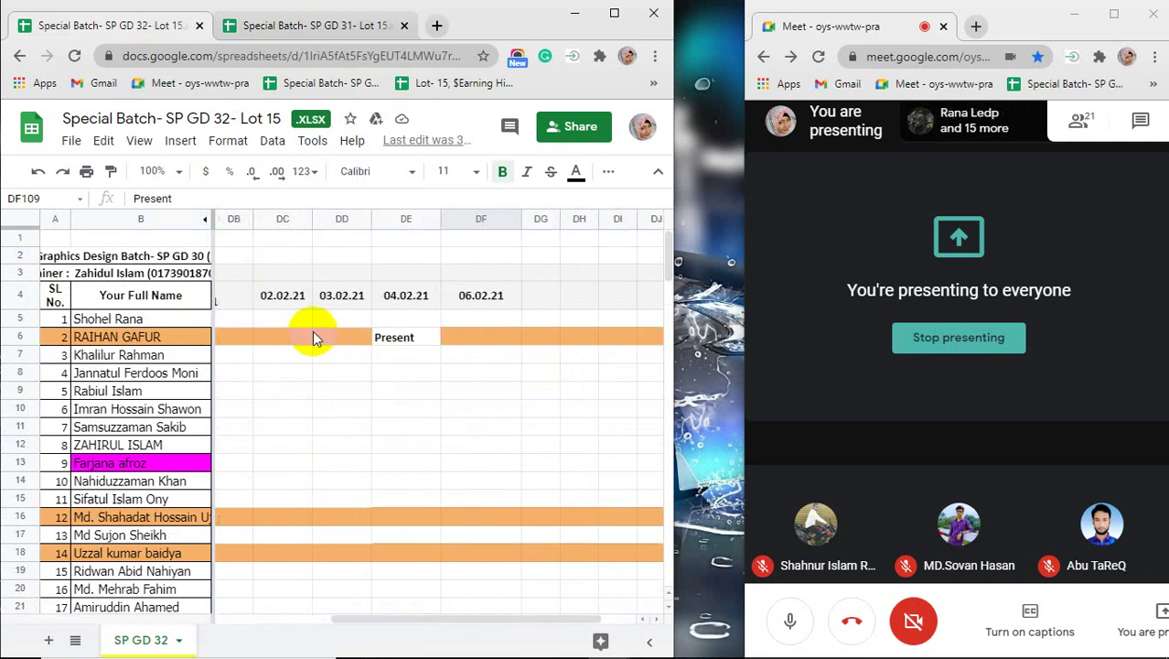
pyautogui.click(324, 225)
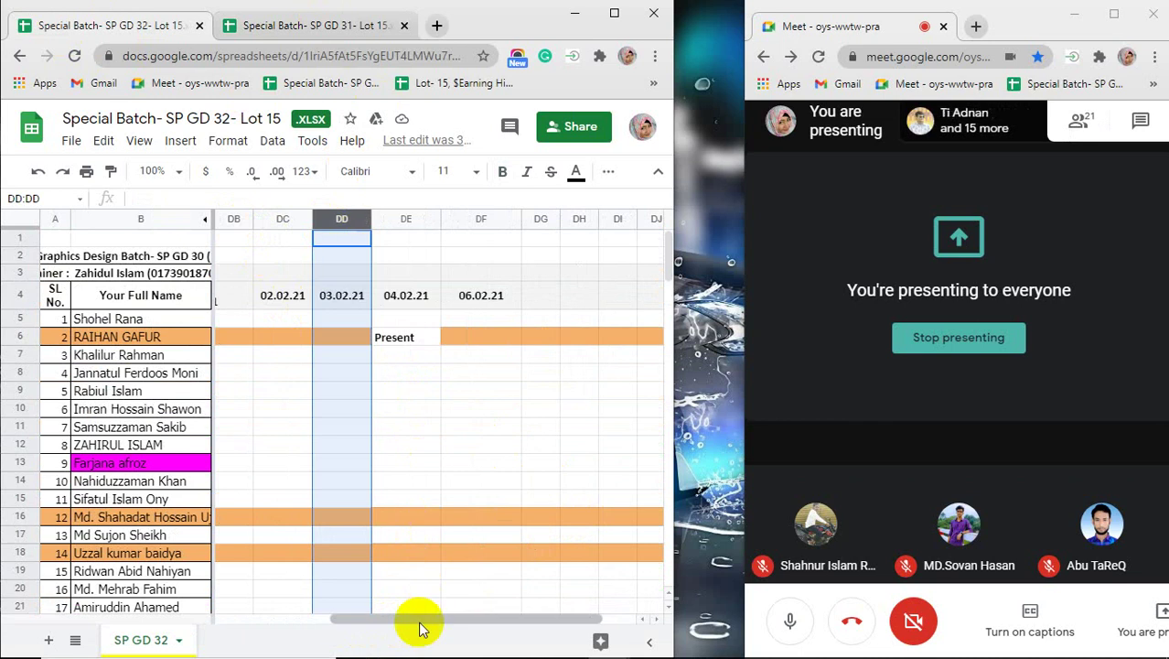
pyautogui.moveTo(418, 622); pyautogui.dragTo(238, 611)
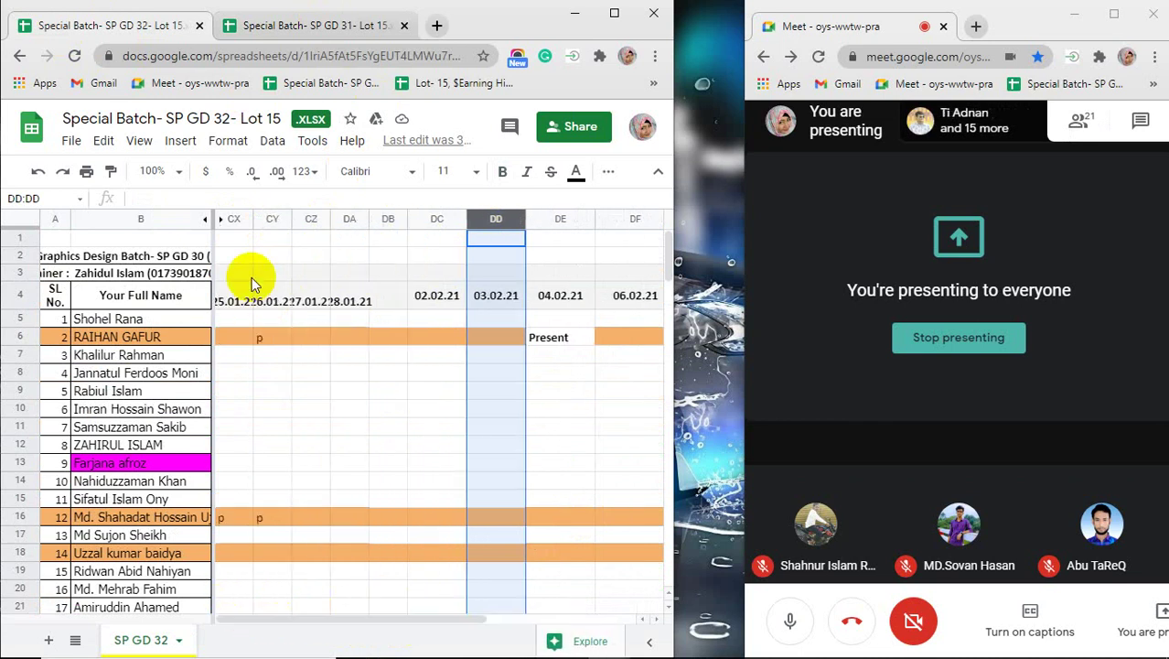
pyautogui.keyDown('shift'); pyautogui.click(232, 219); pyautogui.keyUp('shift')
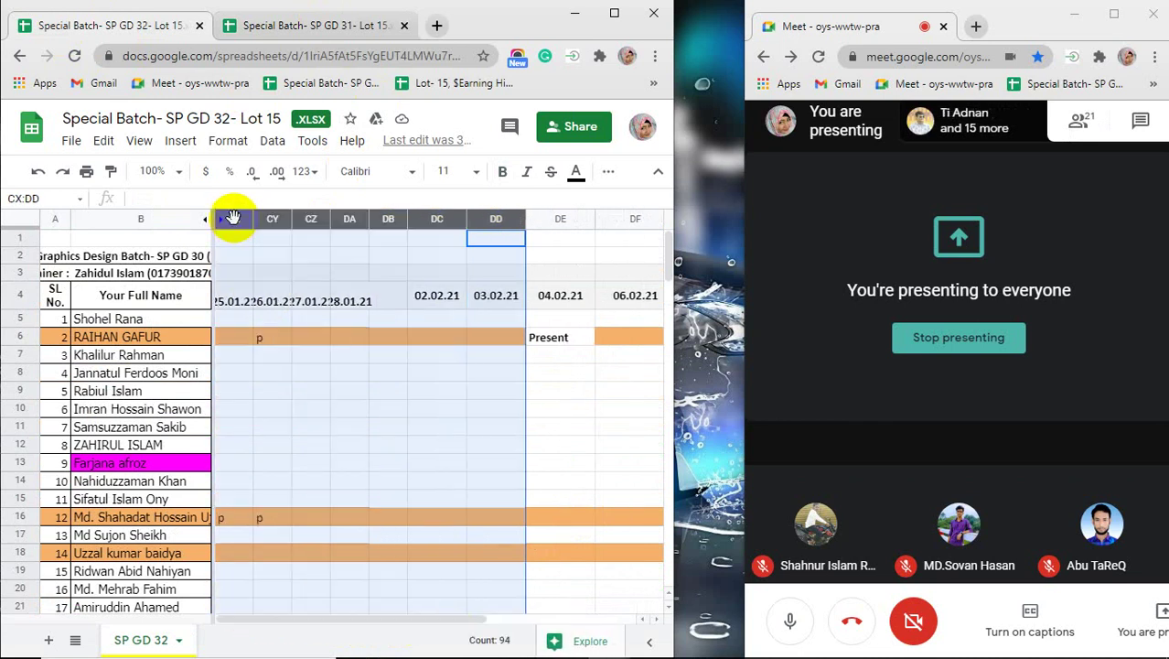
pyautogui.rightClick(234, 221)
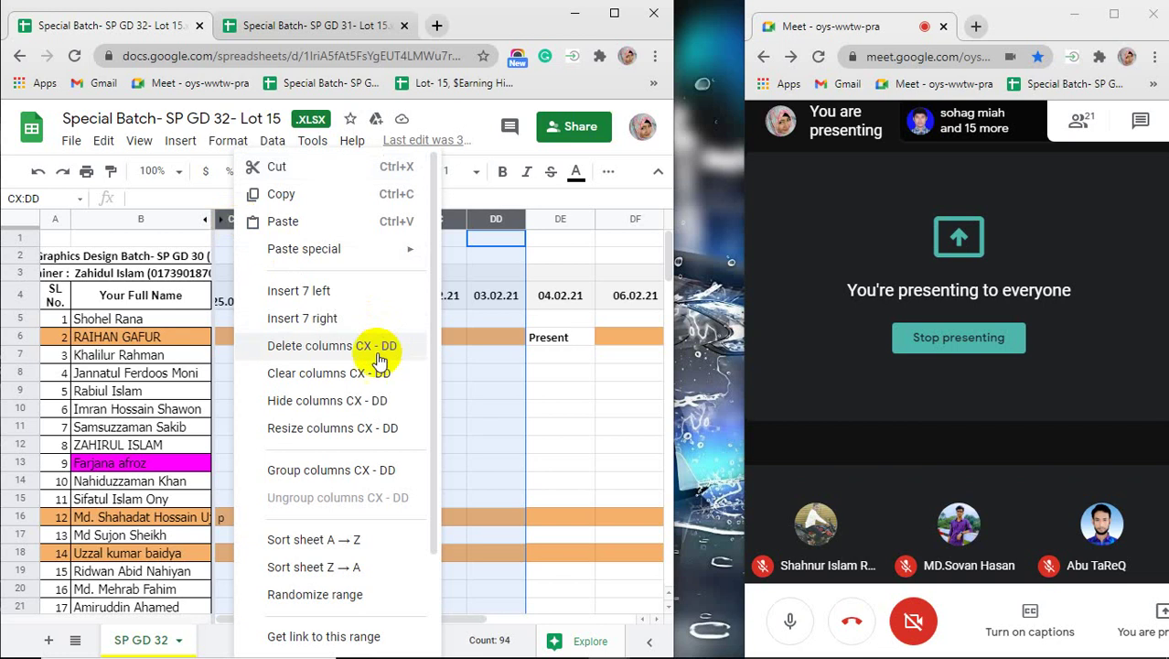
pyautogui.click(316, 403)
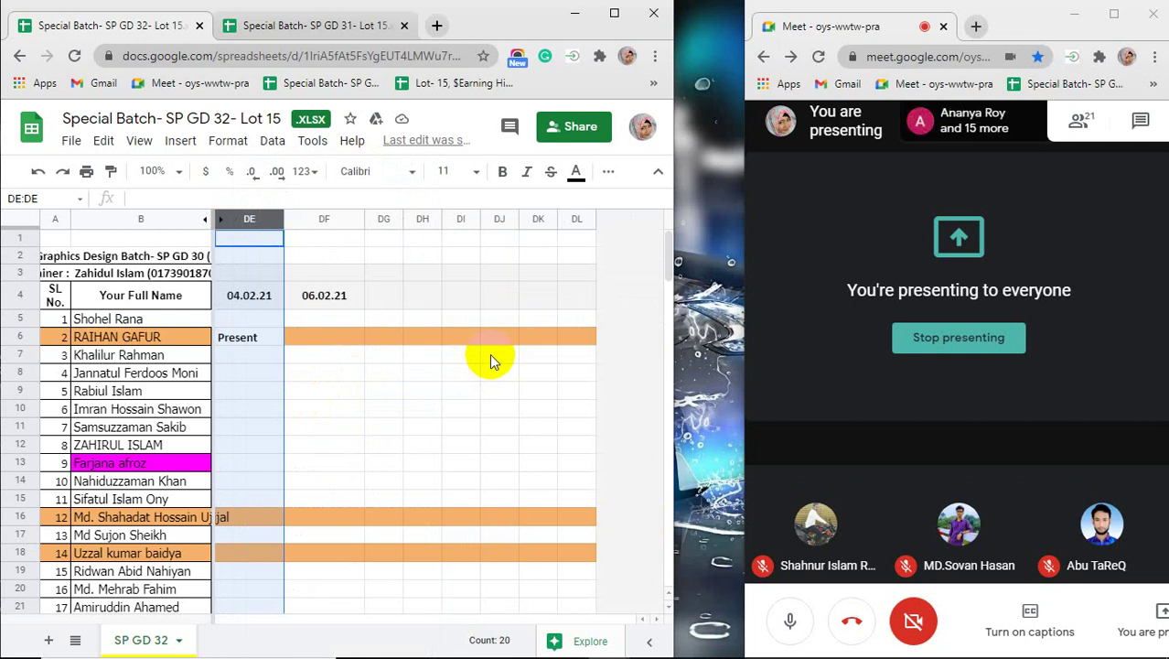
# Look through the SP GD 32 attendance entries and view the SP GD 40 sheet of the SP GD 31 workbook
pyautogui.scroll(-15, 309, 505)
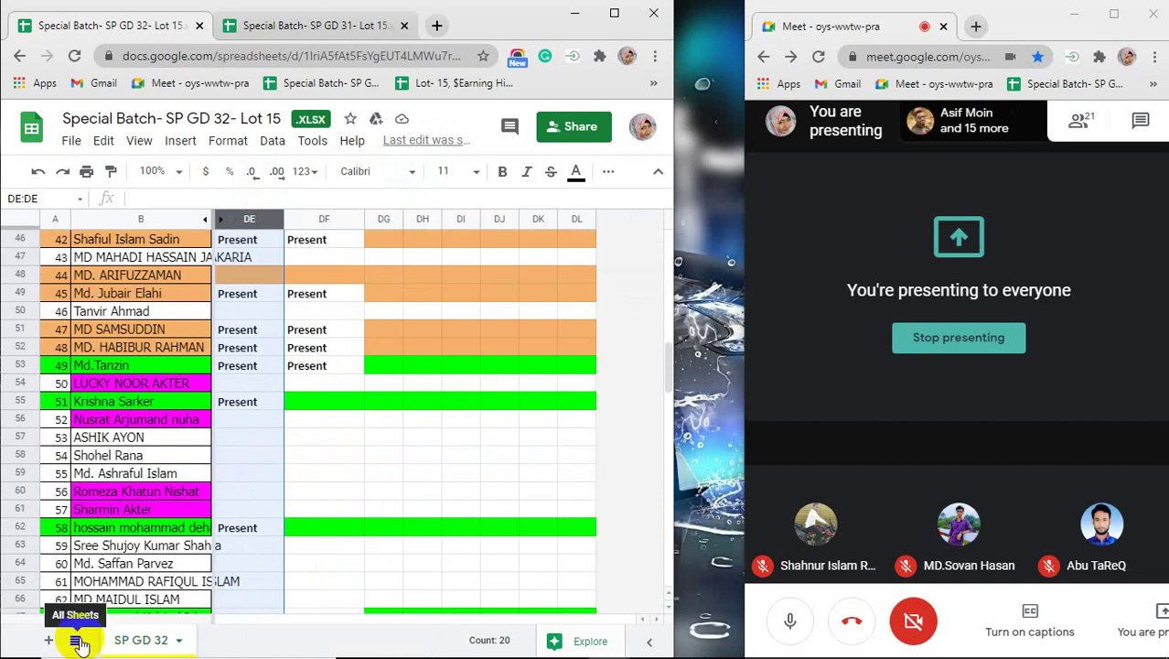
pyautogui.click(311, 25)
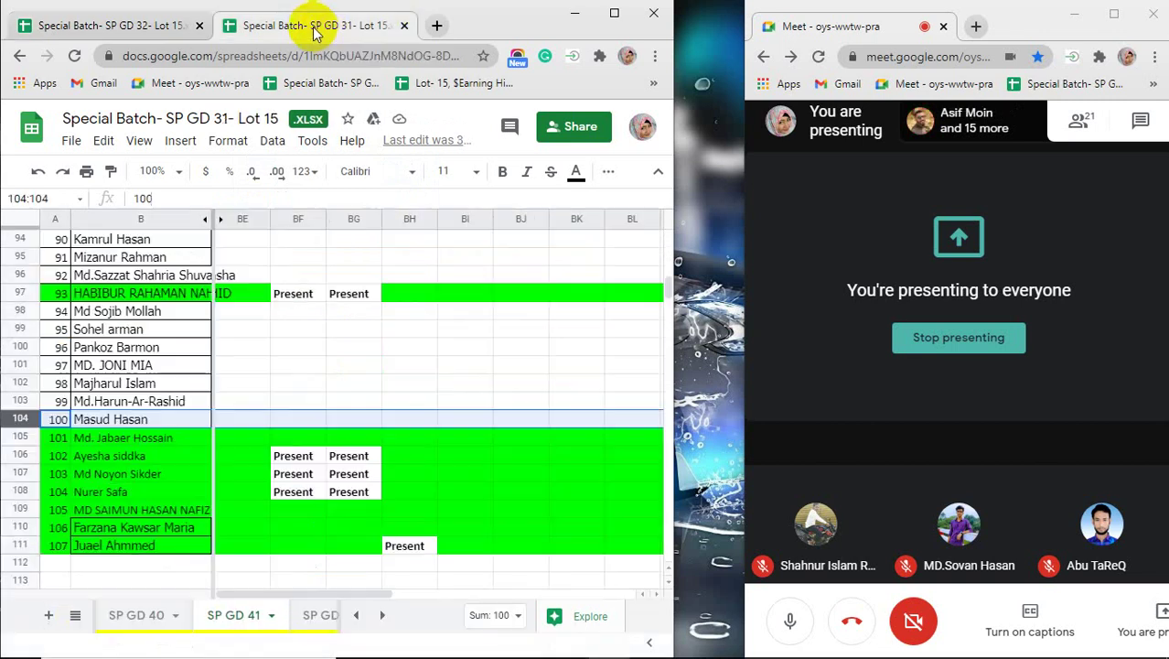
pyautogui.click(139, 615)
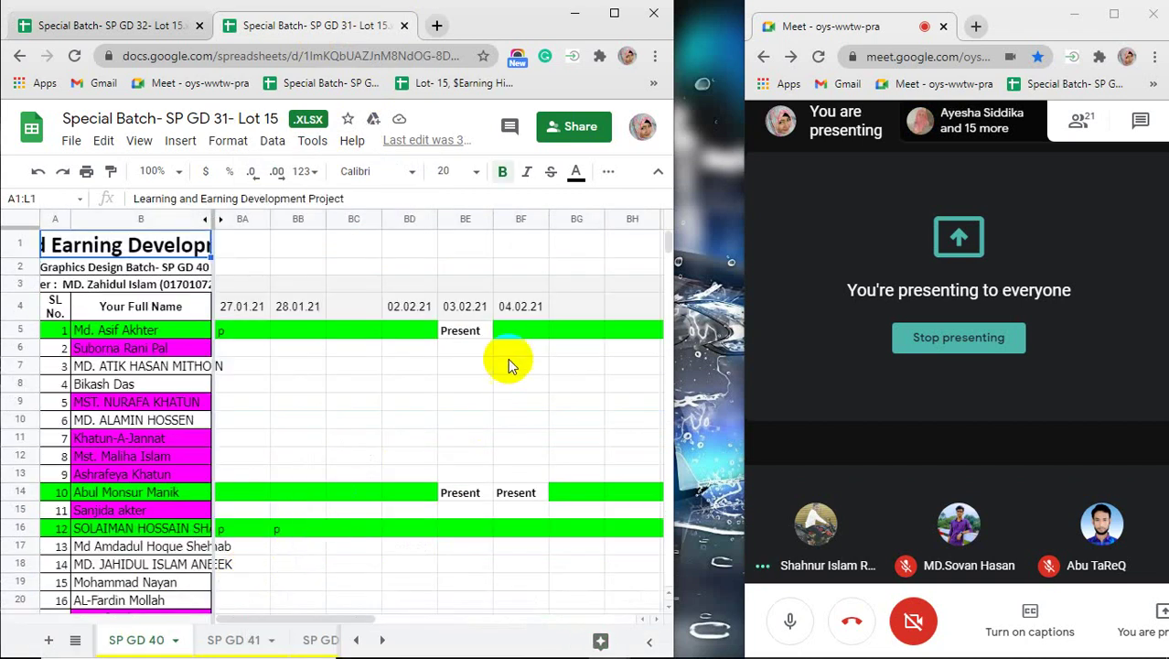
# Copy the date 06.02.21 from cell DF4 of the SP GD 32 sheet and return to the SP GD 40 sheet
pyautogui.click(132, 6)
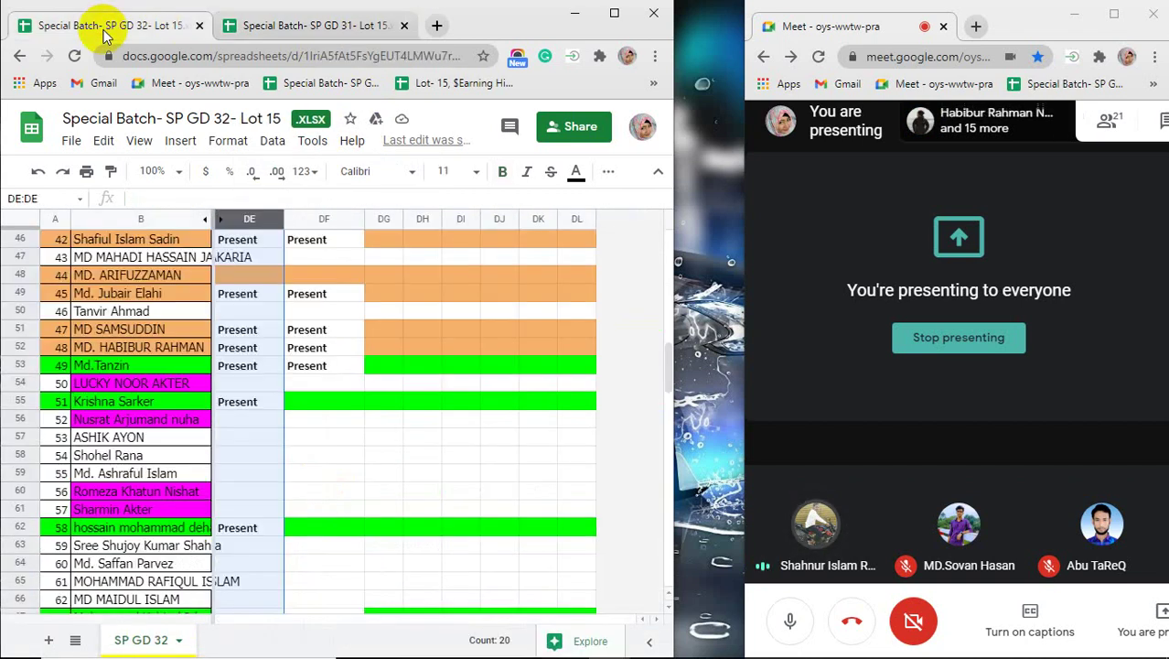
pyautogui.scroll(15, 530, 384)
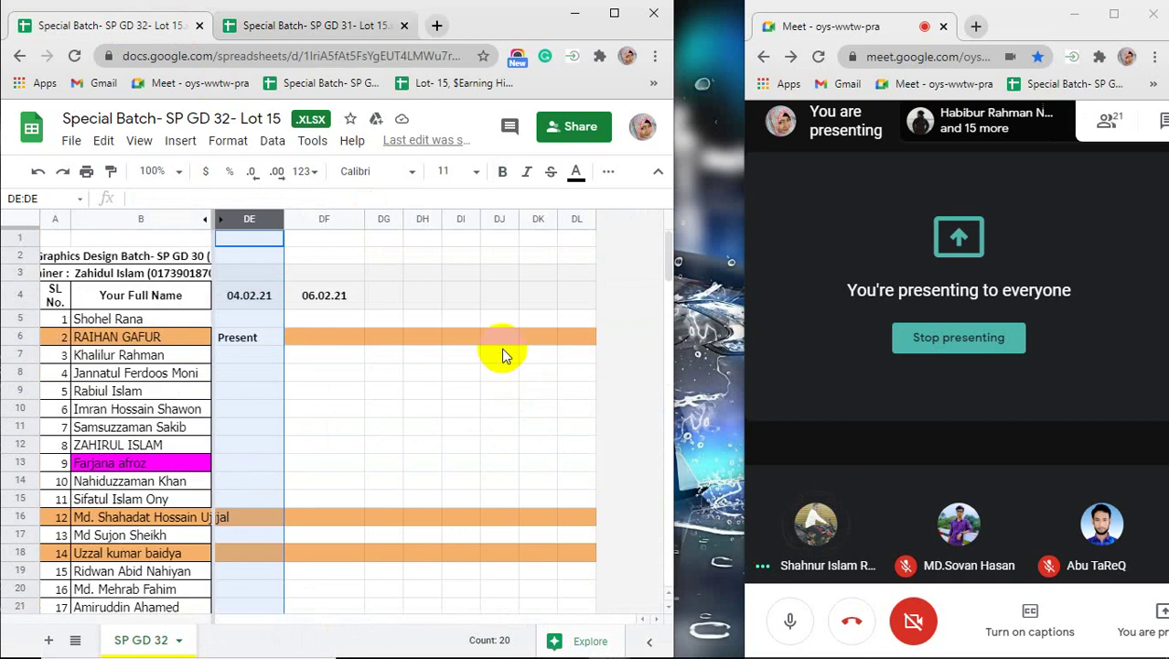
pyautogui.click(342, 297)
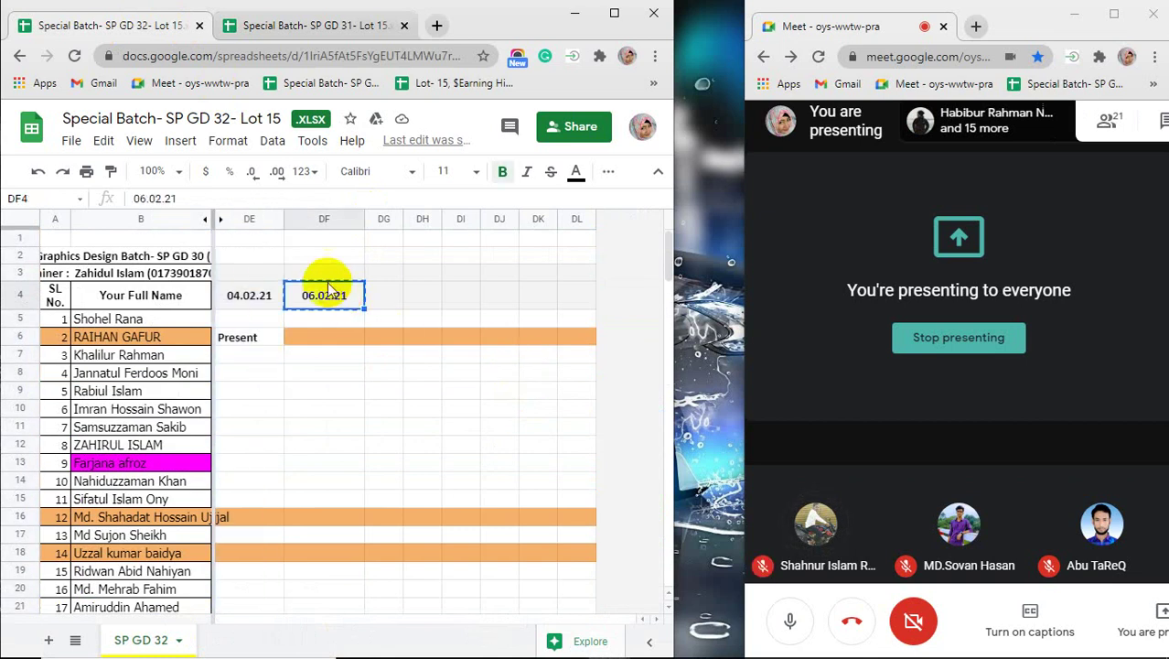
pyautogui.click(308, 25)
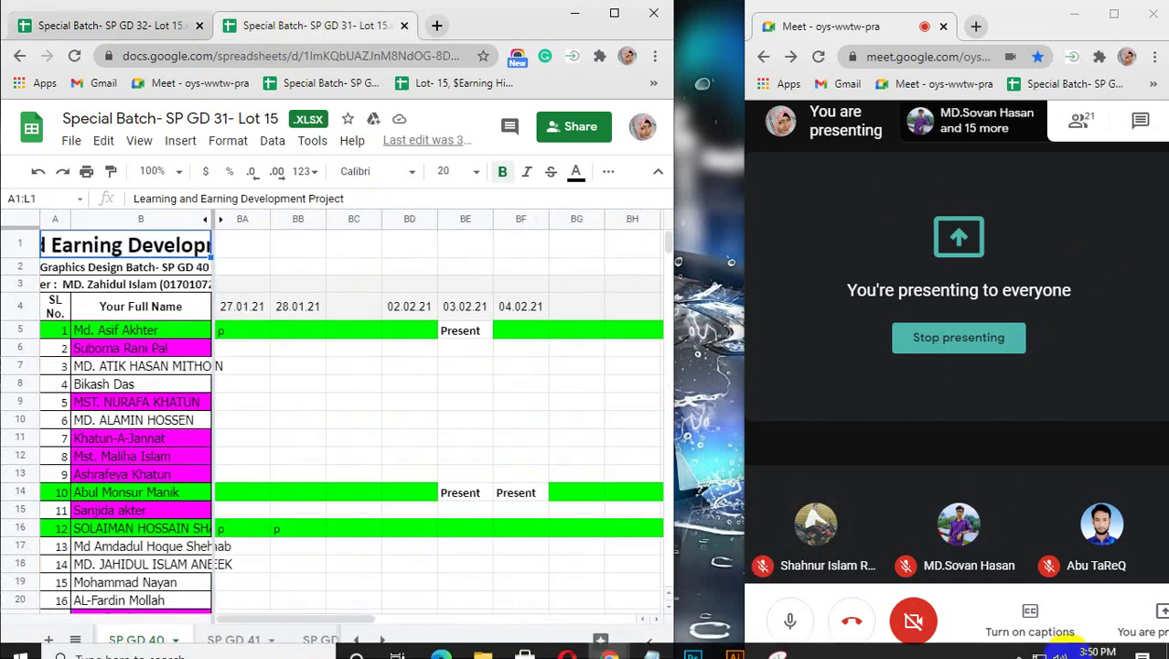
# Maximize the Meet window and switch to WhatsApp to look through the LEDP SP GD 40 & 41 group chat
pyautogui.click(1018, 641)
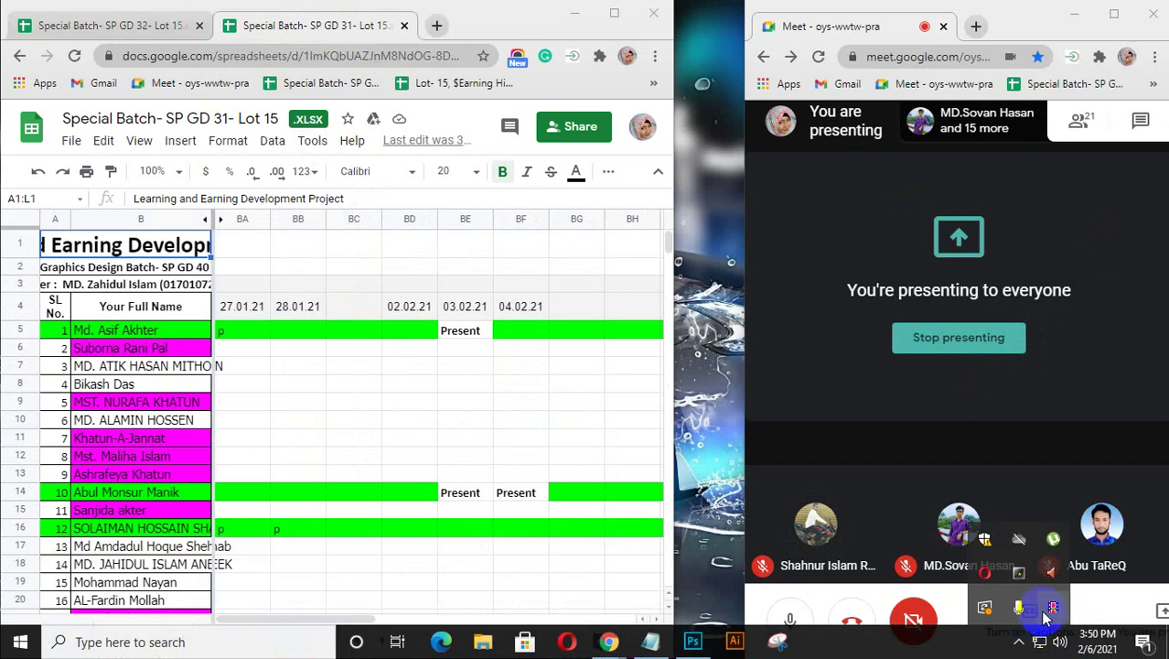
pyautogui.click(1113, 14)
pyautogui.moveTo(505, 652)
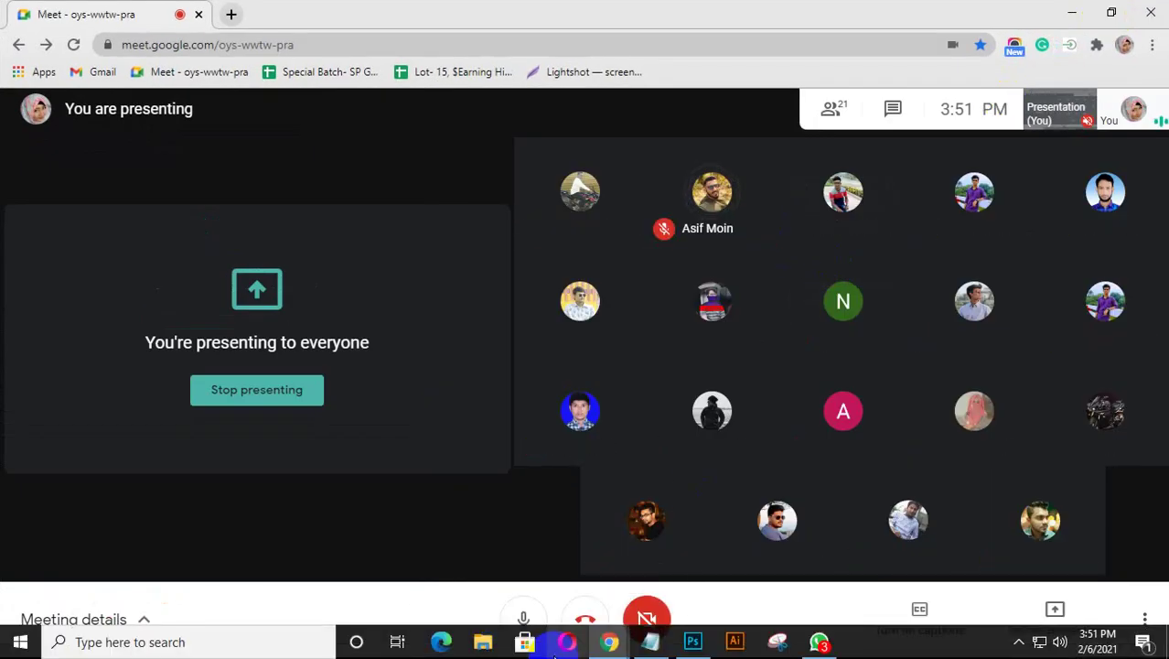
pyautogui.click(817, 645)
pyautogui.scroll(-2, 620, 418)
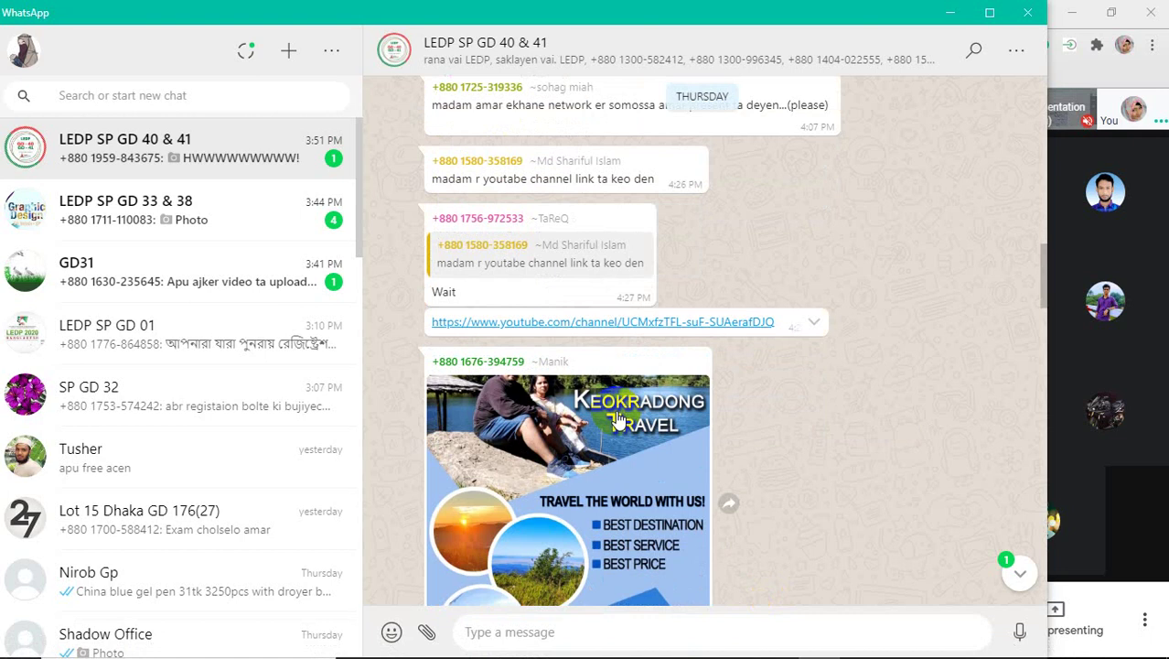
# Look through the Thursday messages of the LEDP SP GD 40 & 41 chat and view the Keokradong Travel flyer full size
pyautogui.scroll(-2, 637, 515)
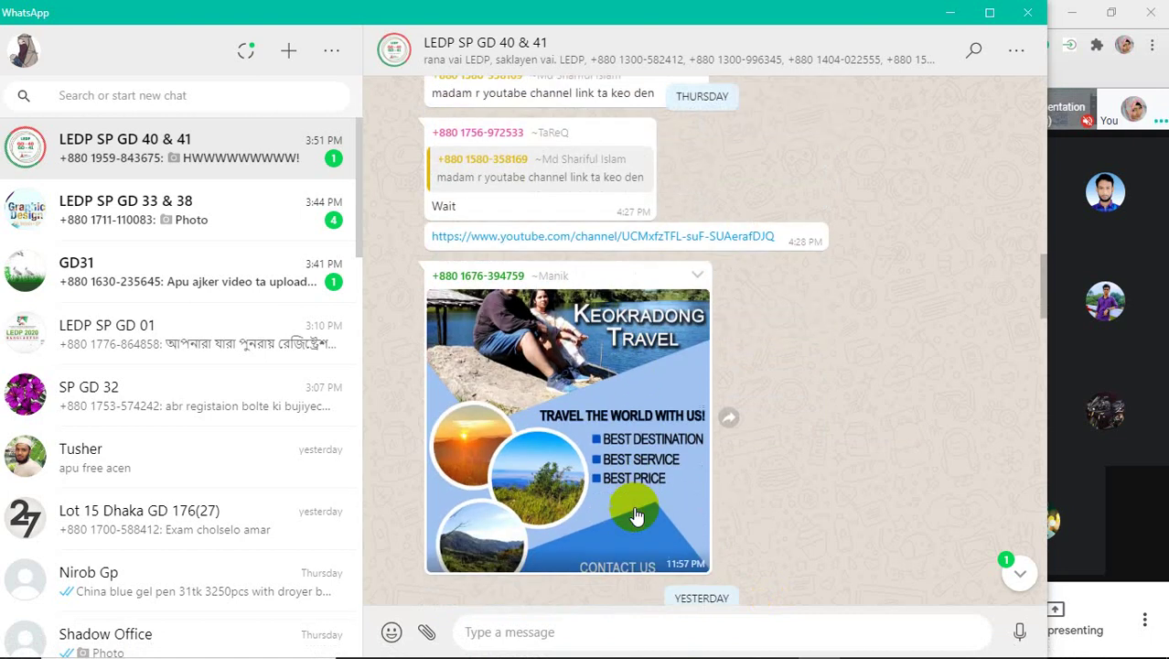
pyautogui.scroll(6, 637, 515)
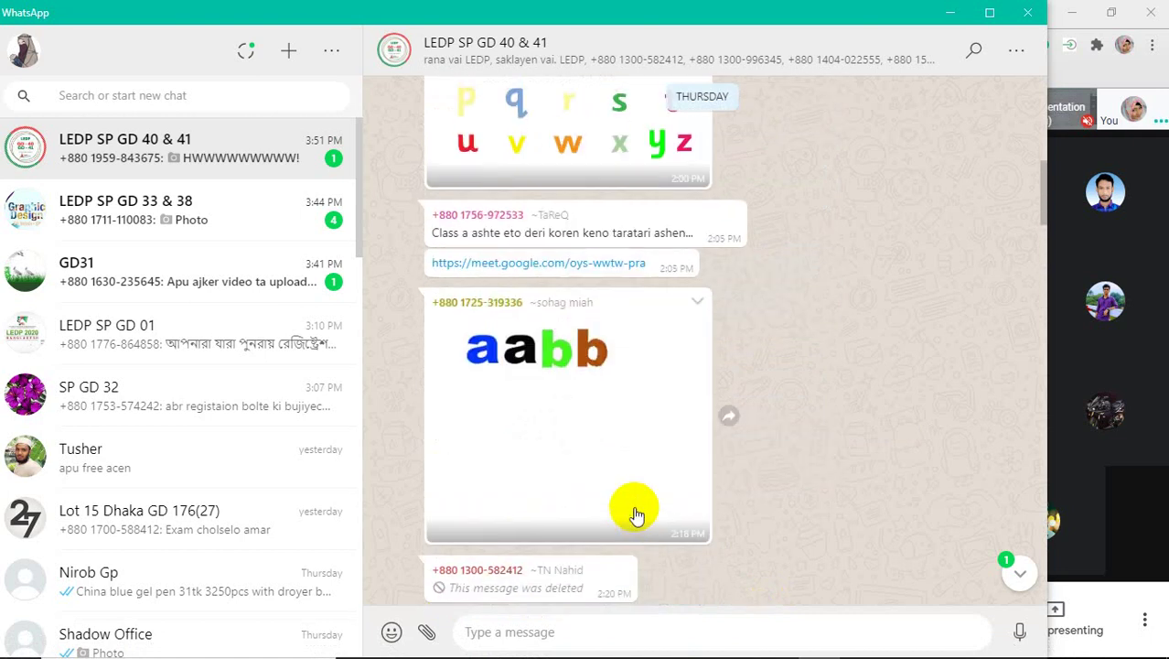
pyautogui.scroll(3, 637, 515)
pyautogui.scroll(-15, 638, 515)
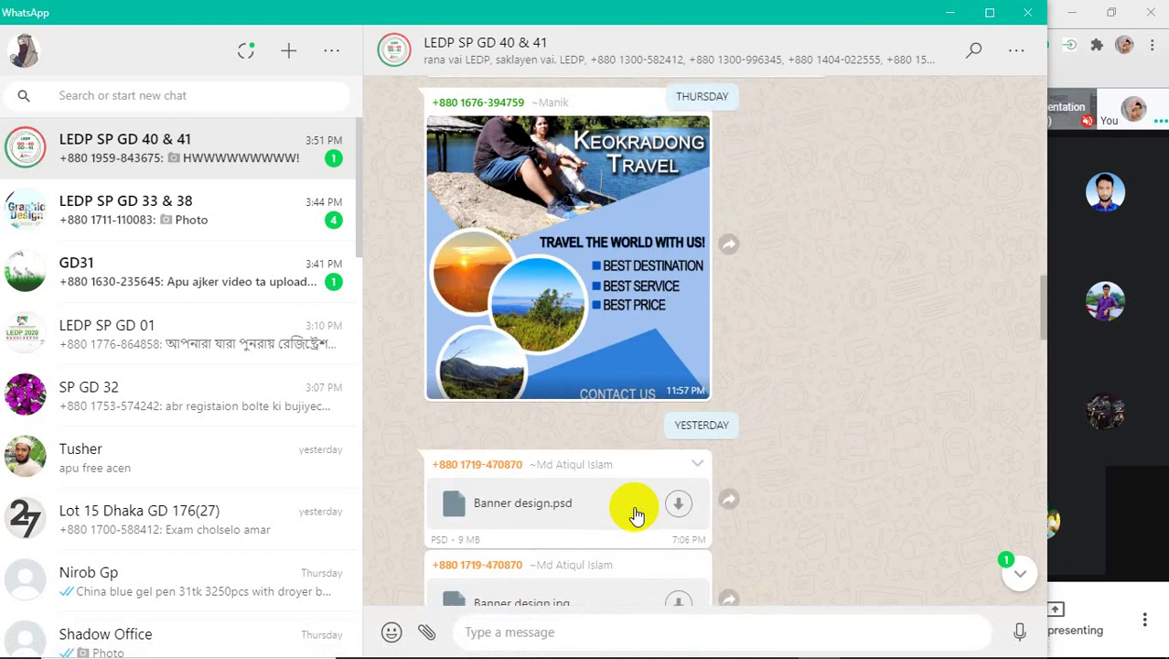
pyautogui.scroll(5, 636, 515)
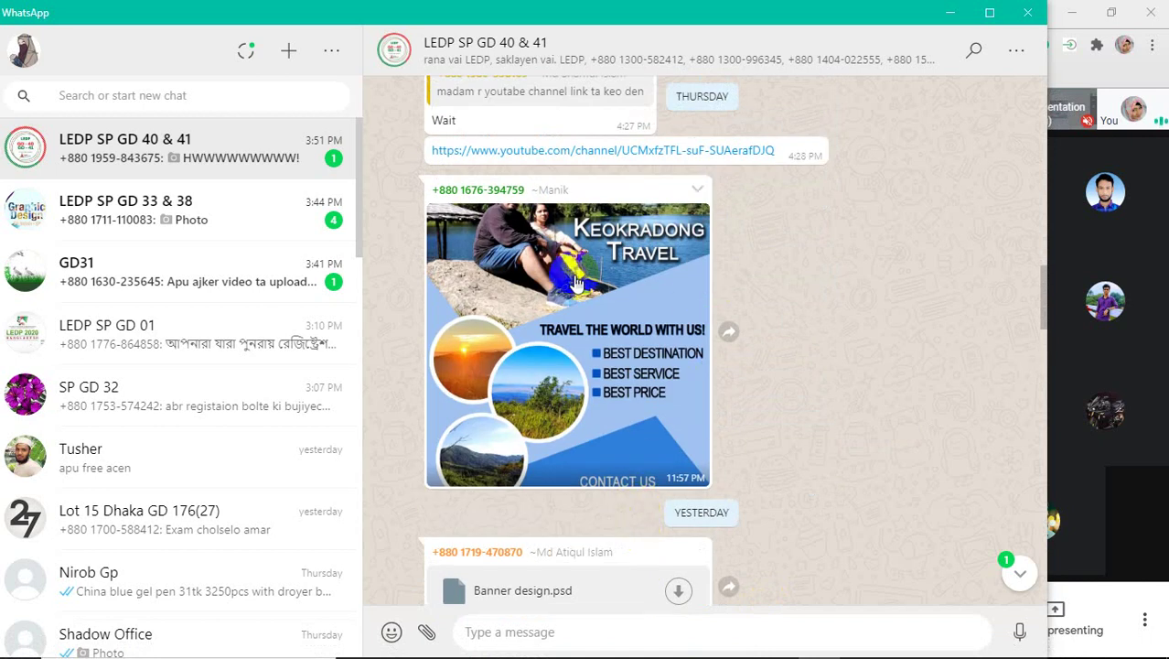
pyautogui.click(647, 395)
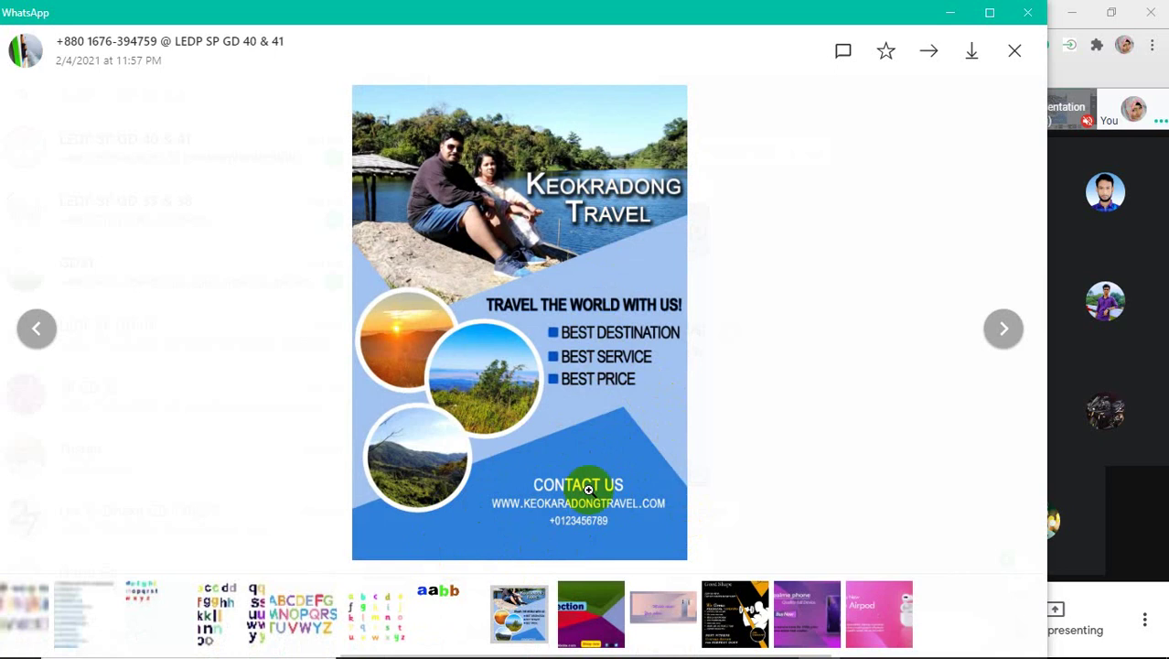
pyautogui.press('Escape')
# Check yesterday's shared banner files in the chat and view the Special Collection watch banner full size
pyautogui.scroll(-3, 588, 488)
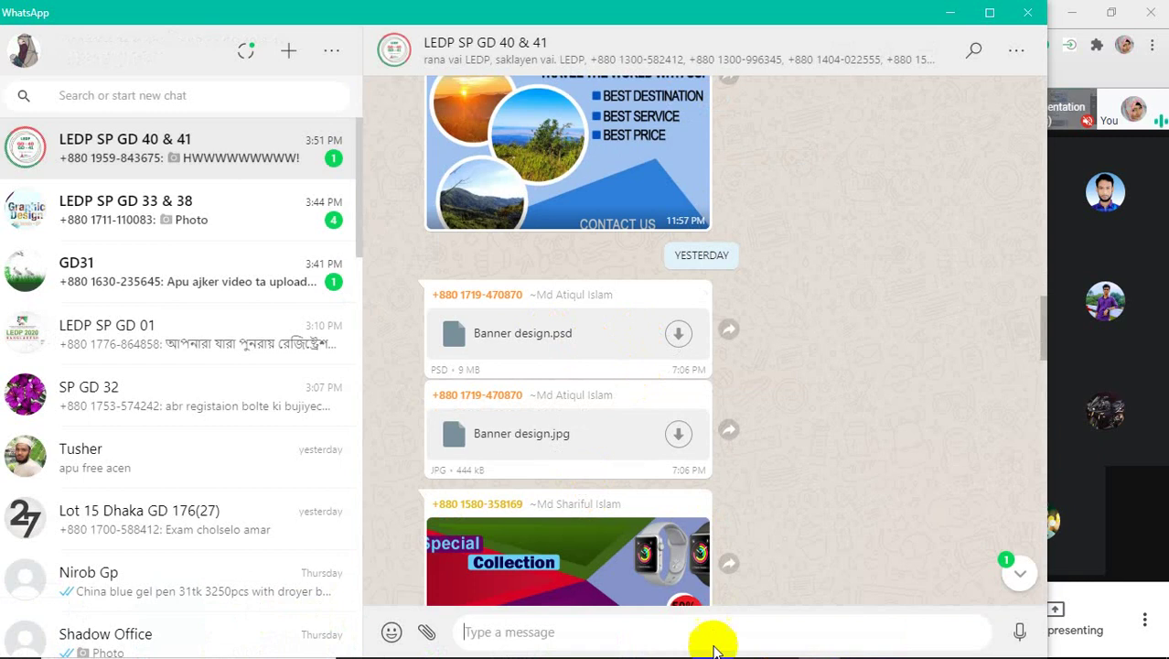
pyautogui.moveTo(717, 642)
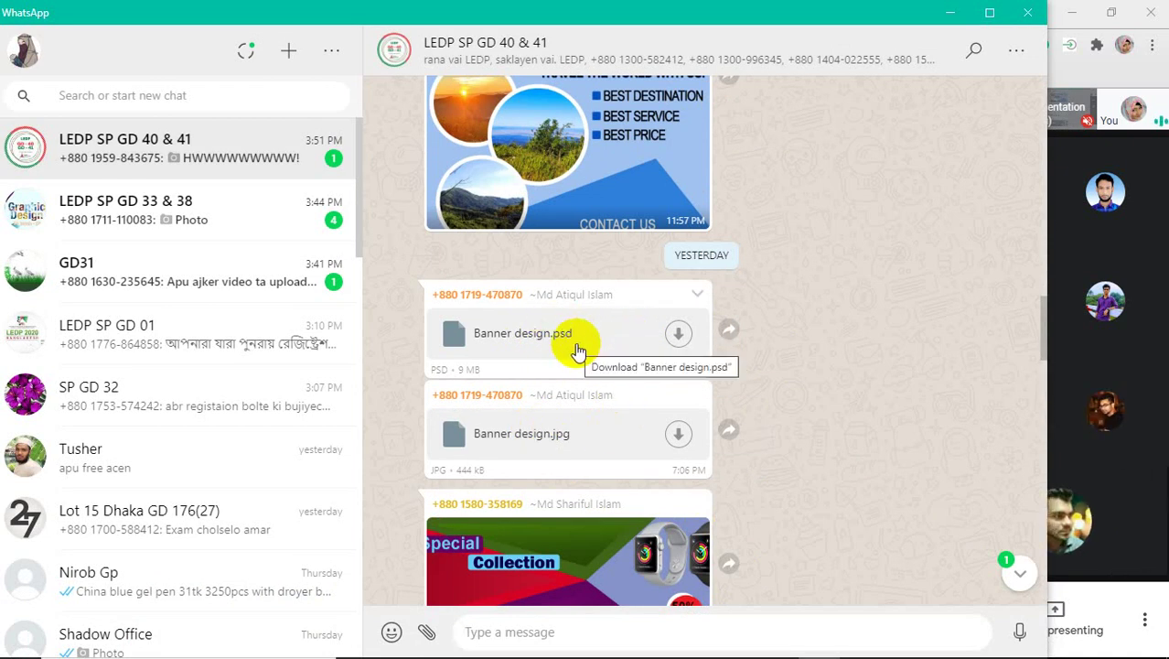
pyautogui.scroll(-2, 577, 350)
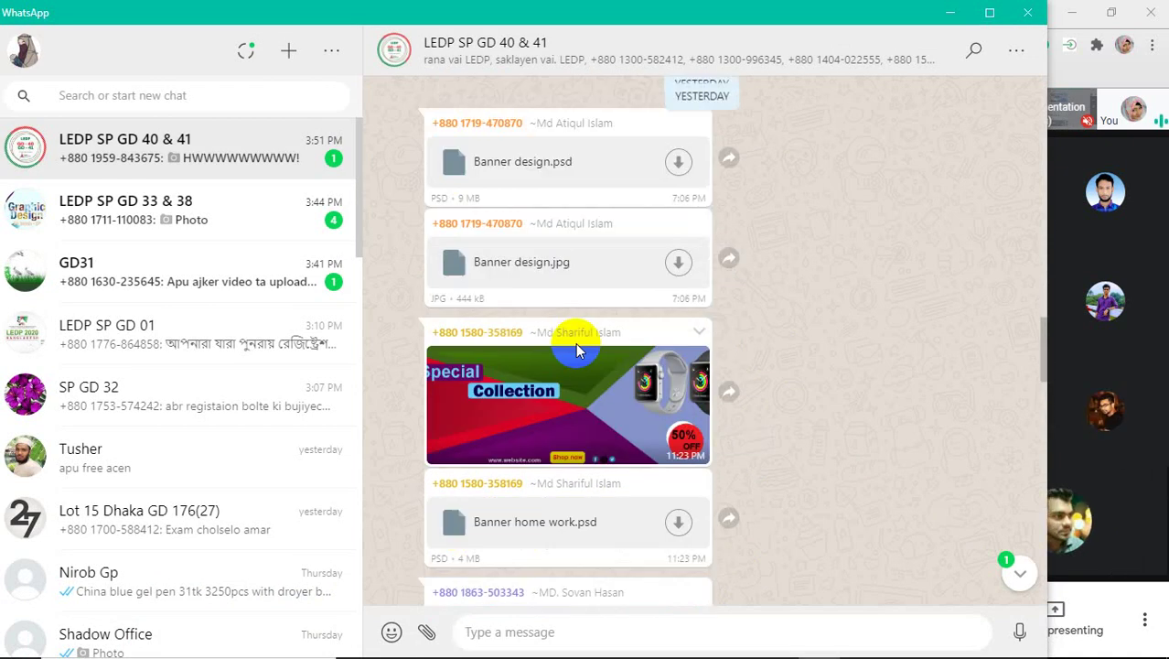
pyautogui.scroll(-1, 575, 344)
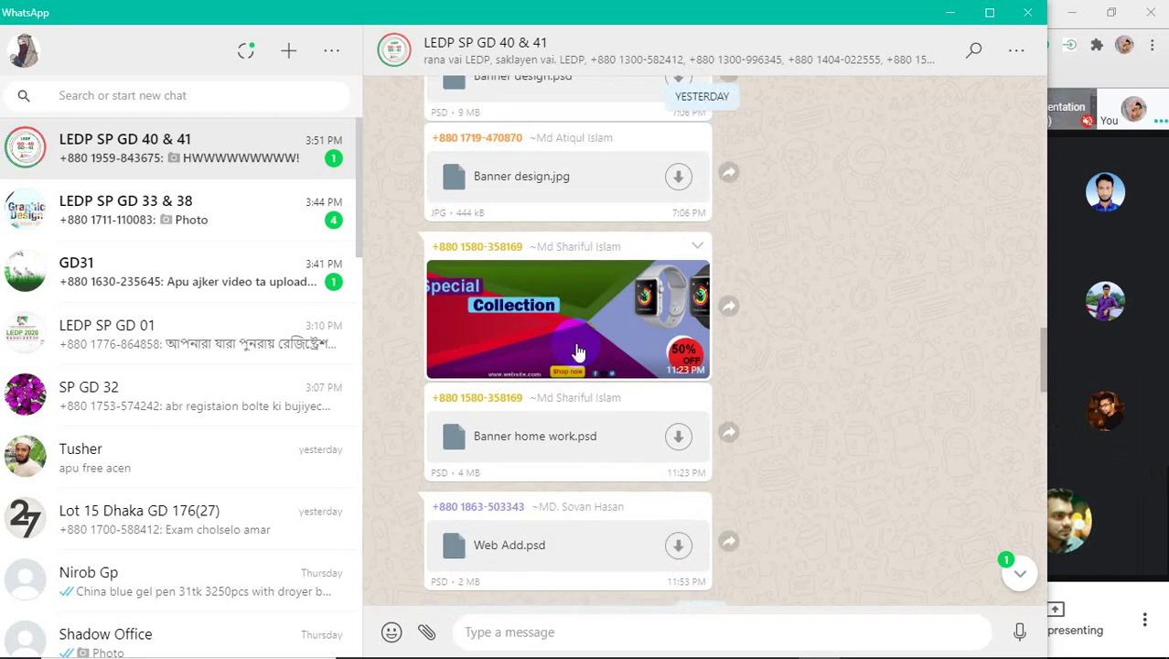
pyautogui.click(577, 303)
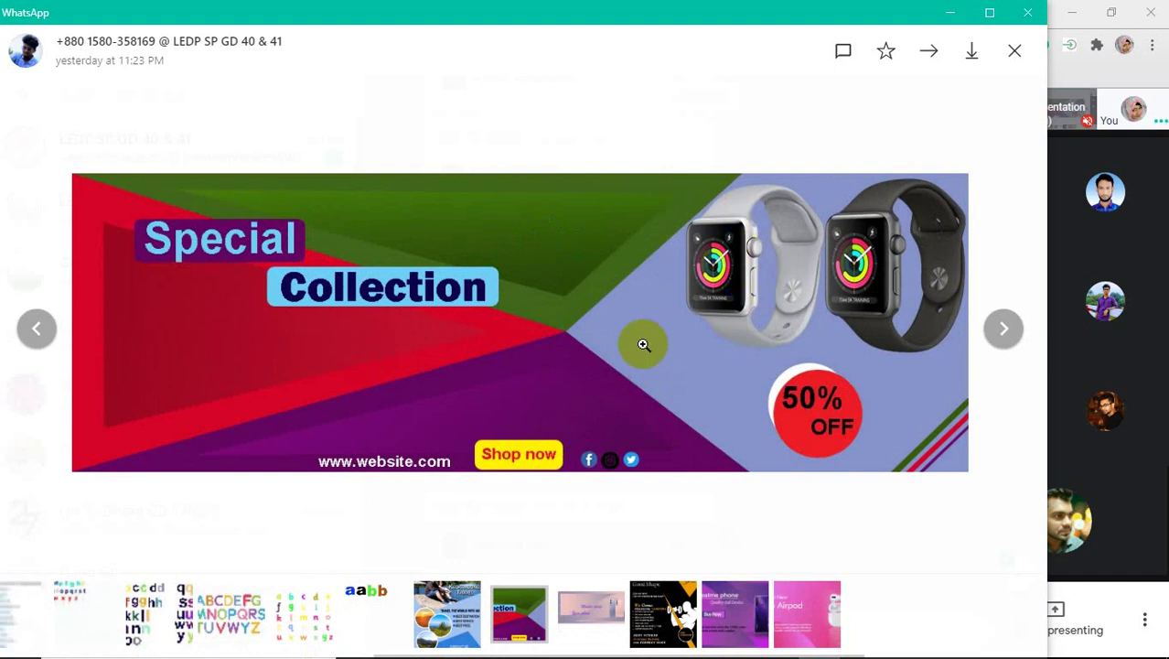
pyautogui.press('Escape')
# View today's Mobile shope banner full size and close the picture
pyautogui.scroll(-1, 643, 350)
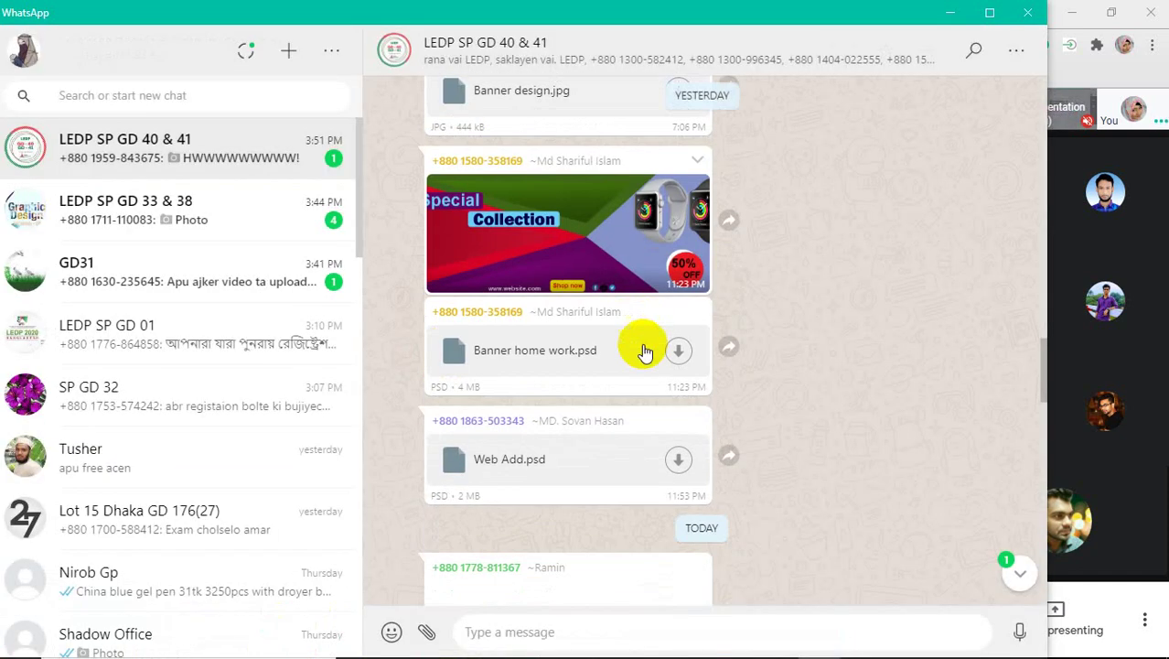
pyautogui.scroll(-3, 804, 450)
pyautogui.scroll(-1, 839, 462)
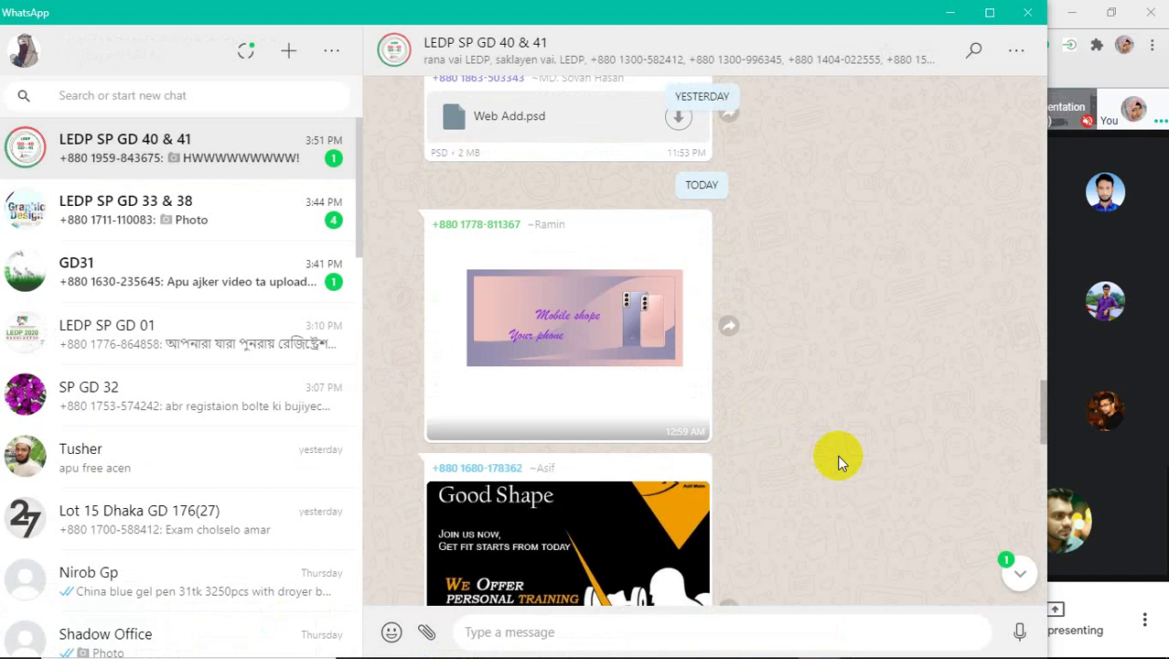
pyautogui.click(514, 327)
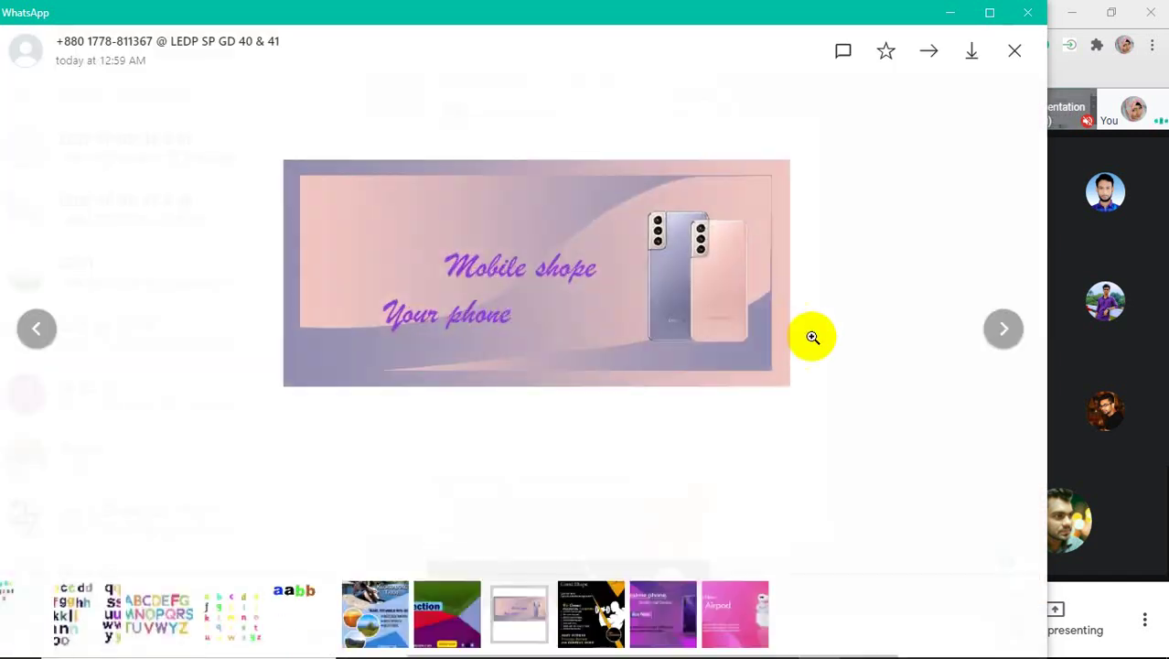
pyautogui.click(1016, 55)
# Open the Get Into Good Shape fitness flyer and inspect its artwork enlarged, returning it to full view
pyautogui.scroll(-3, 735, 326)
pyautogui.click(543, 295)
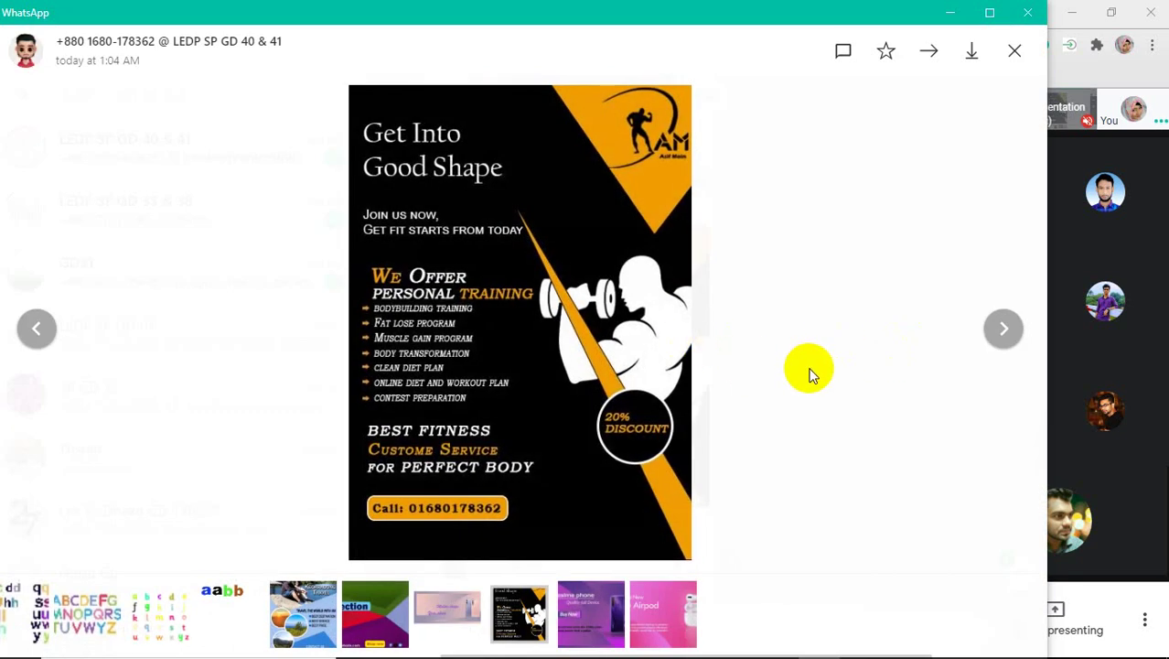
pyautogui.moveTo(430, 438)
pyautogui.mouseDown()
pyautogui.moveTo(495, 508)
pyautogui.moveTo(645, 500)
pyautogui.moveTo(668, 483)
pyautogui.moveTo(515, 222)
pyautogui.moveTo(666, 476)
pyautogui.mouseUp()
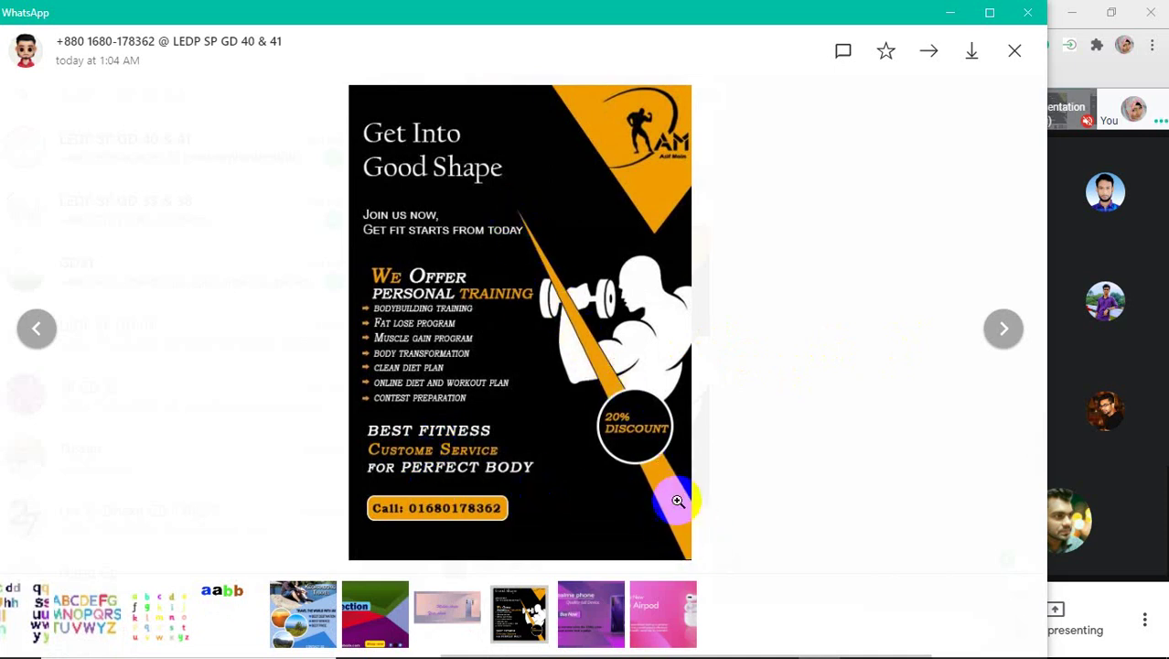
pyautogui.moveTo(607, 373); pyautogui.dragTo(683, 495)
pyautogui.click(655, 347)
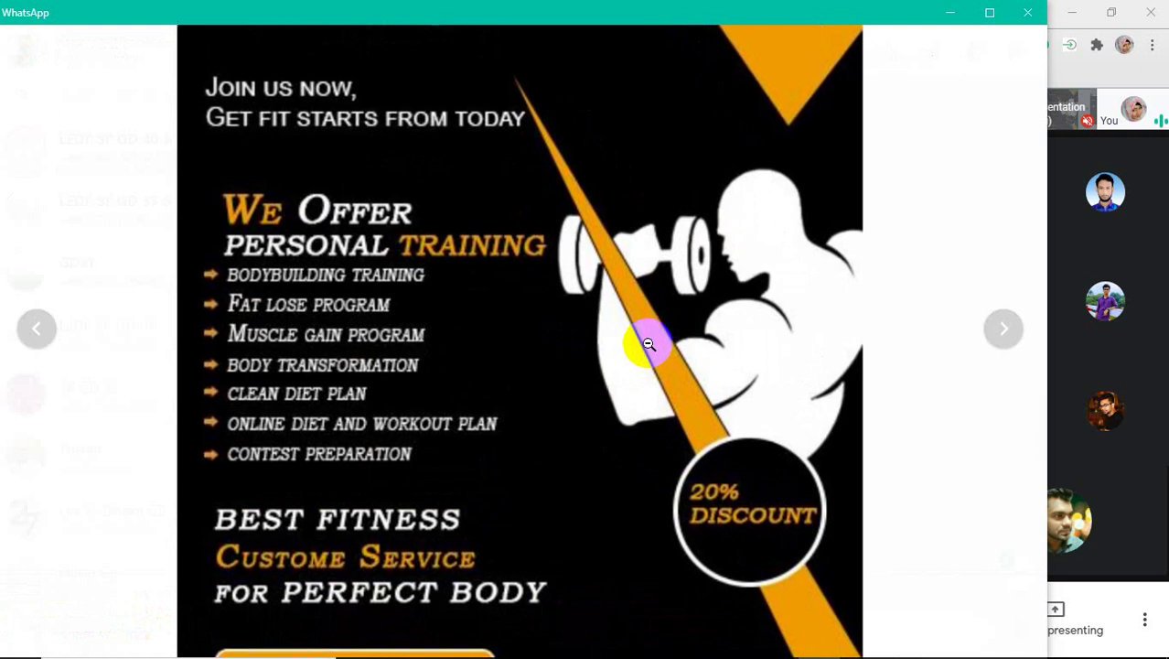
pyautogui.click(668, 288)
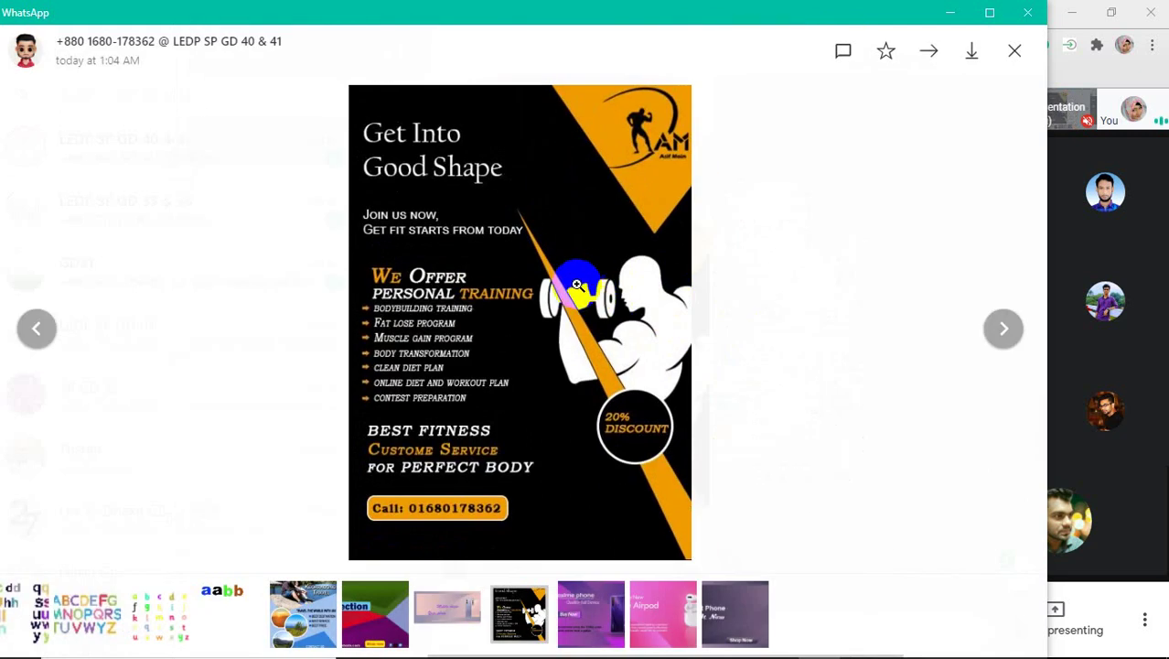
# Examine the dumbbell, the bodybuilder figure, the diagonal orange stripe and the discount circle on the fitness flyer
pyautogui.rightClick(614, 361)
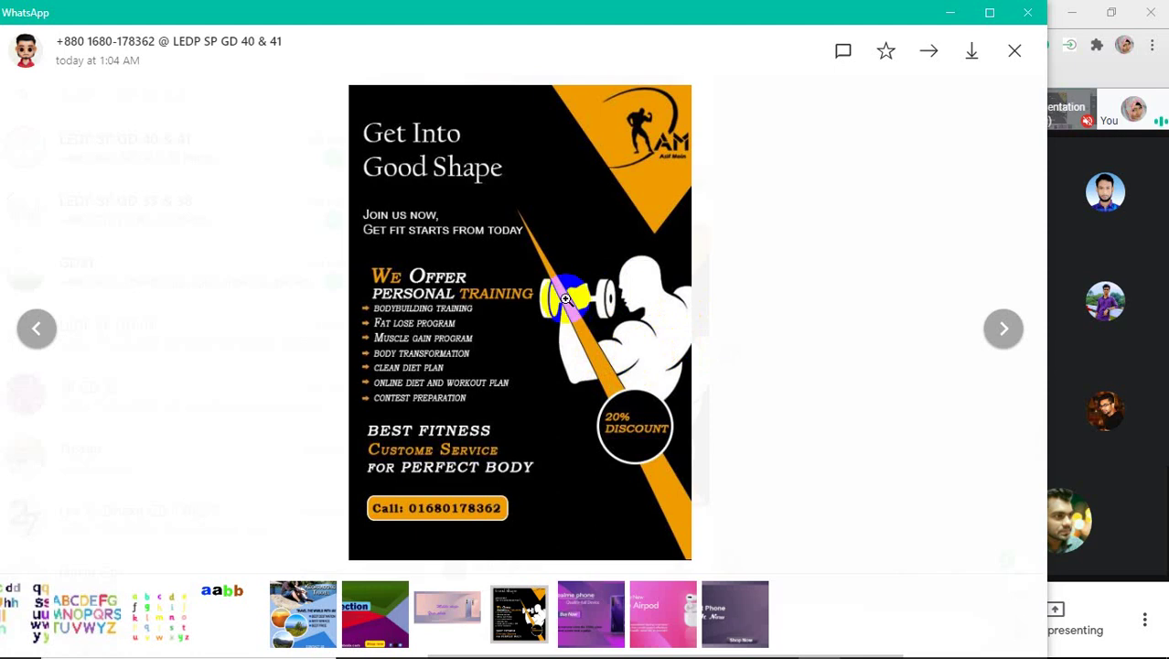
pyautogui.click(607, 338)
pyautogui.click(586, 369)
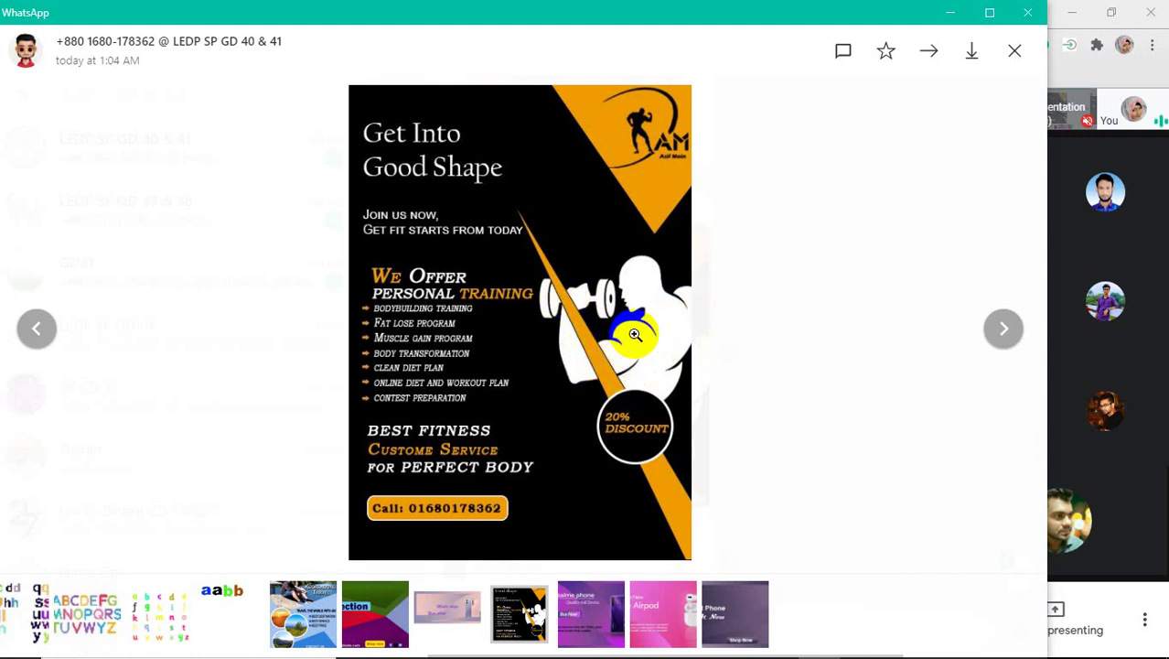
pyautogui.click(623, 373)
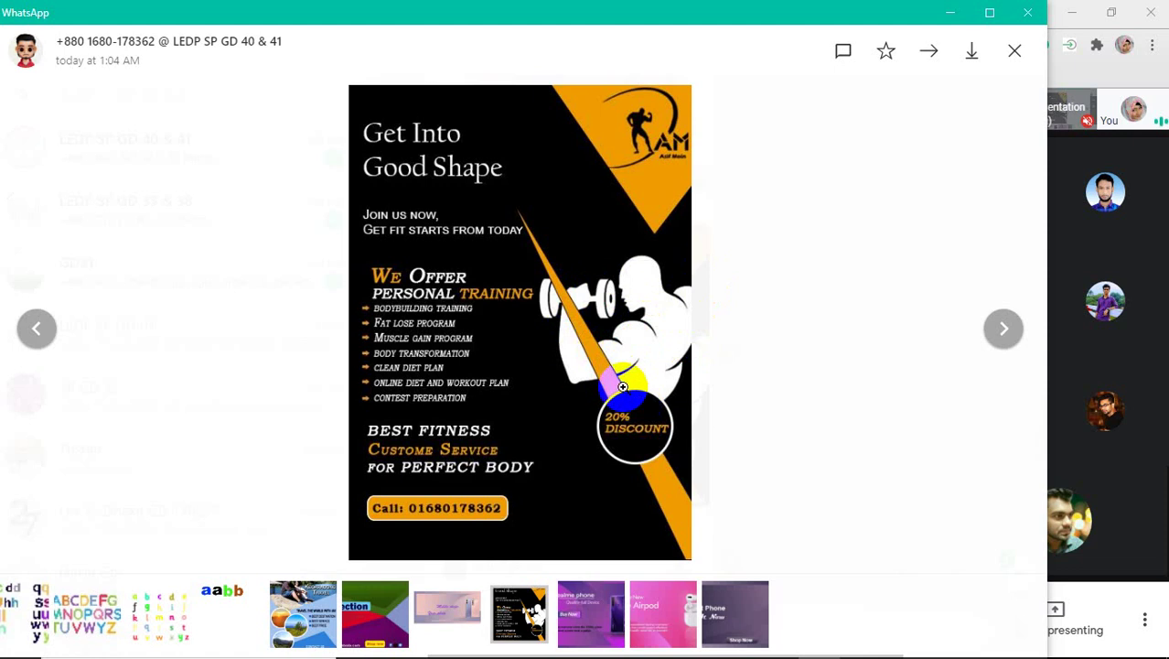
pyautogui.click(640, 409)
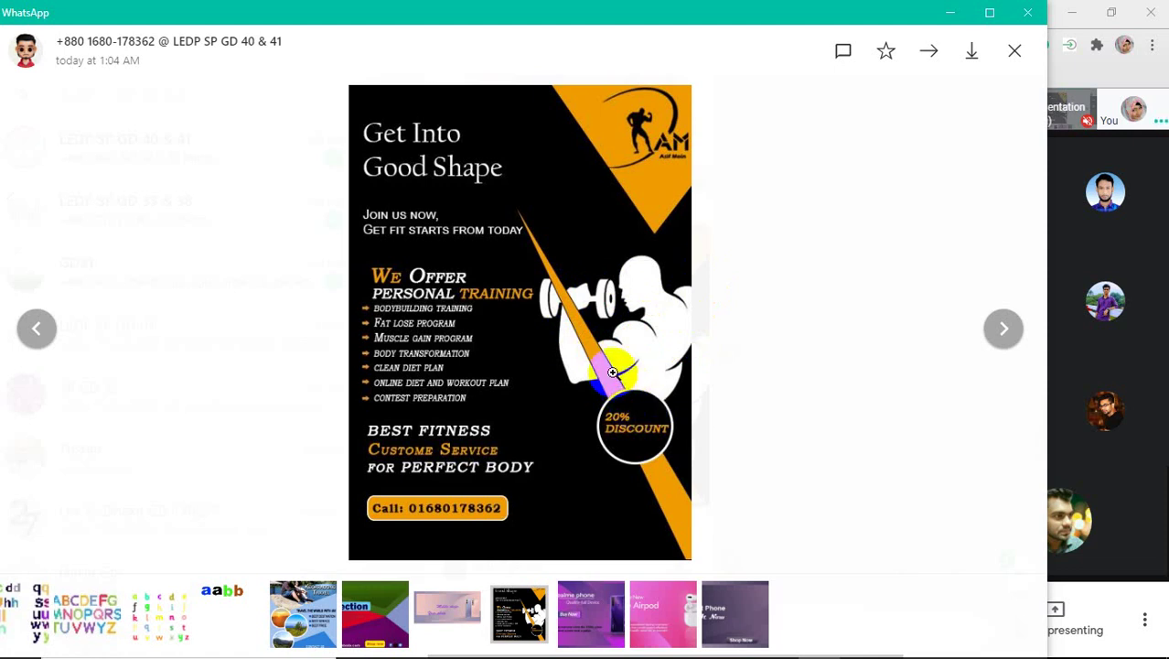
pyautogui.click(639, 396)
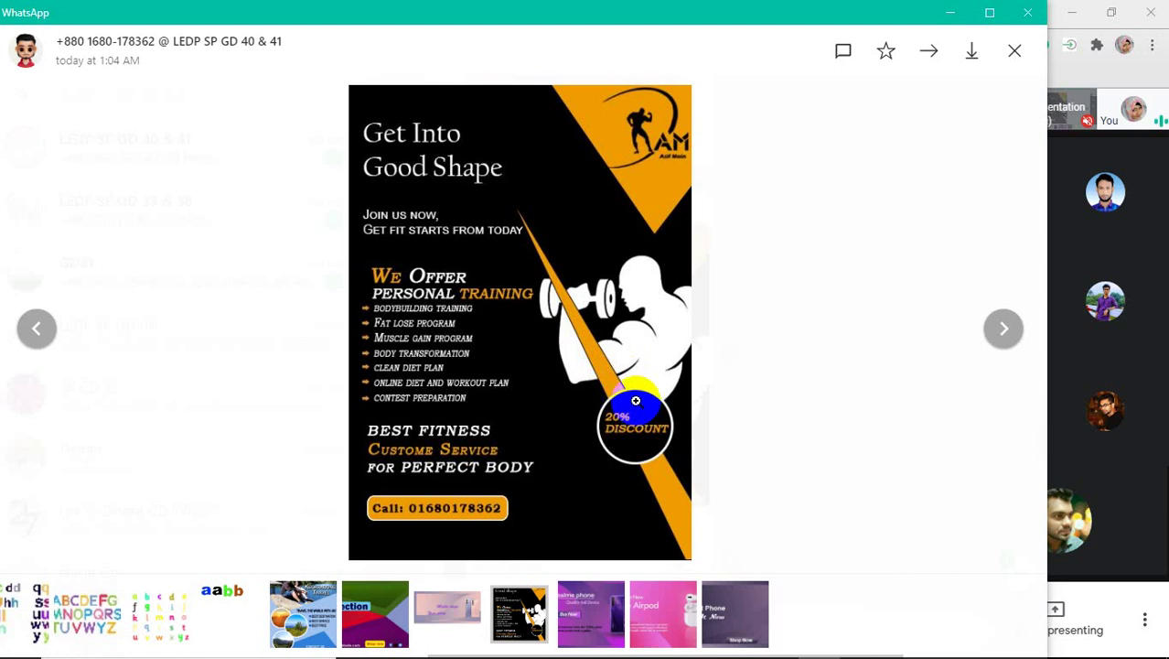
pyautogui.click(545, 296)
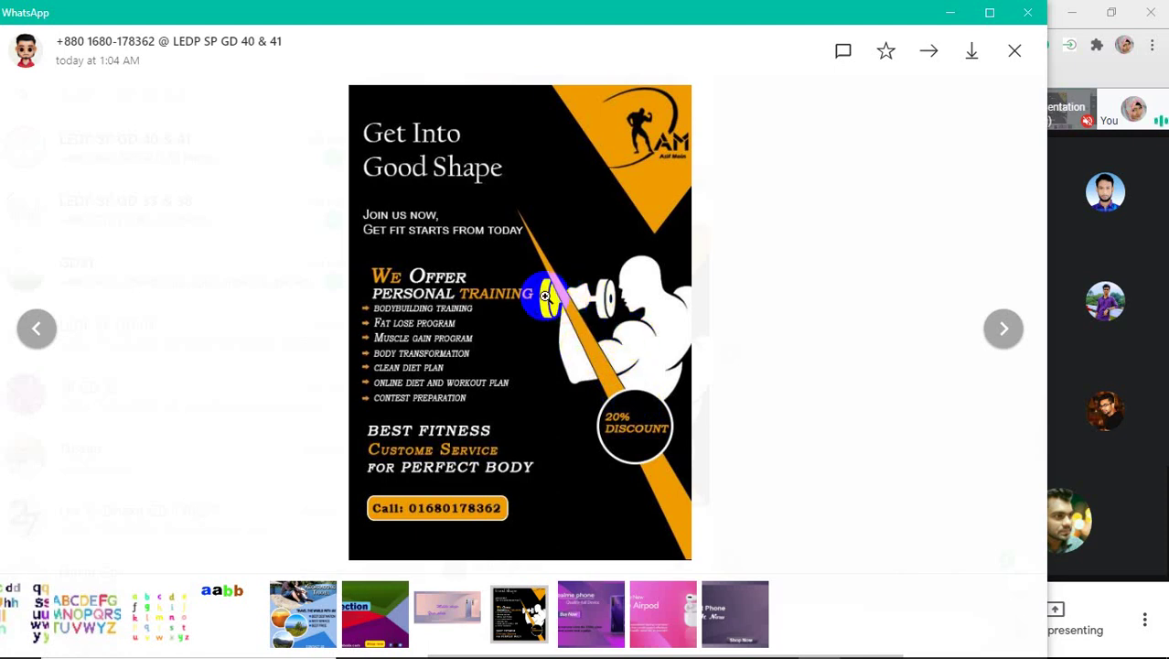
pyautogui.click(593, 308)
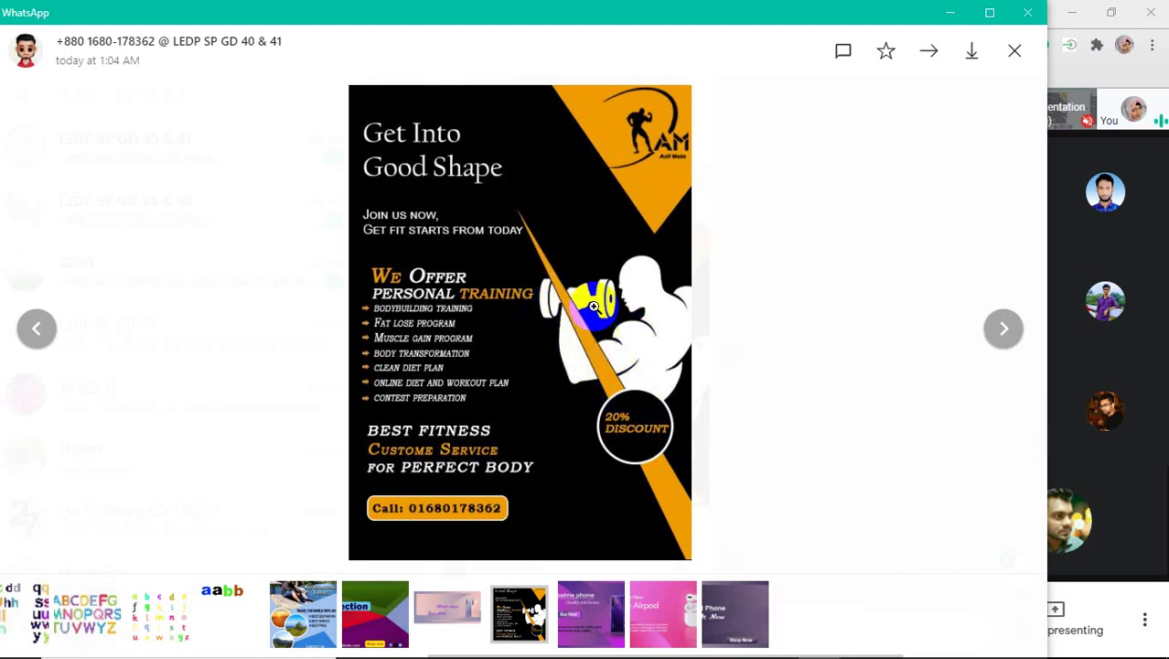
pyautogui.click(573, 274)
pyautogui.click(640, 361)
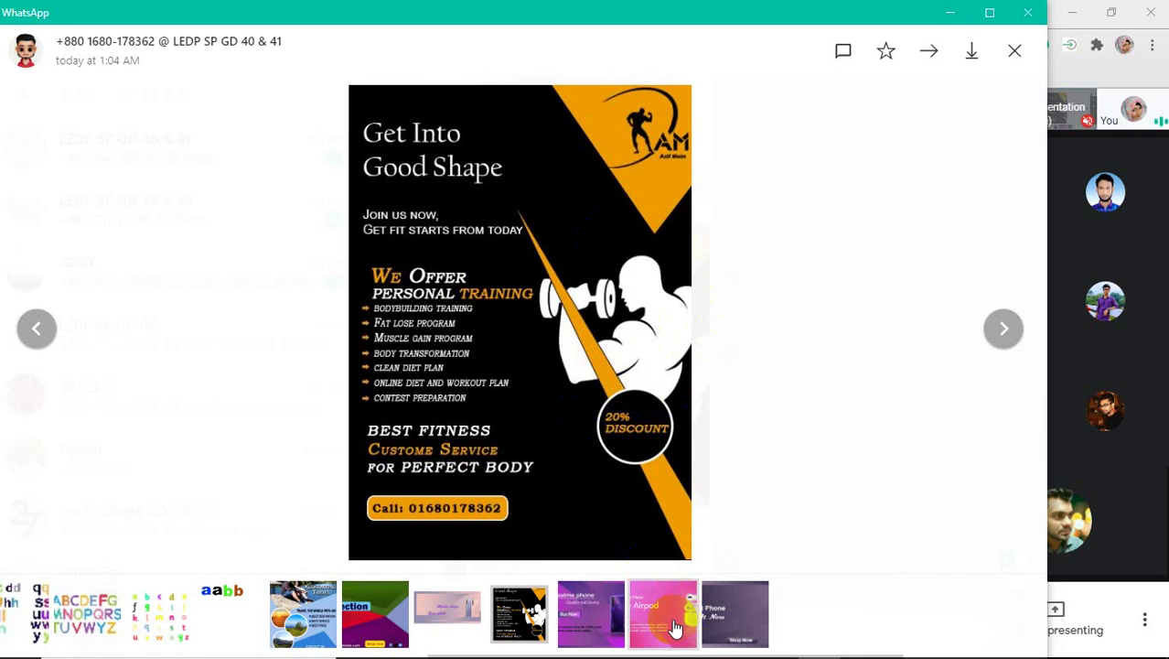
# View the New Realme phone and Apple Airpod banners and return to the Meet window
pyautogui.click(604, 622)
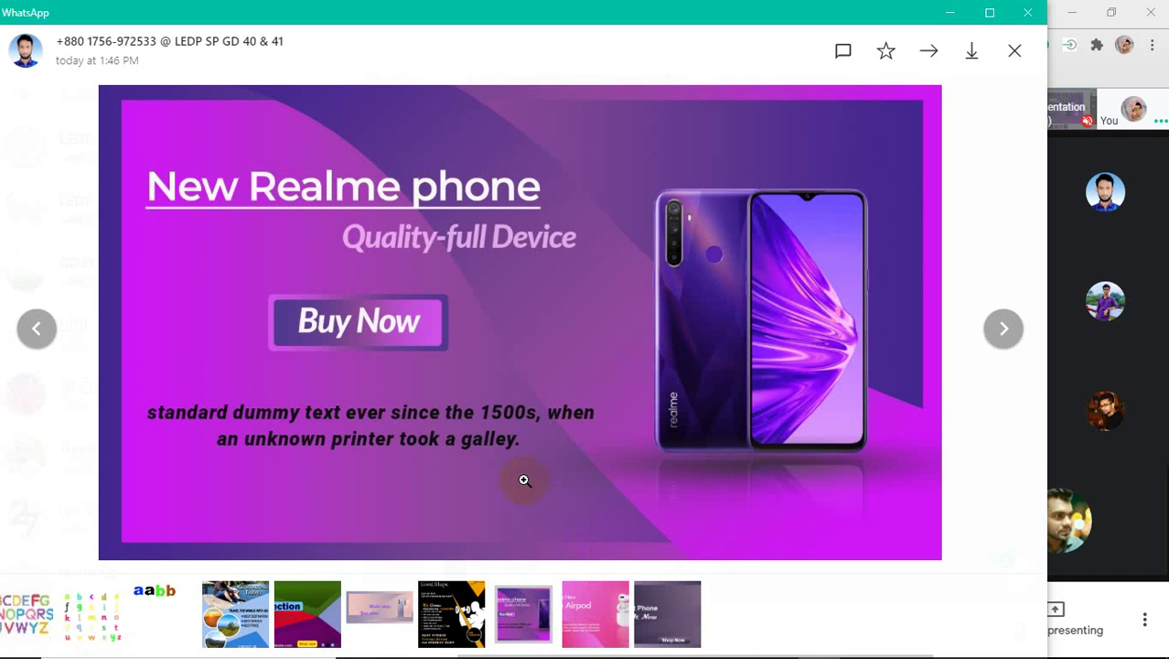
pyautogui.click(600, 621)
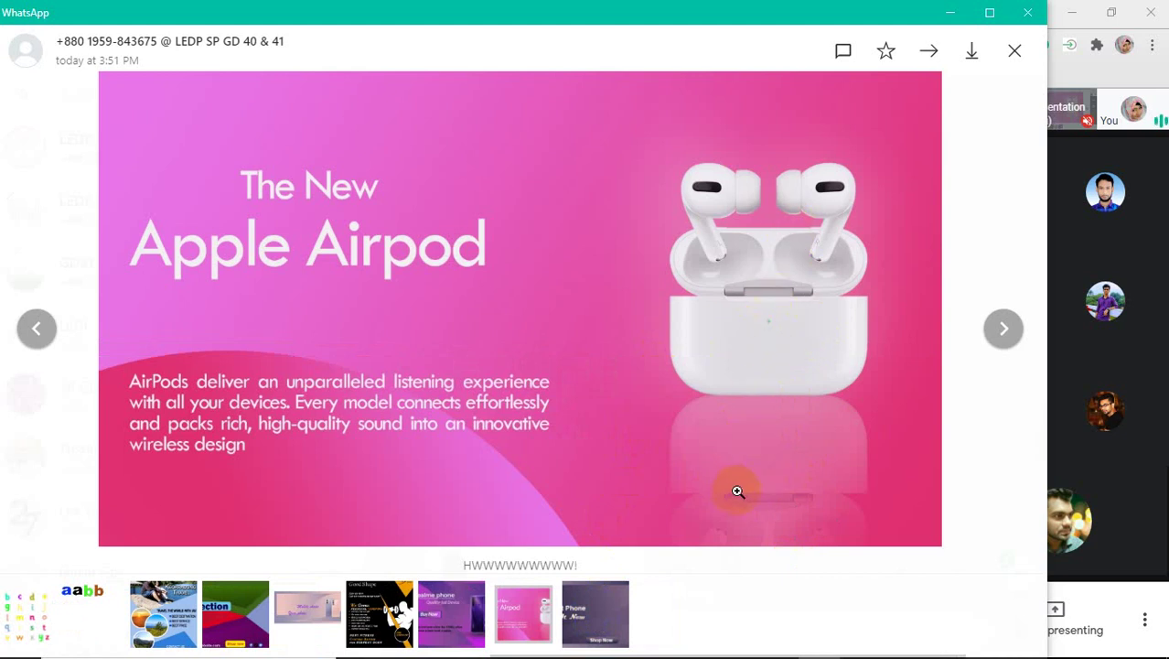
pyautogui.click(649, 648)
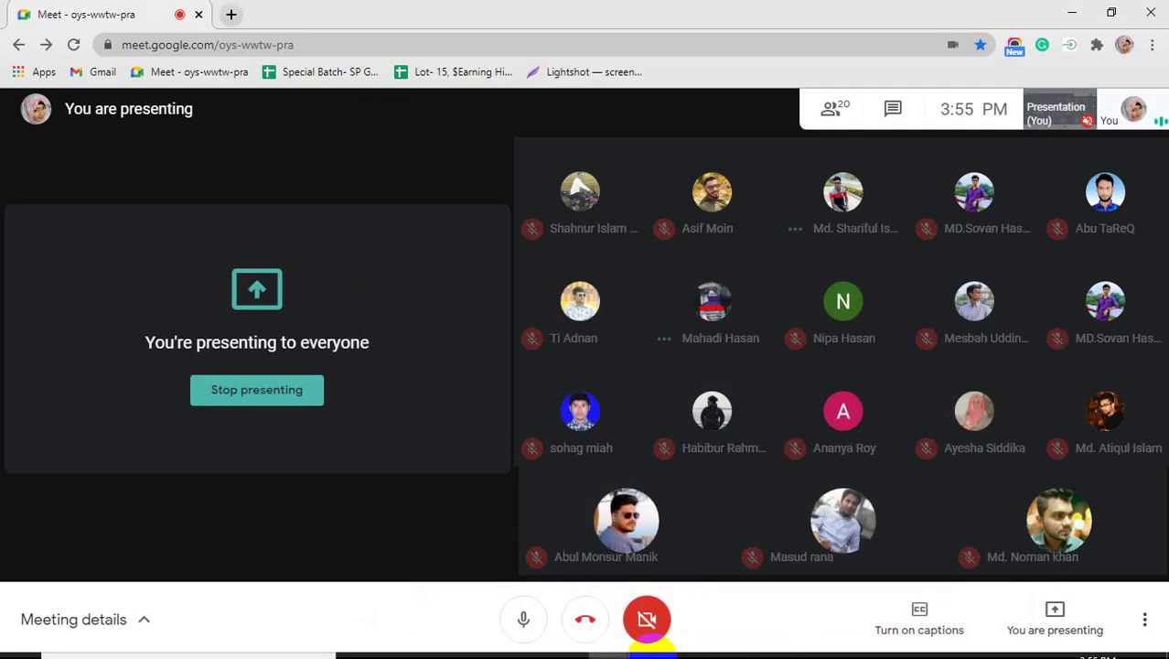
# Switch to the Chrome window with the business card design results and search Google Images for "flower png"
pyautogui.moveTo(681, 651)
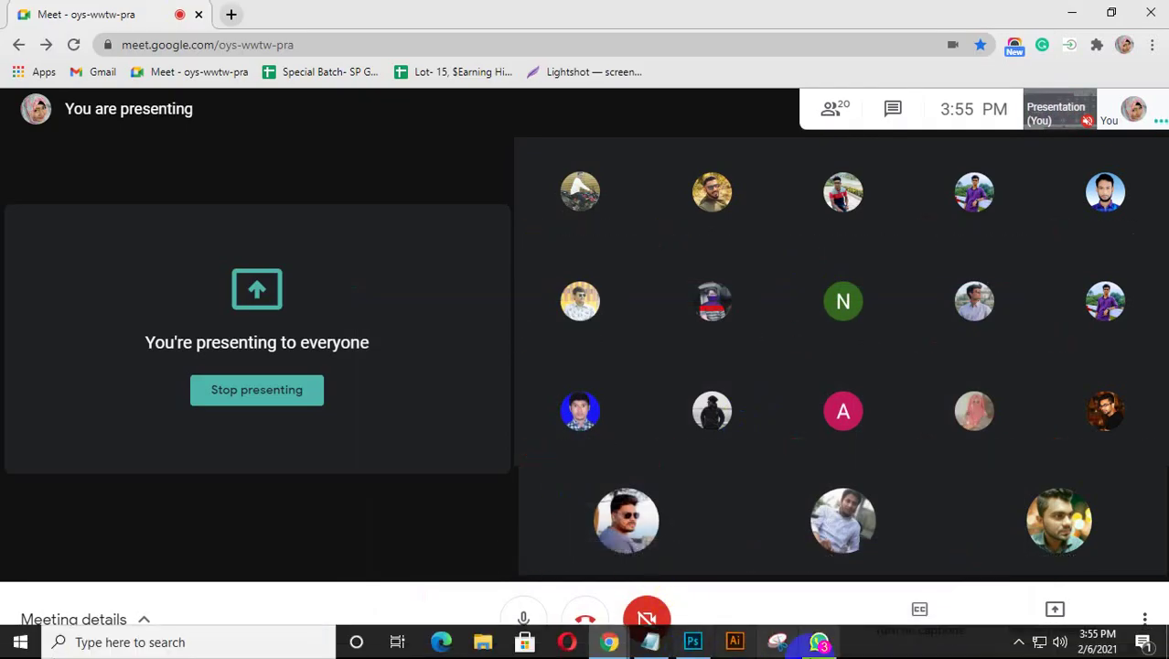
pyautogui.moveTo(616, 647)
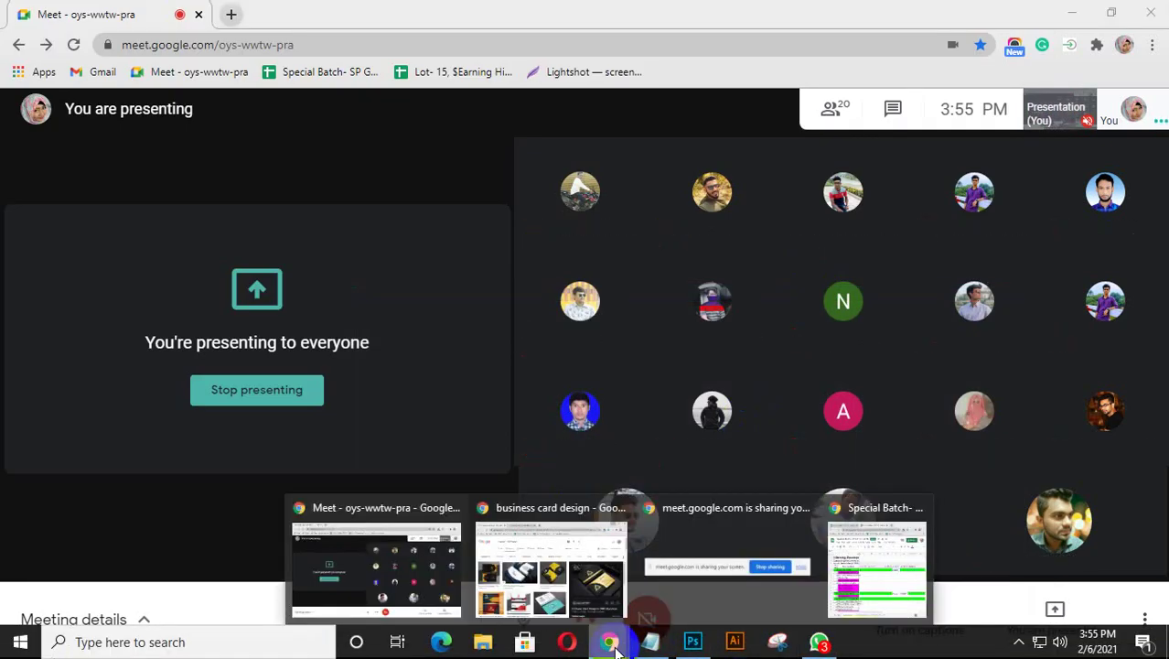
pyautogui.click(540, 572)
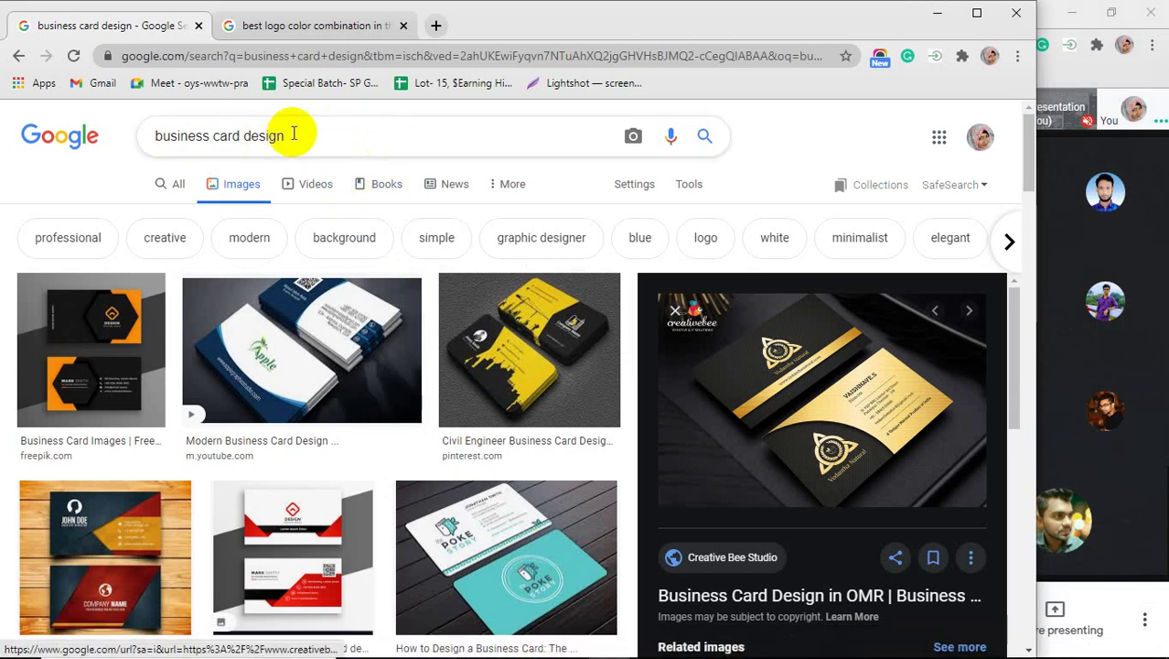
pyautogui.moveTo(295, 136); pyautogui.dragTo(164, 133)
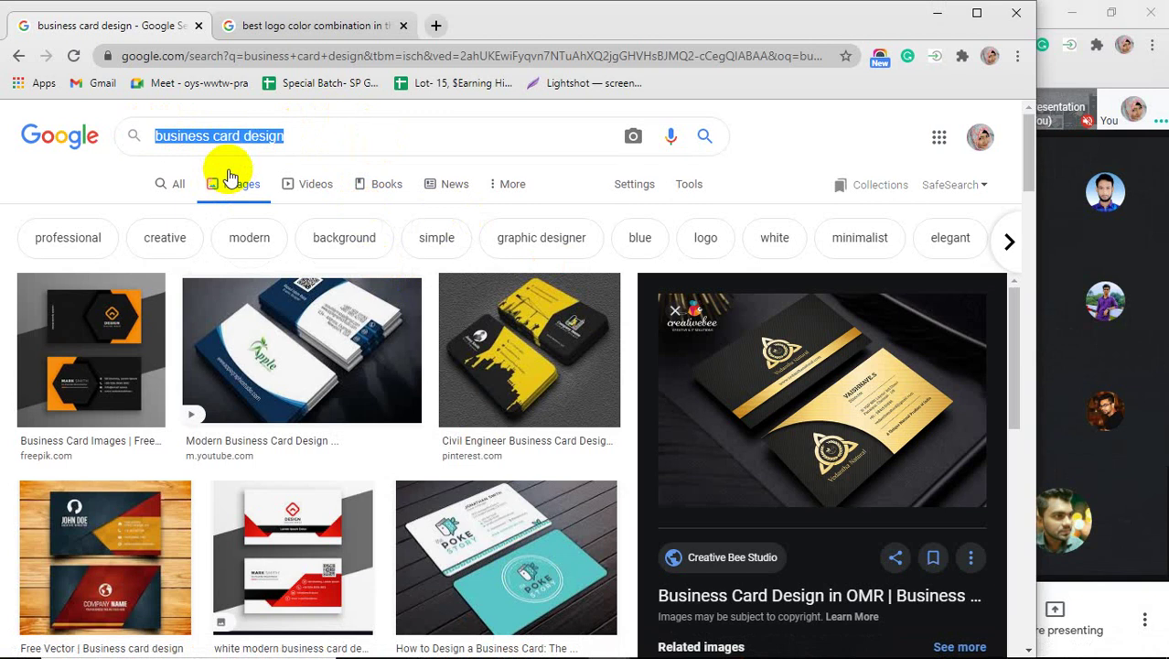
pyautogui.write('flo')
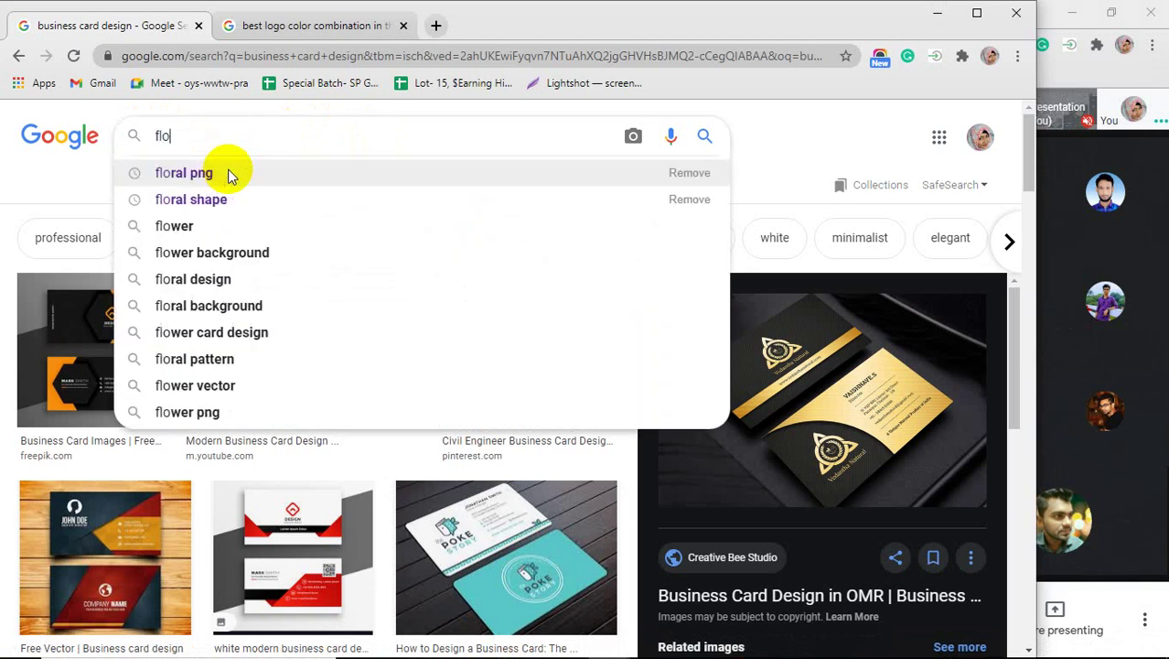
pyautogui.write('wer p')
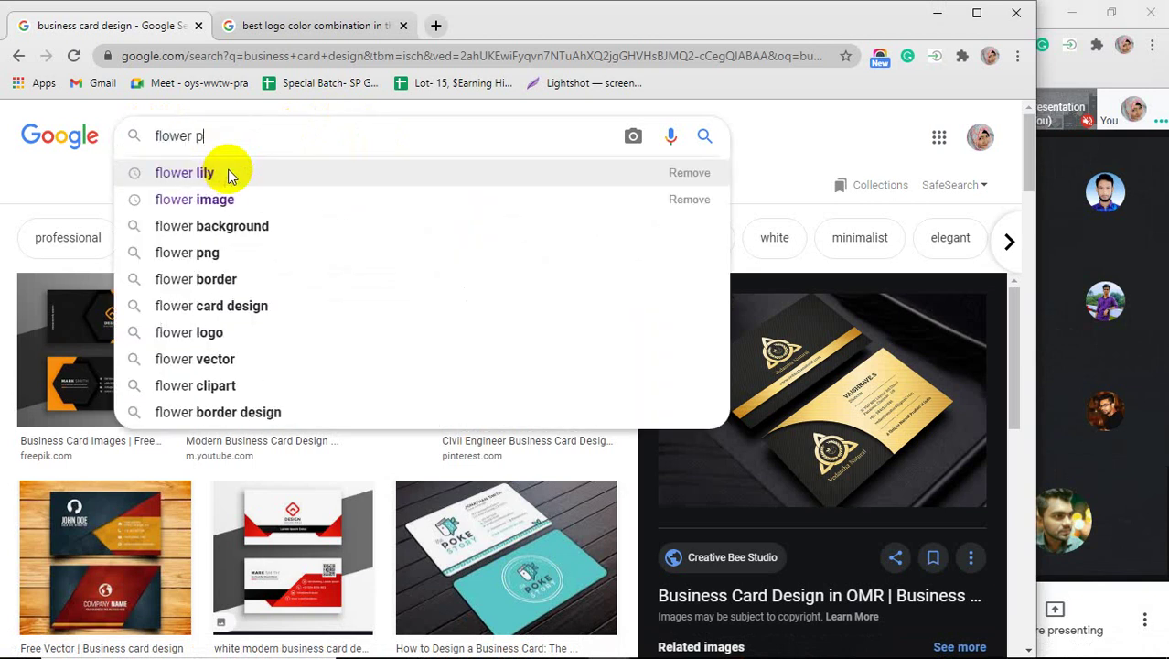
pyautogui.write('ng')
pyautogui.press('Return')
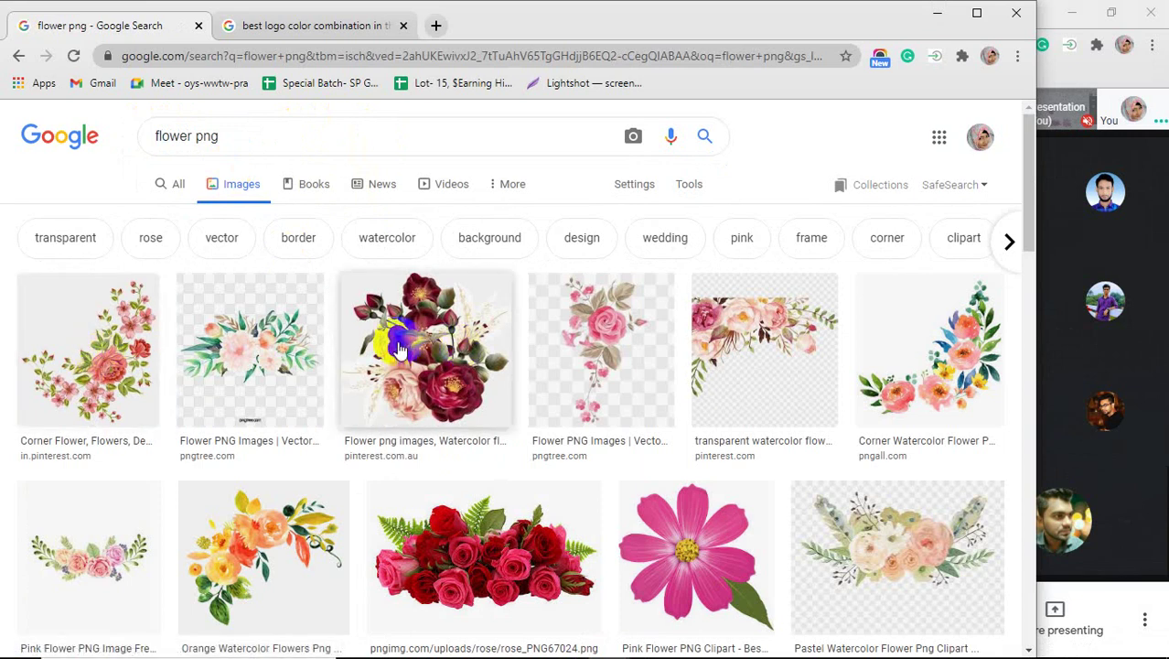
# Try to save the pngimg.com rose bouquet image to the Desktop as a PNG named rose_PNG67024
pyautogui.click(499, 549)
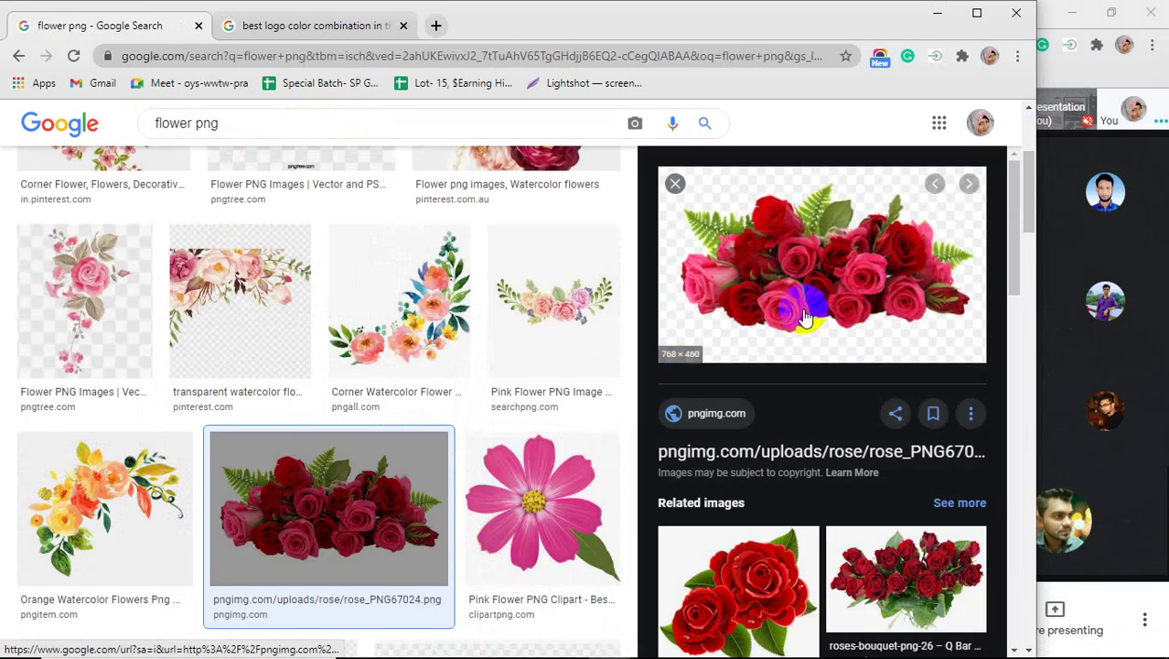
pyautogui.rightClick(790, 240)
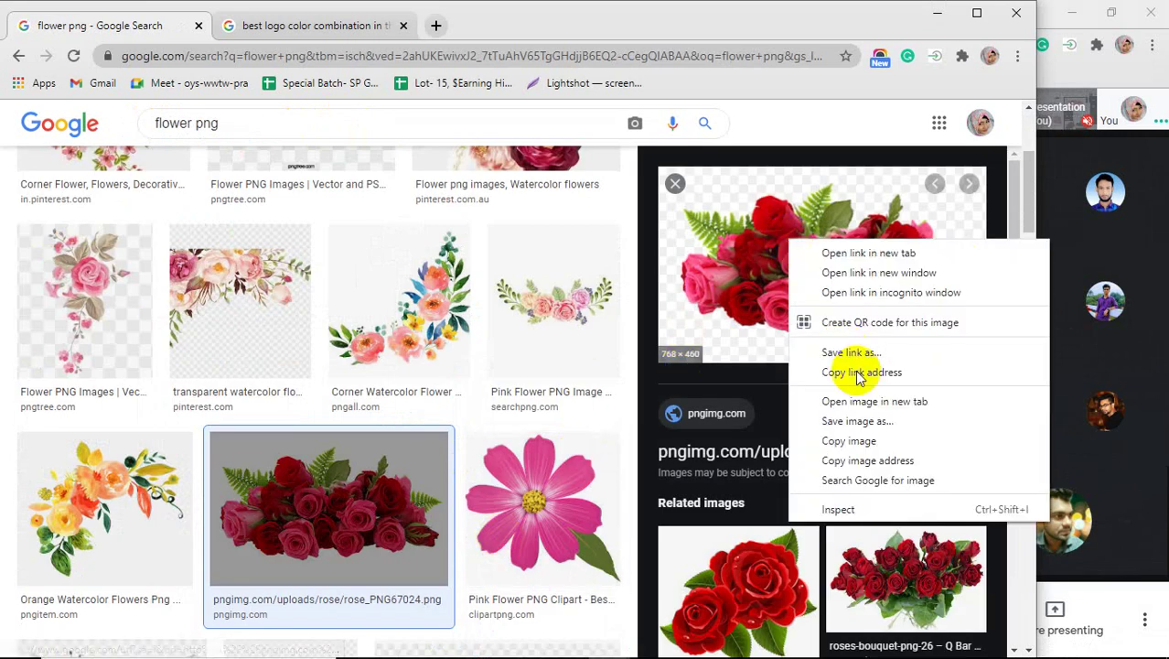
pyautogui.click(832, 422)
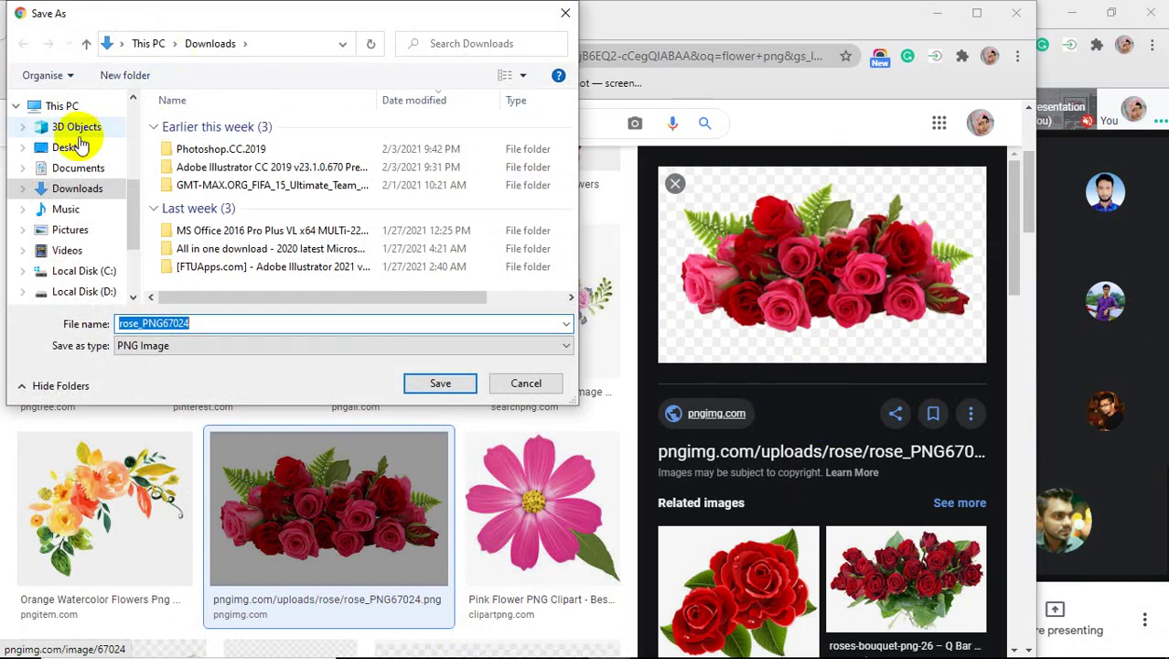
pyautogui.click(69, 148)
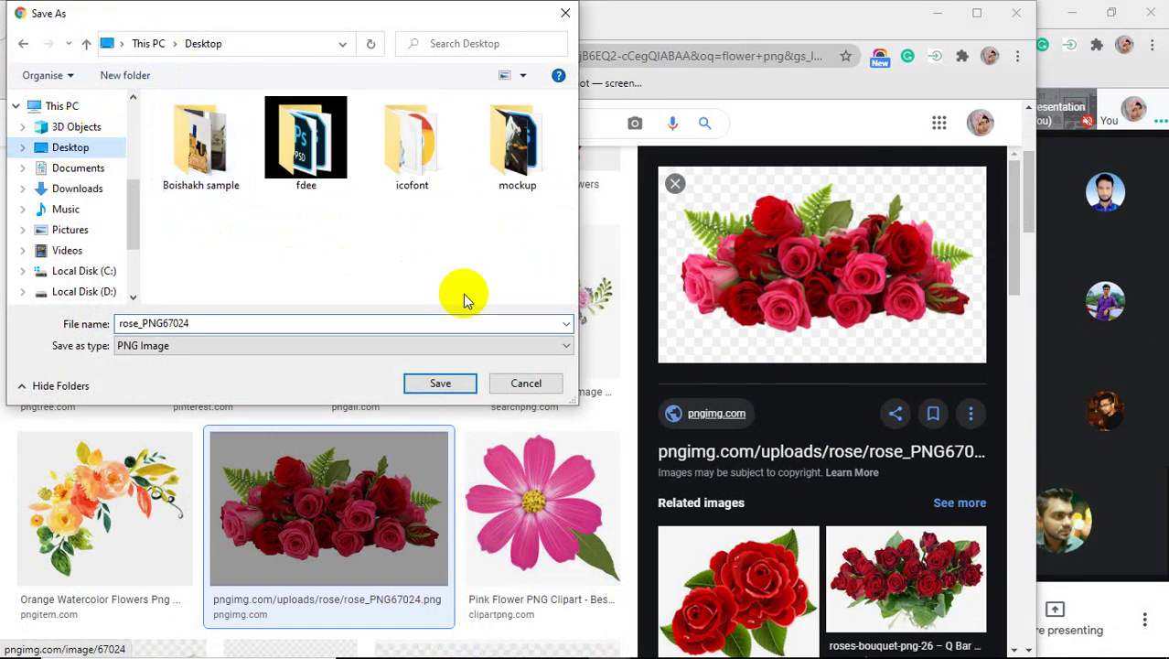
pyautogui.click(442, 383)
# Switch to File Explorer and check the Desktop and Downloads folders for the rose image, ending on the Desktop folder
pyautogui.click(938, 13)
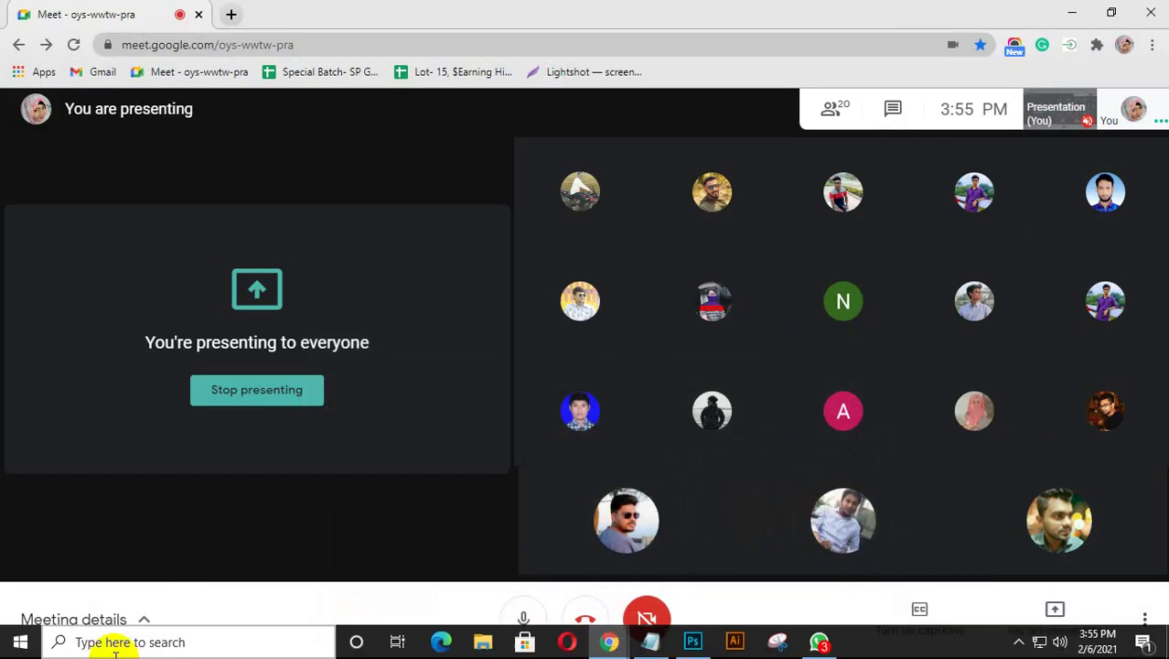
pyautogui.click(483, 643)
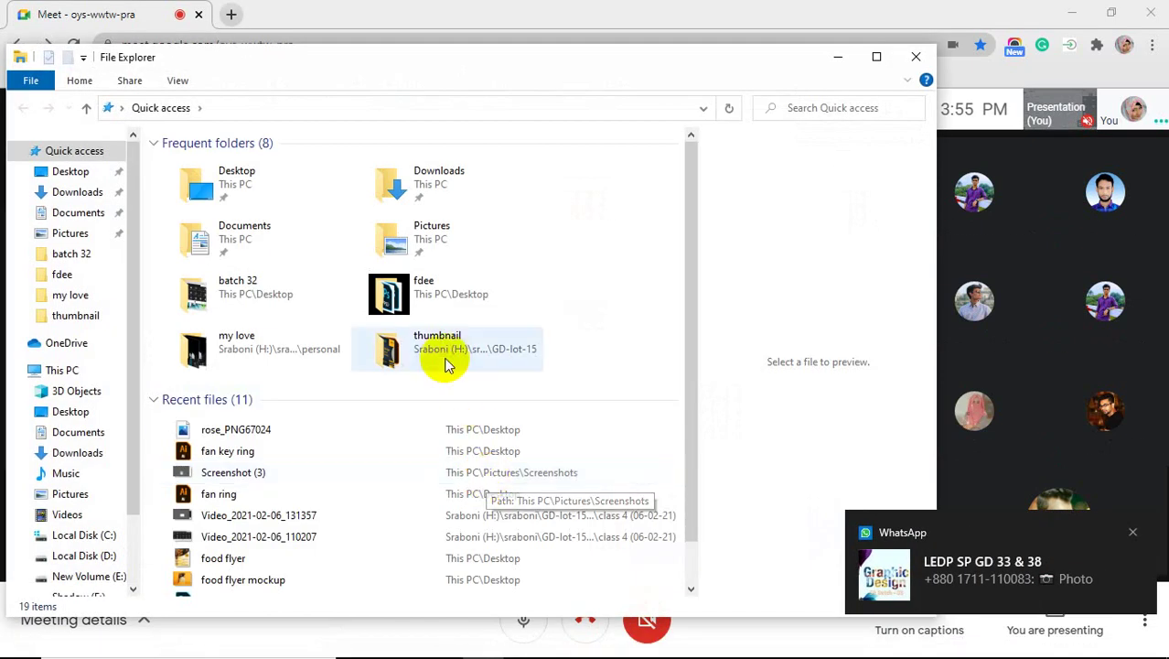
pyautogui.click(70, 171)
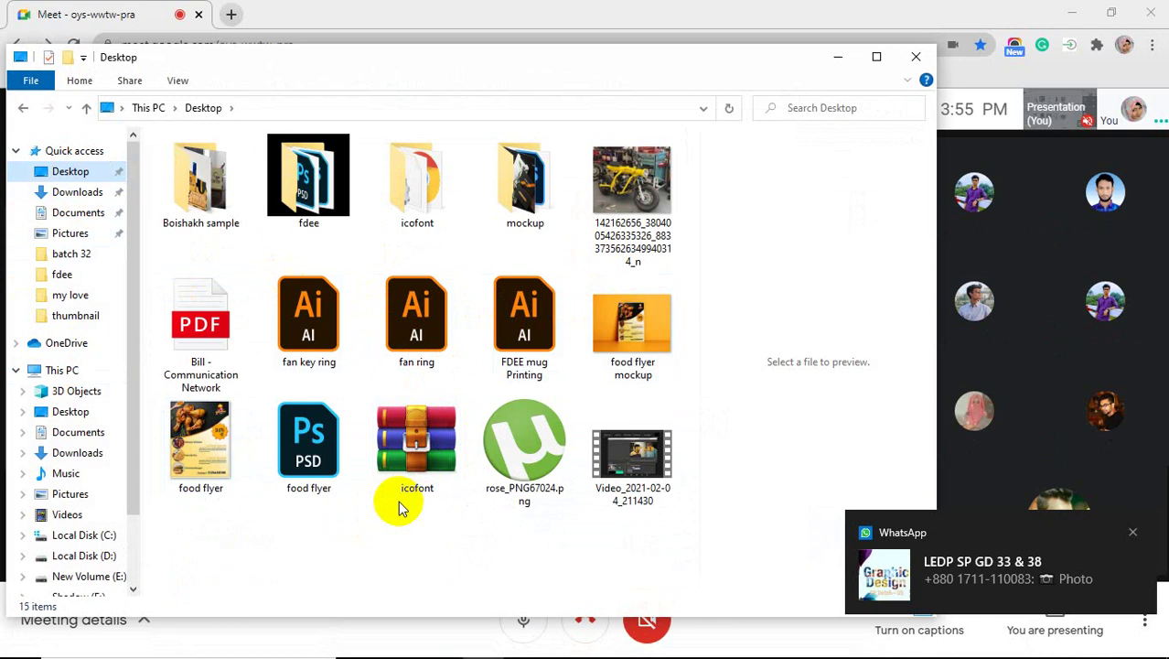
pyautogui.click(66, 191)
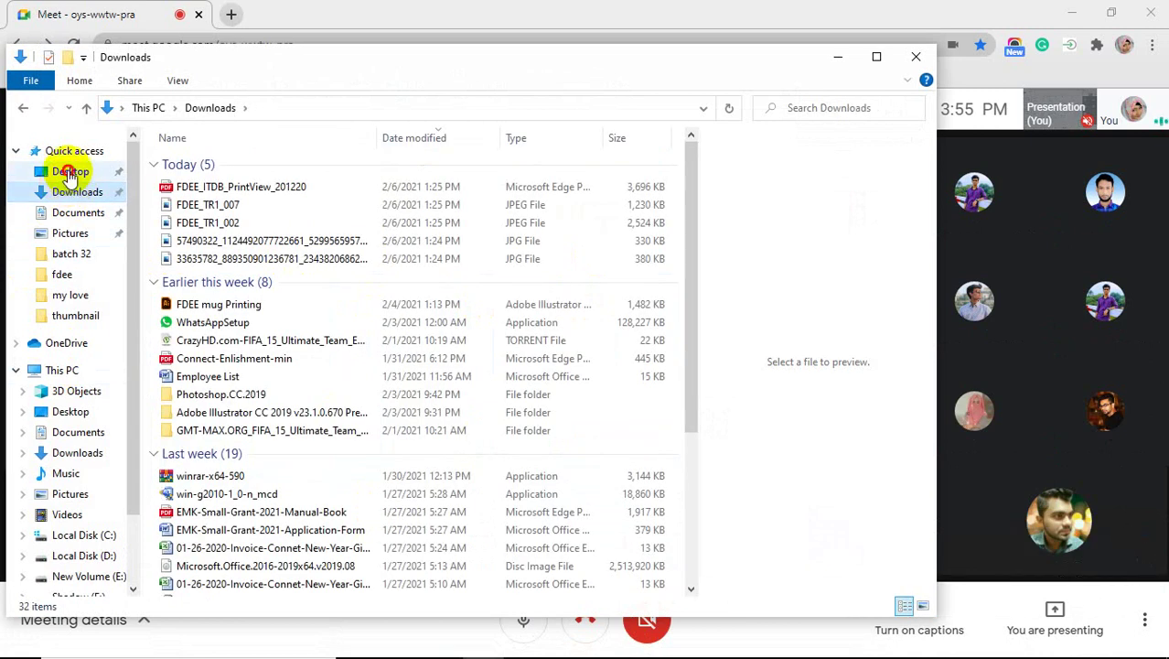
pyautogui.click(68, 172)
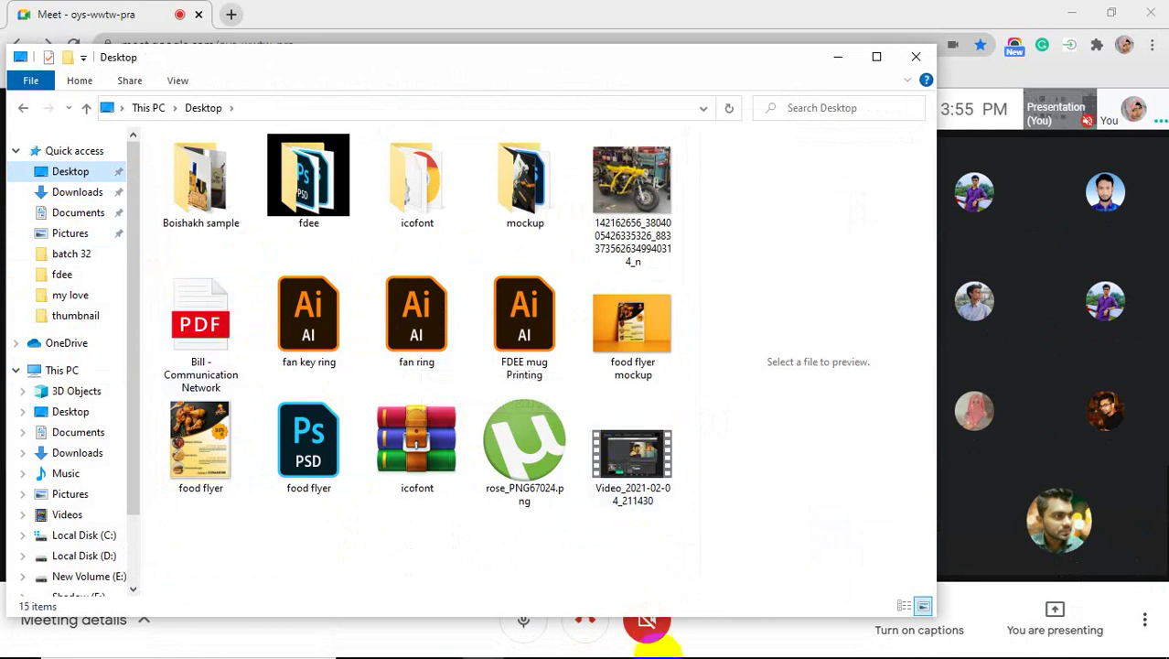
# Return to the Chrome image results and try to save the same rose bouquet to the Desktop again as rose_PNG67024 (1)
pyautogui.moveTo(640, 652)
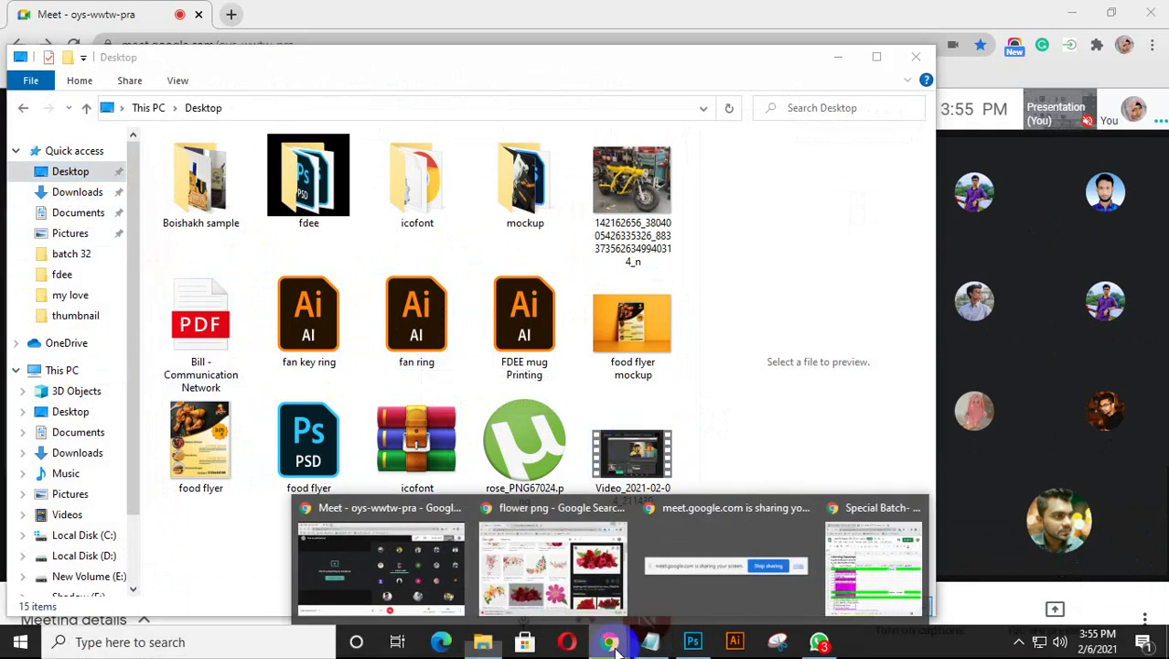
pyautogui.click(558, 579)
pyautogui.rightClick(775, 314)
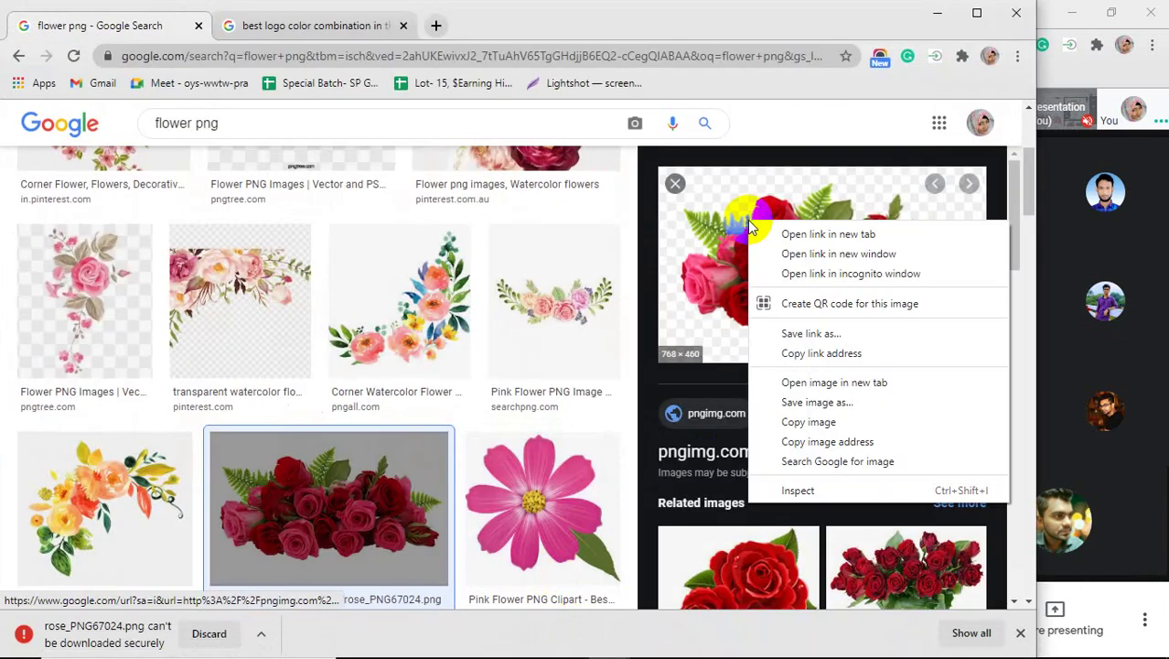
pyautogui.click(821, 413)
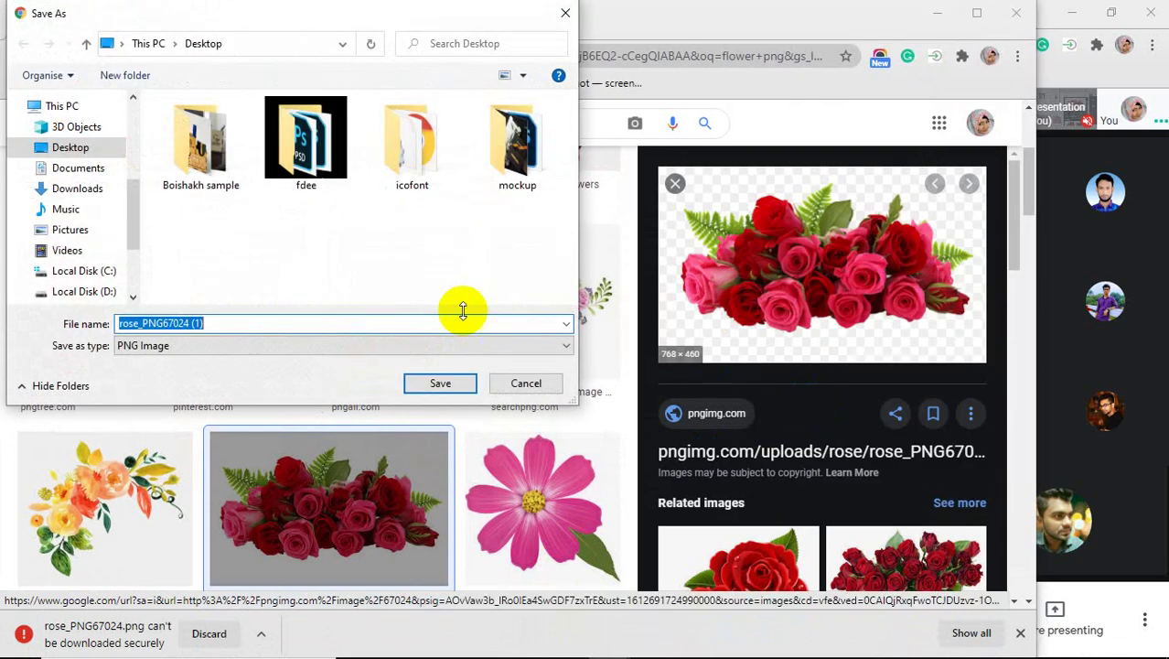
pyautogui.click(439, 384)
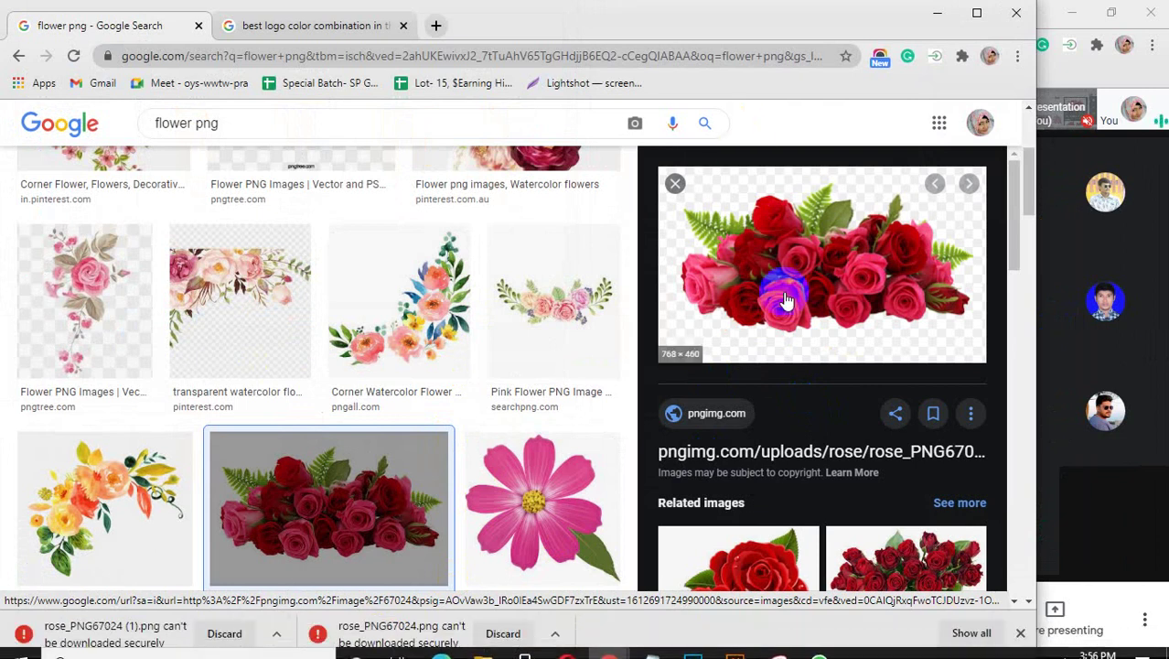
pyautogui.click(1020, 632)
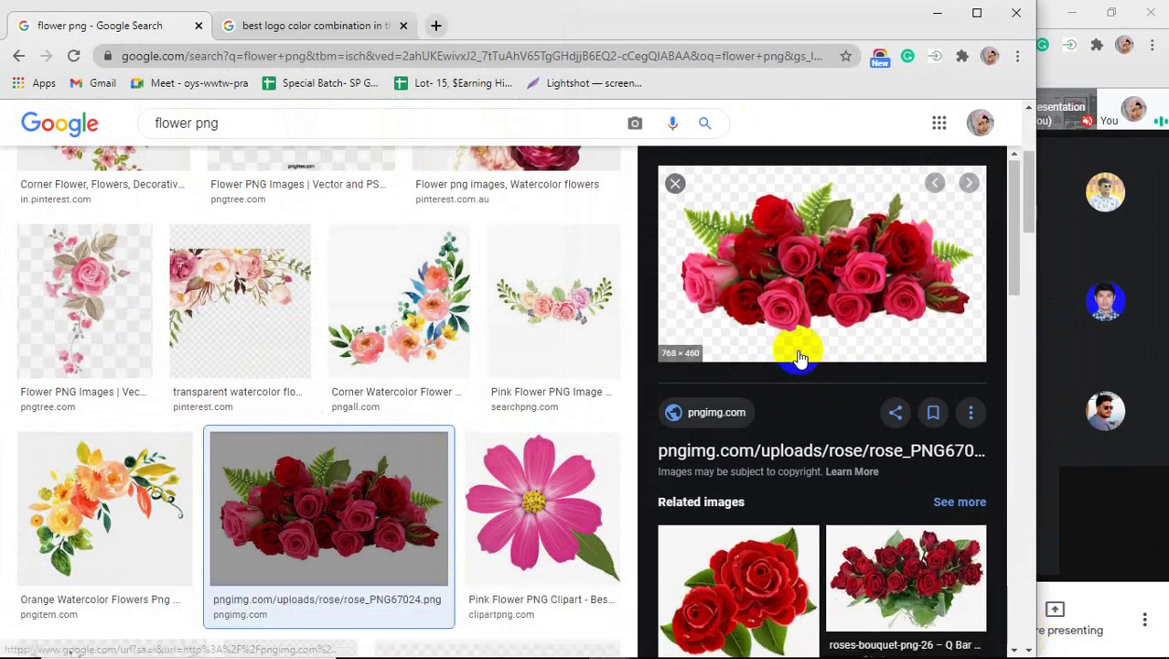
# Find the SearchPng red rose picture among the related images and save it to the Desktop as Red-Rose-Flower-PNG
pyautogui.scroll(-3, 795, 352)
pyautogui.scroll(-5, 798, 357)
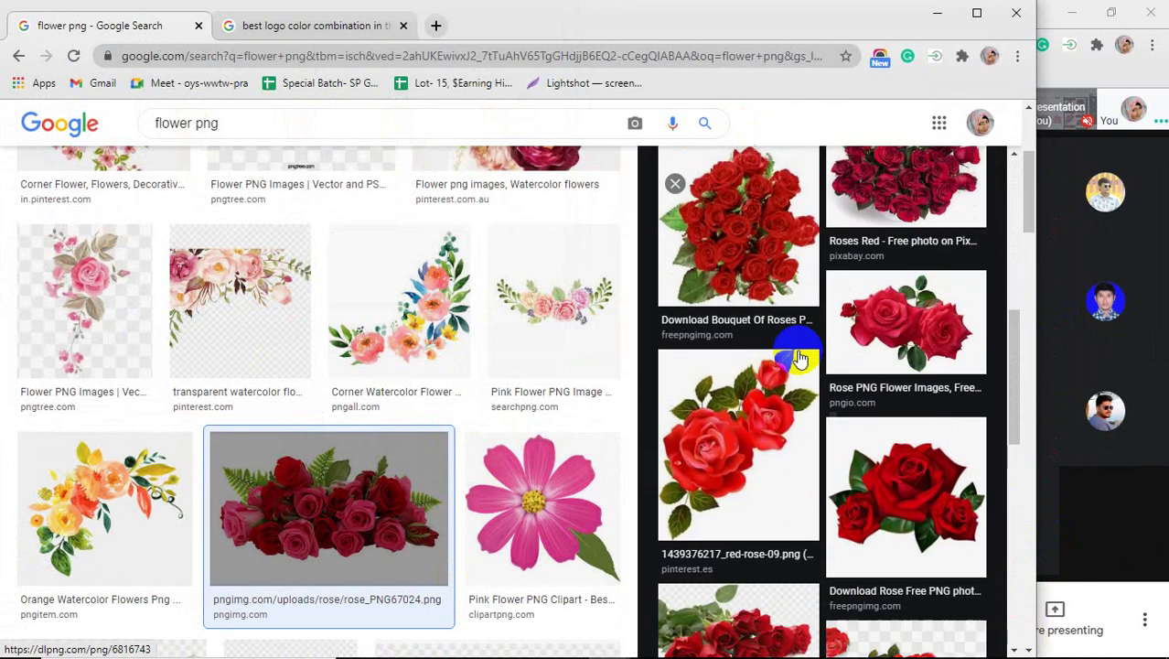
pyautogui.scroll(-2, 798, 356)
pyautogui.scroll(-2, 792, 362)
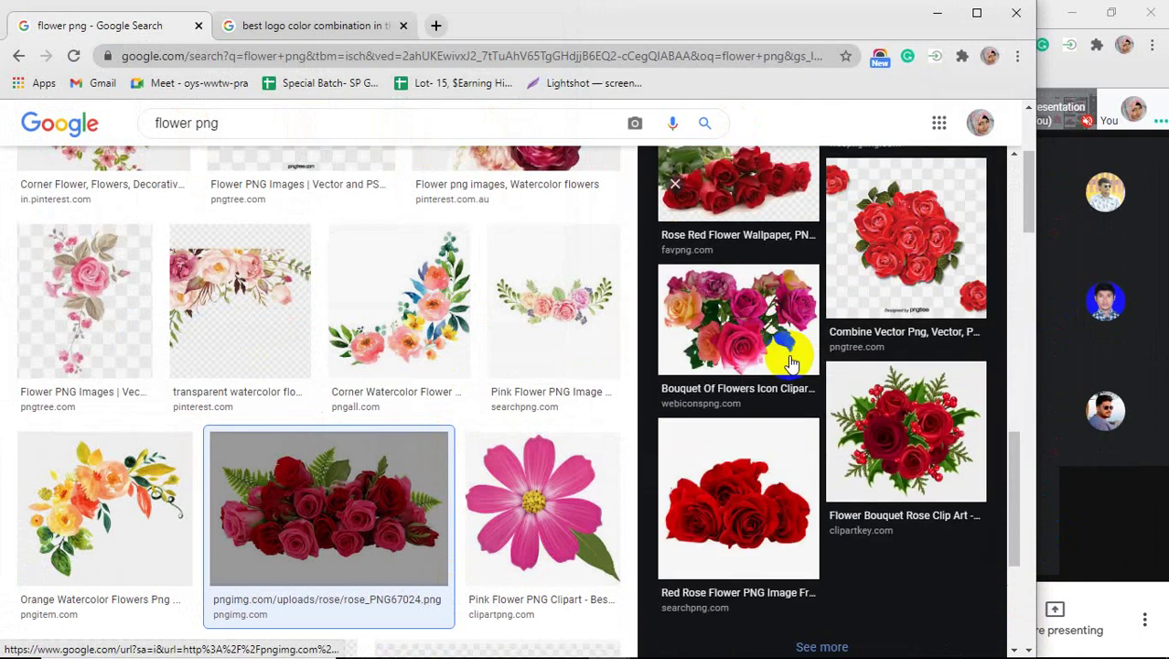
pyautogui.click(738, 487)
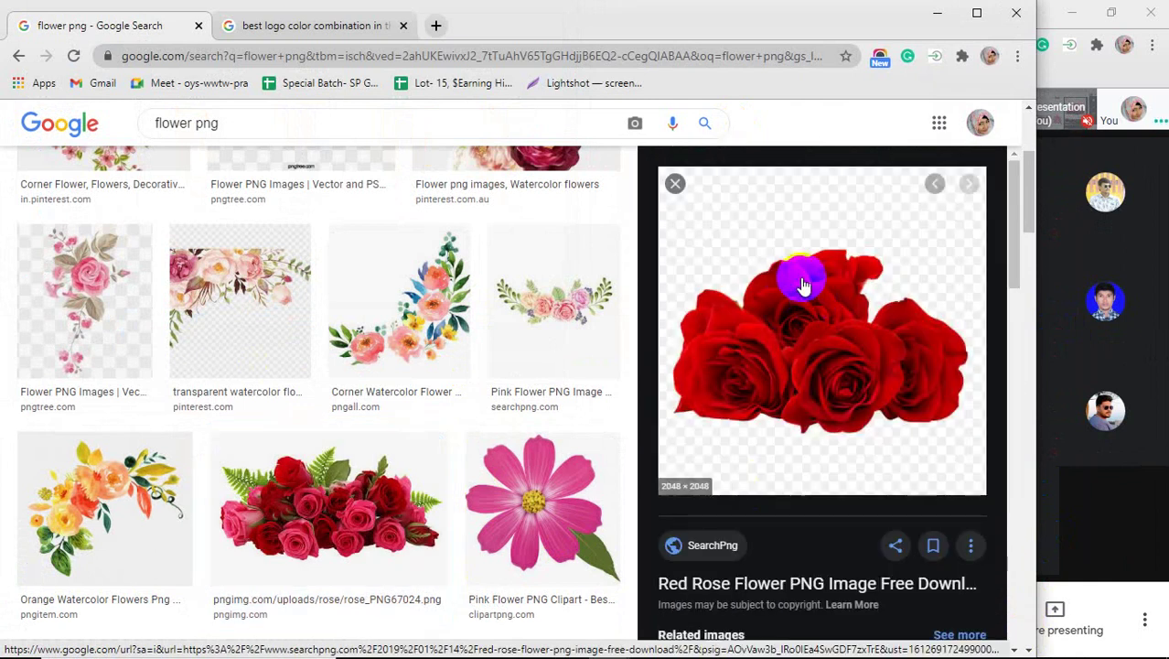
pyautogui.rightClick(799, 267)
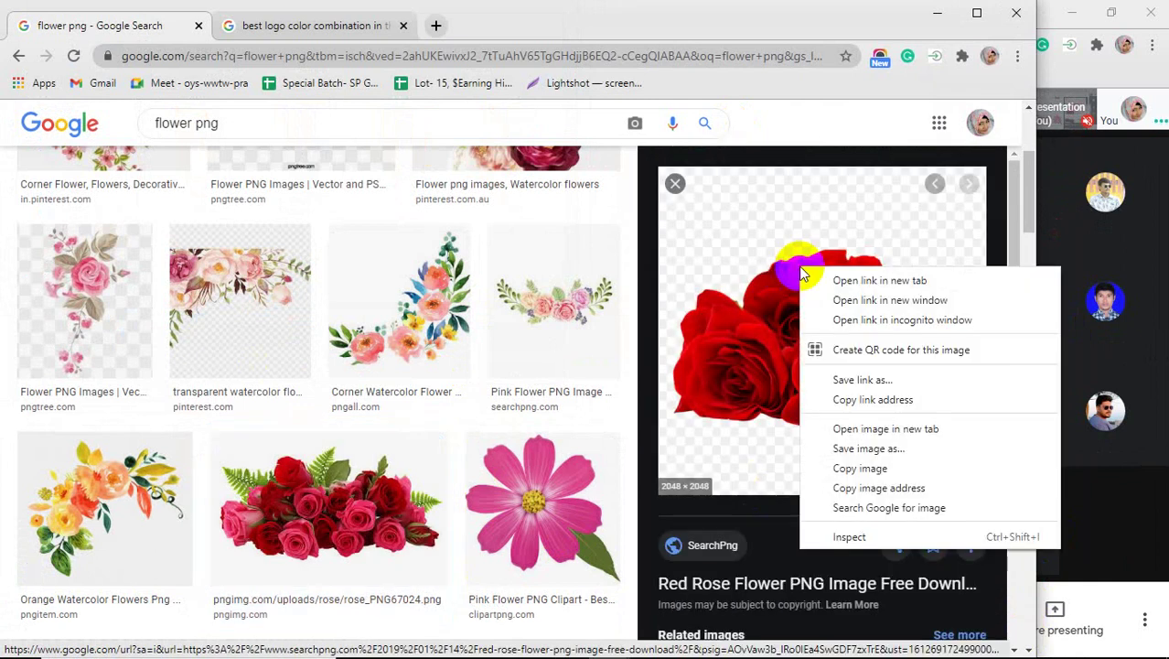
pyautogui.click(855, 448)
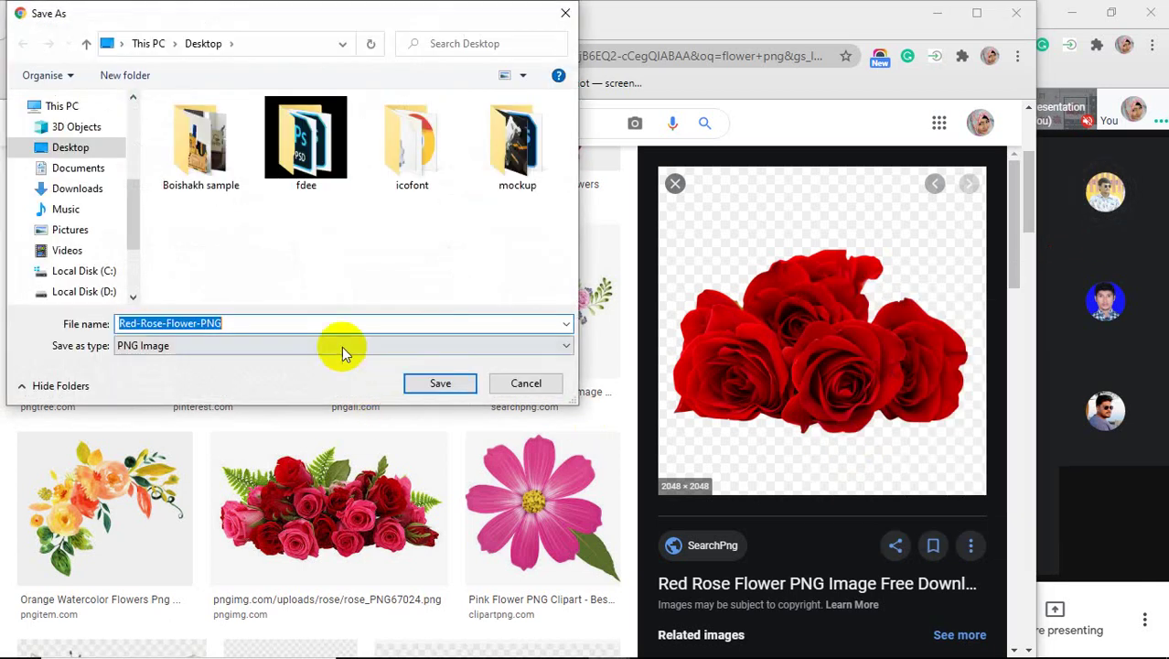
pyautogui.click(438, 384)
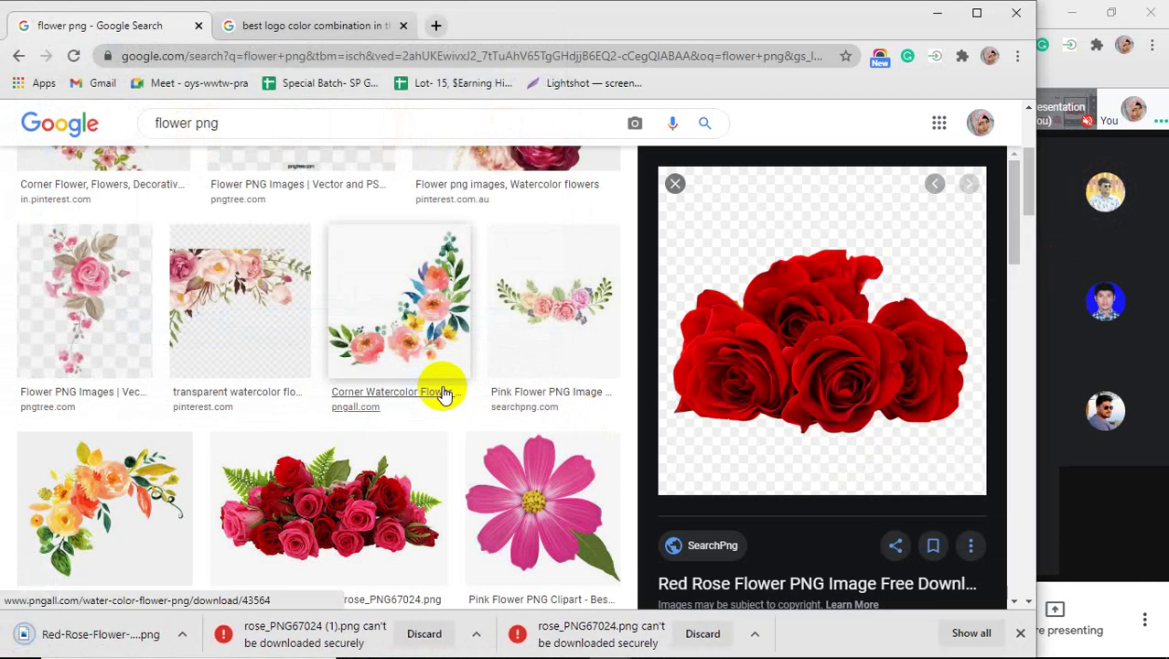
# Return to the Desktop folder and open the Red-Rose-Flower-PNG image in Photoshop
pyautogui.click(1020, 635)
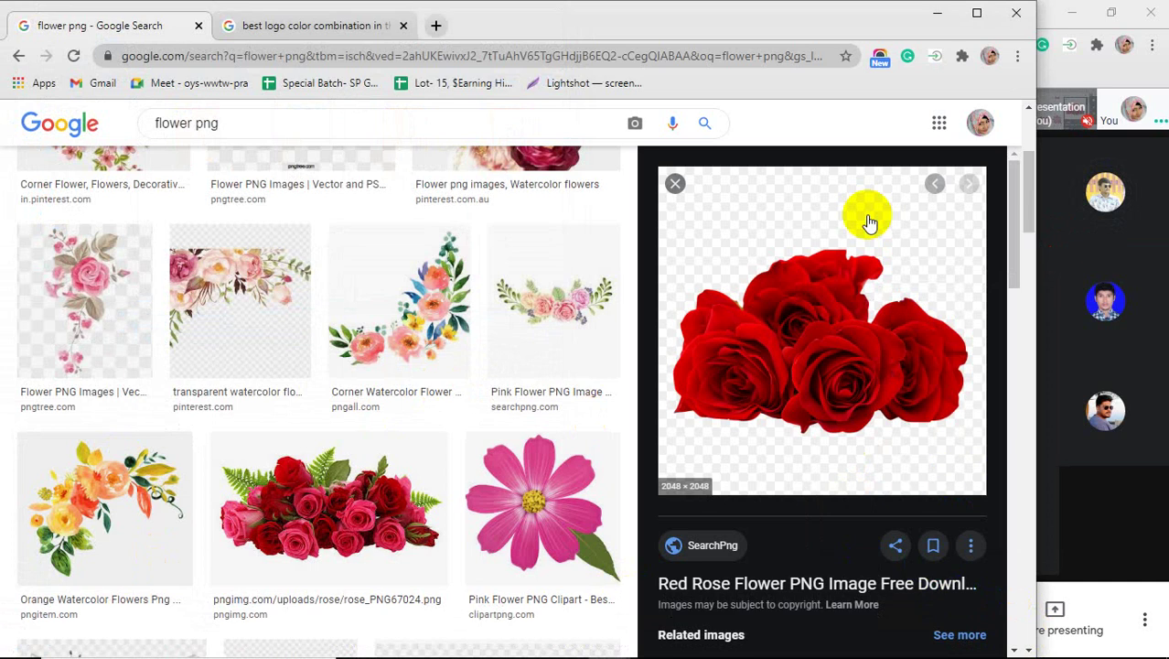
pyautogui.click(938, 13)
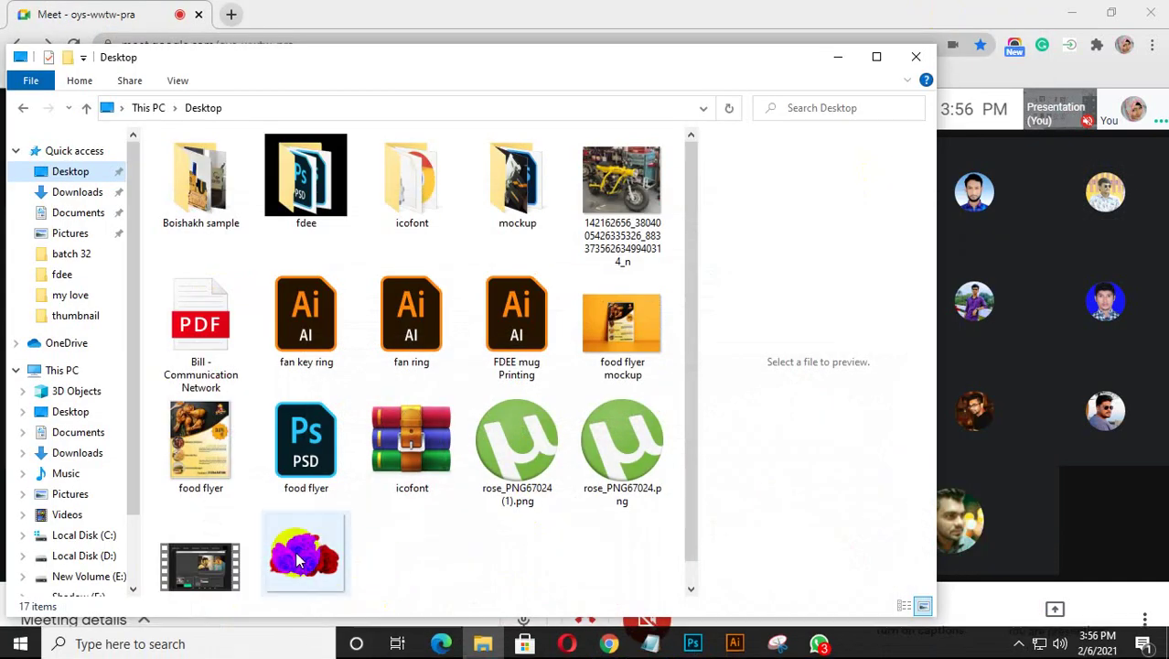
pyautogui.moveTo(305, 553); pyautogui.dragTo(58, 254)
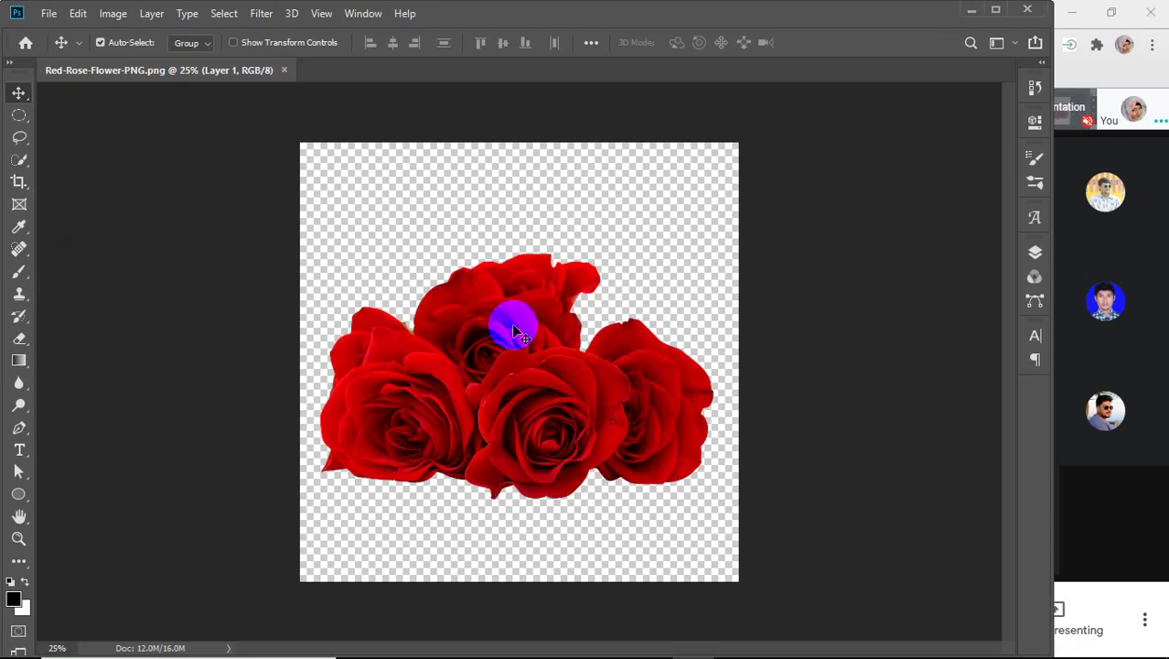
# Try to copy the roses into a new 7 x 5 inch Grayscale document, and close that document without saving
pyautogui.hotkey('ctrl', 'n')
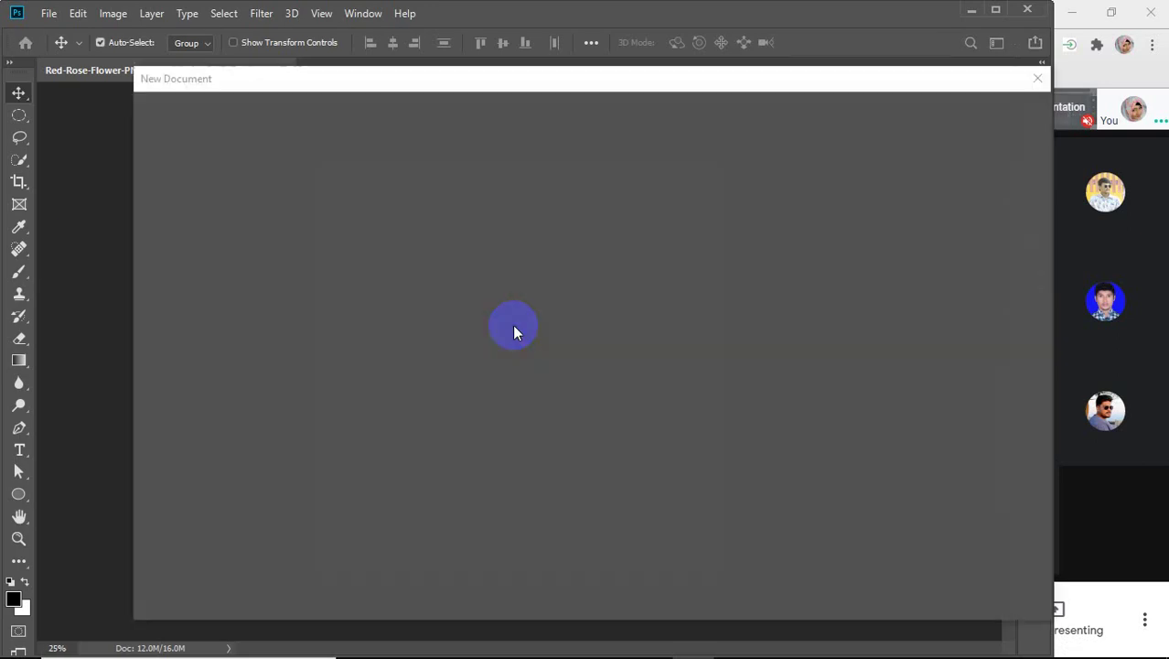
pyautogui.click(924, 587)
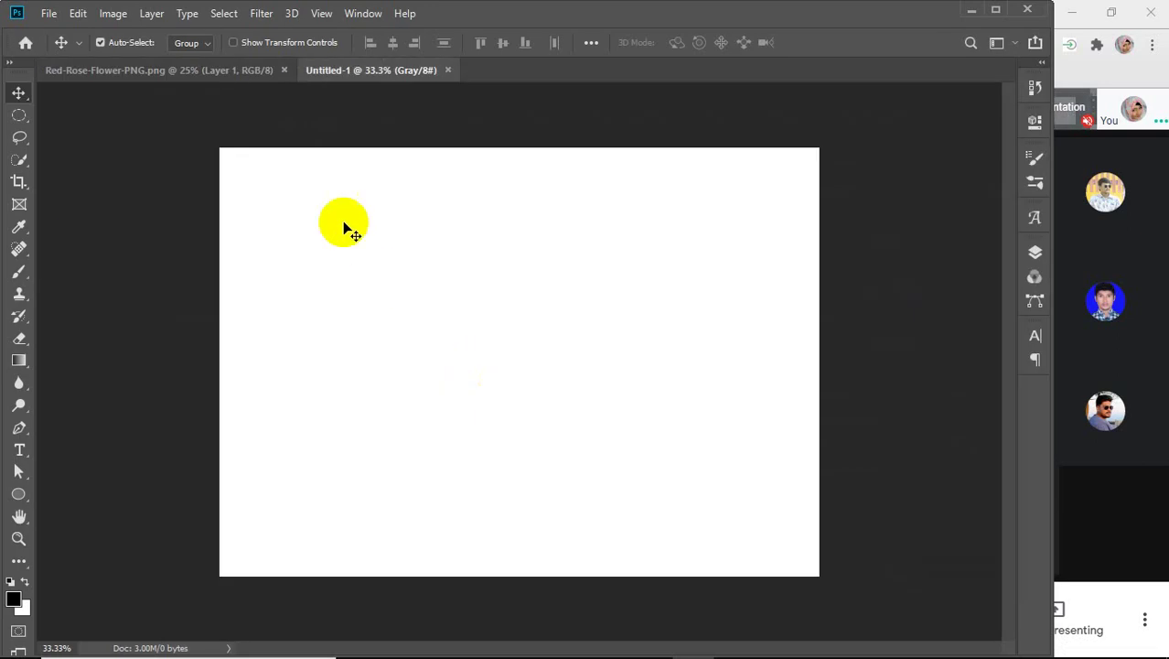
pyautogui.click(184, 79)
pyautogui.moveTo(459, 424); pyautogui.dragTo(542, 335)
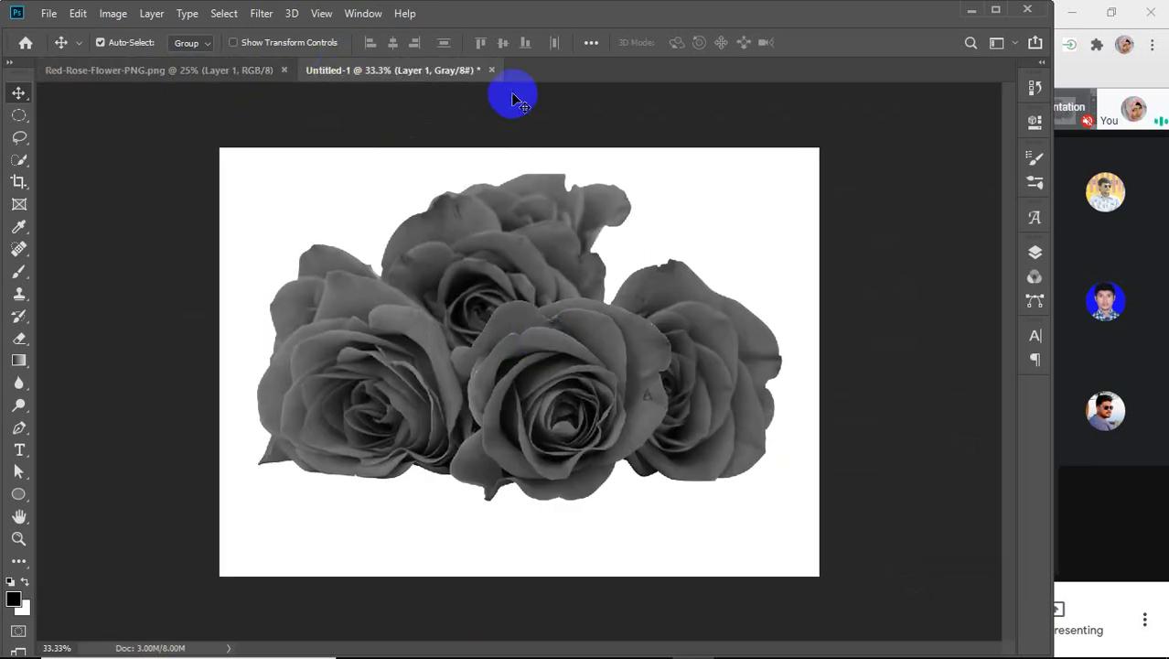
pyautogui.click(492, 70)
pyautogui.click(577, 229)
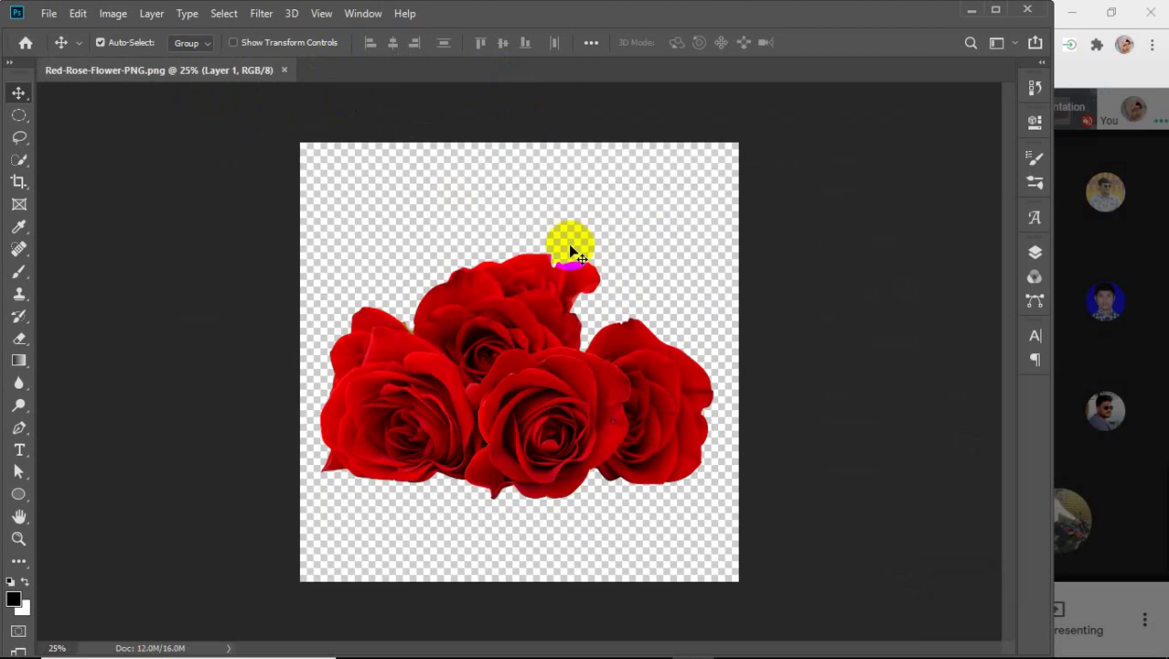
# Create a 7 x 5 inch, 300 ppi document in RGB Color mode and copy the red roses into it
pyautogui.hotkey('ctrl', 'n')
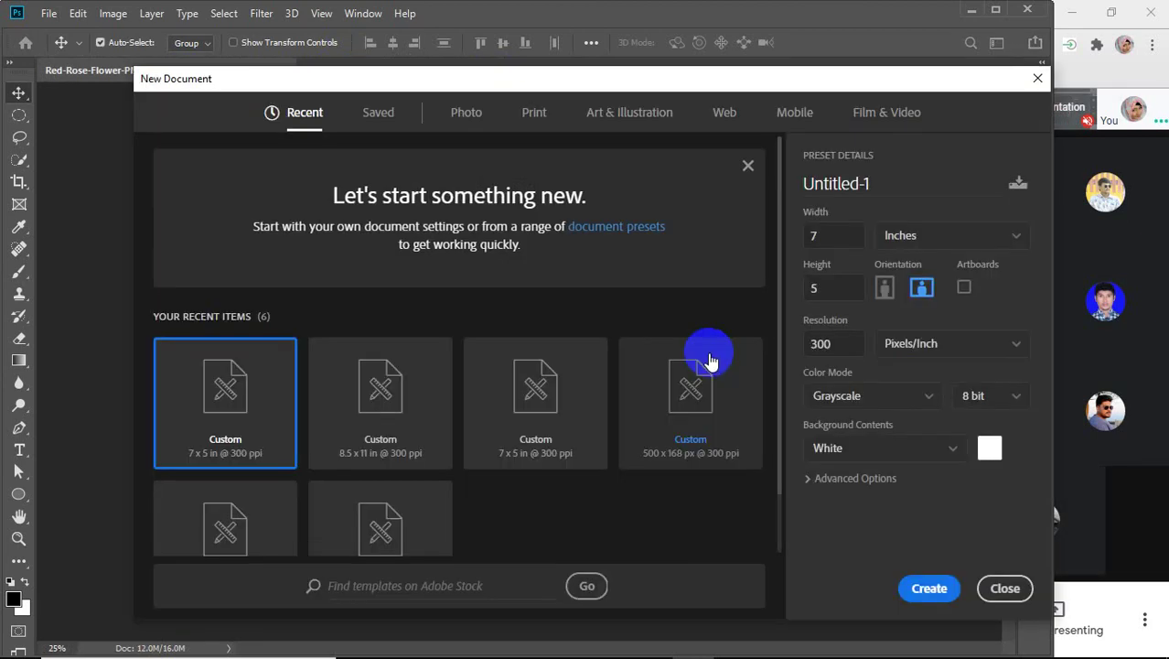
pyautogui.click(869, 395)
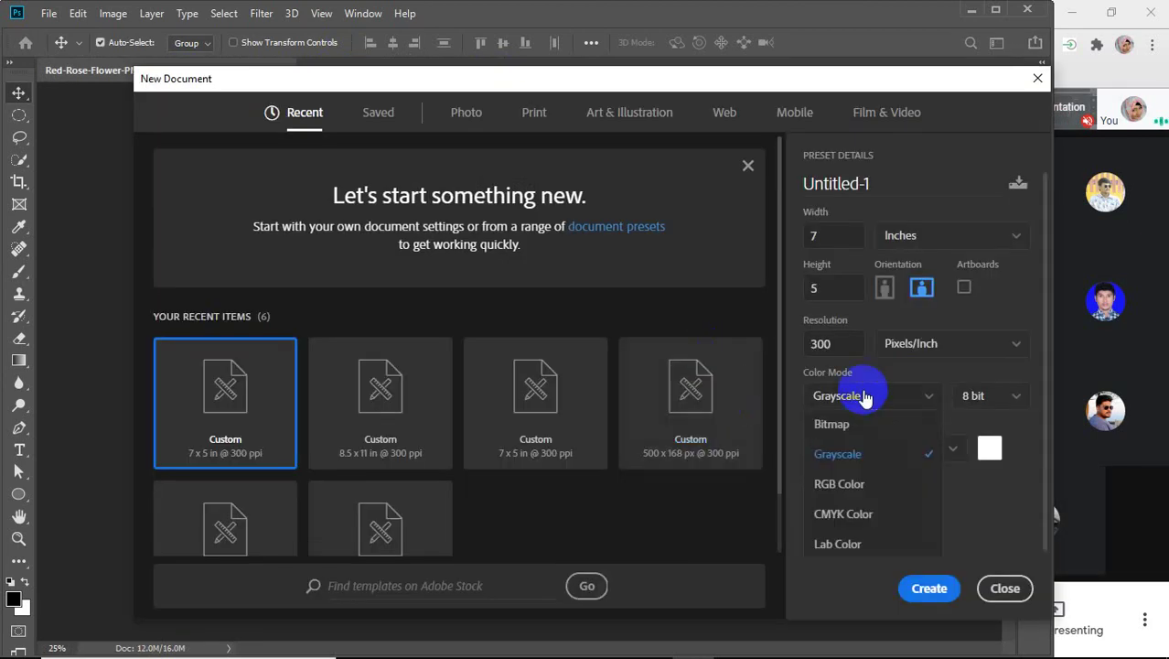
pyautogui.click(842, 485)
pyautogui.click(919, 588)
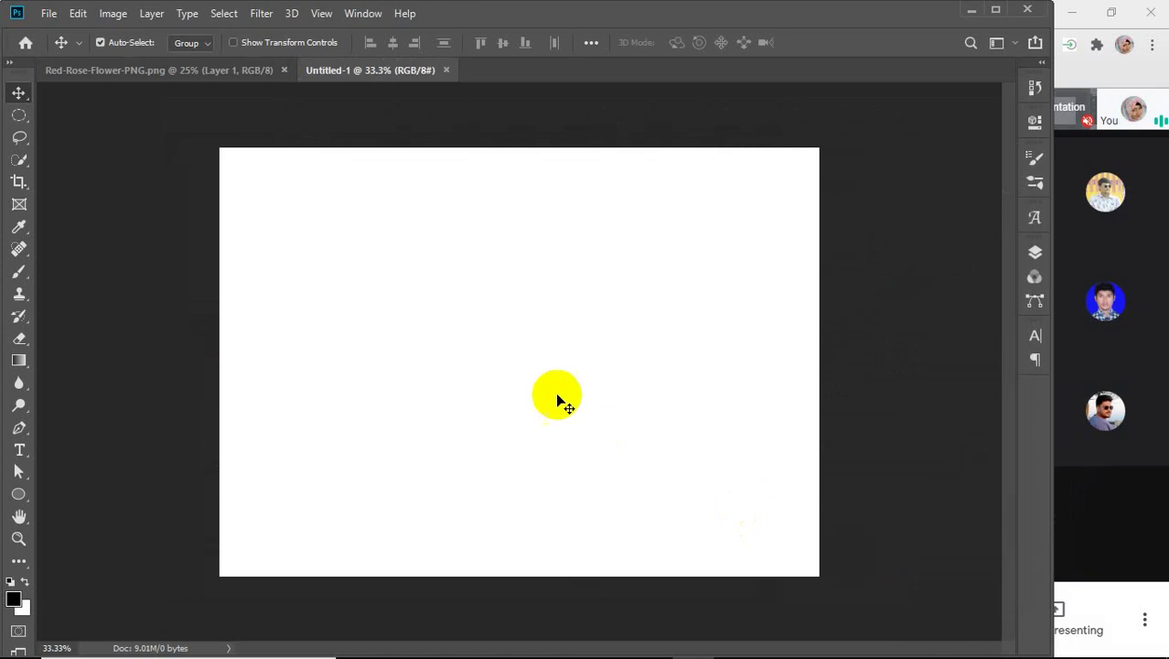
pyautogui.click(232, 80)
pyautogui.moveTo(383, 193); pyautogui.dragTo(530, 371)
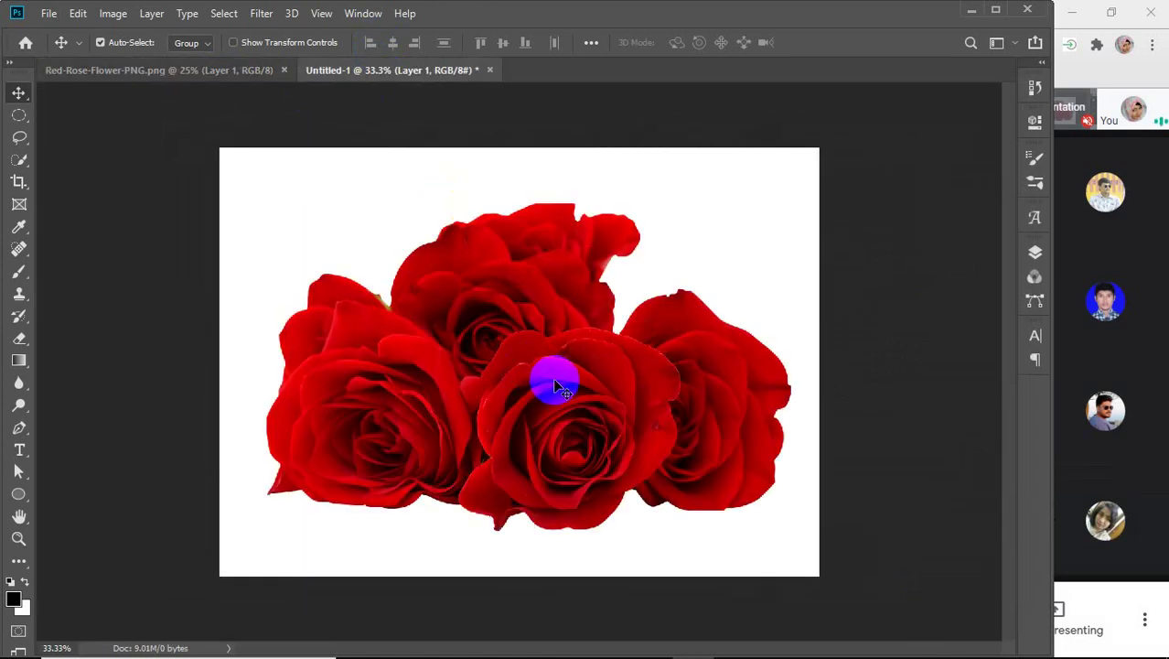
# Scale the roses layer to about 58% and place it in the upper middle of the canvas
pyautogui.hotkey('ctrl', 't')
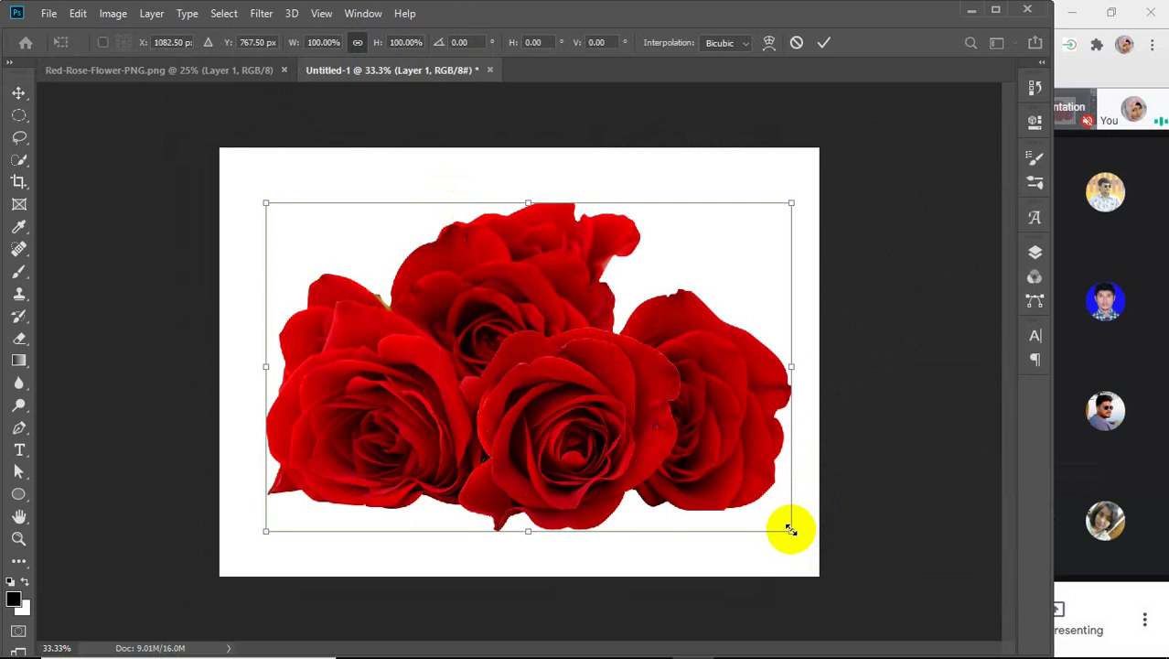
pyautogui.moveTo(791, 530); pyautogui.dragTo(580, 389)
pyautogui.moveTo(413, 350); pyautogui.dragTo(499, 338)
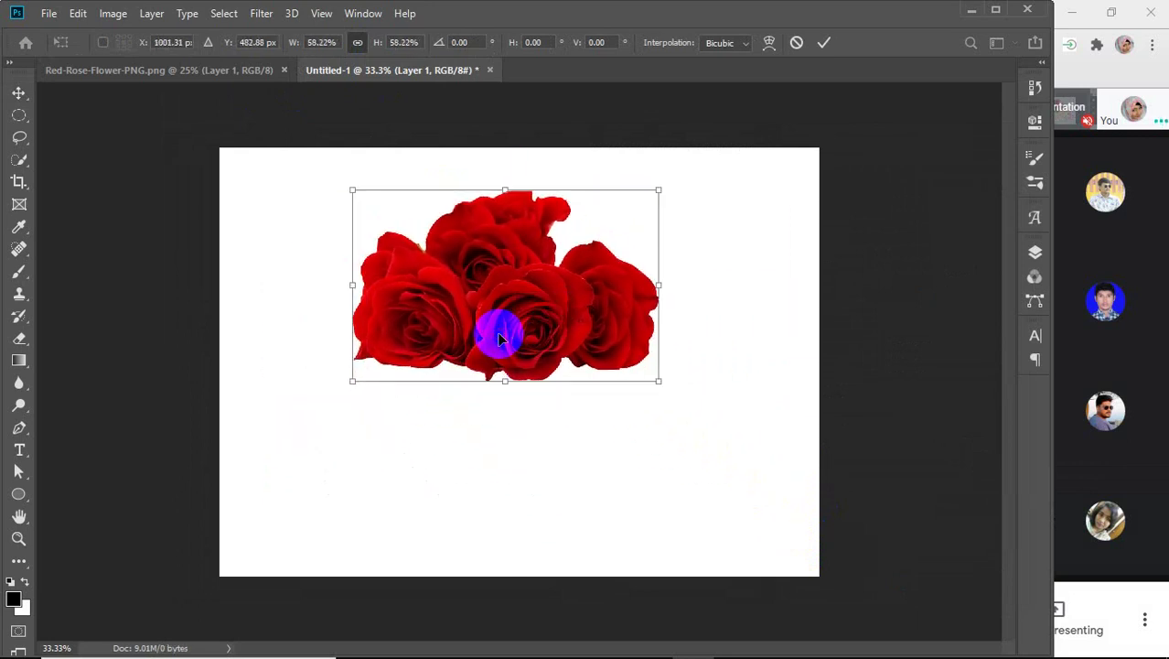
pyautogui.click(823, 42)
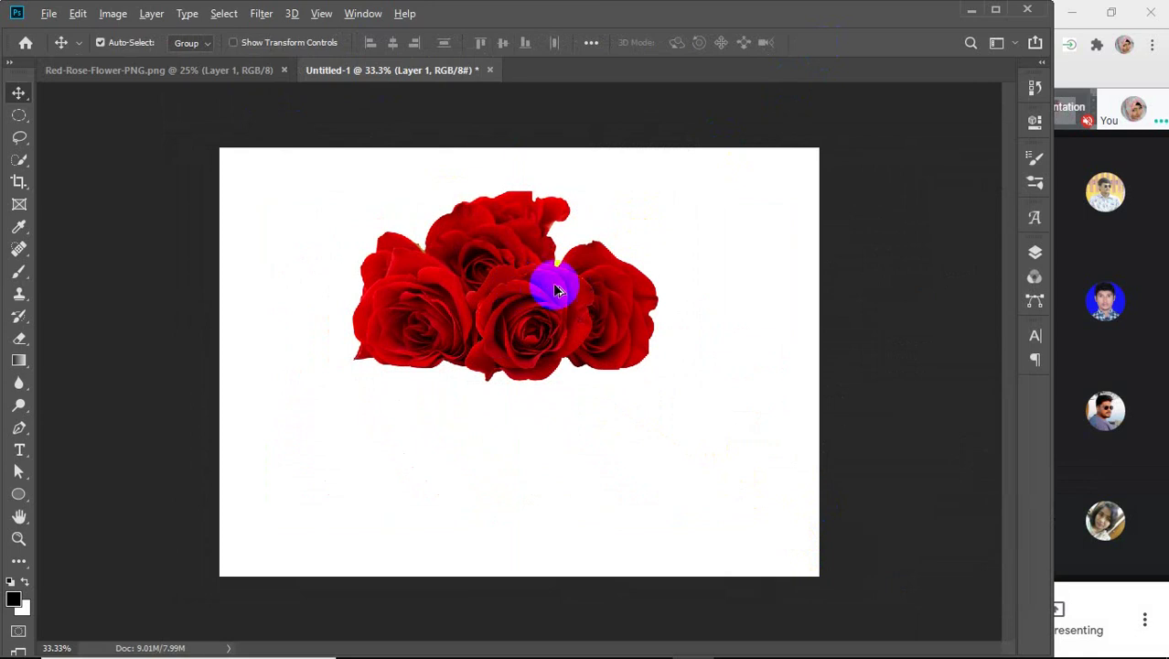
# Duplicate the roses layer directly below the original and flip the copy vertically as a reflection
pyautogui.moveTo(522, 281); pyautogui.dragTo(518, 454)
pyautogui.hotkey('ctrl', 't')
pyautogui.rightClick(518, 448)
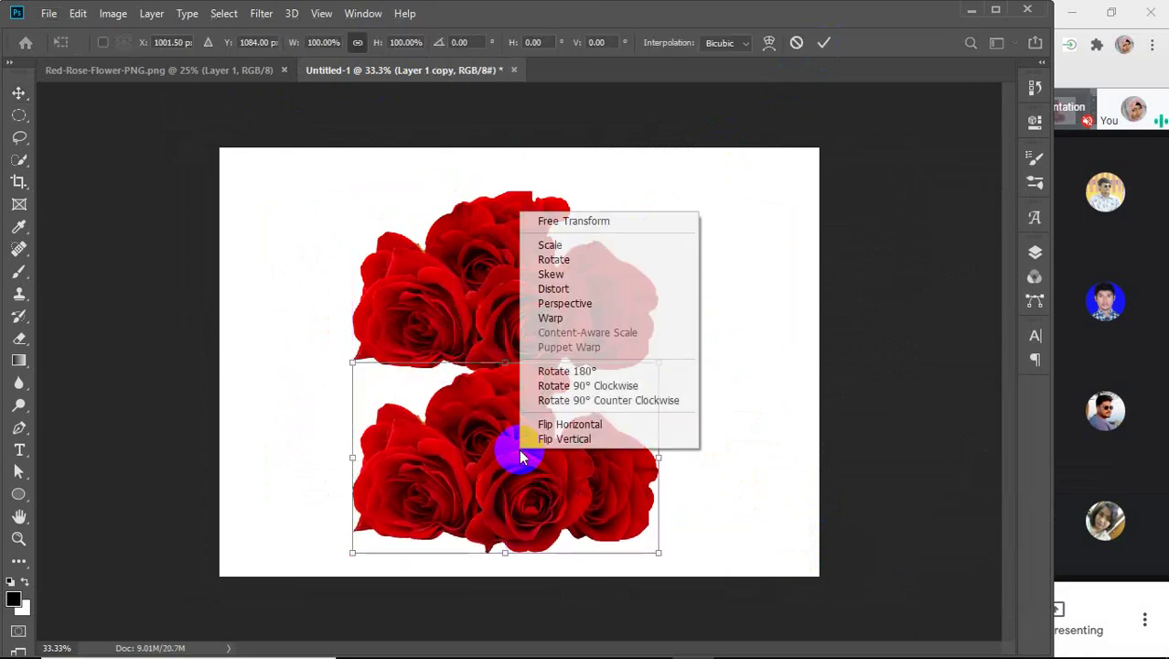
pyautogui.click(545, 439)
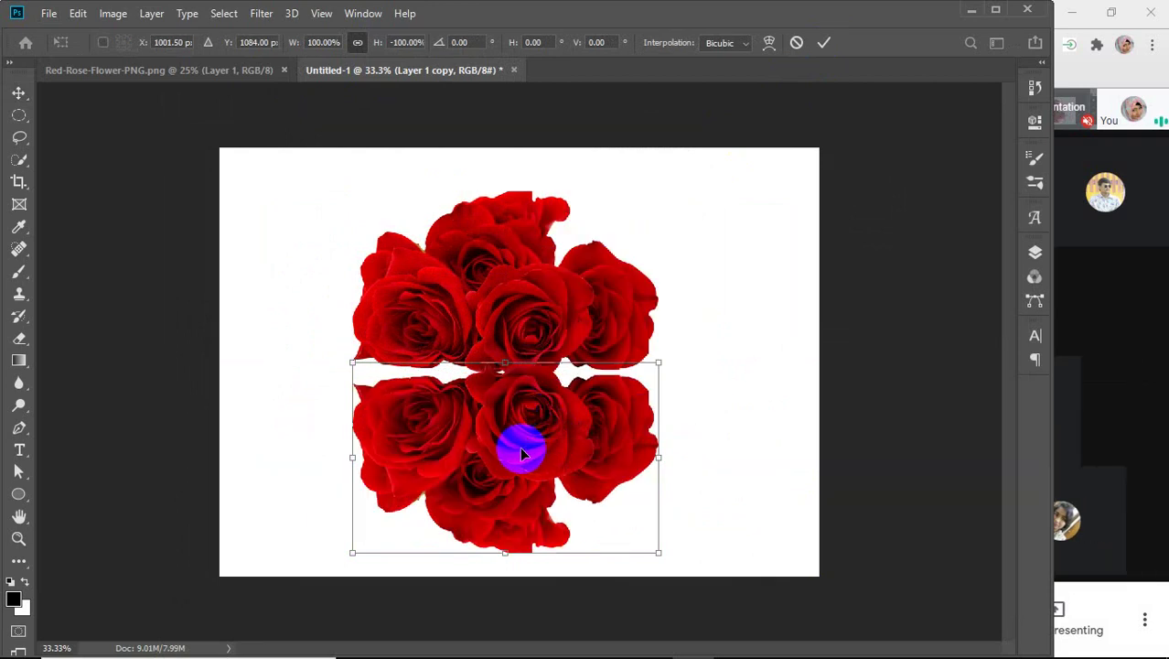
# Nudge the flipped roses down until they just meet the base of the original roses, and apply the transform
pyautogui.press('Down')
pyautogui.press('Down')
pyautogui.press('Down')
pyautogui.press('Down')
pyautogui.press('Down')
pyautogui.press('Down')
pyautogui.press('Down')
pyautogui.press('Down')
pyautogui.press('Down')
pyautogui.press('Down')
pyautogui.press('Down')
pyautogui.press('Down')
pyautogui.press('Down')
pyautogui.press('Down')
pyautogui.press('Down')
pyautogui.press('Down')
pyautogui.press('Down')
pyautogui.press('Down')
pyautogui.press('Down')
pyautogui.press('Down')
pyautogui.press('Down')
pyautogui.press('Down')
pyautogui.press('Down')
pyautogui.press('Down')
pyautogui.press('Down')
pyautogui.press('Down')
pyautogui.press('Down')
pyautogui.press('Down')
pyautogui.press('Down')
pyautogui.press('Down')
pyautogui.press('Down')
pyautogui.press('Down')
pyautogui.press('Down')
pyautogui.press('Down')
pyautogui.press('Down')
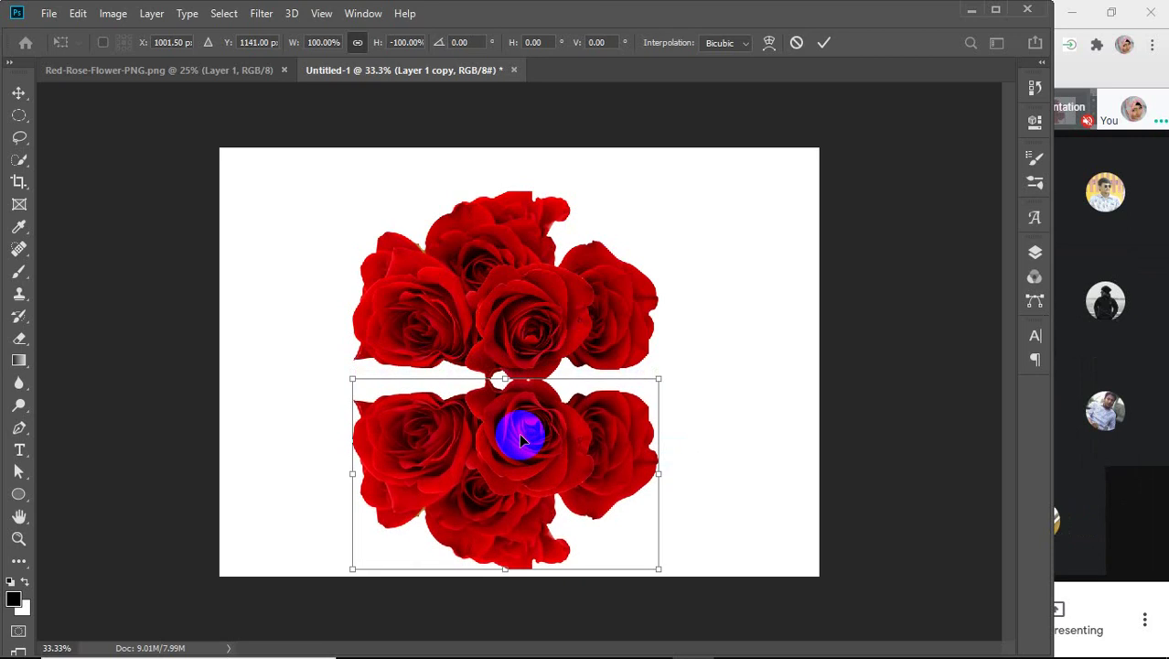
pyautogui.press('Down')
pyautogui.press('Down')
pyautogui.press('Down')
pyautogui.press('Up')
pyautogui.press('Up')
pyautogui.press('Up')
pyautogui.click(824, 43)
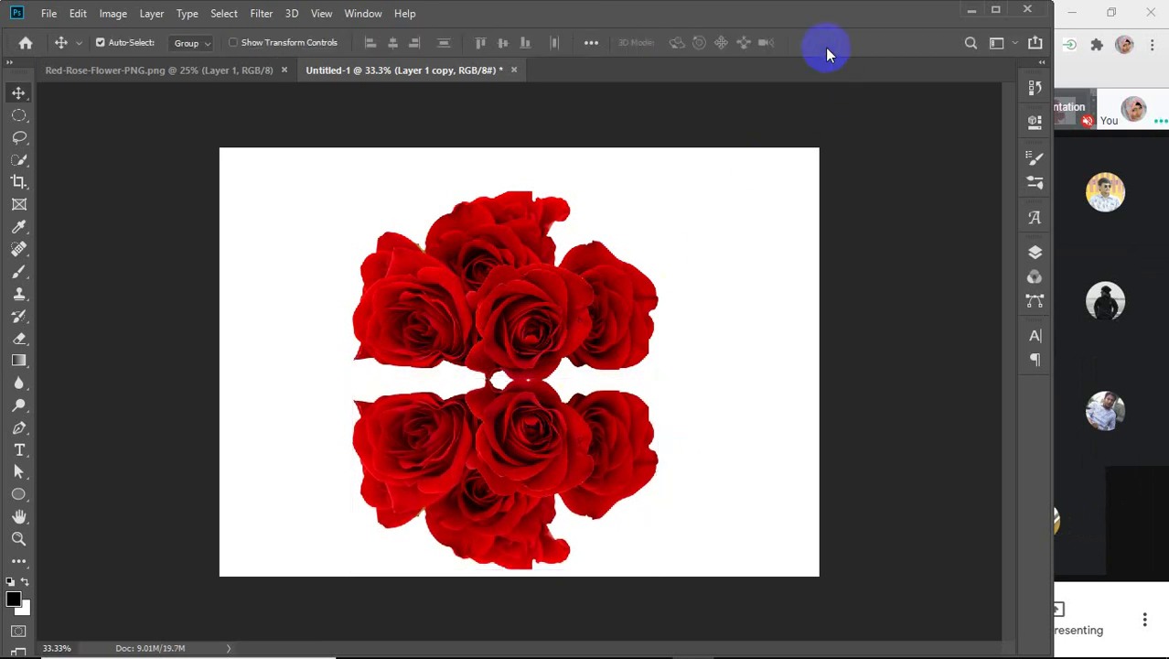
# Draw a 2100 x 1500 px rectangle over the whole canvas and place its layer beneath both roses layers
pyautogui.rightClick(15, 494)
pyautogui.click(77, 489)
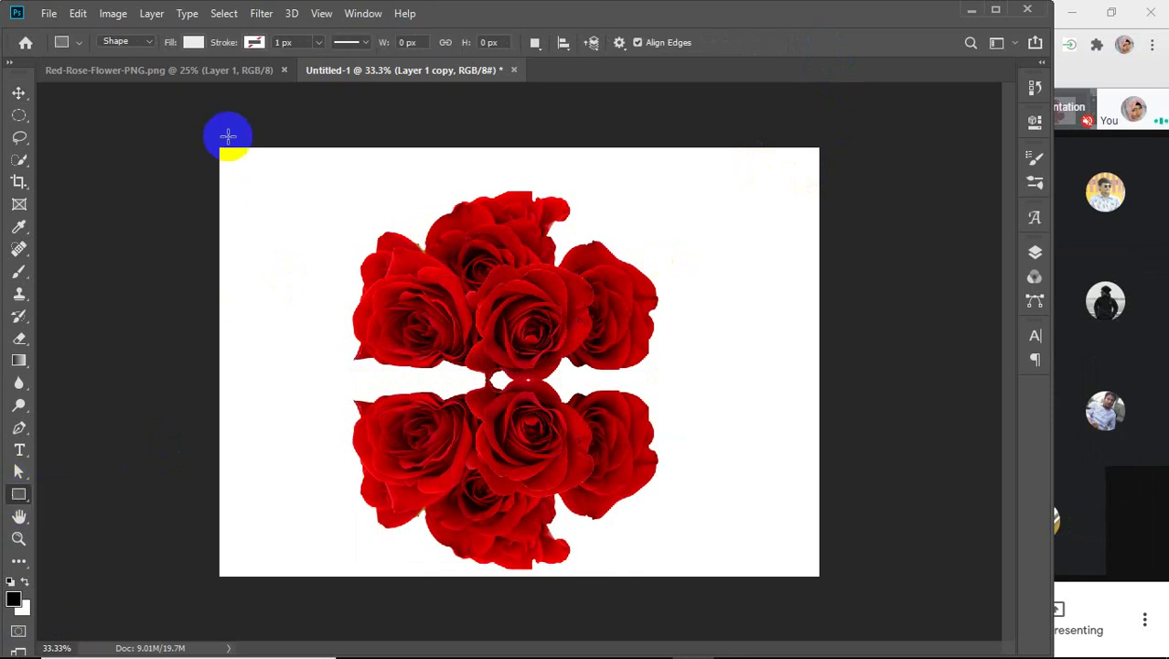
pyautogui.moveTo(219, 146); pyautogui.dragTo(817, 576)
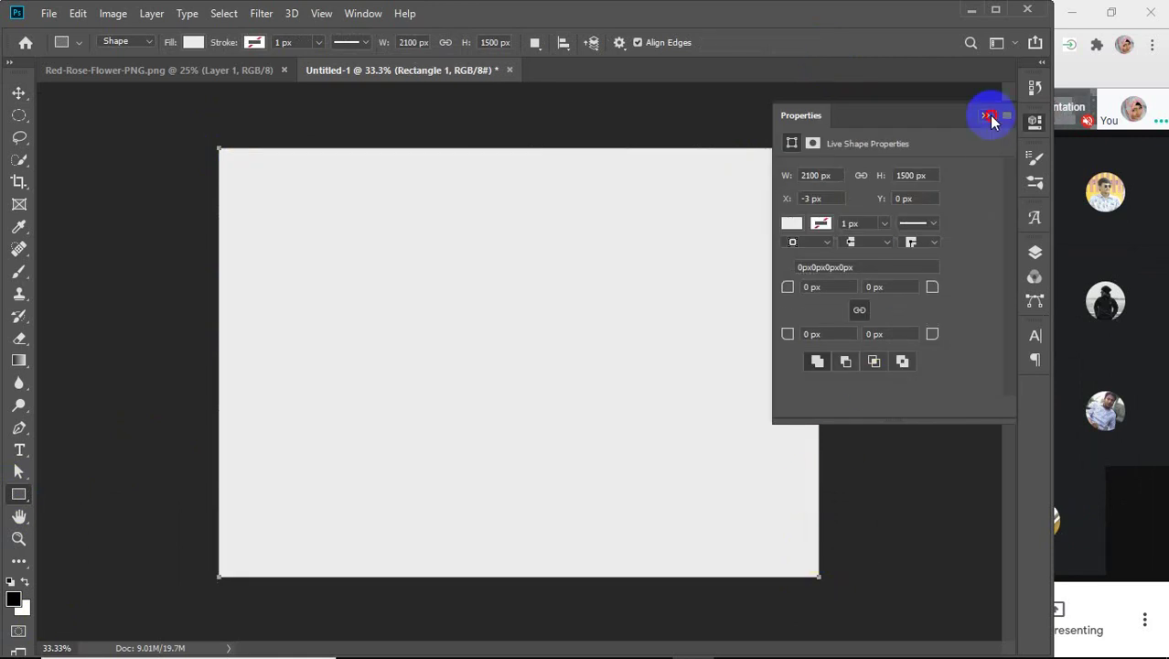
pyautogui.click(988, 116)
pyautogui.click(1035, 252)
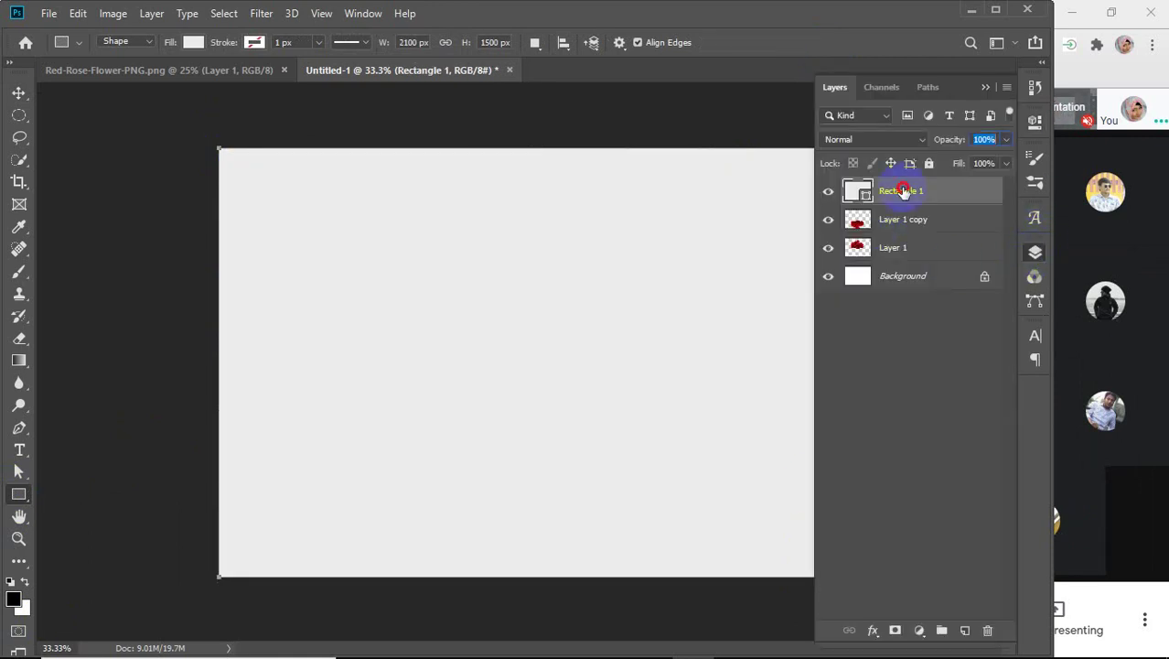
pyautogui.moveTo(903, 191); pyautogui.dragTo(897, 261)
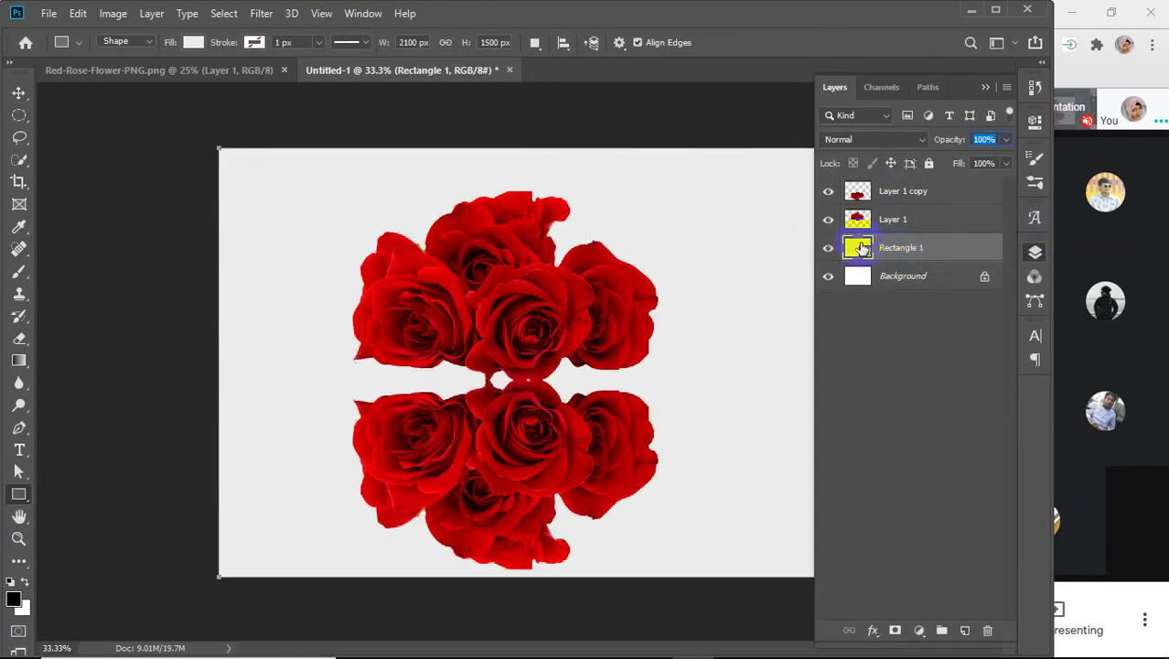
# Fill the background rectangle with the very dark red 190000 sampled from the roses
pyautogui.doubleClick(857, 247)
pyautogui.click(466, 258)
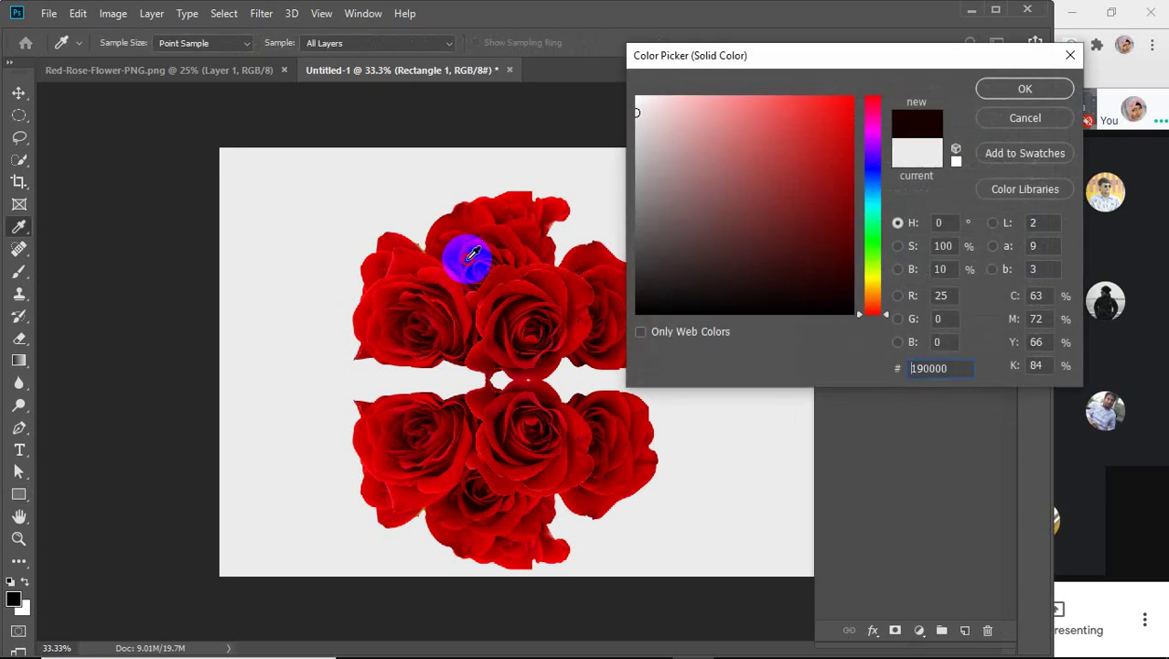
pyautogui.click(1023, 89)
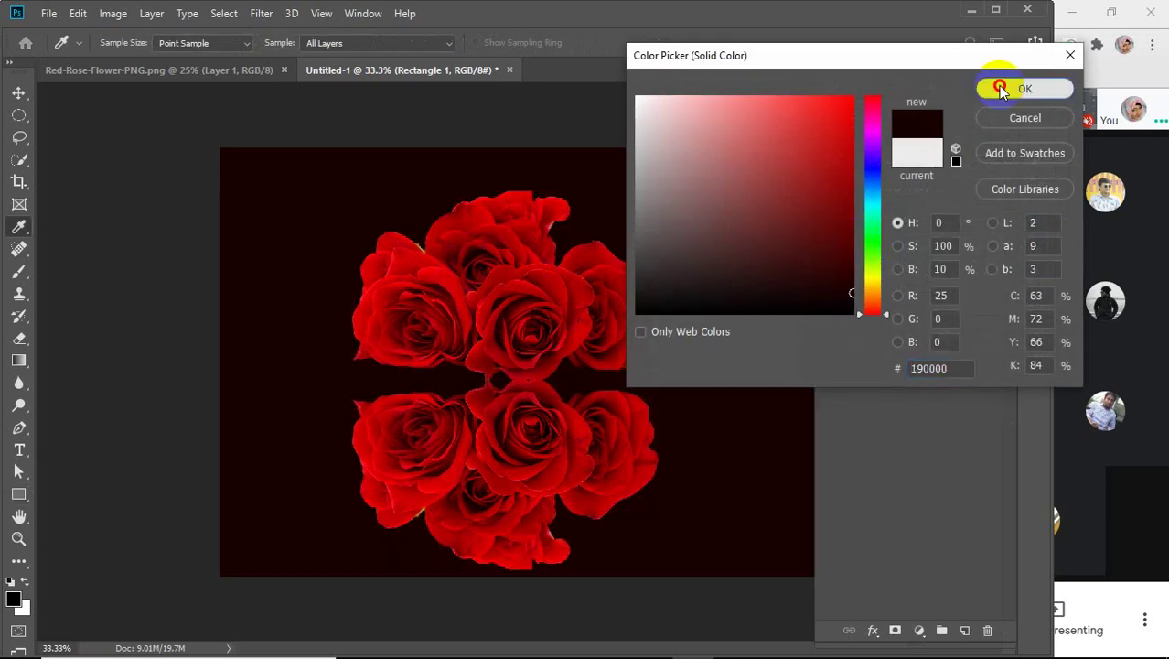
# Try the flipped roses layer at 46% opacity, and restore it to 100%
pyautogui.click(915, 199)
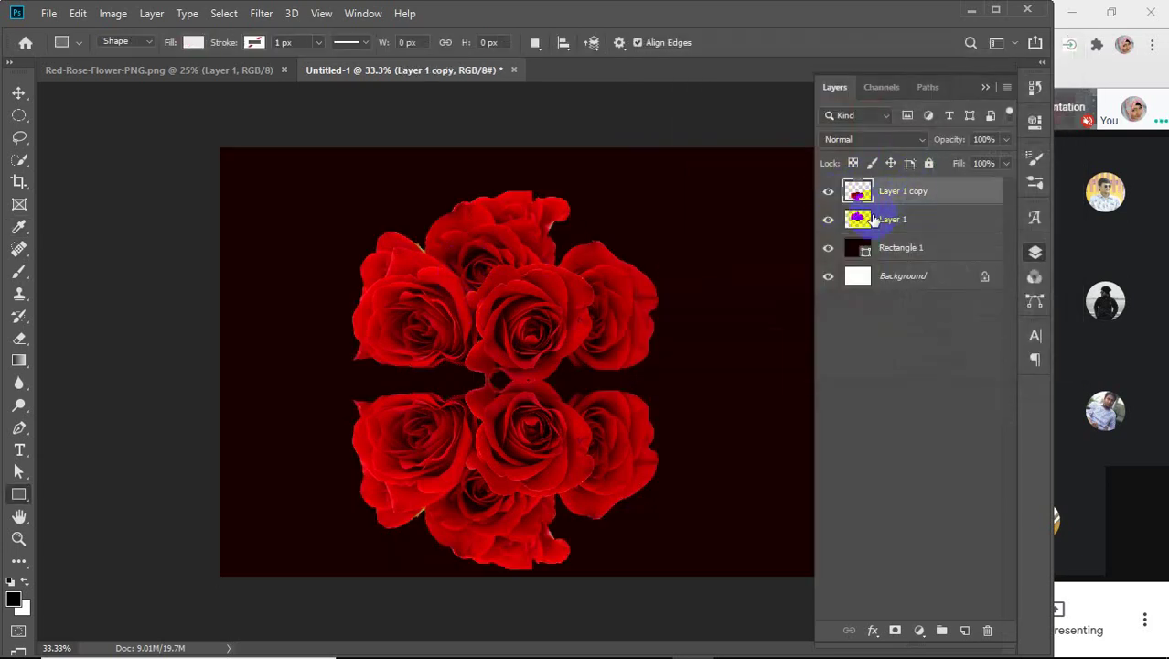
pyautogui.click(828, 194)
pyautogui.click(828, 193)
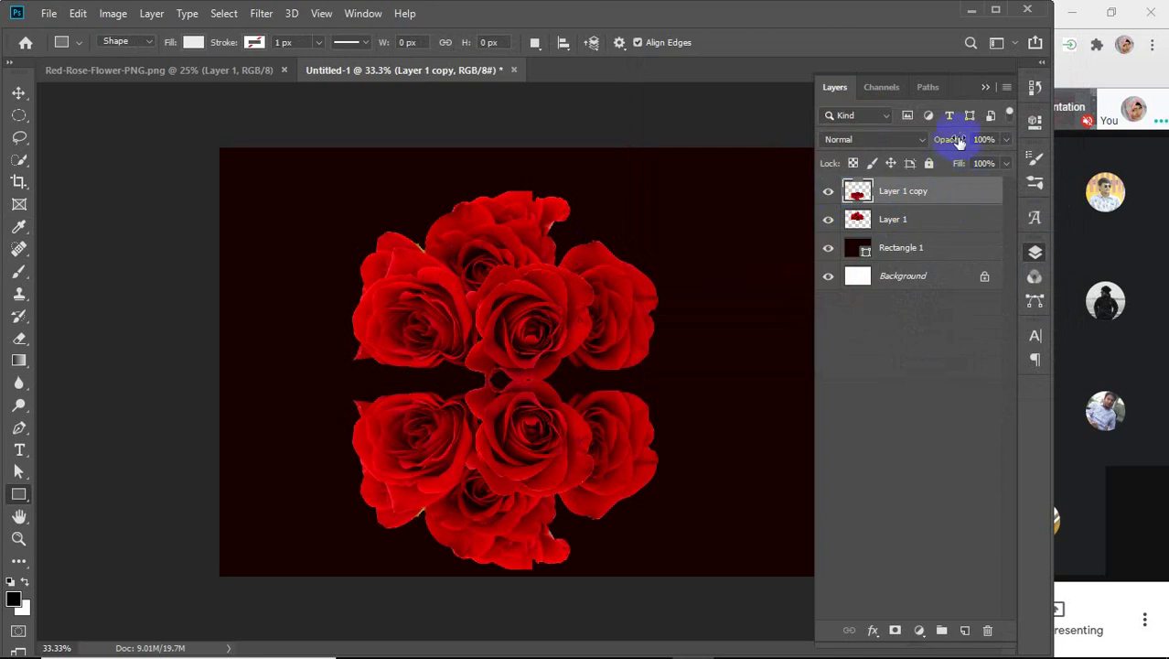
pyautogui.moveTo(935, 146); pyautogui.dragTo(906, 160)
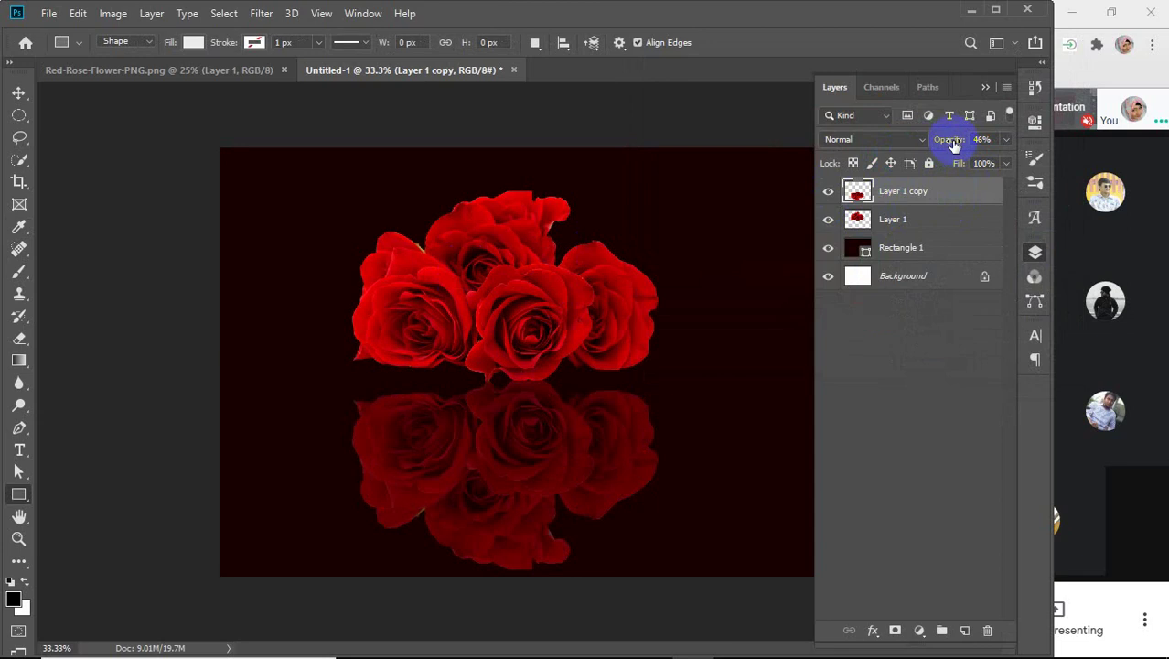
pyautogui.moveTo(953, 143); pyautogui.dragTo(1027, 149)
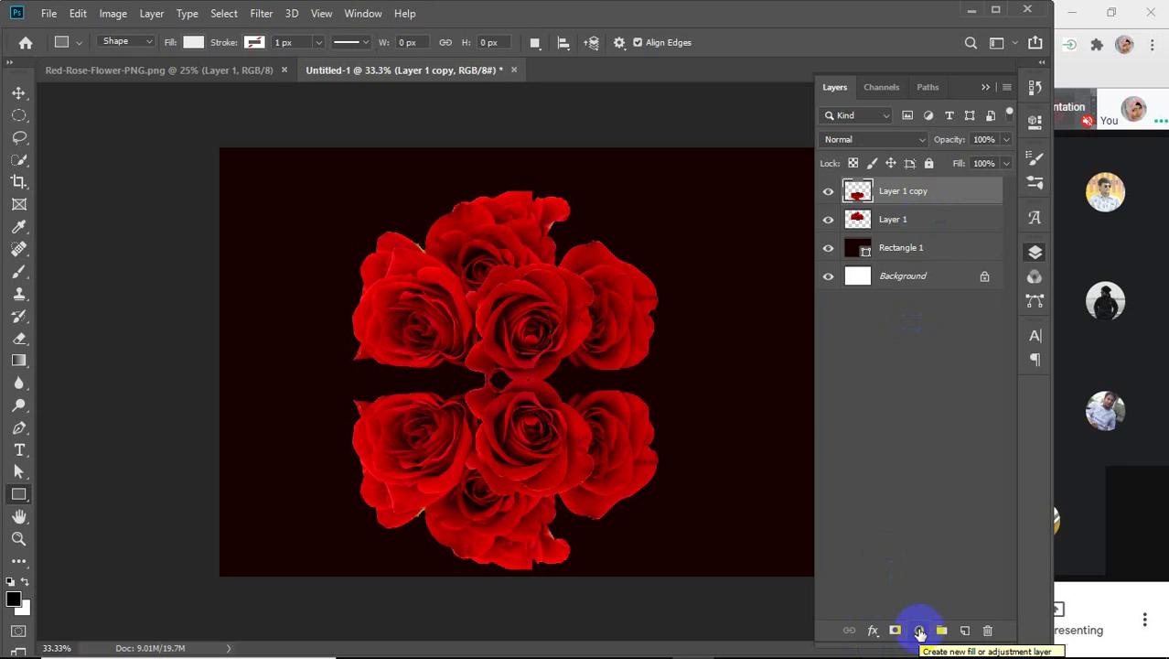
# Add a gradient fill layer above the flipped roses and open its gradient for editing
pyautogui.click(920, 631)
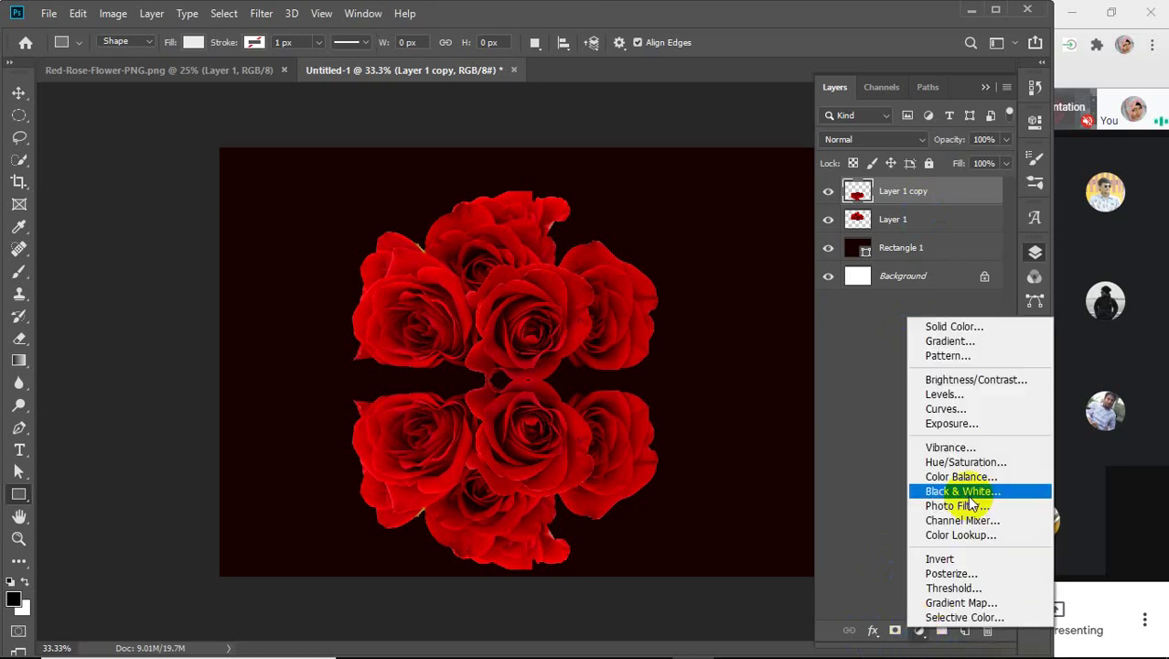
pyautogui.click(956, 340)
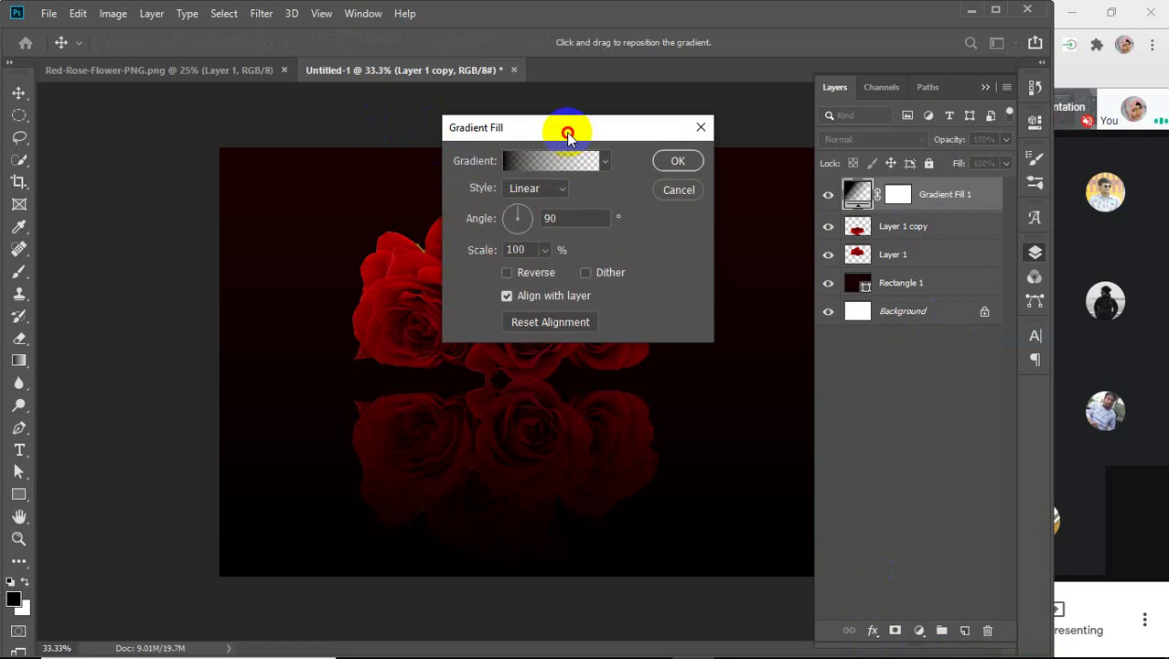
pyautogui.moveTo(567, 134); pyautogui.dragTo(799, 126)
pyautogui.click(803, 156)
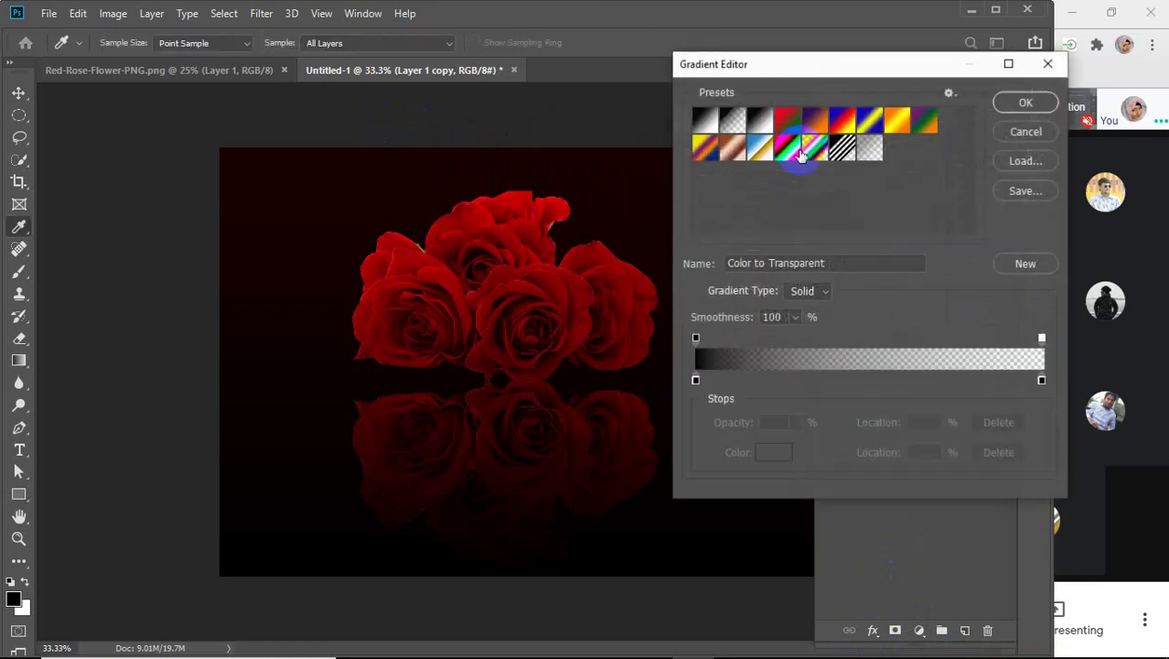
# Try the black-to-white and semi-transparent gradient presets for the fill, checking the color stops at both ends
pyautogui.click(696, 381)
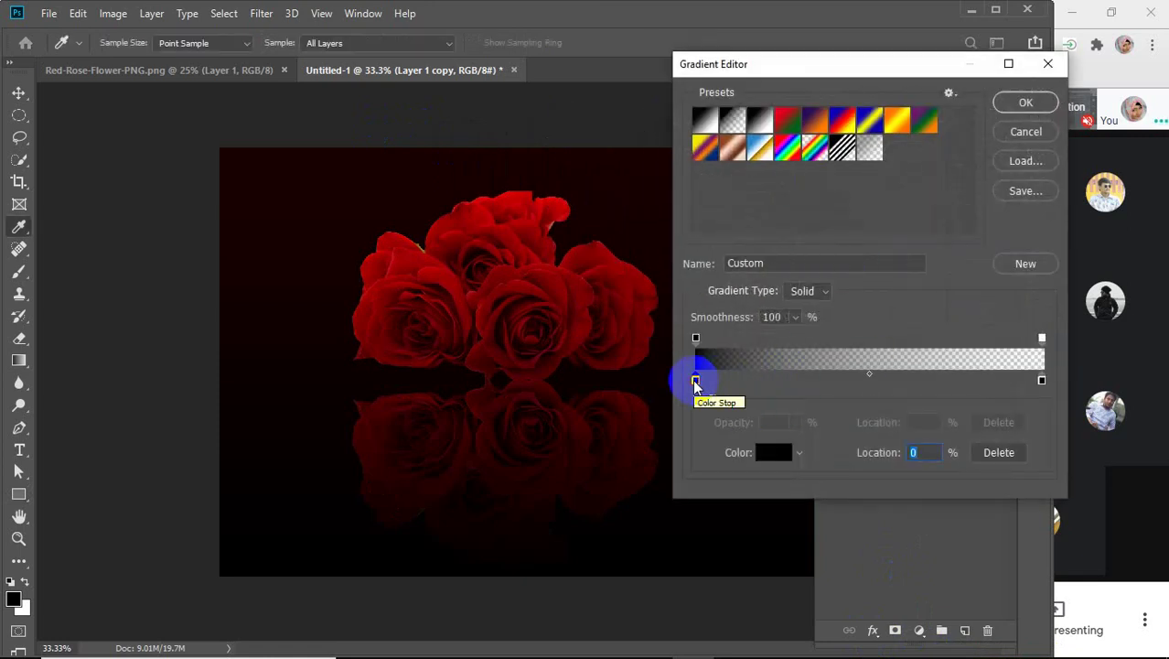
pyautogui.click(1042, 380)
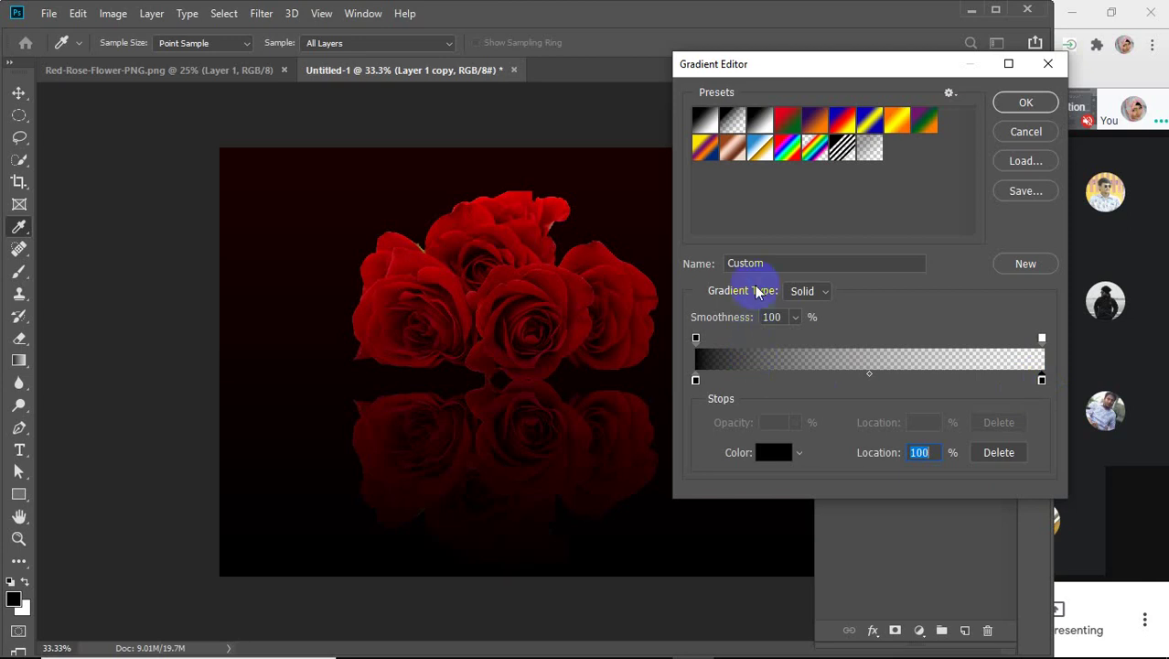
pyautogui.click(705, 128)
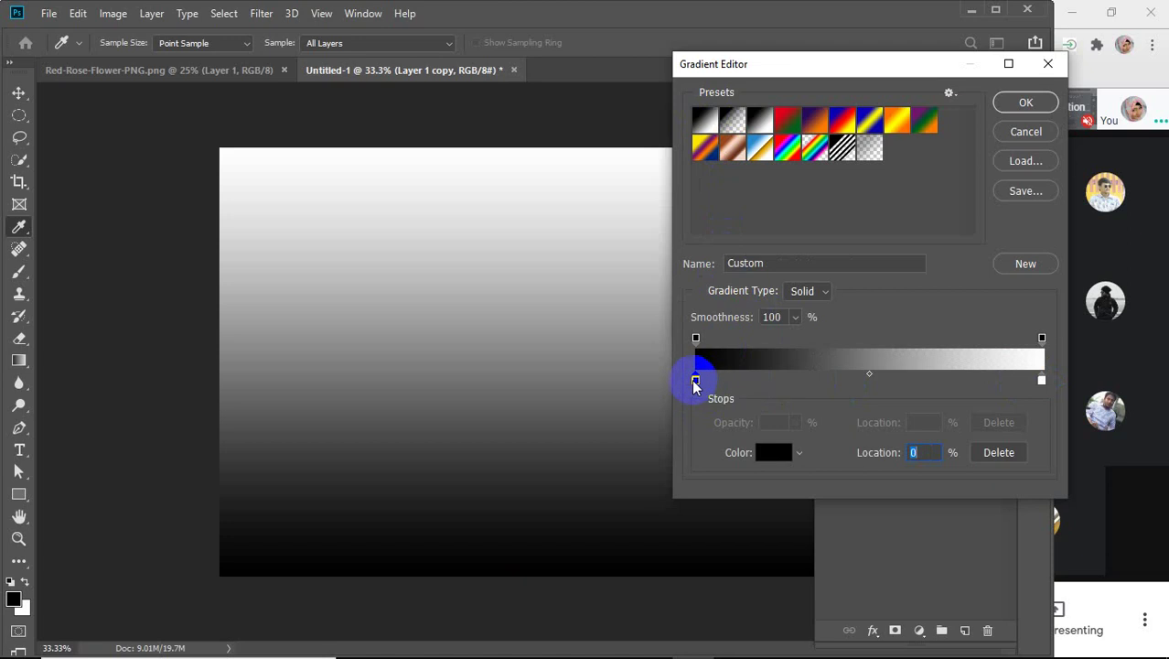
pyautogui.click(869, 149)
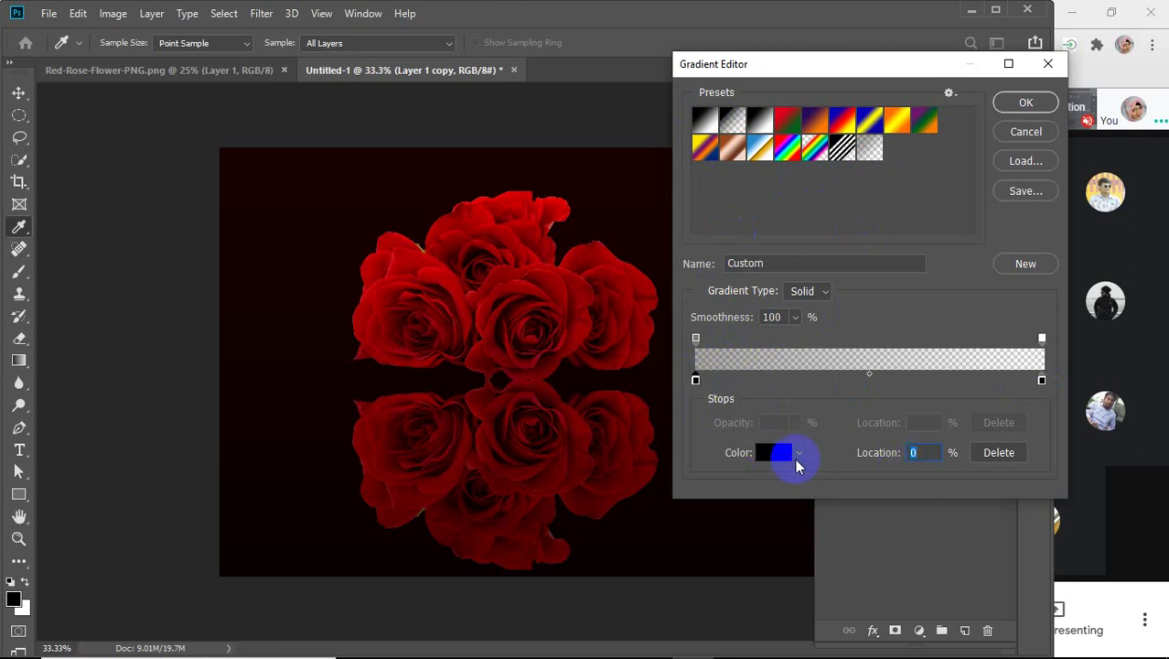
pyautogui.click(773, 452)
pyautogui.click(1026, 90)
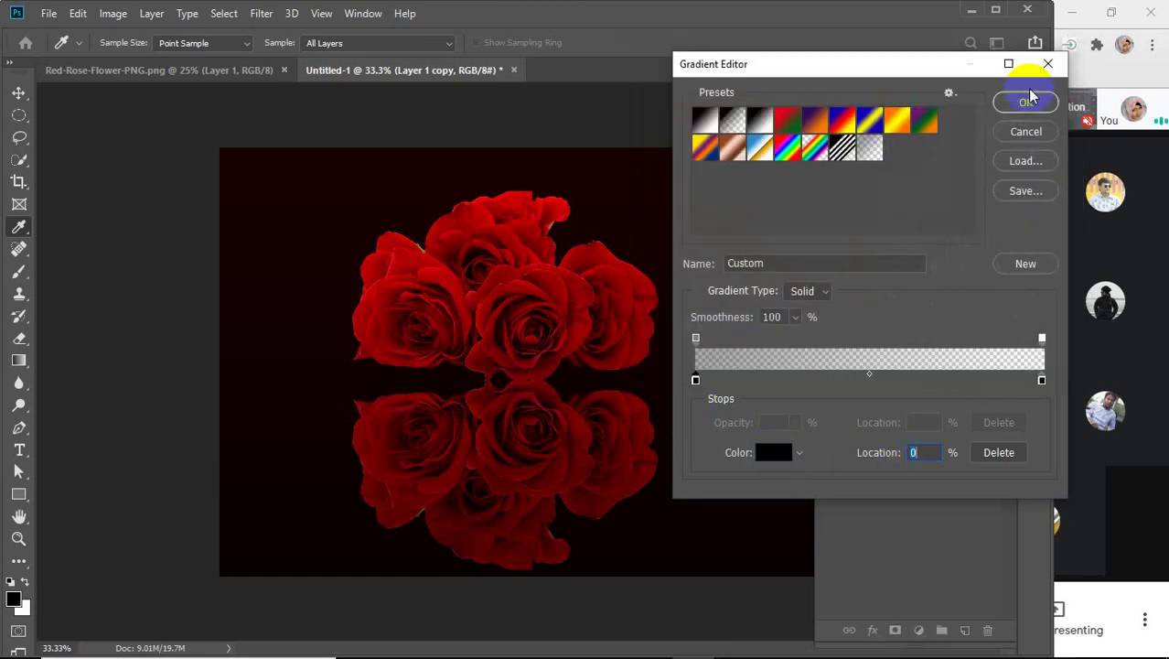
# Apply the Foreground to Transparent preset to the gradient fill as an unreversed linear gradient at 67% scale
pyautogui.click(735, 123)
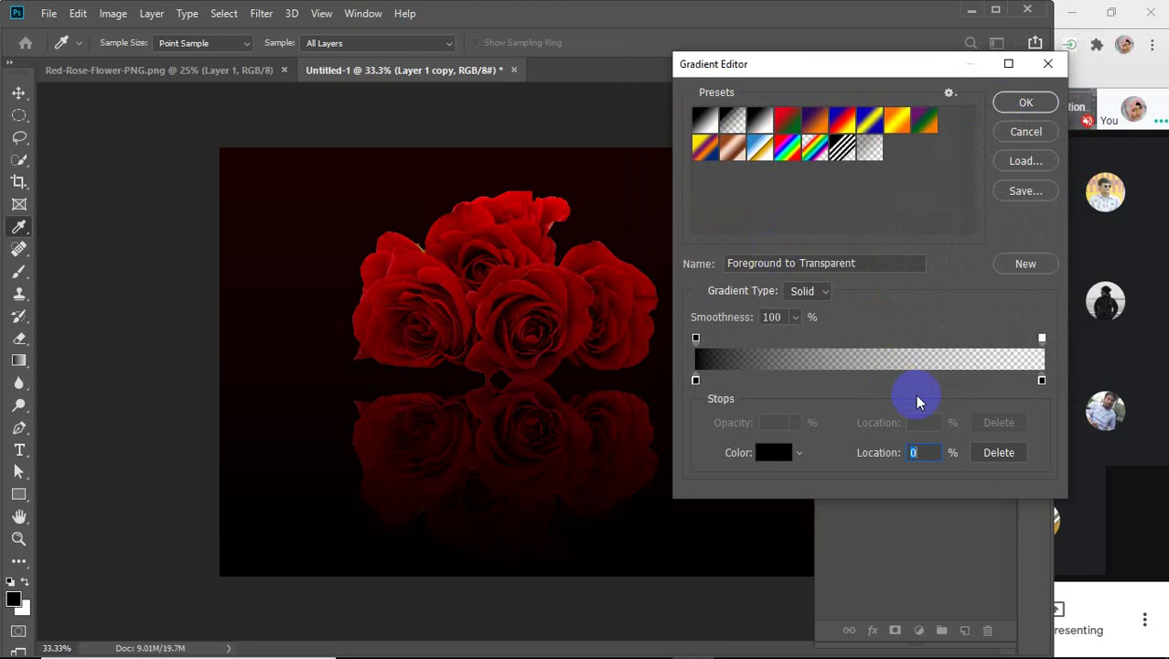
pyautogui.click(1027, 103)
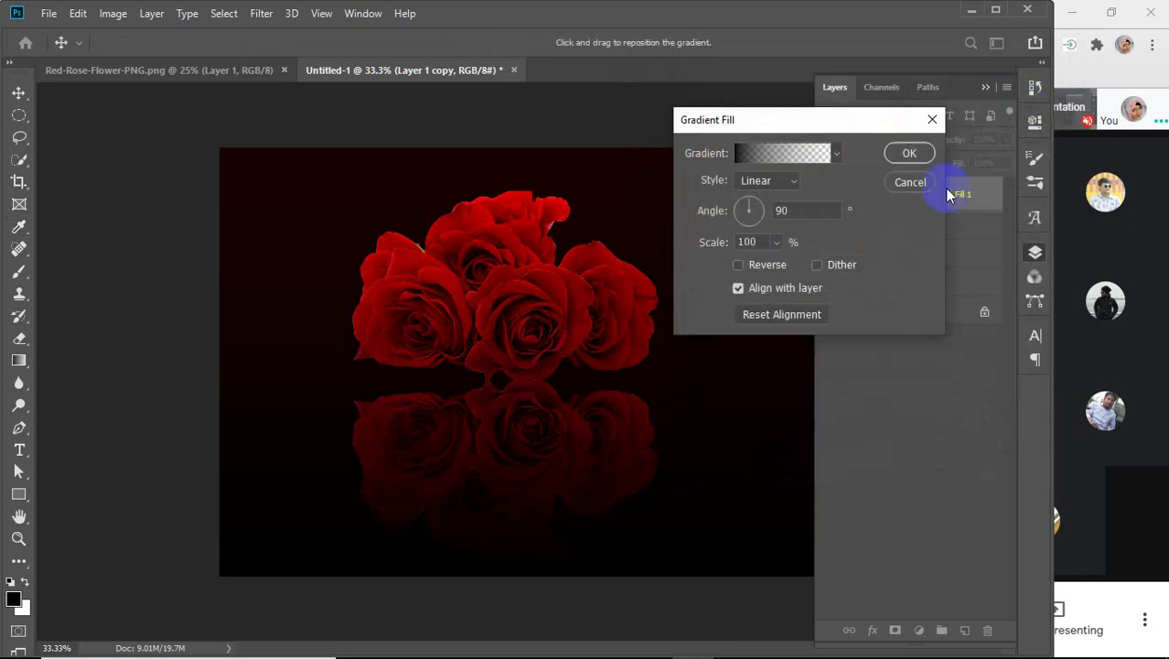
pyautogui.click(761, 266)
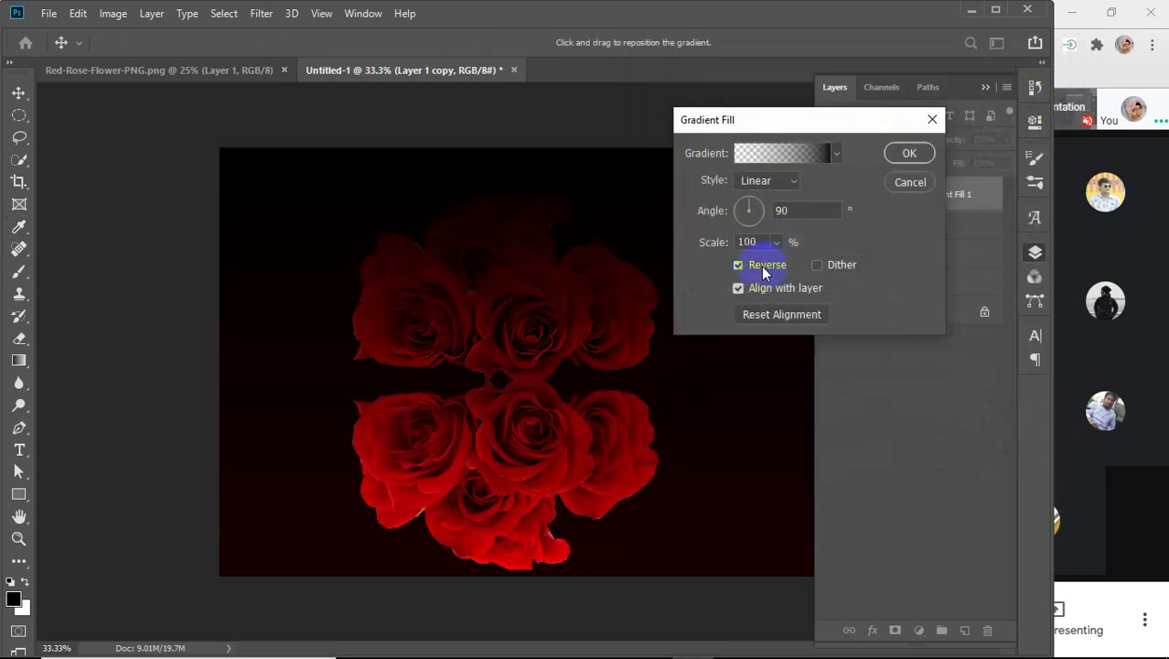
pyautogui.click(761, 266)
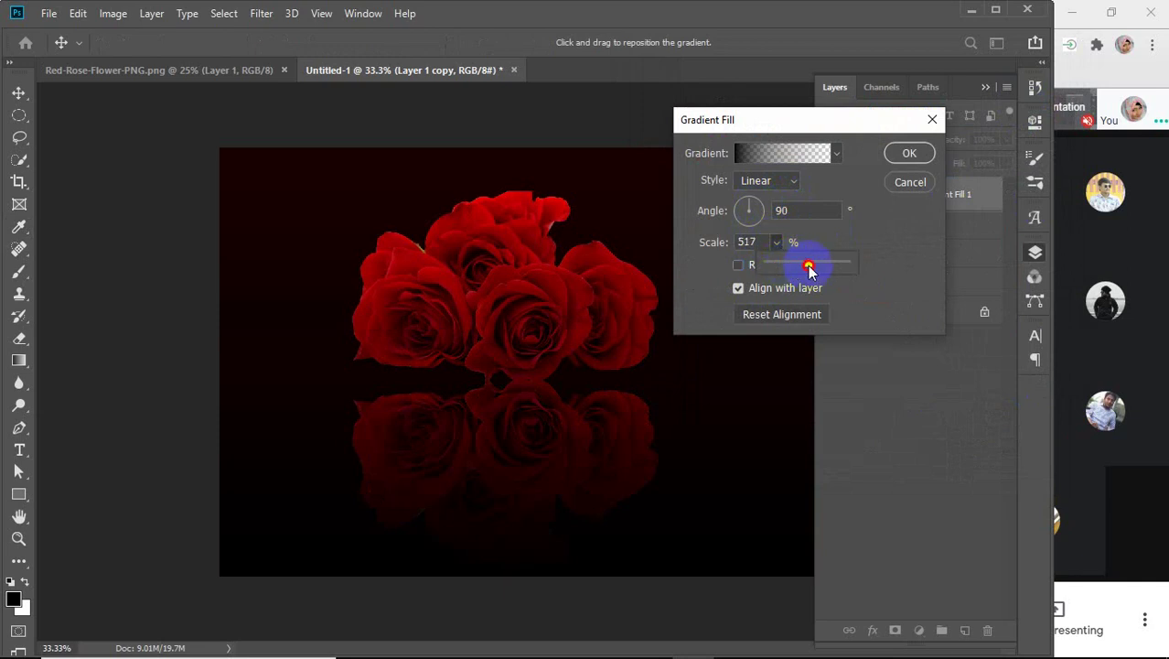
pyautogui.moveTo(808, 266); pyautogui.dragTo(777, 268)
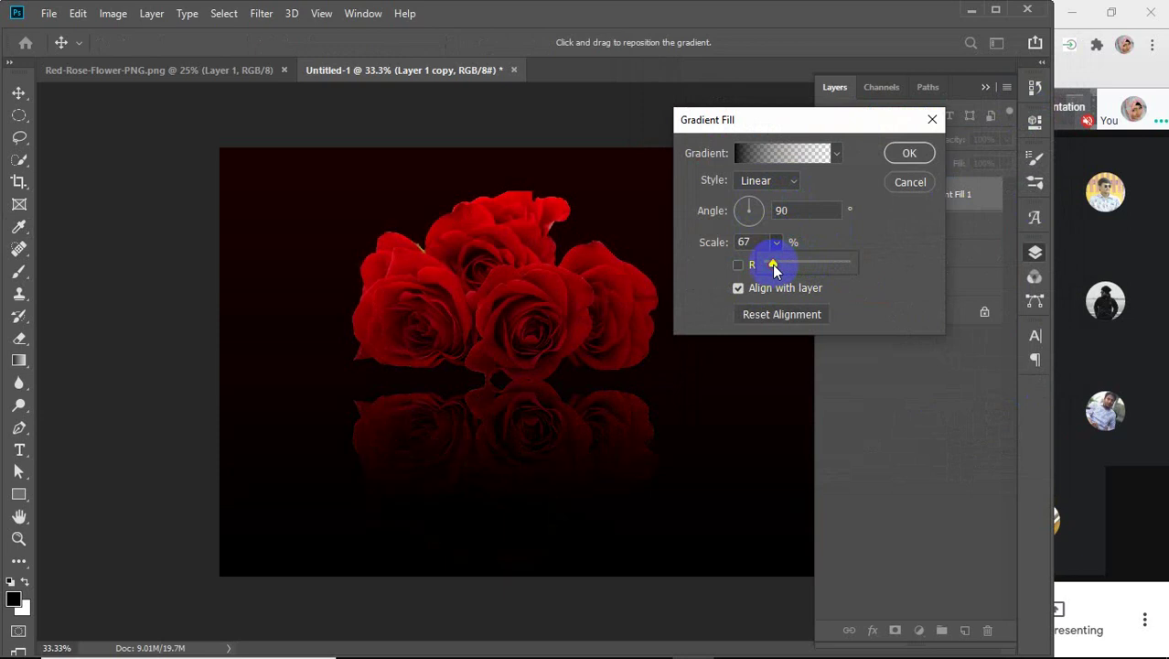
pyautogui.click(905, 158)
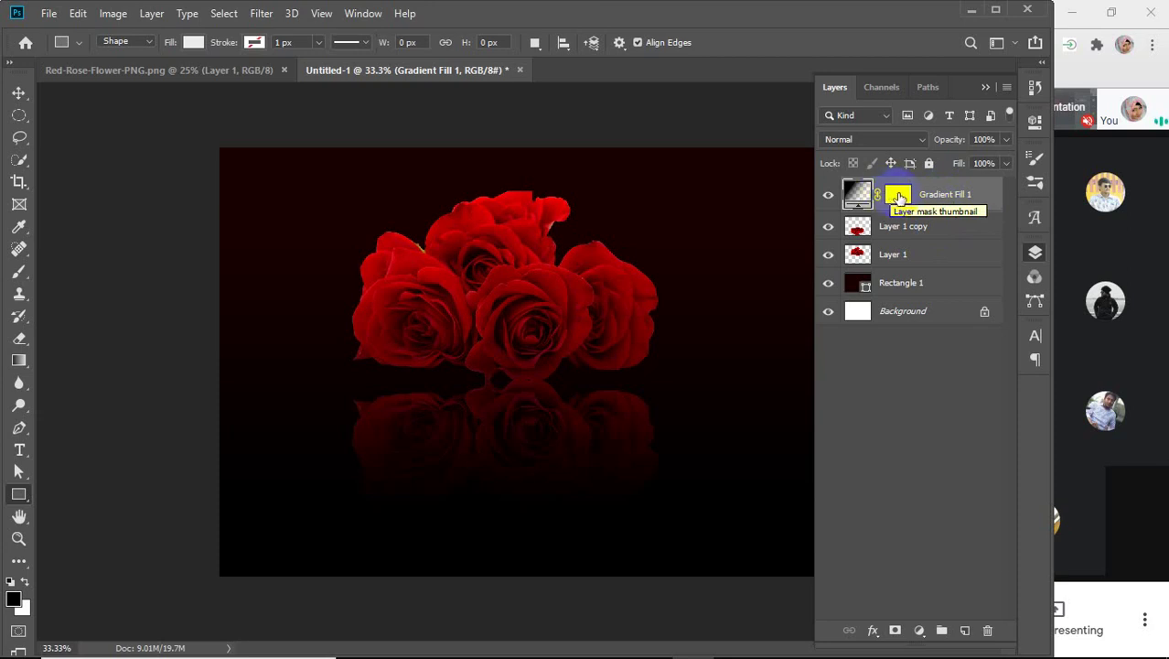
# Add a vector mask to the gradient fill layer and paint black on its layer mask over the upright roses with a 400 px brush
pyautogui.click(898, 196)
pyautogui.click(895, 631)
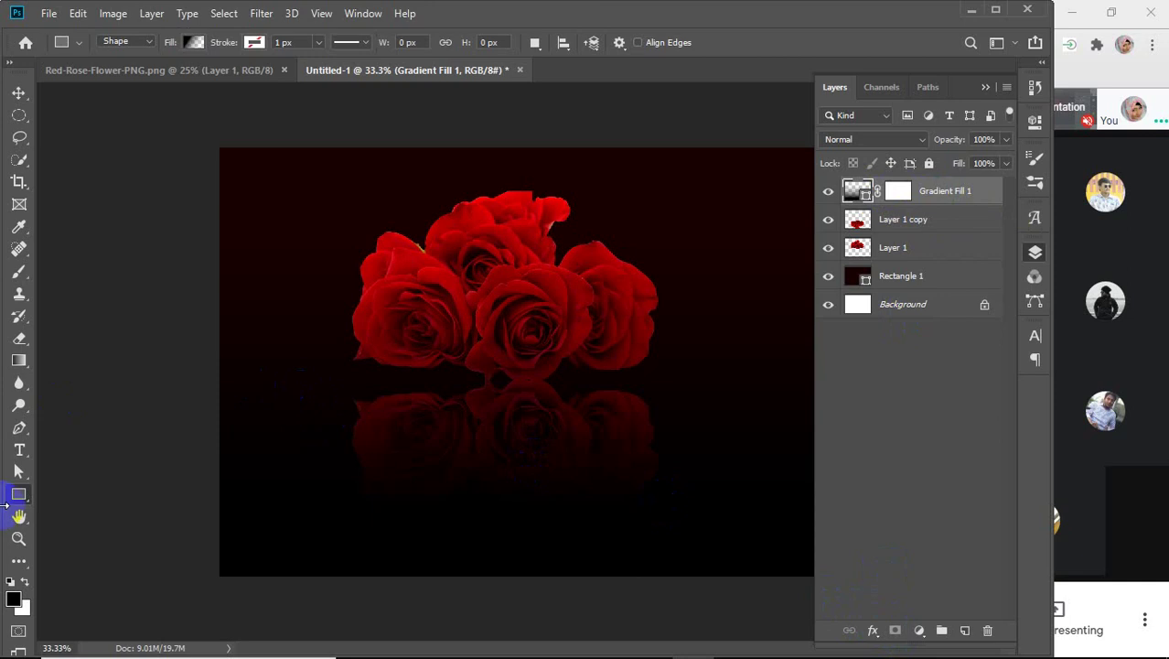
pyautogui.click(18, 271)
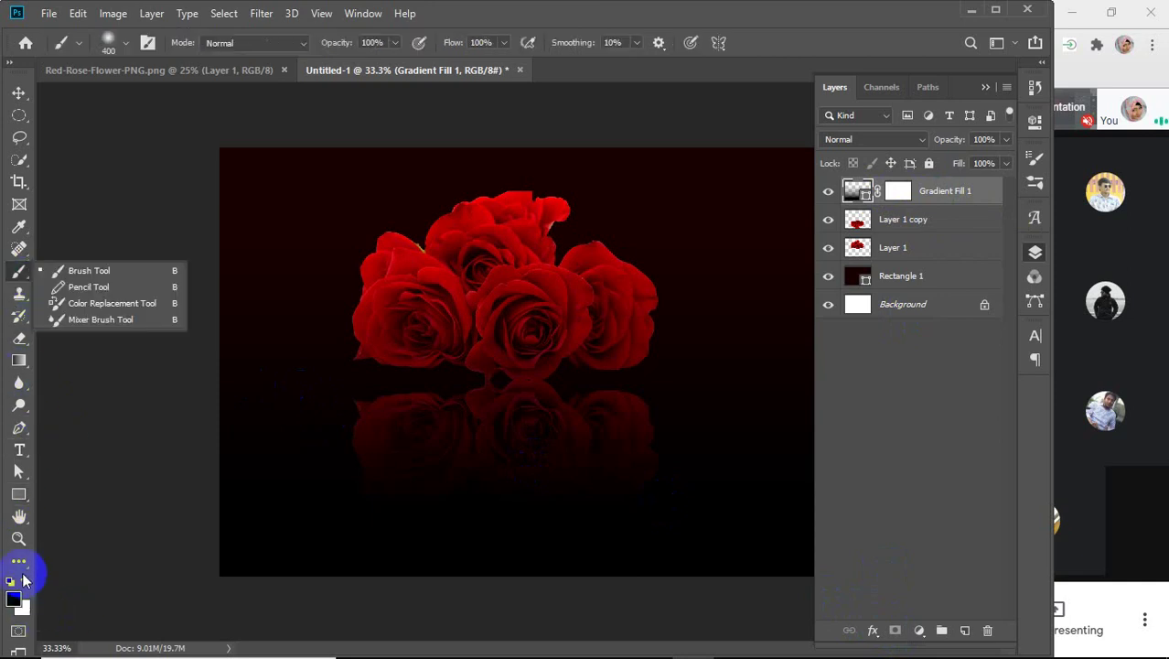
pyautogui.click(82, 270)
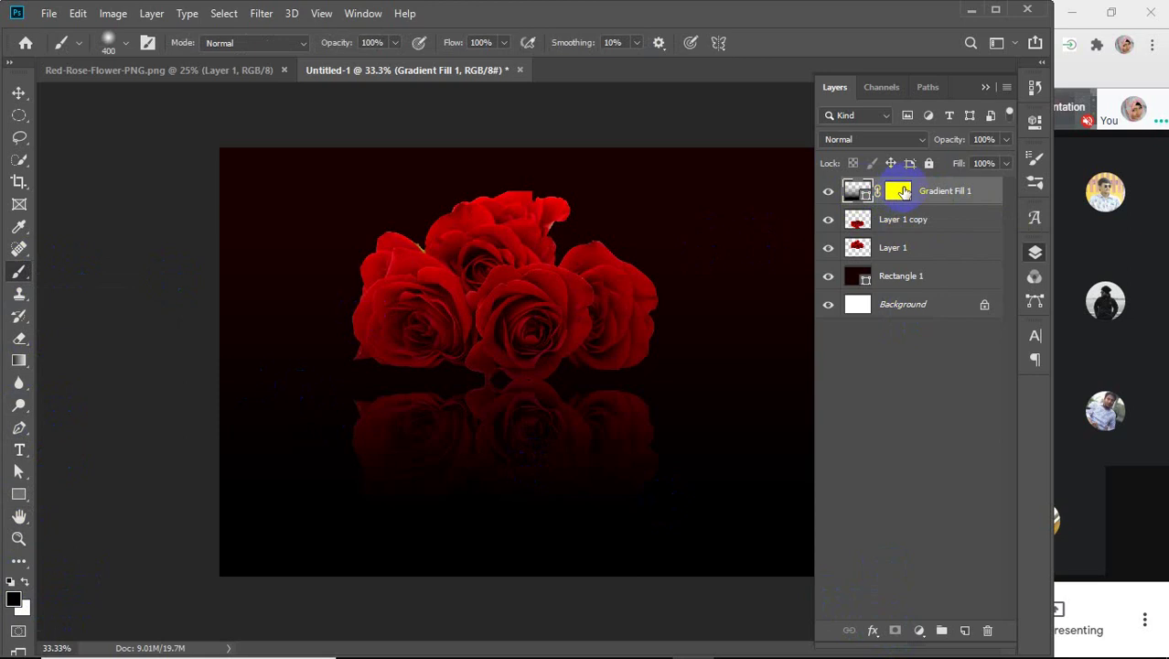
pyautogui.click(901, 190)
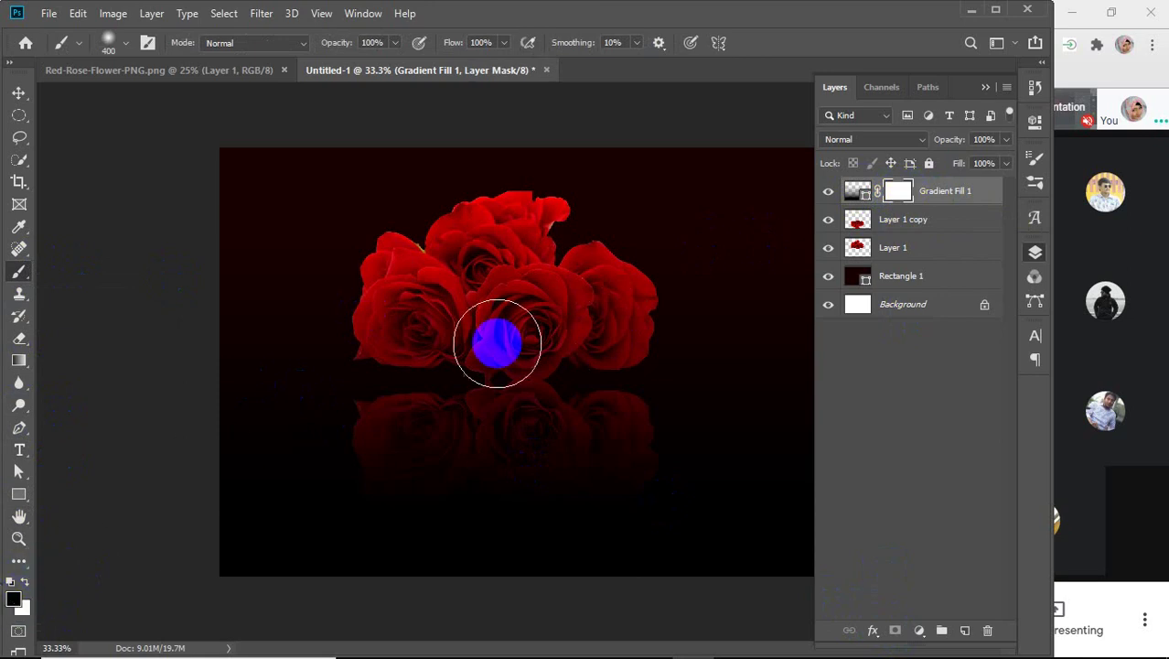
pyautogui.press('d')
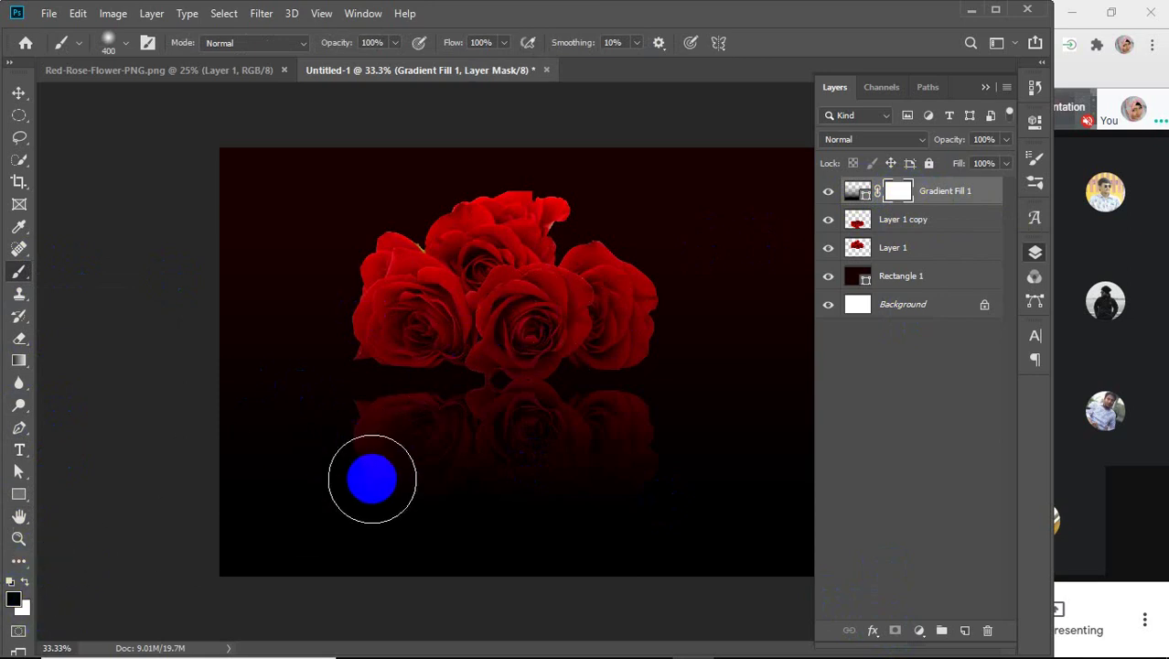
pyautogui.moveTo(266, 312); pyautogui.dragTo(799, 314)
pyautogui.moveTo(342, 261)
pyautogui.mouseDown()
pyautogui.moveTo(606, 237)
pyautogui.moveTo(211, 240)
pyautogui.moveTo(341, 184)
pyautogui.moveTo(214, 175)
pyautogui.moveTo(562, 169)
pyautogui.moveTo(847, 142)
pyautogui.moveTo(204, 154)
pyautogui.moveTo(164, 213)
pyautogui.moveTo(276, 272)
pyautogui.moveTo(416, 297)
pyautogui.mouseUp()
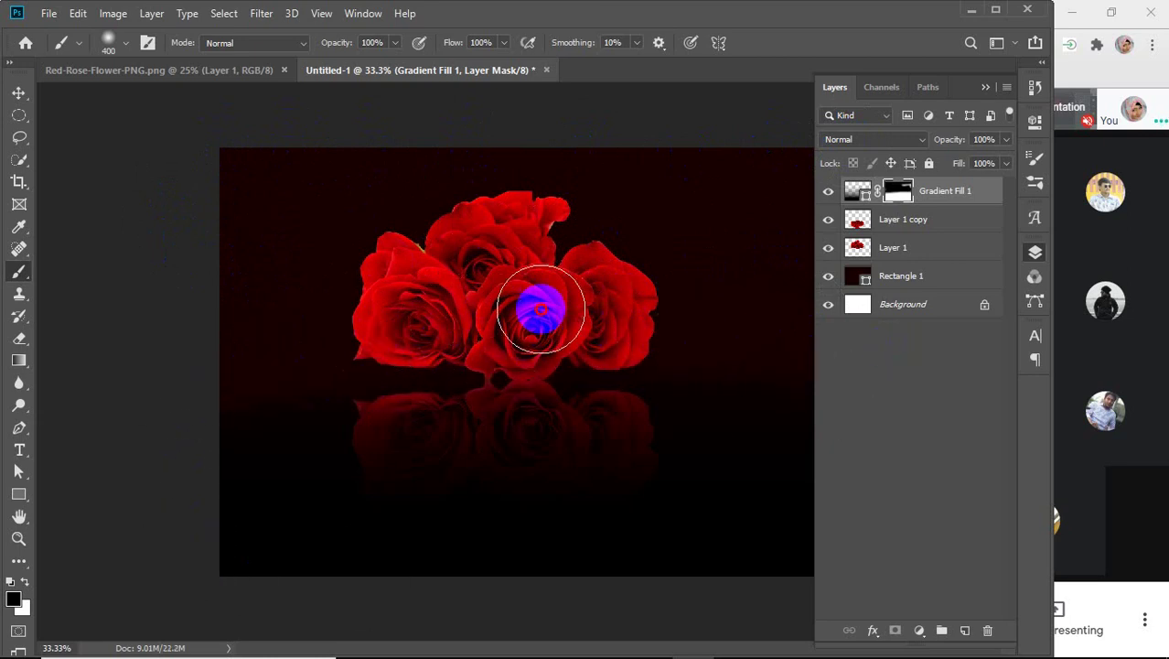
pyautogui.click(19, 92)
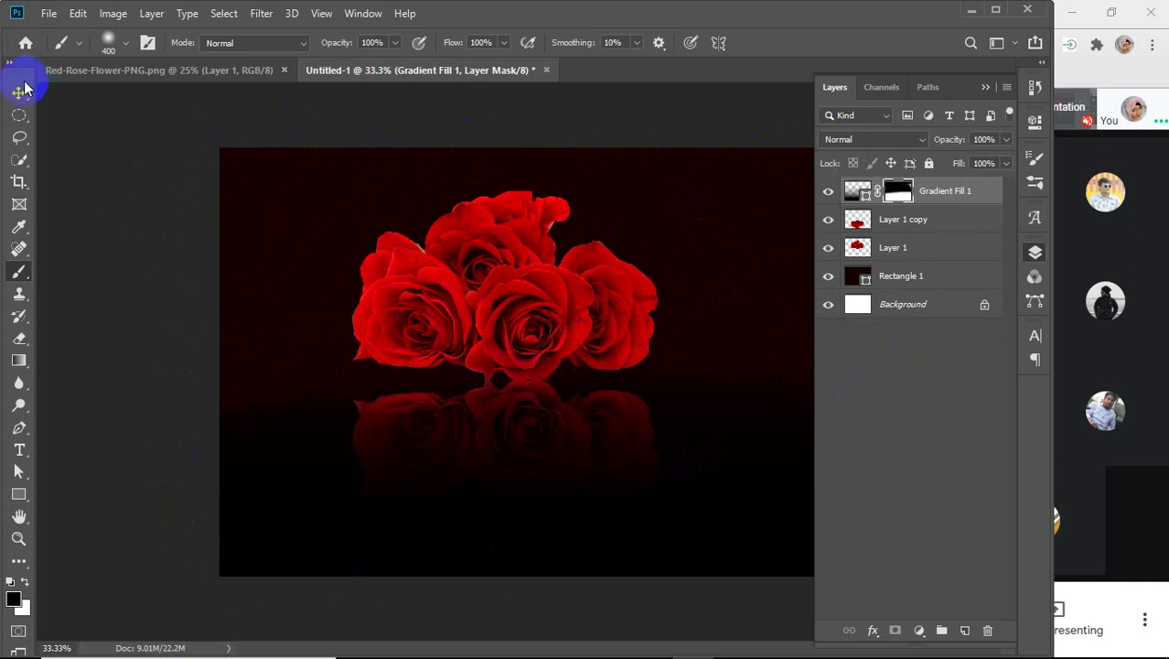
pyautogui.click(164, 323)
pyautogui.moveTo(369, 133); pyautogui.dragTo(639, 509)
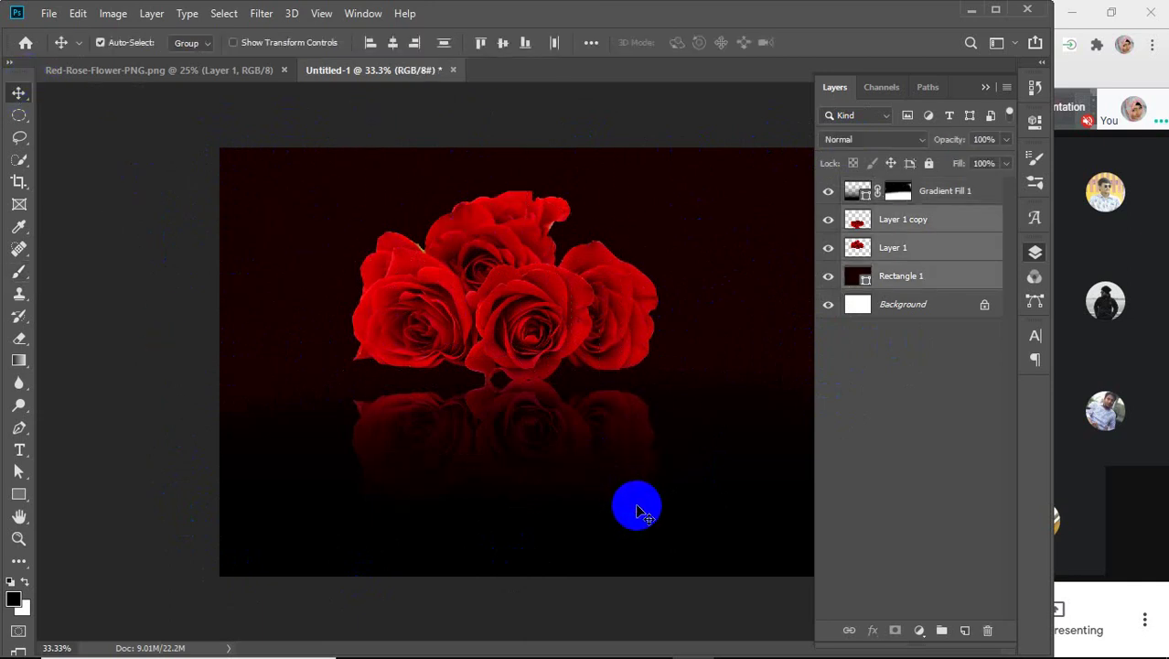
pyautogui.moveTo(578, 337); pyautogui.dragTo(603, 364)
pyautogui.hotkey('ctrl', 'z')
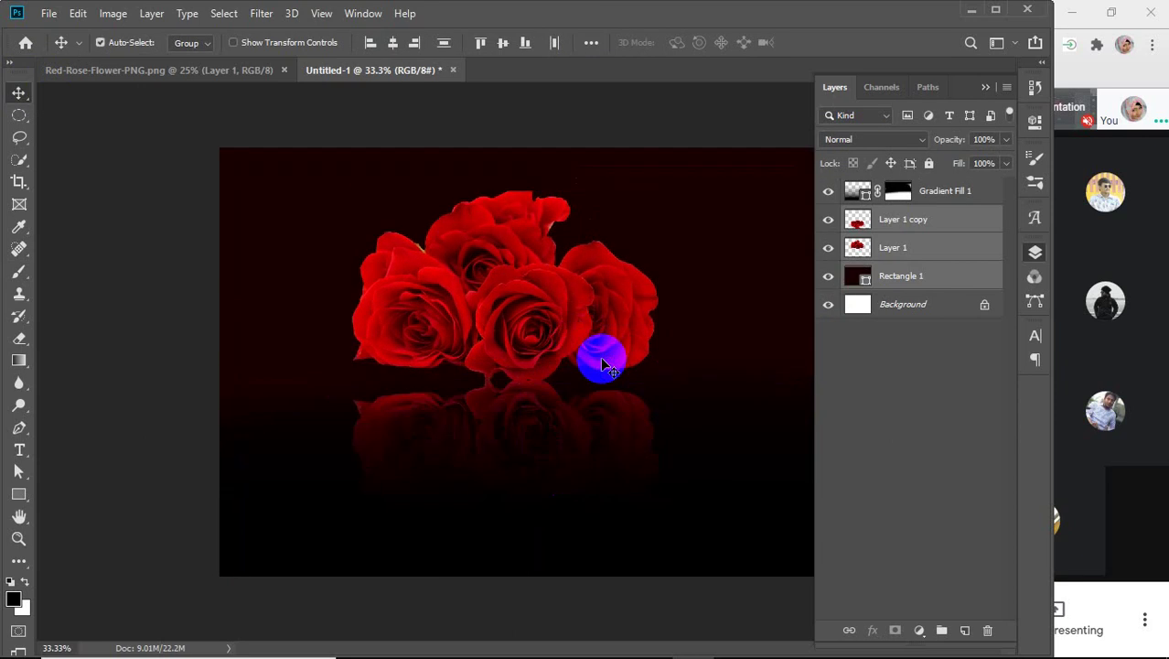
# Enlarge the gradient fill, flipped roses and upright roses layers together with Free Transform and lower them on the dark background
pyautogui.click(931, 192)
pyautogui.keyDown('shift'); pyautogui.click(927, 249); pyautogui.keyUp('shift')
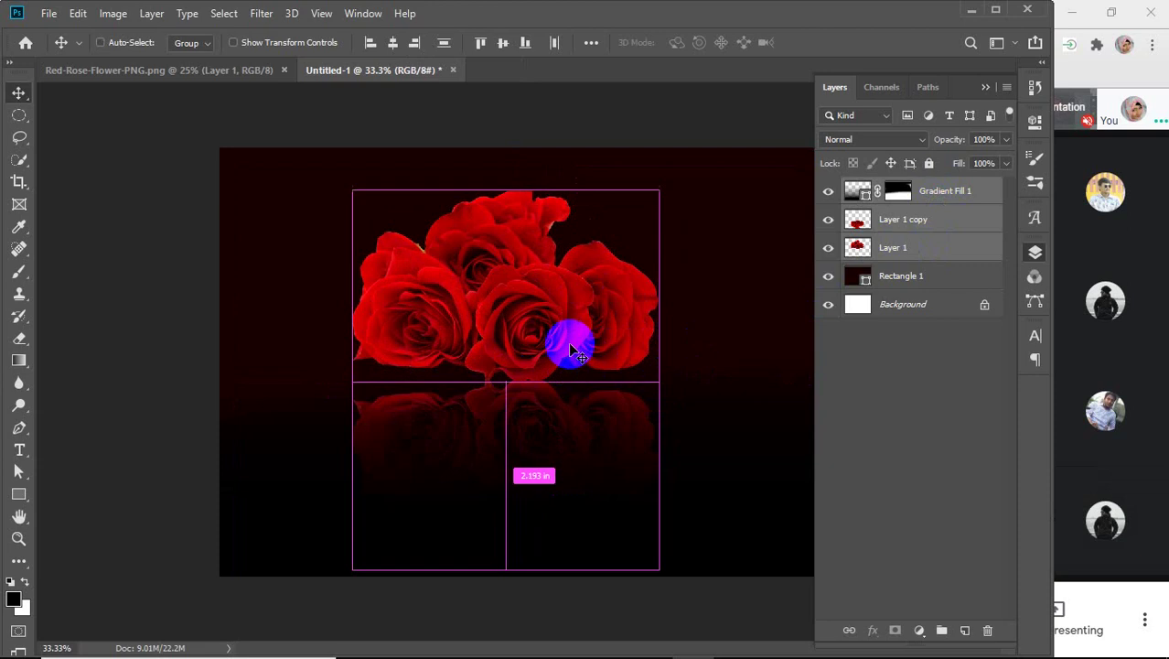
pyautogui.hotkey('ctrl', 't')
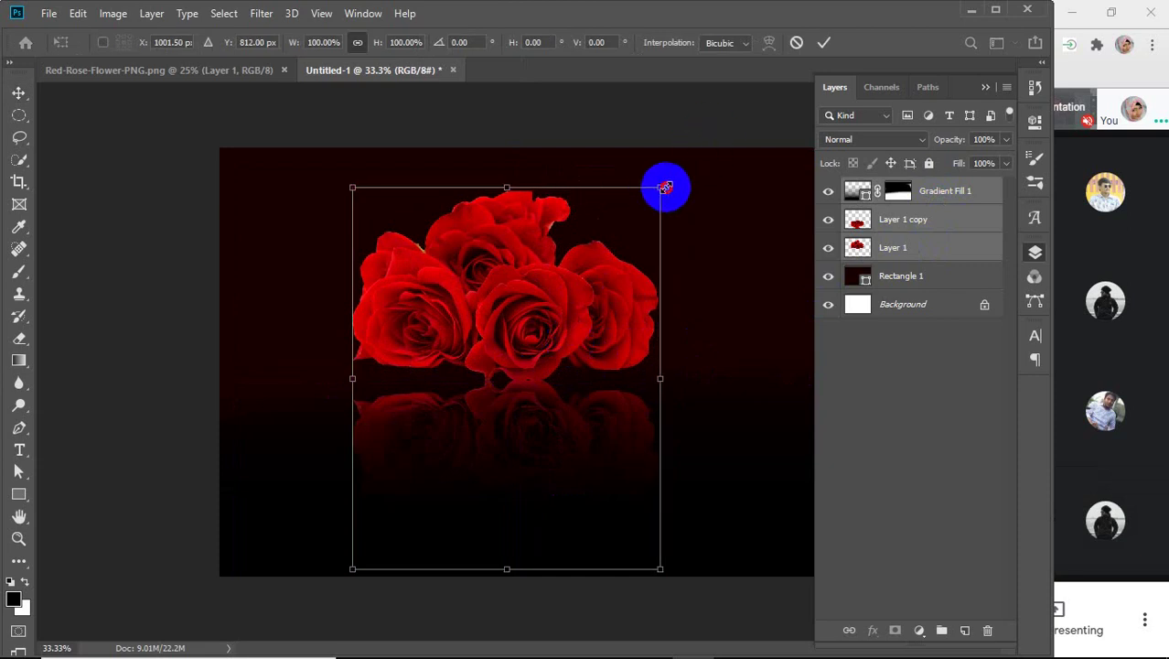
pyautogui.moveTo(669, 198); pyautogui.dragTo(789, 123)
pyautogui.moveTo(621, 214); pyautogui.dragTo(604, 309)
pyautogui.click(822, 44)
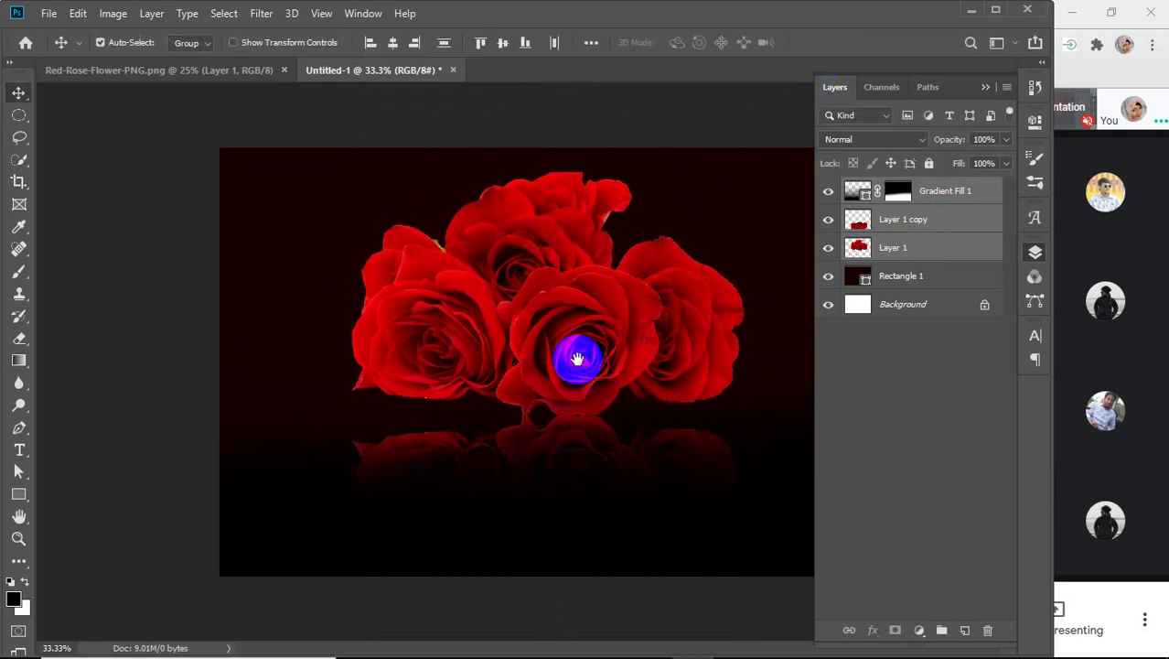
# View the enlarged composition without the layer list covering it, and minimize Photoshop to show the hidden system tray icons
pyautogui.scroll(1, 584, 359)
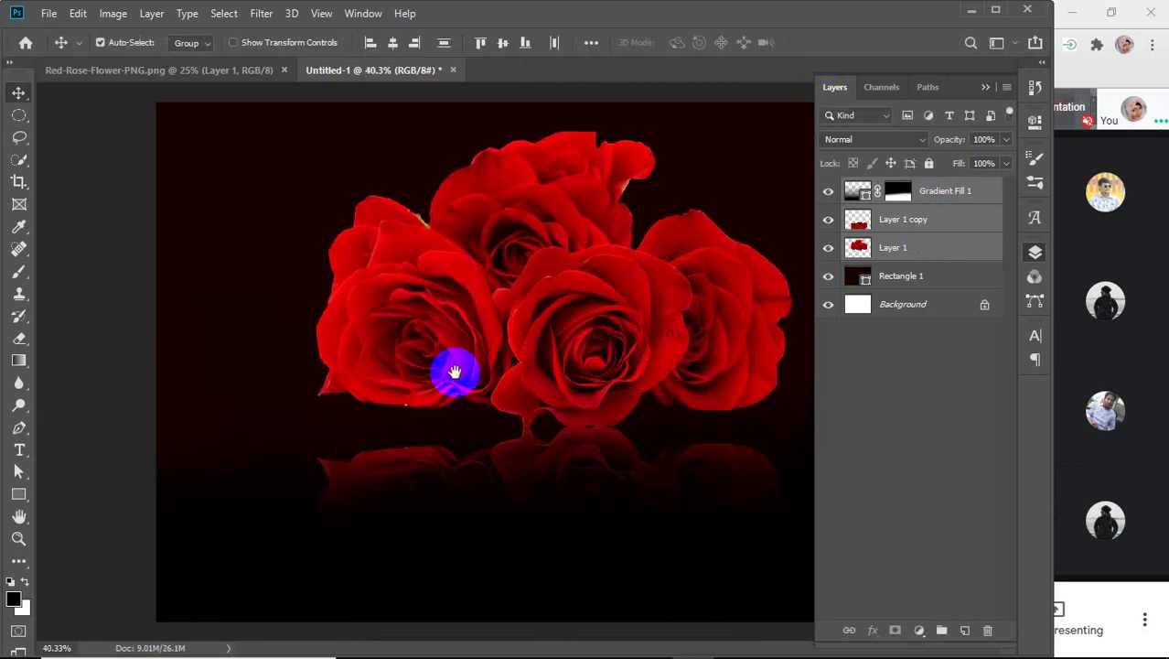
pyautogui.click(986, 88)
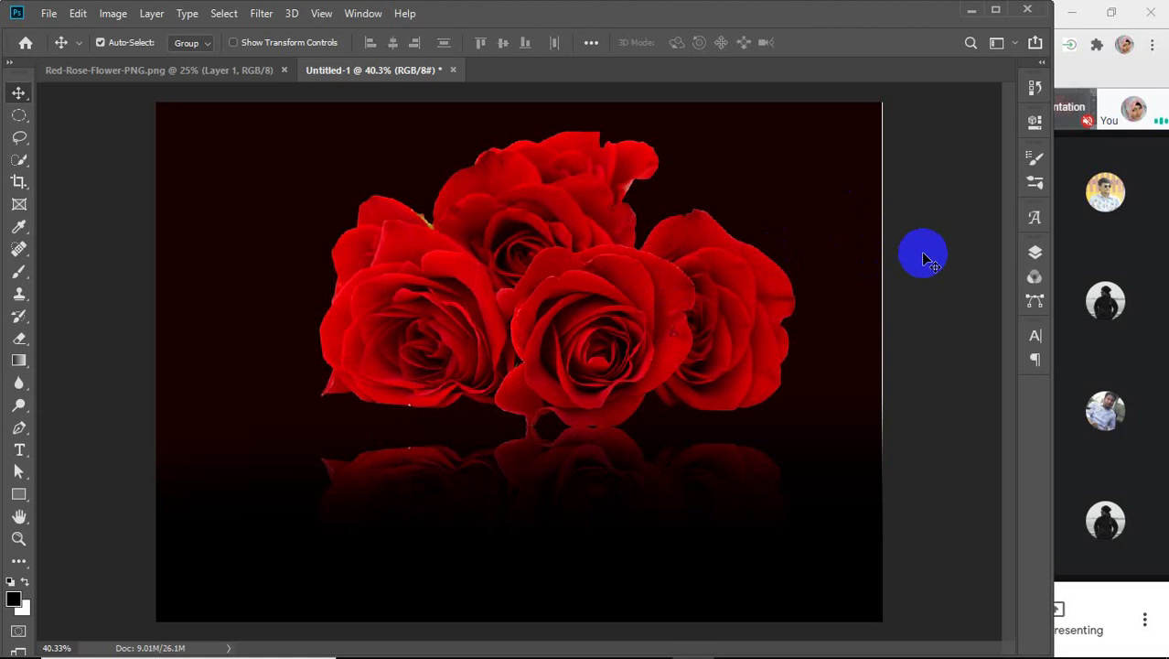
pyautogui.click(973, 13)
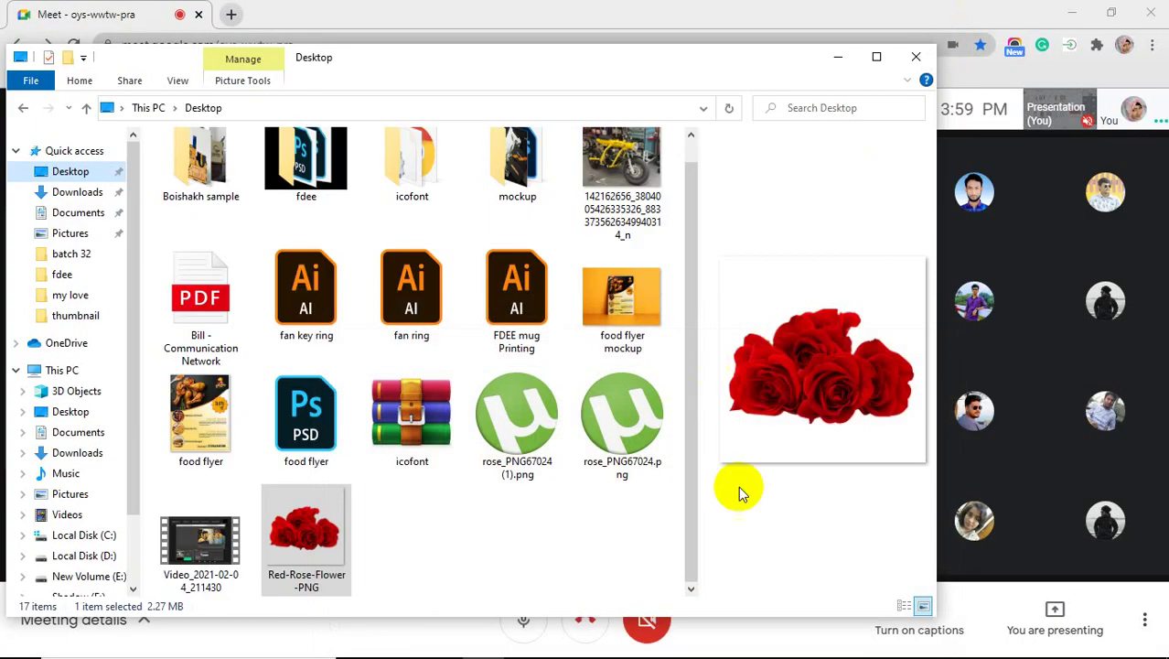
pyautogui.click(1018, 643)
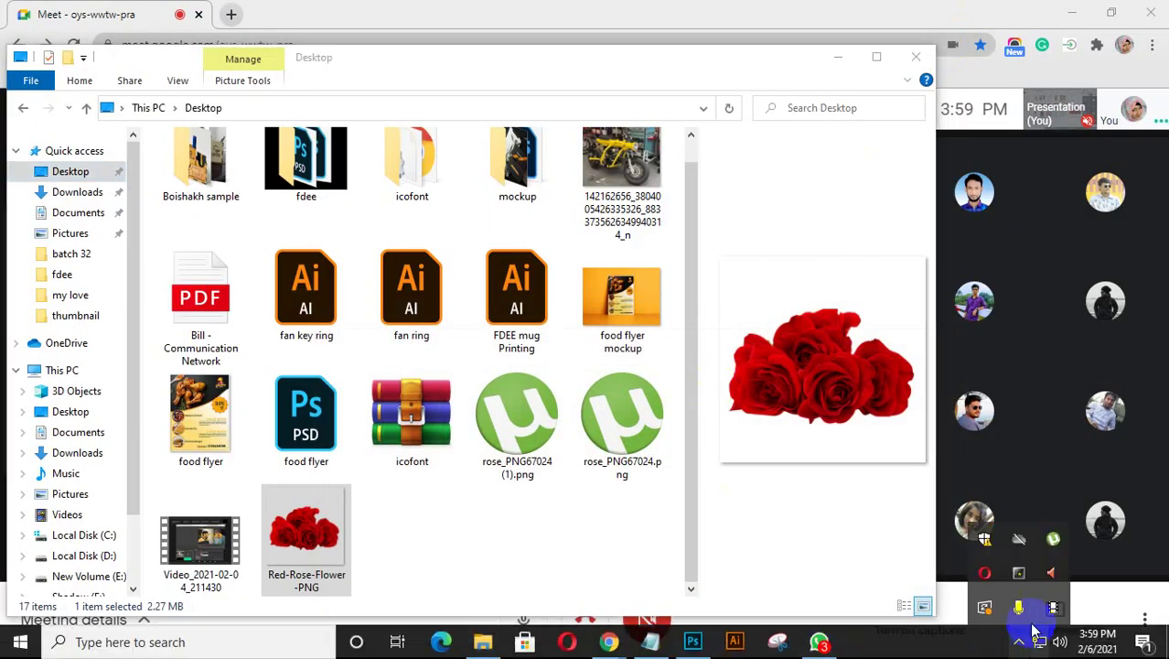